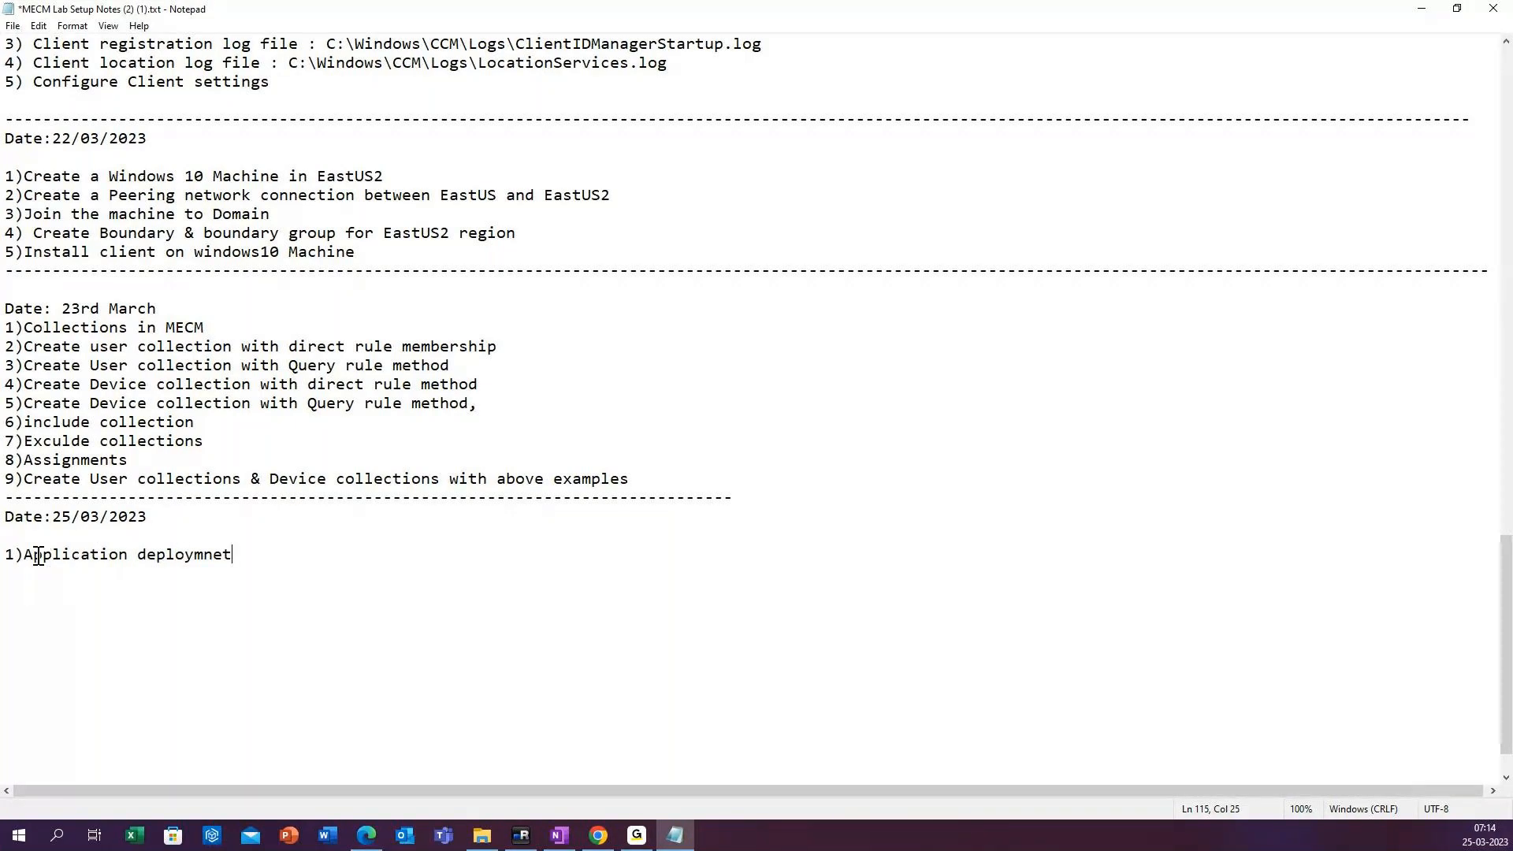
Complete note item 1 under 25/03/2023 with "in available mode" and start a new line numbered "2)".
text(in available mode)
key(Return)
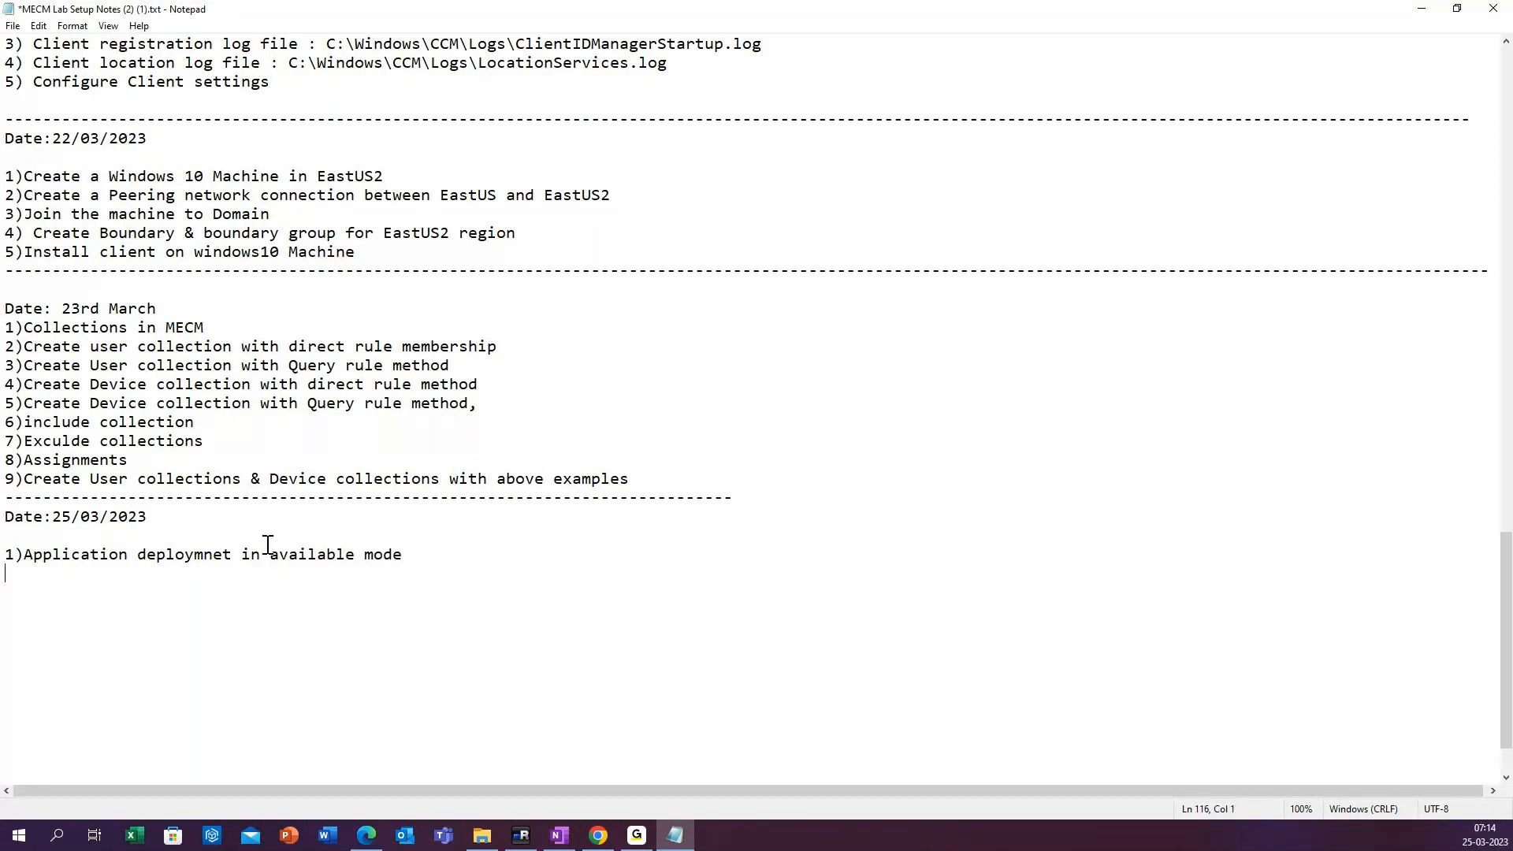
text(2))
Switch to the MECMPS session in mRemoteNG, refresh the Device Collections list and look through it.
click(520, 837)
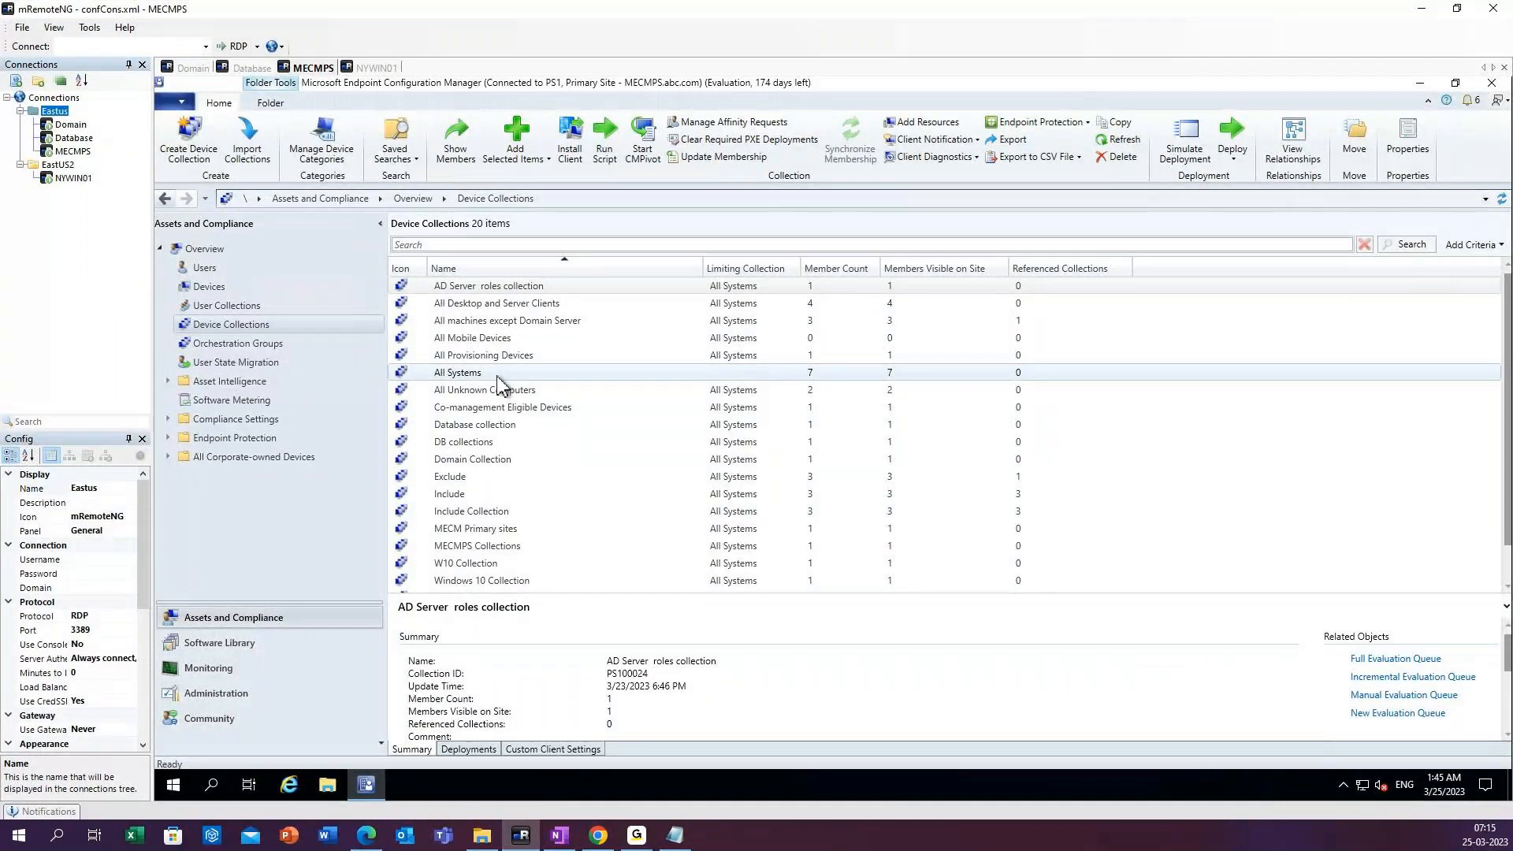
click(1107, 142)
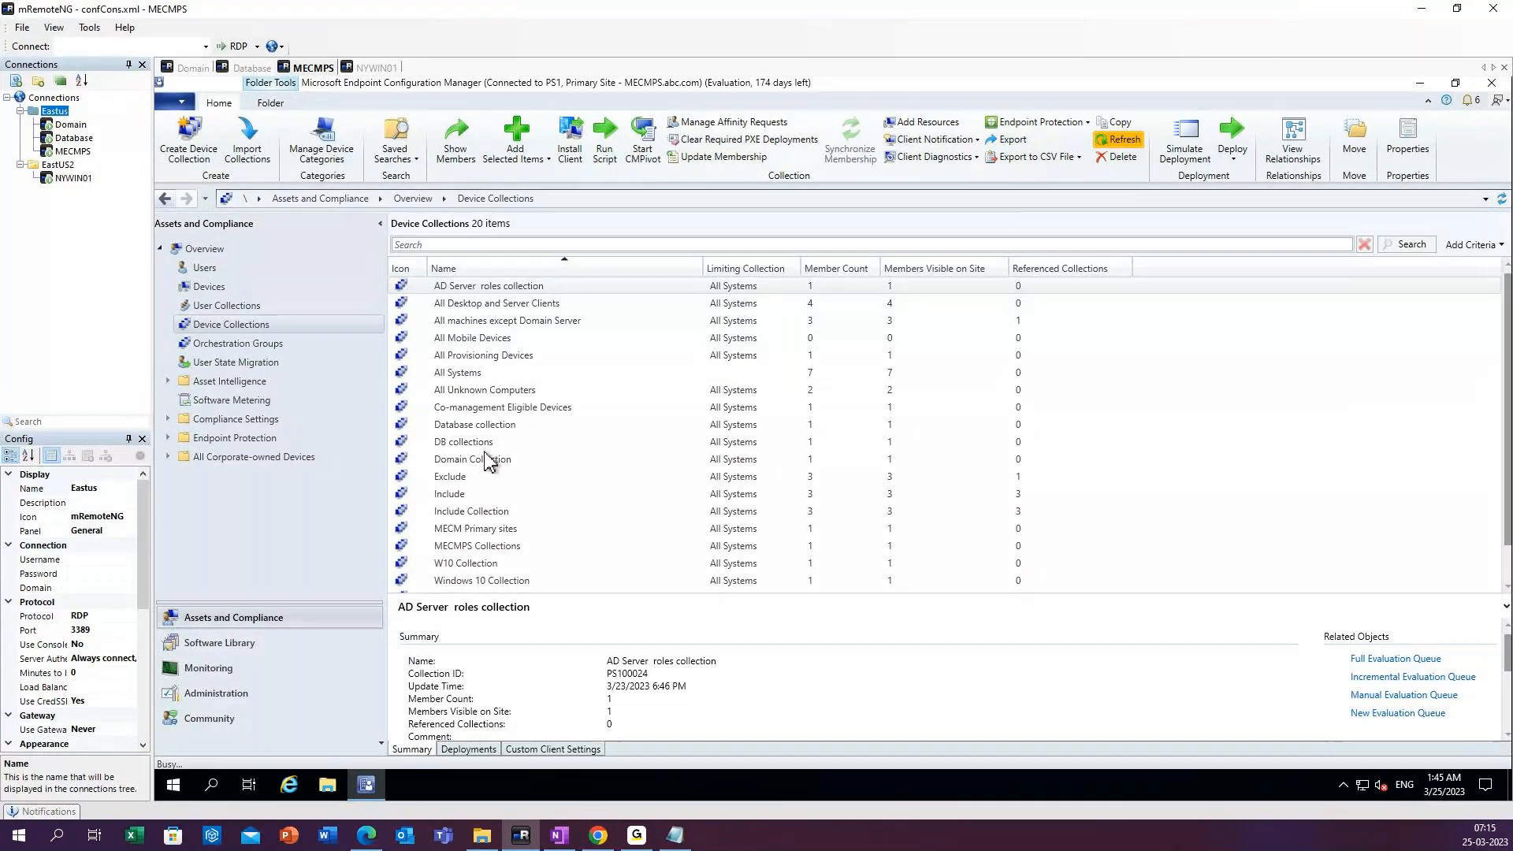
scroll(489, 457, down, 1)
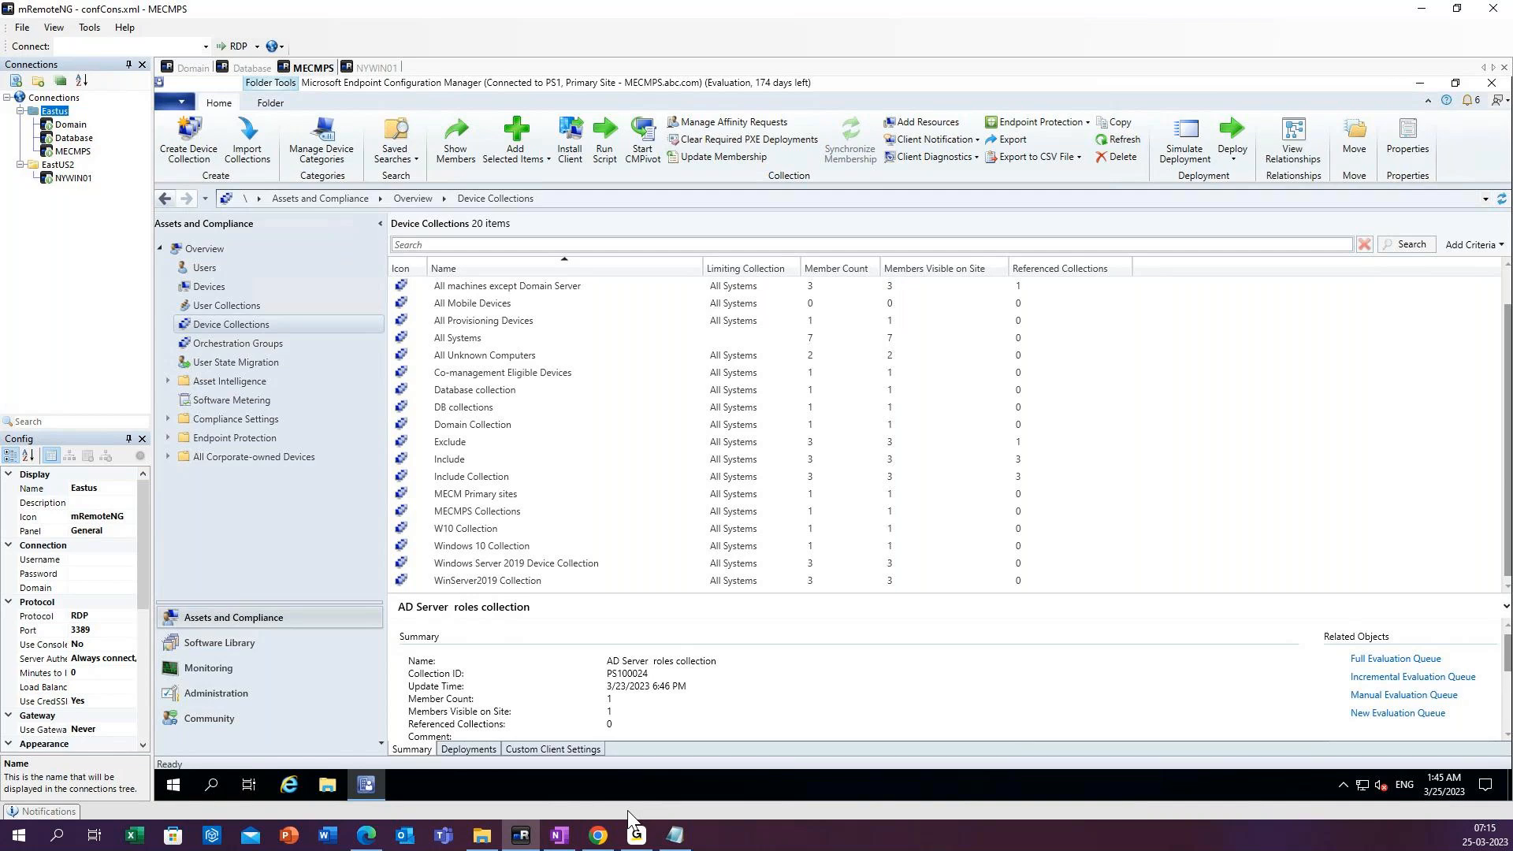
click(522, 837)
click(523, 837)
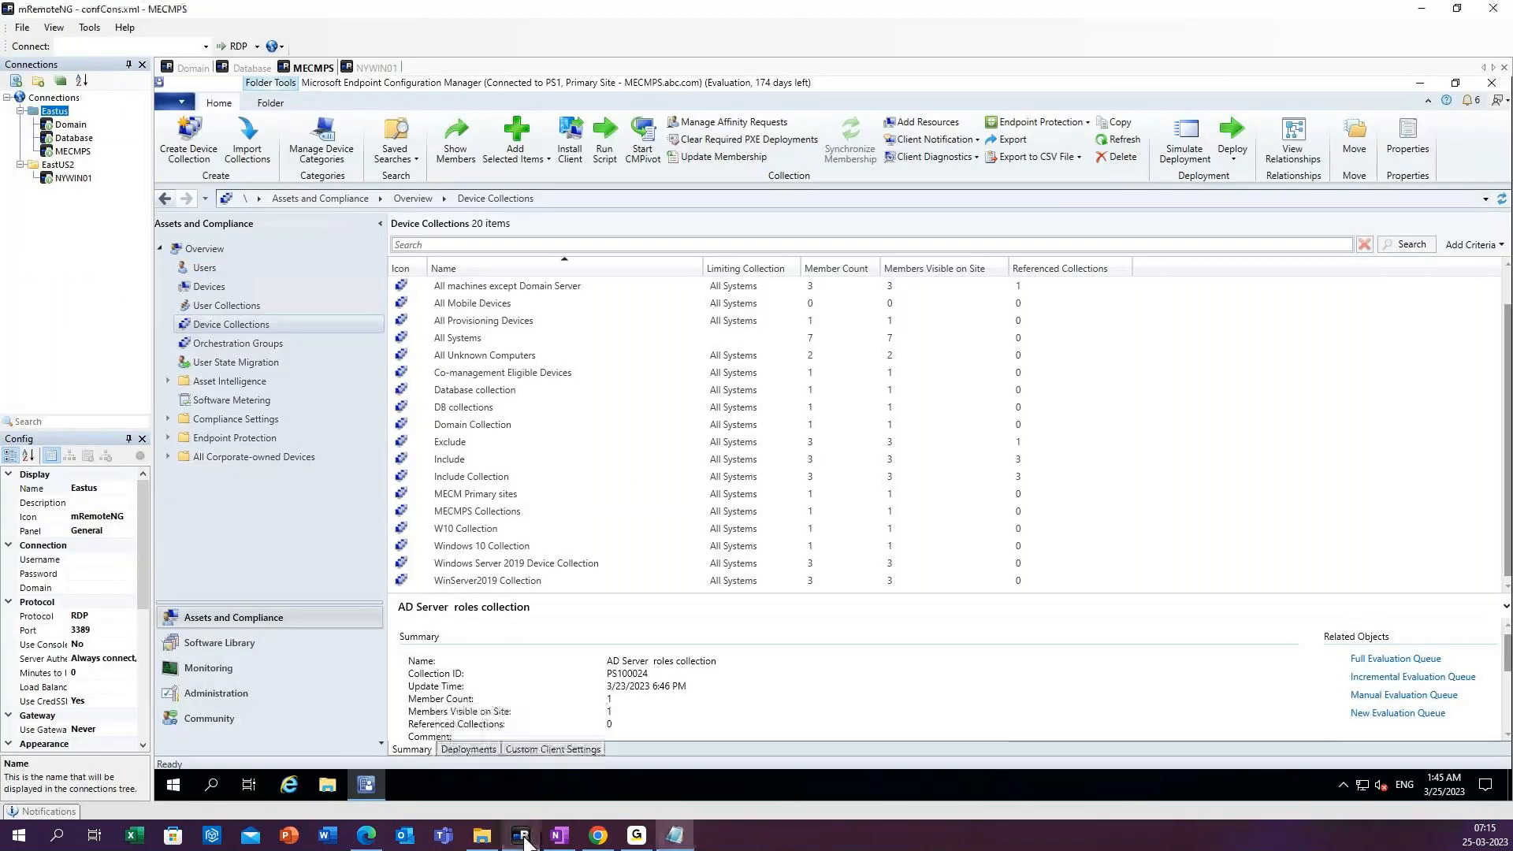
scroll(415, 423, up, 1)
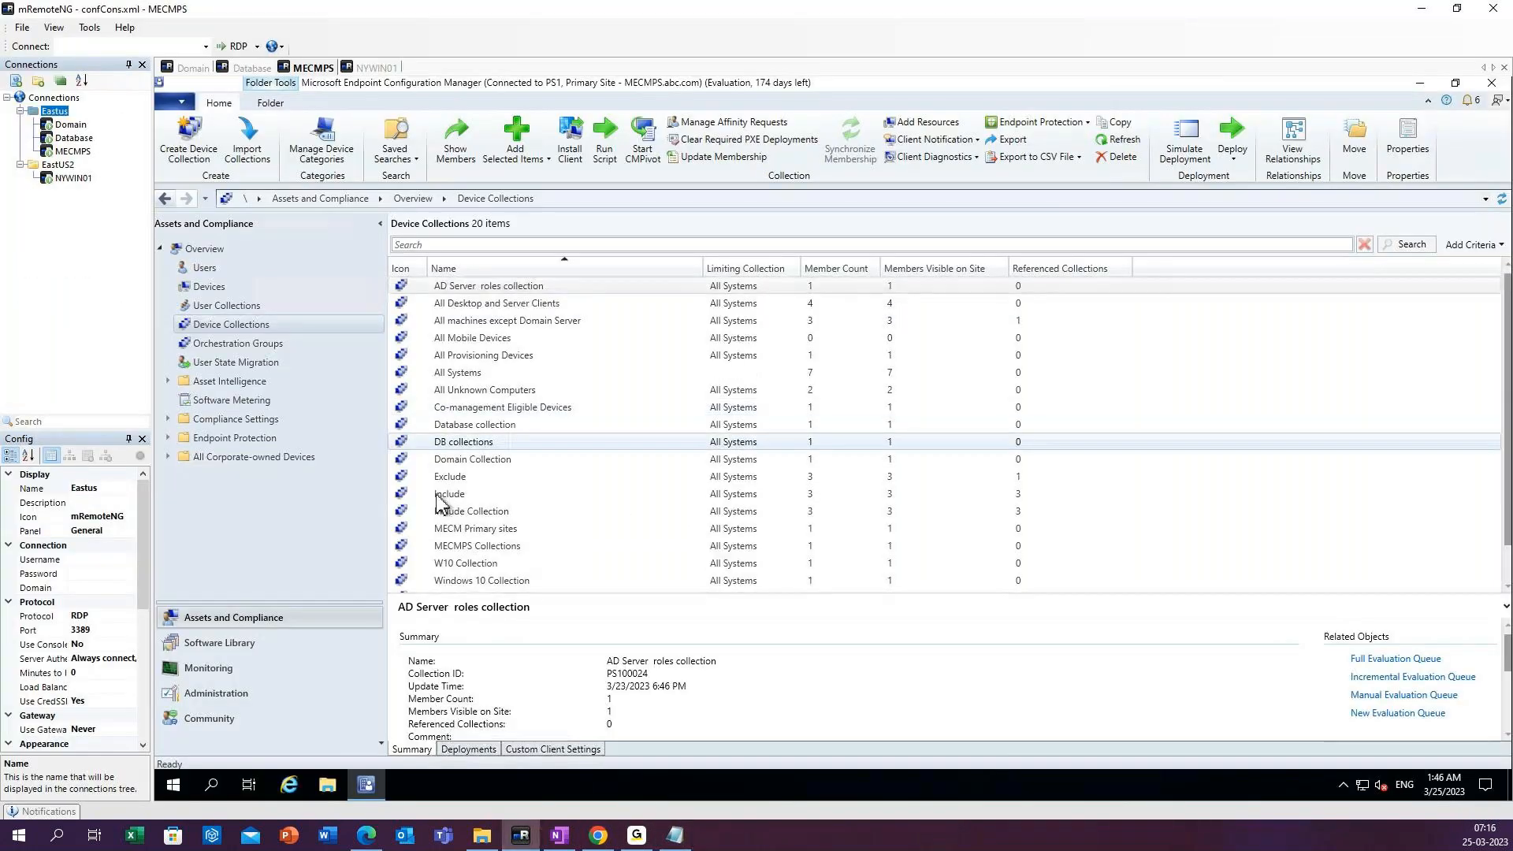
Switch to Notepad, write "Create a netwrok Share folder" as note item 2 and start a line numbered "3)".
click(675, 836)
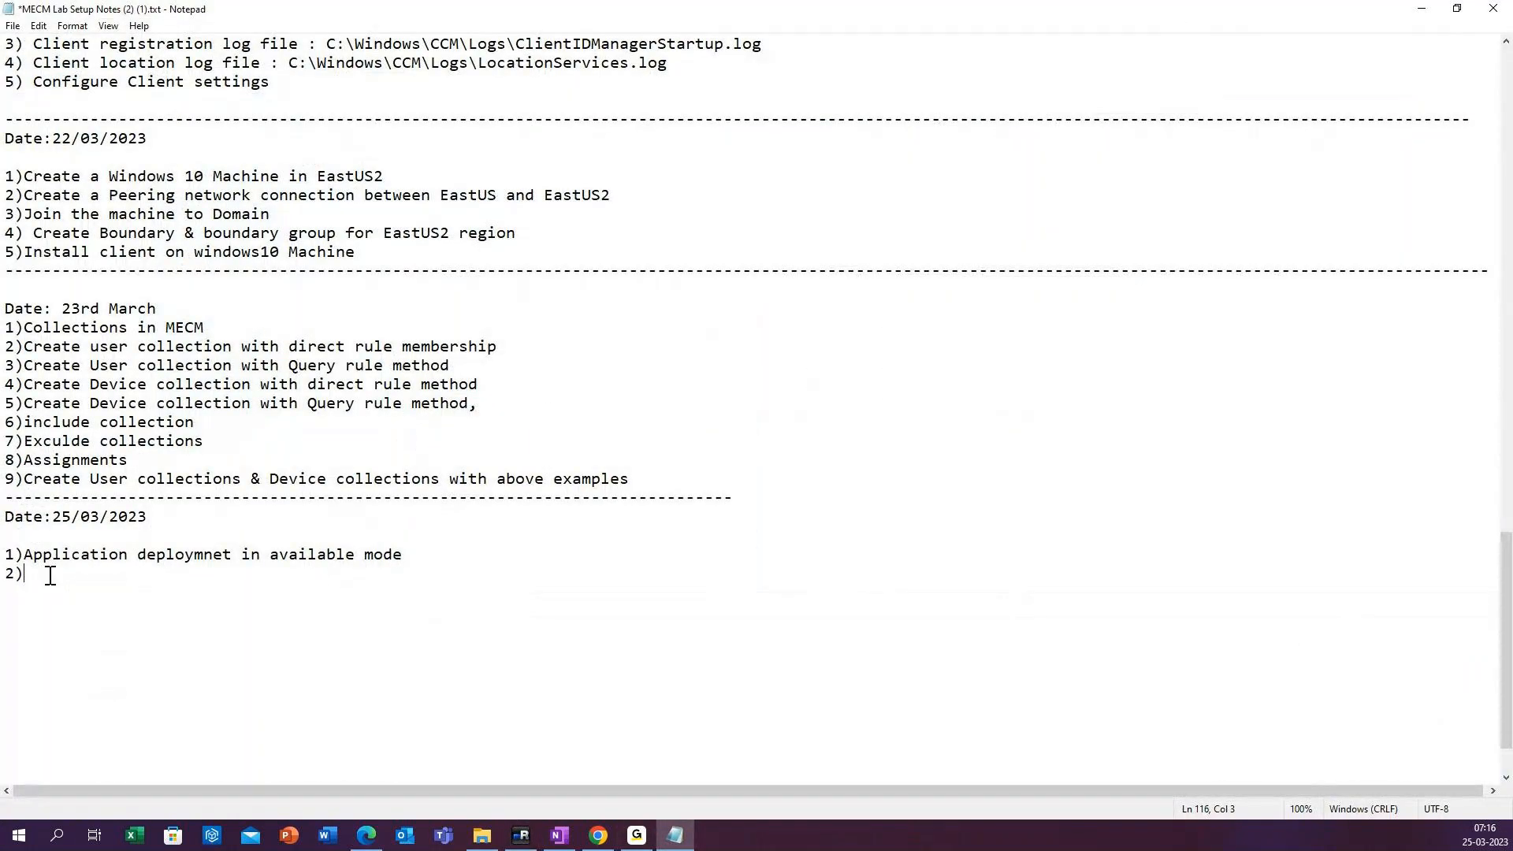
text(Create a netwrok Share folder)
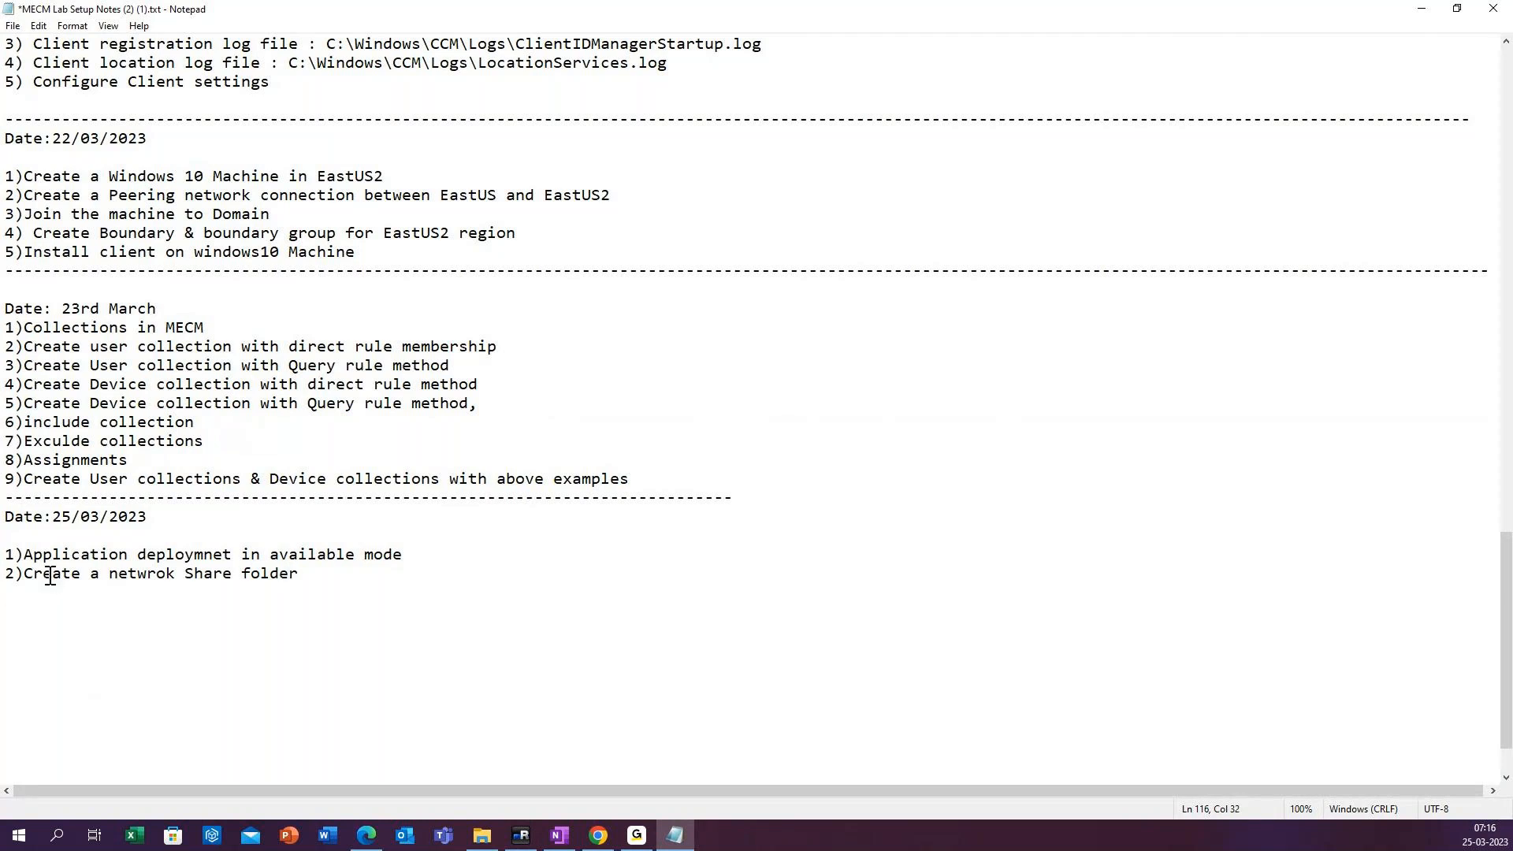
key(Return)
text(3))
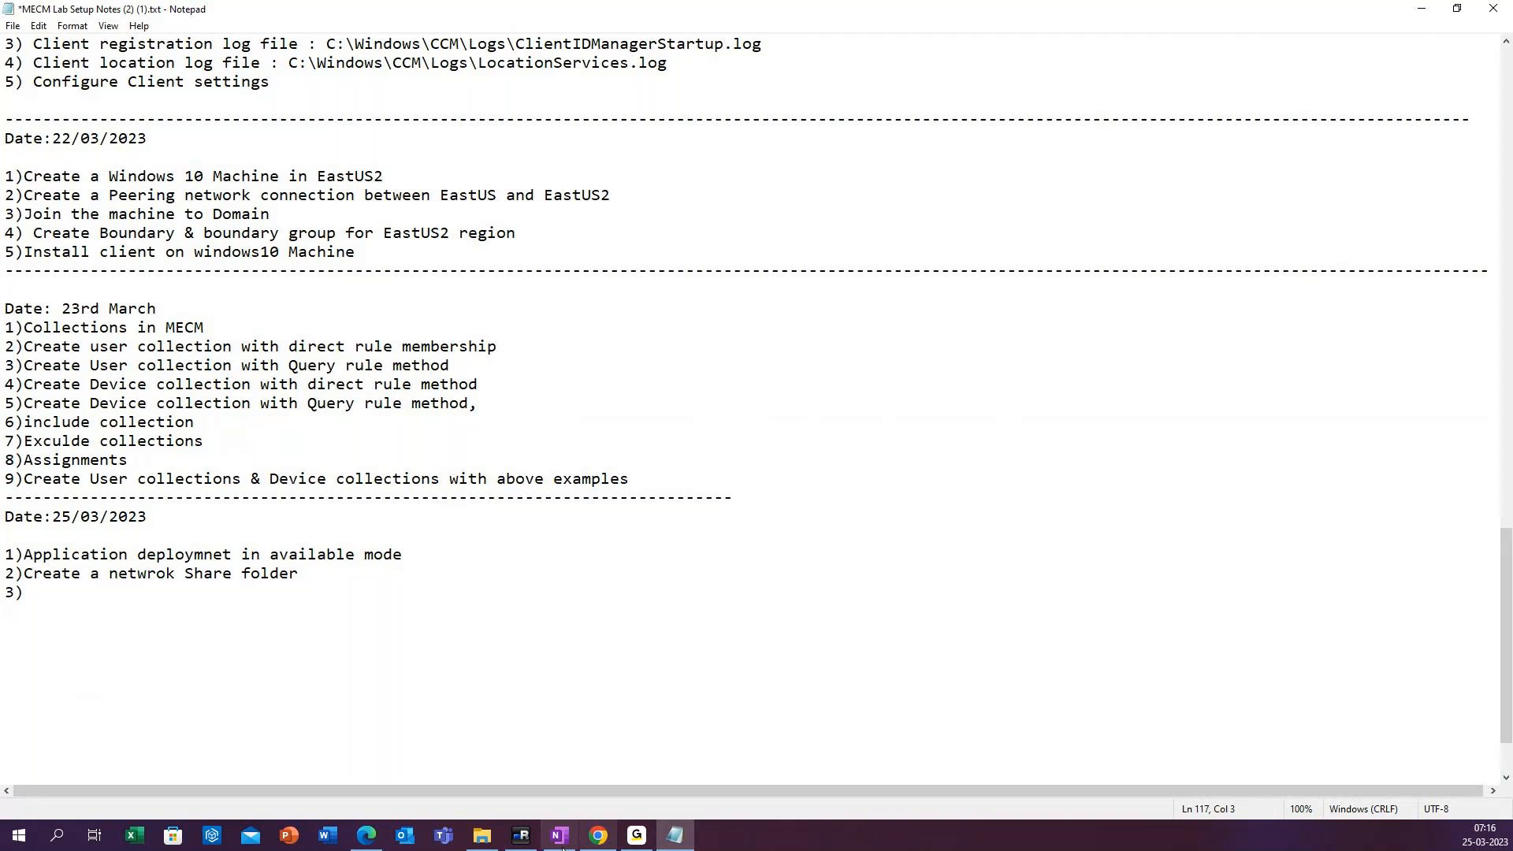
Switch to mRemoteNG and open the Windows (C:) drive in File Explorer on the MECMPS server.
click(534, 843)
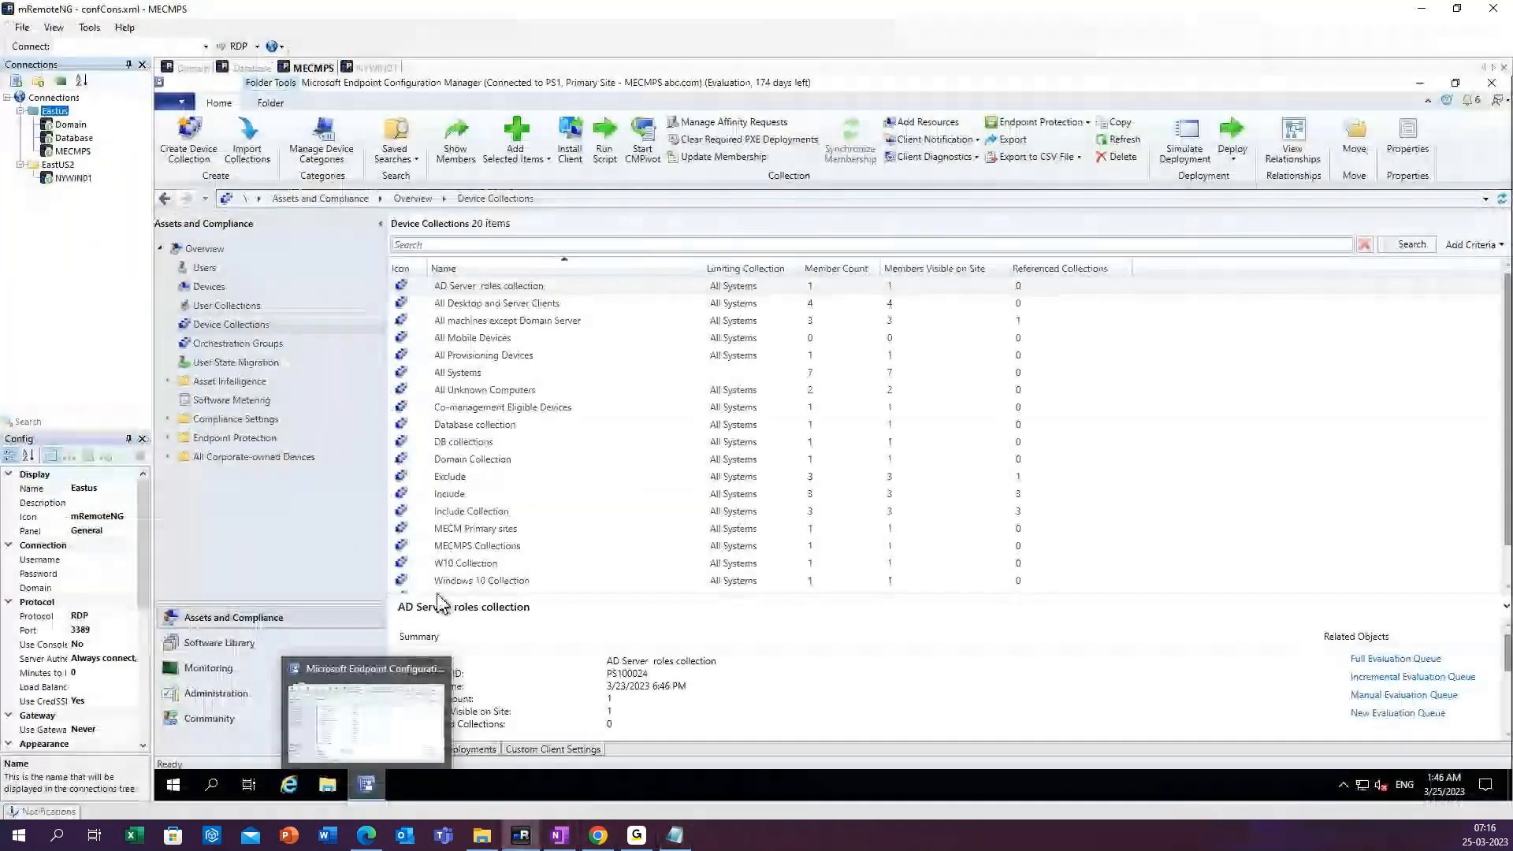
click(330, 788)
click(446, 389)
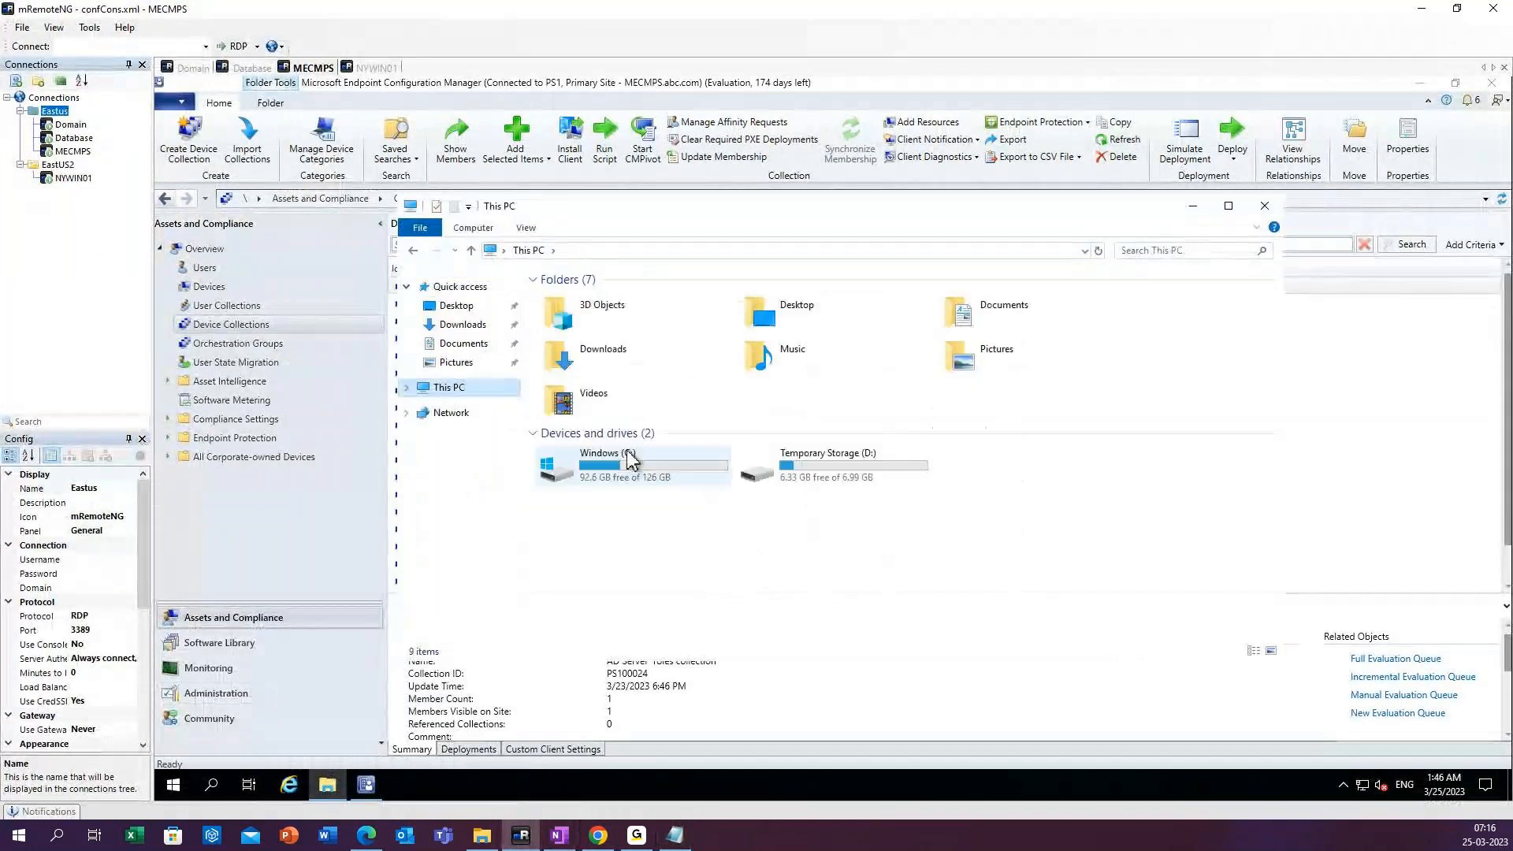
double_click(626, 462)
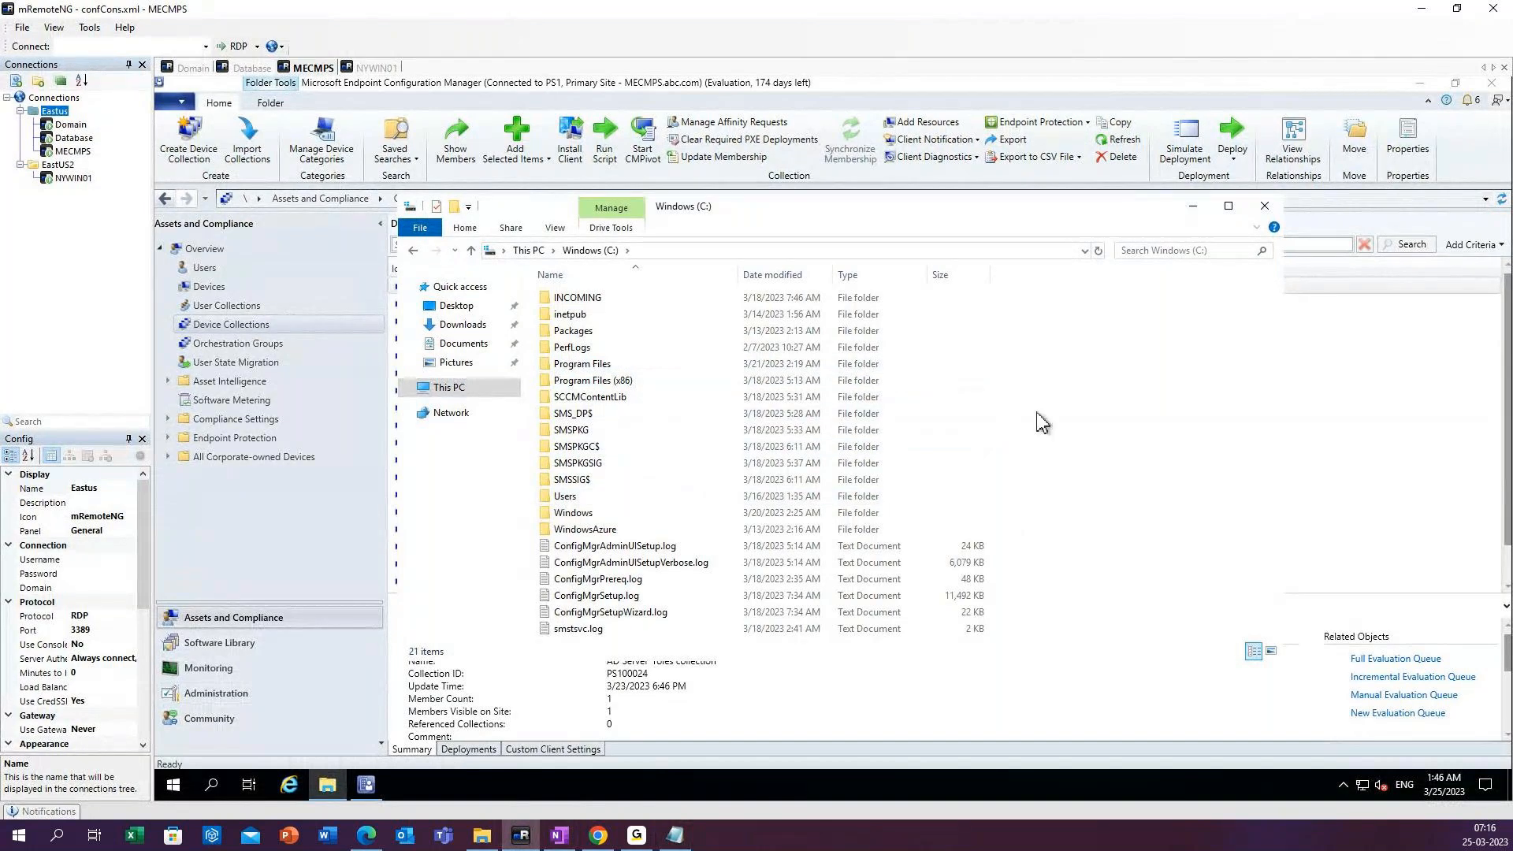
Create a new folder named Source_files in the root of the C: drive.
right_click(1037, 415)
mouse_move(1103, 555)
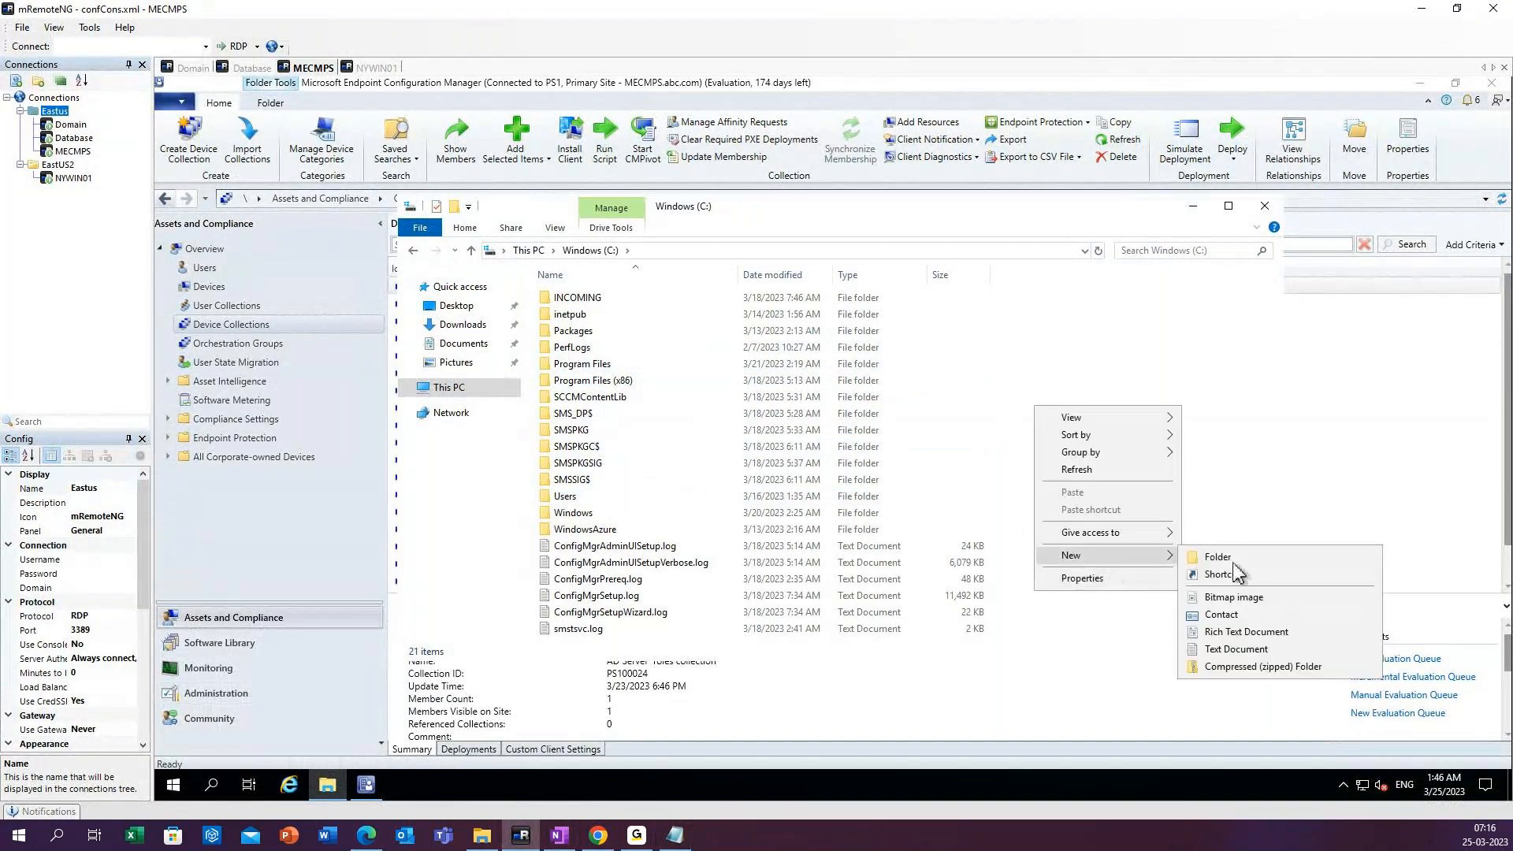
click(1212, 556)
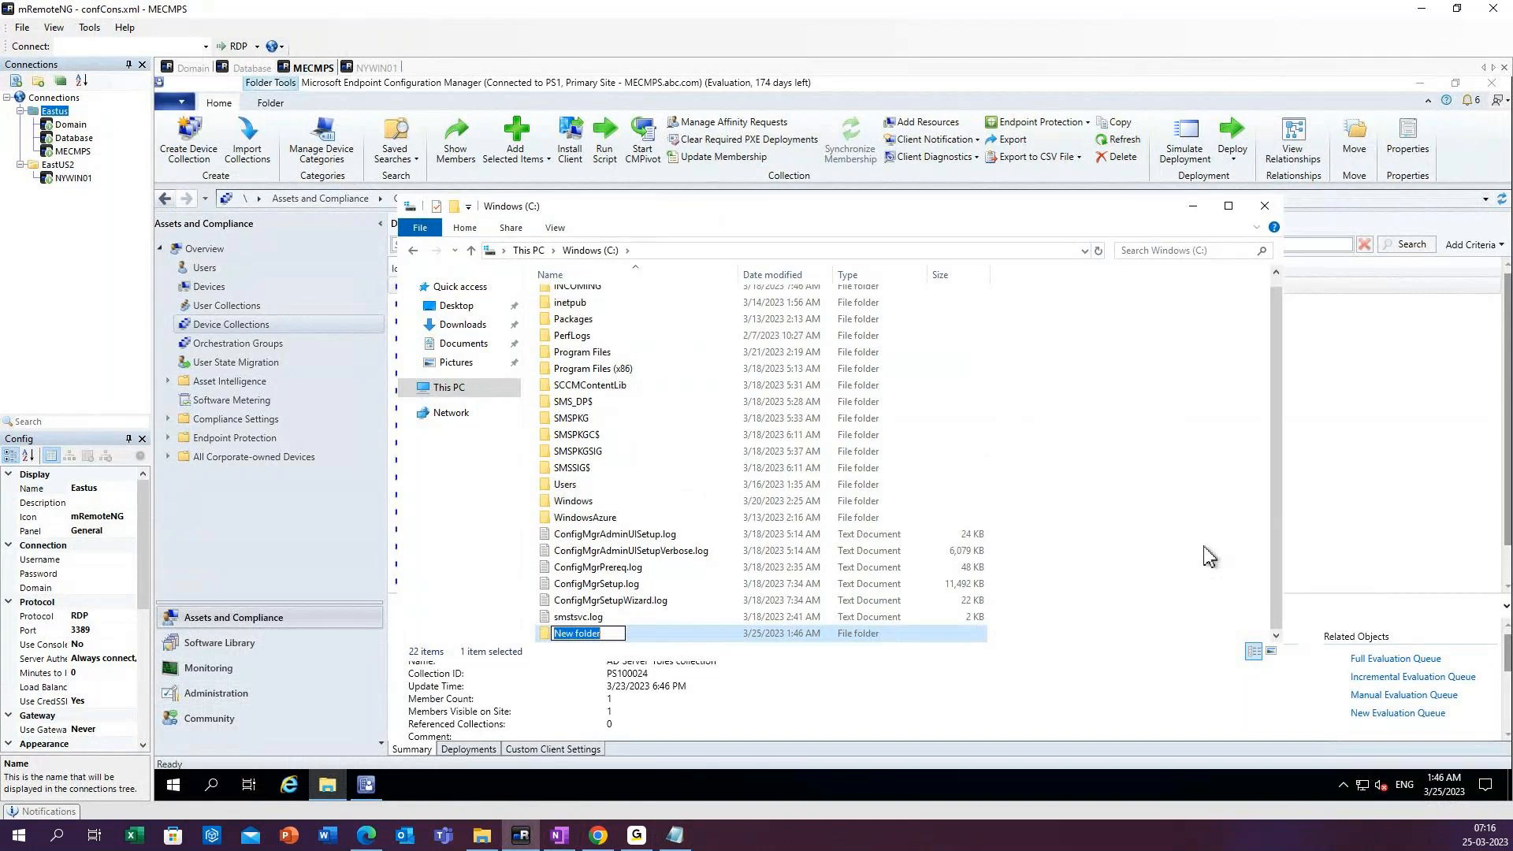
key(BackSpace)
text(A)
key(BackSpace)
text(Source_files)
key(Return)
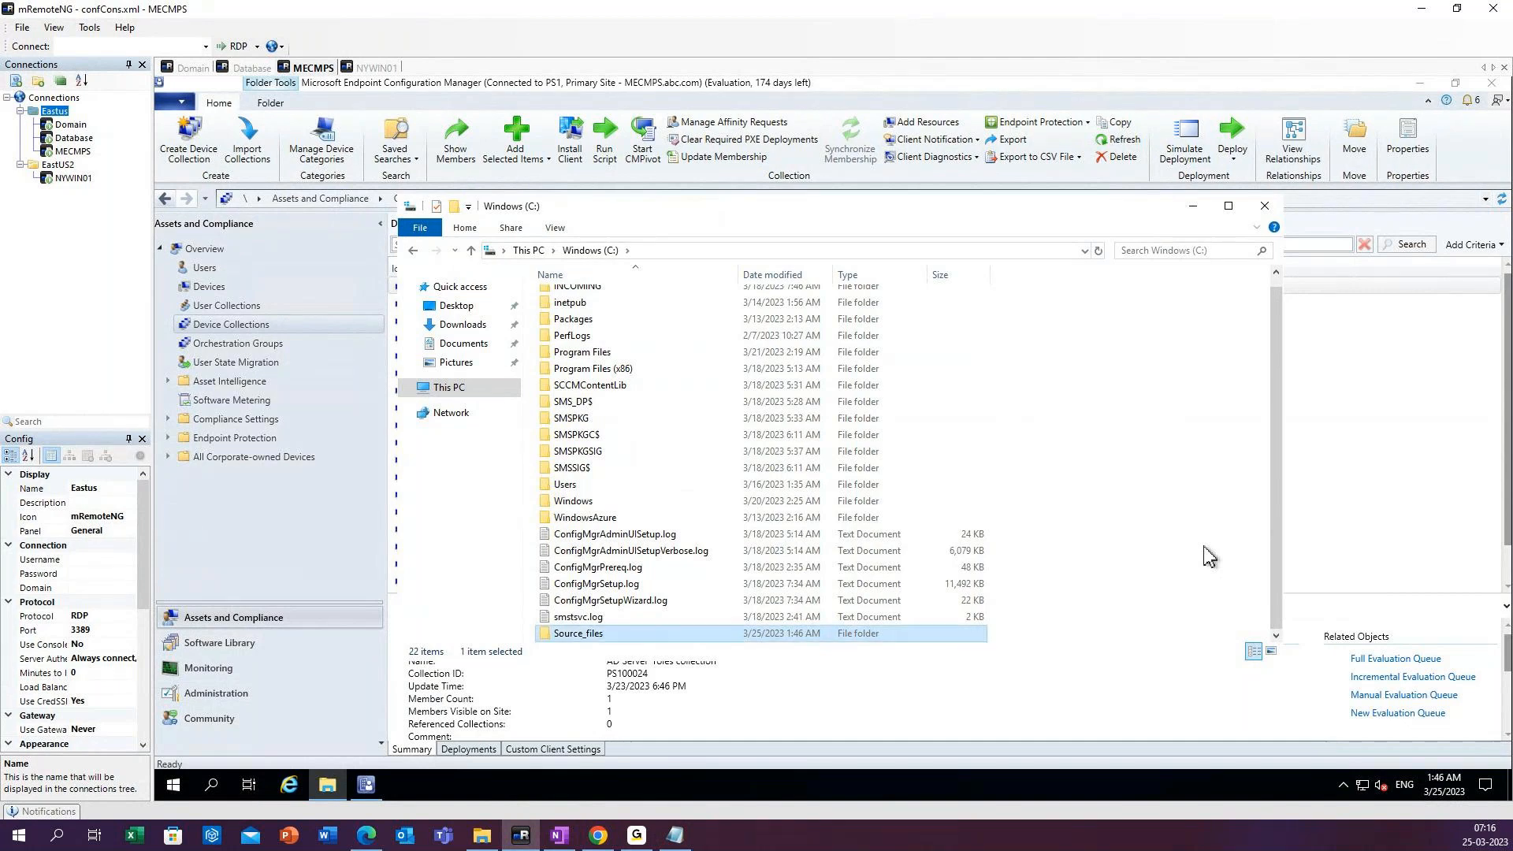
Copy the Source_files folder name and paste it after an opening parenthesis at the end of Notepad's note item 2.
right_click(580, 634)
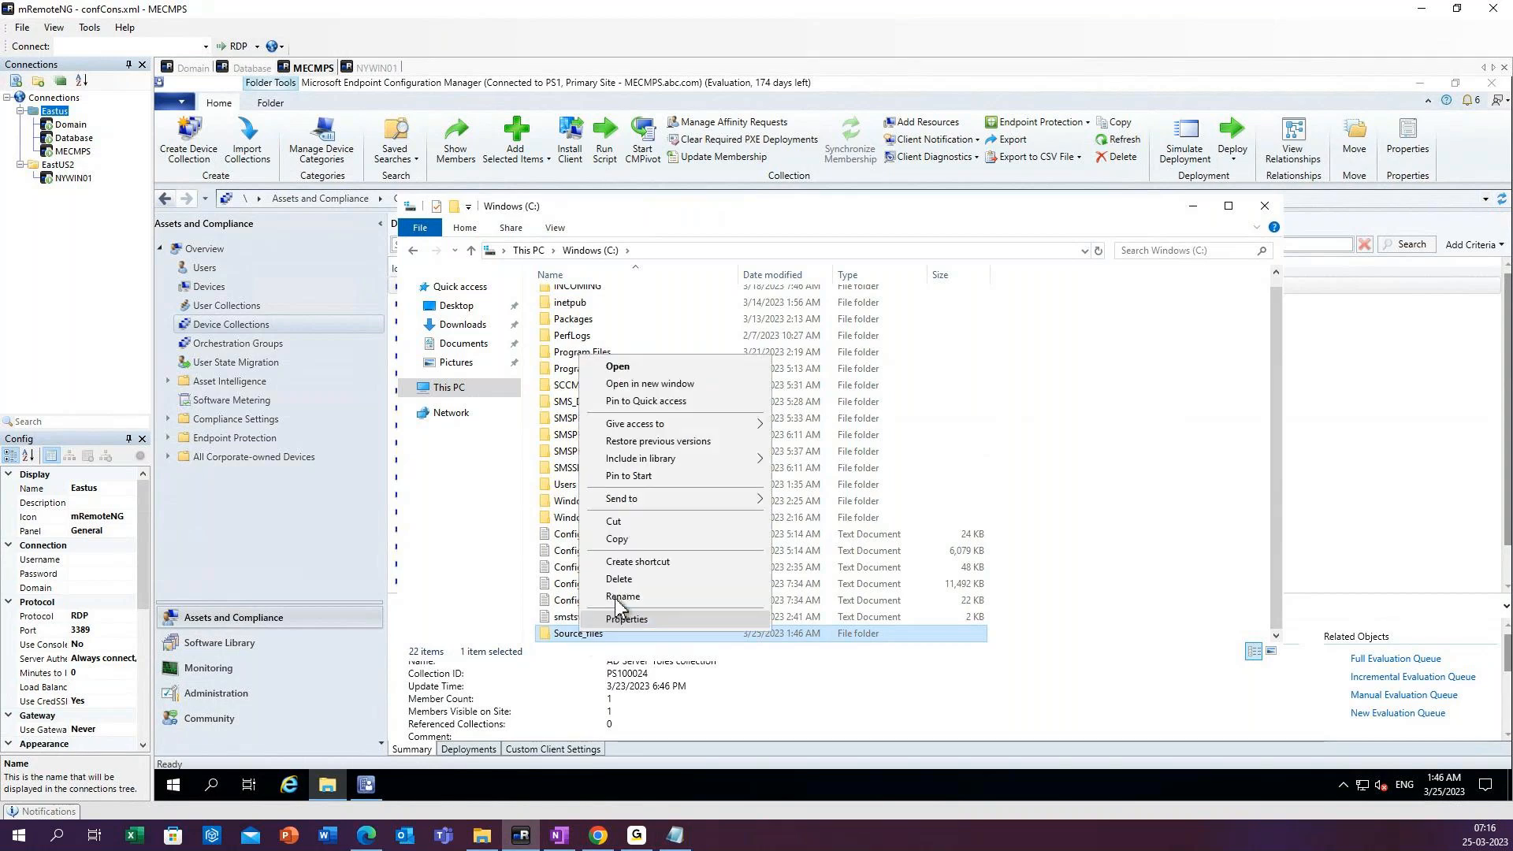
click(622, 597)
key(ctrl+c)
right_click(604, 635)
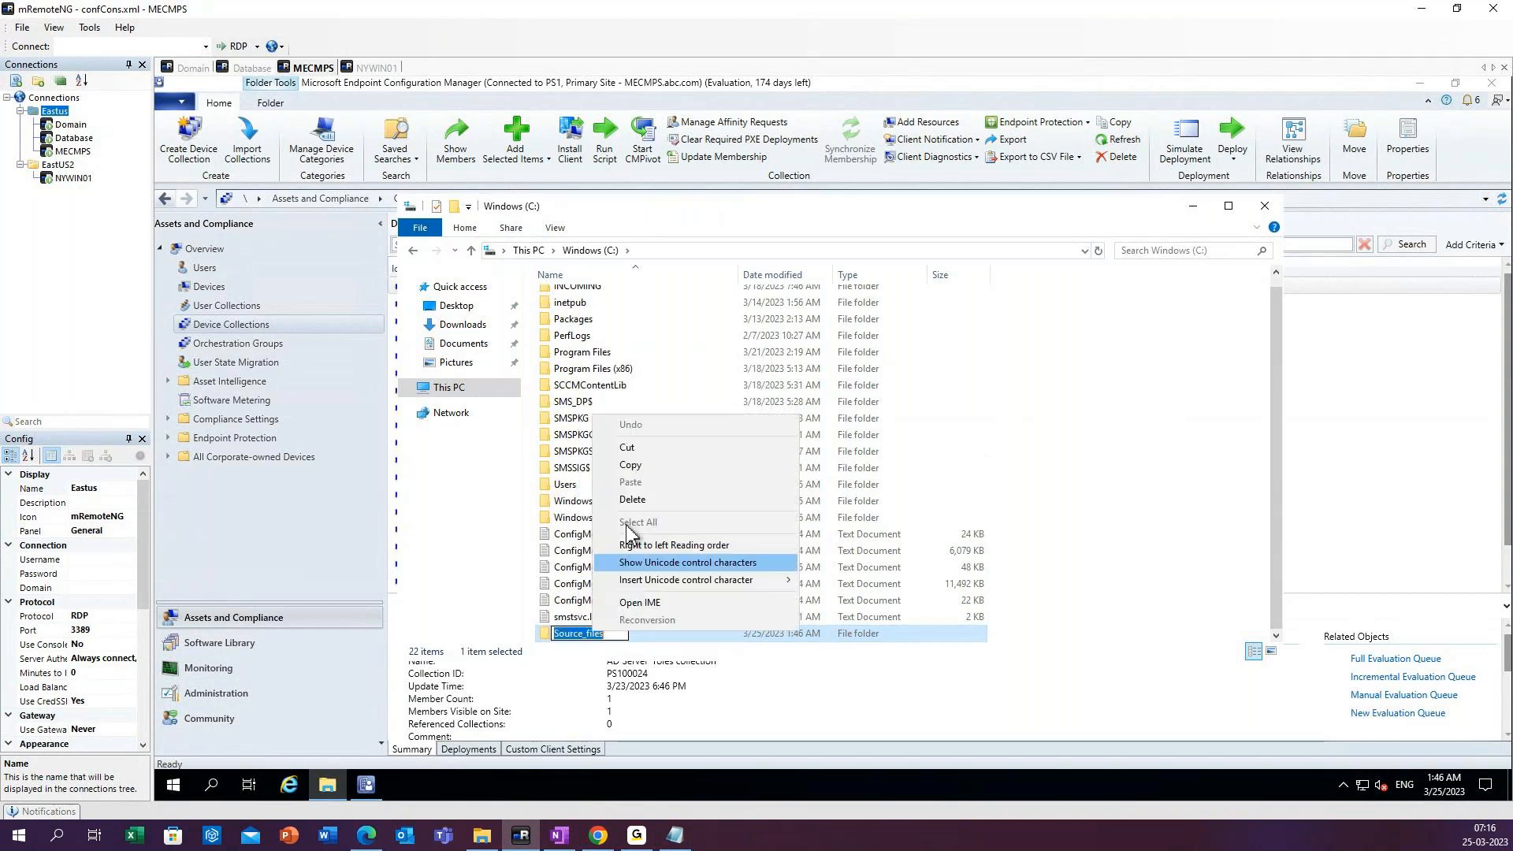
click(640, 467)
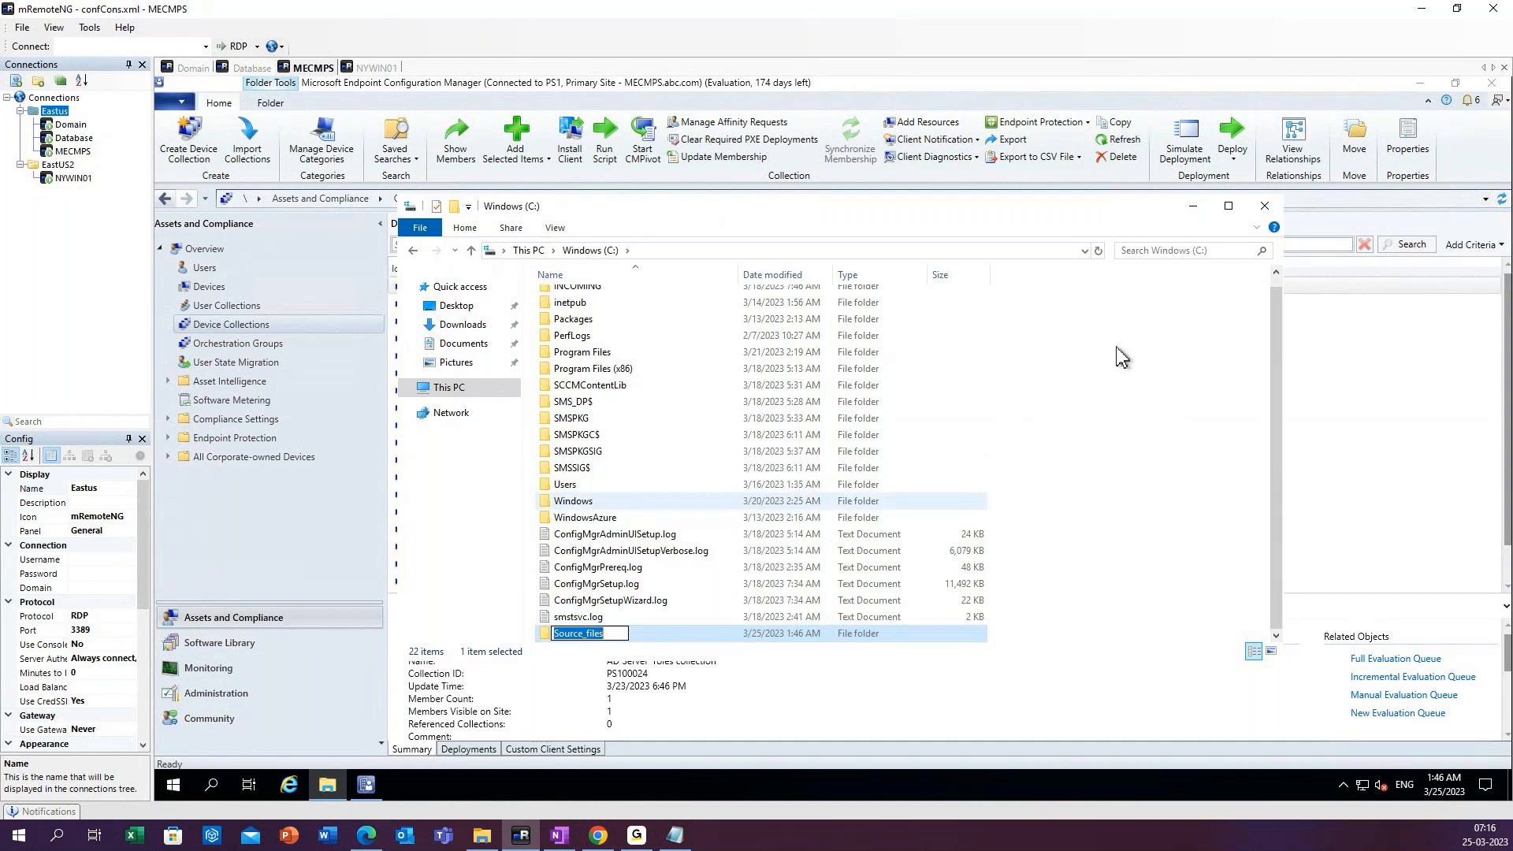
click(675, 836)
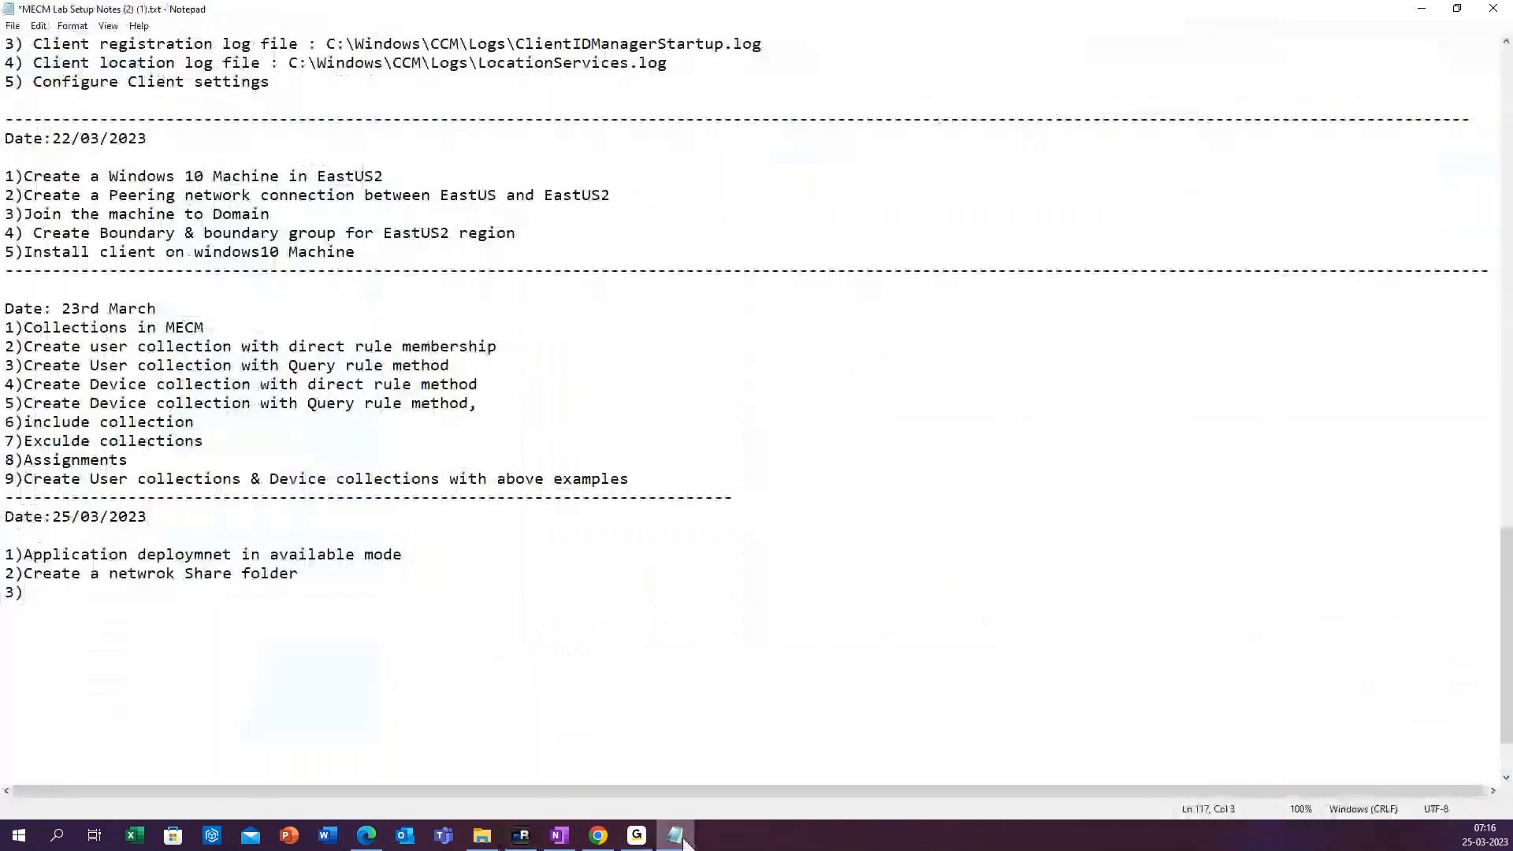
click(337, 575)
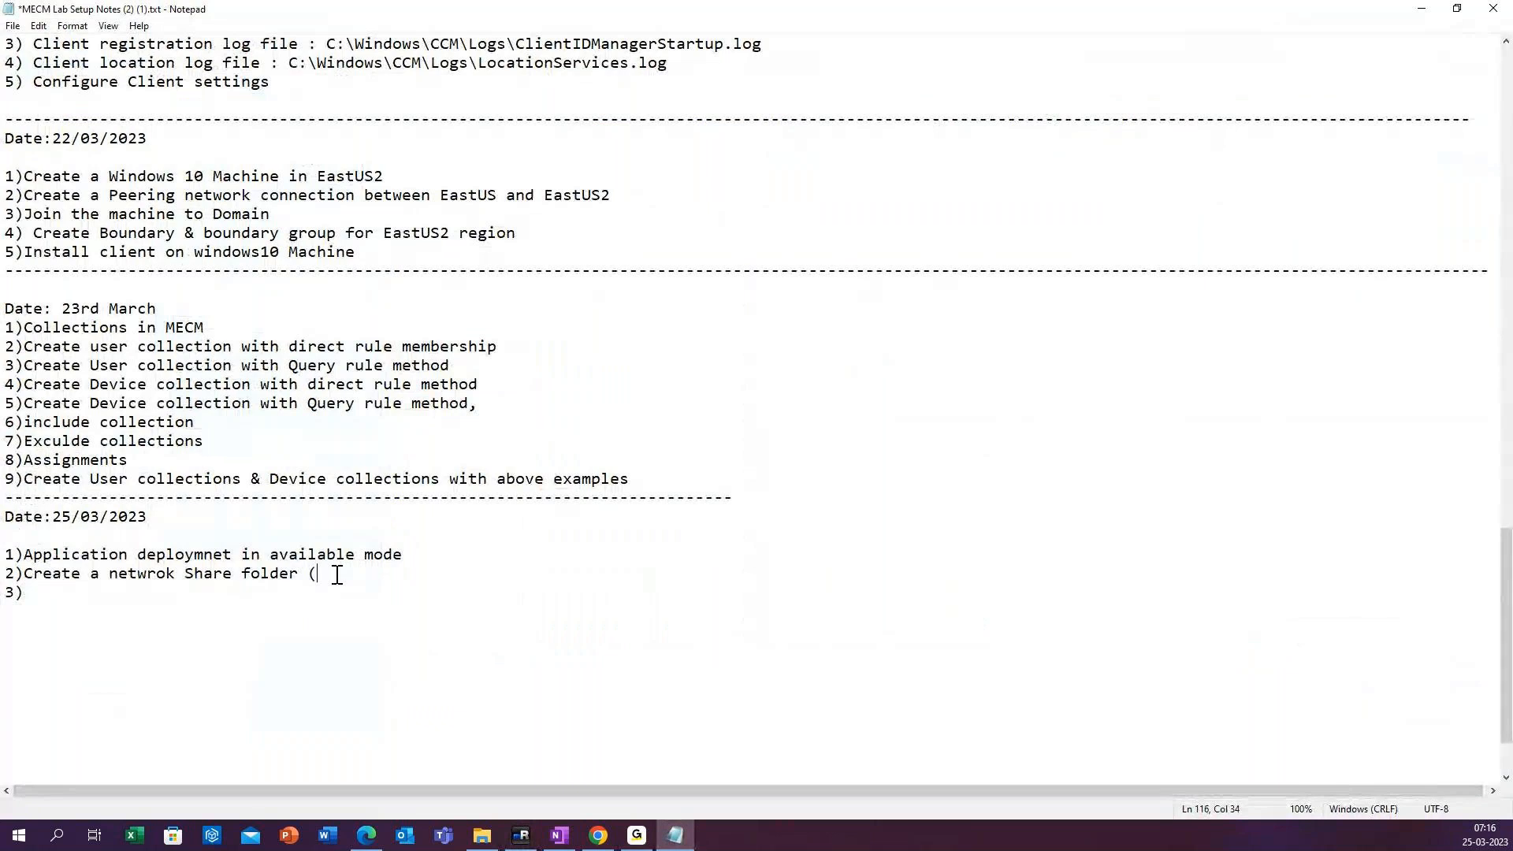
text(()
key(ctrl+v)
drag(772, 7, 783, 794)
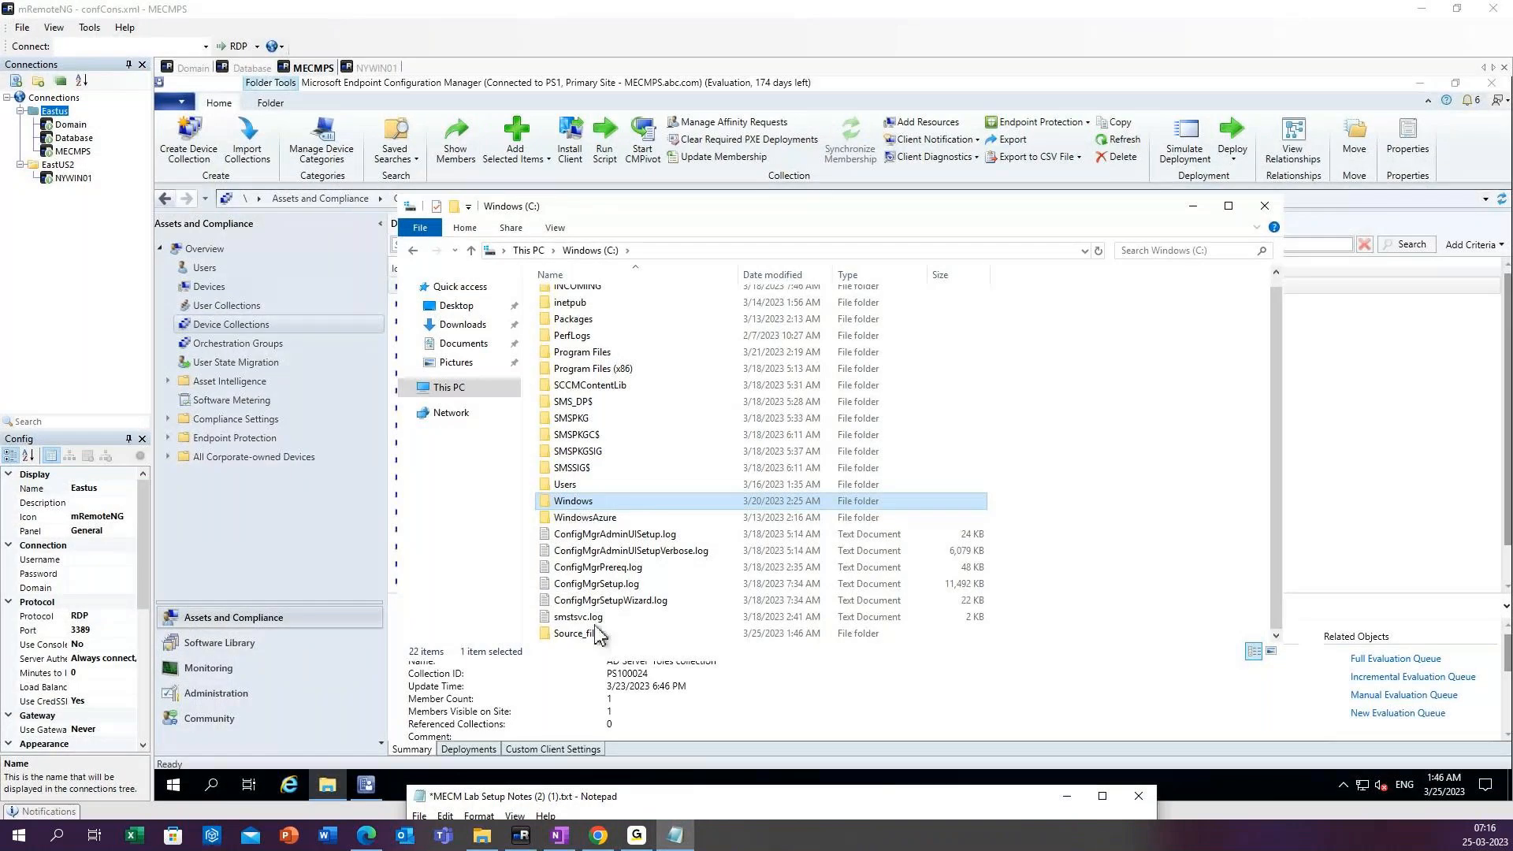
Open network sharing with specific people for the Source_files folder and add Everyone to the share list.
click(594, 635)
right_click(594, 635)
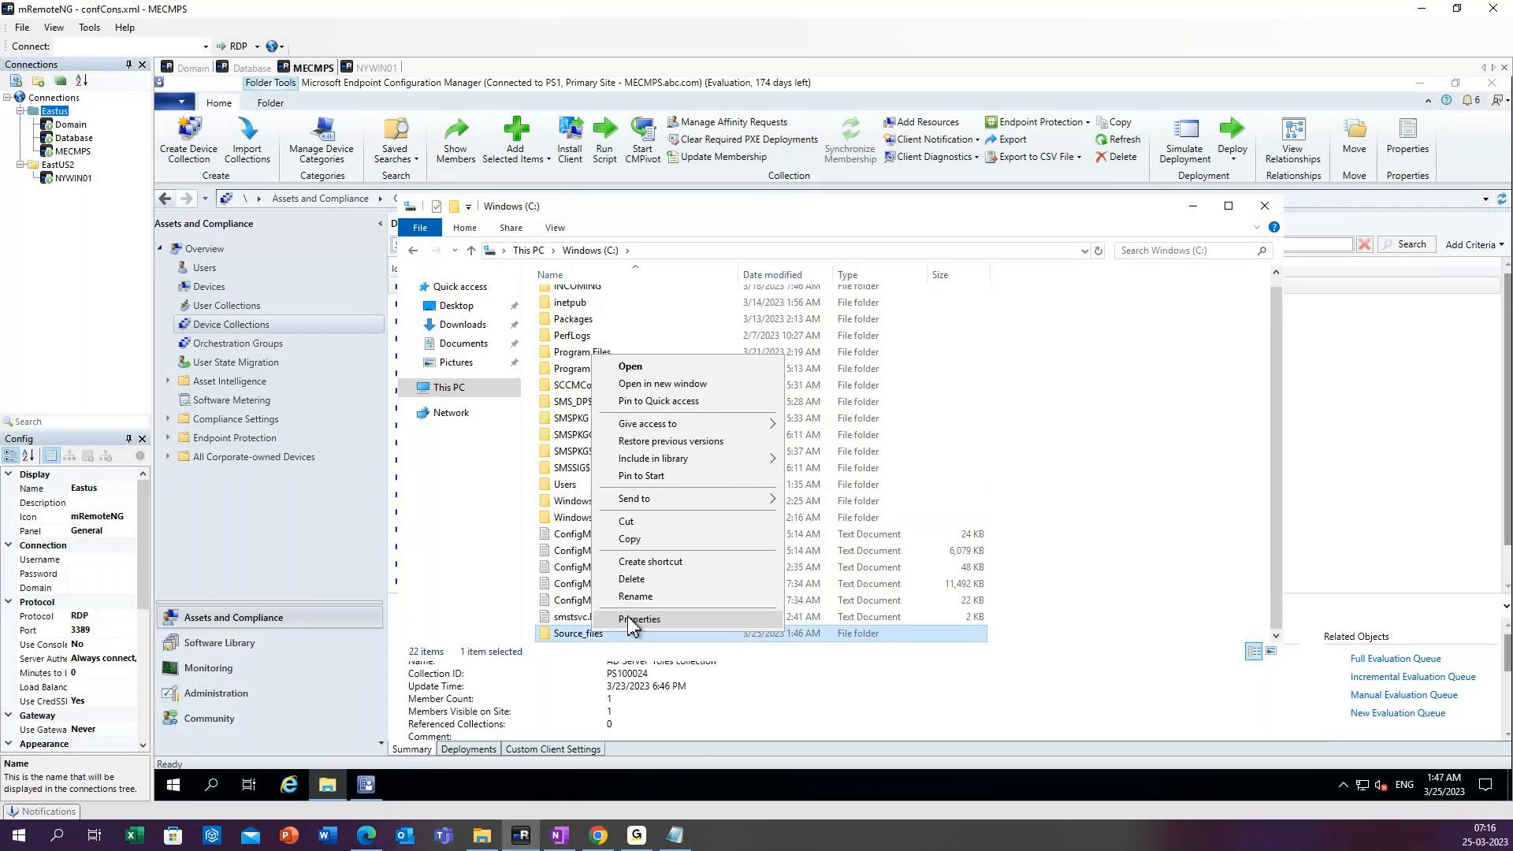
mouse_move(662, 429)
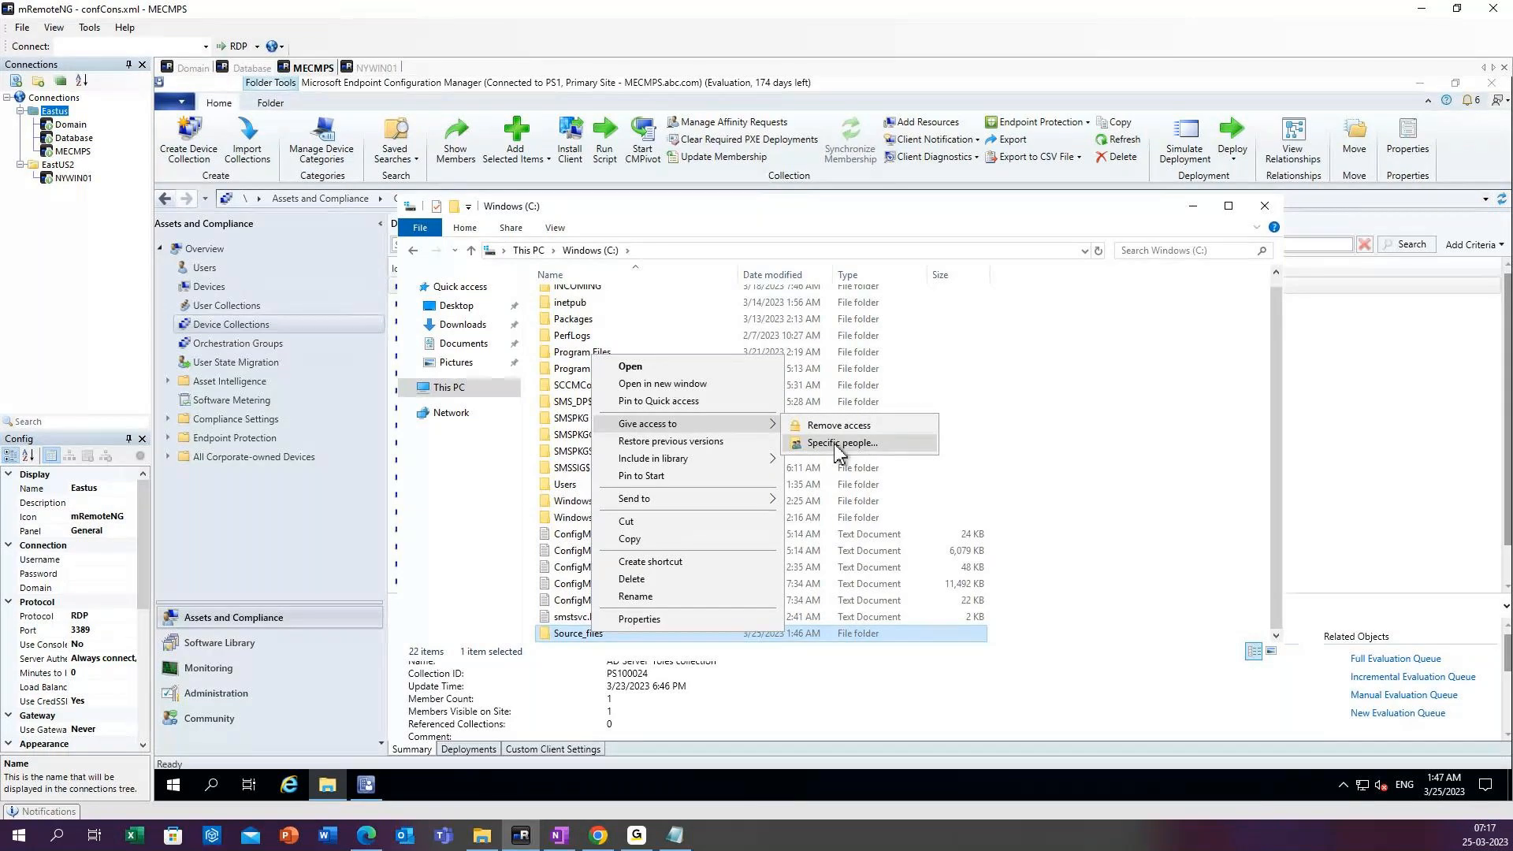
click(834, 444)
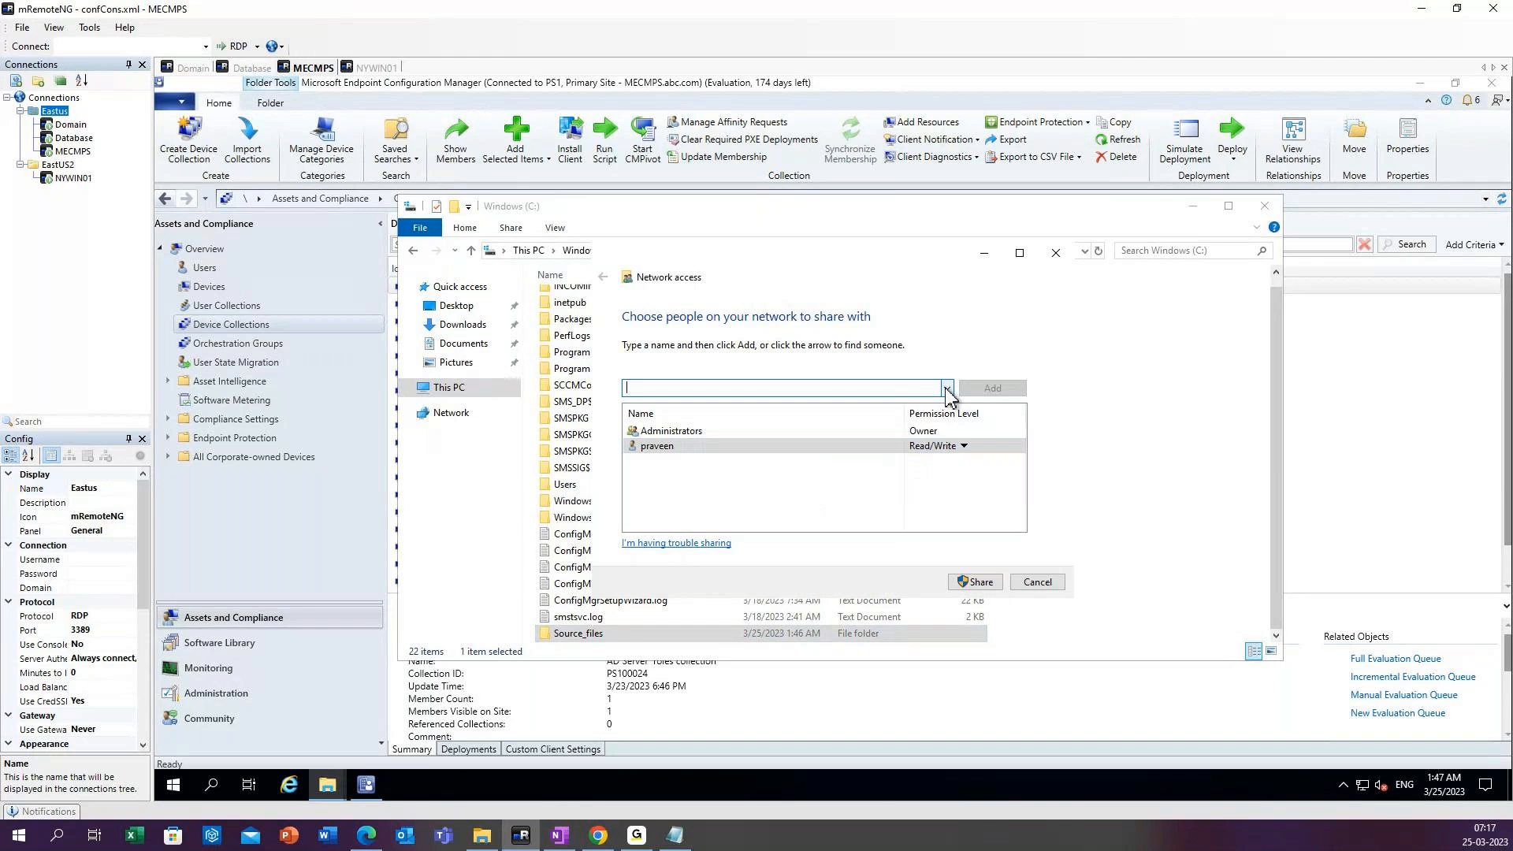
click(947, 389)
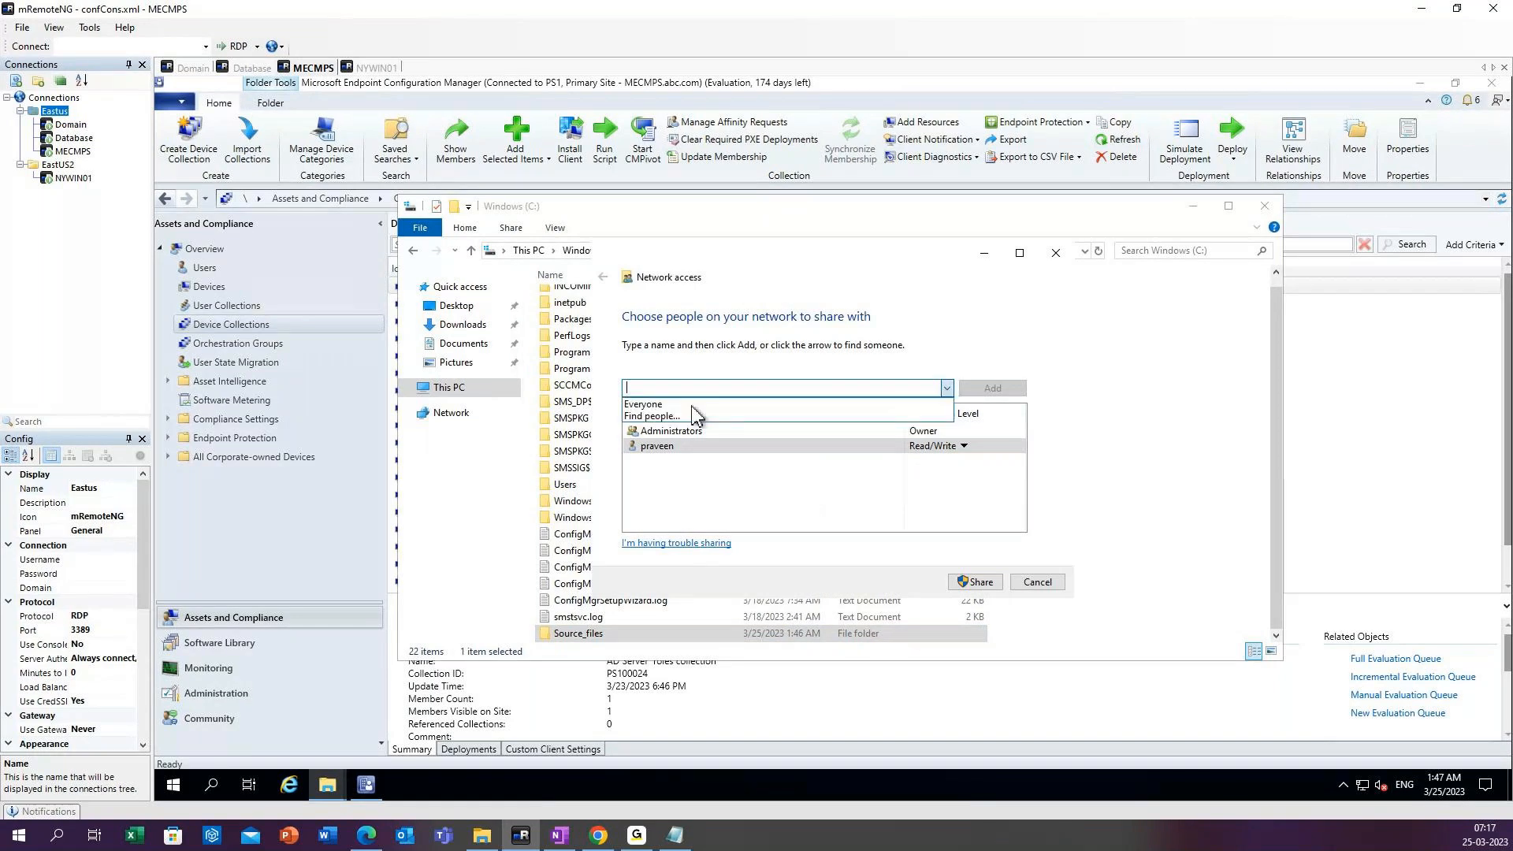
click(811, 391)
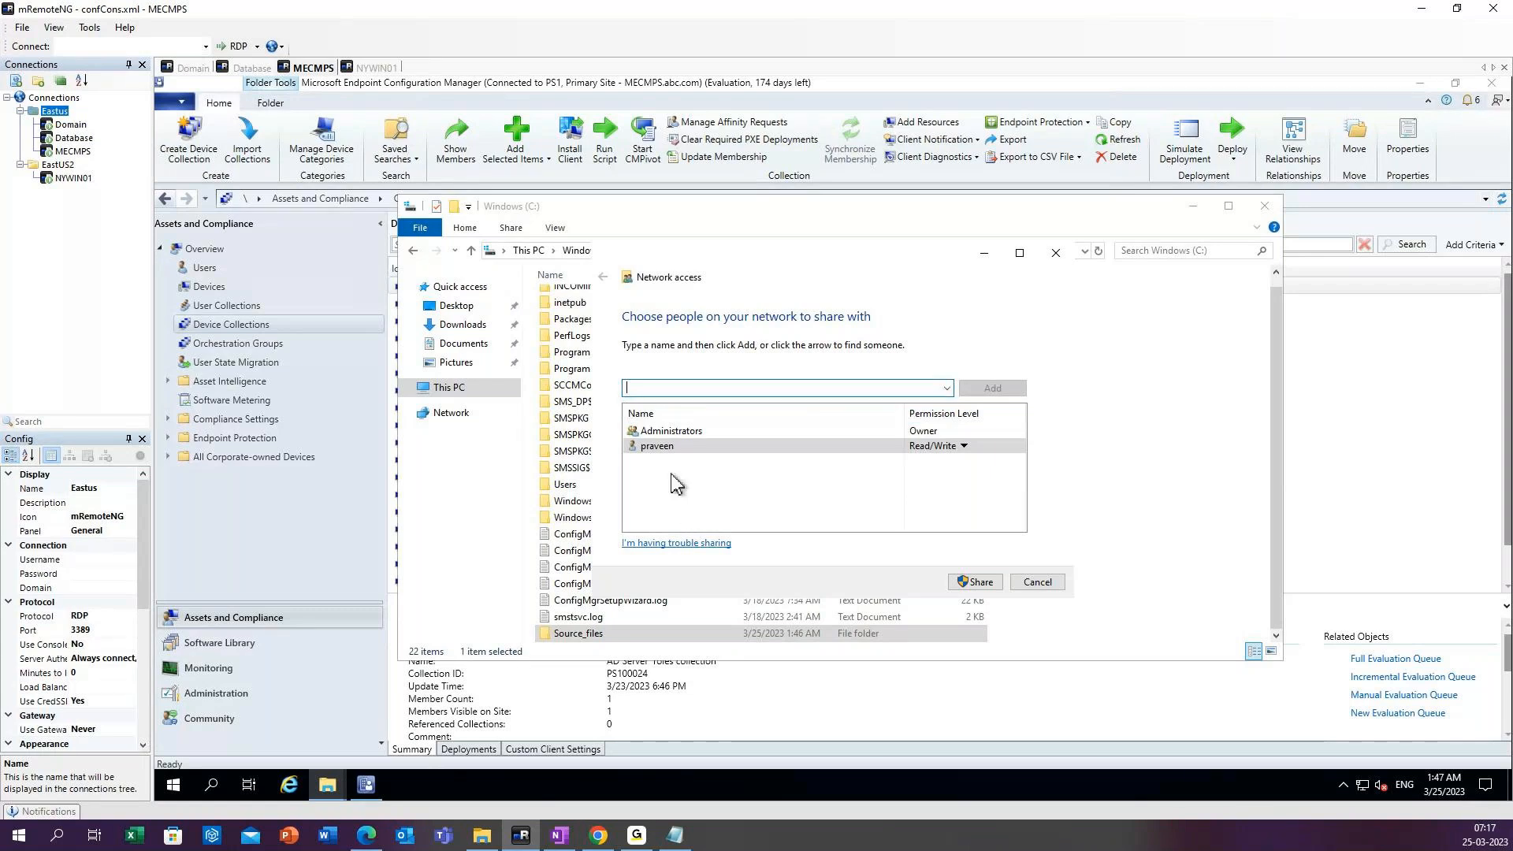
click(948, 389)
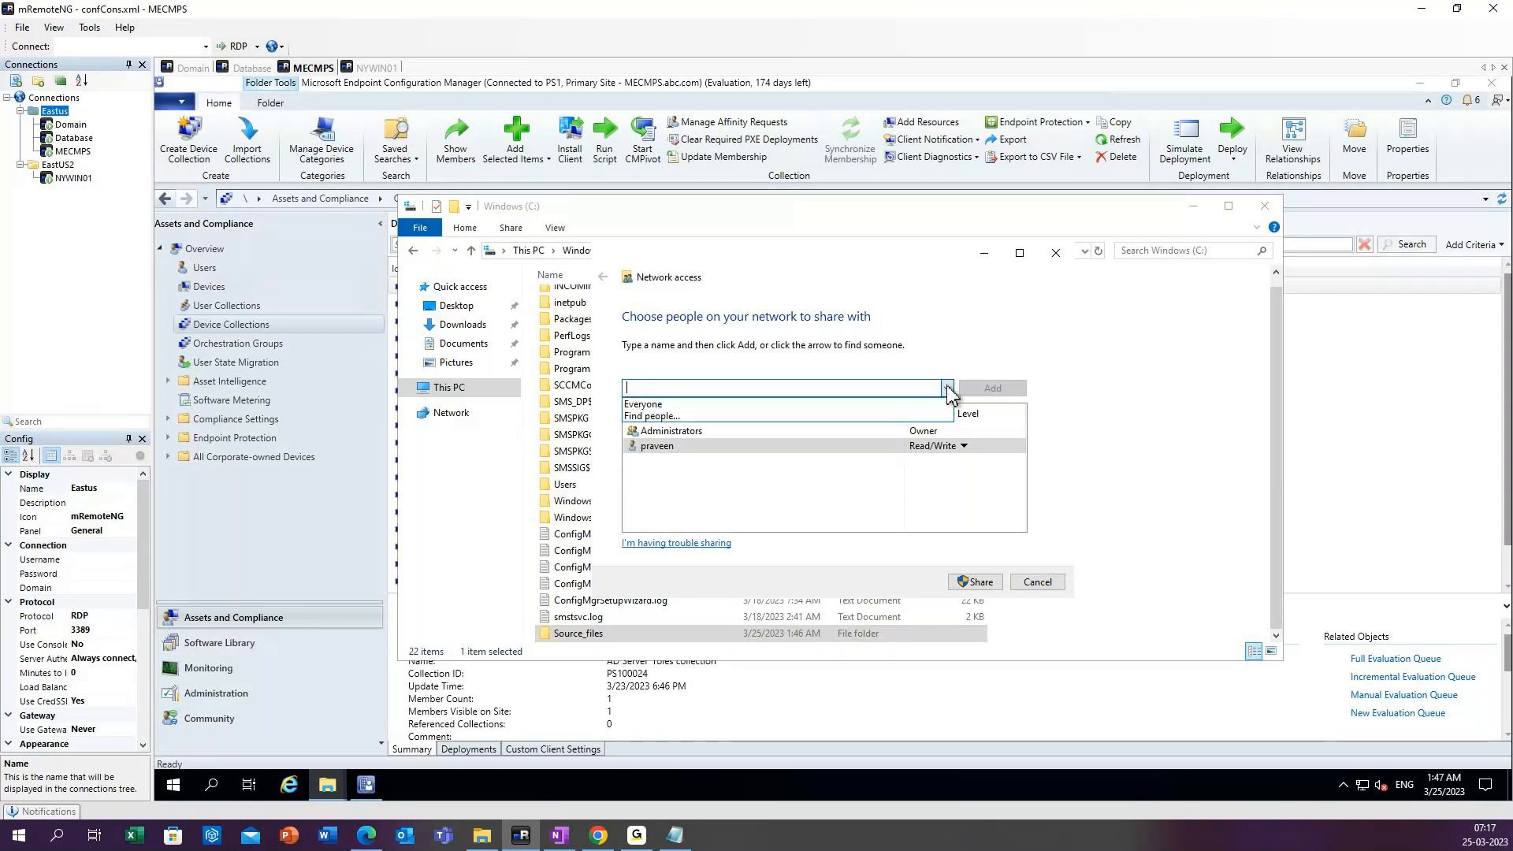
click(644, 405)
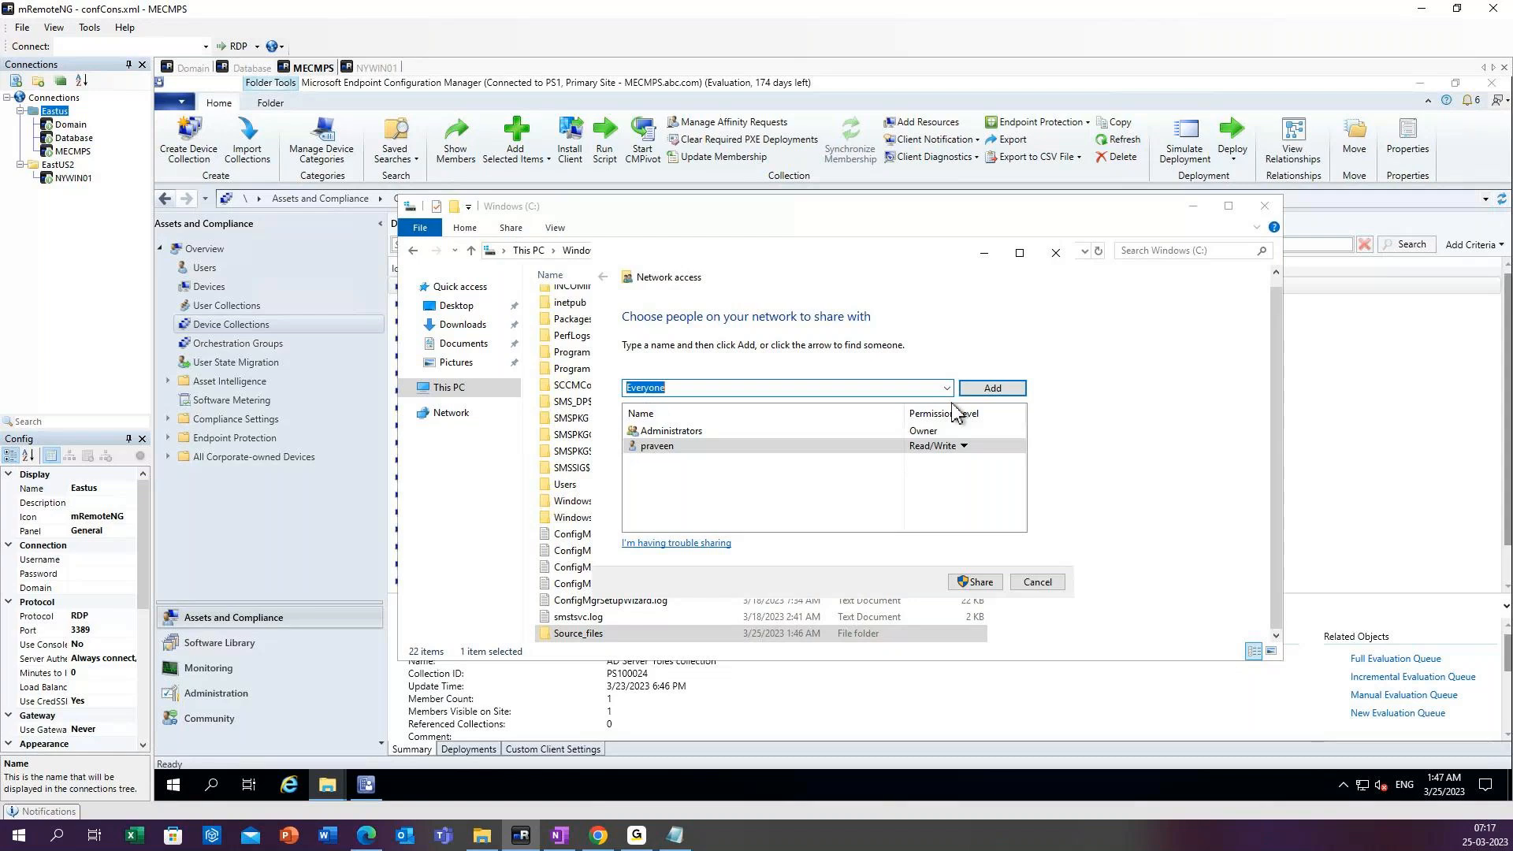
click(992, 387)
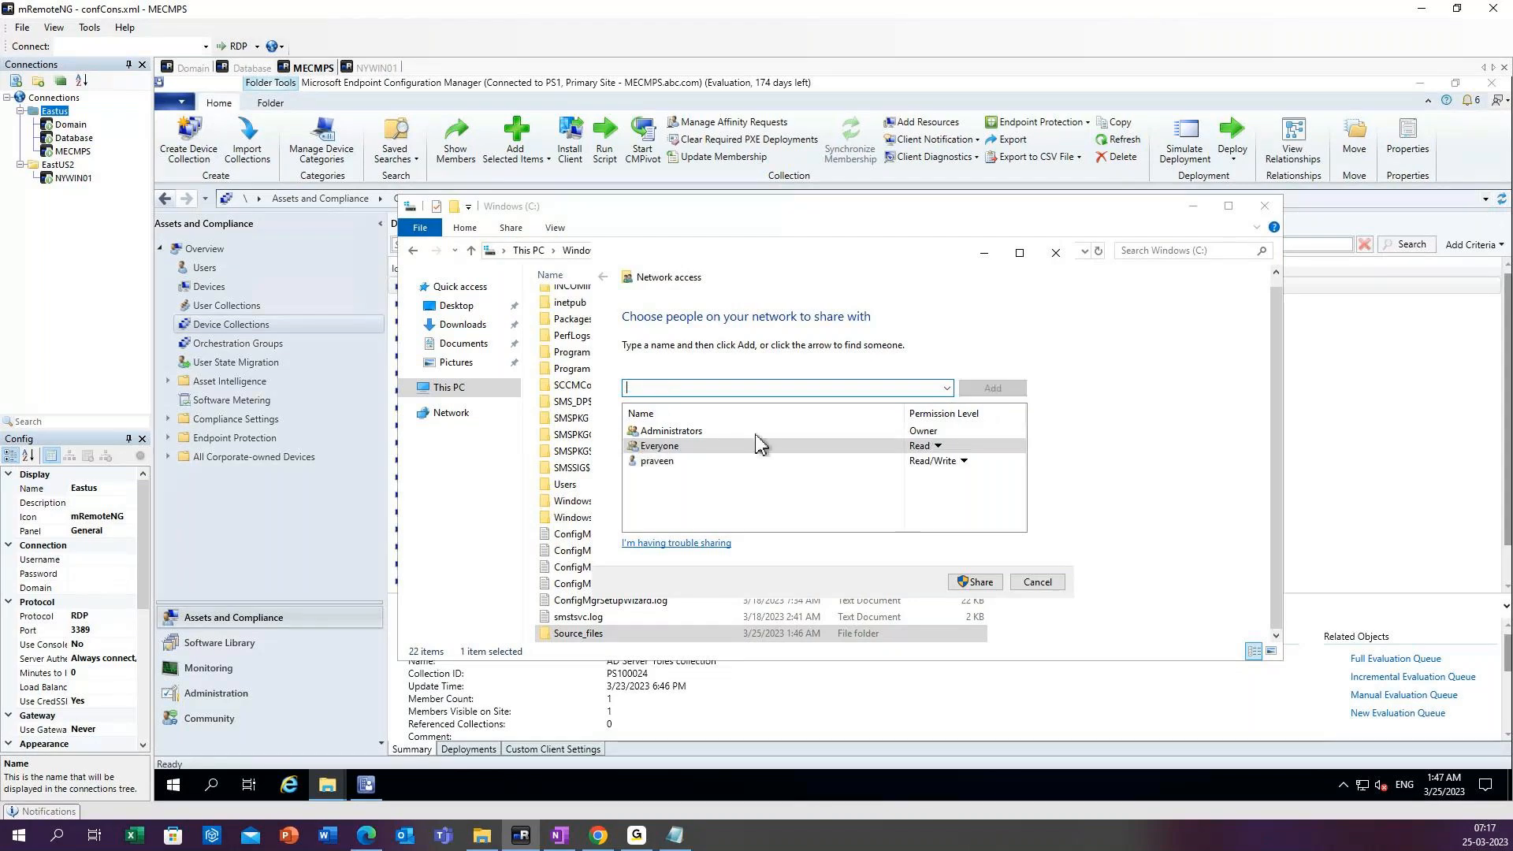
Give Everyone the Read/Write permission level and share the Source_files folder.
click(937, 447)
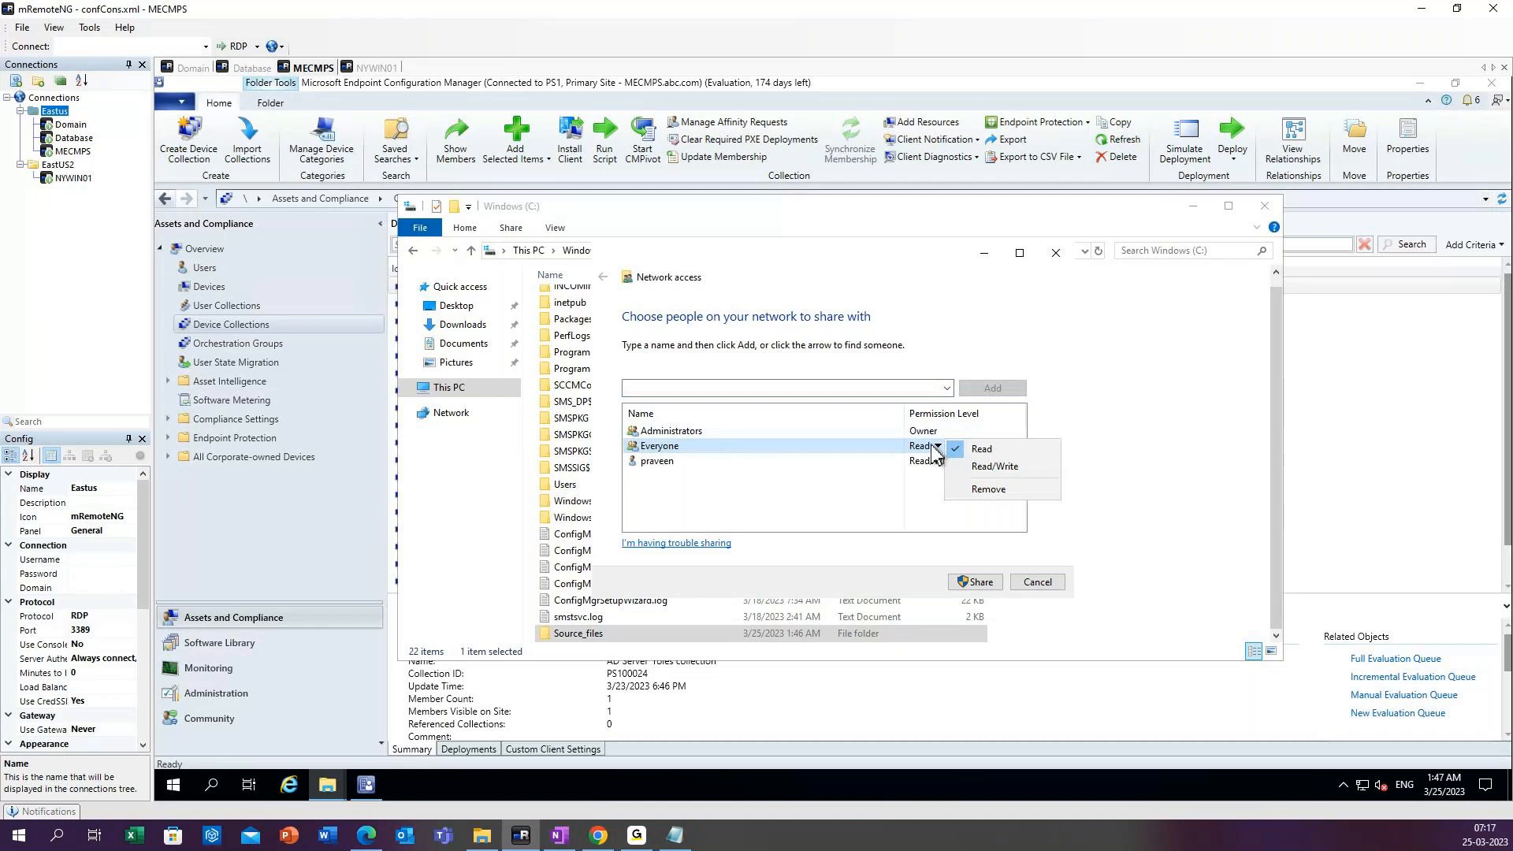
click(994, 466)
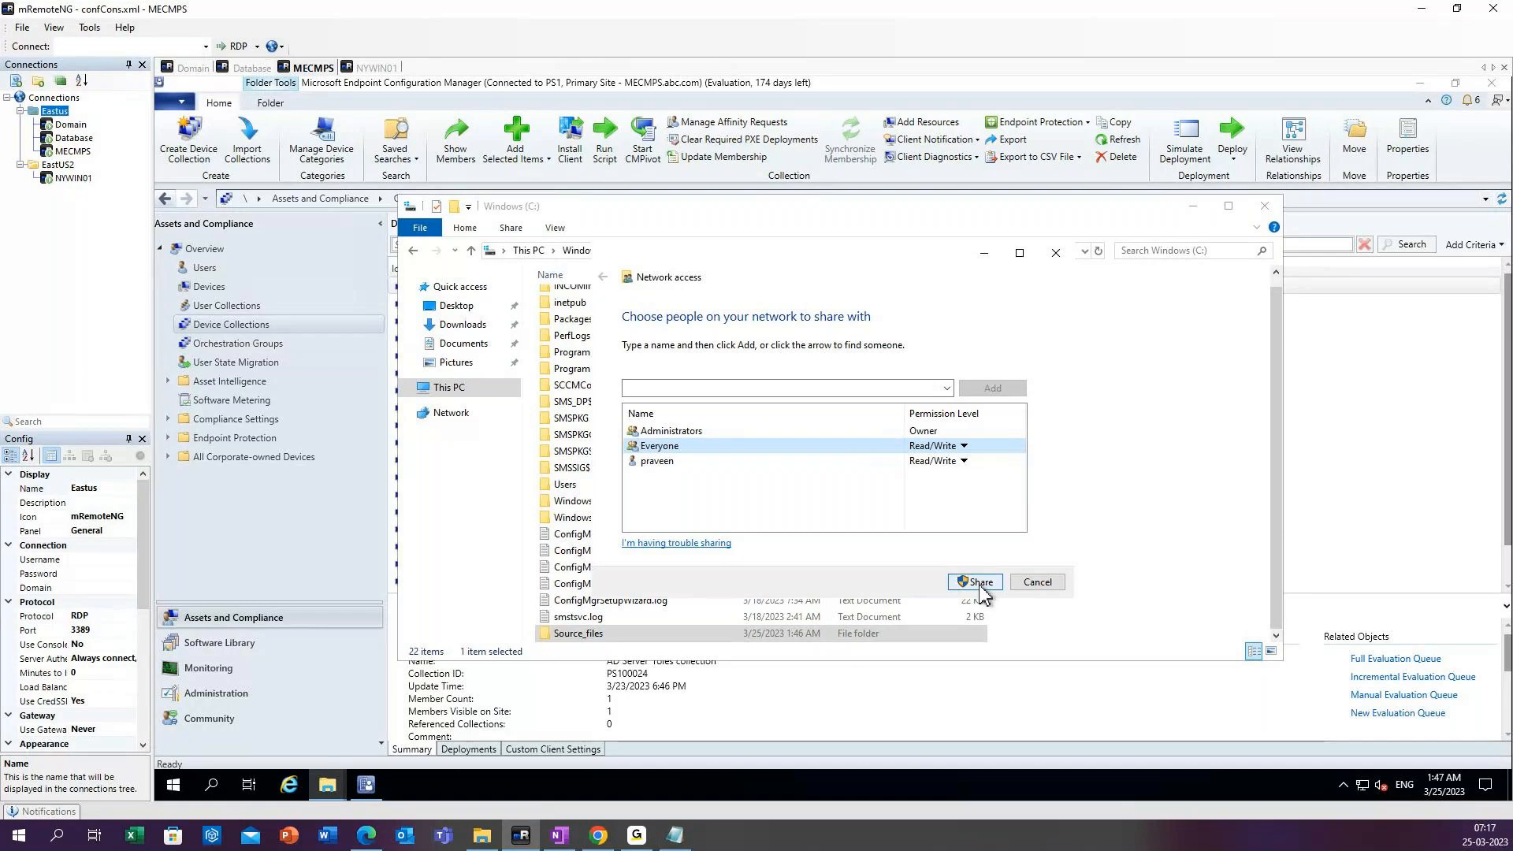
click(979, 583)
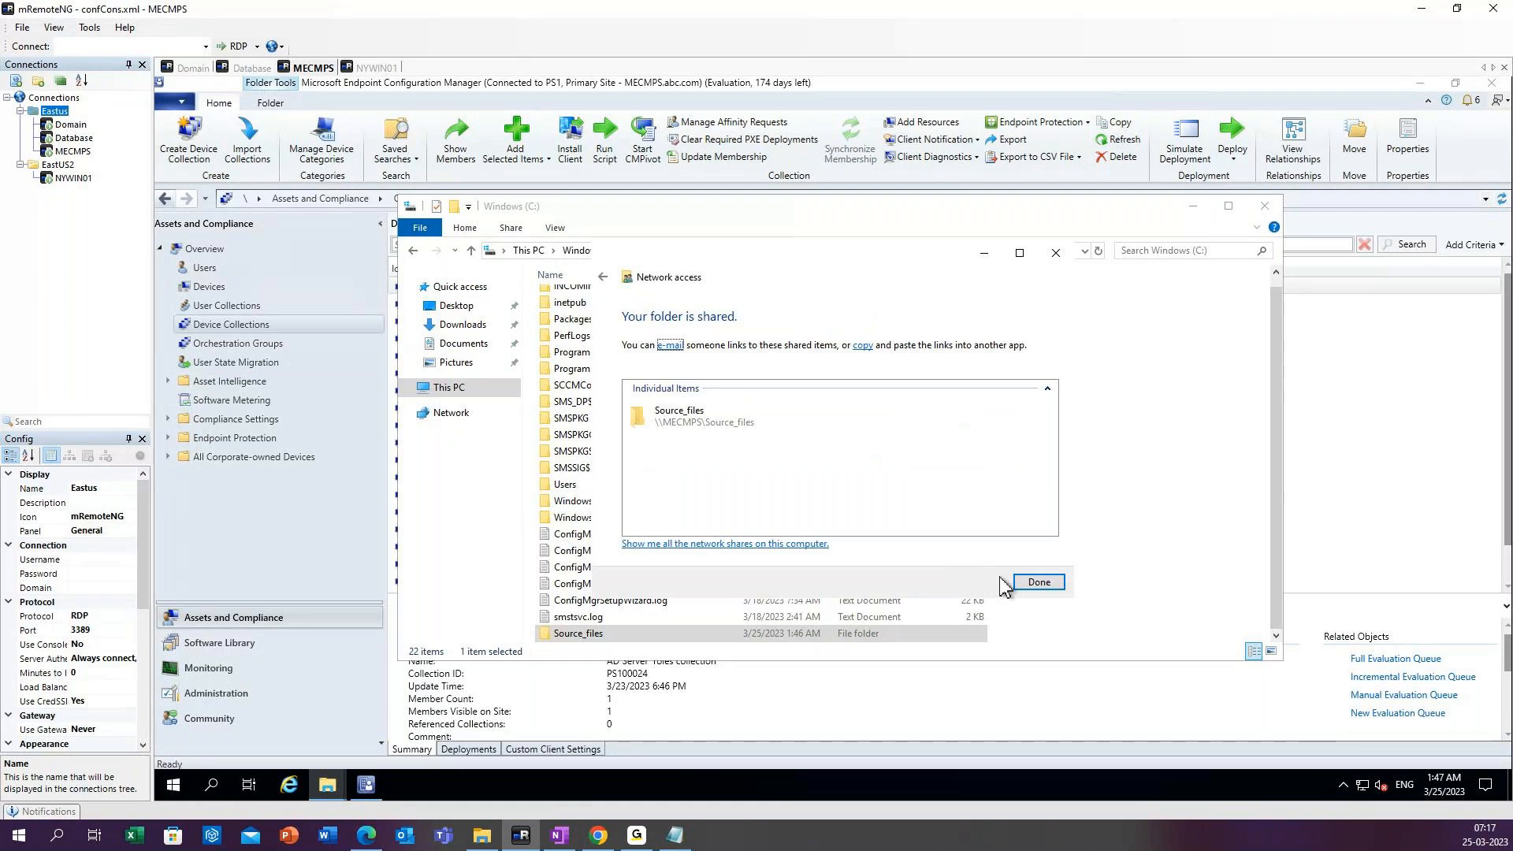
click(1033, 582)
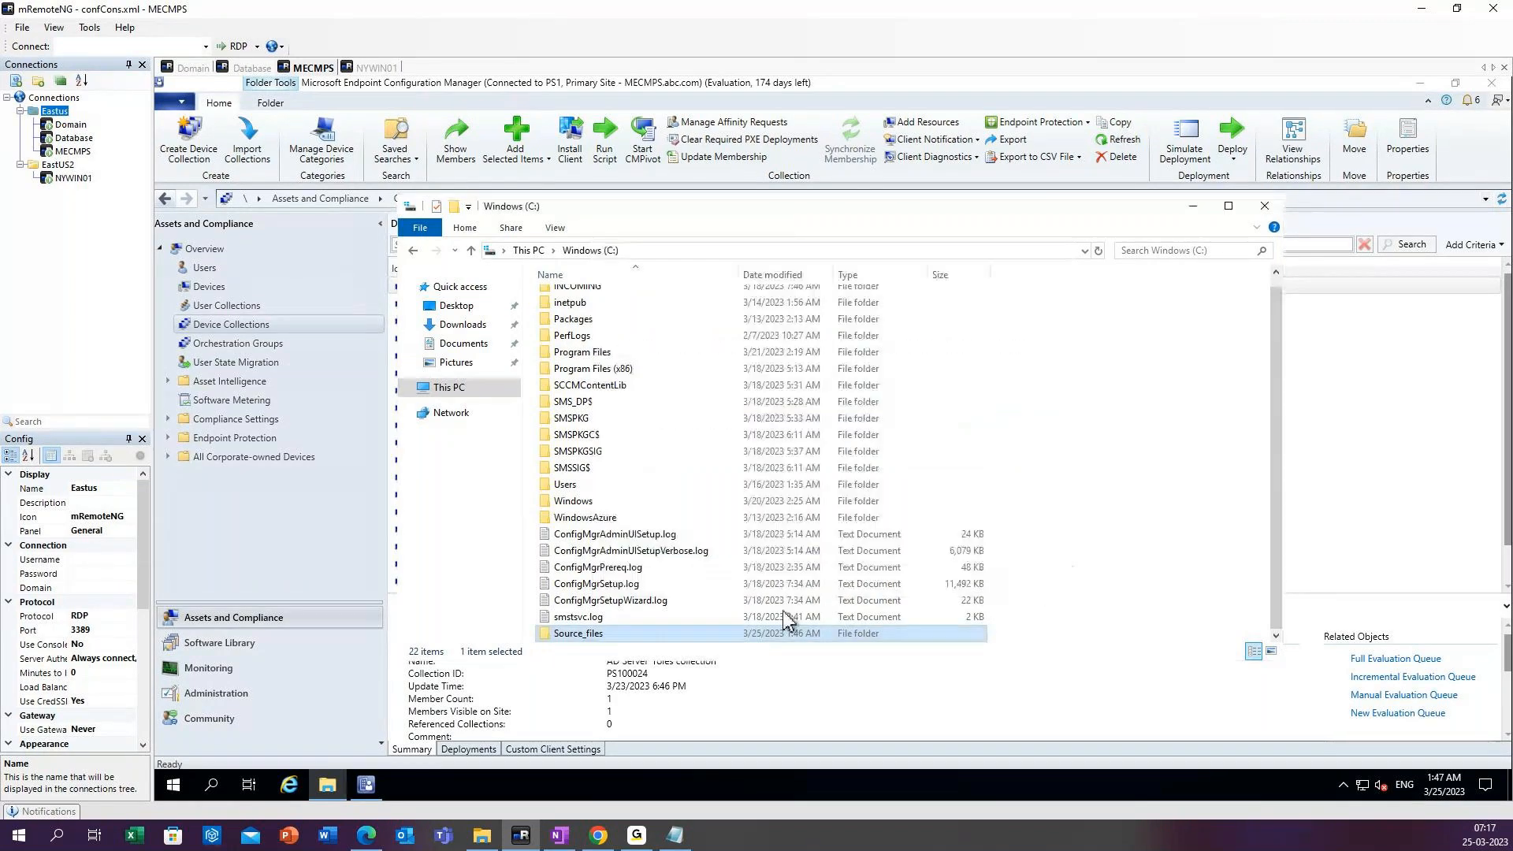
Check the network path in the Source_files folder's sharing properties, then close the properties.
right_click(599, 636)
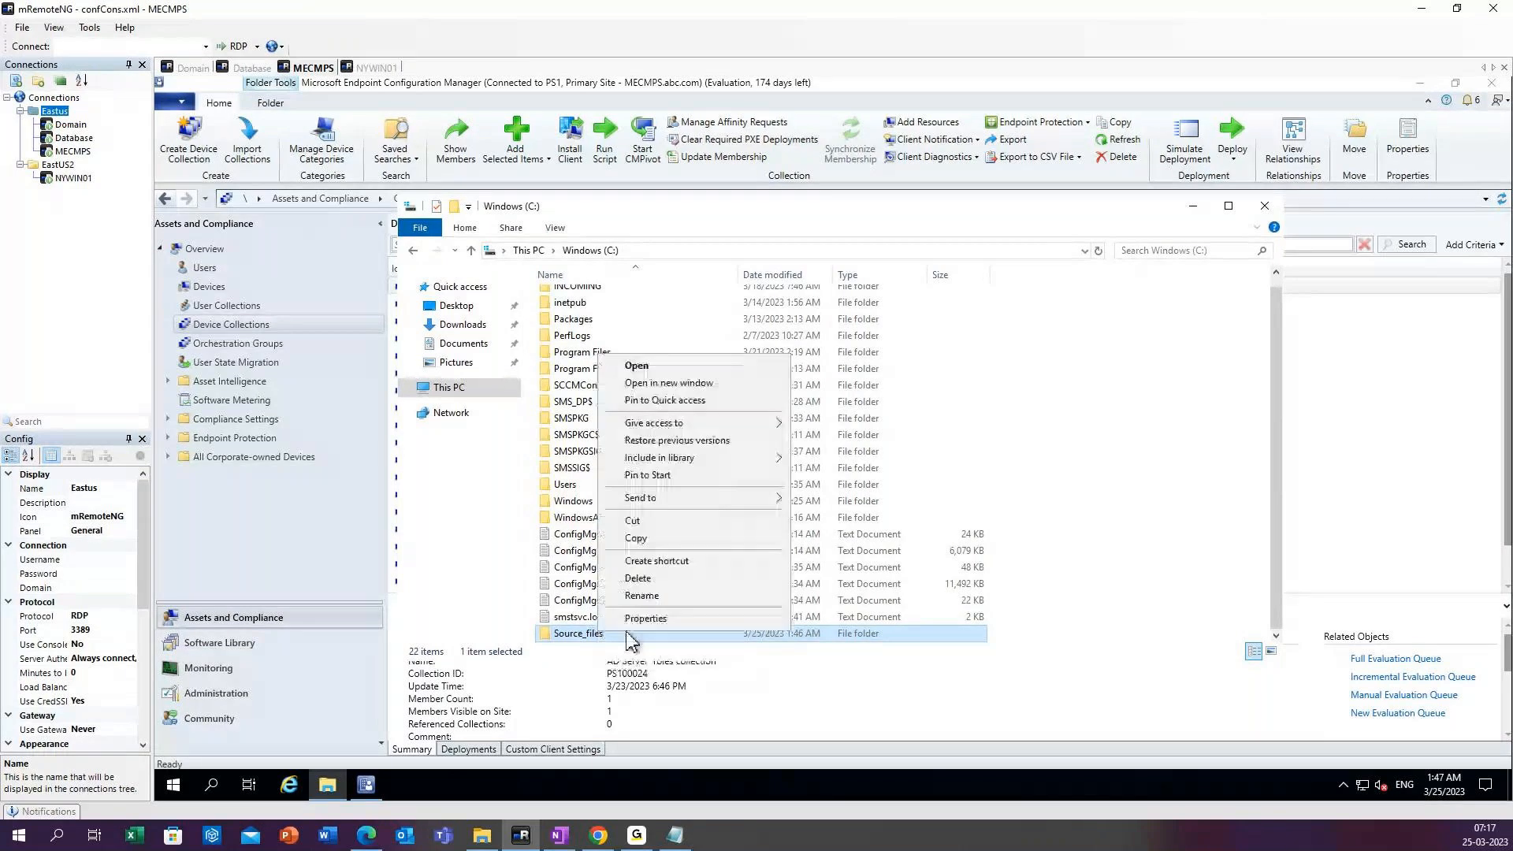
click(647, 620)
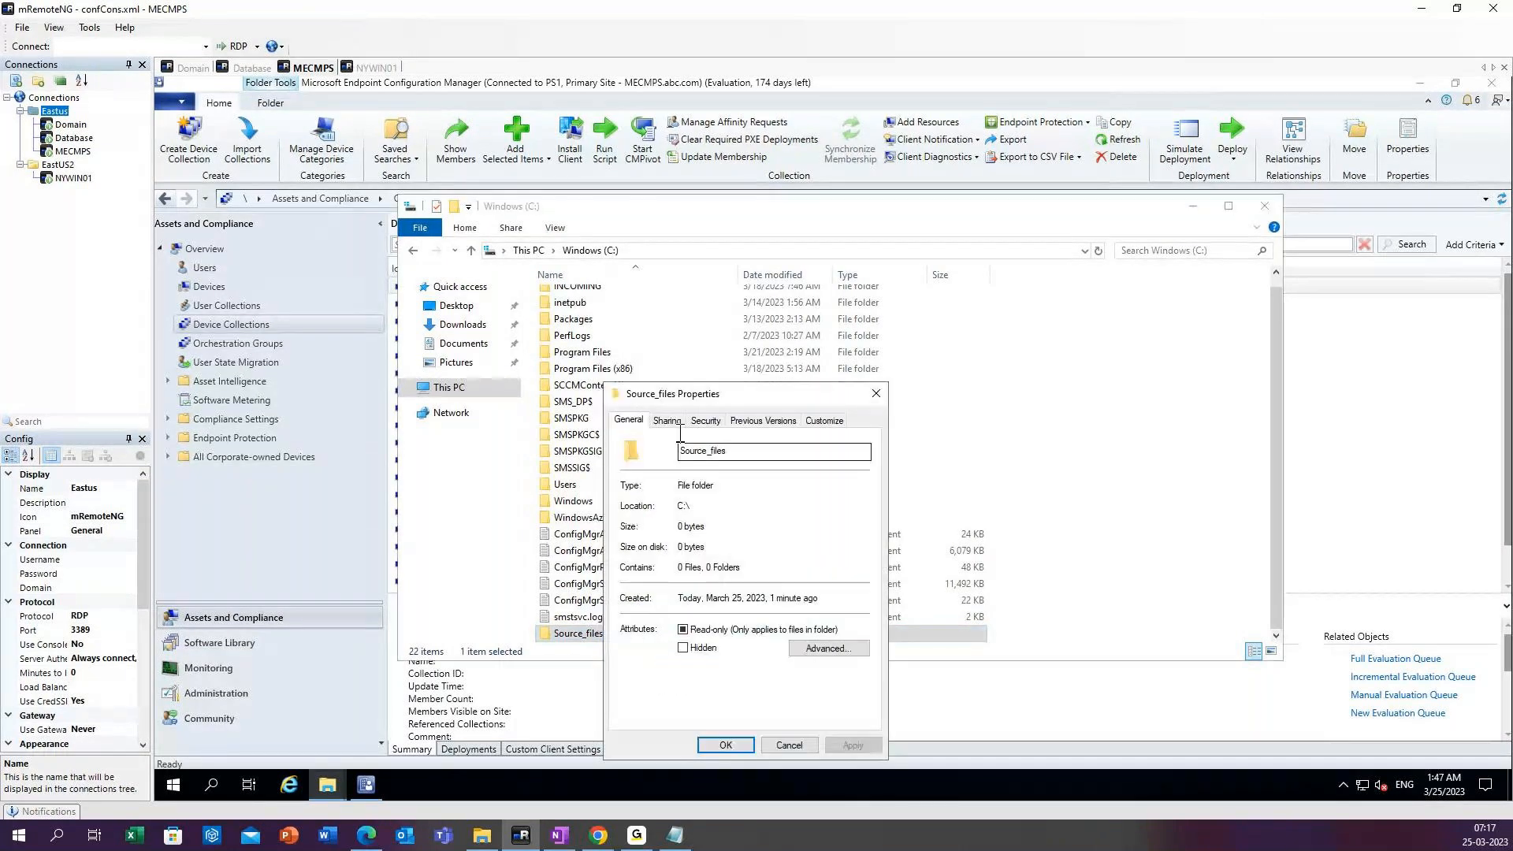
click(666, 421)
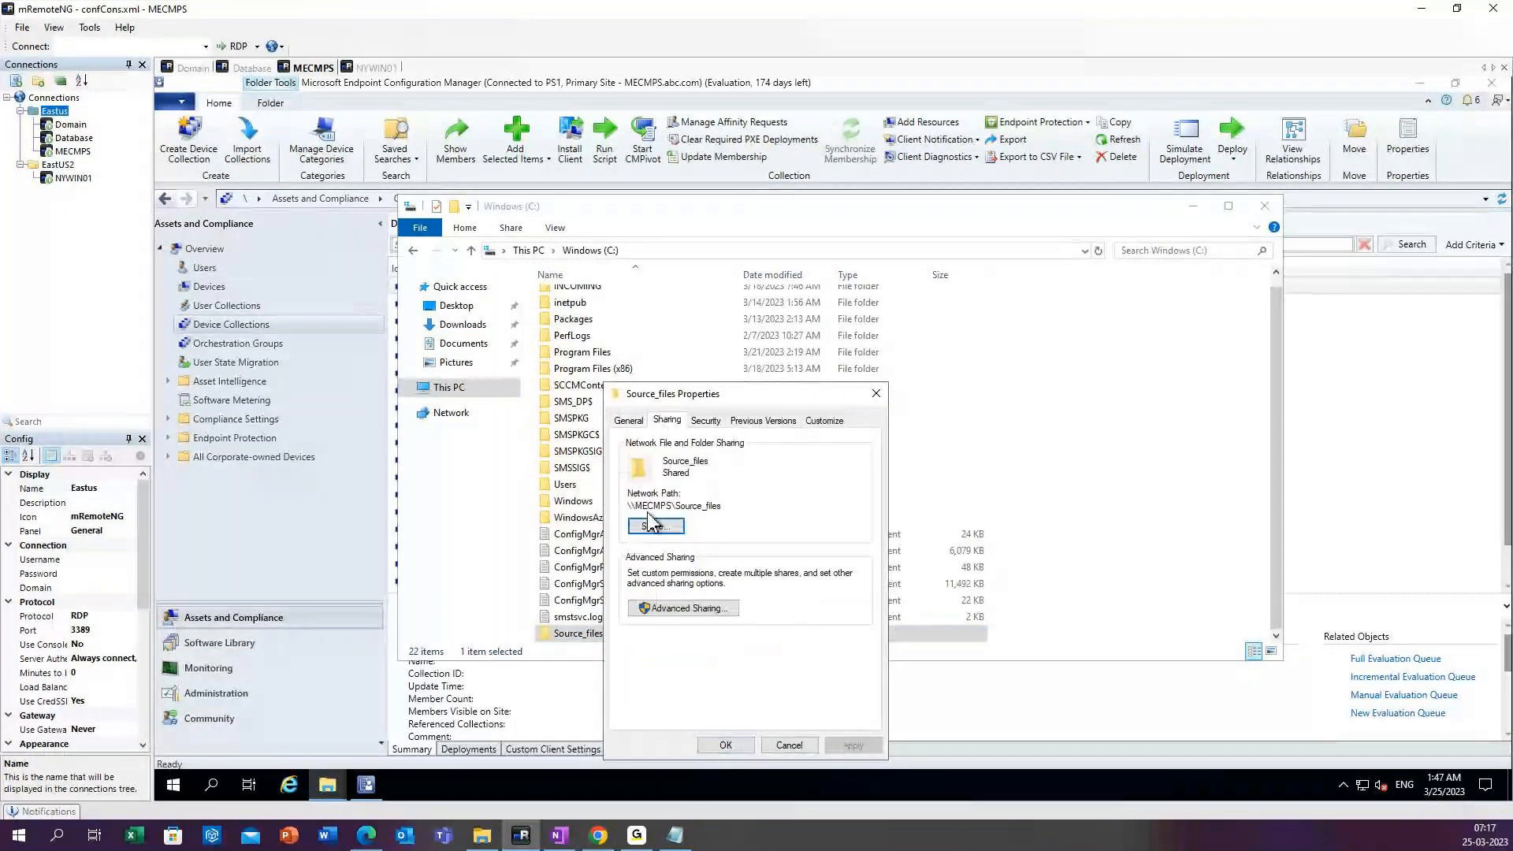
drag(628, 505, 811, 455)
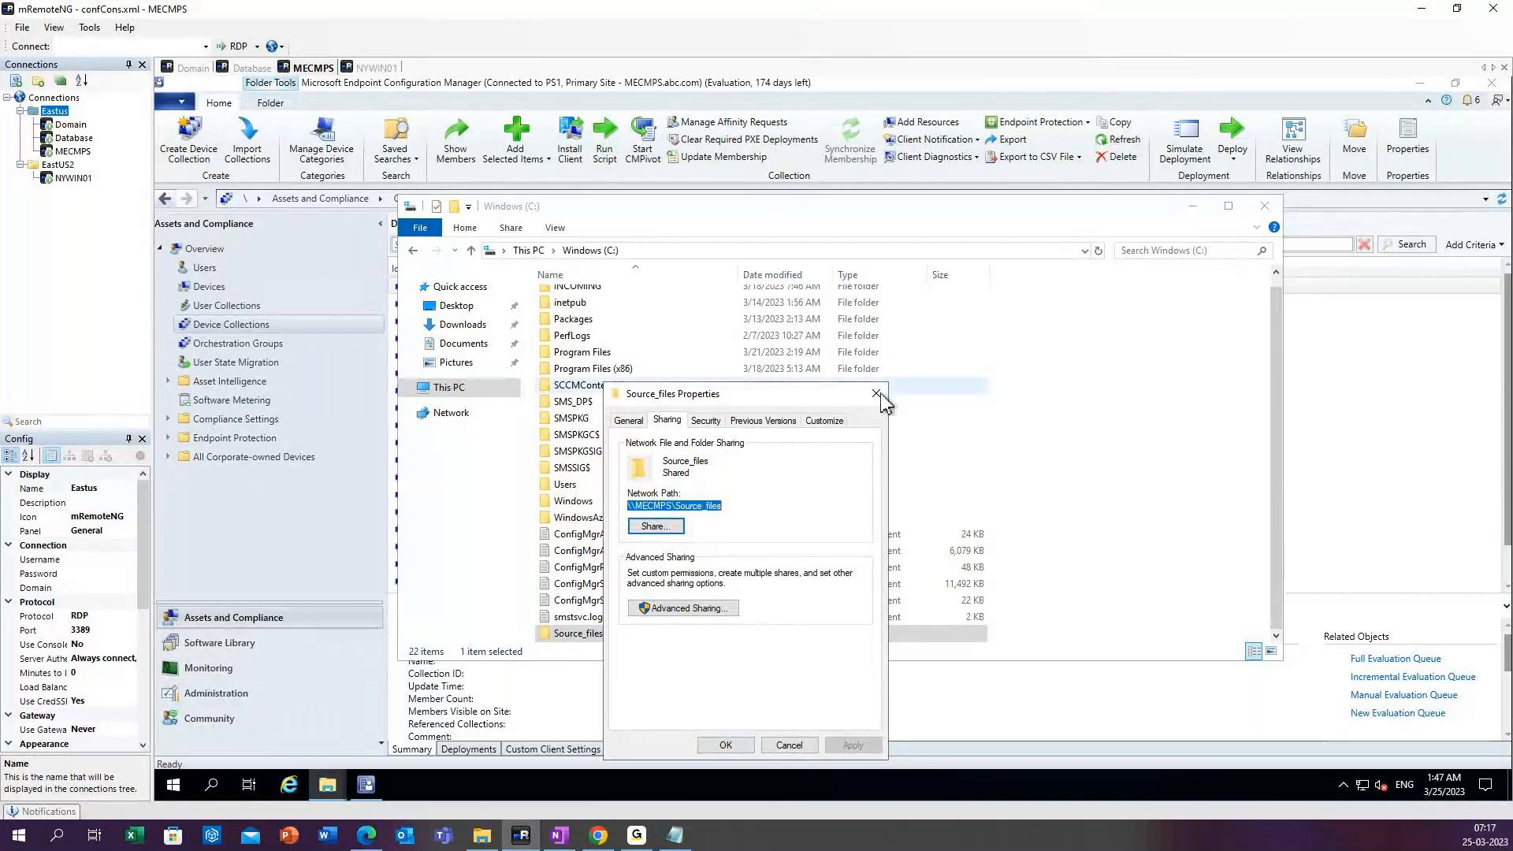
click(877, 394)
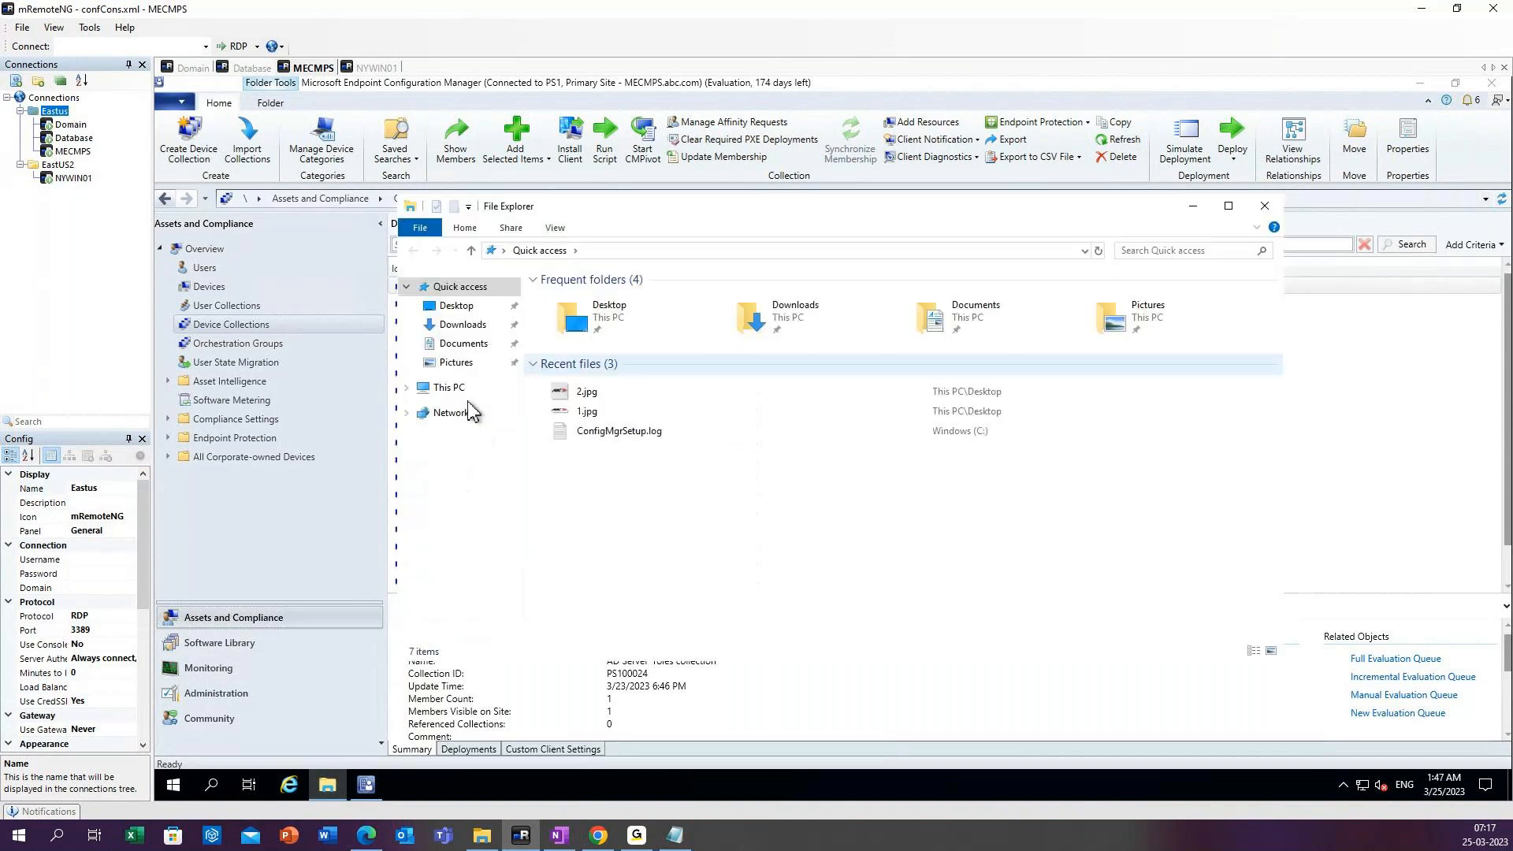
Browse to the C: drive, sort its contents by date modified and open the Source_files folder.
click(448, 387)
click(610, 470)
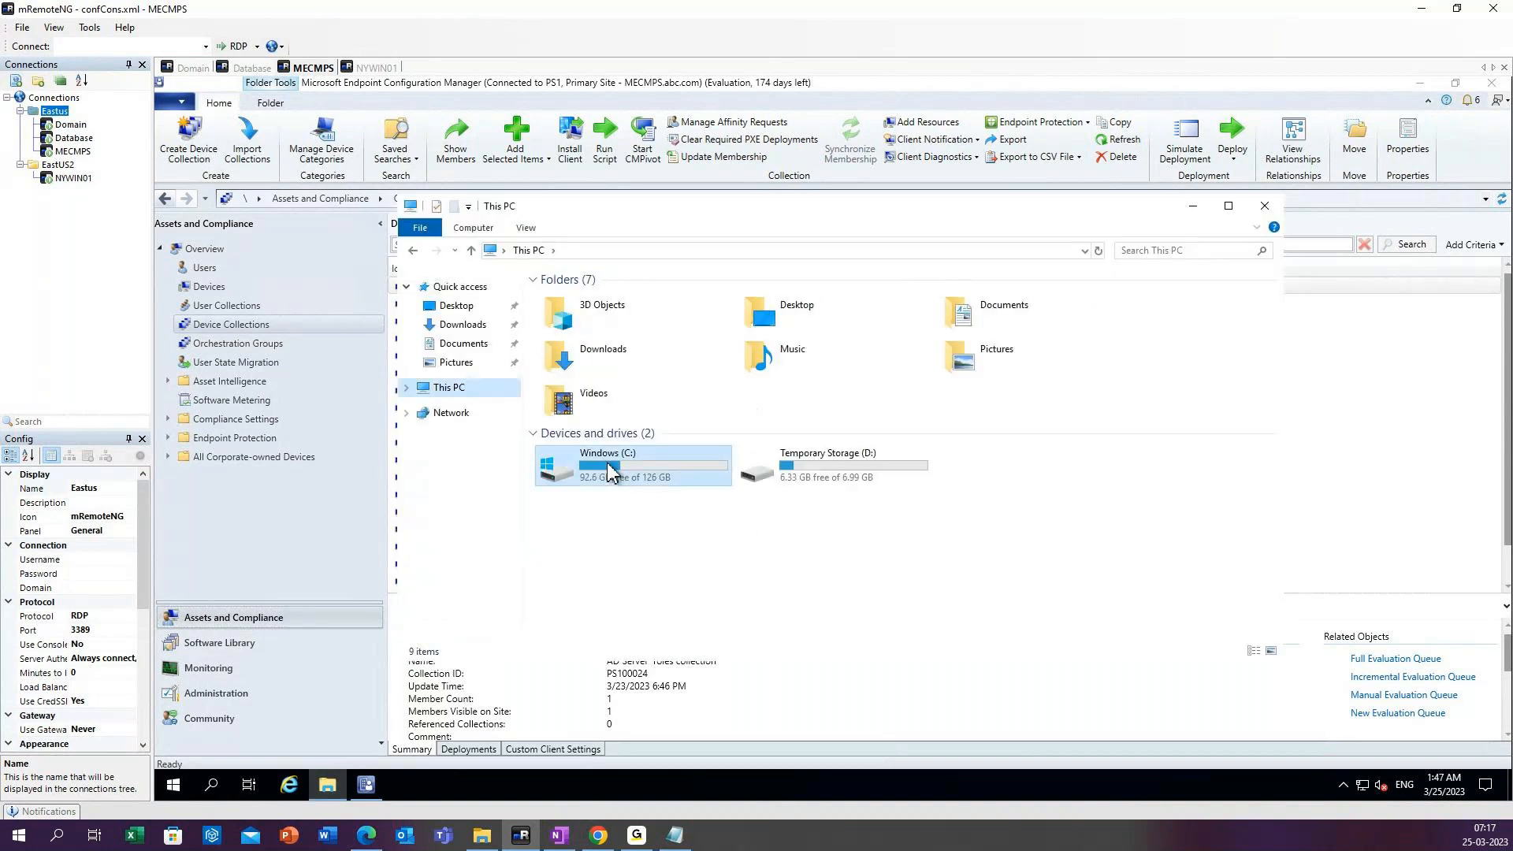
double_click(610, 471)
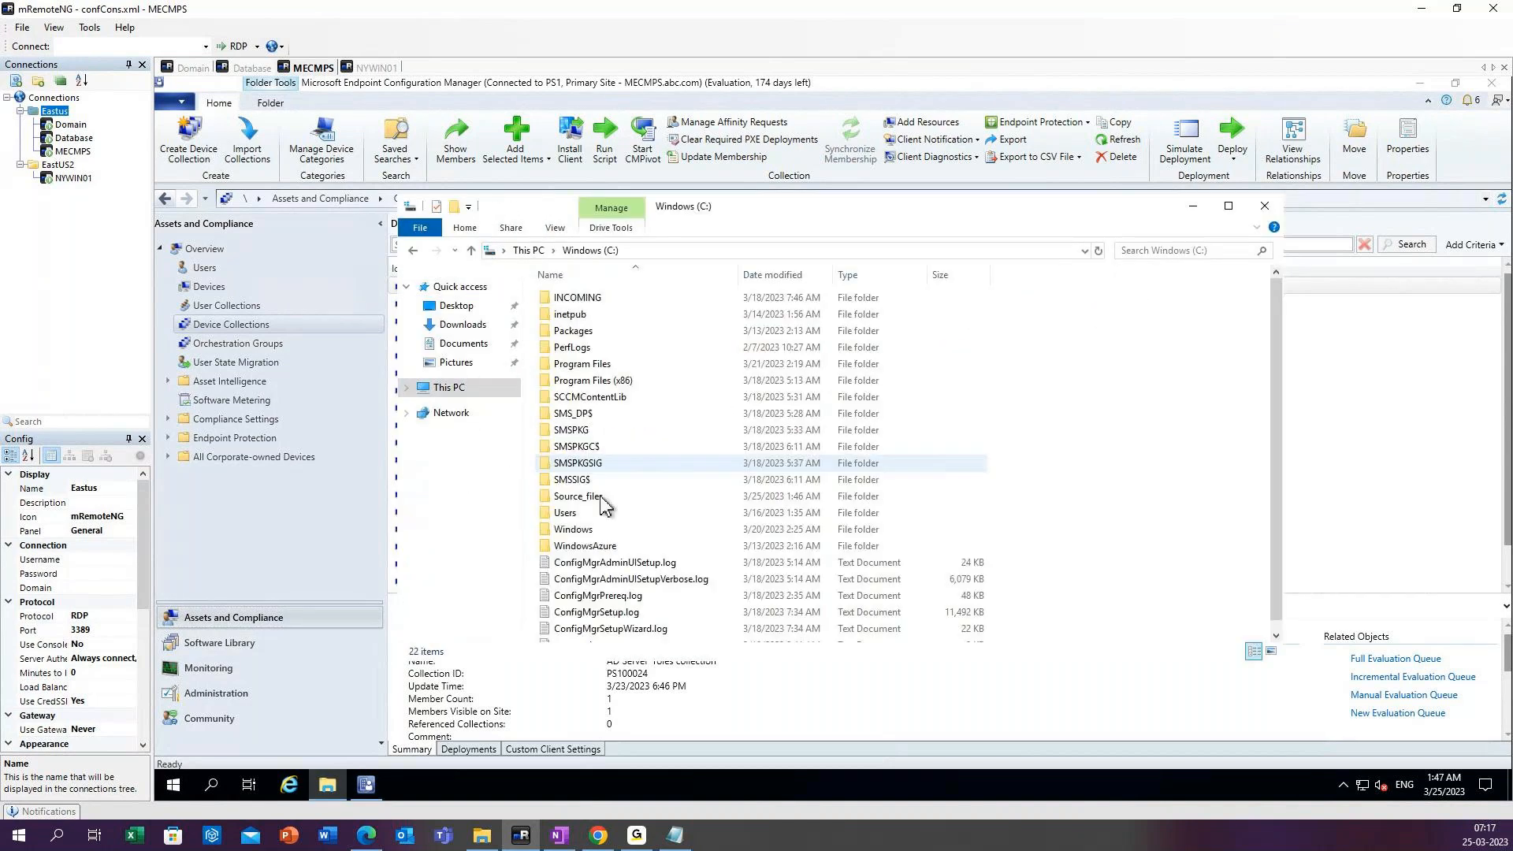
click(787, 278)
click(589, 399)
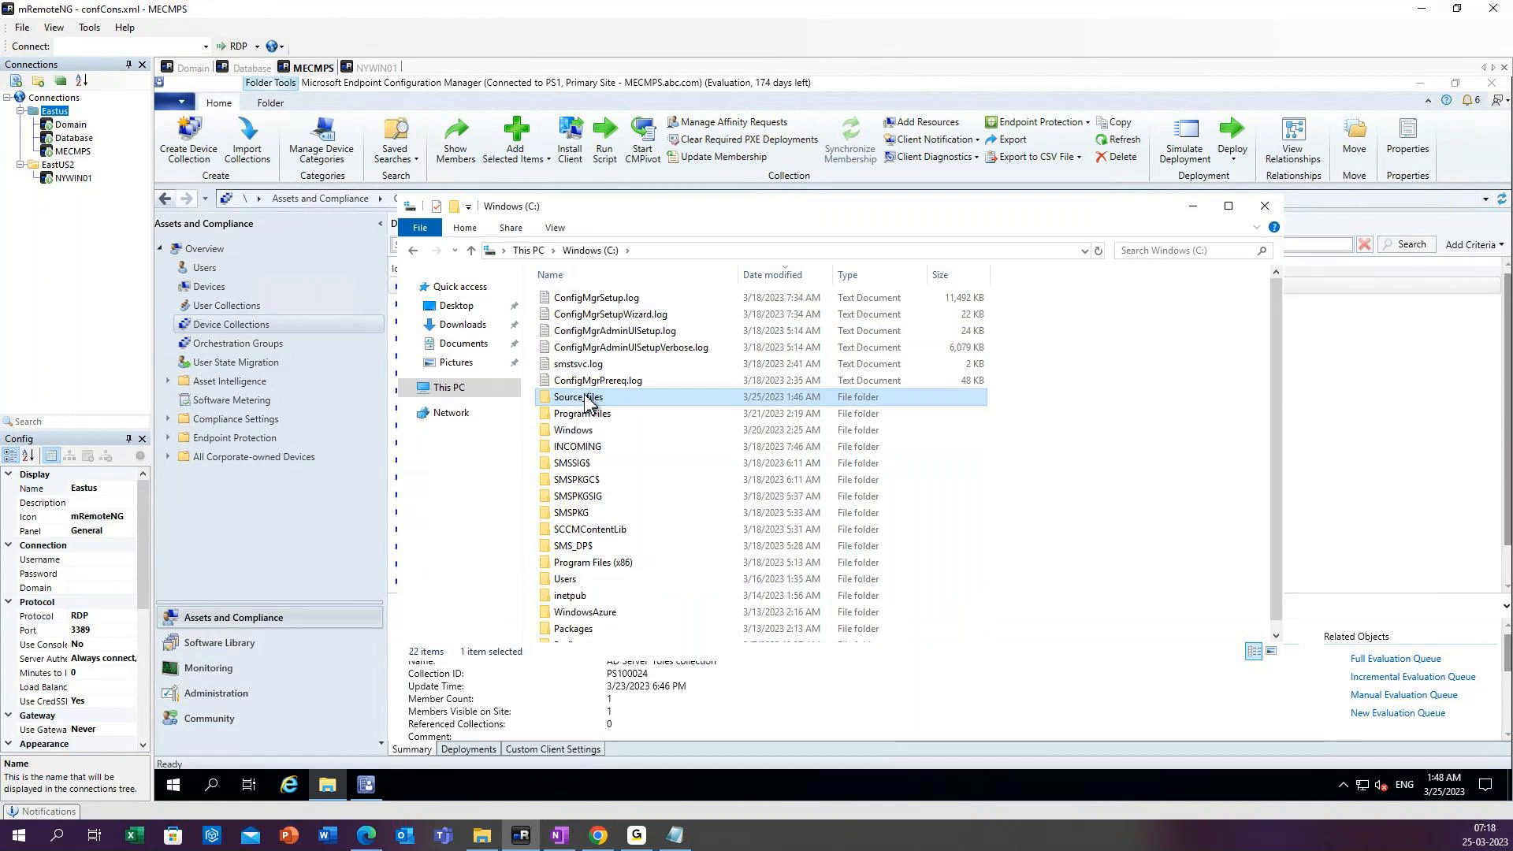
double_click(590, 398)
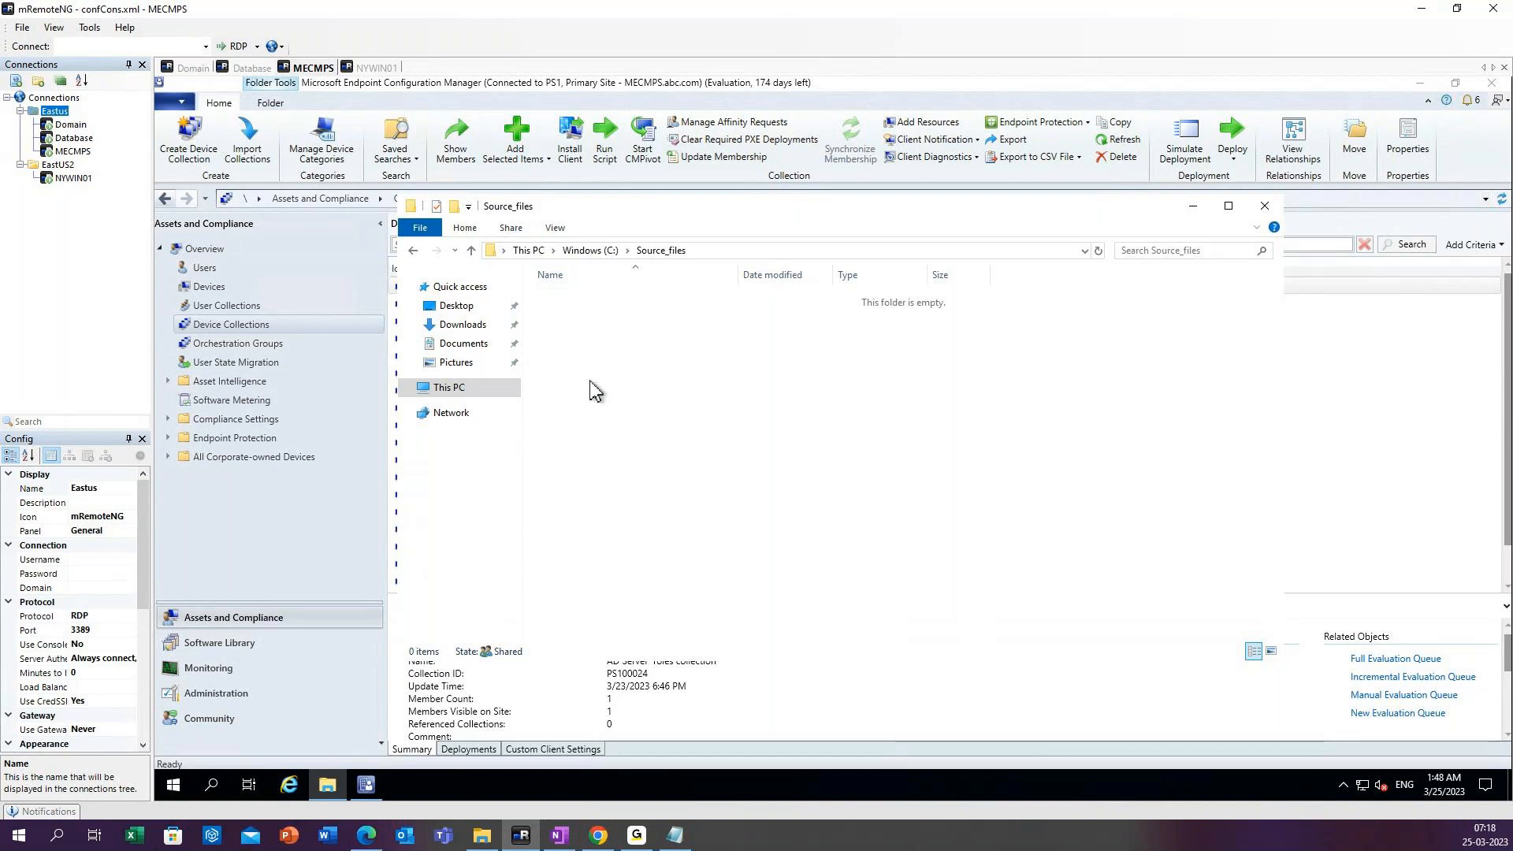
Create a subfolder named Applications inside Source_files.
right_click(597, 384)
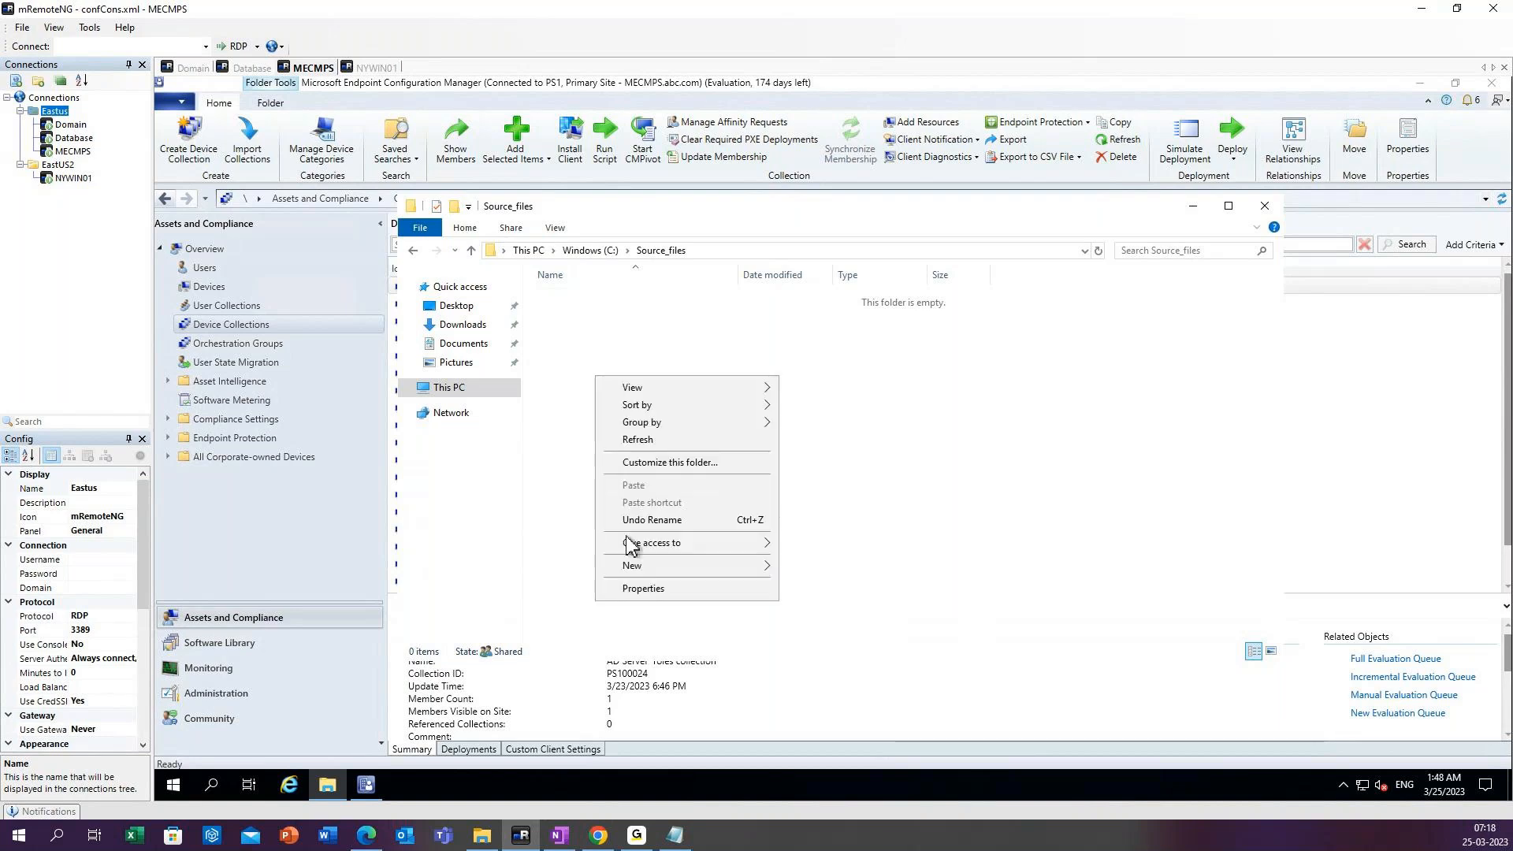
click(634, 565)
click(814, 567)
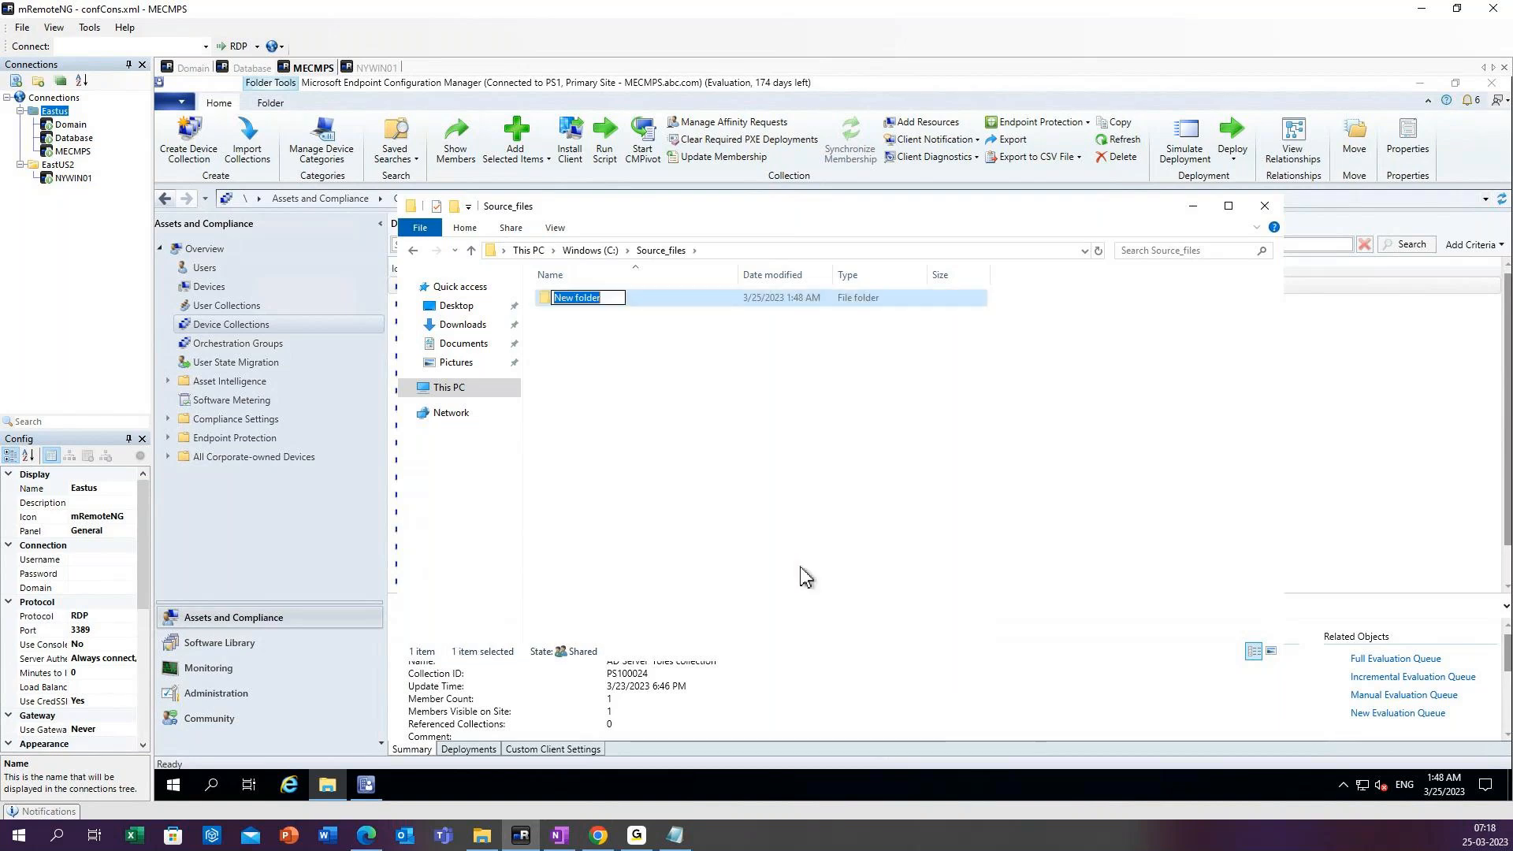
text(Applicar)
key(BackSpace)
text(tions)
key(Return)
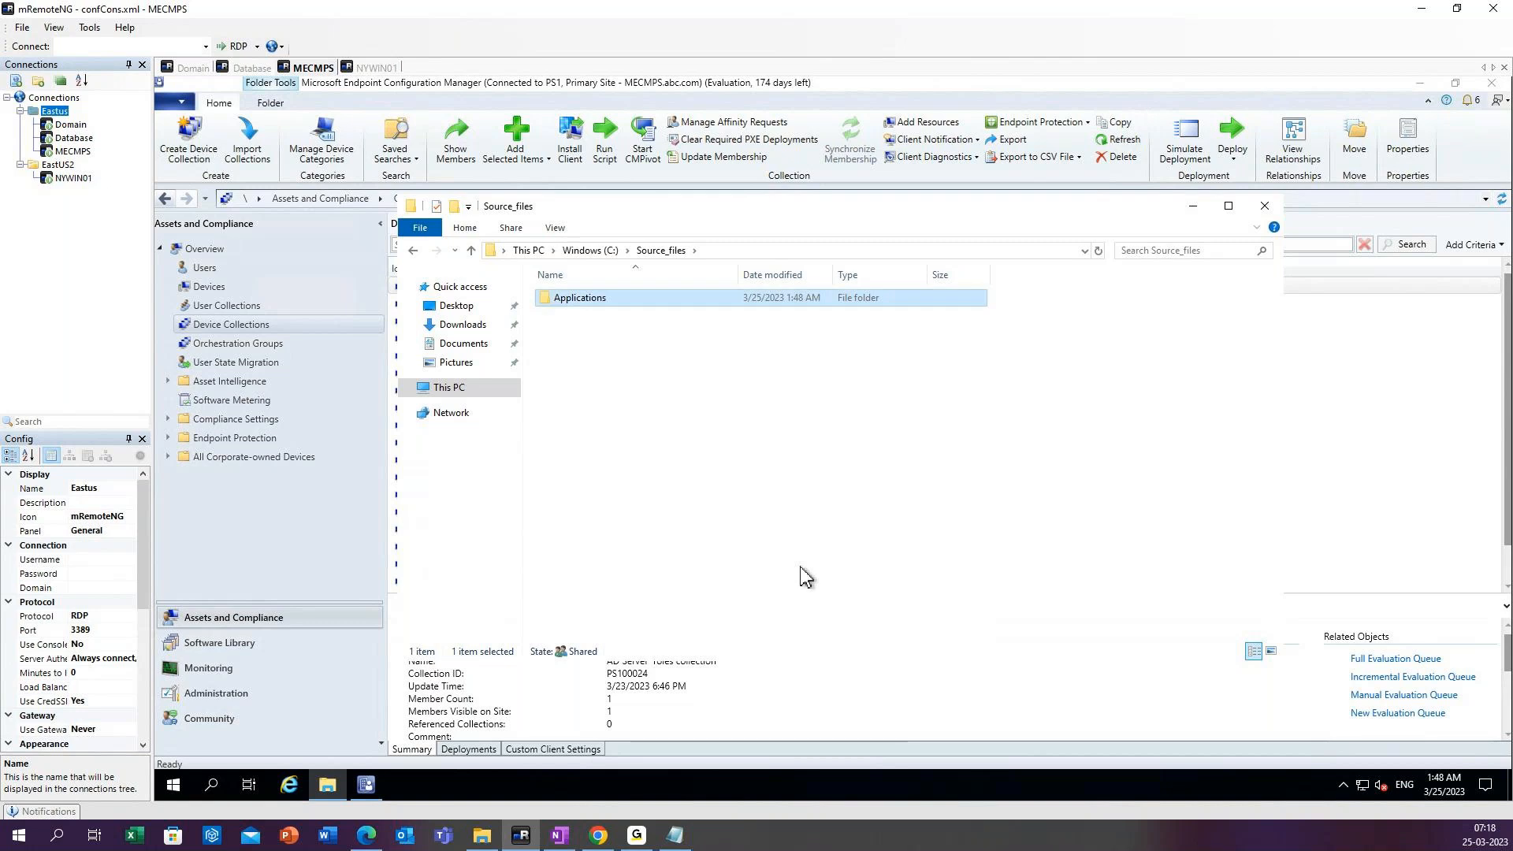
Create a subfolder named Operating_system inside Source_files.
right_click(634, 378)
mouse_move(675, 558)
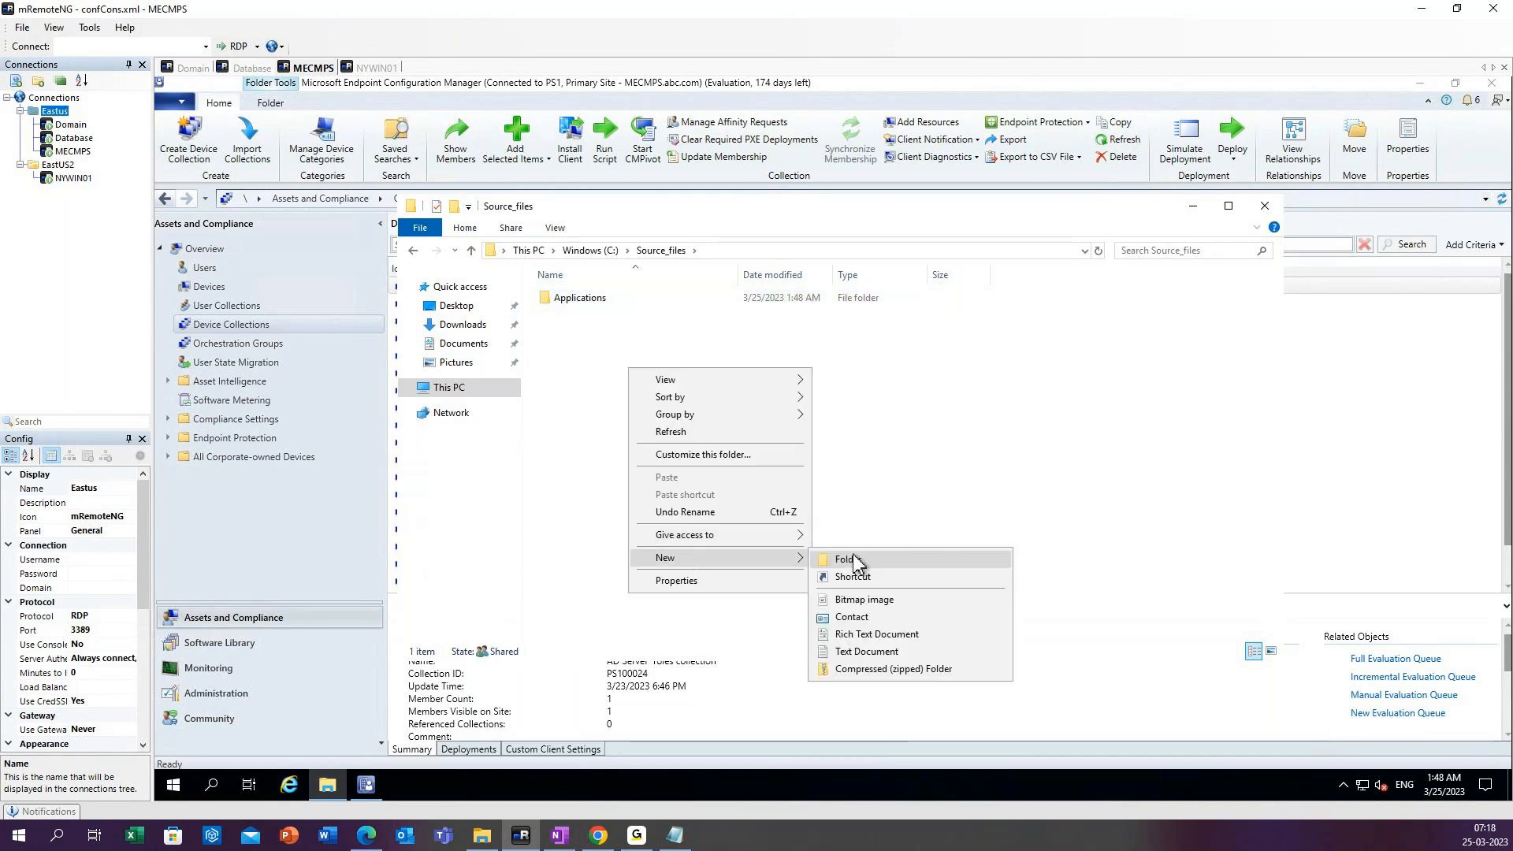
click(853, 559)
text(Oper)
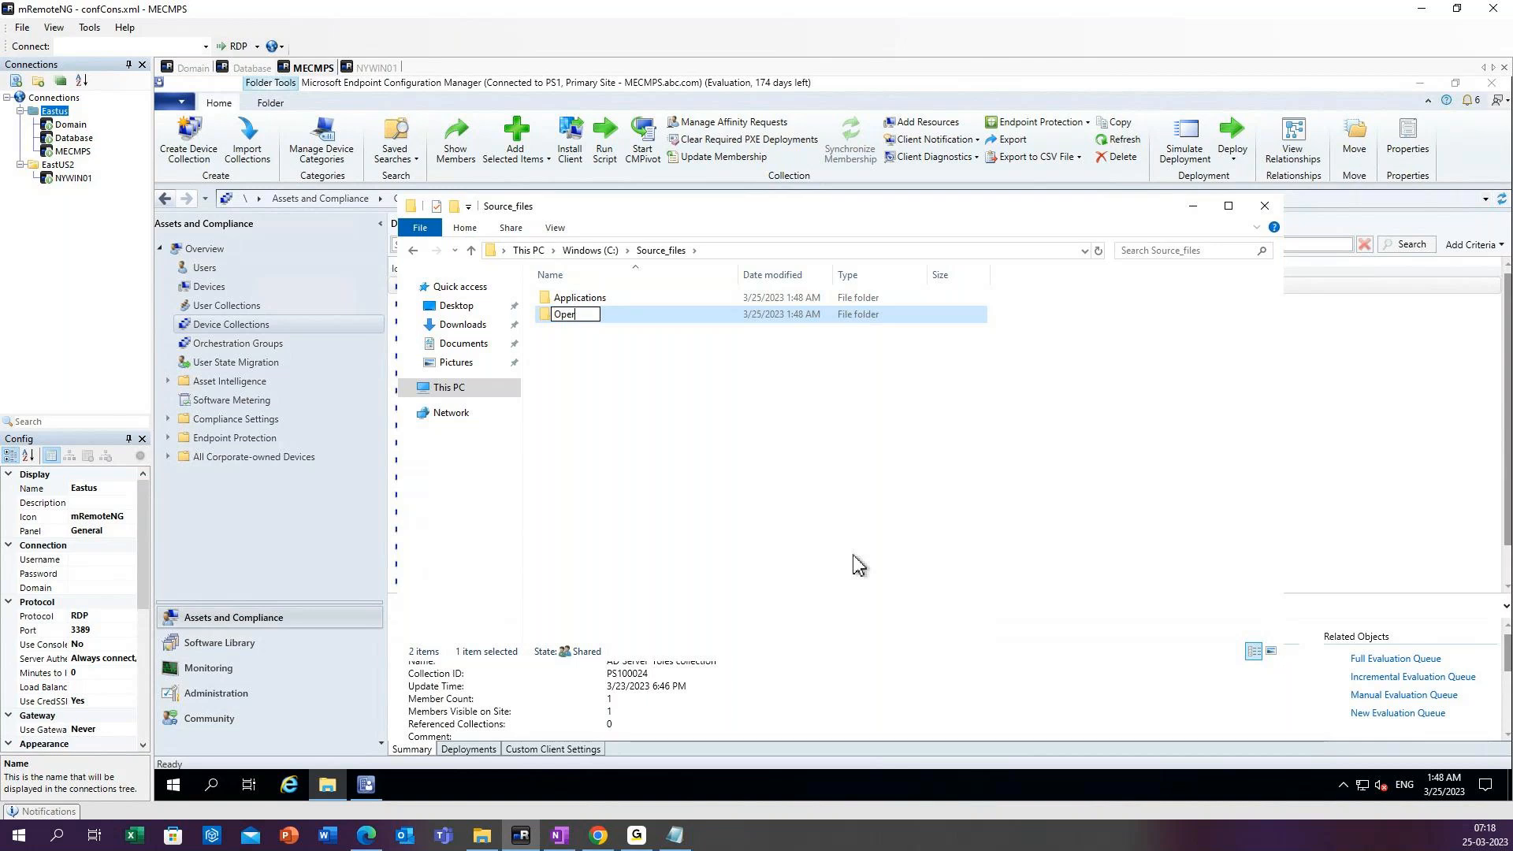
text(ating_system)
key(Return)
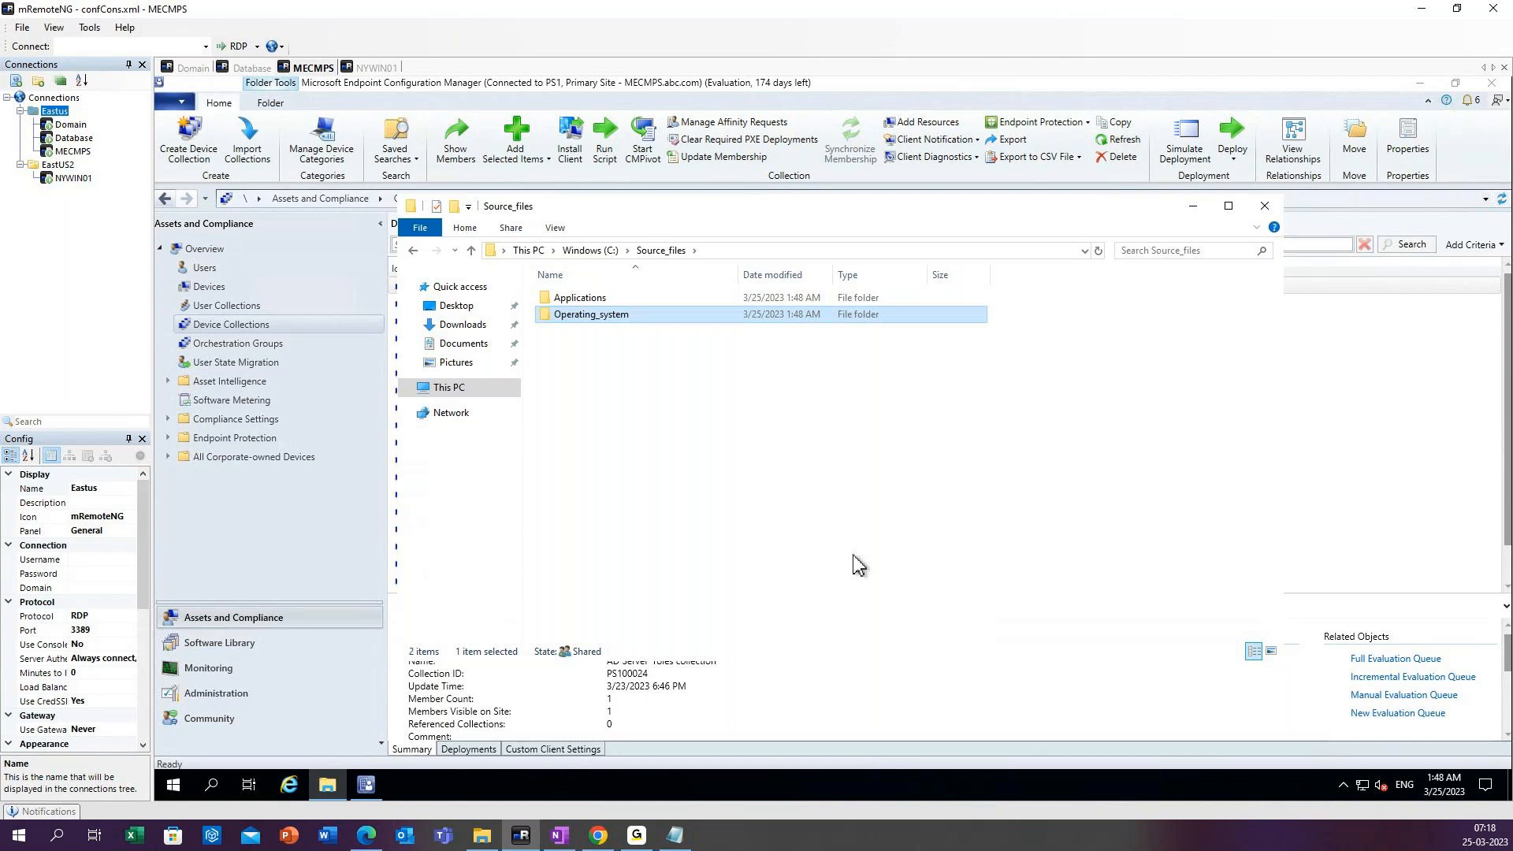
Create a subfolder named Reports inside Source_files.
right_click(611, 366)
mouse_move(654, 554)
click(827, 557)
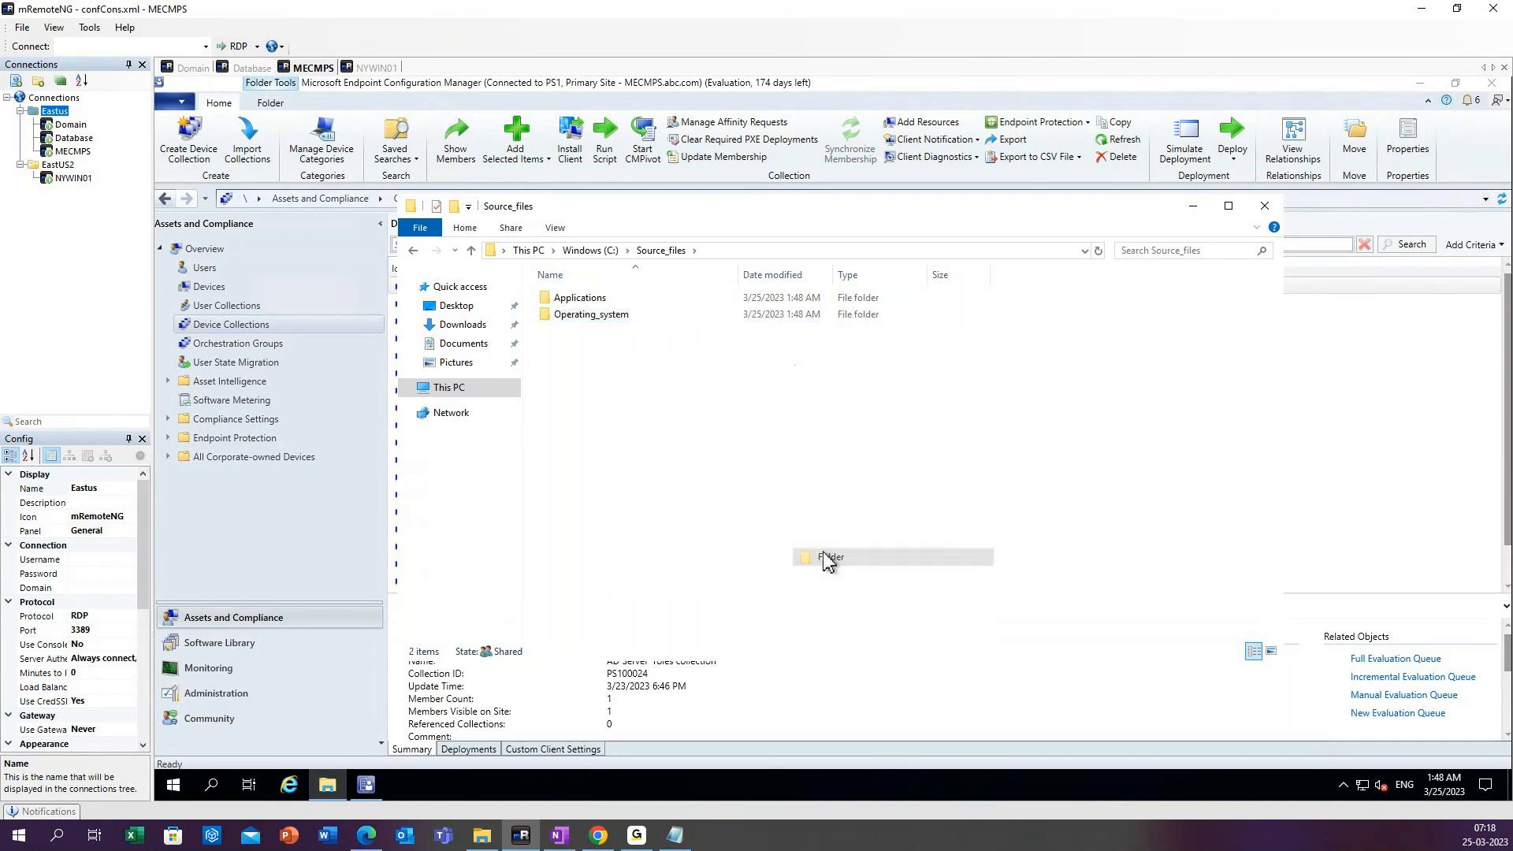
text(R)
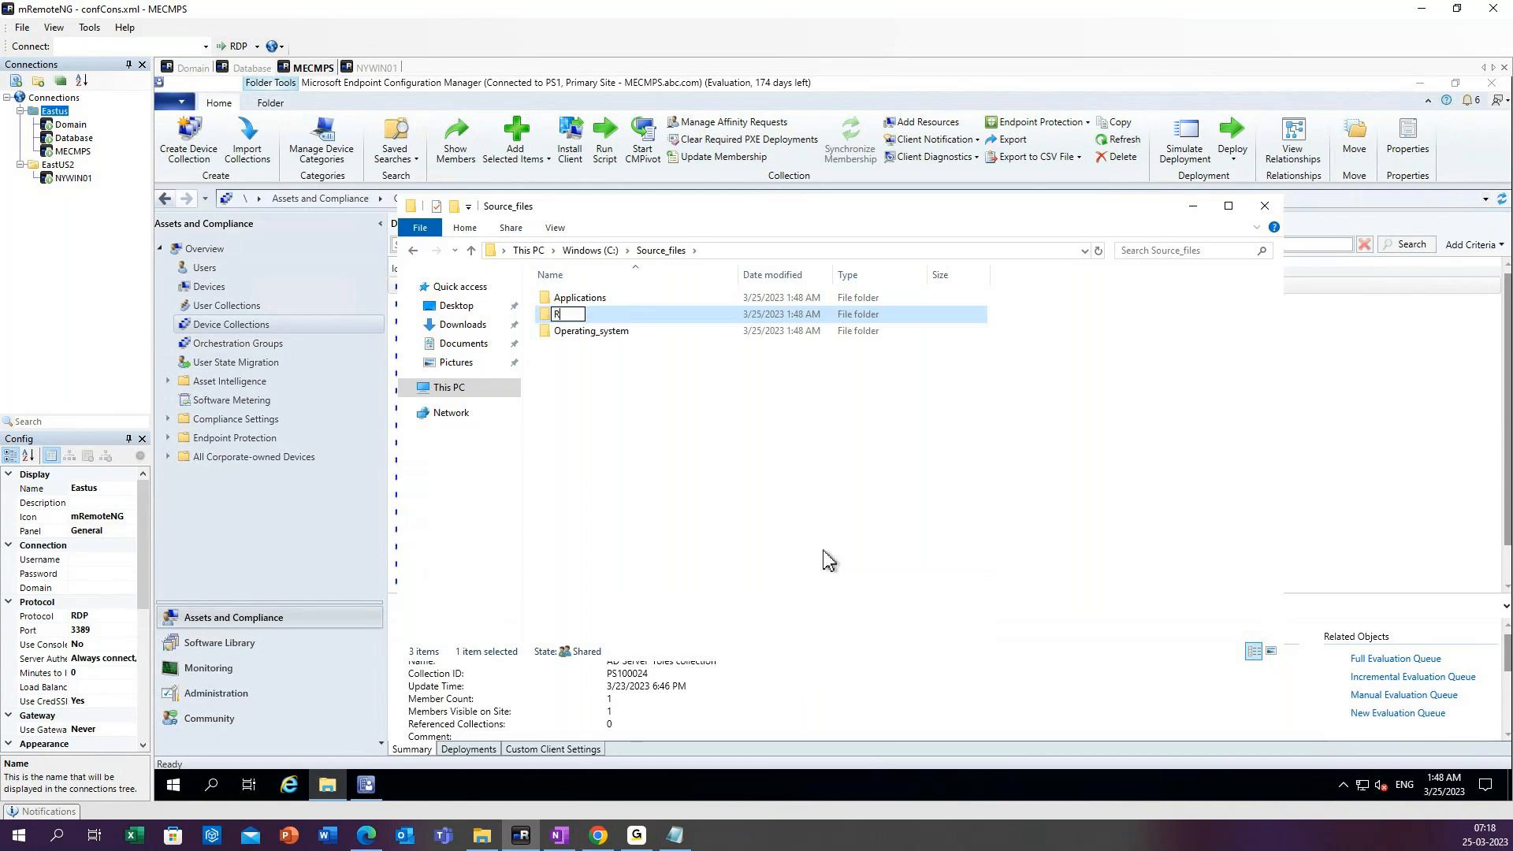
text(eports)
key(Return)
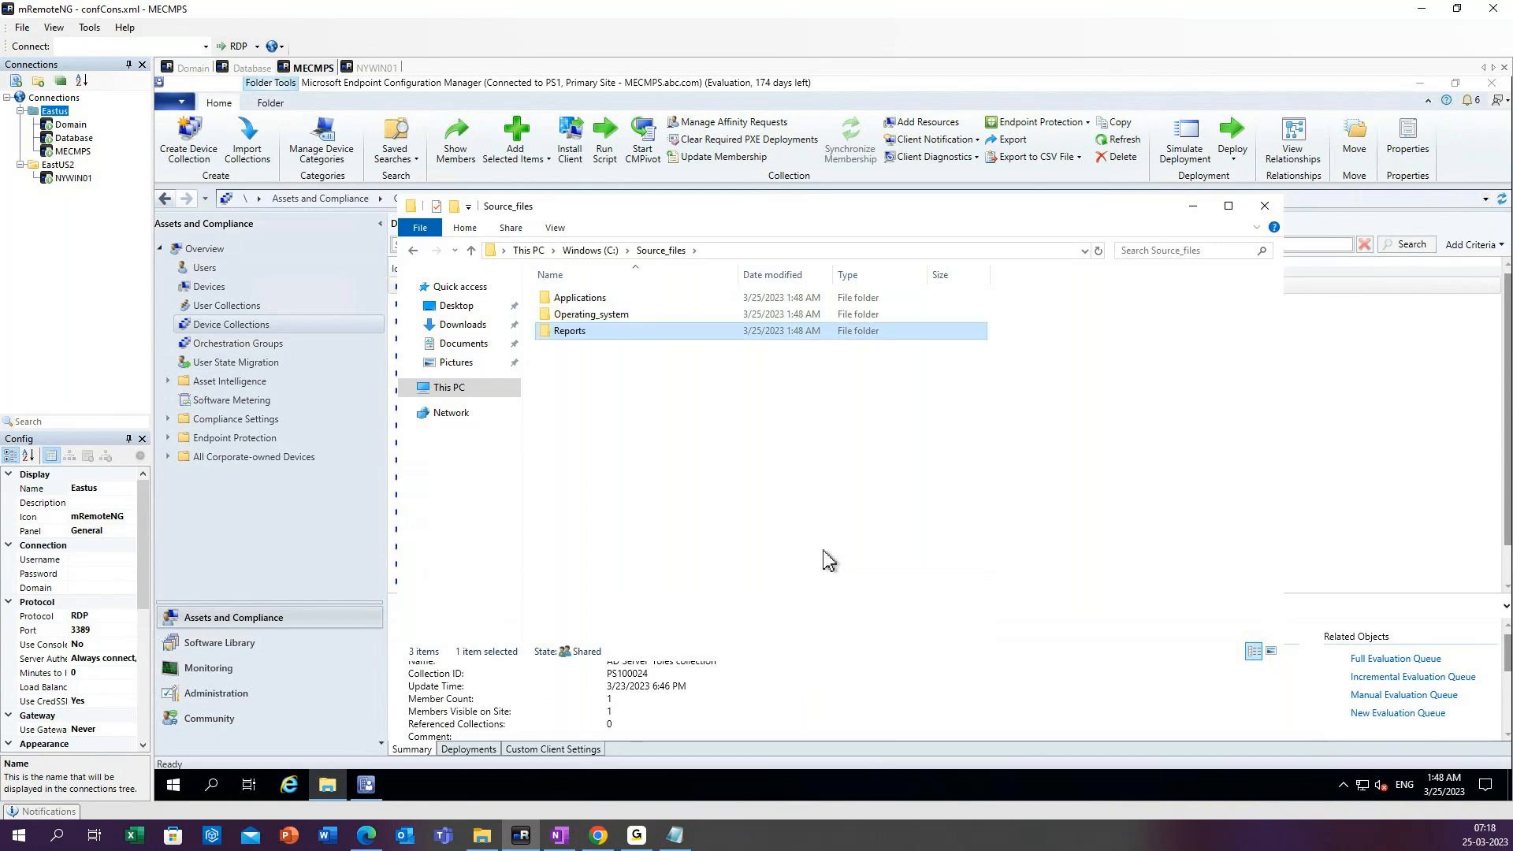
Create a subfolder named updates inside Source_files.
right_click(584, 401)
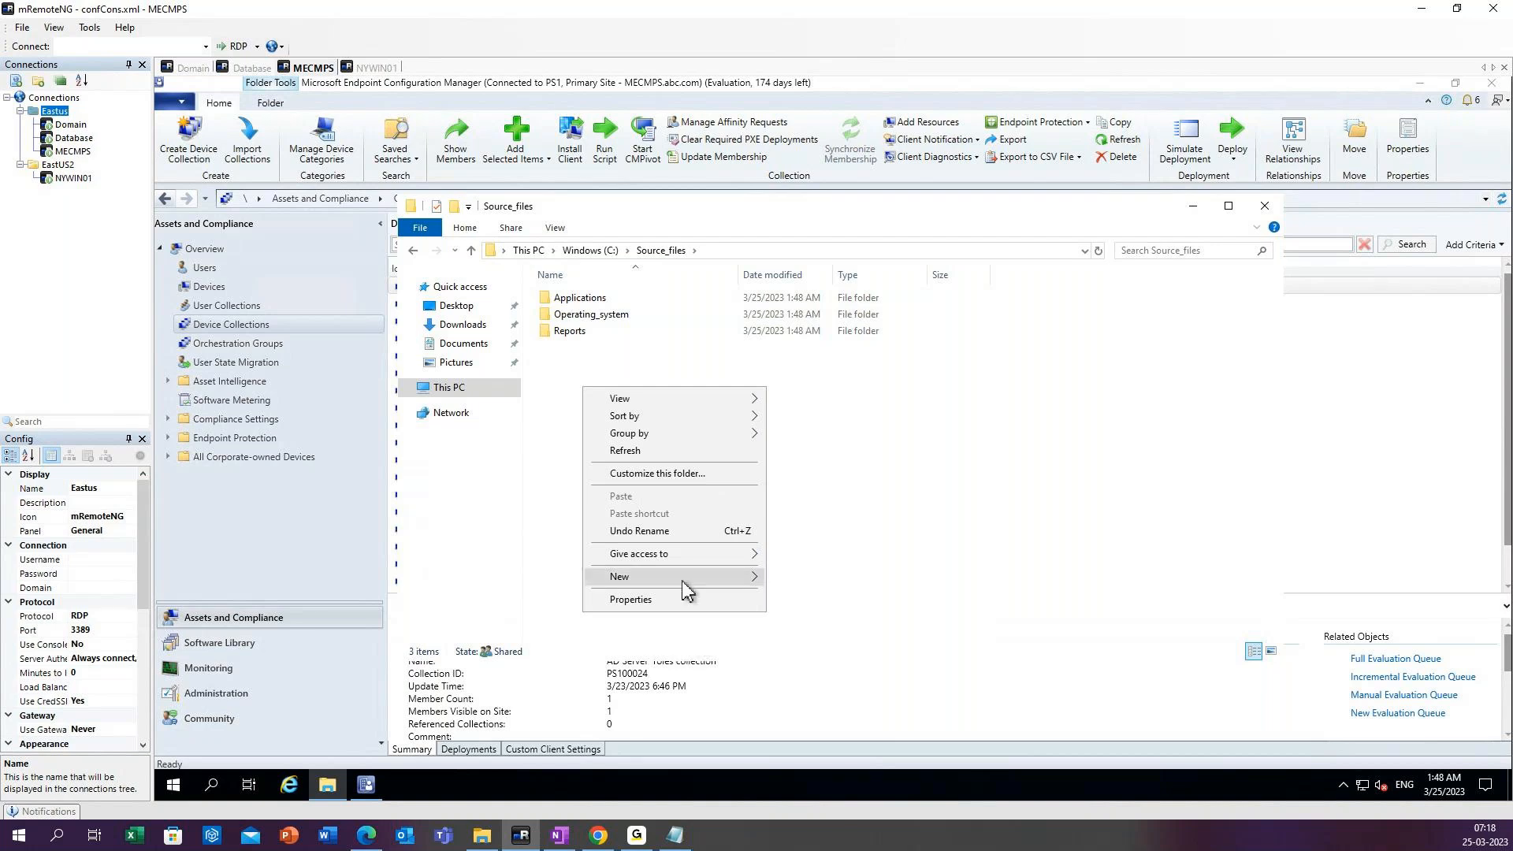
mouse_move(682, 578)
click(804, 578)
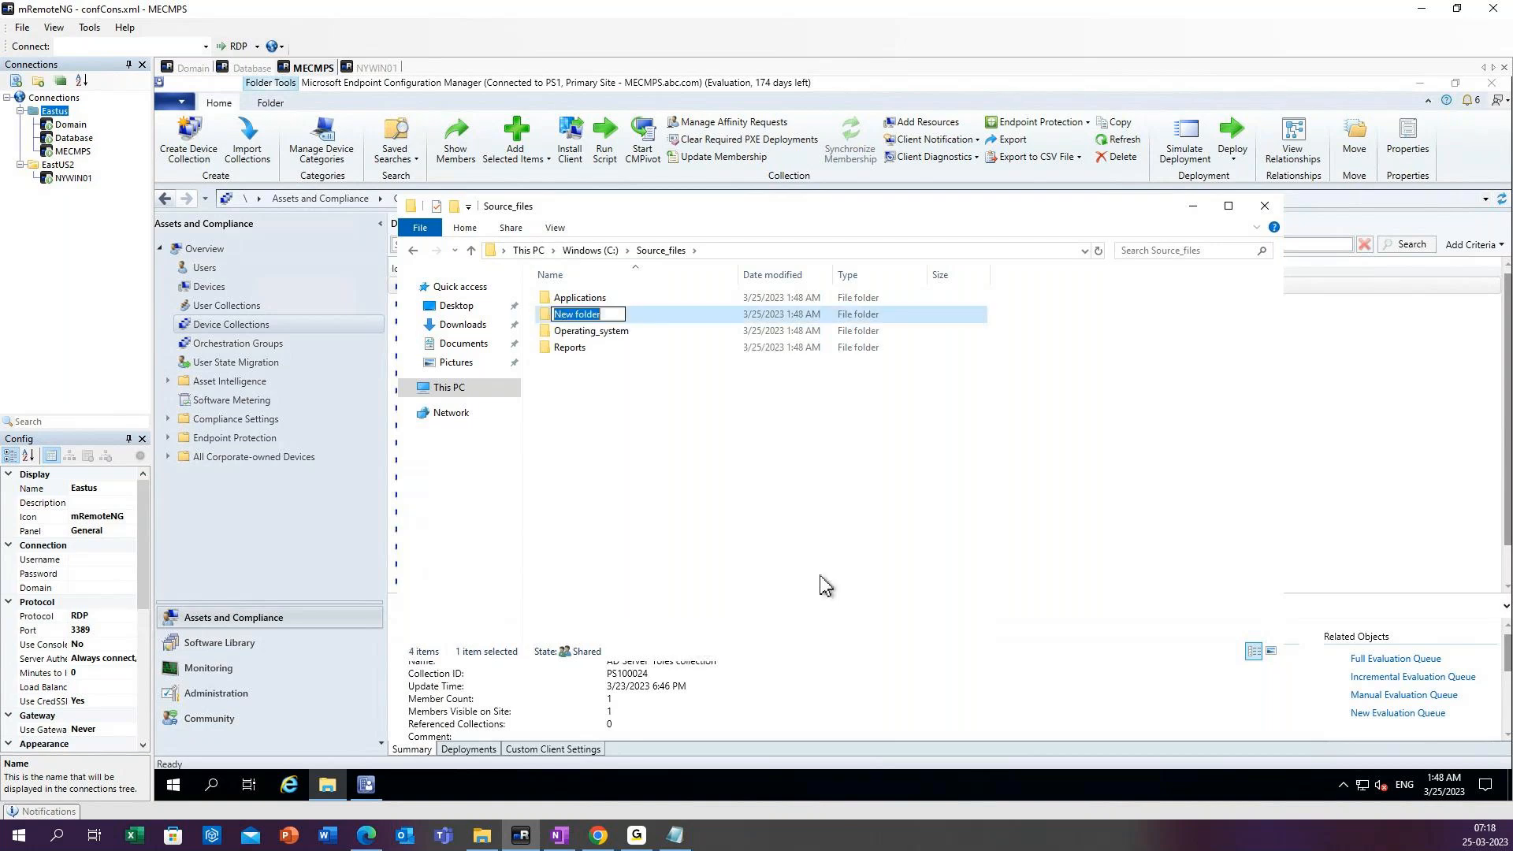
key(BackSpace)
text(updates)
key(Return)
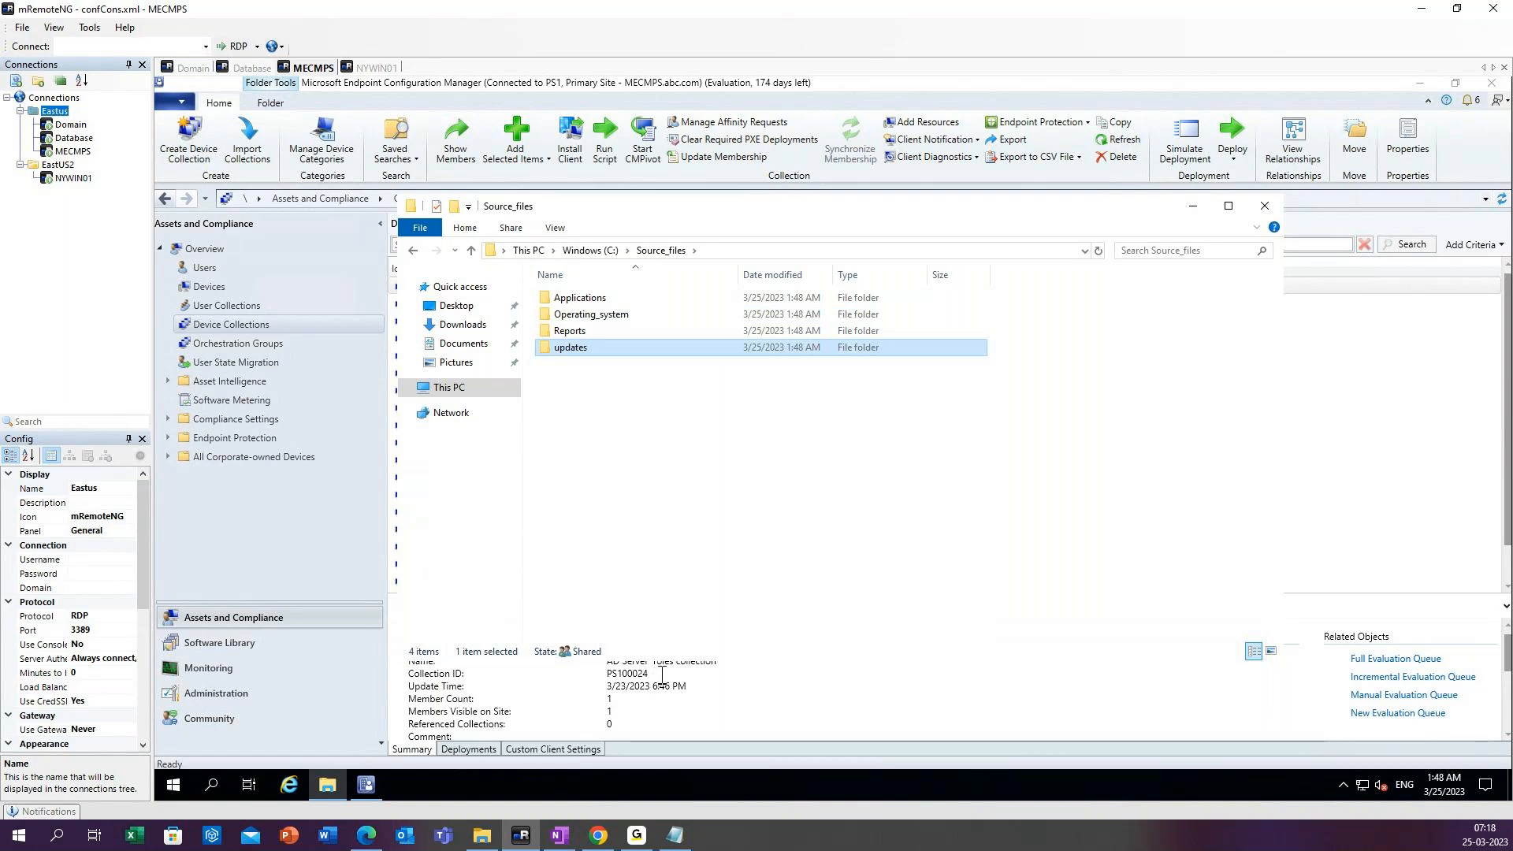
Rename the updates subfolder to Updates with a capital U.
click(574, 313)
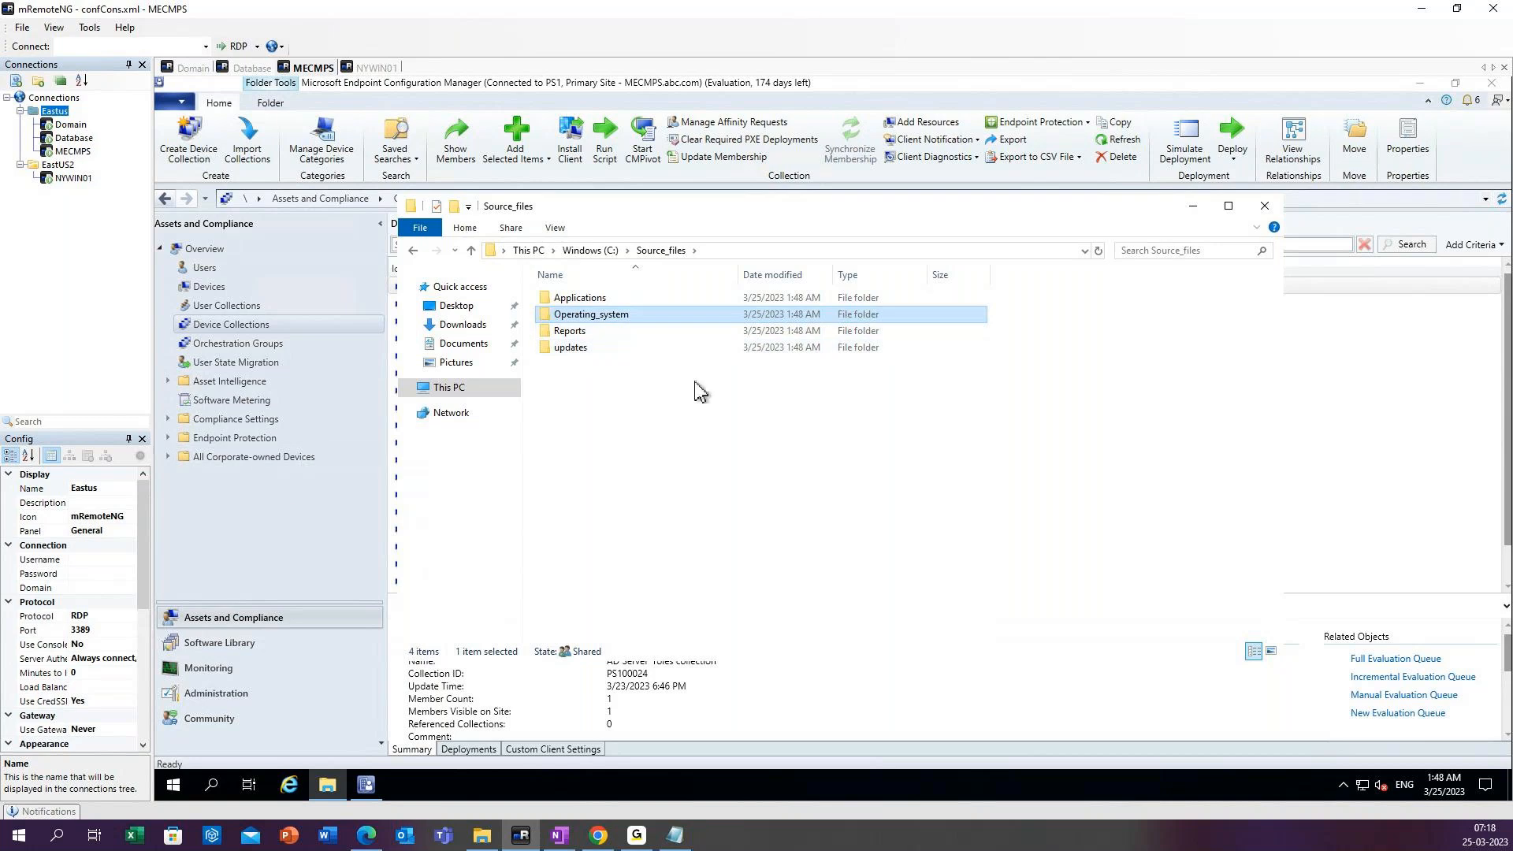
right_click(587, 352)
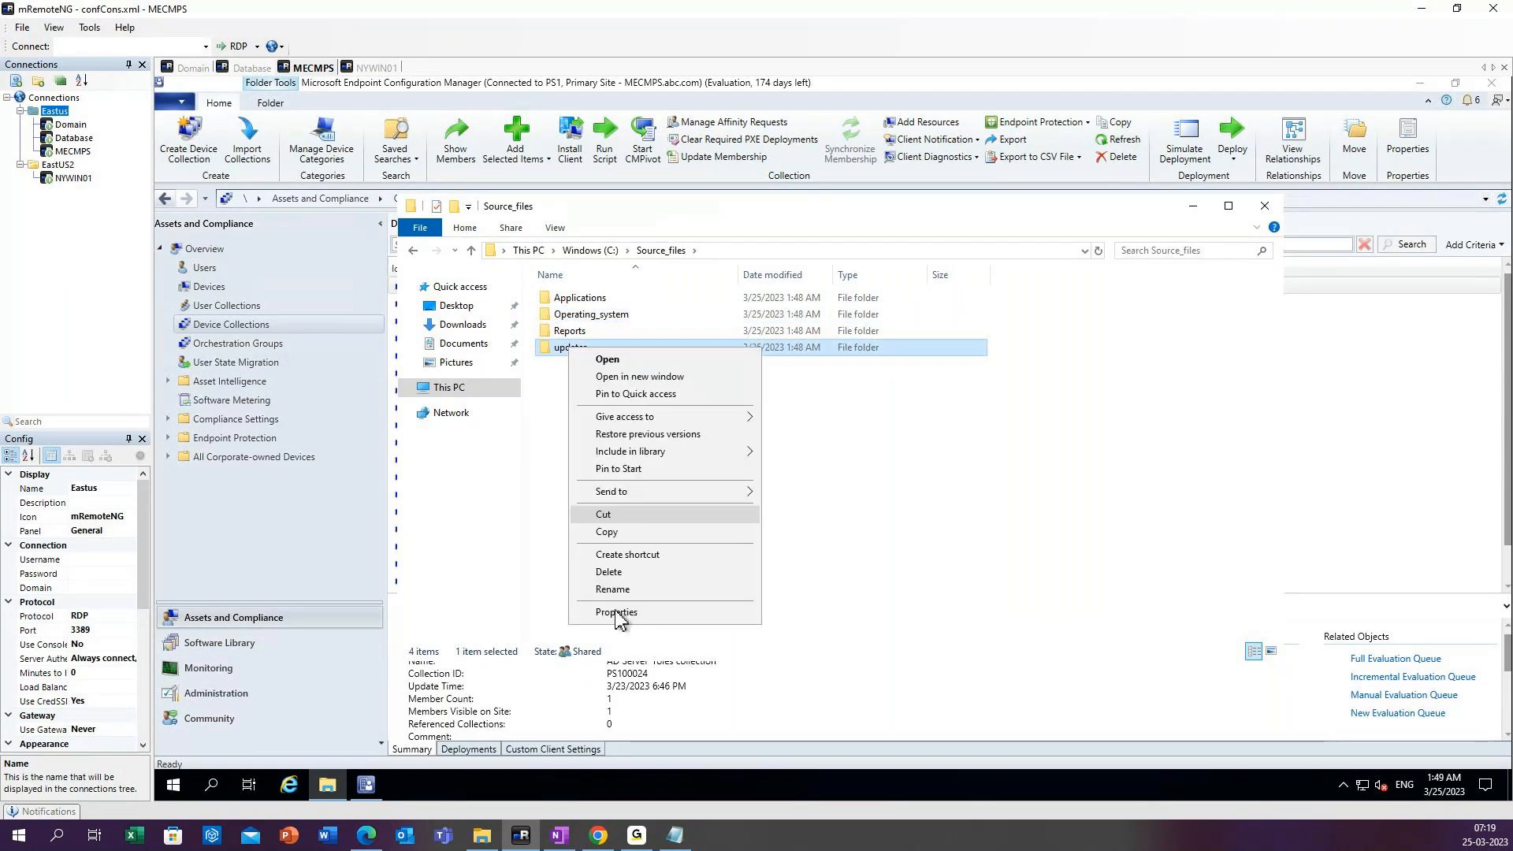
click(612, 589)
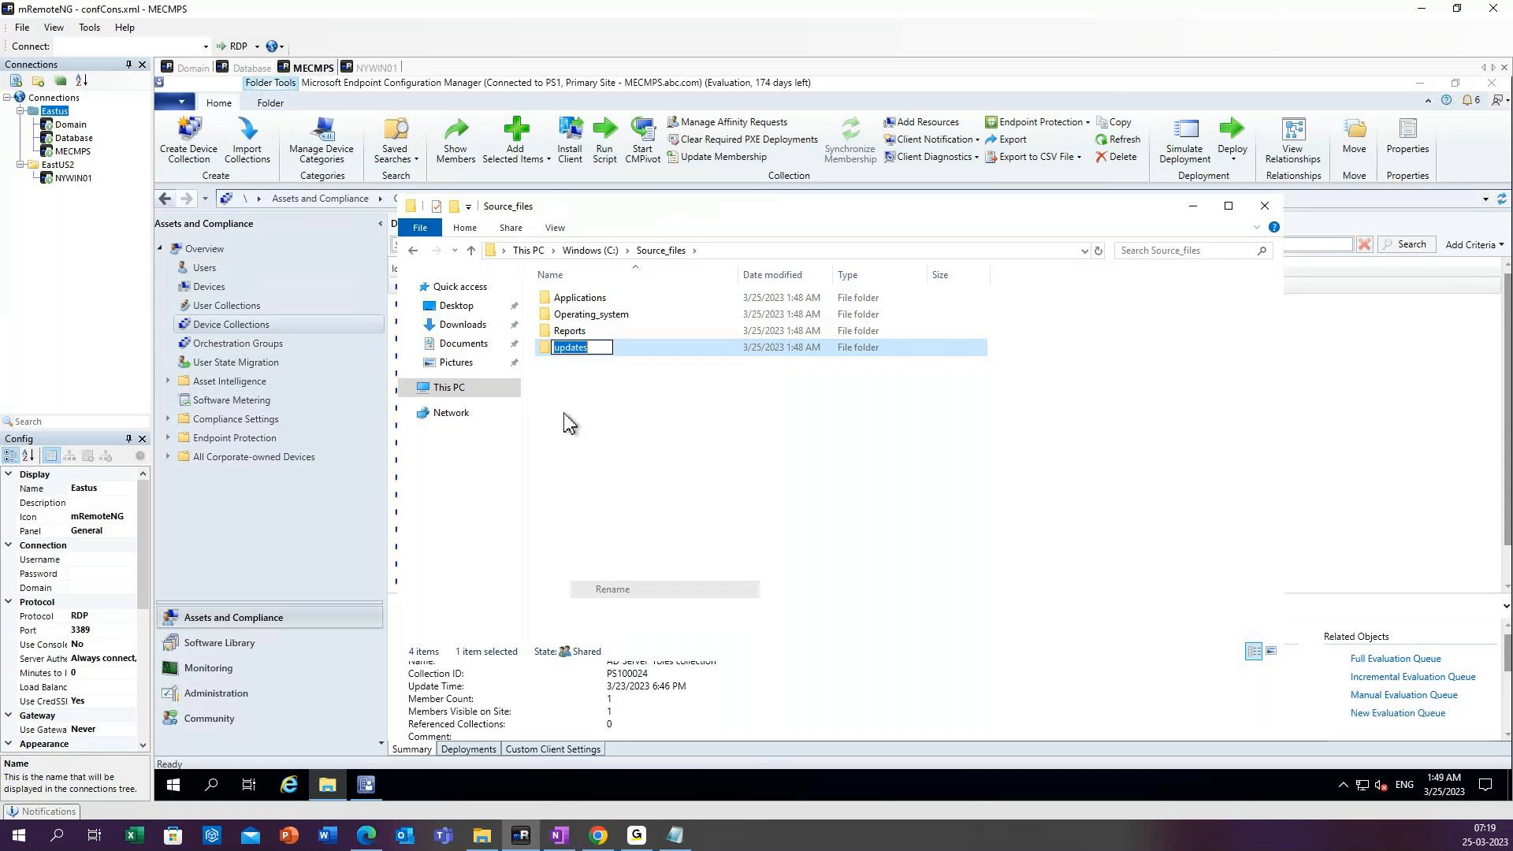
click(561, 350)
key(BackSpace)
text(U)
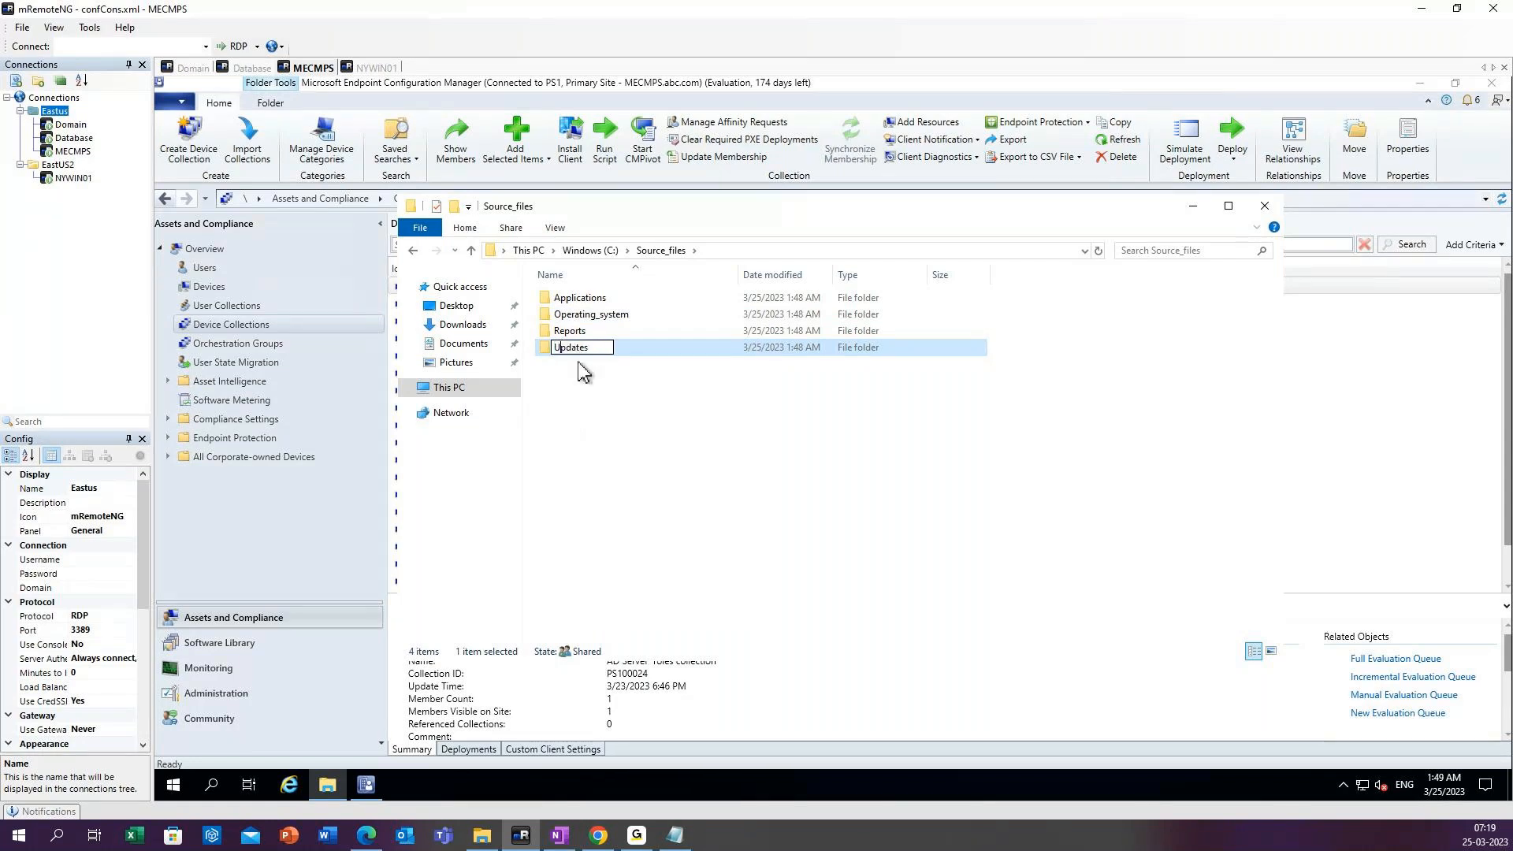
click(605, 410)
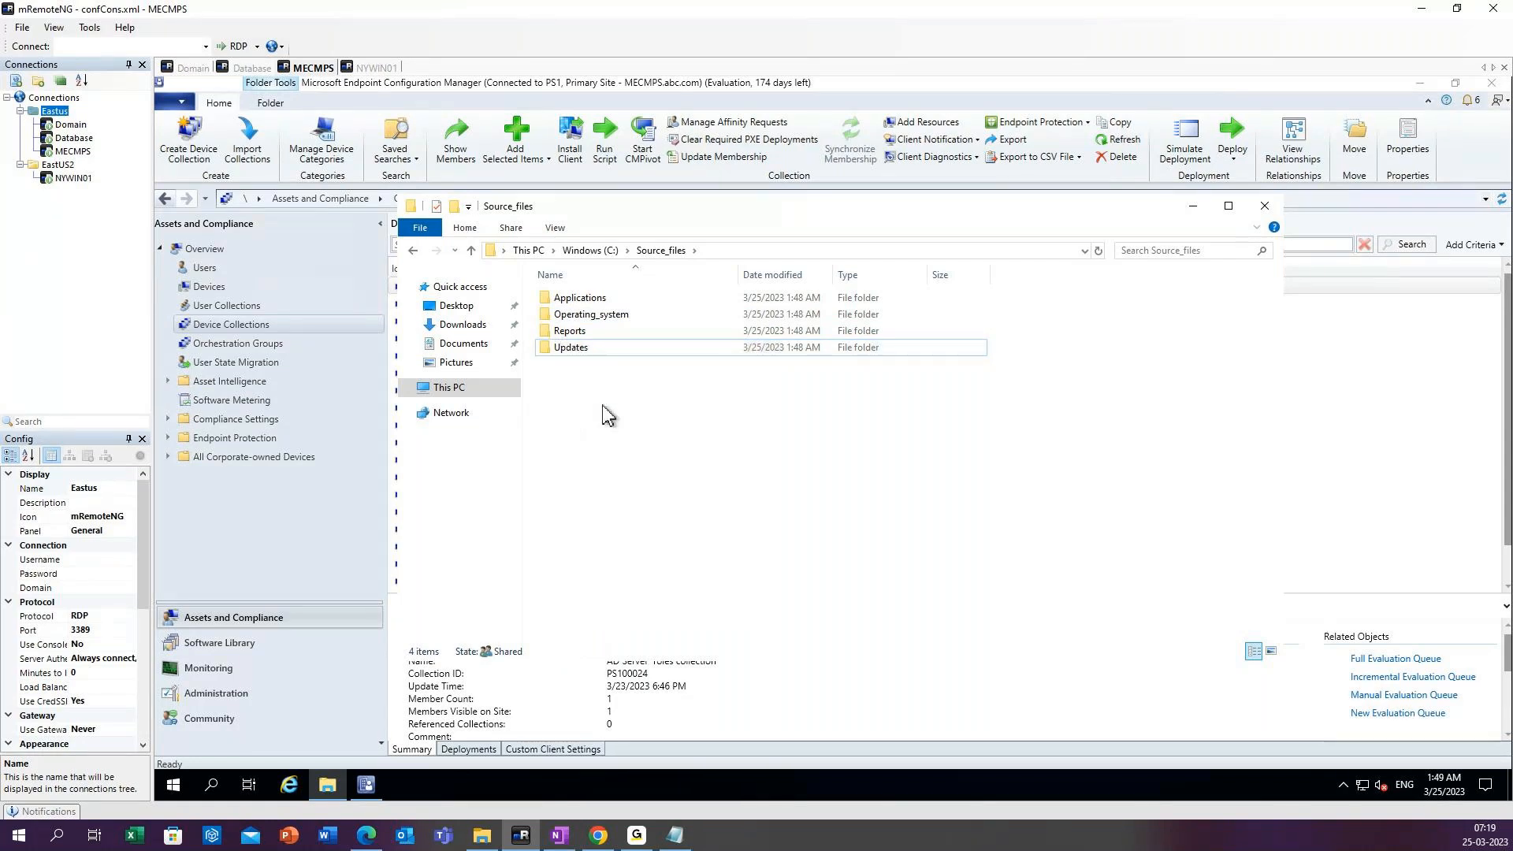
click(588, 313)
click(584, 299)
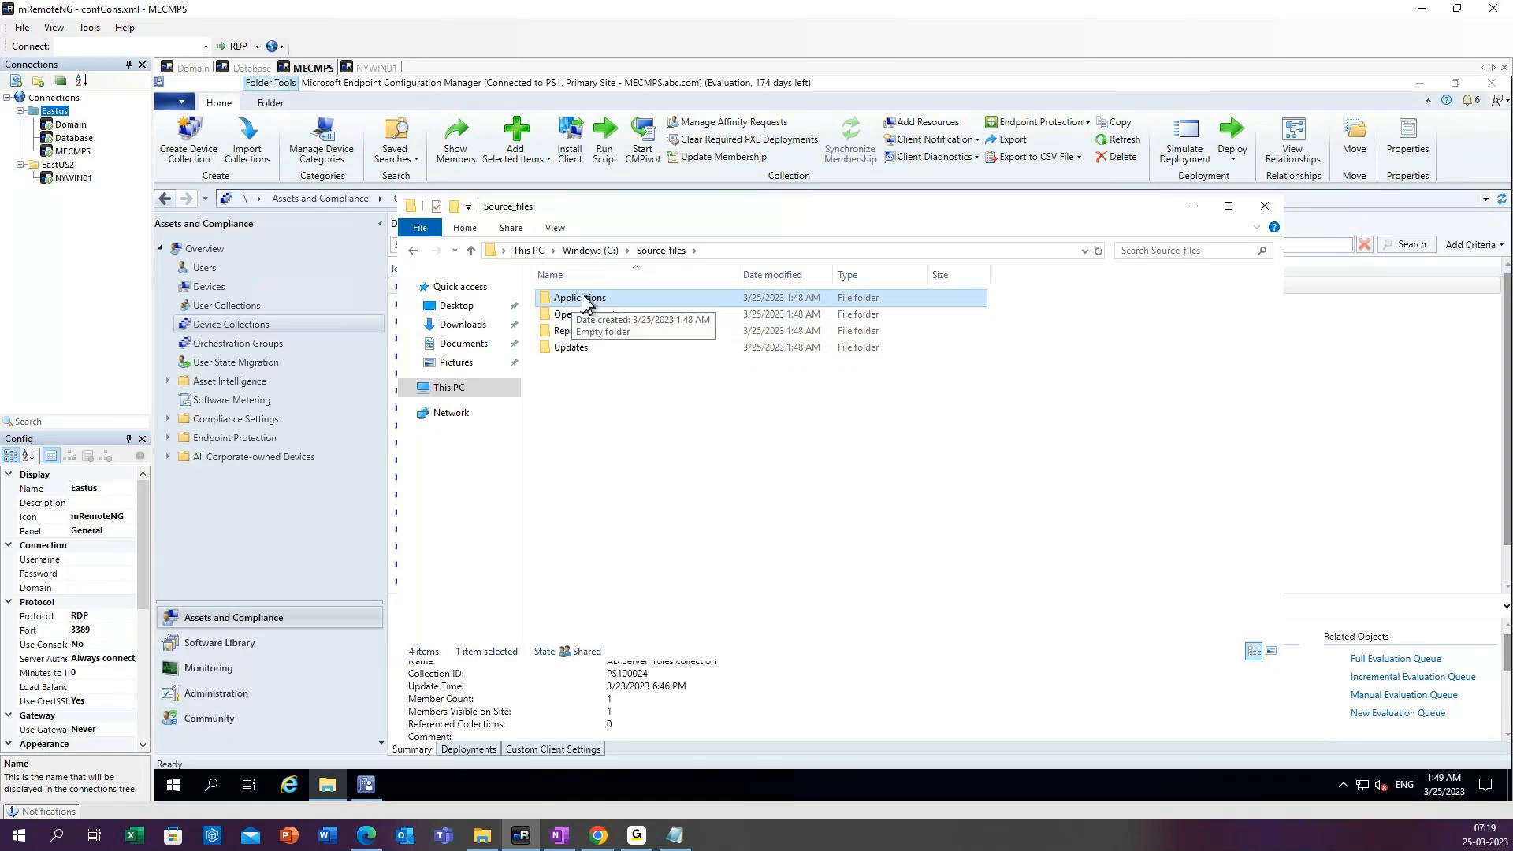
click(568, 331)
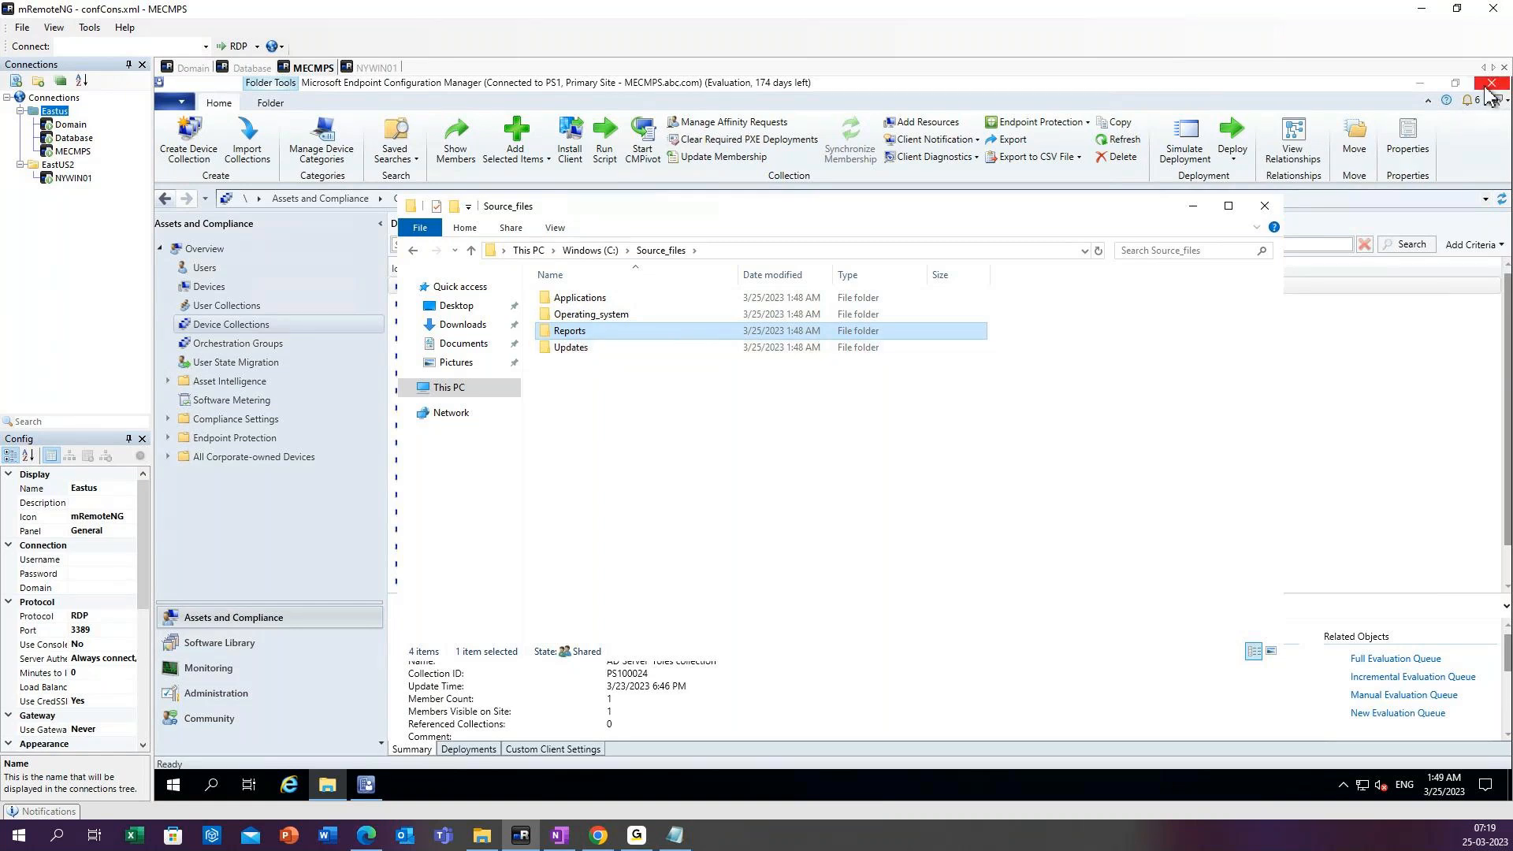
Find and launch Microsoft Edge on the MECMPS server and close the Source_files folder window.
click(212, 785)
text(e)
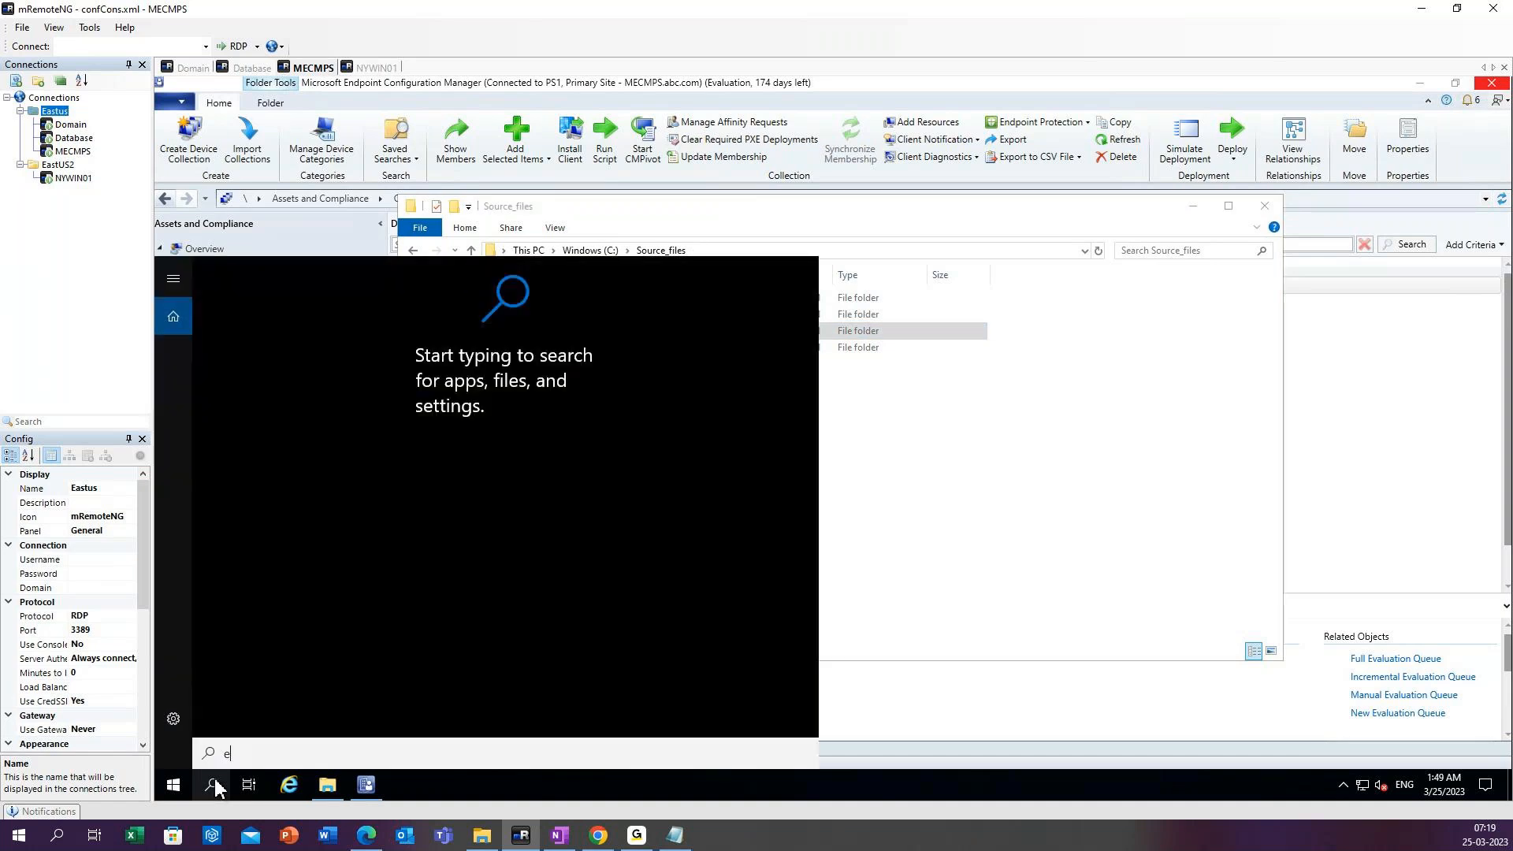
text(dg)
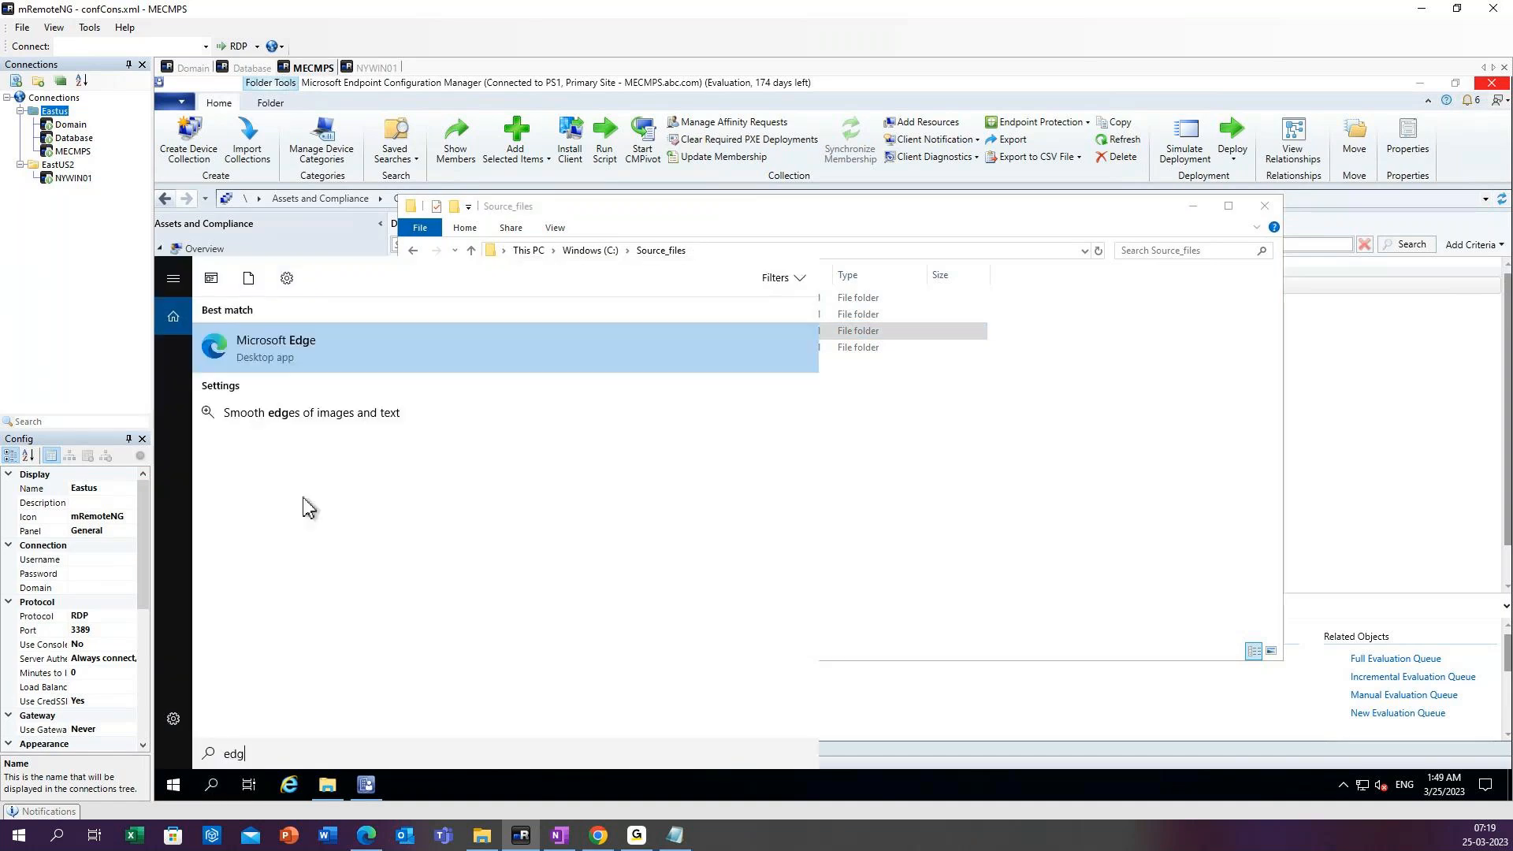
click(306, 358)
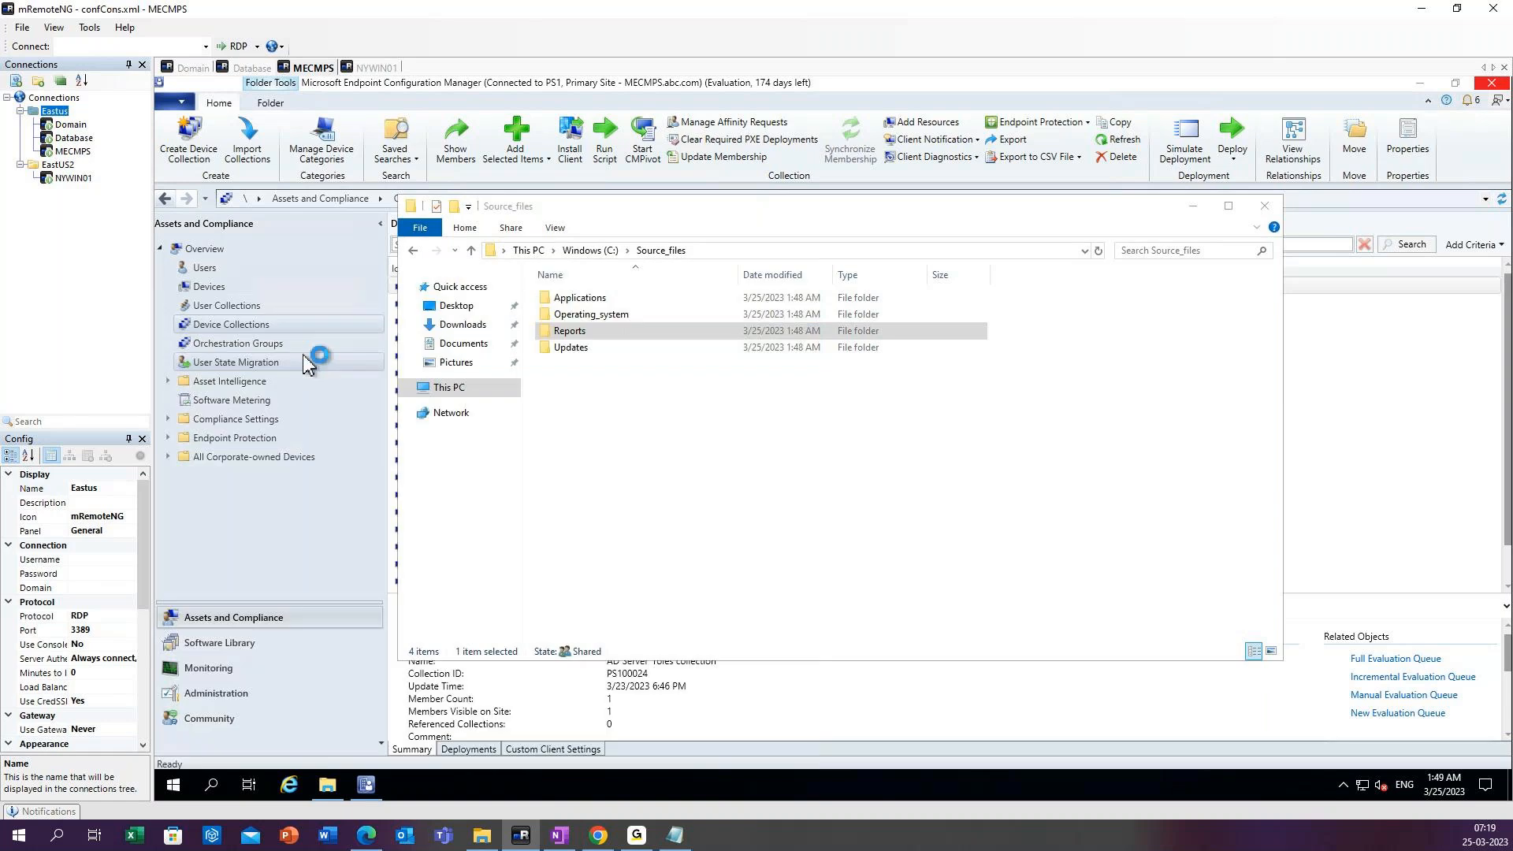
click(1269, 211)
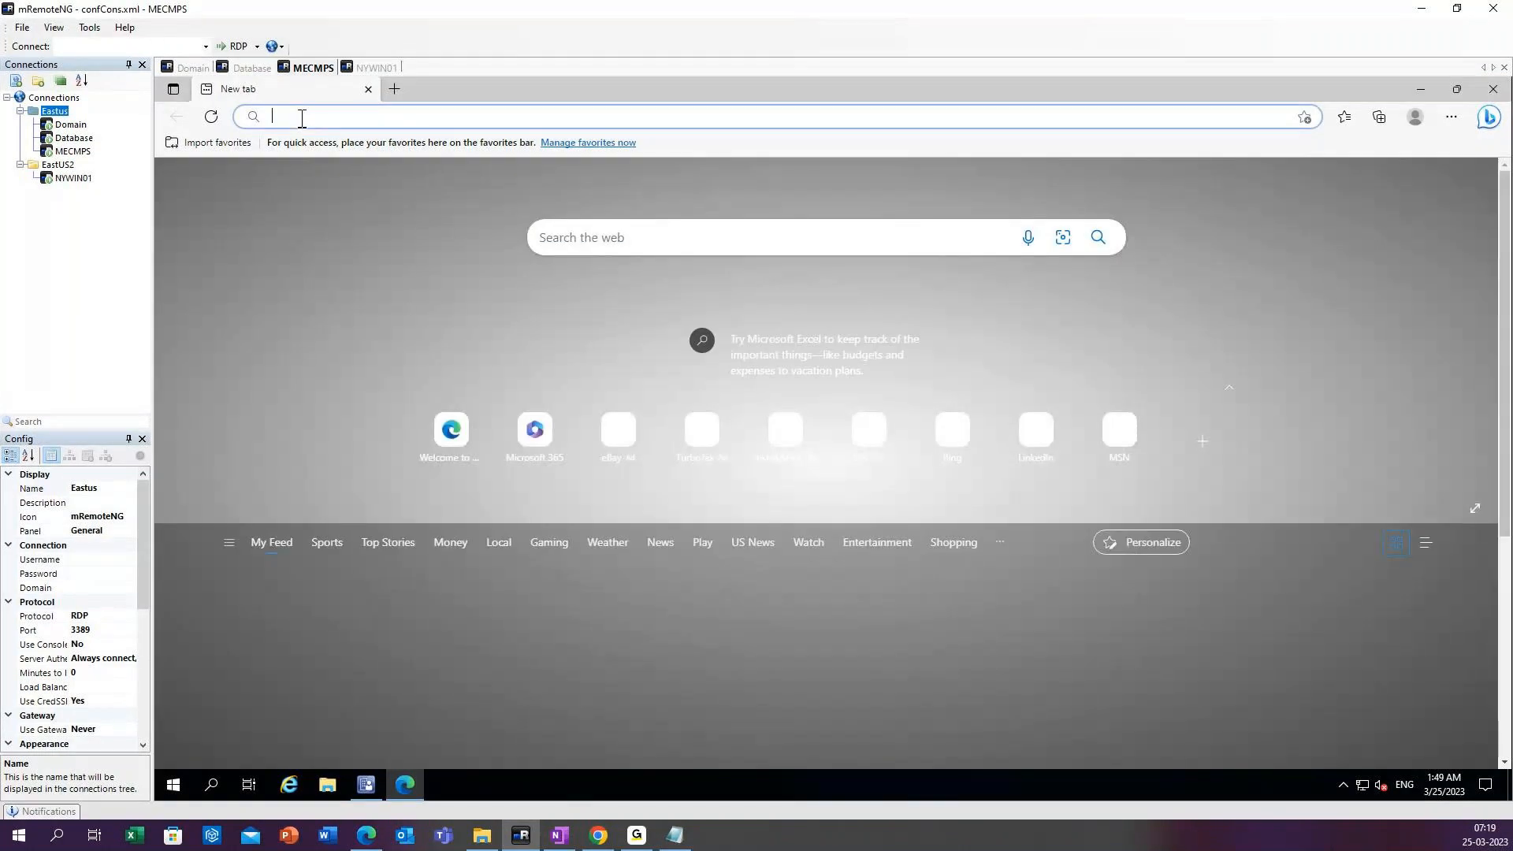
text(ww)
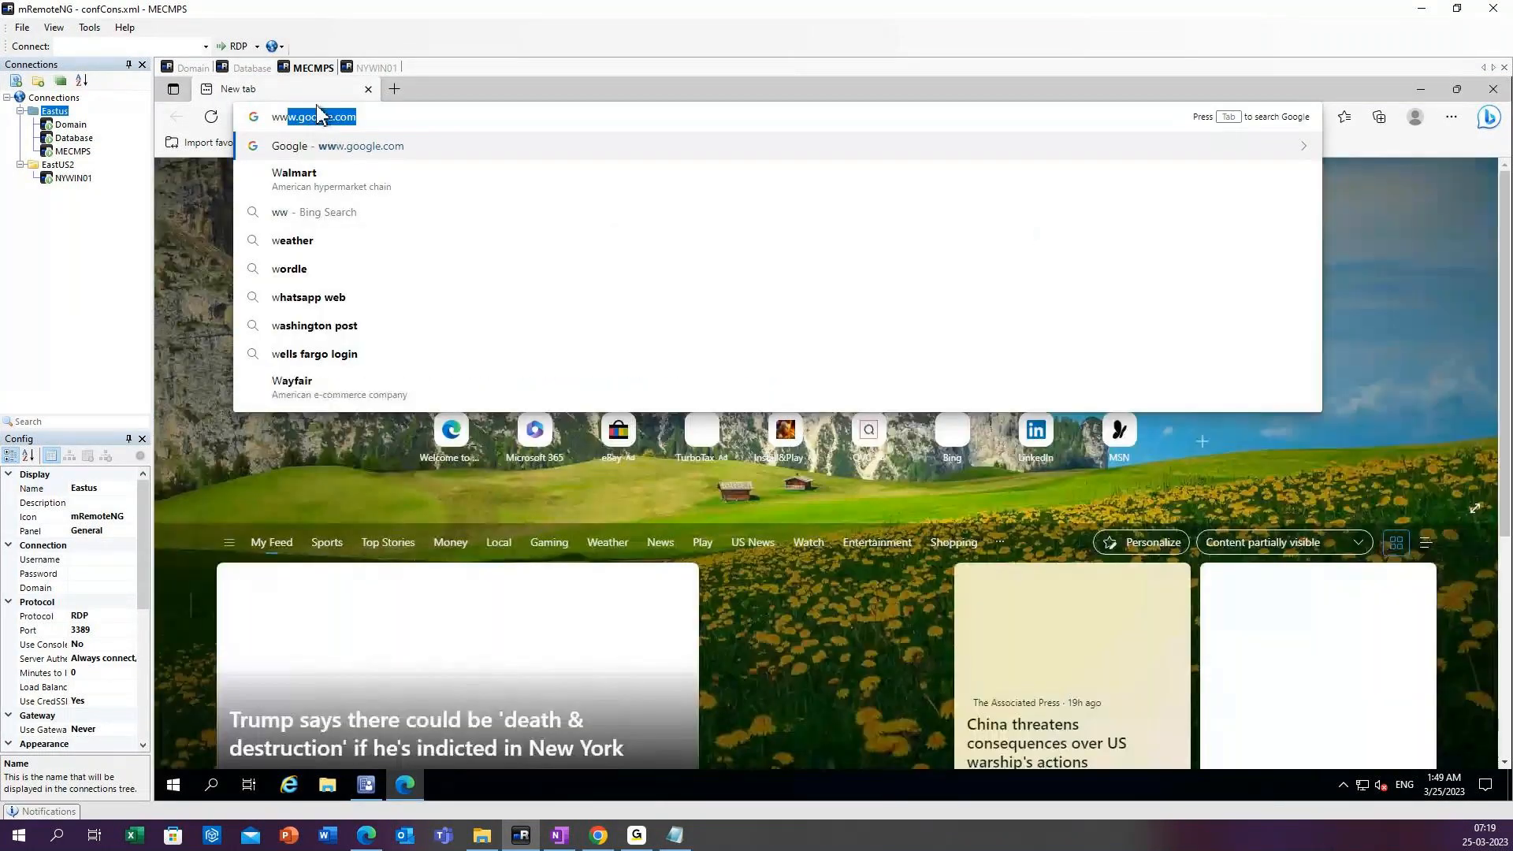
text(w.)
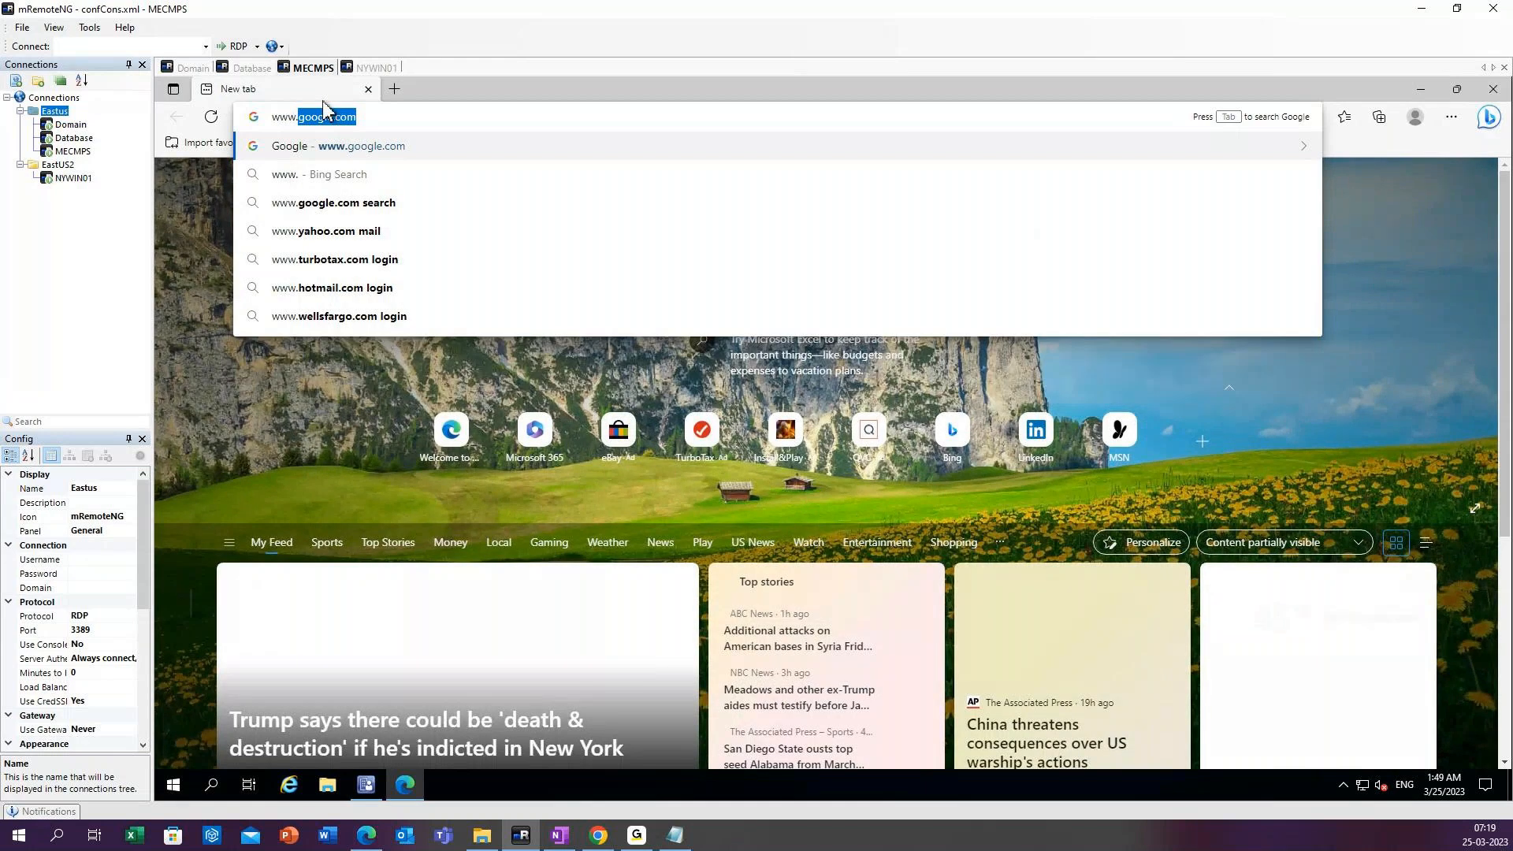
key(Return)
Search Google for download 7 zip.
click(684, 414)
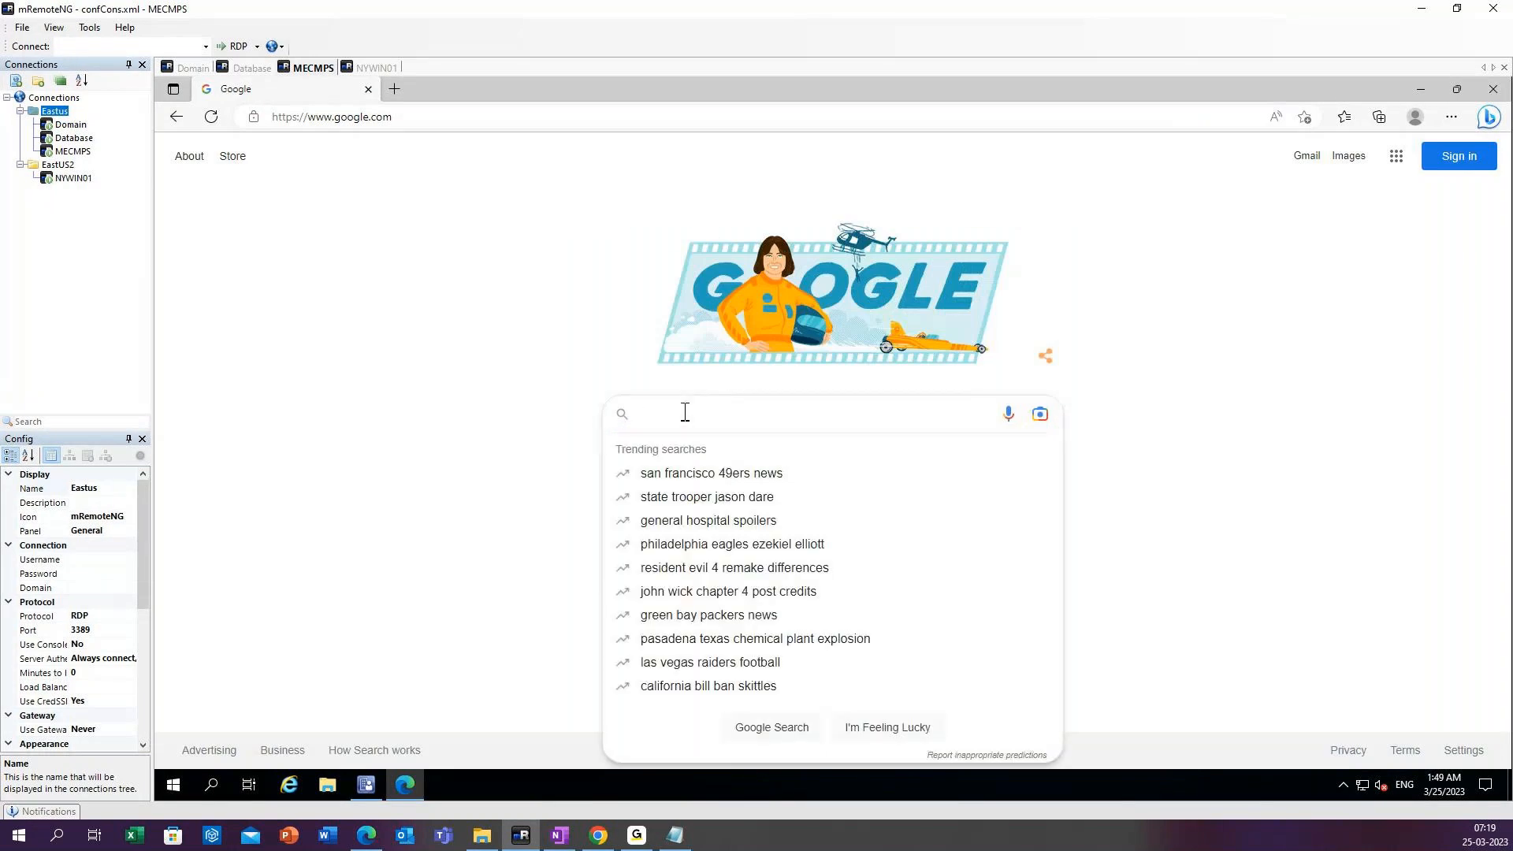
click(696, 406)
text(Do)
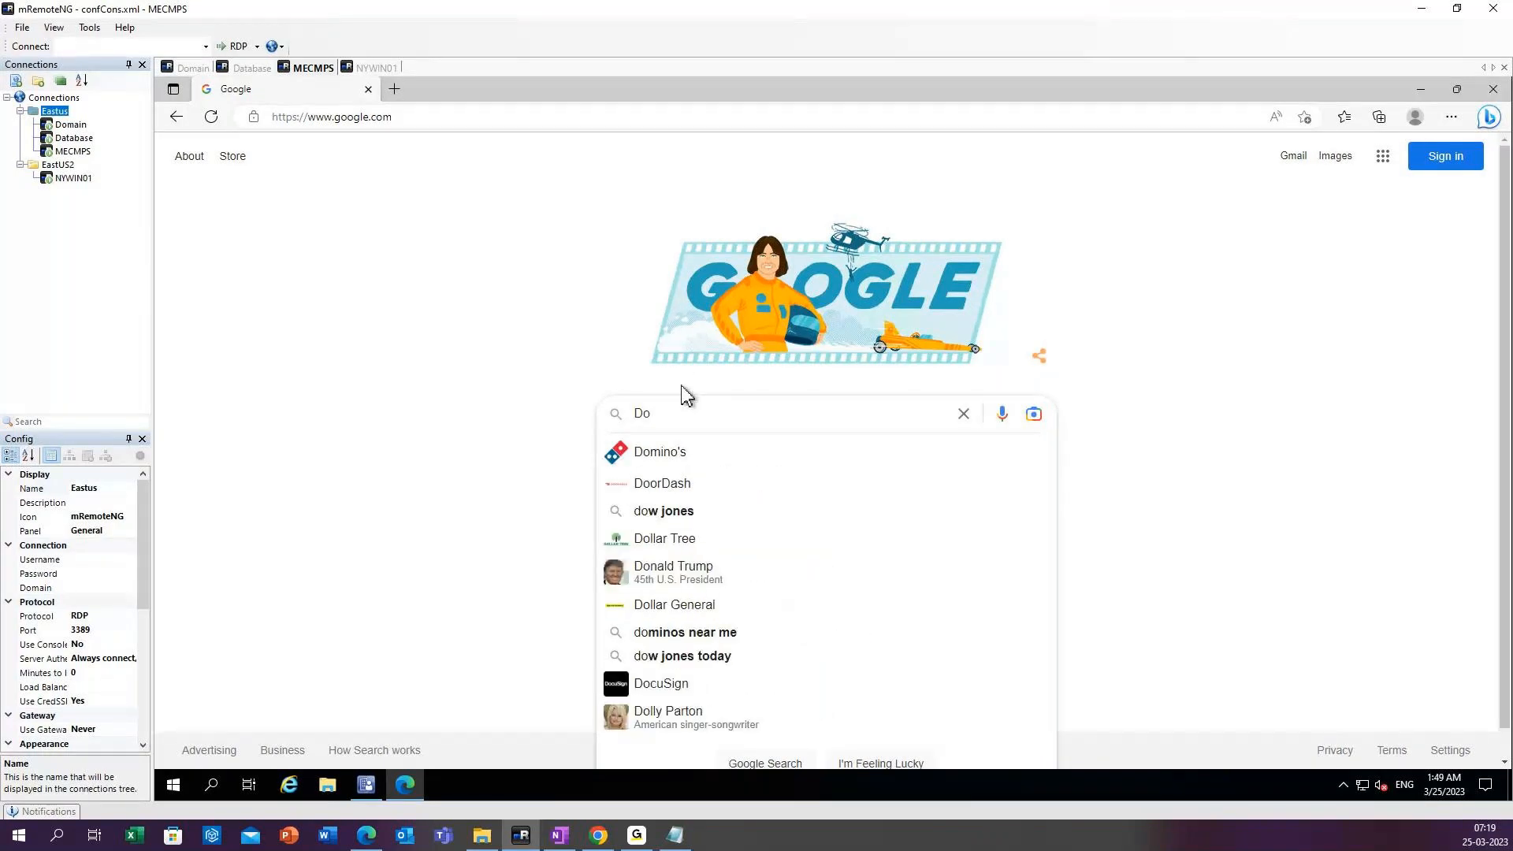
text(wnload)
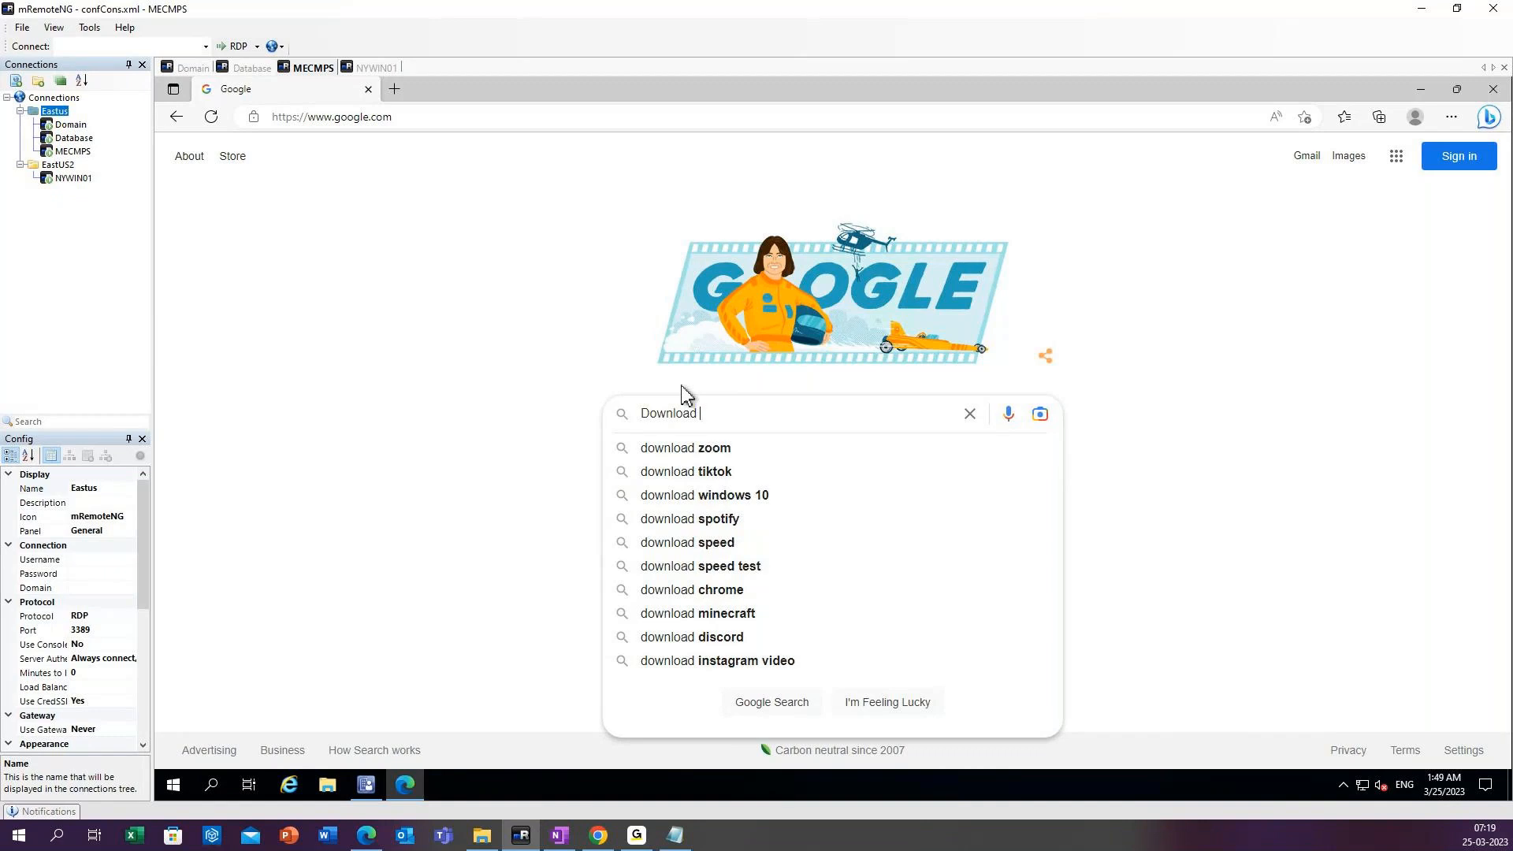
text( 7z)
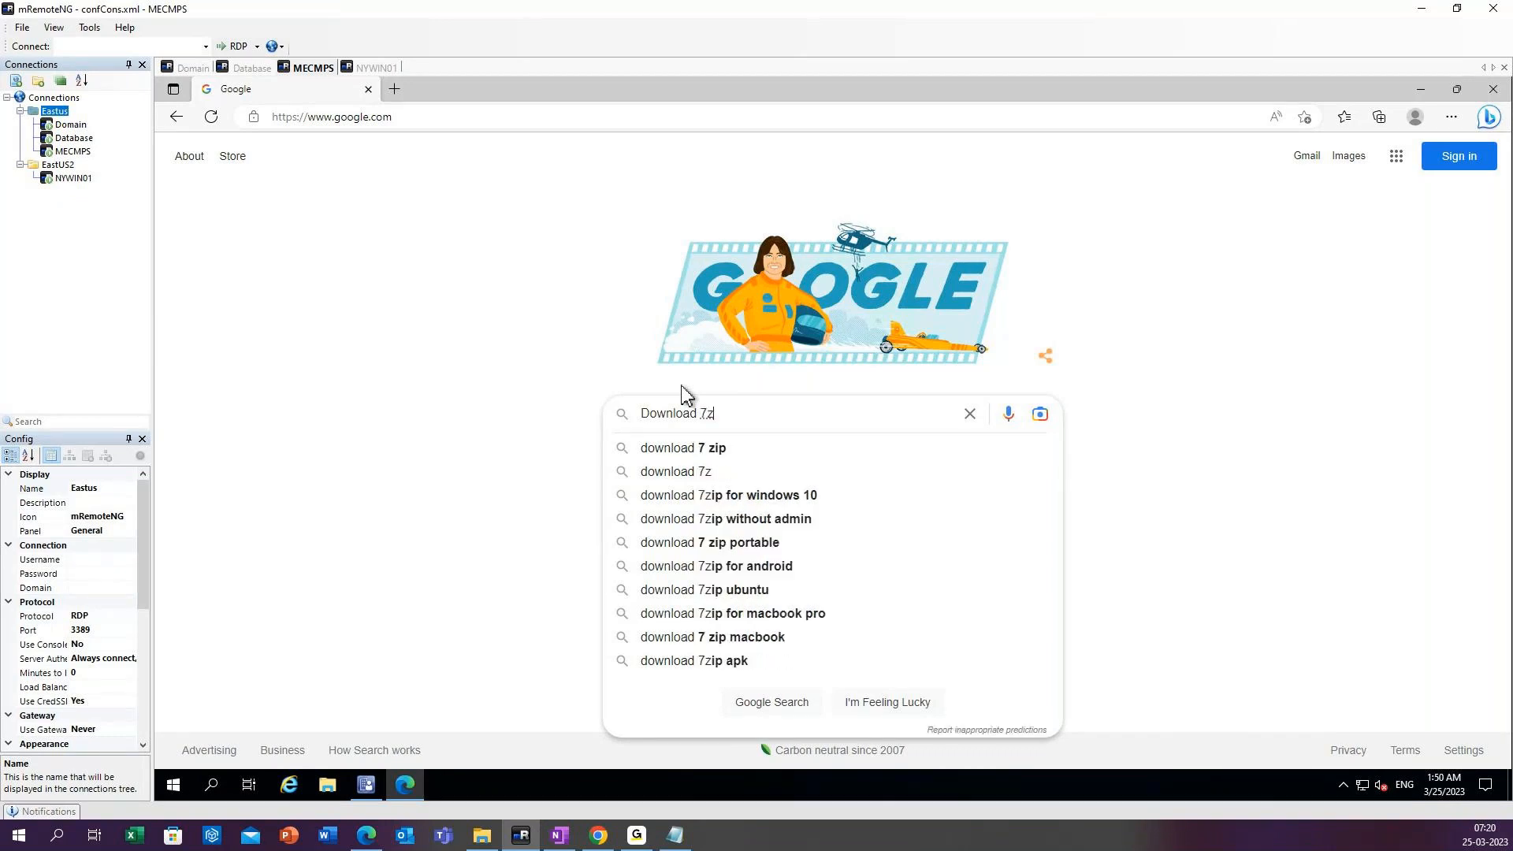
text(ip)
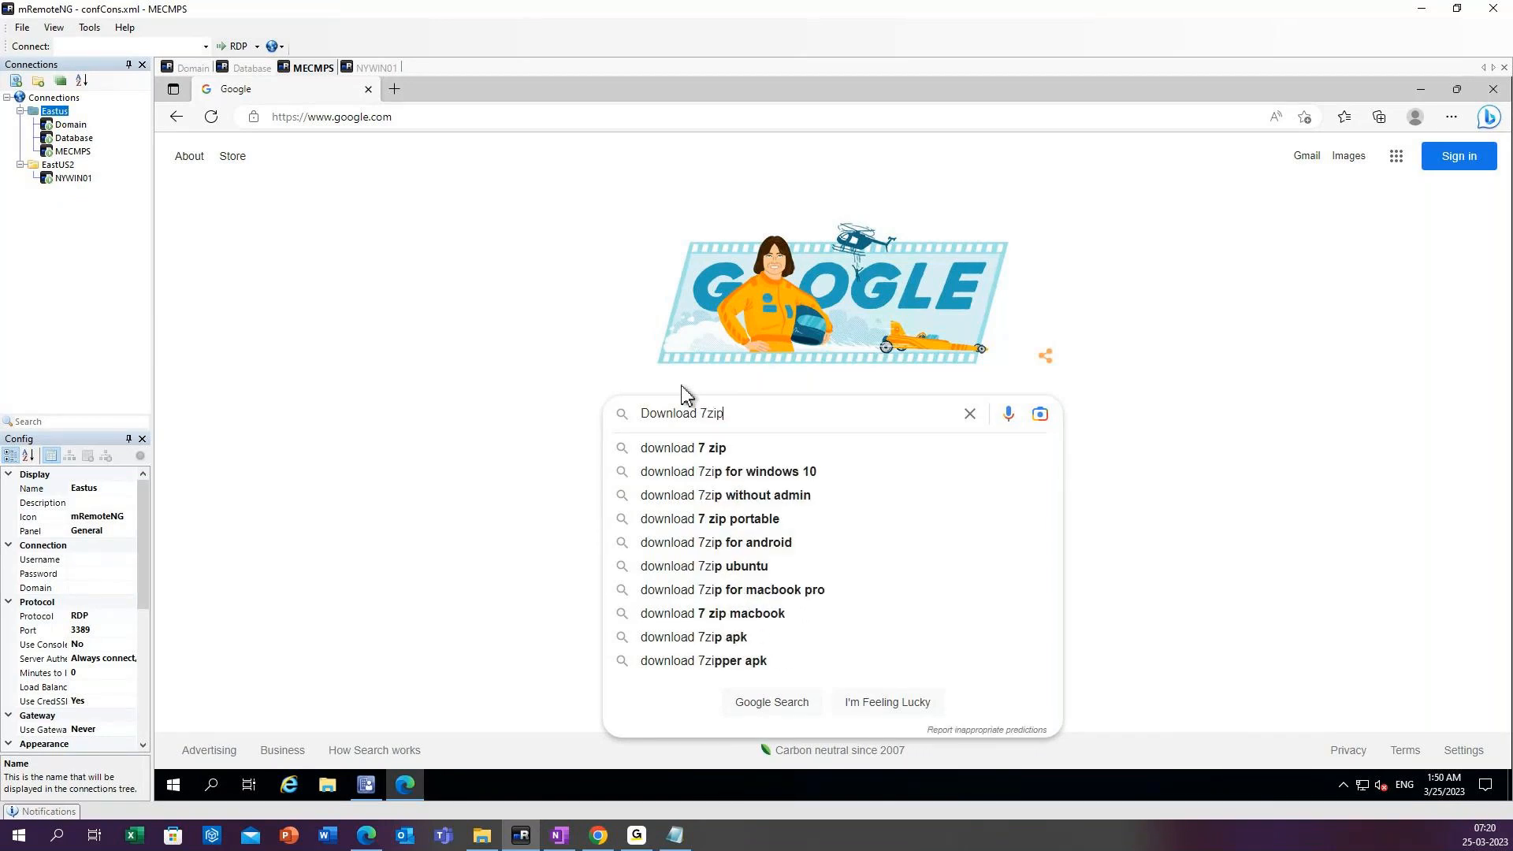
click(733, 451)
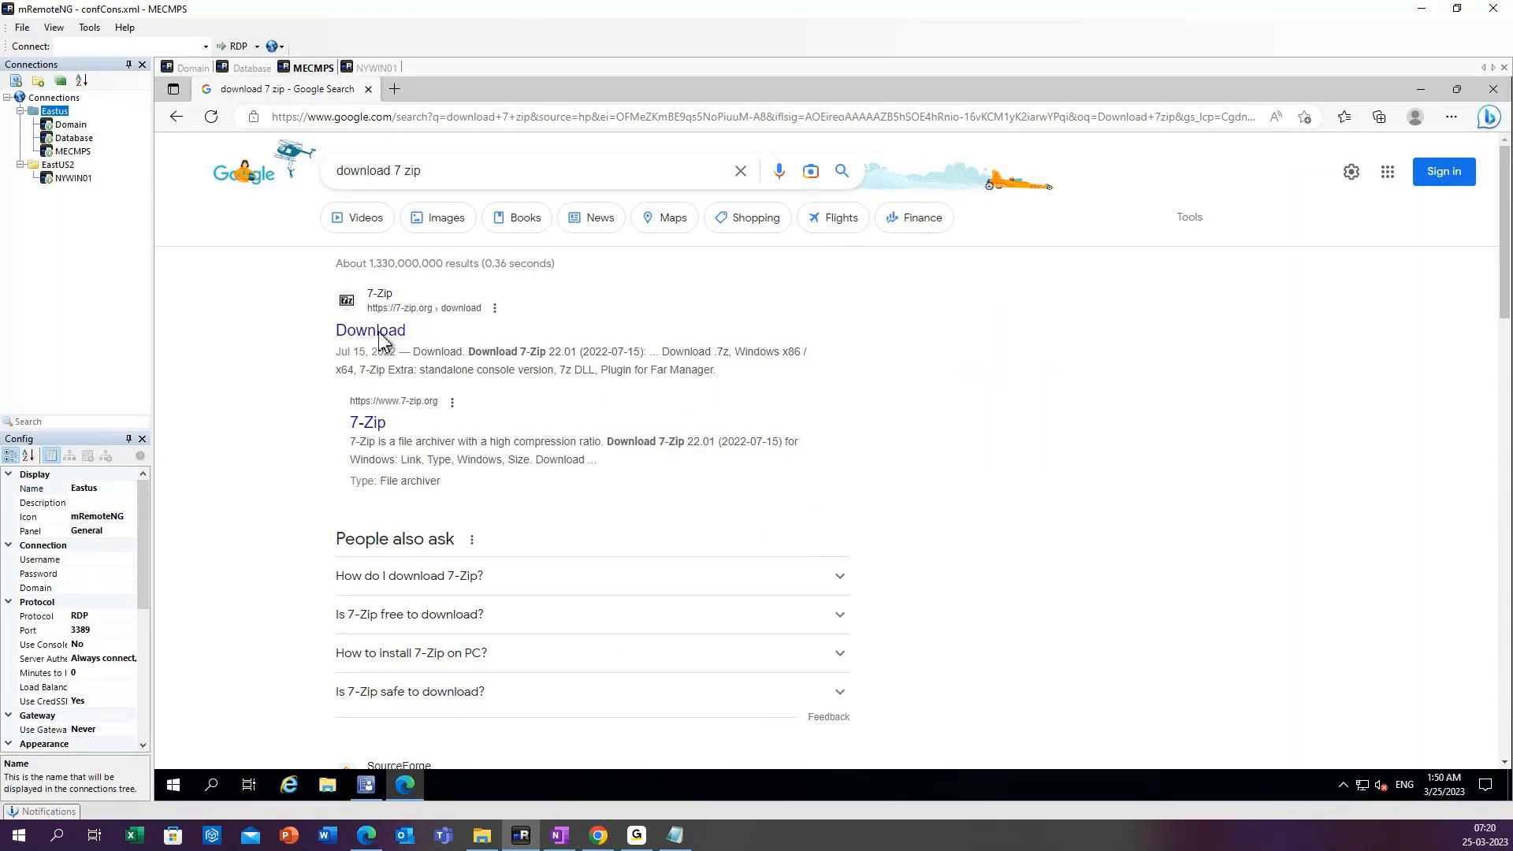
Download the 64-bit Windows x64 MSI installer of 7-Zip 22.01 from the 7-zip.org download page.
click(380, 337)
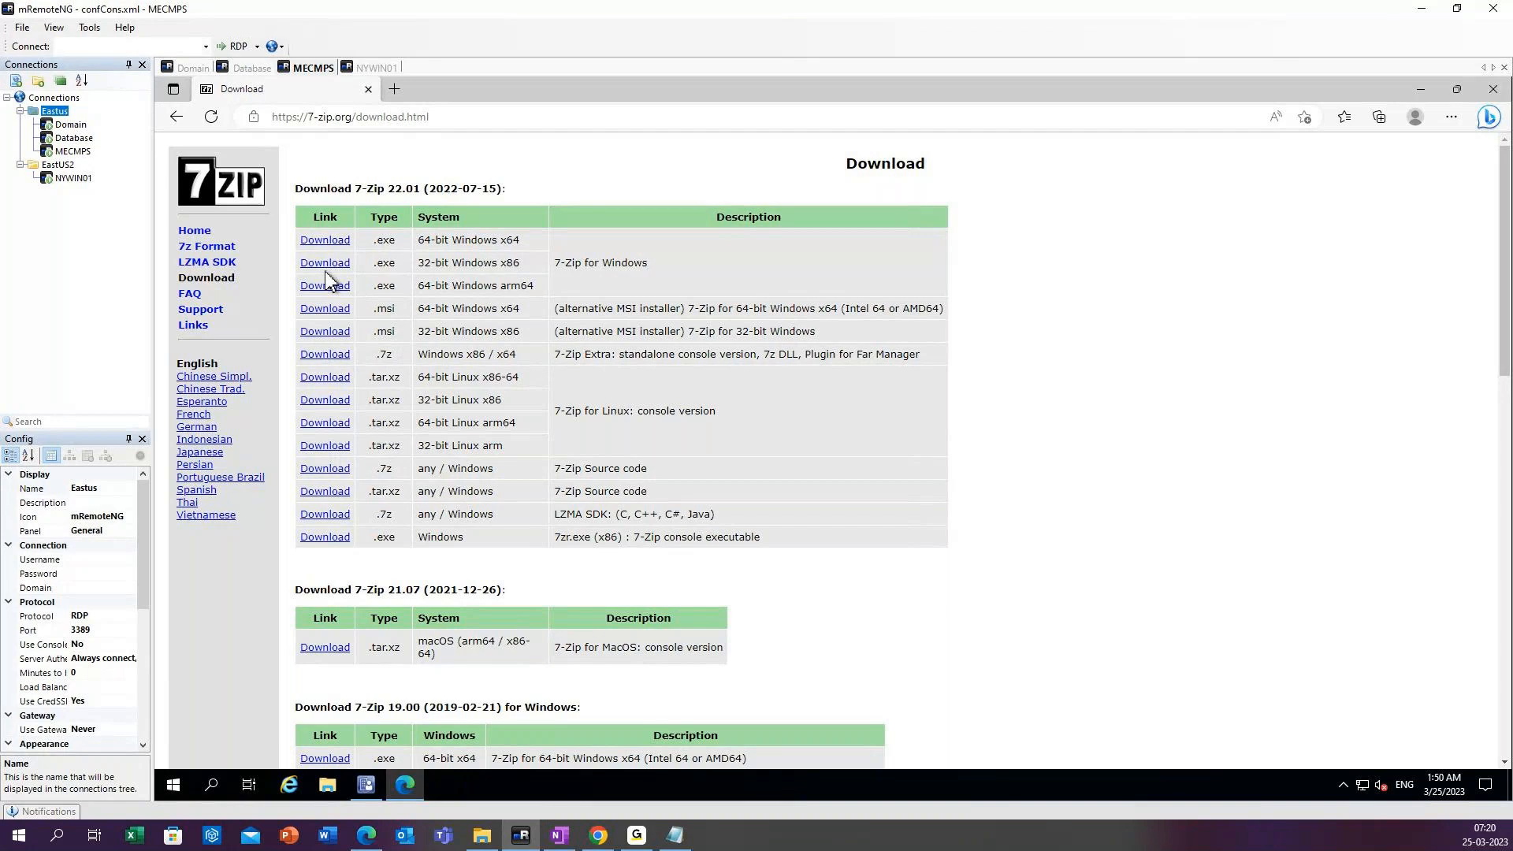
click(329, 310)
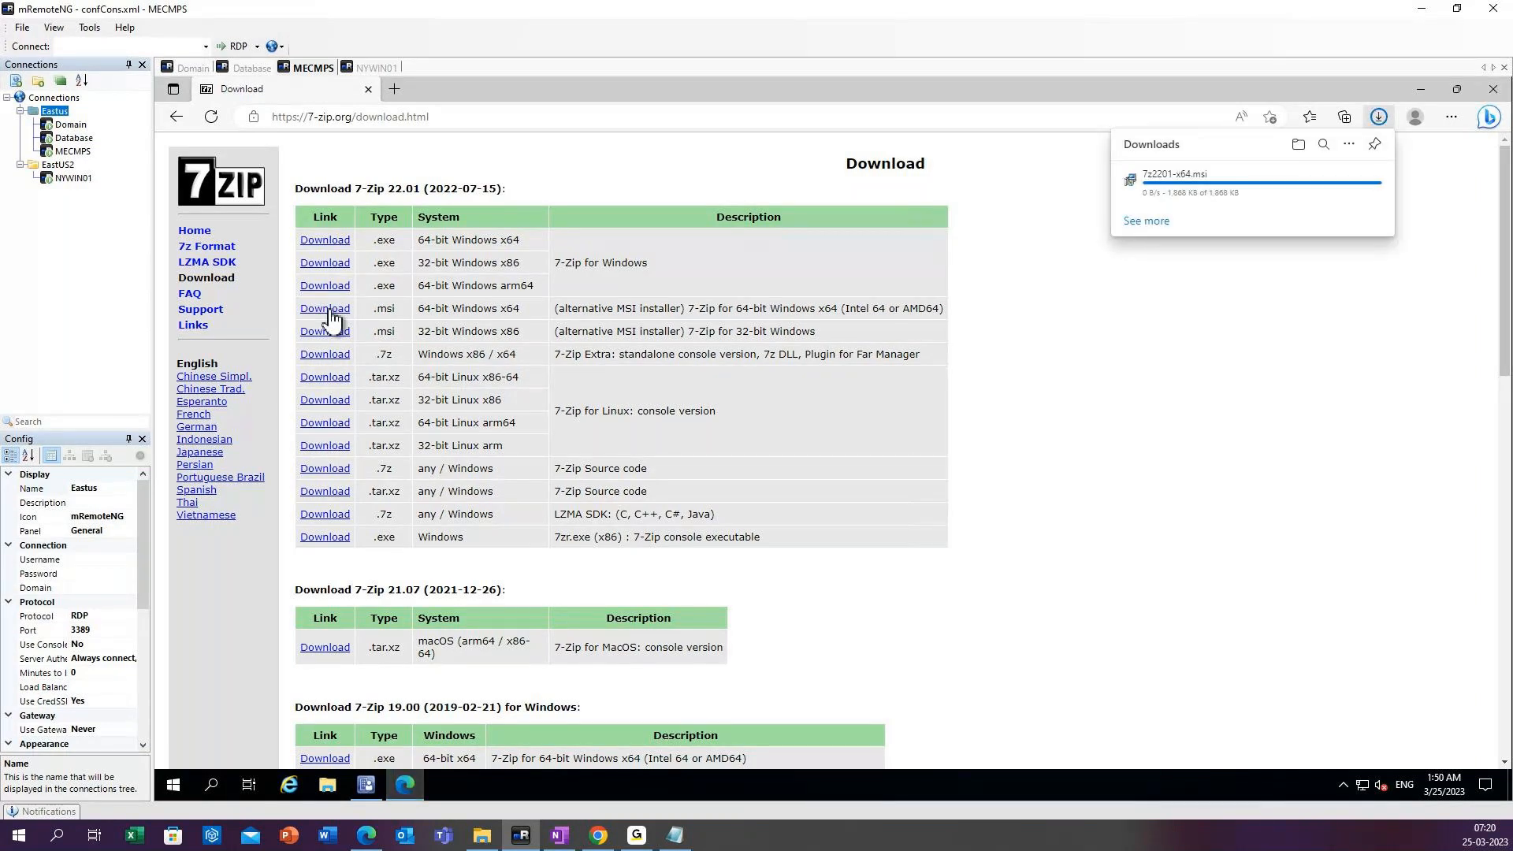
click(336, 783)
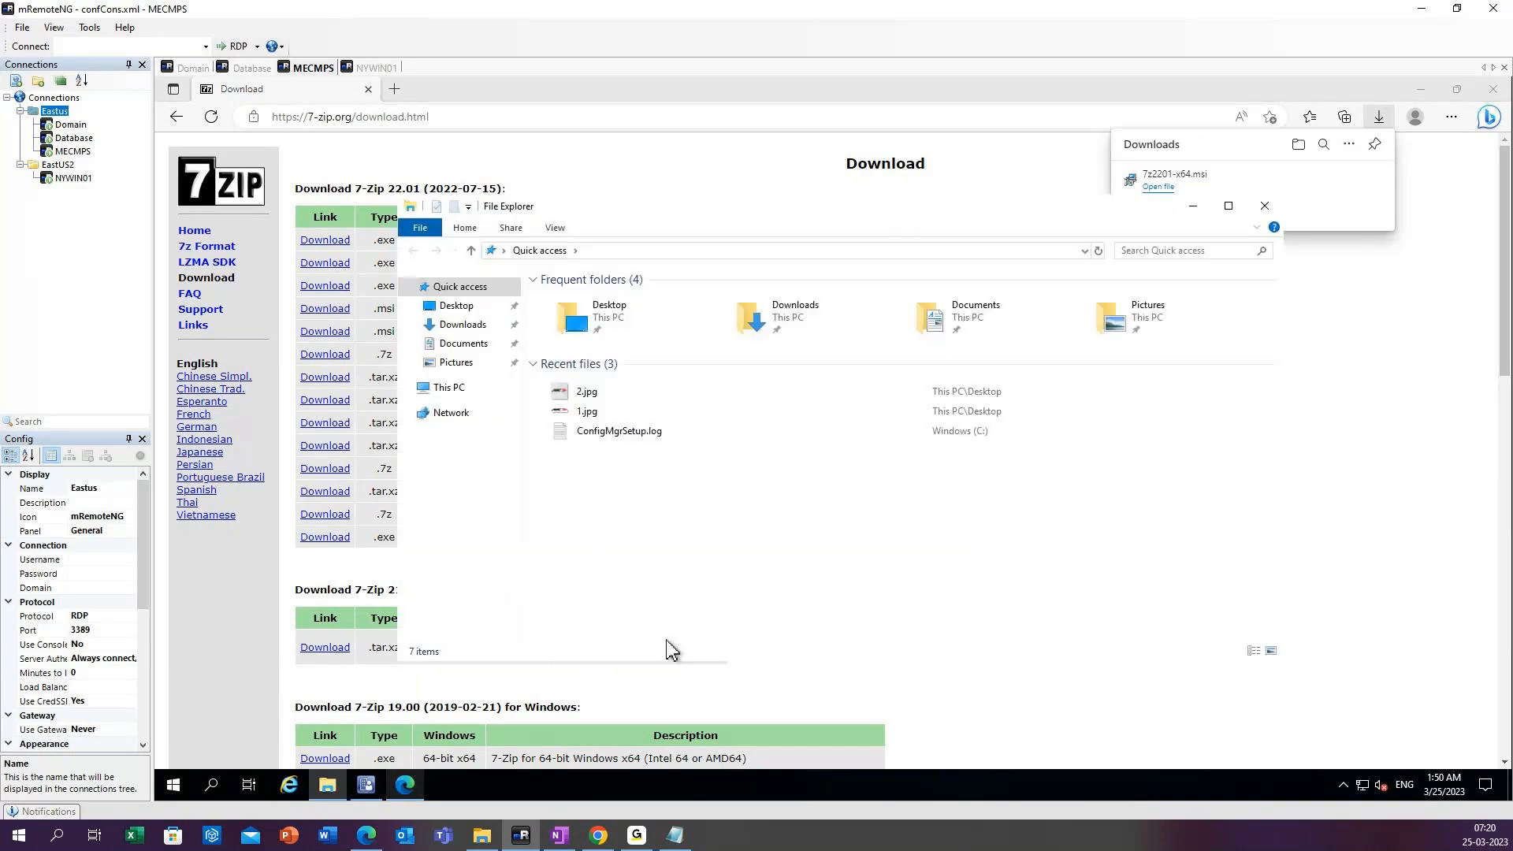
click(404, 785)
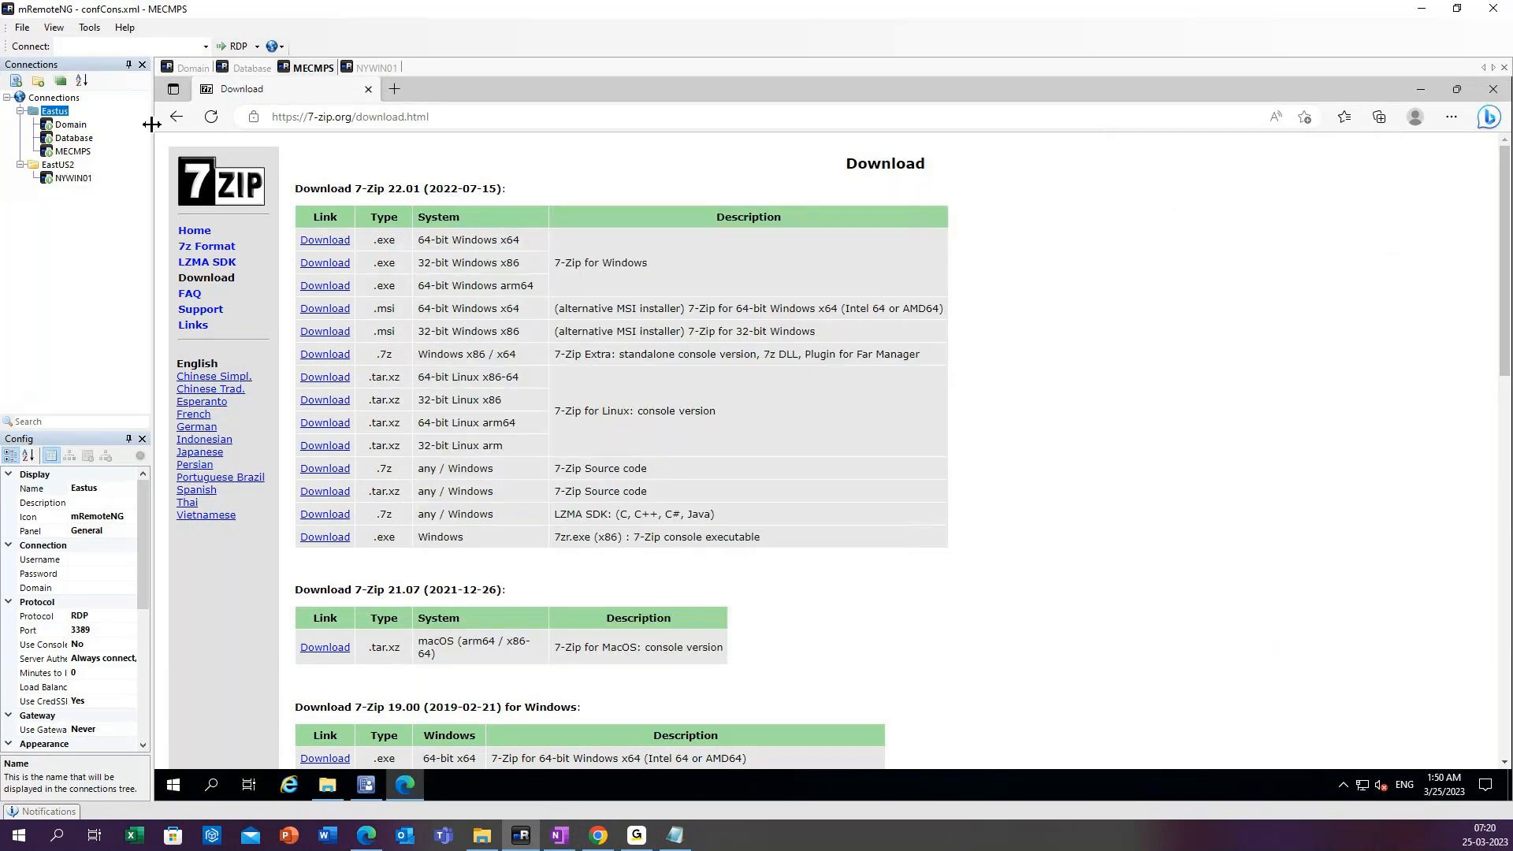
Search Google for mremoteng download and download the Stable v1.76.20 MSI from the mRemoteNG site.
click(176, 117)
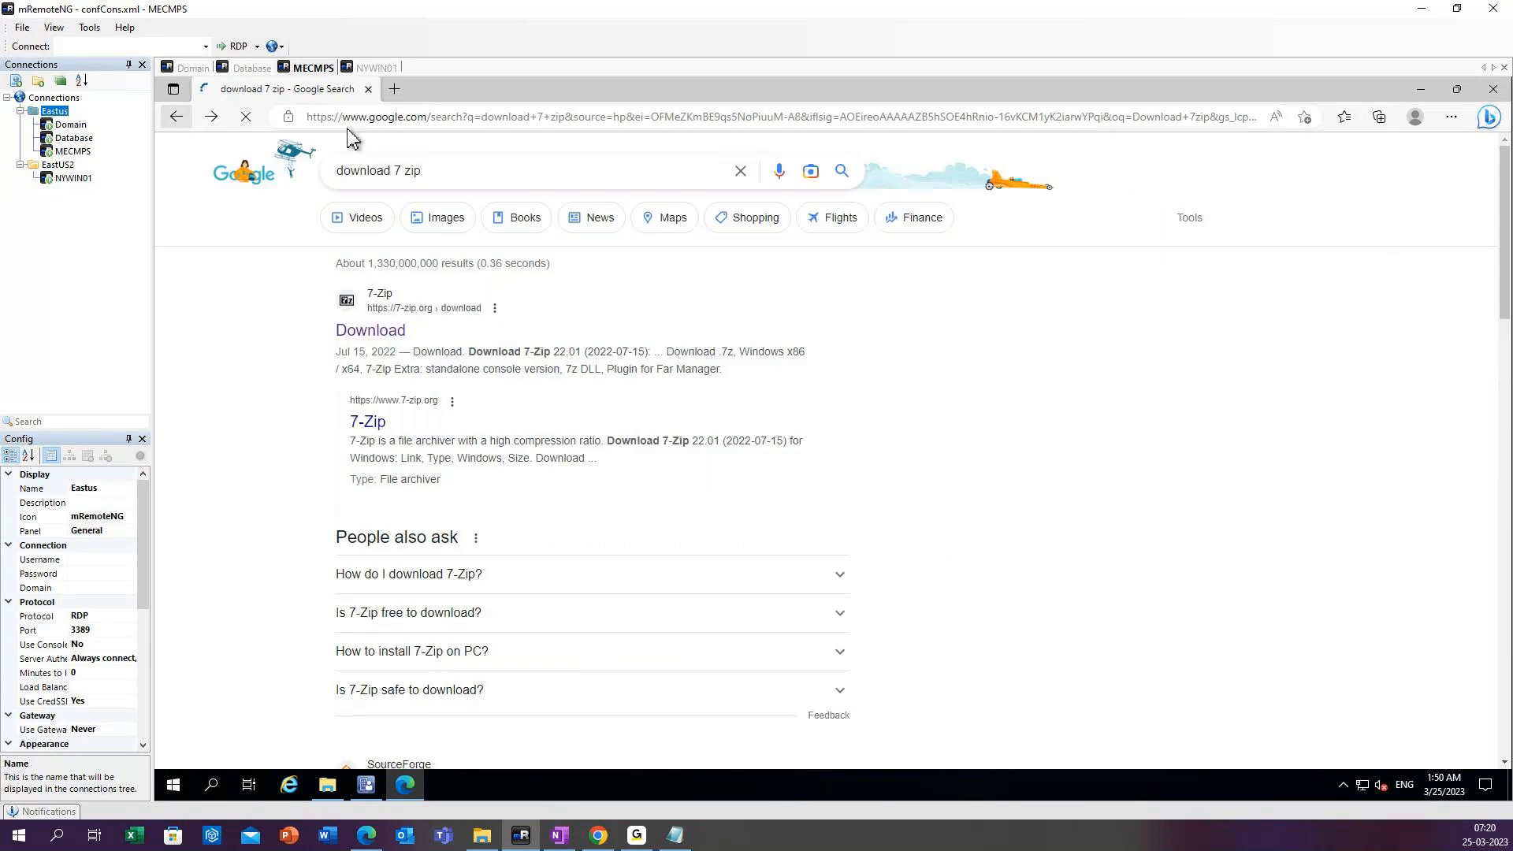
click(741, 179)
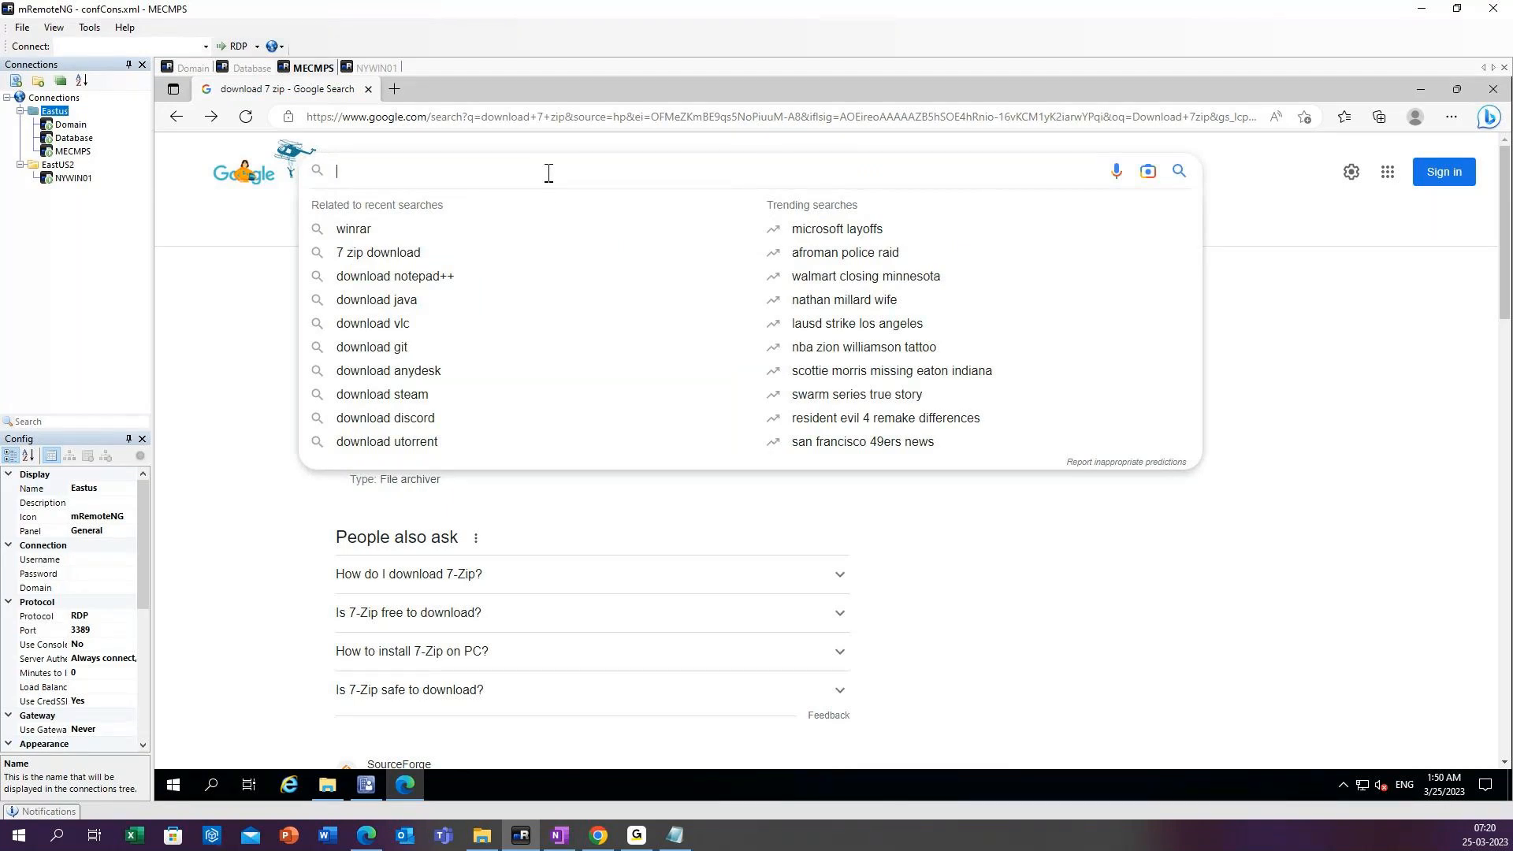
text(mremot)
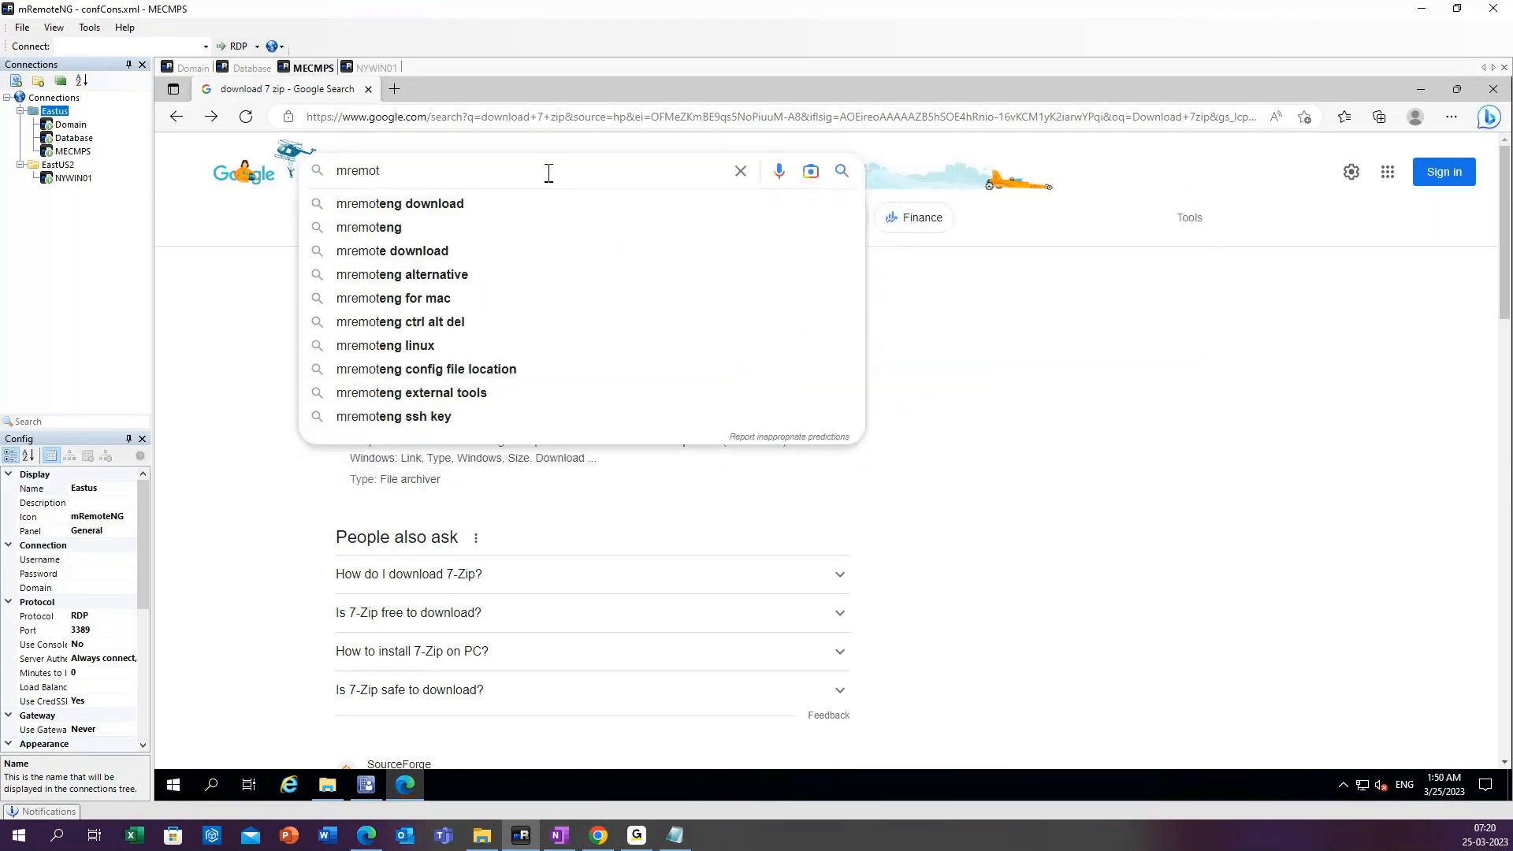
click(465, 203)
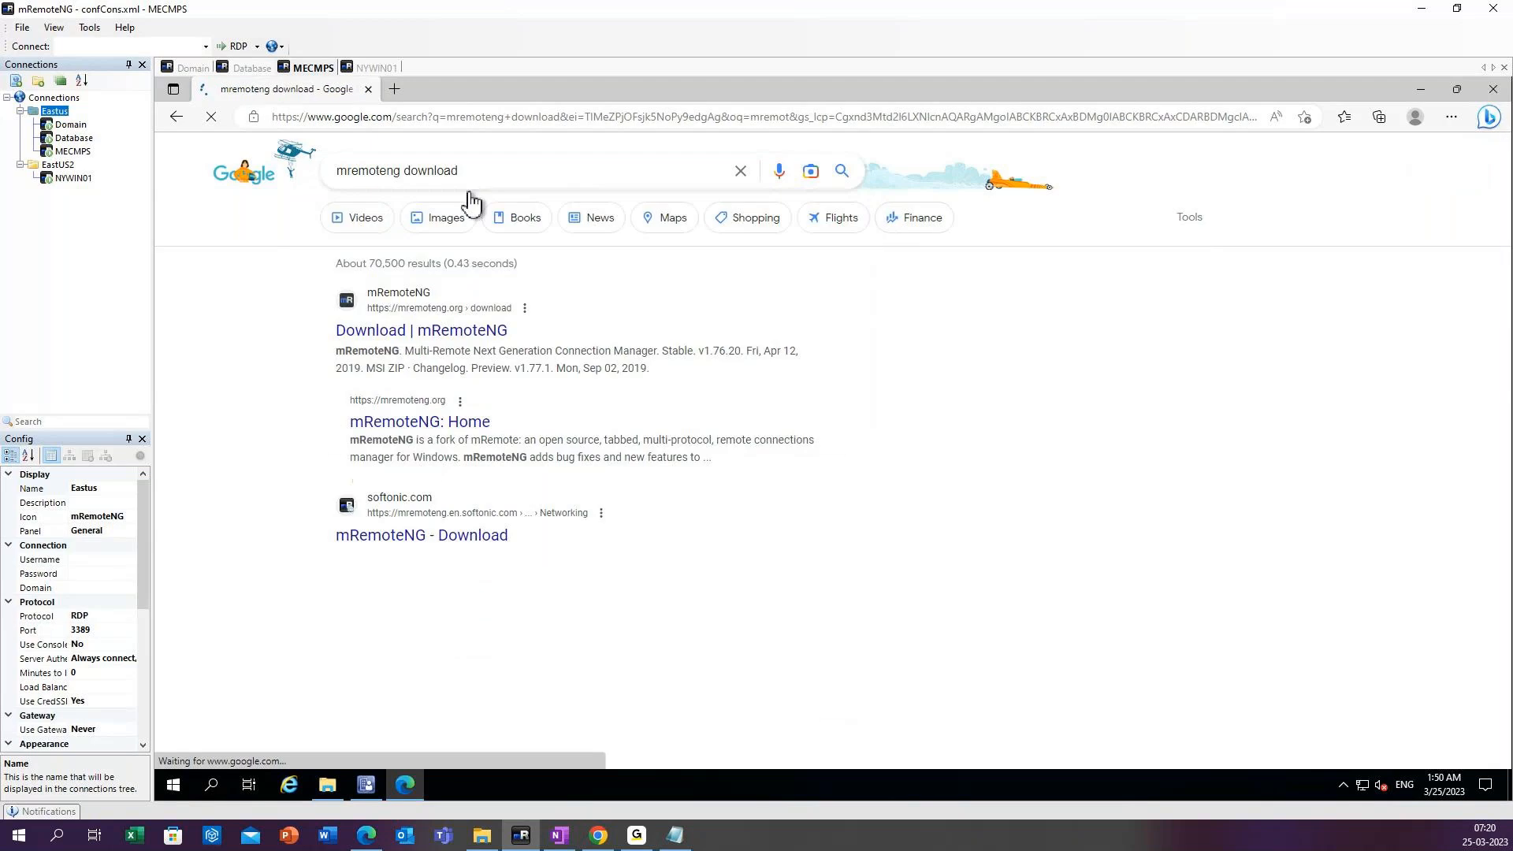
click(406, 332)
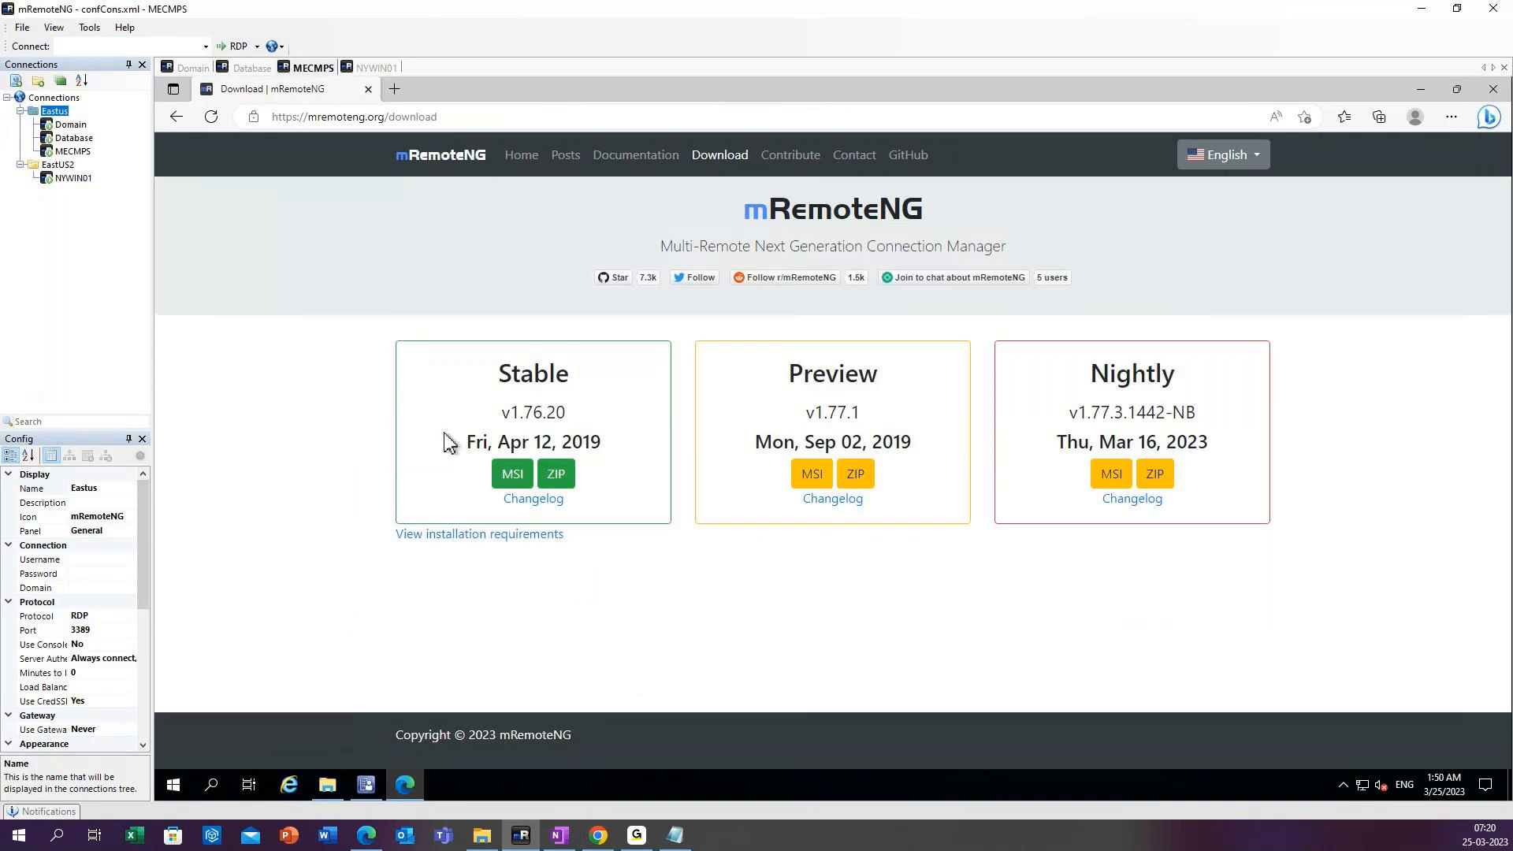
click(513, 477)
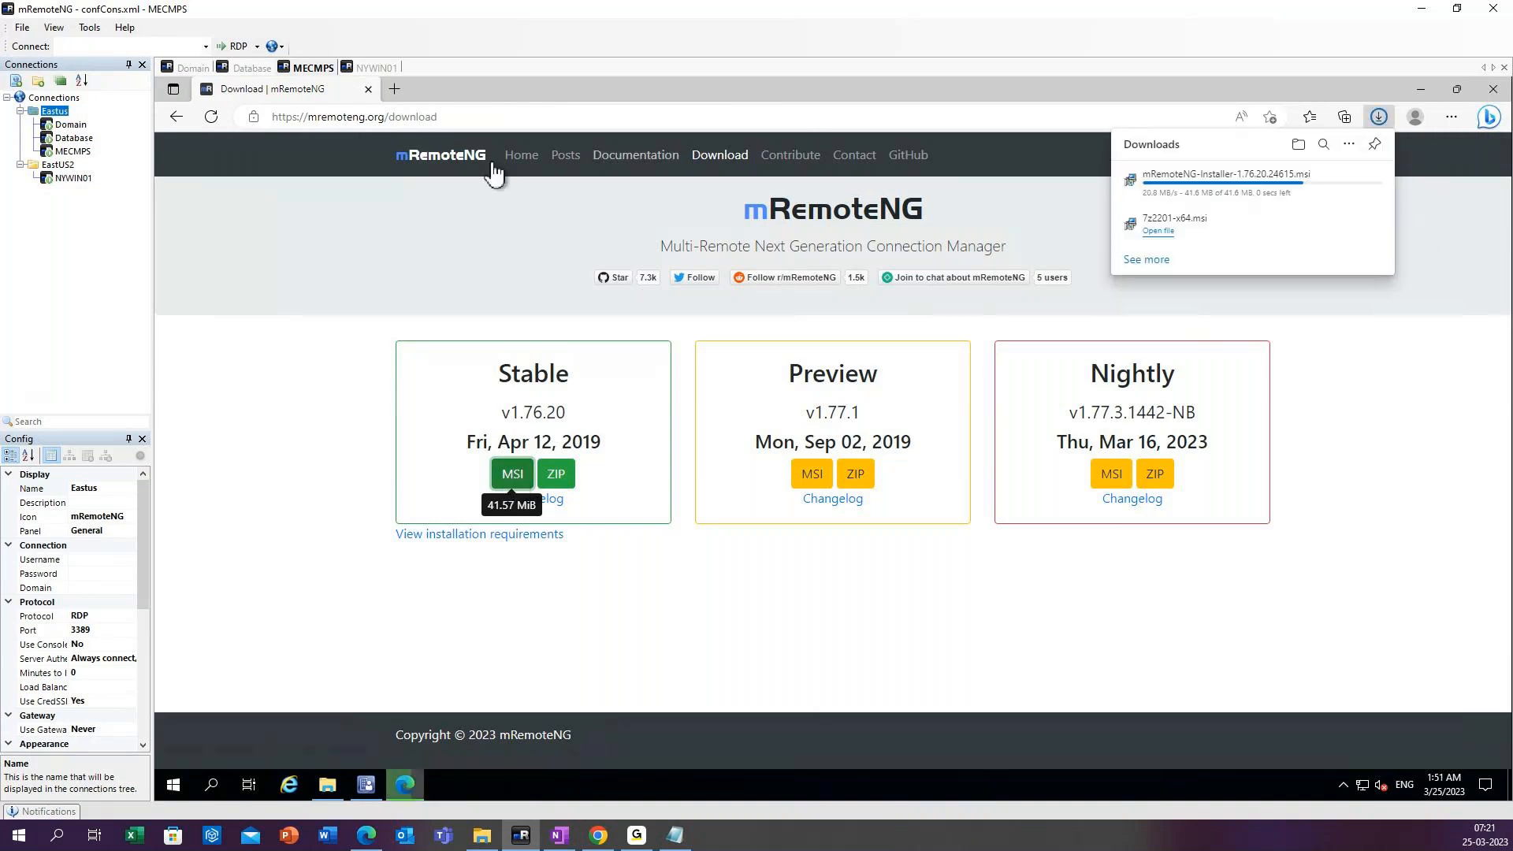
Return to the Google results and search for zoom msi download.
right_click(175, 121)
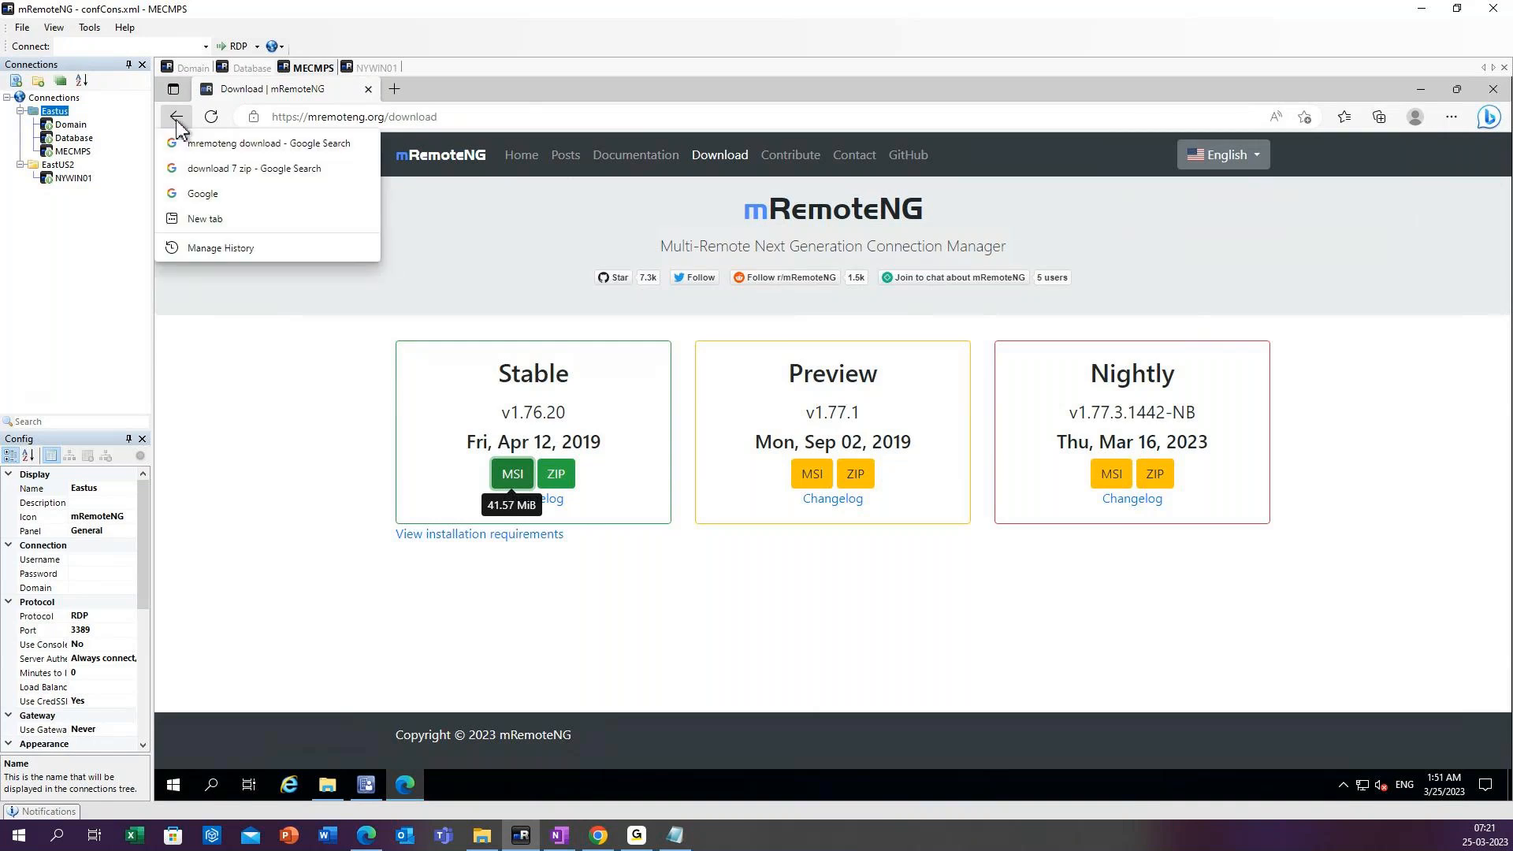
click(176, 120)
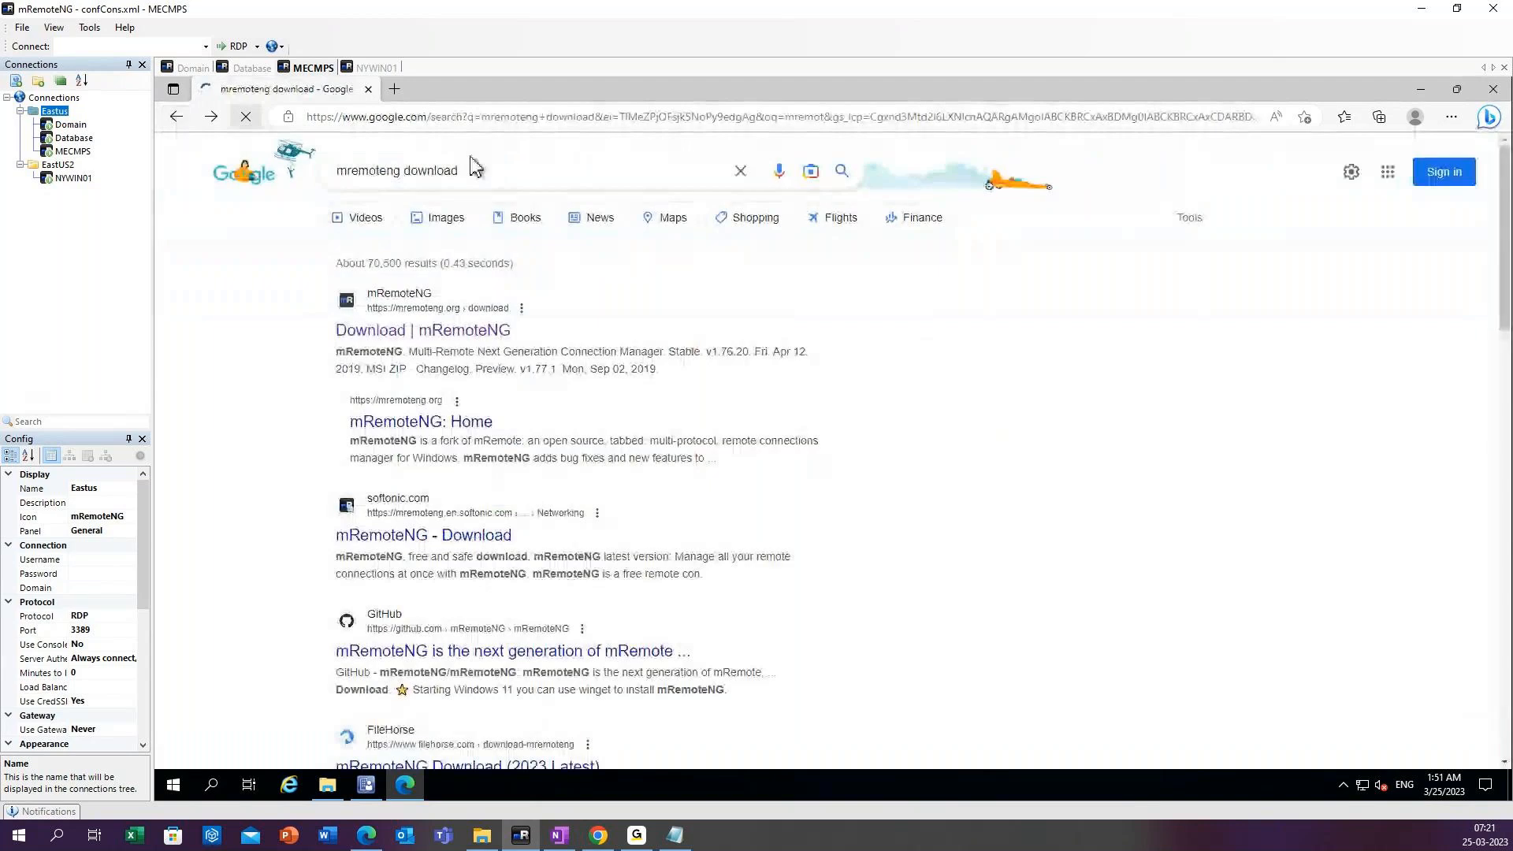
click(743, 172)
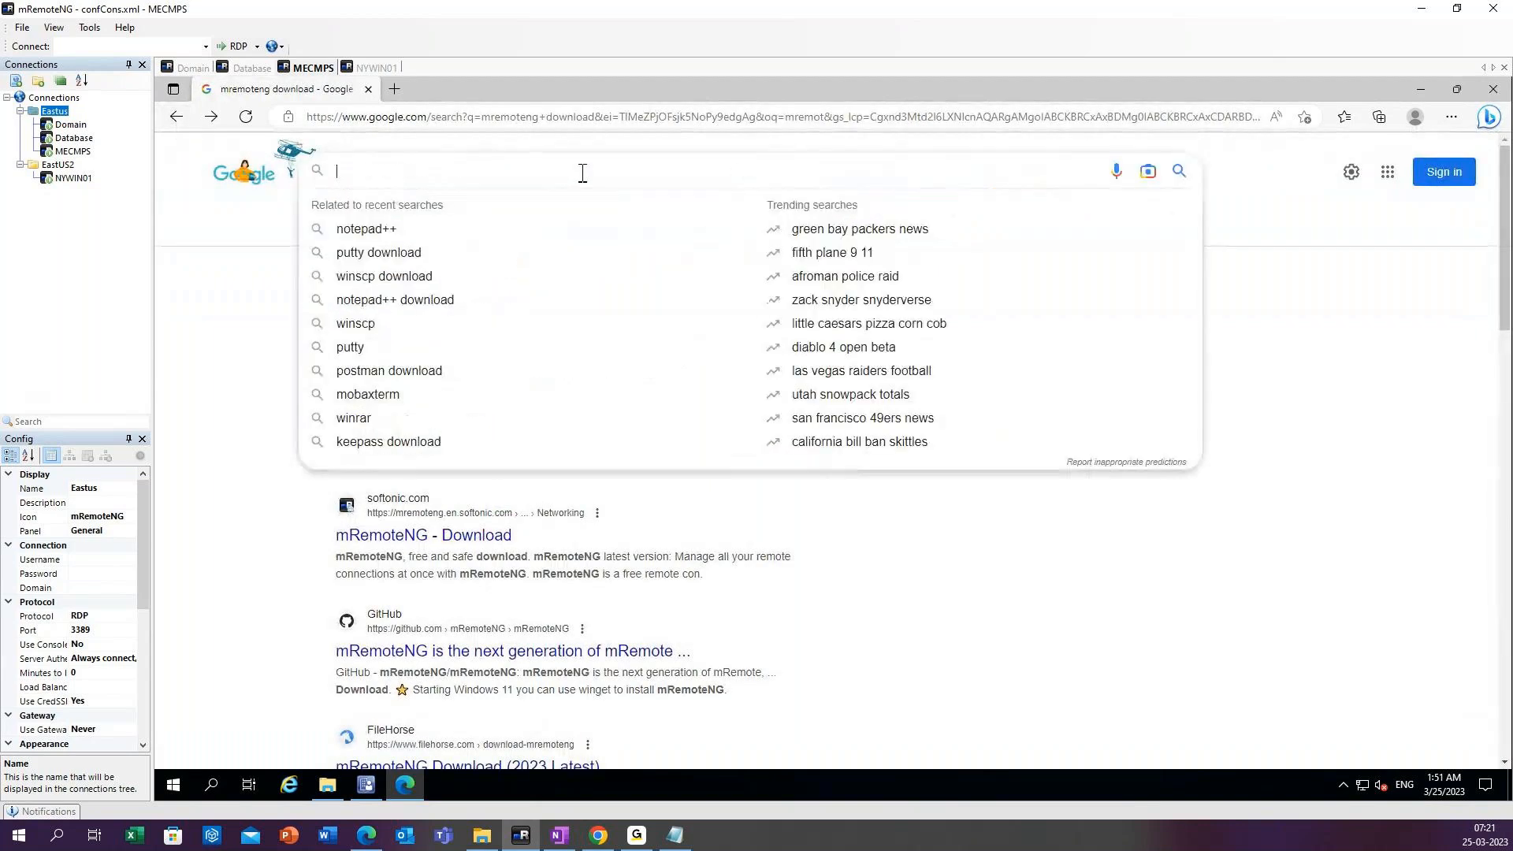
text(Zoom)
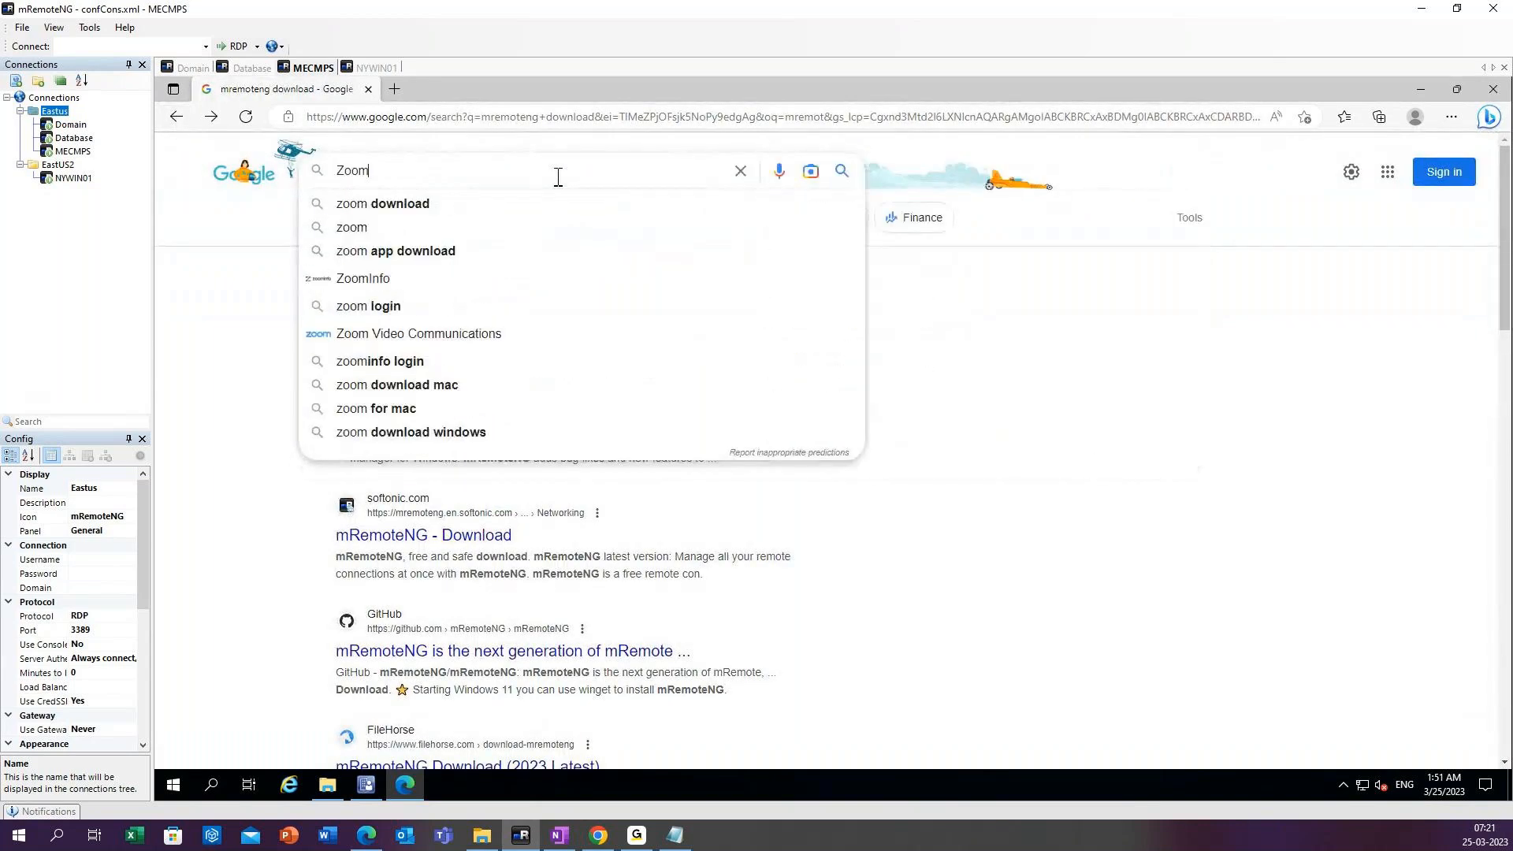
text( msi)
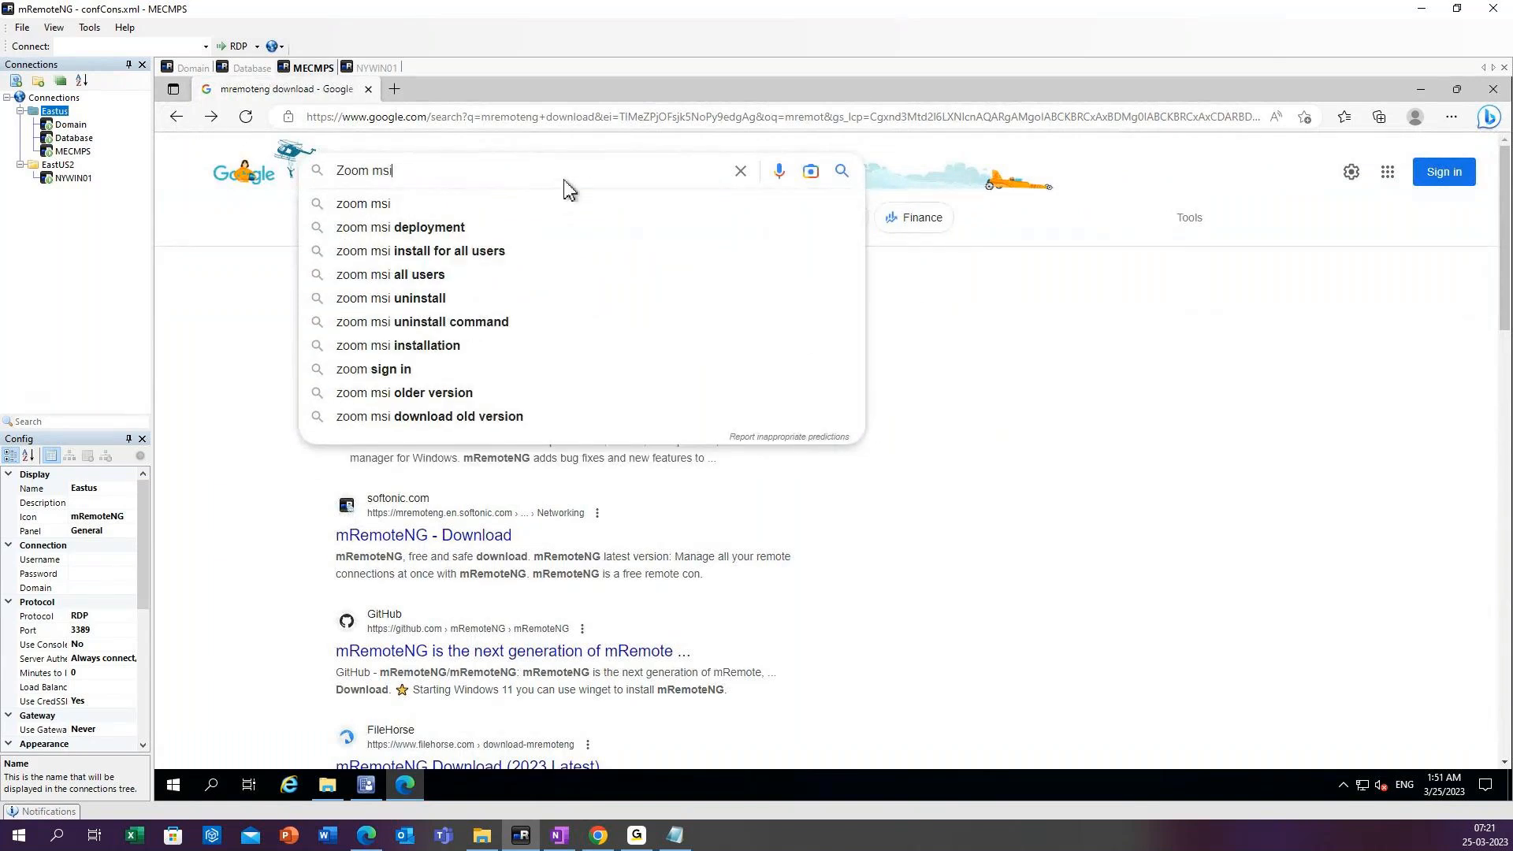
text( s)
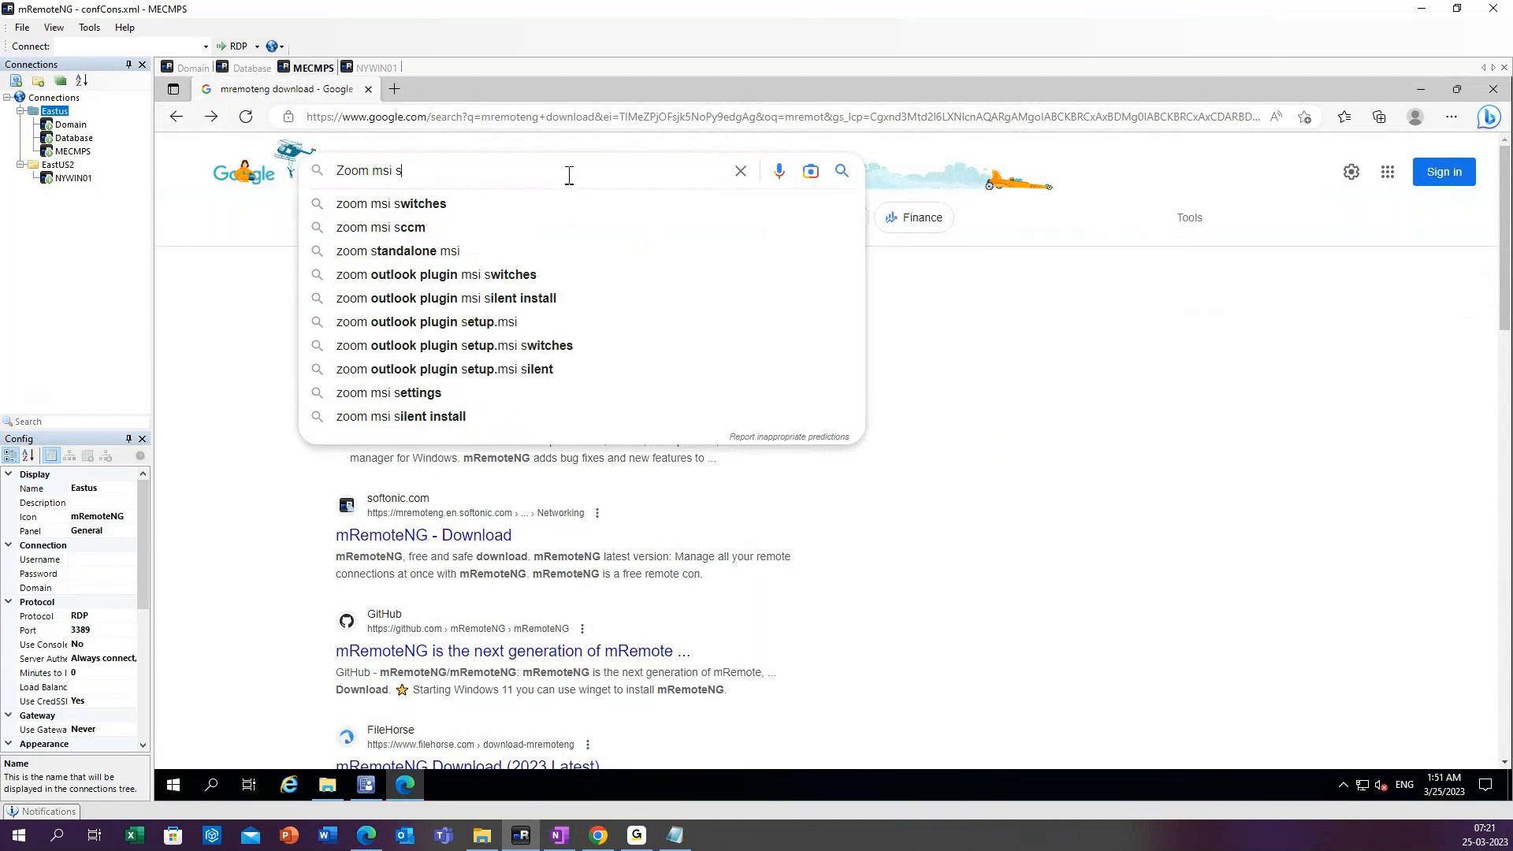
key(BackSpace)
text(do)
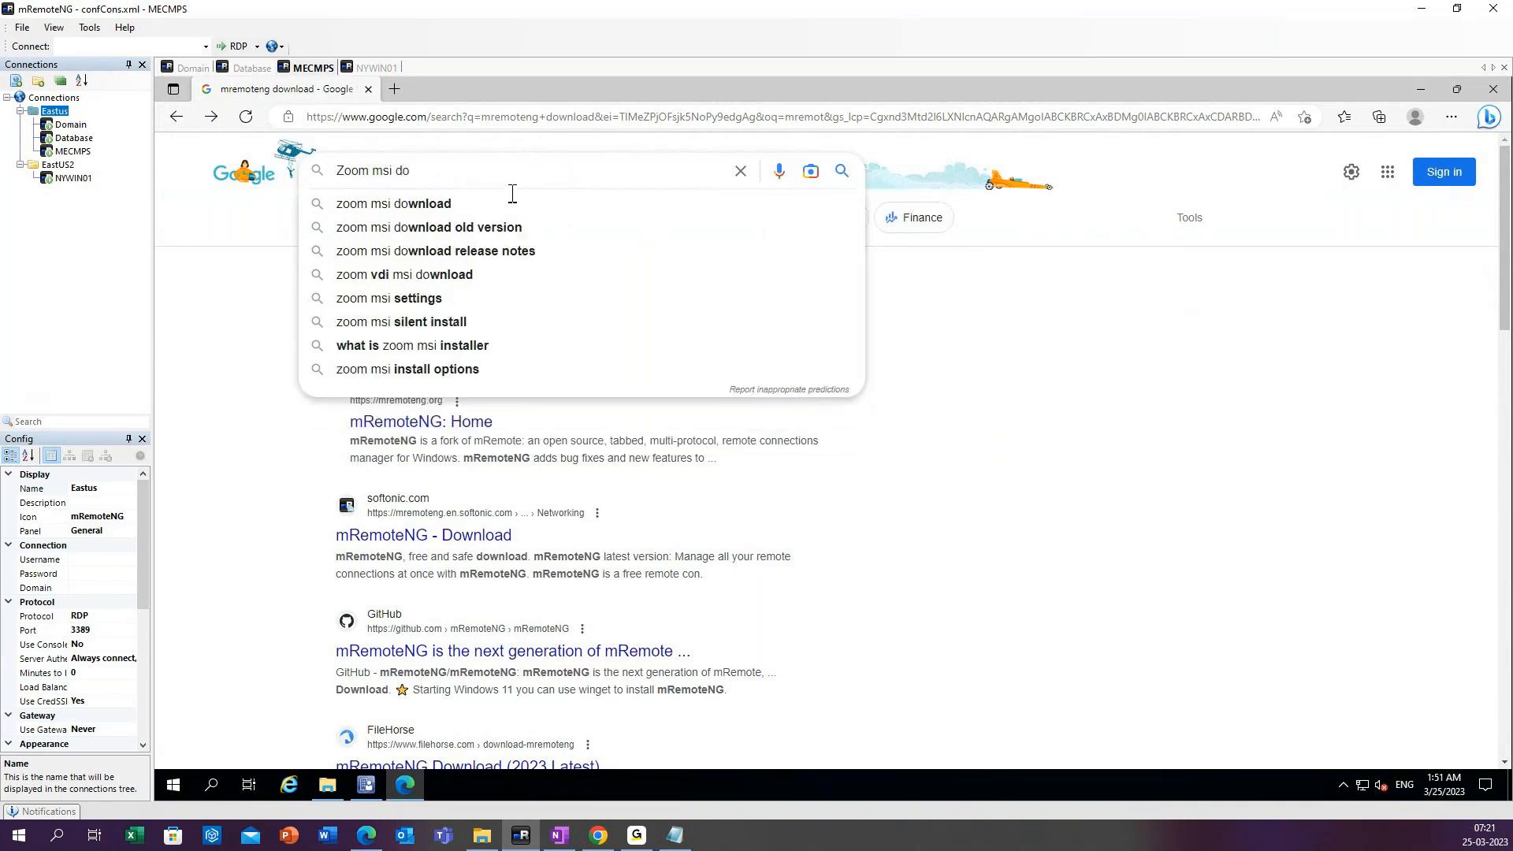
click(504, 206)
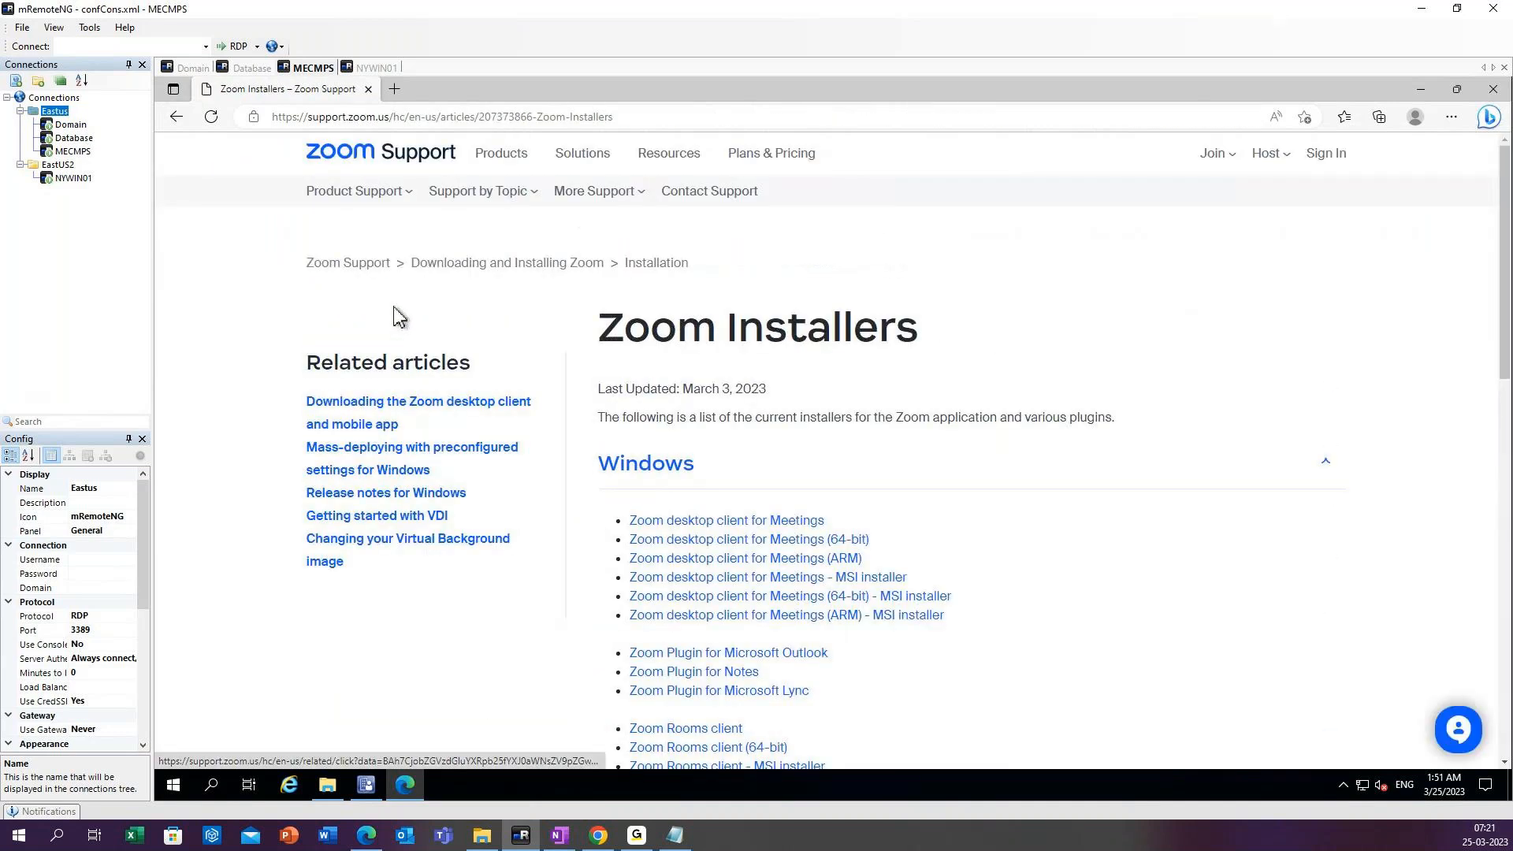
Download the 64-bit MSI installers of the Zoom Rooms client and the Zoom desktop client for Meetings from the Zoom Installers page.
click(764, 664)
scroll(733, 546, down, 1)
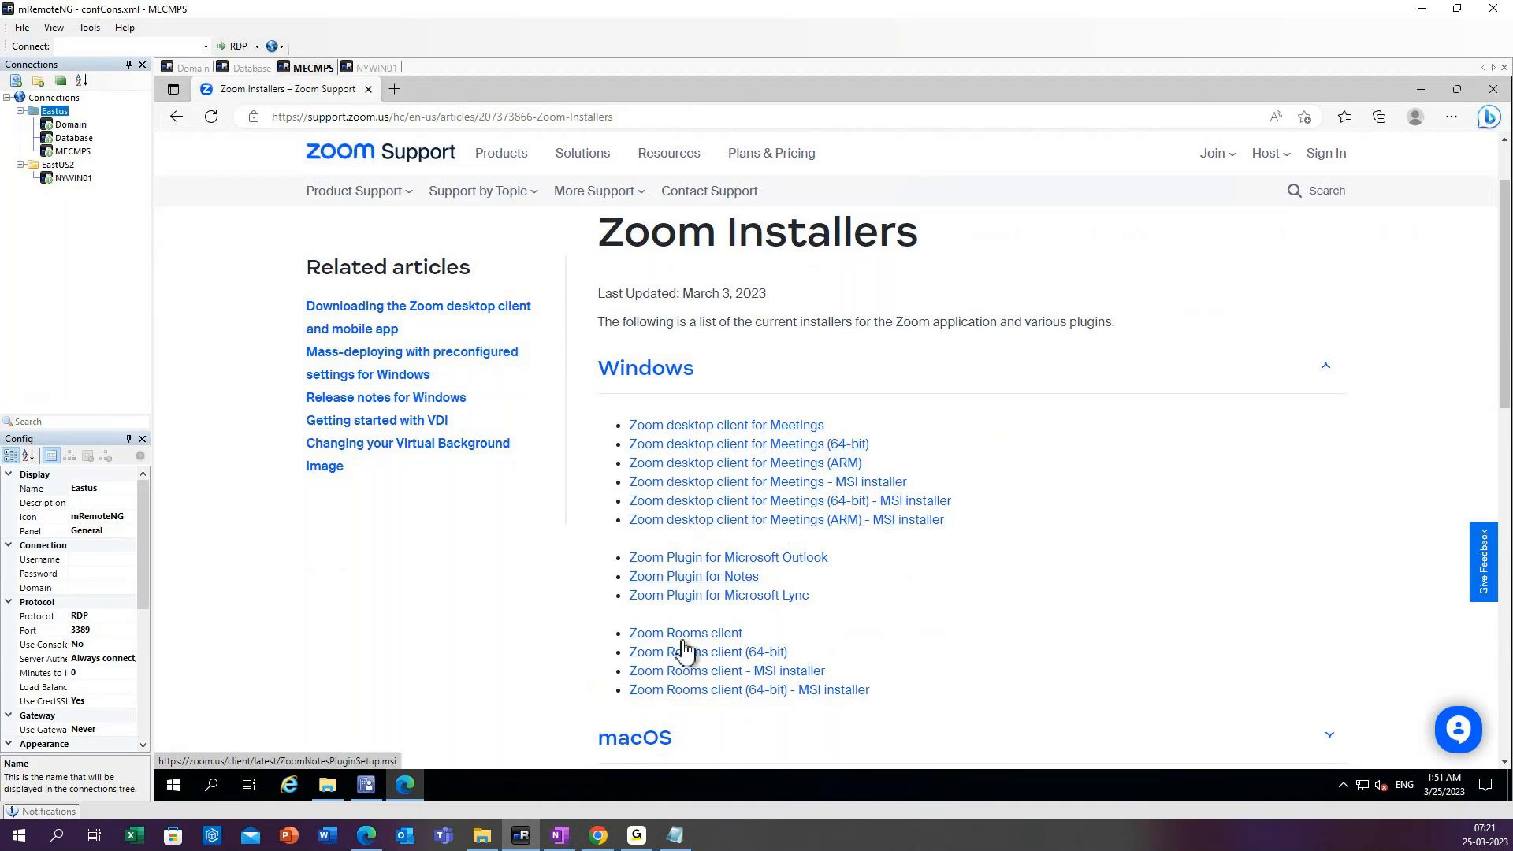
click(736, 691)
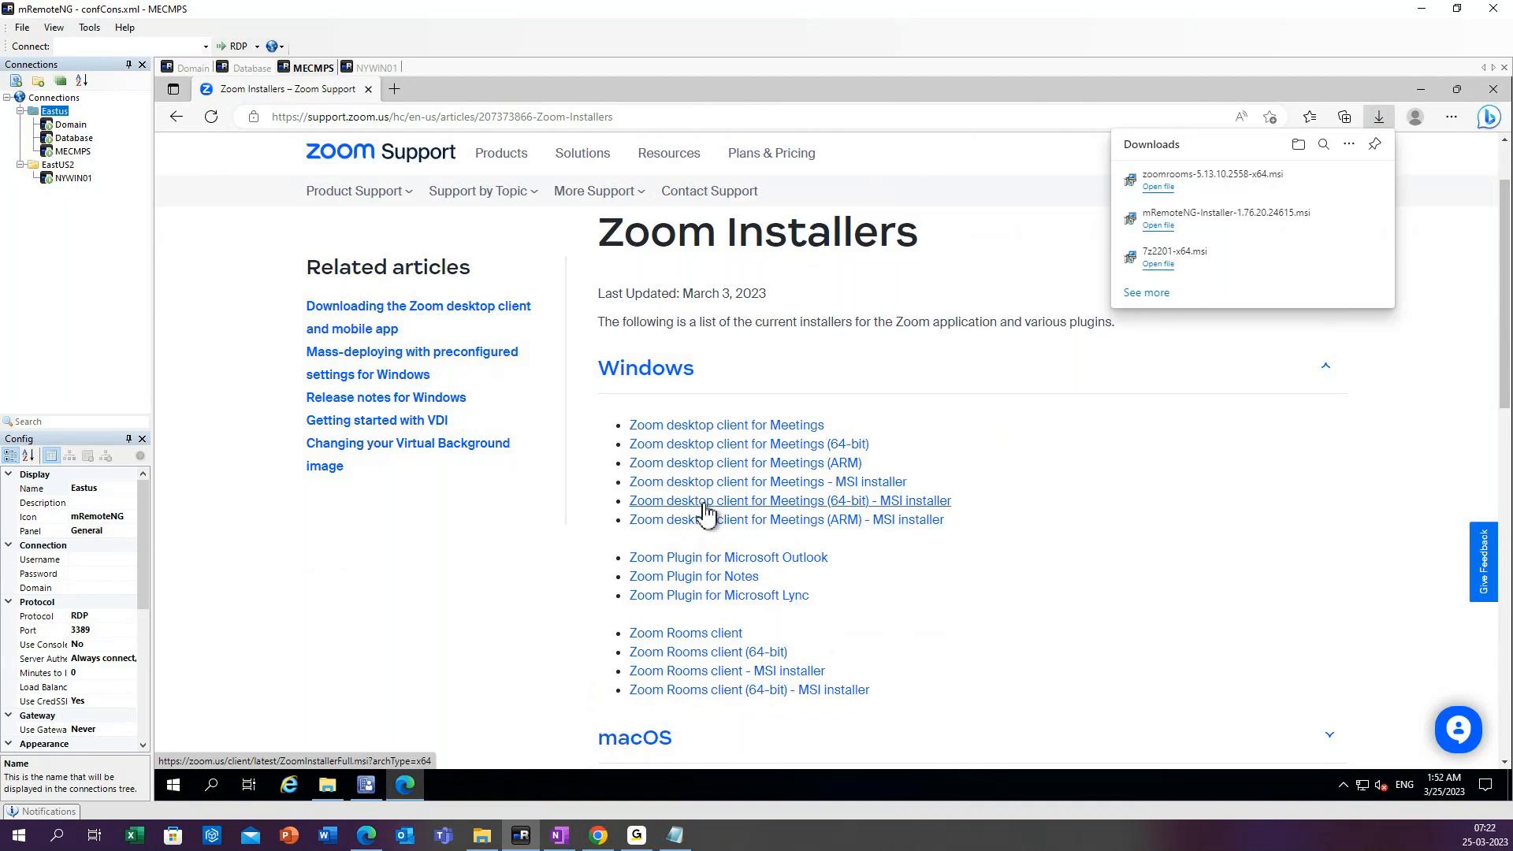
click(705, 504)
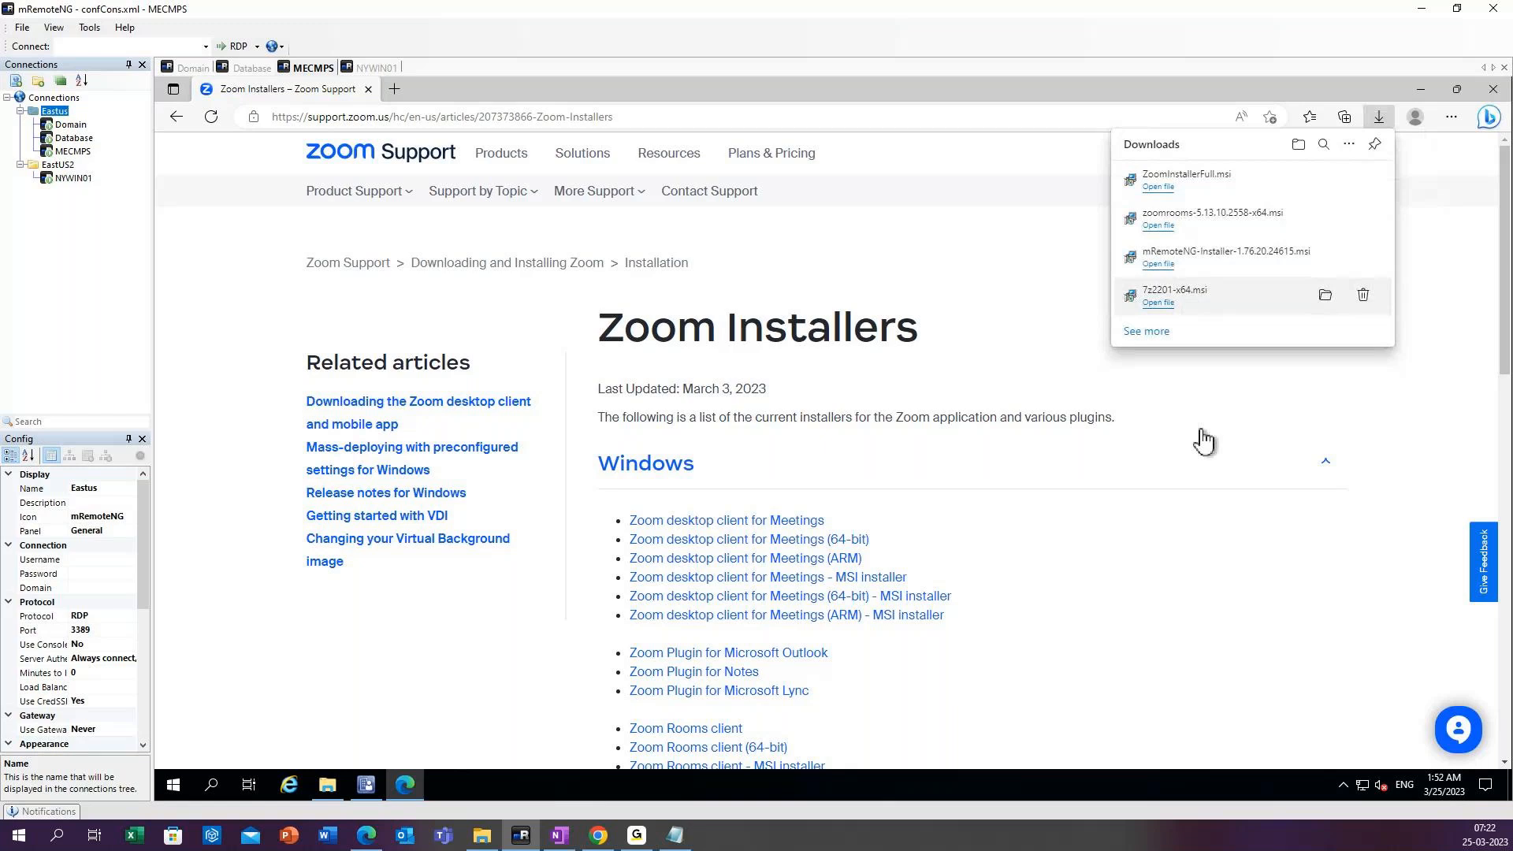
Return to the Google results and clear the zoom msi download query for a new search.
click(175, 118)
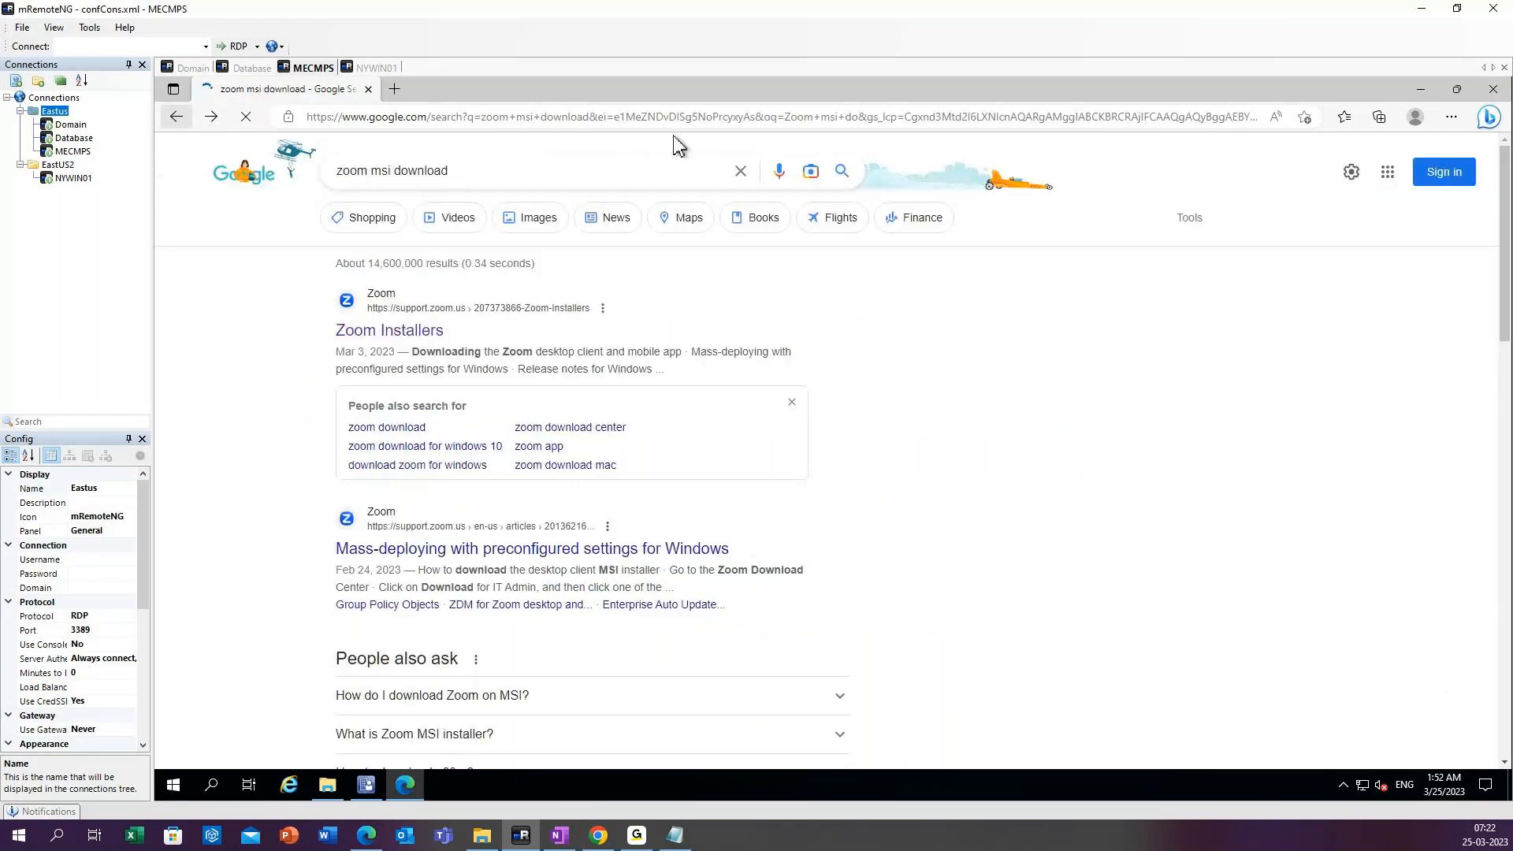
click(740, 171)
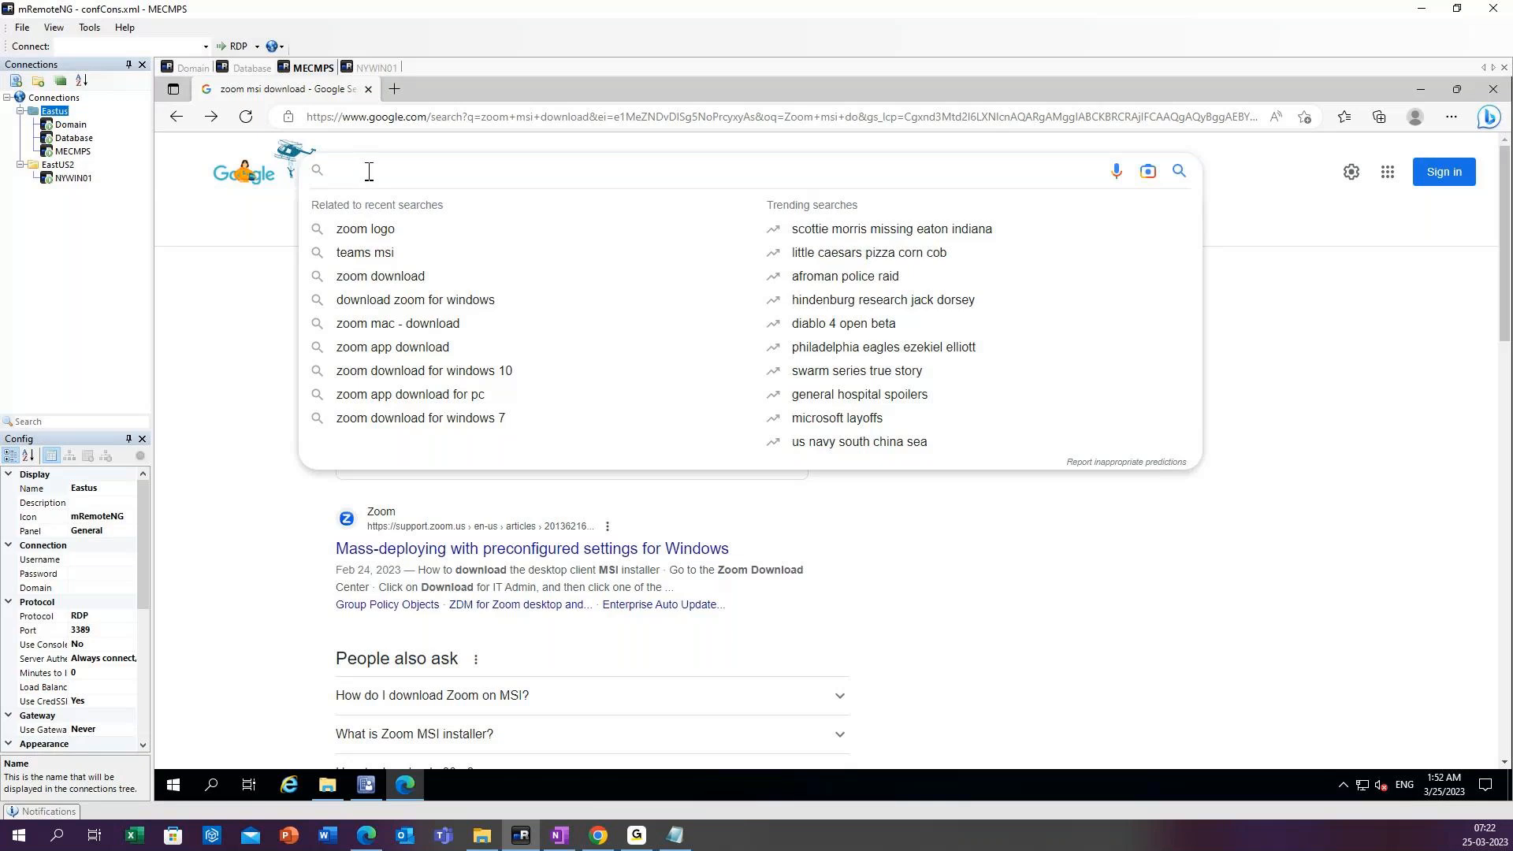
text(firefox)
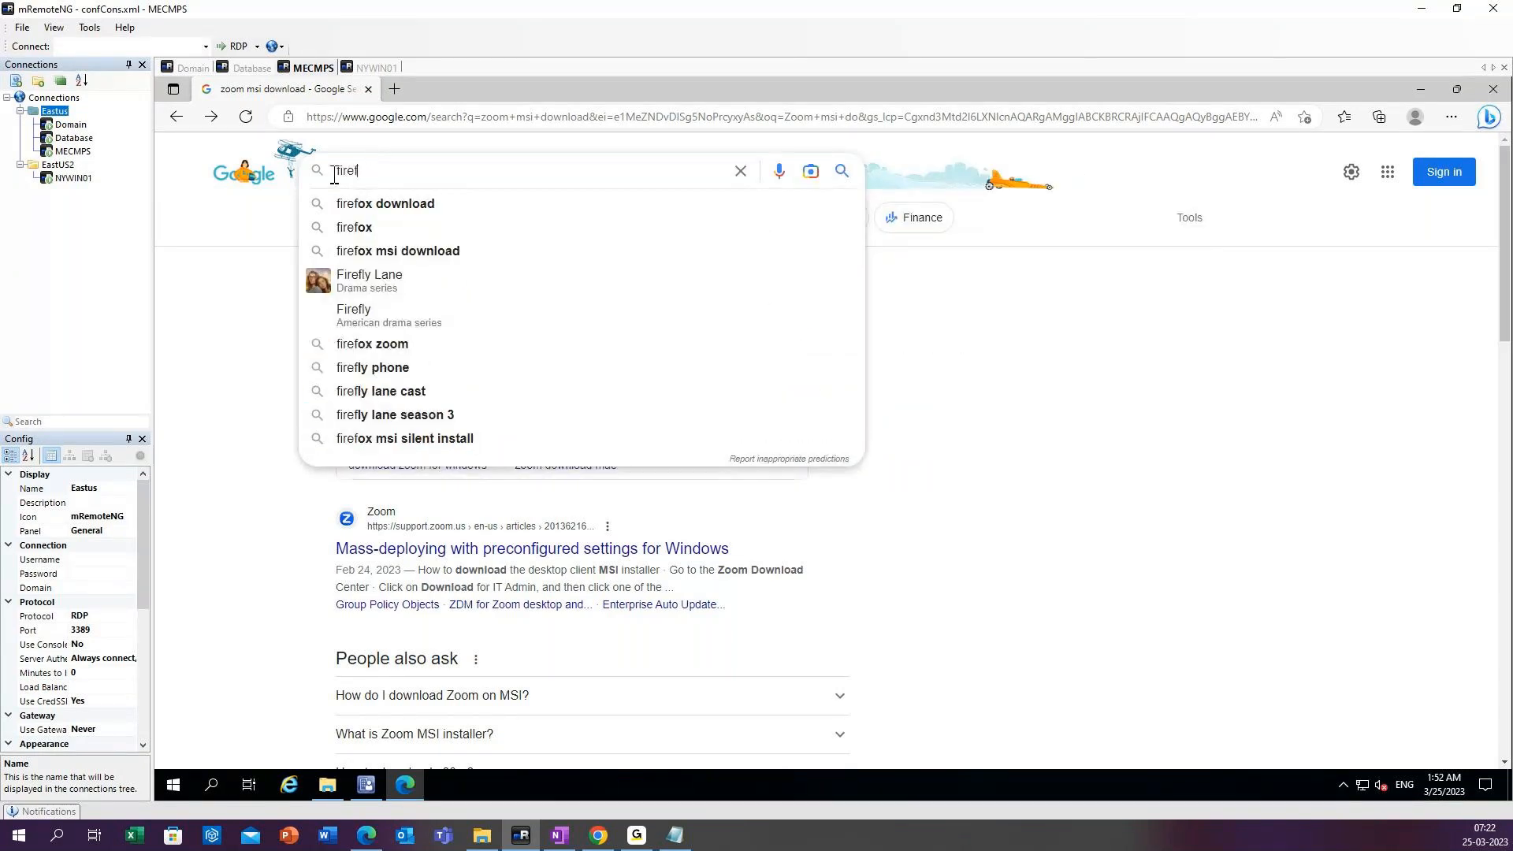
key(BackSpace)
key(BackSpace)
key(BackSpace)
key(BackSpace)
key(BackSpace)
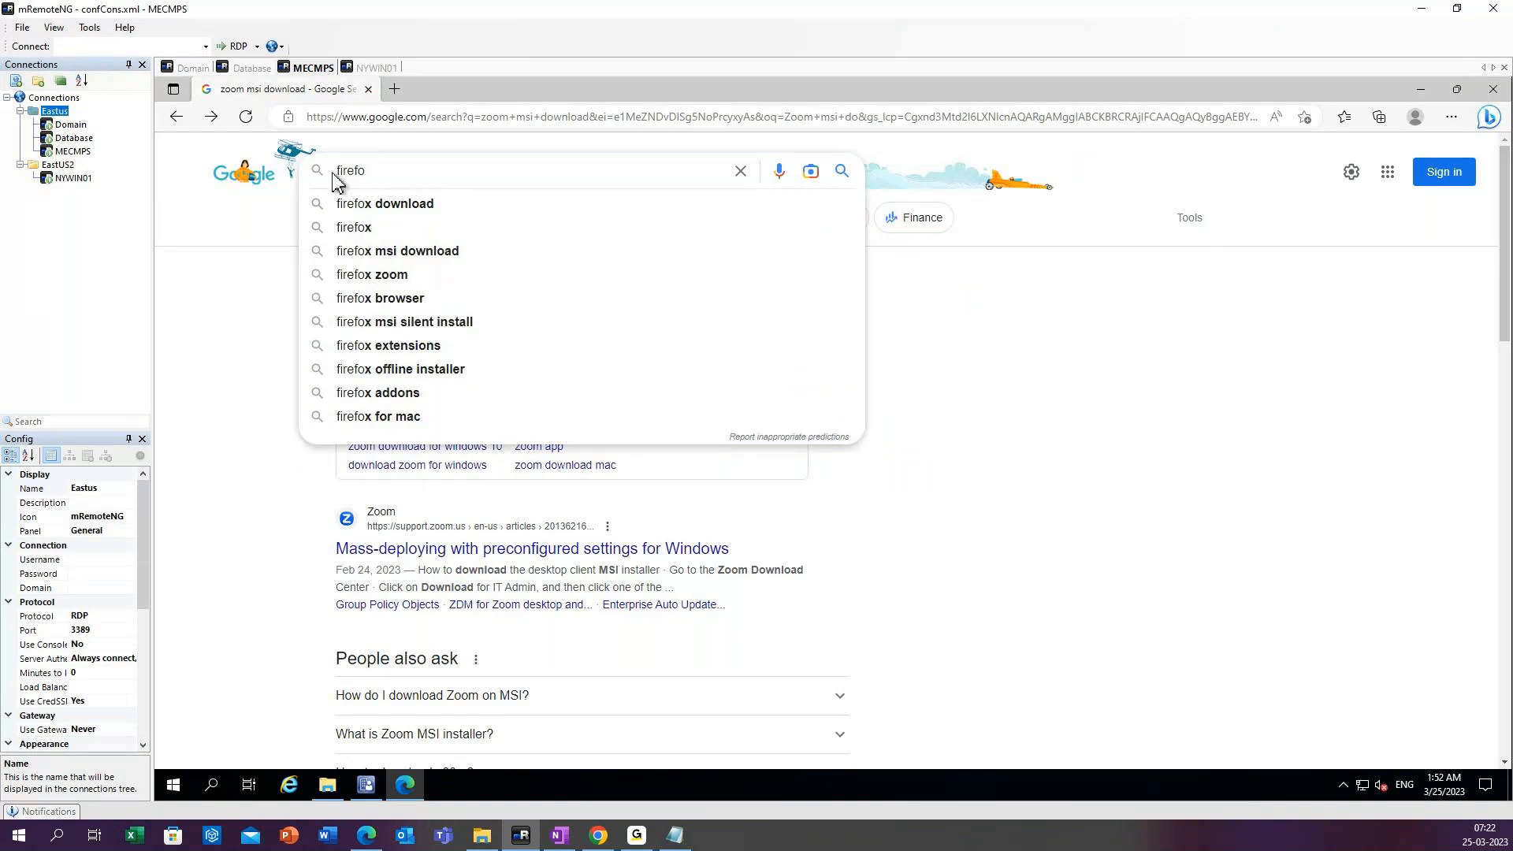
key(BackSpace)
Search Google for frontmotion firefox download and open FrontMotion's Firefox download page.
text(ront mo)
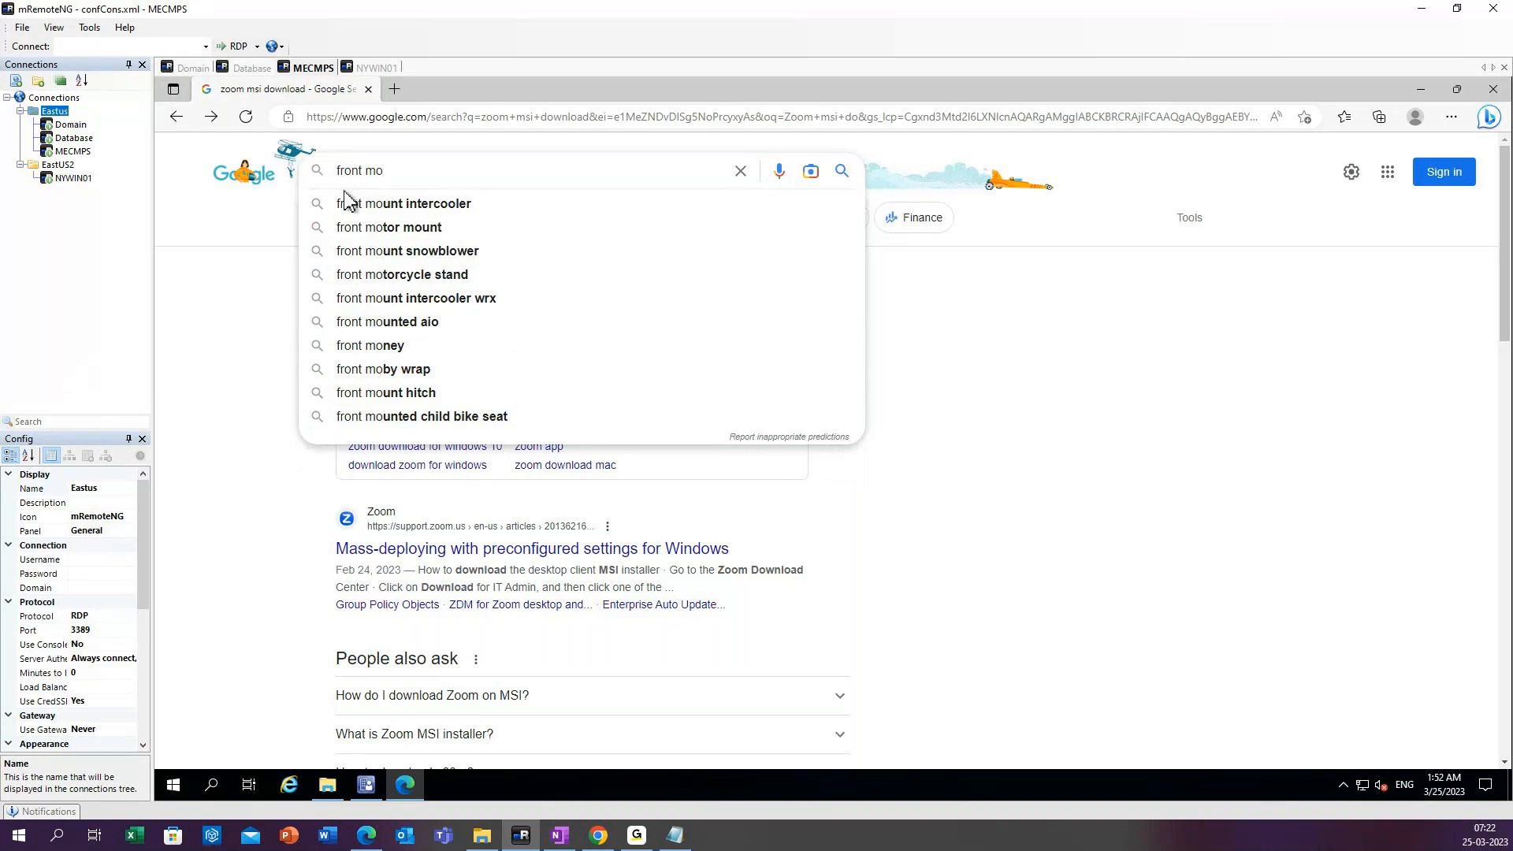
text(tion fire)
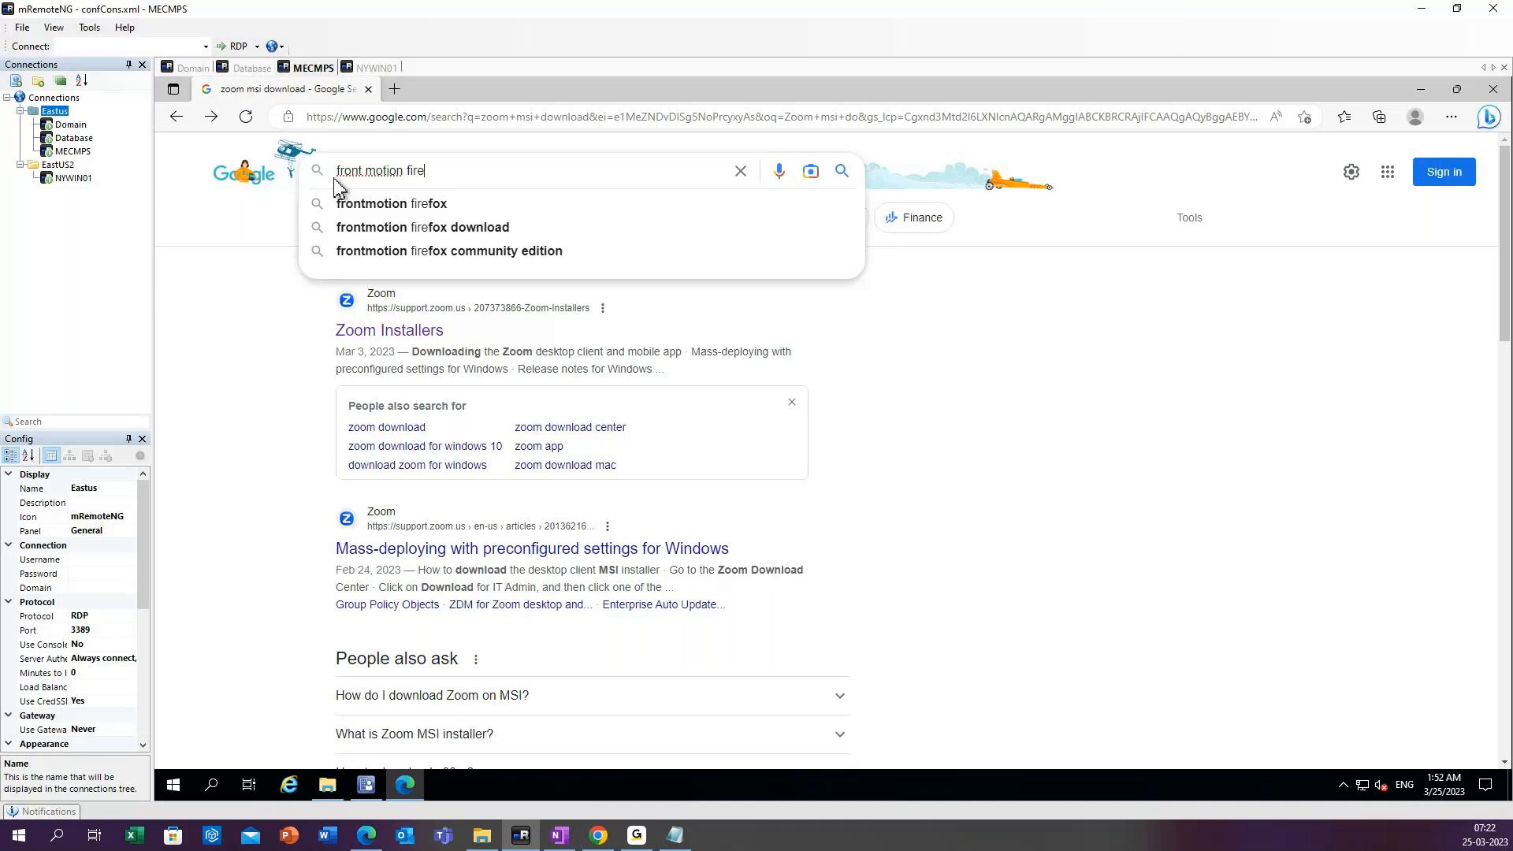
click(388, 229)
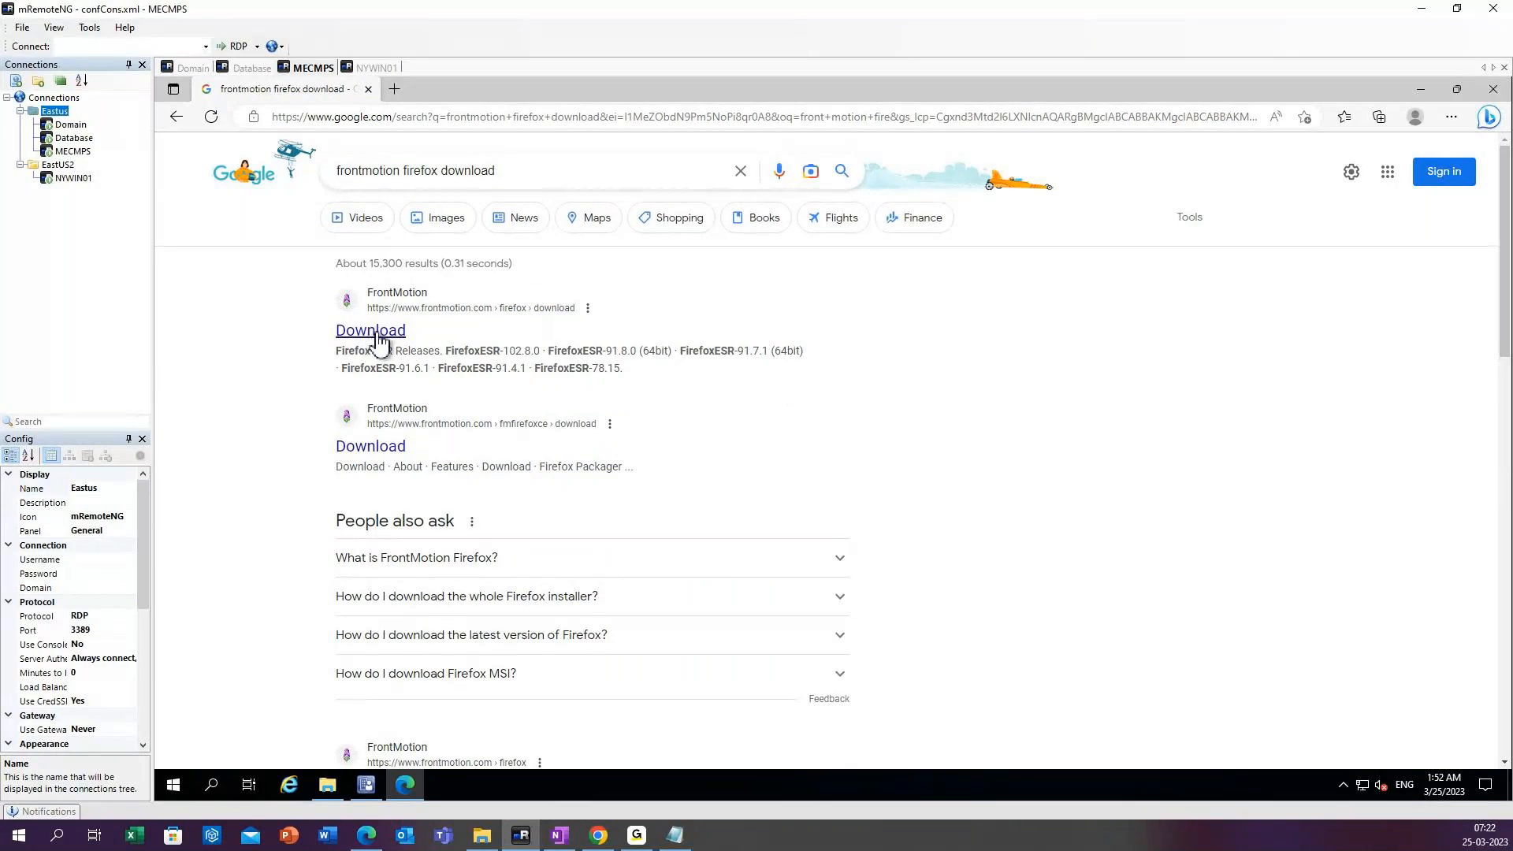
click(360, 337)
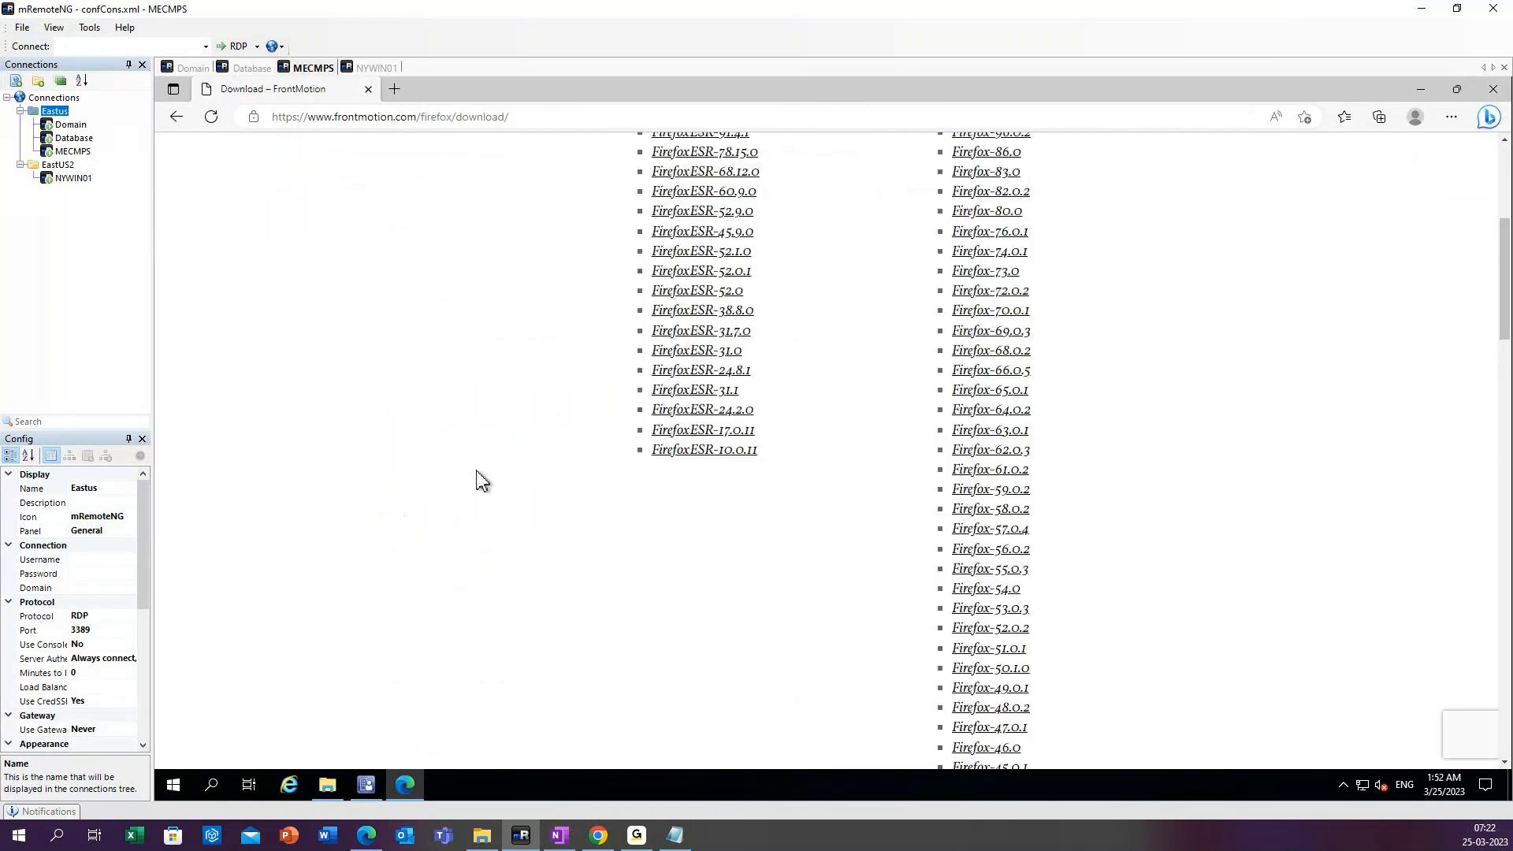
Open the Firefox-110.0 release page from the Firefox Releases list on FrontMotion's download page.
scroll(482, 481, up, 5)
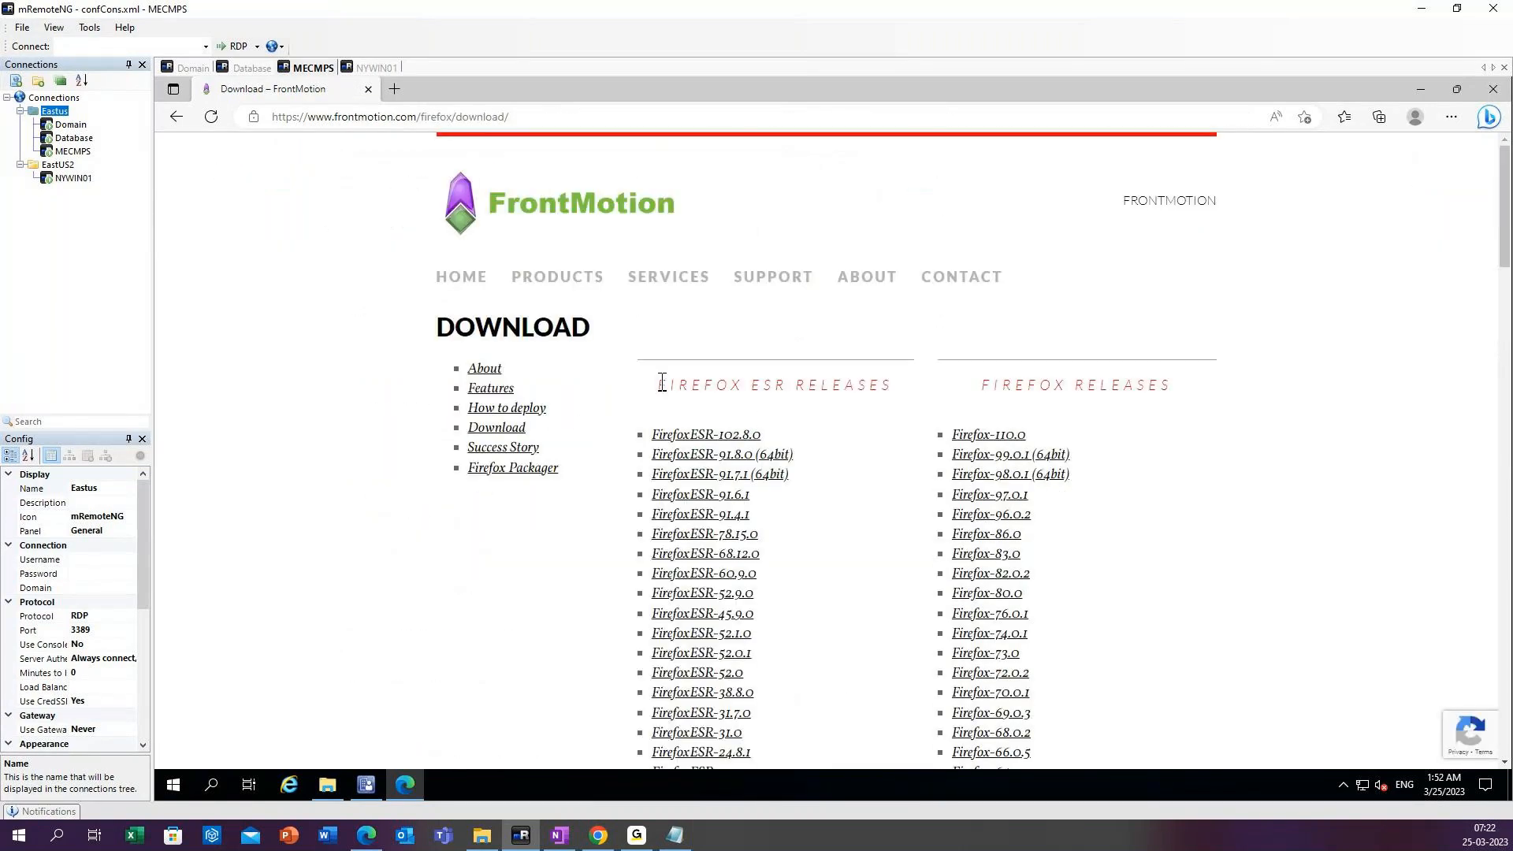
double_click(748, 358)
click(759, 352)
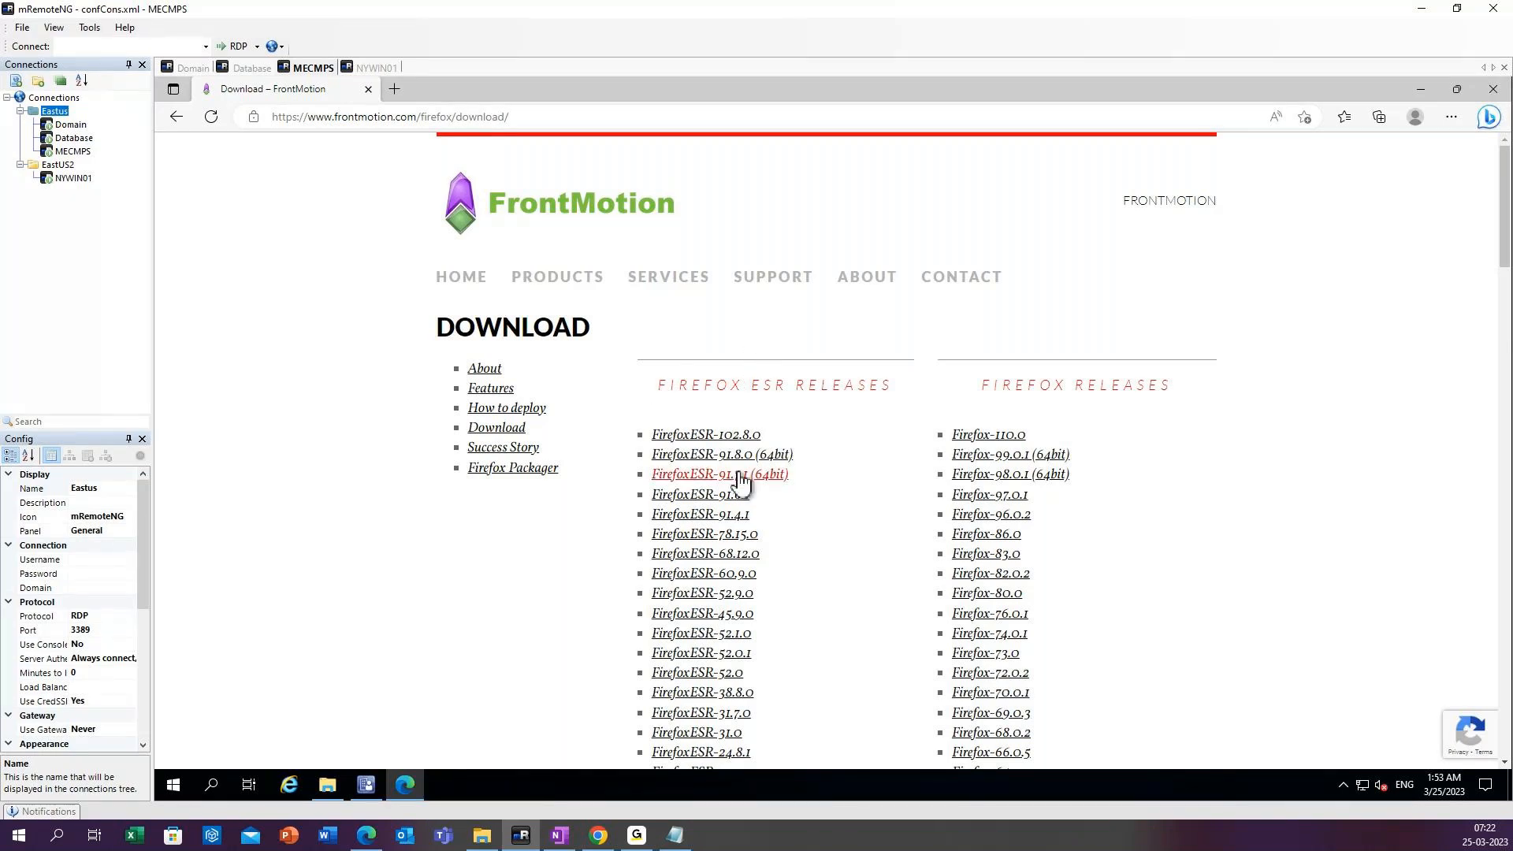
click(979, 443)
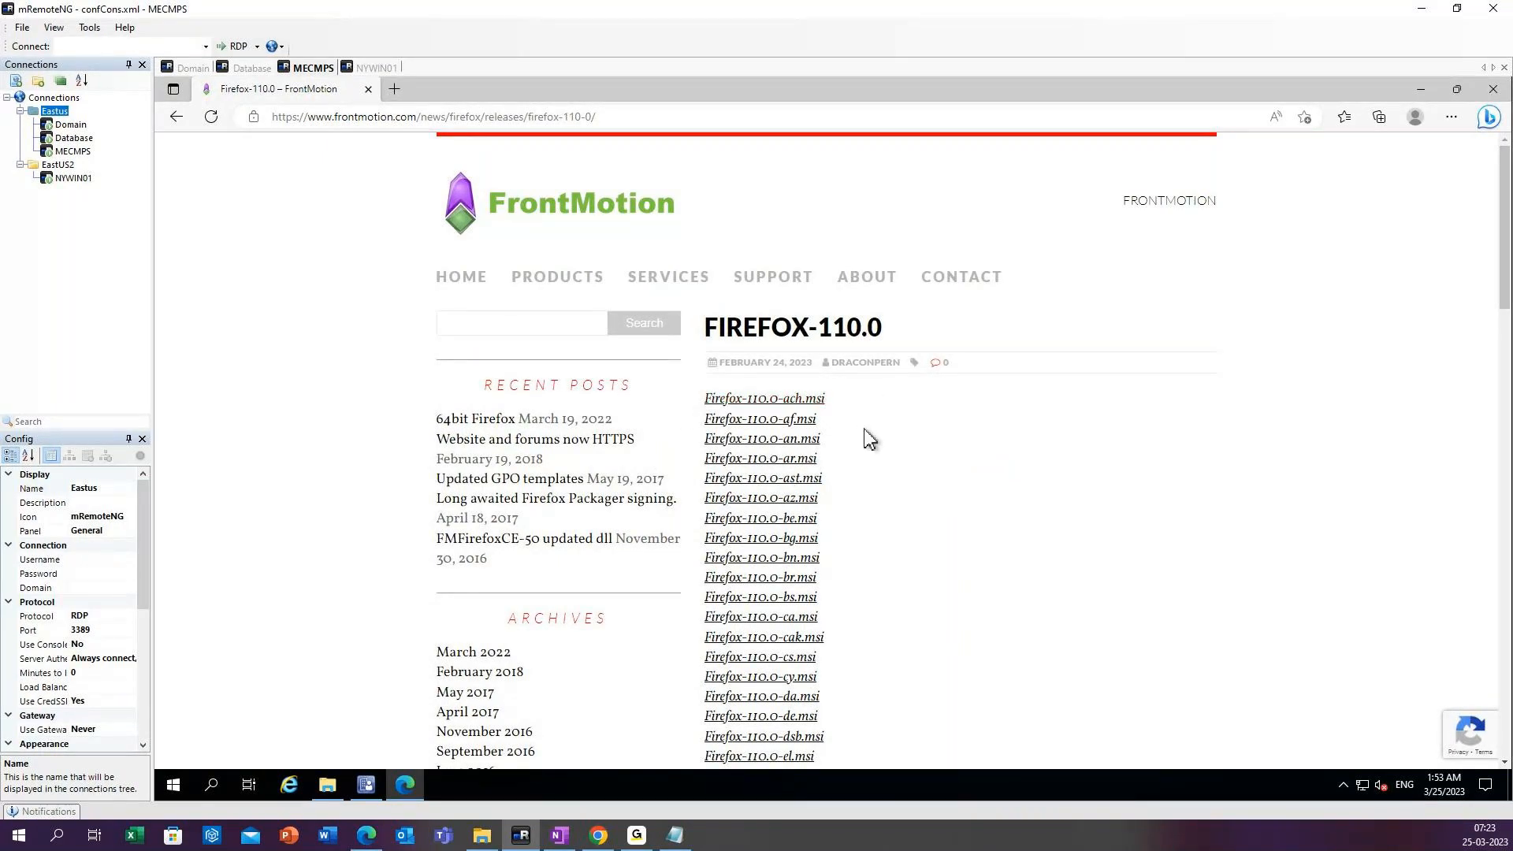
Find the US English installer in the Firefox-110.0 file list and download Firefox-110.0-en-US.msi.
scroll(867, 435, down, 6)
scroll(870, 433, down, 6)
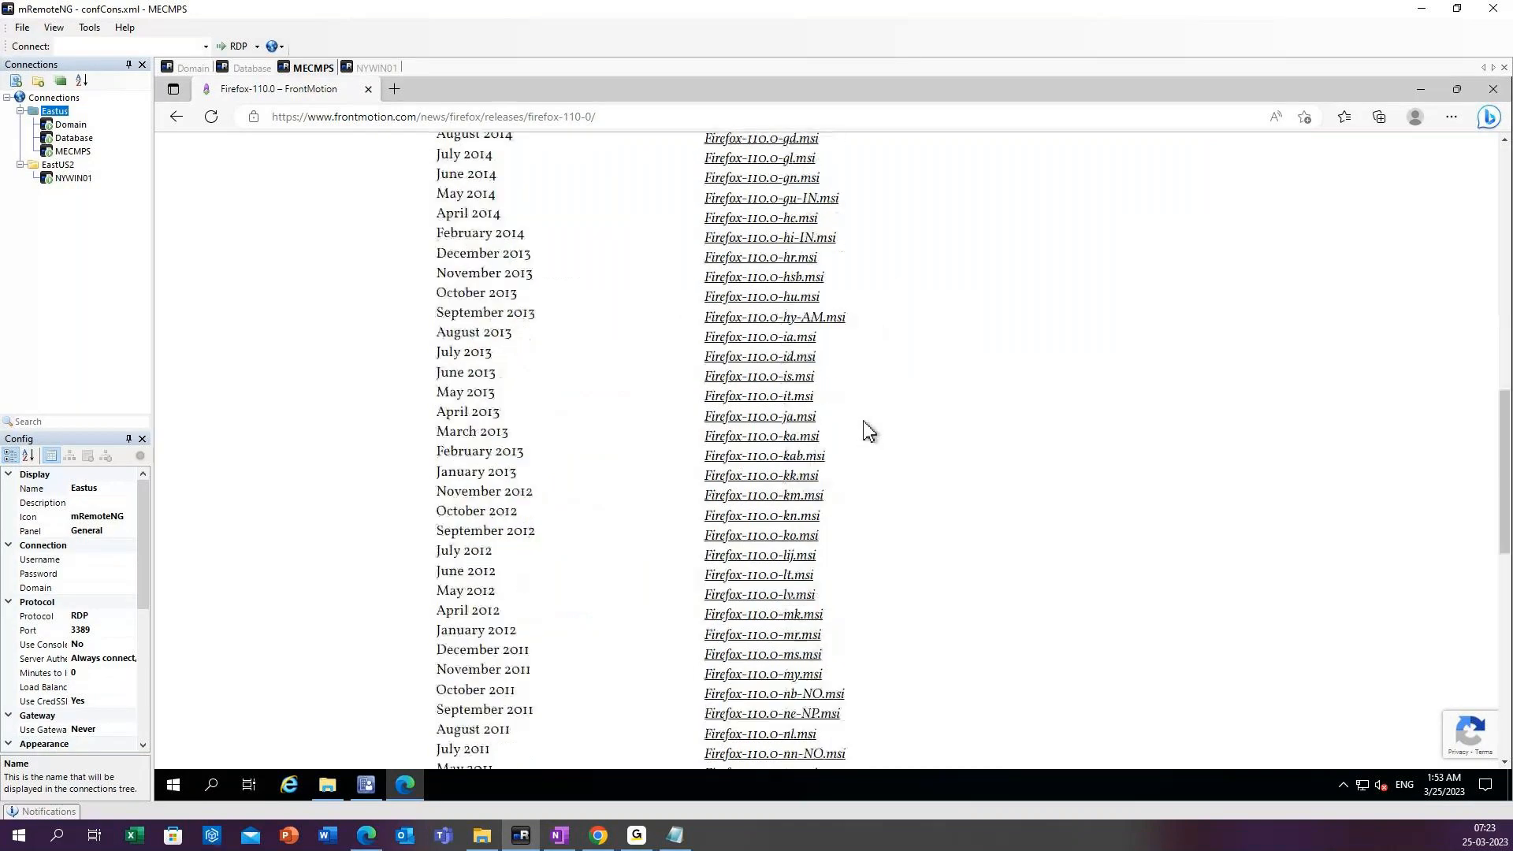
scroll(869, 431, down, 10)
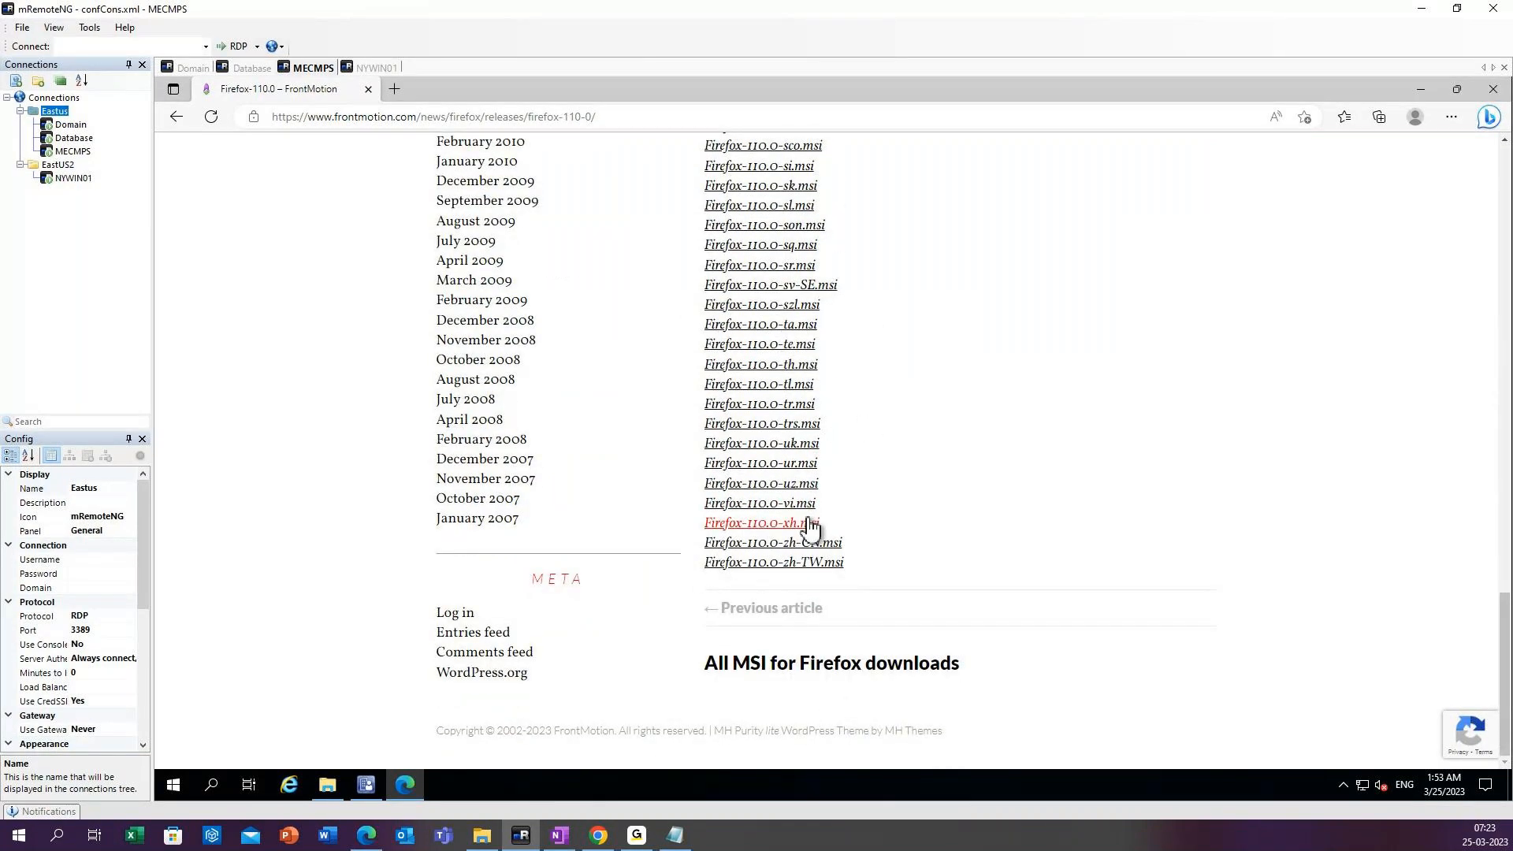
scroll(804, 516, up, 5)
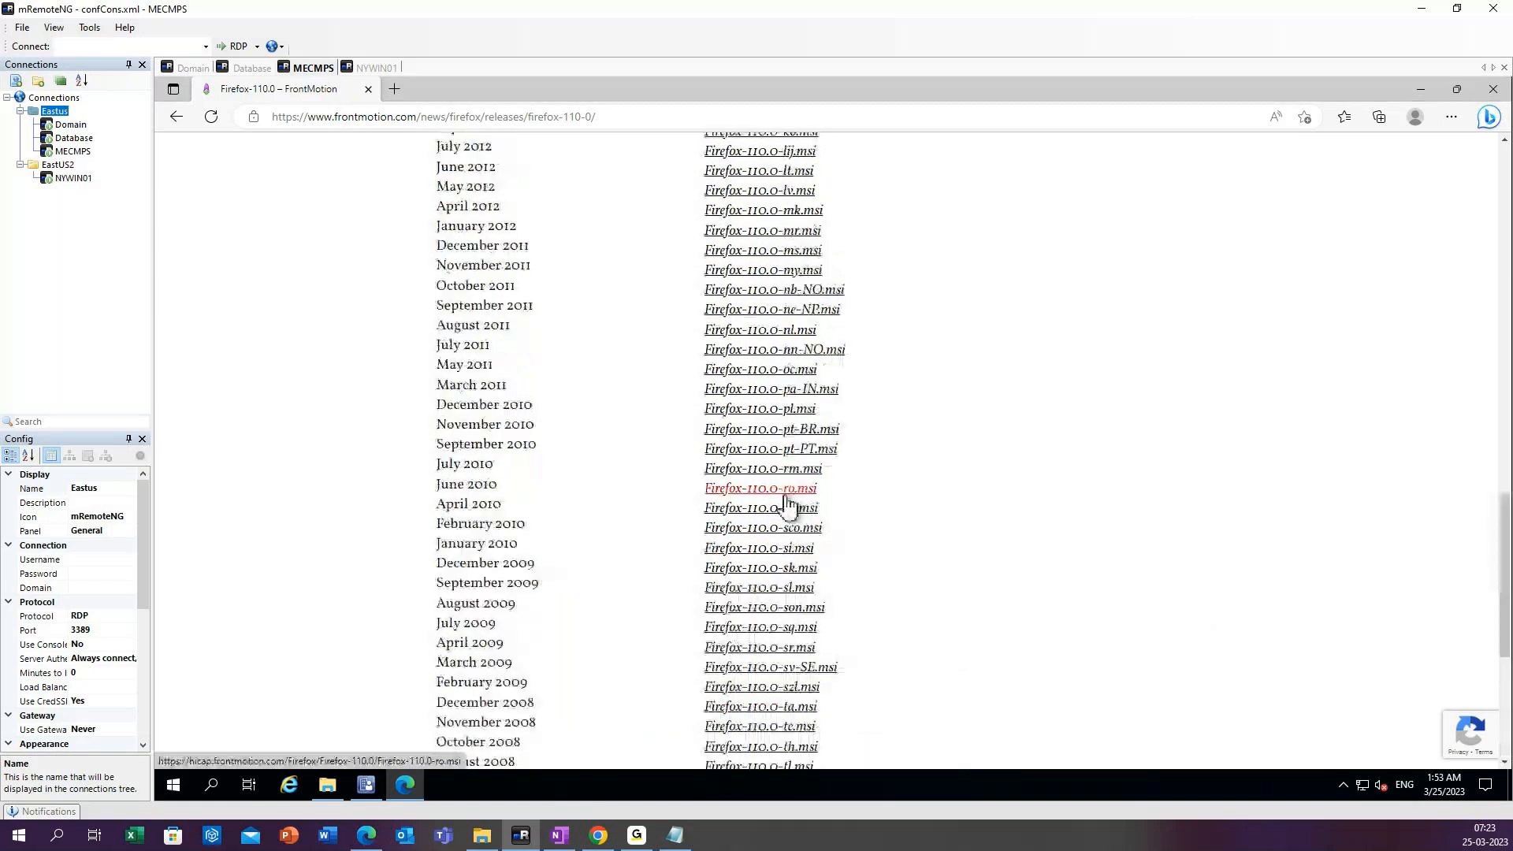
scroll(788, 505, up, 2)
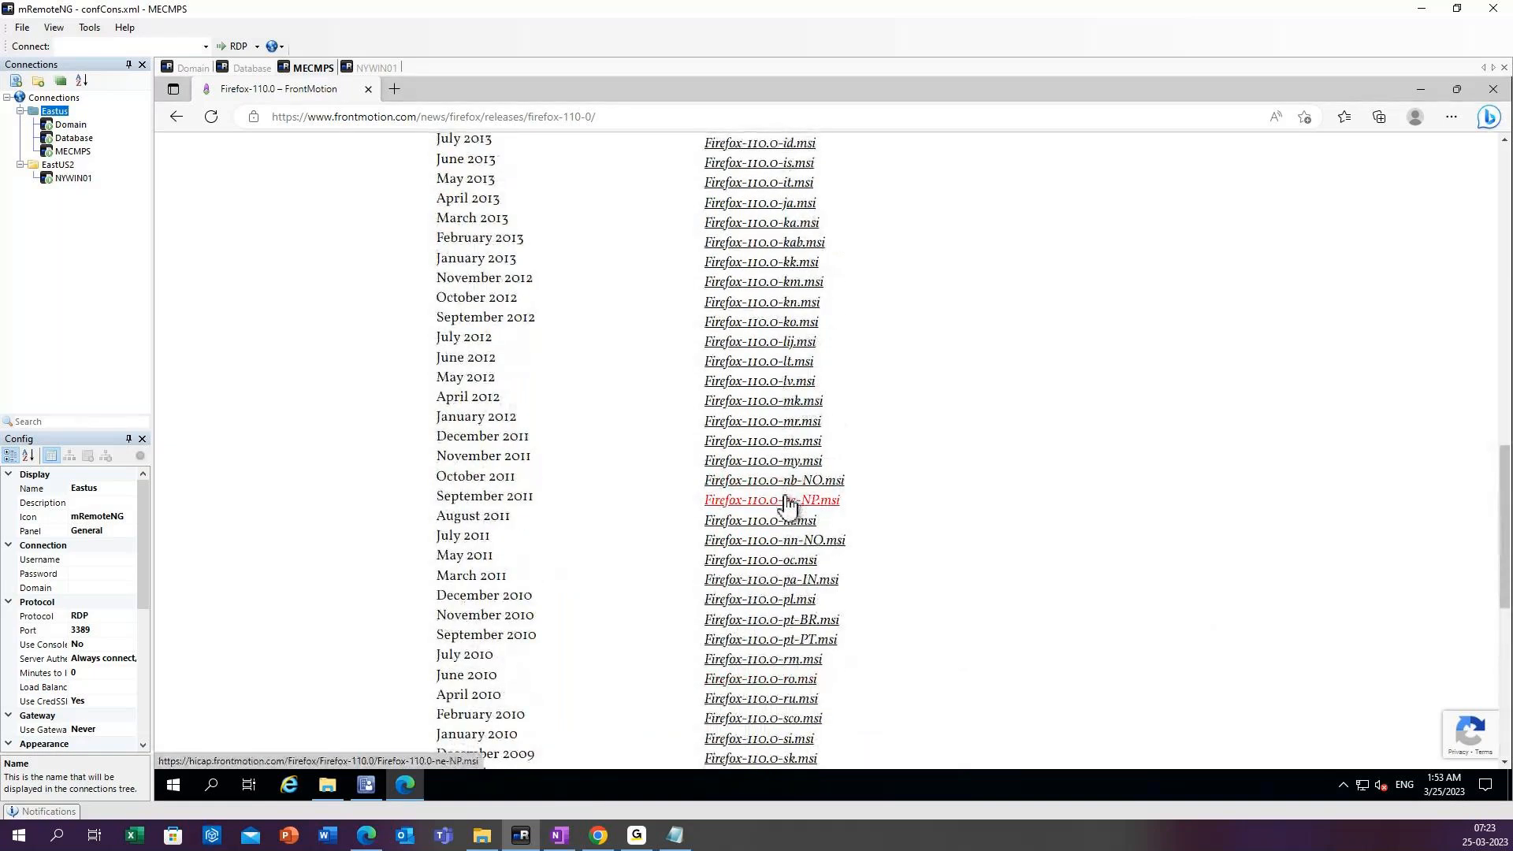
scroll(788, 504, up, 1)
scroll(788, 504, up, 6)
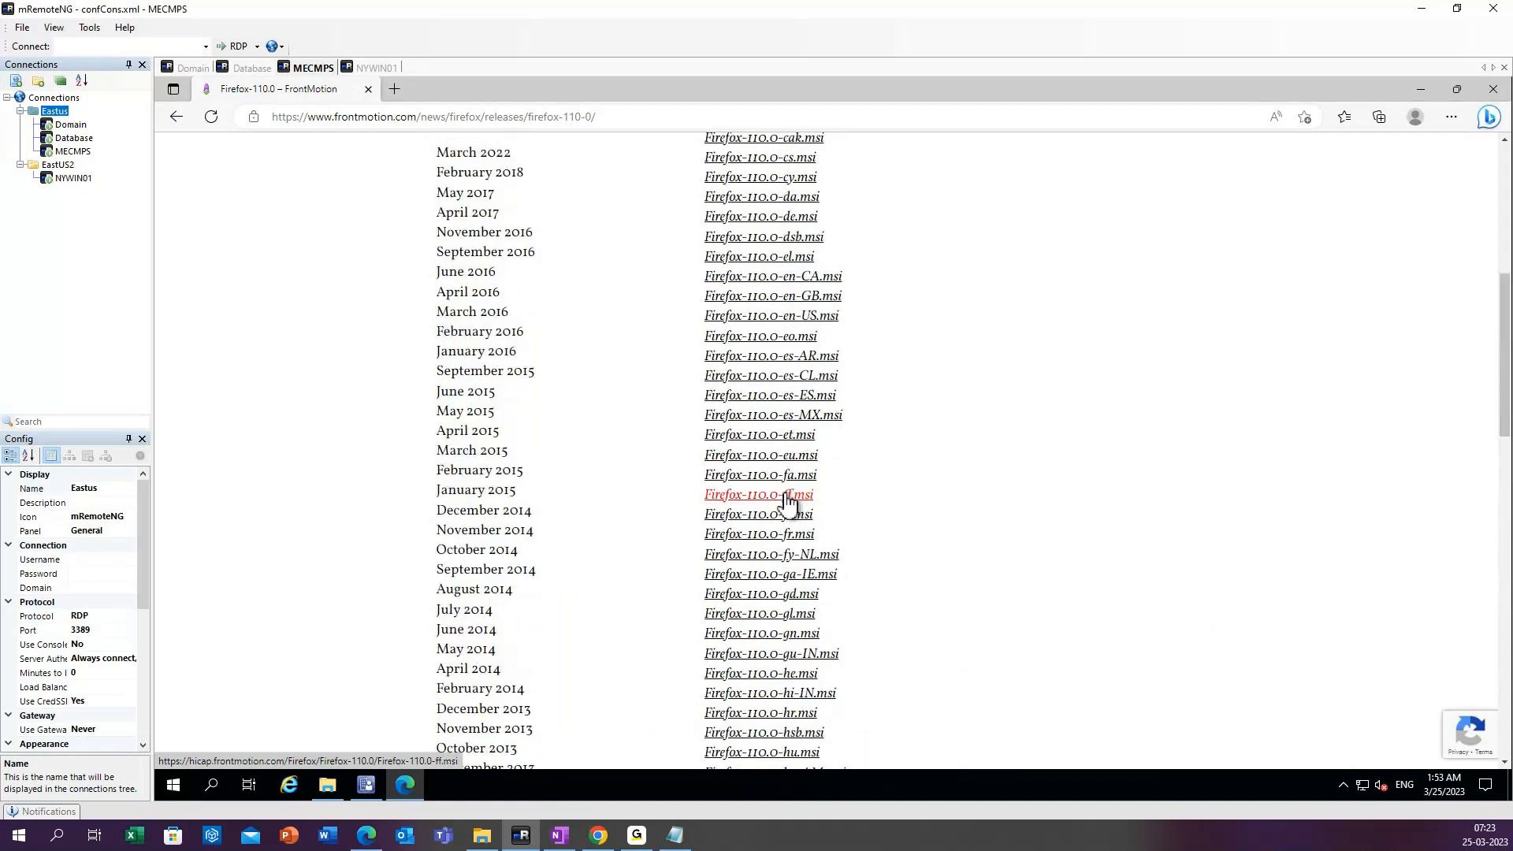
scroll(788, 500, up, 3)
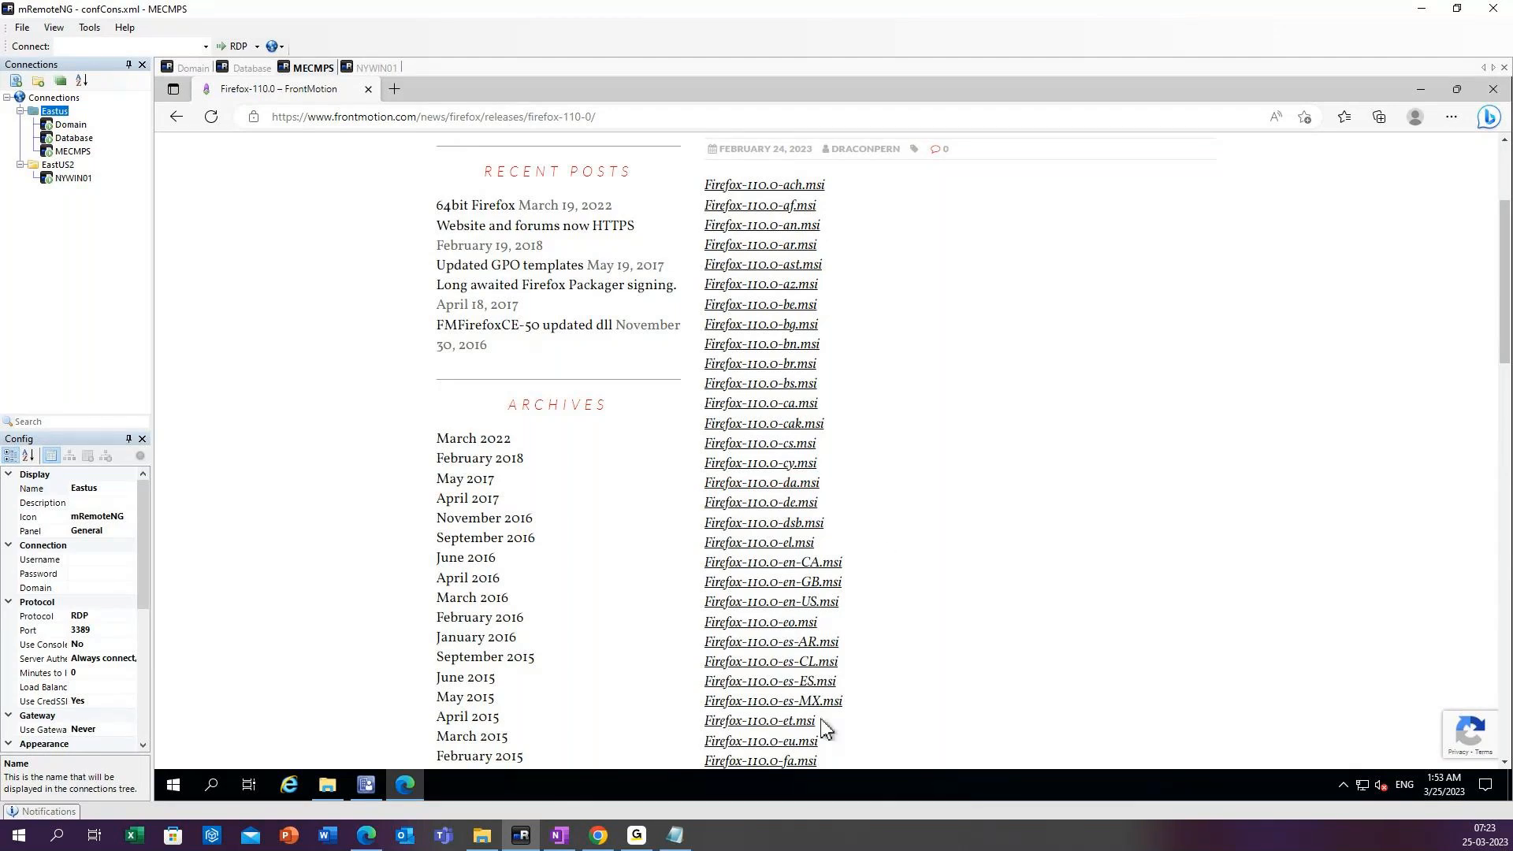
click(829, 679)
mouse_move(1505, 307)
mouse_down()
mouse_move(1506, 348)
mouse_move(1506, 325)
mouse_up()
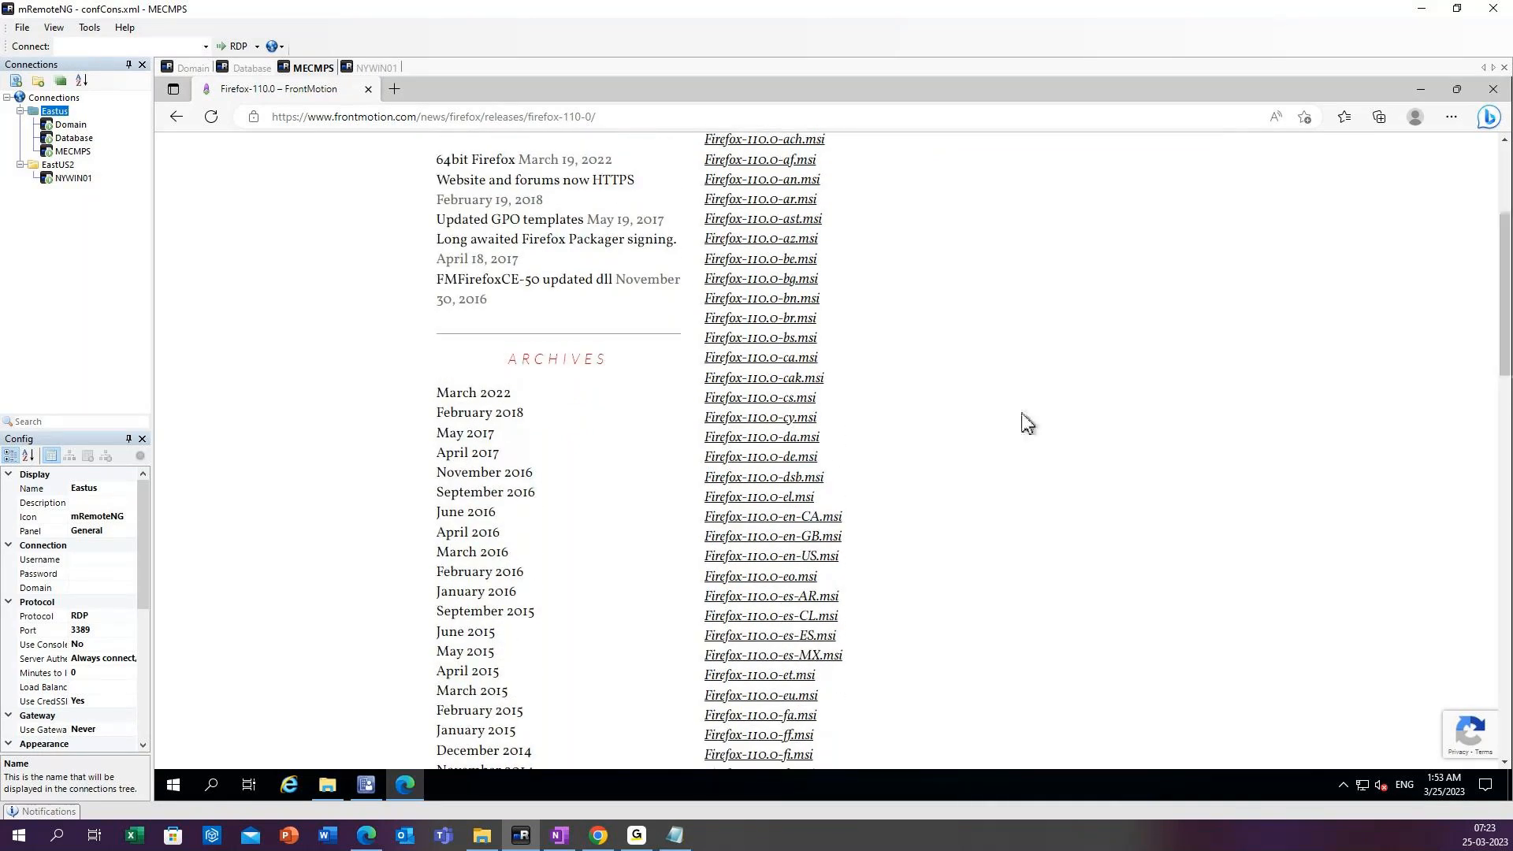
scroll(1027, 423, up, 1)
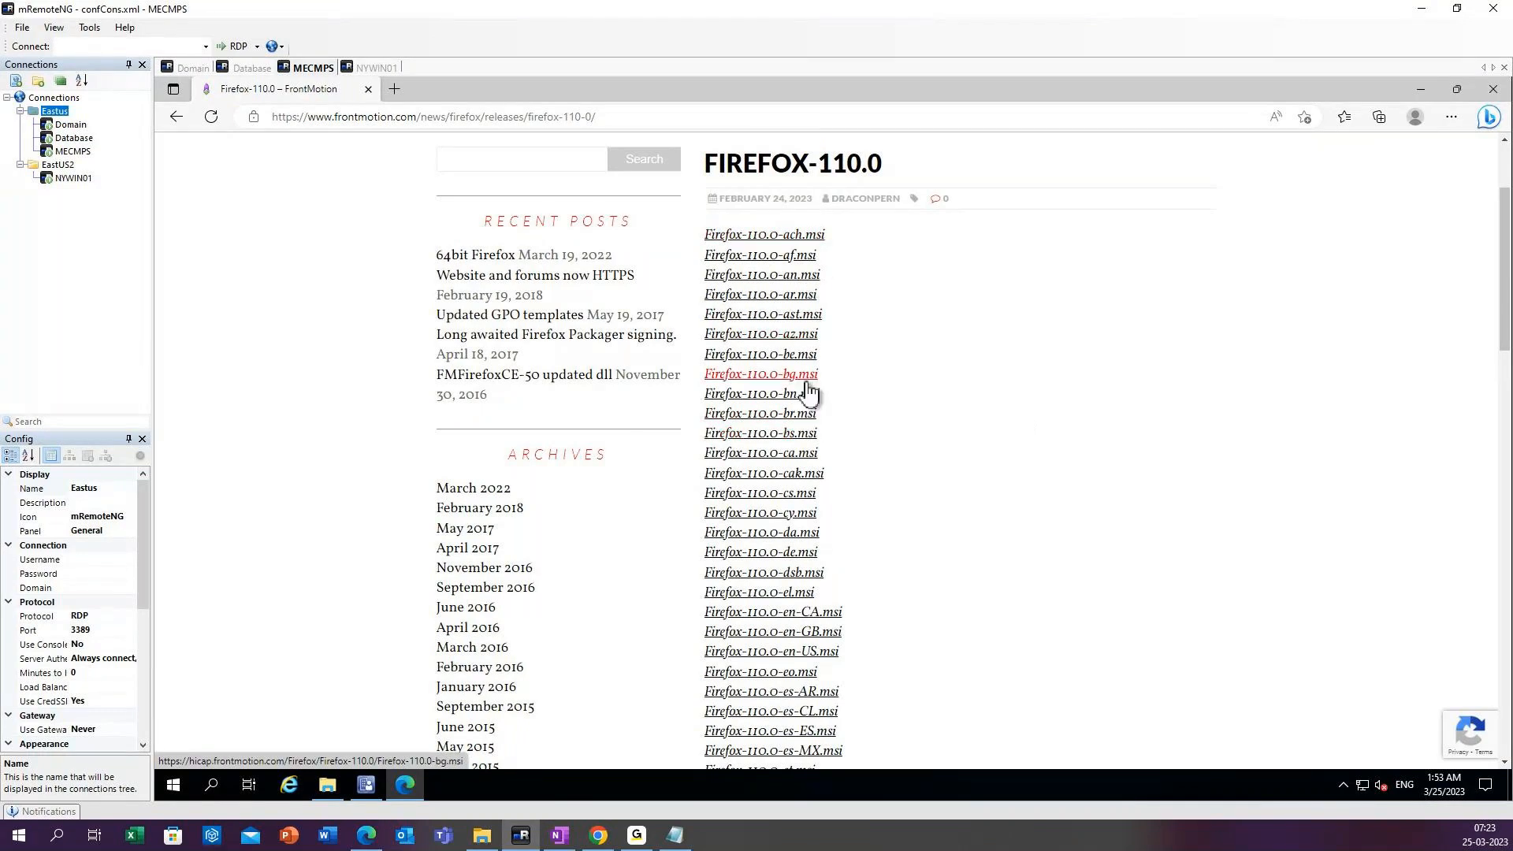
click(778, 654)
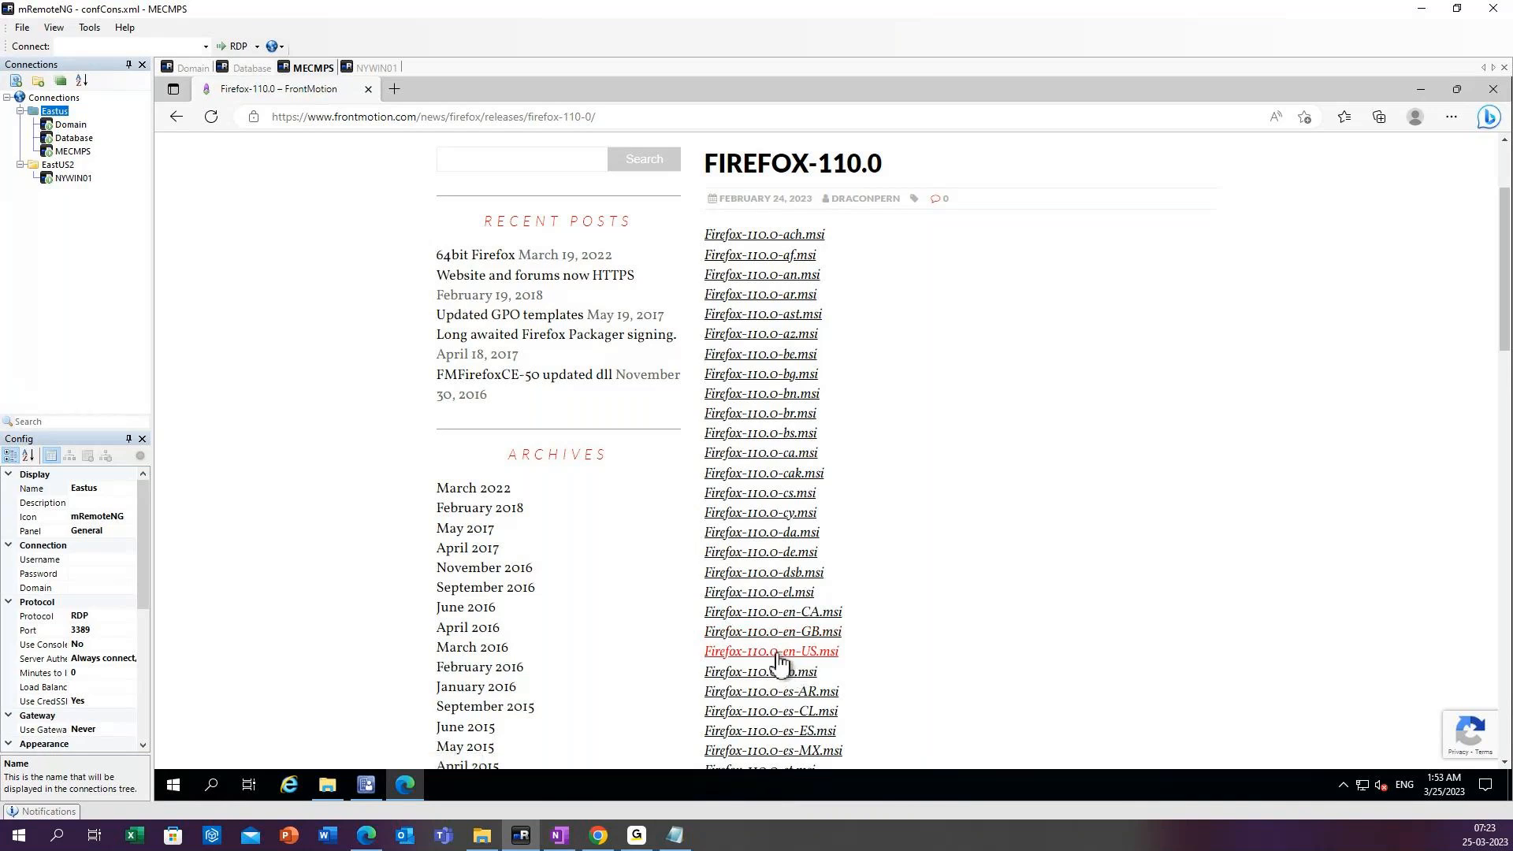
scroll(977, 382, up, 2)
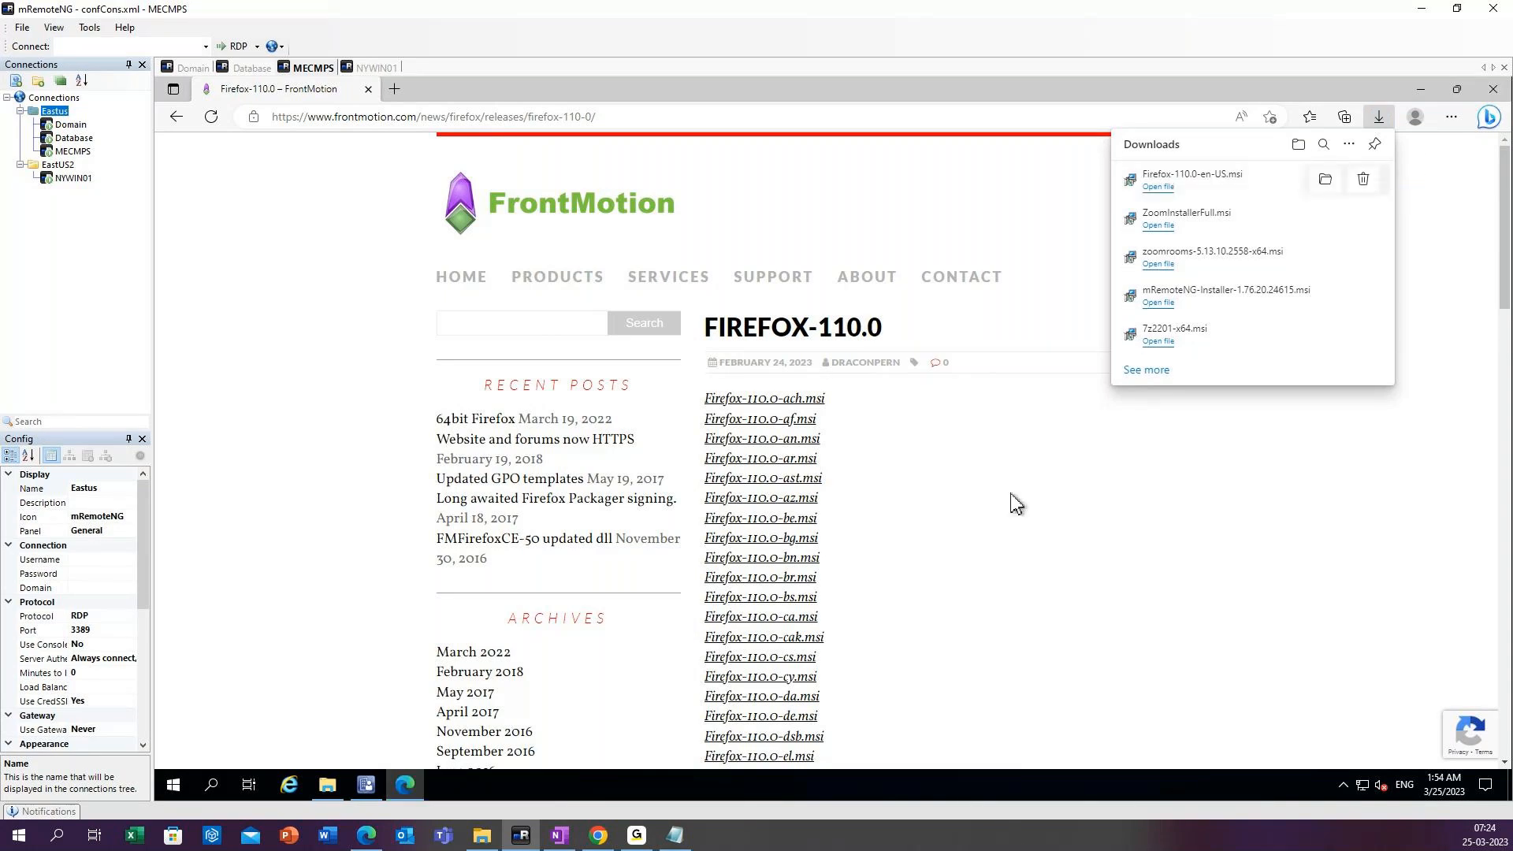
Return to the Google results and clear the frontmotion firefox download query for a new search.
click(176, 117)
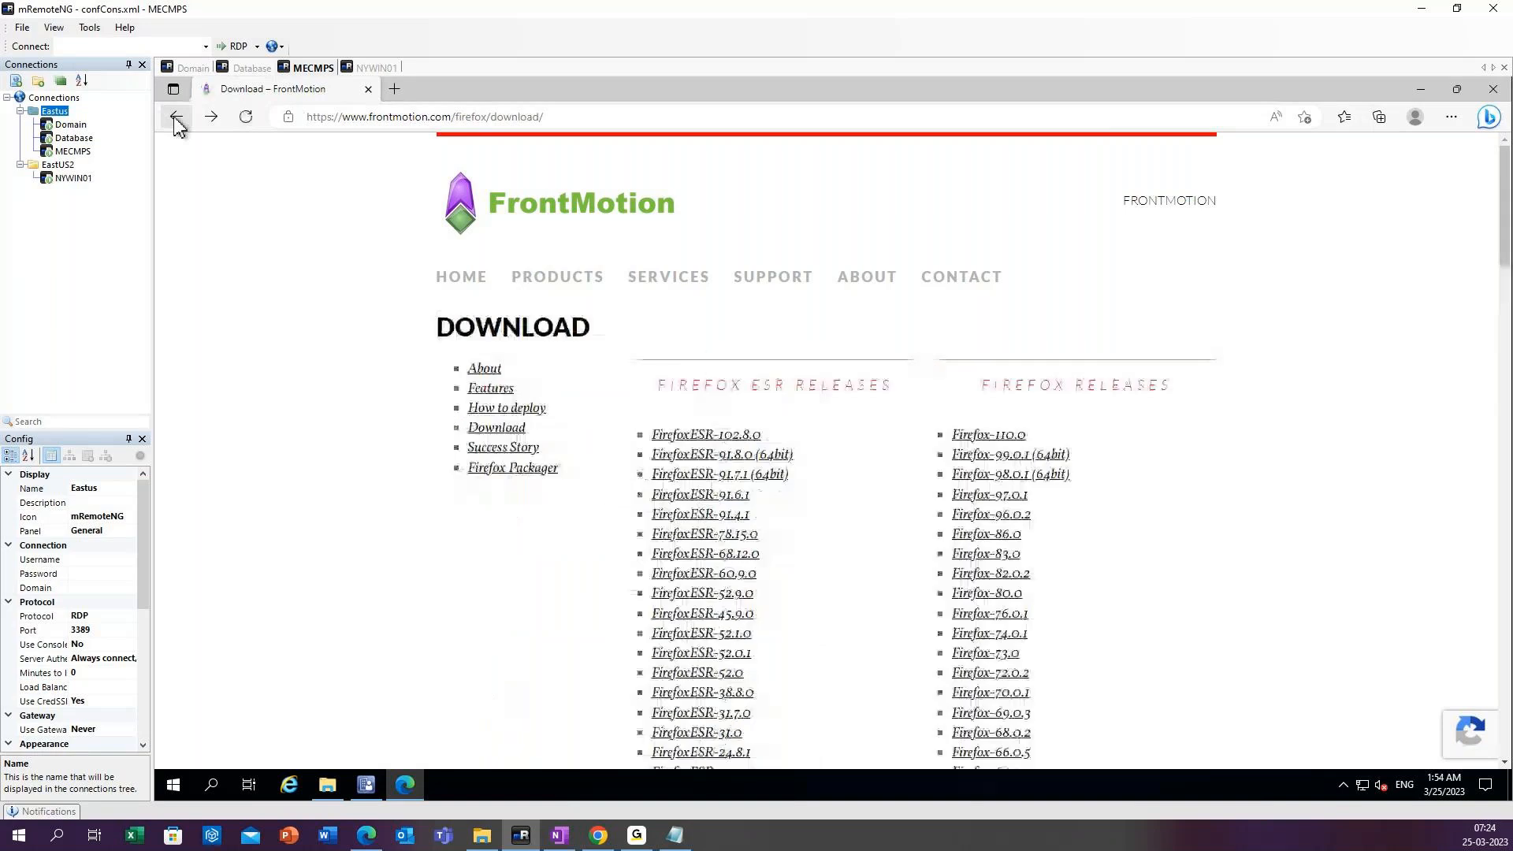
click(176, 116)
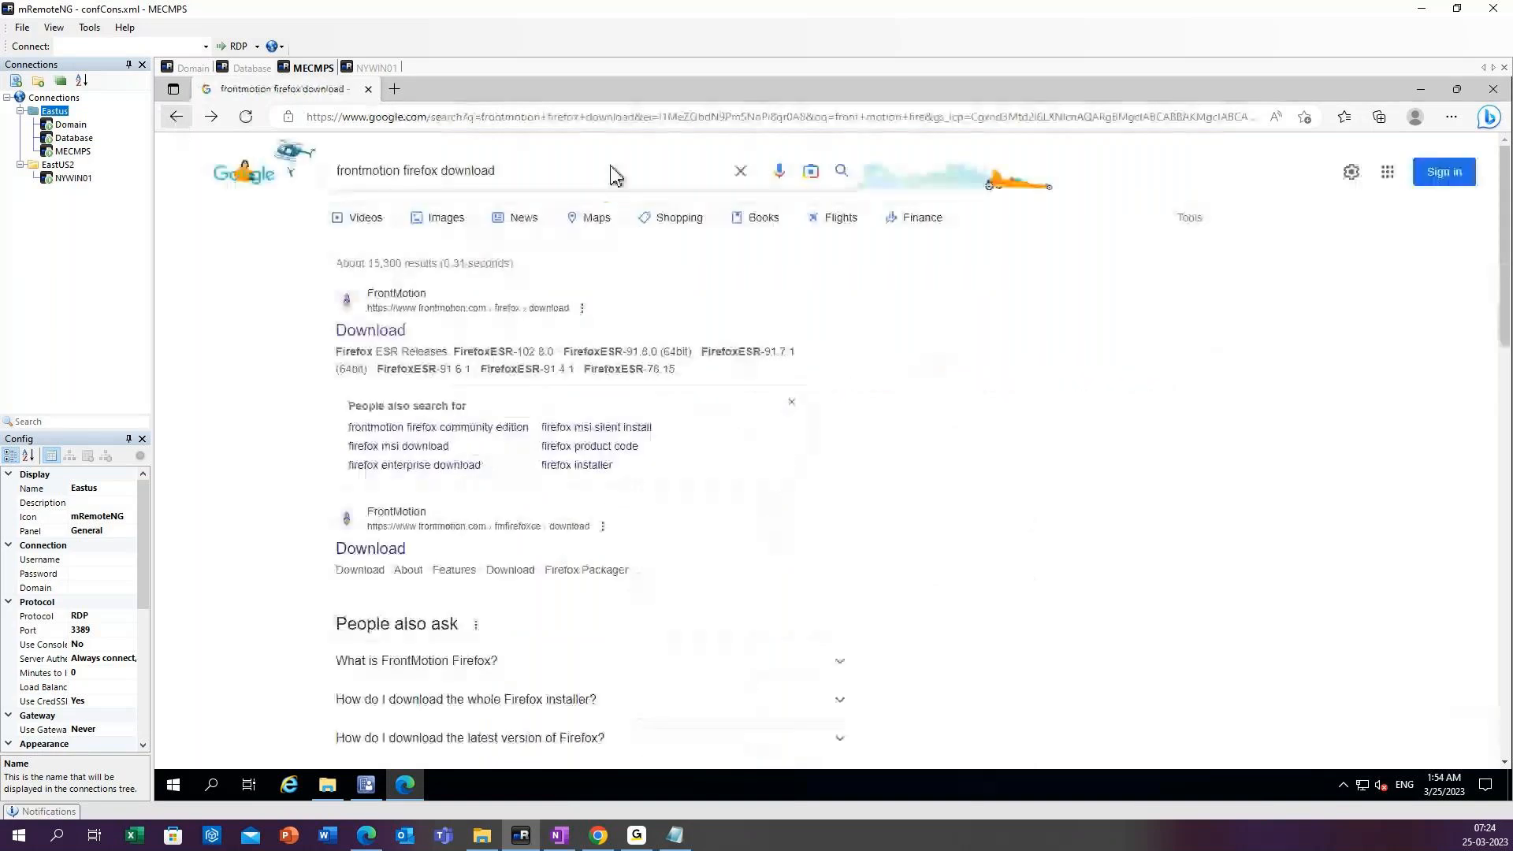
click(738, 172)
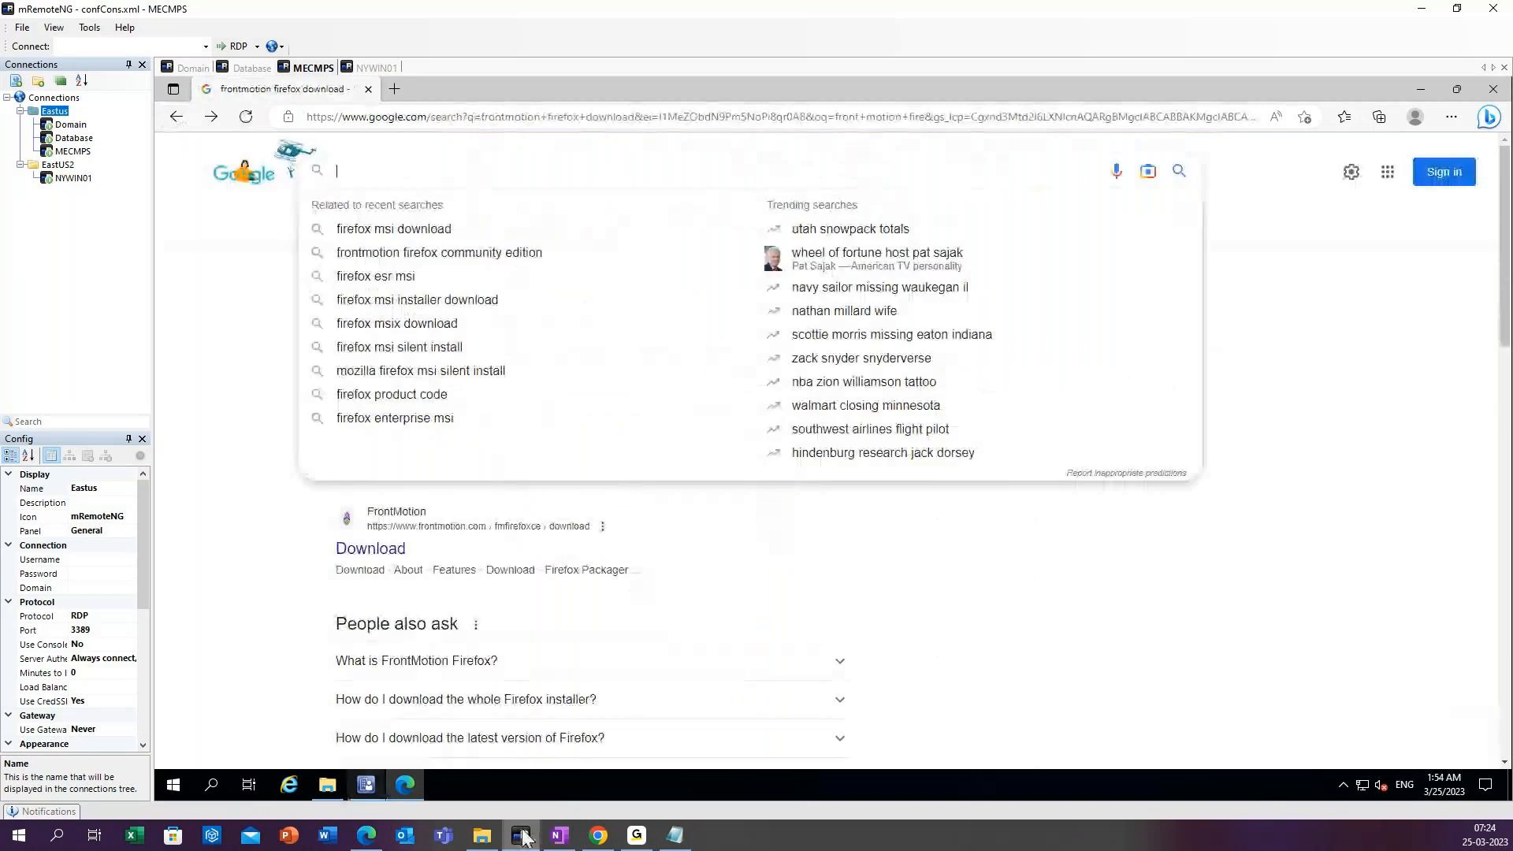
click(636, 840)
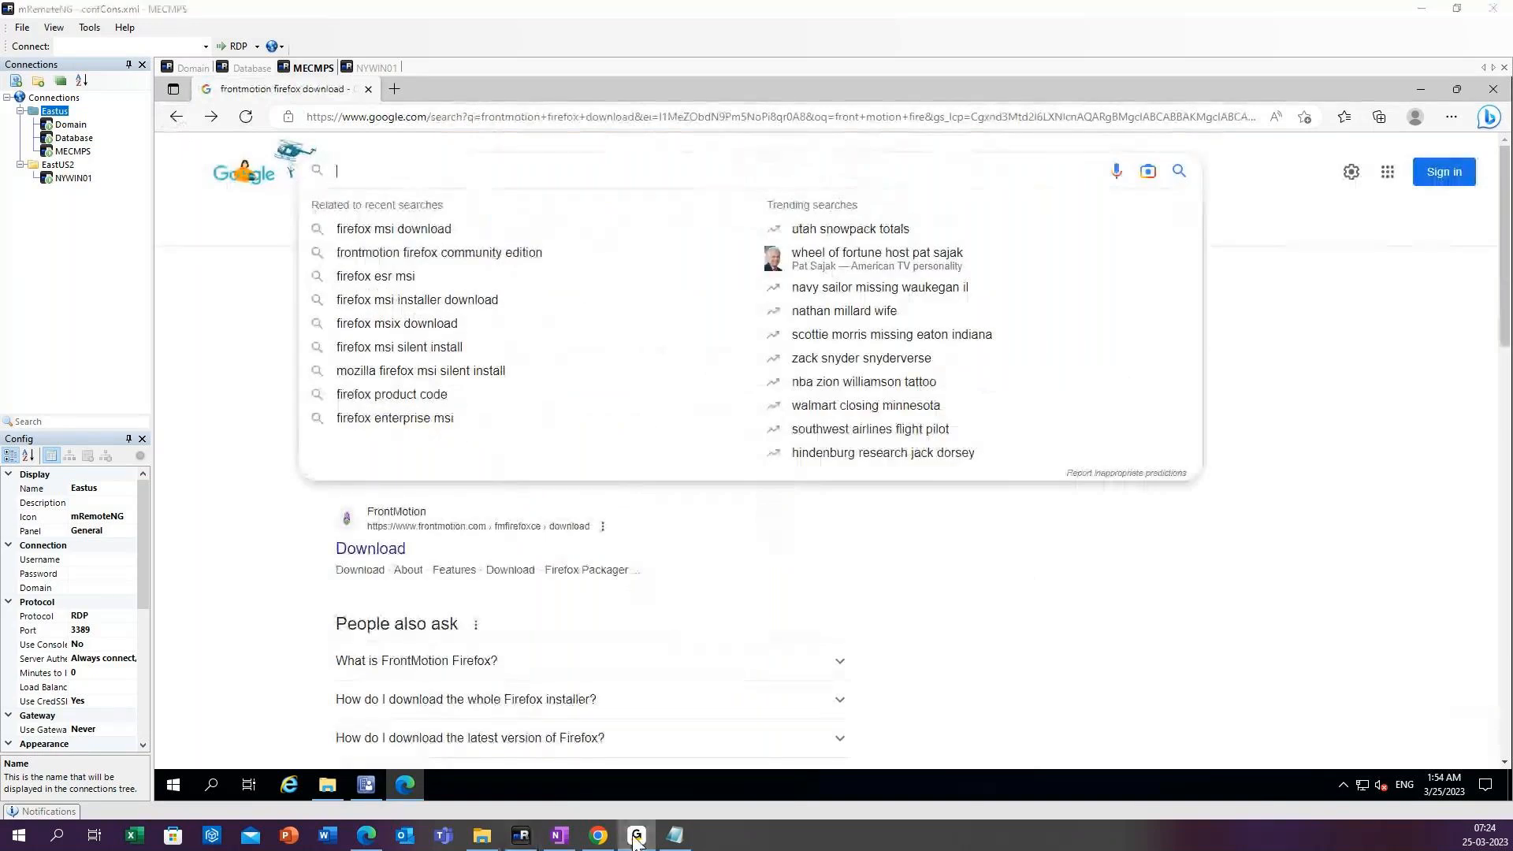
click(635, 838)
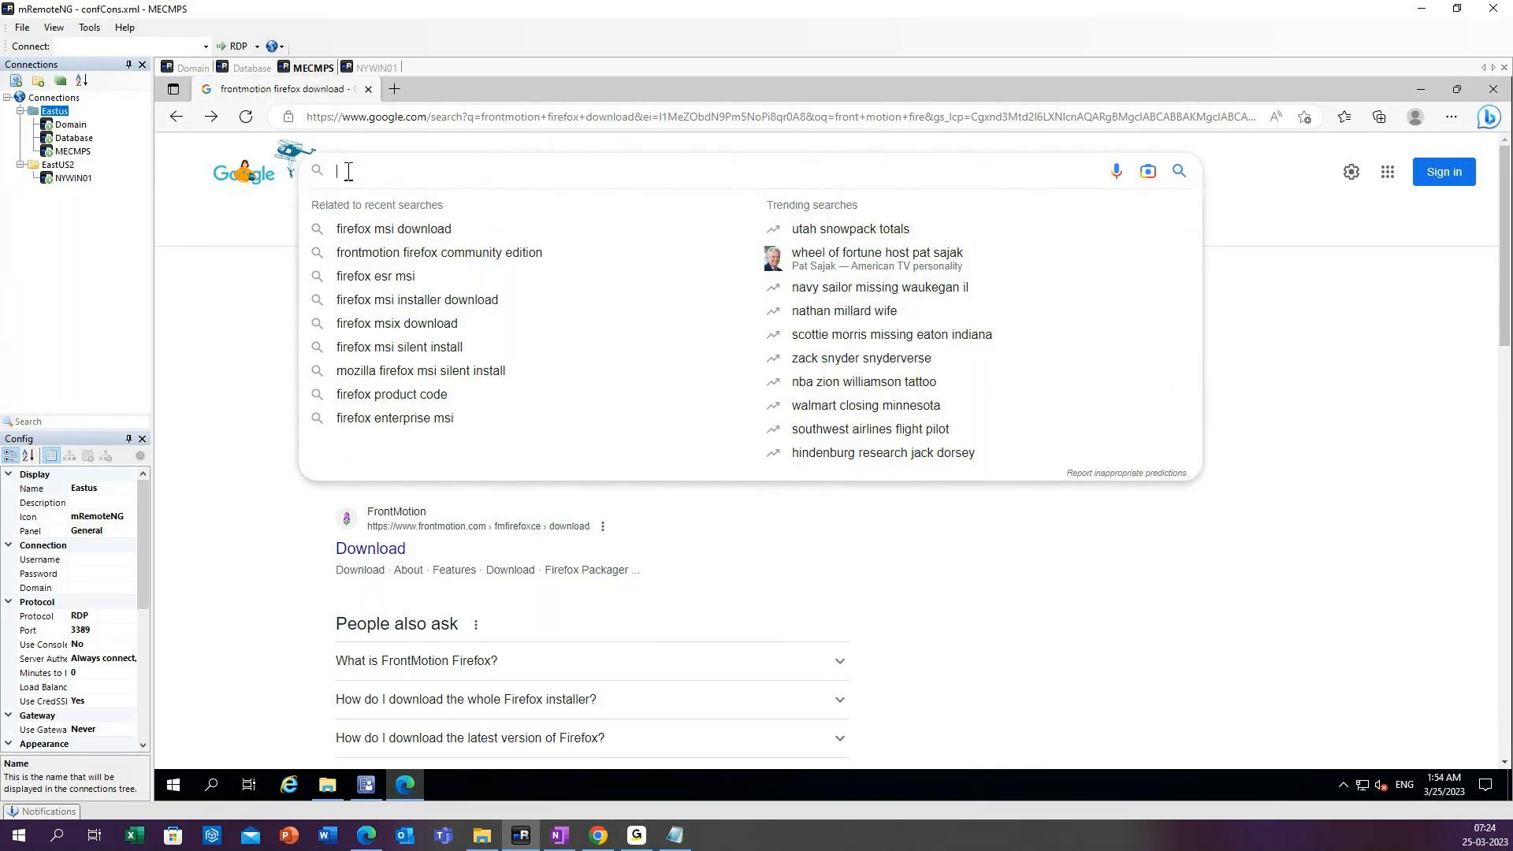
Search Google for 7zip icon and show the image results.
text(7zip ico)
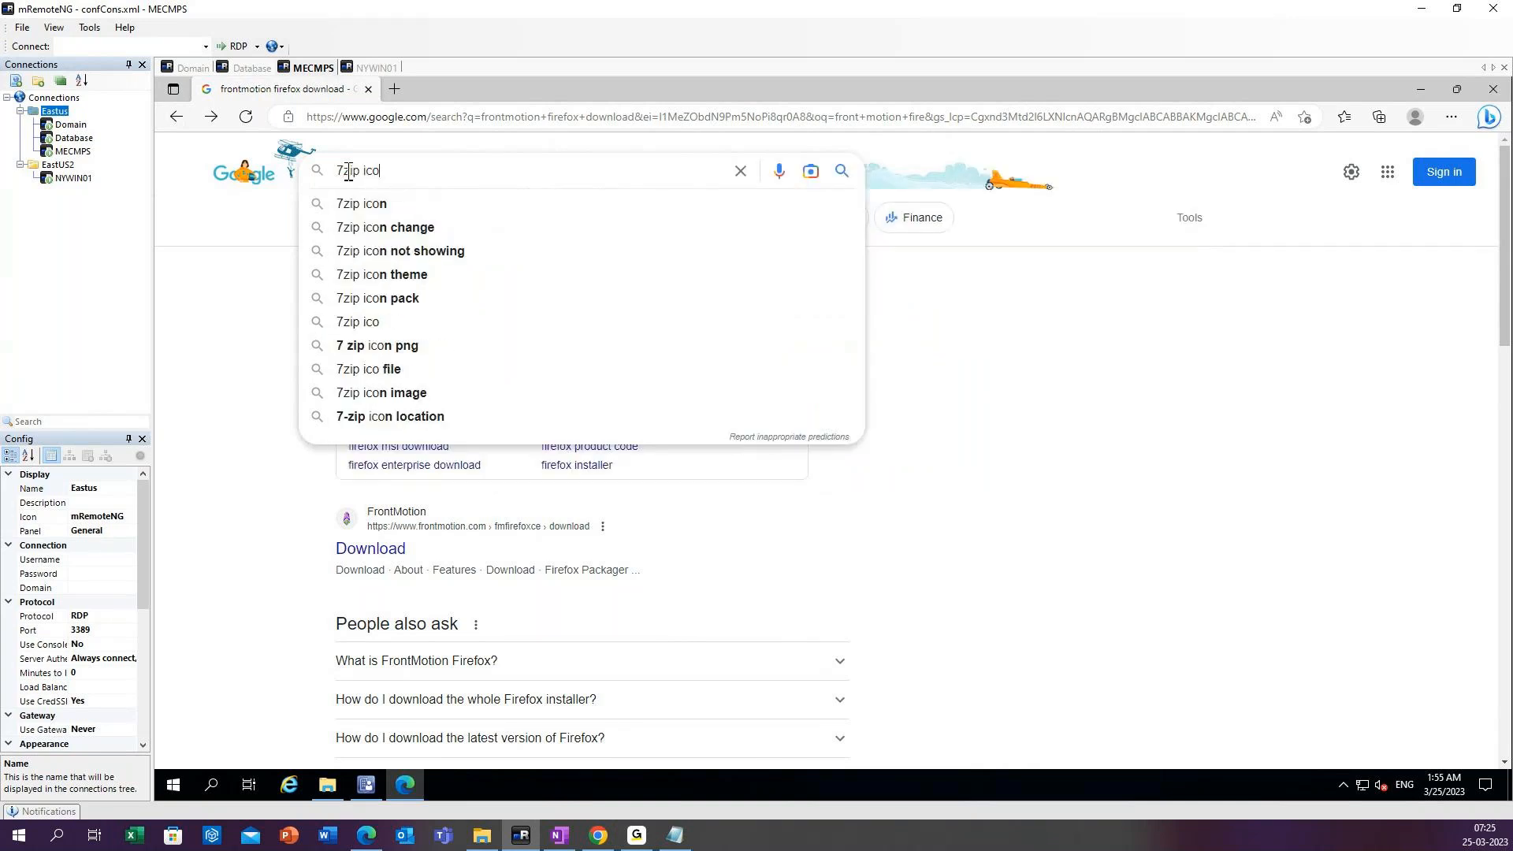
text(n)
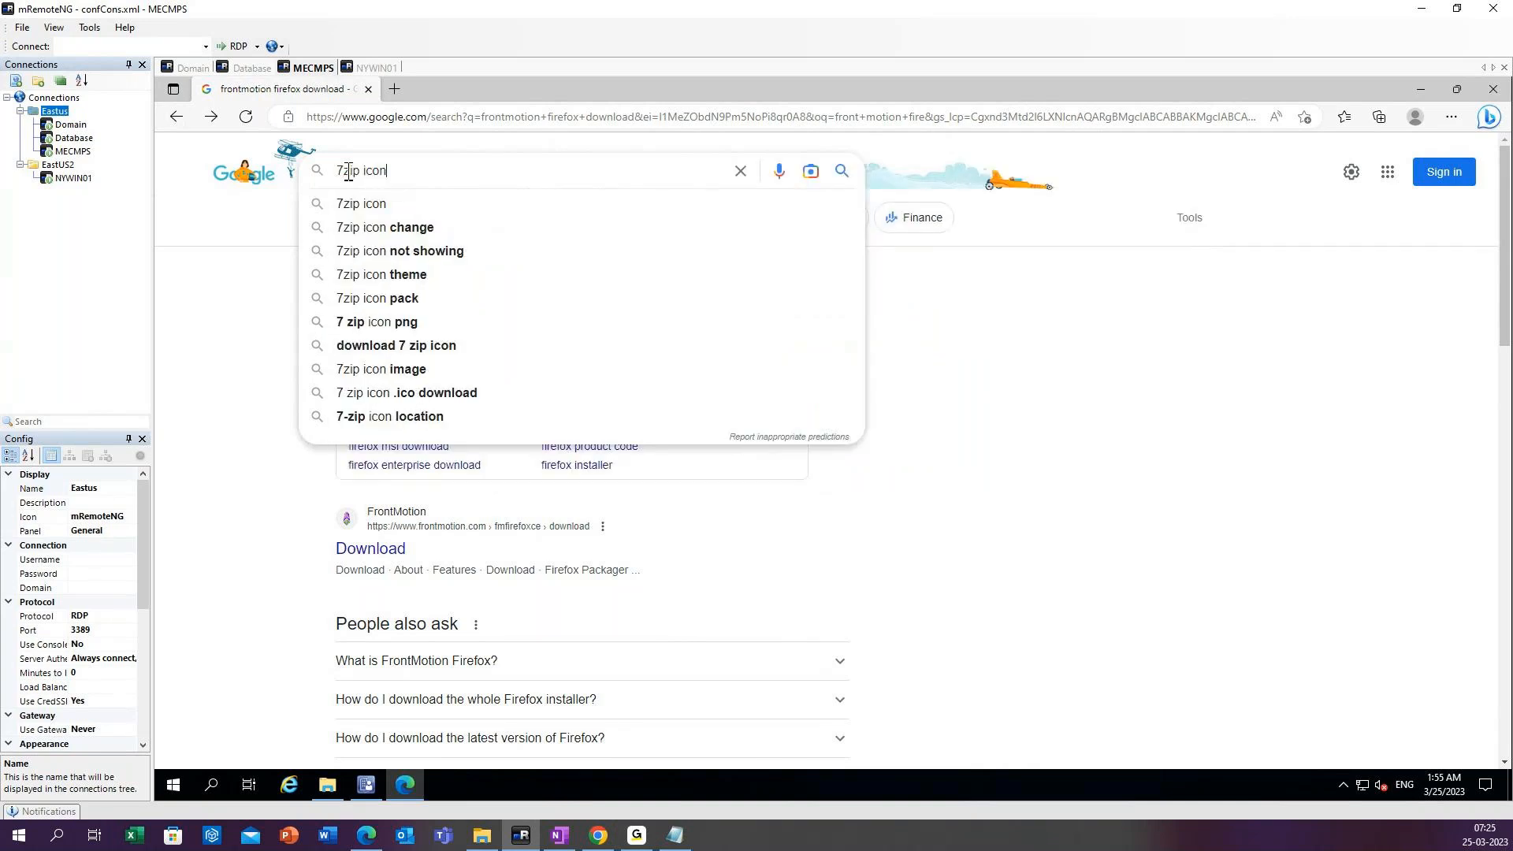
click(392, 205)
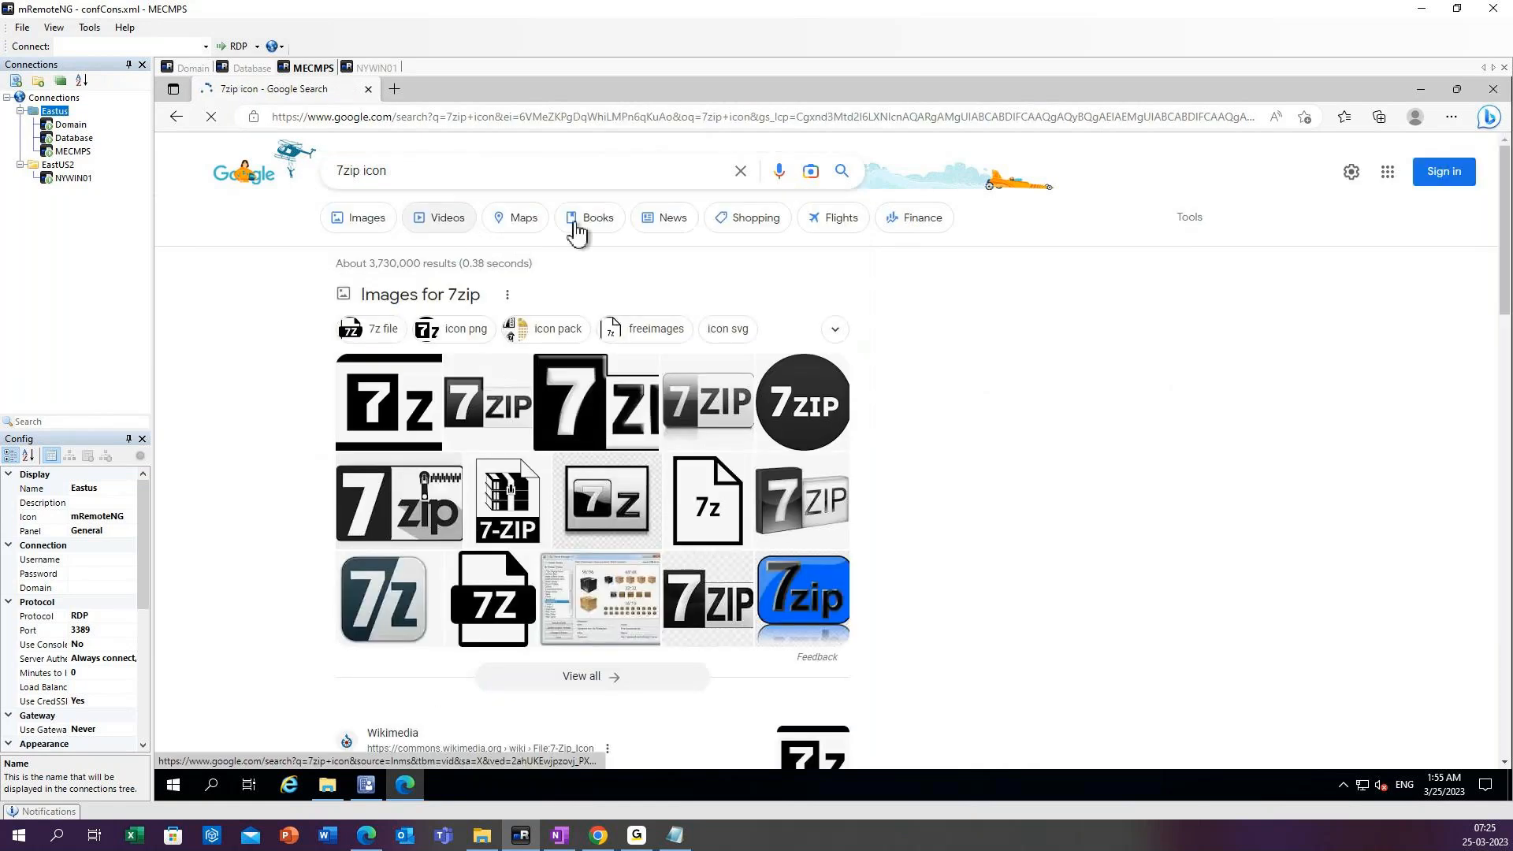
click(364, 224)
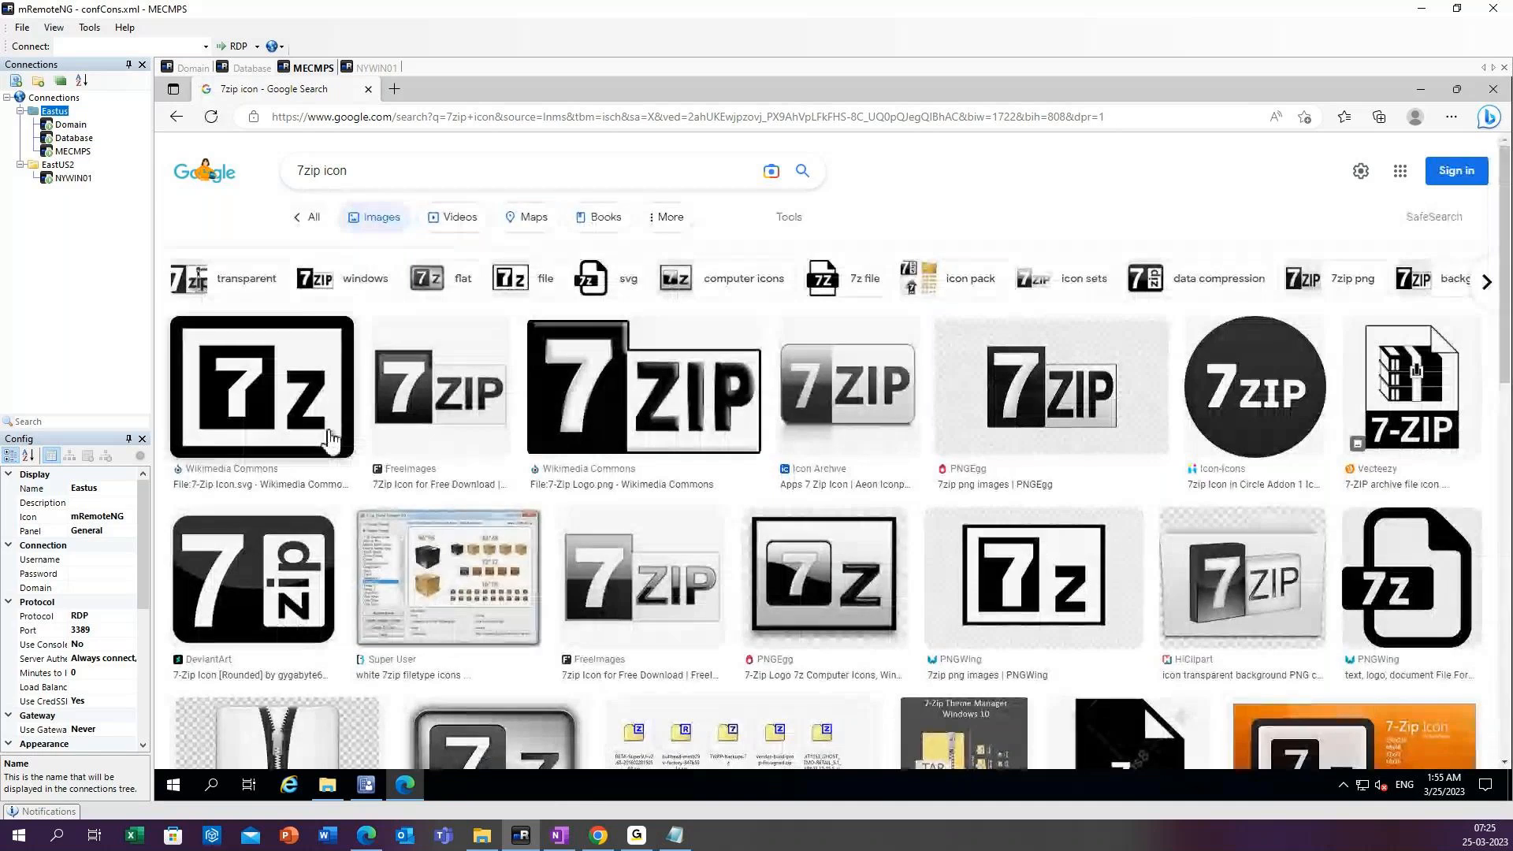
Save the 7z icon image from the first Wikimedia Commons result to the Desktop as 7zip.png.
right_click(294, 394)
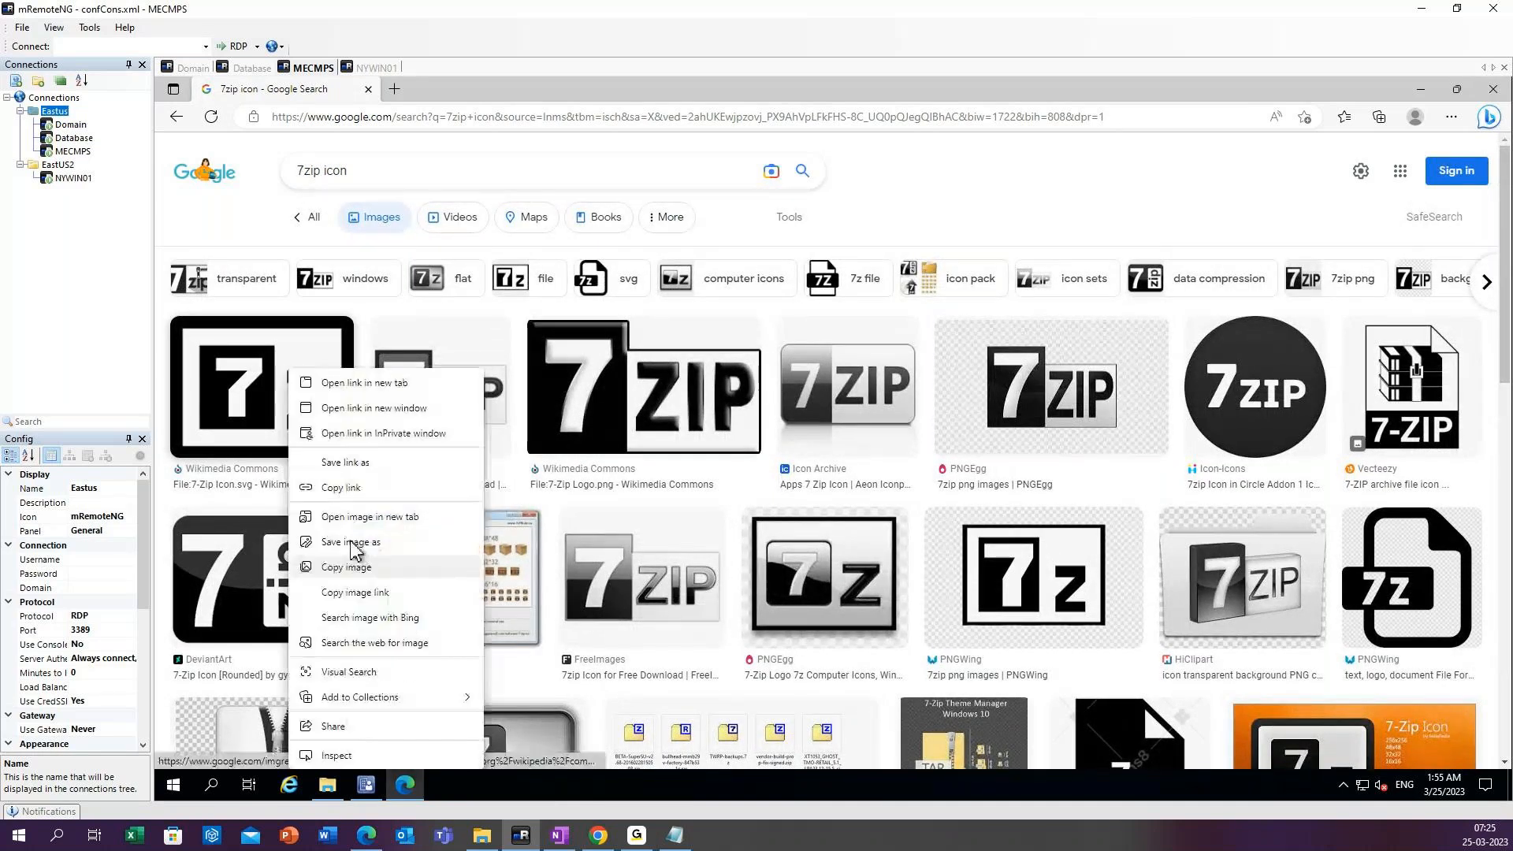
click(352, 543)
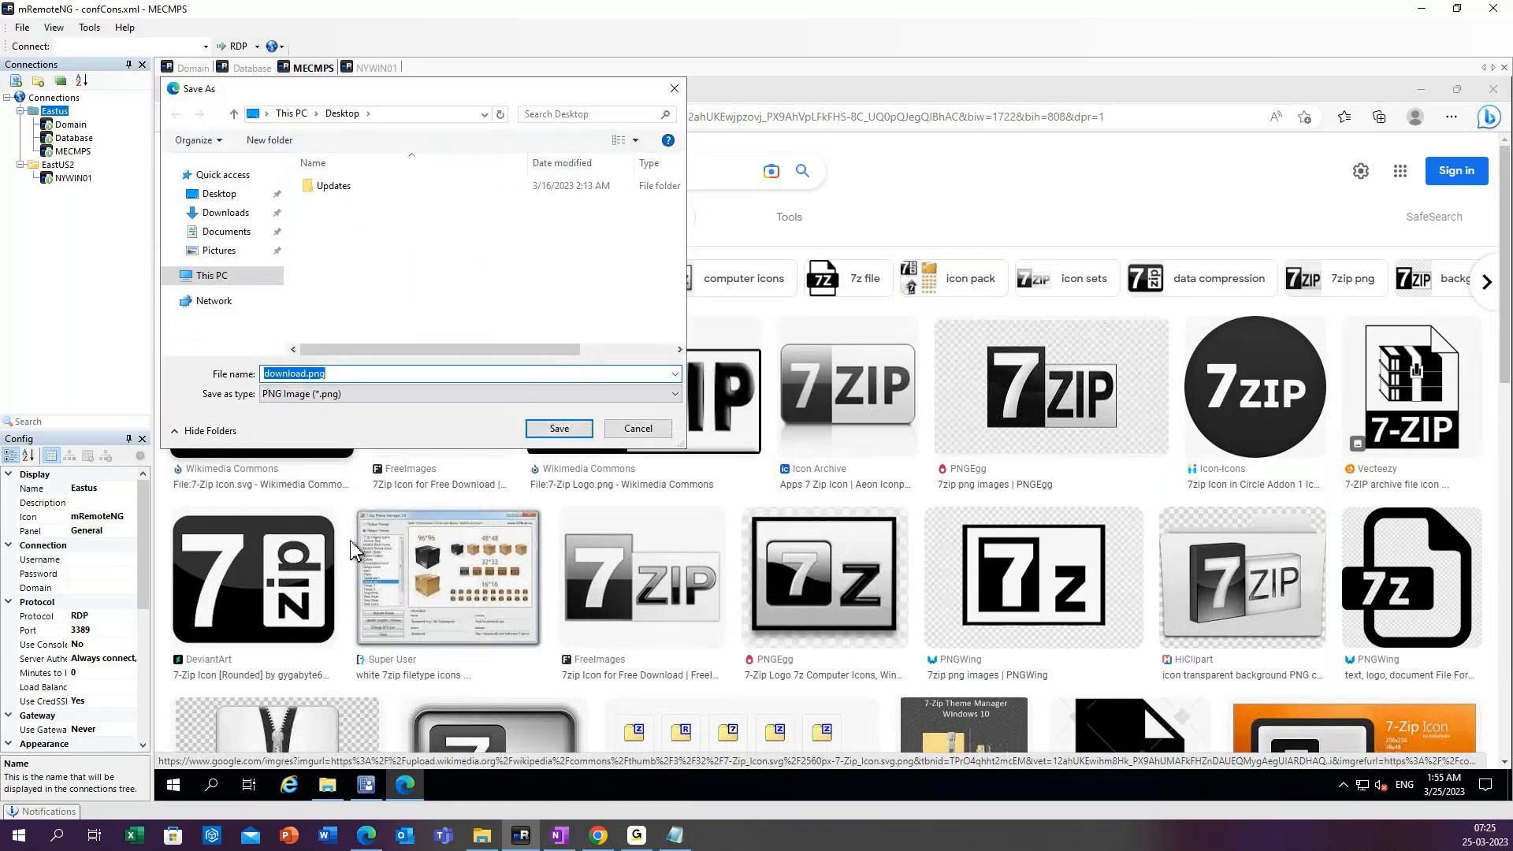
click(307, 374)
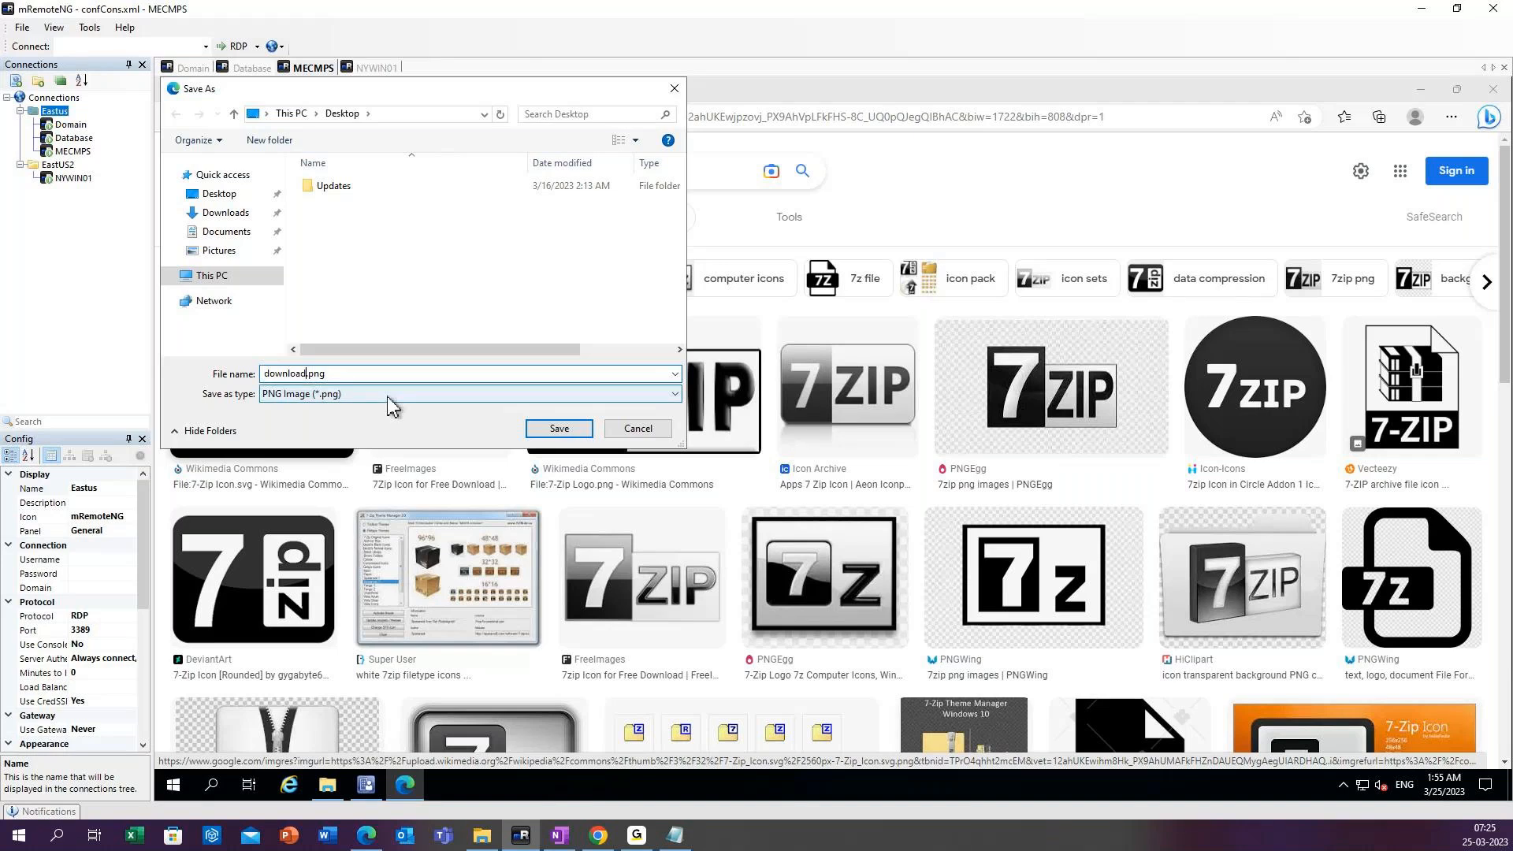
key(BackSpace)
key(BackSpace)
key(BackSpace)
key(BackSpace)
key(BackSpace)
key(BackSpace)
key(BackSpace)
key(BackSpace)
text(7zip)
click(557, 431)
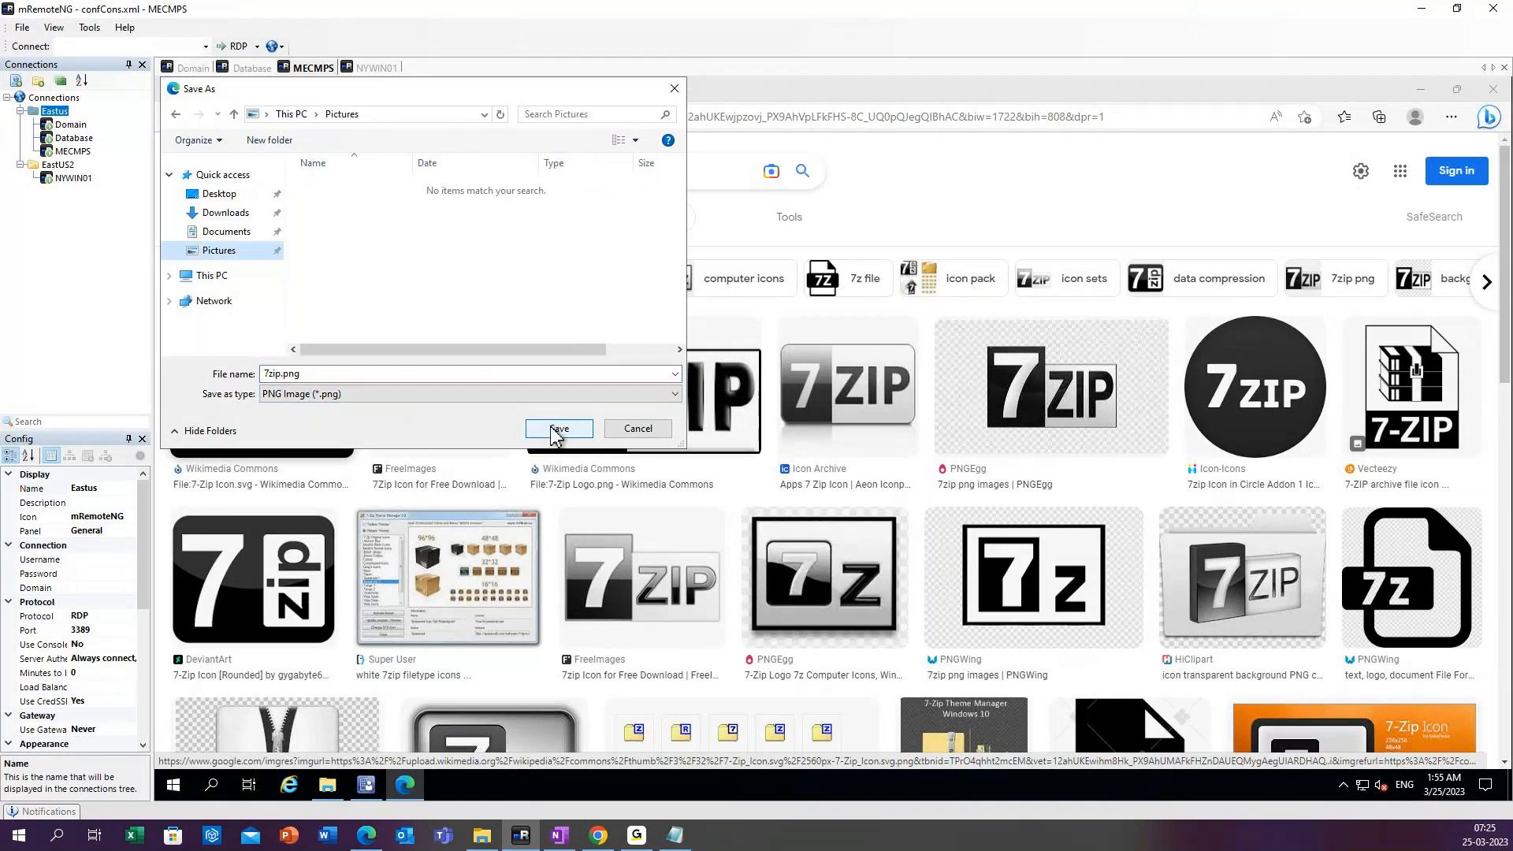
click(221, 195)
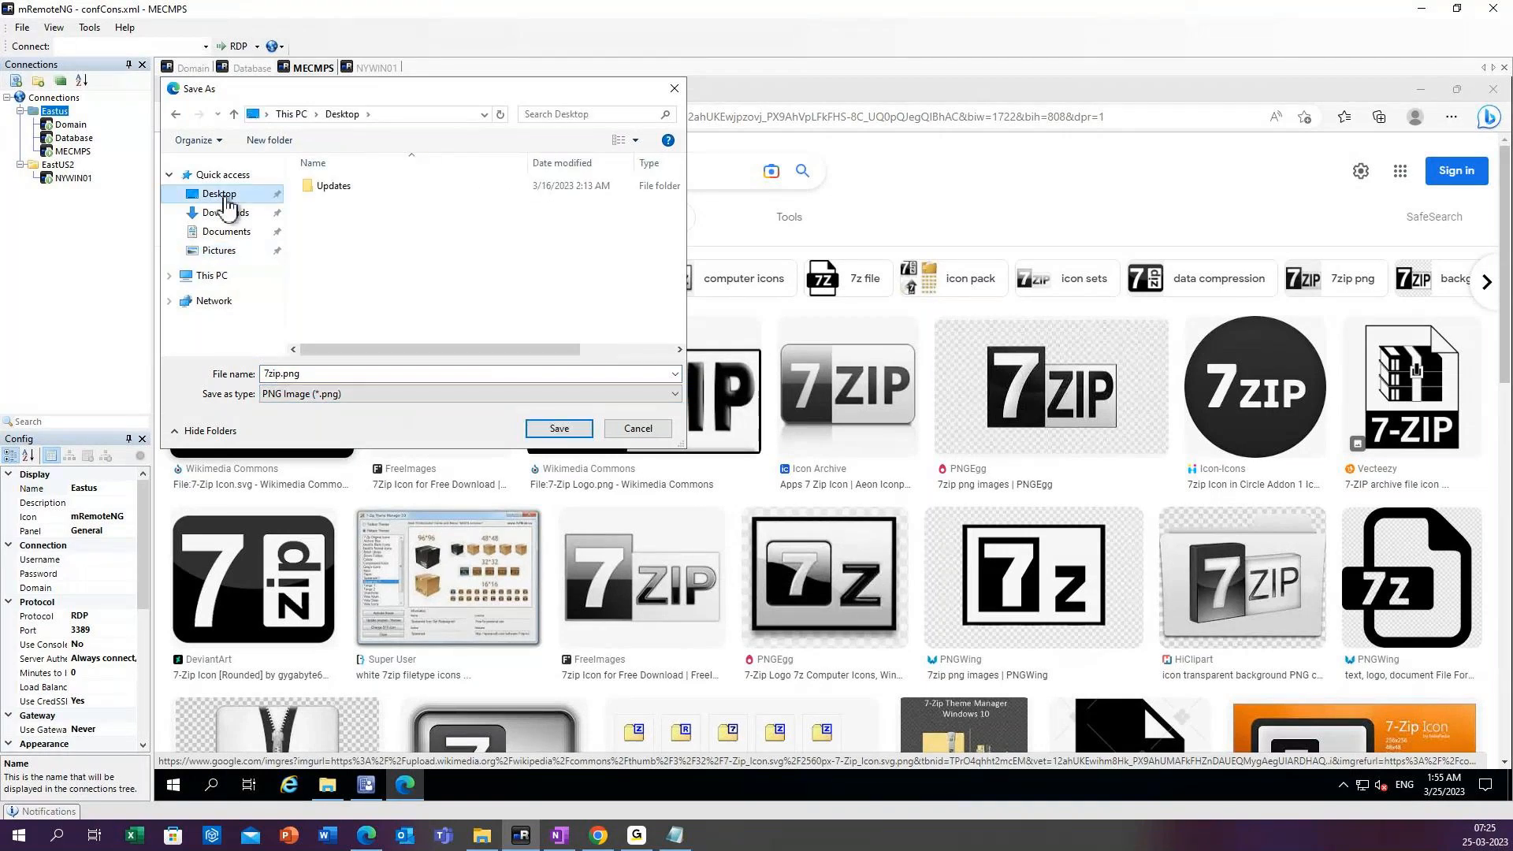
click(558, 430)
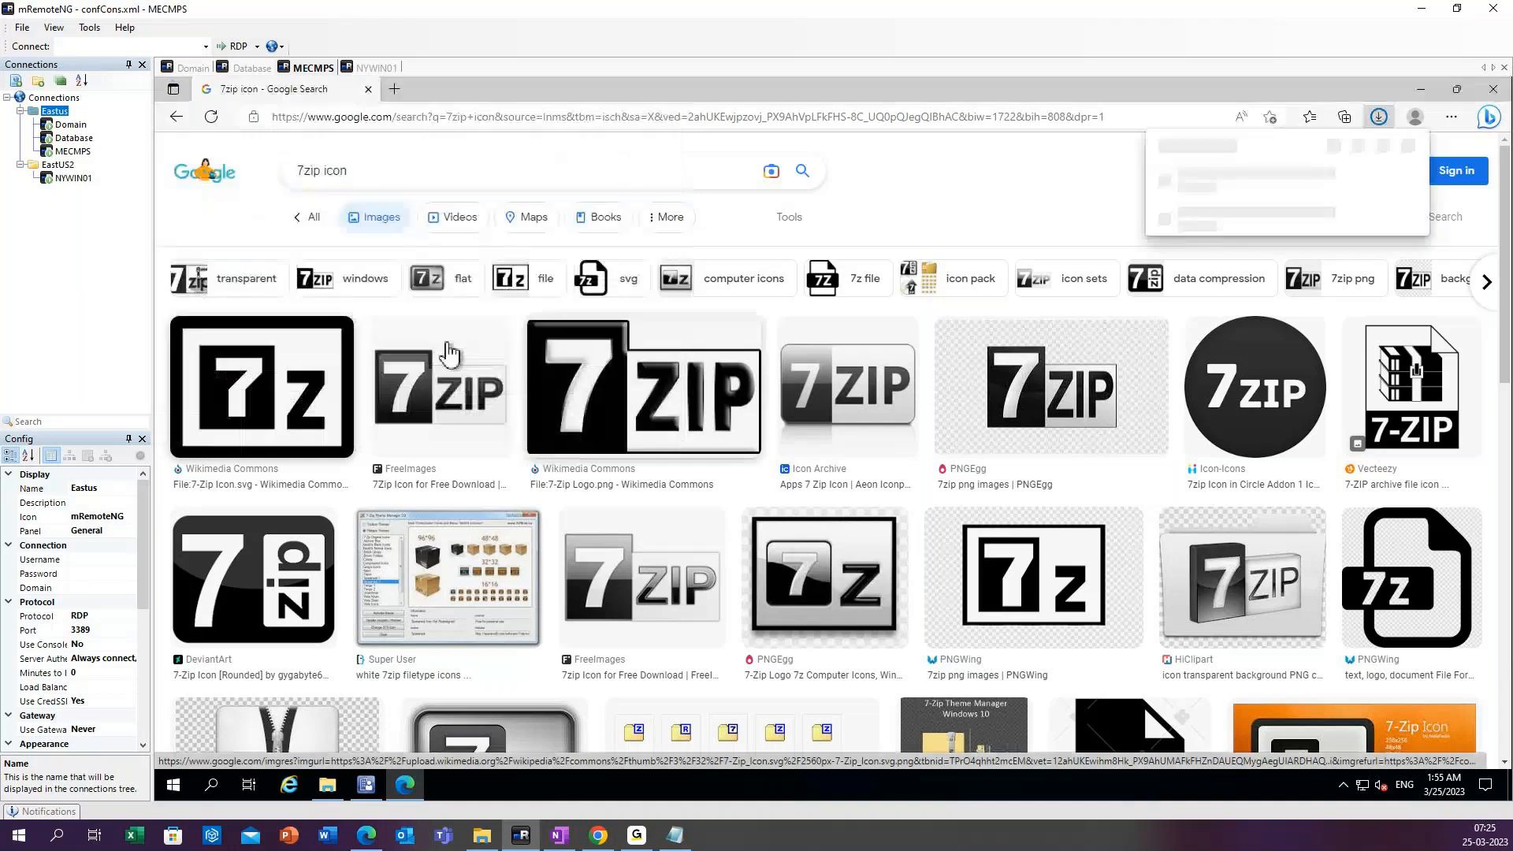
Replace the 7zip icon query with mremoteng icon and run the image search.
click(350, 170)
drag(367, 171, 240, 181)
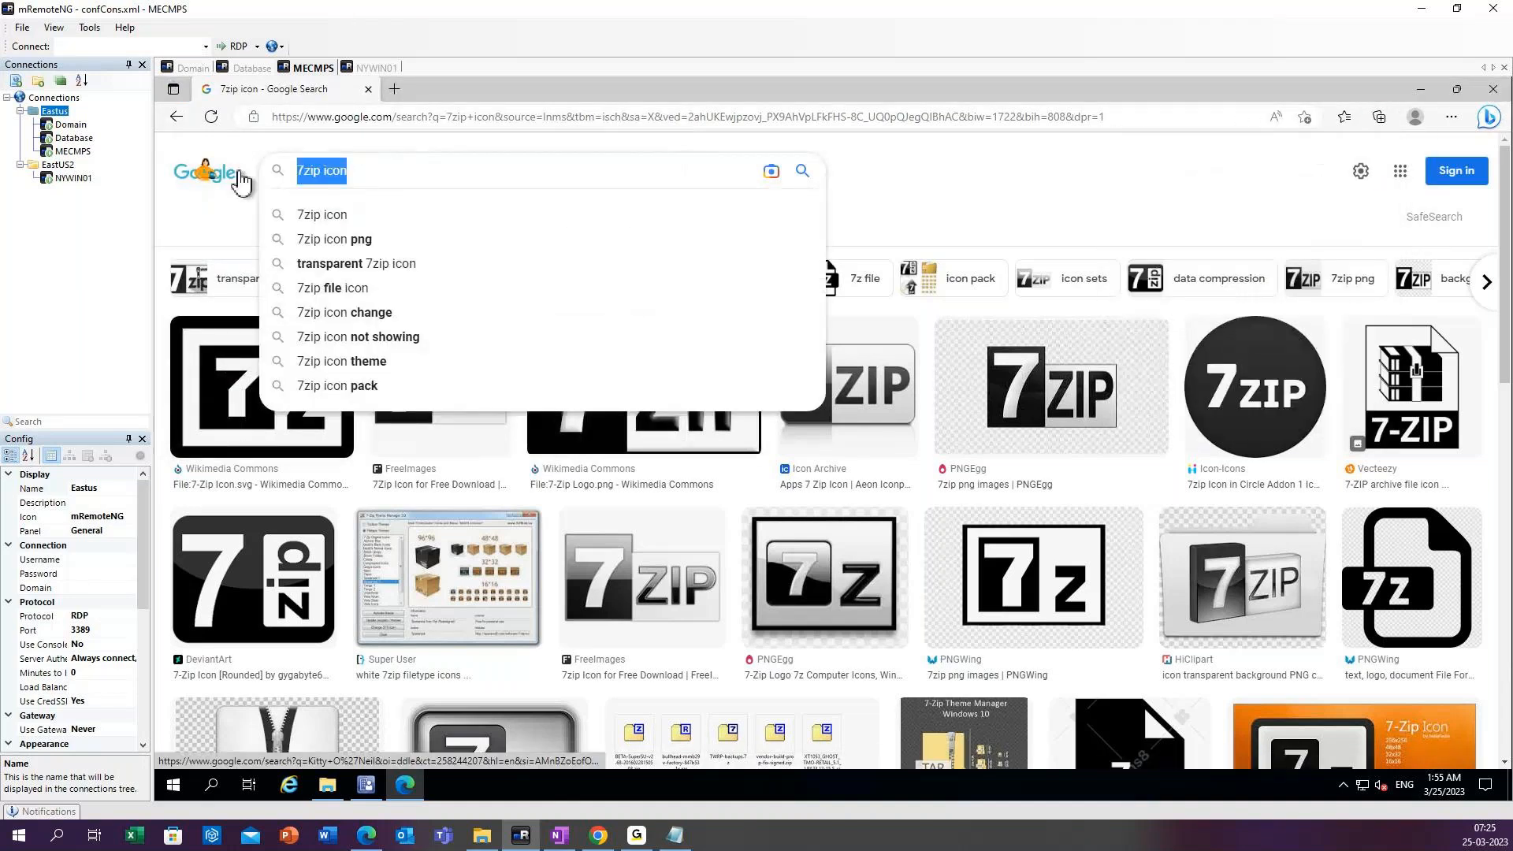
key(BackSpace)
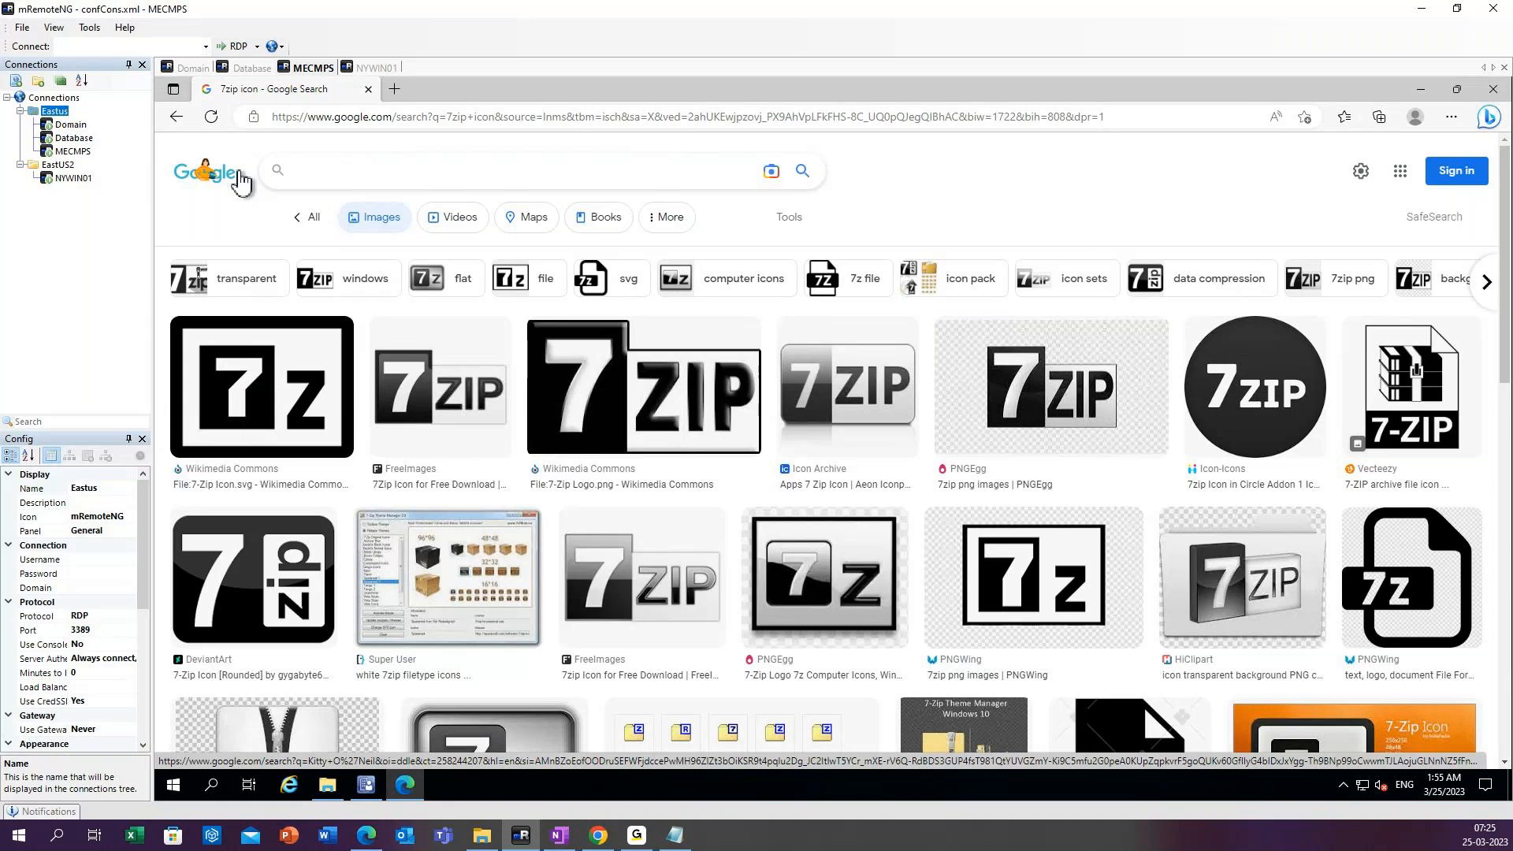
text(mremot)
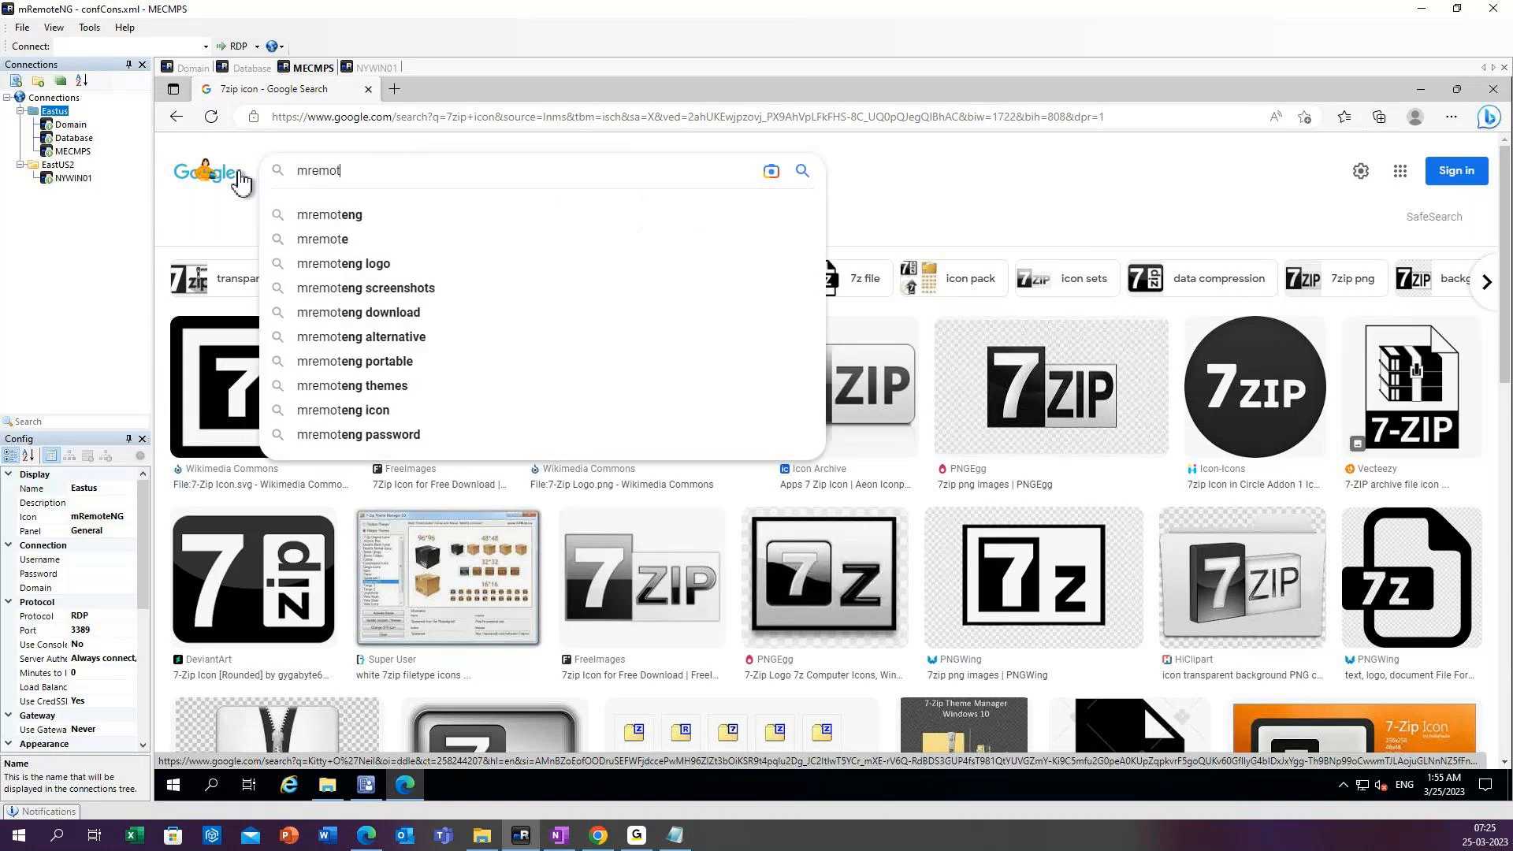
text(e)
key(Down)
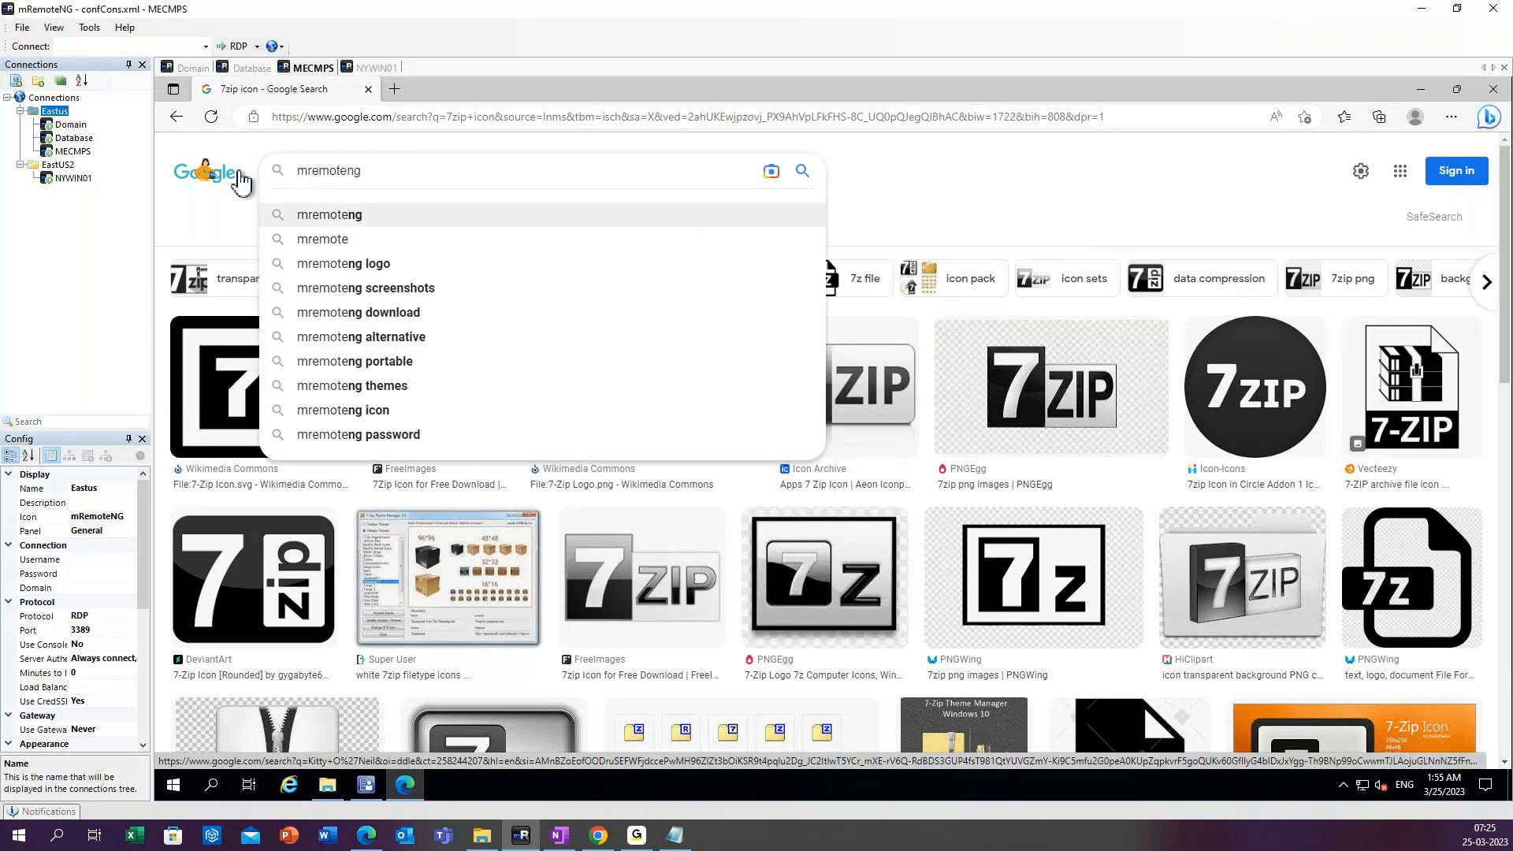
text(icon)
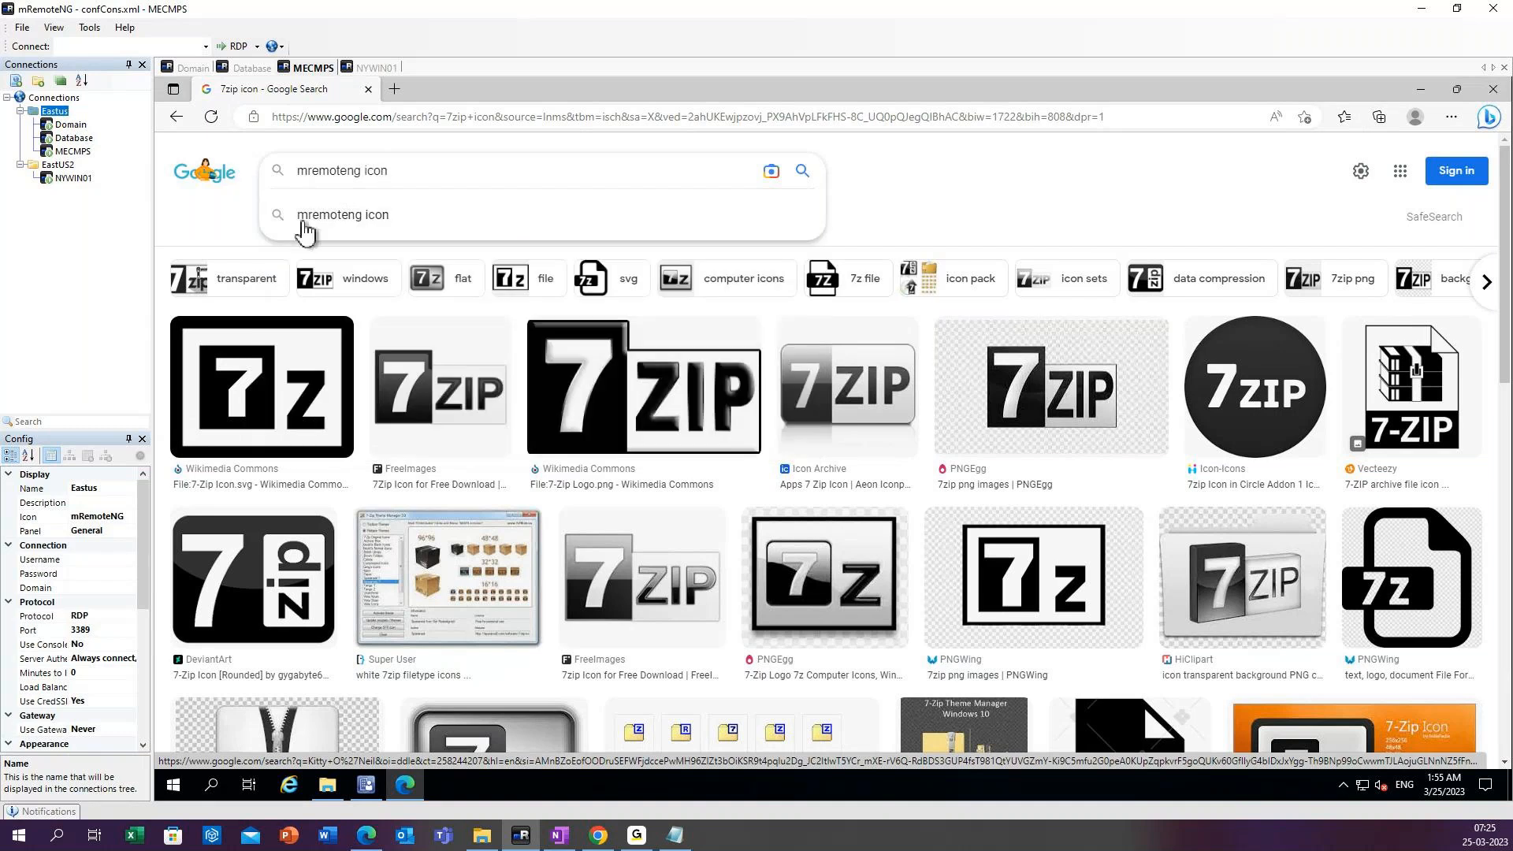
click(363, 223)
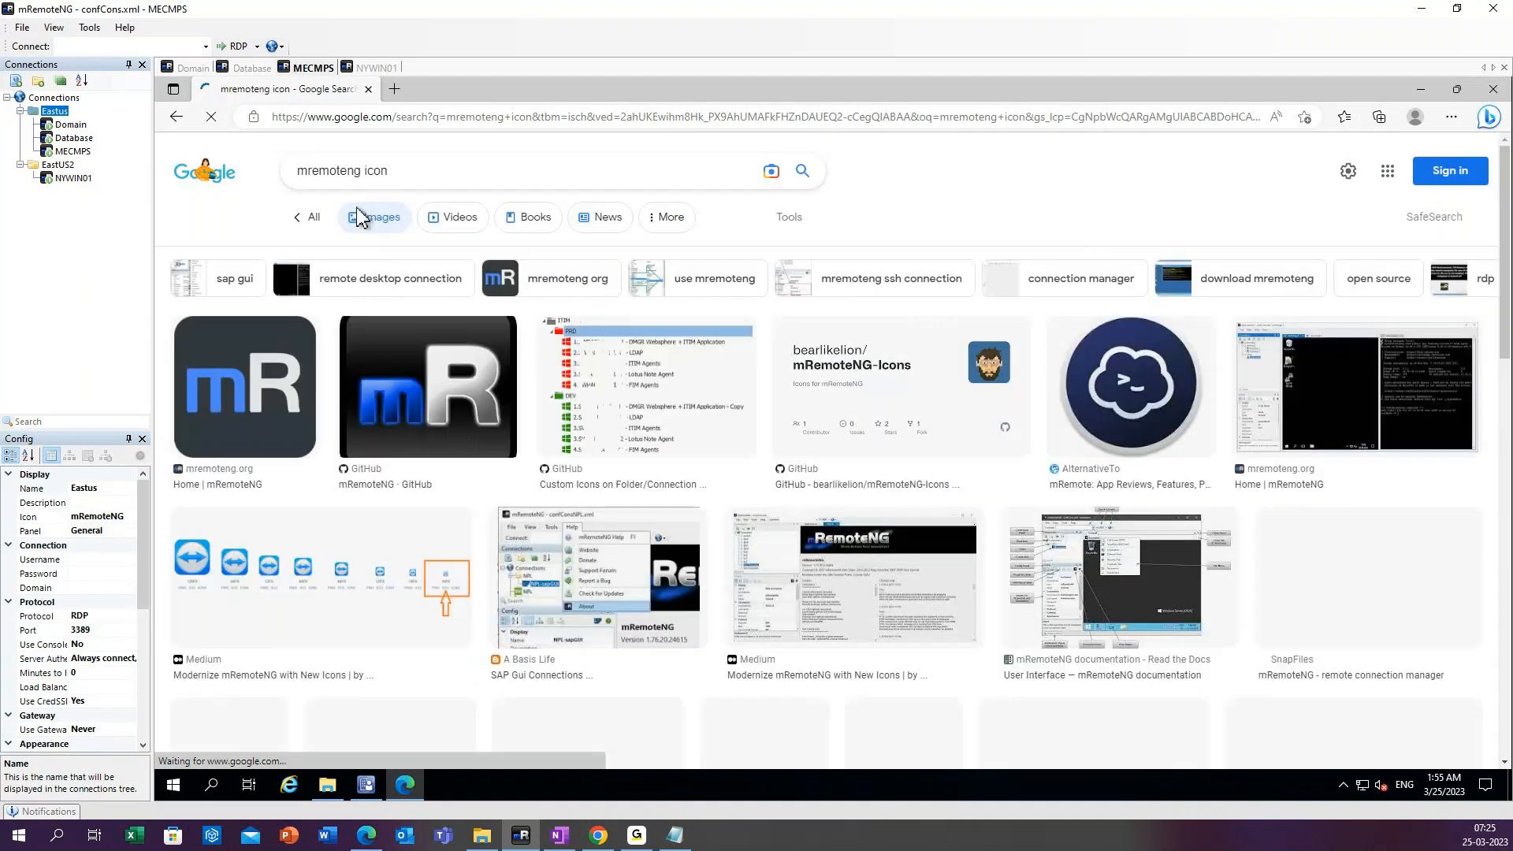
Save the mR icon image from the first mremoteng.org result to the Desktop as mremote.png.
right_click(264, 370)
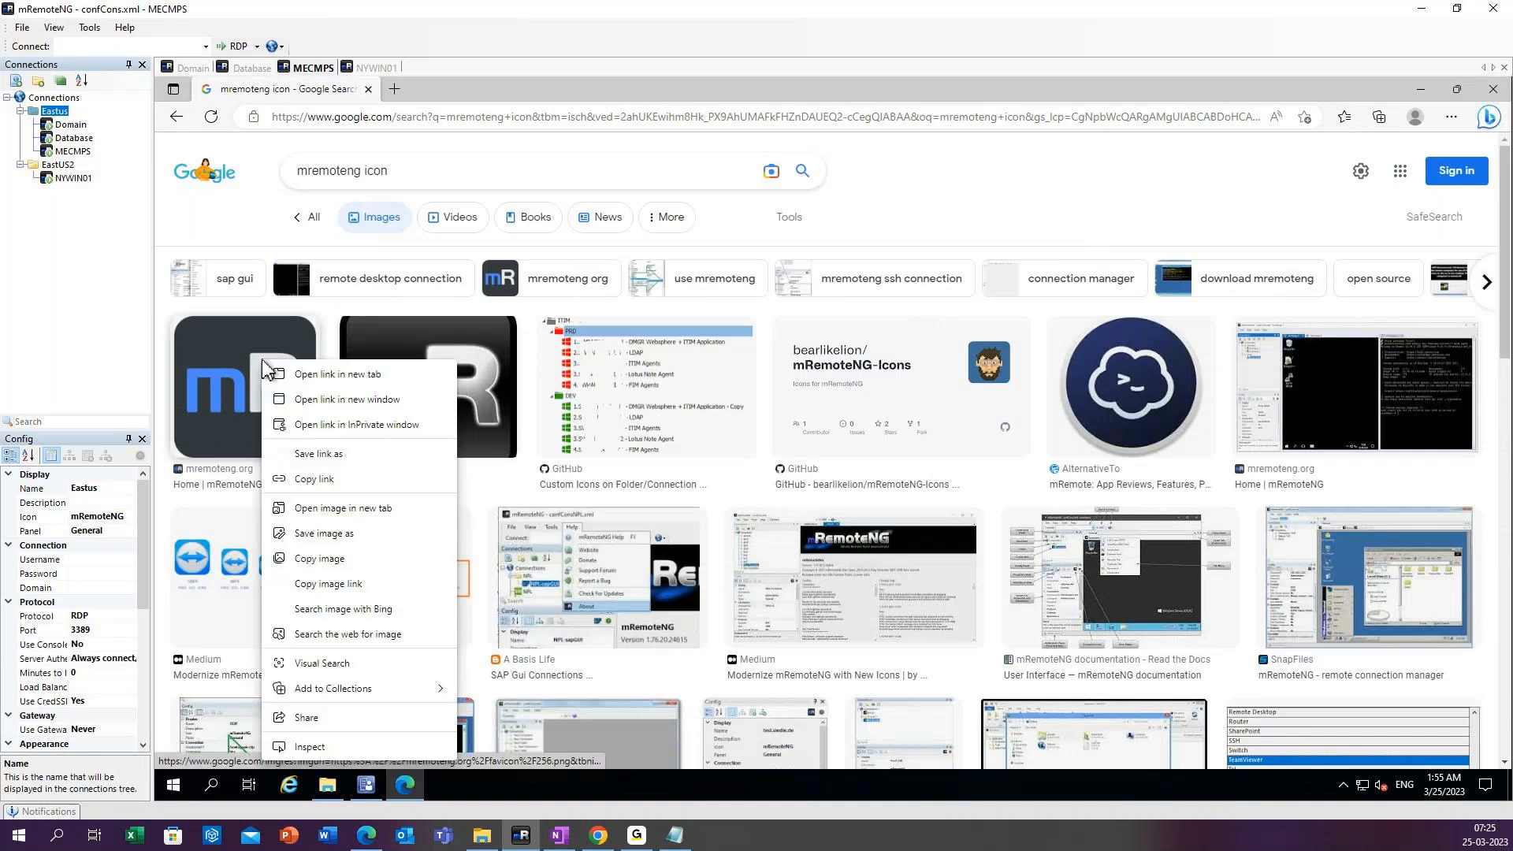
click(321, 541)
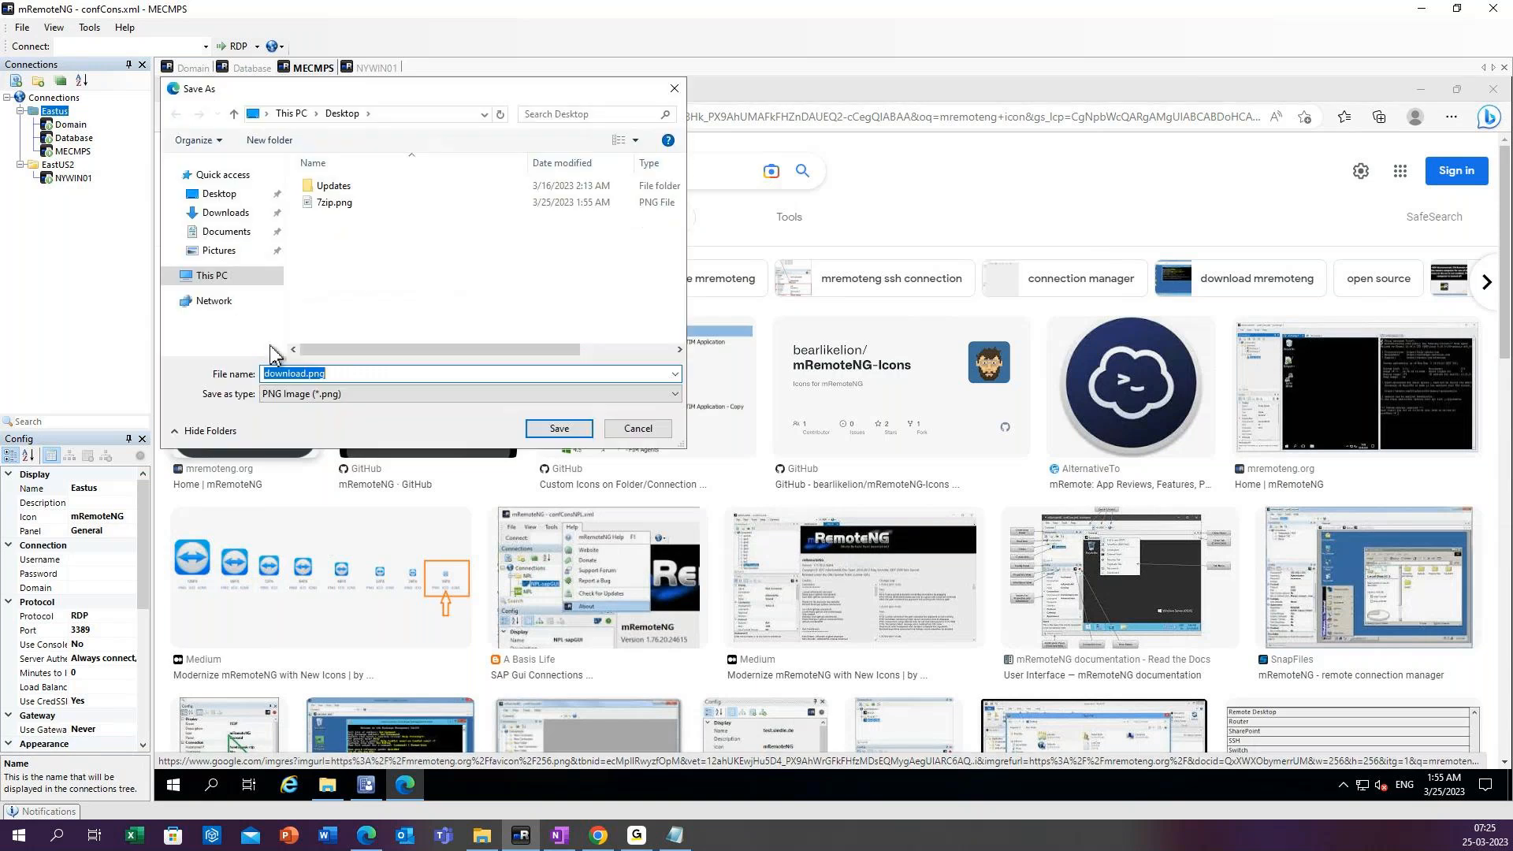
click(385, 375)
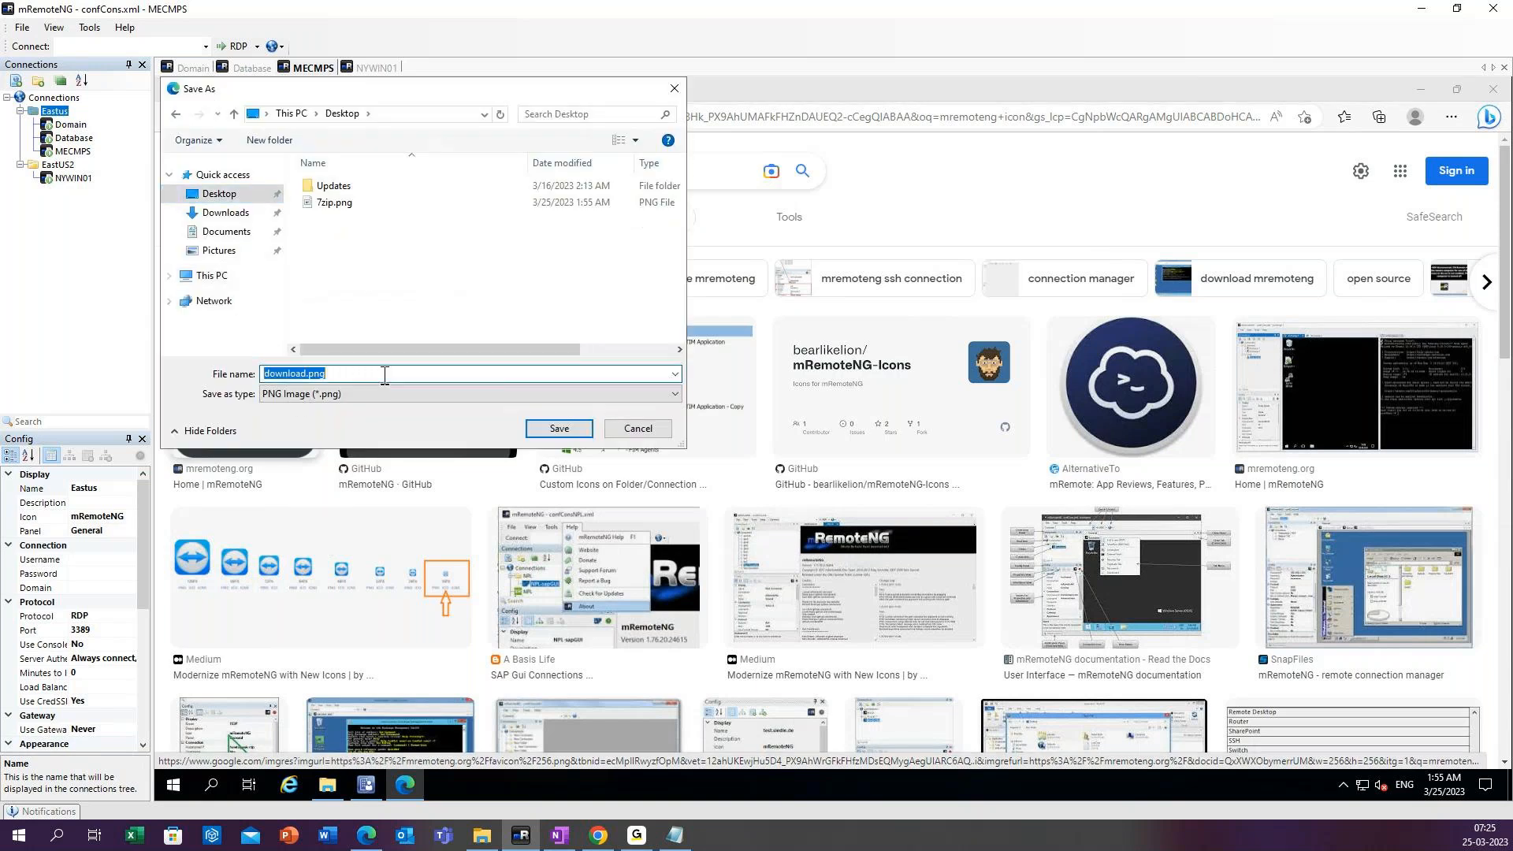
click(384, 375)
key(BackSpace)
key(BackSpace)
key(BackSpace)
key(BackSpace)
key(BackSpace)
key(BackSpace)
key(BackSpace)
key(BackSpace)
text(mremote)
click(557, 430)
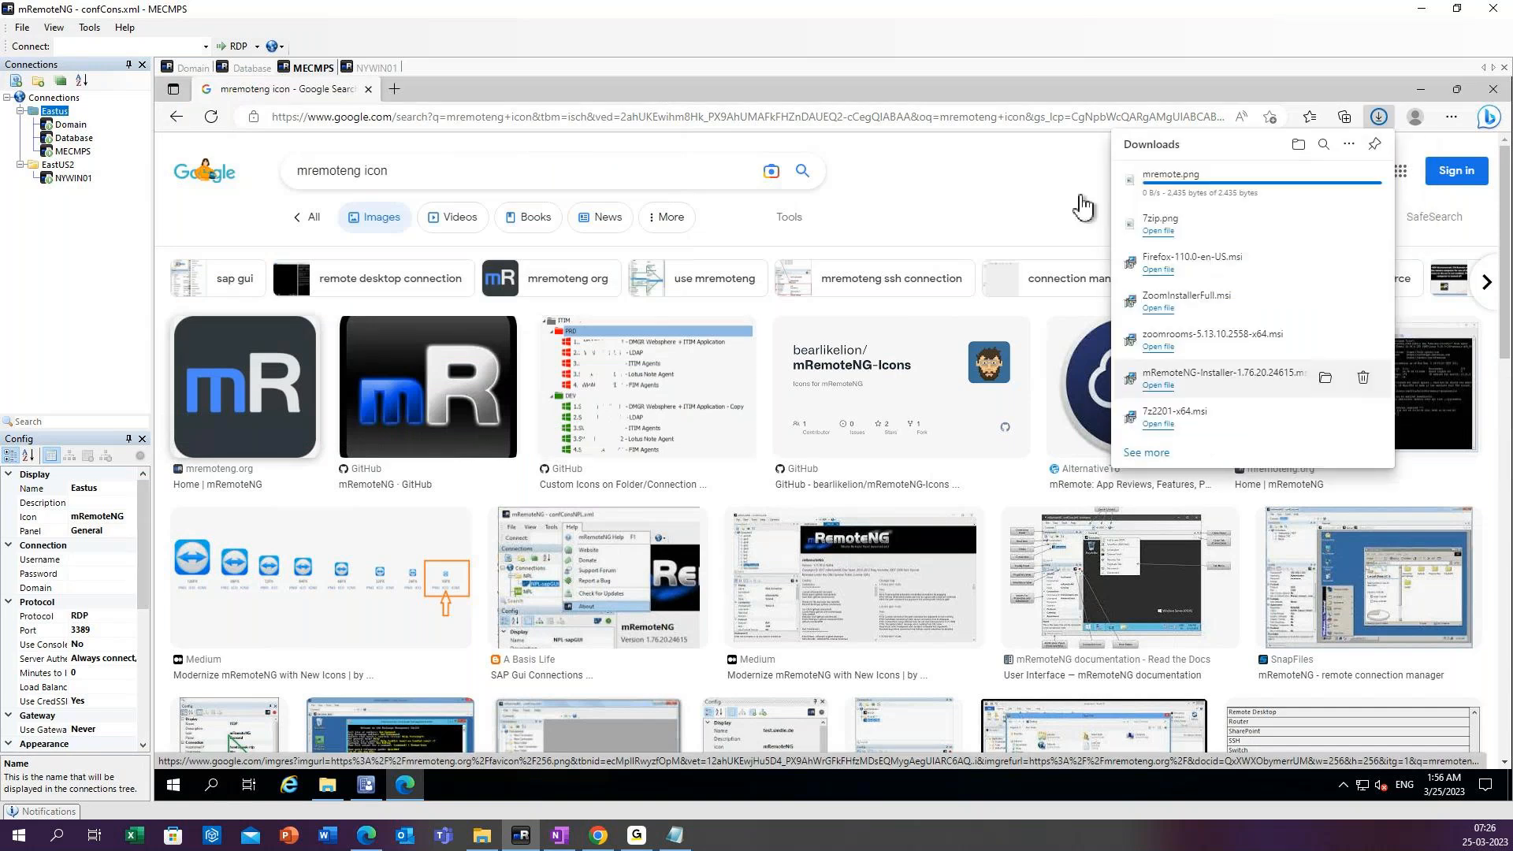
Replace the mremoteng icon query with zoom icon image and run the image search.
click(680, 180)
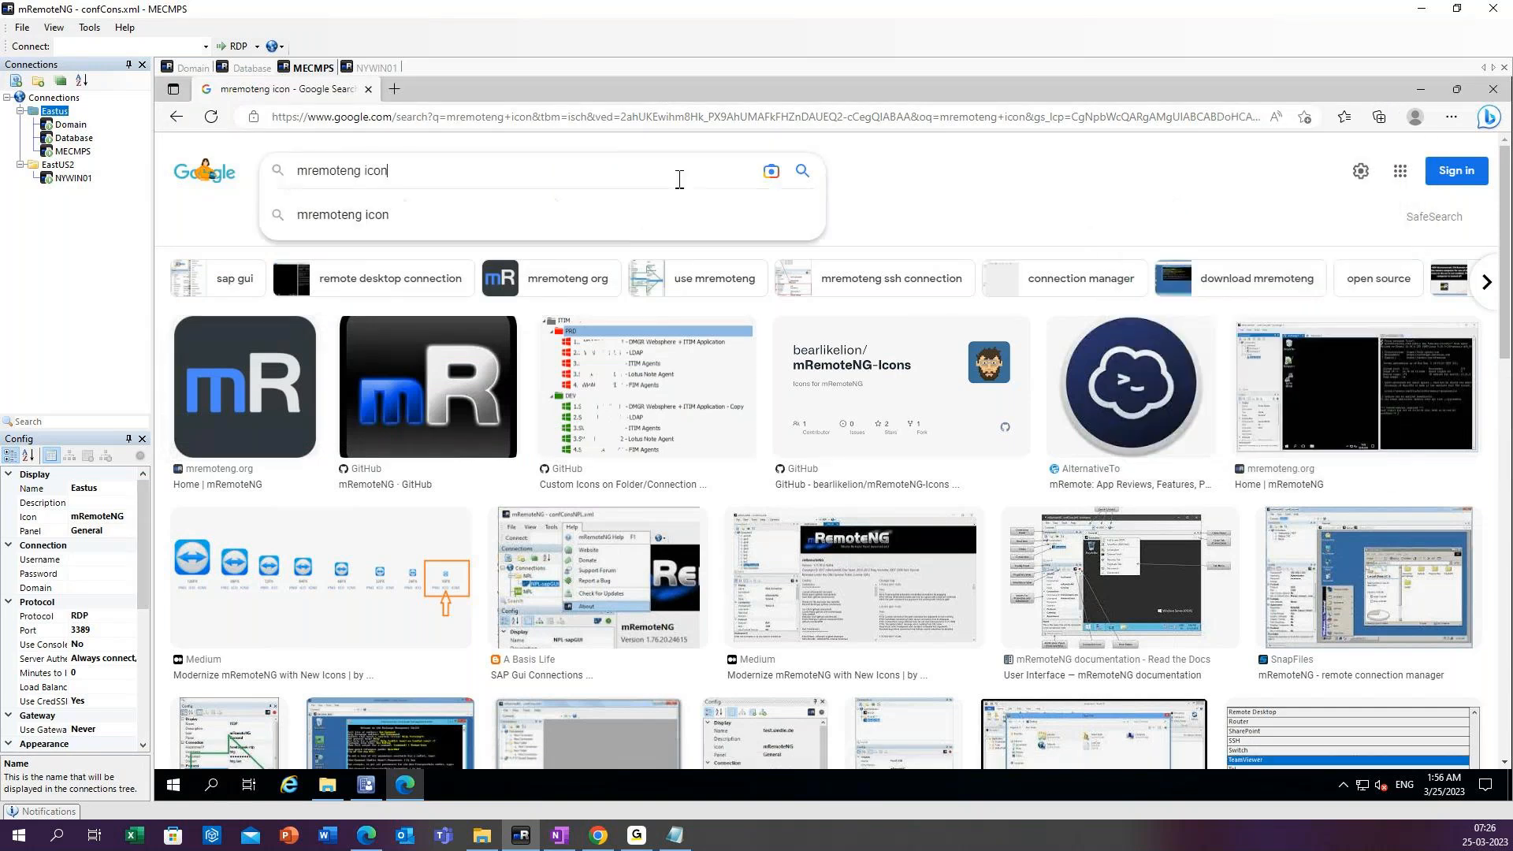
key(BackSpace)
key(BackSpace)
key(BackSpace)
key(BackSpace)
key(BackSpace)
key(BackSpace)
key(BackSpace)
key(BackSpace)
key(BackSpace)
key(BackSpace)
key(BackSpace)
key(BackSpace)
key(BackSpace)
key(BackSpace)
text(zoo)
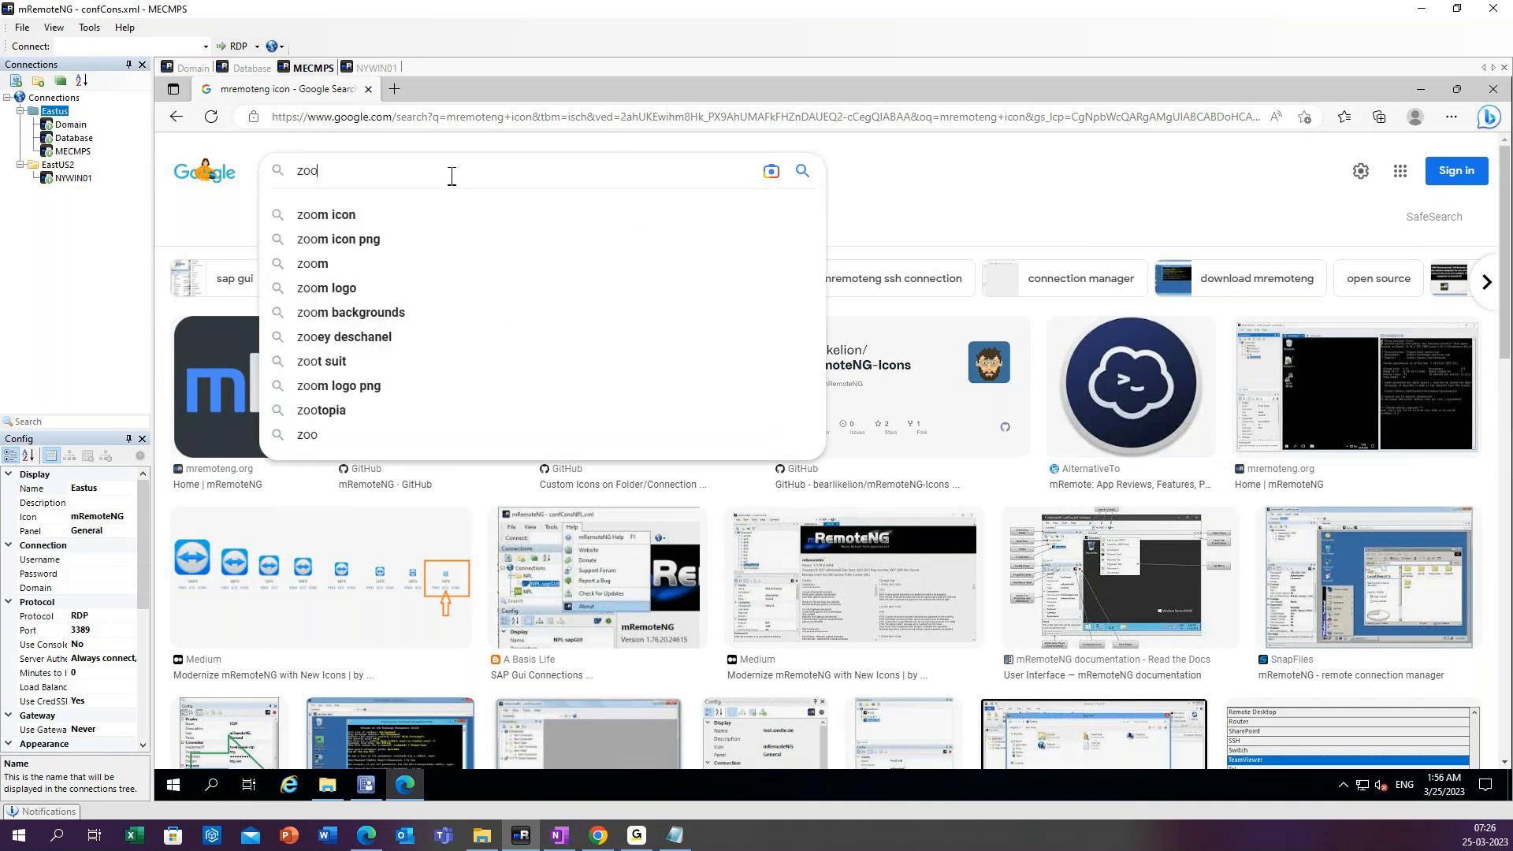
text(m icon im)
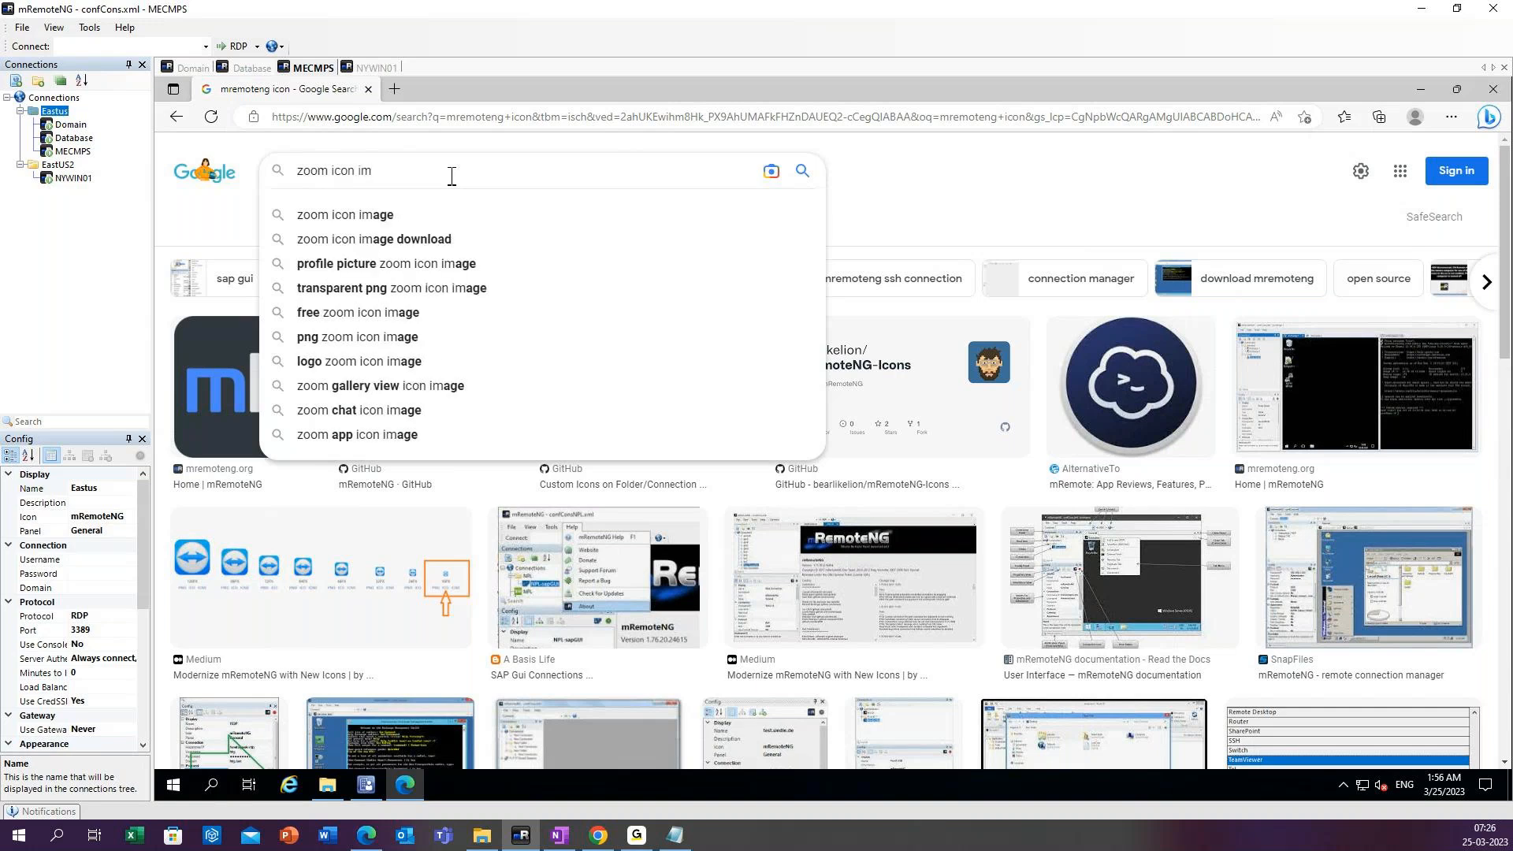
click(399, 218)
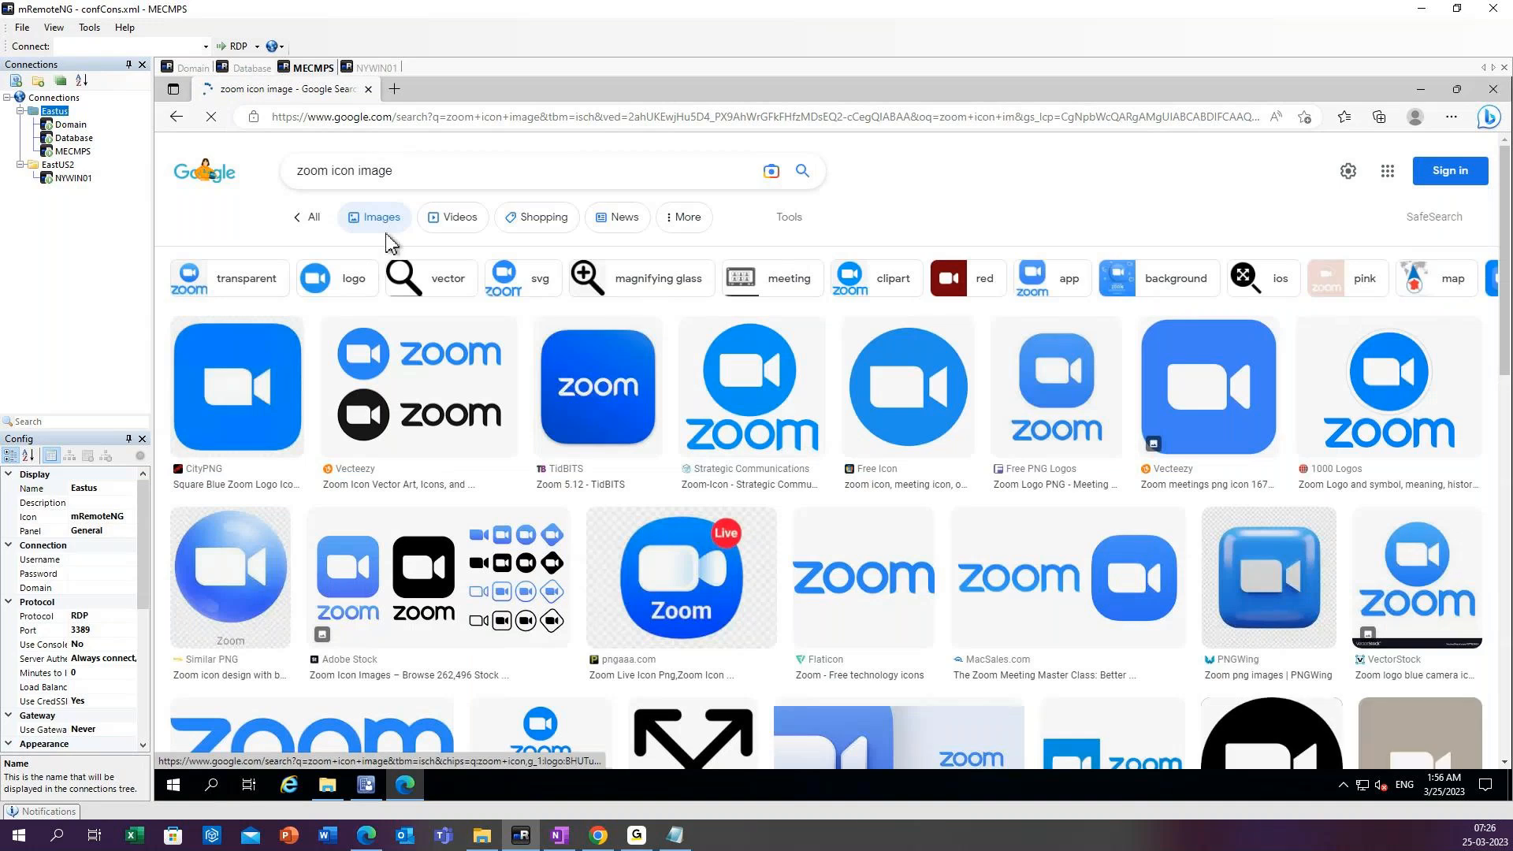
Save the blue Zoom camera icon from the first CityPNG result to the Desktop as Zoom.jpg.
right_click(257, 364)
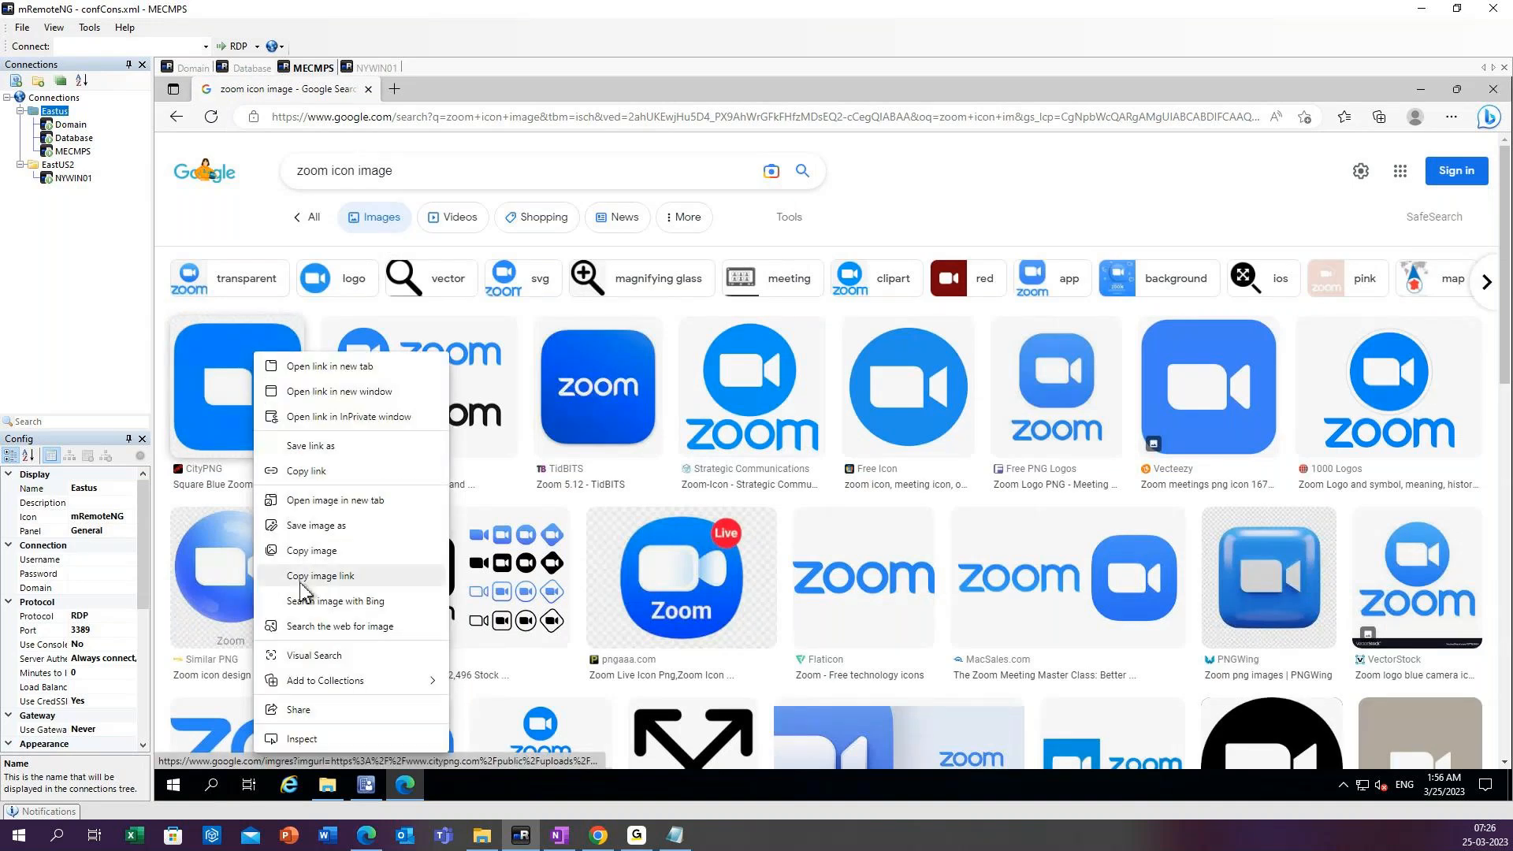
click(309, 527)
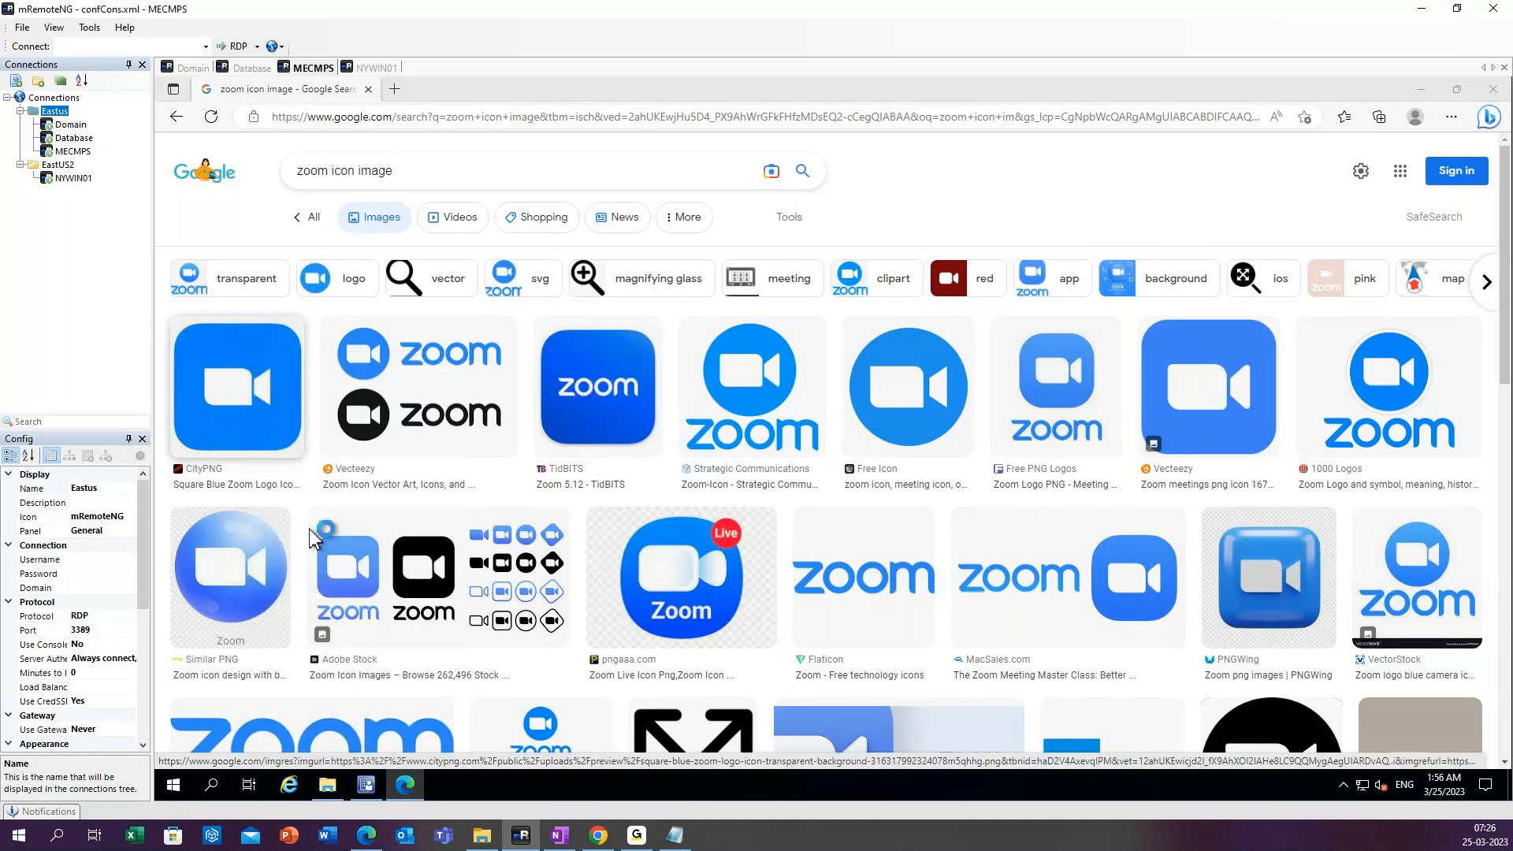
click(338, 375)
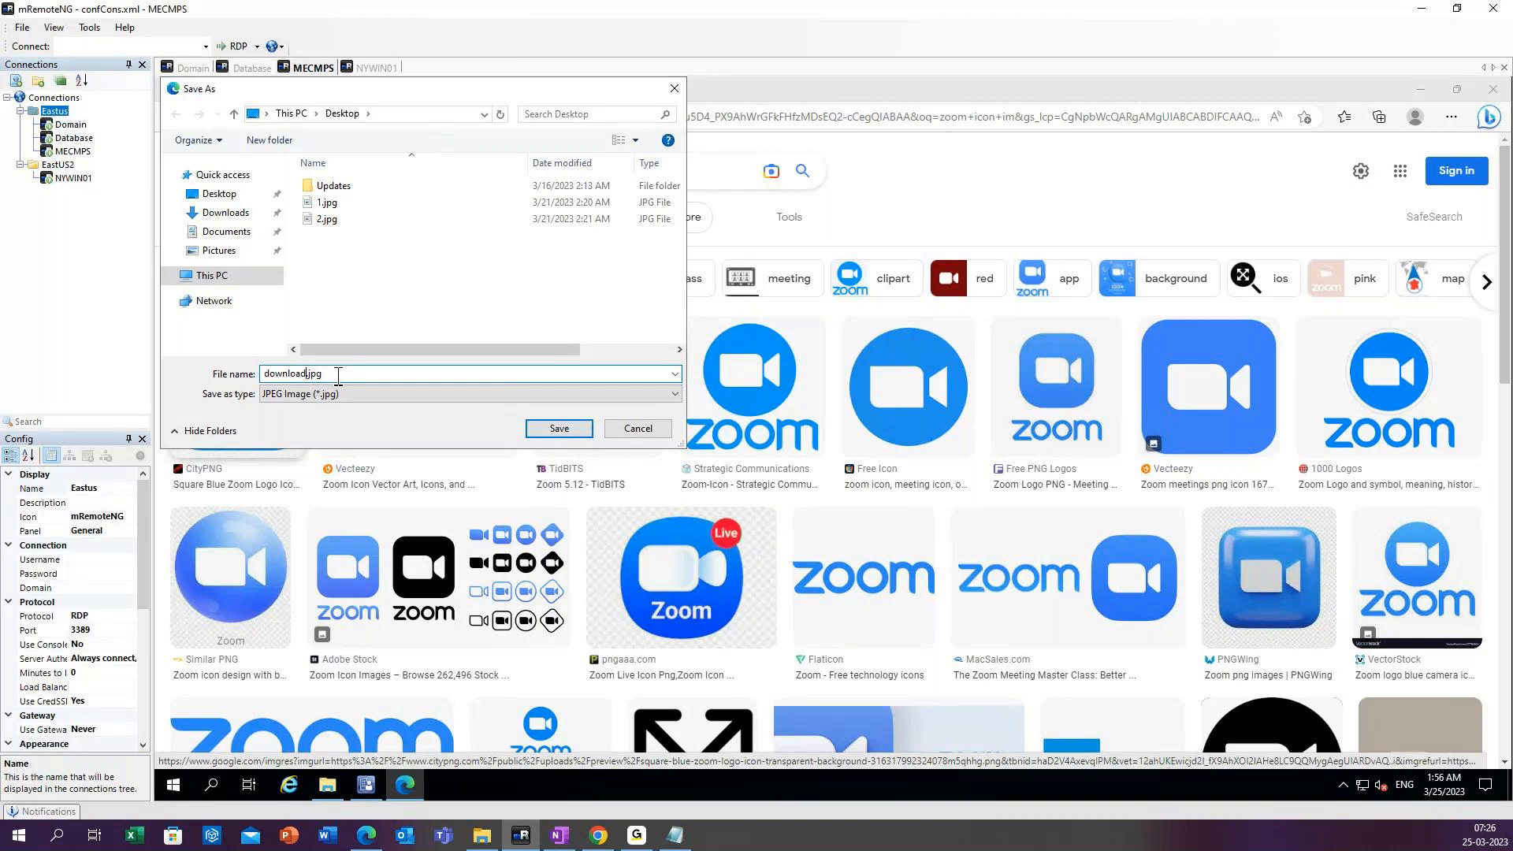
key(BackSpace)
key(BackSpace)
key(BackSpace)
click(559, 429)
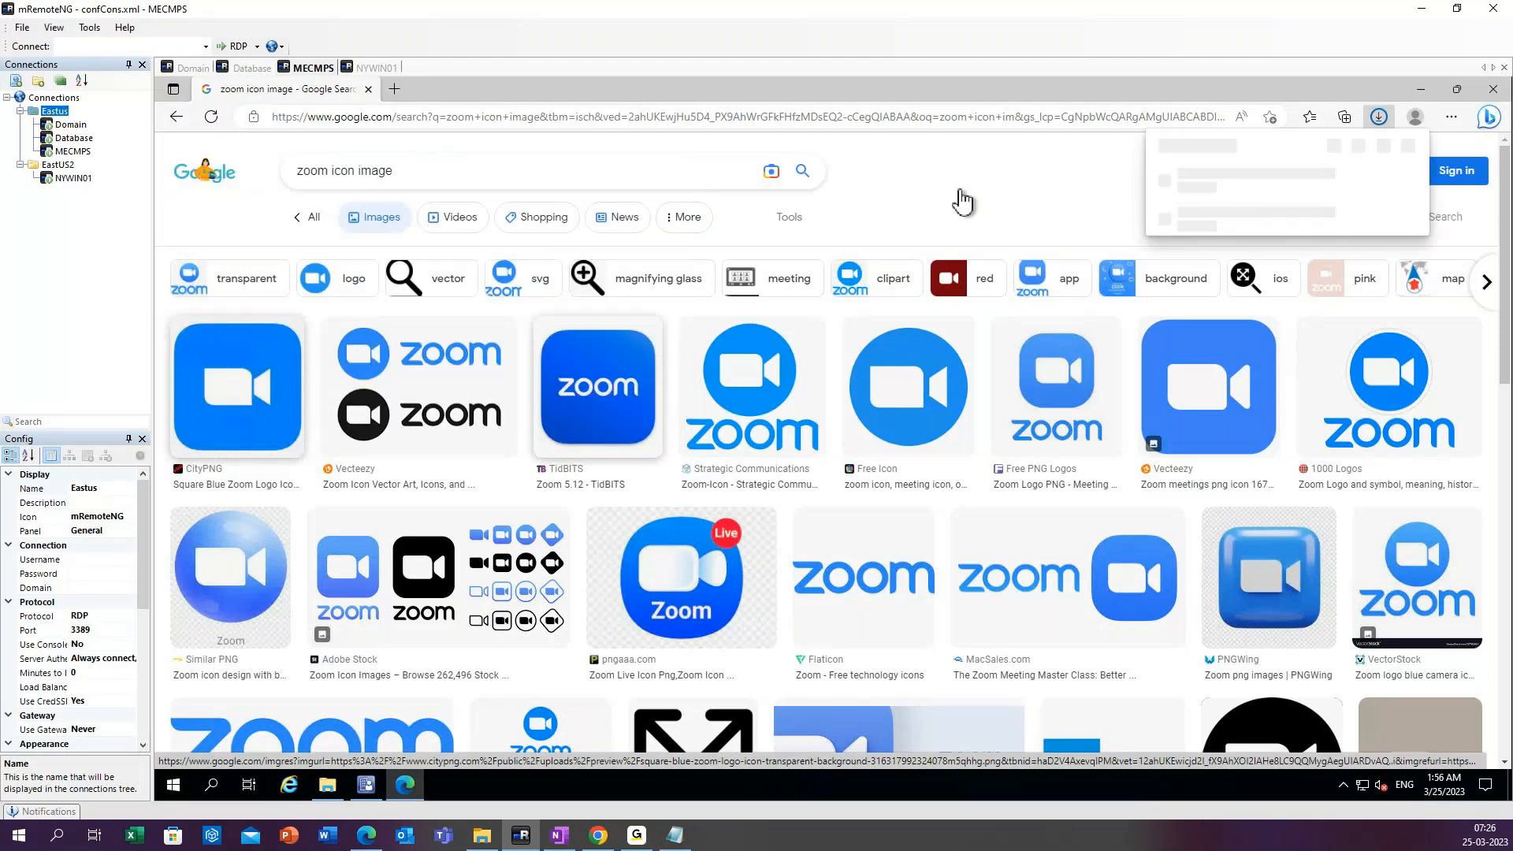
Change the image query to firefox icon image and run the search.
click(401, 161)
drag(329, 170, 267, 175)
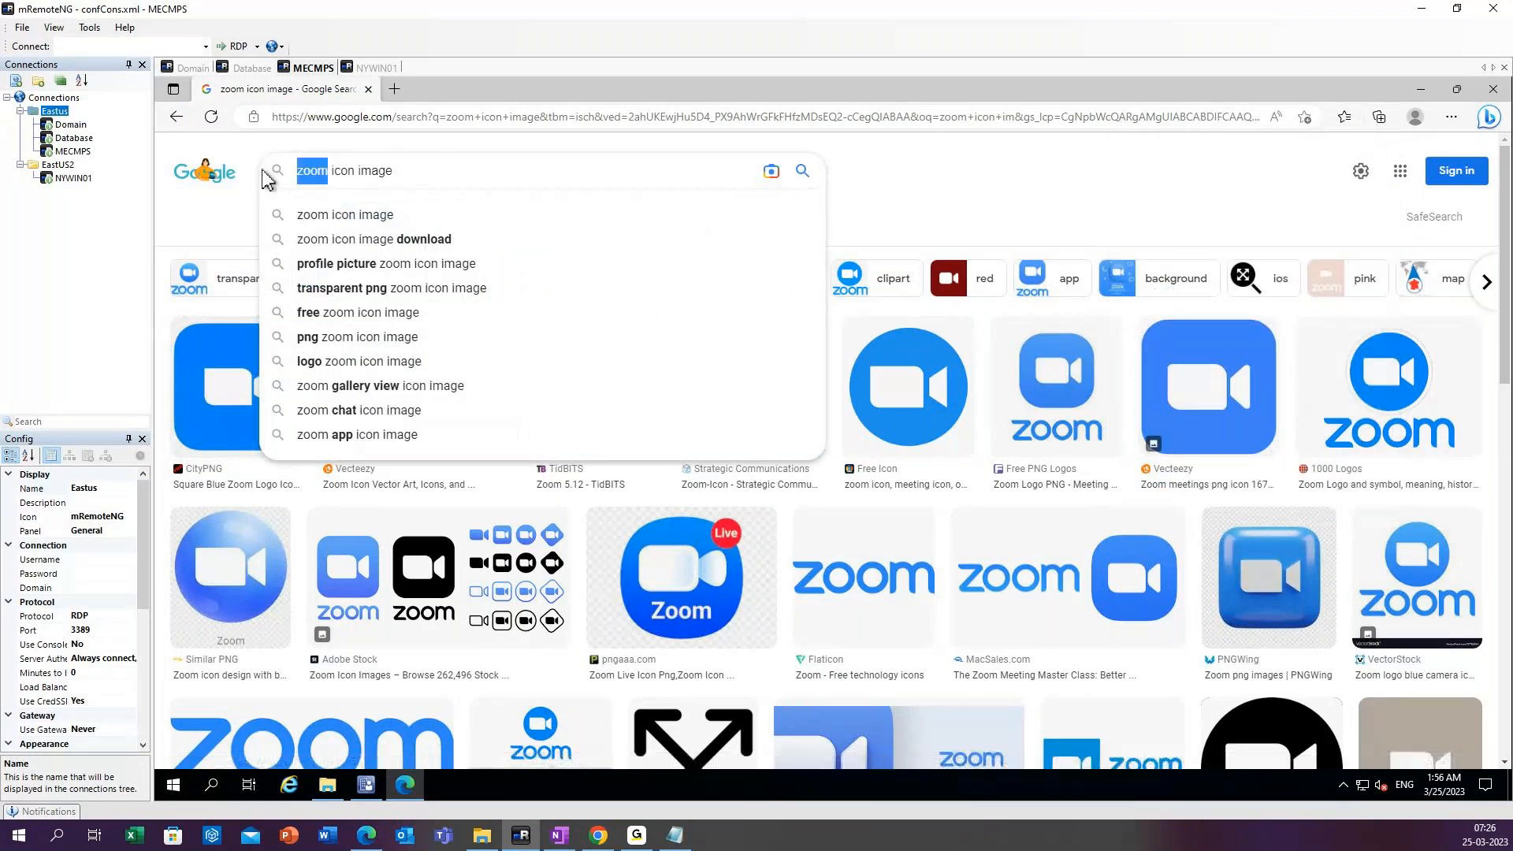
key(BackSpace)
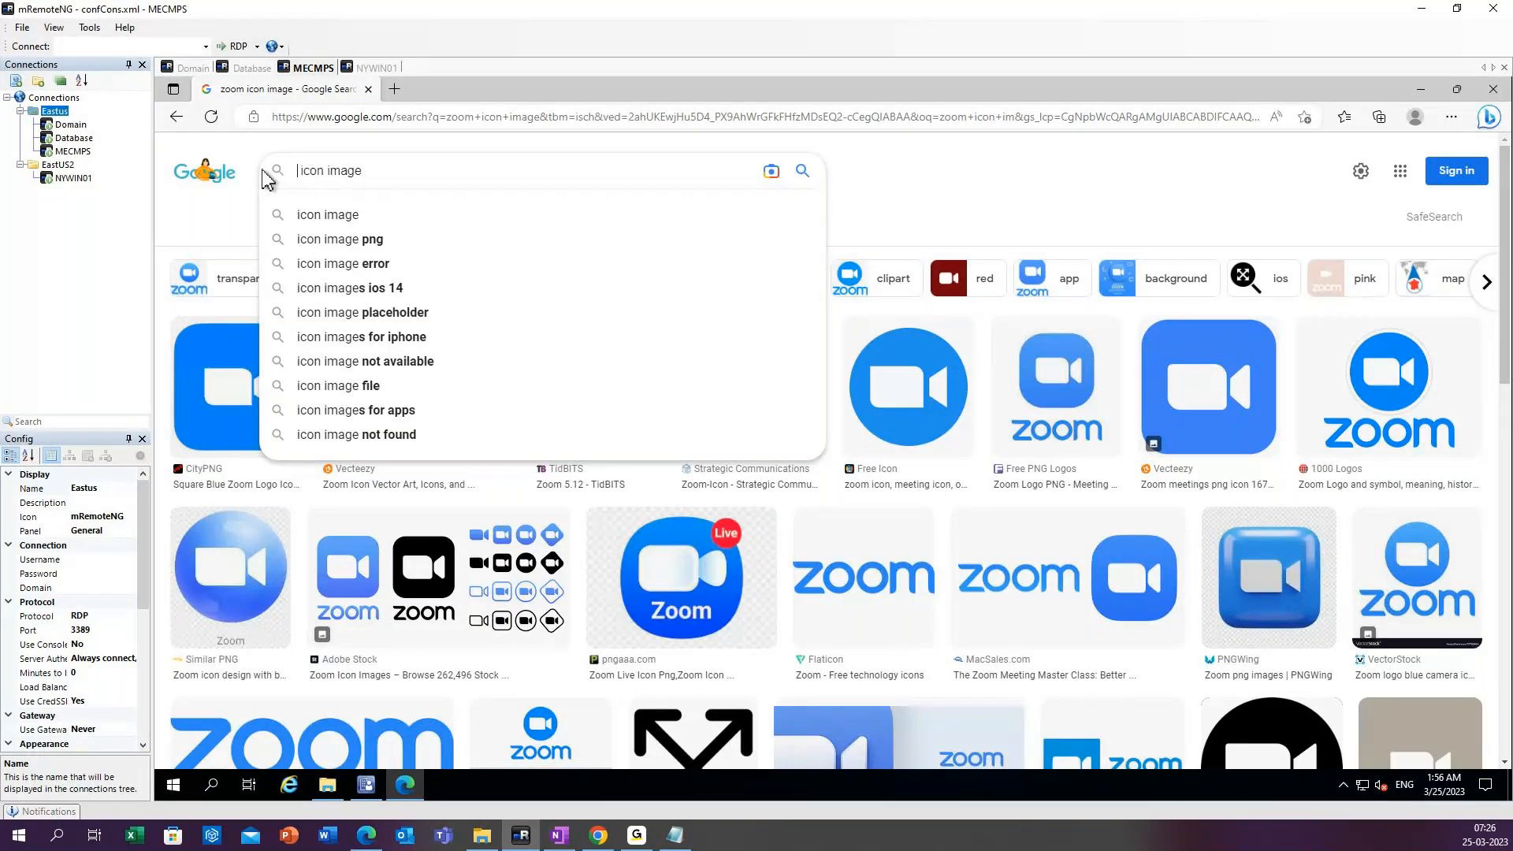
text(fire )
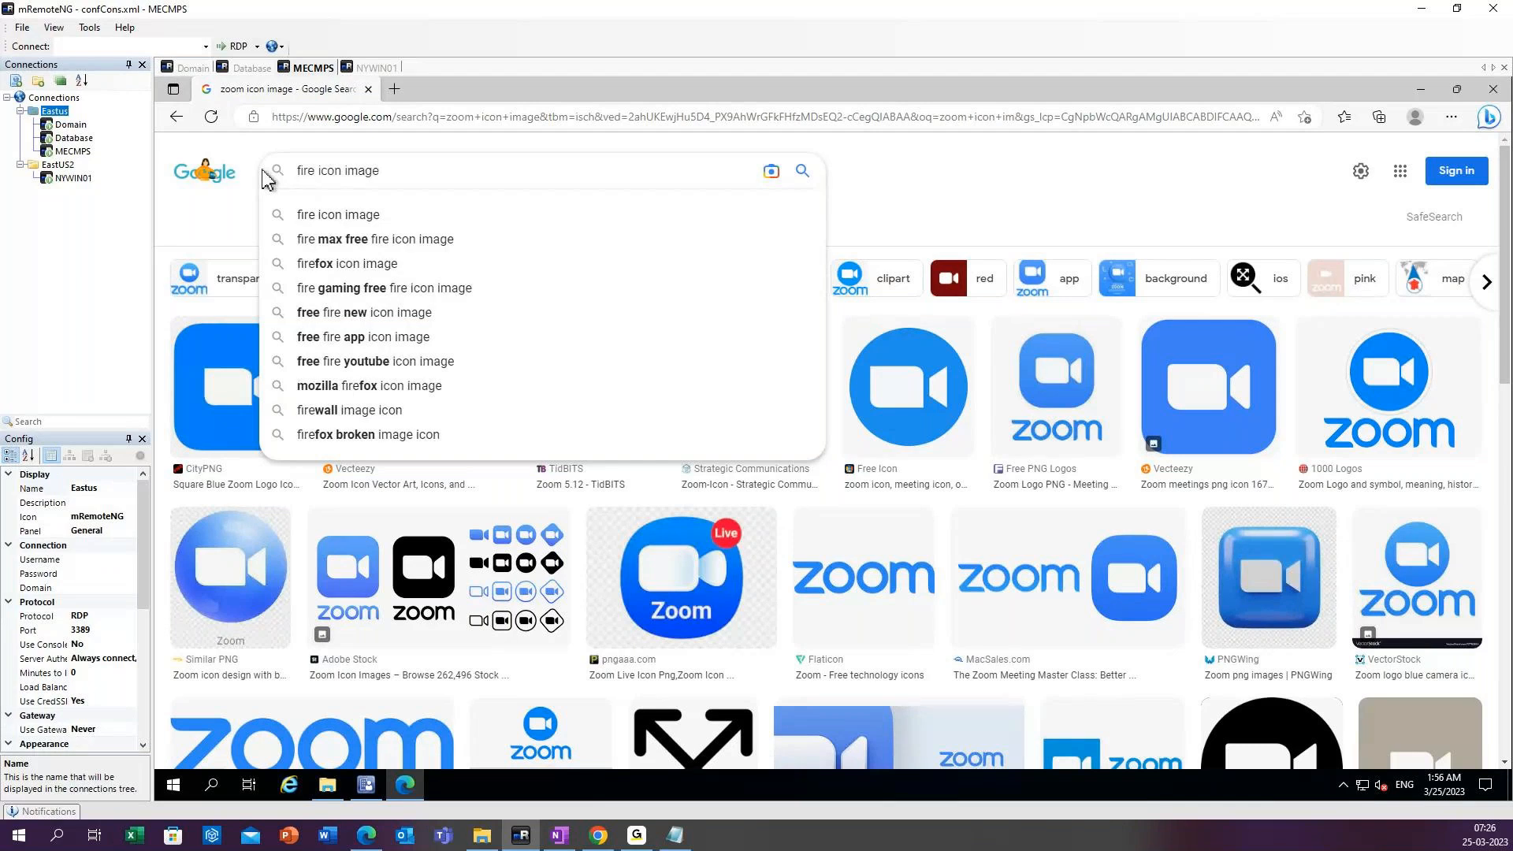
text(fox)
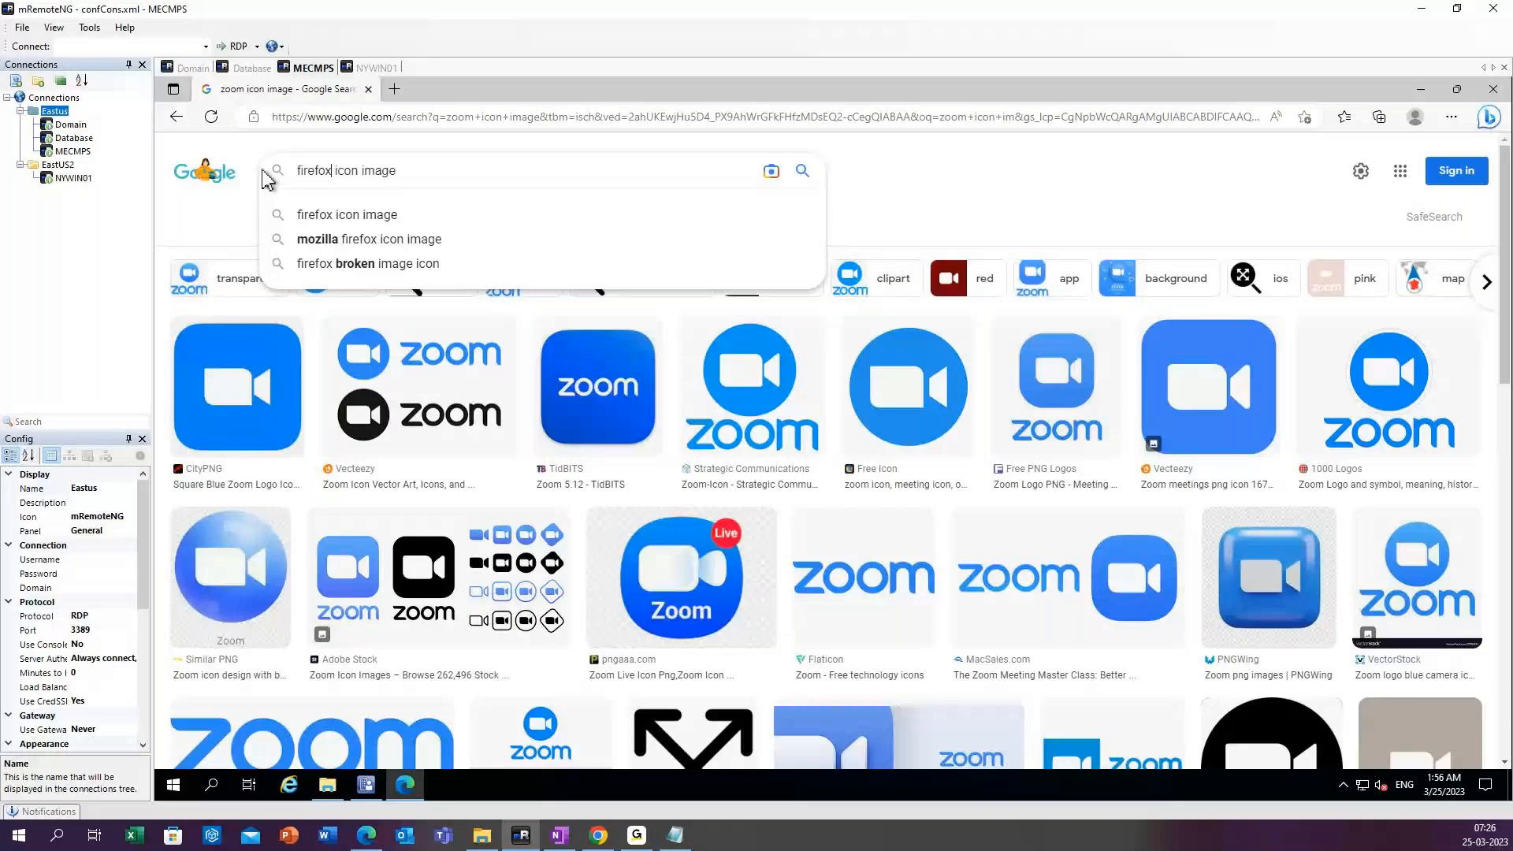
key(Return)
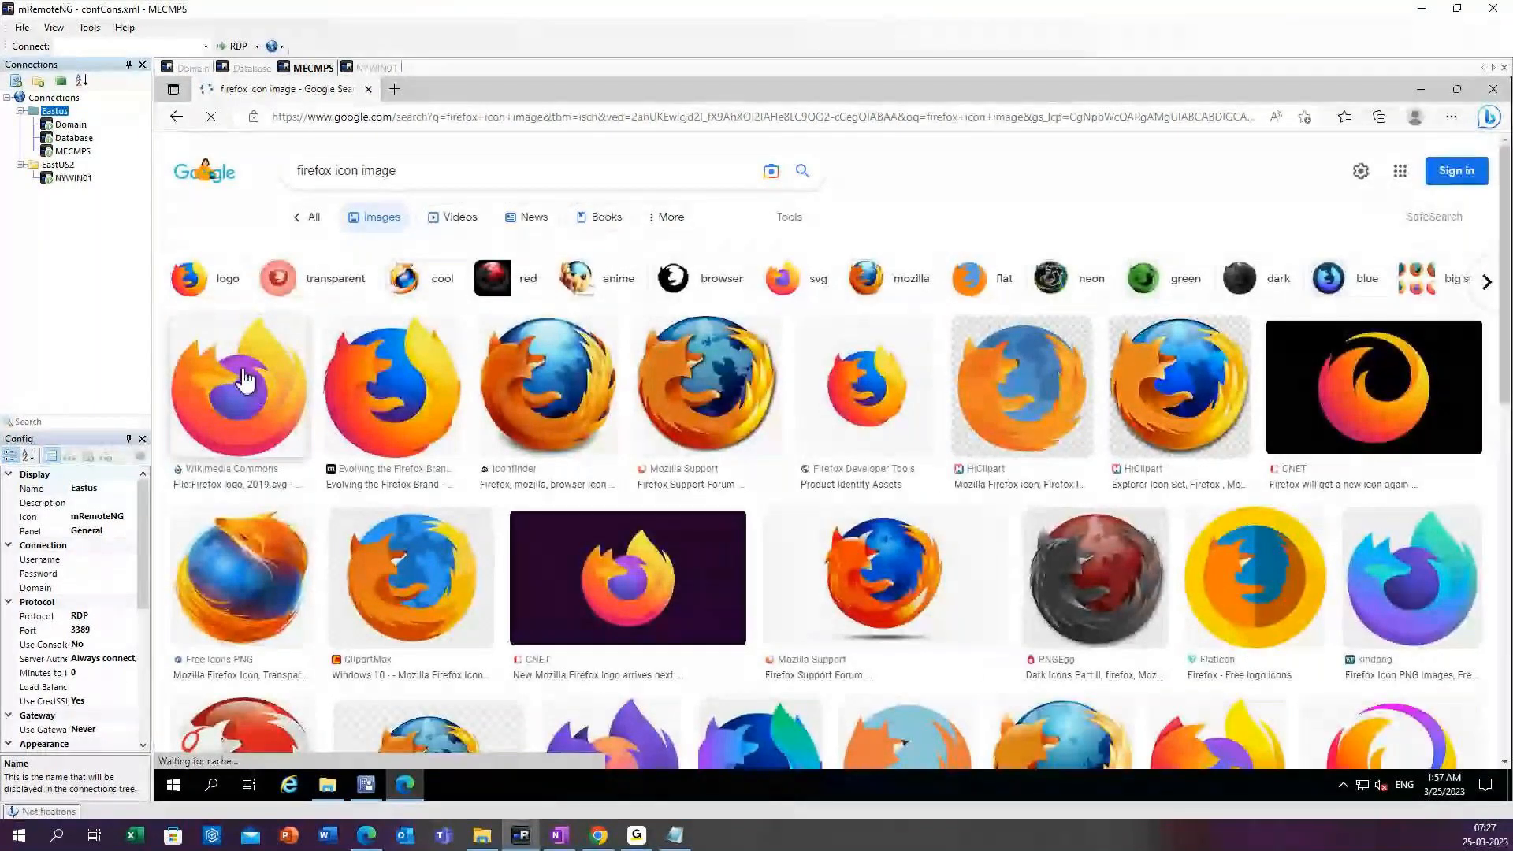
Save the Firefox logo from the first Wikimedia Commons result to the Desktop as Firefox.jpg.
right_click(244, 372)
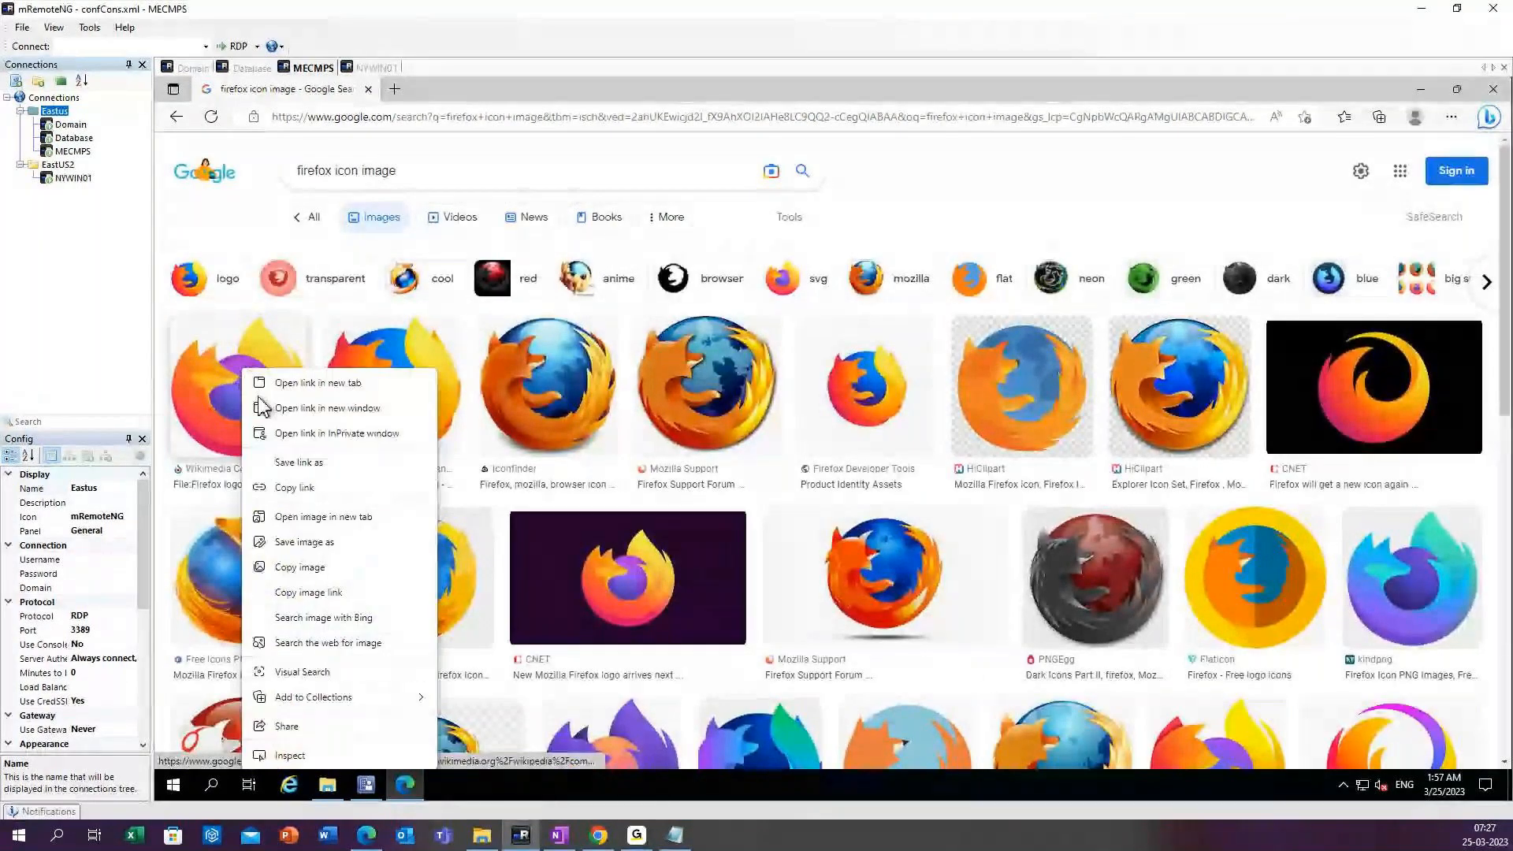
click(304, 545)
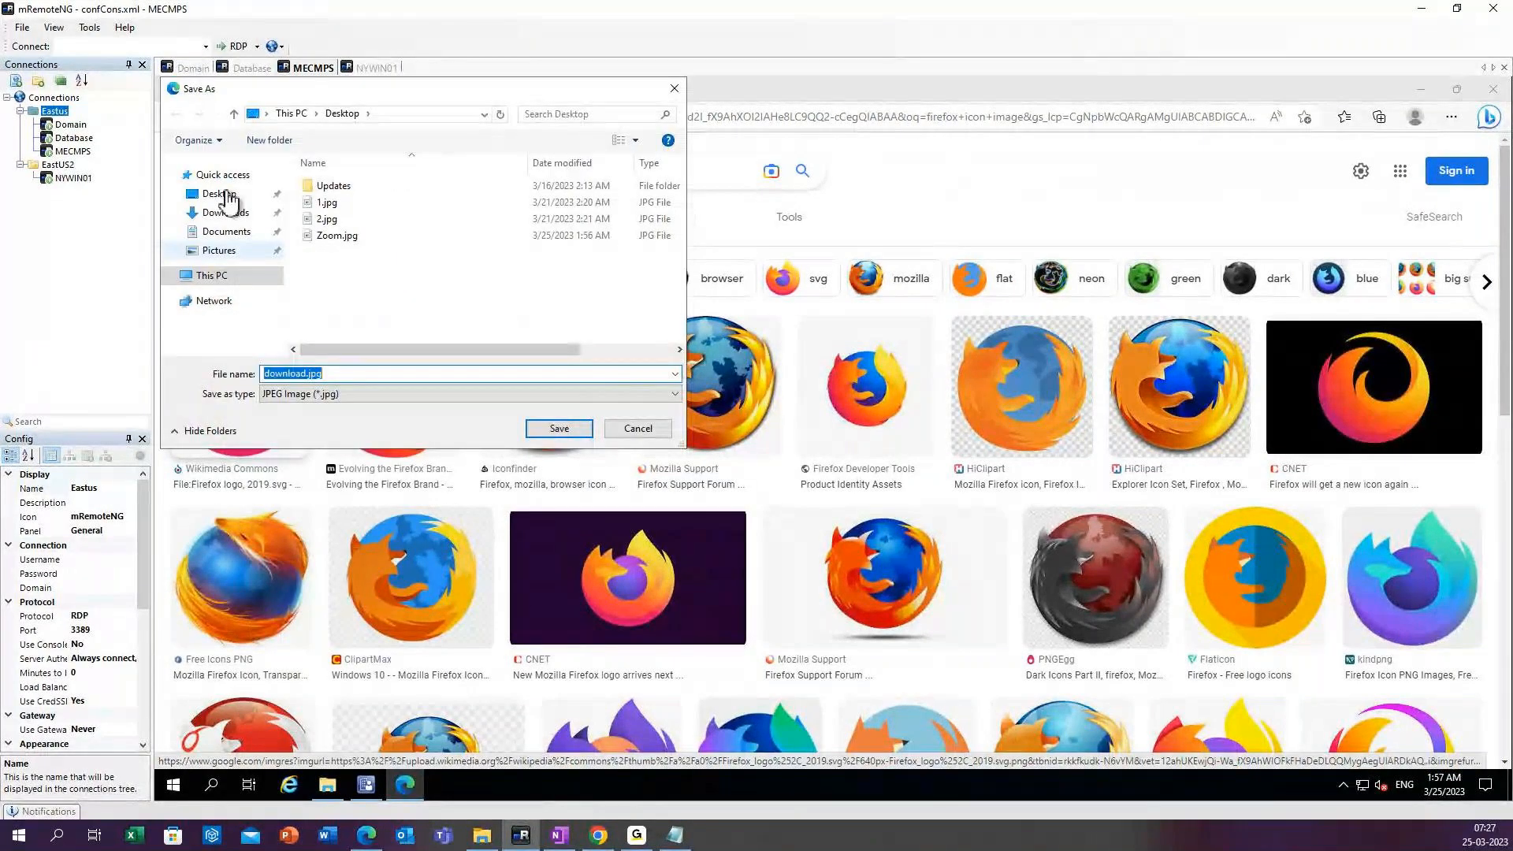
click(349, 375)
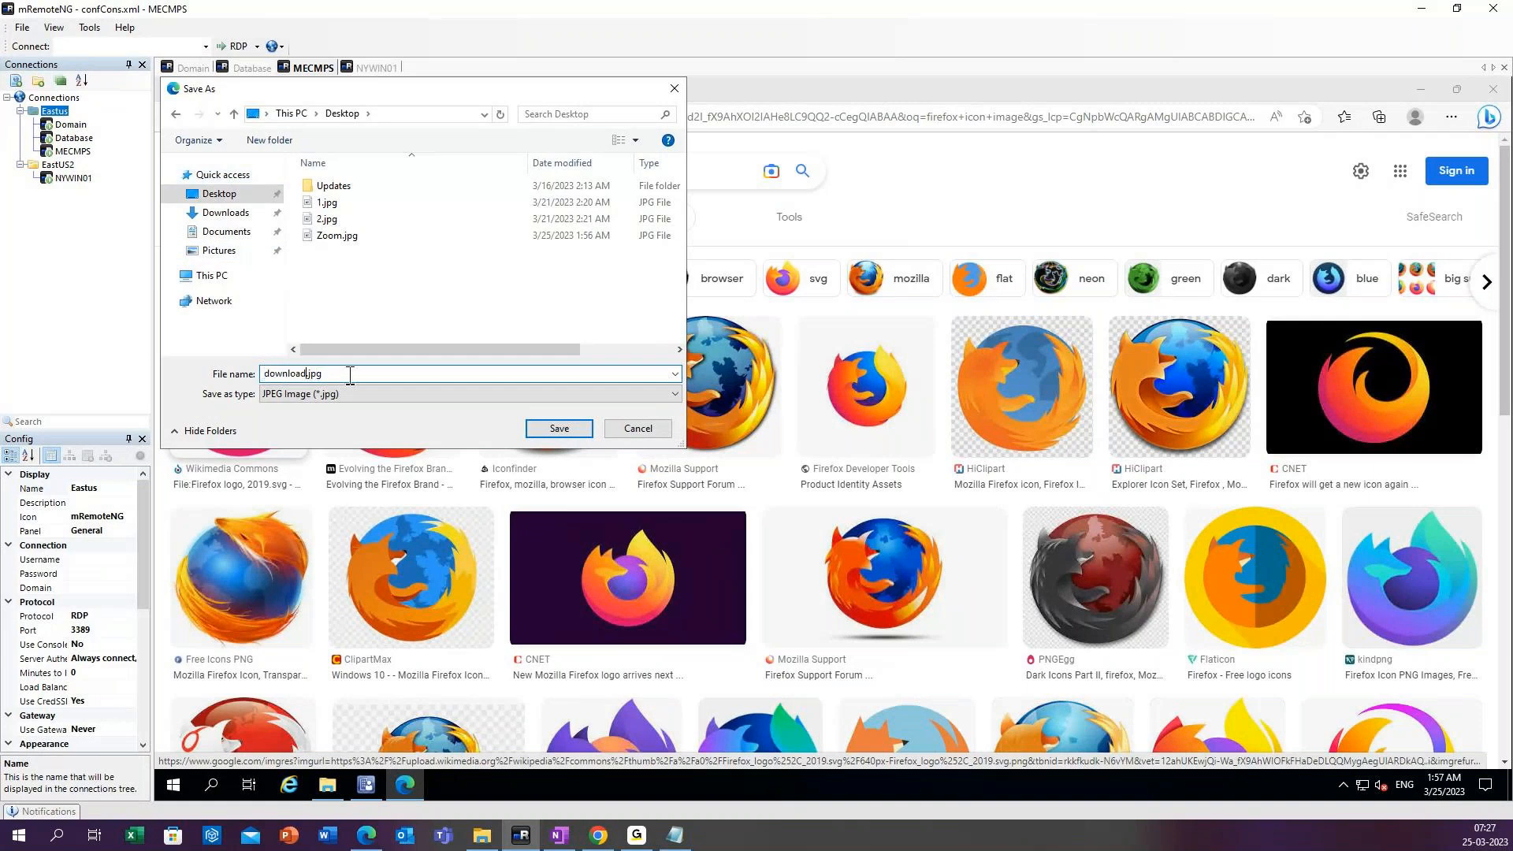
key(BackSpace)
key(BackSpace)
key(BackSpace)
key(BackSpace)
key(BackSpace)
key(BackSpace)
key(BackSpace)
key(BackSpace)
text(Firefox)
click(543, 432)
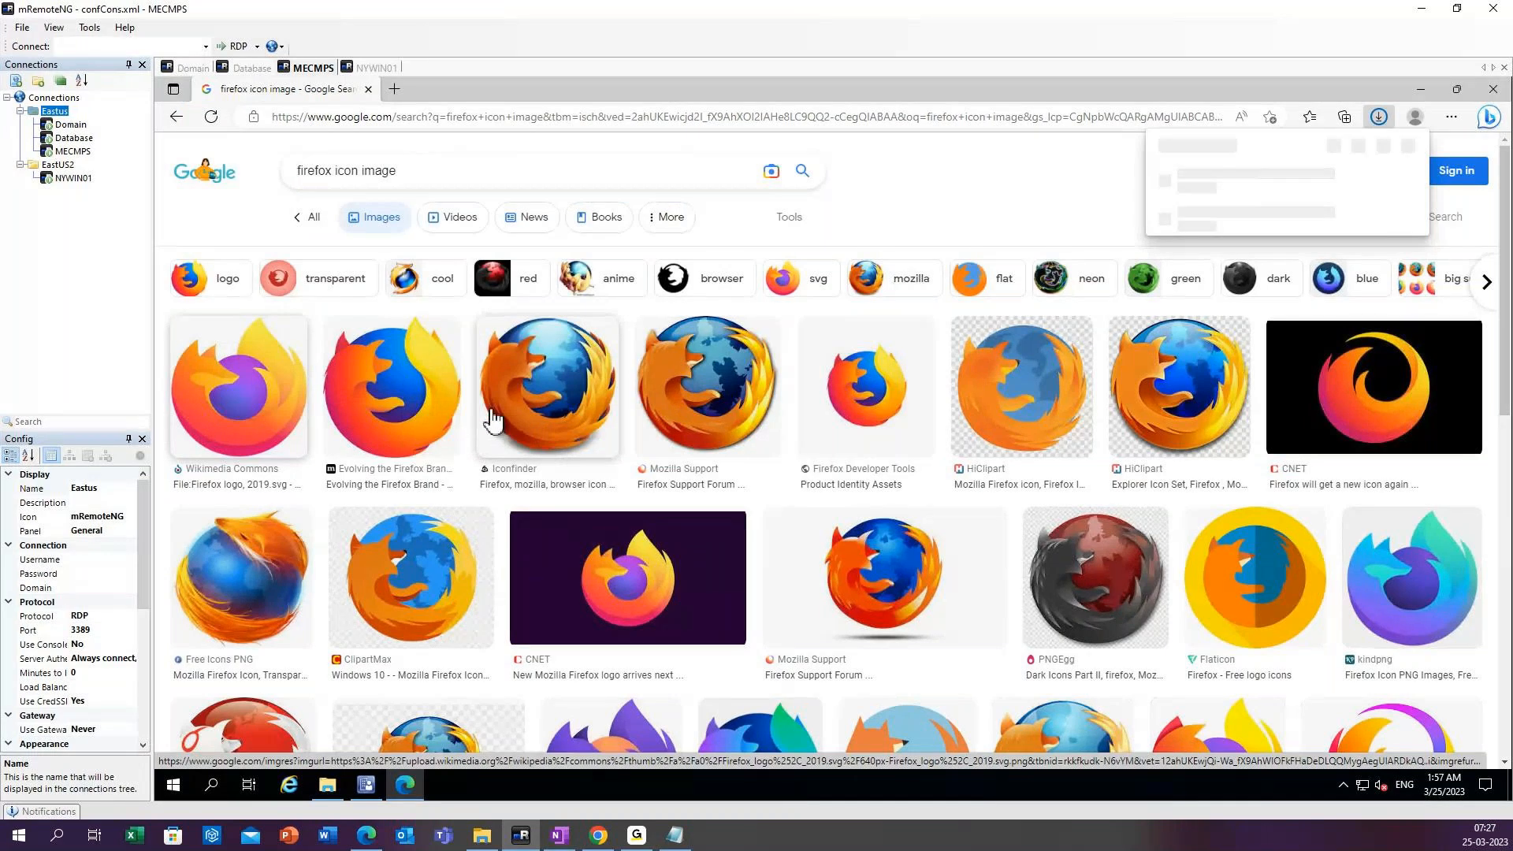
Switch to File Explorer, show the Downloads folder containing the installers, and maximize its window.
click(326, 785)
click(463, 324)
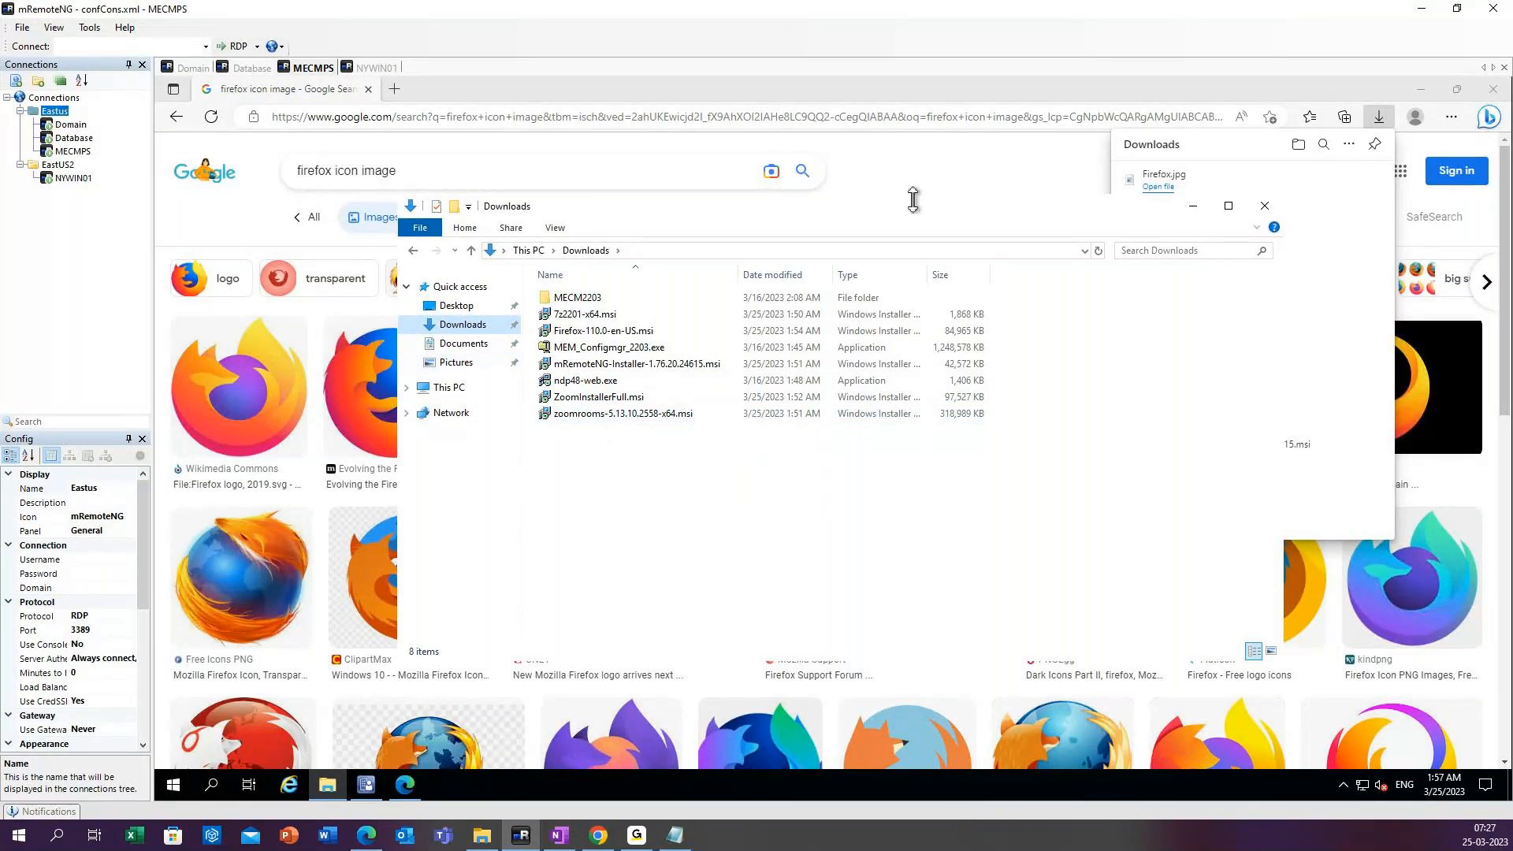
click(920, 160)
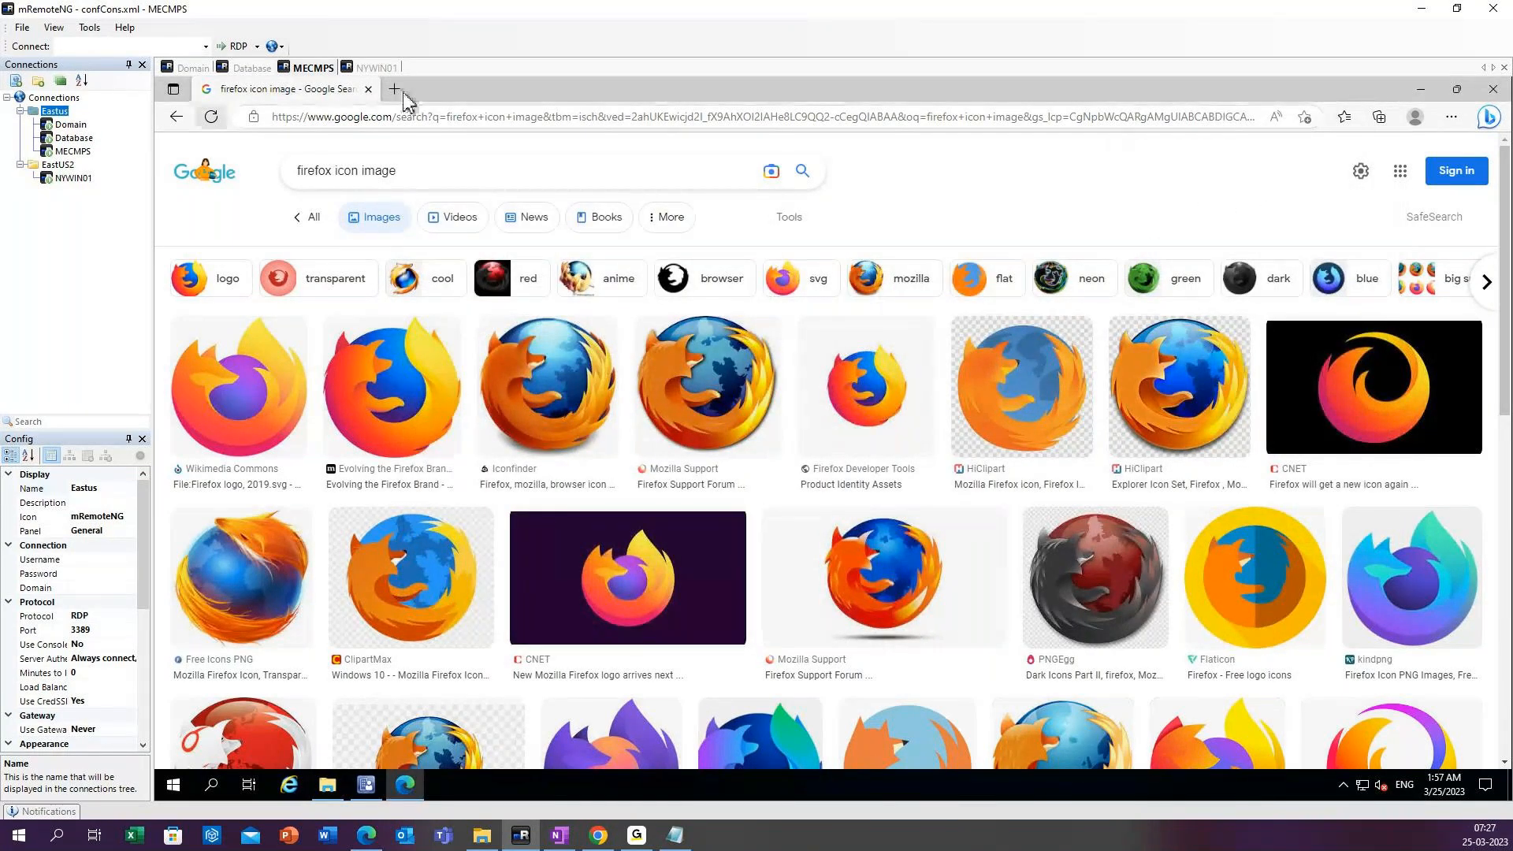
double_click(498, 93)
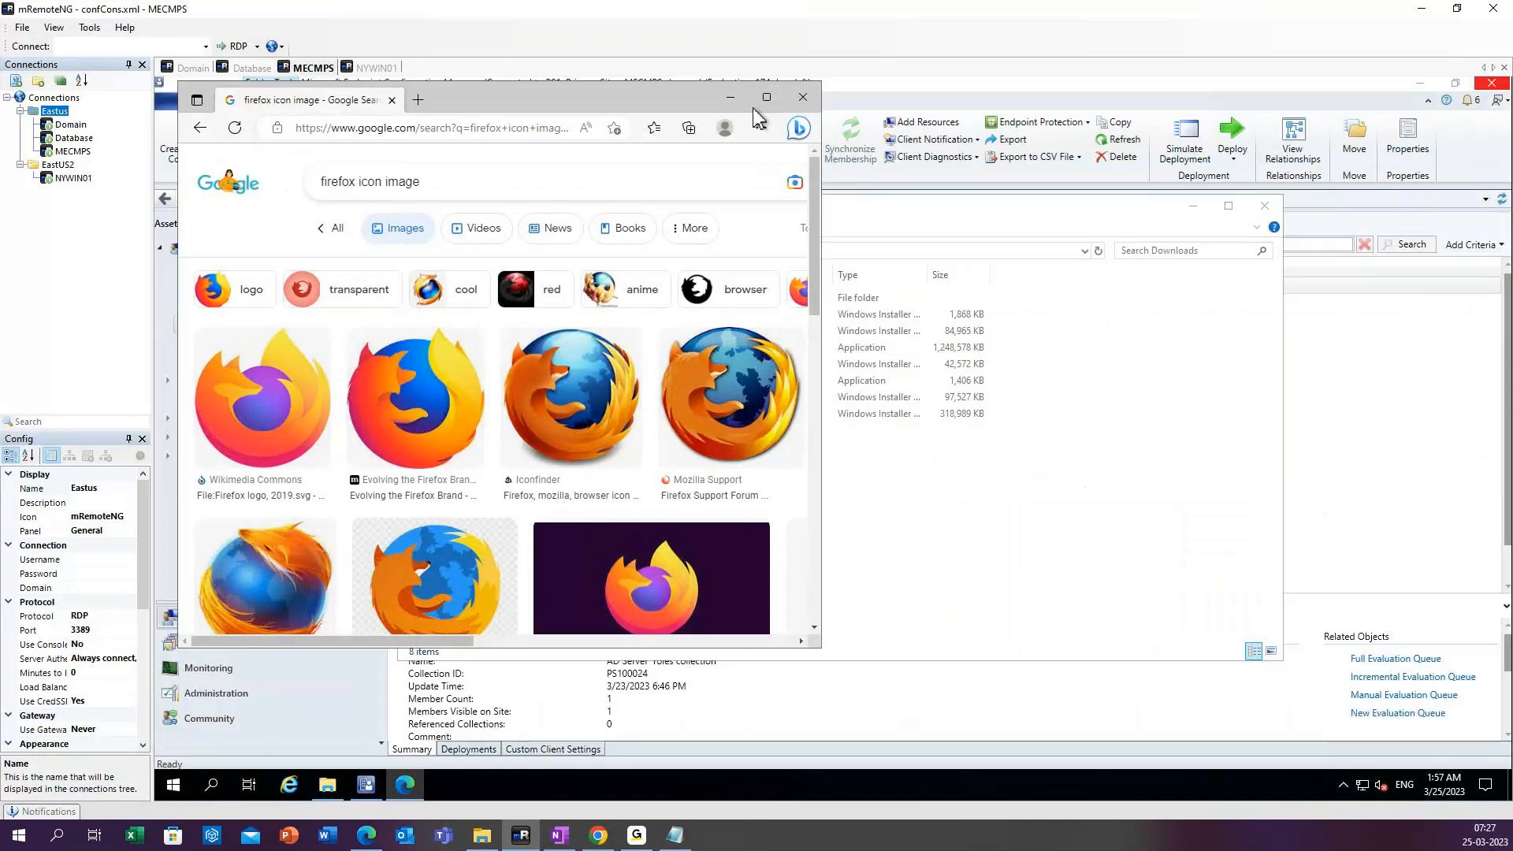
click(851, 96)
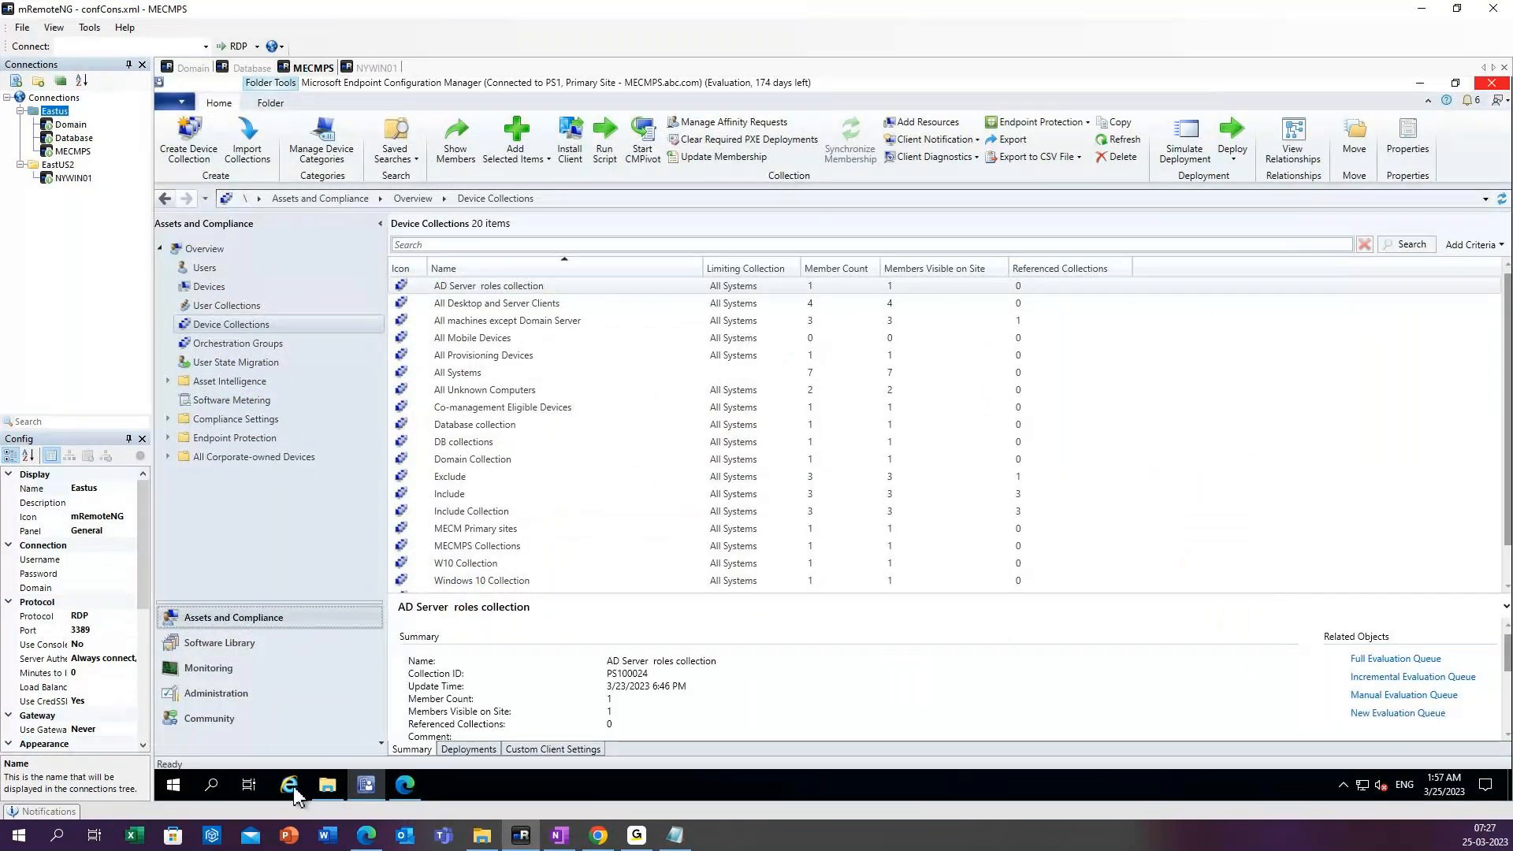
click(327, 784)
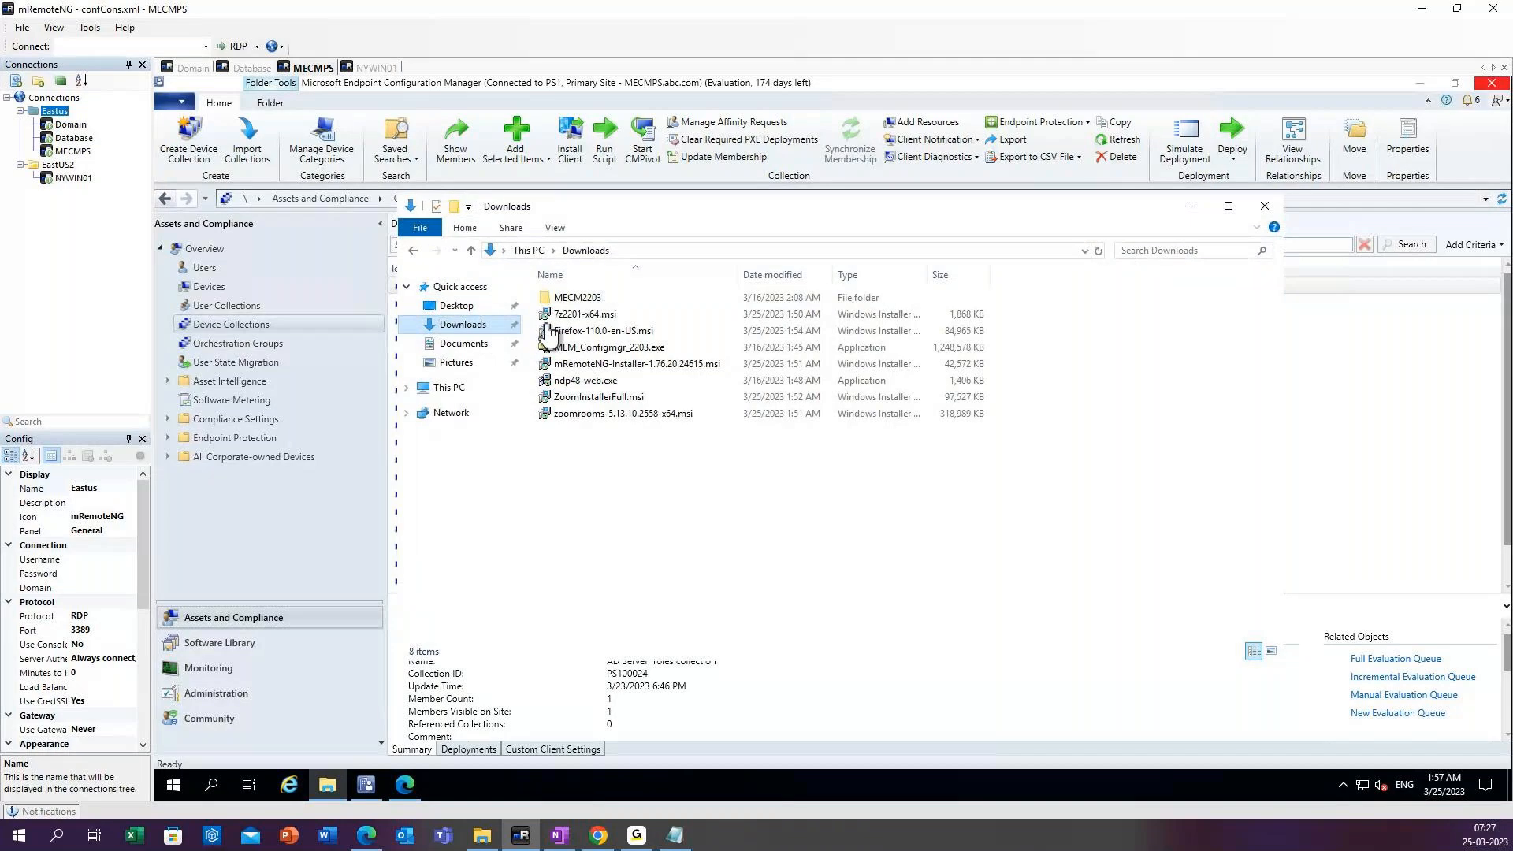
click(562, 347)
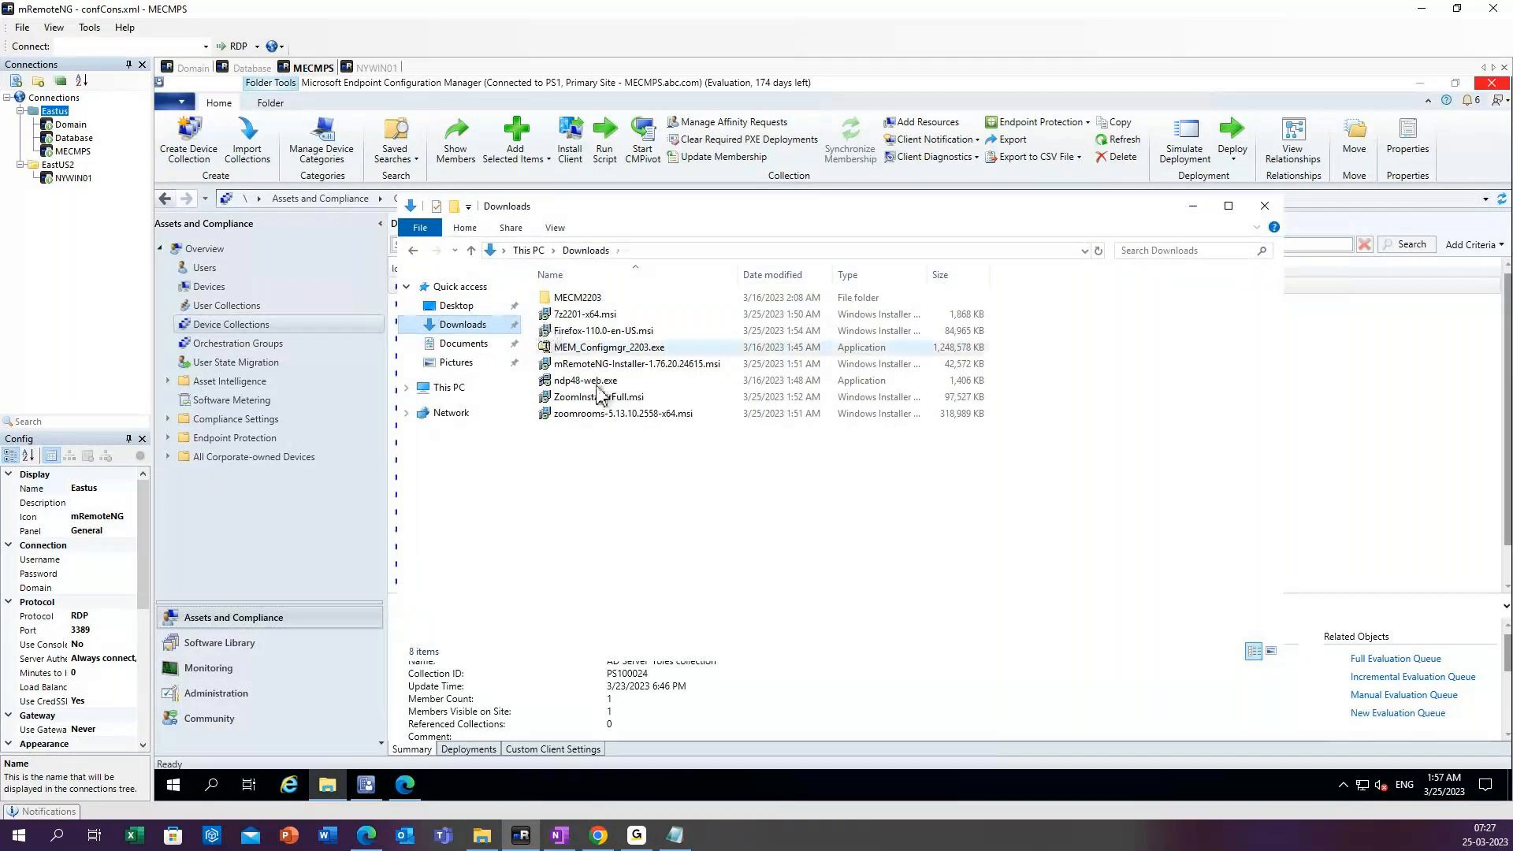
click(591, 367)
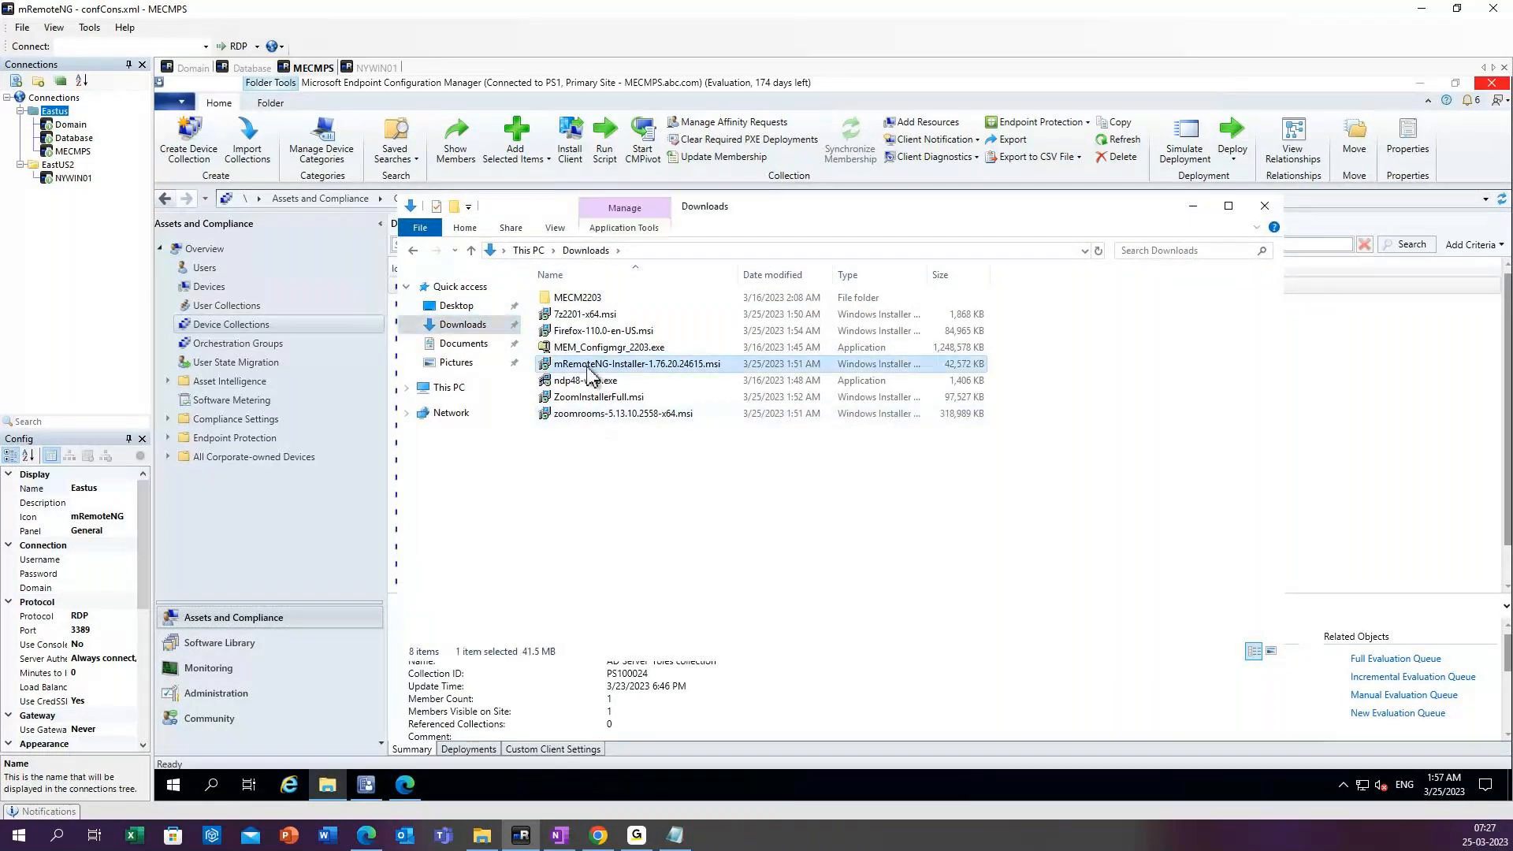
click(1229, 207)
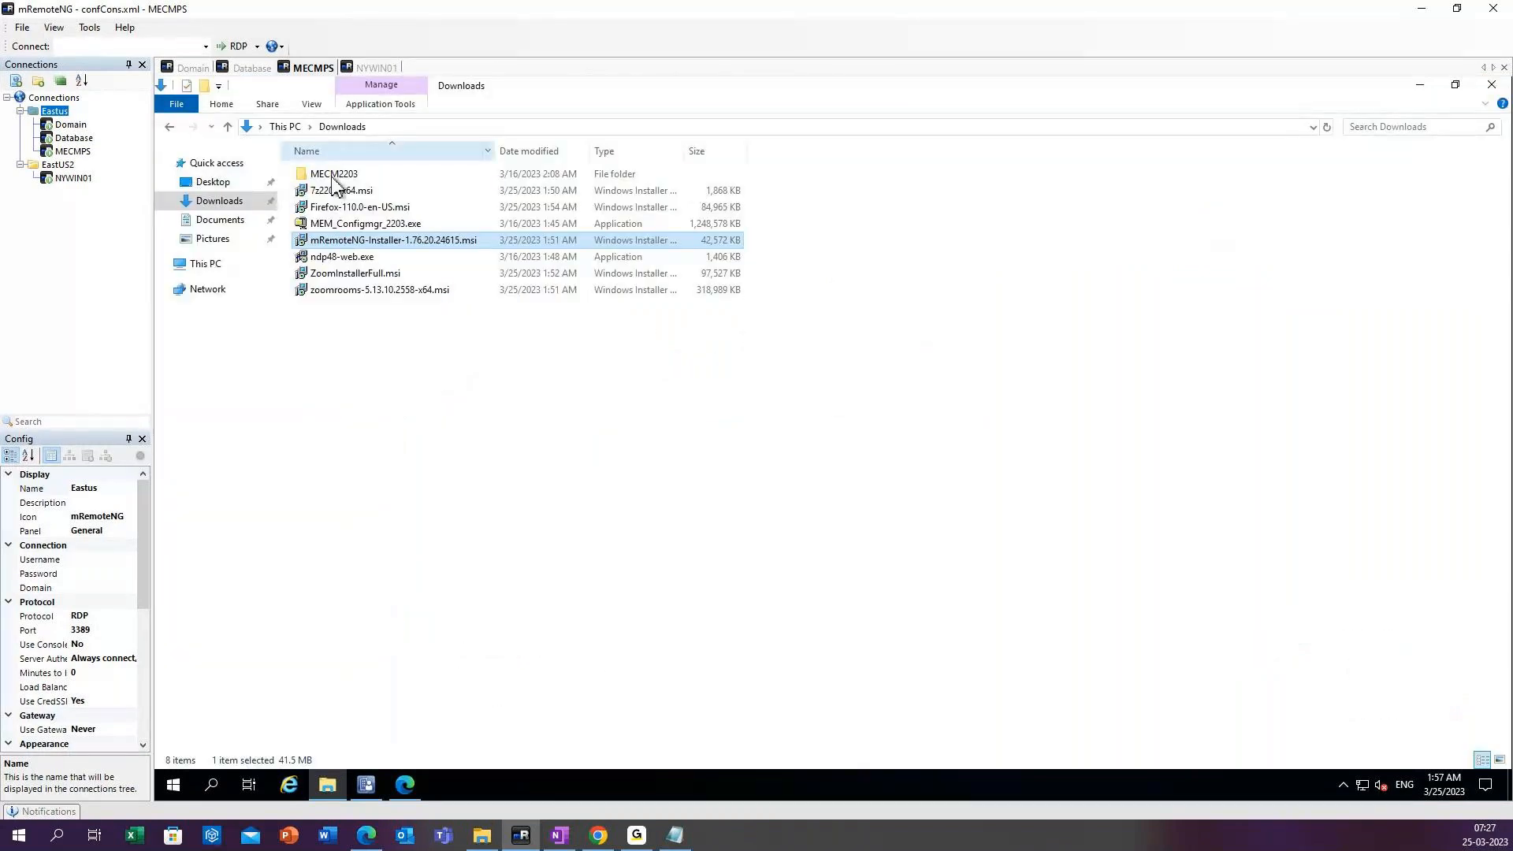
Delete the MECM2203 folder and the MEM_Configmgr_2203.exe file from Downloads.
double_click(338, 175)
click(350, 127)
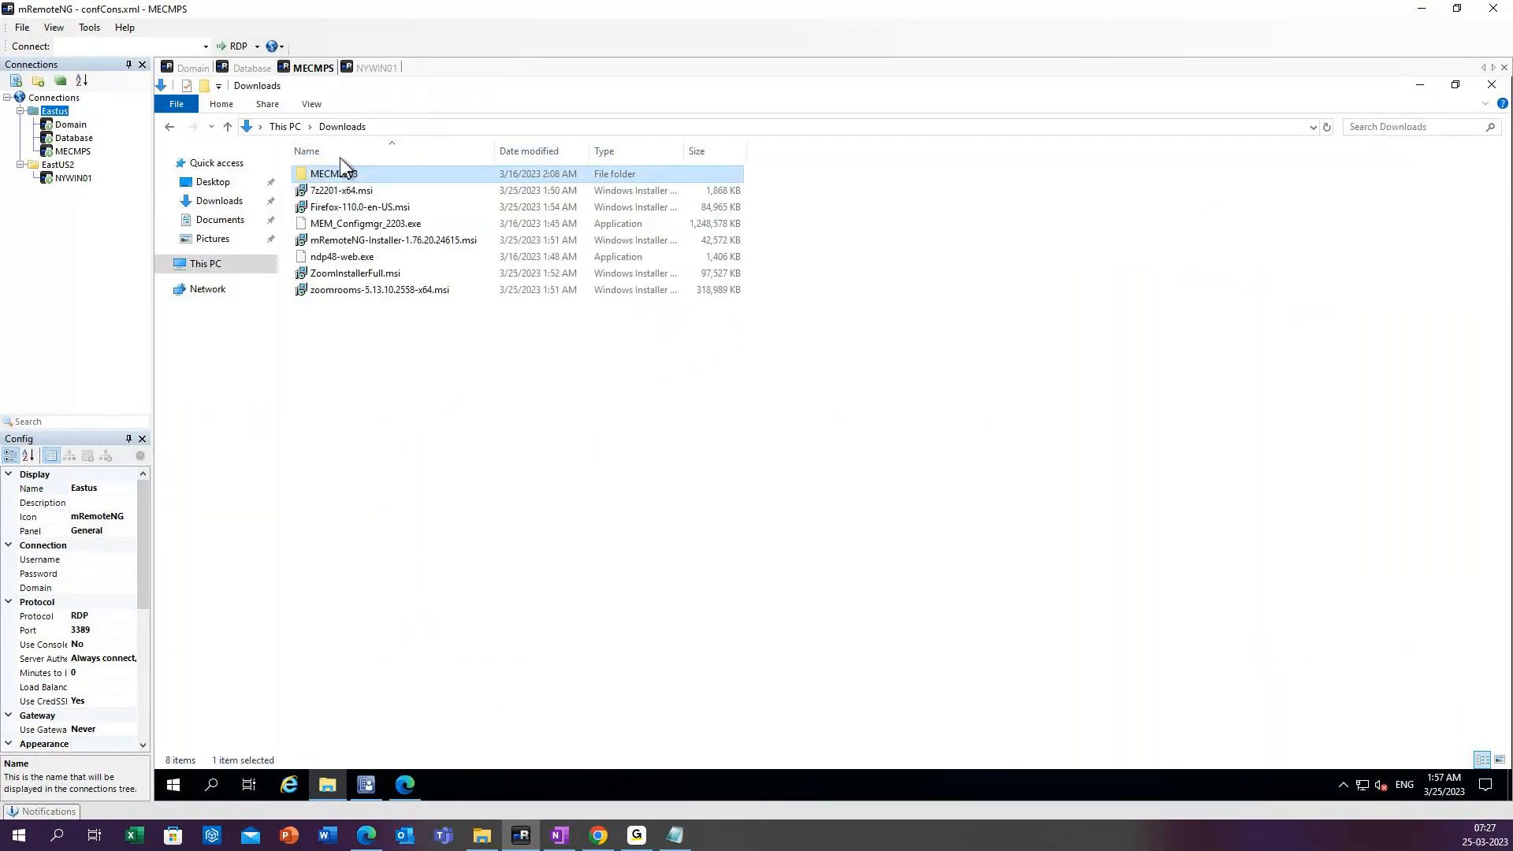
right_click(344, 178)
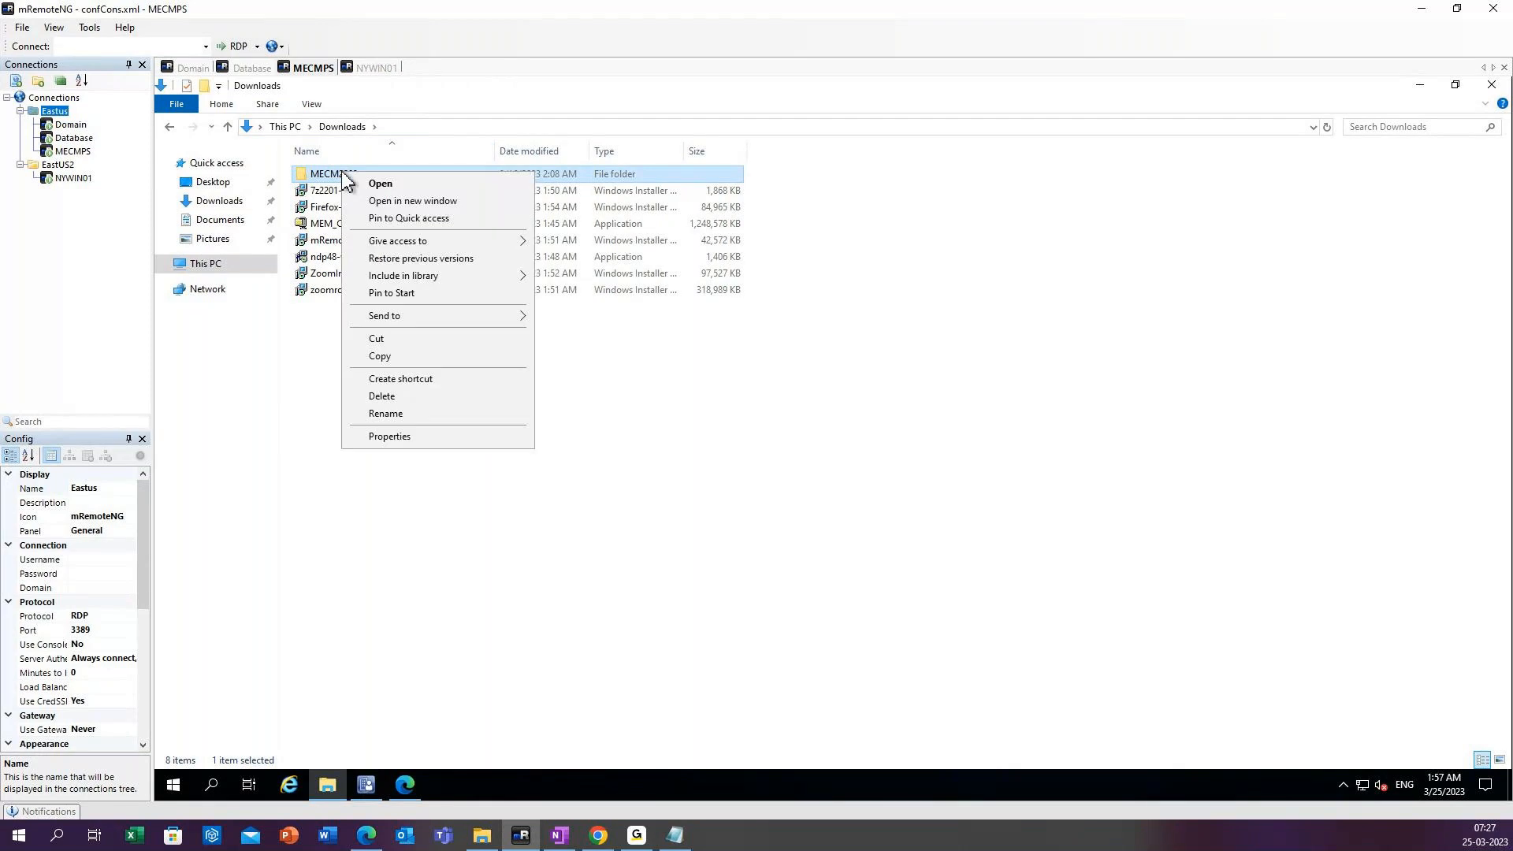
click(388, 393)
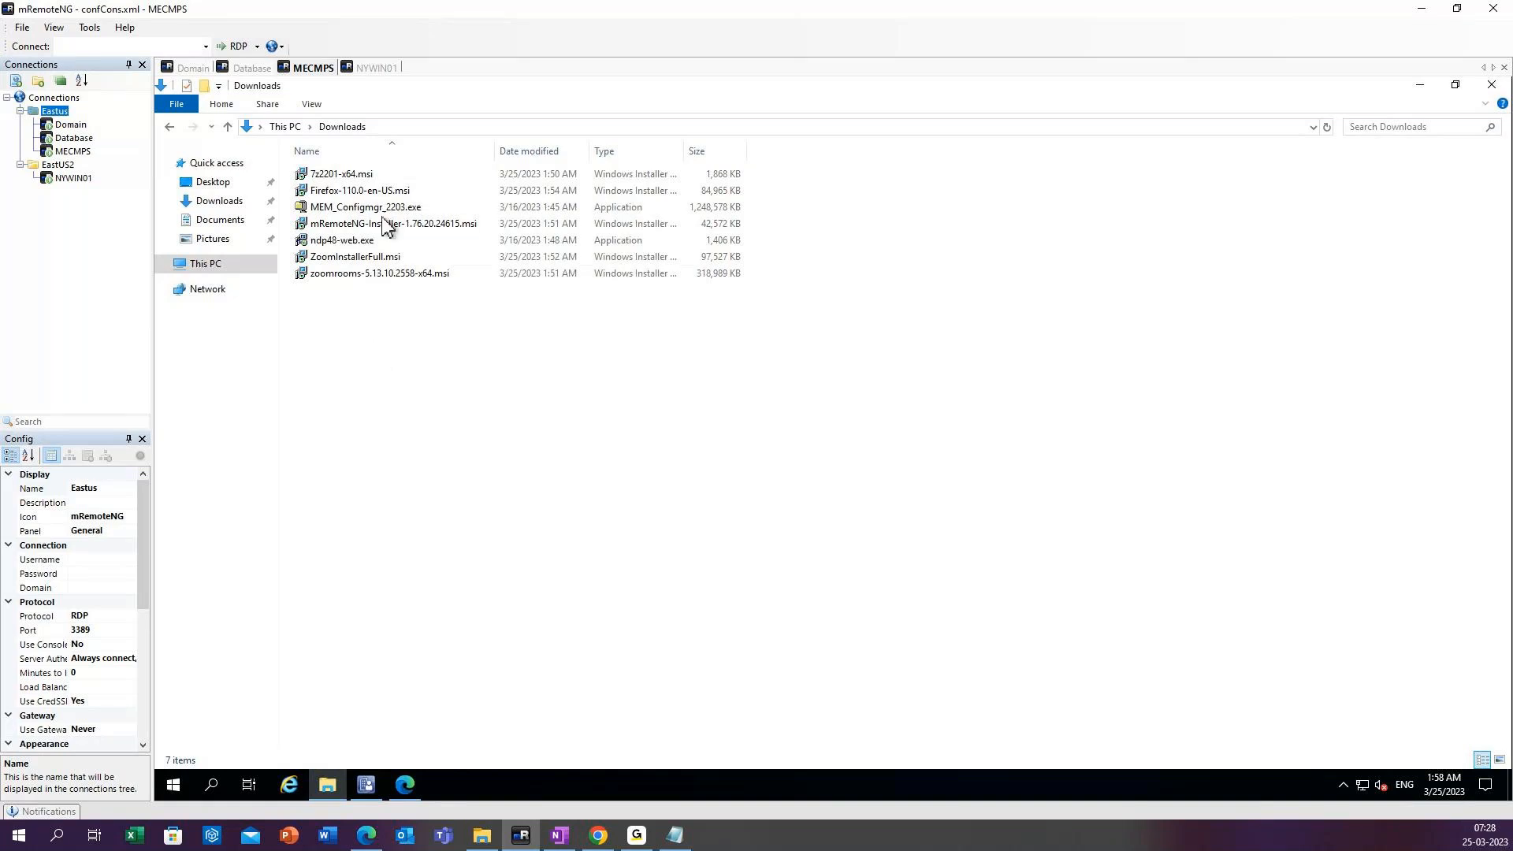
right_click(375, 213)
click(413, 449)
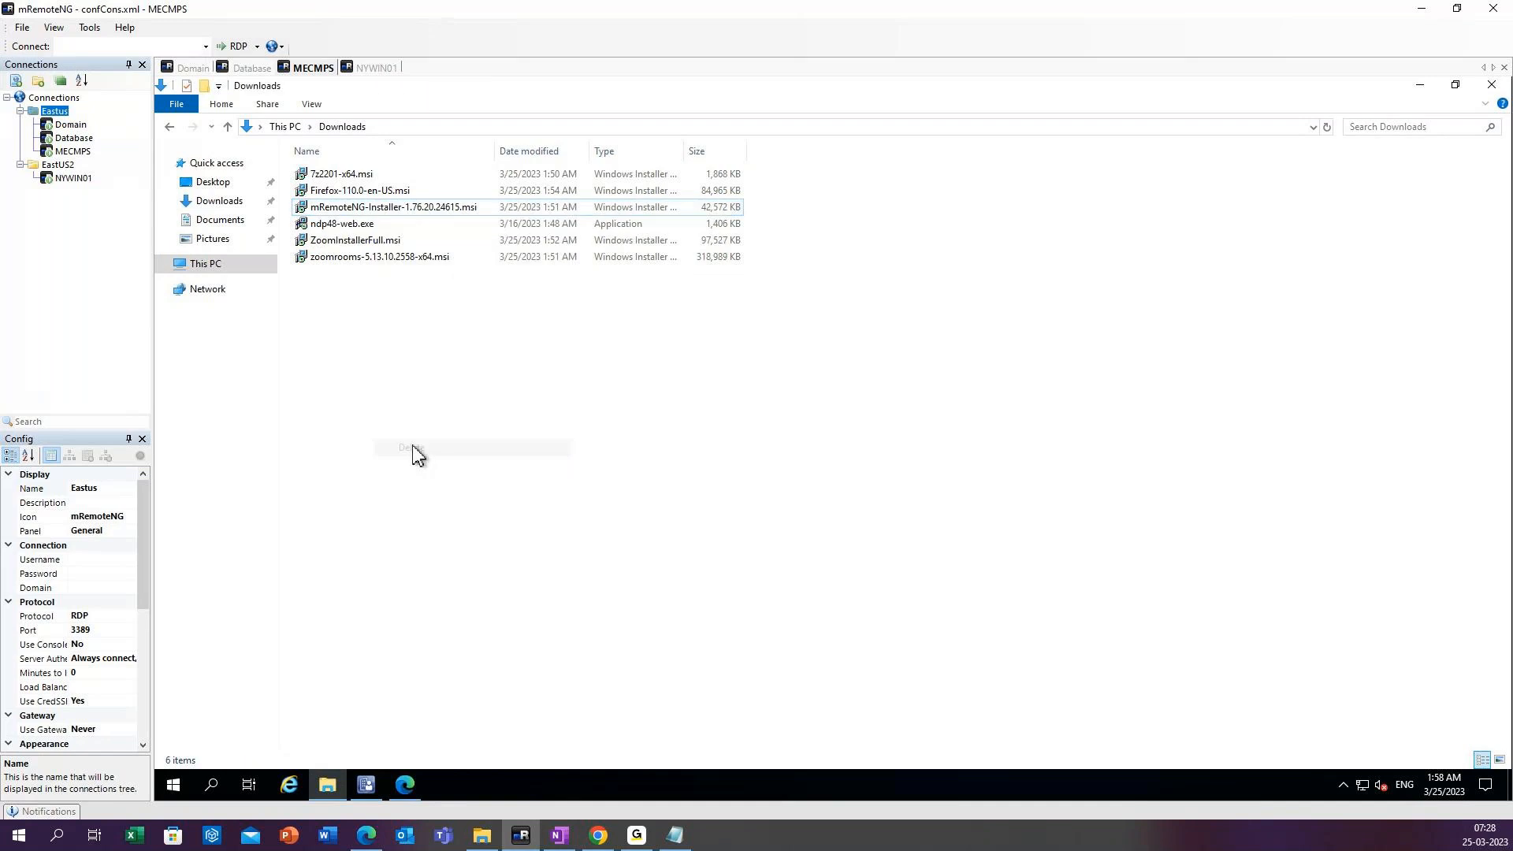
Switch to Edge and close the firefox icon image search tab.
click(405, 786)
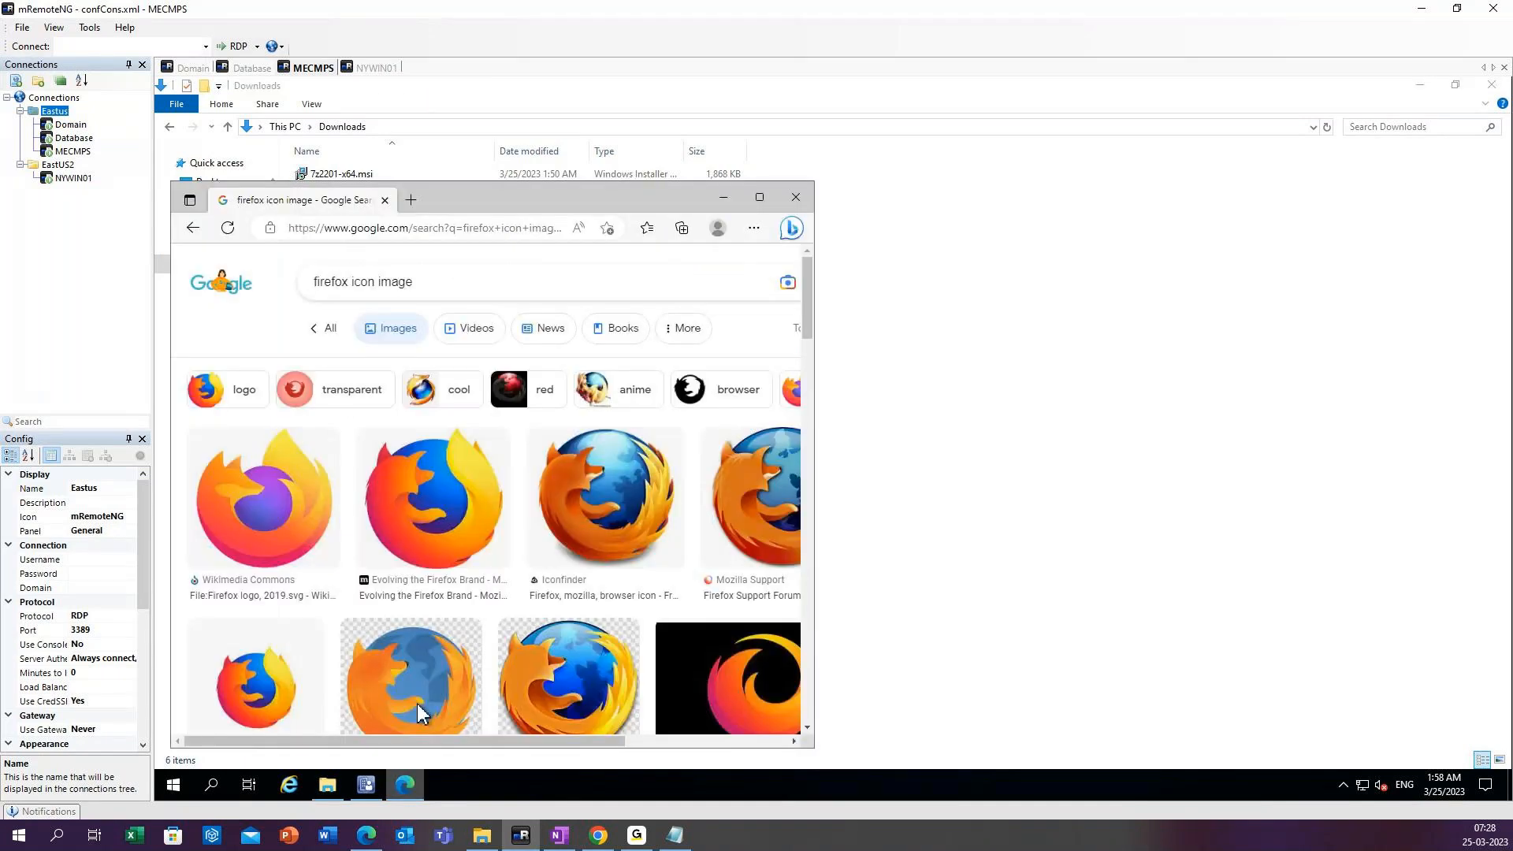
click(385, 200)
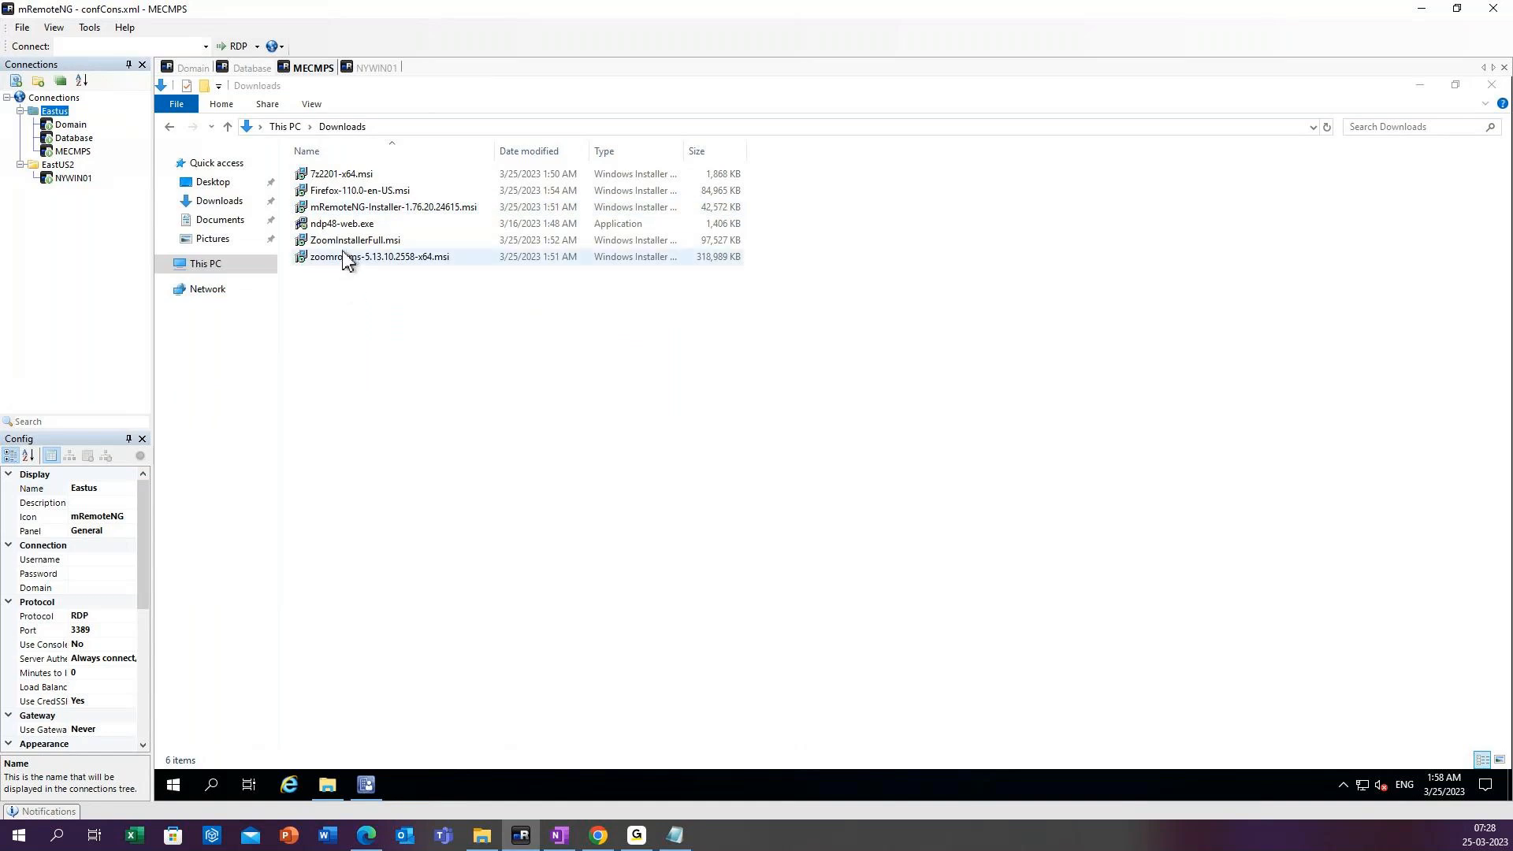
Delete the ndp48-web.exe file from the Downloads folder.
click(350, 227)
right_click(351, 228)
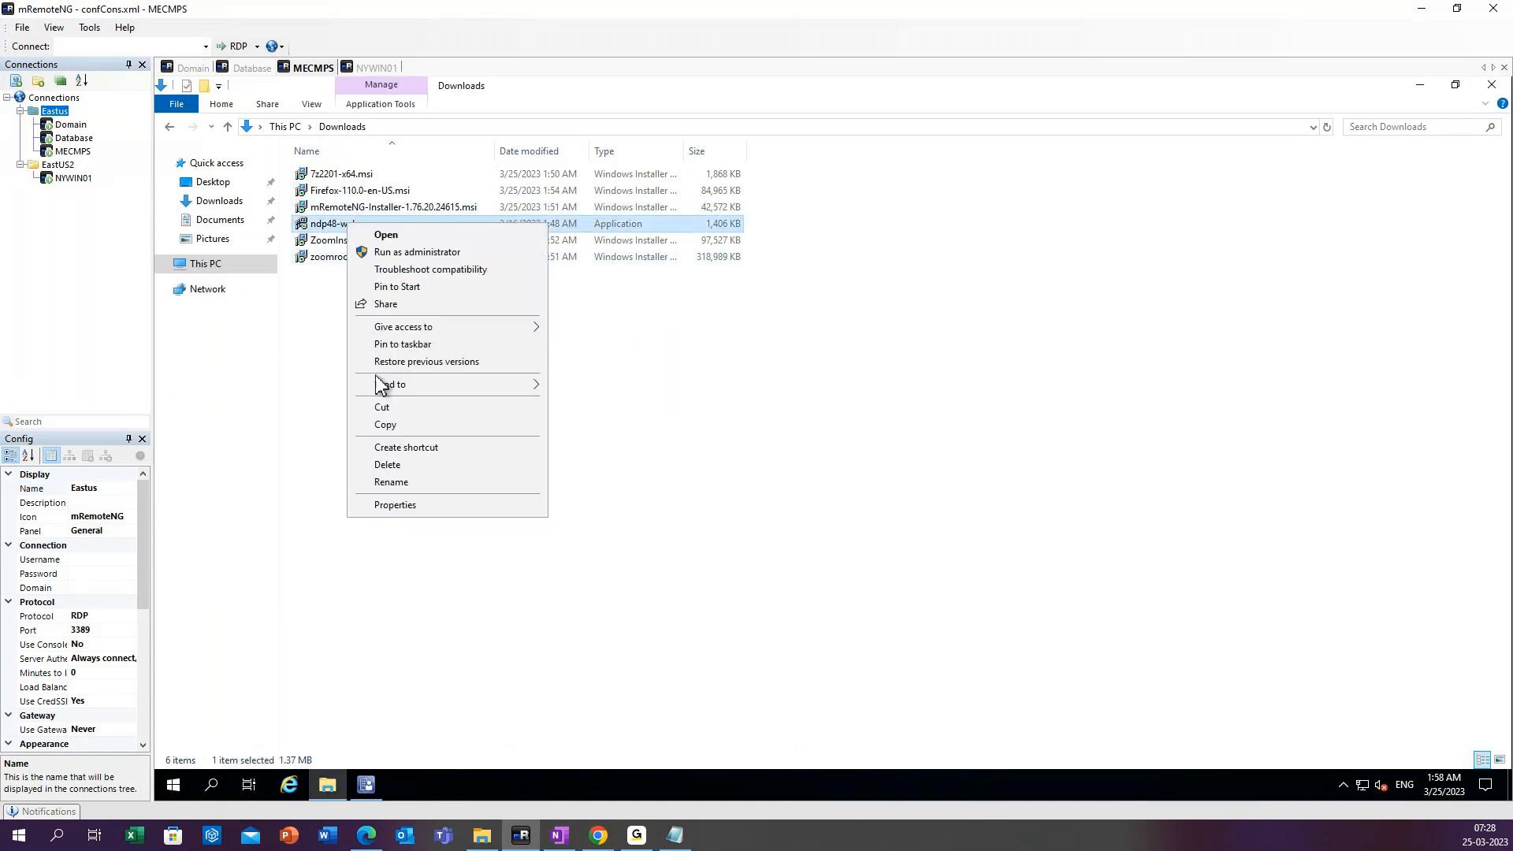
click(386, 465)
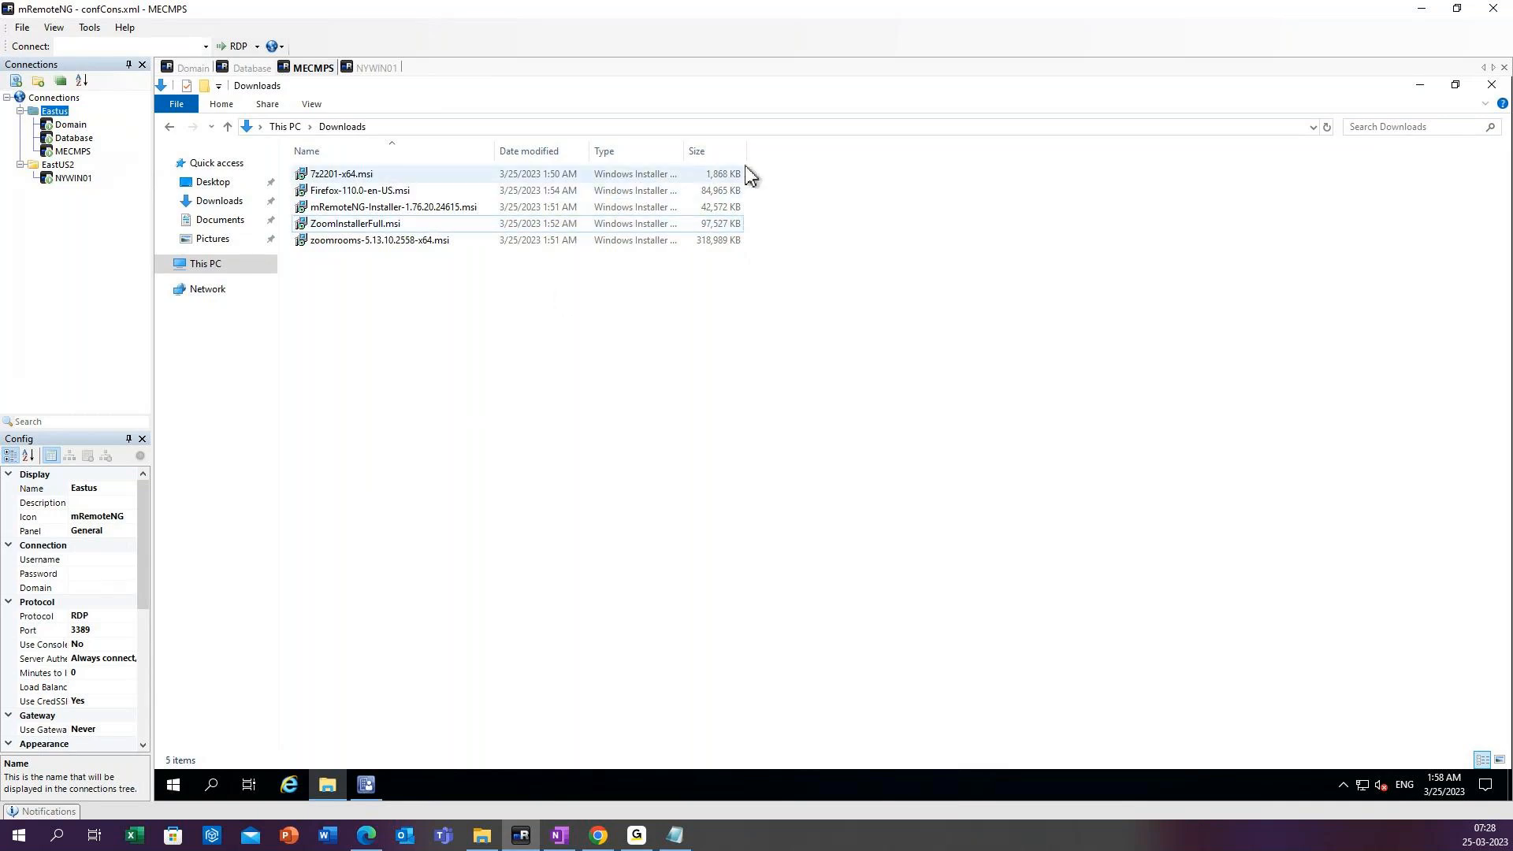
drag(392, 337, 337, 173)
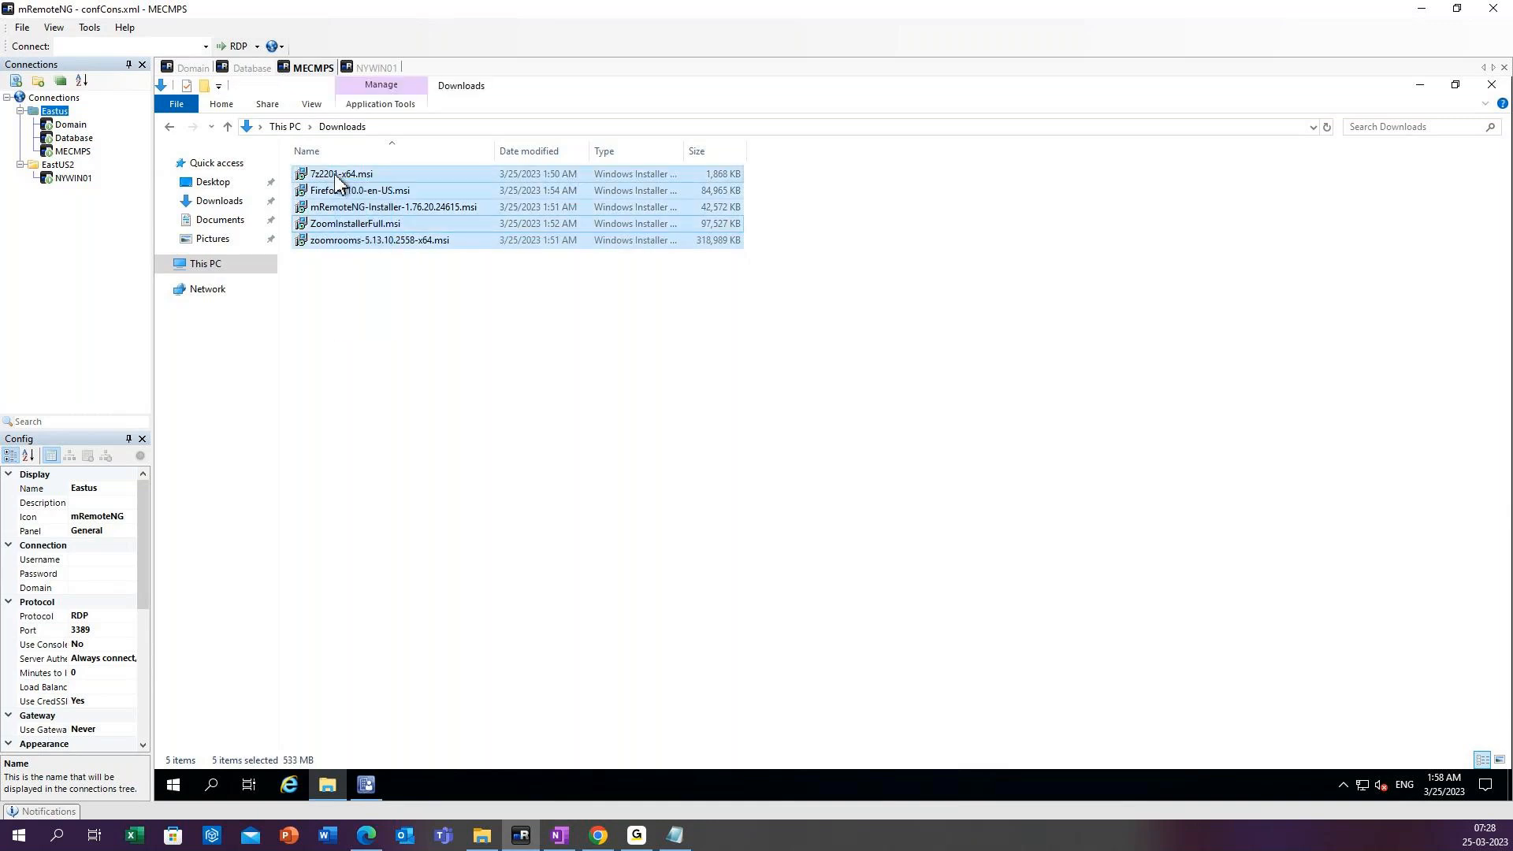
right_click(336, 173)
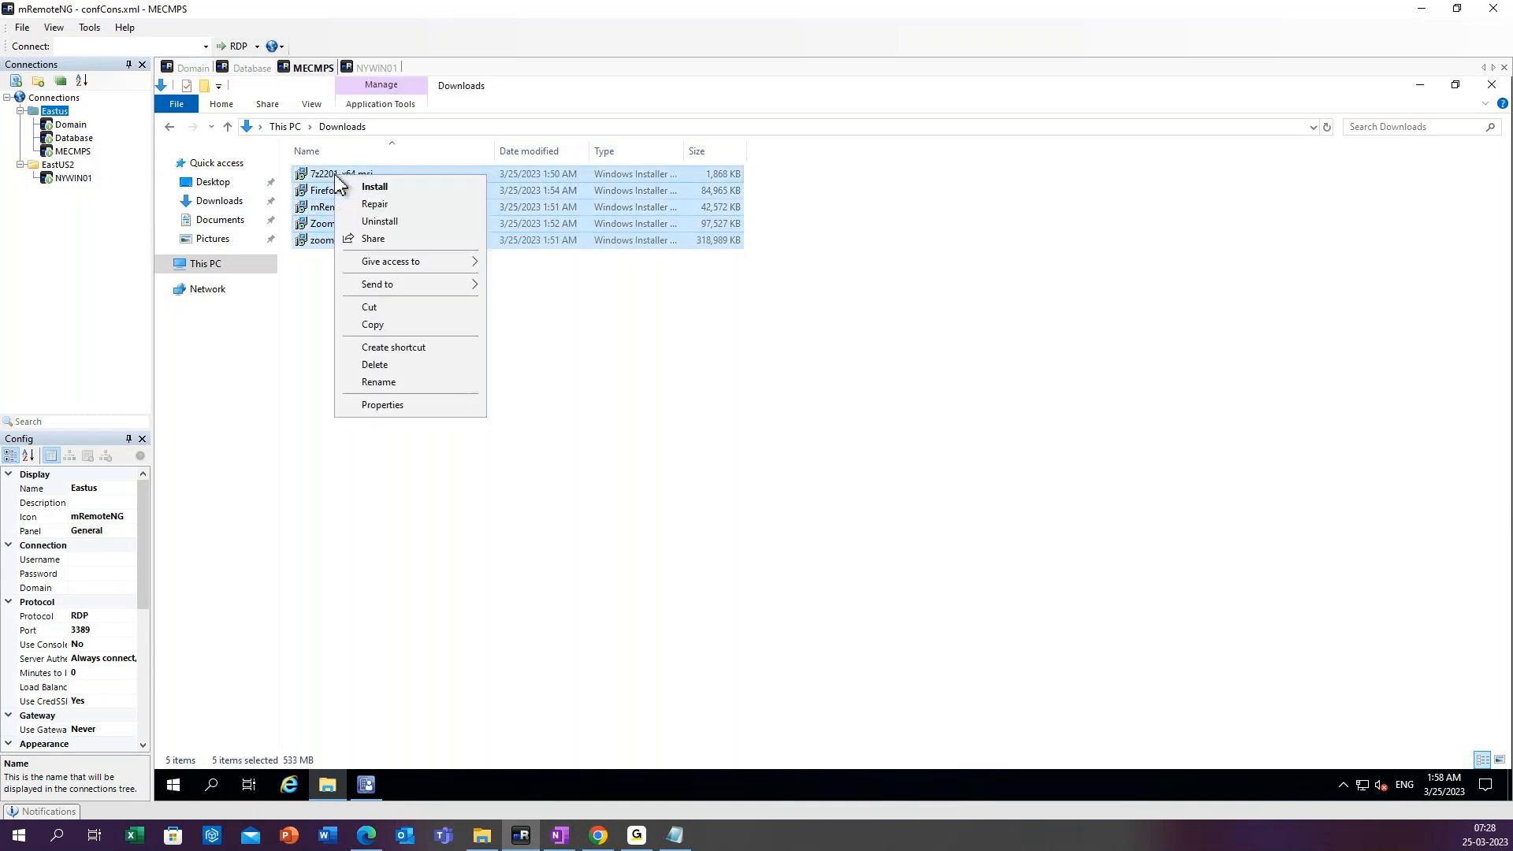
click(615, 324)
click(614, 324)
Cut all the MSI installers in the Downloads folder for moving.
mouse_move(360, 249)
mouse_down()
mouse_move(331, 229)
mouse_move(329, 167)
mouse_move(366, 248)
mouse_up()
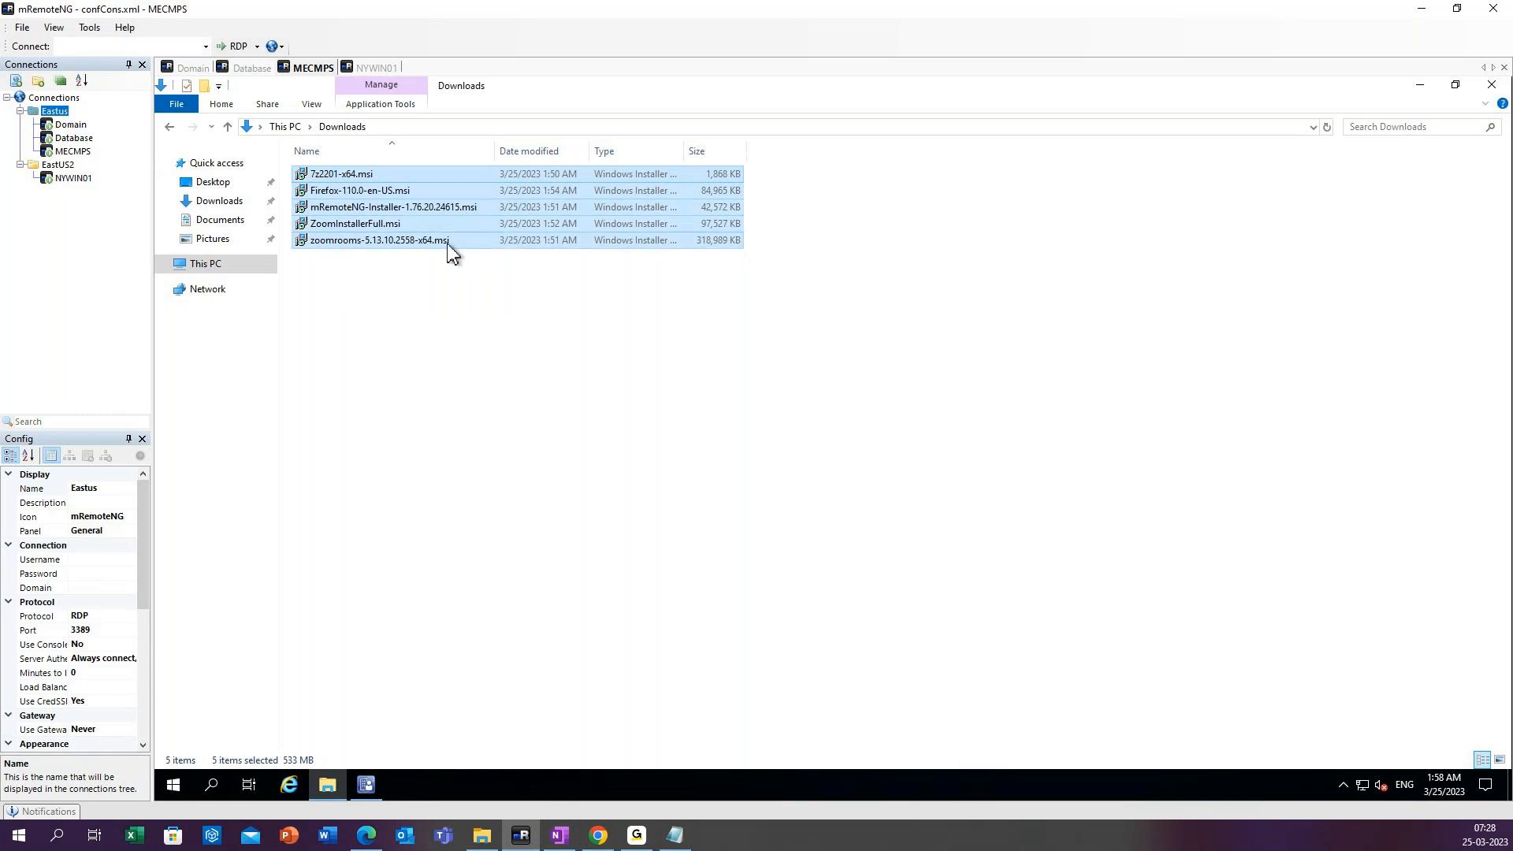
right_click(365, 194)
click(404, 337)
Paste the cut MSI installers into the Applications folder under C:\Source_files.
click(219, 270)
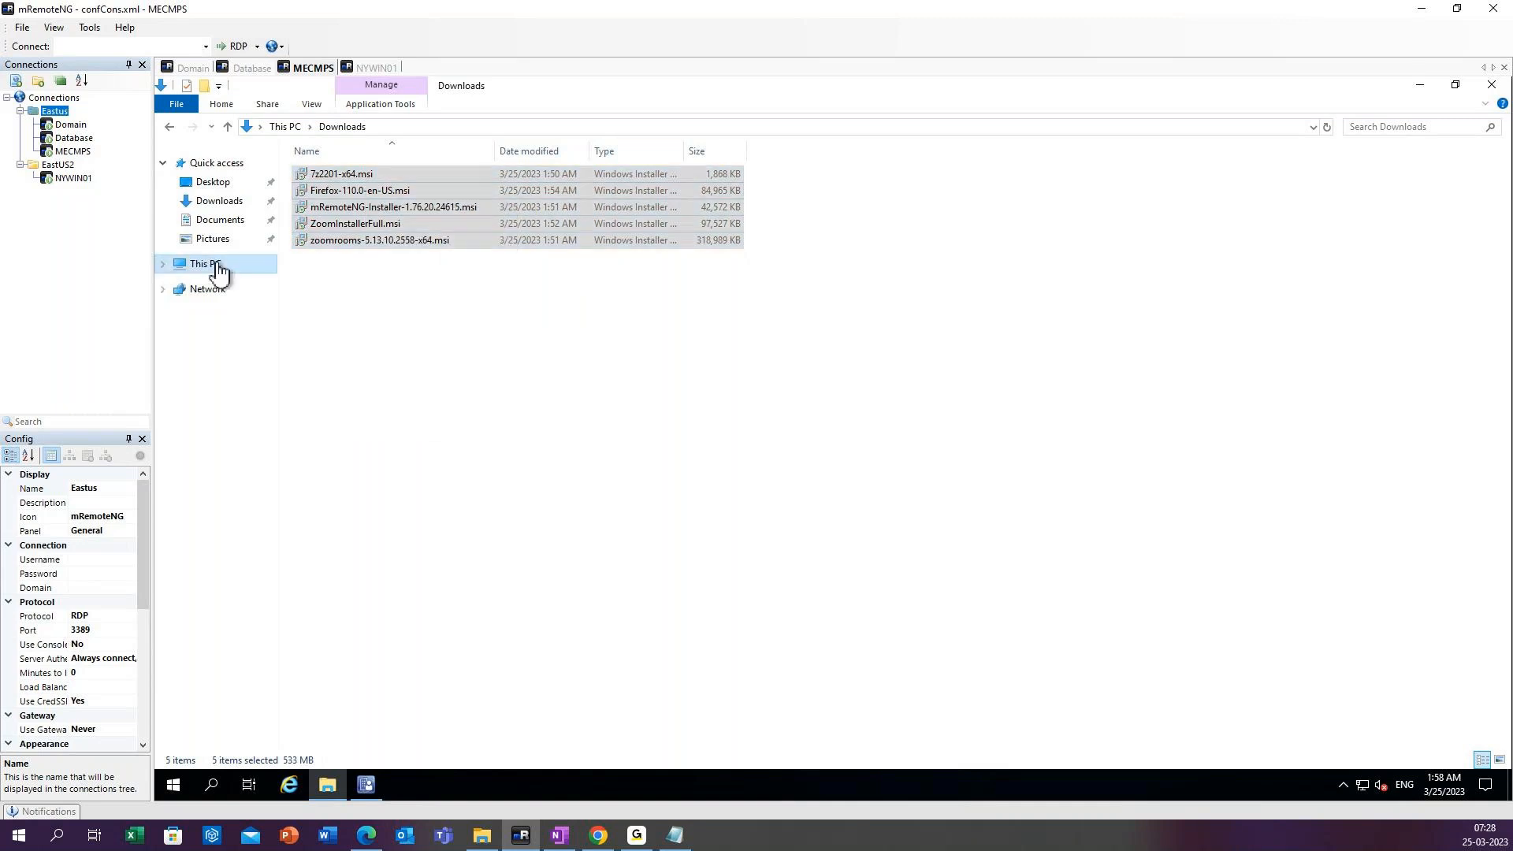
click(384, 310)
double_click(384, 310)
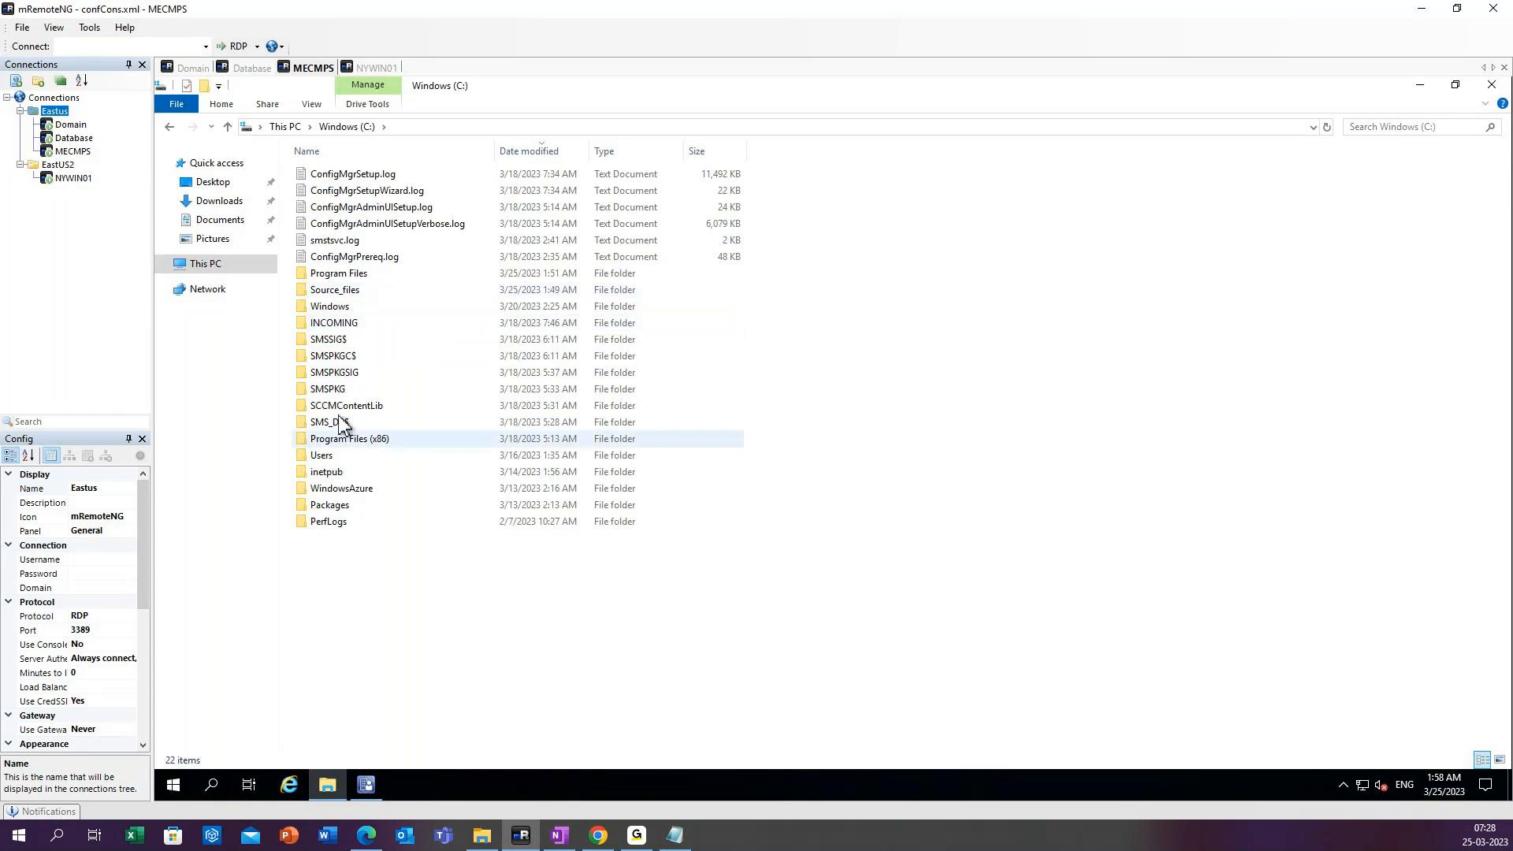
double_click(341, 291)
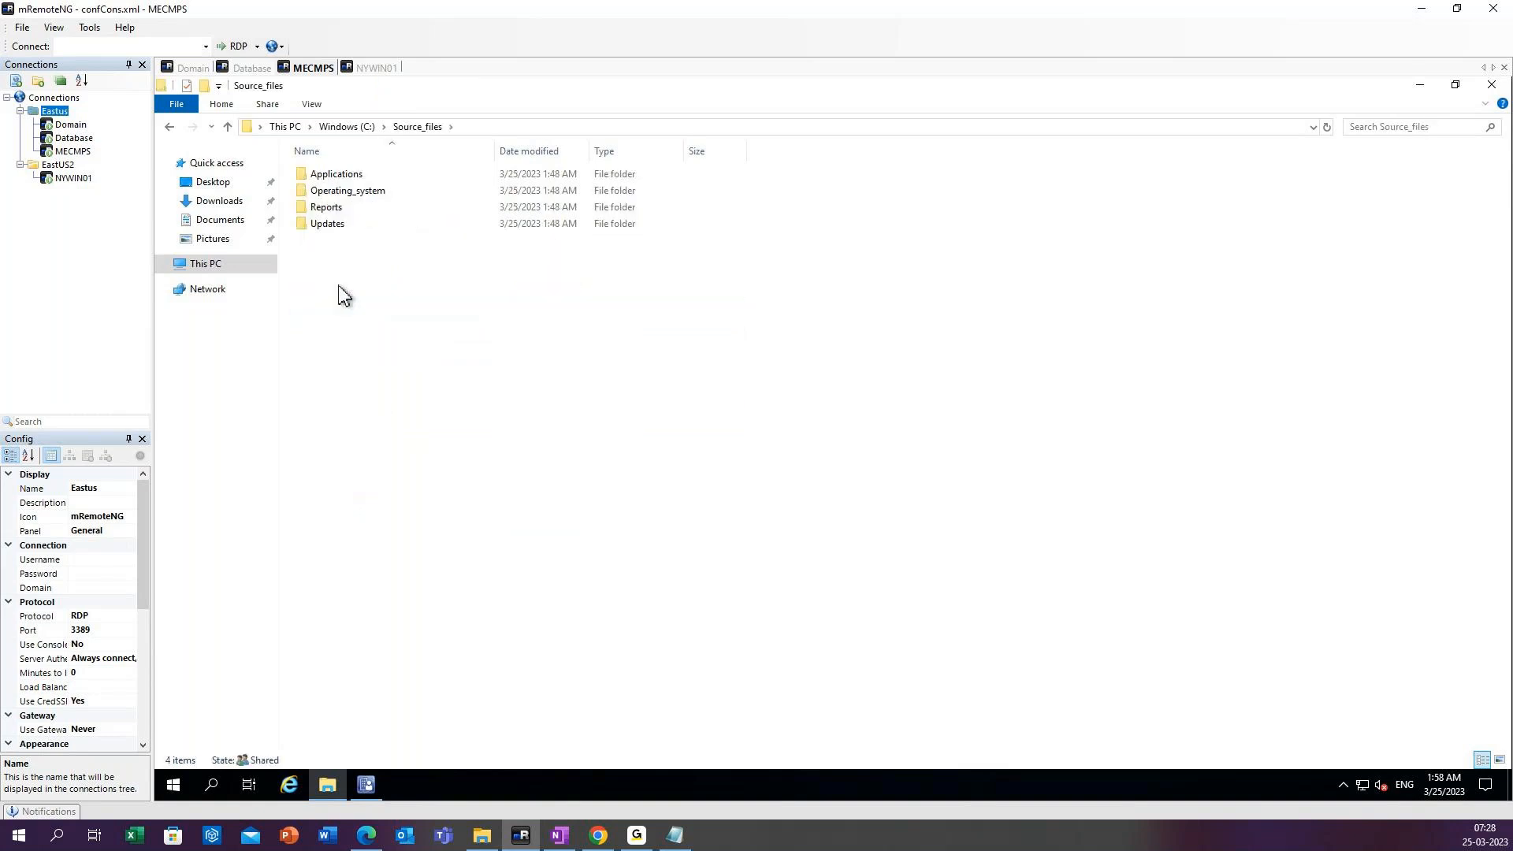
double_click(341, 177)
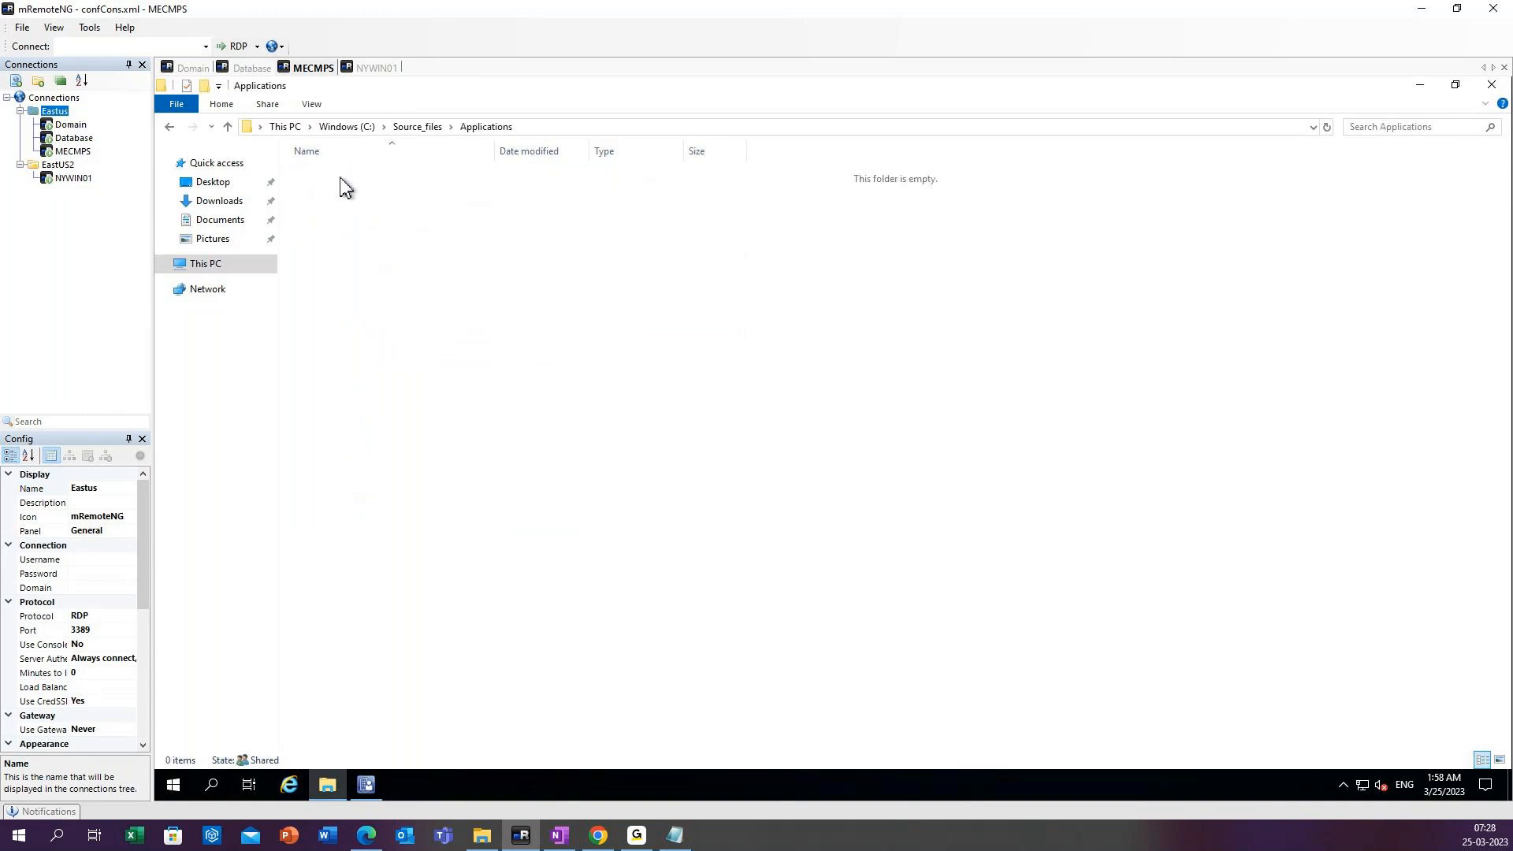
right_click(358, 245)
click(400, 347)
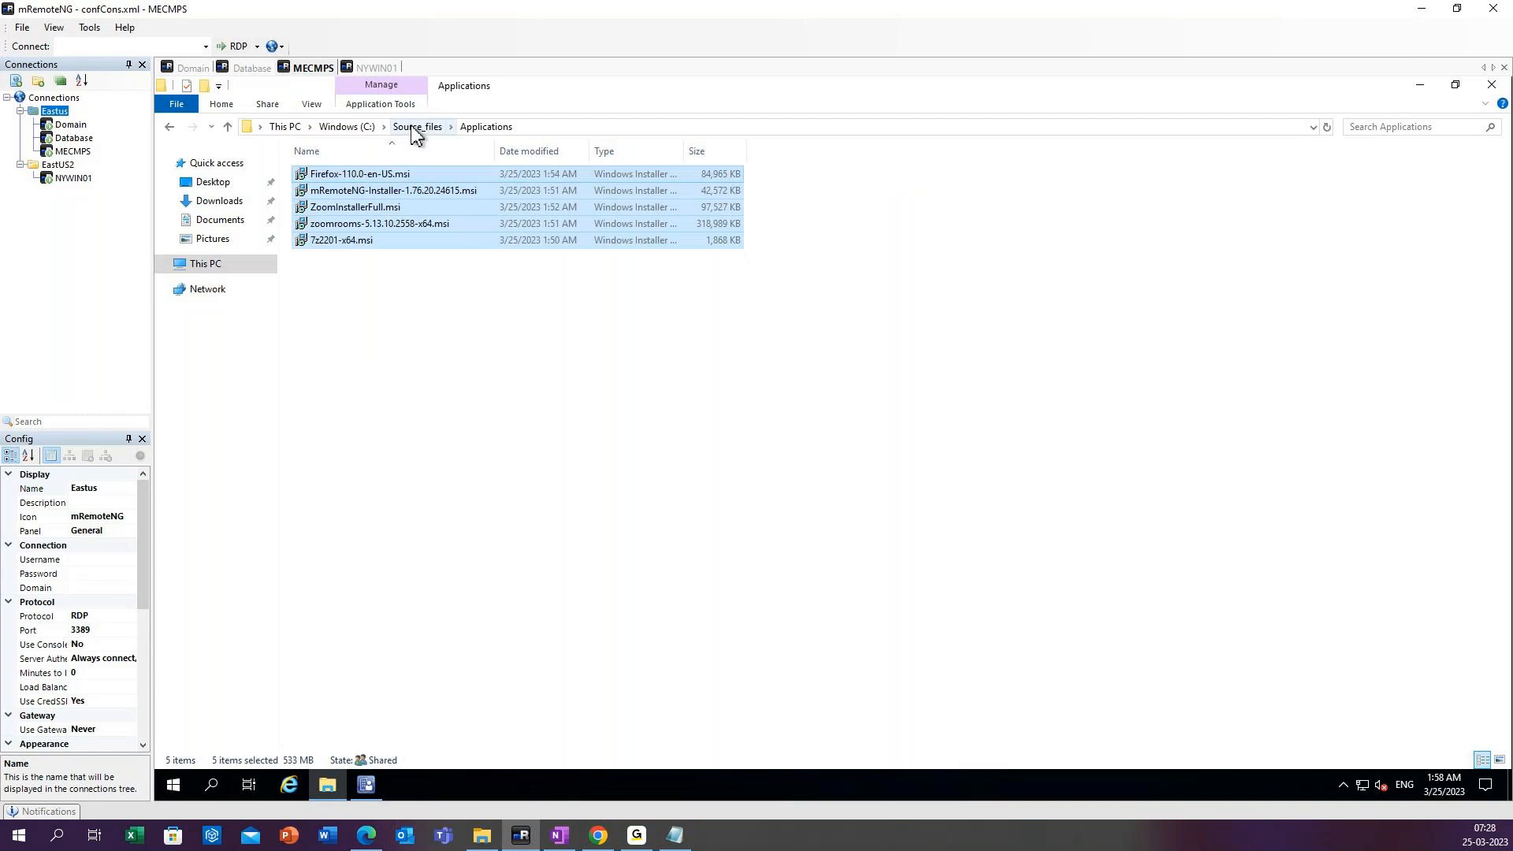
click(406, 309)
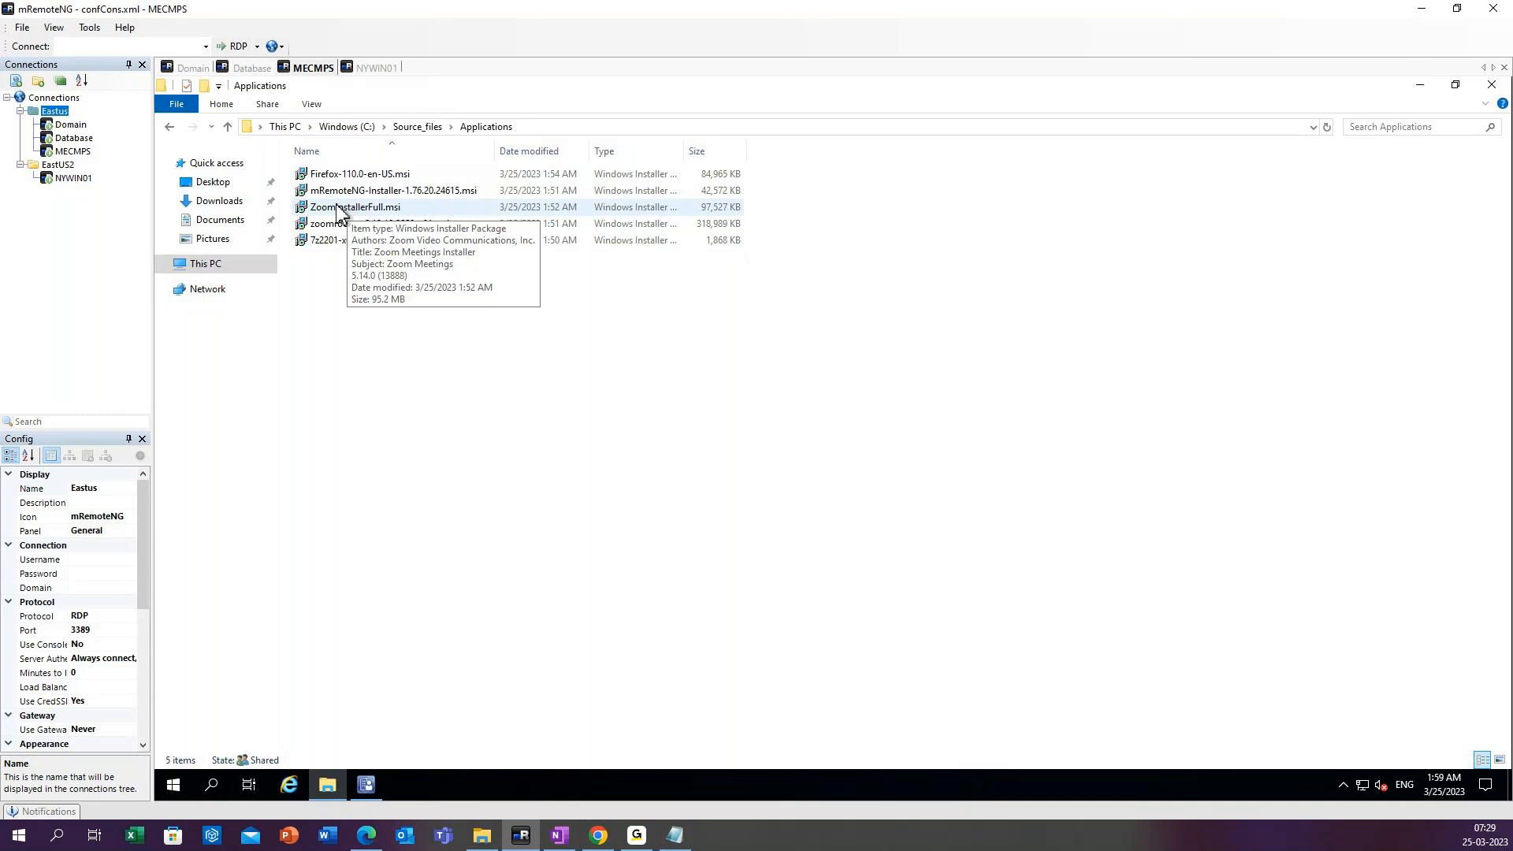
Create a new folder named Firefox inside the Applications folder.
right_click(333, 290)
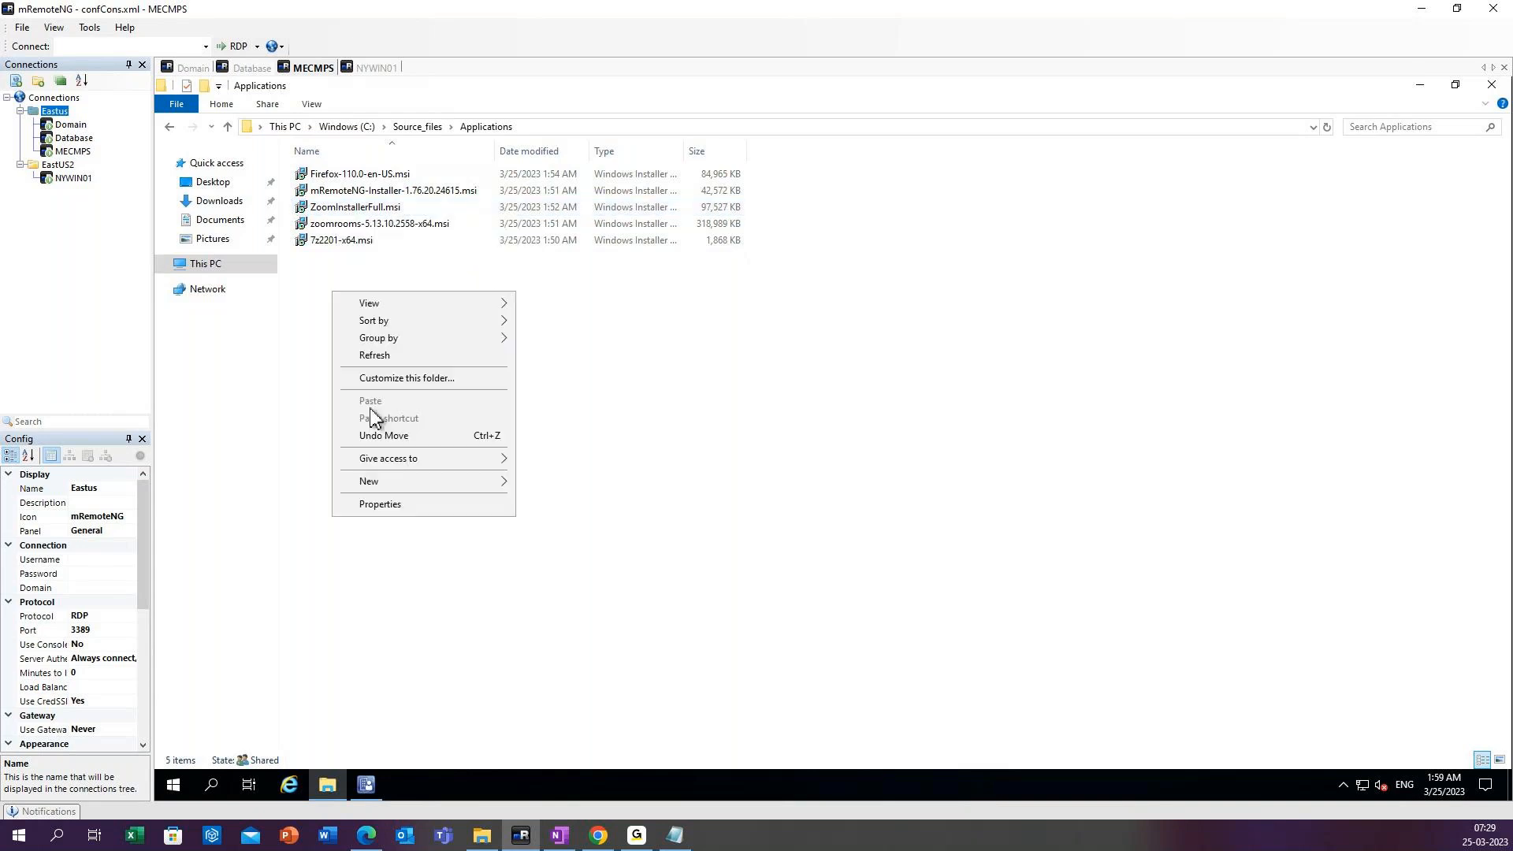
mouse_move(394, 487)
click(554, 484)
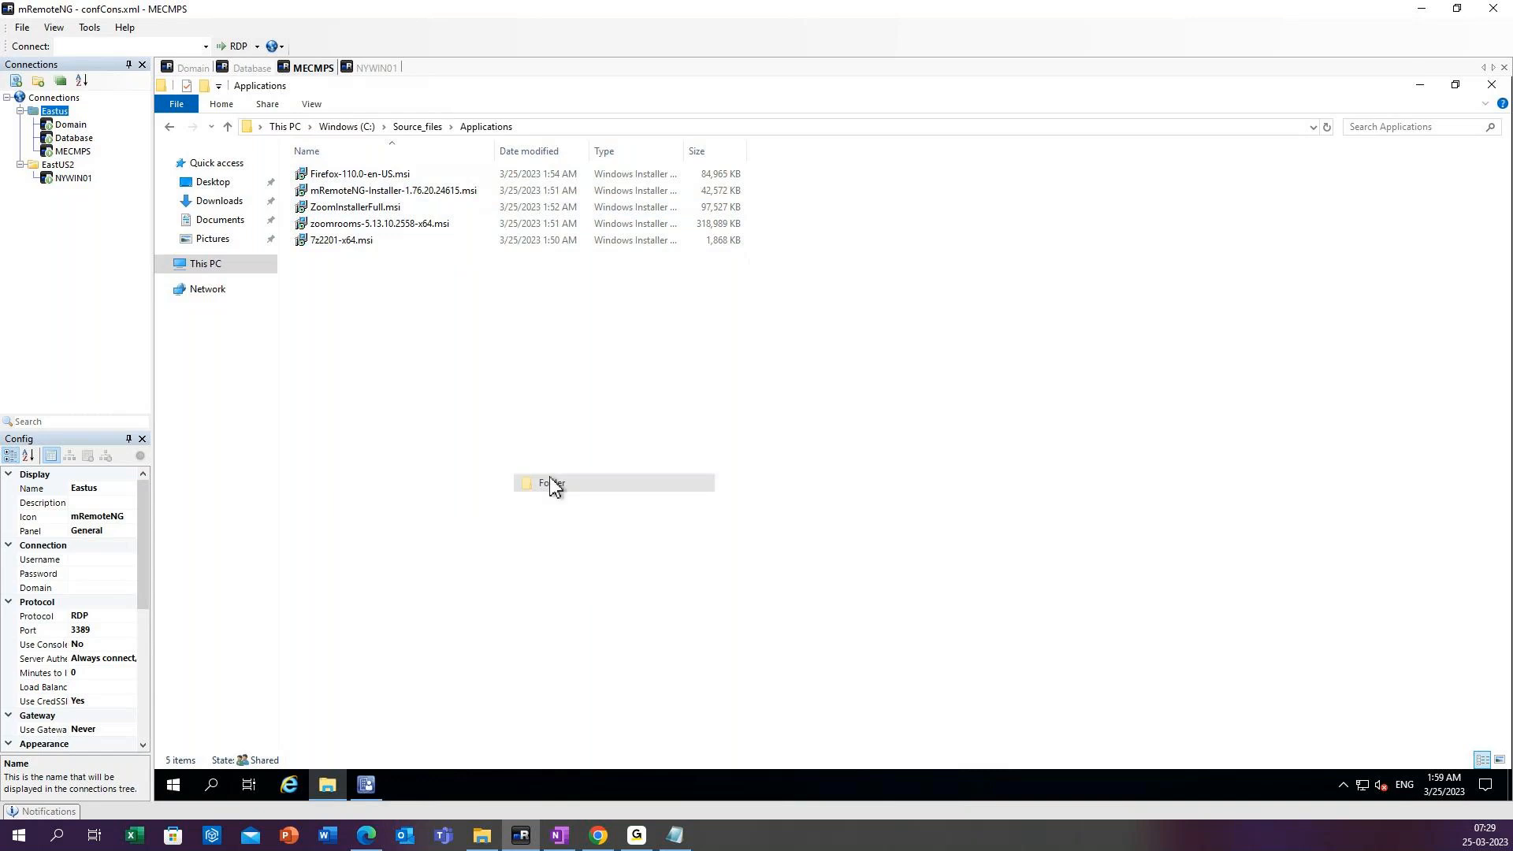
text(Firefox)
key(Return)
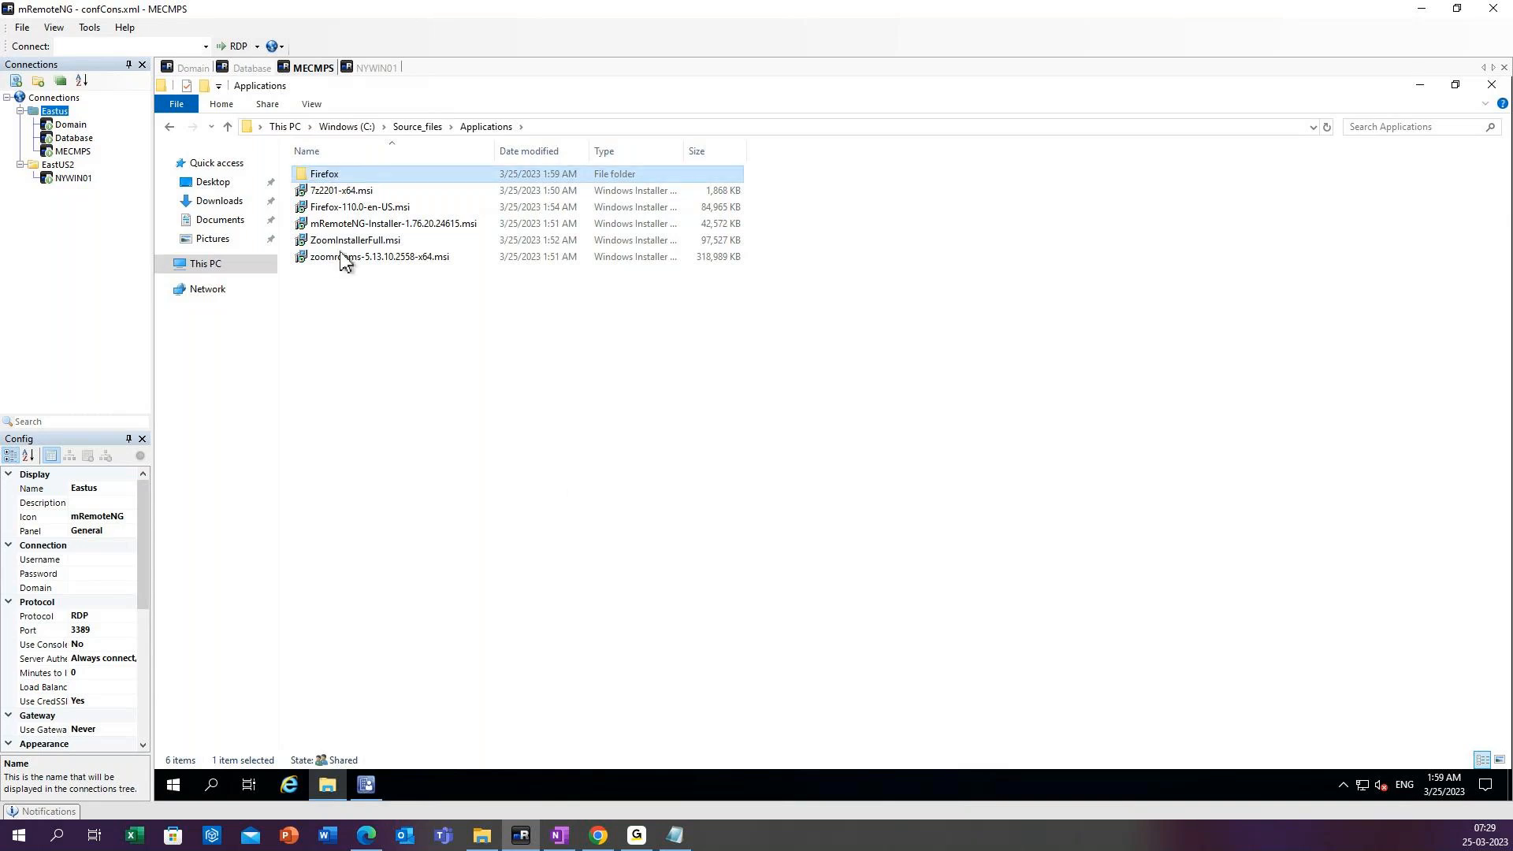
Create a new folder named 7Zip inside the Applications folder.
click(341, 208)
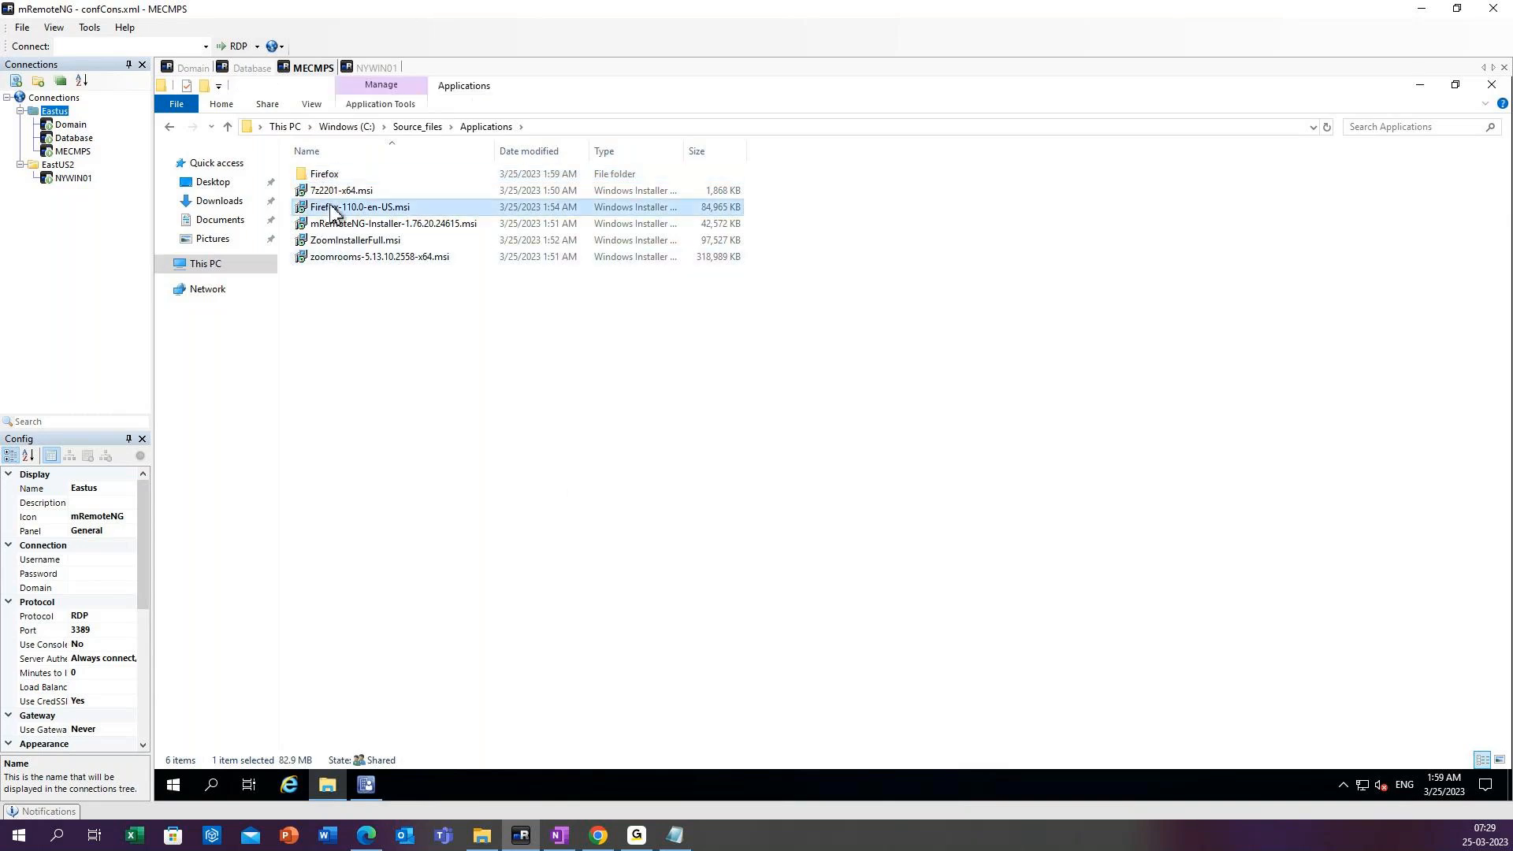
right_click(309, 295)
mouse_move(389, 484)
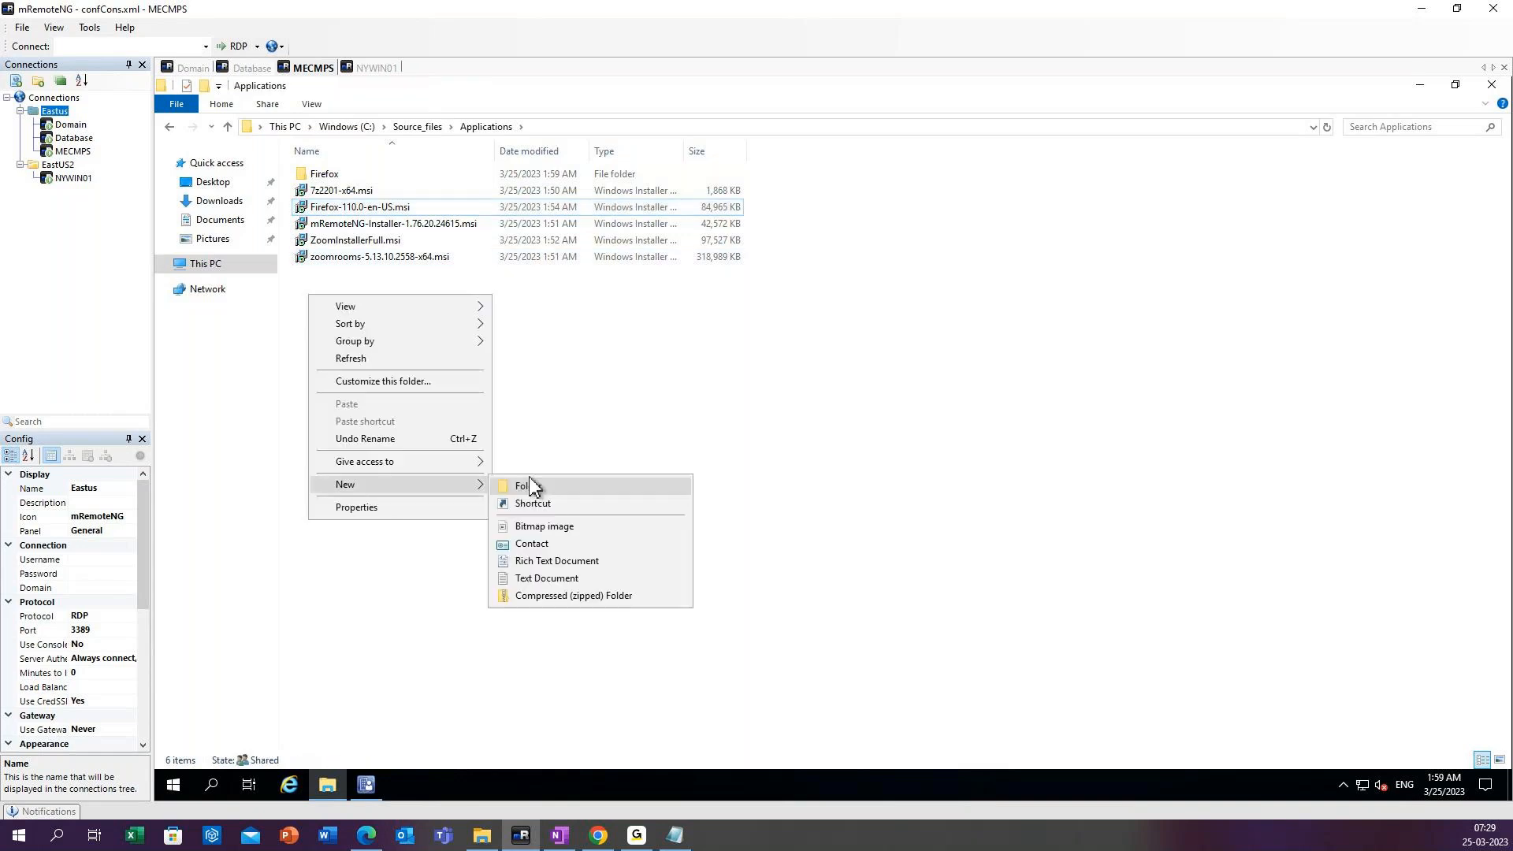
click(530, 484)
text(7)
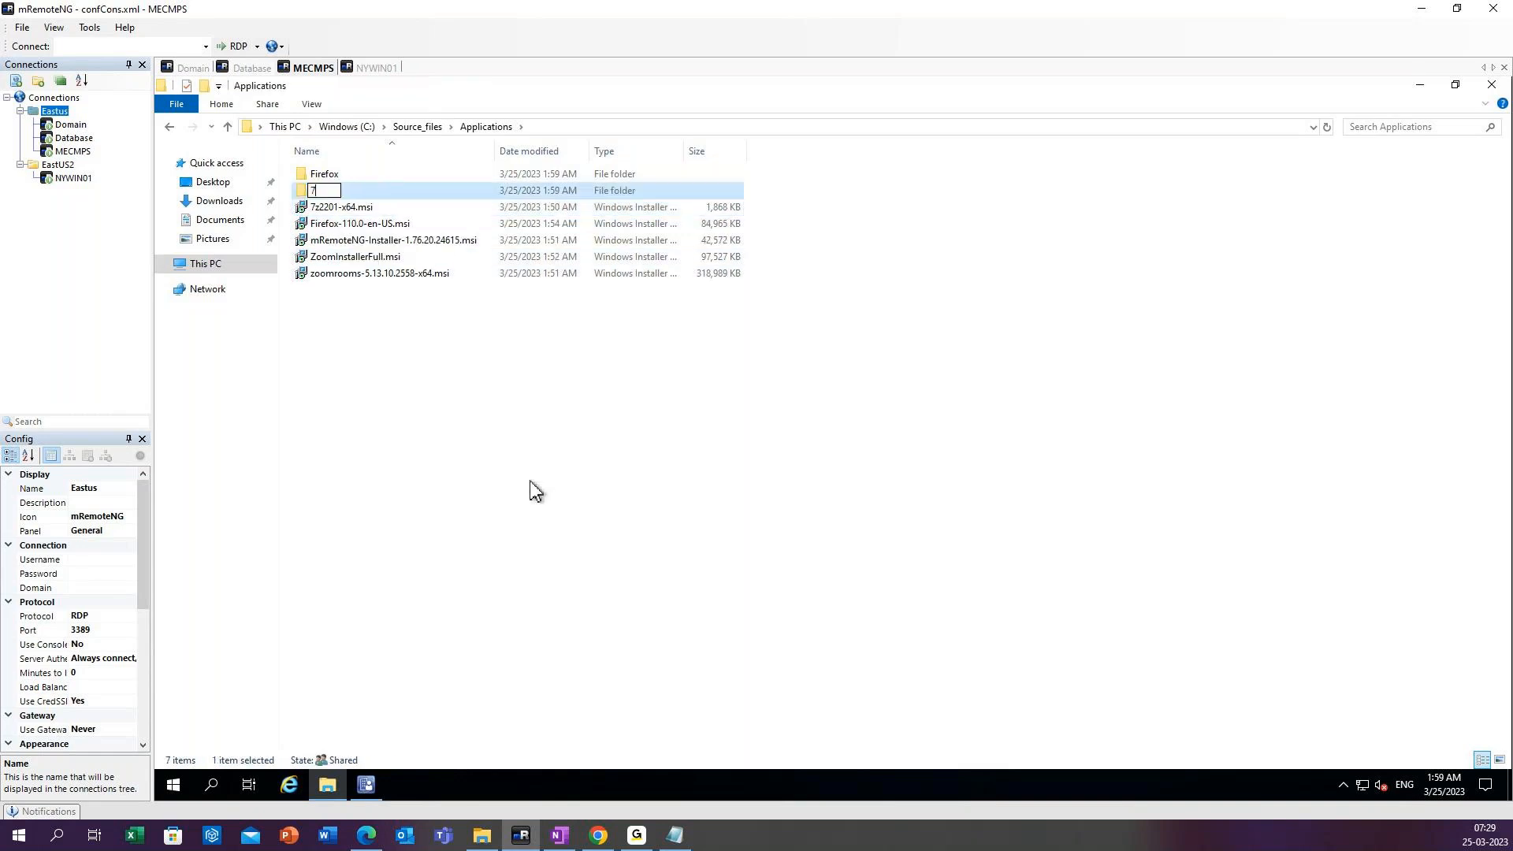
text(Zip)
key(Return)
Create a new folder named mremote inside the Applications folder.
right_click(505, 470)
mouse_move(654, 662)
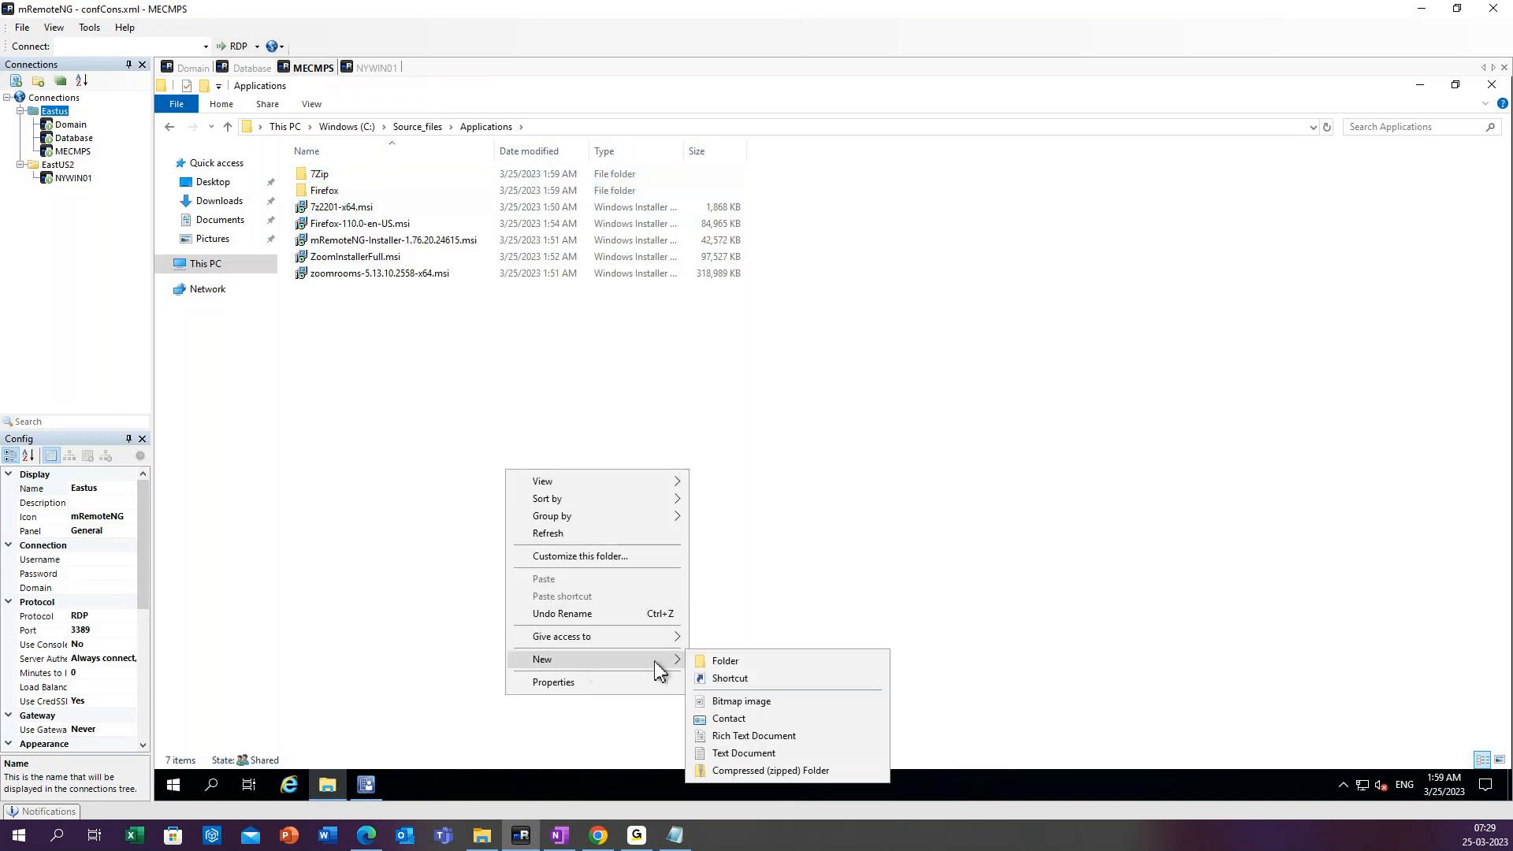
click(721, 660)
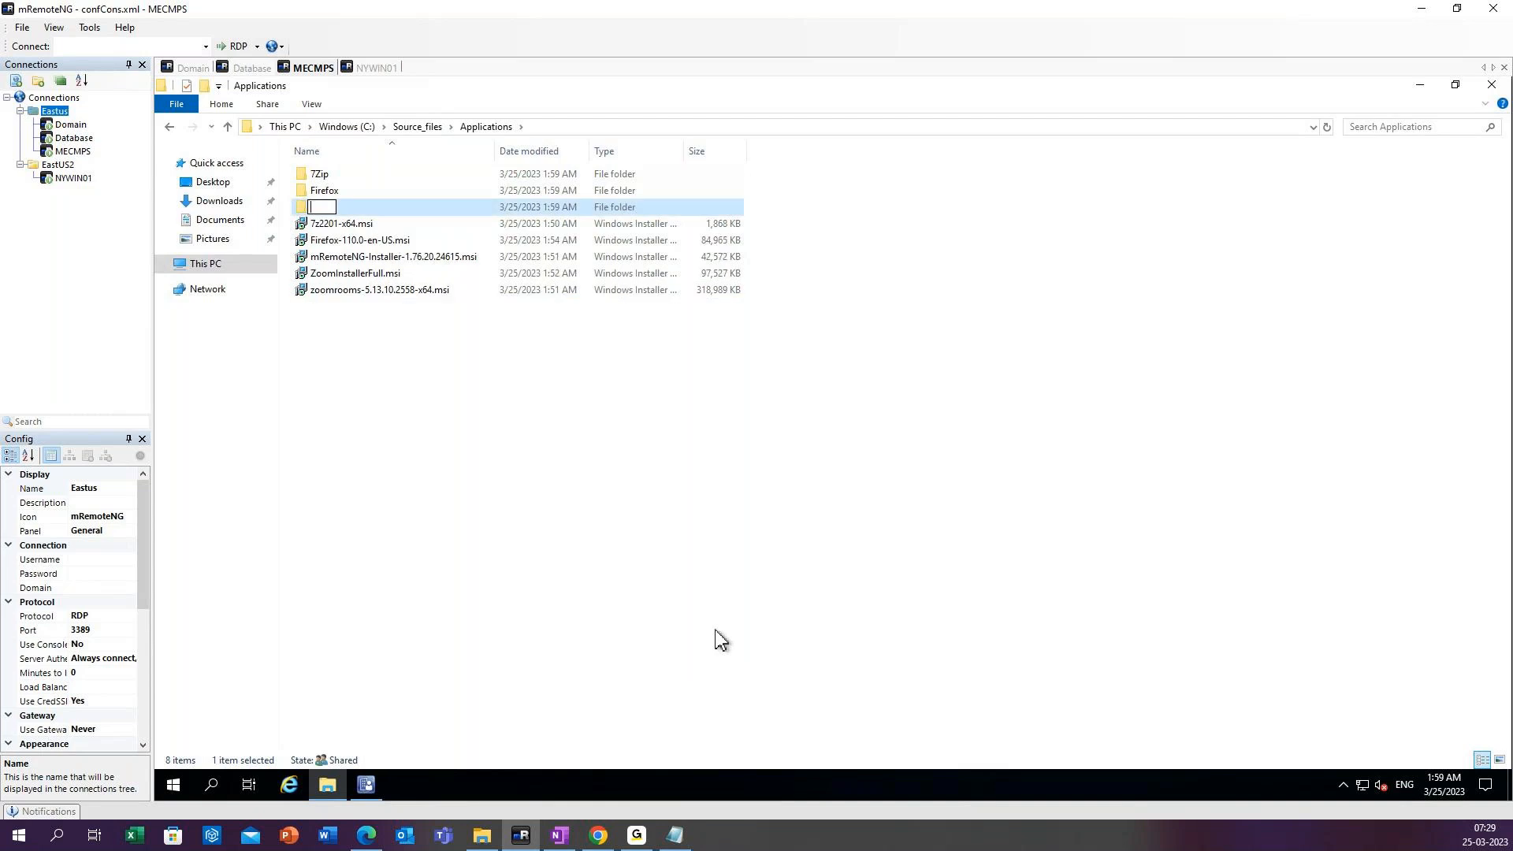
text(mremote)
key(Return)
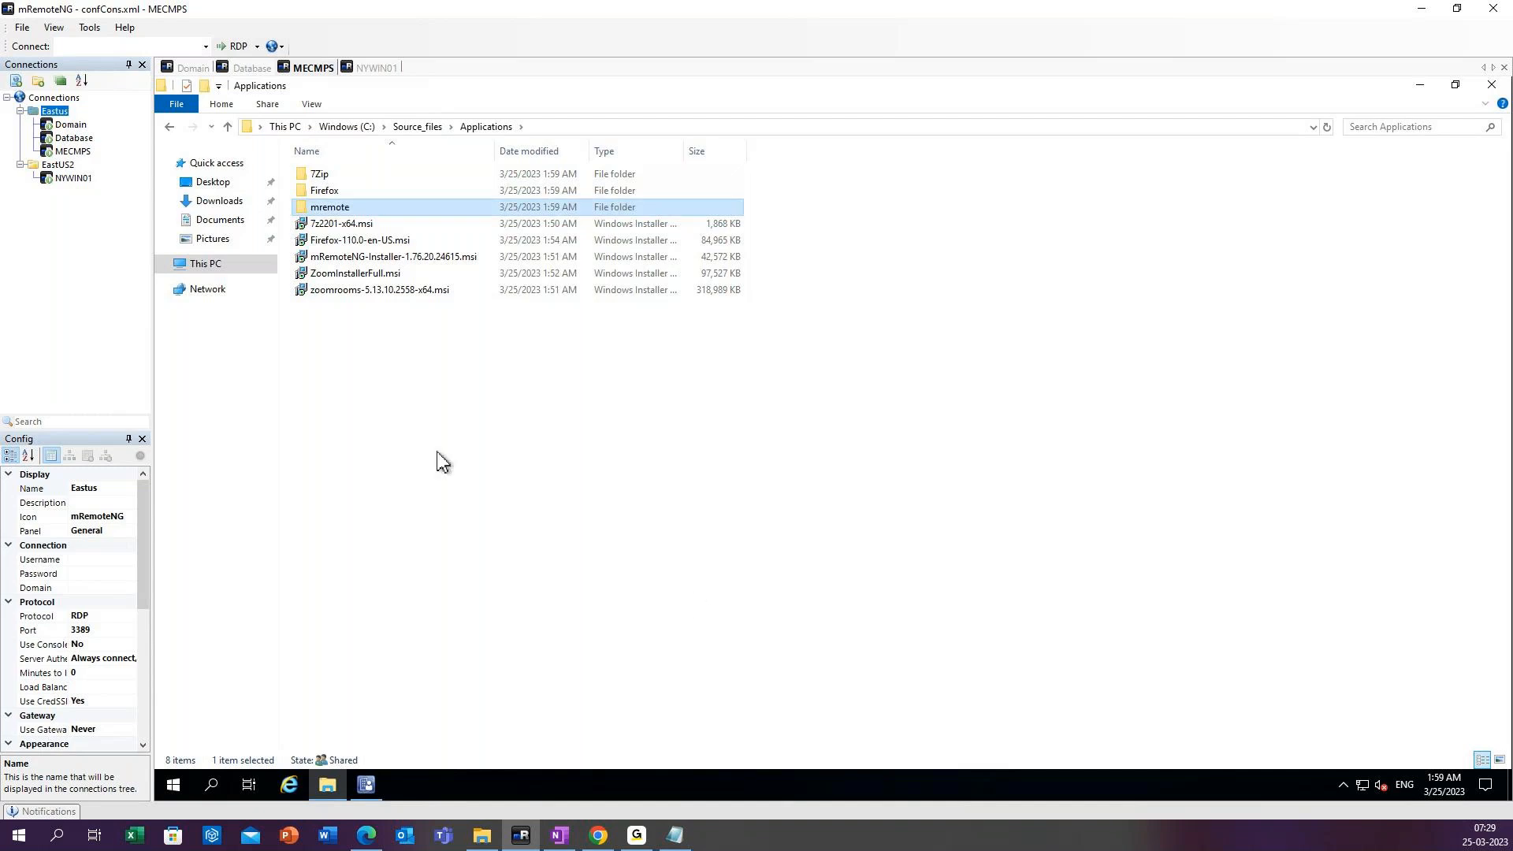
Create a new folder named Zoom inside the Applications folder.
right_click(384, 419)
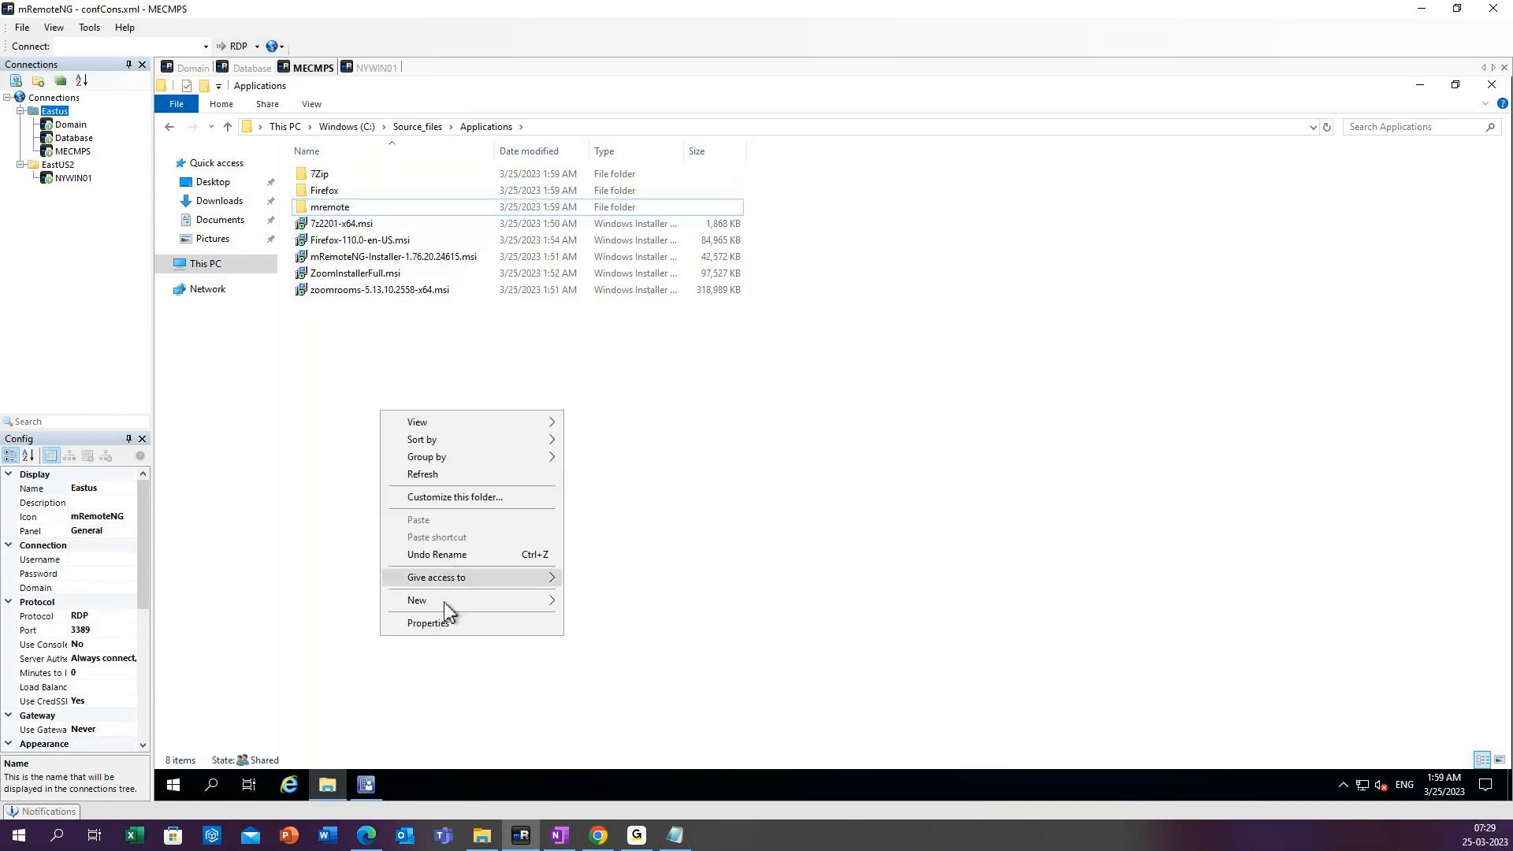
mouse_move(480, 599)
click(603, 601)
text(Zoom)
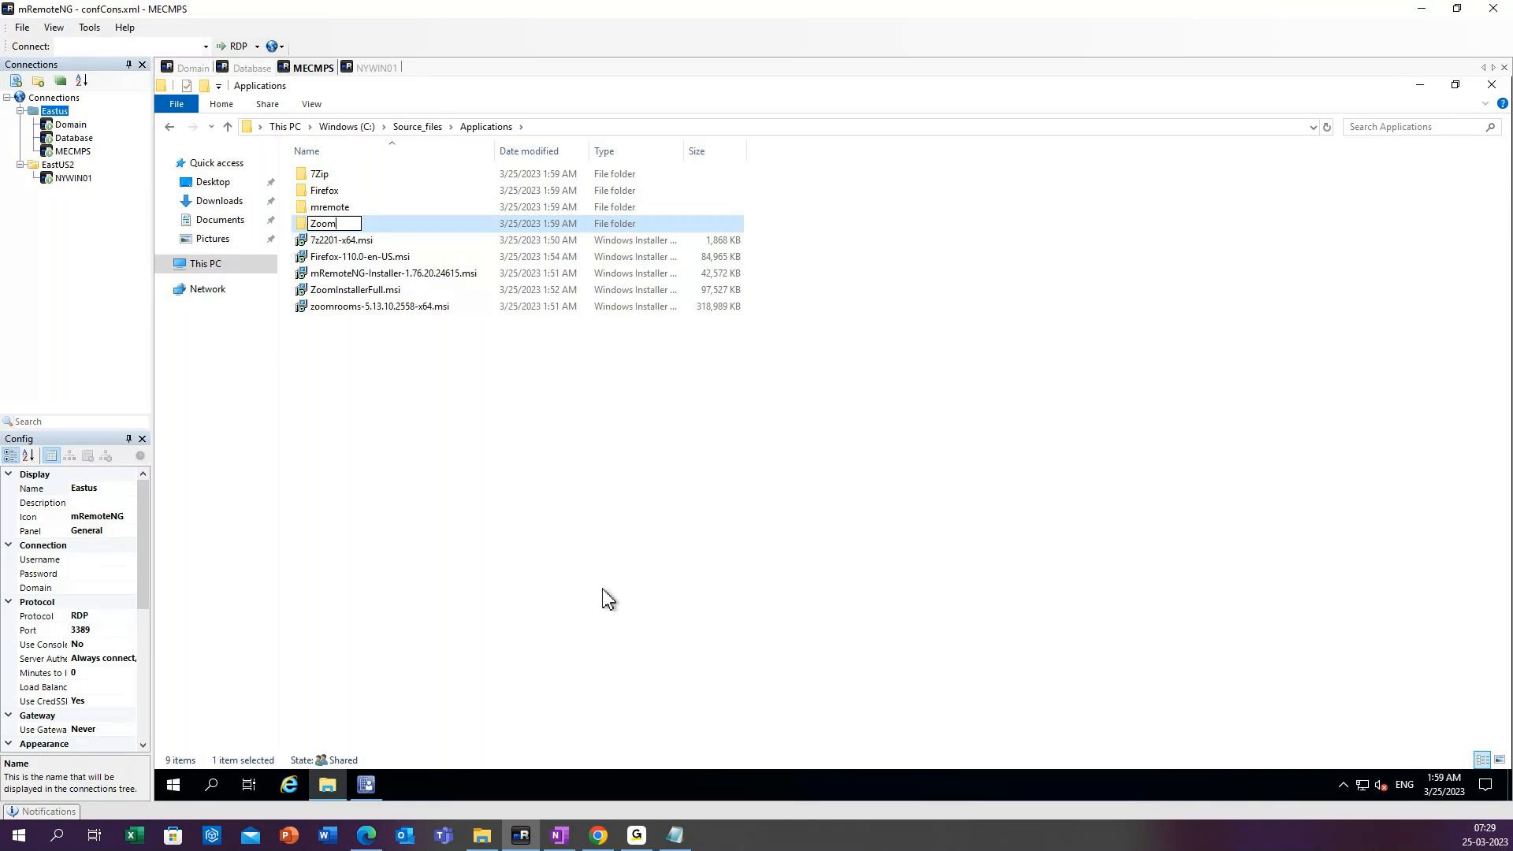
key(Return)
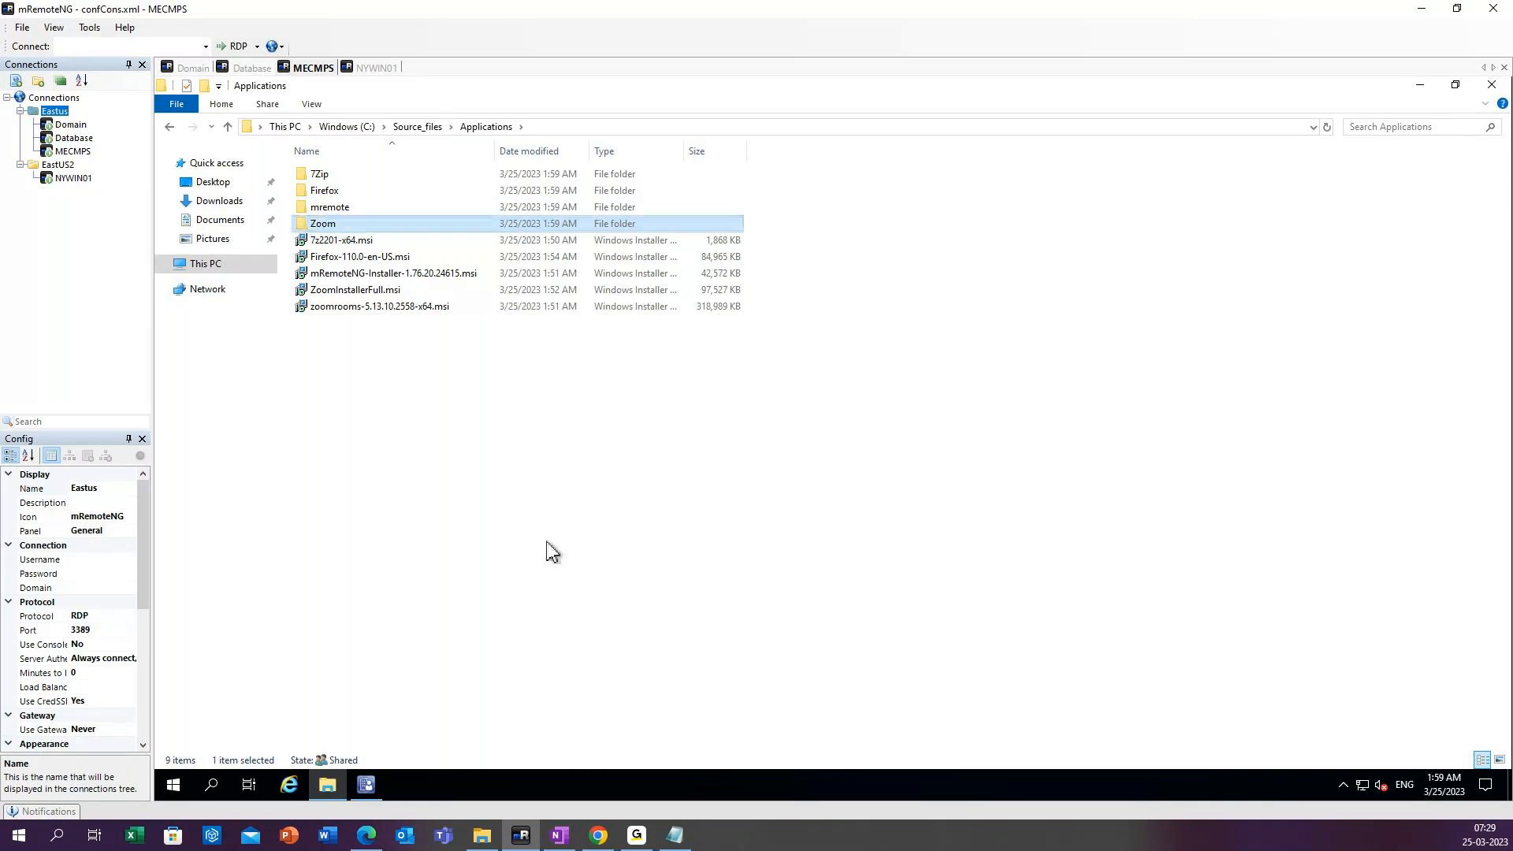
Create a new folder named Zoom room inside the Applications folder.
right_click(371, 411)
mouse_move(505, 600)
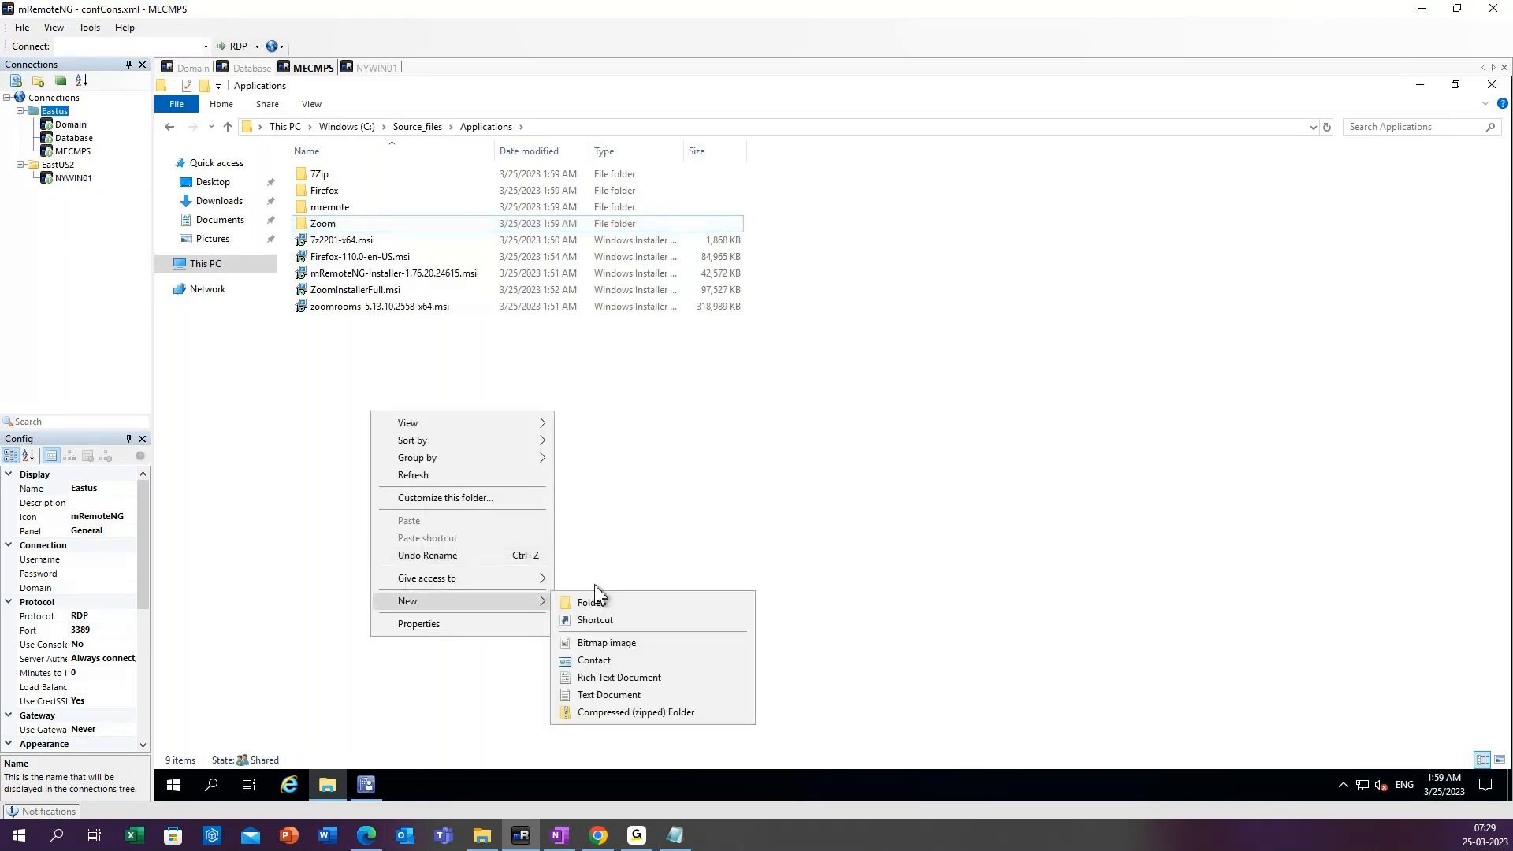
click(593, 601)
text(Zoom room)
key(Return)
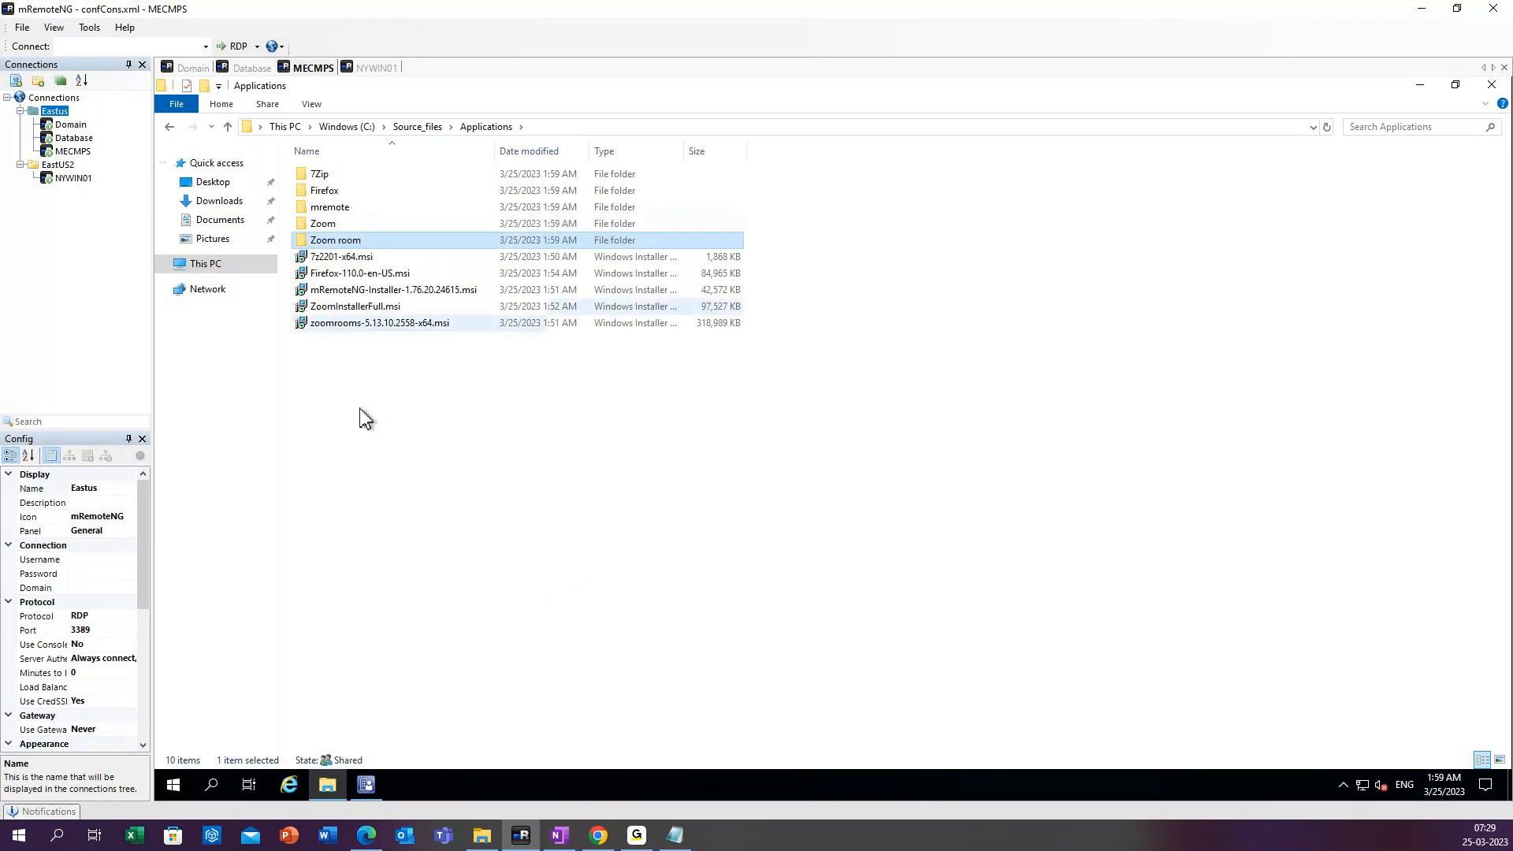
Rename the Zoom room folder to Zoomroom, without the space.
right_click(364, 248)
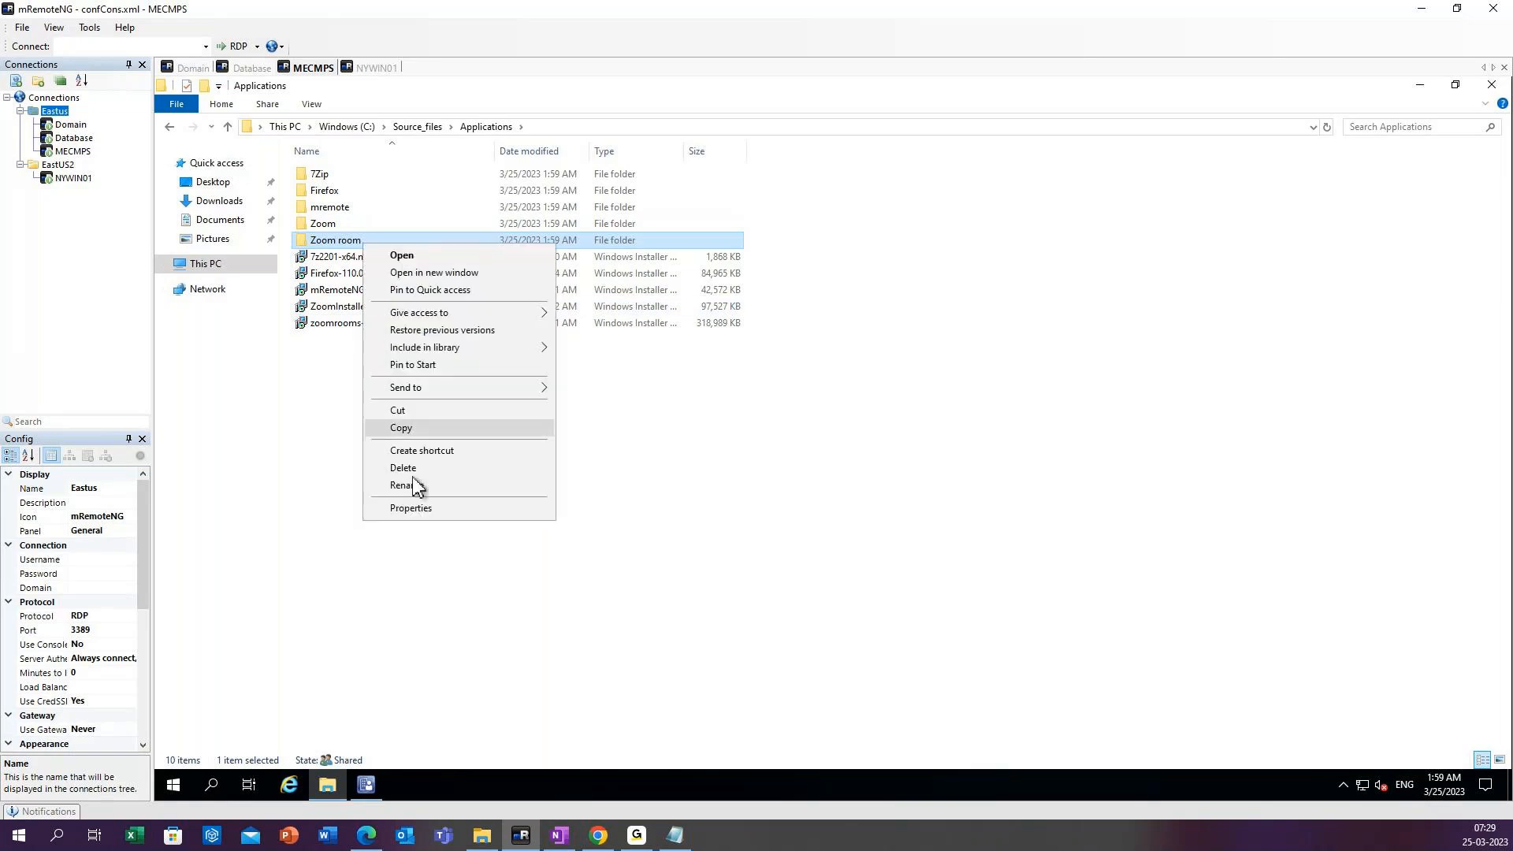
click(414, 481)
click(341, 240)
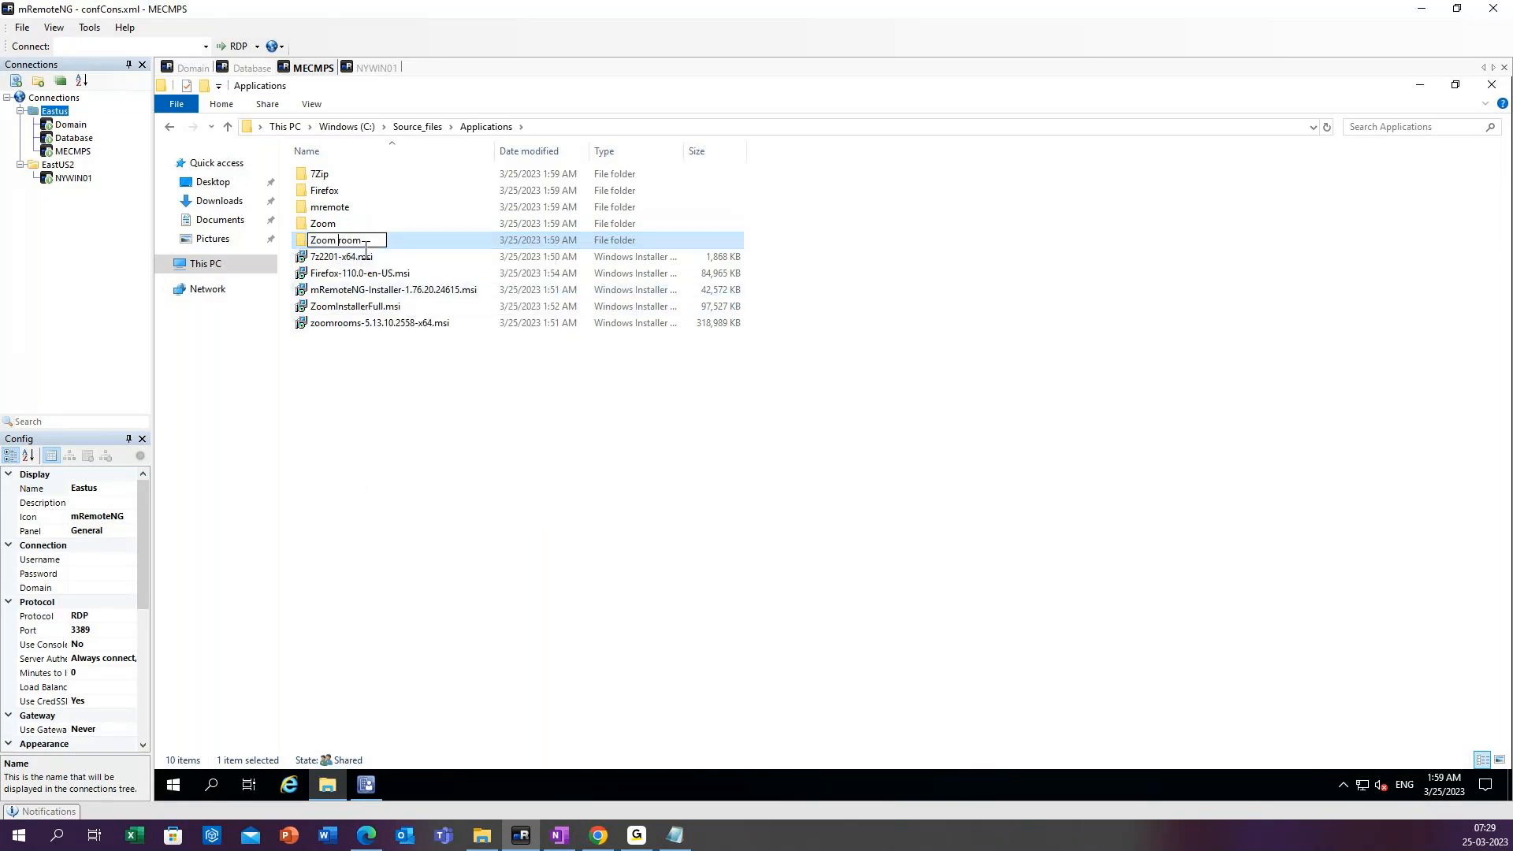
key(BackSpace)
key(Return)
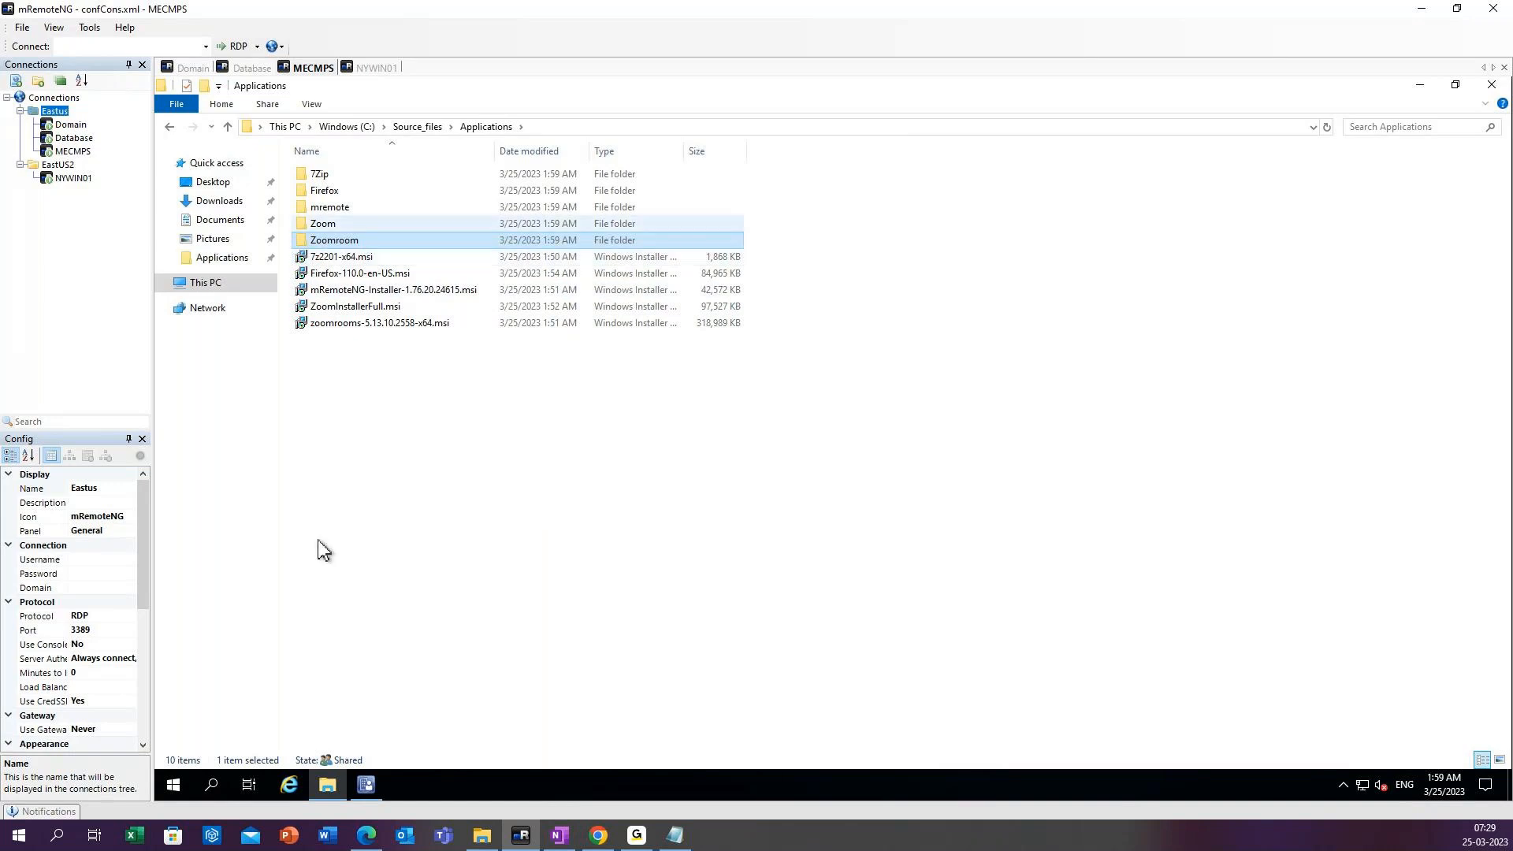
click(352, 507)
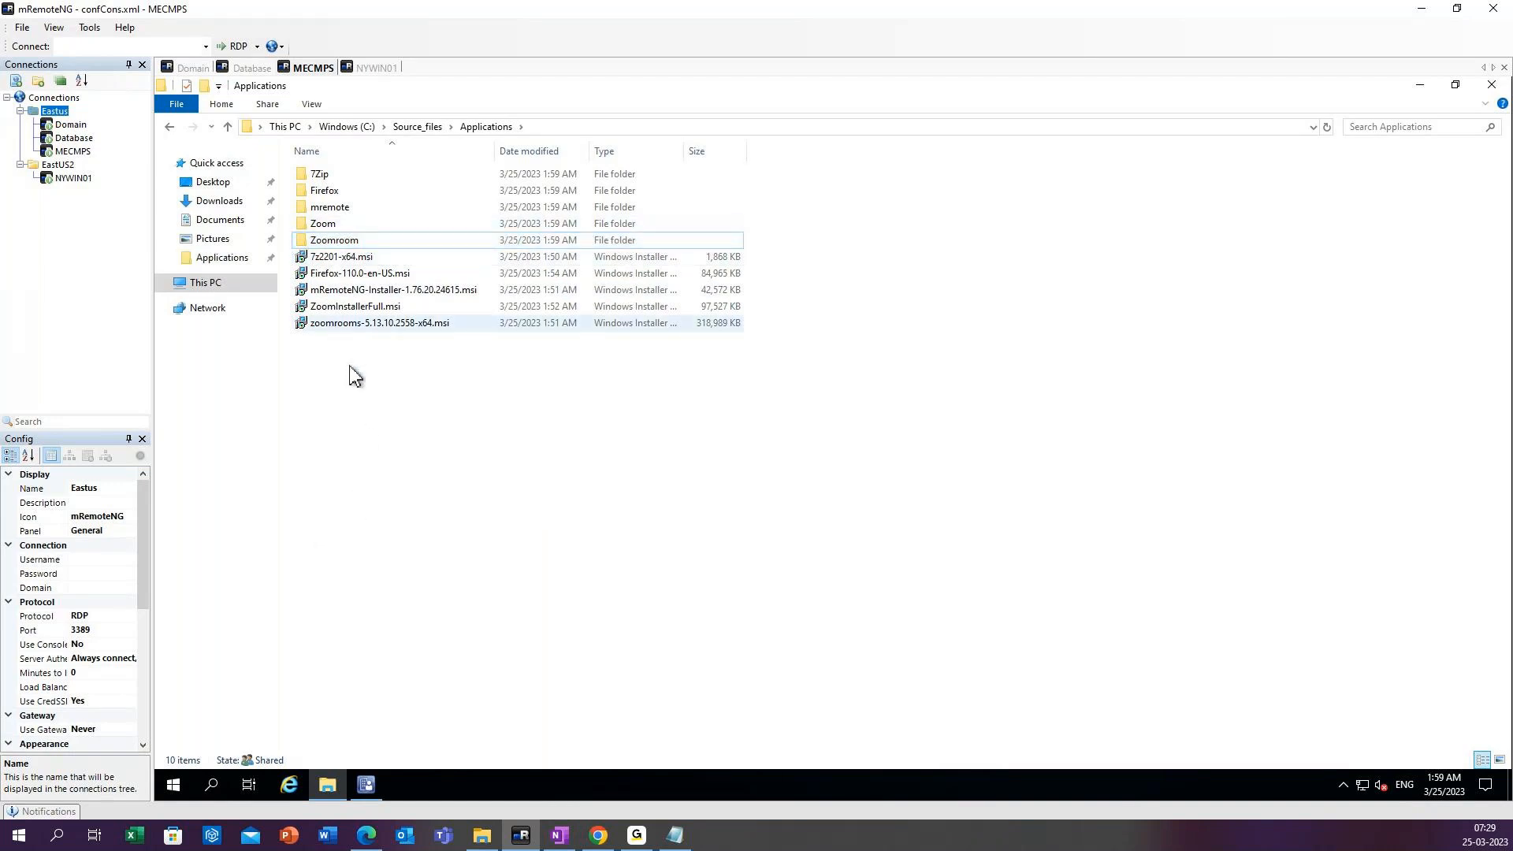
Move each MSI installer into its matching folder: 7Zip, Firefox, mremote, Zoom or Zoomroom.
drag(337, 262, 328, 172)
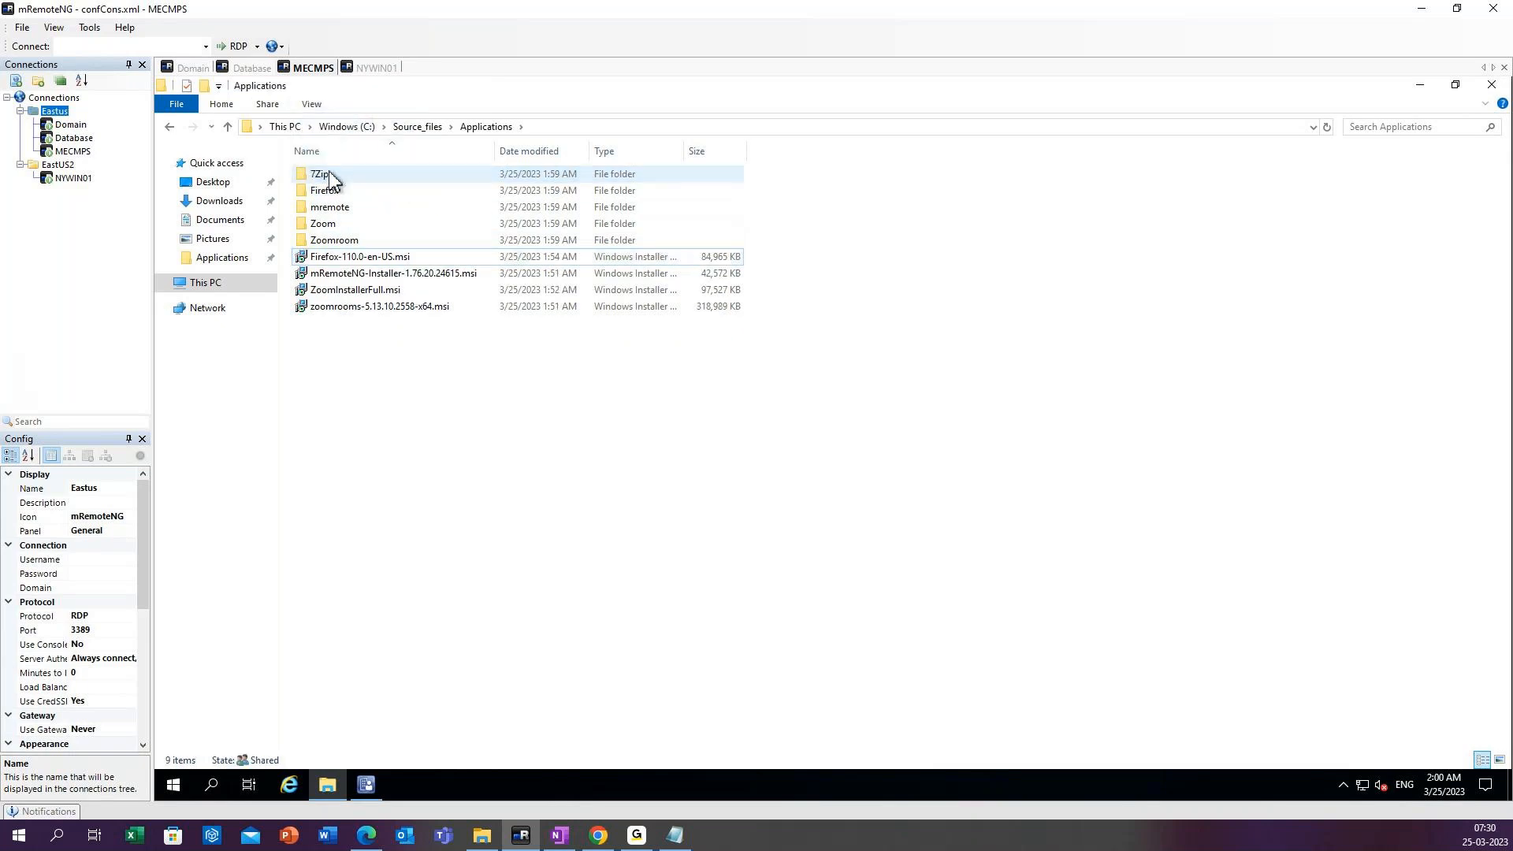
drag(341, 257, 338, 193)
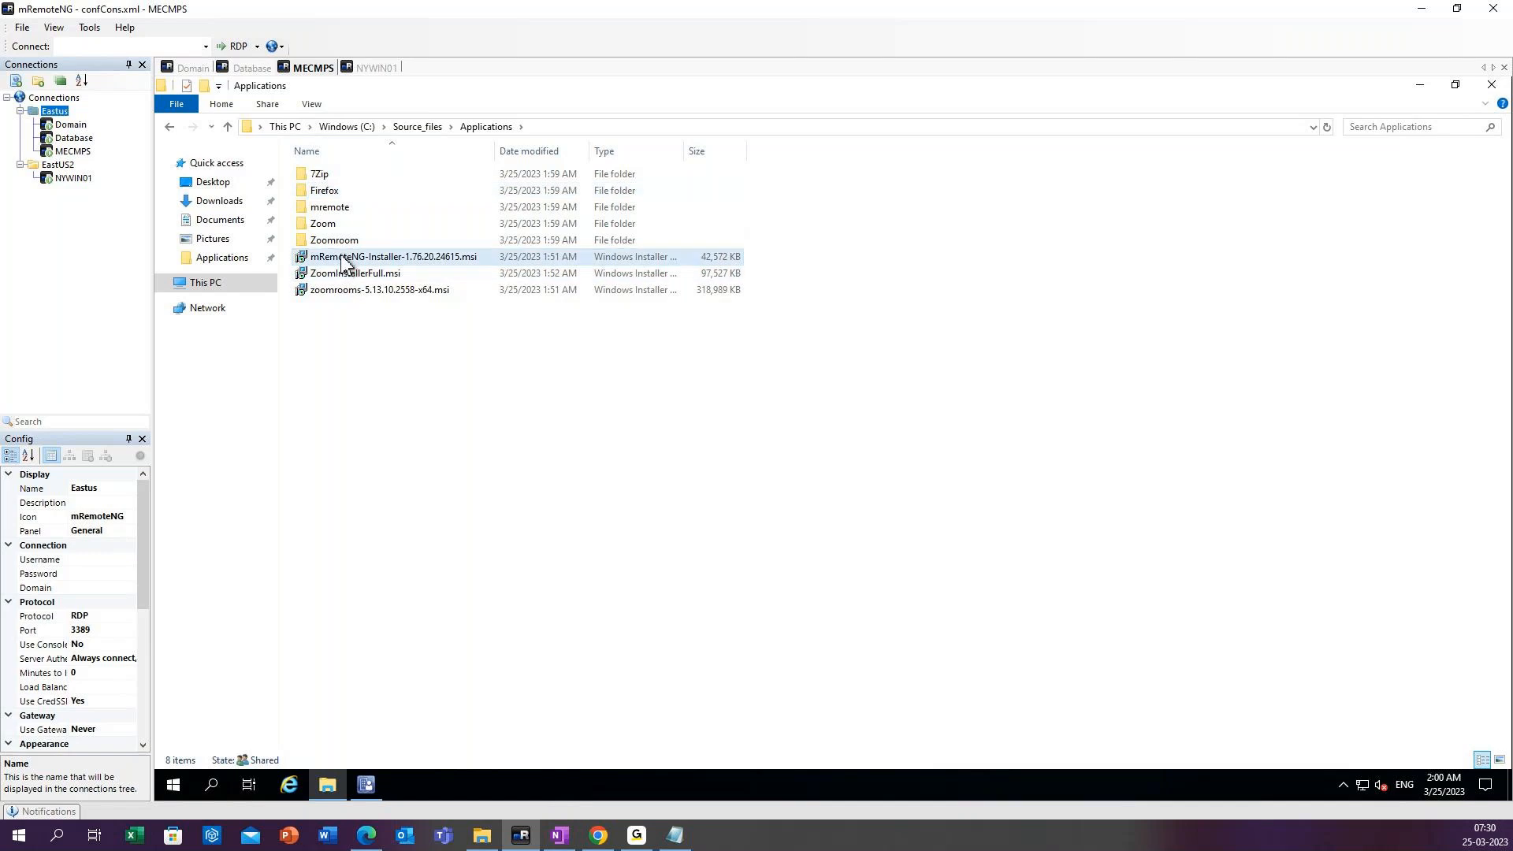
drag(344, 263, 347, 208)
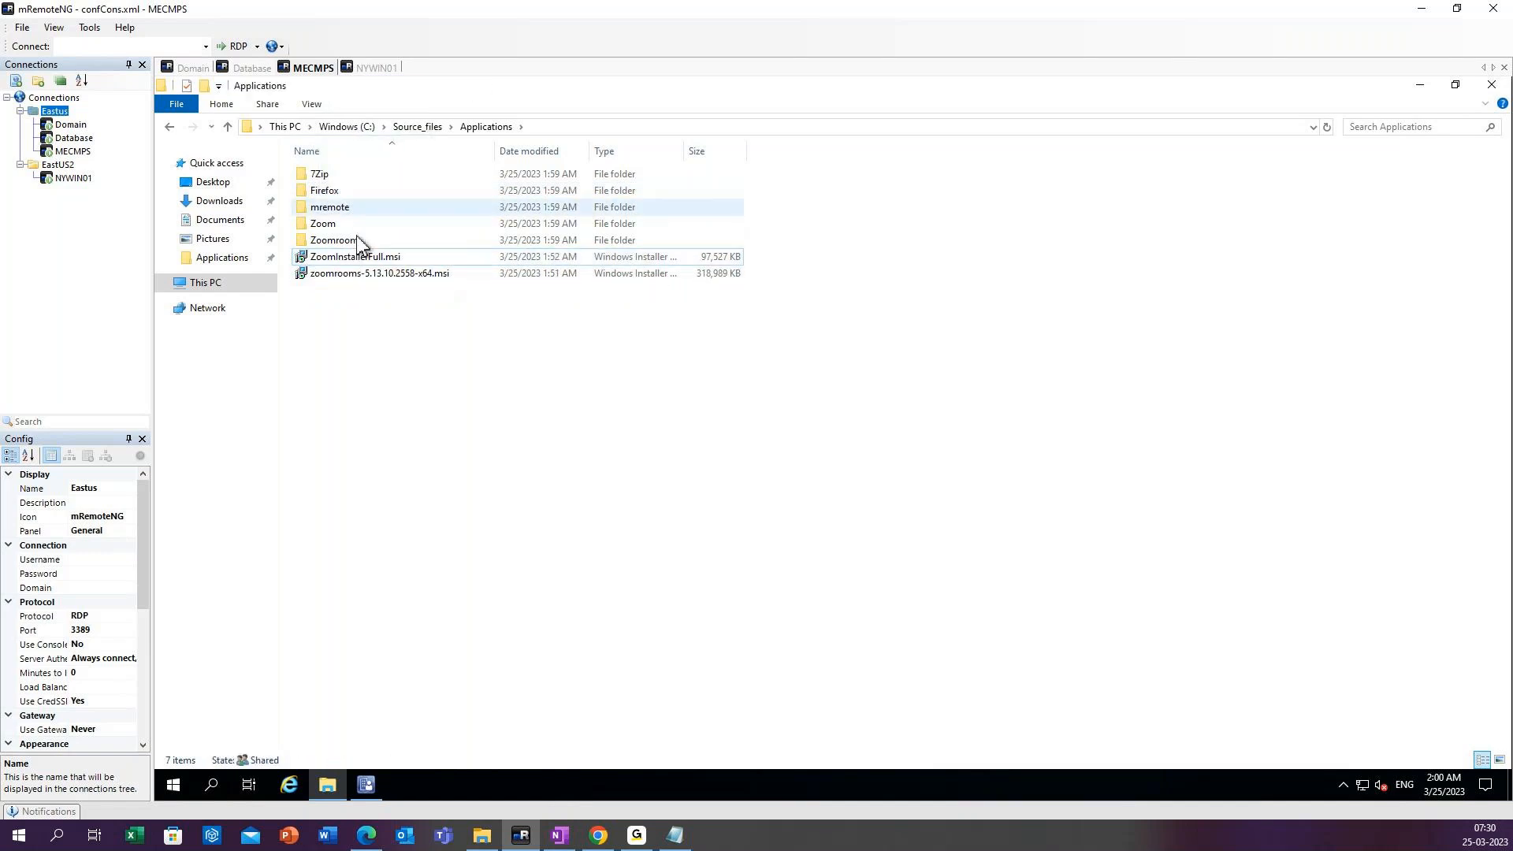
drag(422, 252, 367, 240)
Check the contents of the Zoomroom folder and return to the Source_files folder on the C: drive.
double_click(367, 239)
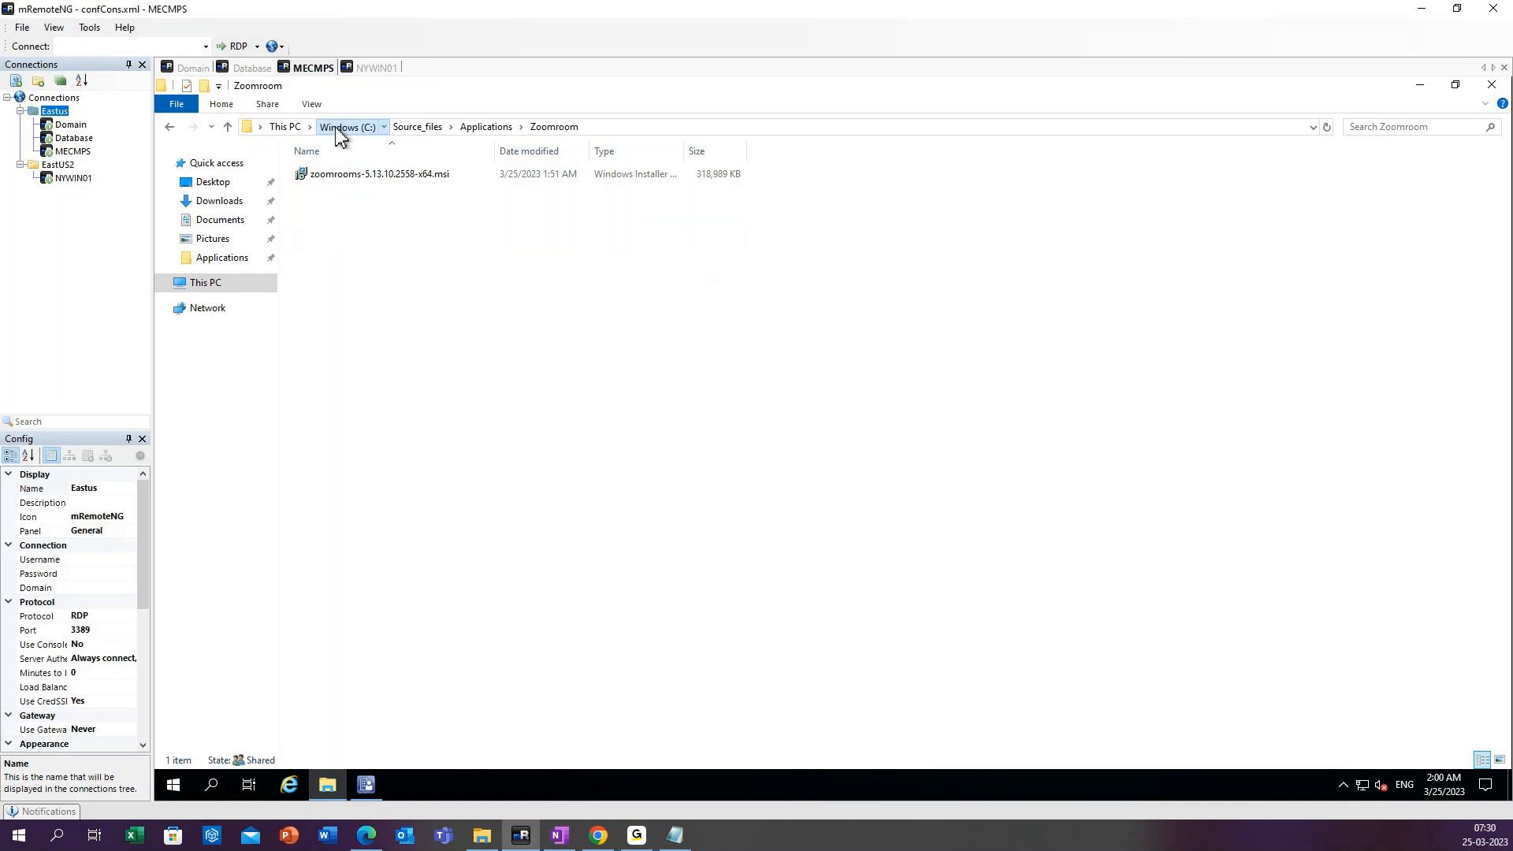
click(367, 131)
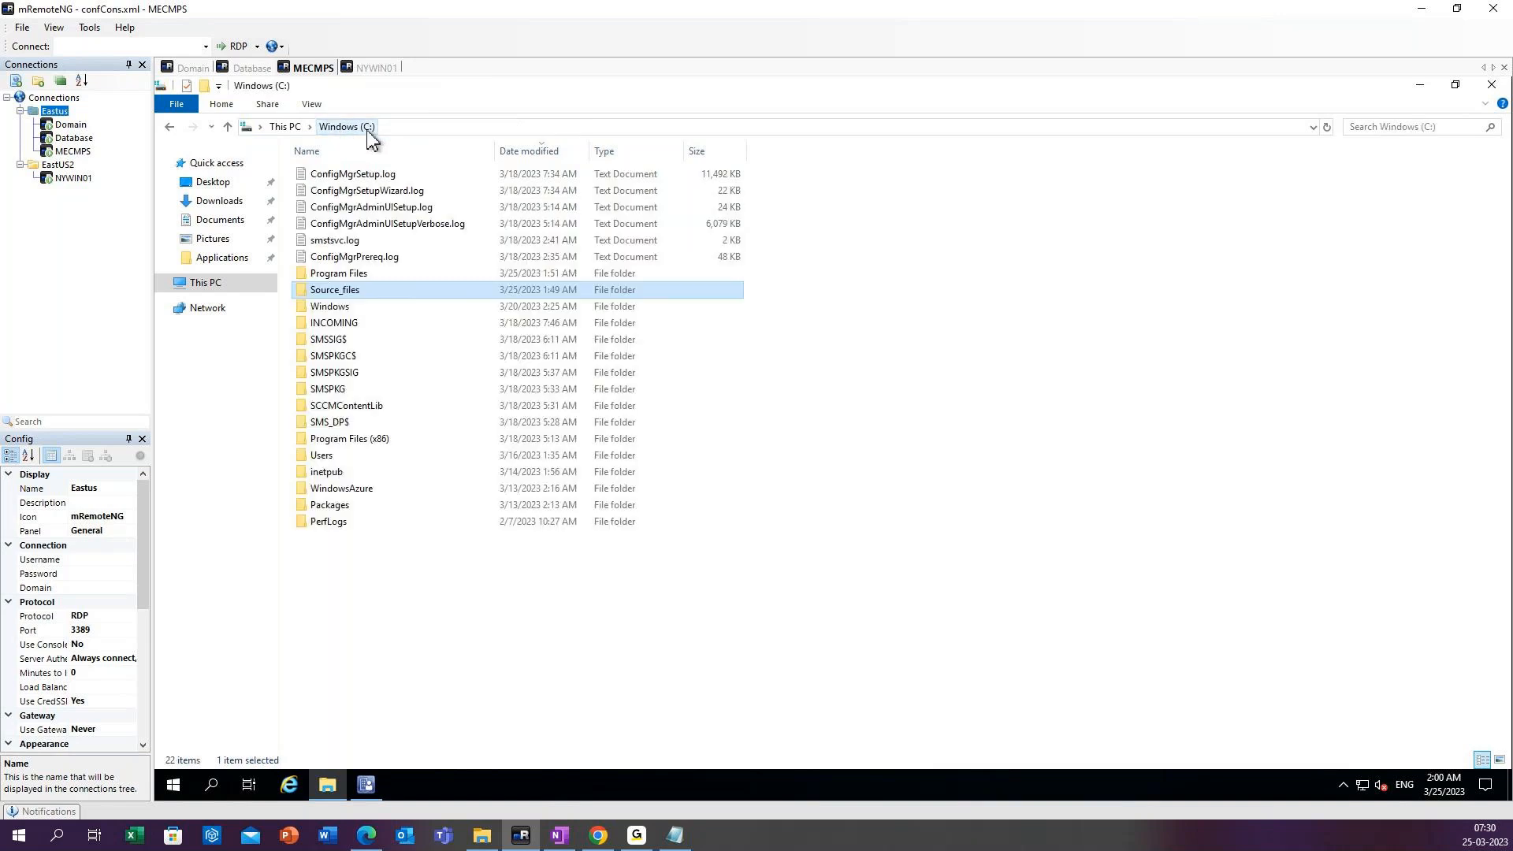
double_click(347, 291)
click(341, 176)
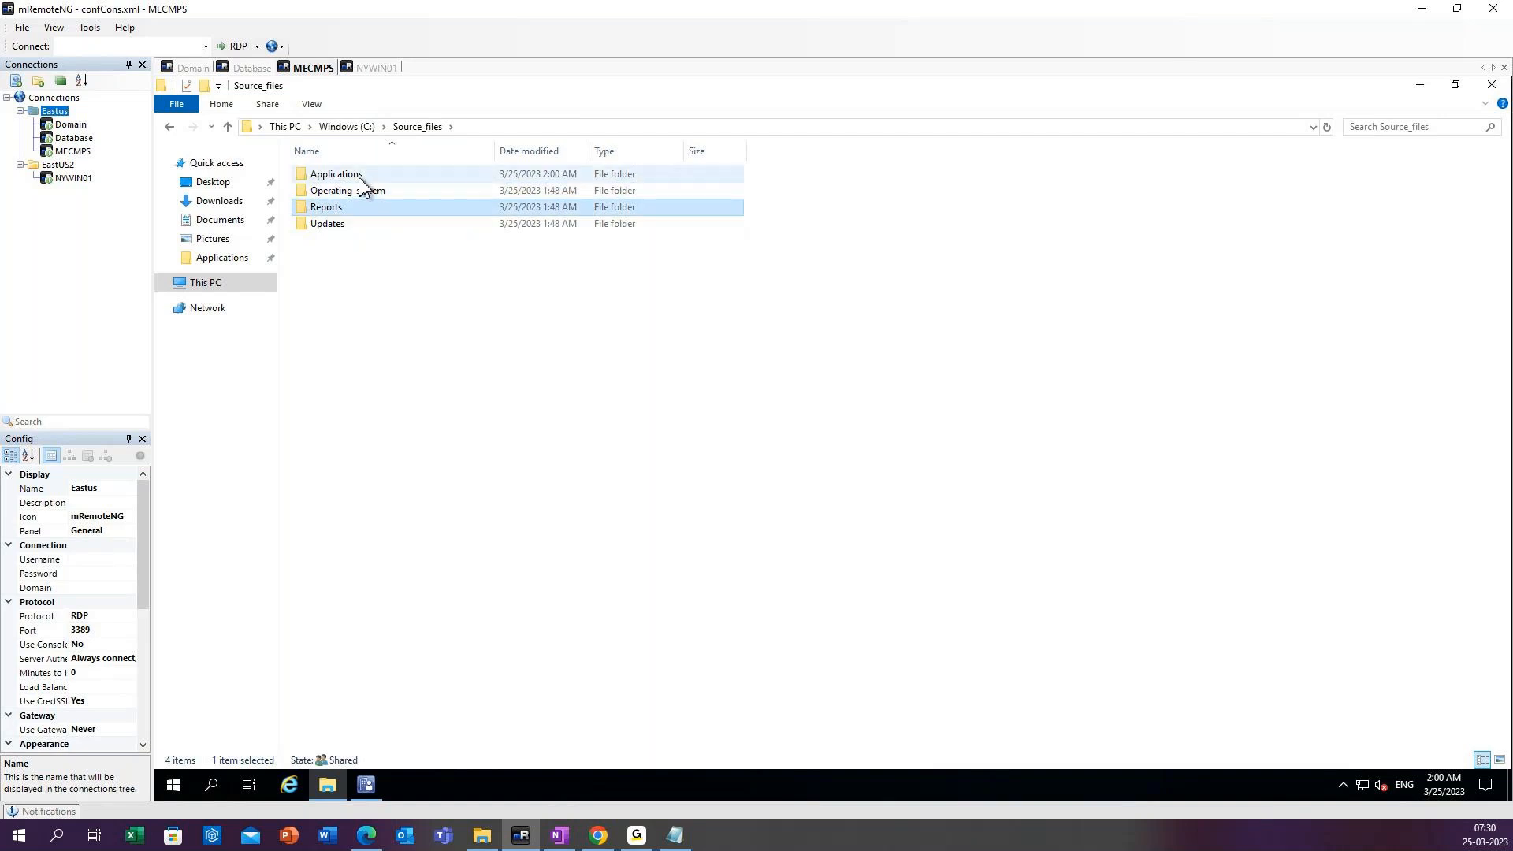
Review the application folders inside Source_files\Applications and close the file window.
double_click(360, 177)
click(426, 129)
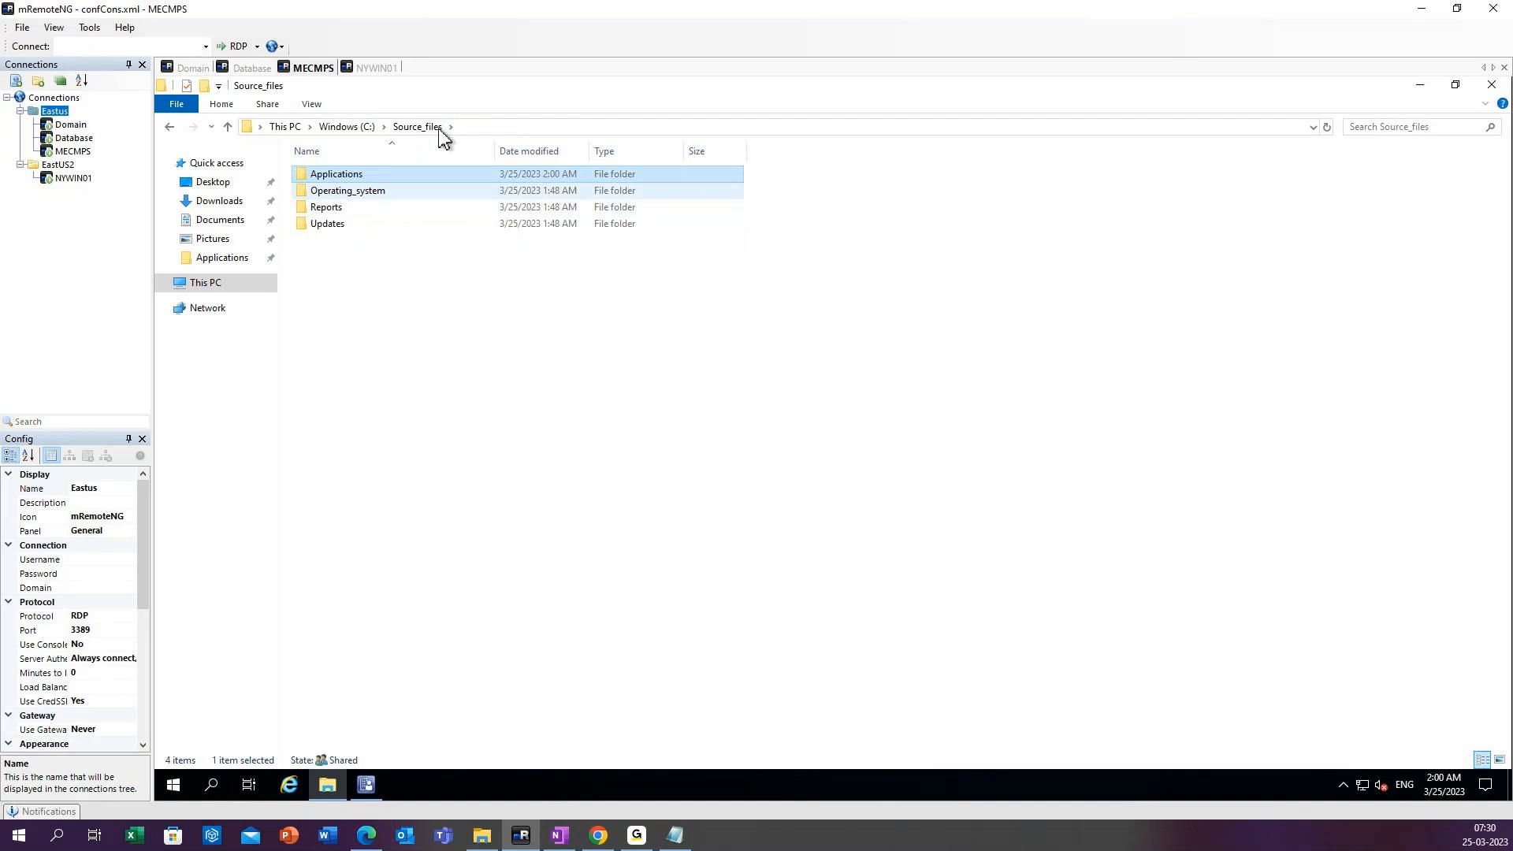
double_click(362, 180)
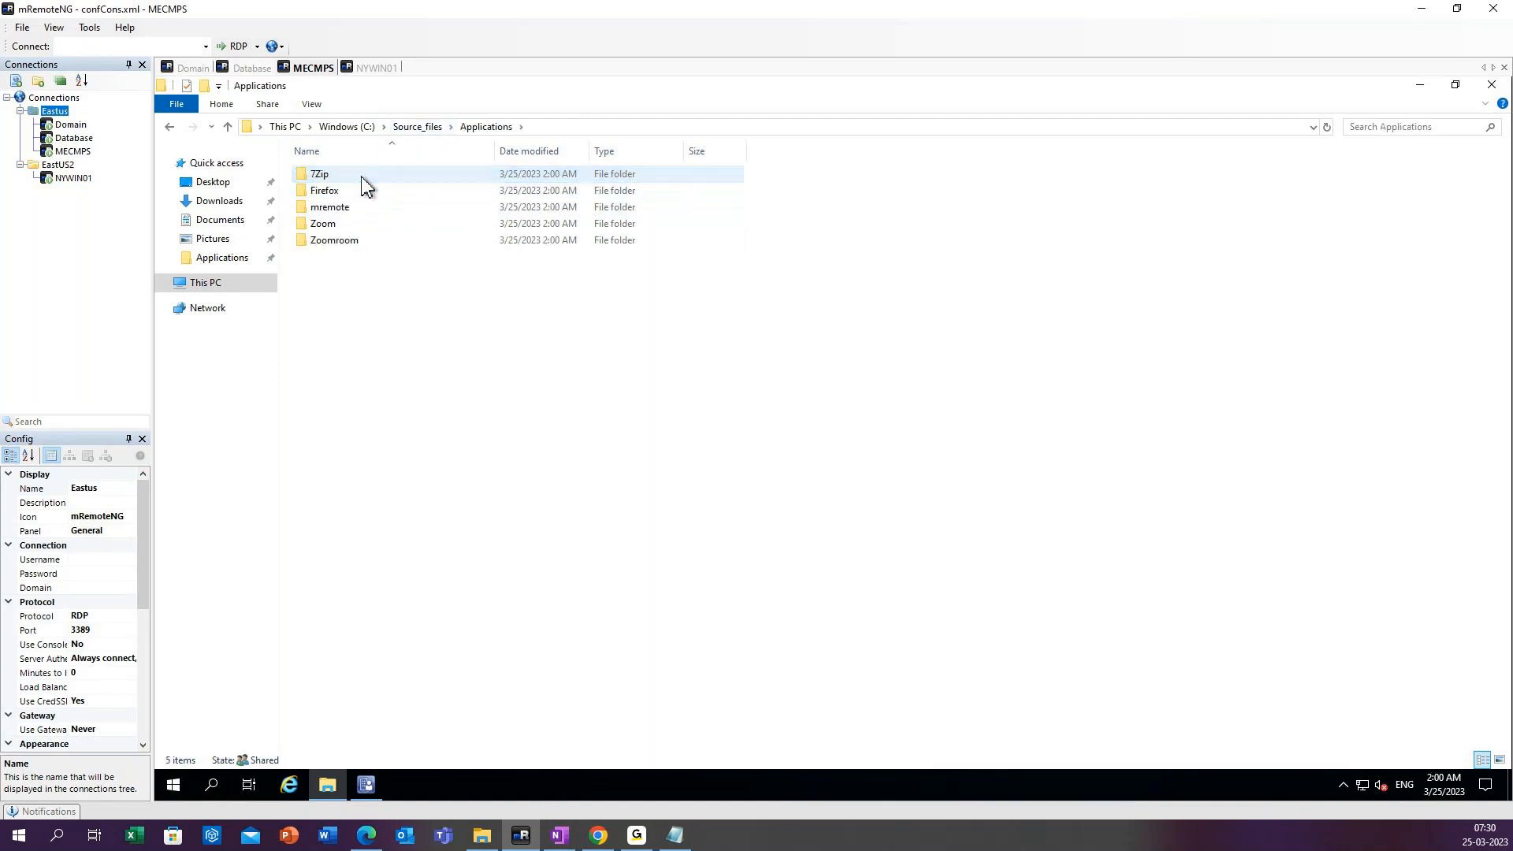
click(327, 244)
click(320, 209)
click(320, 190)
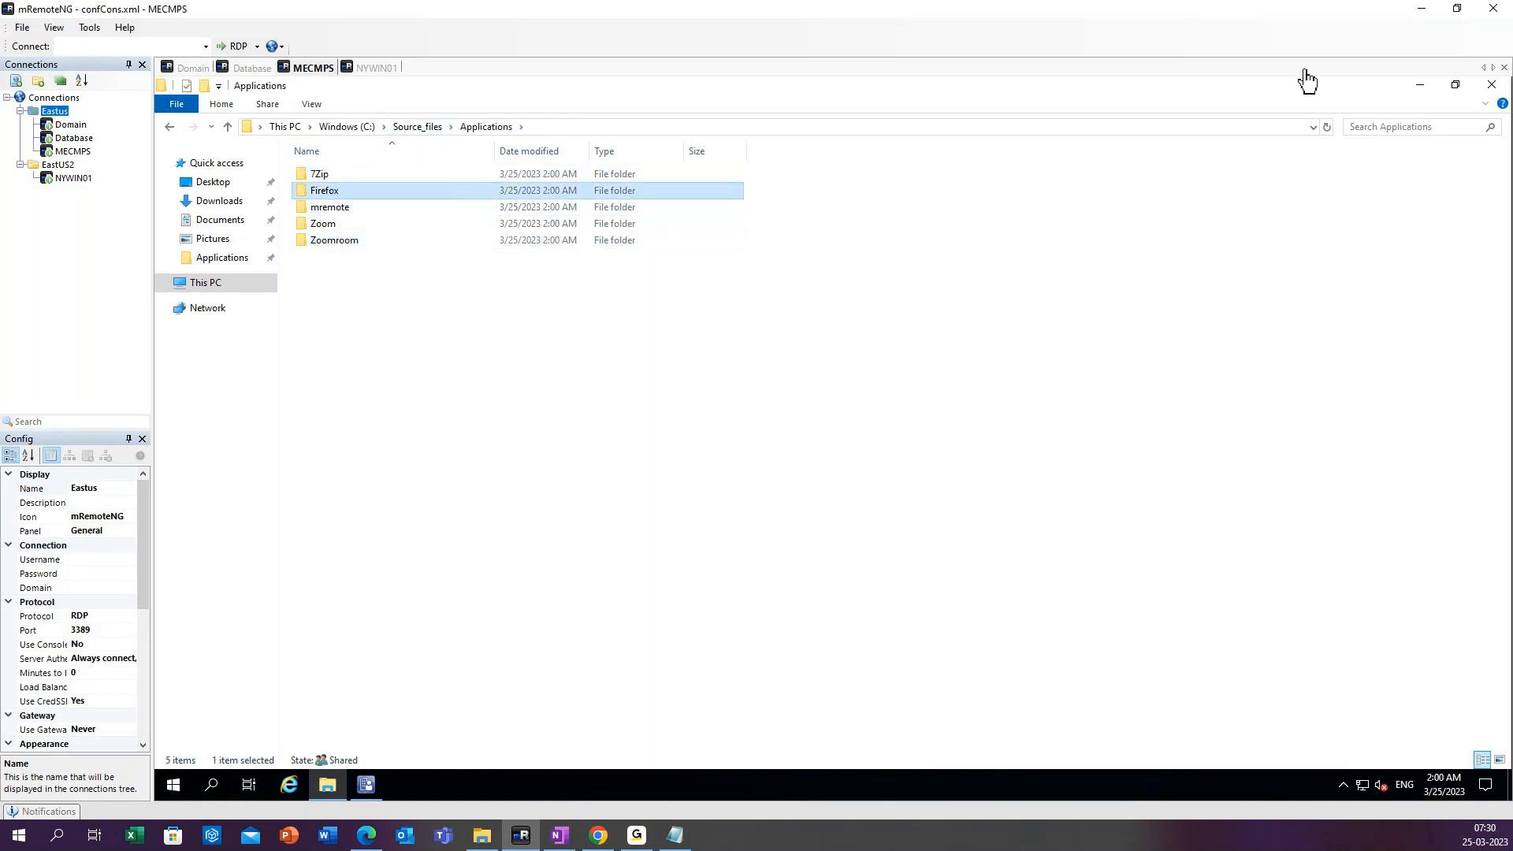
click(1490, 87)
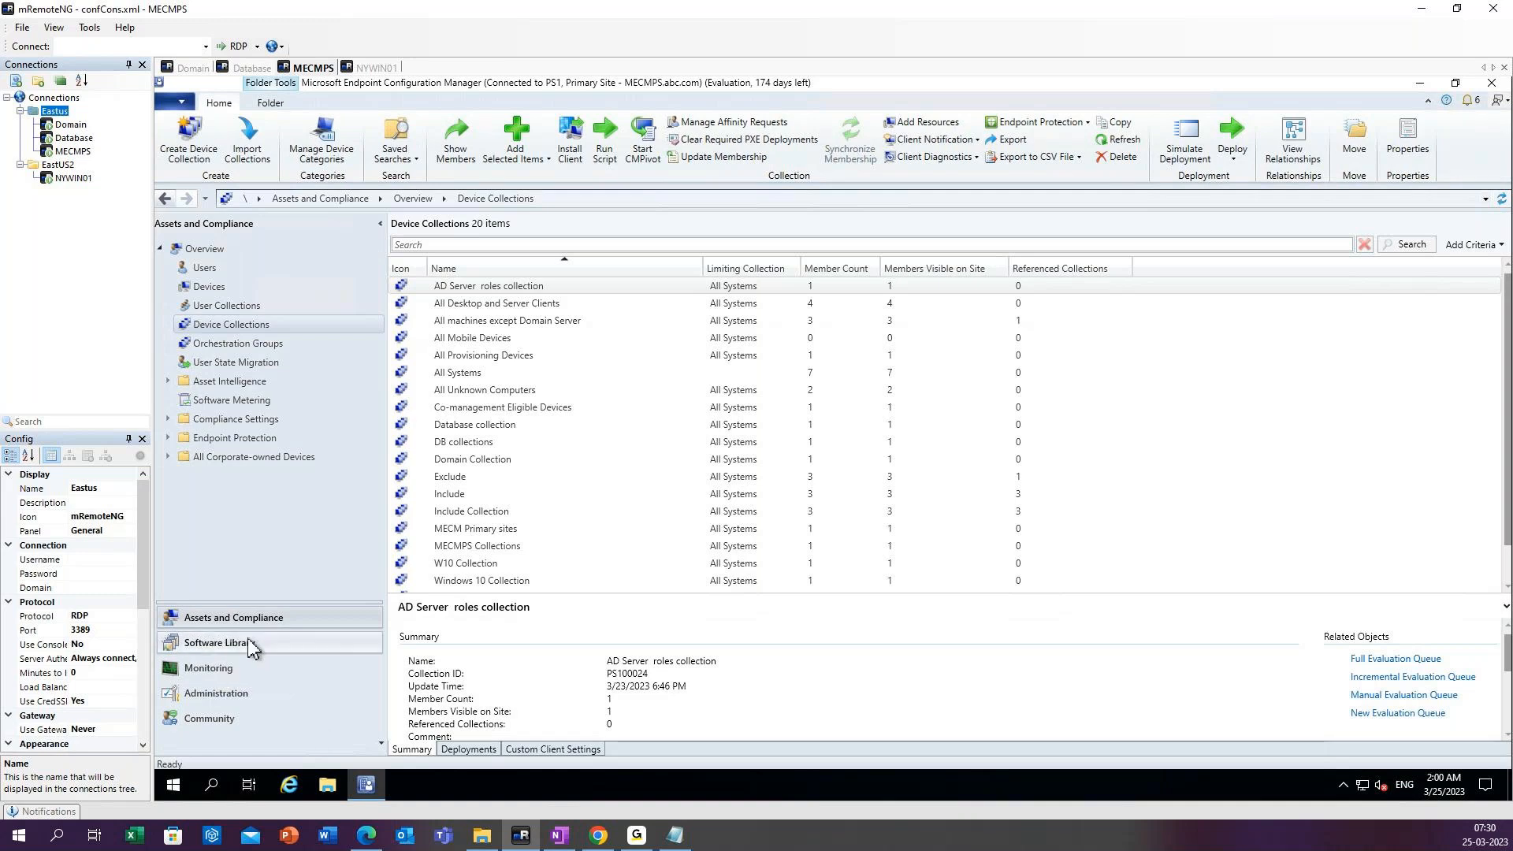
Start creating a new application in the Software Library under Application Management, Applications.
click(251, 647)
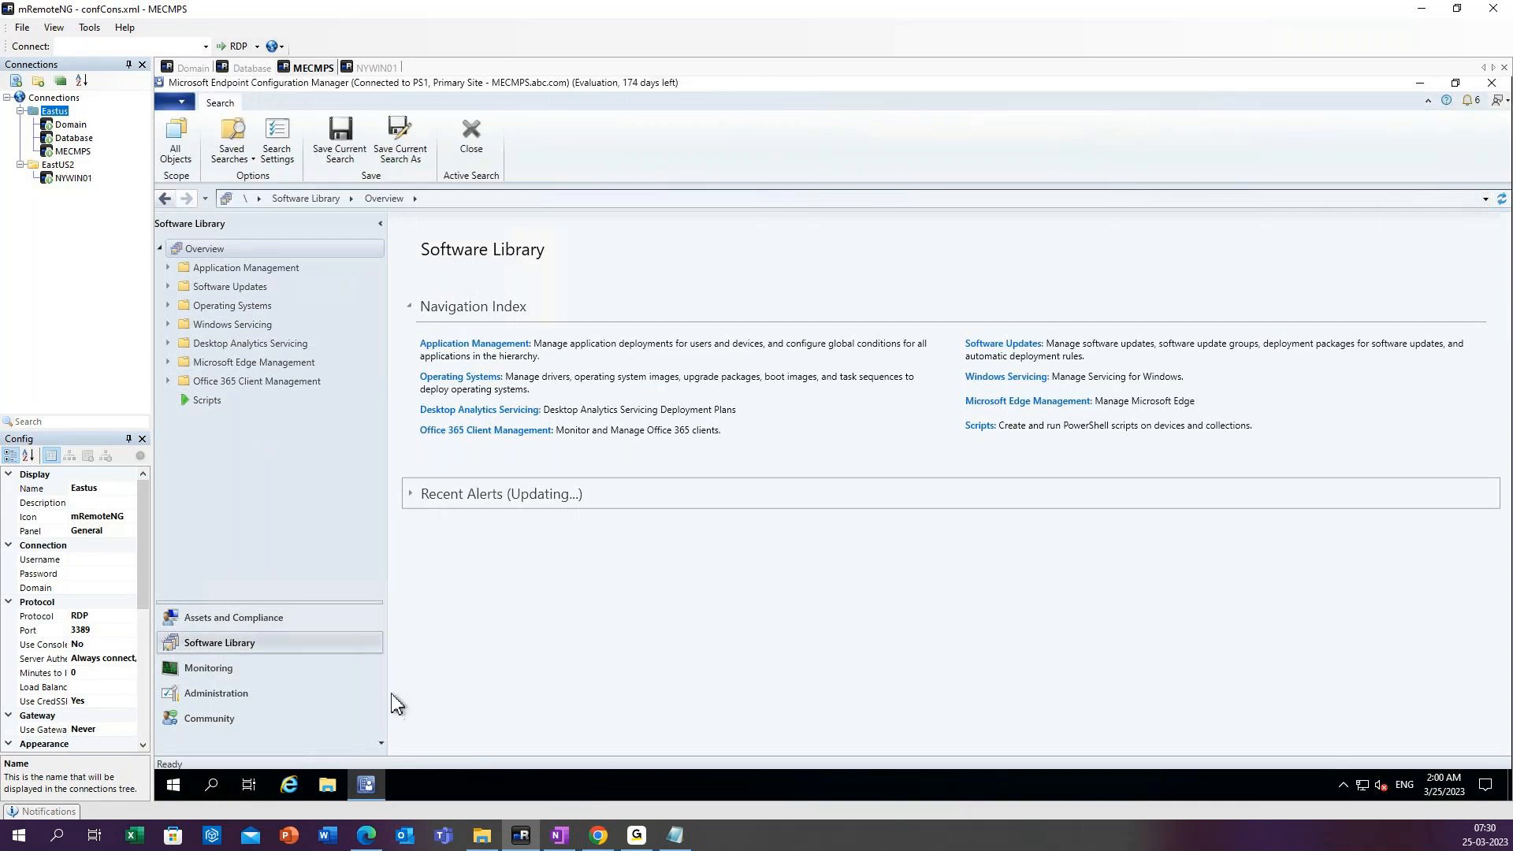
click(167, 269)
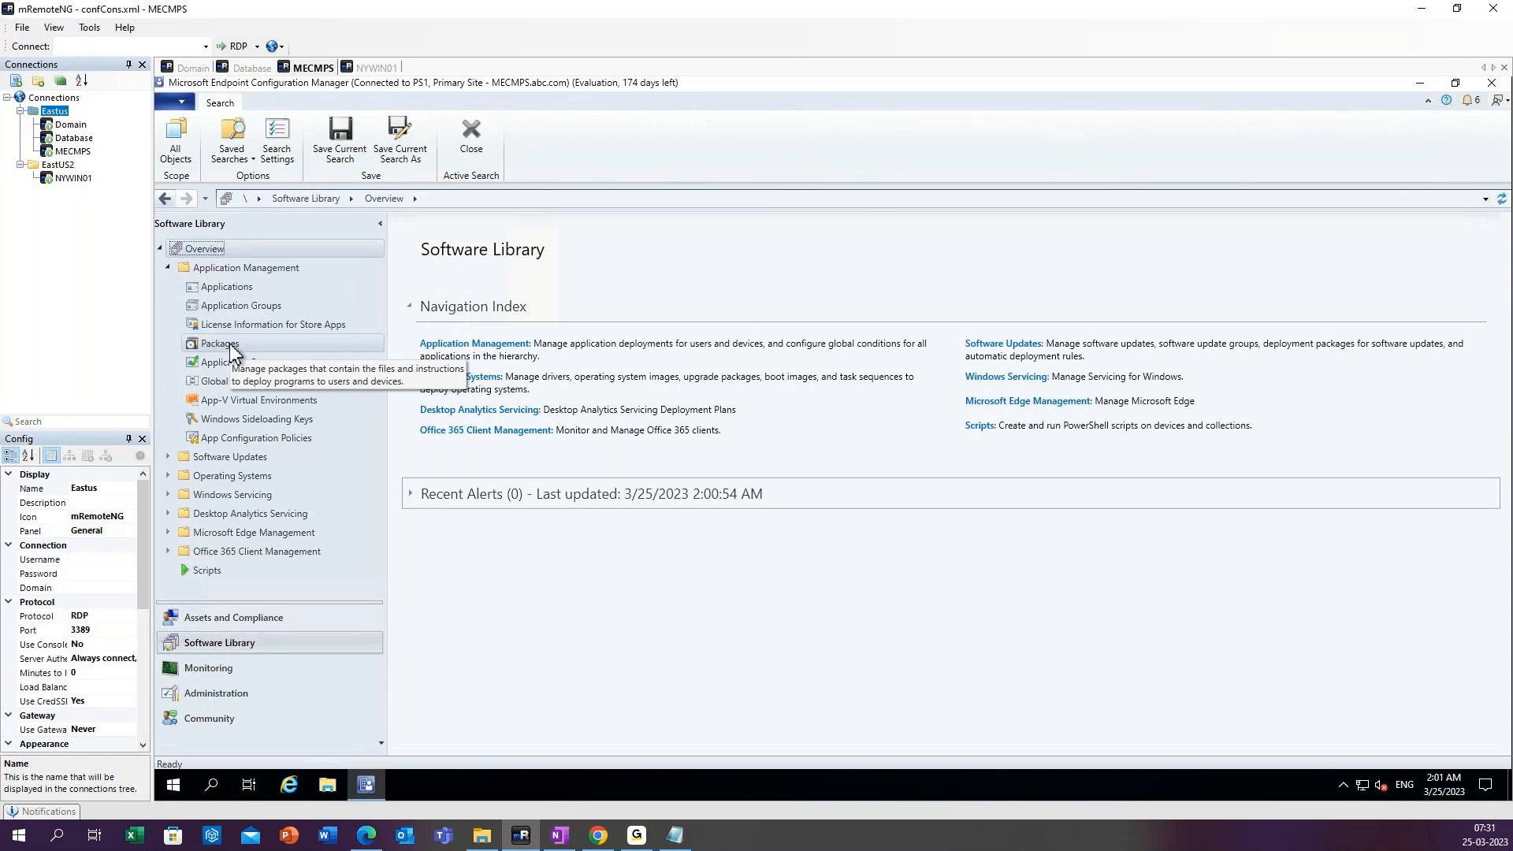
click(228, 293)
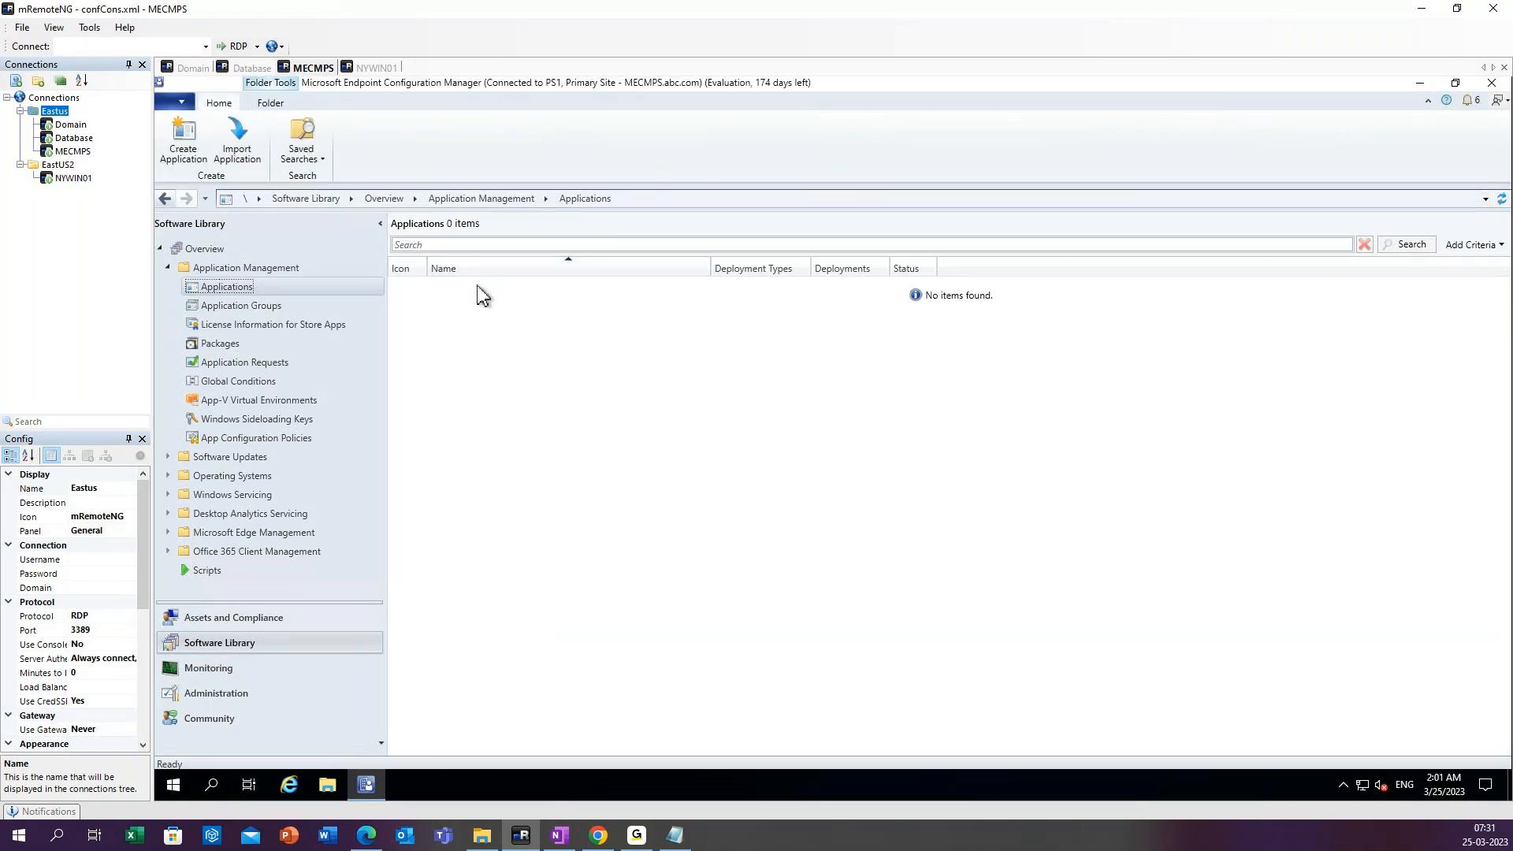
right_click(447, 307)
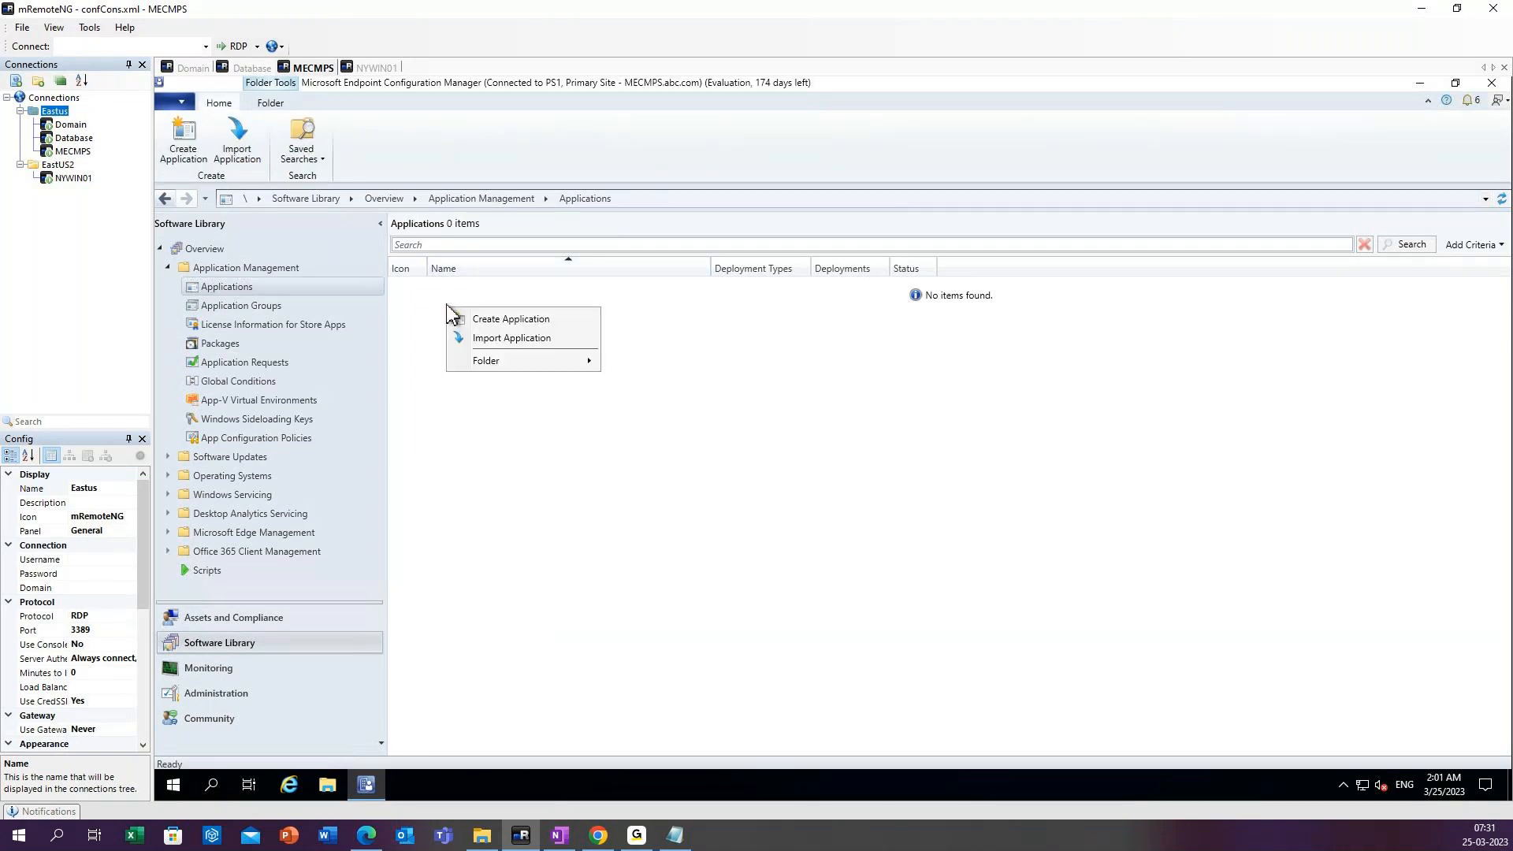
click(498, 324)
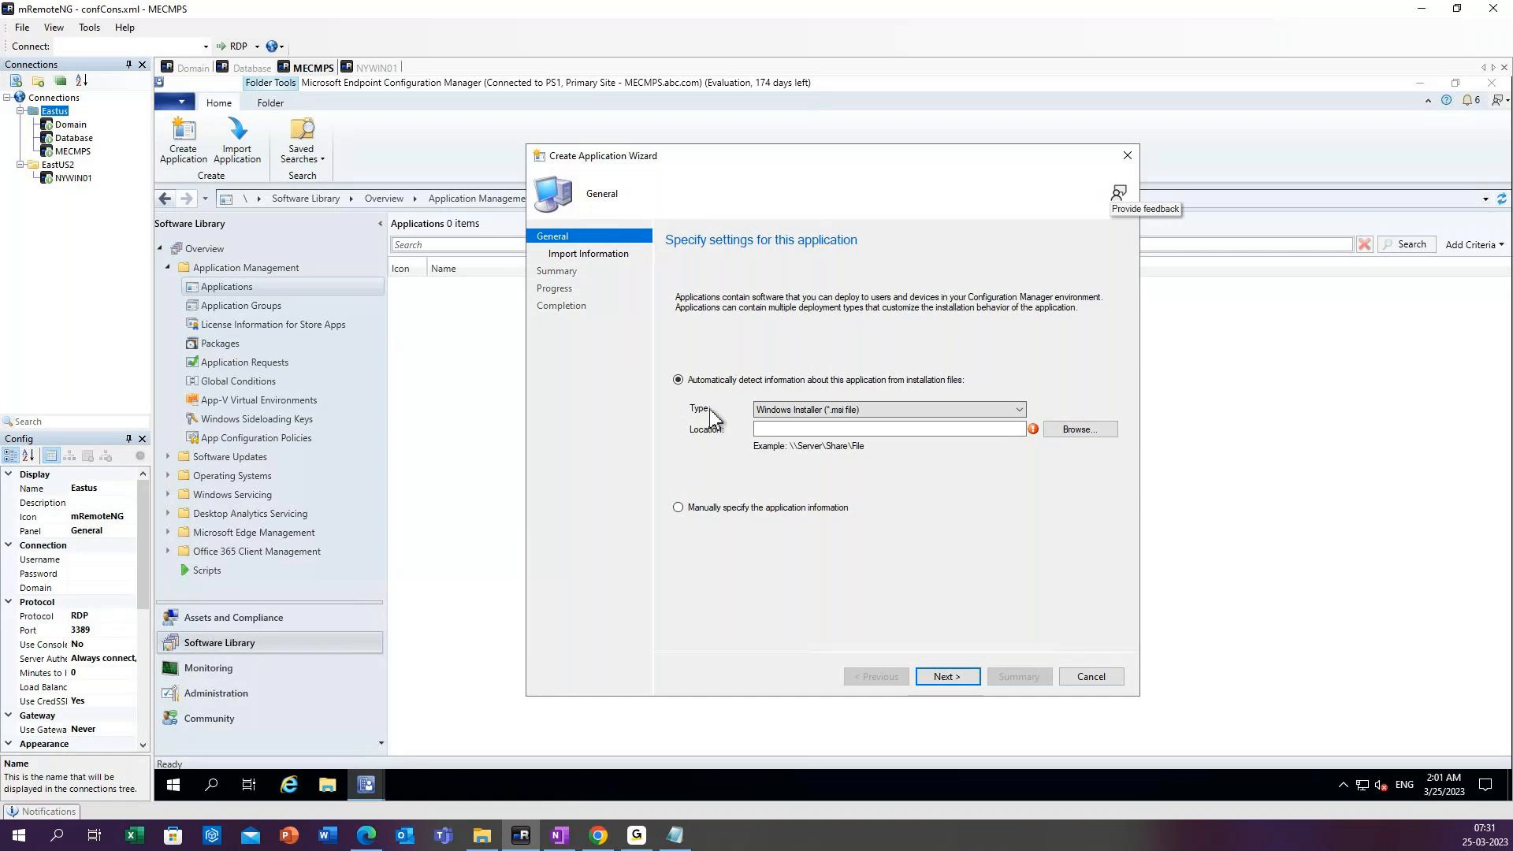
click(840, 429)
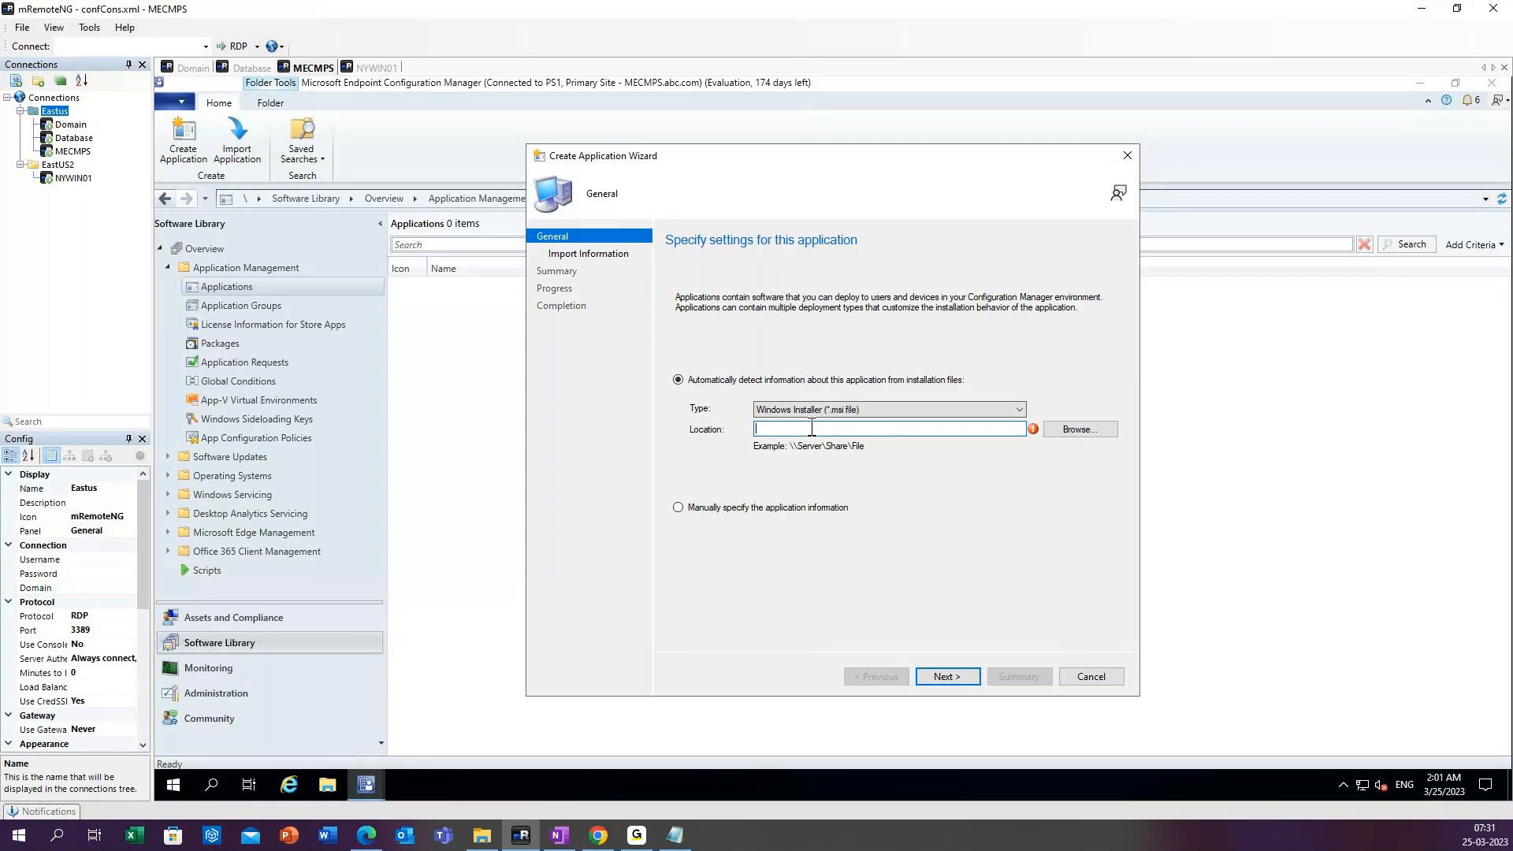
click(1076, 434)
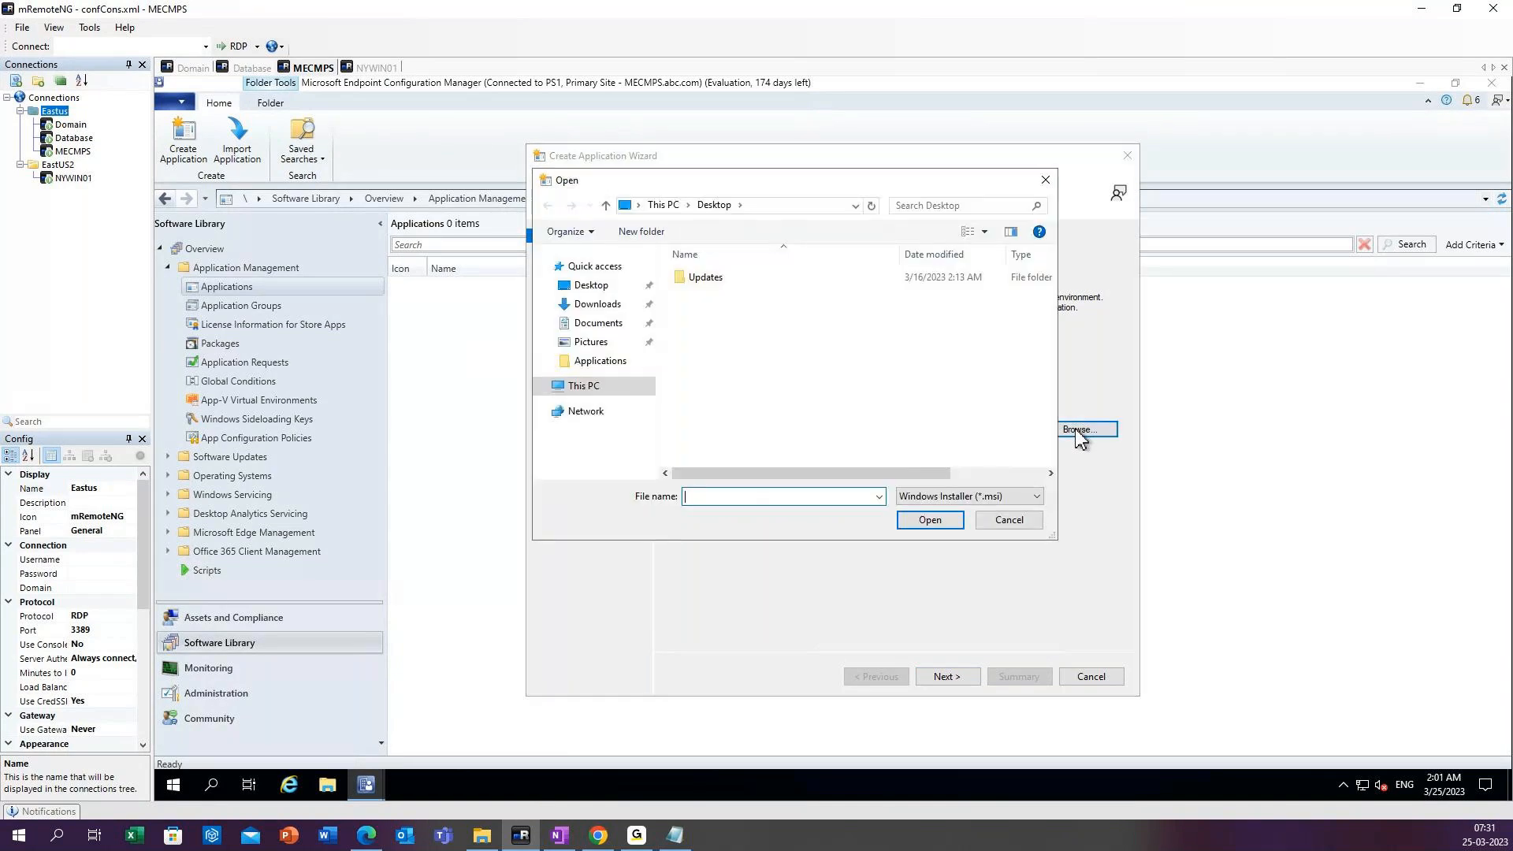
click(581, 386)
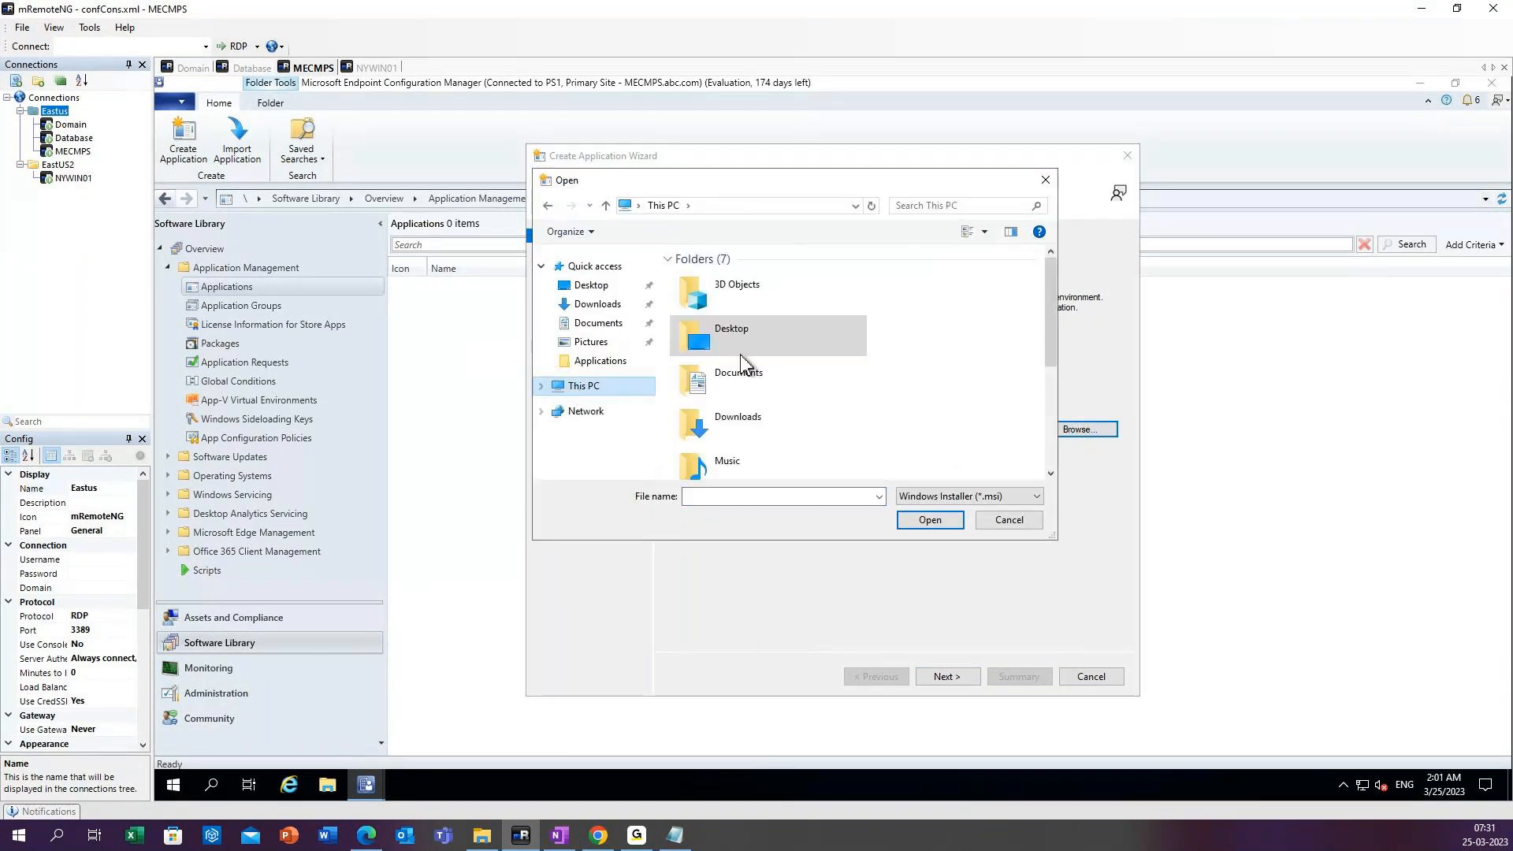
scroll(946, 378, down, 3)
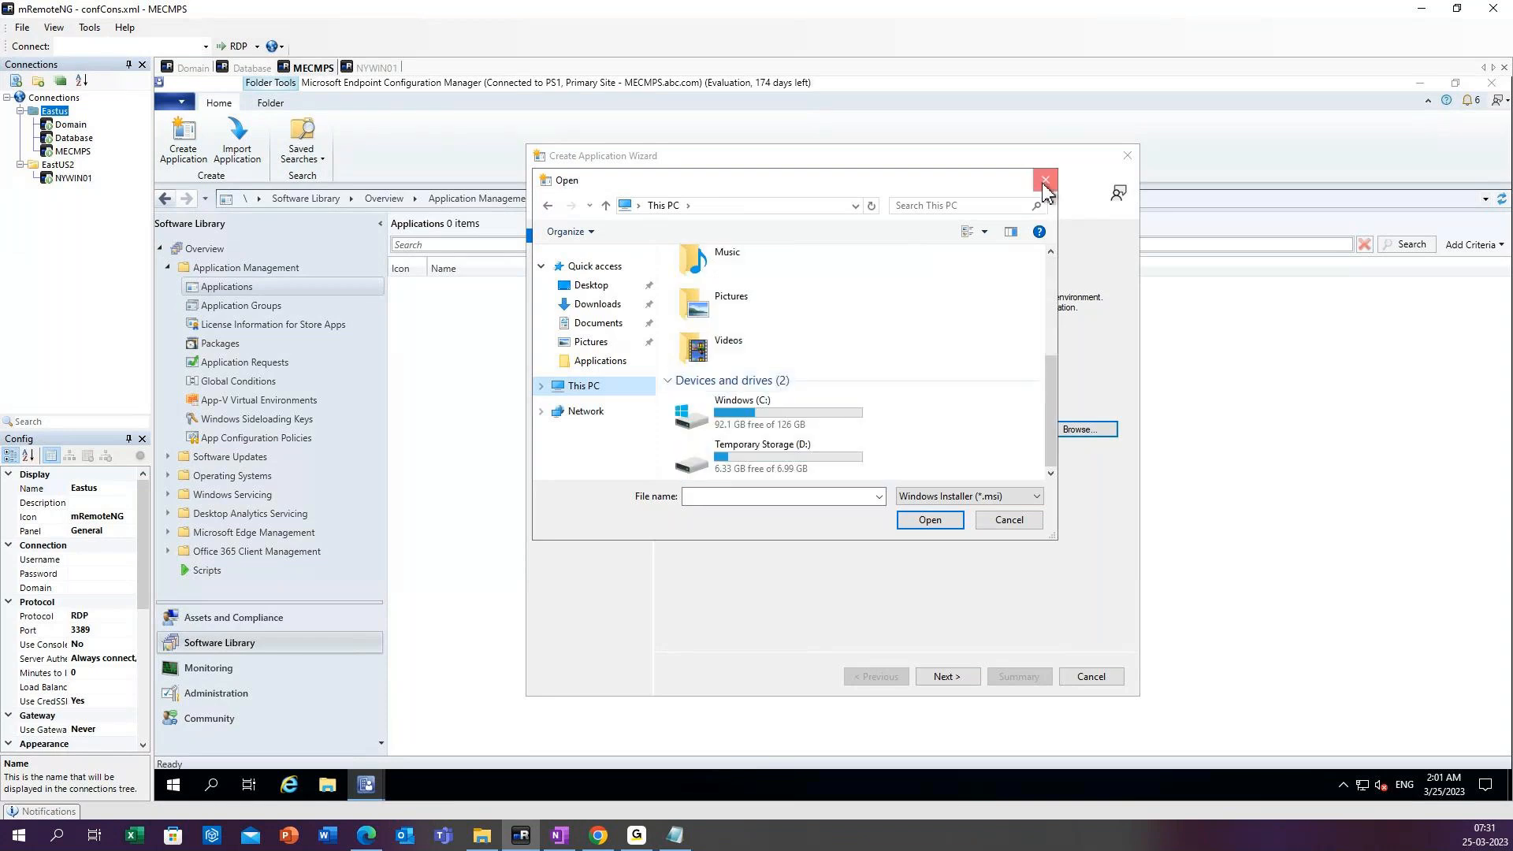
click(1045, 188)
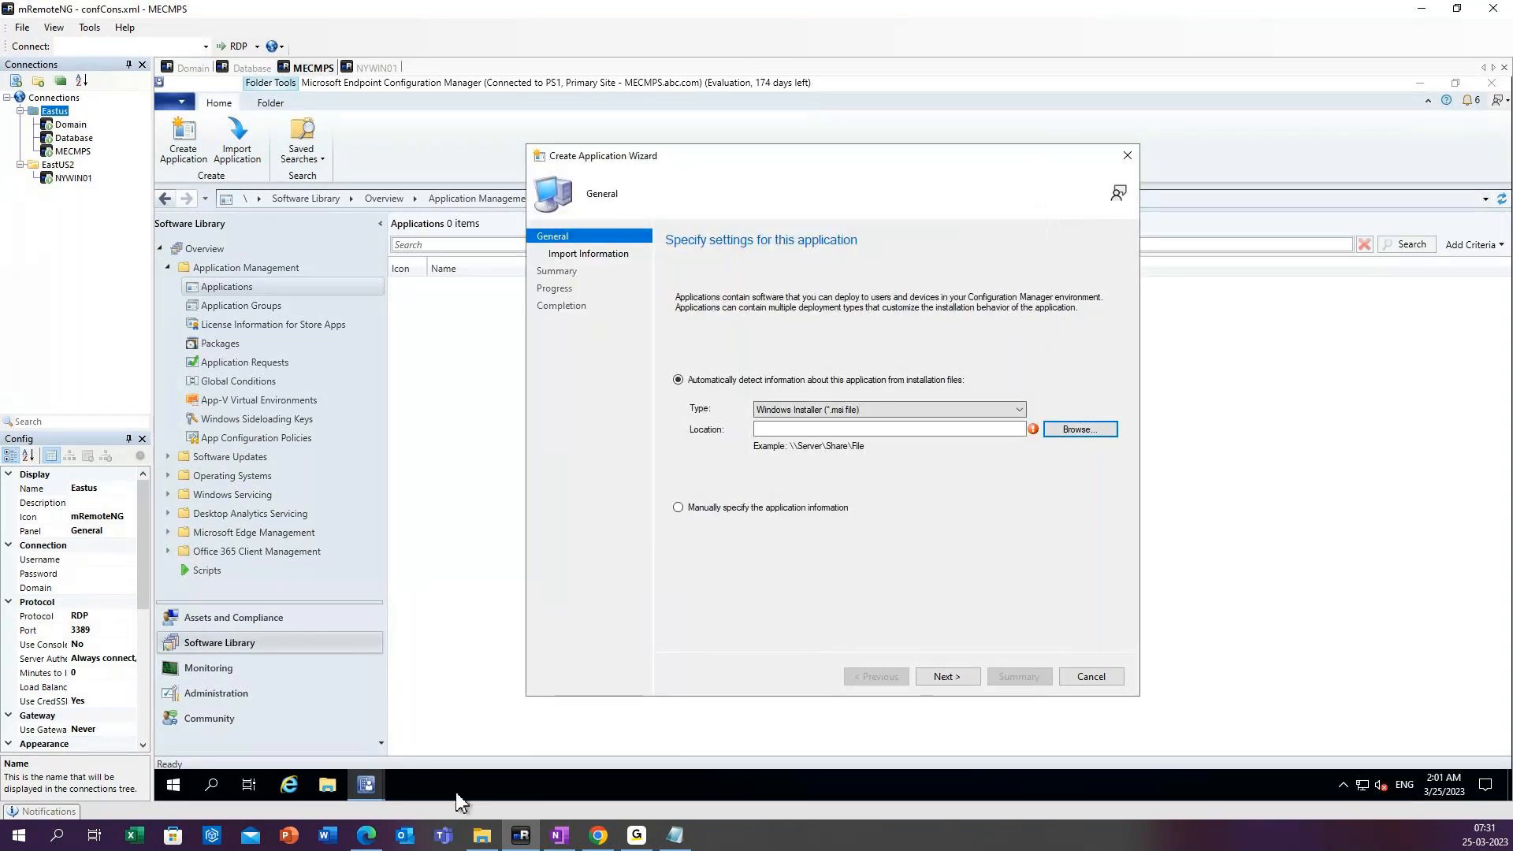
click(327, 785)
click(223, 286)
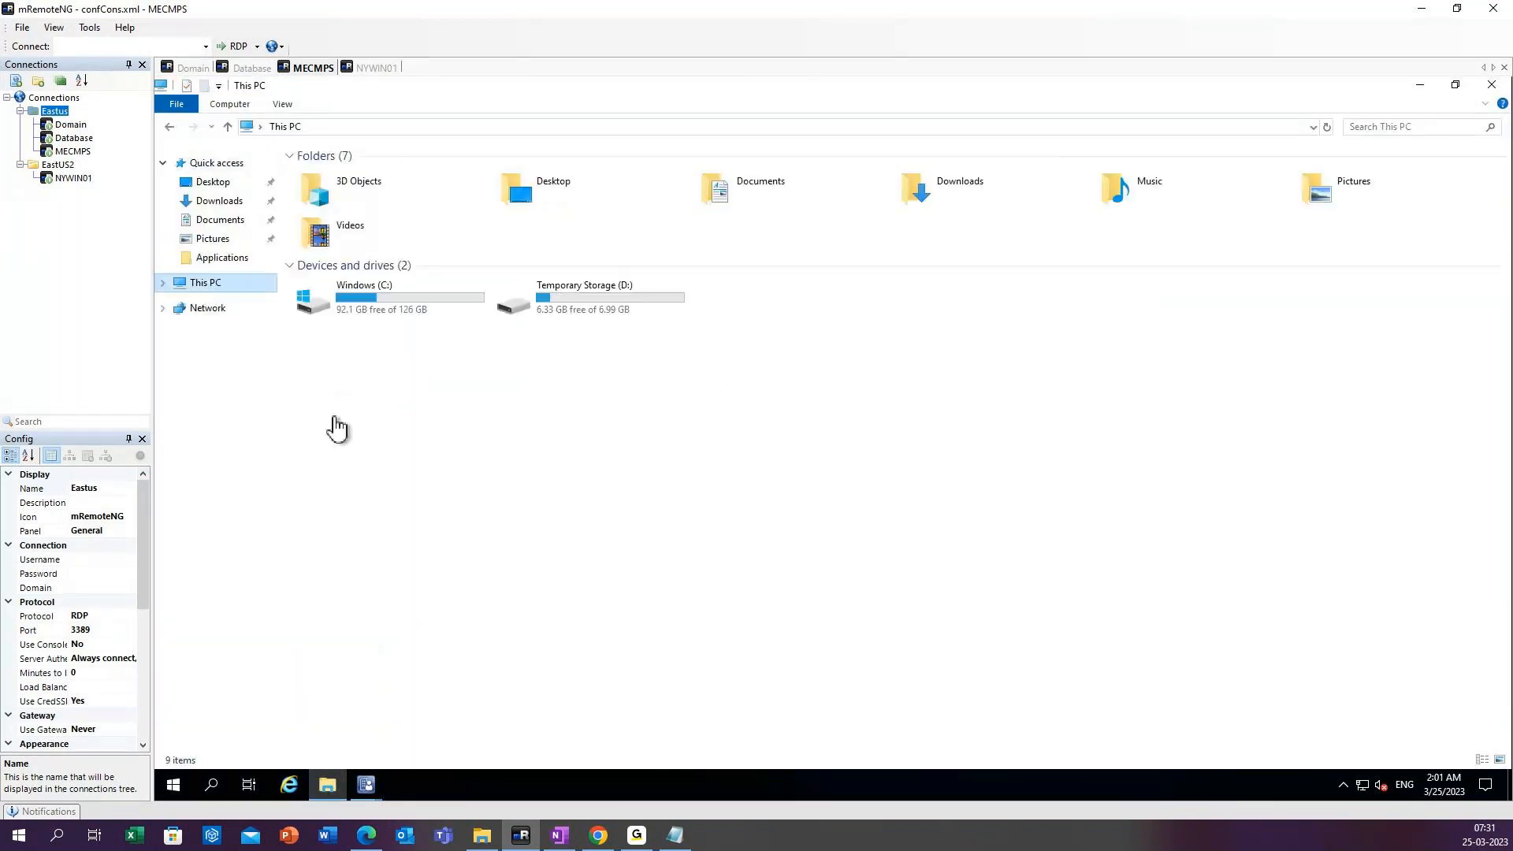
mouse_move(365, 784)
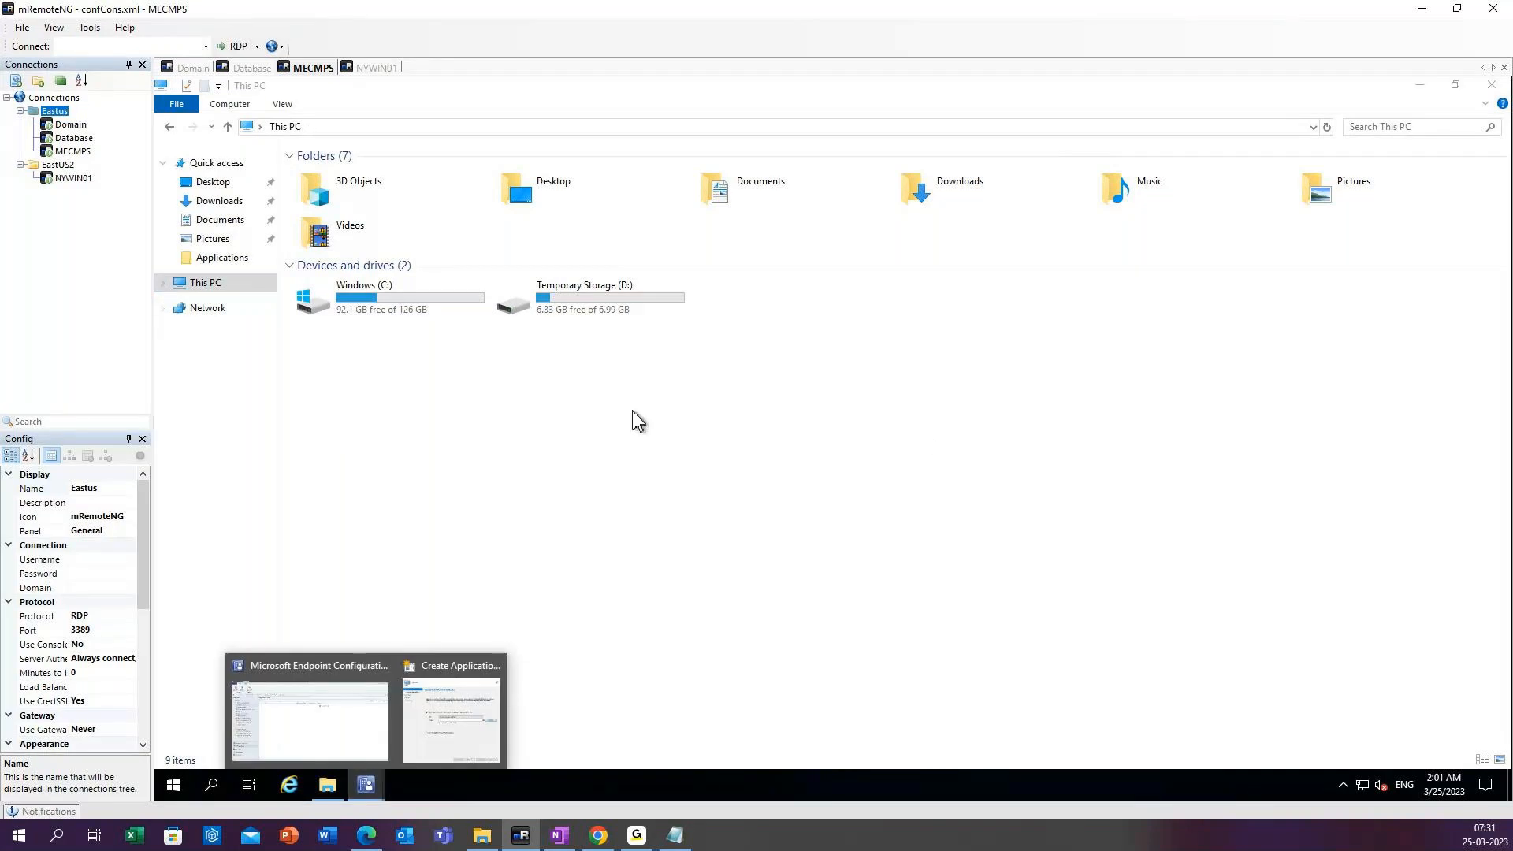
click(483, 731)
Browse for the application's installer location and go to the network path \\mecmps.
click(1087, 430)
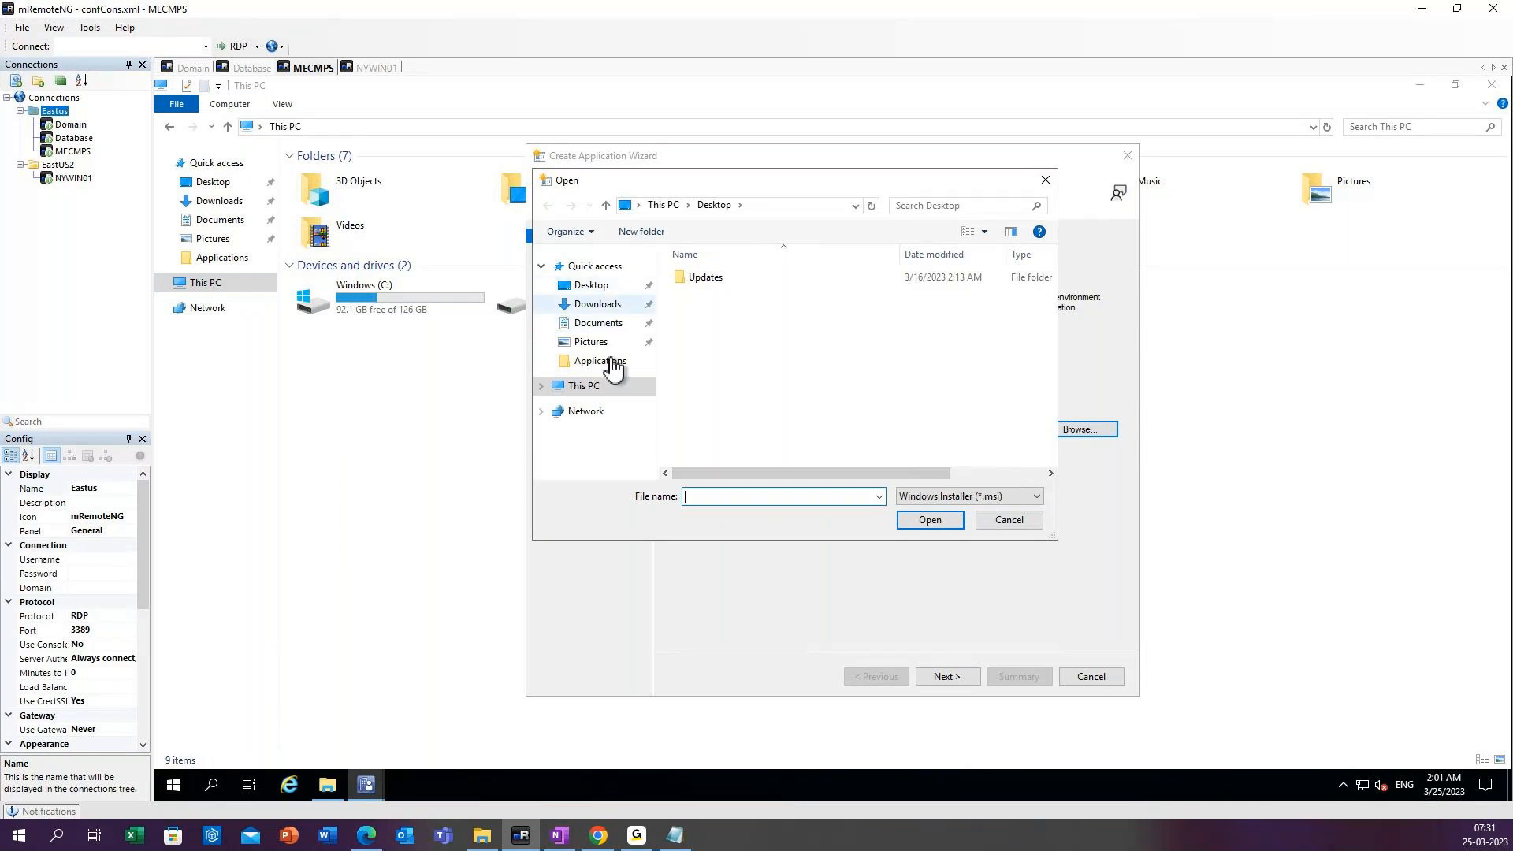
click(599, 385)
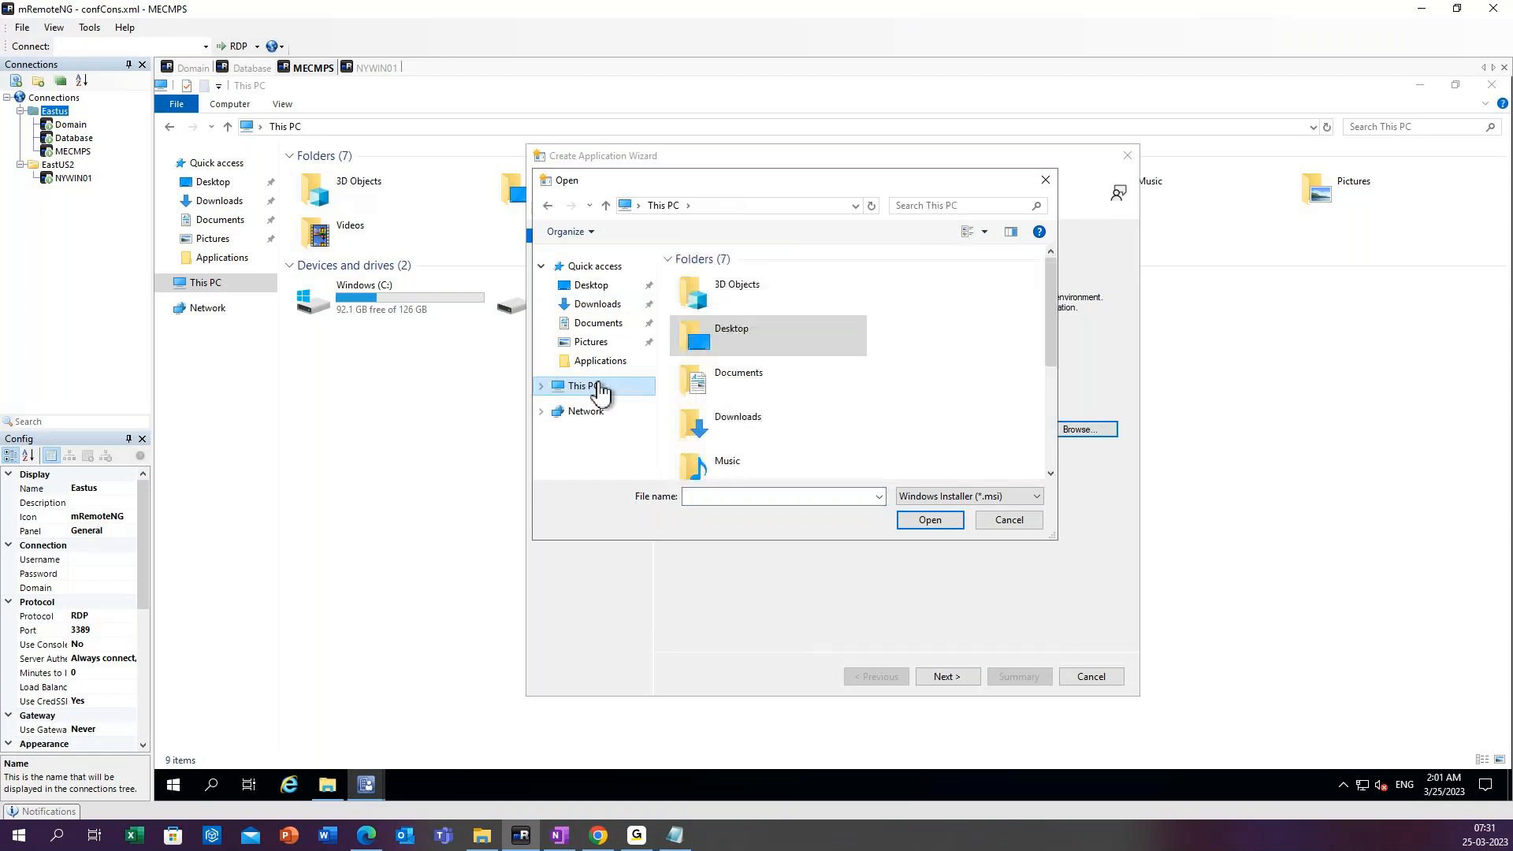
click(695, 498)
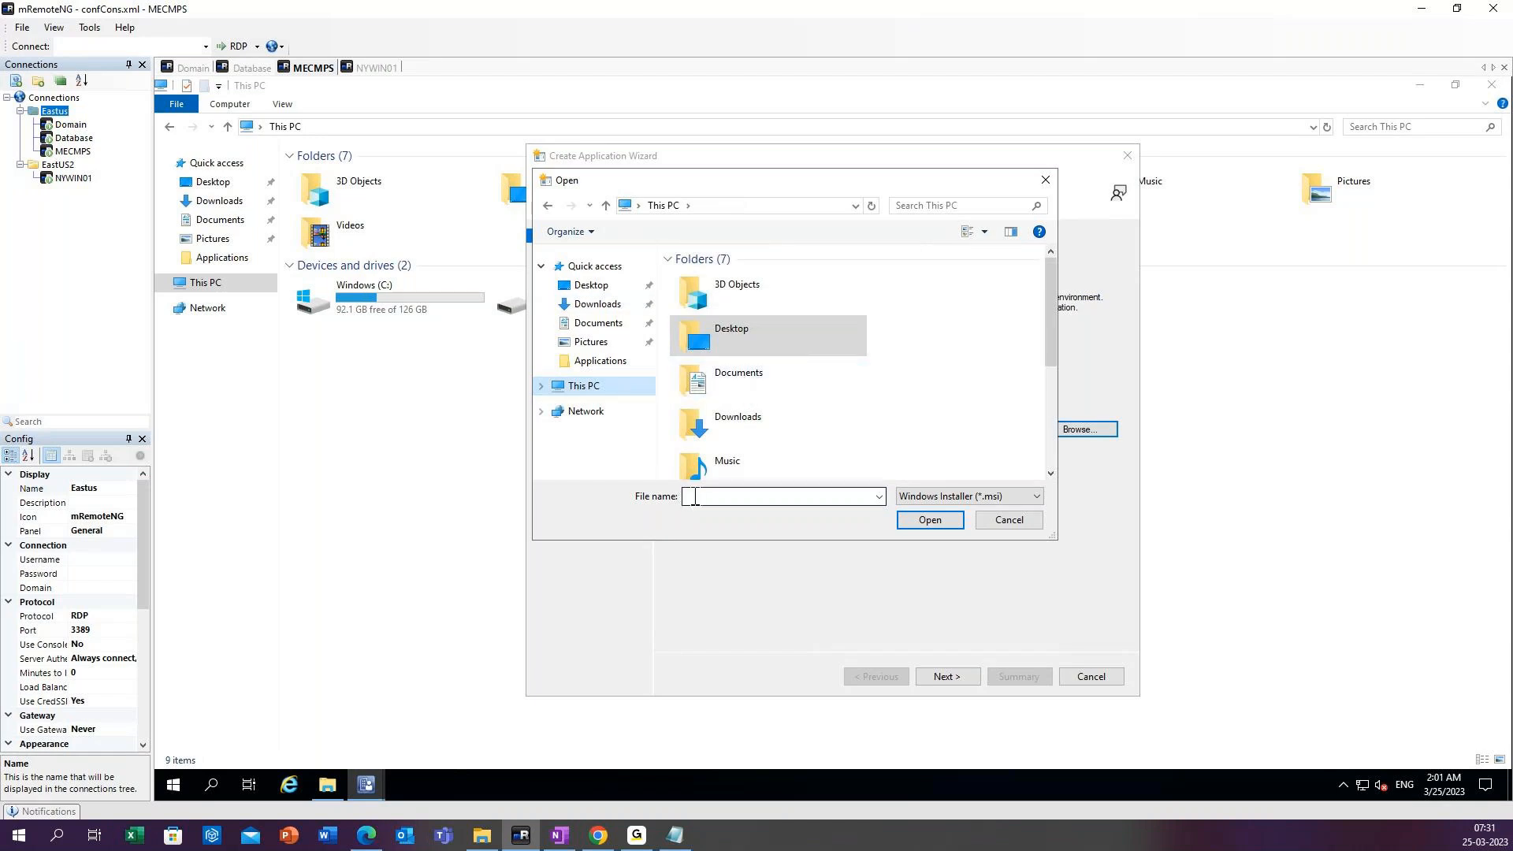
click(709, 207)
text(\\)
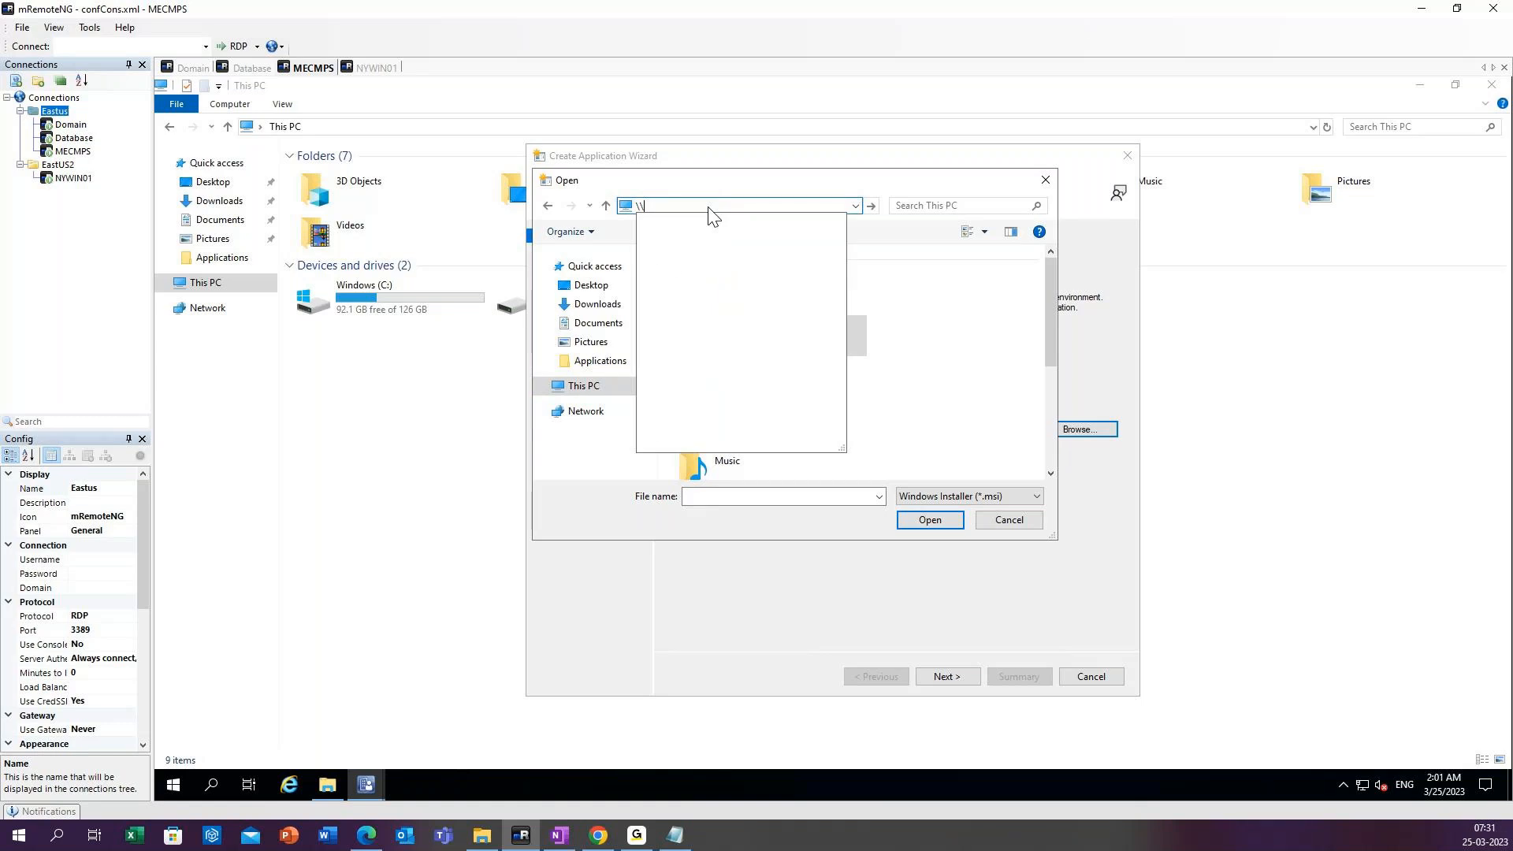
text(mecm)
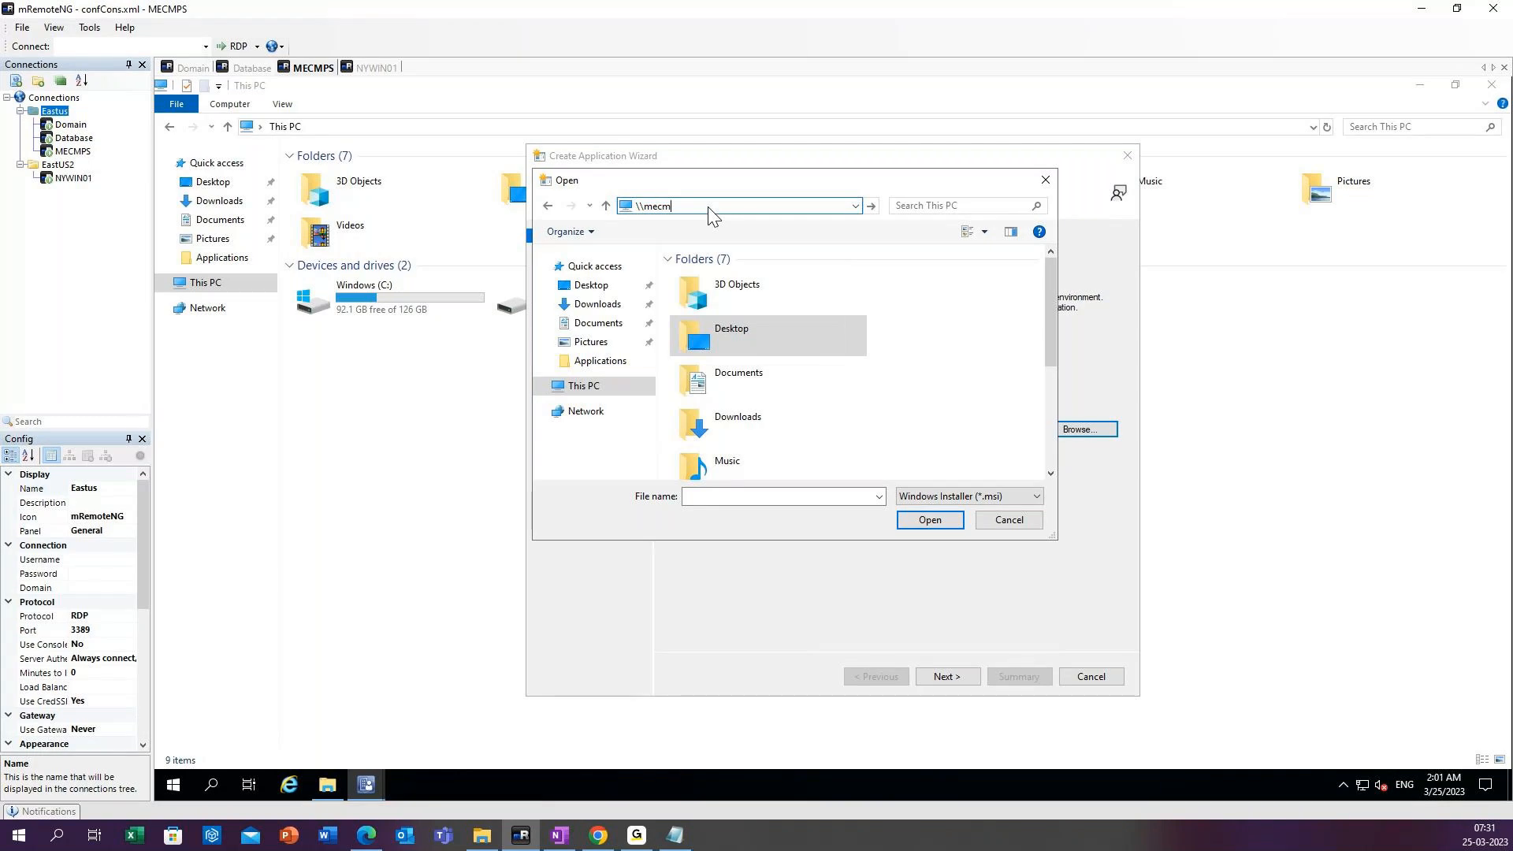
text(ps)
key(Return)
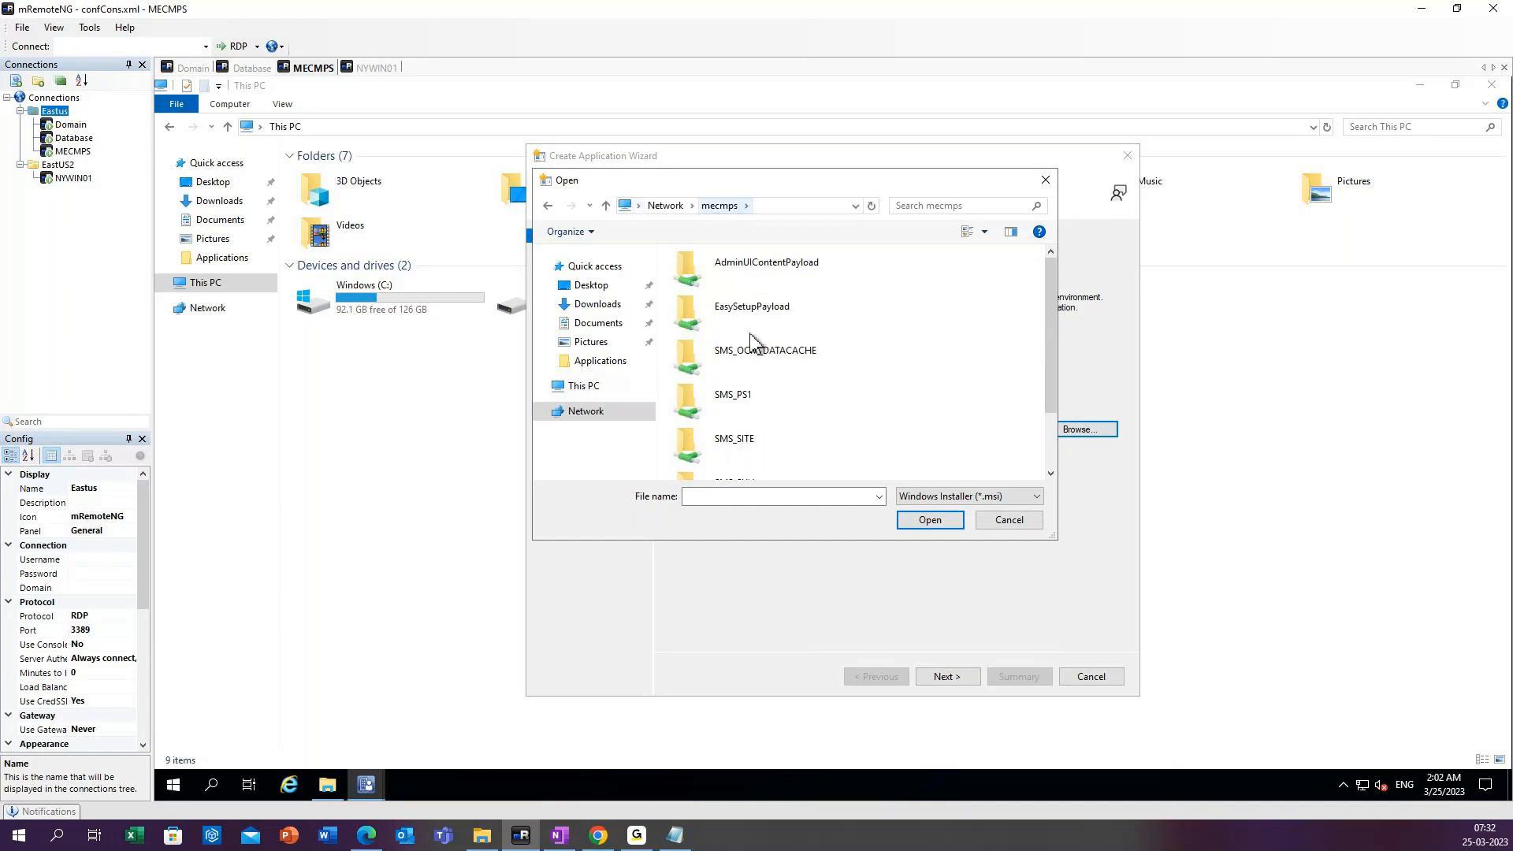
Choose 7z2201-x64.msi from the share's Source_files\Applications\7Zip folder as the installation file.
scroll(787, 423, down, 2)
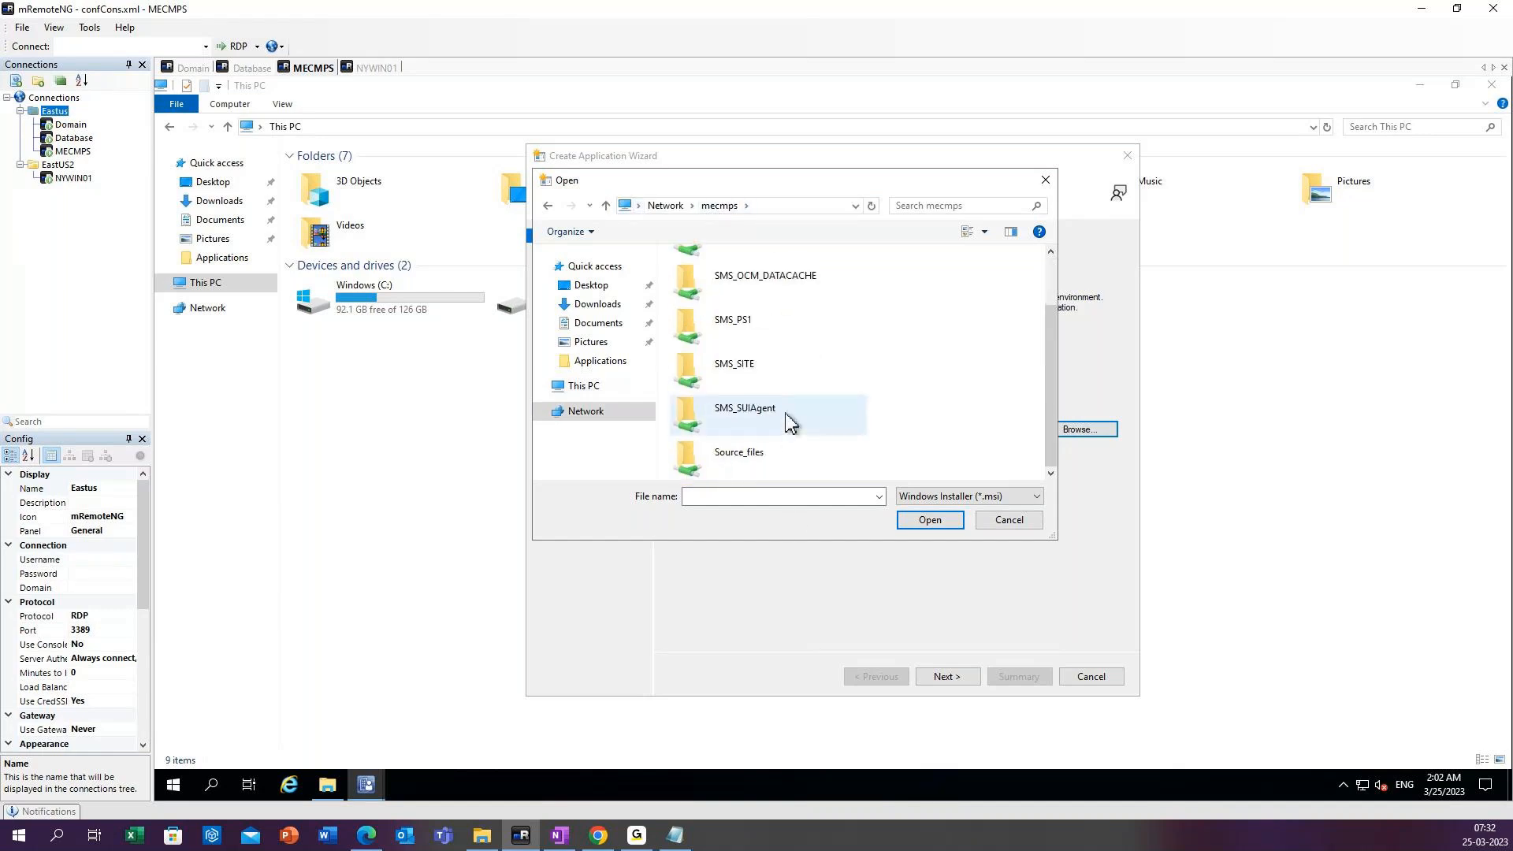
click(780, 451)
double_click(780, 452)
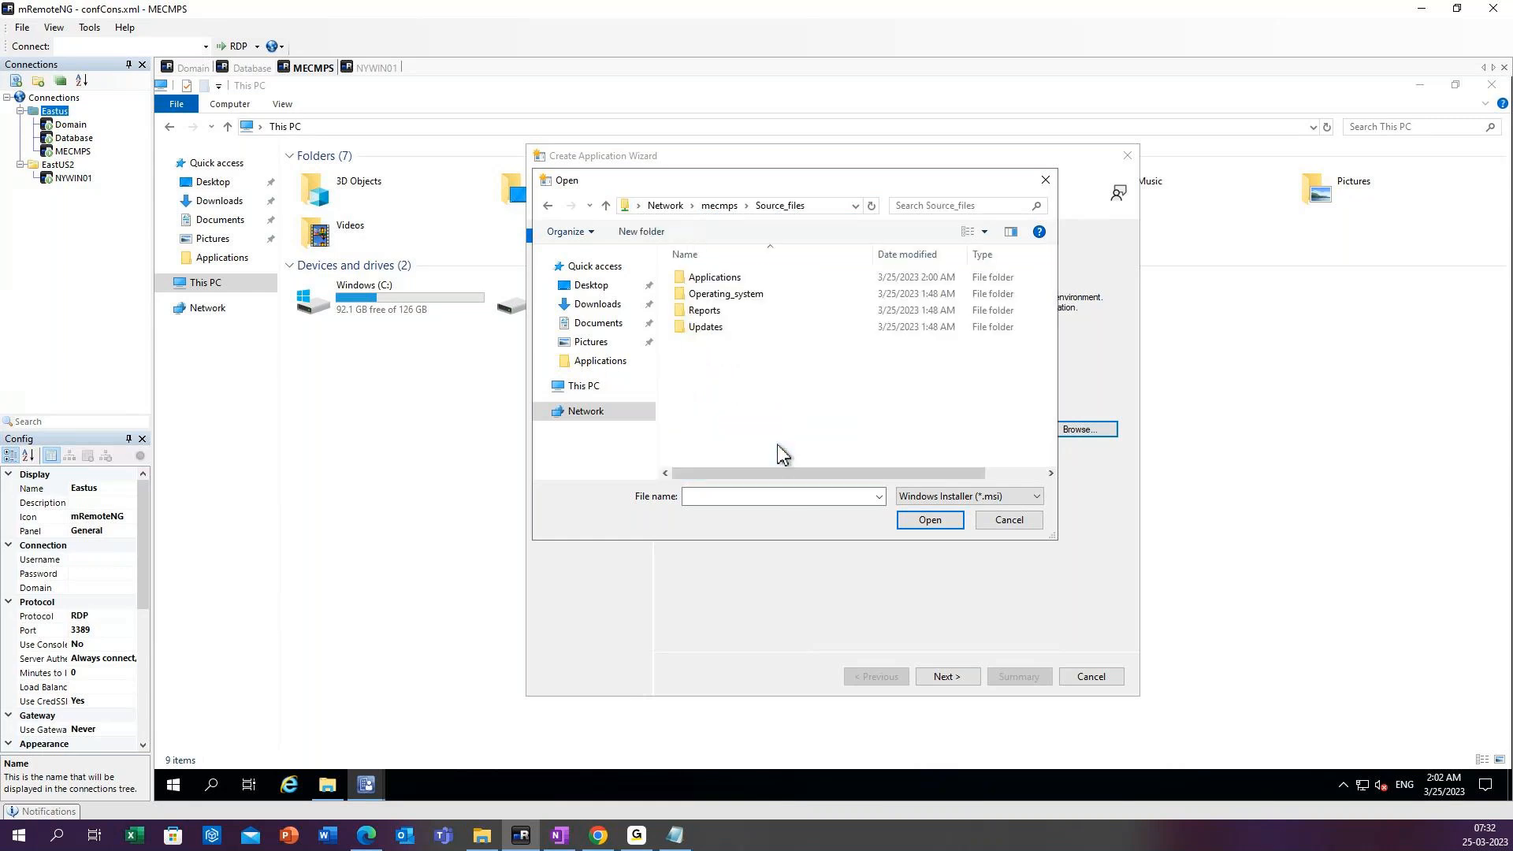
double_click(714, 277)
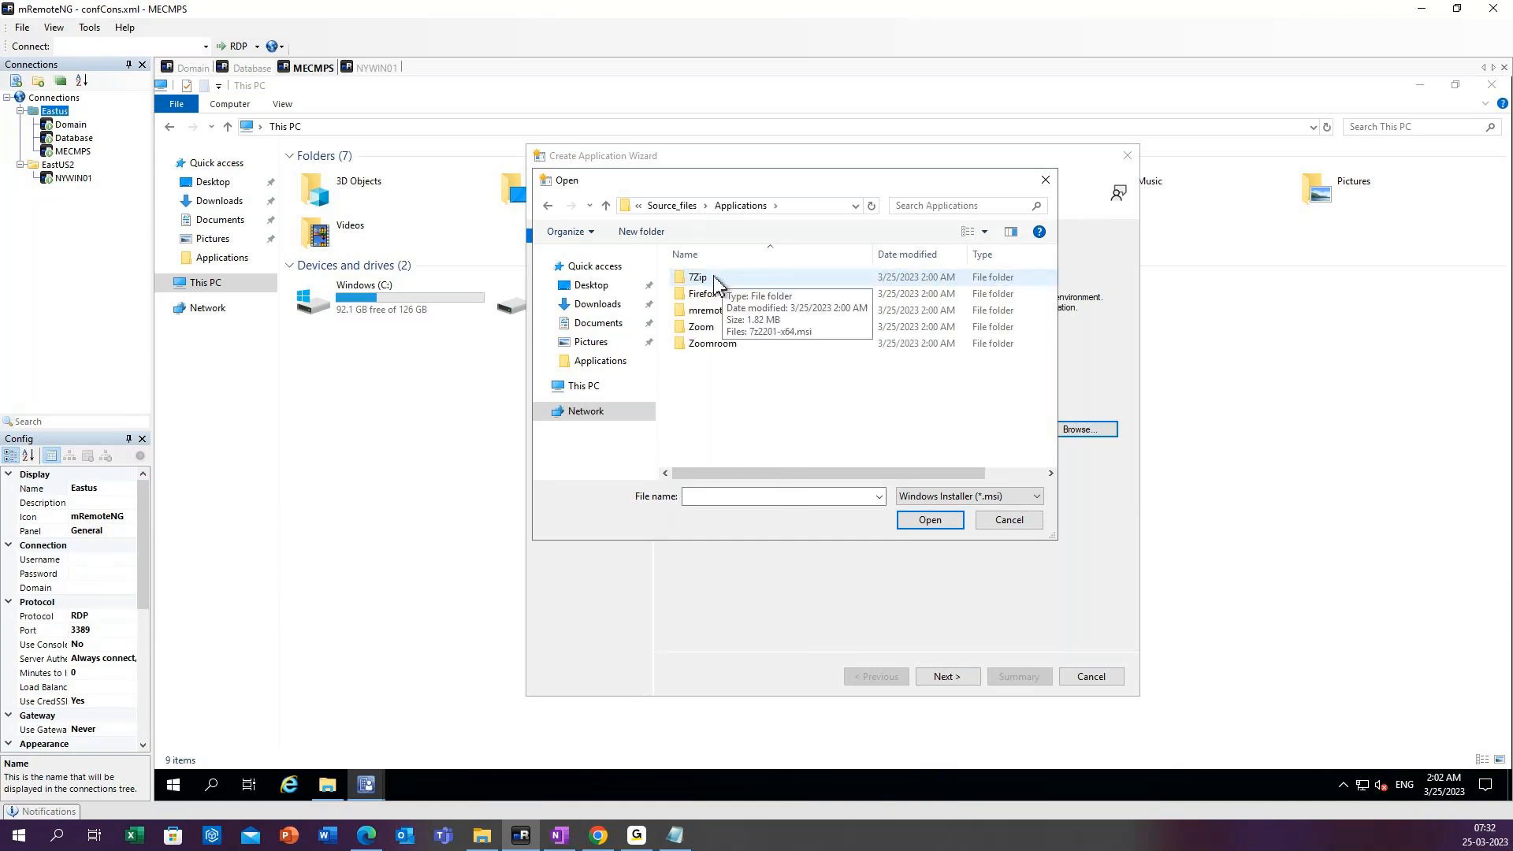
click(716, 280)
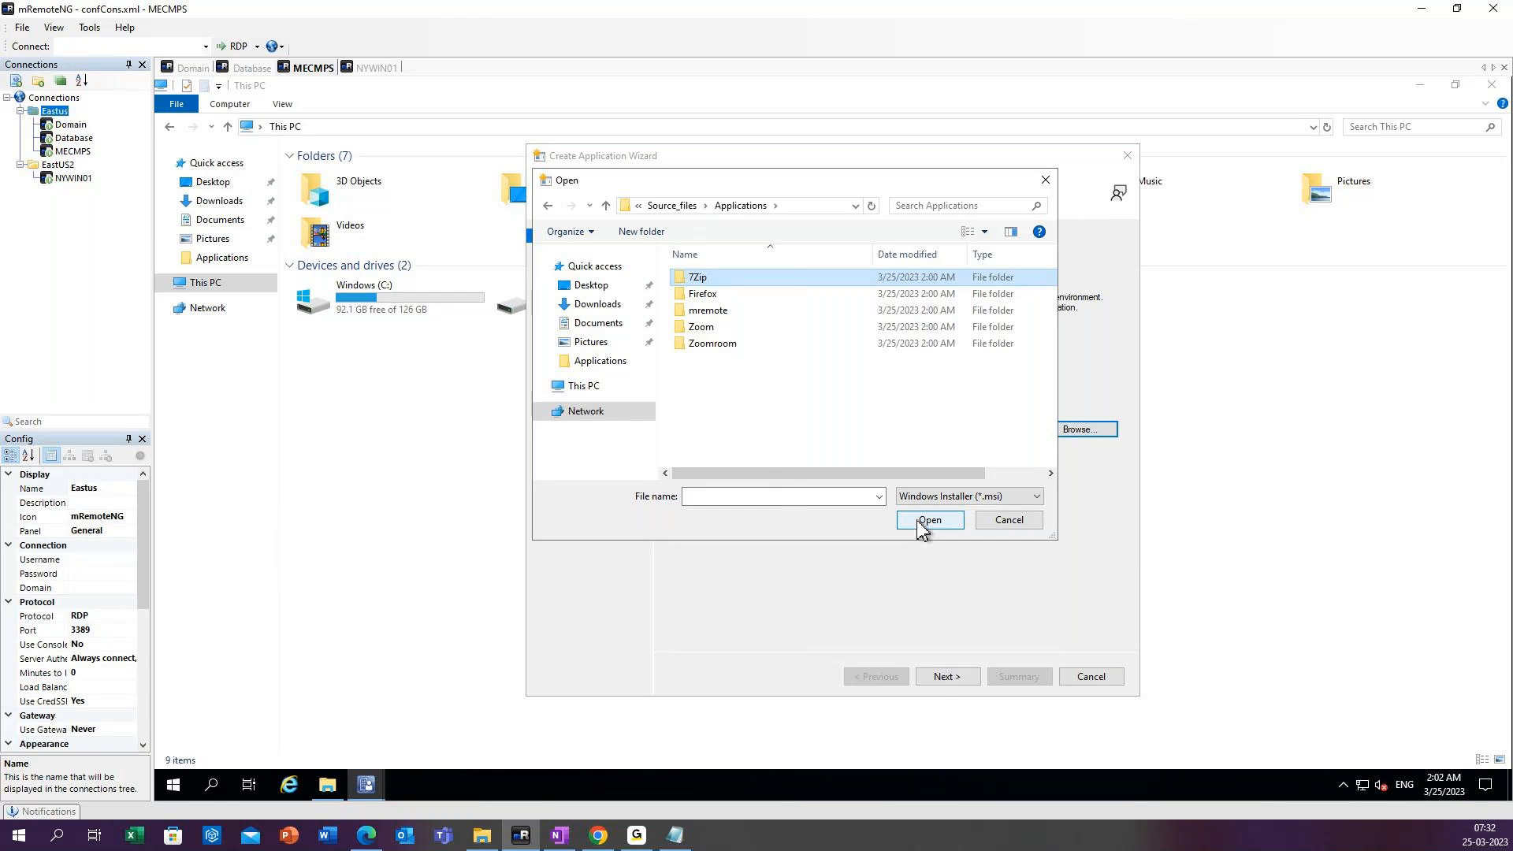
double_click(698, 281)
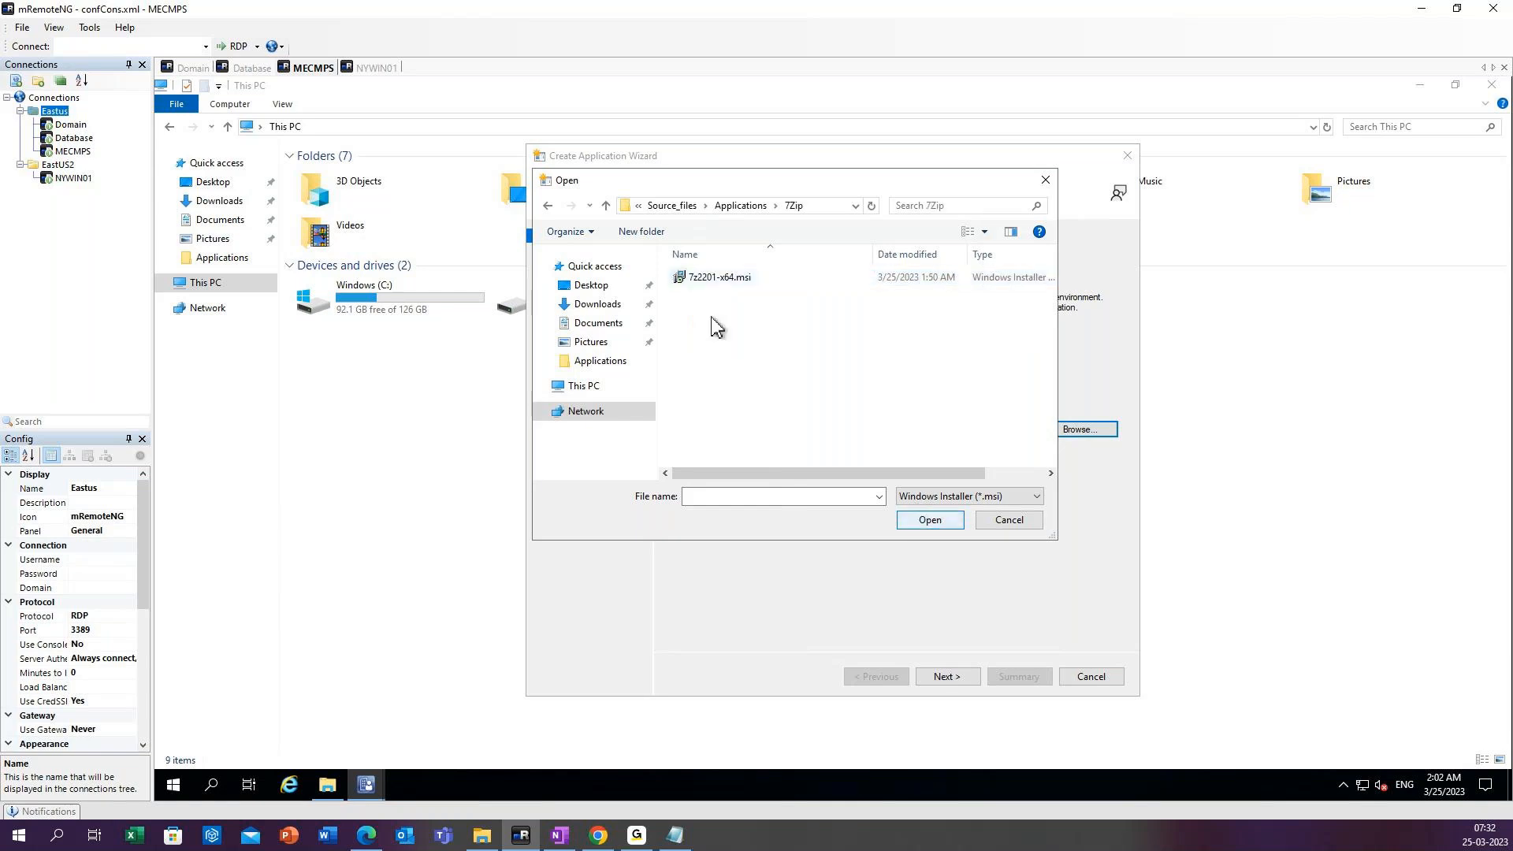
click(736, 280)
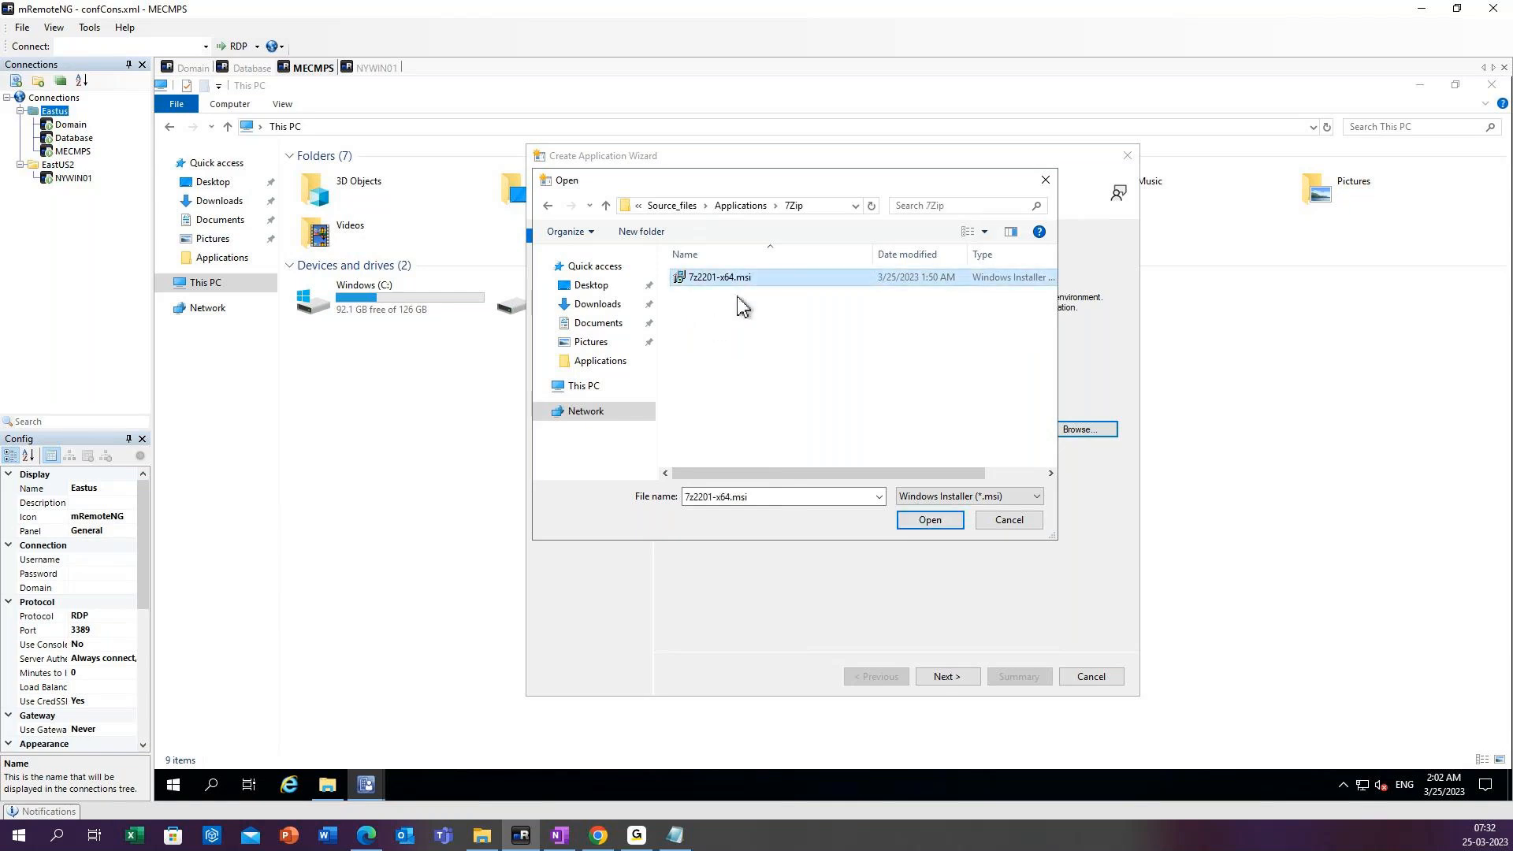
click(930, 520)
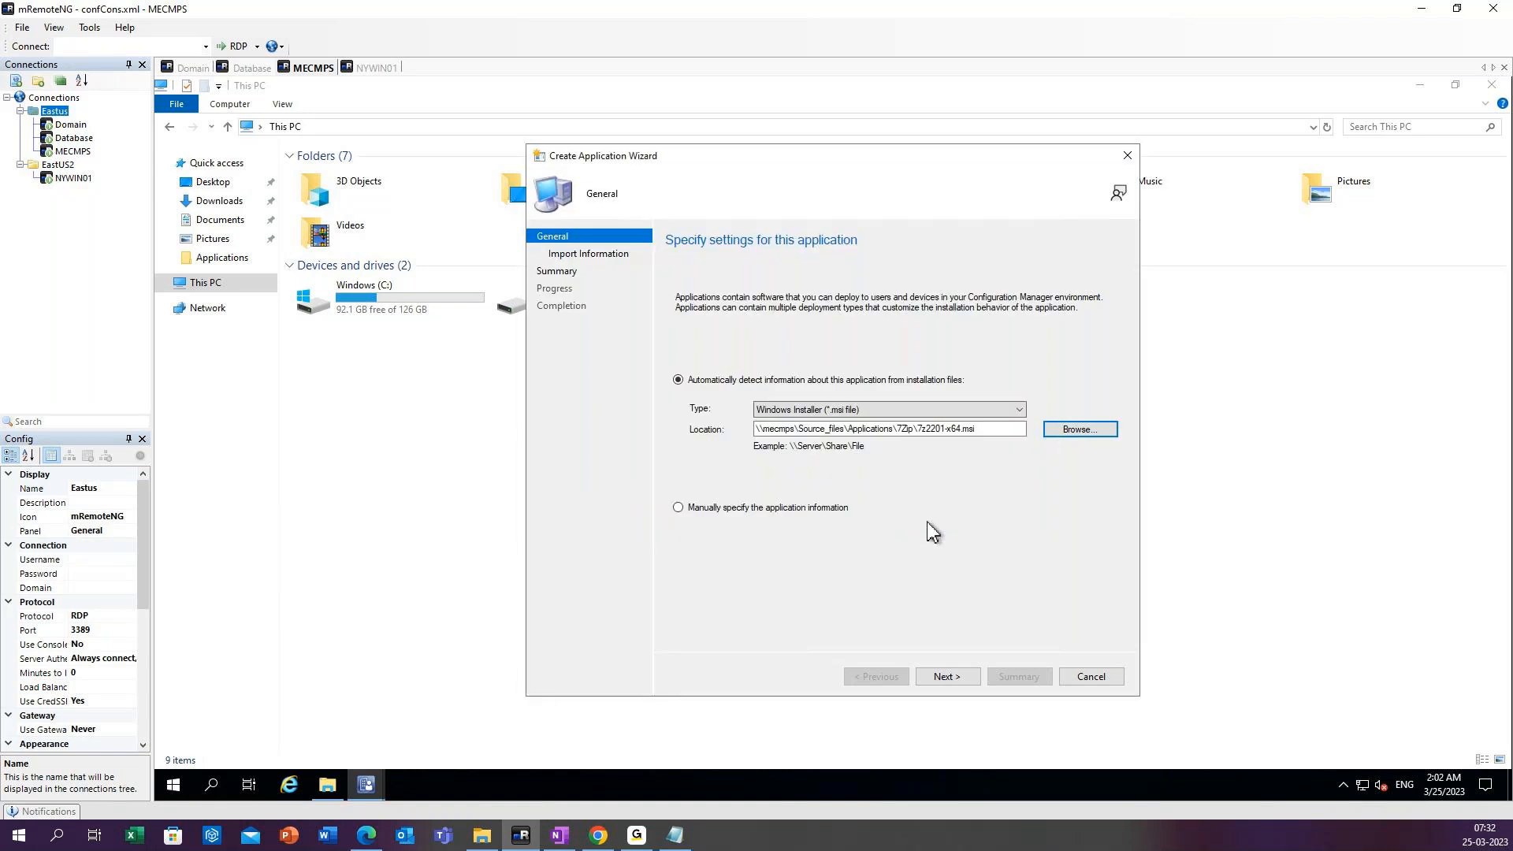
Import the 7-Zip installer's information, accepting its unverified publisher, and continue to the General Information page.
click(947, 679)
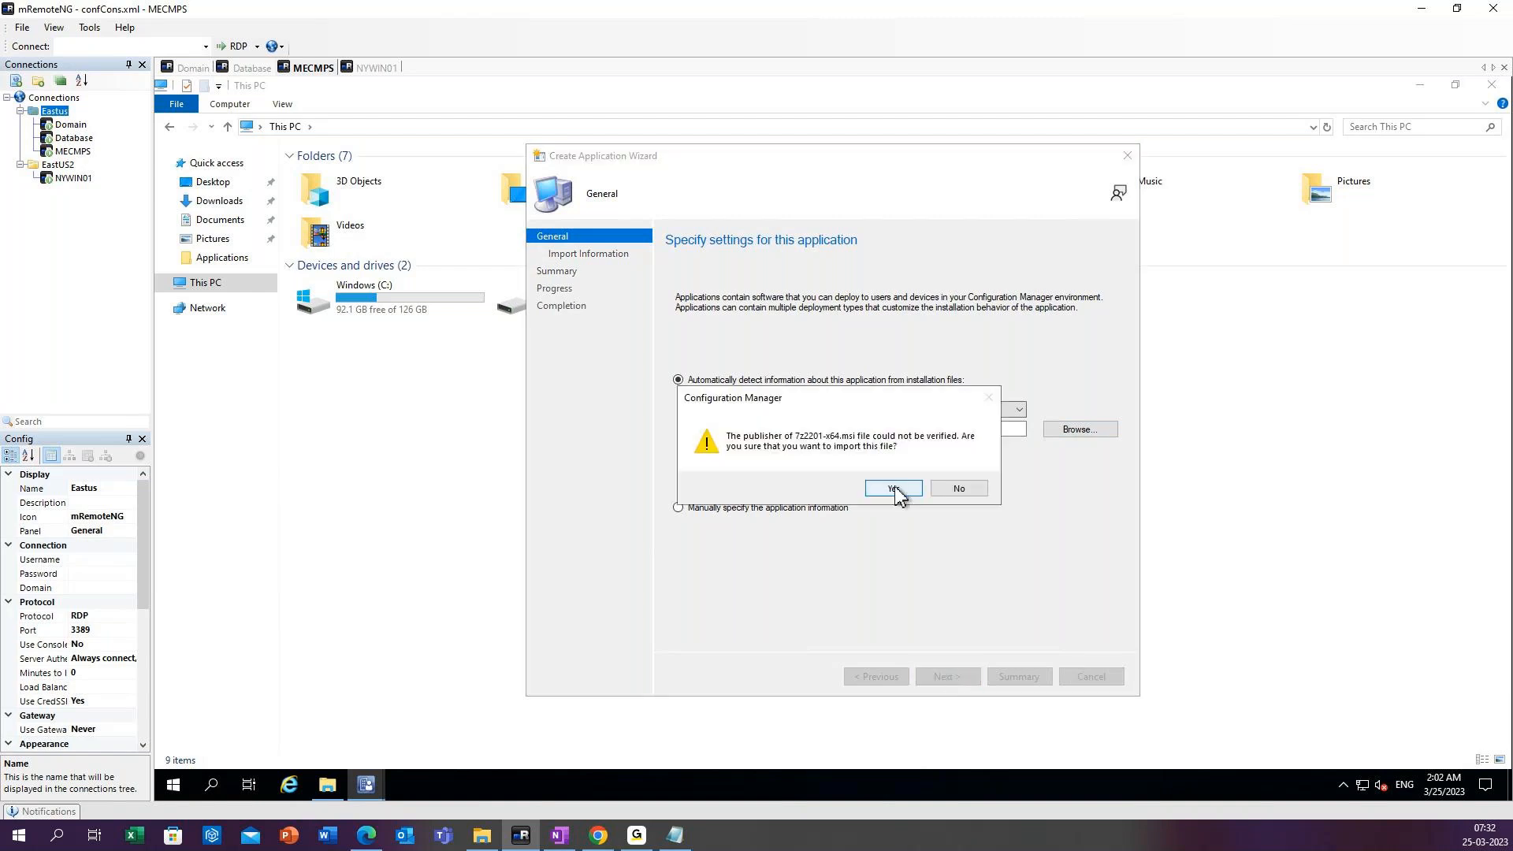
click(895, 490)
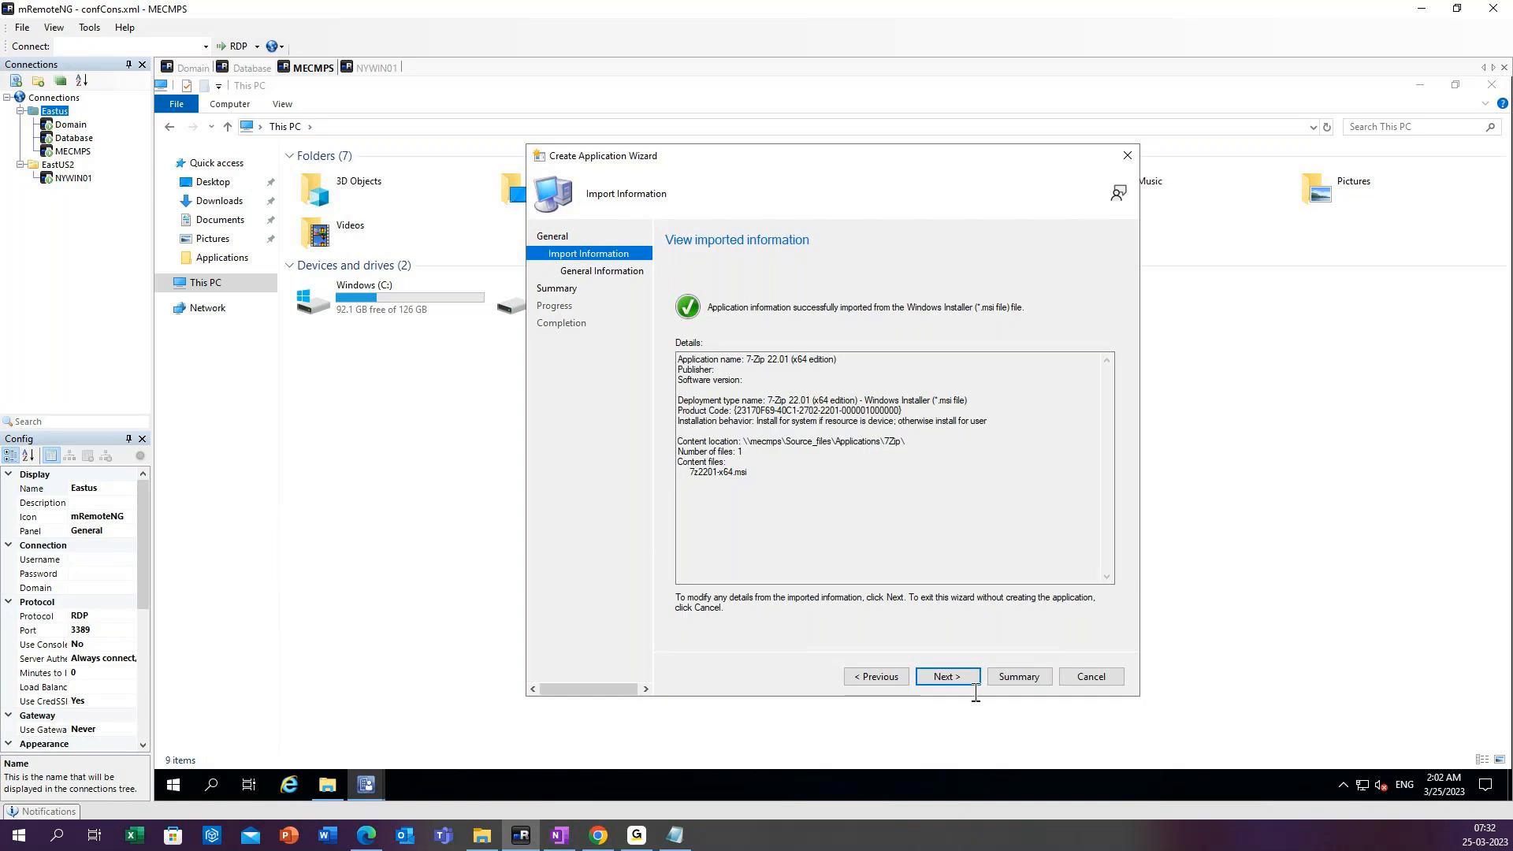
click(951, 677)
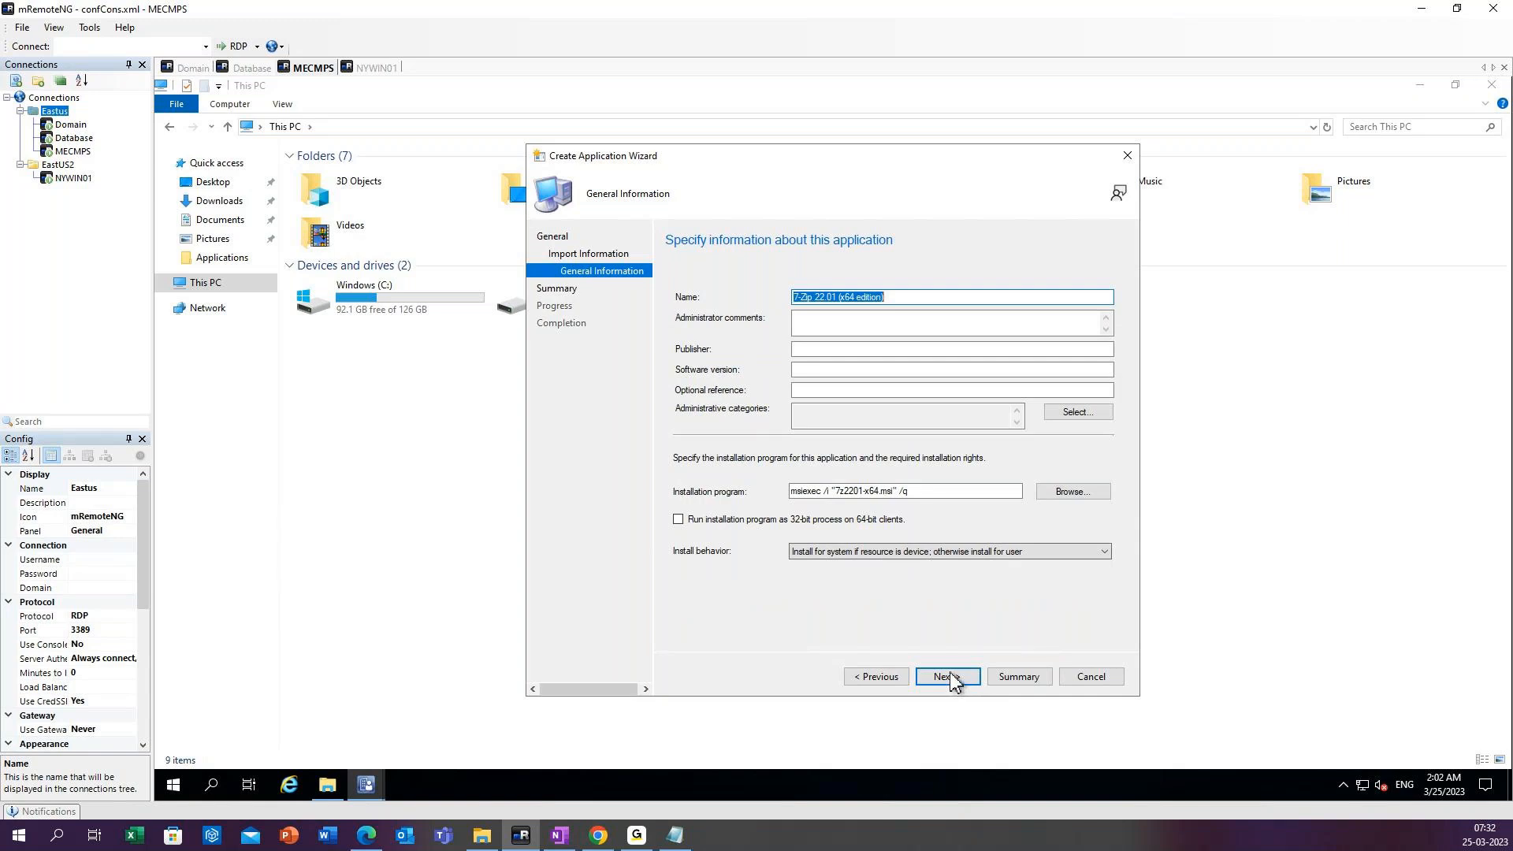
Set the 7-Zip application's publisher to 7Zip and its software version to 22.0.1.
click(819, 319)
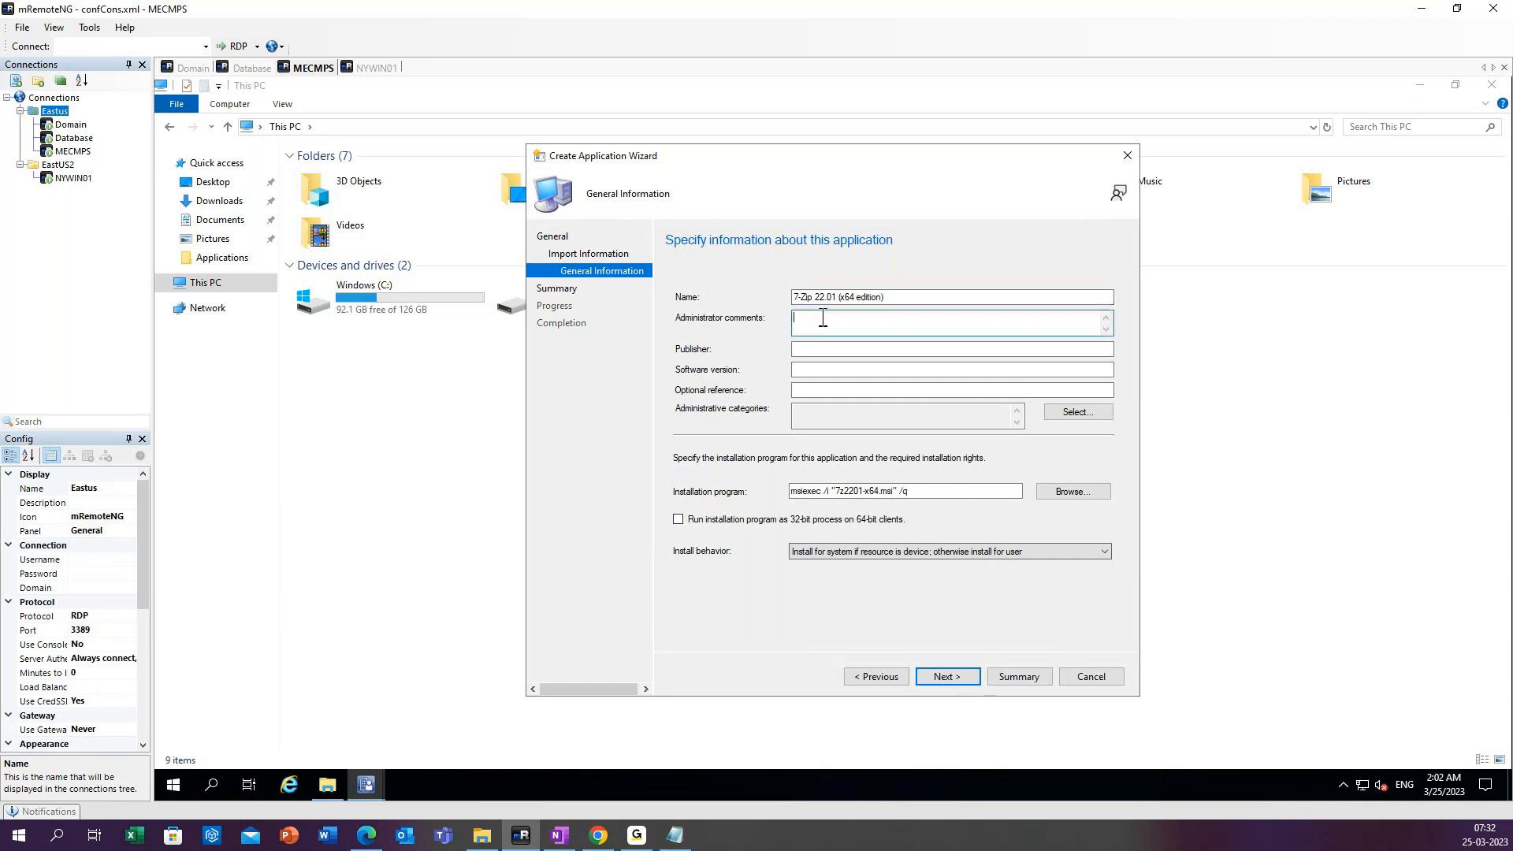
click(809, 352)
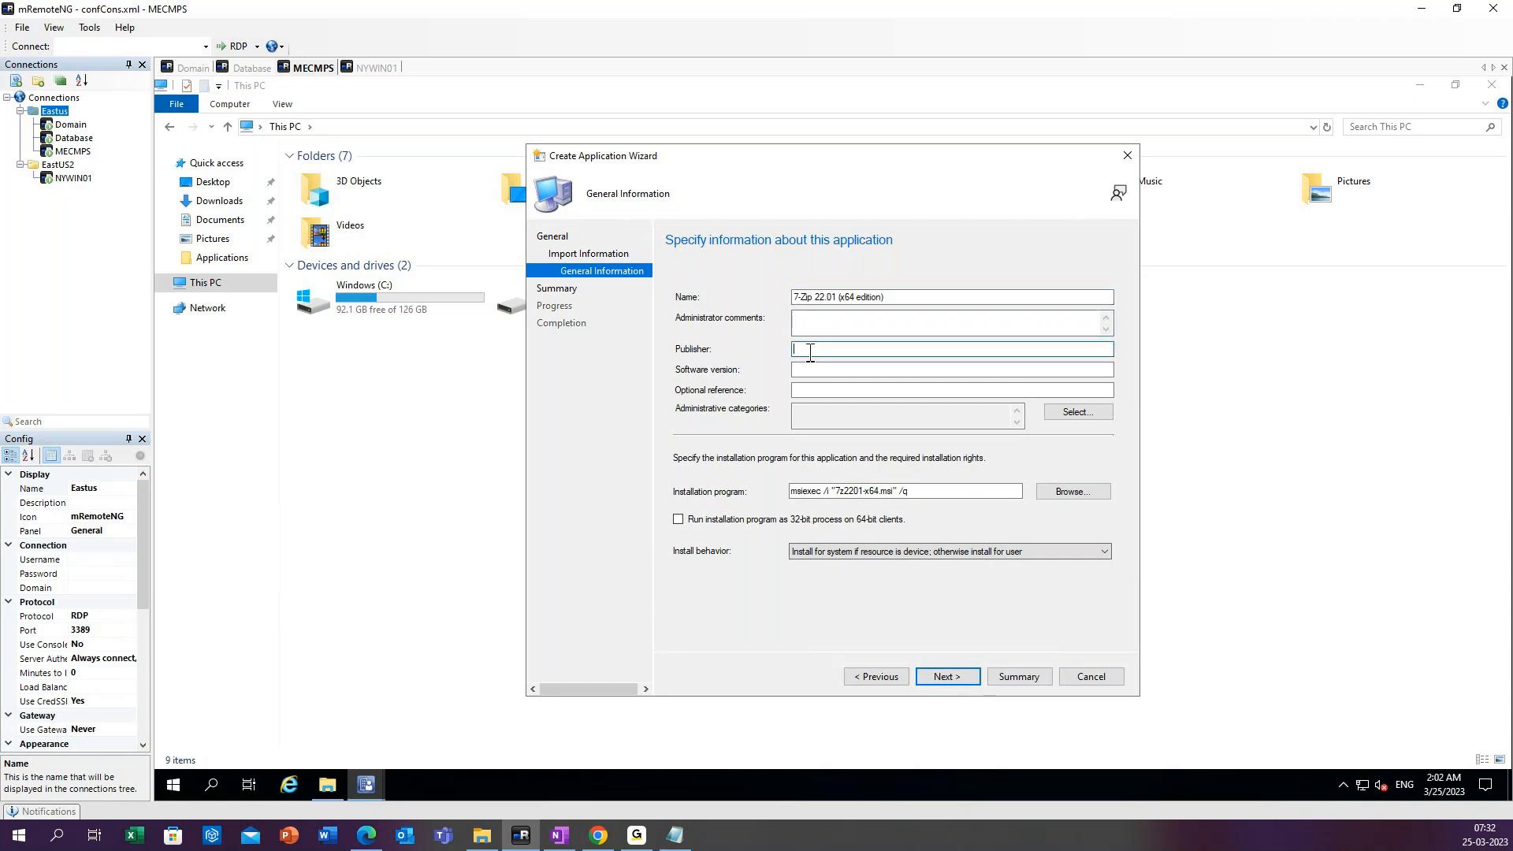
text(7Zip)
click(818, 370)
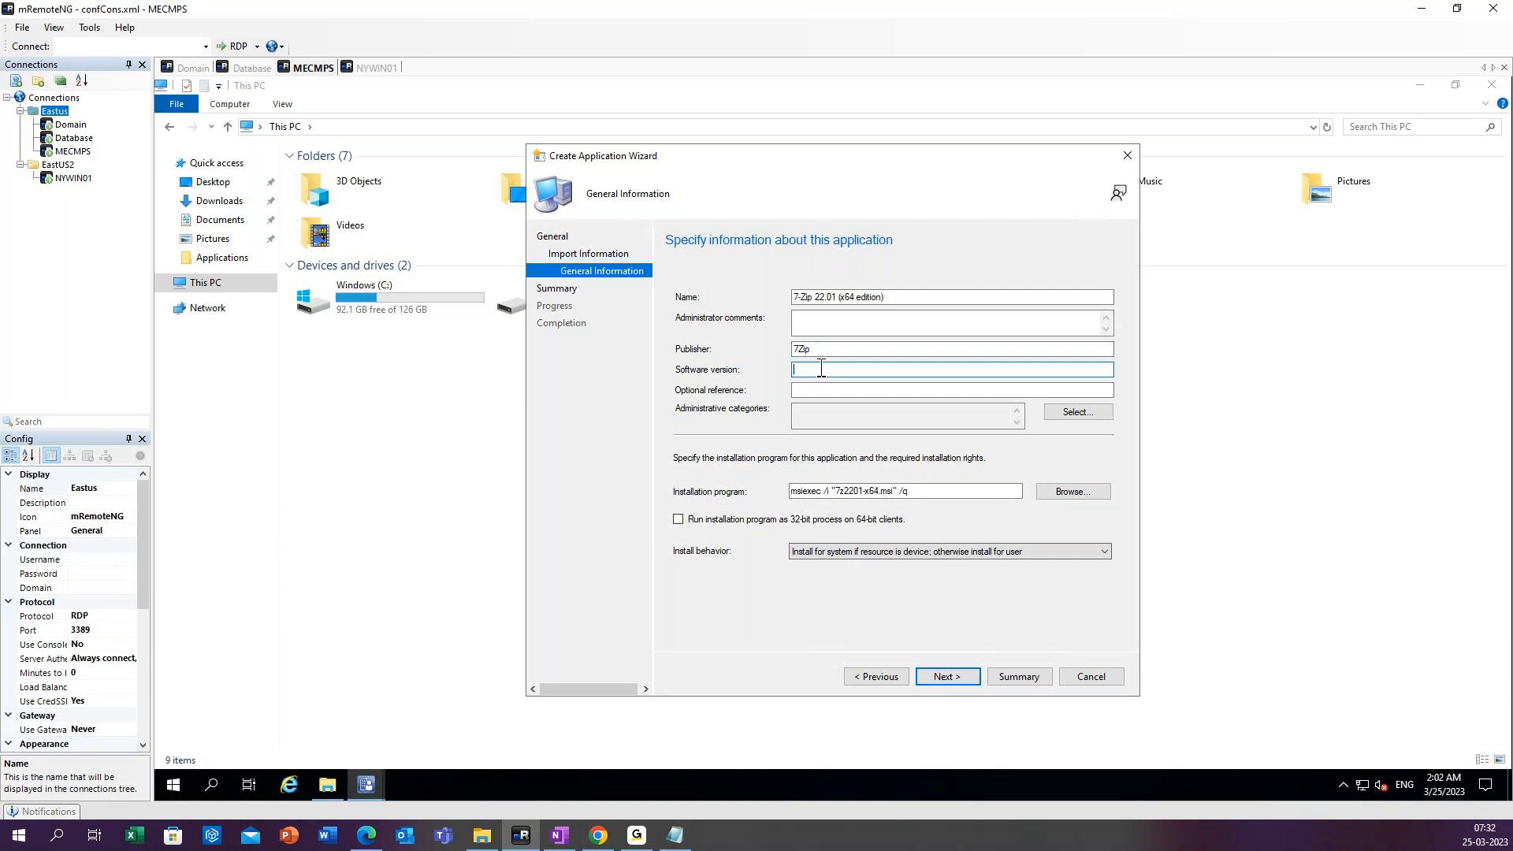
text(22.0.1)
click(806, 392)
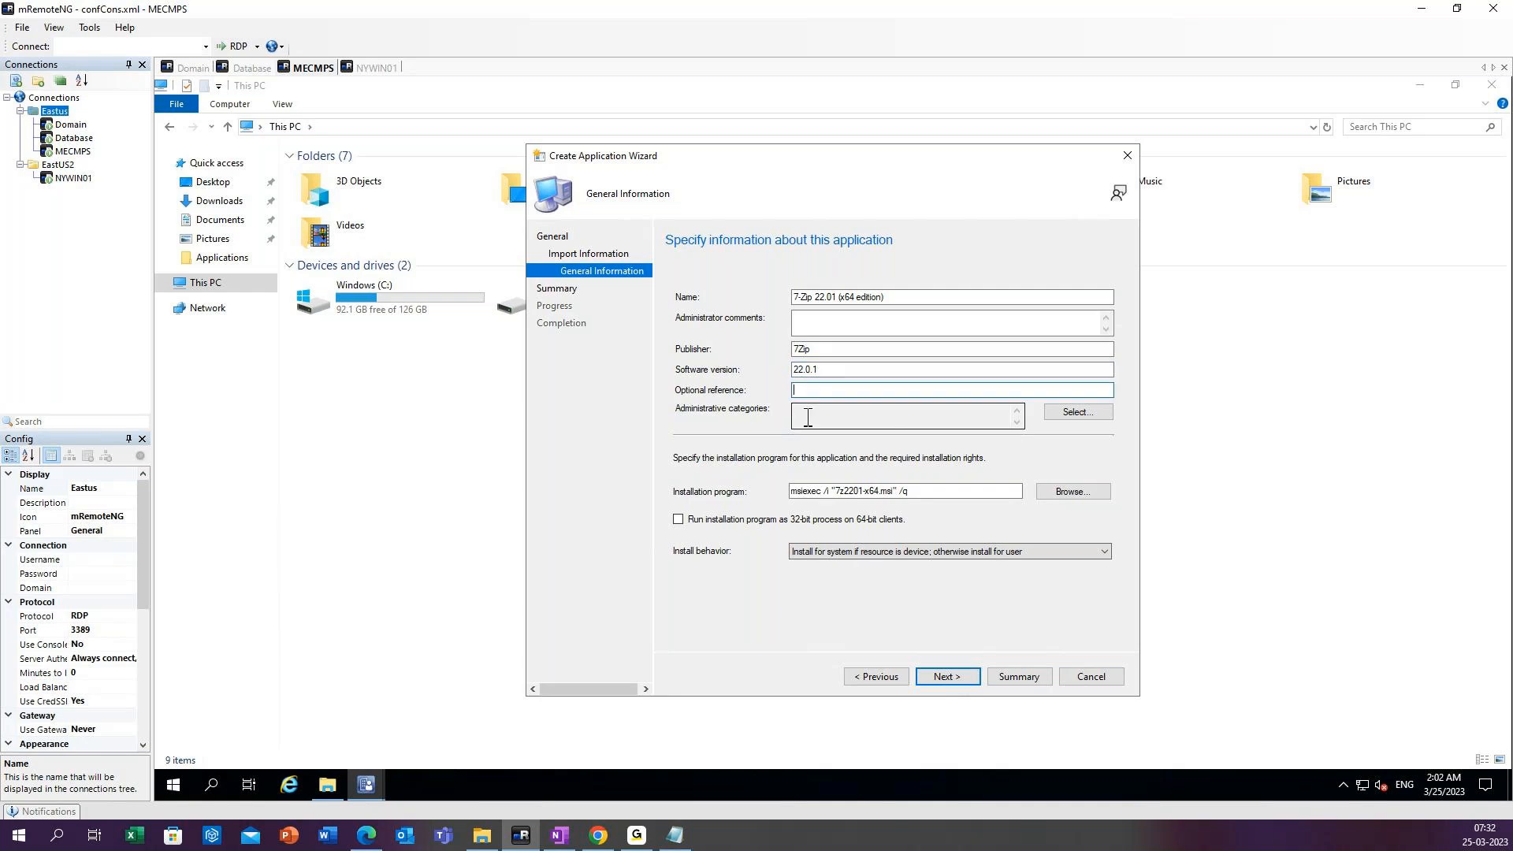
click(807, 418)
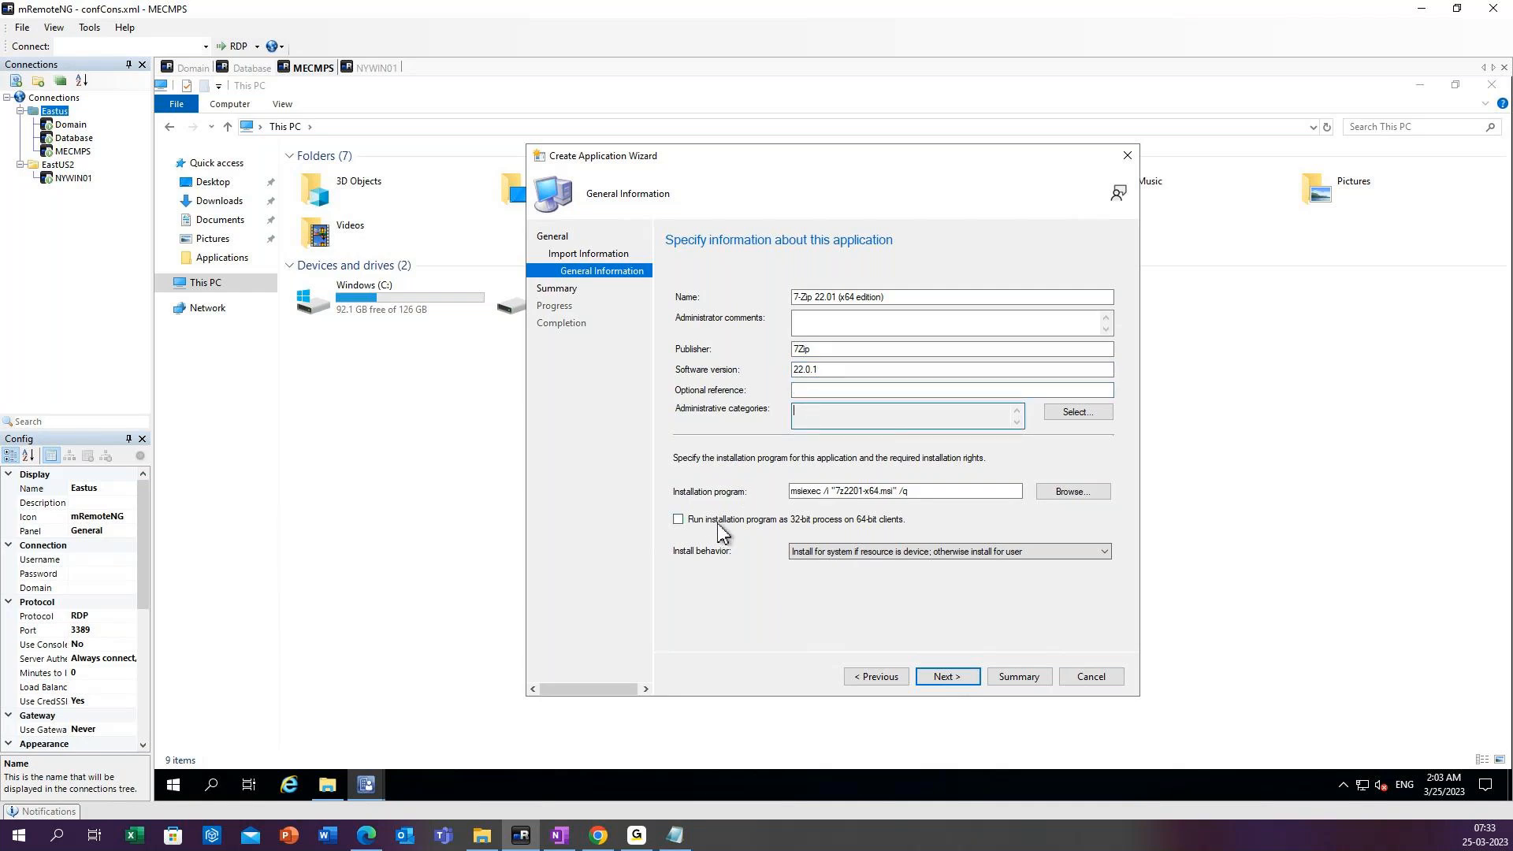
click(678, 522)
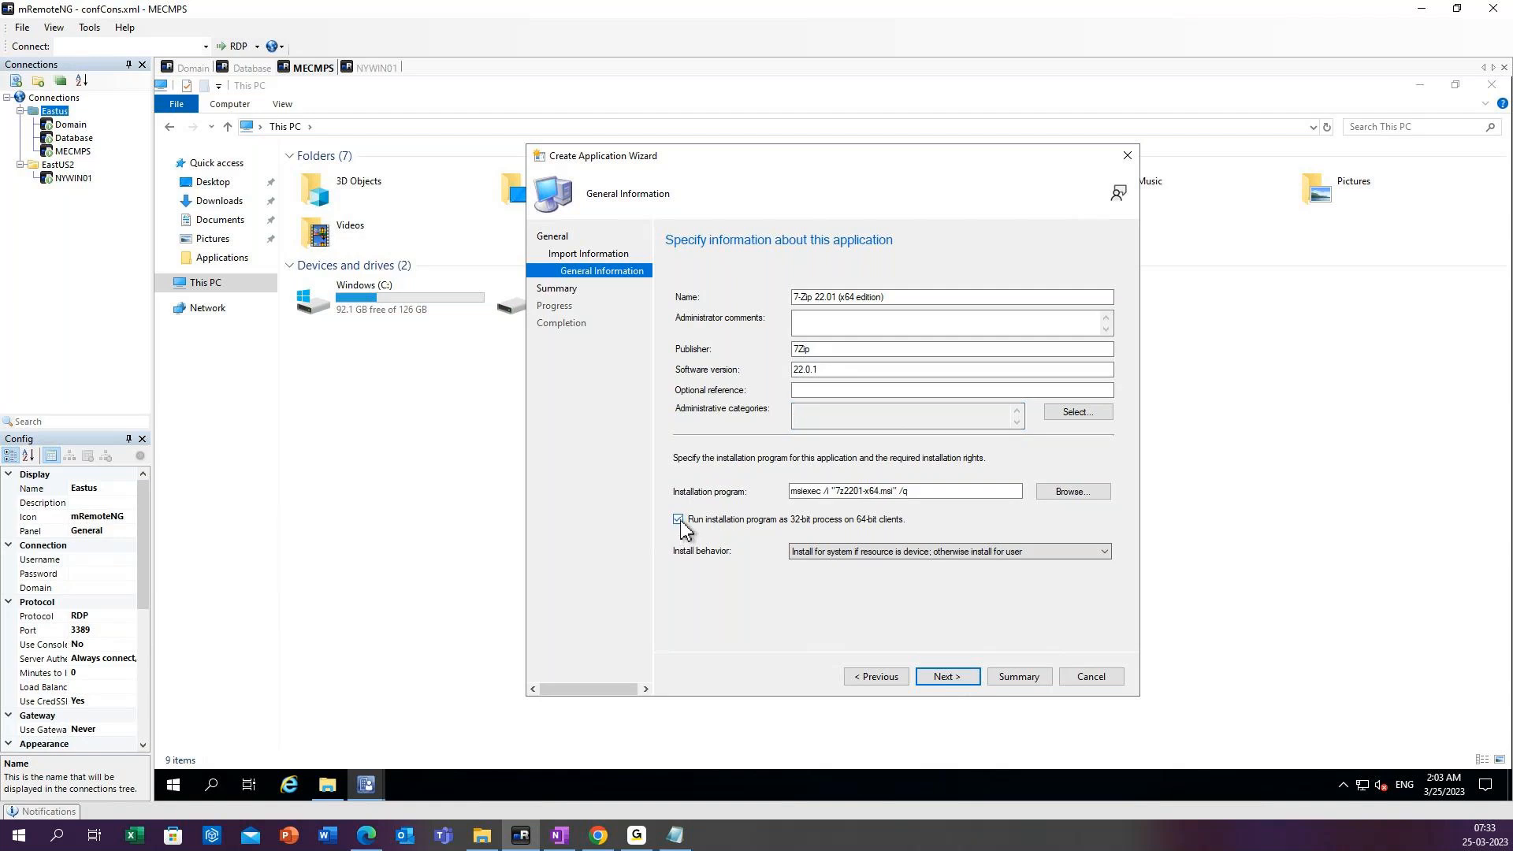
click(679, 521)
Set the 7-Zip application's install behavior to Install for system.
click(814, 551)
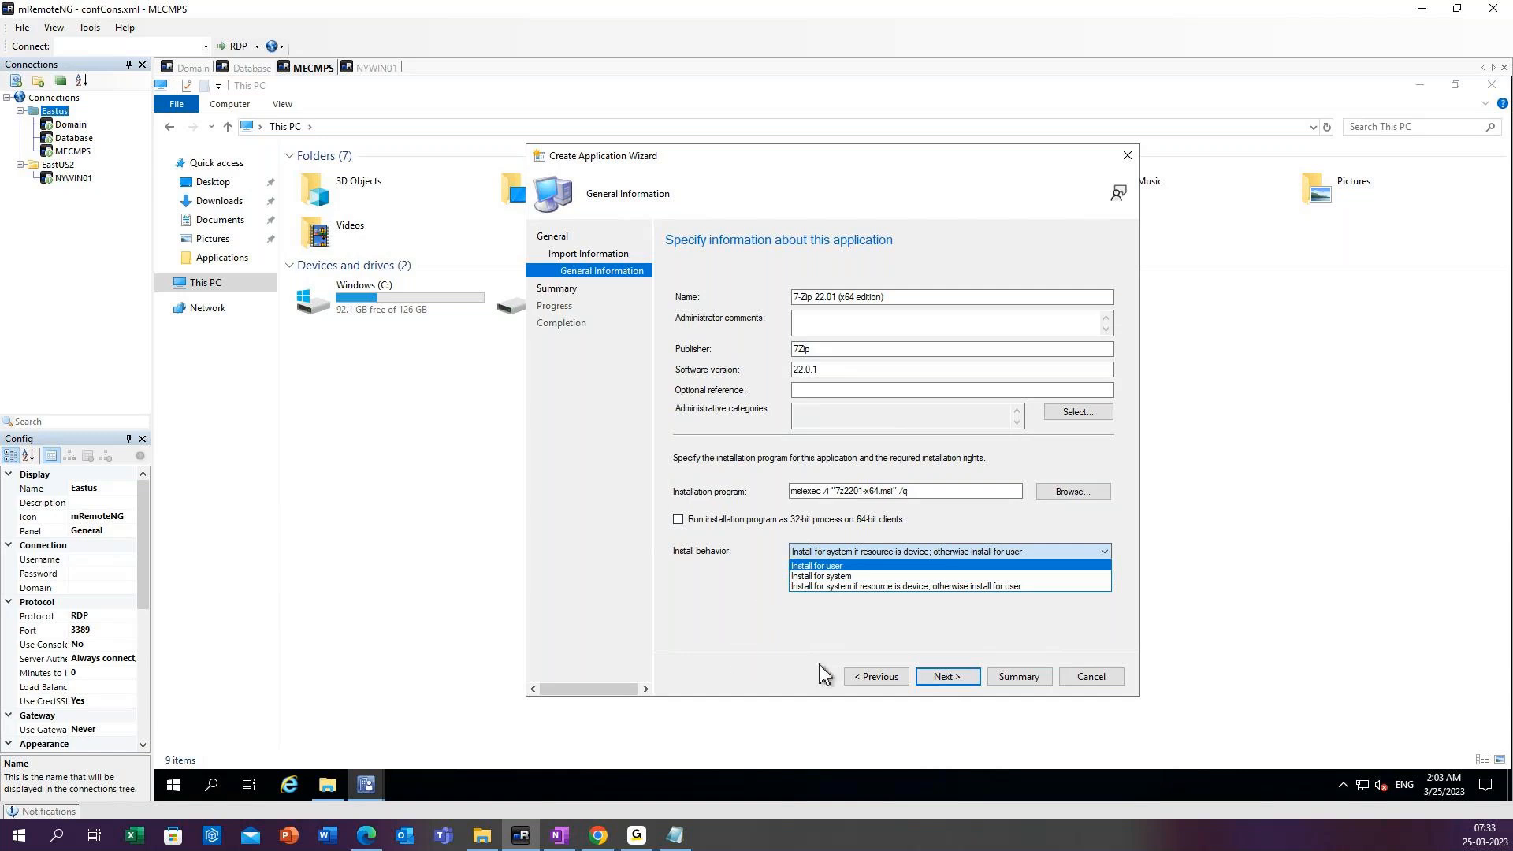
click(825, 566)
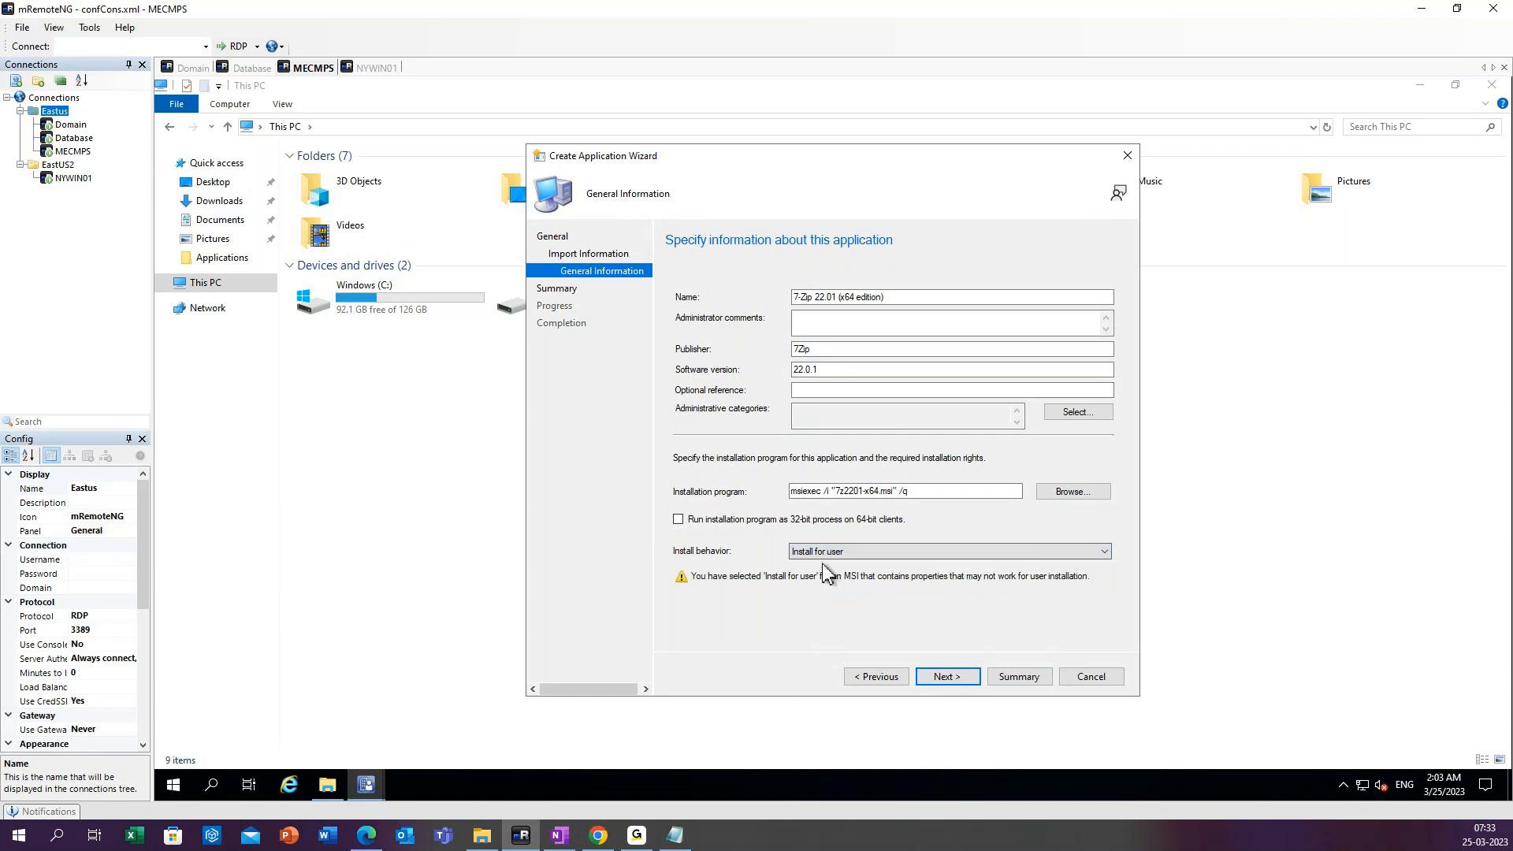
click(833, 553)
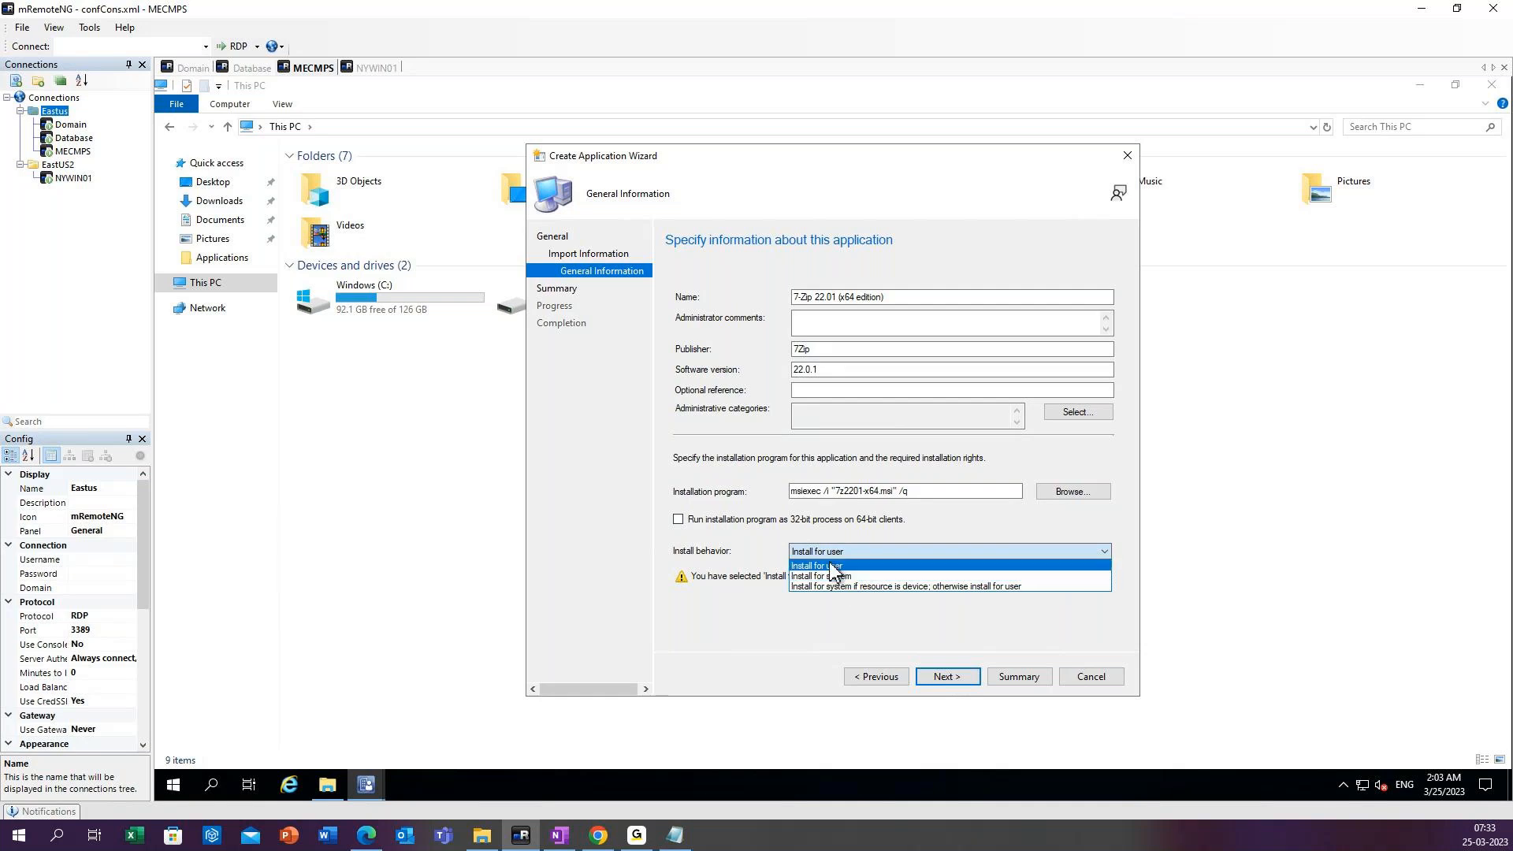
click(833, 567)
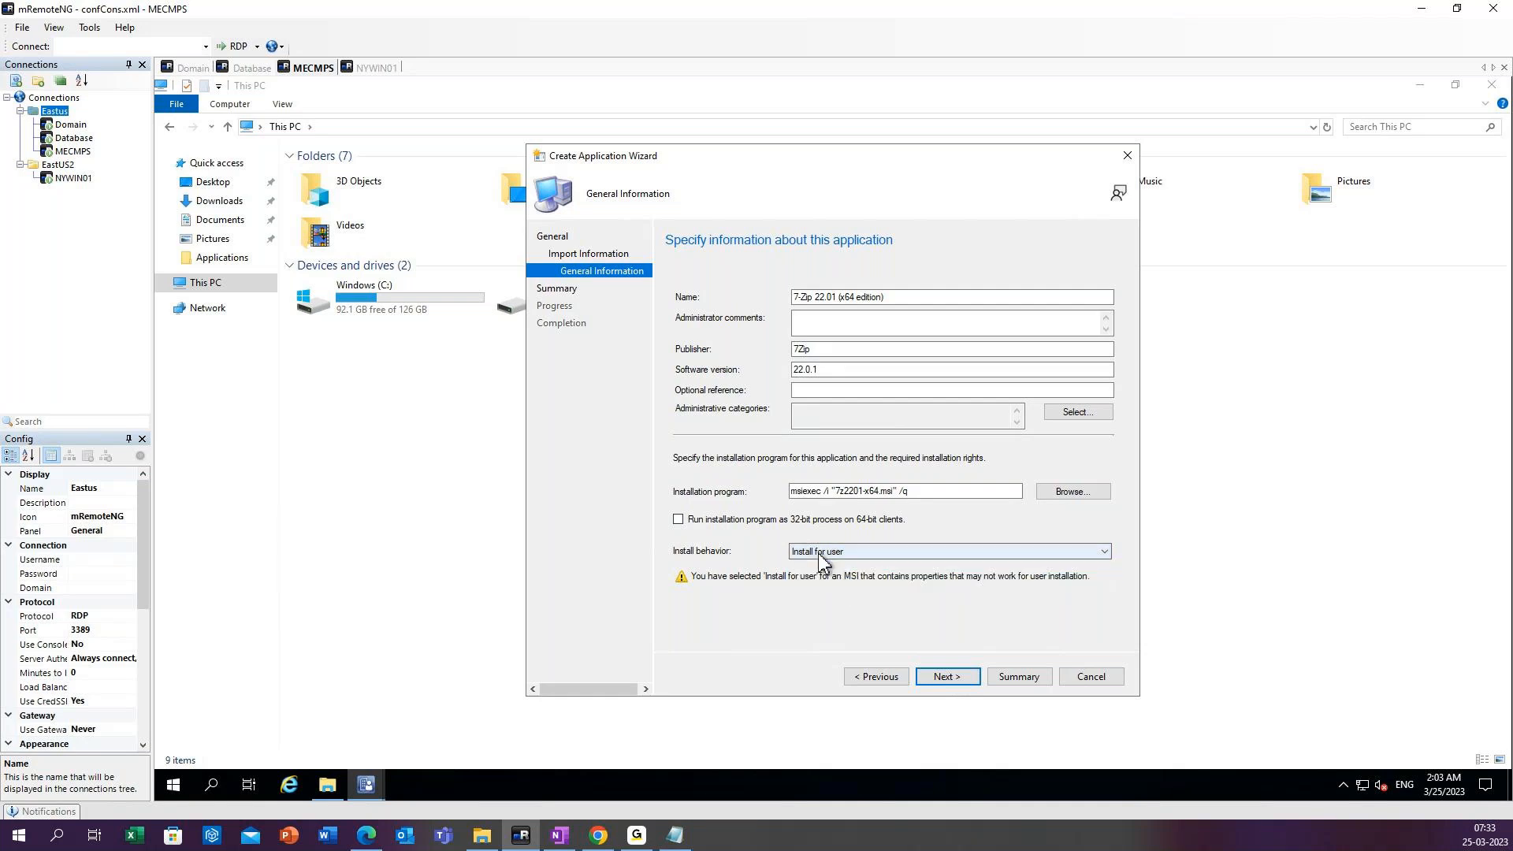
click(821, 574)
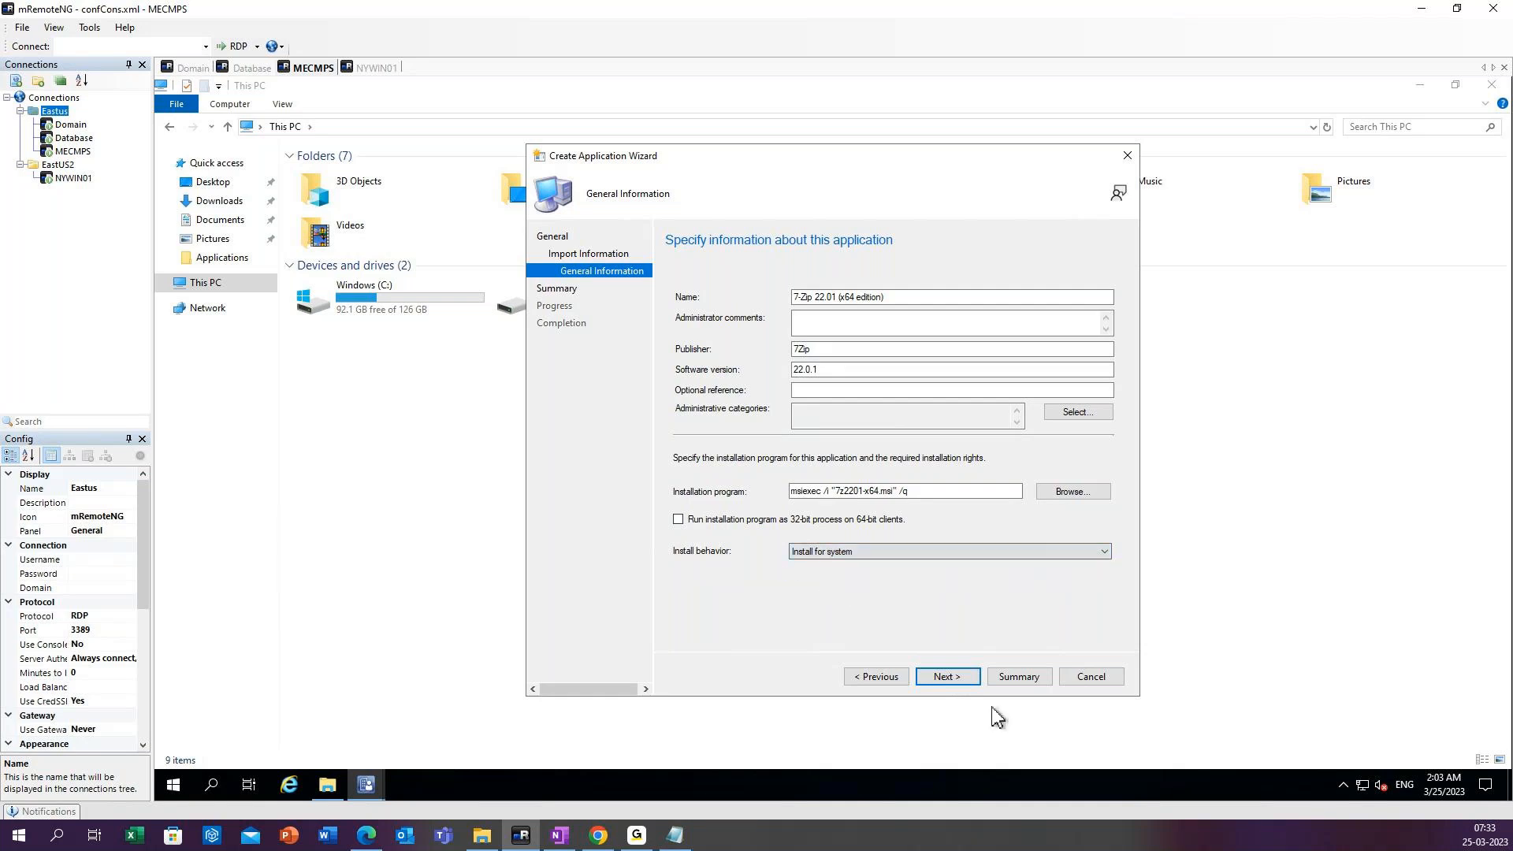
click(959, 673)
click(650, 836)
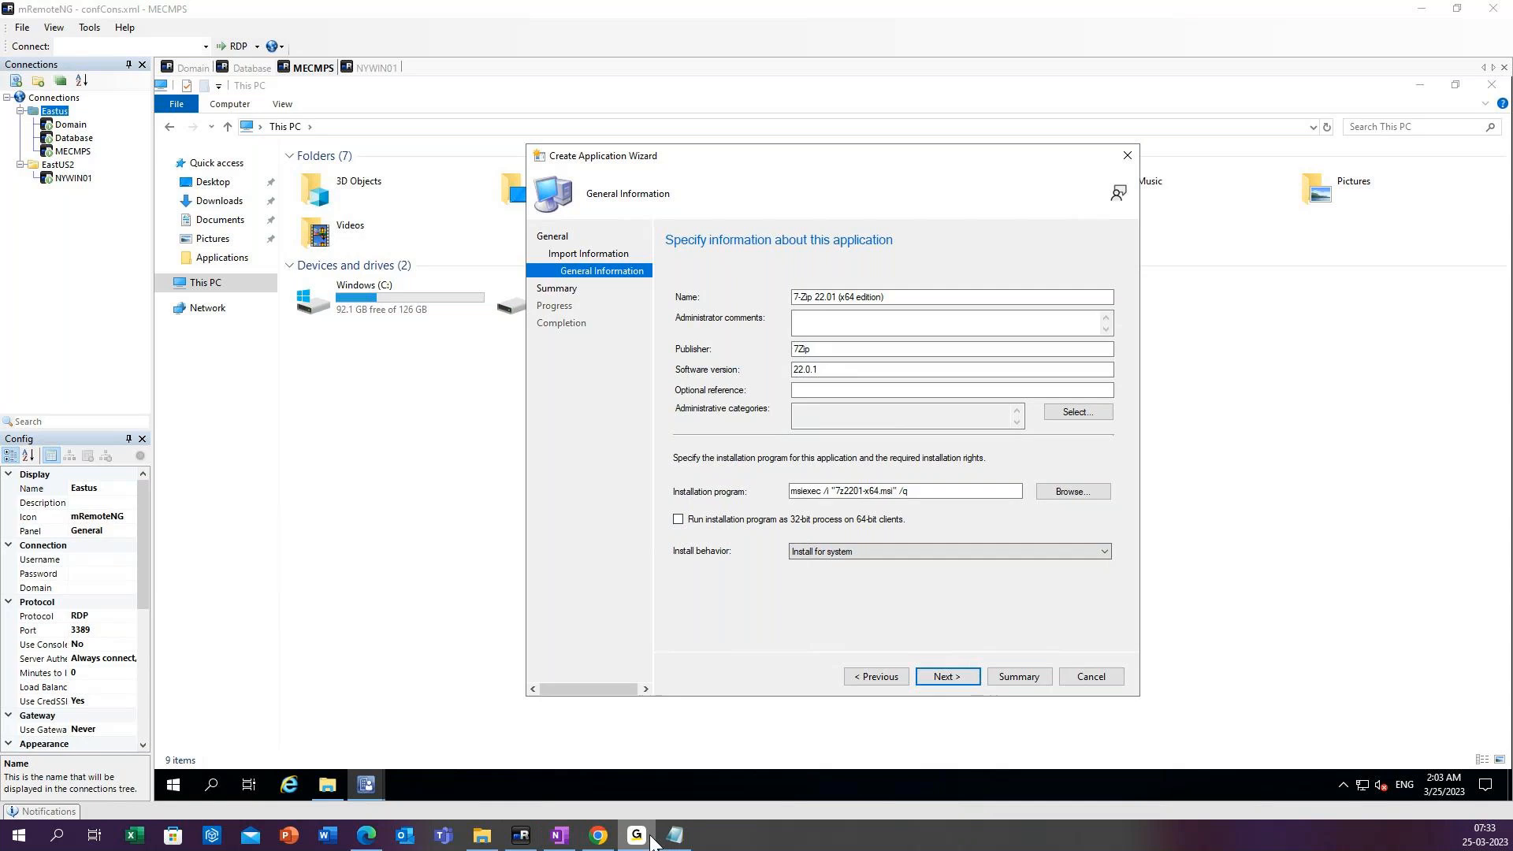
click(650, 837)
click(916, 493)
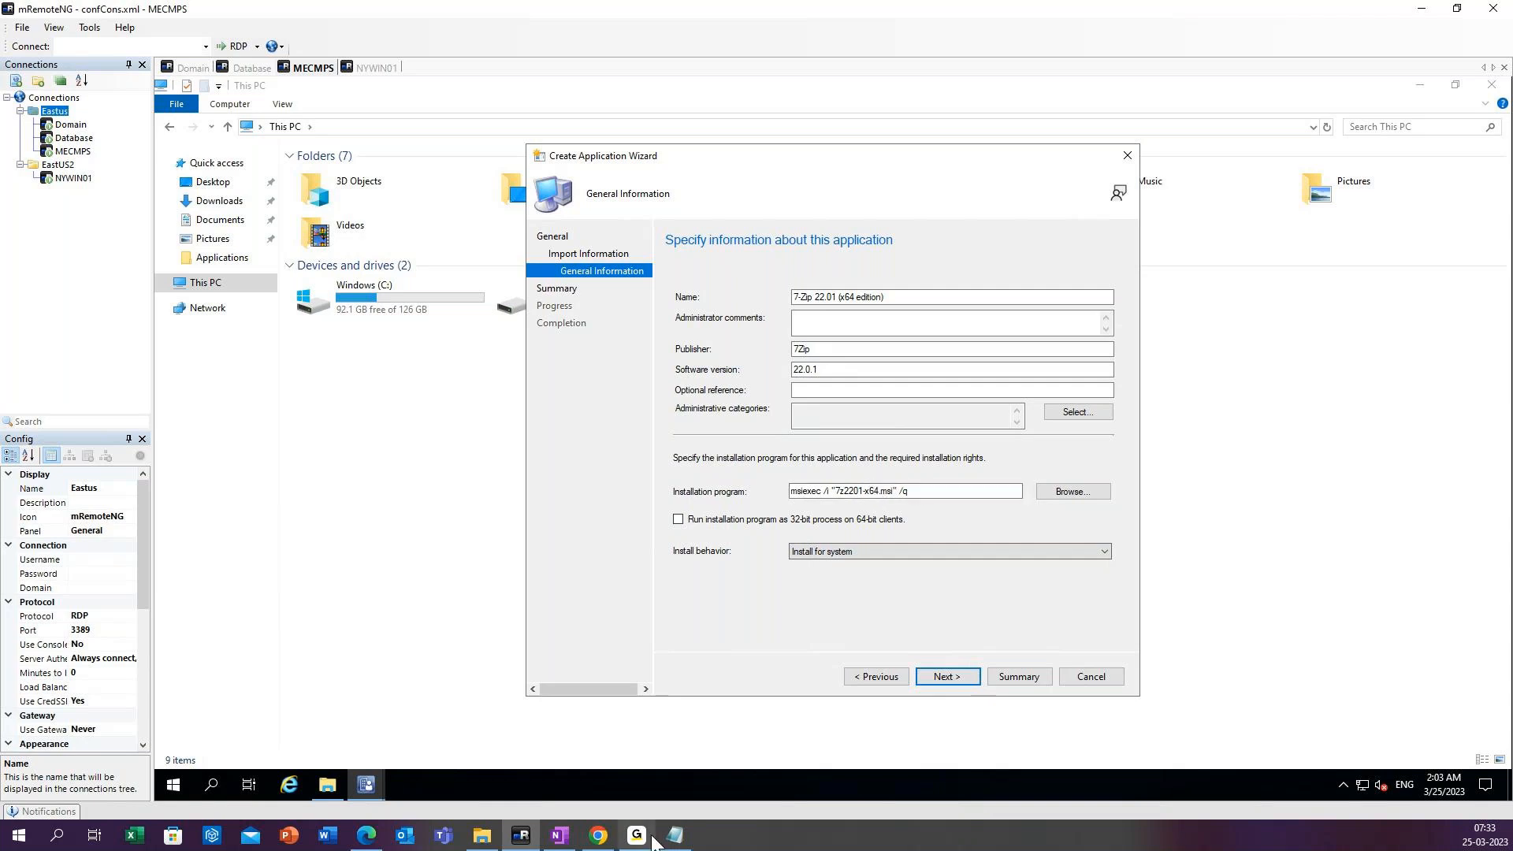
click(676, 837)
drag(713, 788, 706, 693)
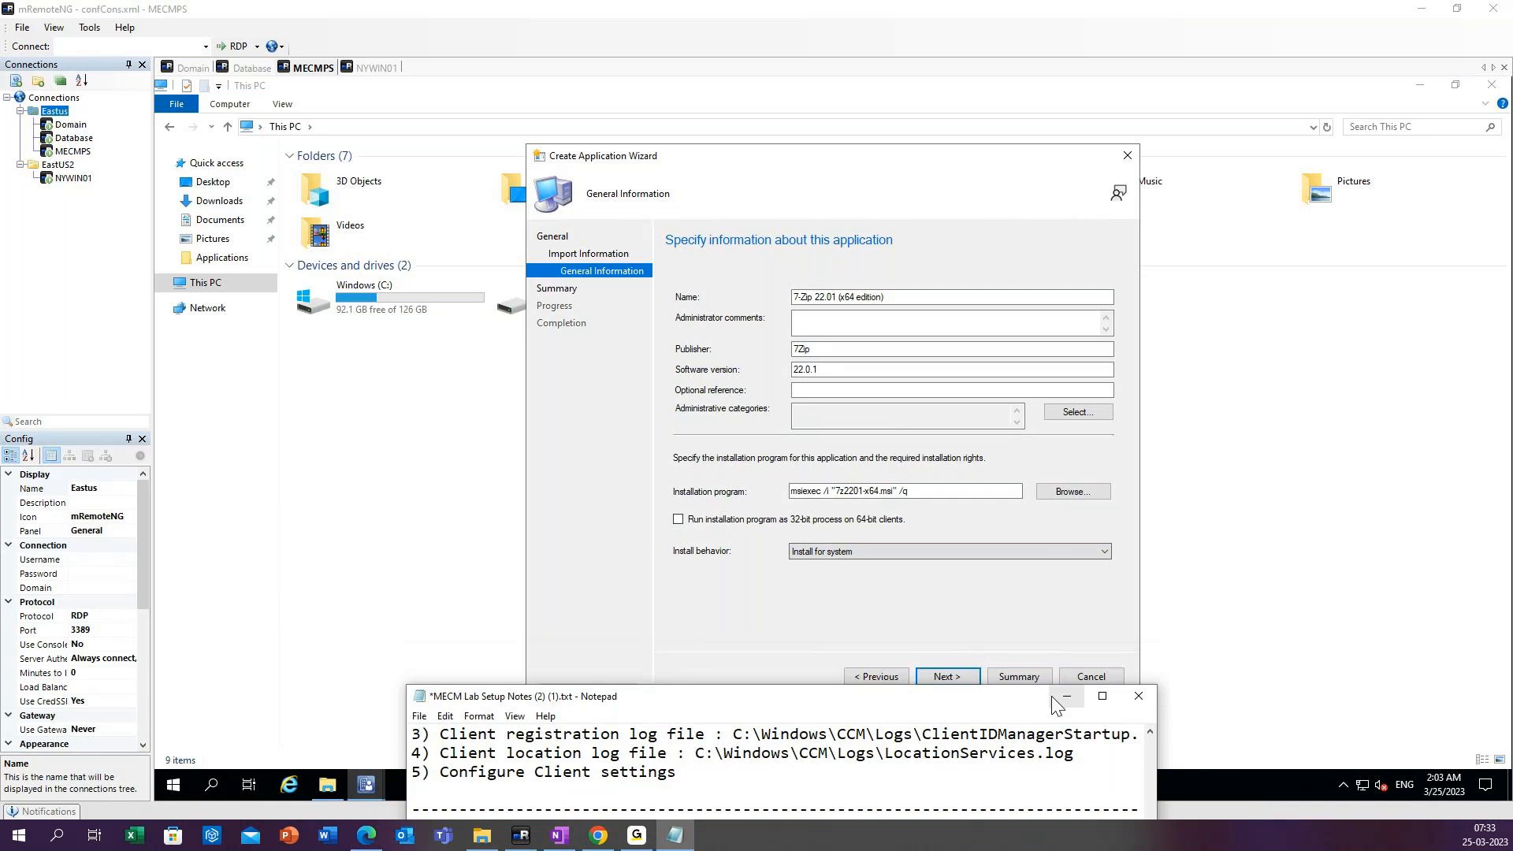
click(1066, 698)
click(925, 489)
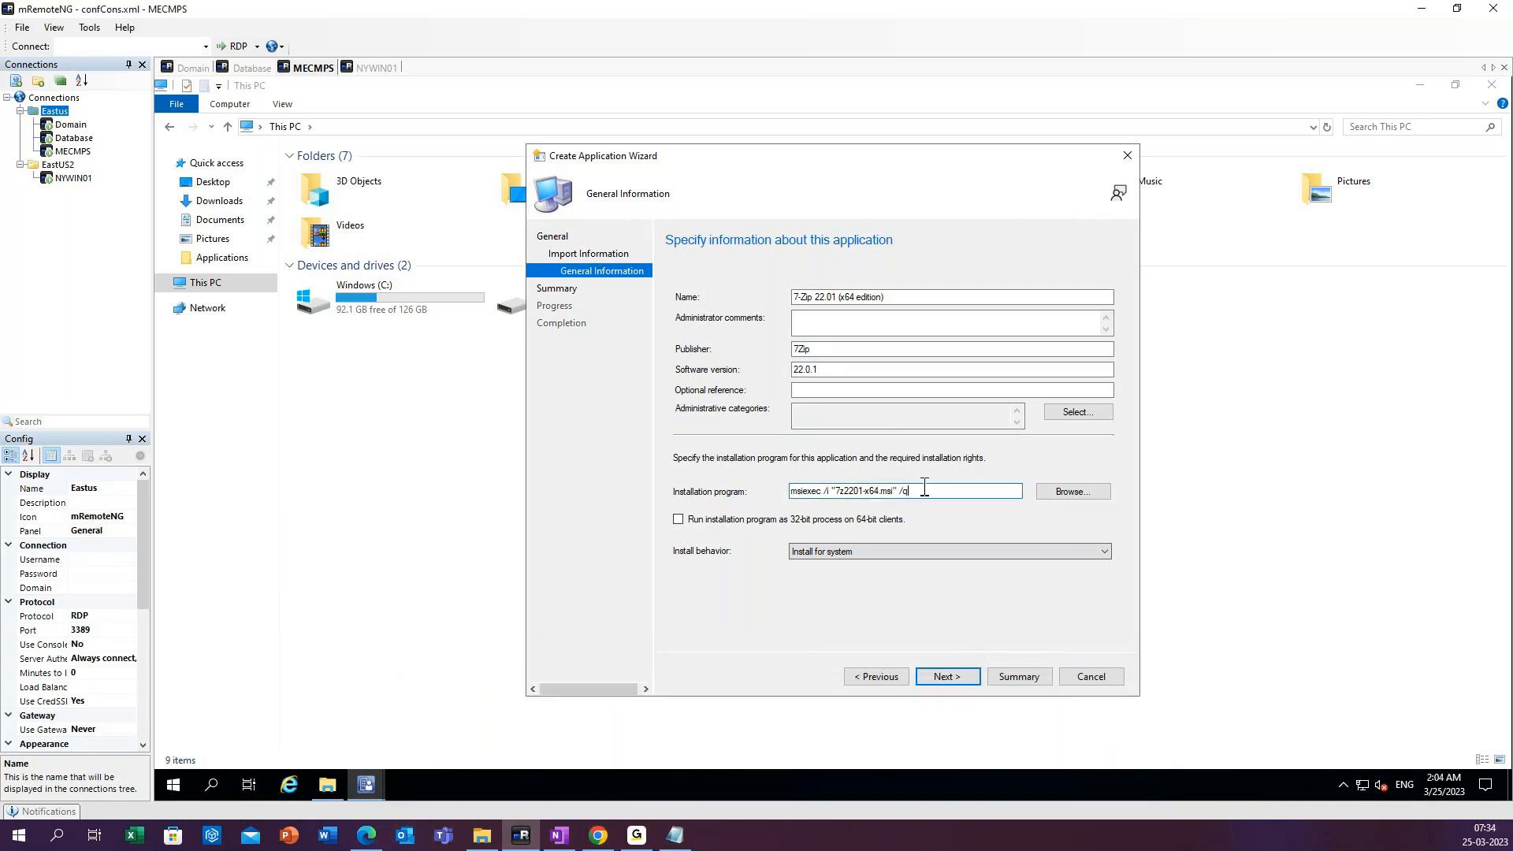
click(637, 835)
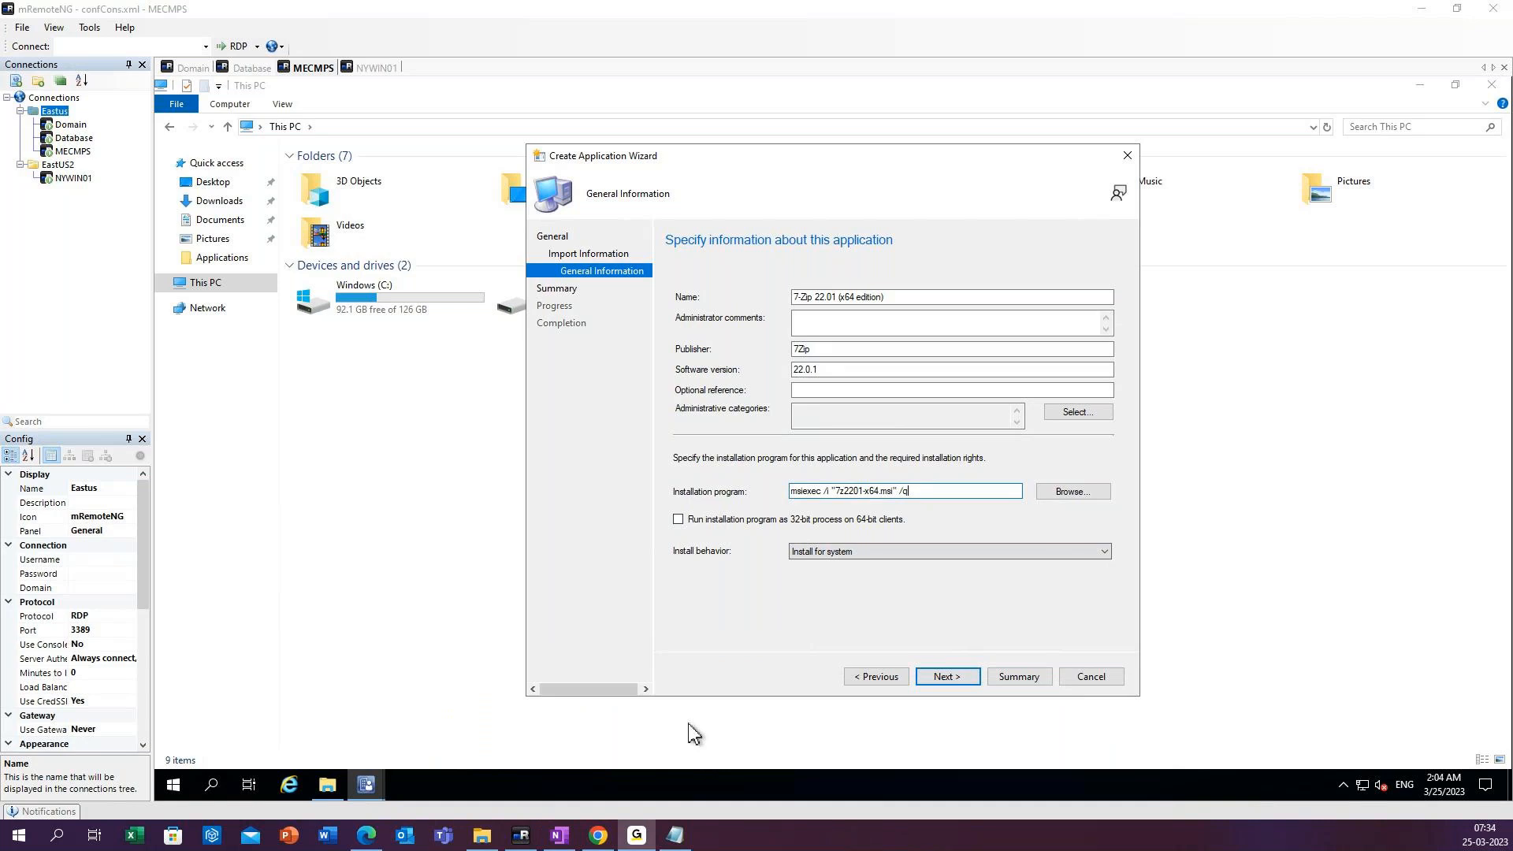
click(1303, 162)
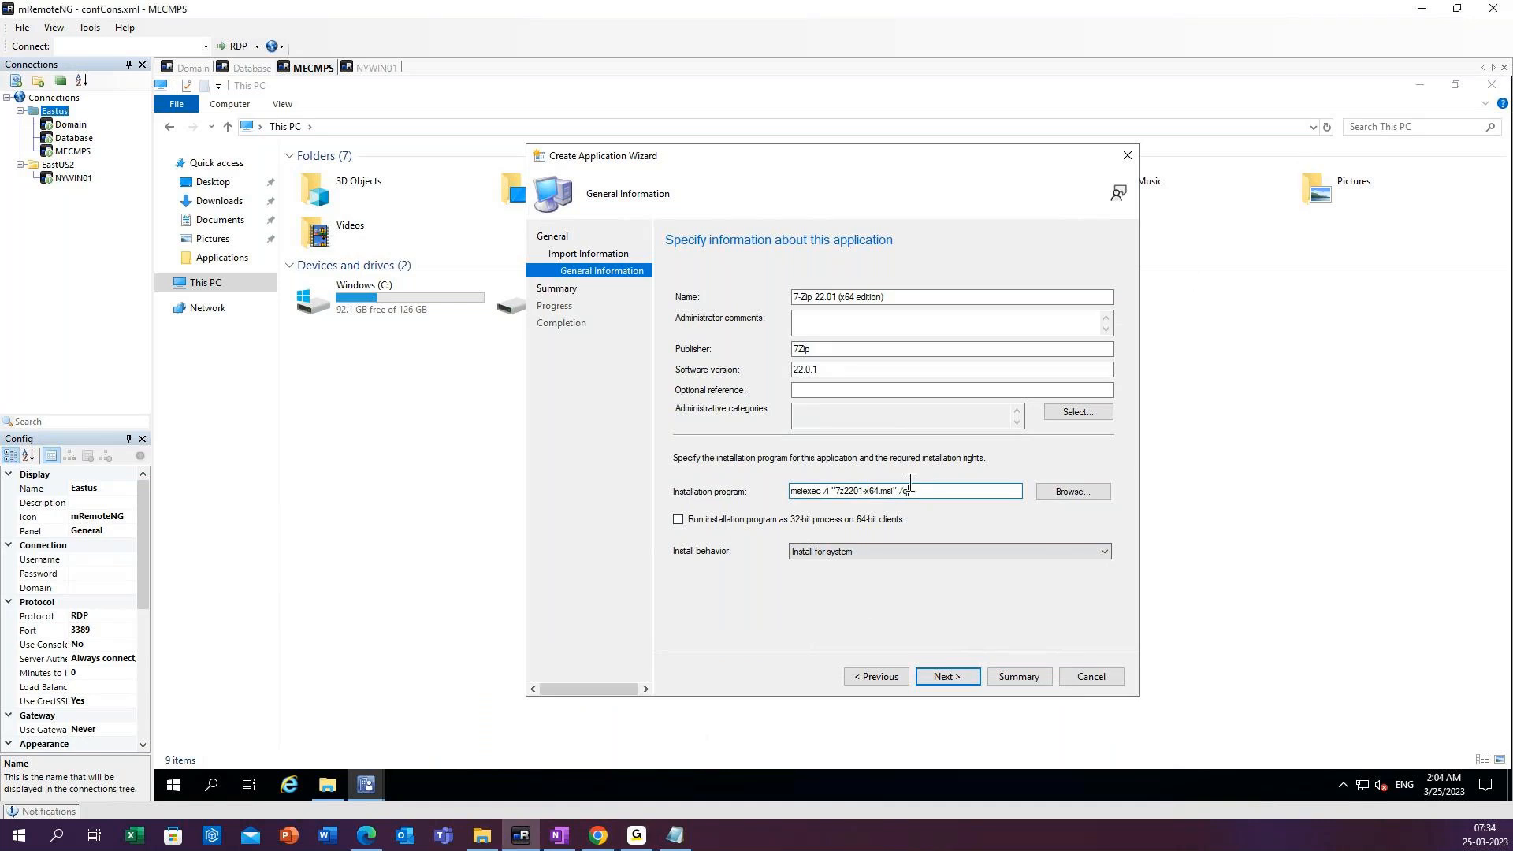
Examine the install behavior options and each part of the 7-Zip installation program's msiexec command line.
click(821, 551)
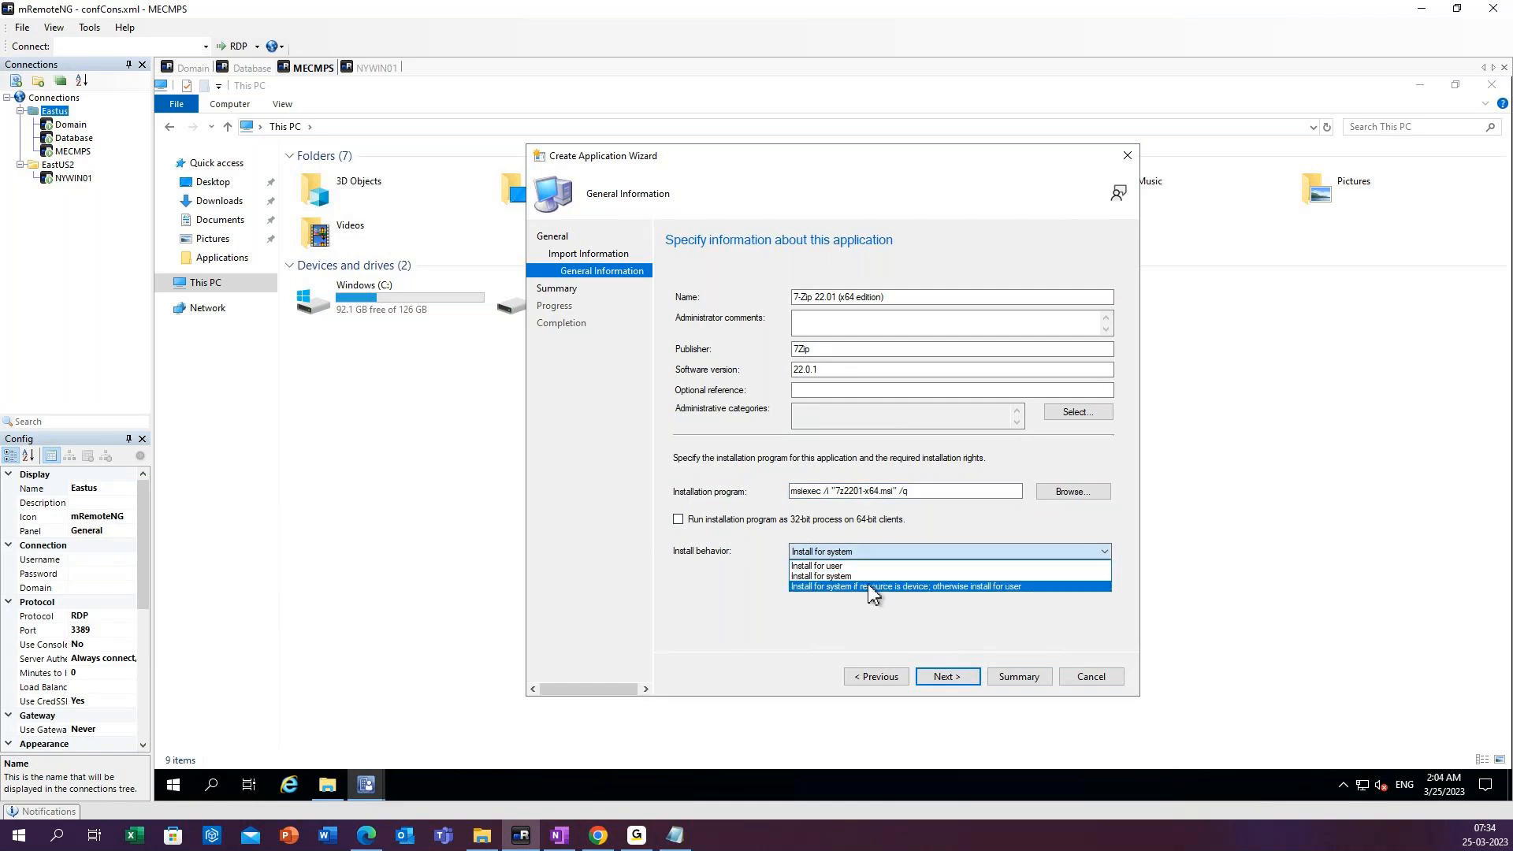
click(840, 494)
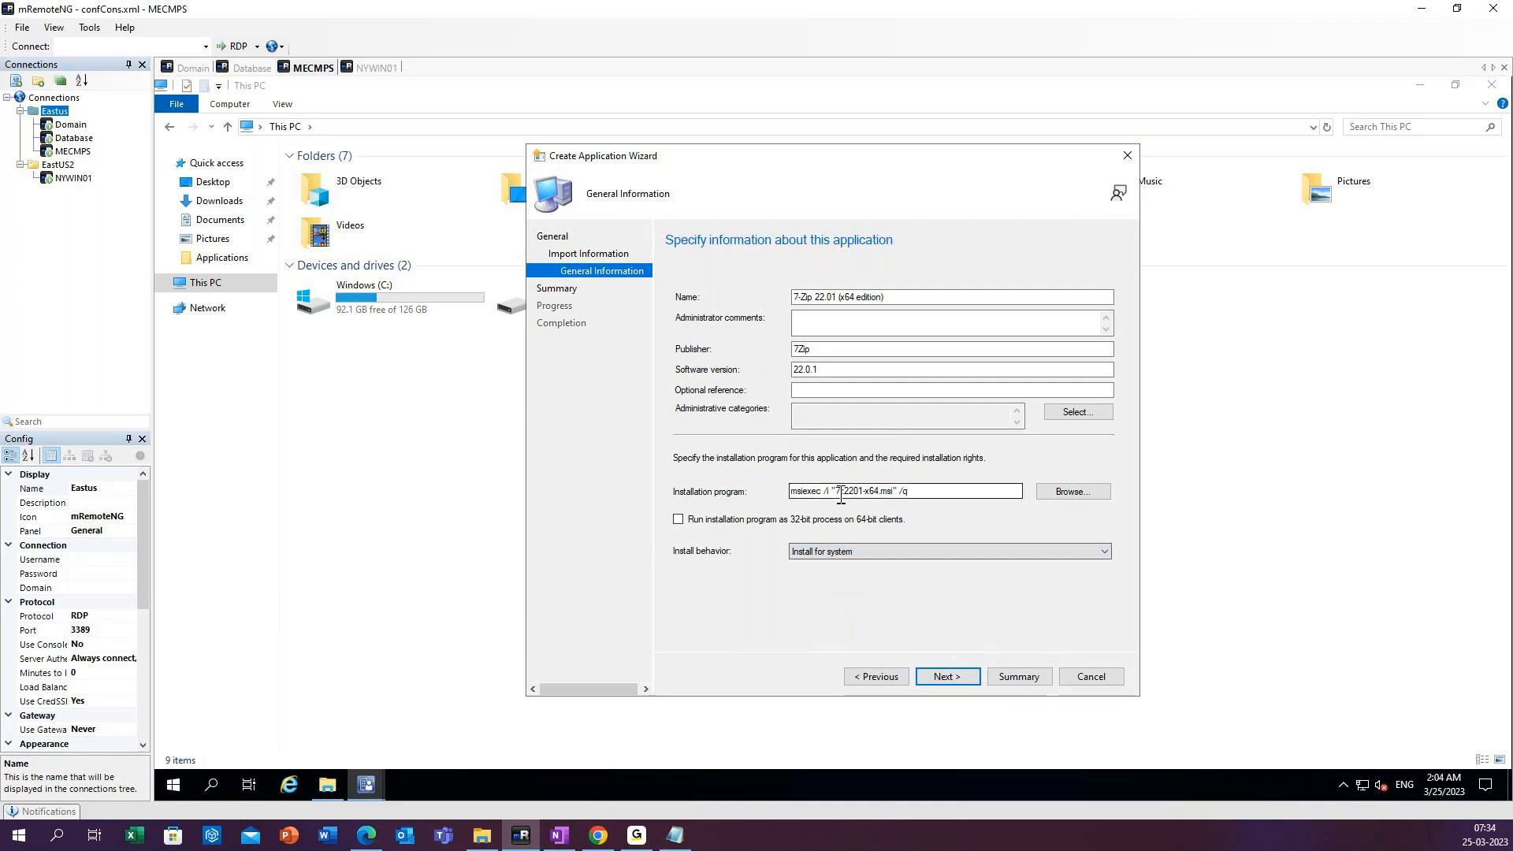
drag(840, 494, 901, 491)
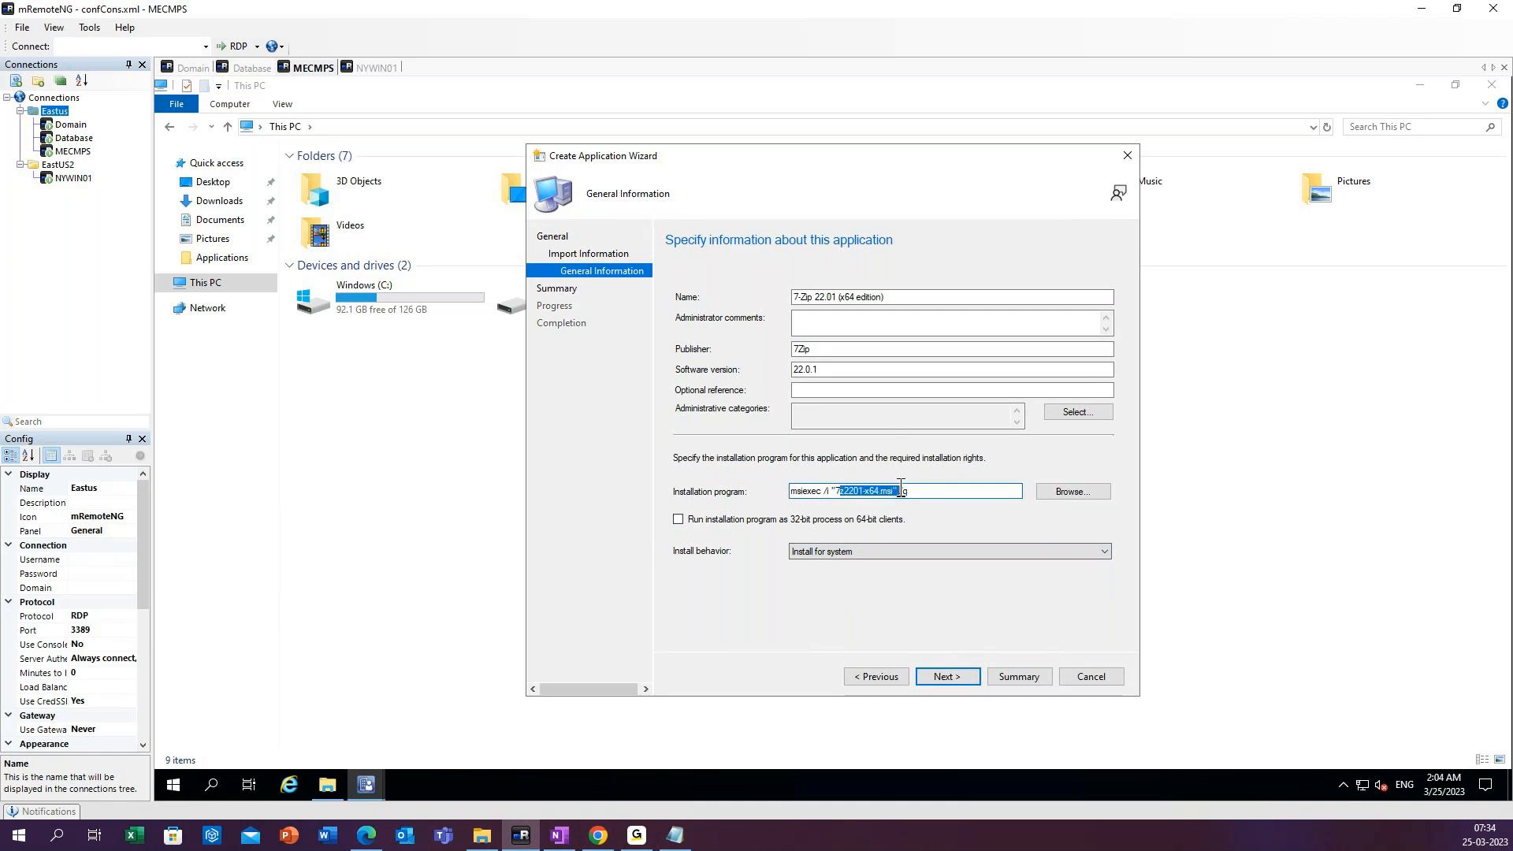
click(918, 491)
drag(919, 491, 775, 489)
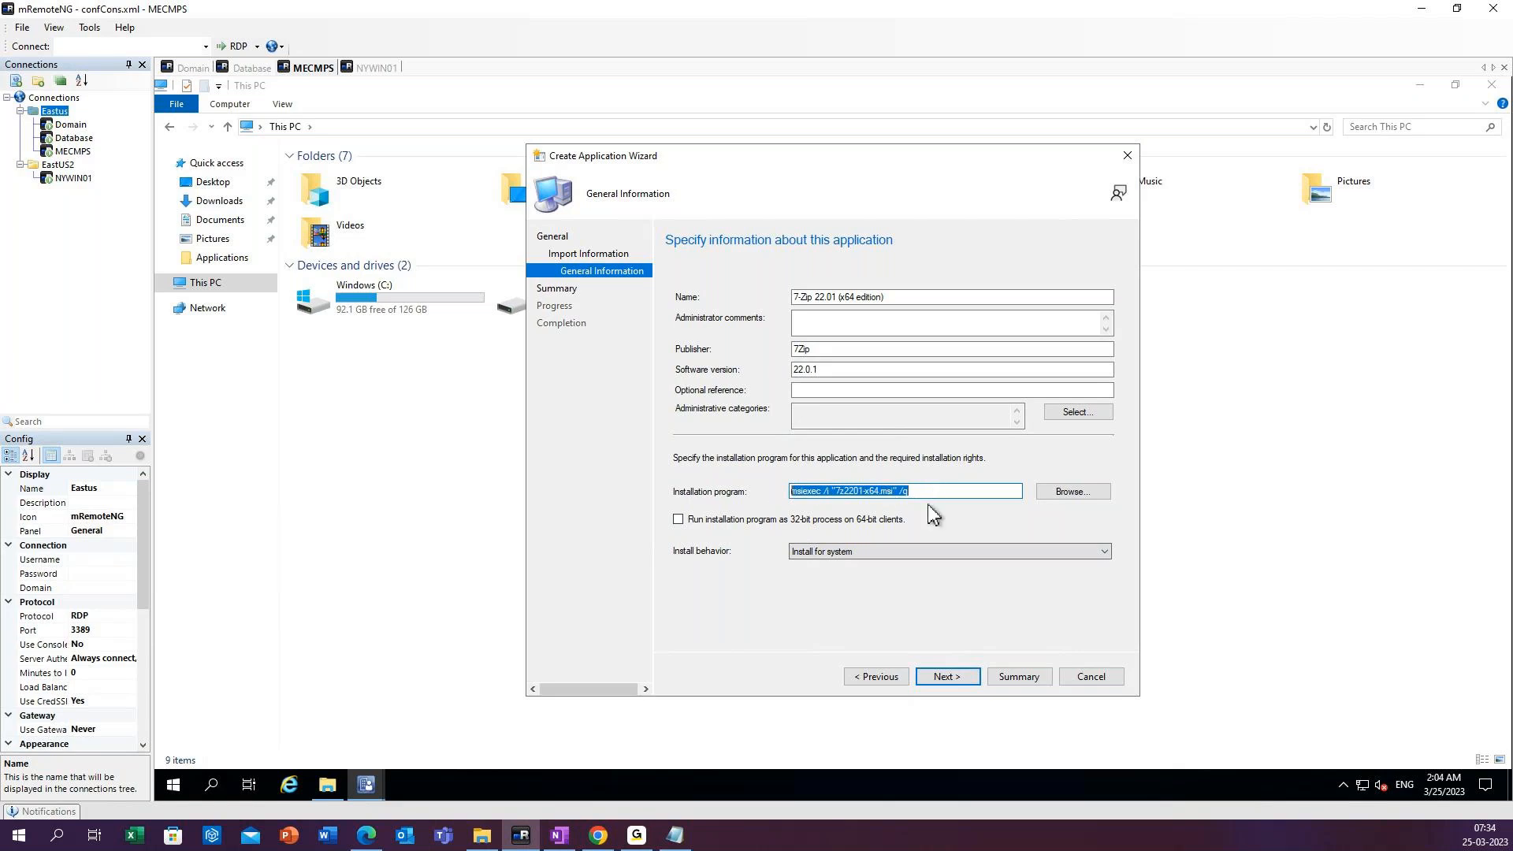
click(831, 518)
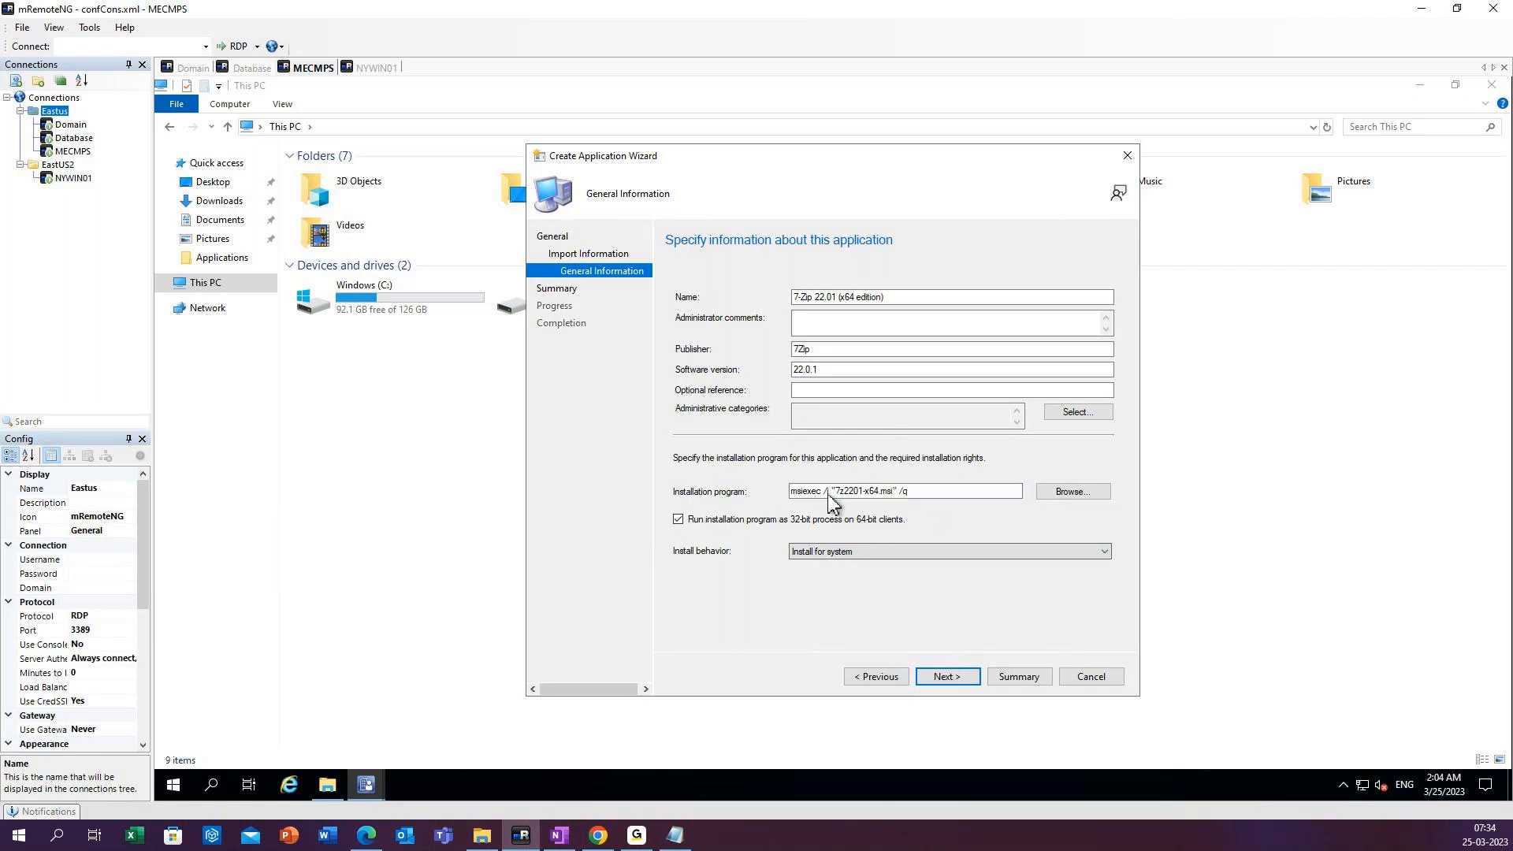
drag(822, 491, 784, 493)
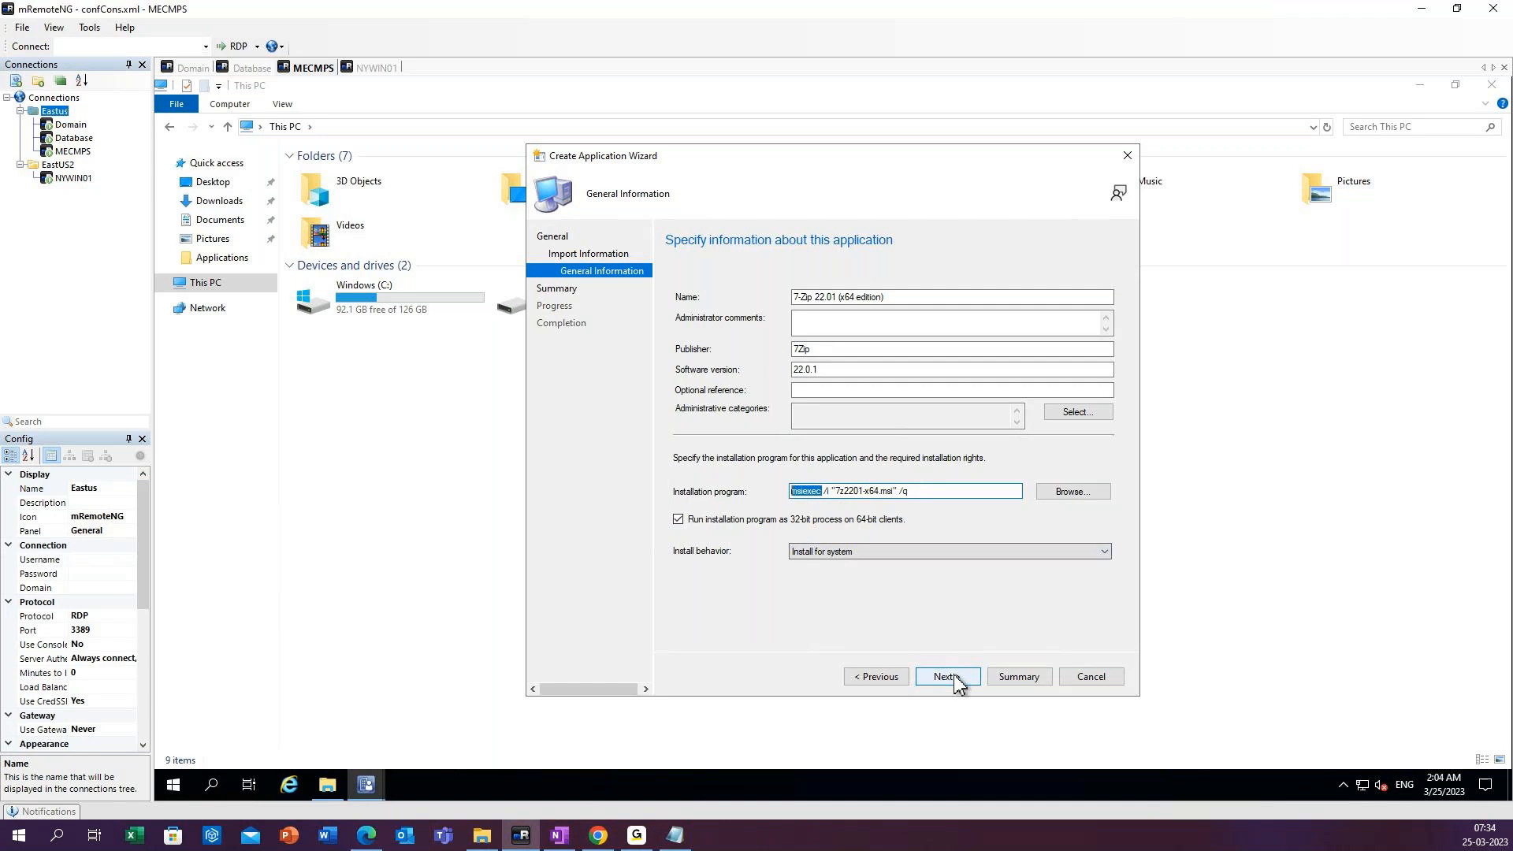
click(719, 522)
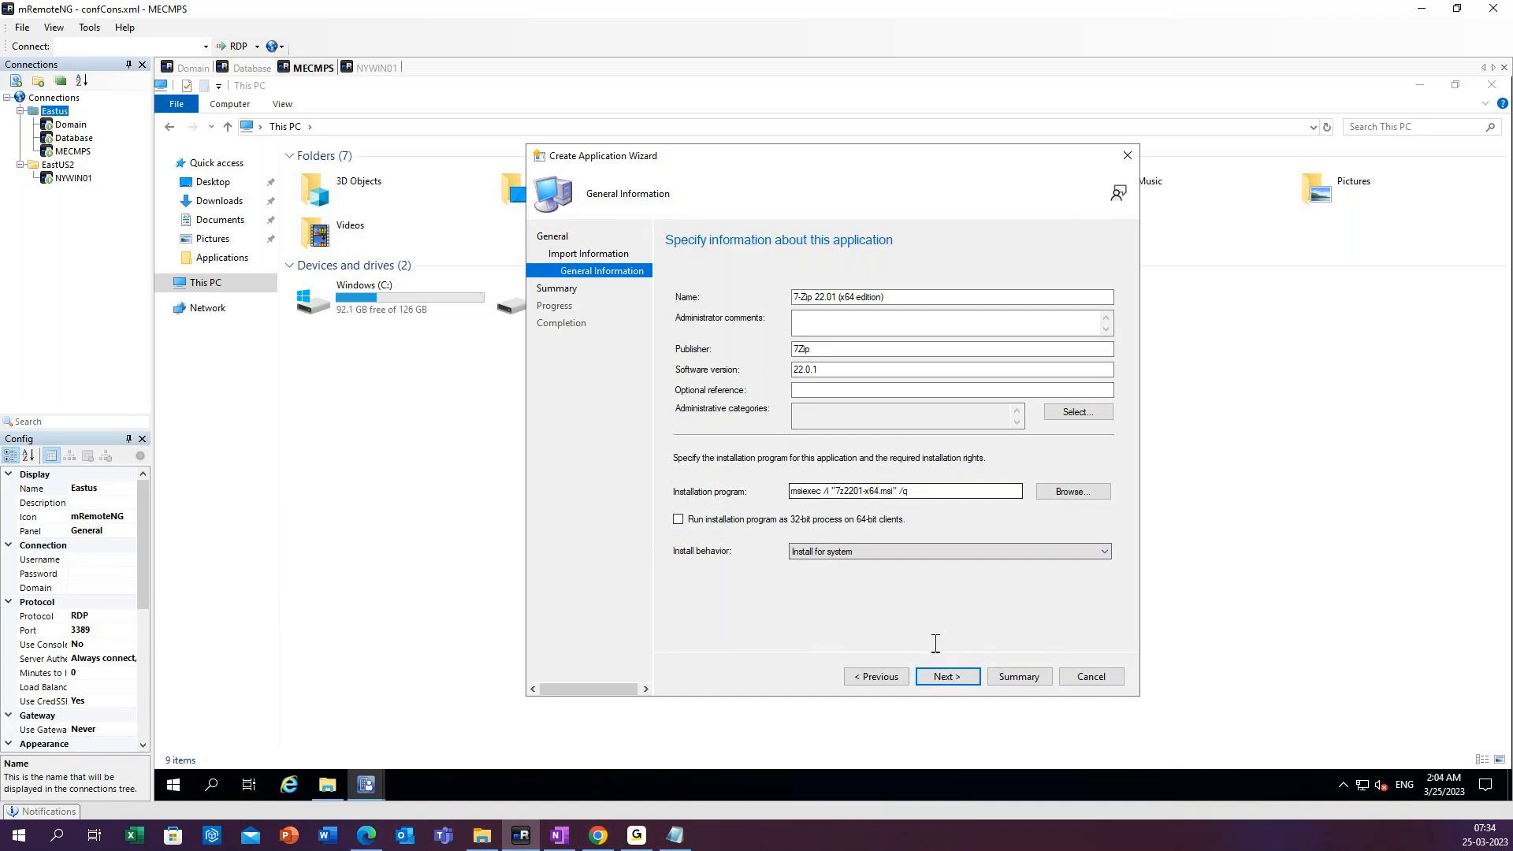
Accept the general information and the summary to start creating the 7-Zip application.
click(948, 677)
click(952, 681)
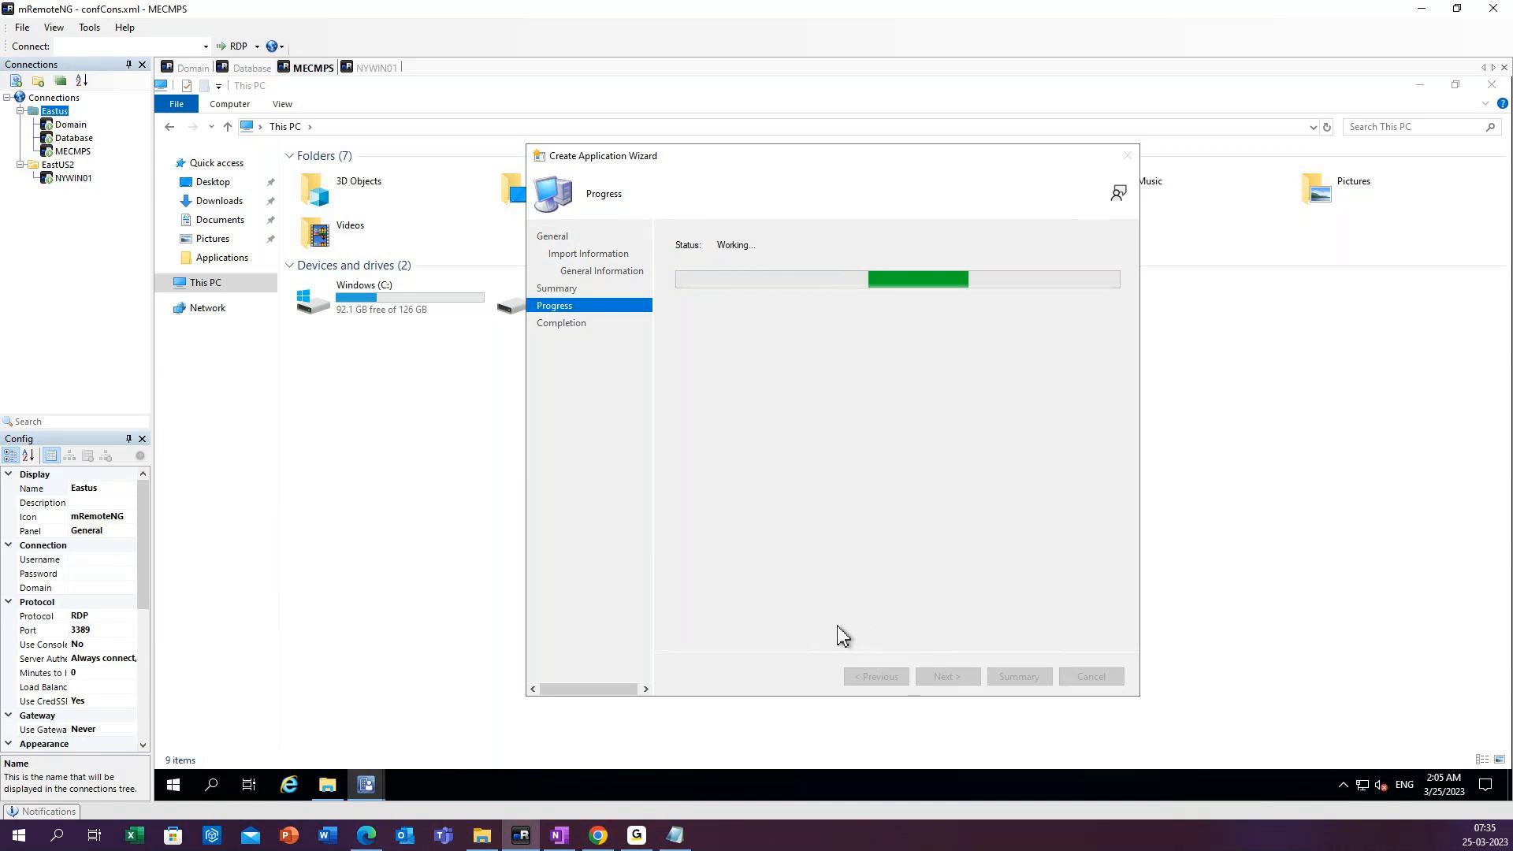
click(398, 415)
right_click(394, 422)
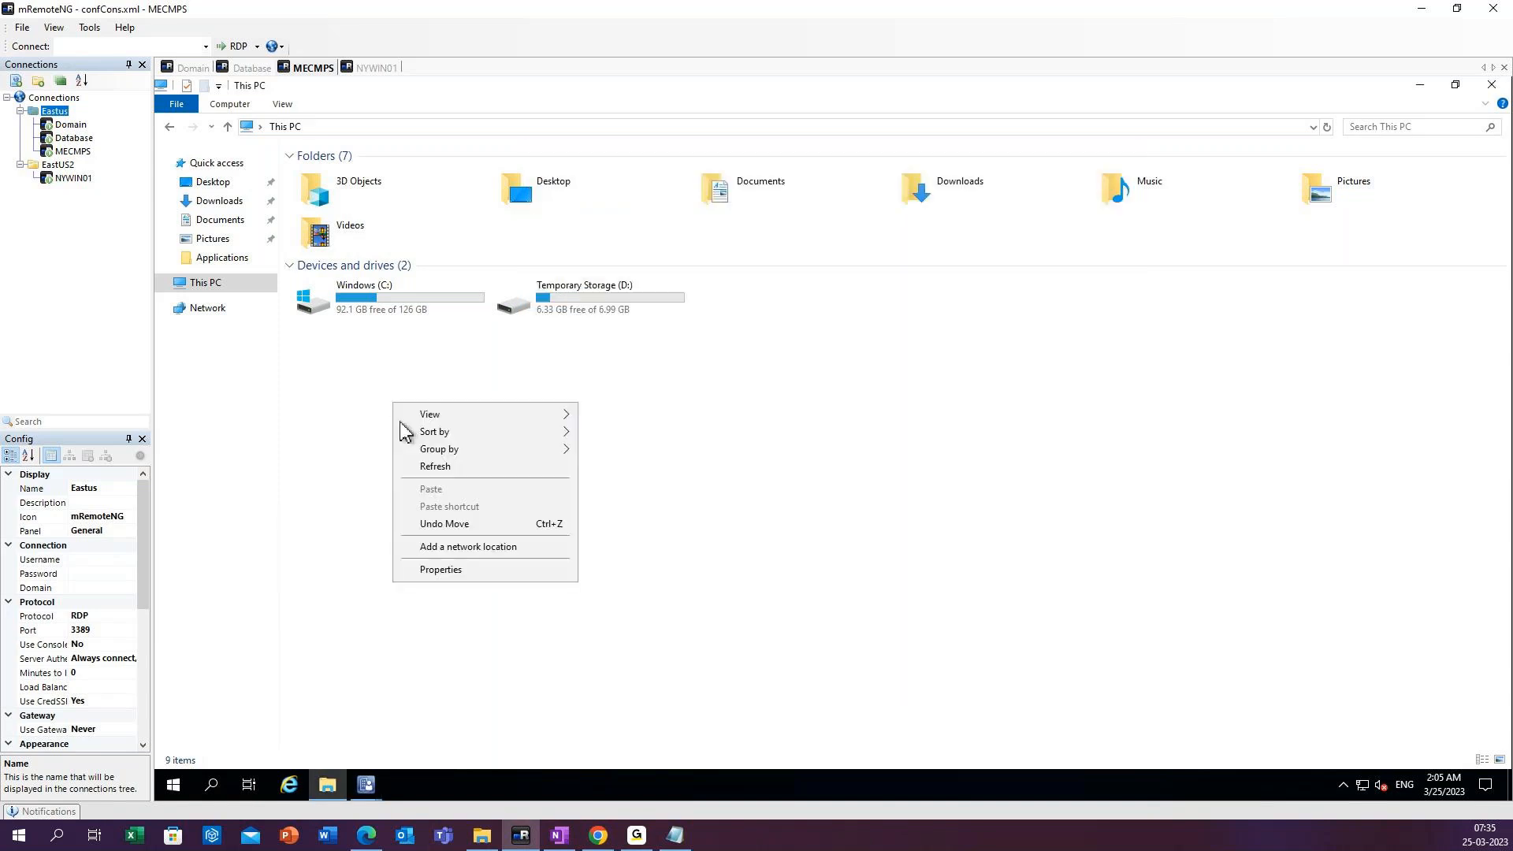
click(432, 474)
mouse_move(372, 788)
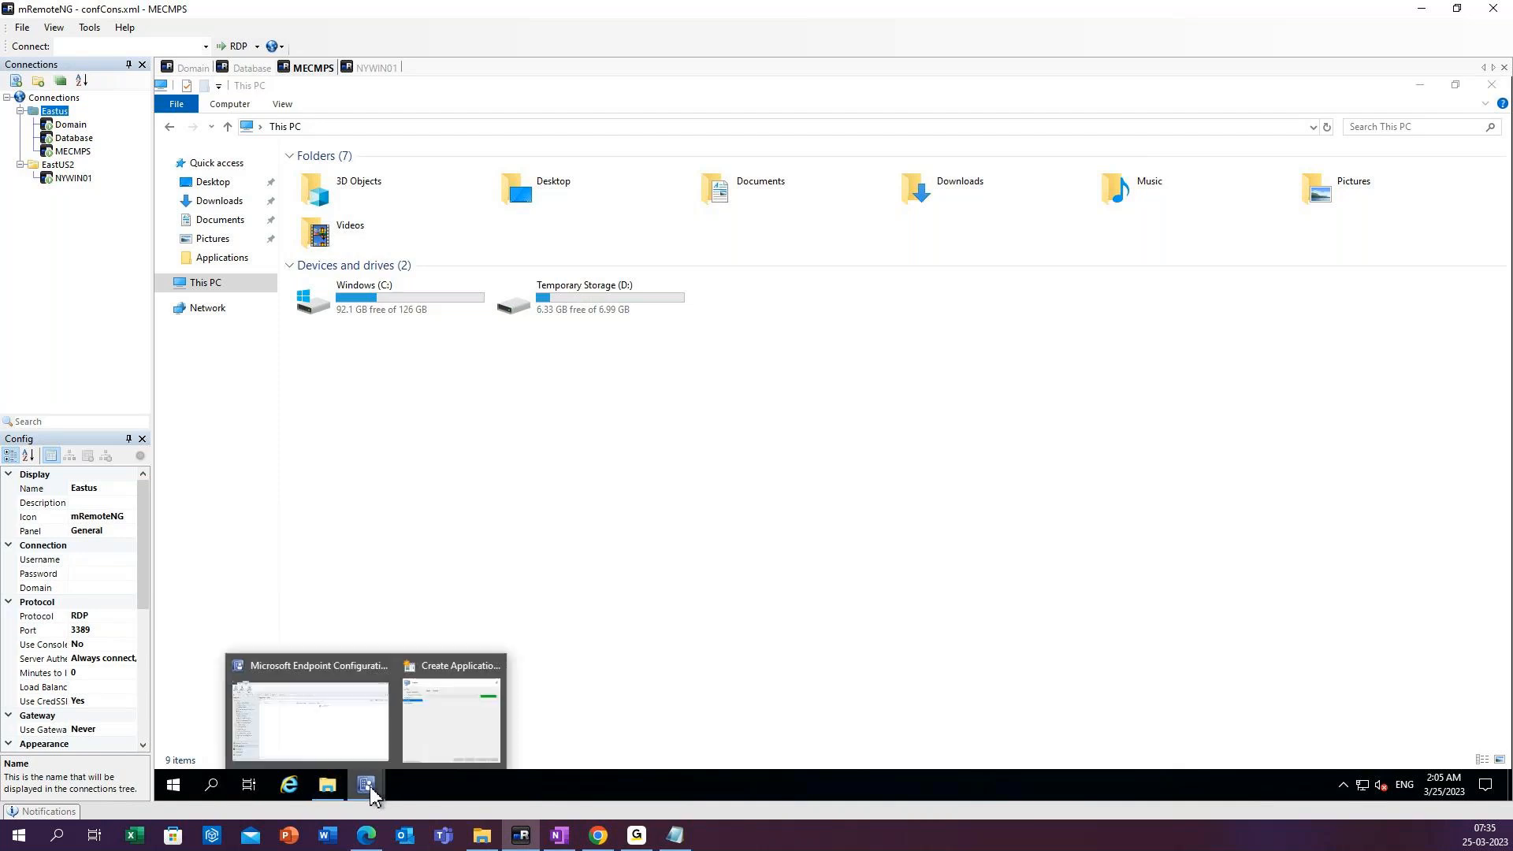
click(424, 736)
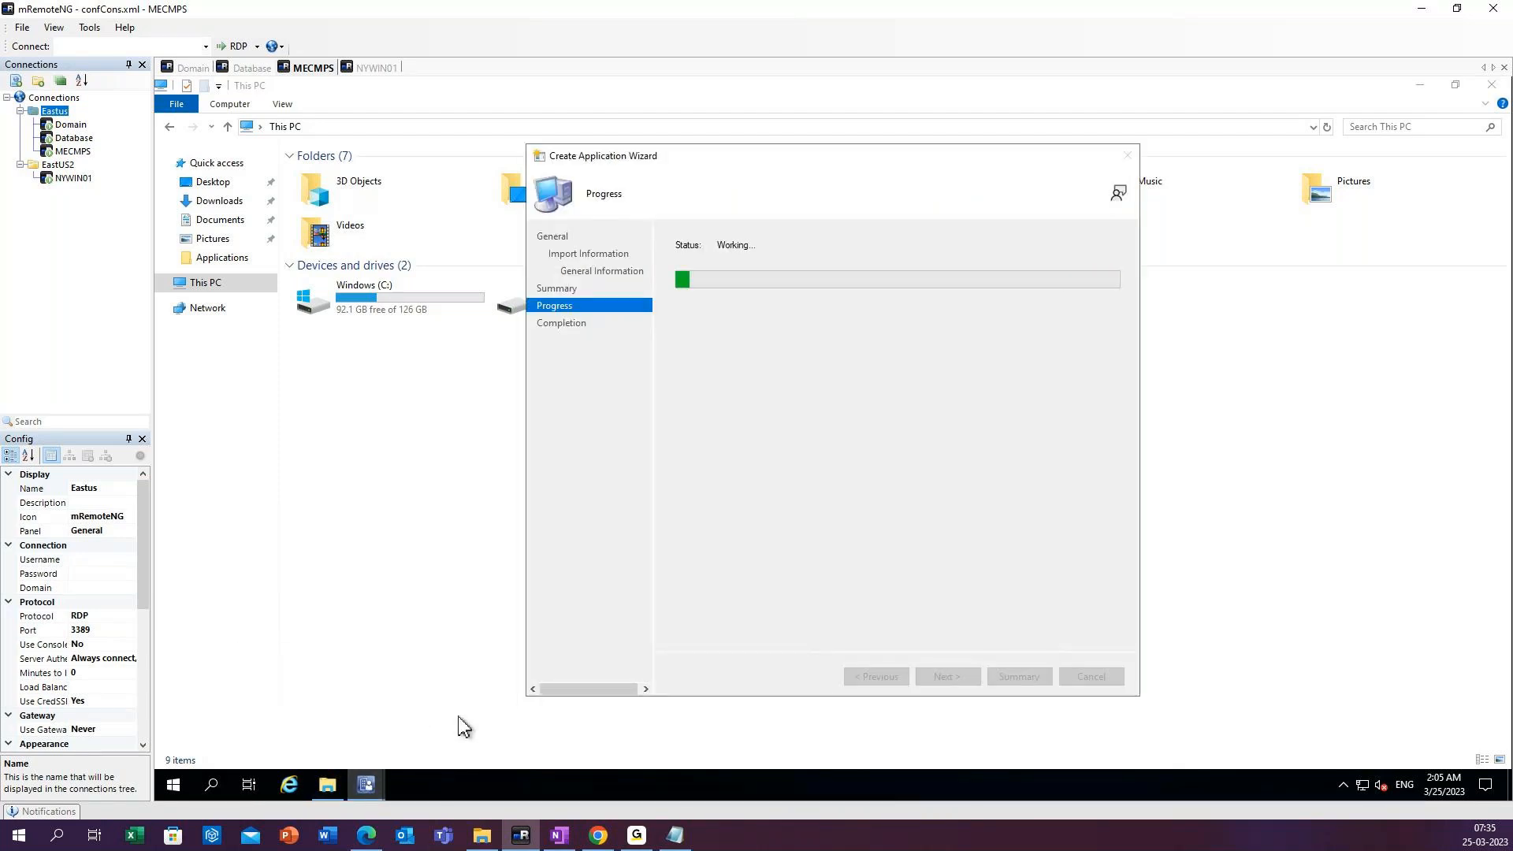
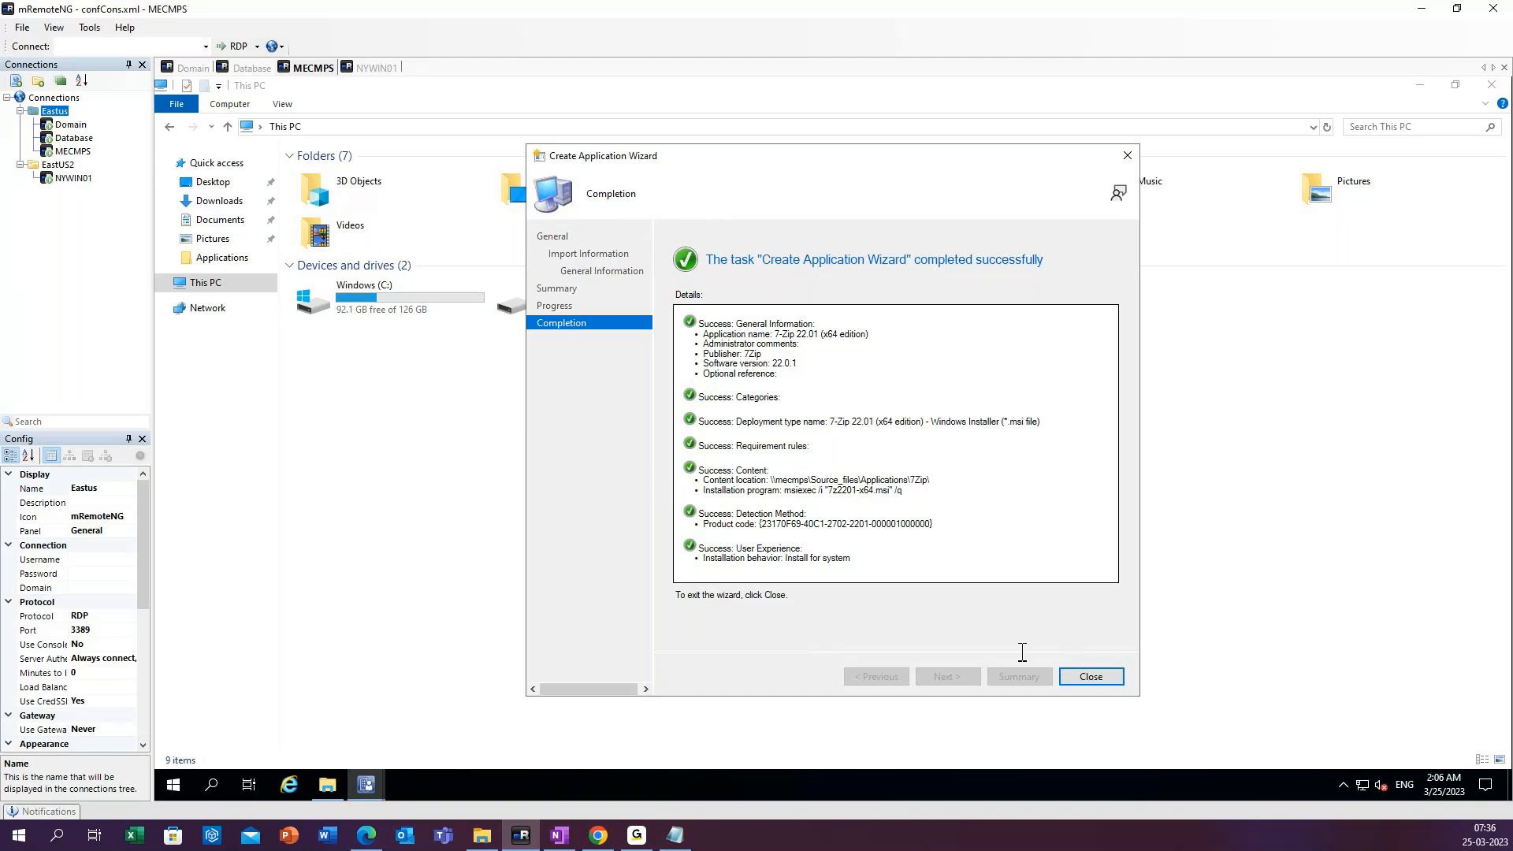
Close the completed application wizard and select the new 7-Zip application in the Configuration Manager console's Applications list.
click(1091, 676)
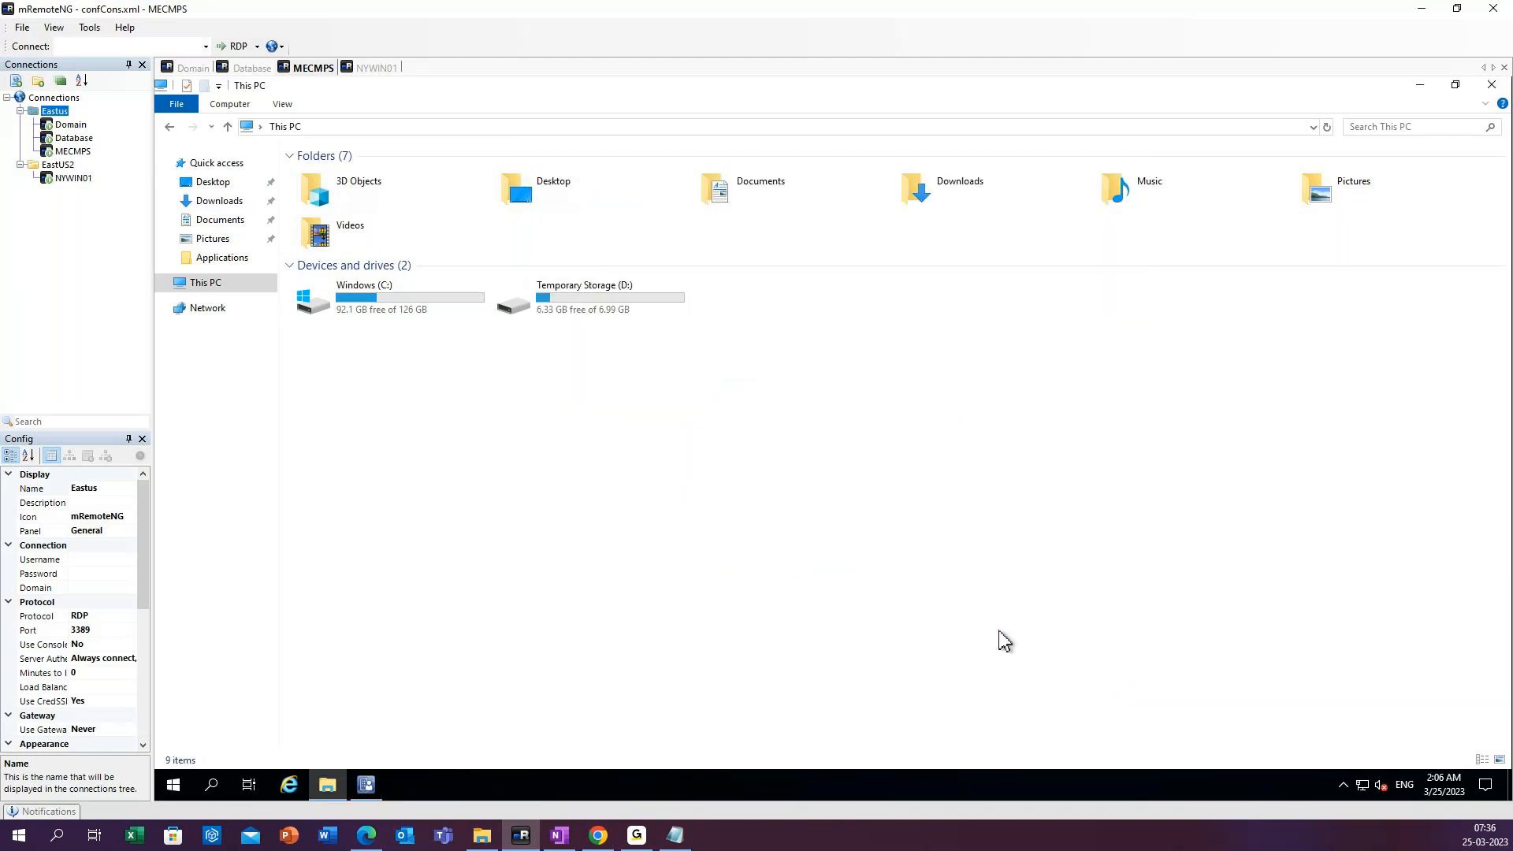
click(368, 786)
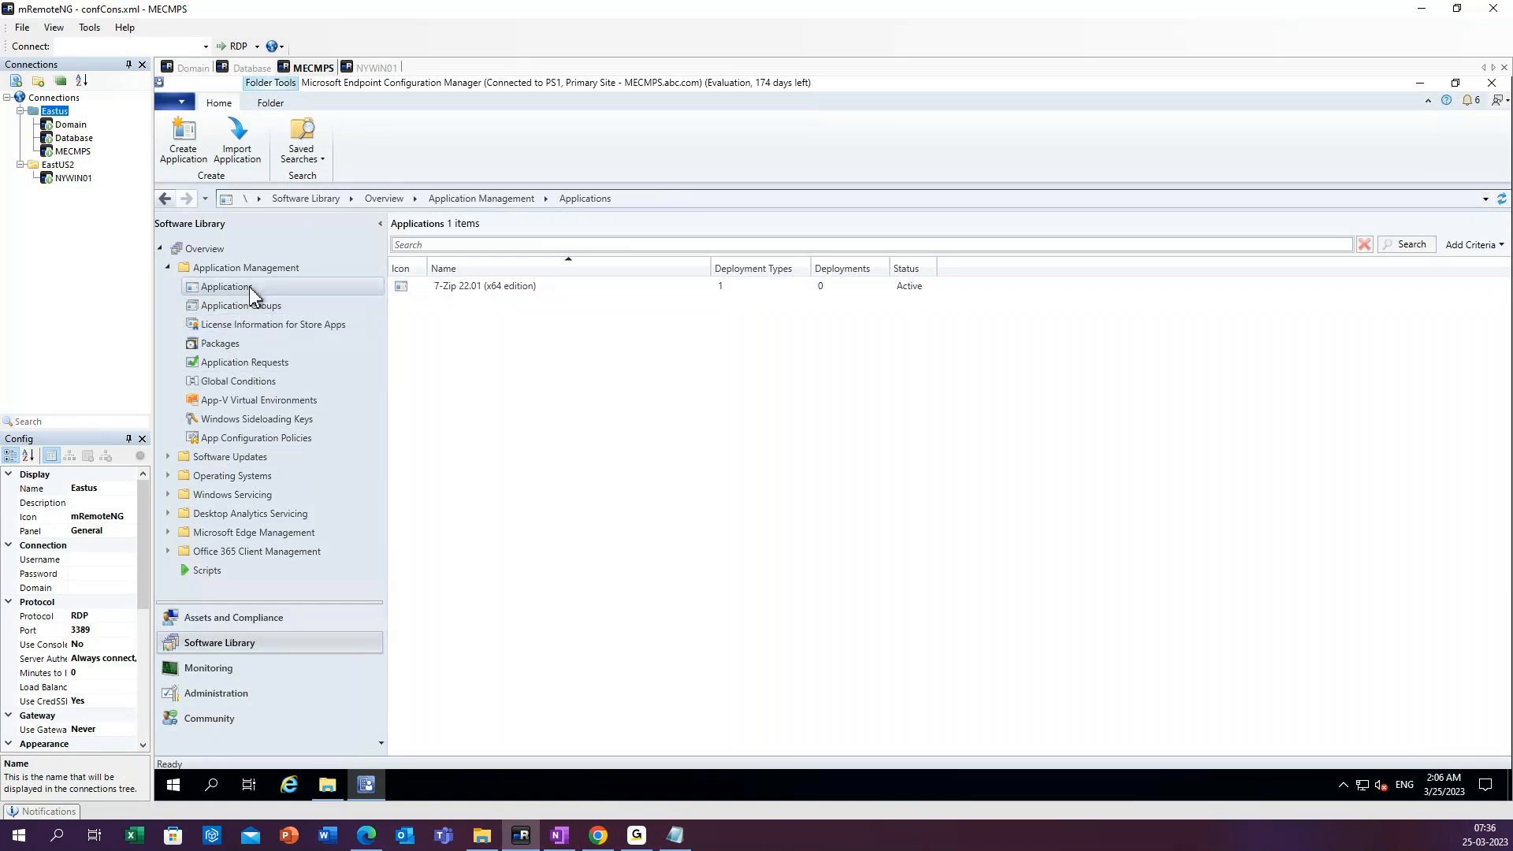
right_click(322, 285)
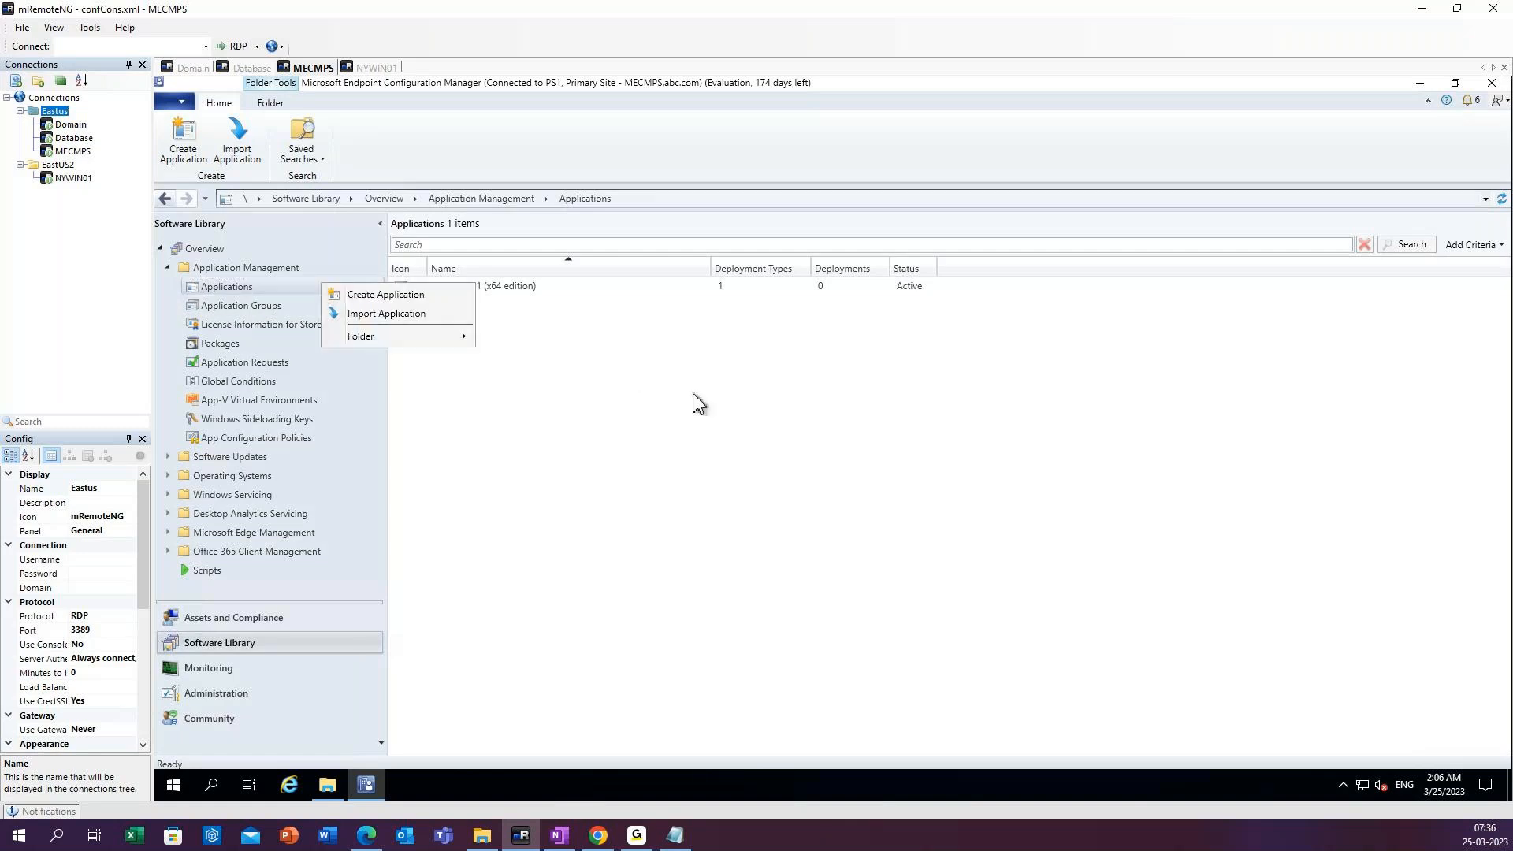
click(387, 296)
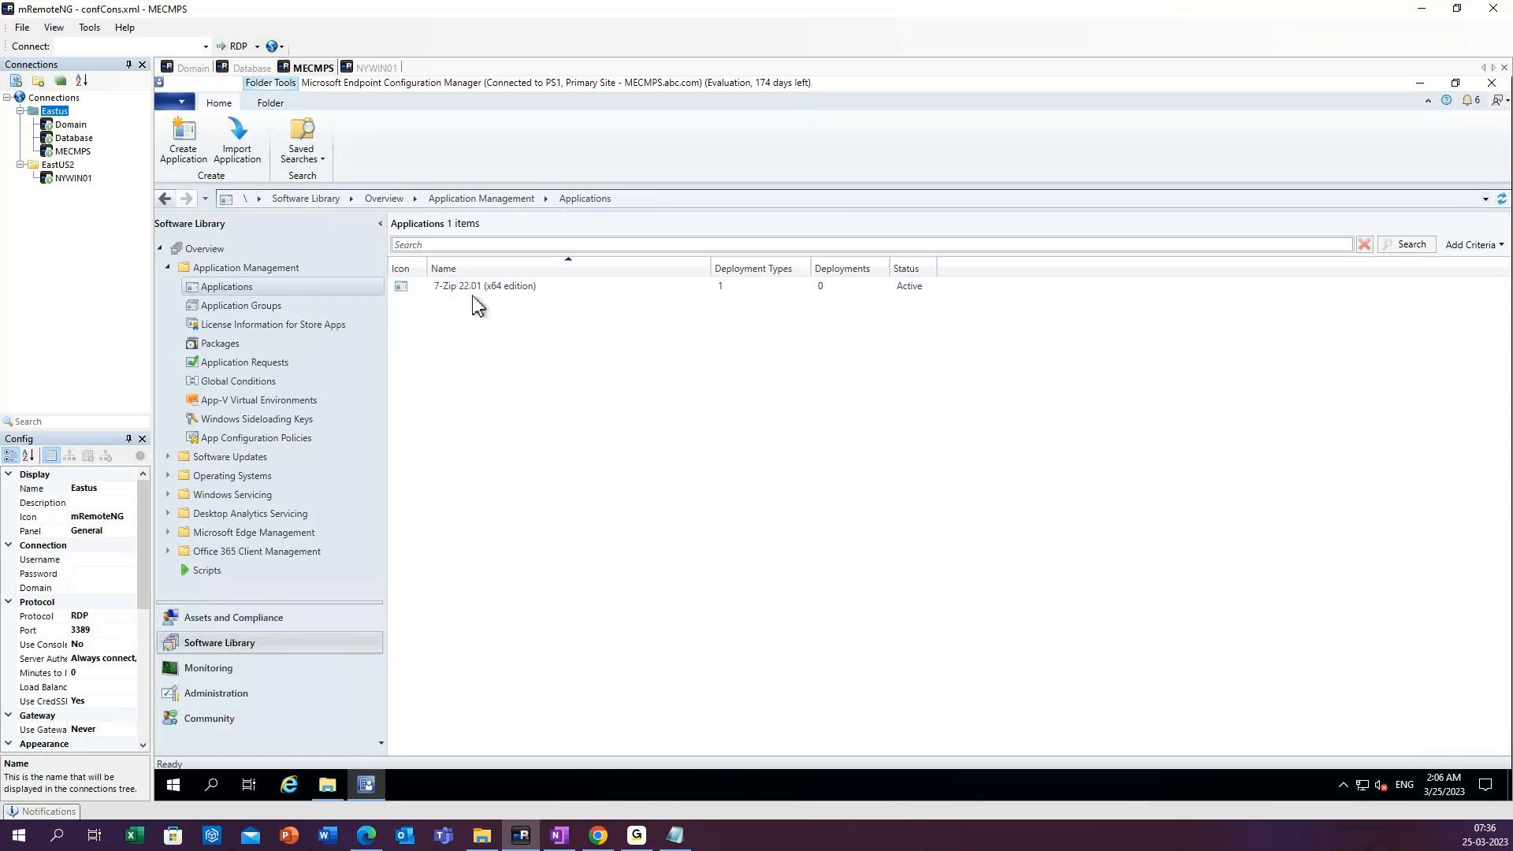
click(476, 290)
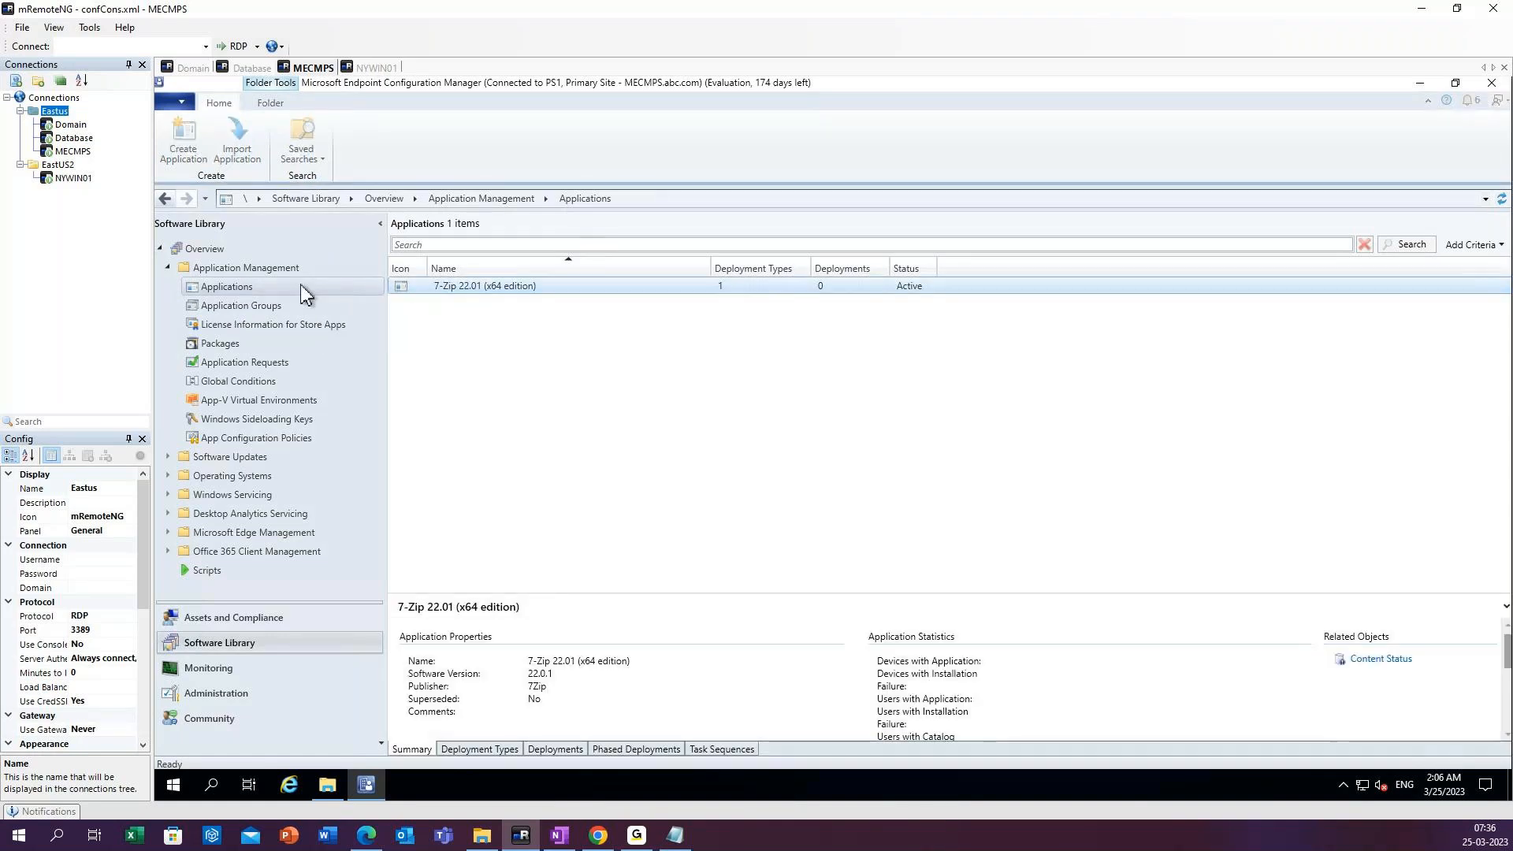
Try to open the properties of the 7-Zip 22.01 (x64 edition) application.
right_click(301, 286)
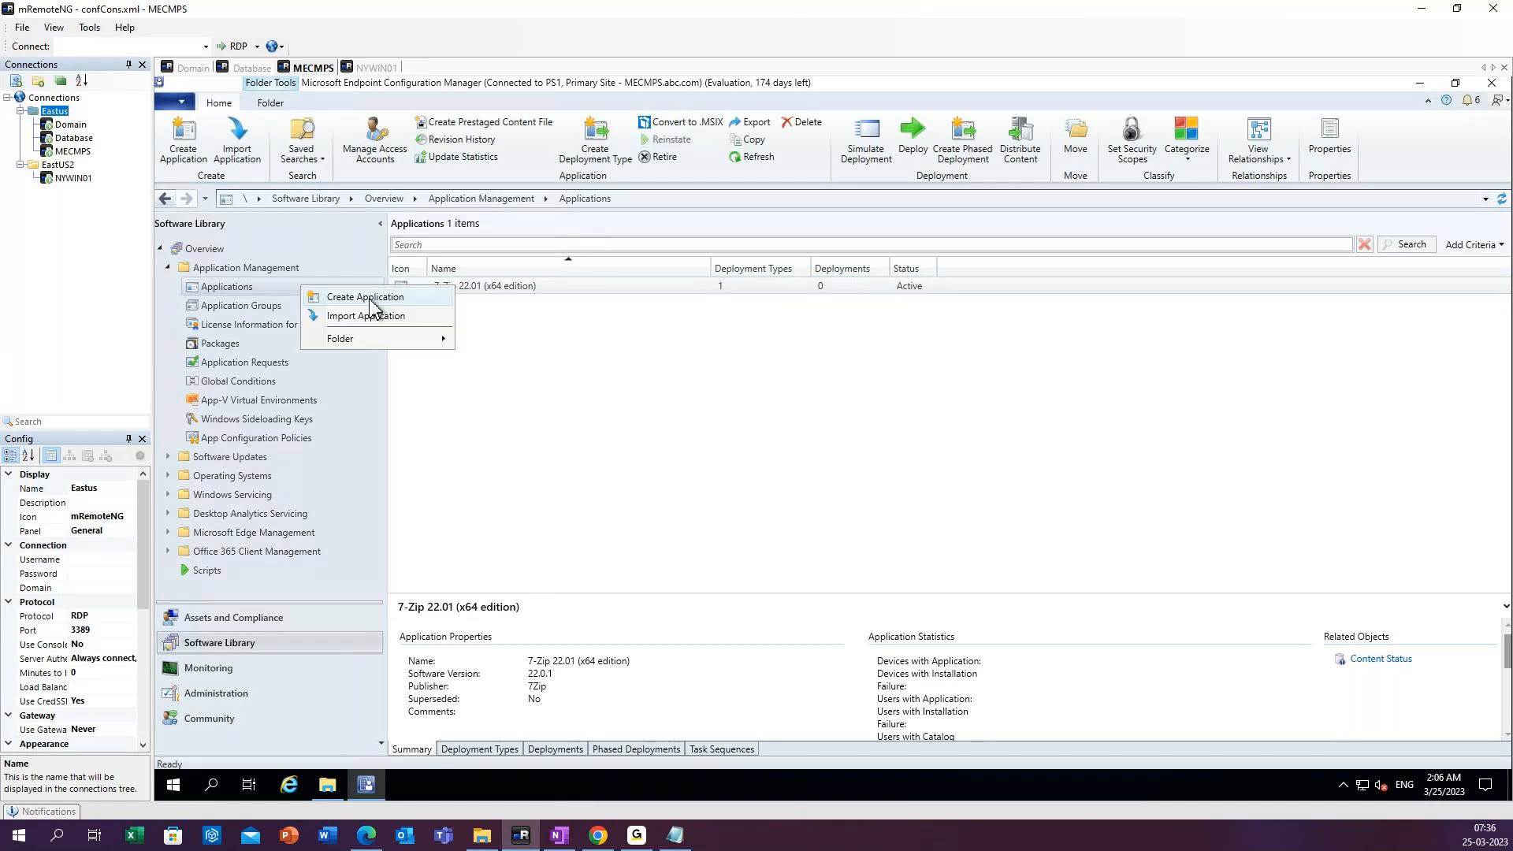
click(485, 291)
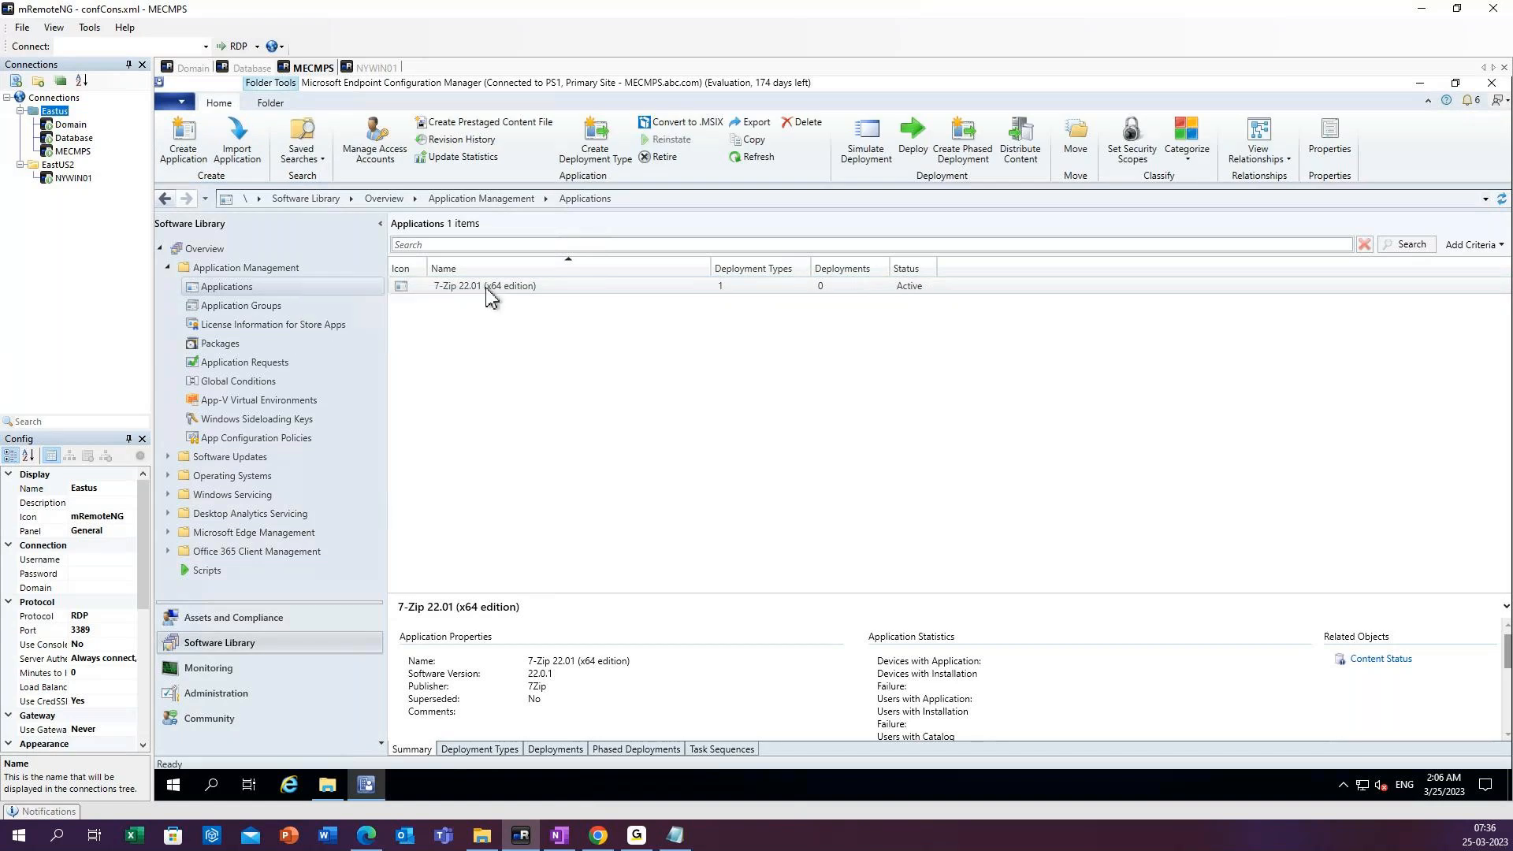
right_click(489, 294)
click(661, 401)
click(382, 72)
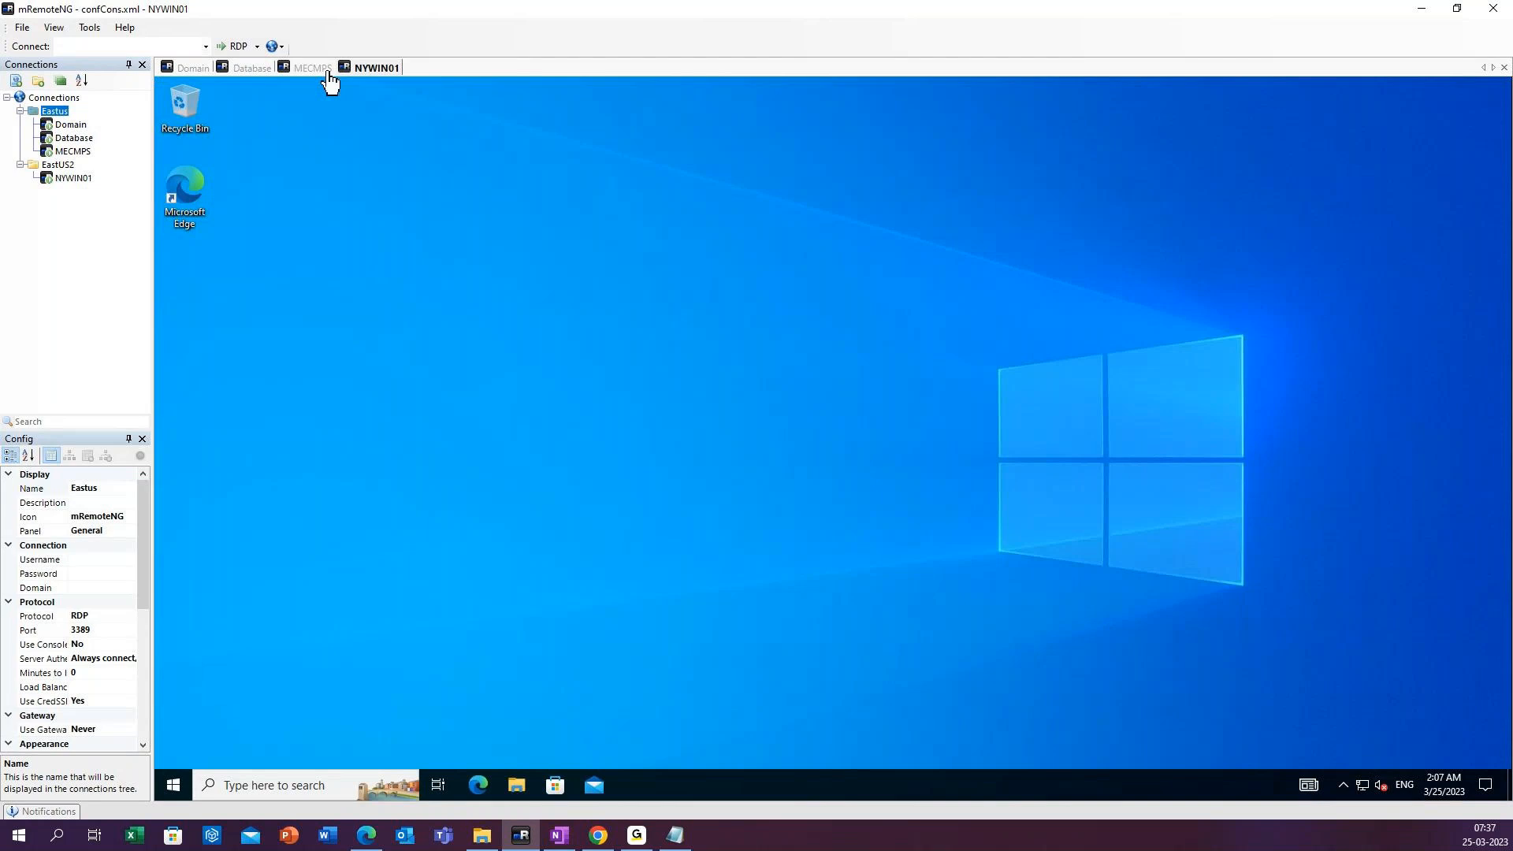
click(327, 73)
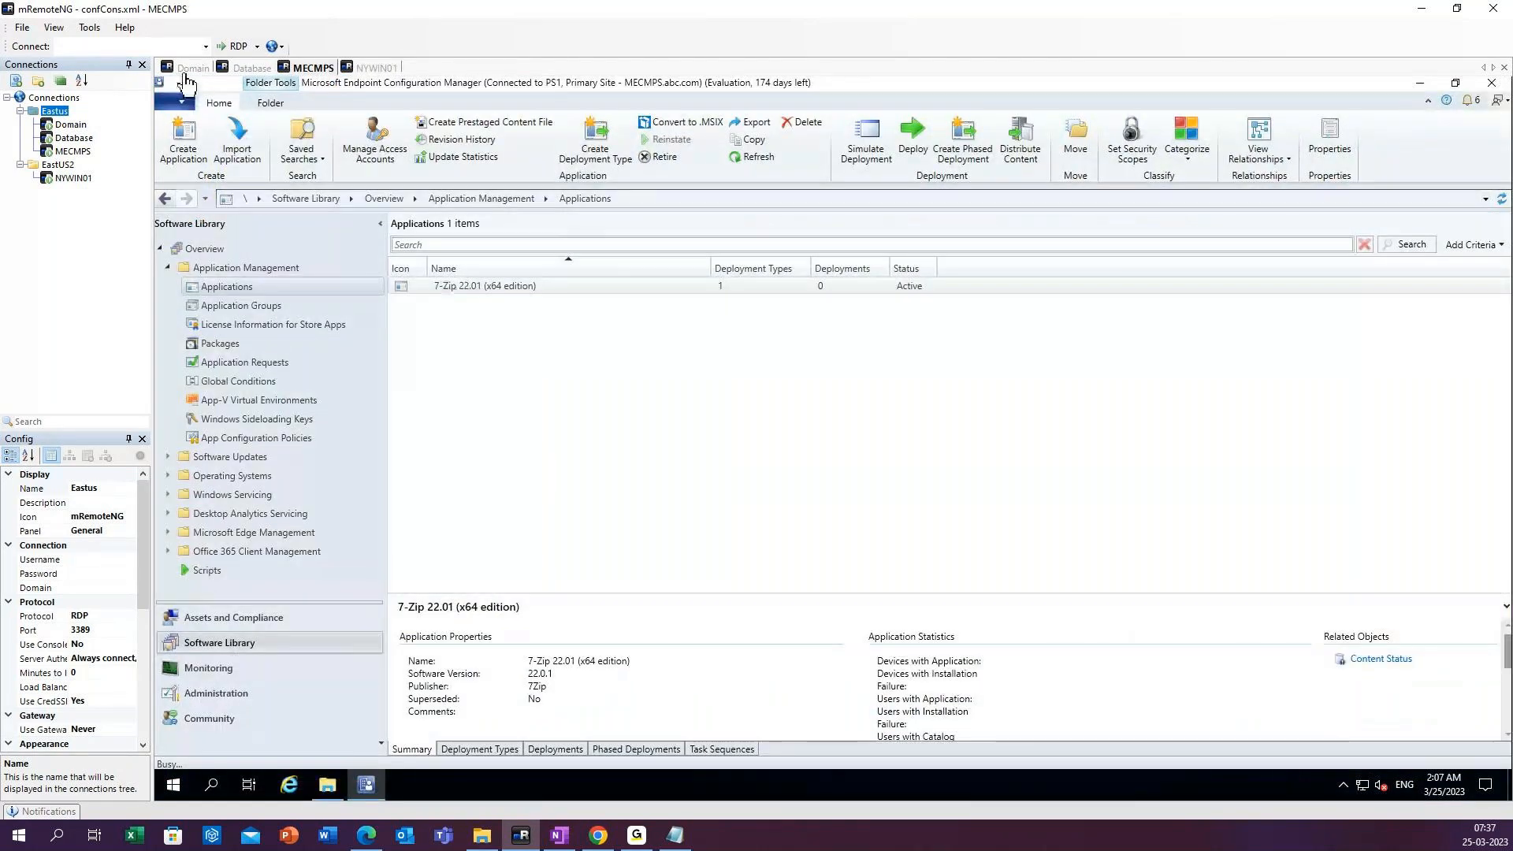
Switch to the Database server session and open its Services console by running services.msc.
click(243, 71)
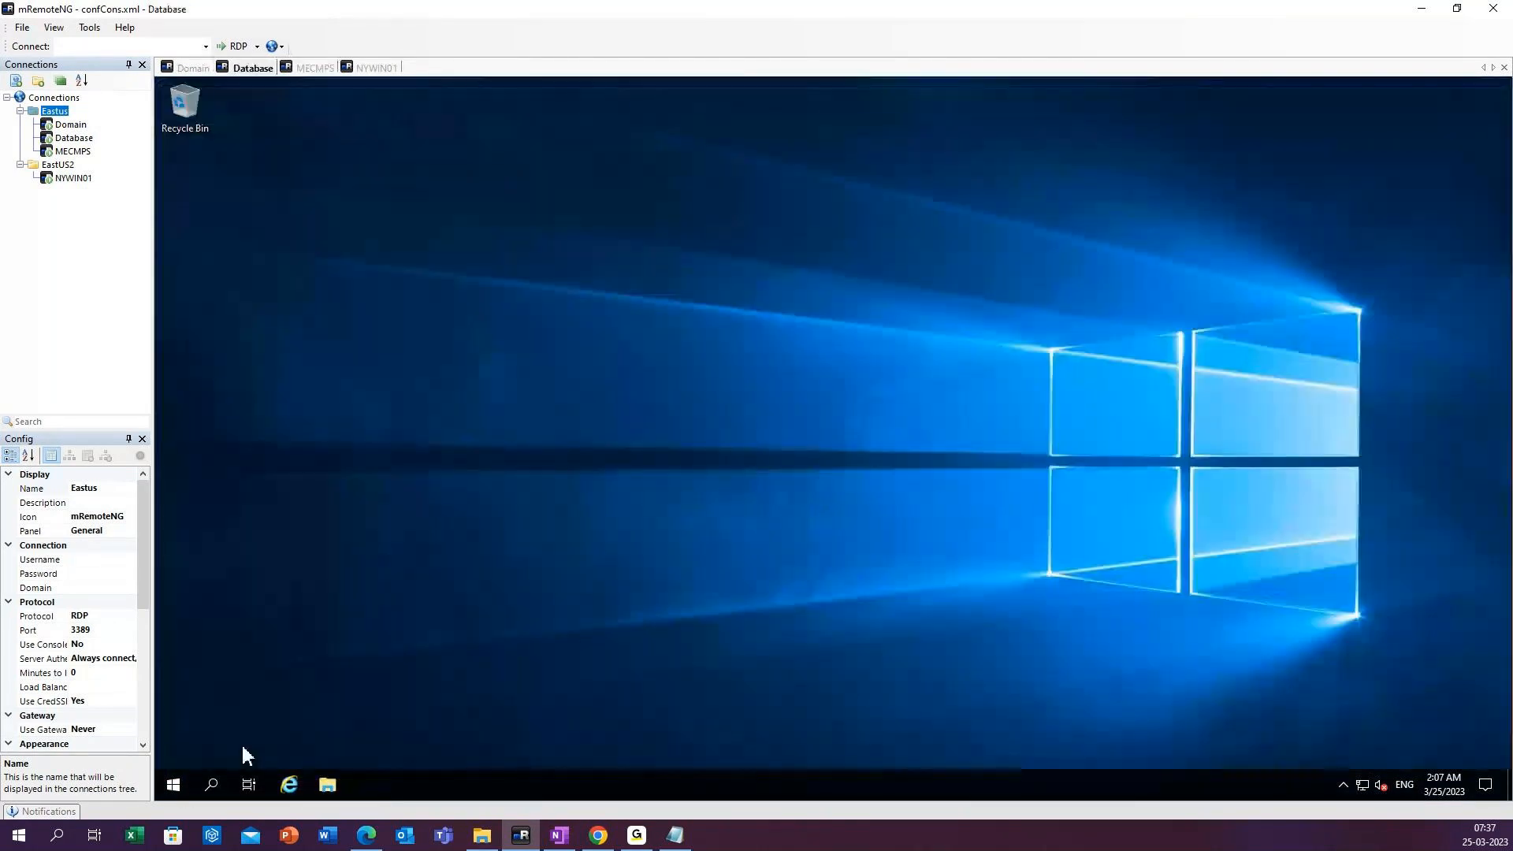
right_click(173, 784)
click(254, 703)
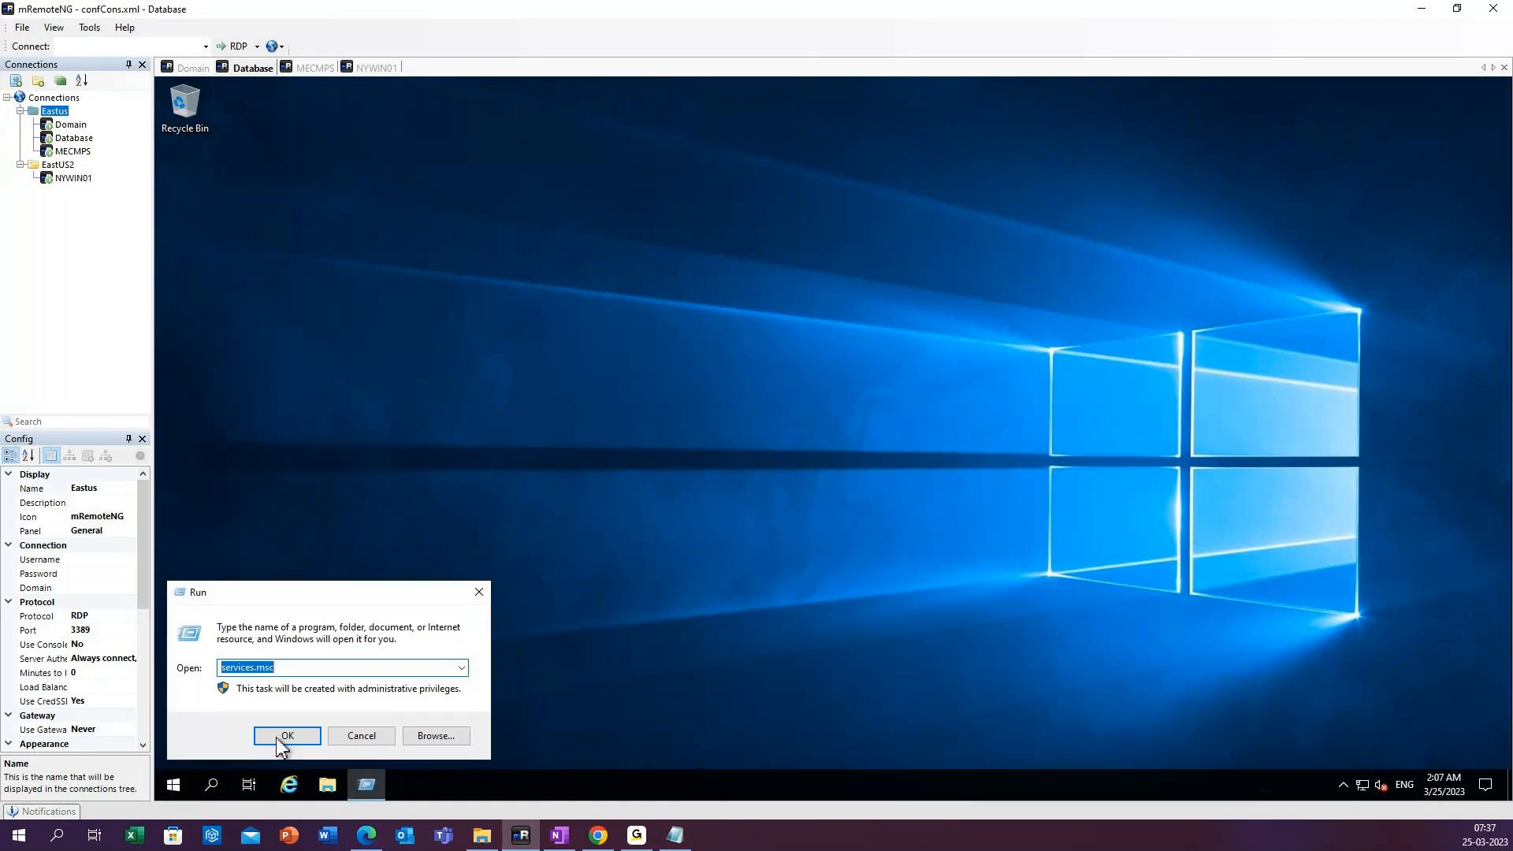
click(276, 737)
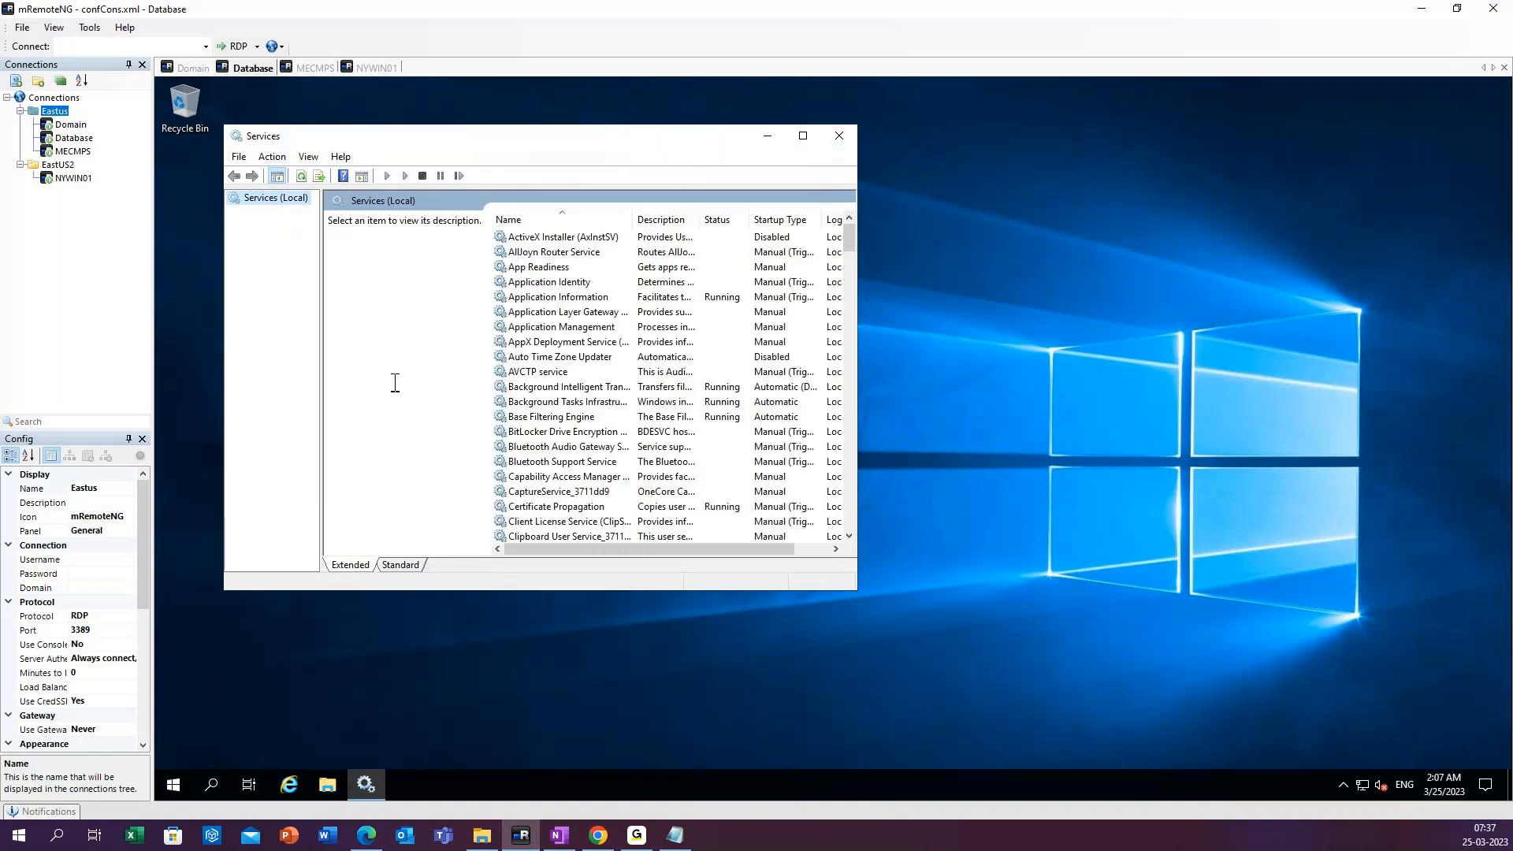
Restart the SQL Server (MSSQLSERVER) service together with its dependent SQL Server Agent service.
click(516, 407)
text(sql)
click(347, 270)
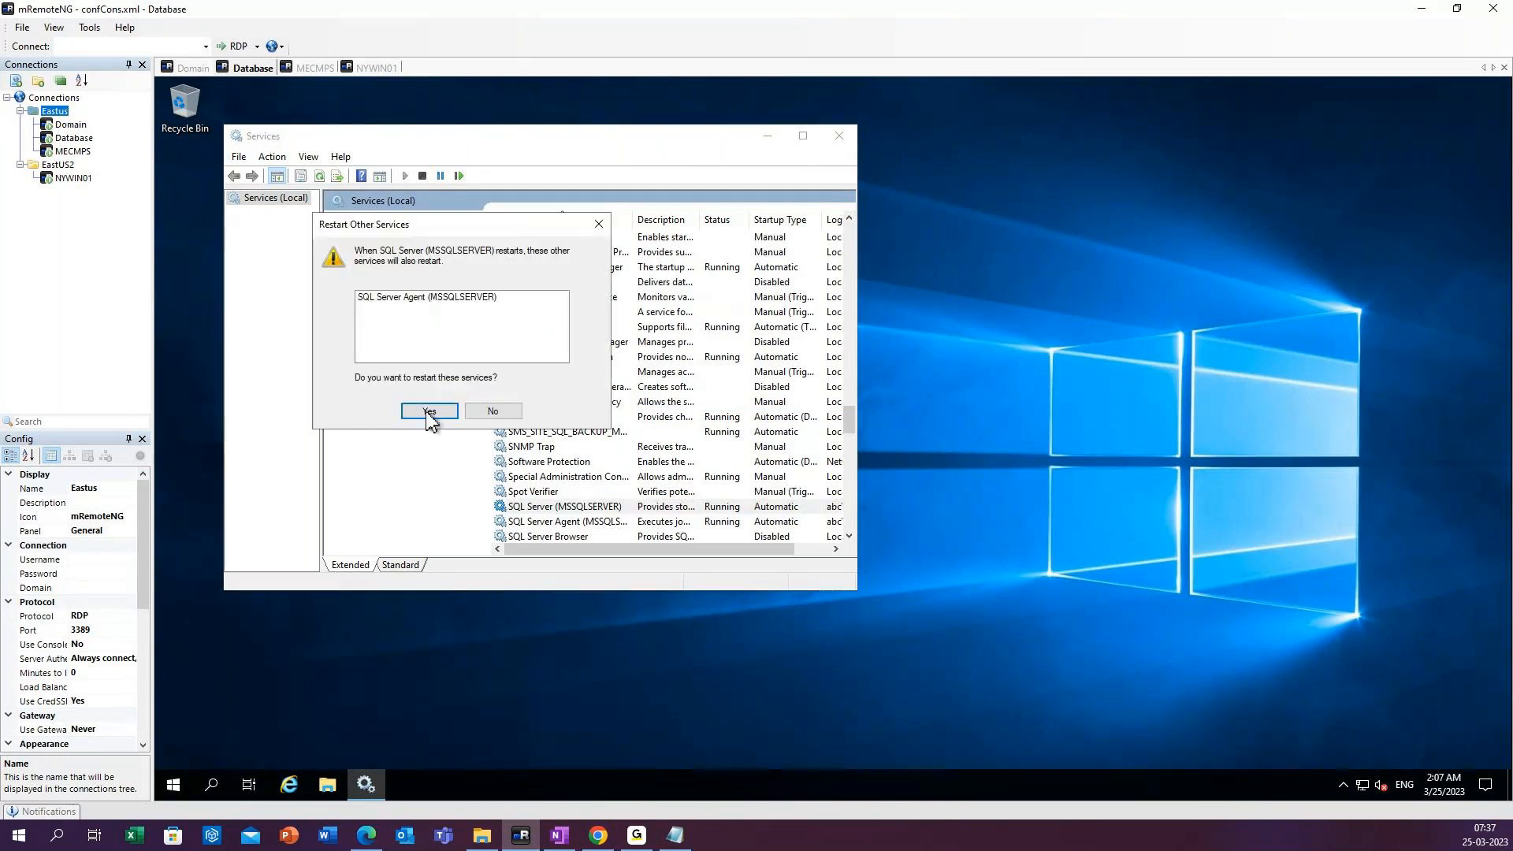
click(428, 411)
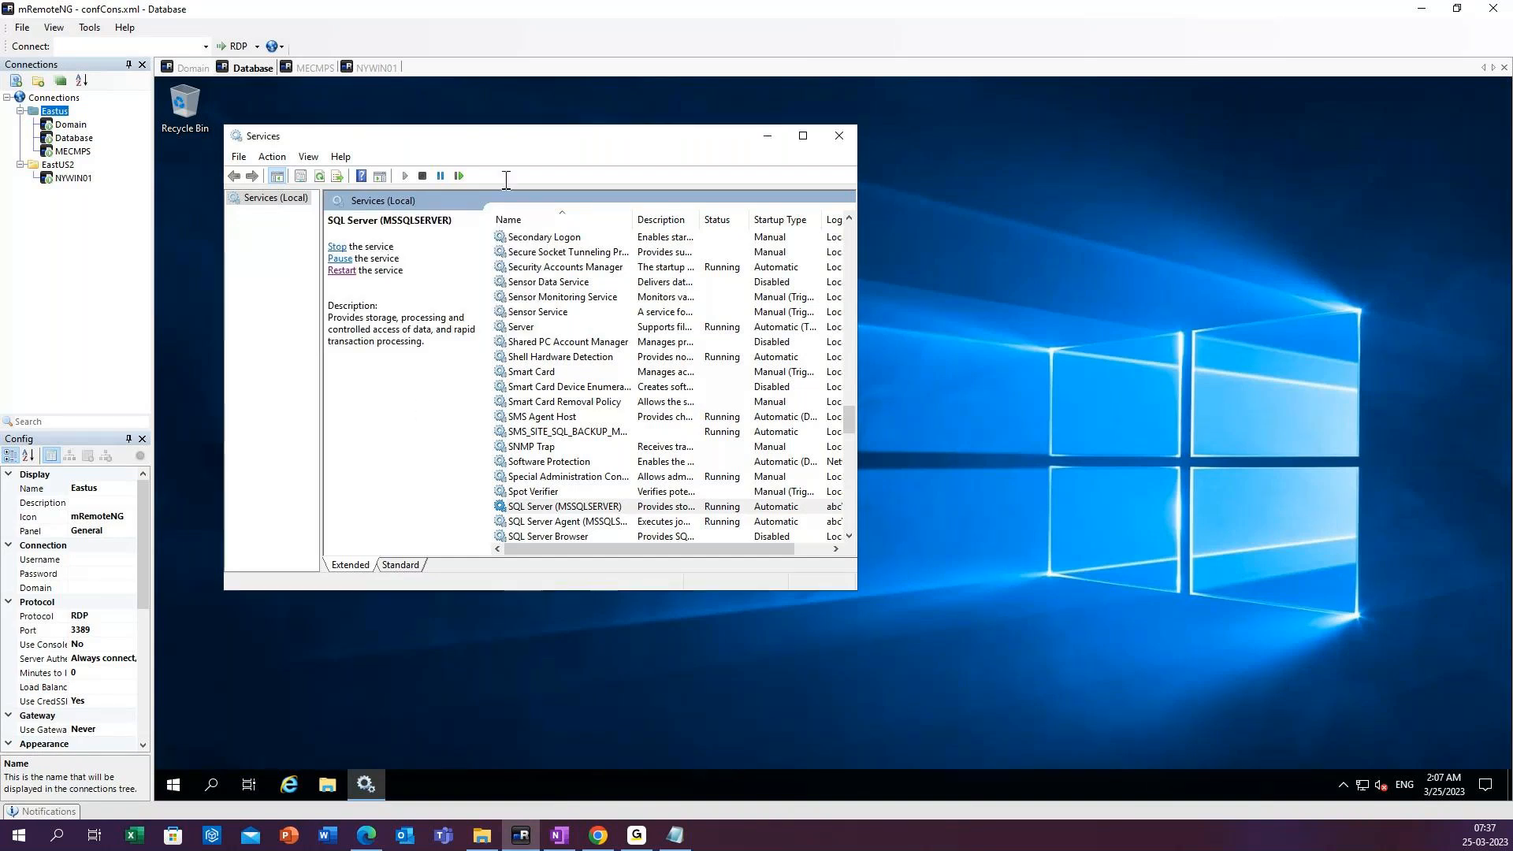
Return to the MECMPS session and close the 7-Zip application's properties without changing anything.
click(312, 67)
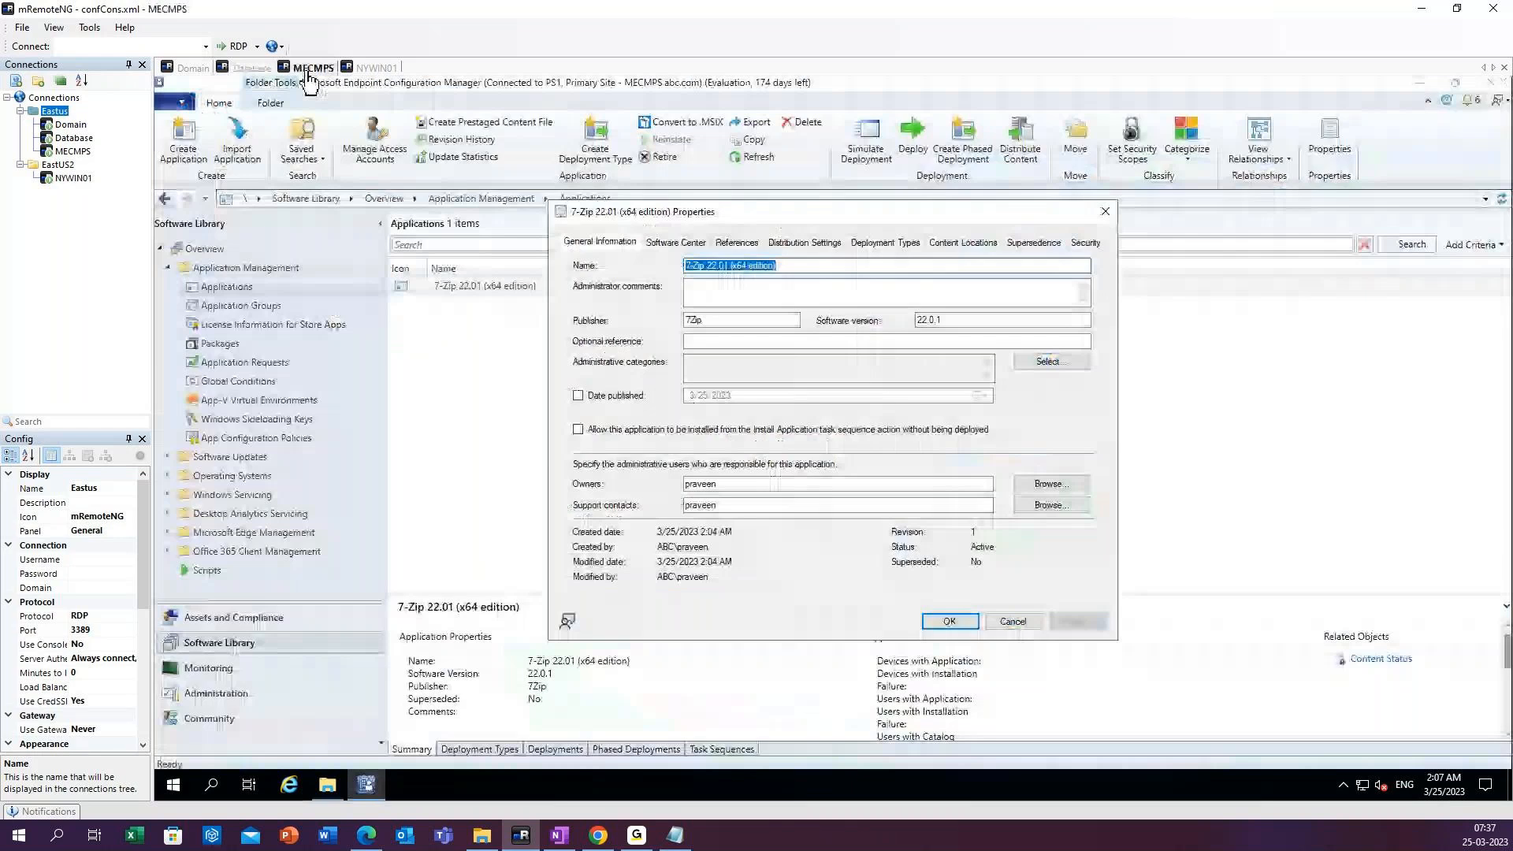
drag(797, 212, 800, 229)
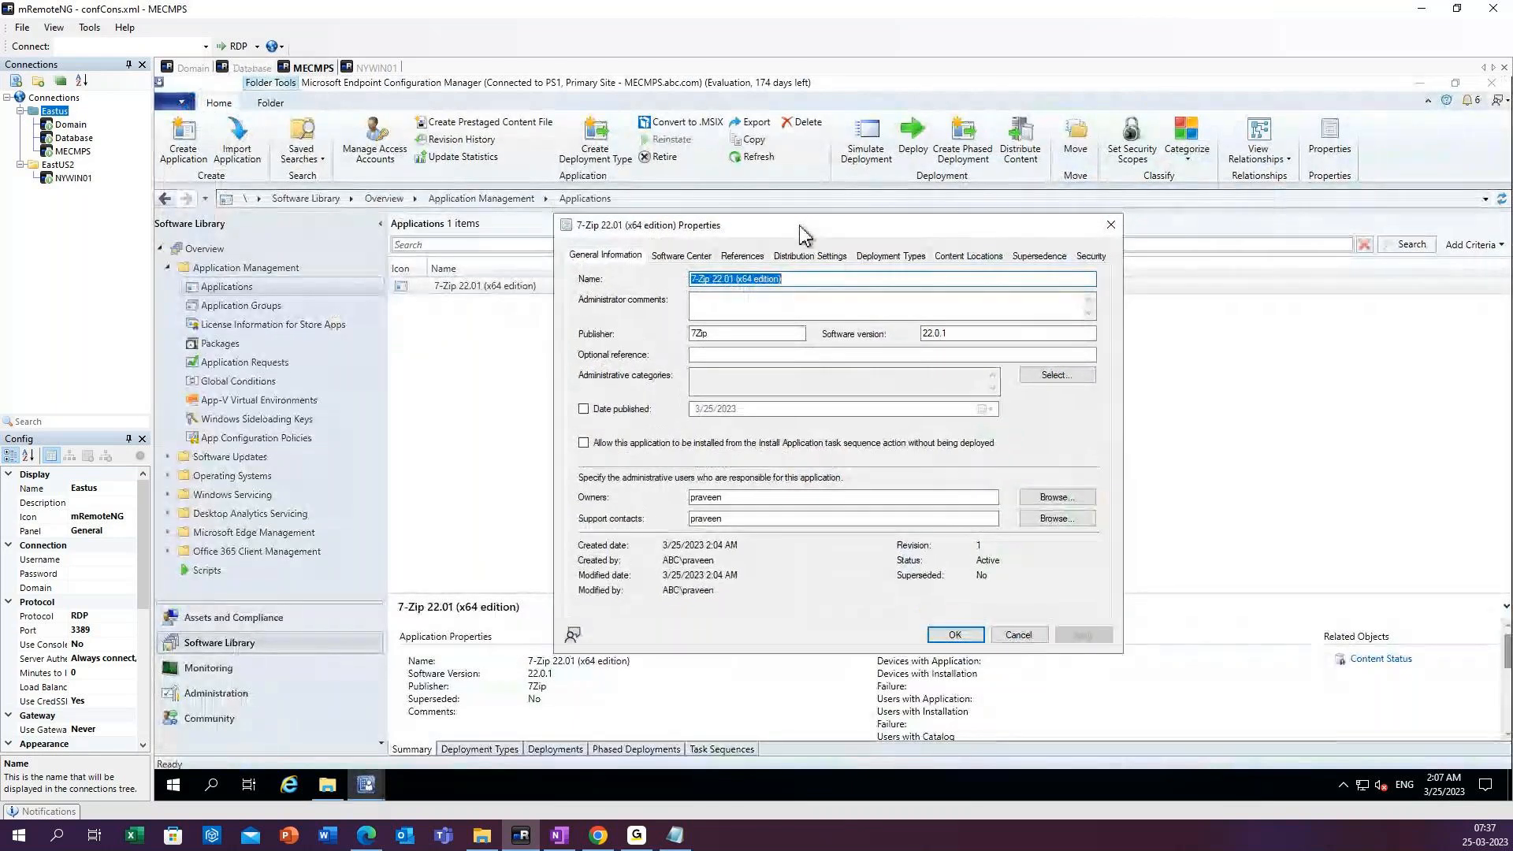
key(Escape)
Try to reopen the 7-Zip application's properties from the Applications list.
click(532, 288)
right_click(532, 288)
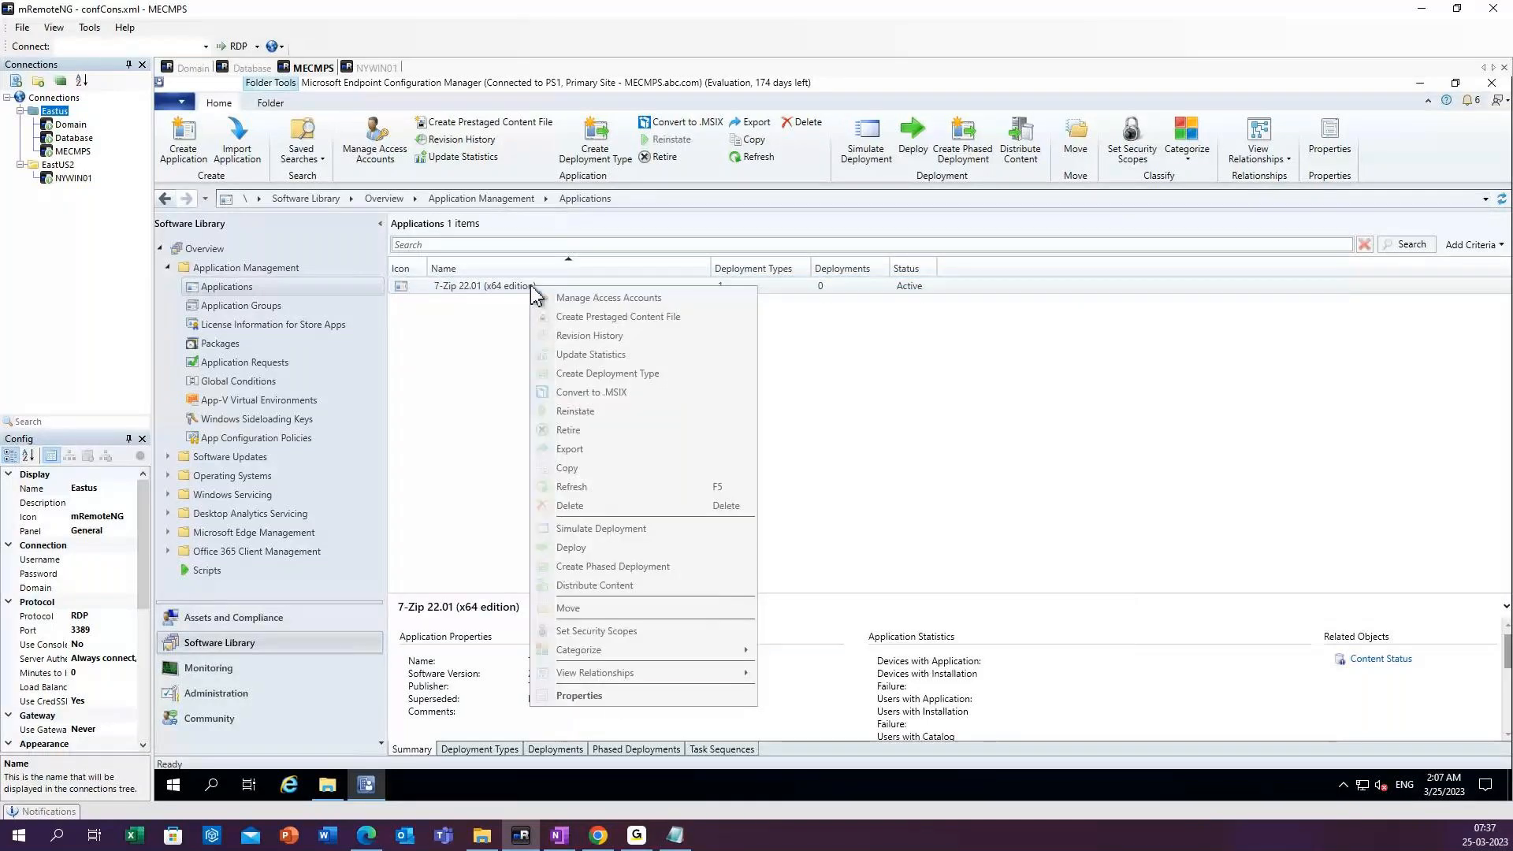
click(607, 697)
click(951, 491)
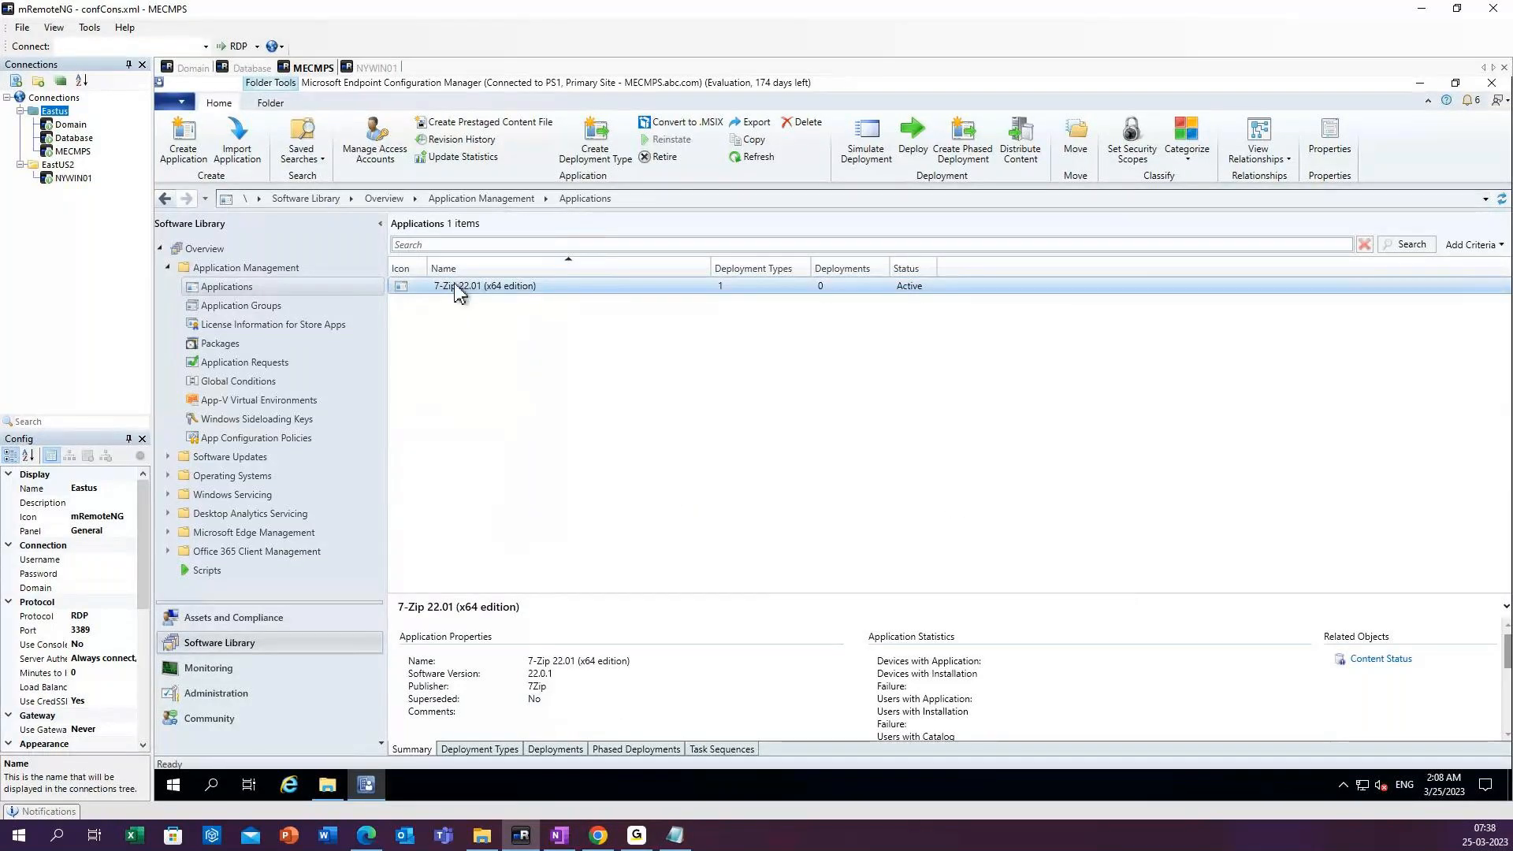
right_click(457, 287)
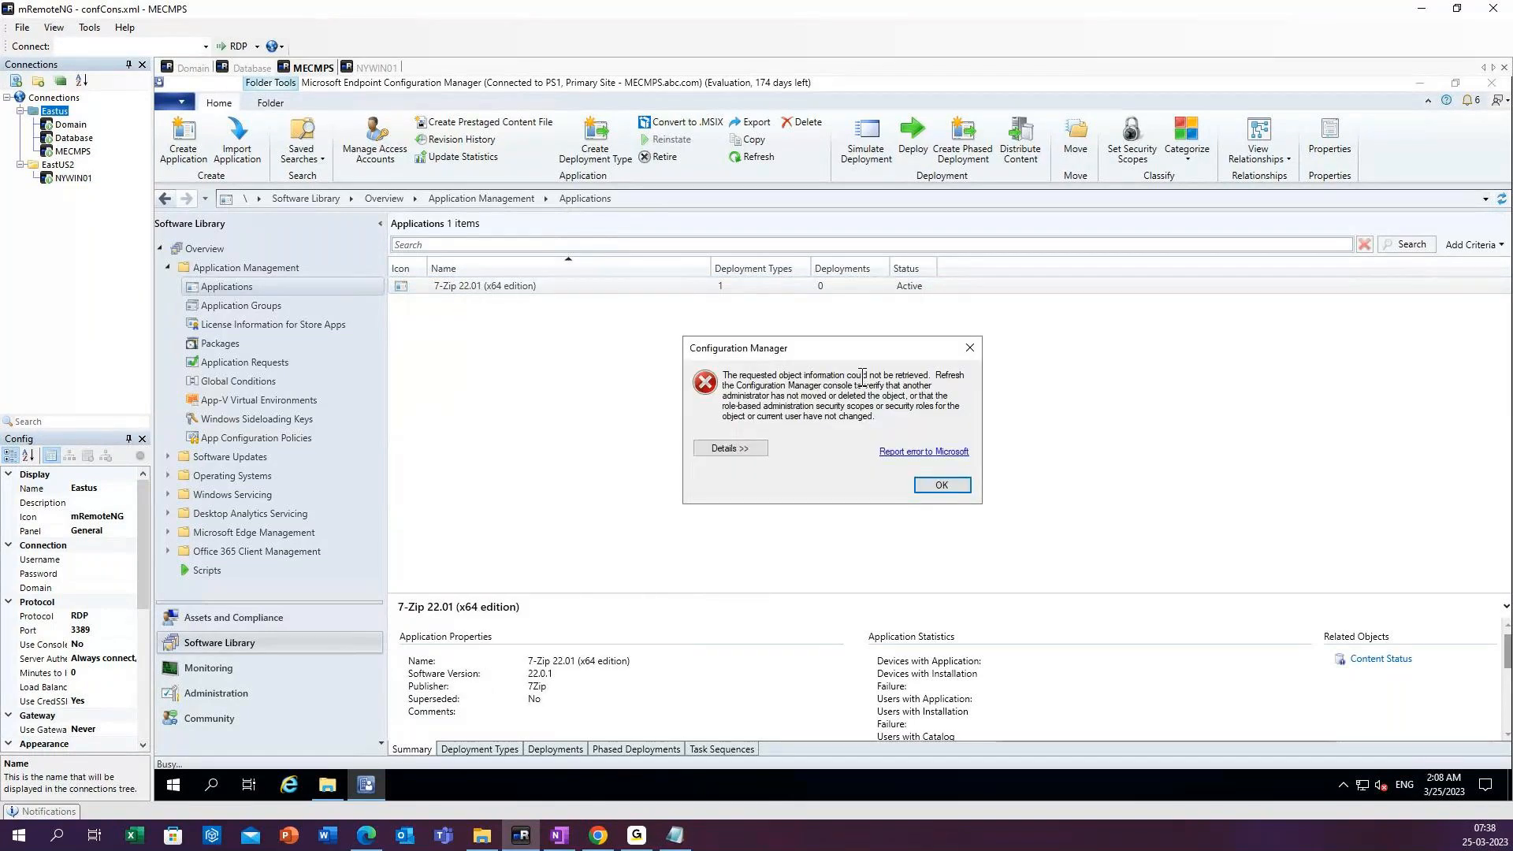
click(942, 484)
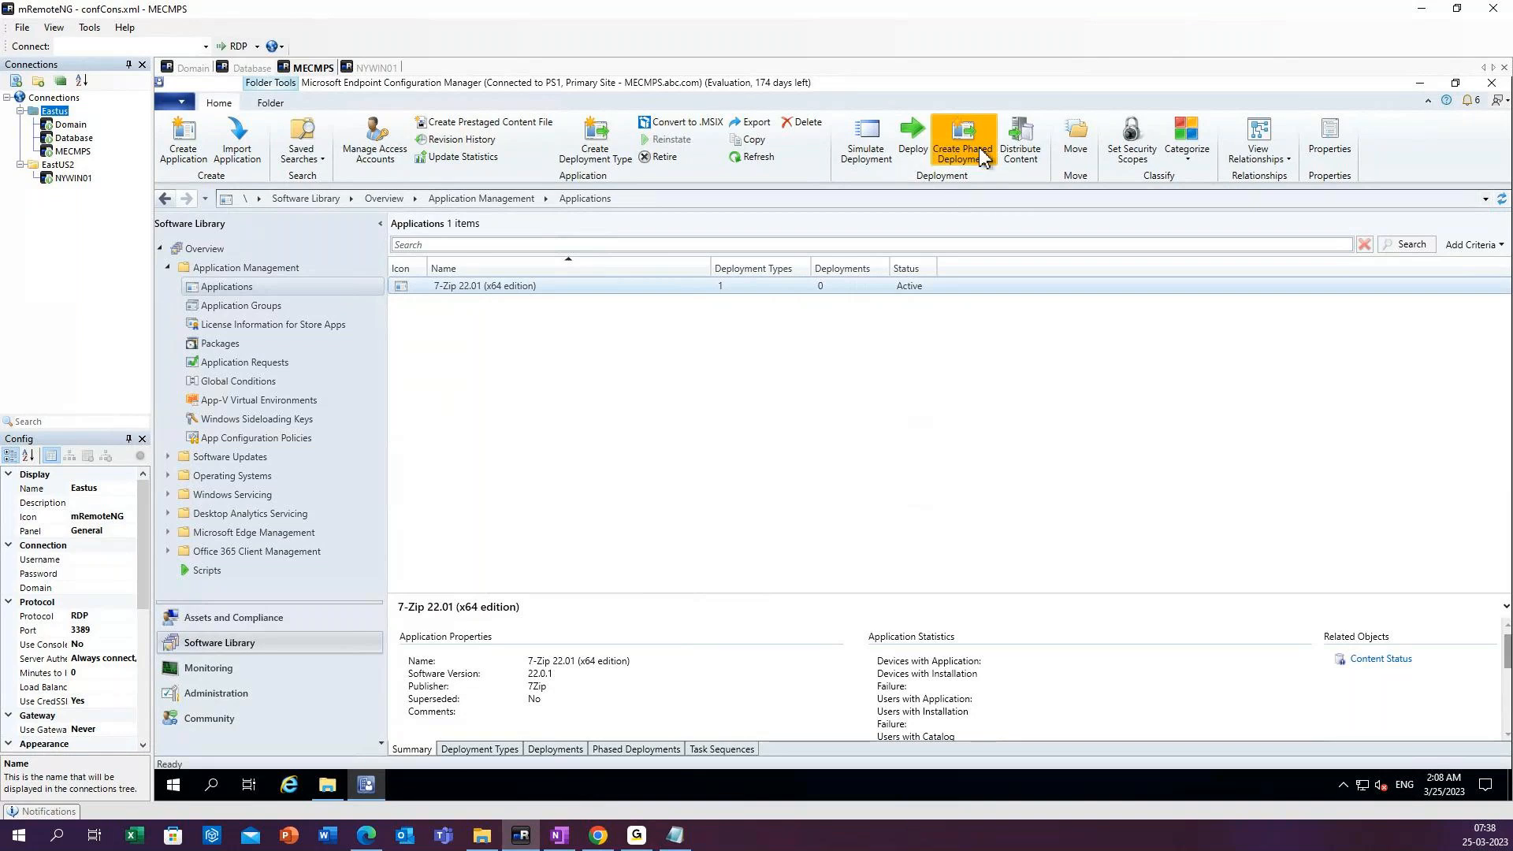
Refresh the application and reload the Applications list from the Application Management node.
click(757, 158)
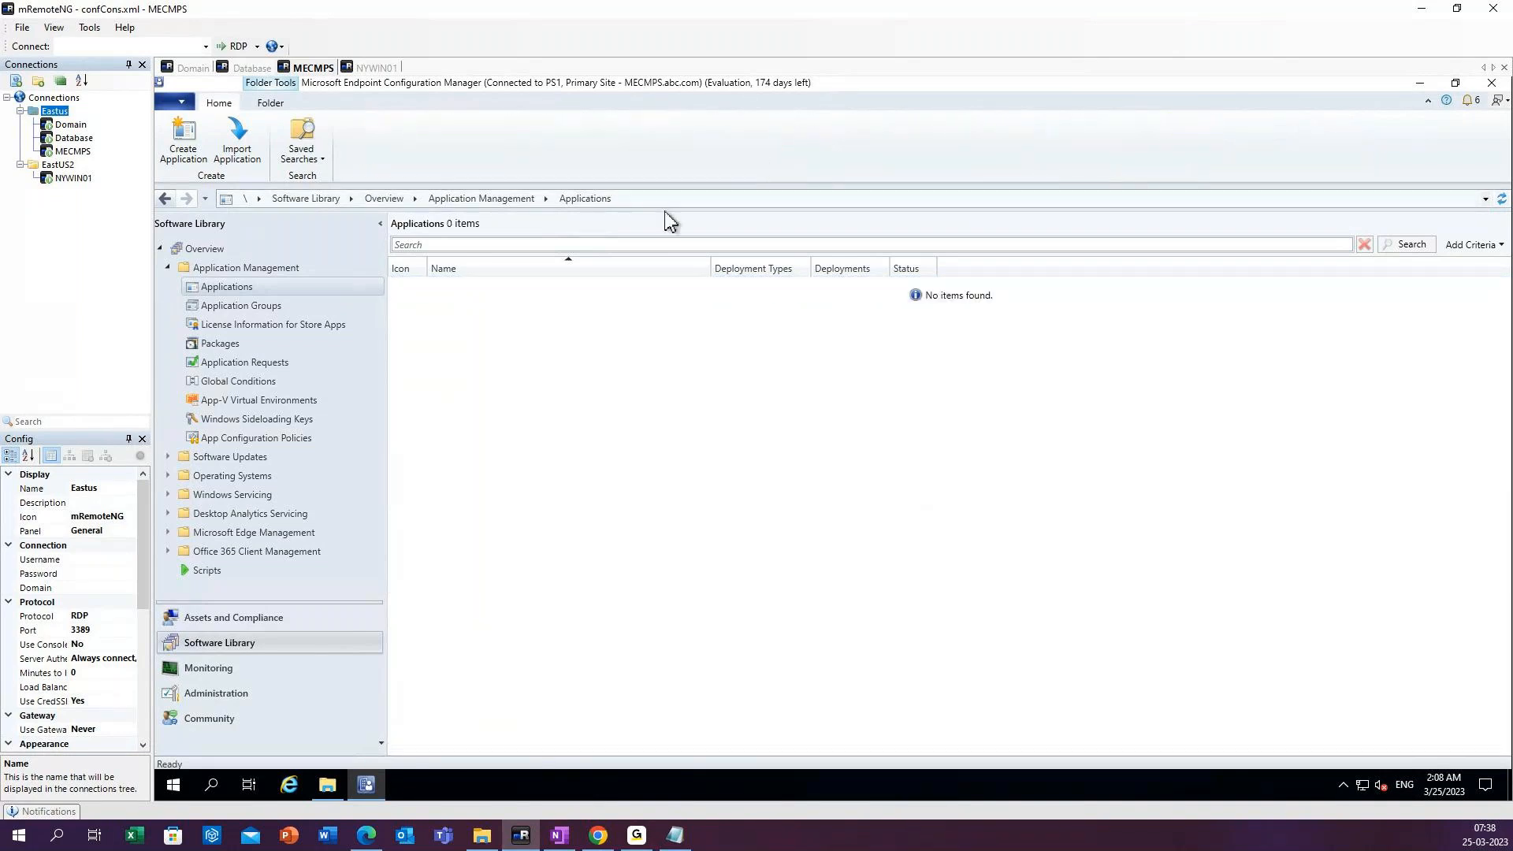
click(487, 202)
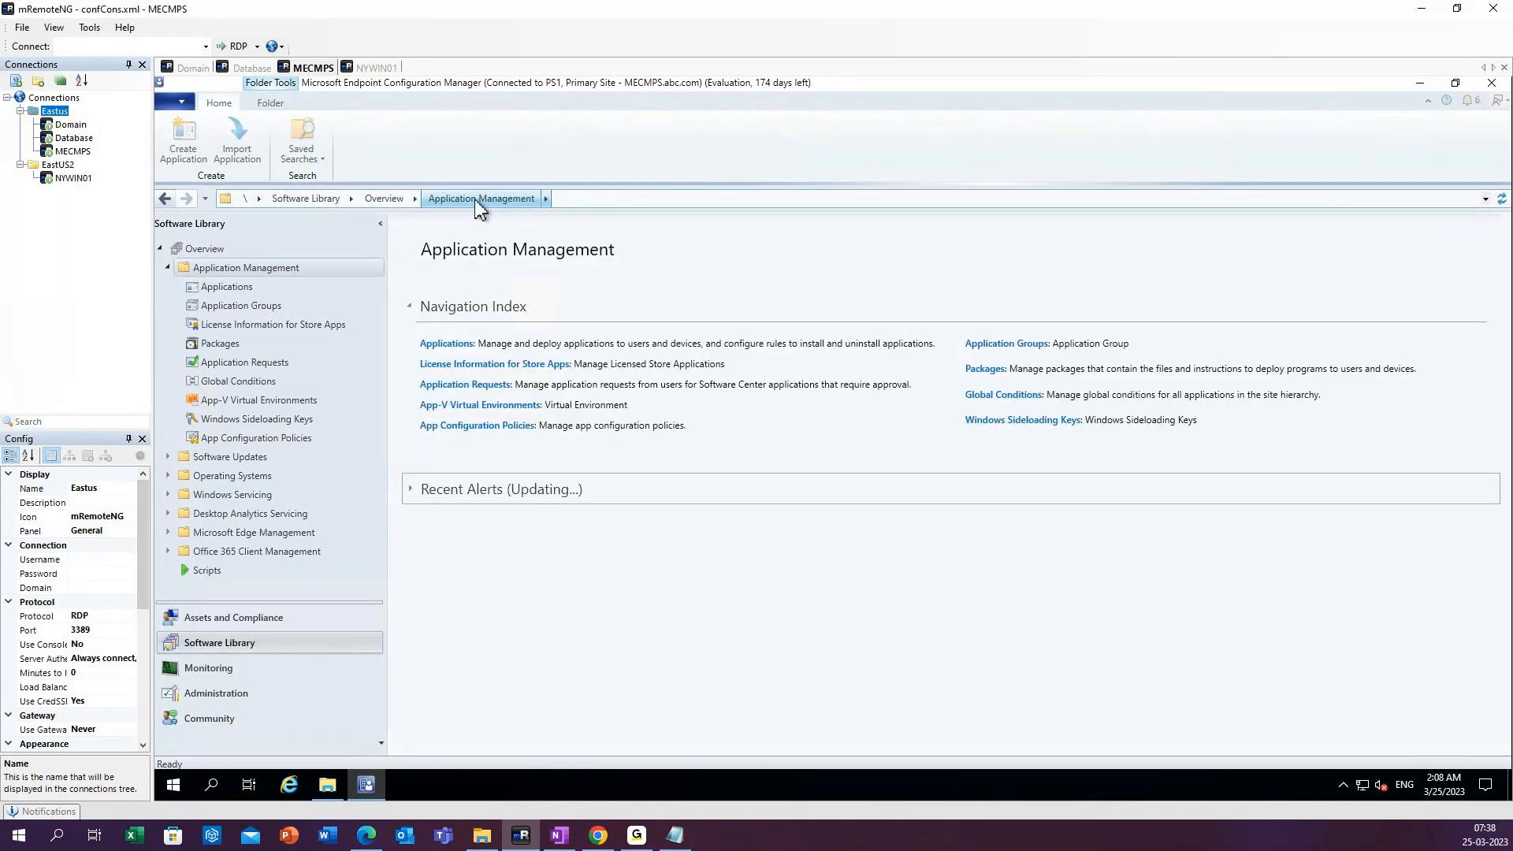
click(232, 287)
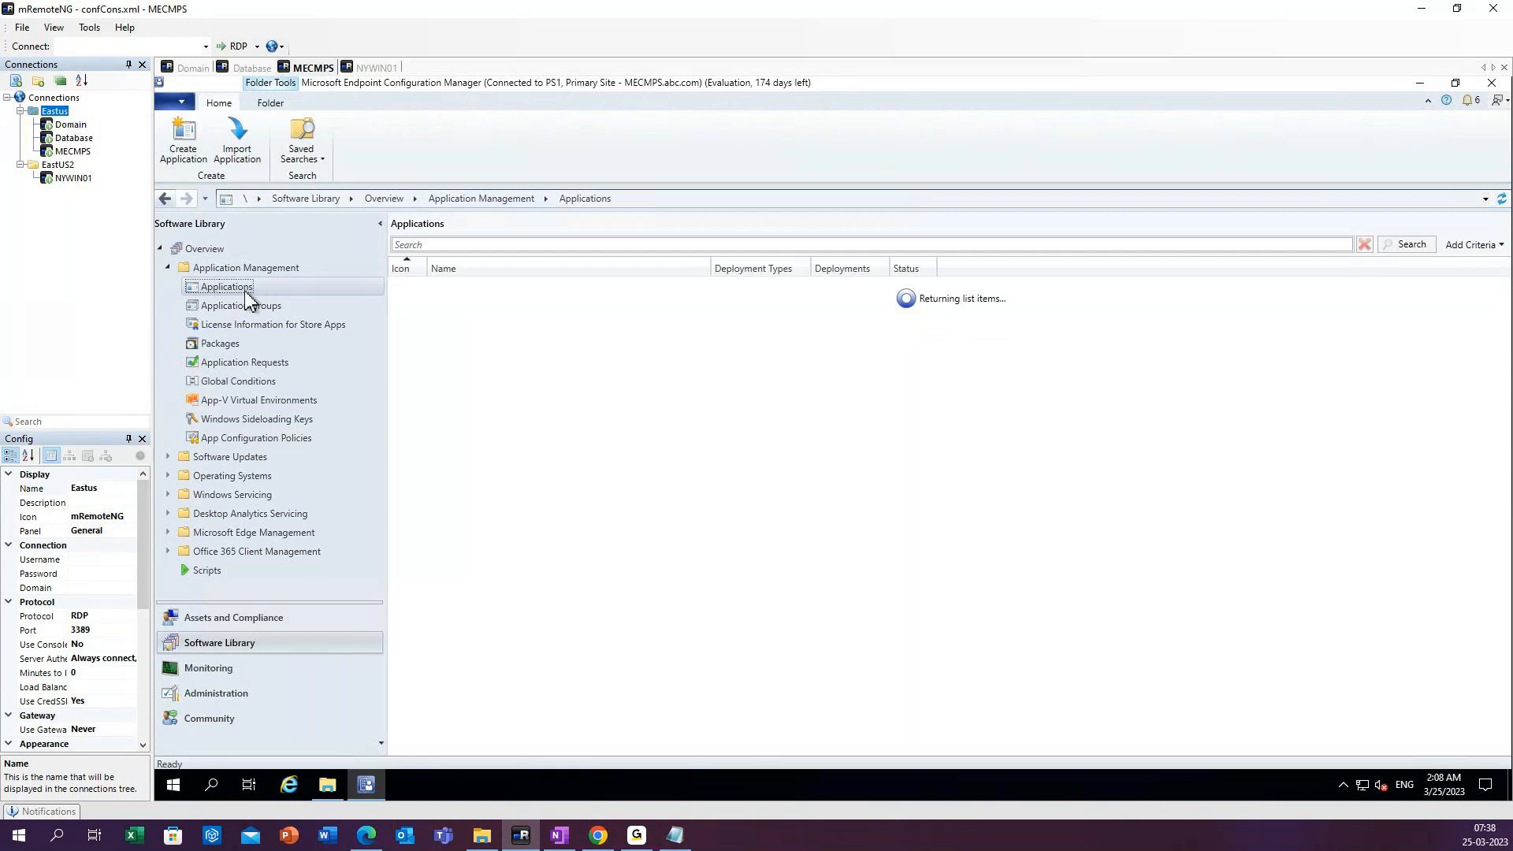
Open the 7-Zip application's properties and review the owners and support contacts in its general information.
click(599, 291)
right_click(598, 289)
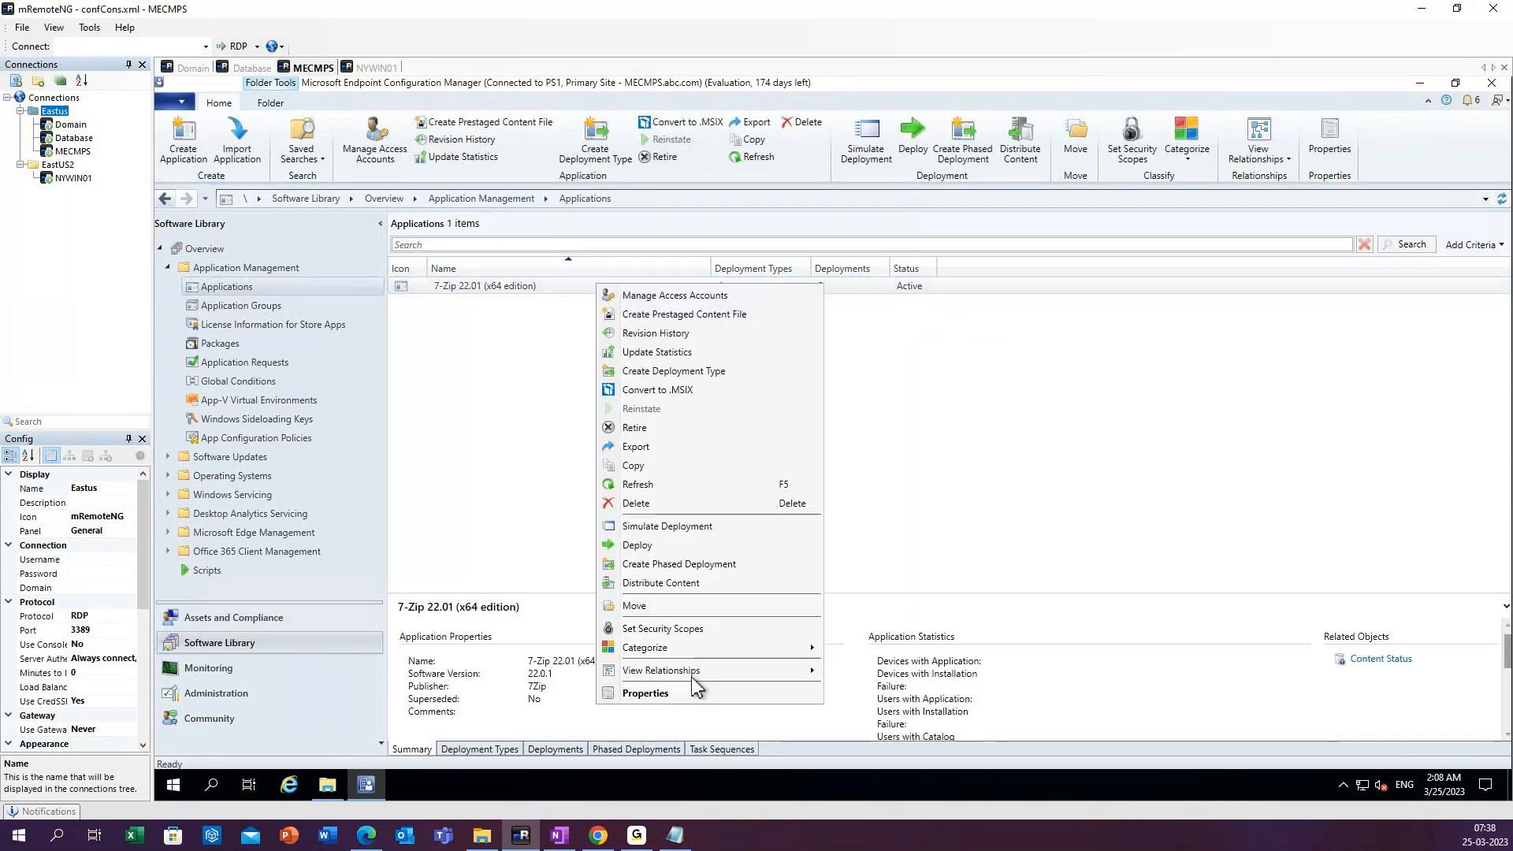
click(675, 692)
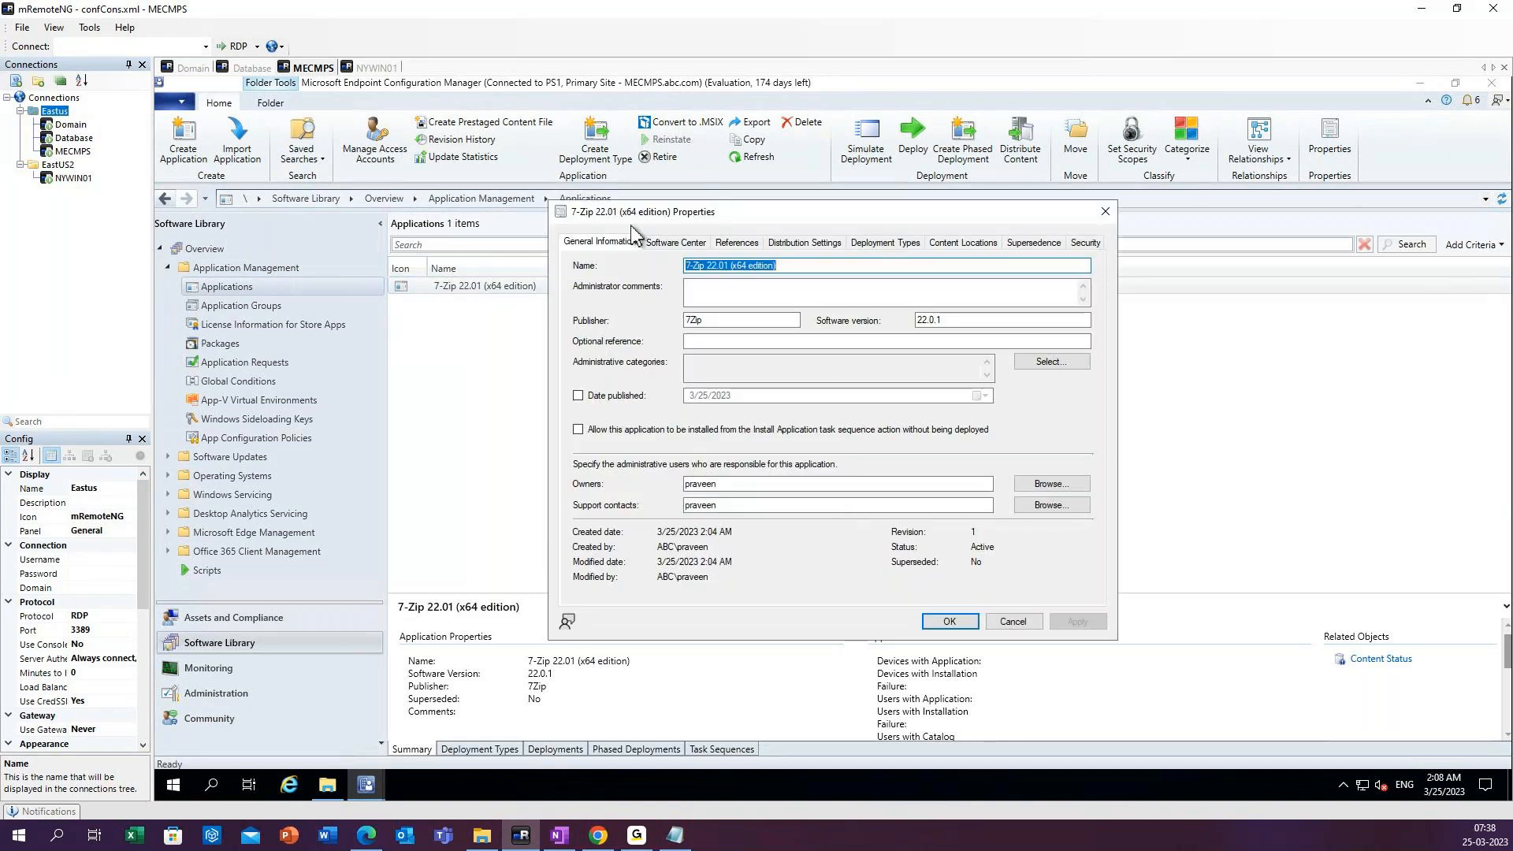
drag(632, 214, 544, 232)
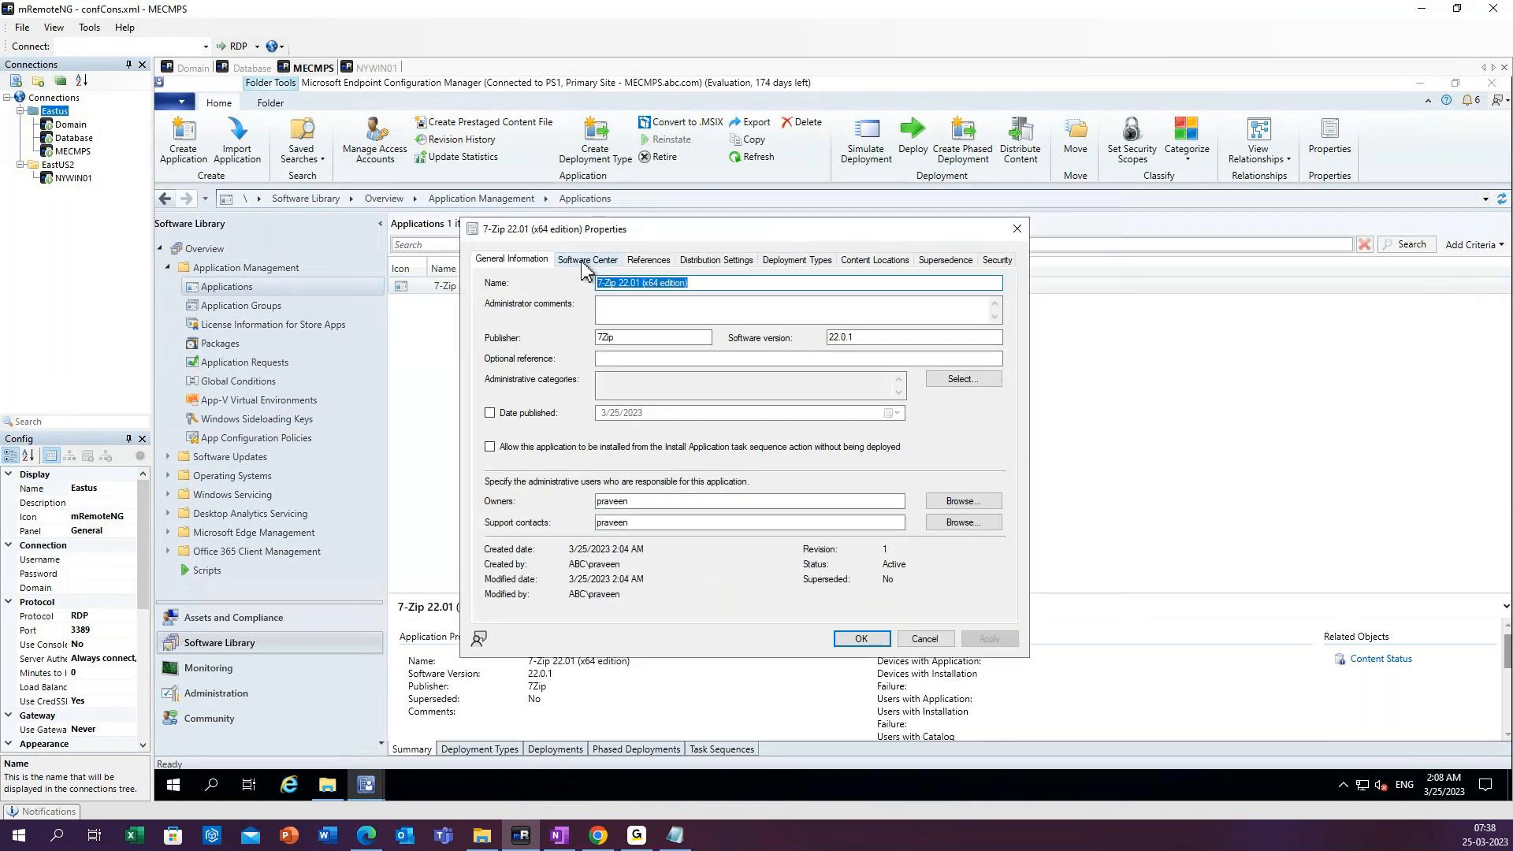
click(638, 502)
click(640, 524)
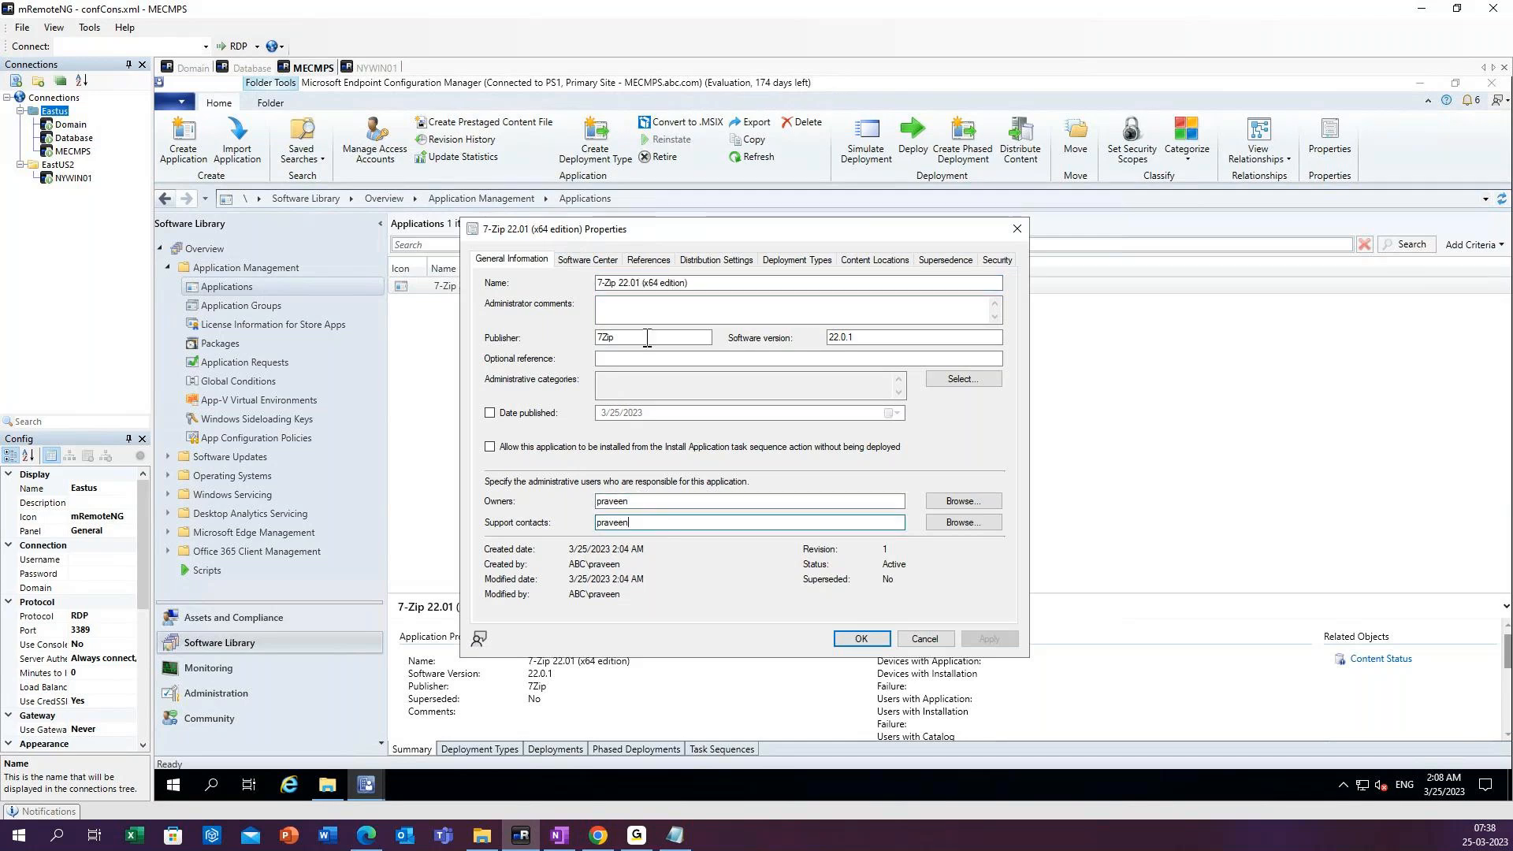
Set the 7-Zip application's Software Center icon to 7zip.png from the Desktop folder and save the properties.
click(590, 261)
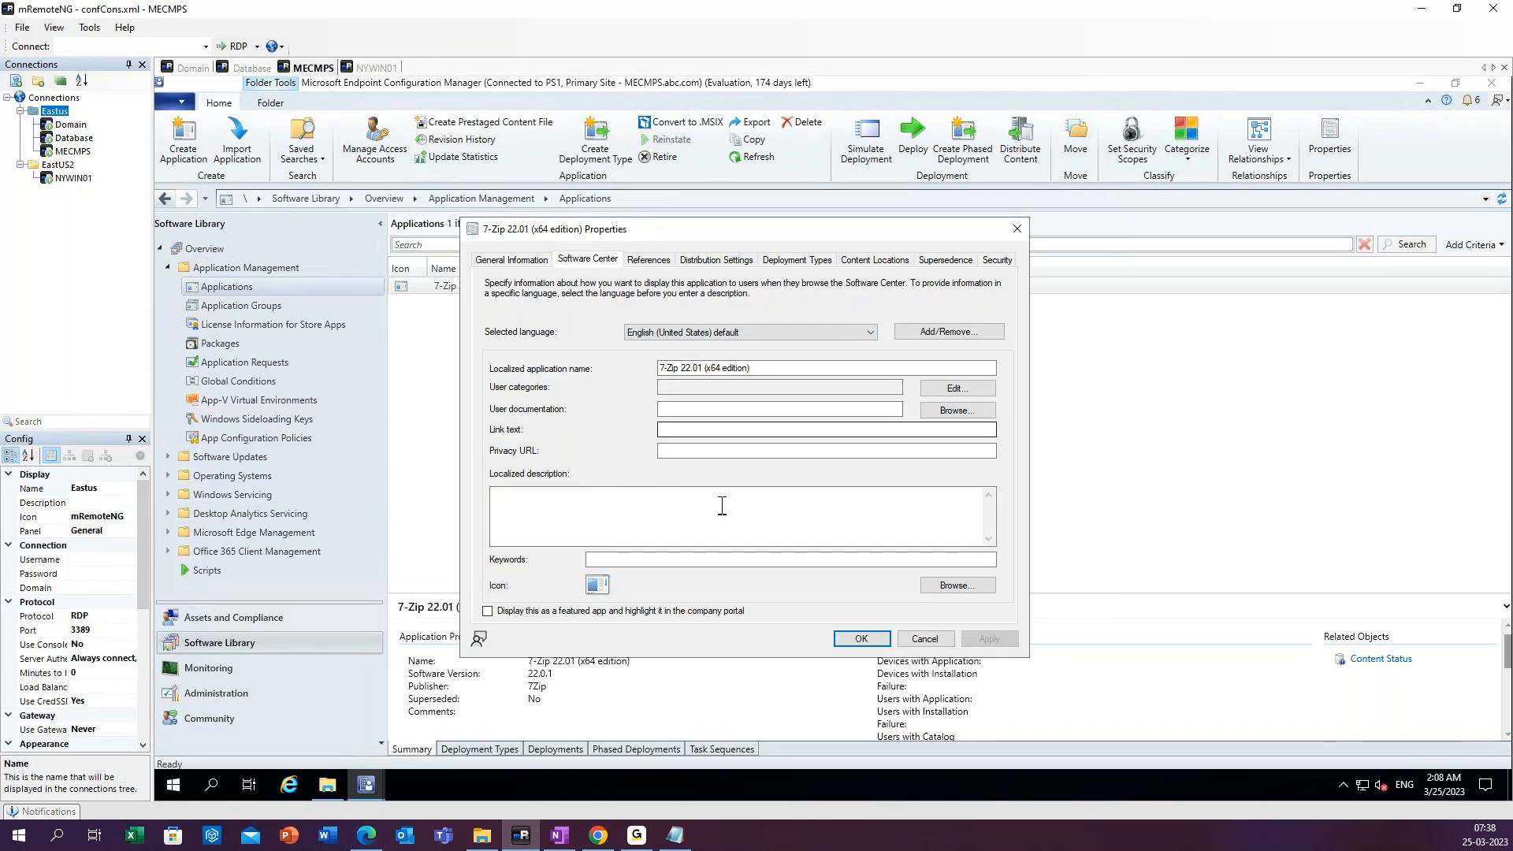
click(940, 587)
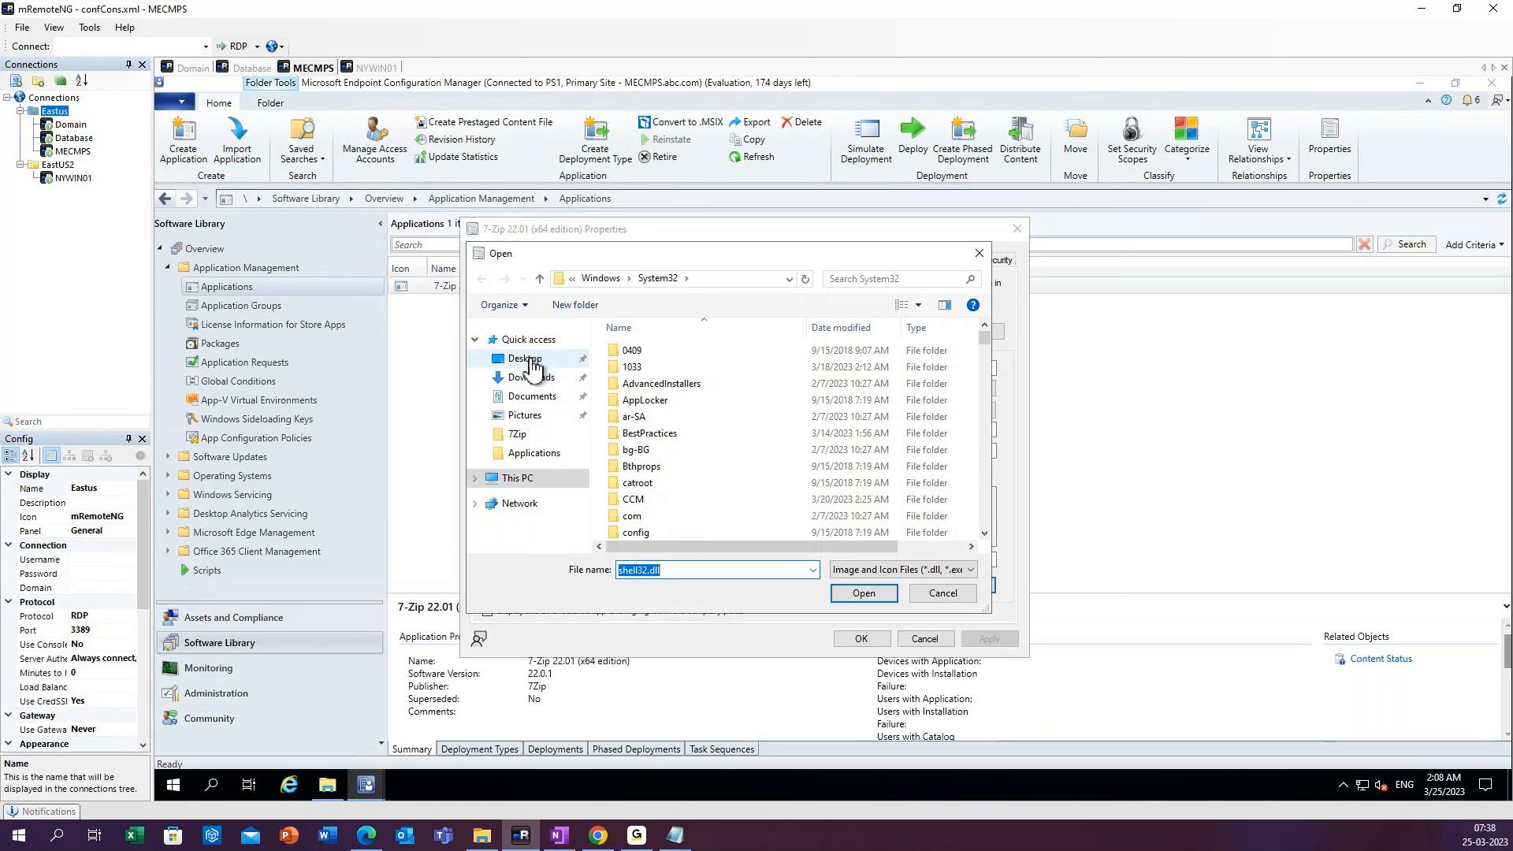
click(532, 367)
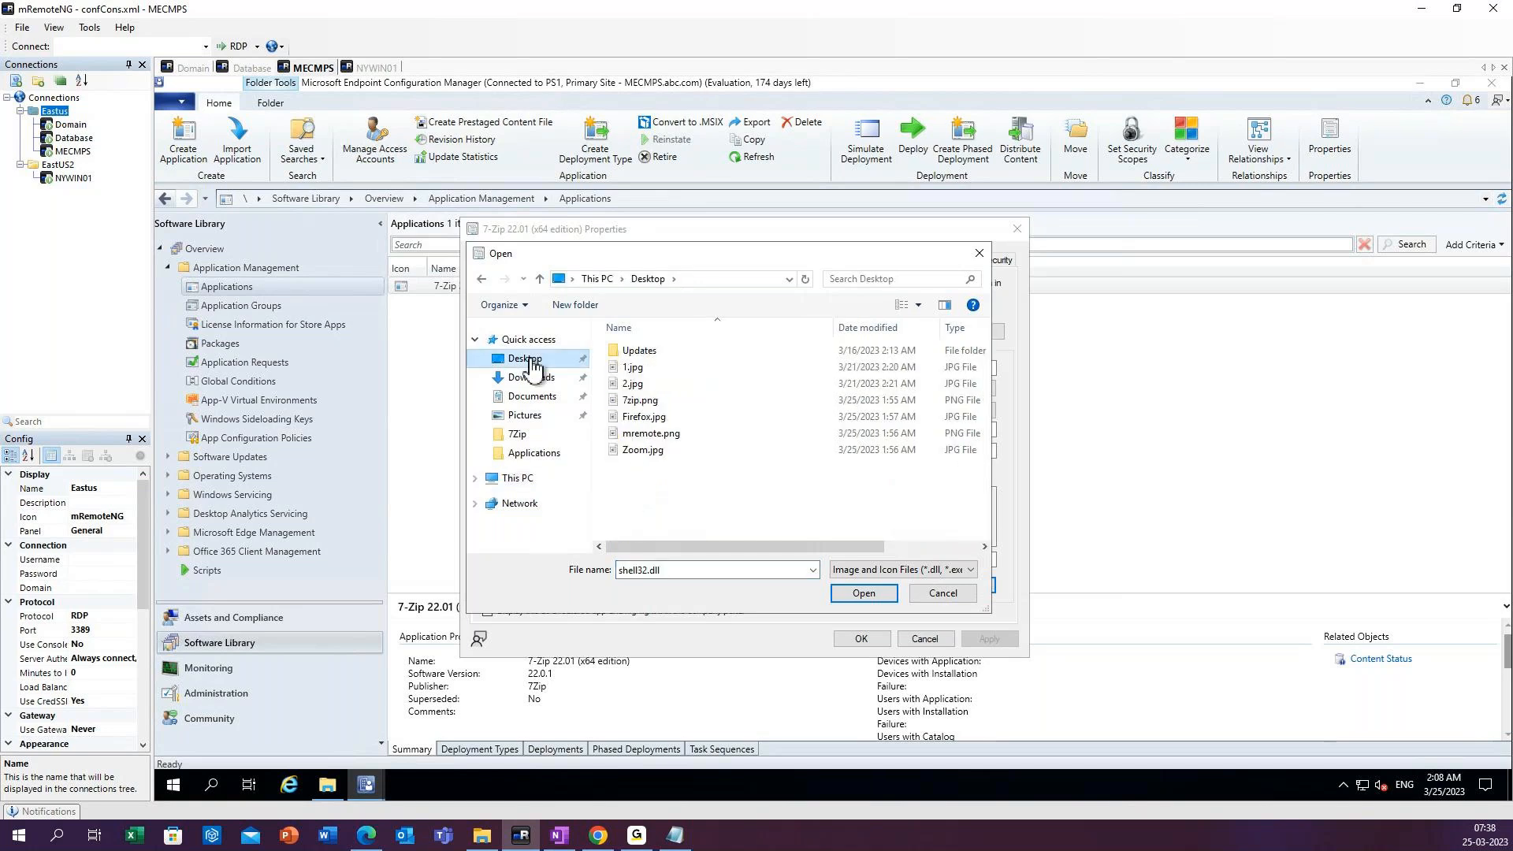
click(650, 405)
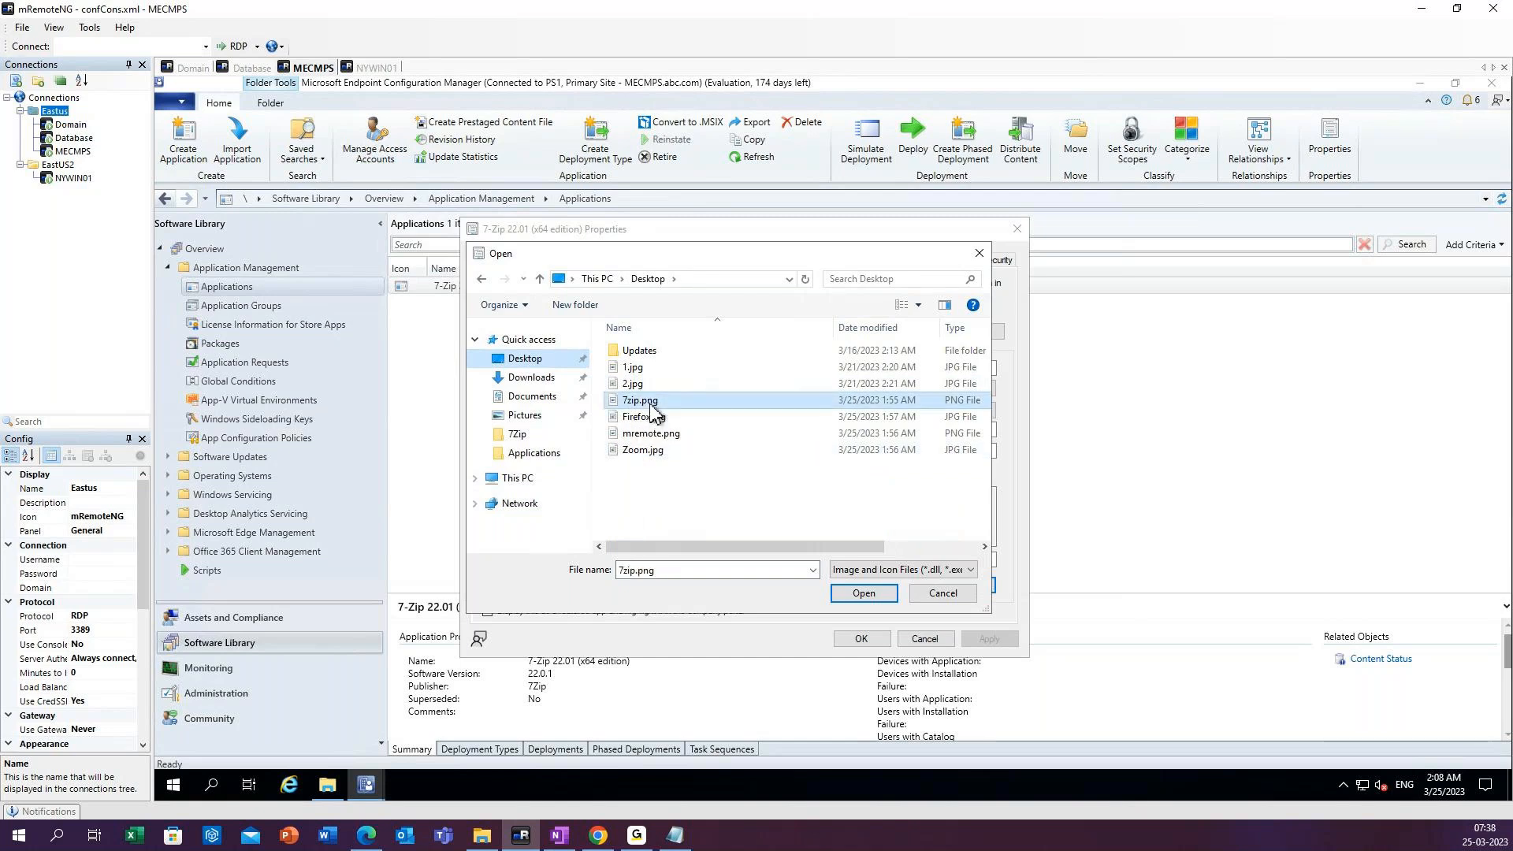
click(862, 596)
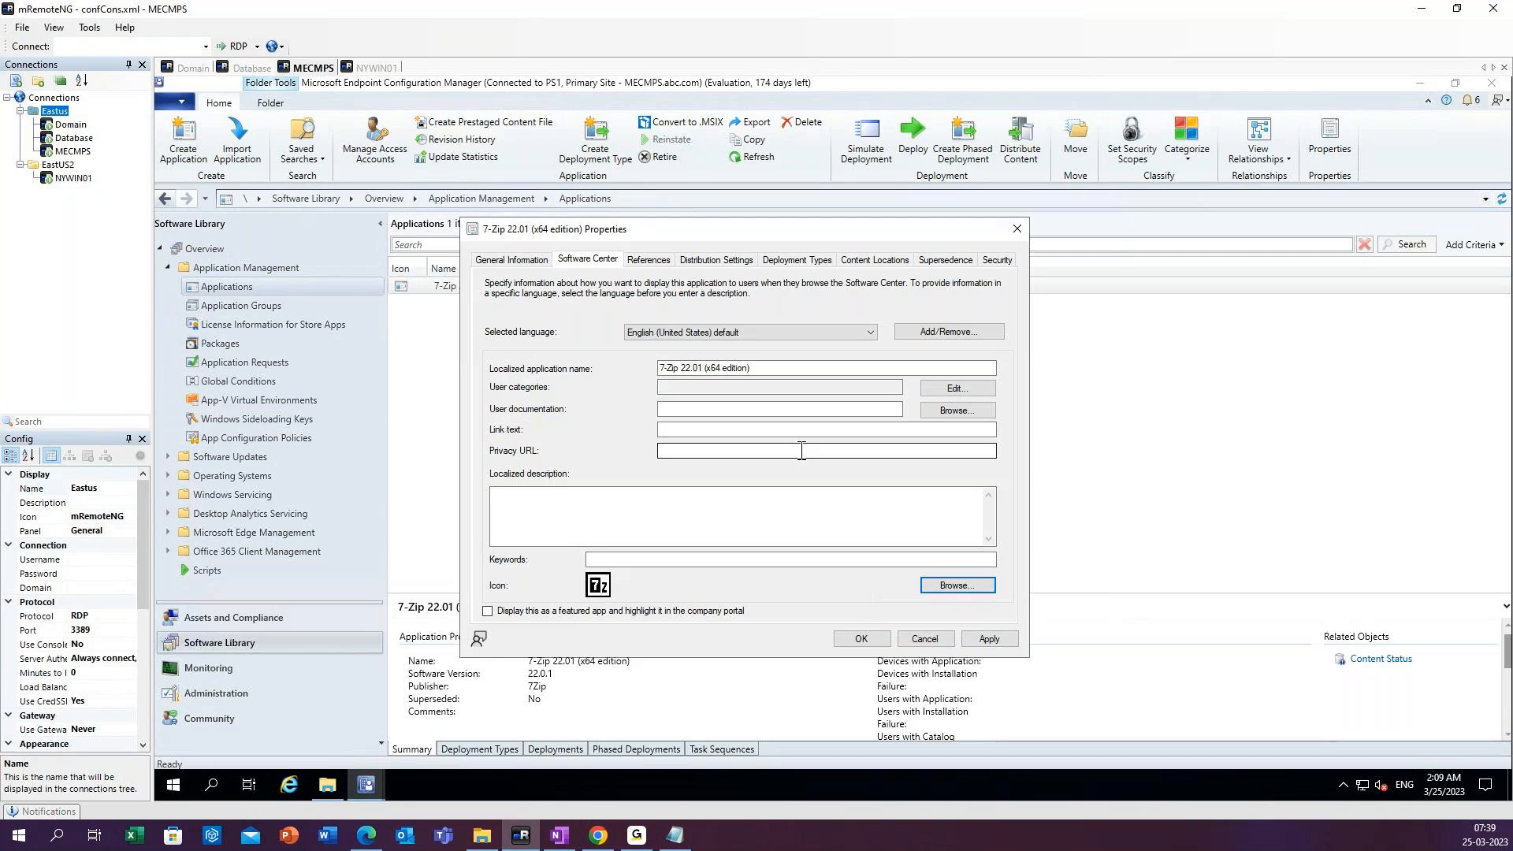
click(984, 642)
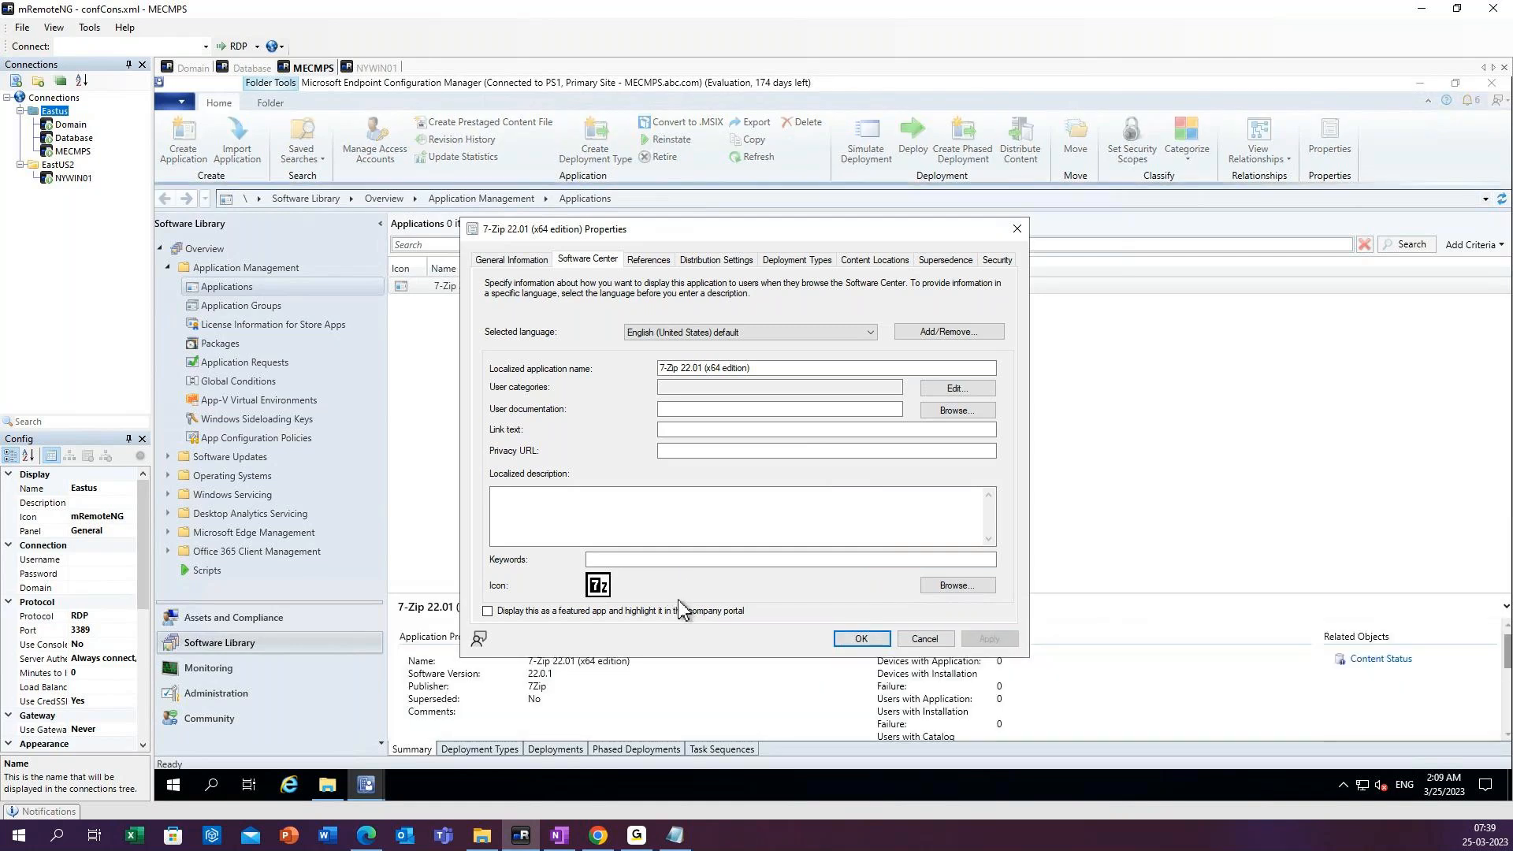
click(861, 639)
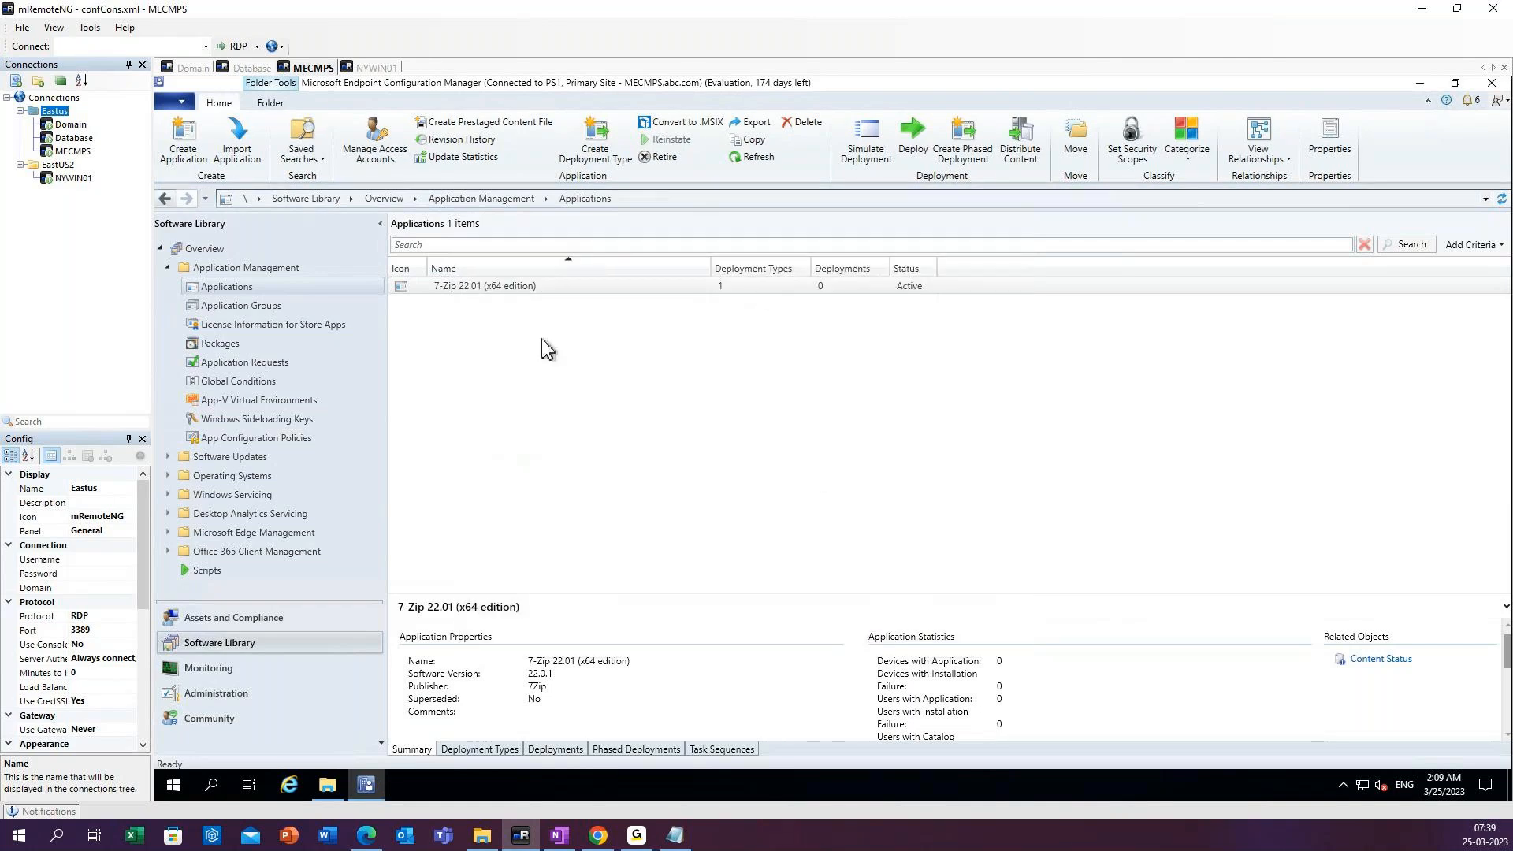
Refresh the 7-Zip application in the Applications list.
click(530, 287)
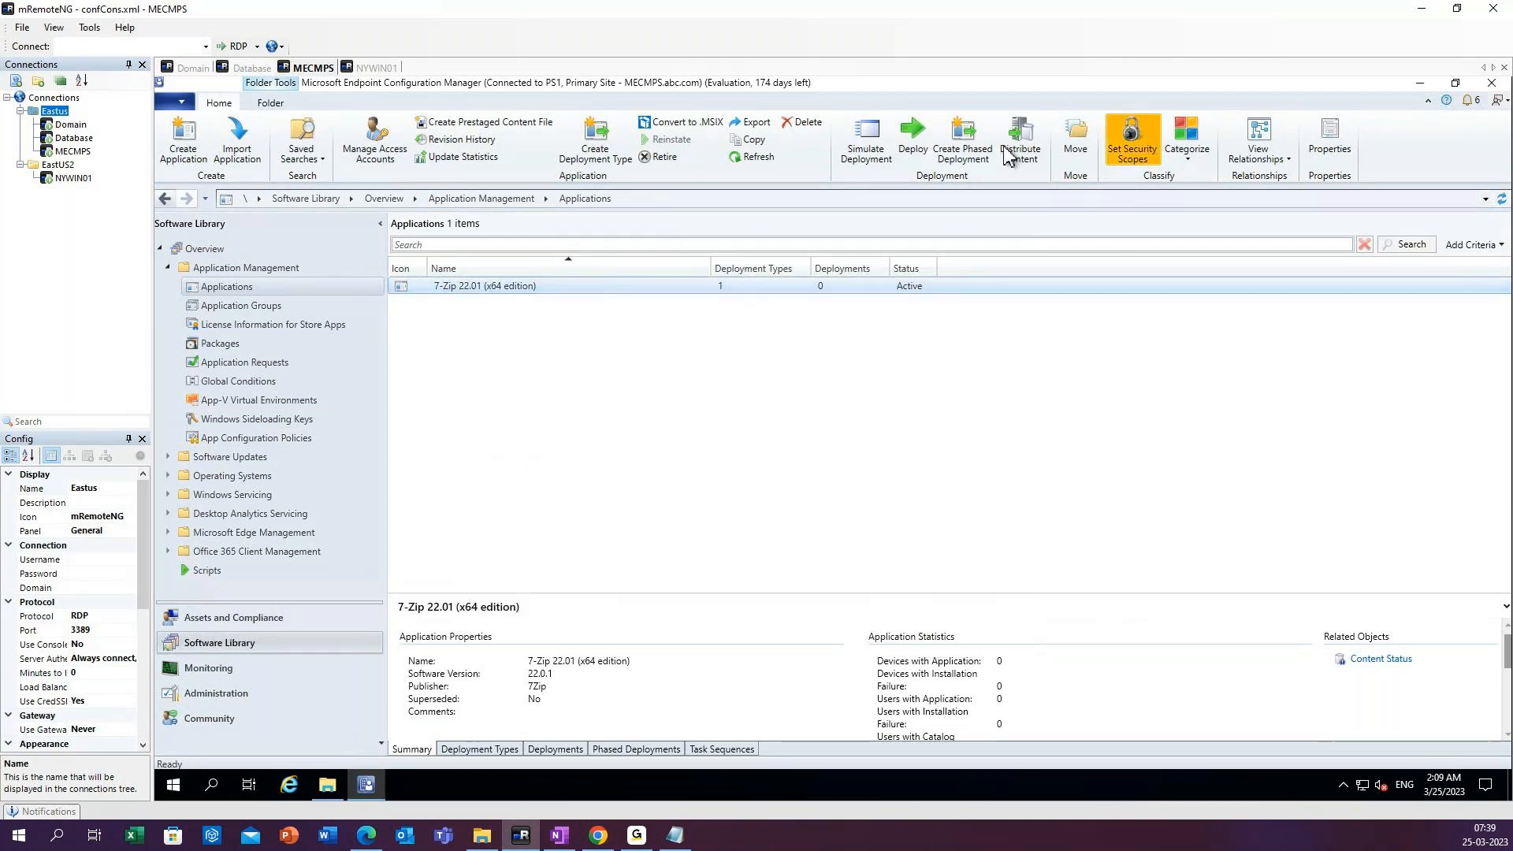
click(758, 157)
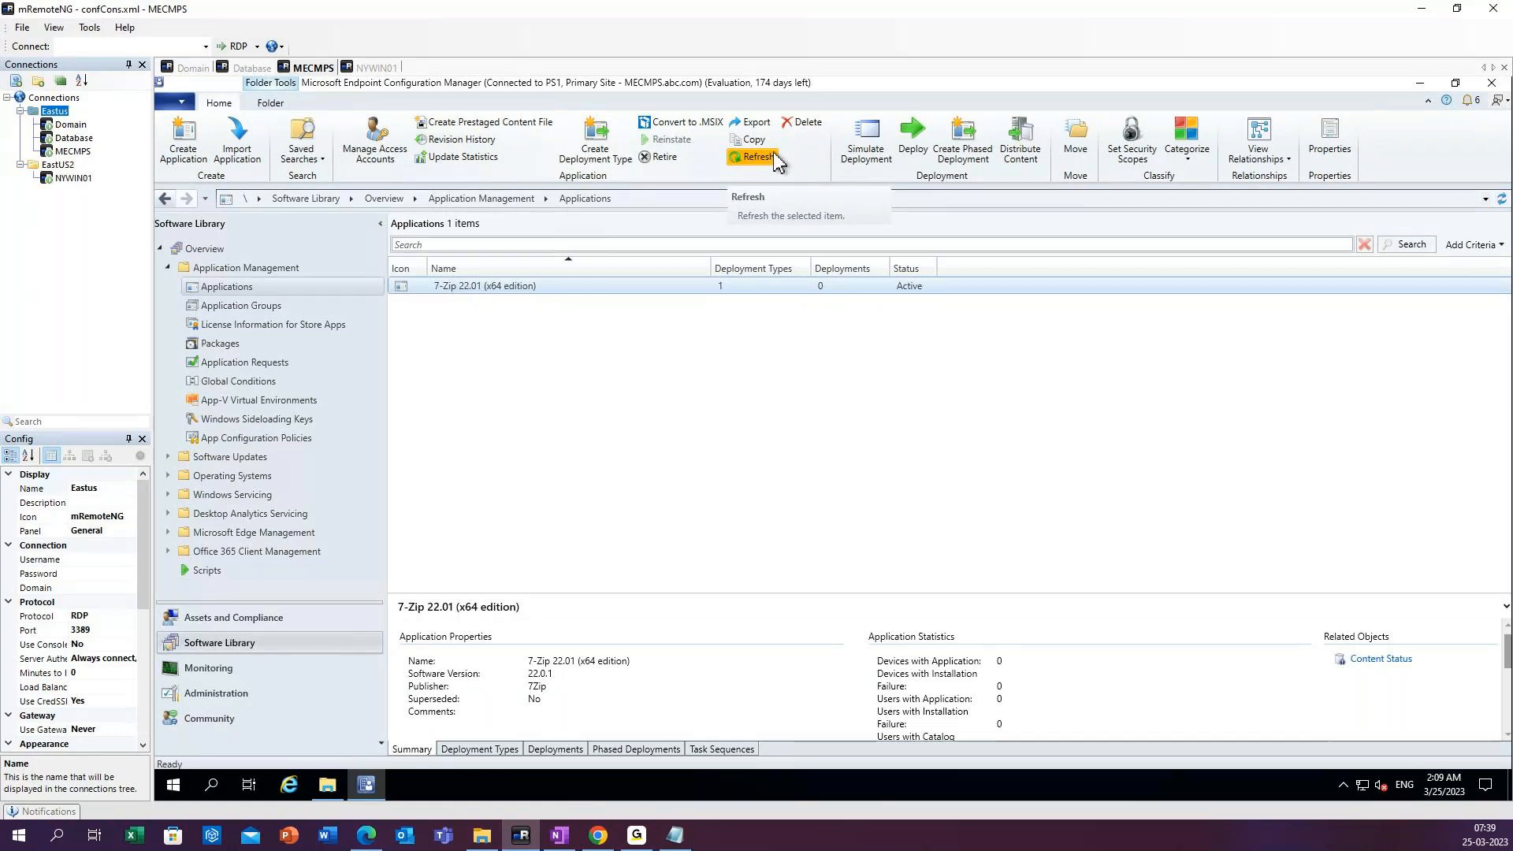
click(772, 156)
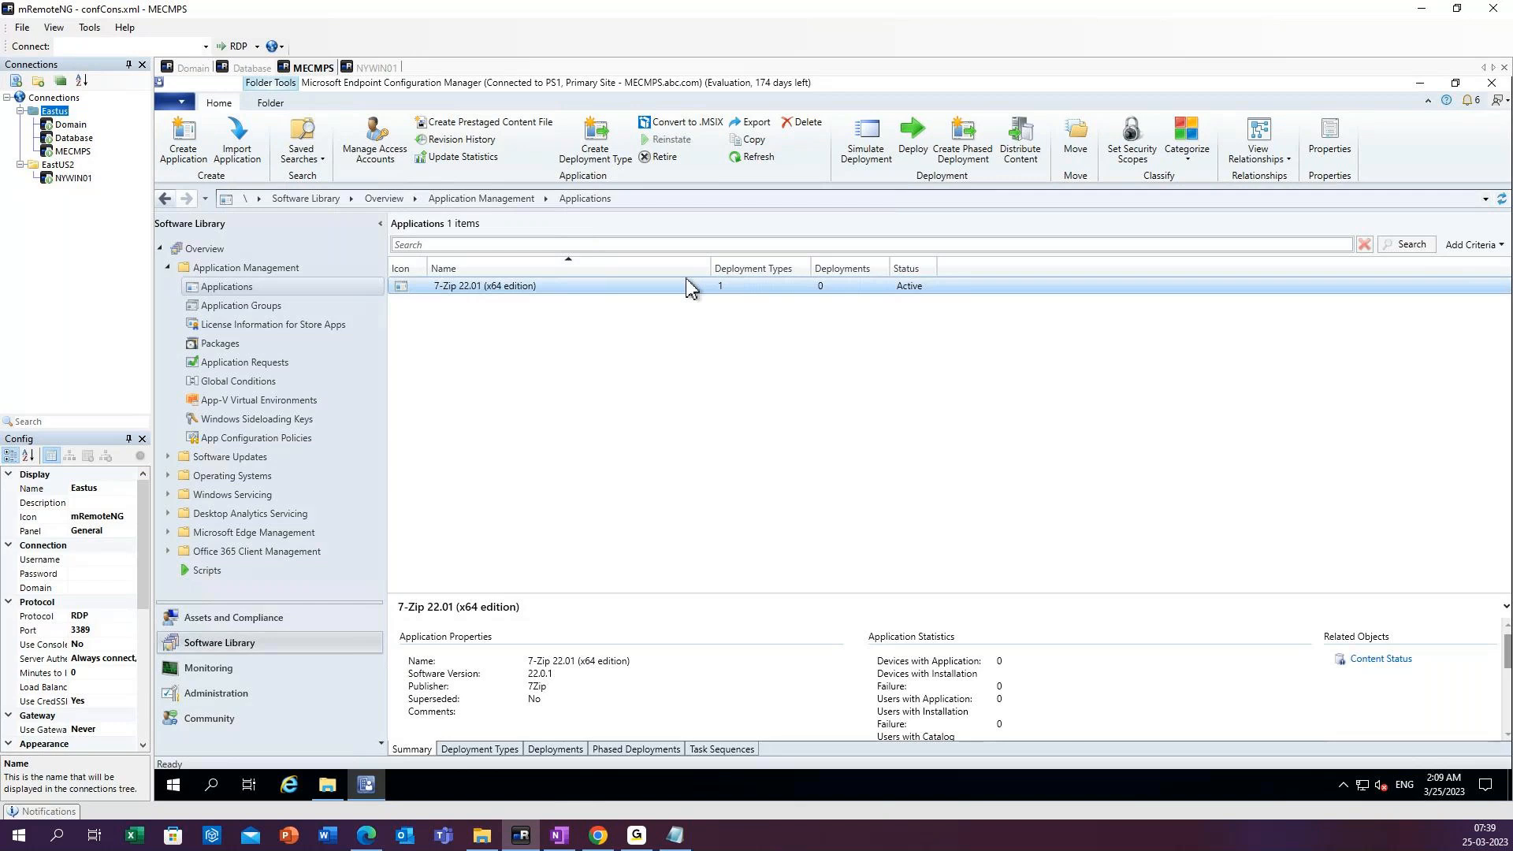
Switch to the MECM Lab Setup Notes file in Notepad and review the client setup notes.
click(676, 836)
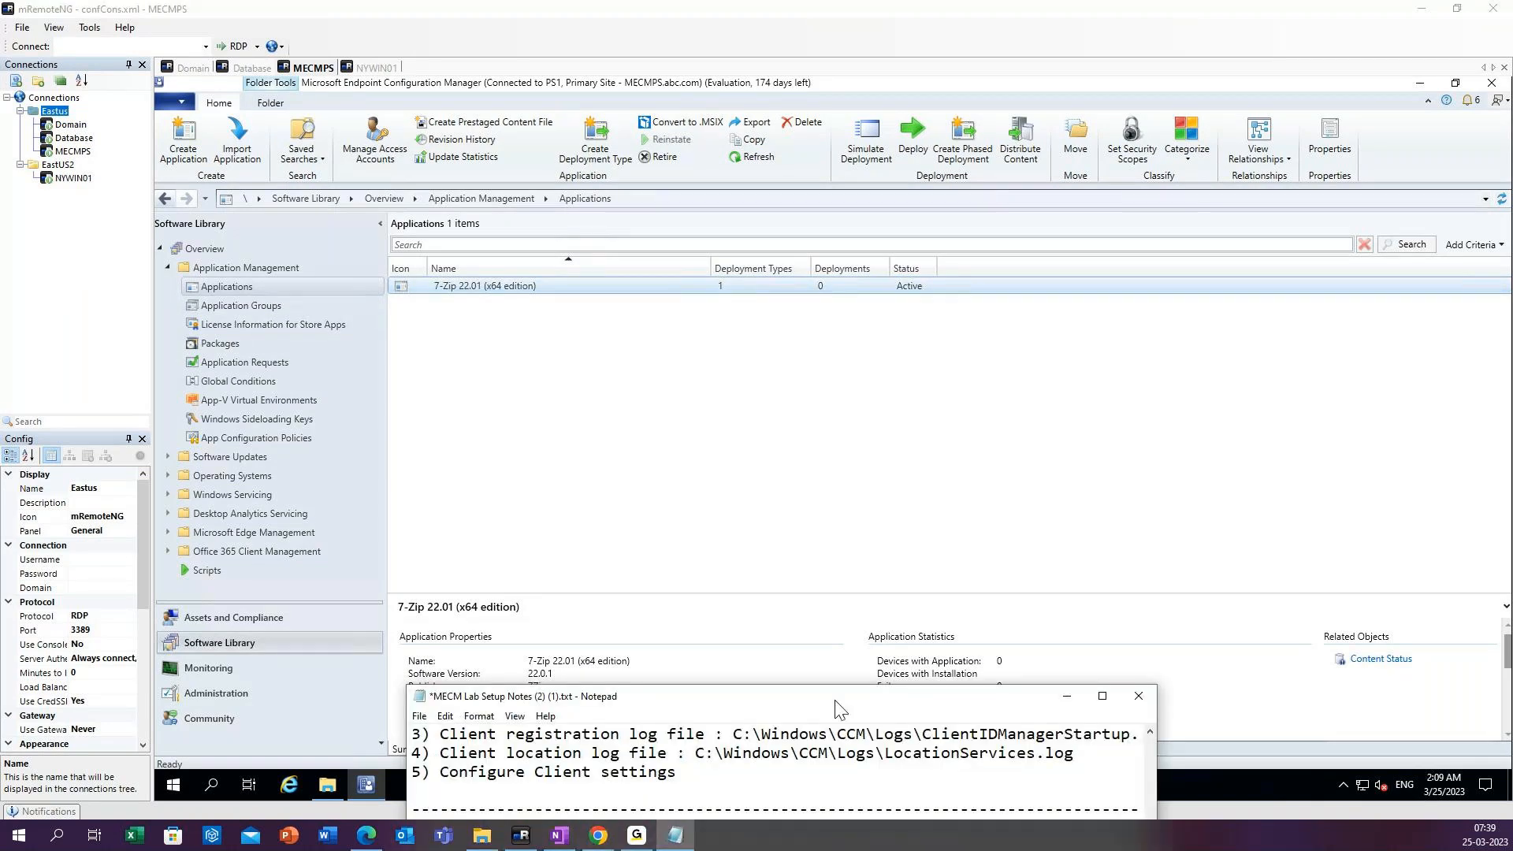
drag(838, 709, 871, 228)
scroll(899, 546, down, 5)
text())
click(1102, 211)
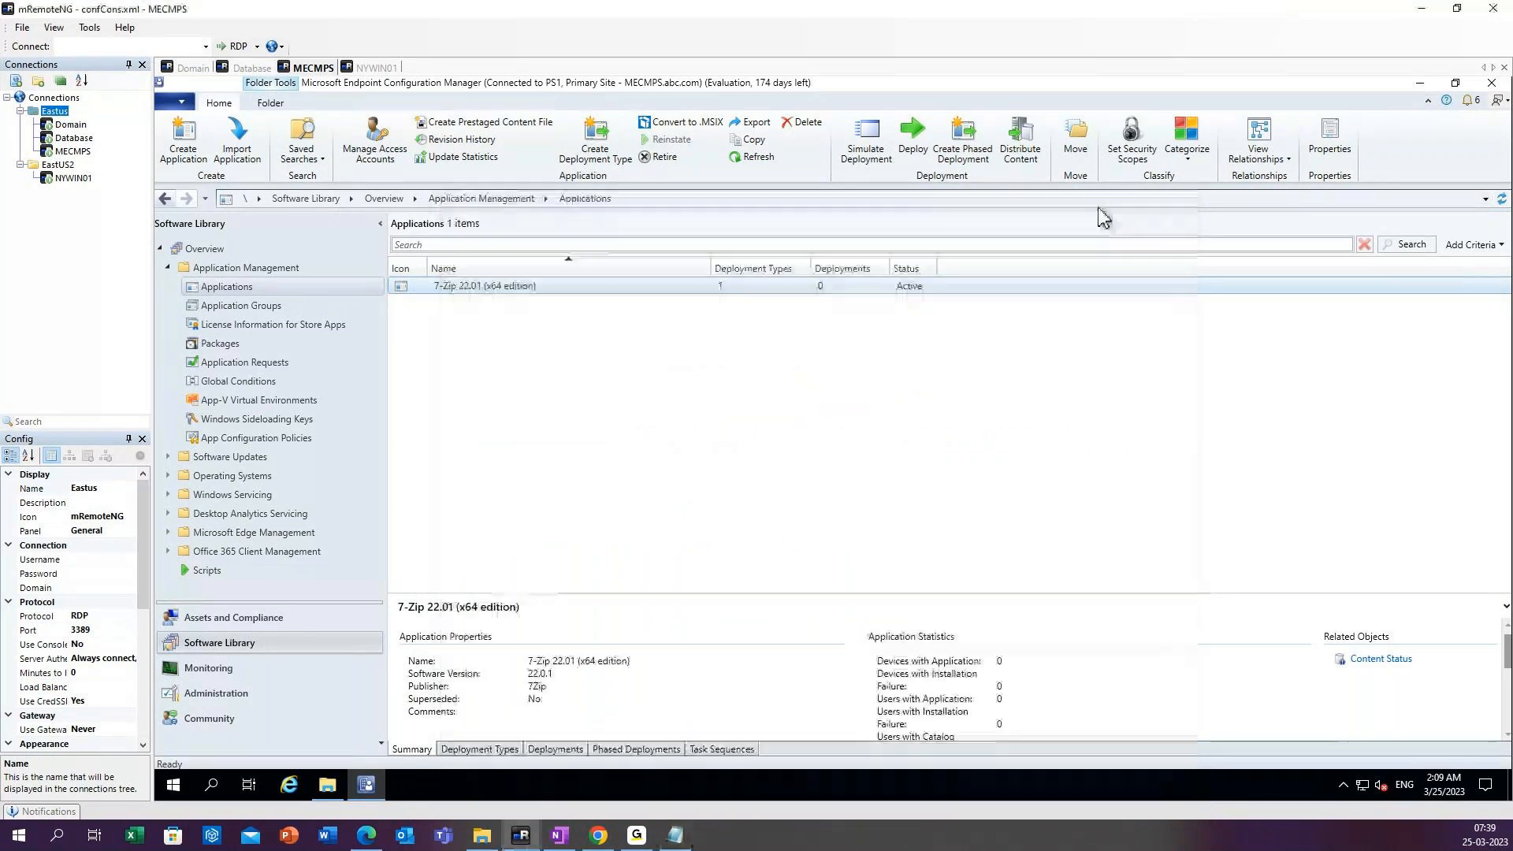
Start creating a new Windows Installer application and browse to the \\mecmps network location for its installation file.
right_click(300, 288)
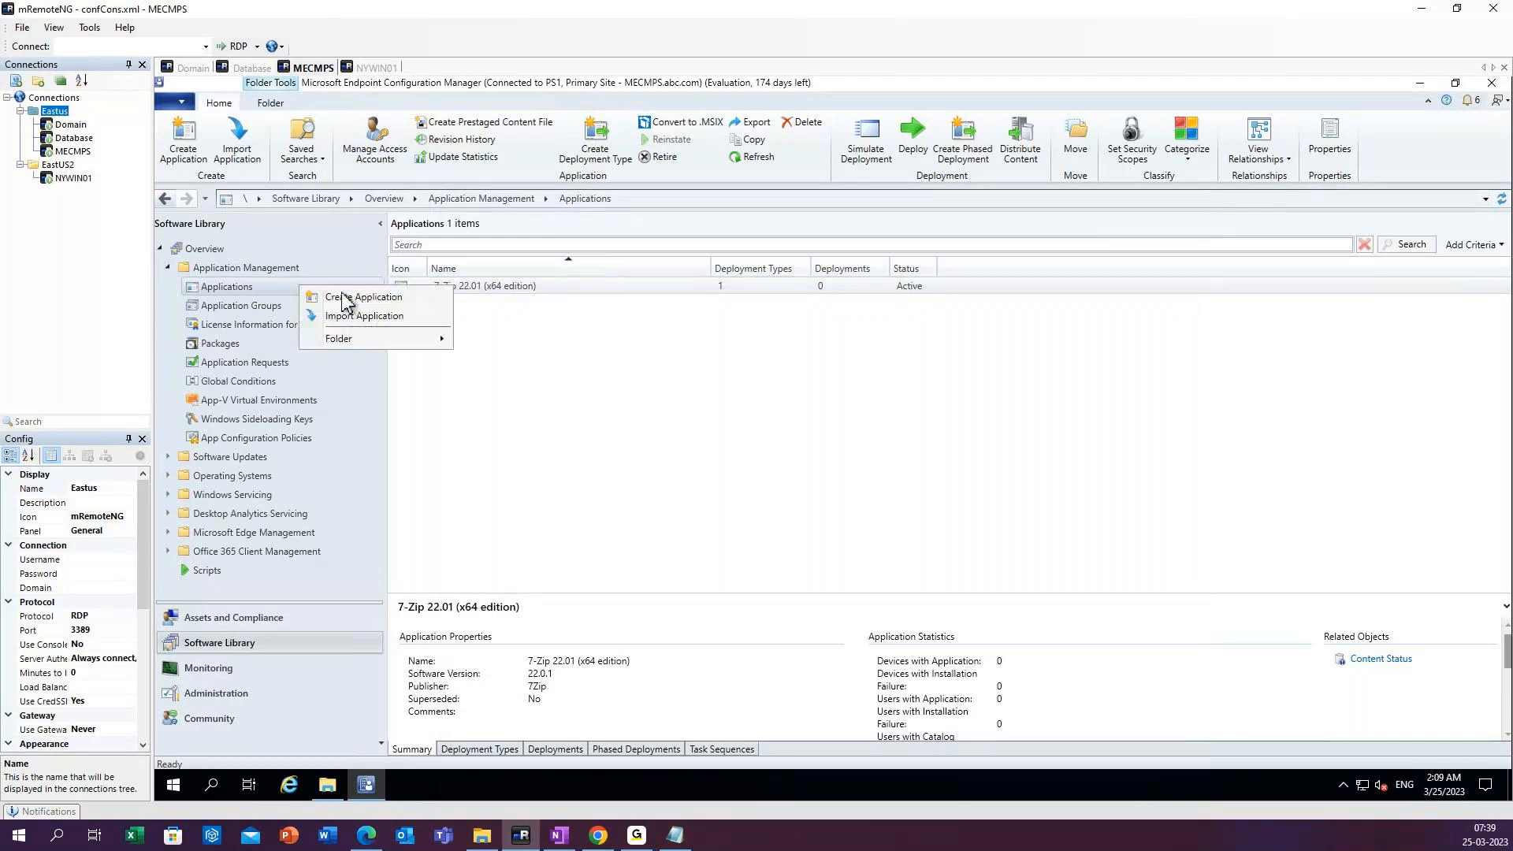
click(348, 299)
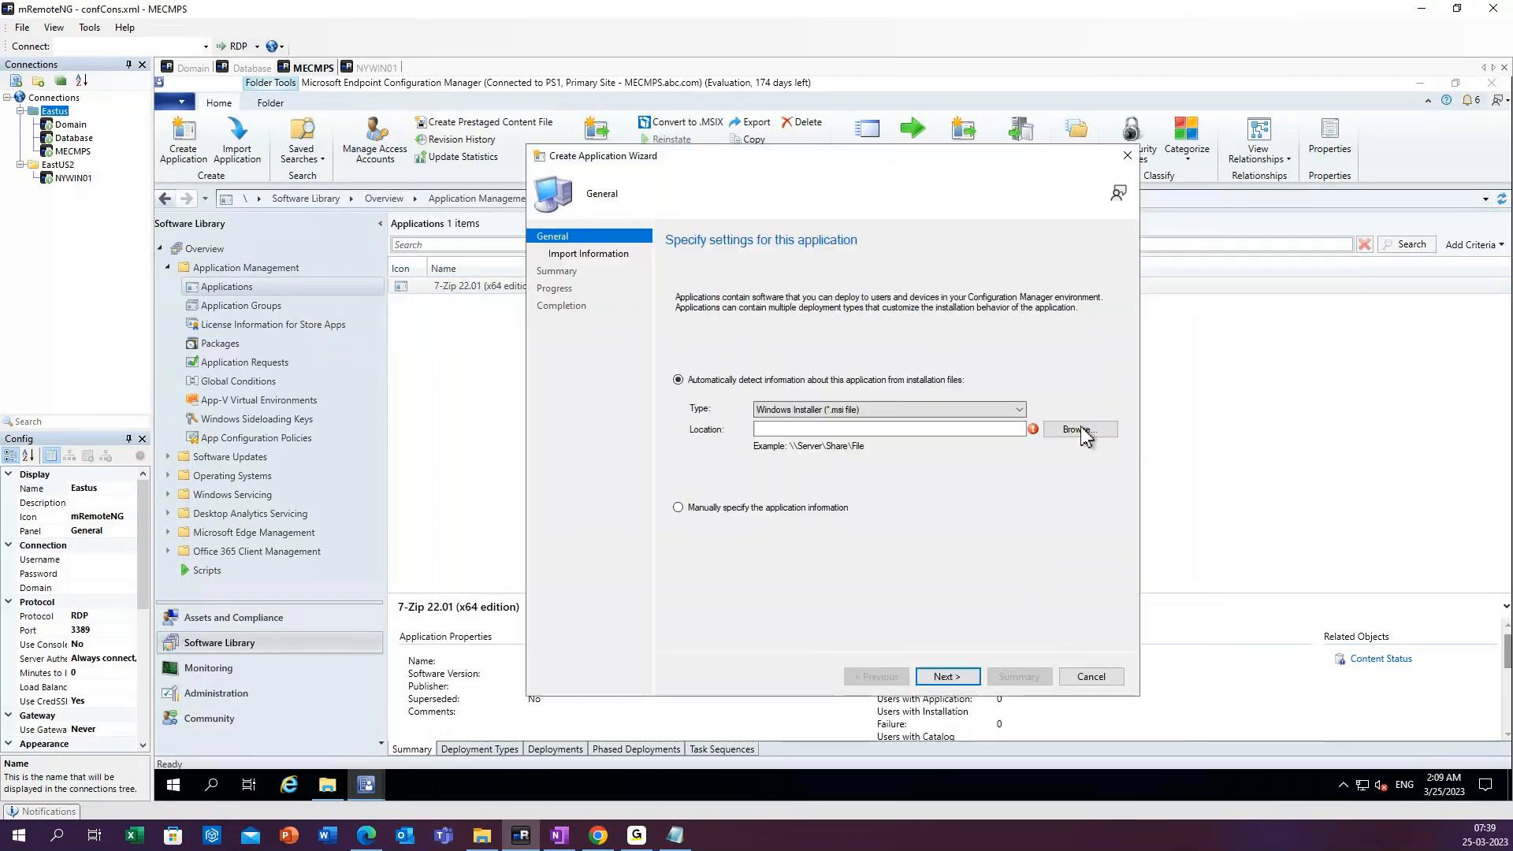
click(1081, 431)
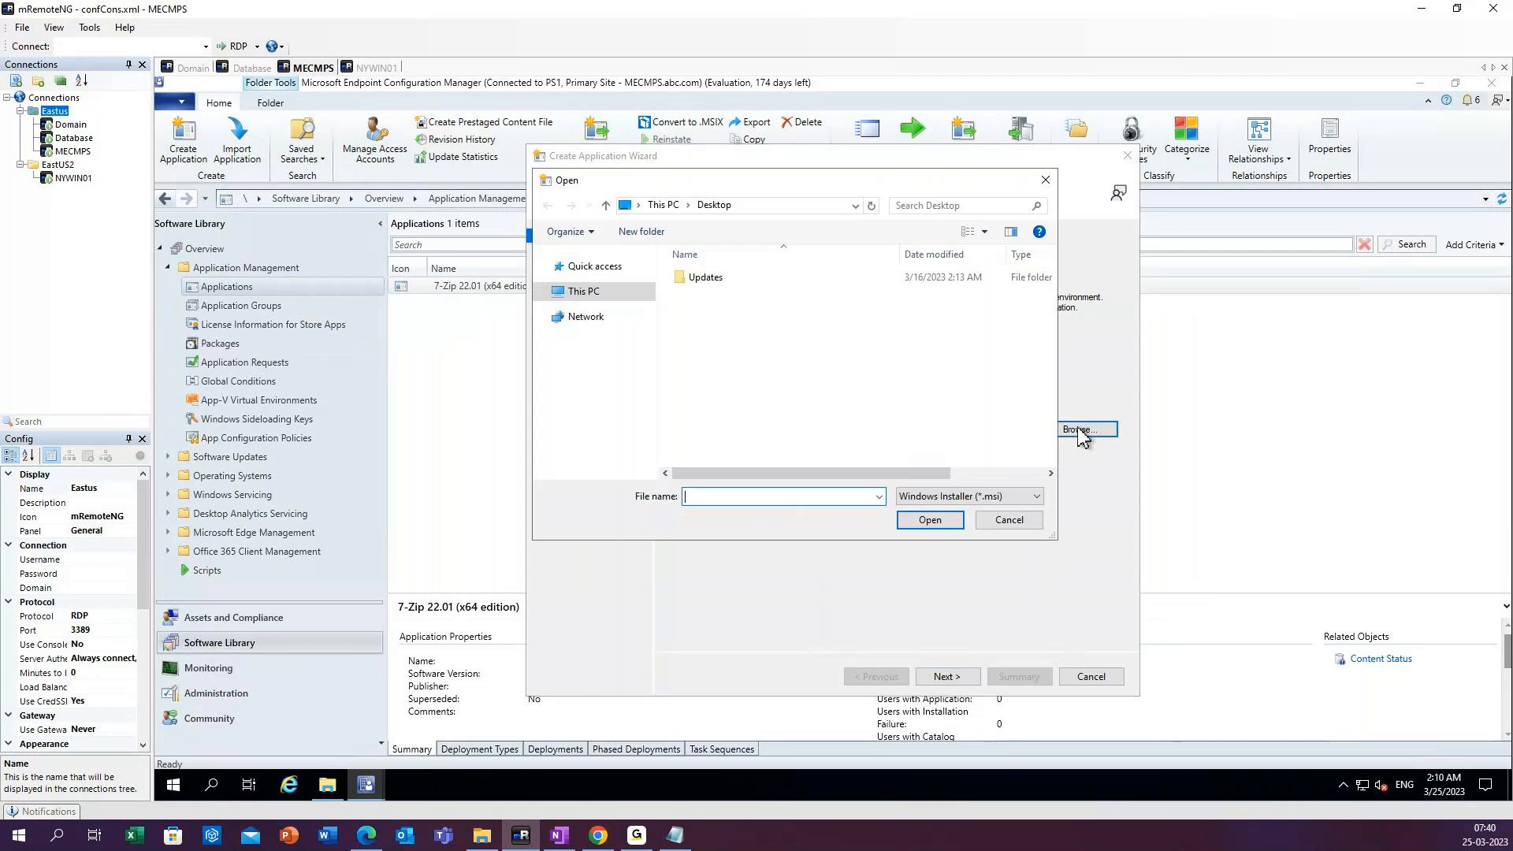
click(751, 207)
text(\\)
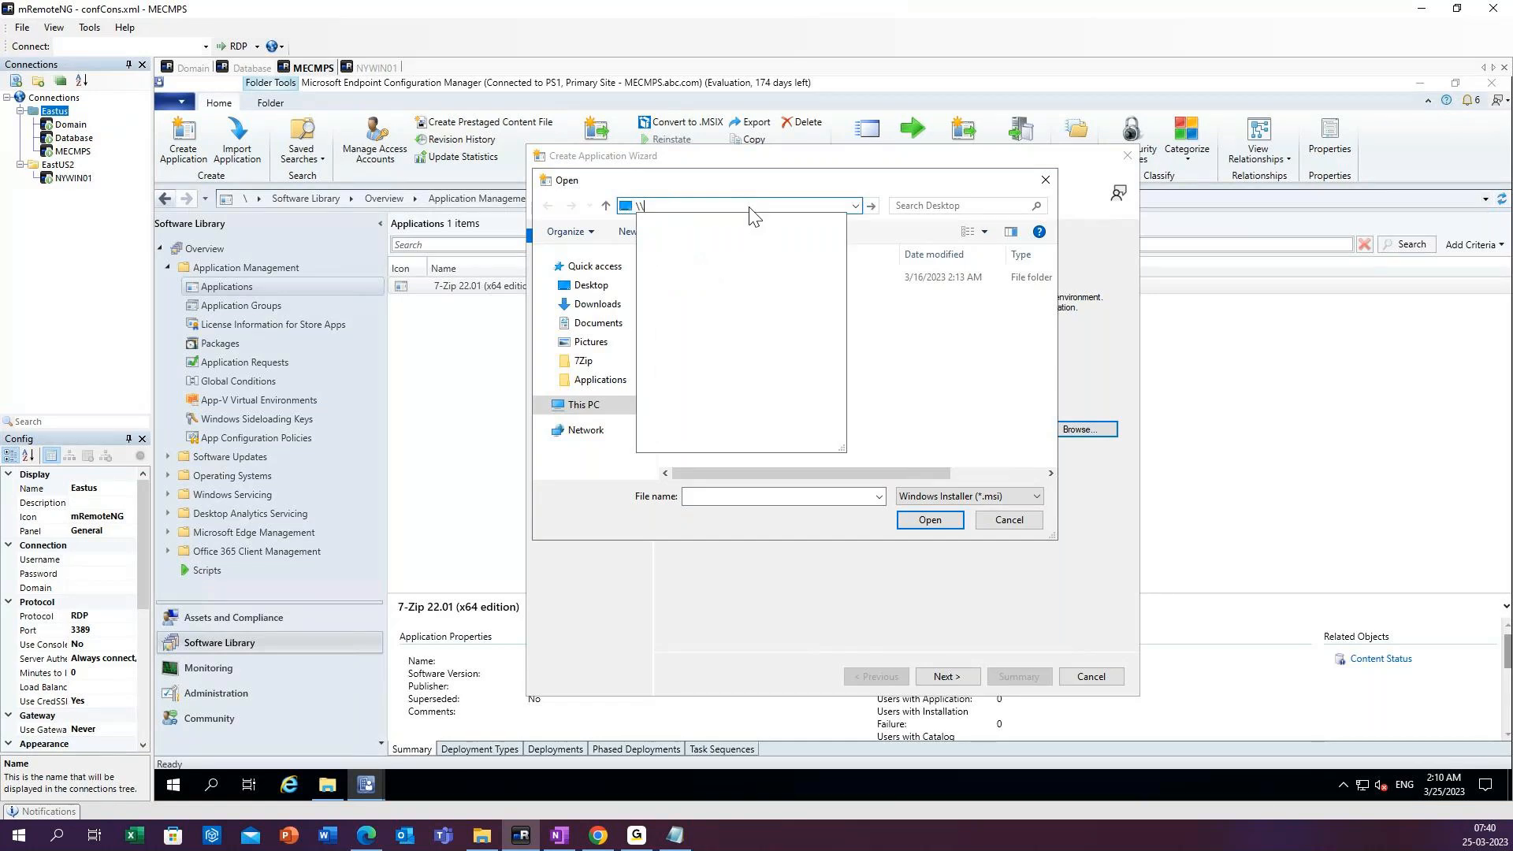
text(mecmp)
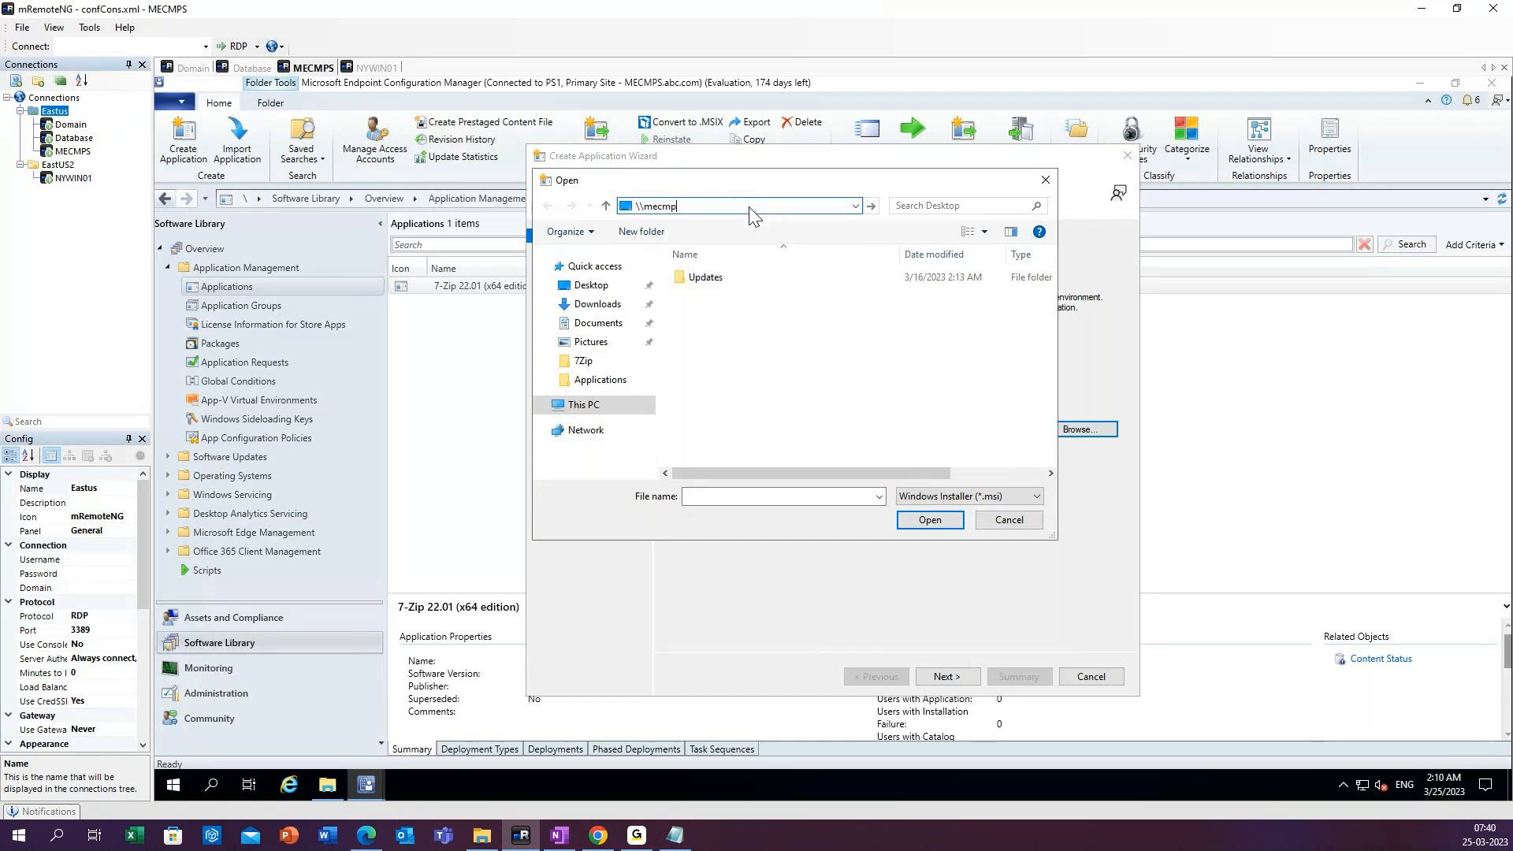
text(s)
key(Return)
scroll(717, 351, down, 1)
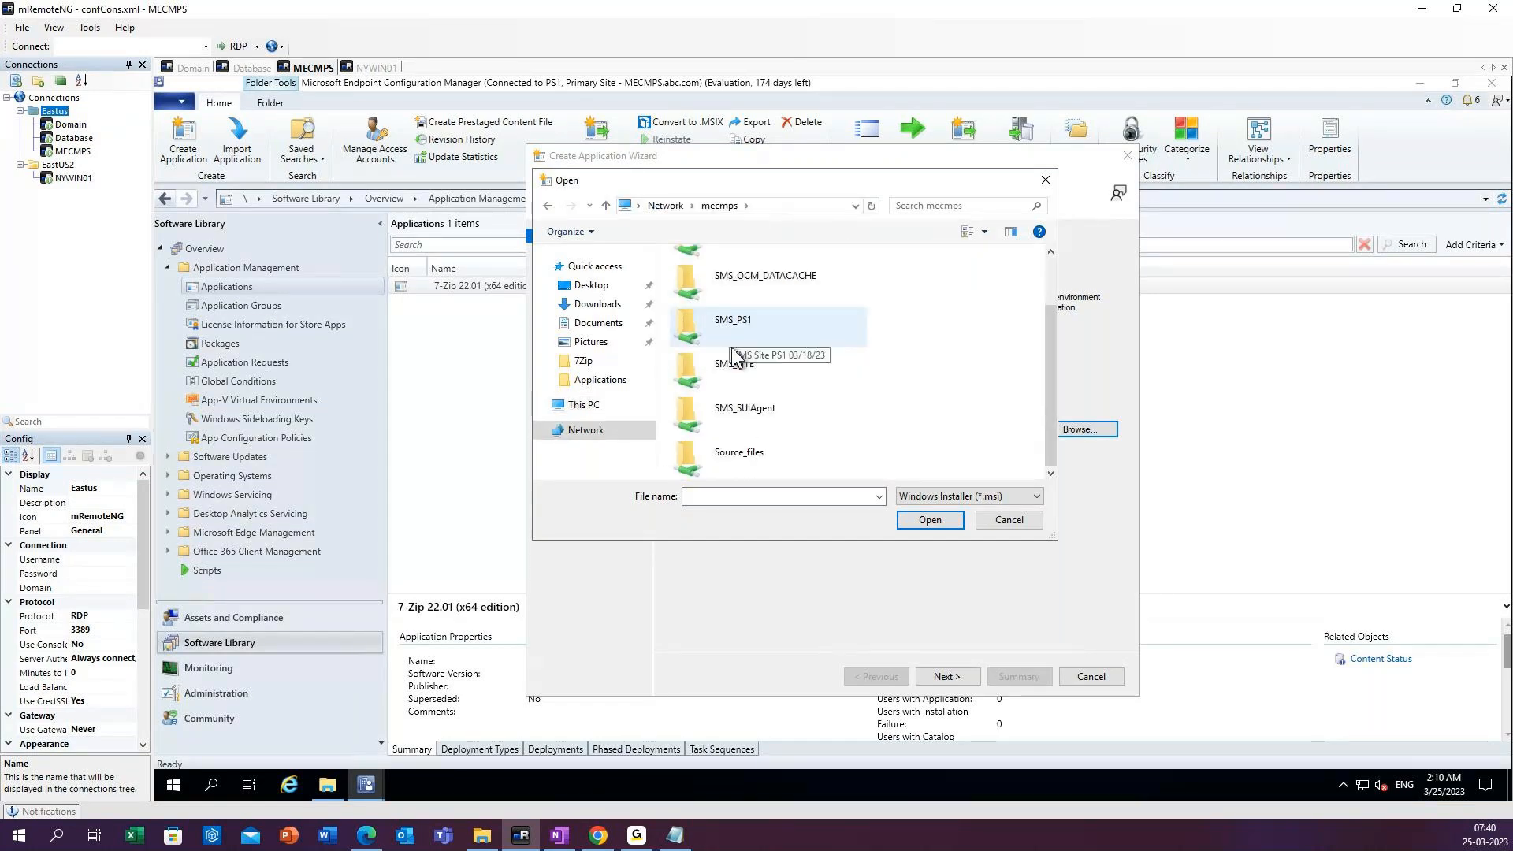
Choose Firefox-110.0-en-US.msi from the Firefox folder in Source_files and import its application information.
double_click(745, 453)
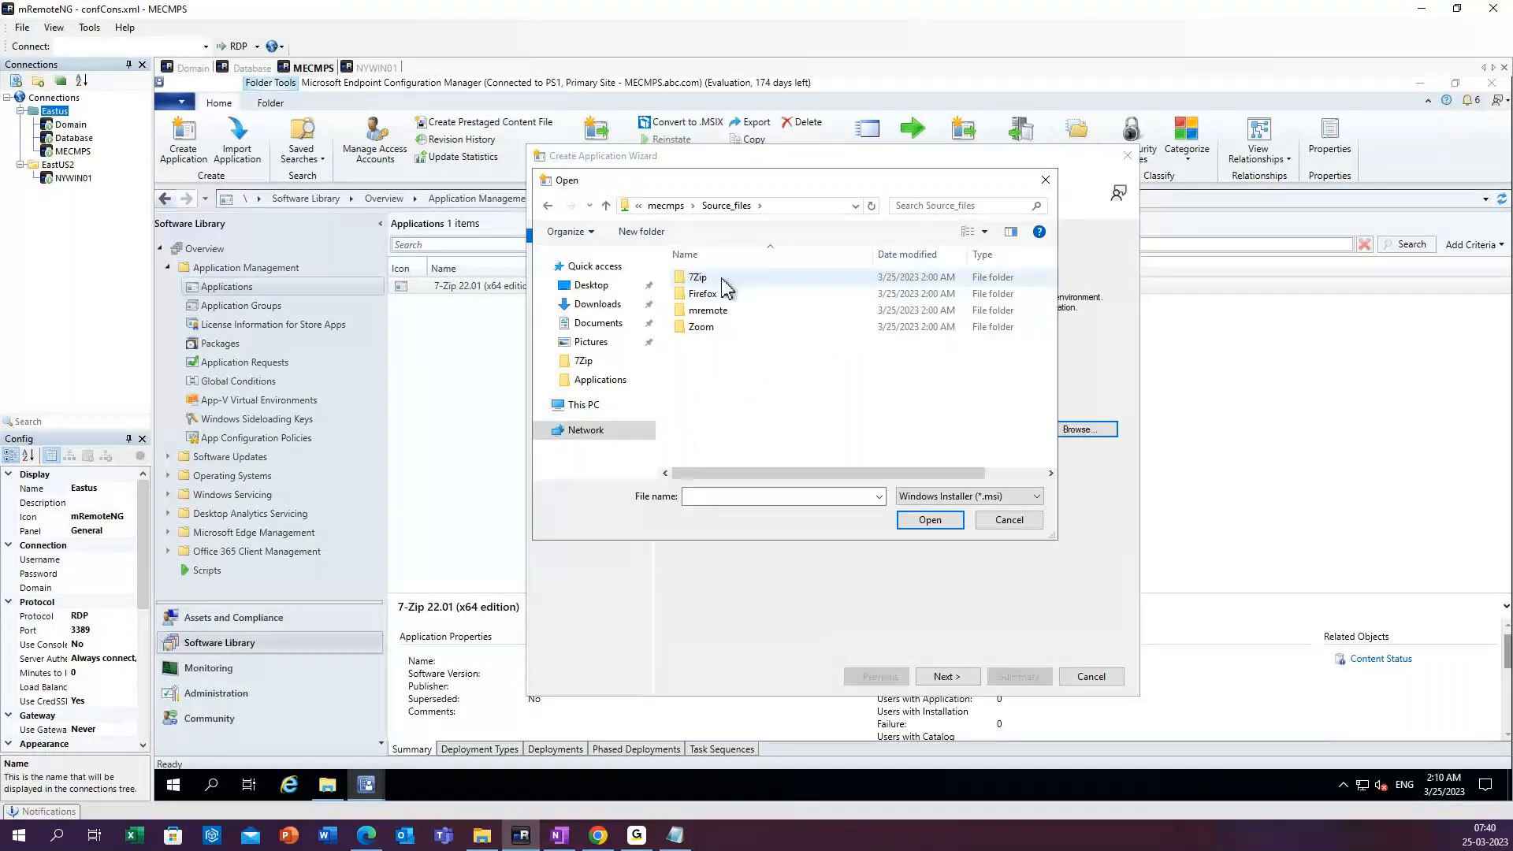
double_click(722, 293)
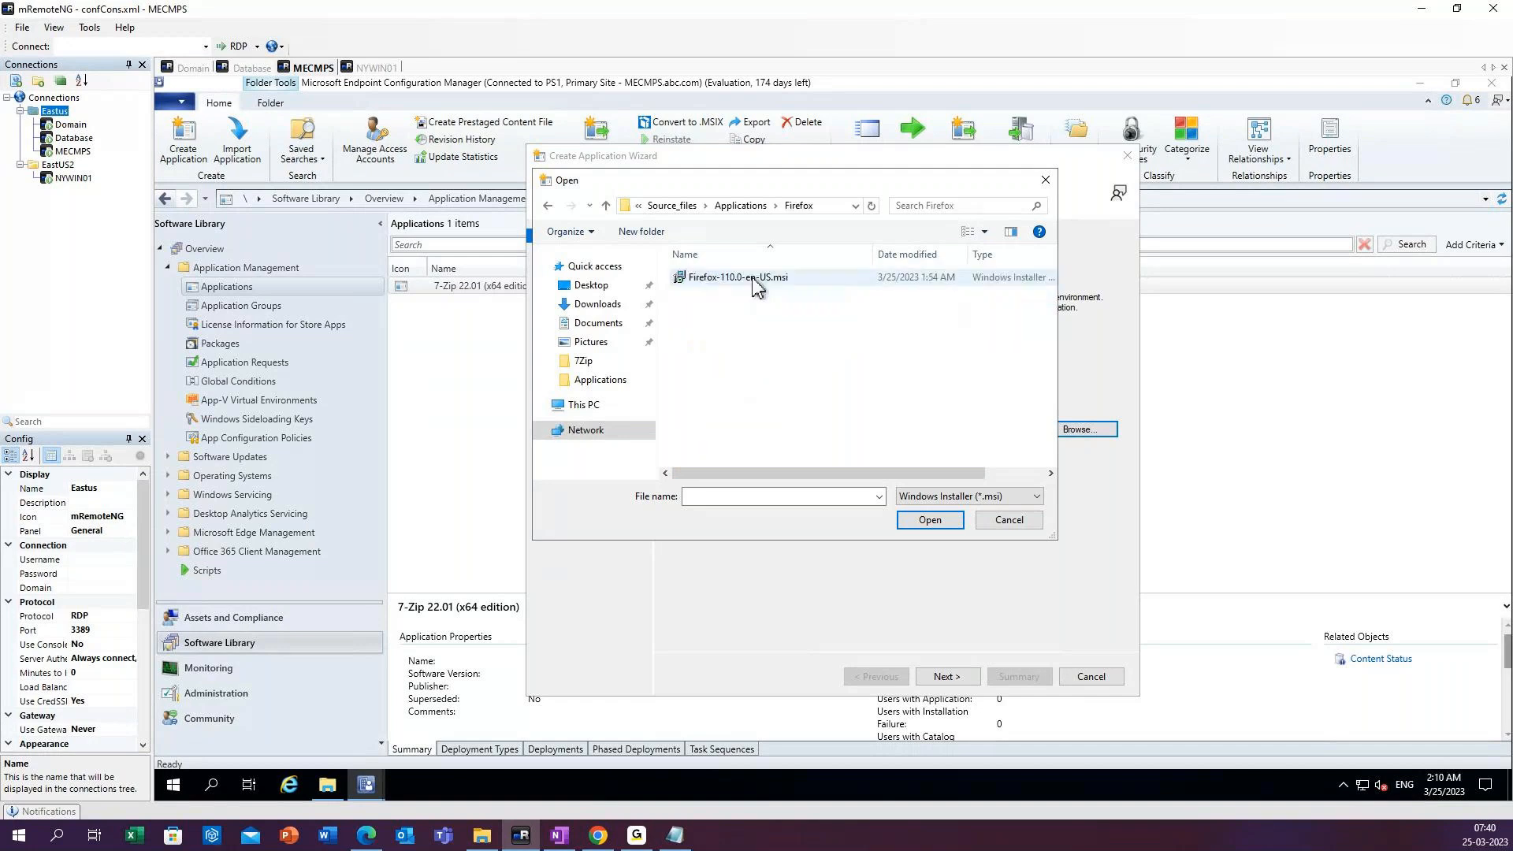
click(756, 287)
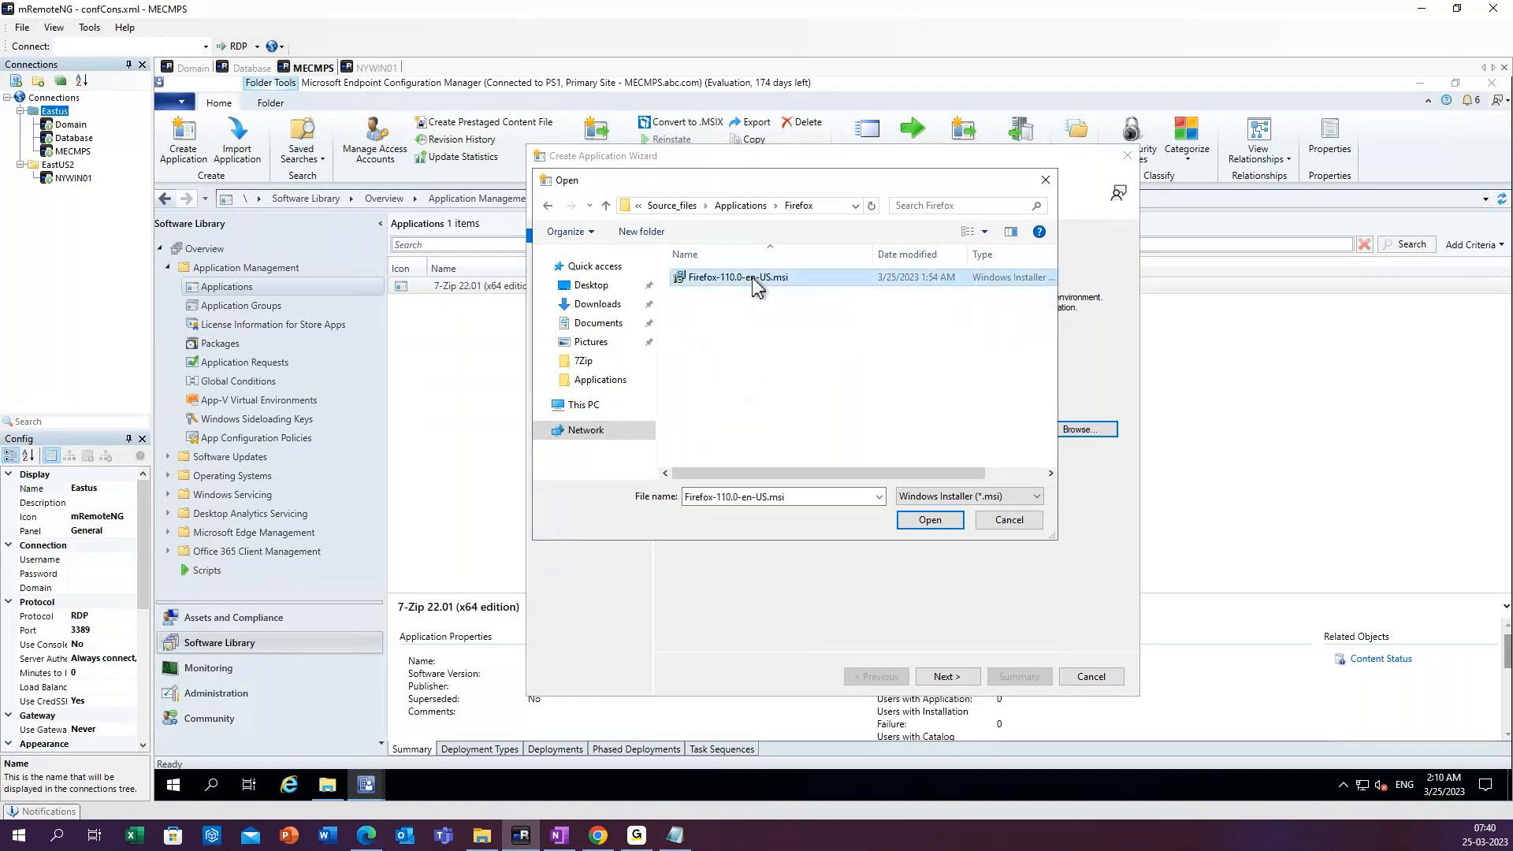
click(935, 520)
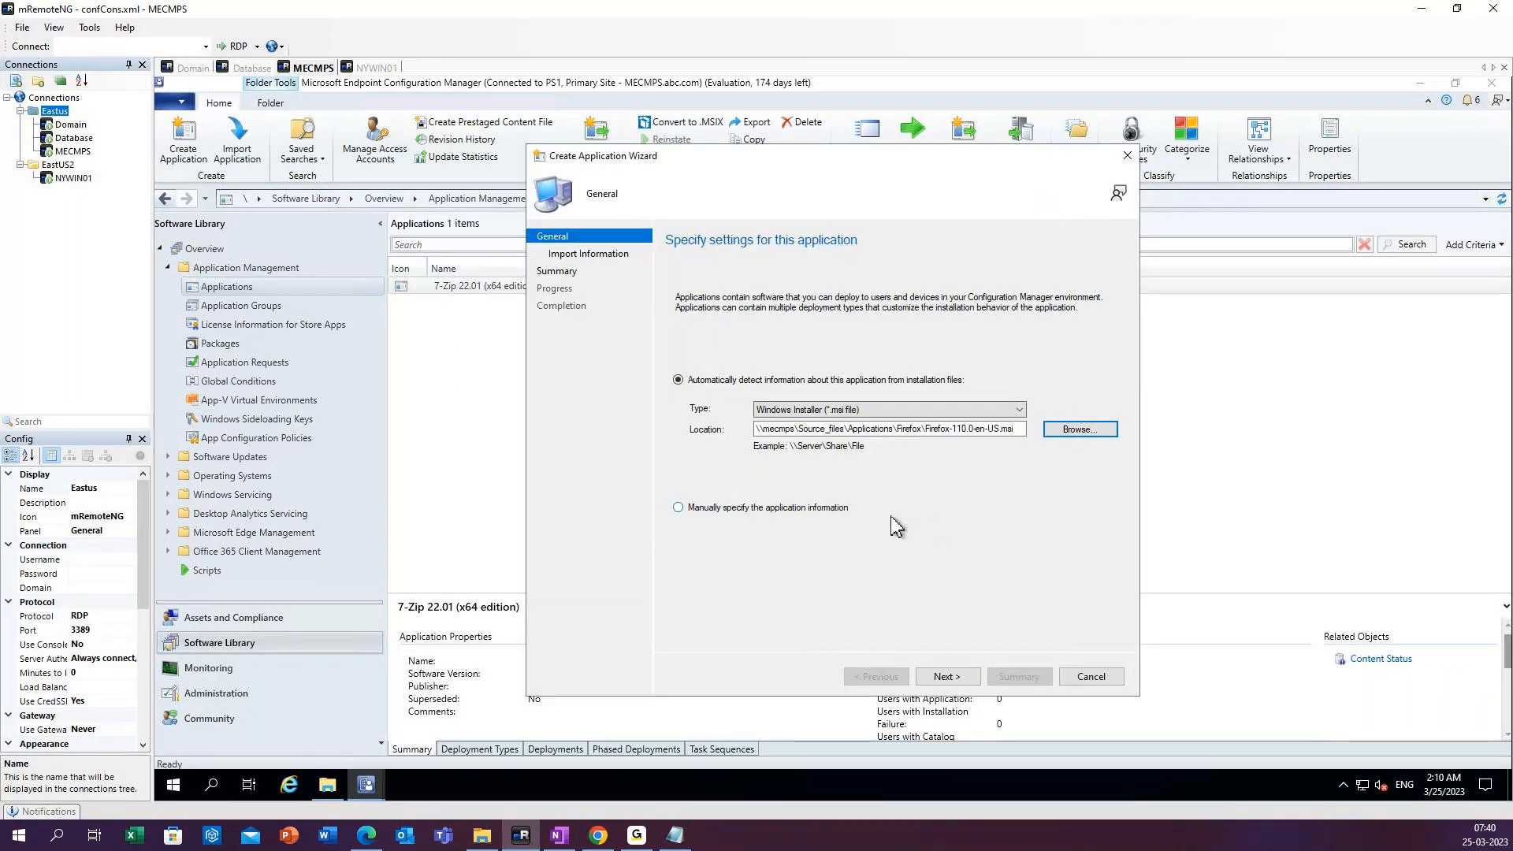
click(952, 679)
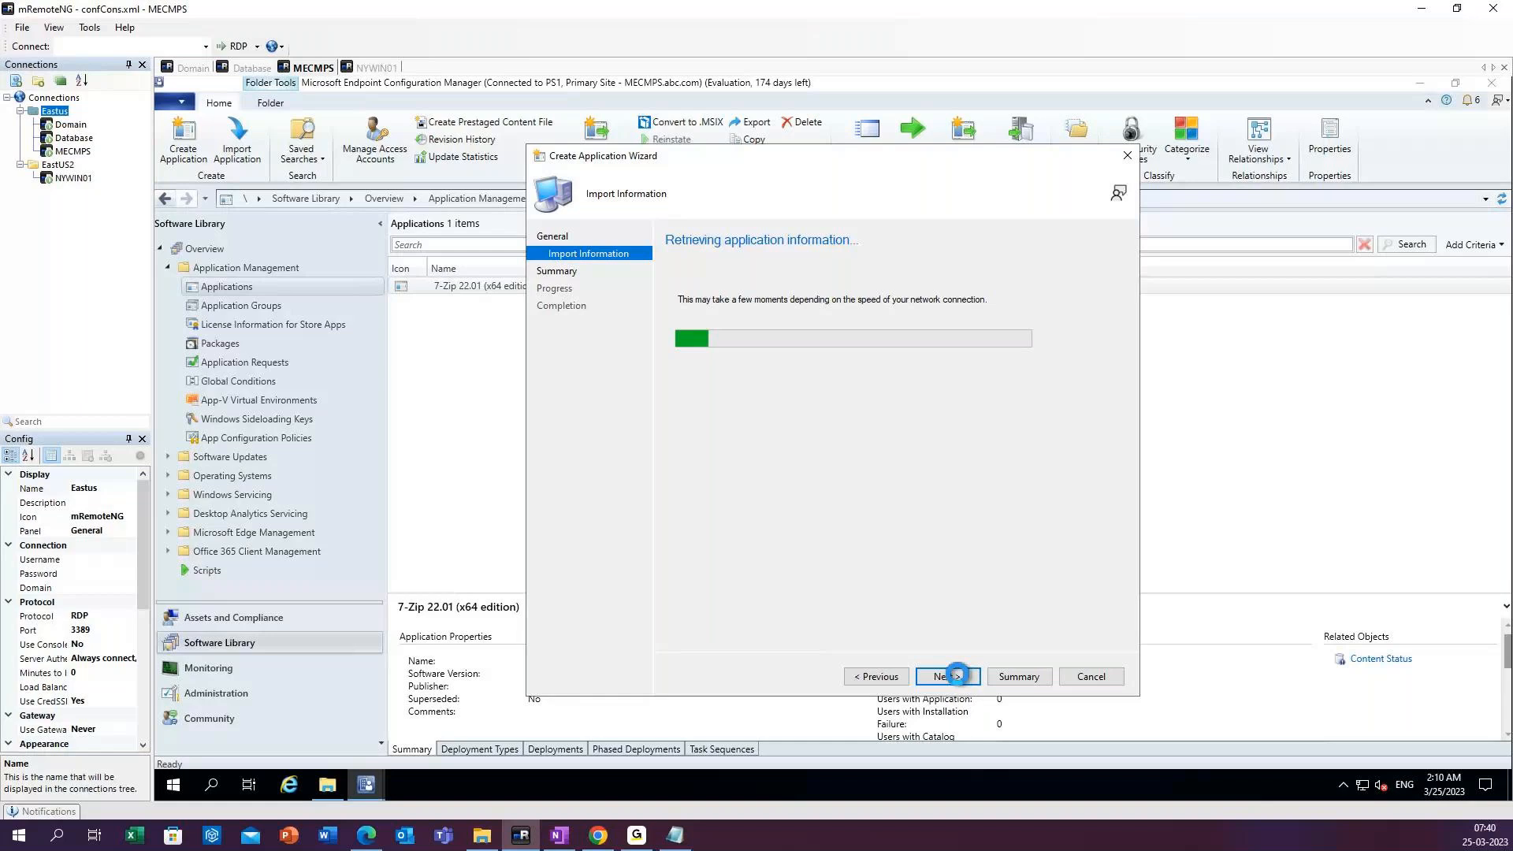
click(960, 678)
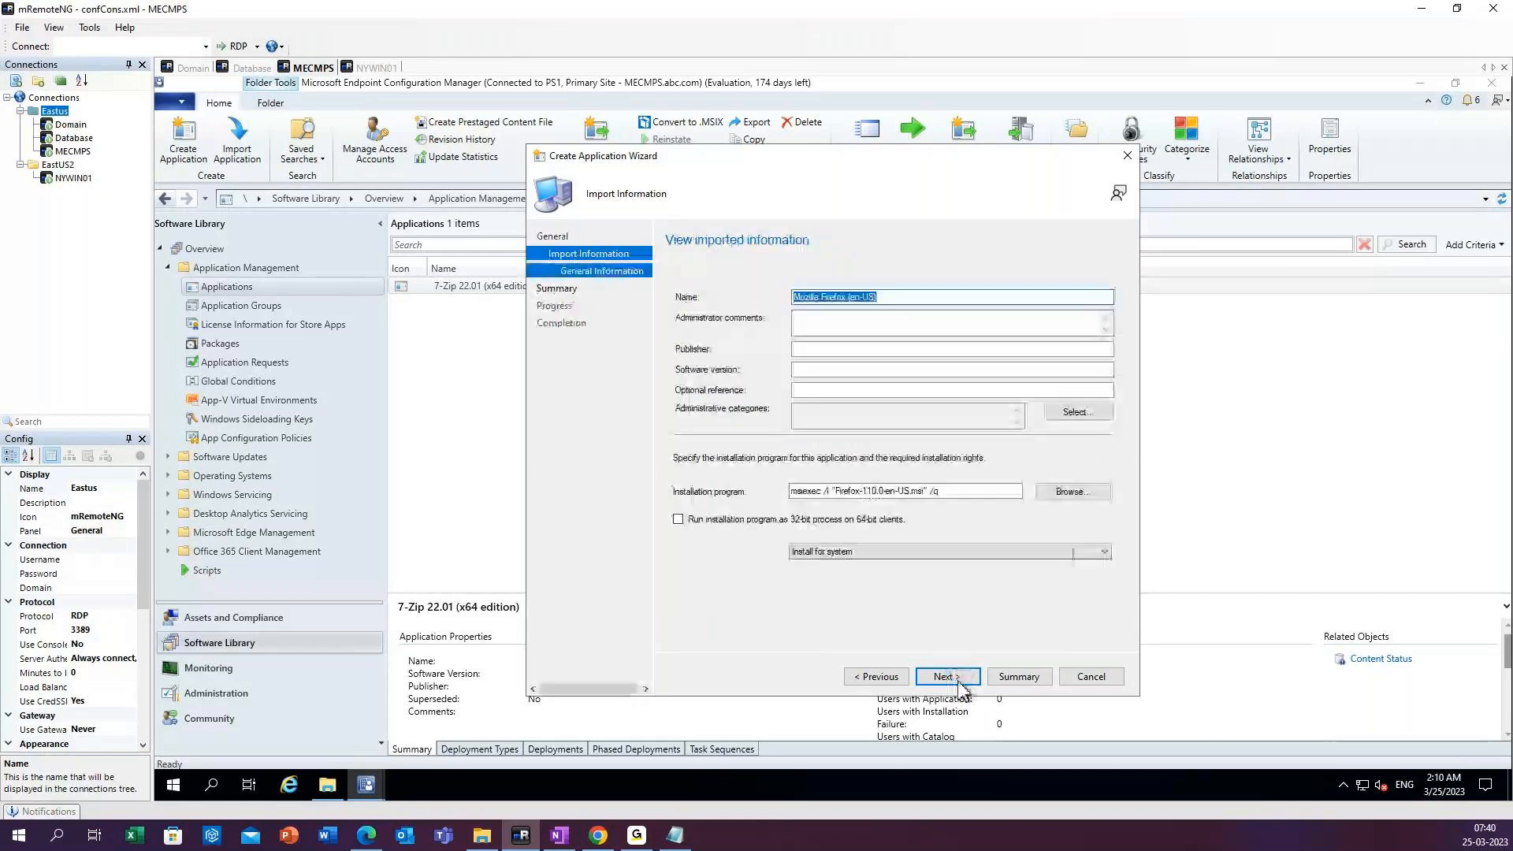
Enter mozila as the Firefox application's publisher and 1.110 as its software version.
click(808, 350)
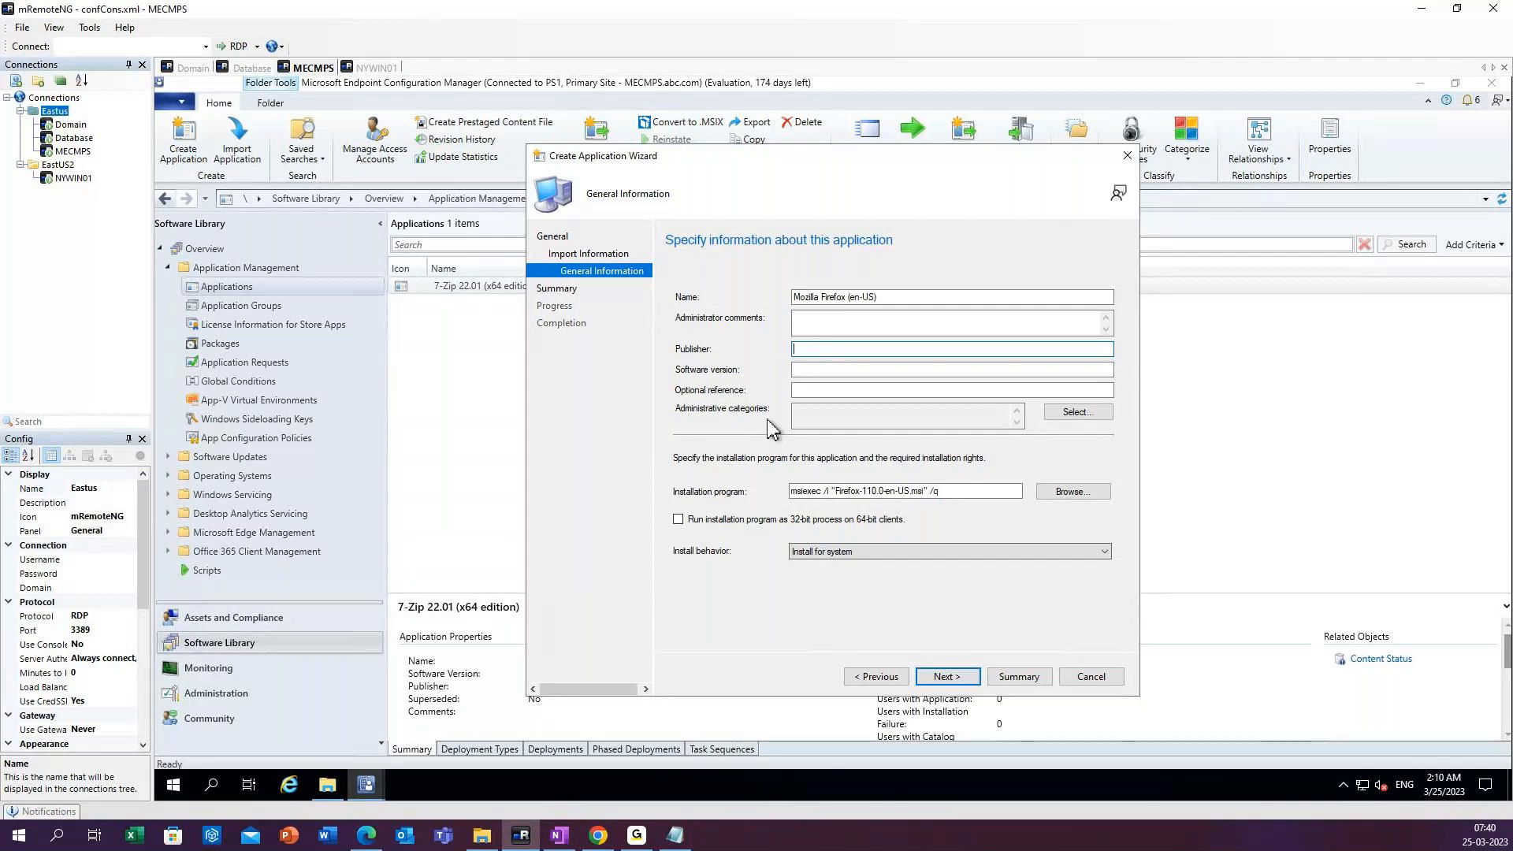
click(328, 786)
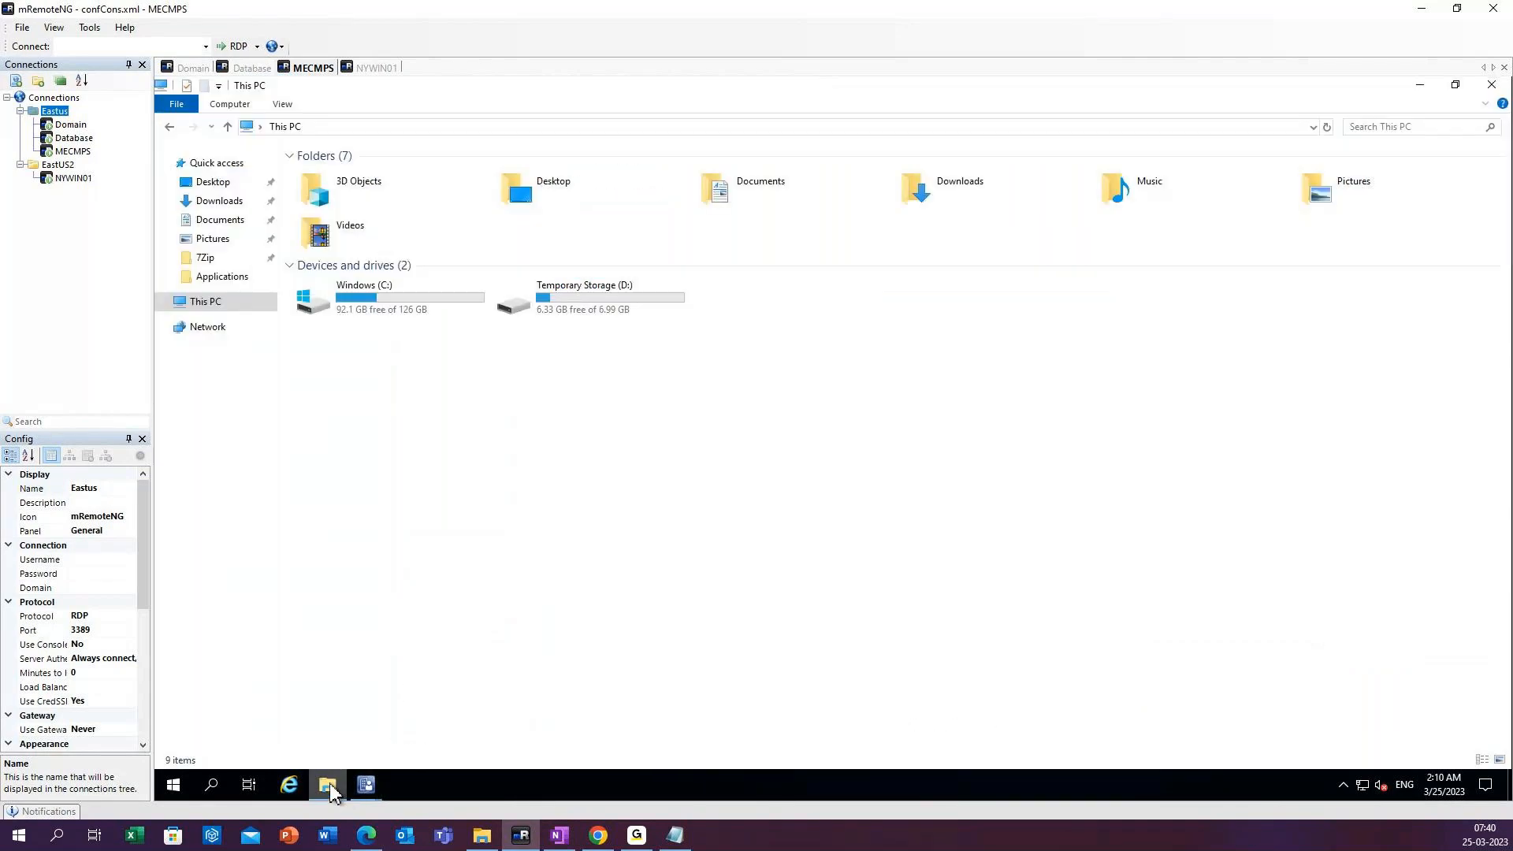
click(329, 786)
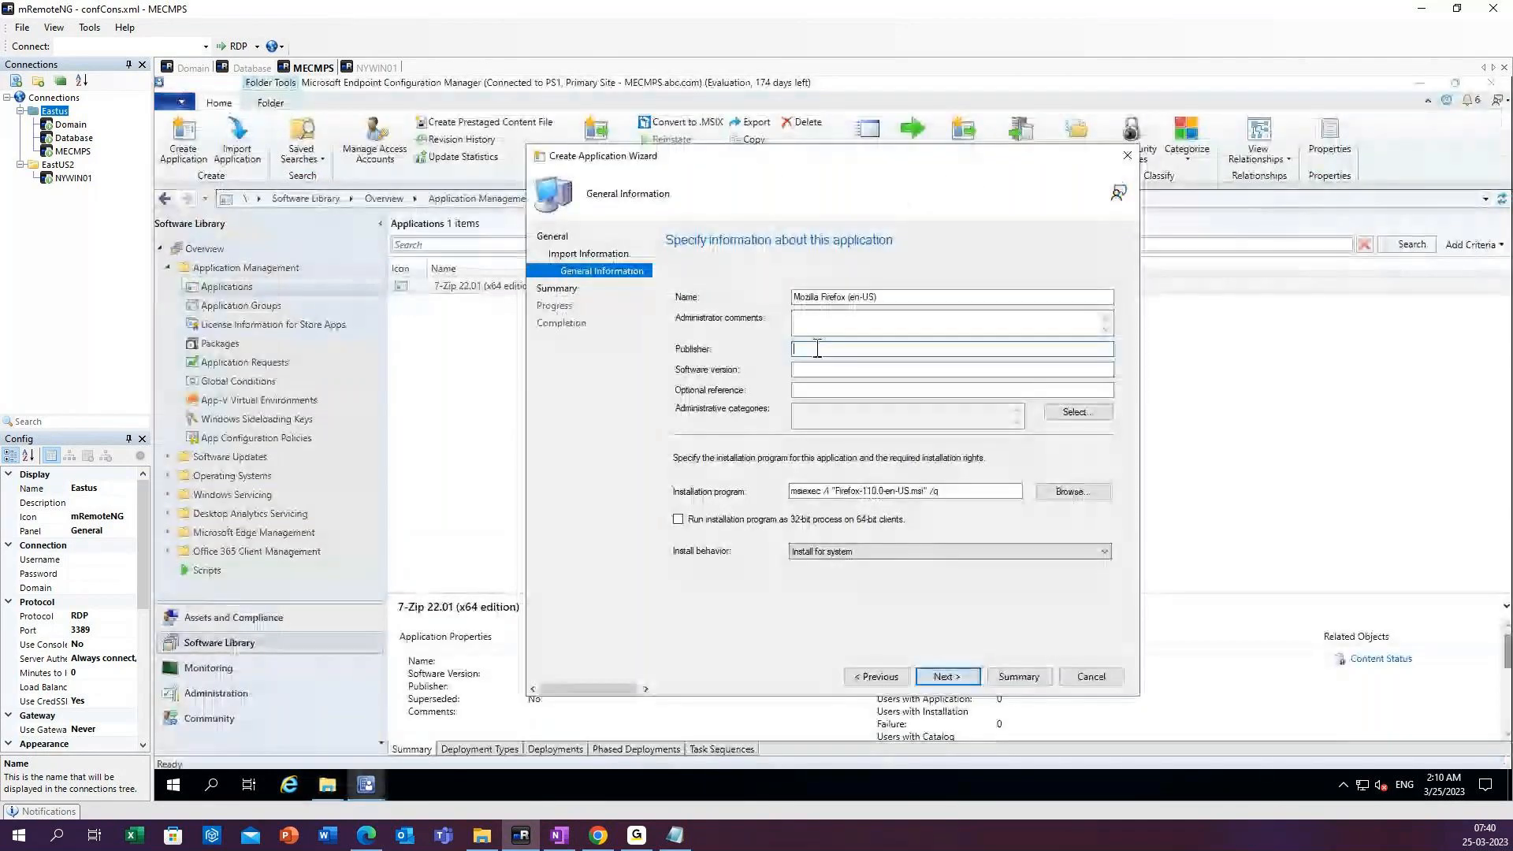
text(pub)
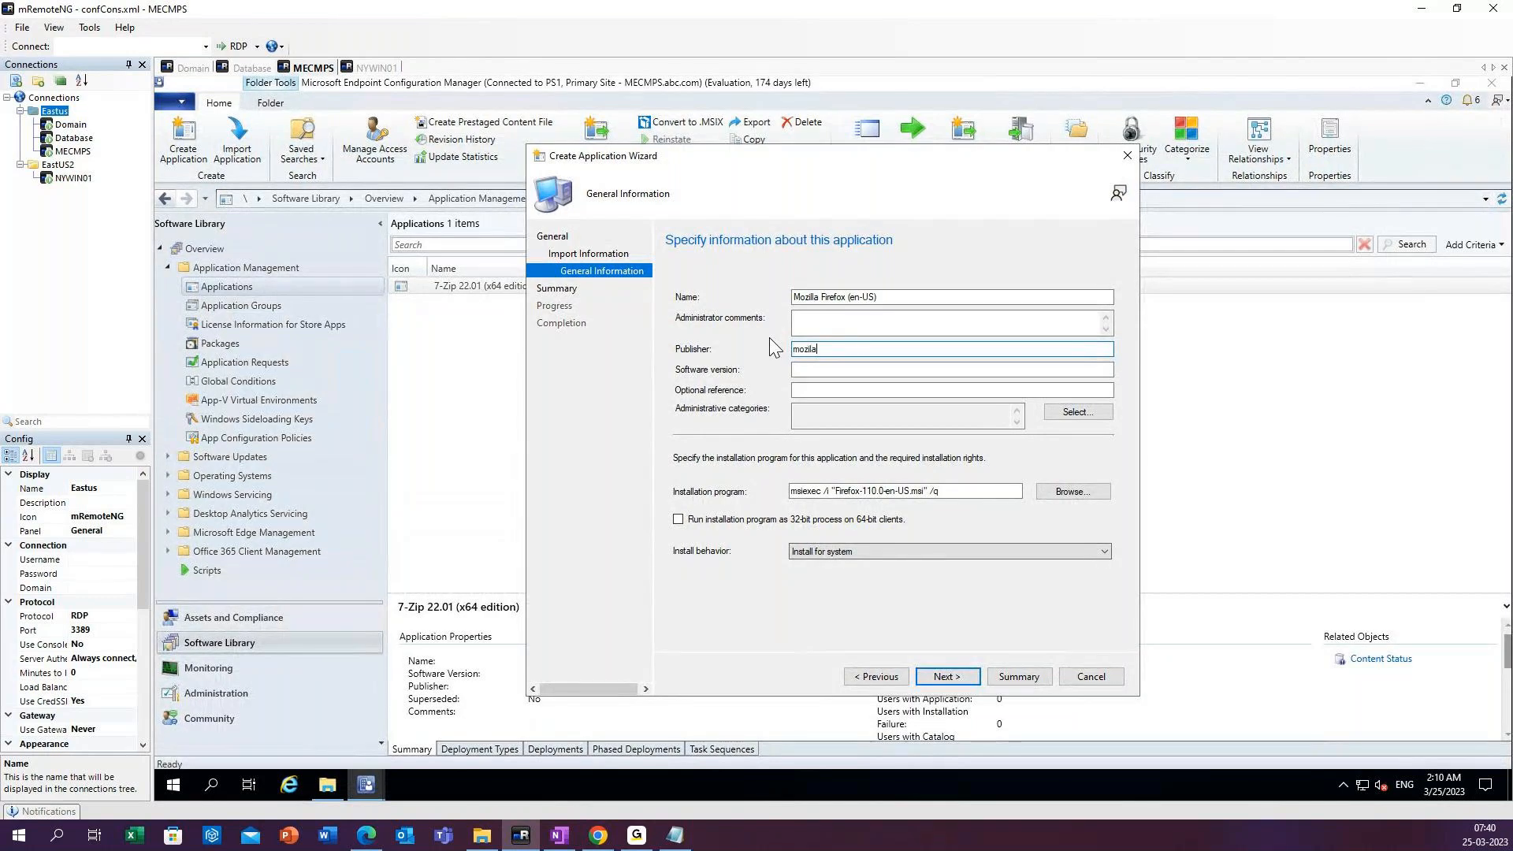
click(816, 370)
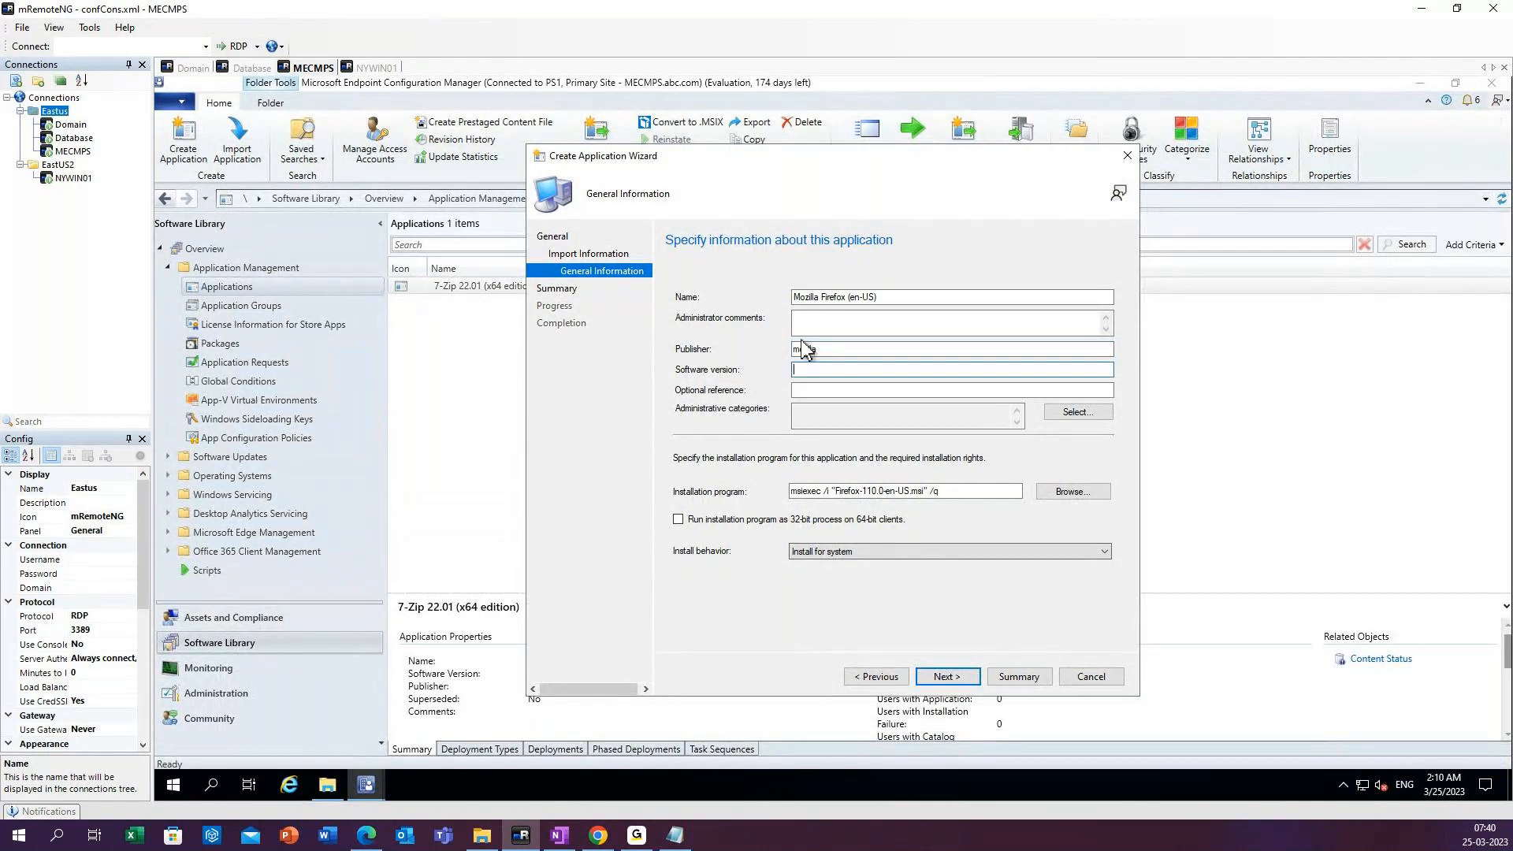
text(1.110)
Check the Downloads folder in File Explorer and close its window.
click(326, 785)
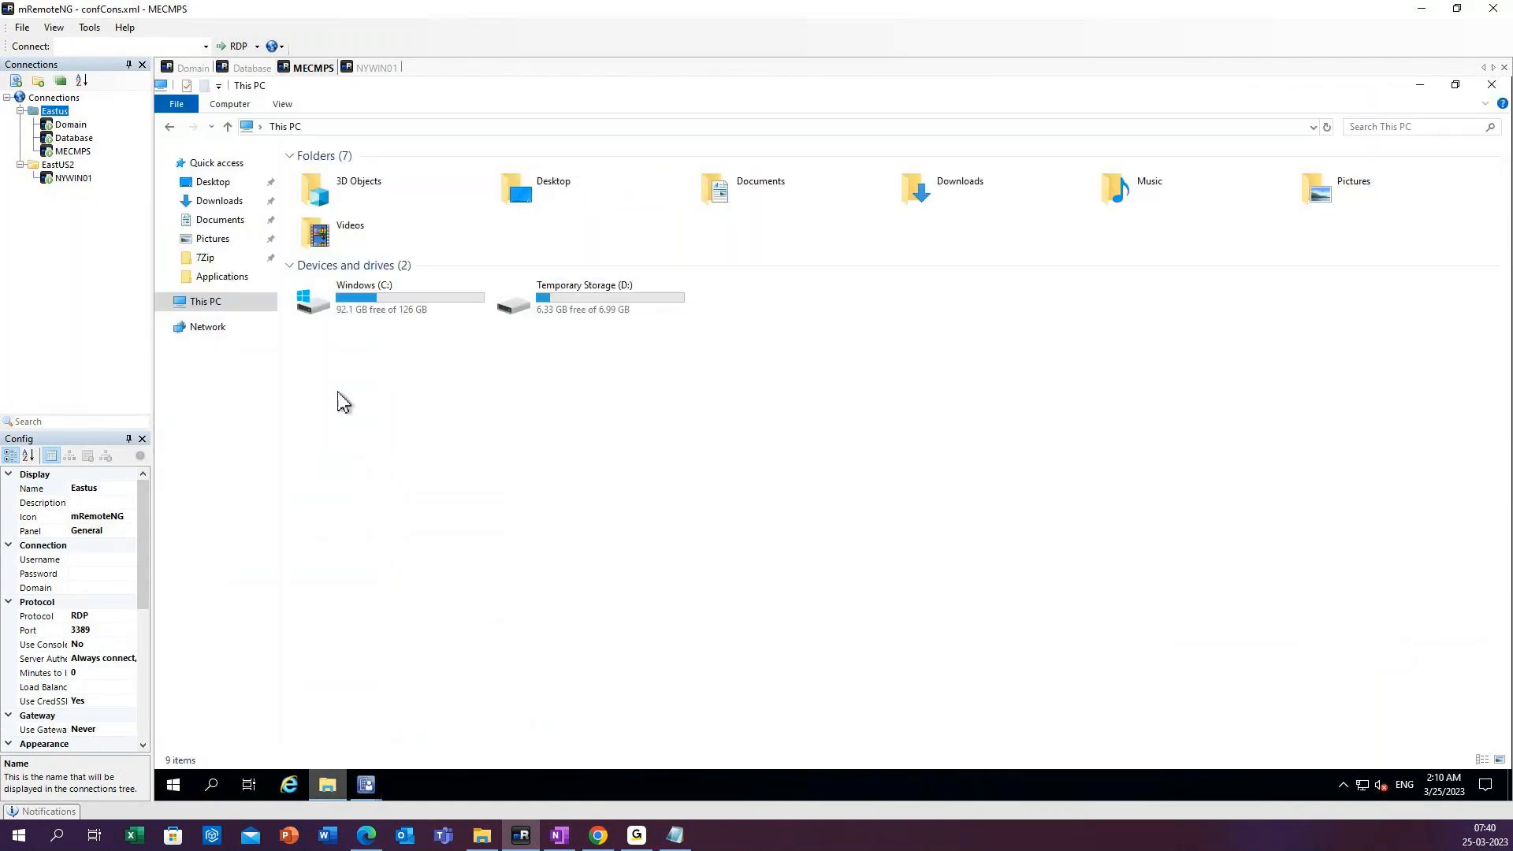
click(219, 201)
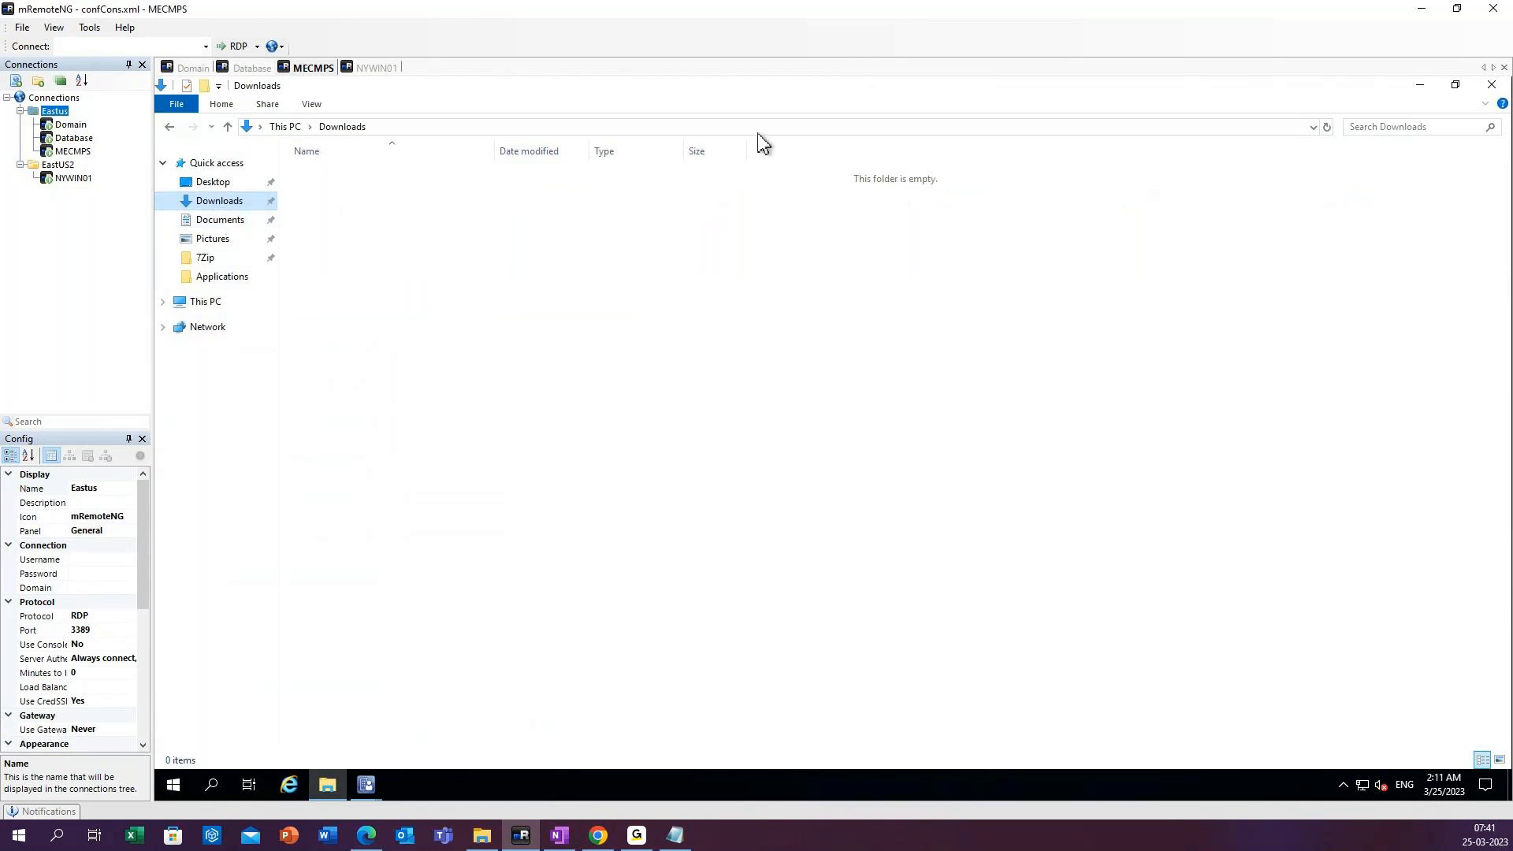
drag(758, 85, 758, 135)
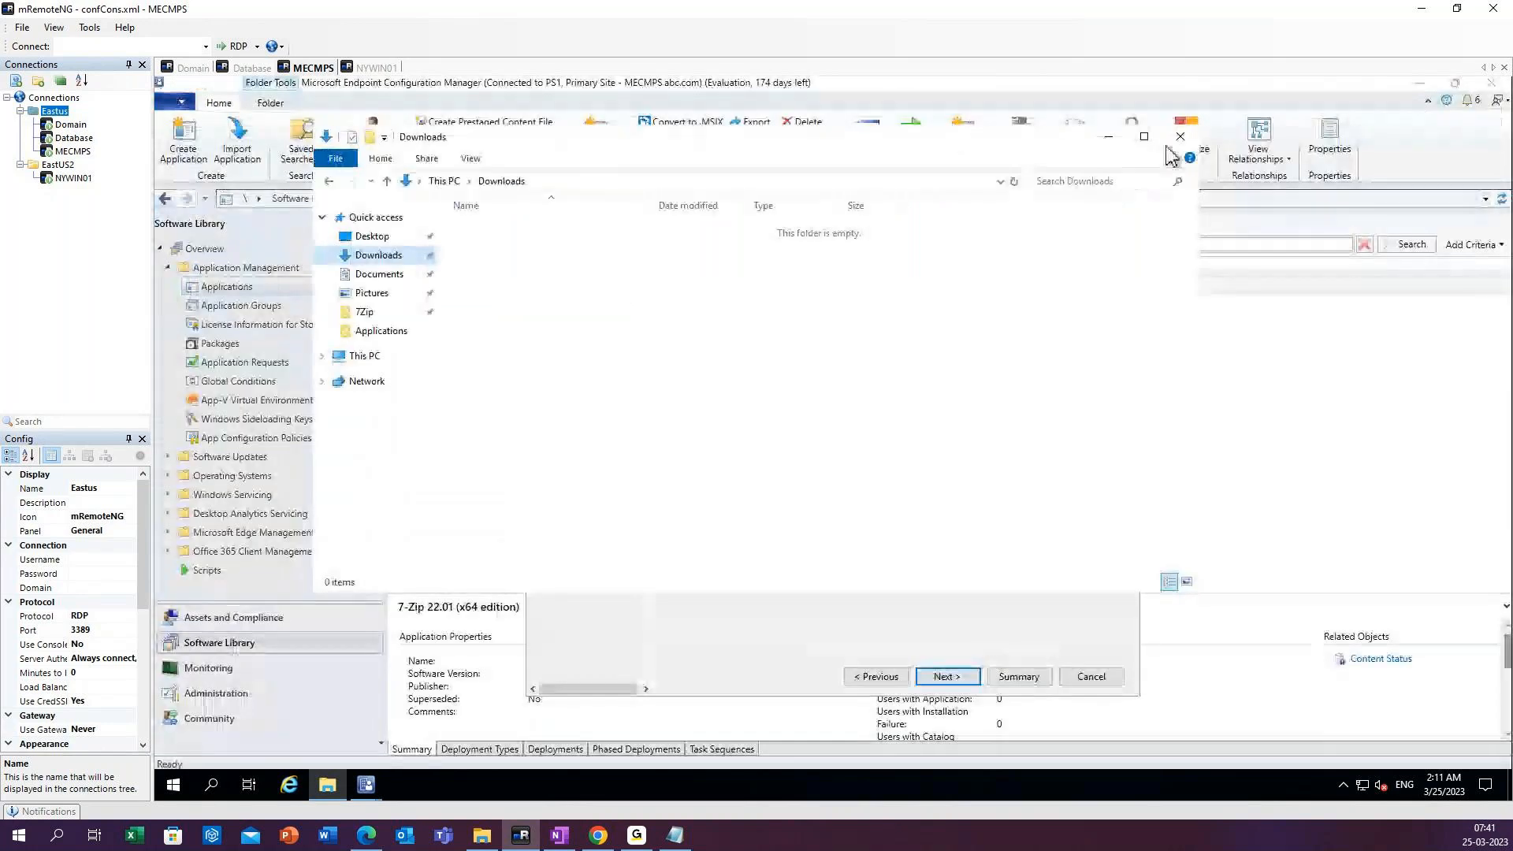
click(1179, 138)
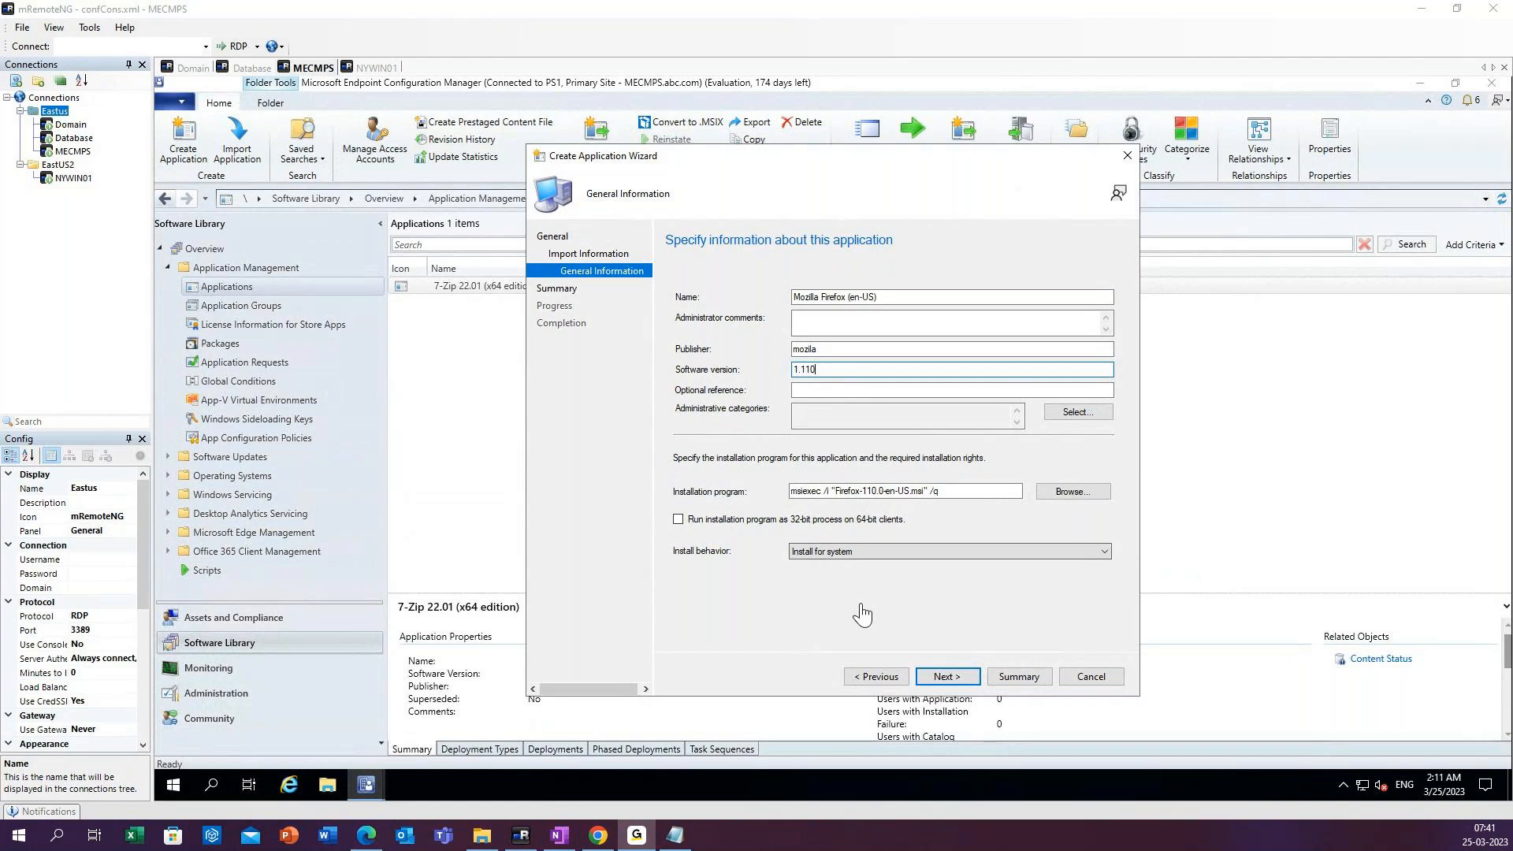
Correct the Firefox application's software version to 110.
click(819, 377)
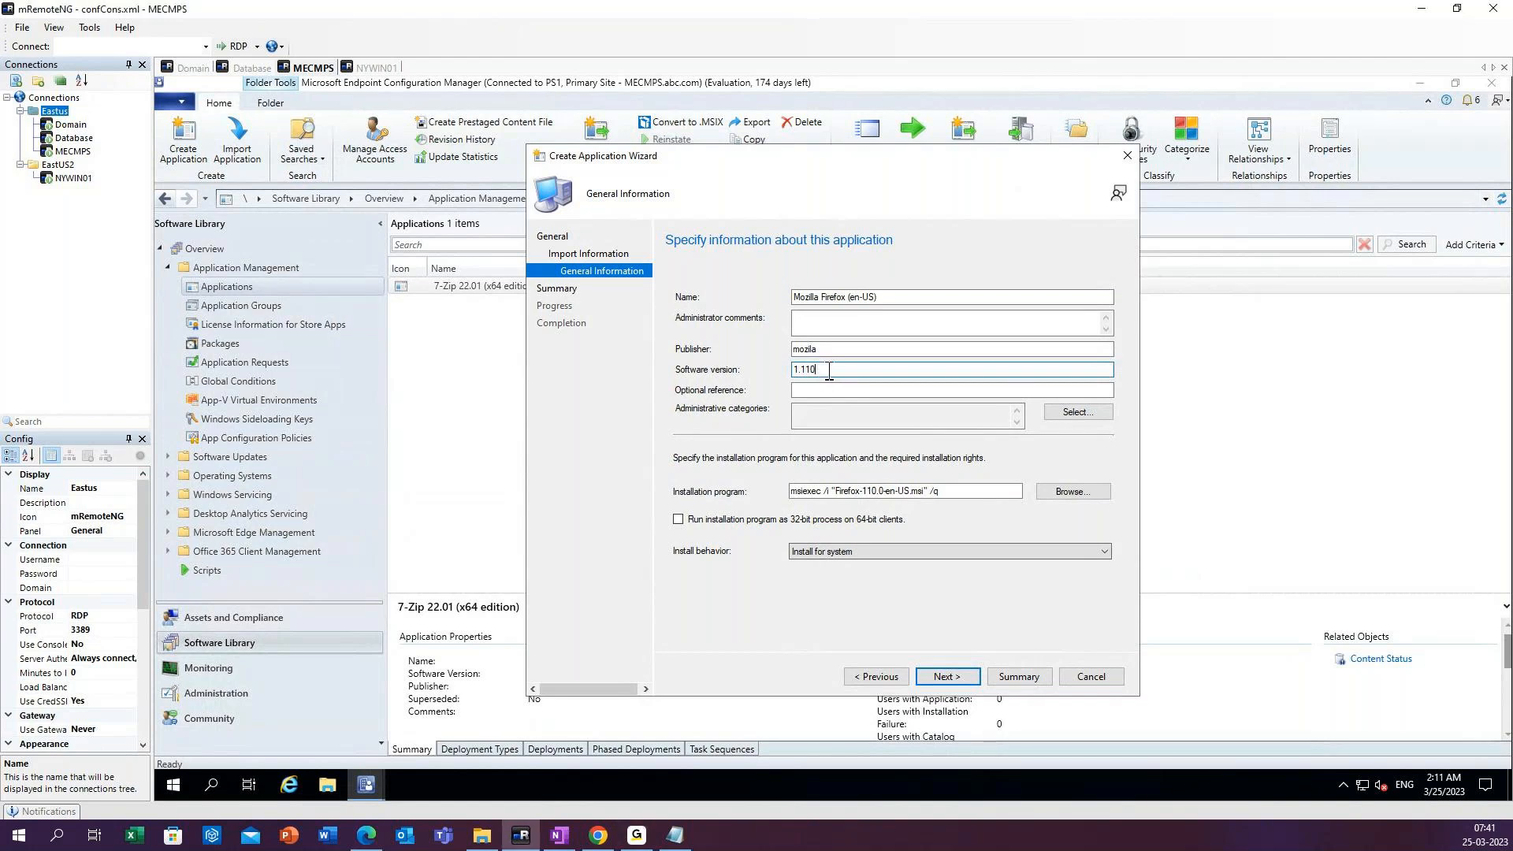
key(Left)
key(Left)
key(Left)
key(BackSpace)
key(BackSpace)
Keep the install behavior as Install for system and finish creating the Mozilla Firefox (en-US) application.
click(845, 556)
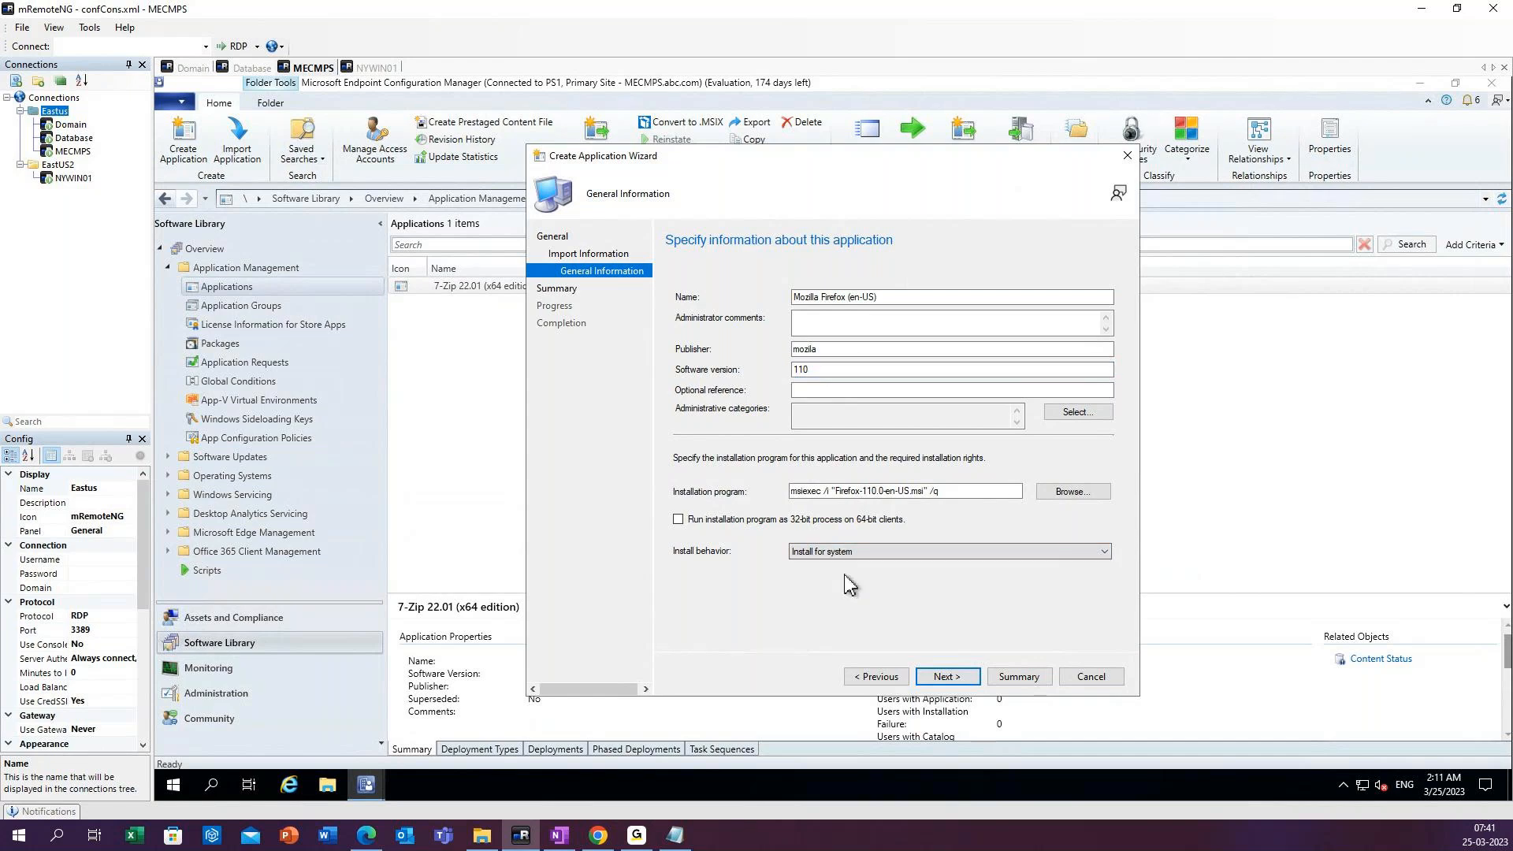
click(948, 680)
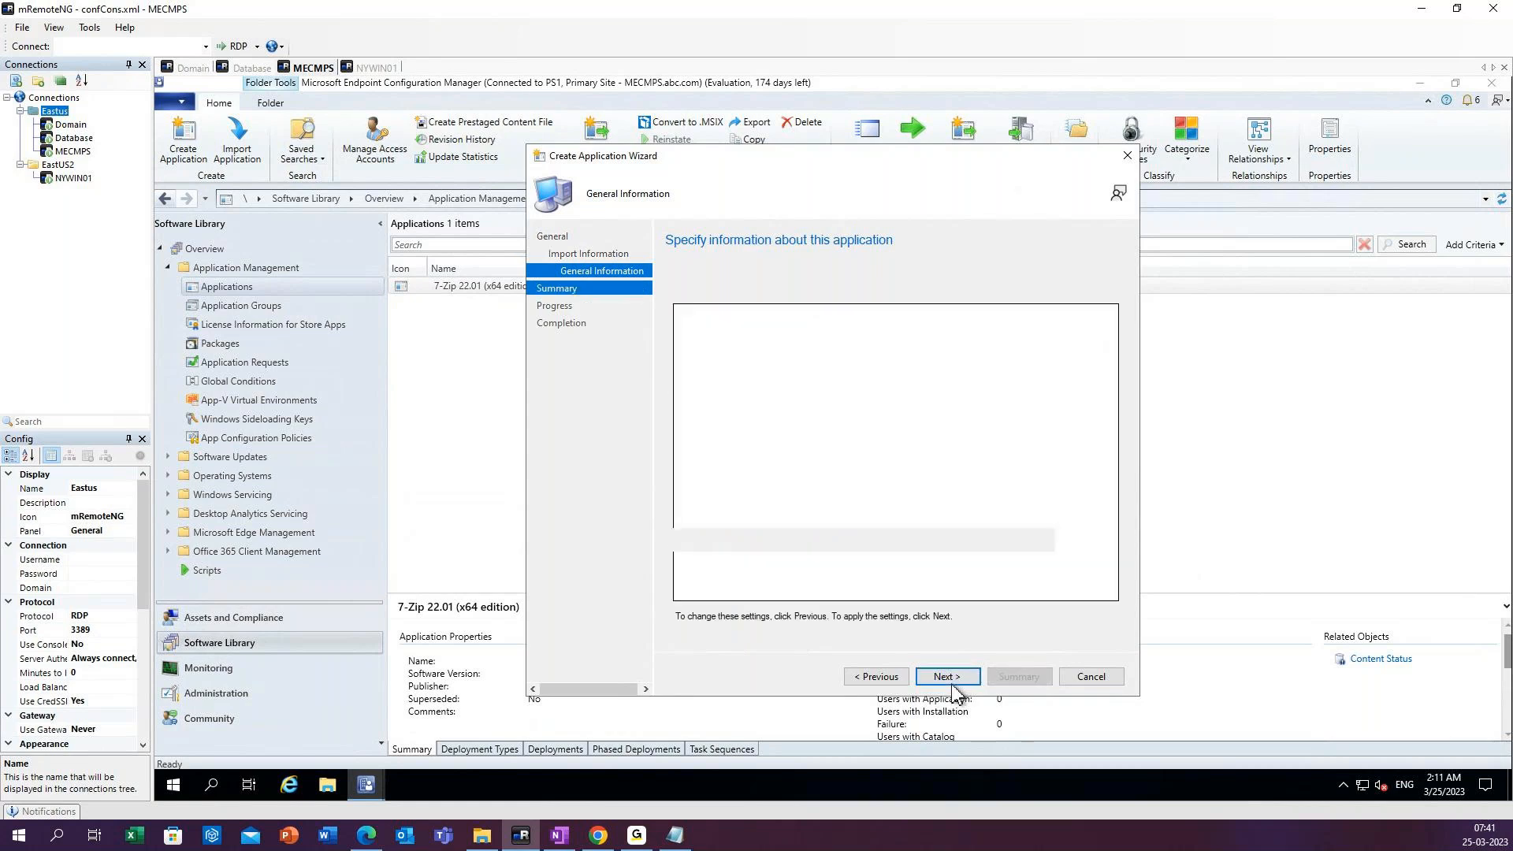
click(950, 677)
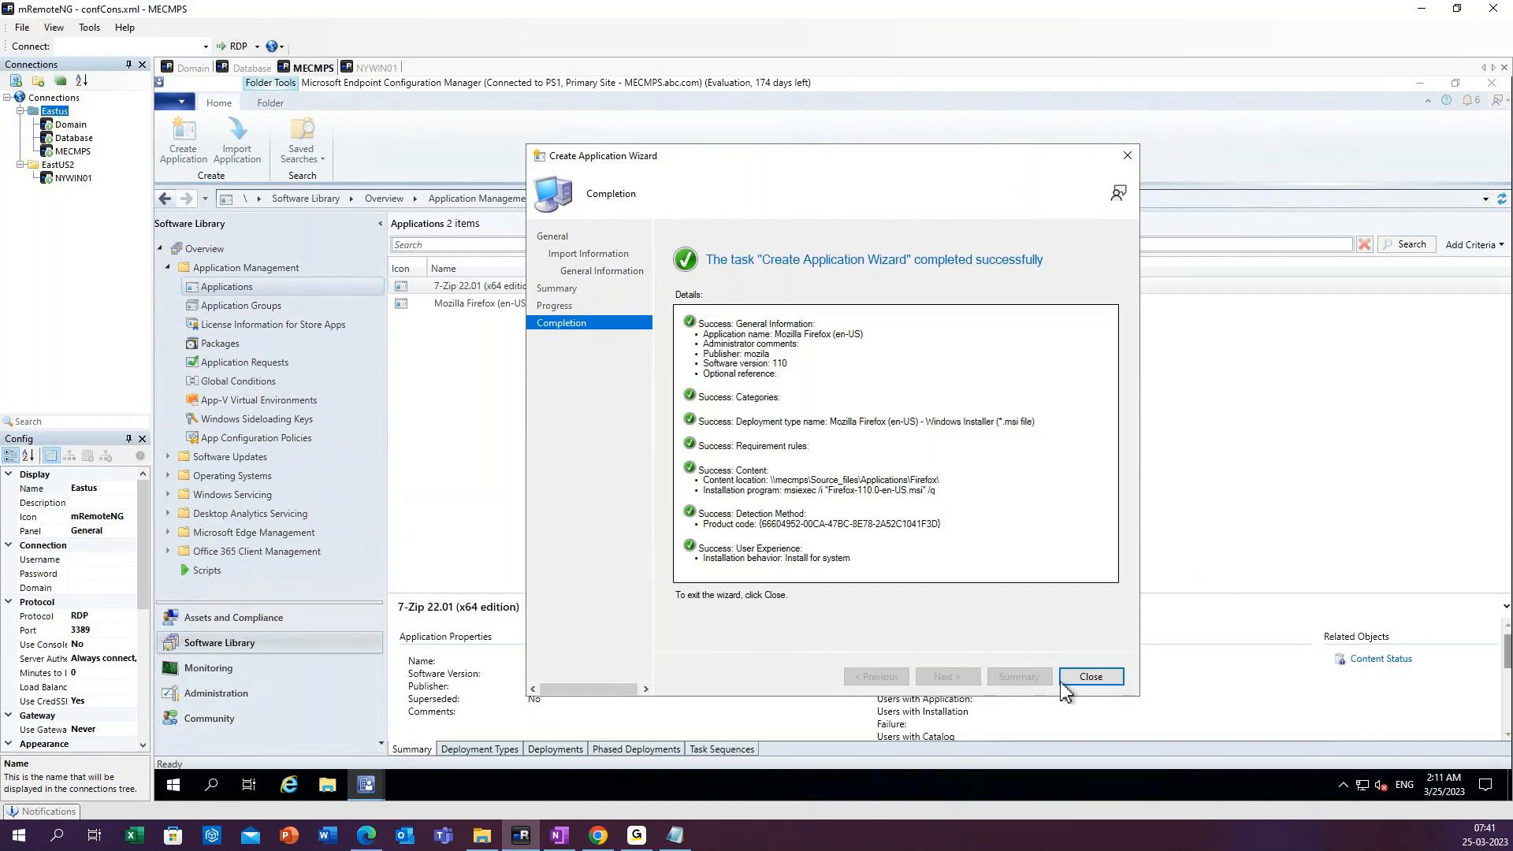
click(1089, 679)
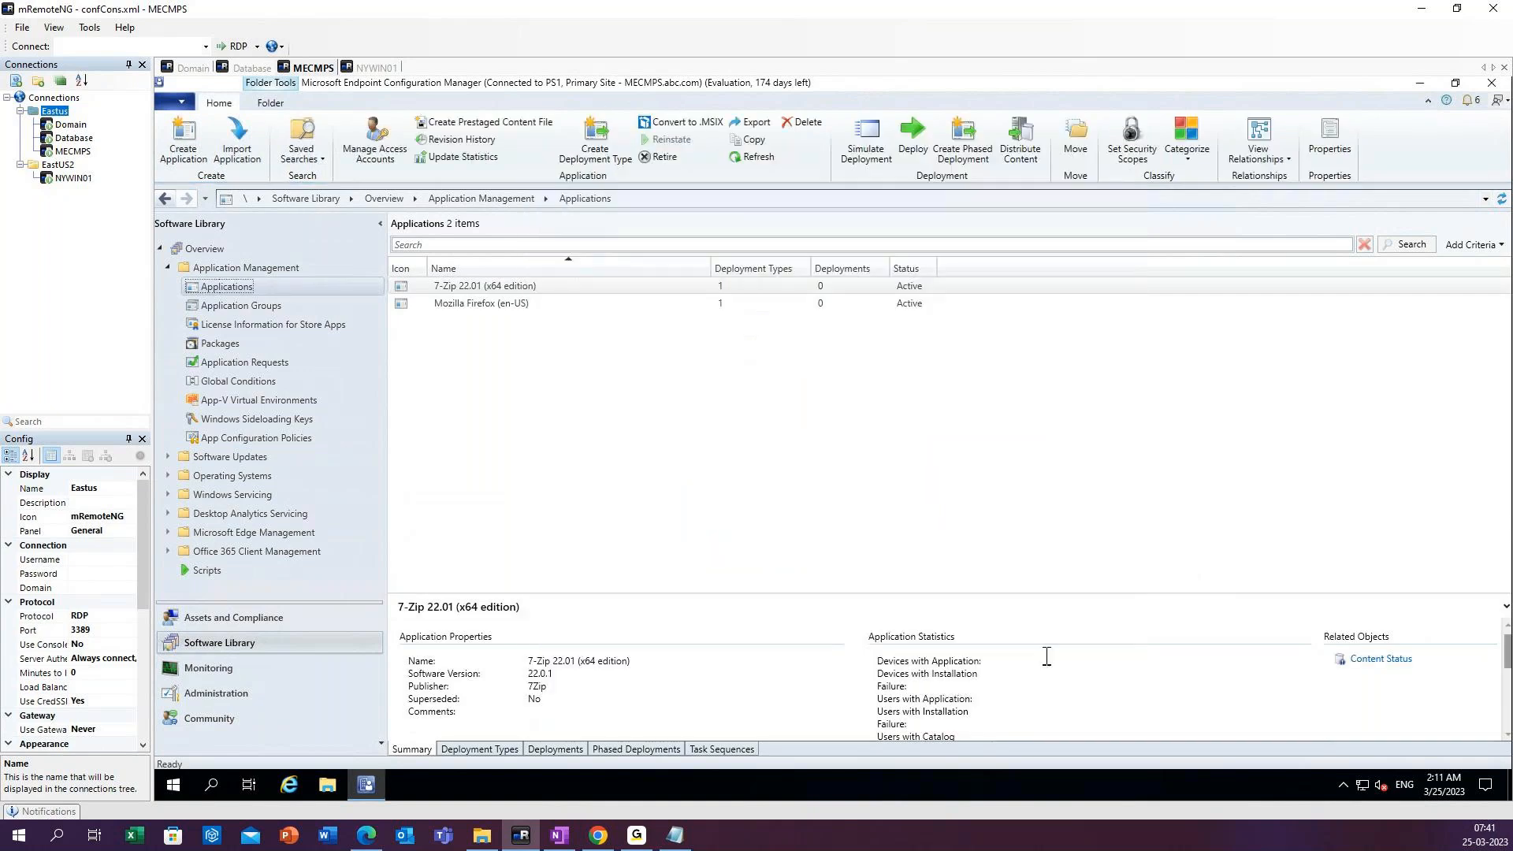
Refresh the applications list and open the Software Center properties of the Mozilla Firefox (en-US) application.
click(757, 161)
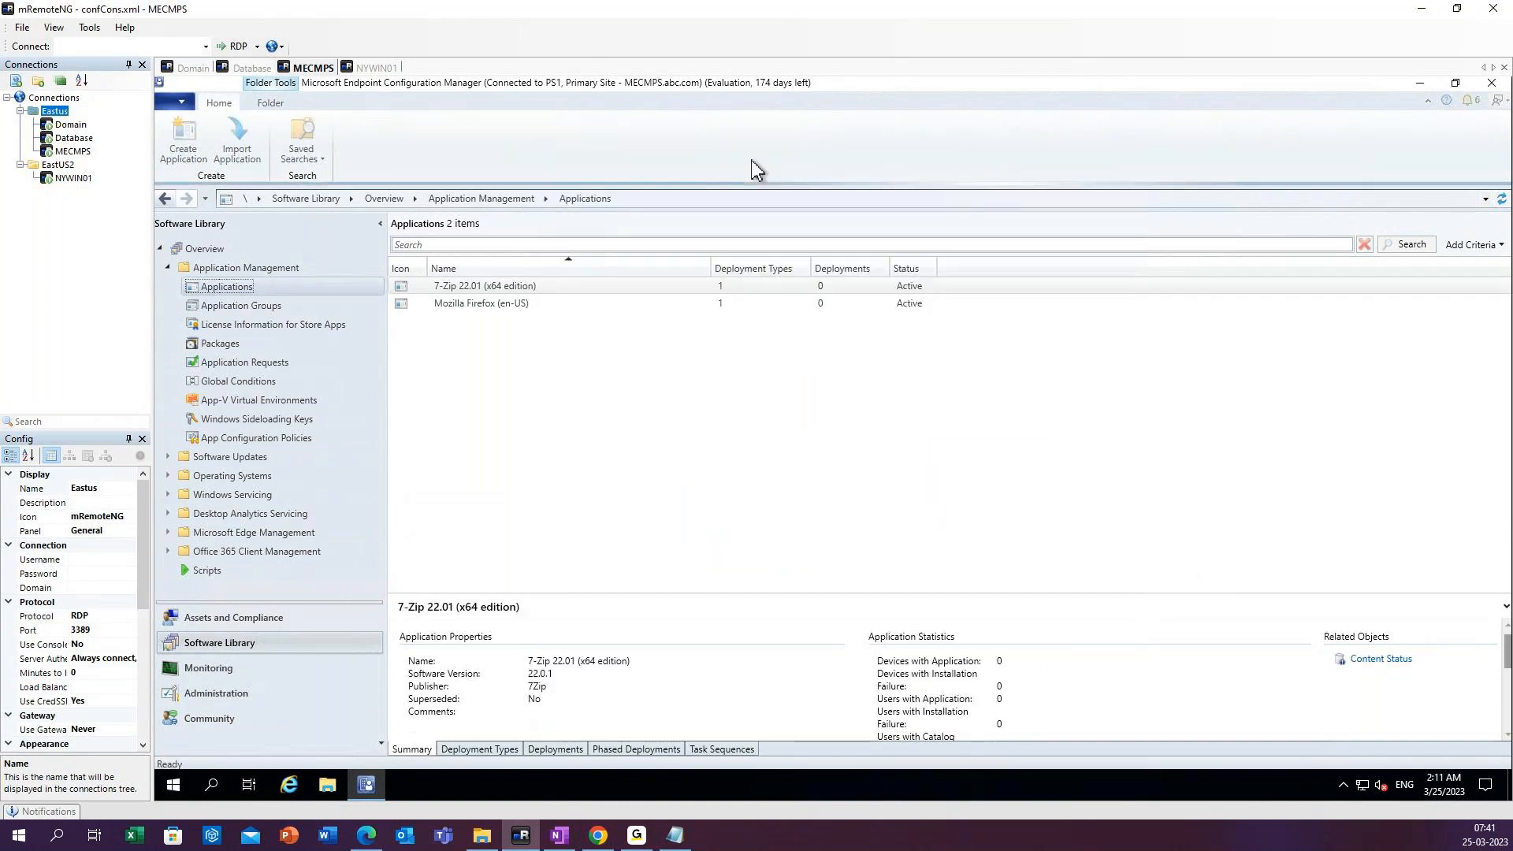
click(492, 306)
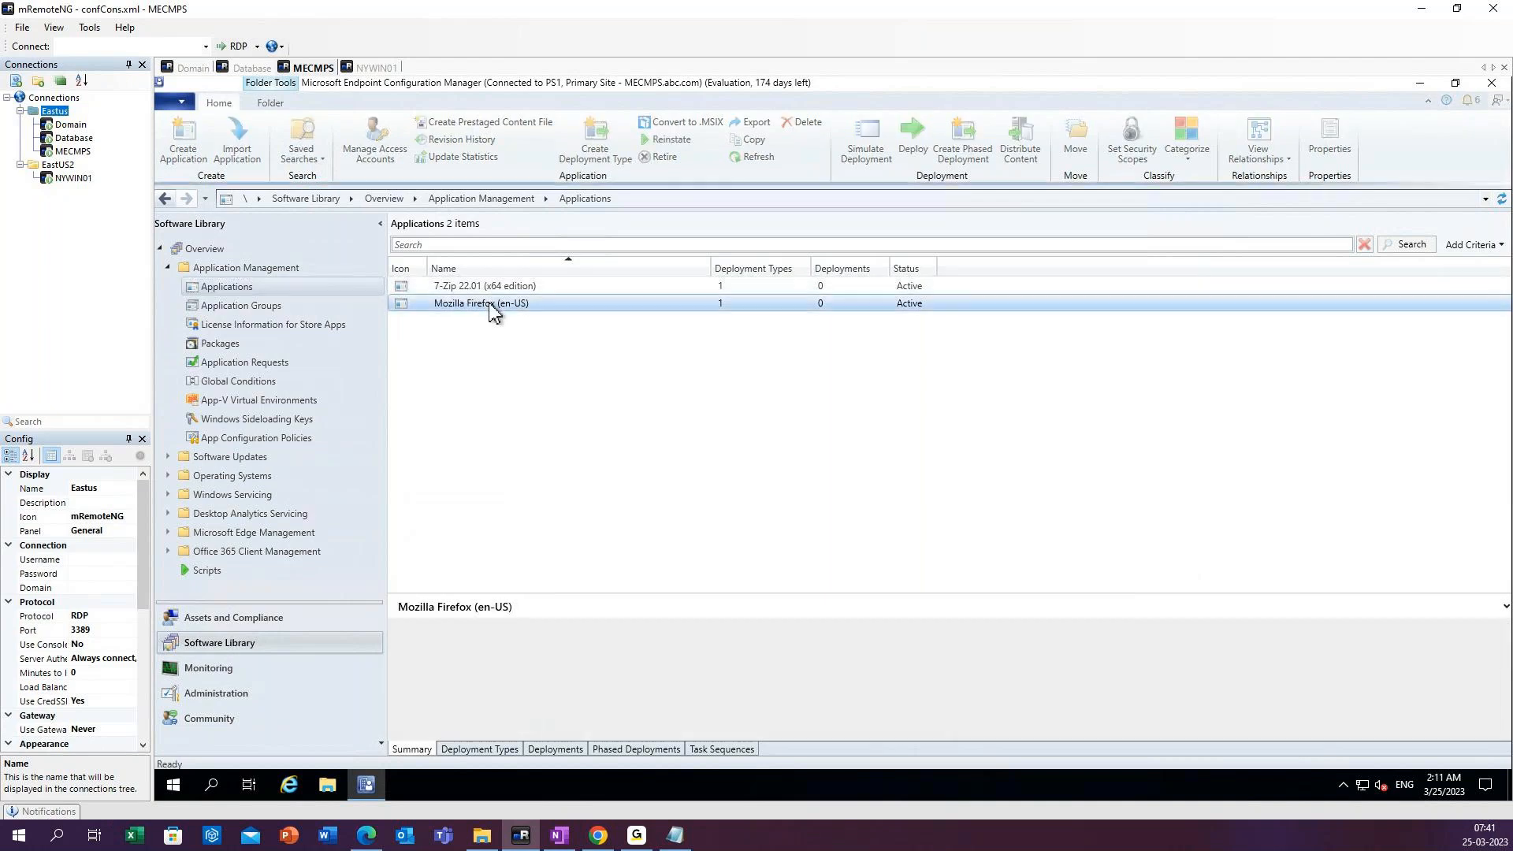
right_click(491, 306)
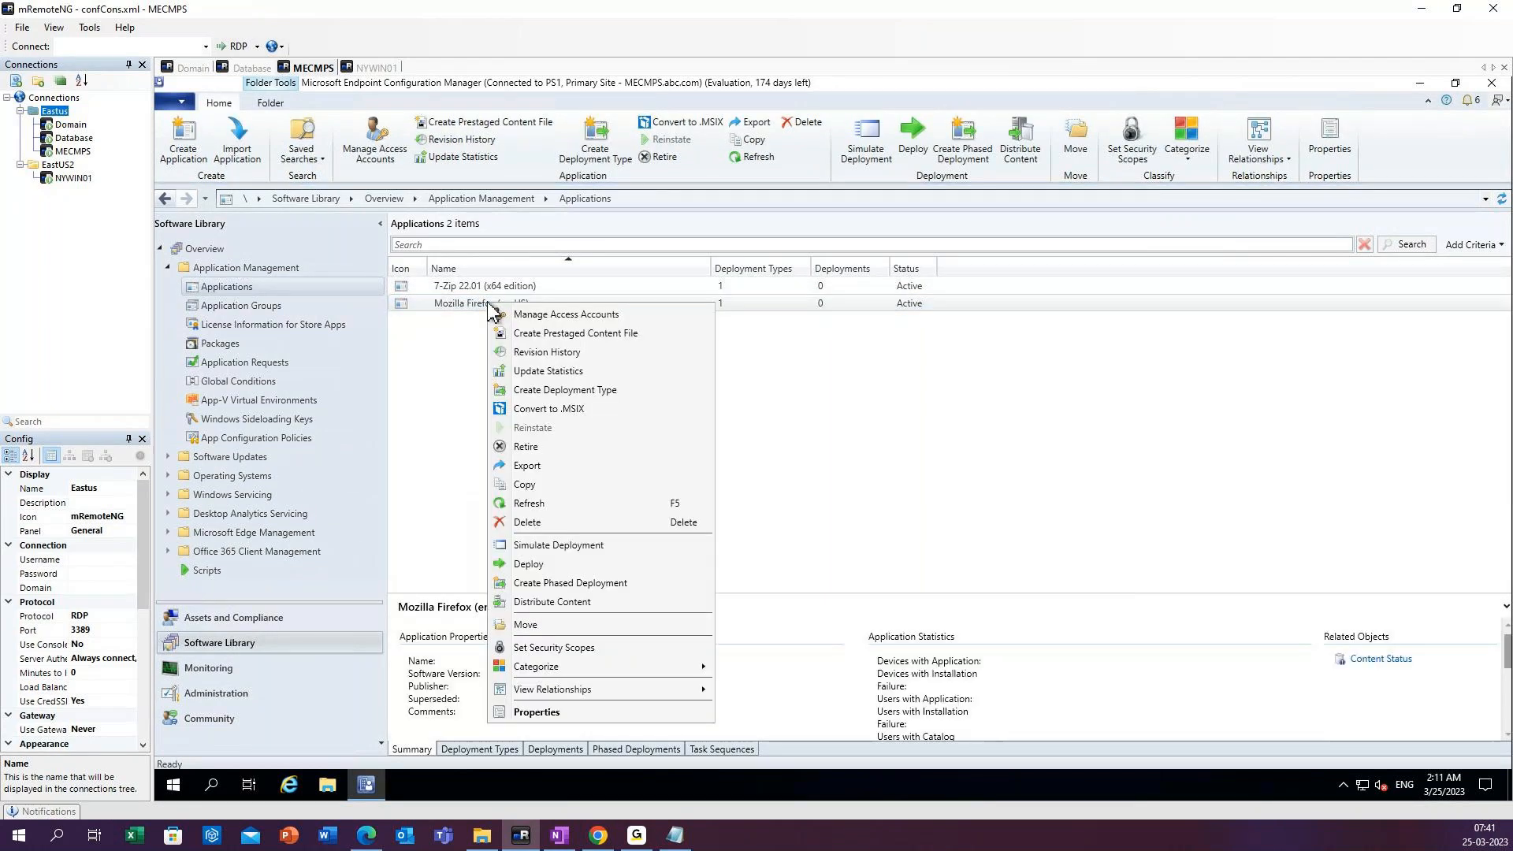
click(537, 712)
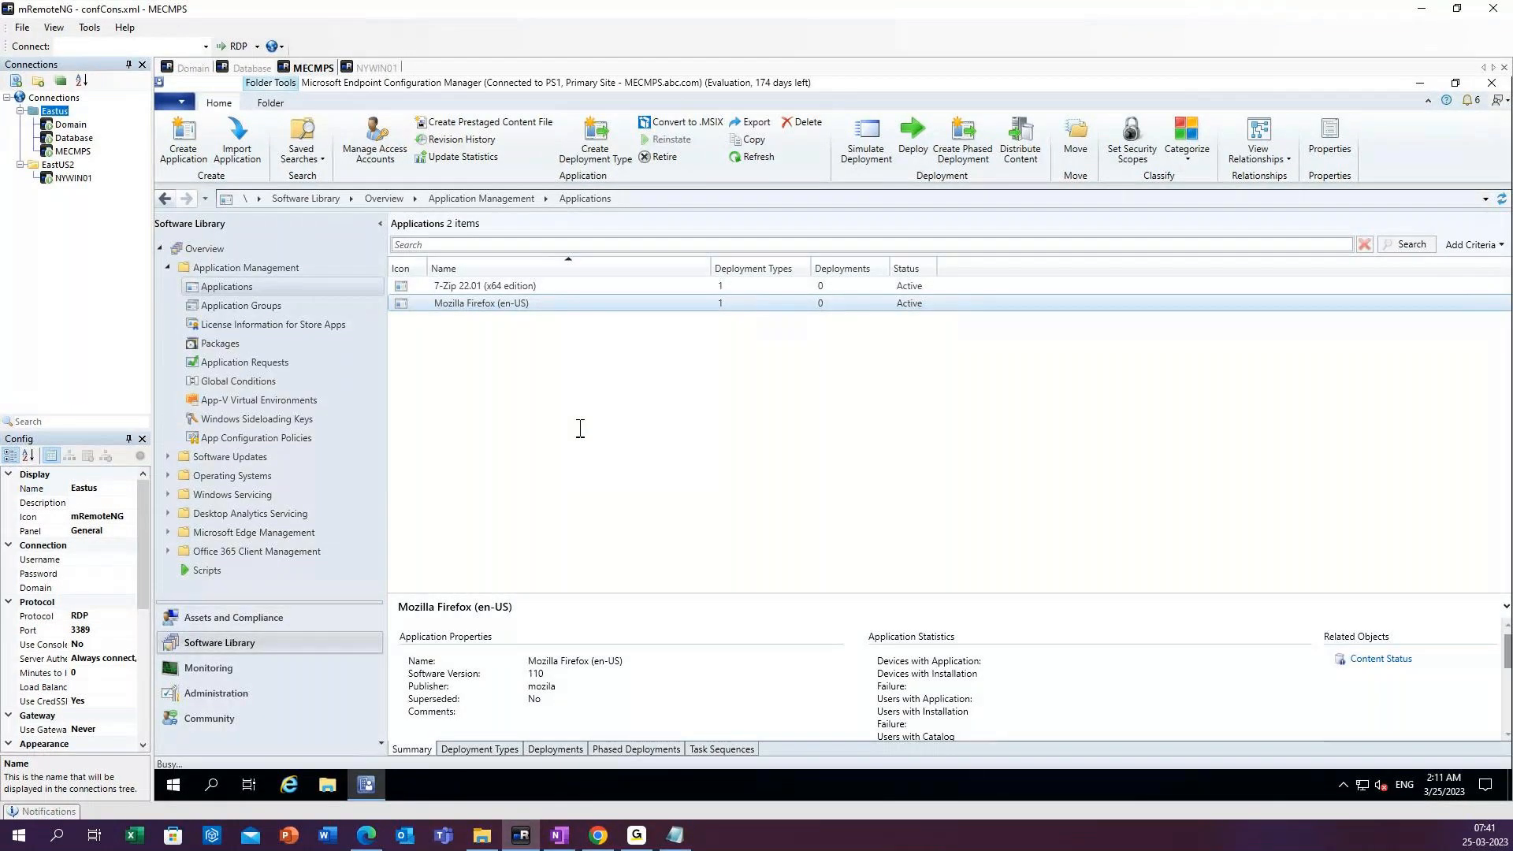
click(780, 266)
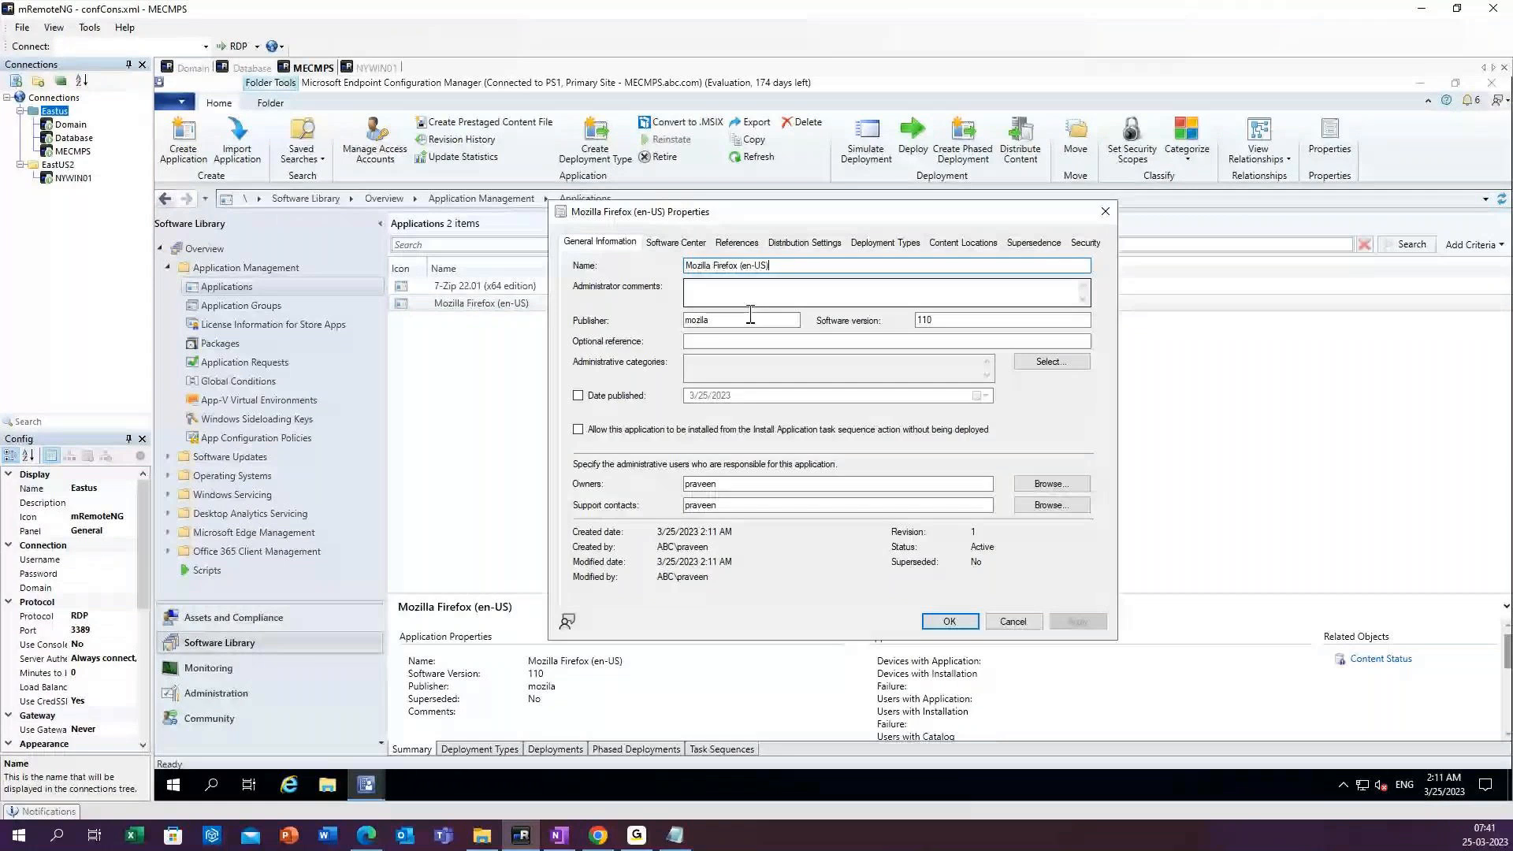
click(675, 242)
Set Firefox.jpg from the Desktop as the Firefox application's icon, save the properties and refresh the list.
click(1039, 568)
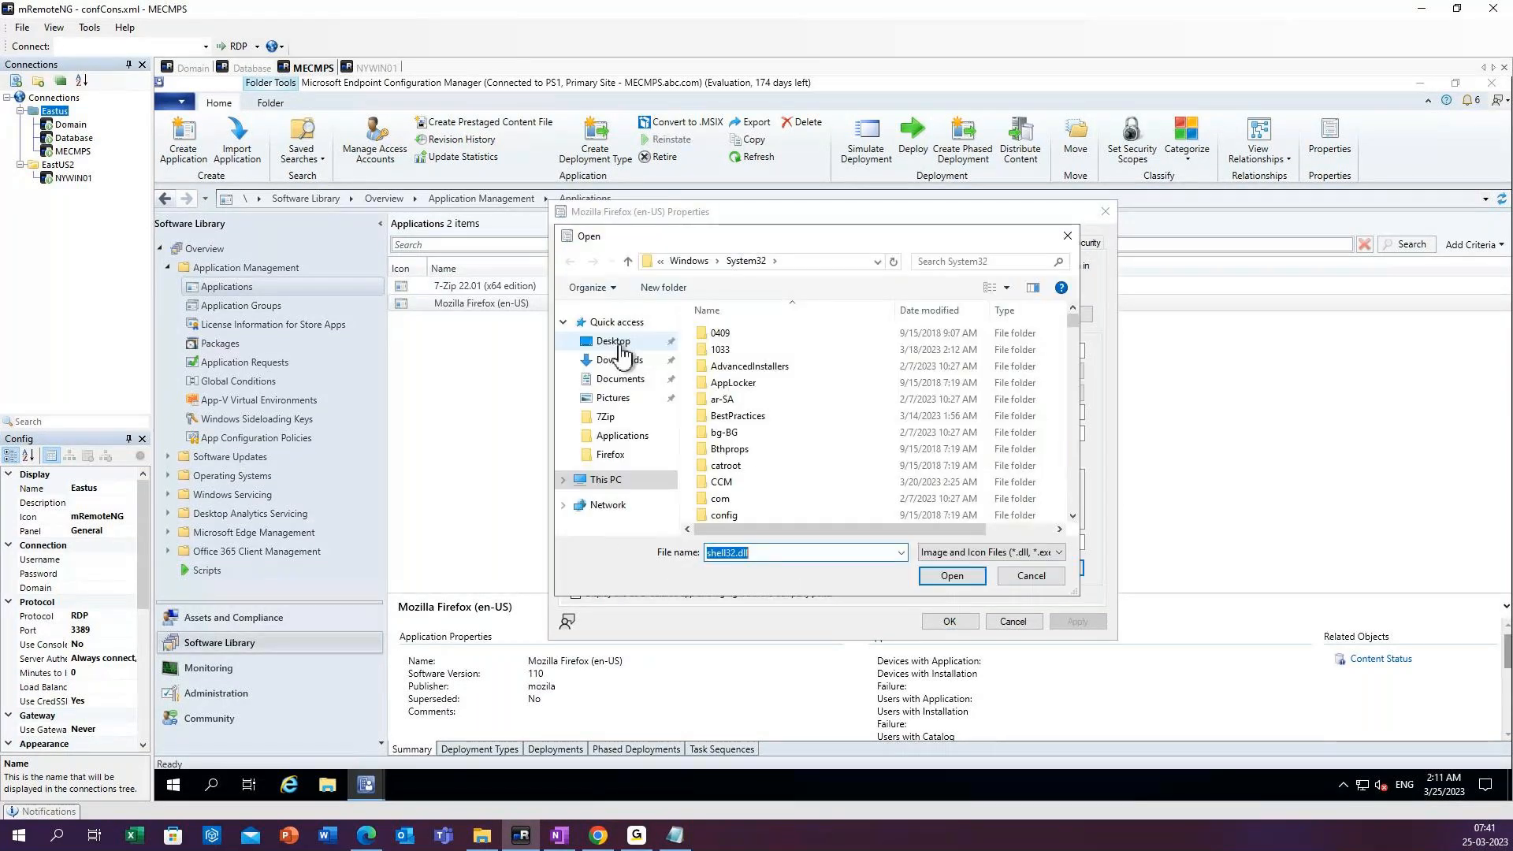
click(619, 346)
click(732, 399)
click(952, 576)
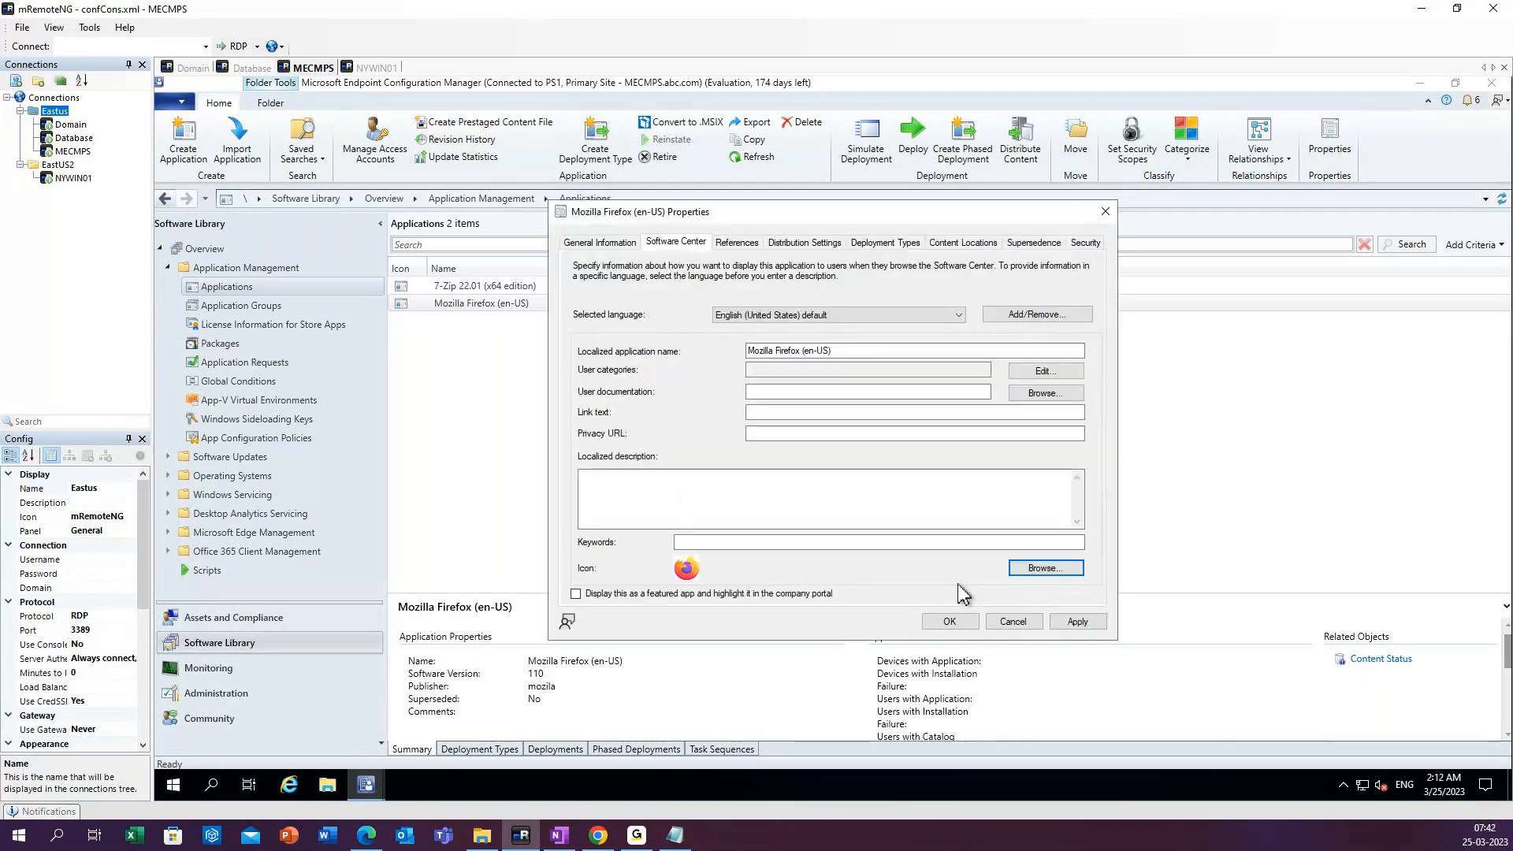
click(1078, 621)
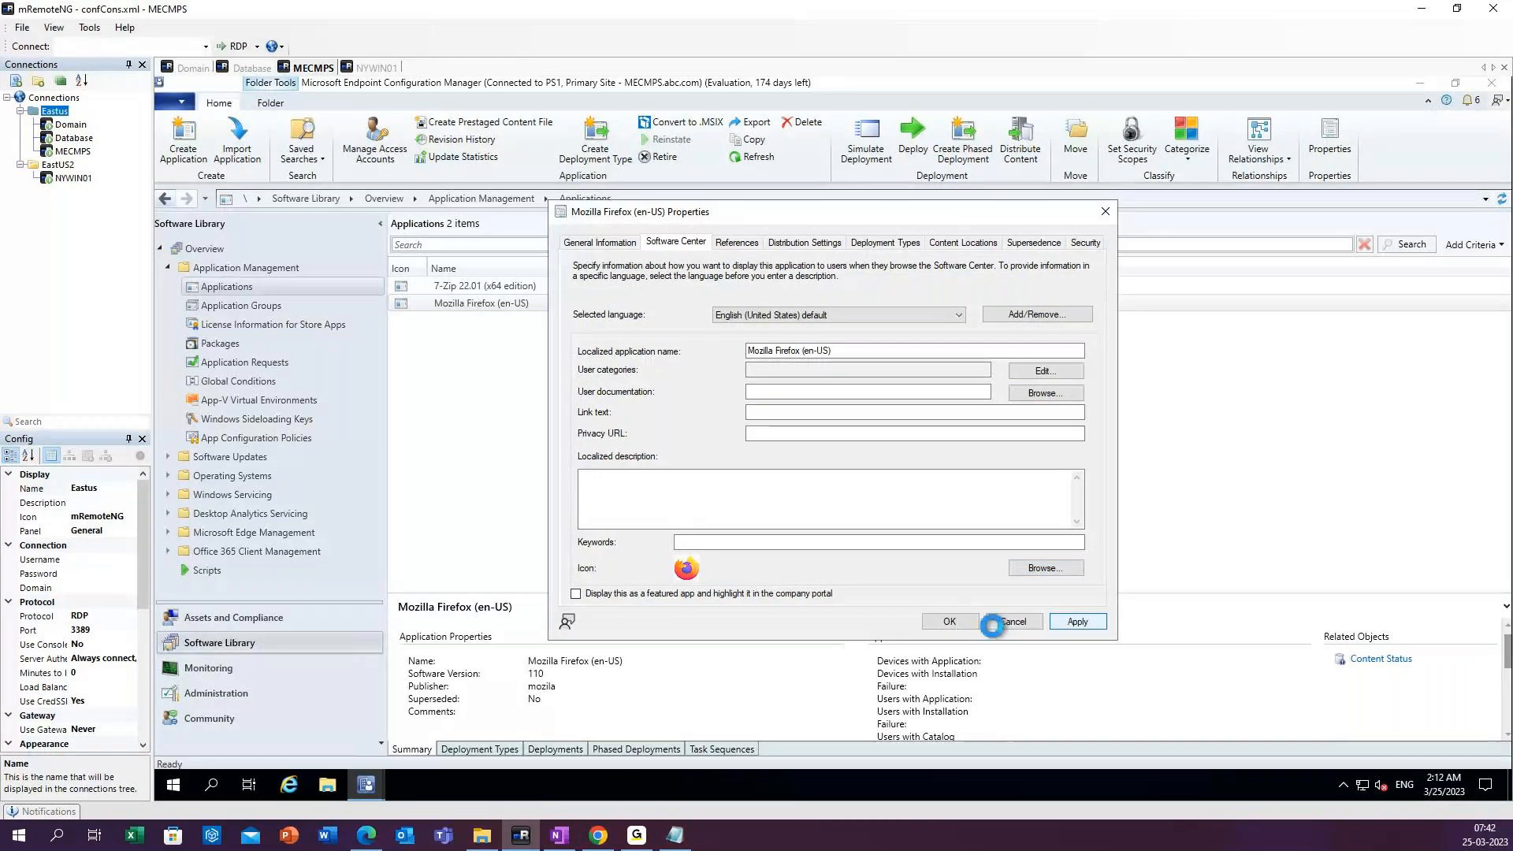
click(959, 622)
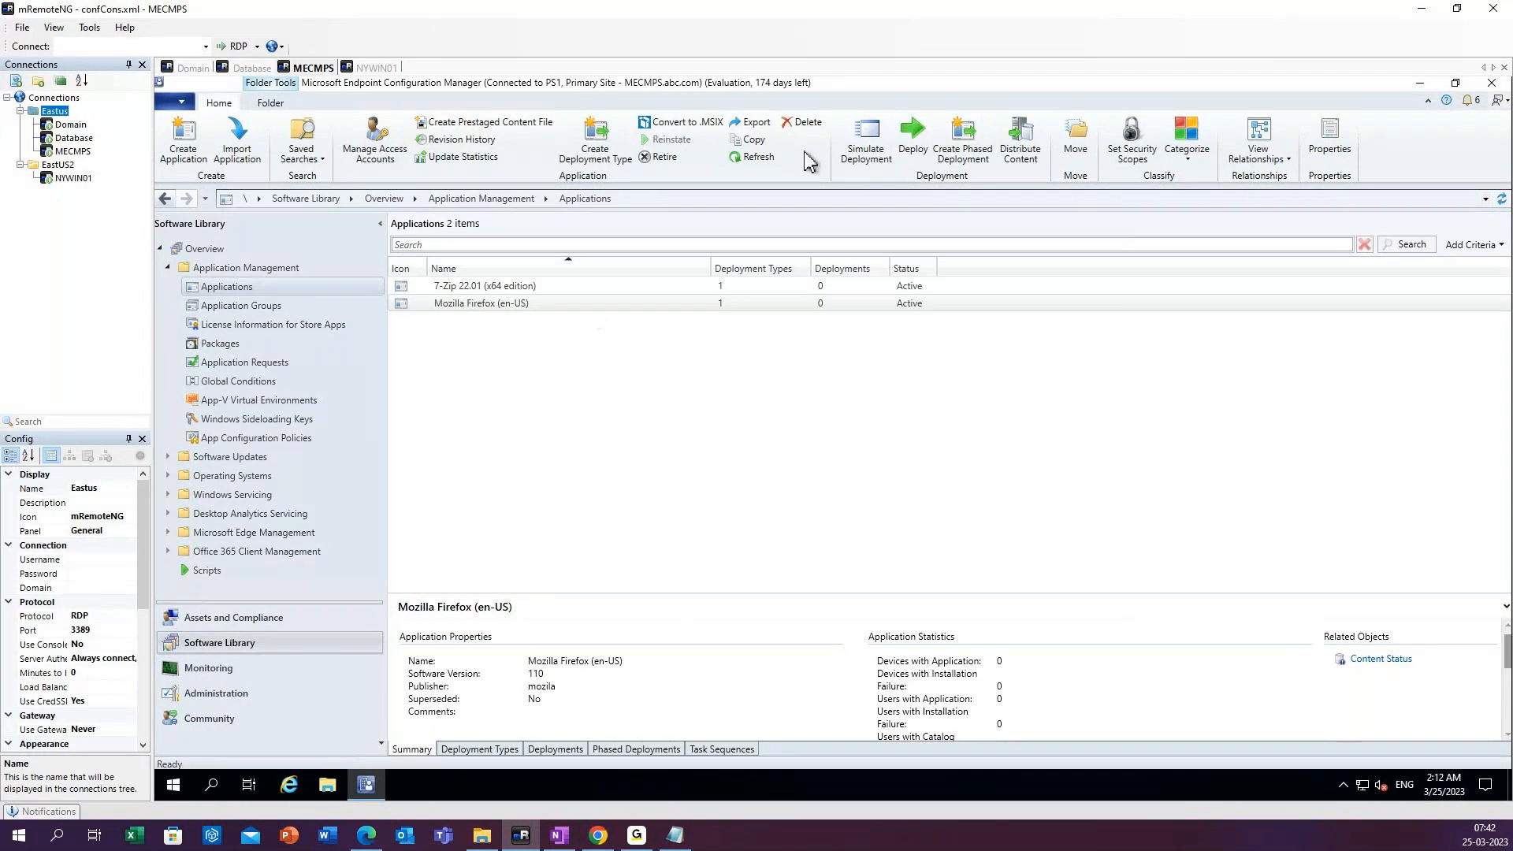
click(753, 159)
Start creating a new application from a Windows Installer file and browse to the \\mecmps server for its location.
right_click(254, 291)
click(304, 306)
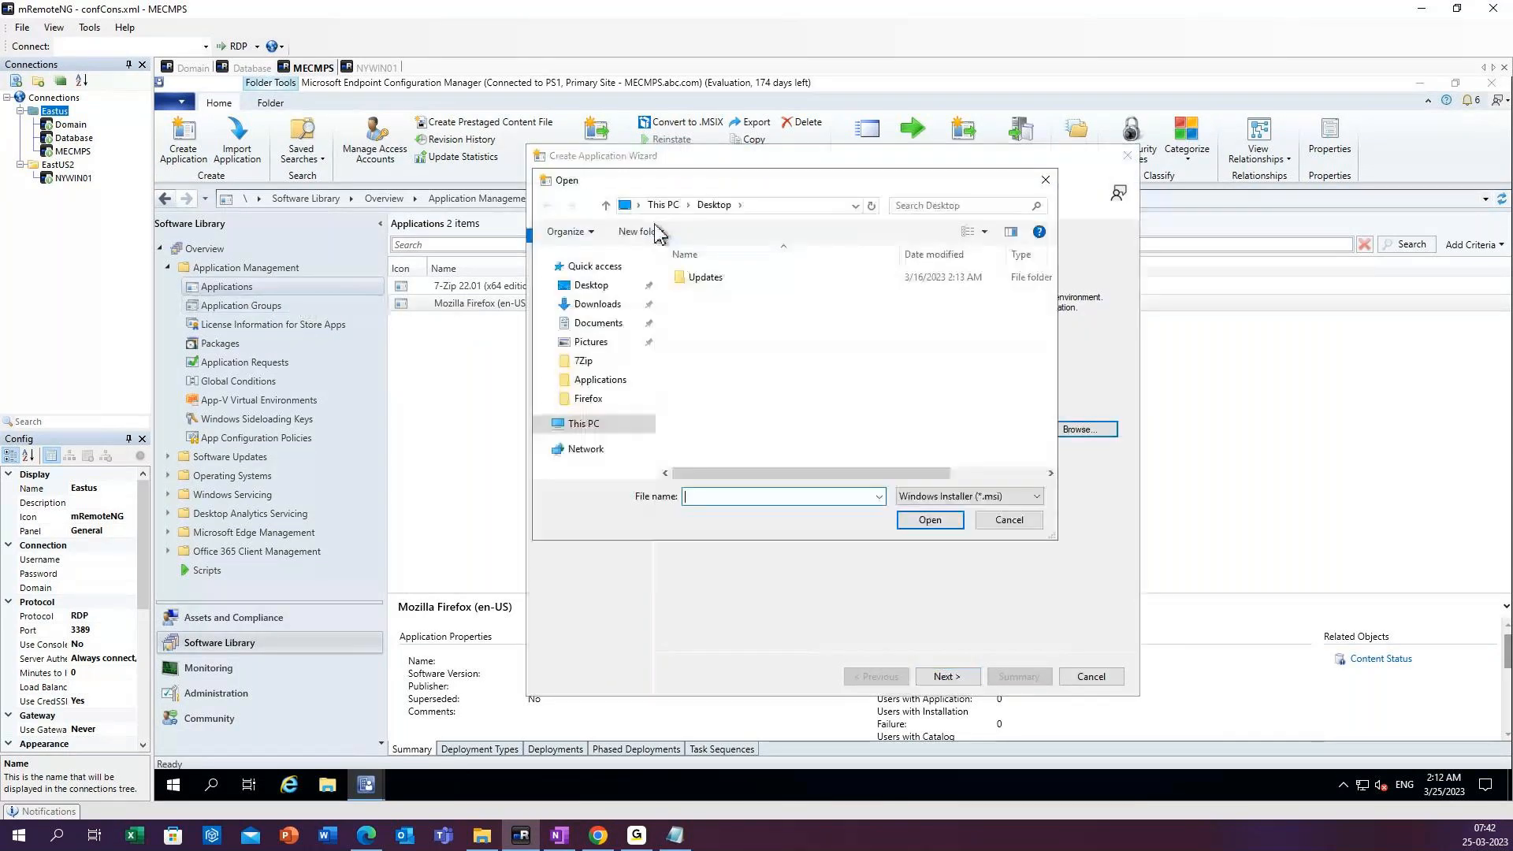
click(741, 206)
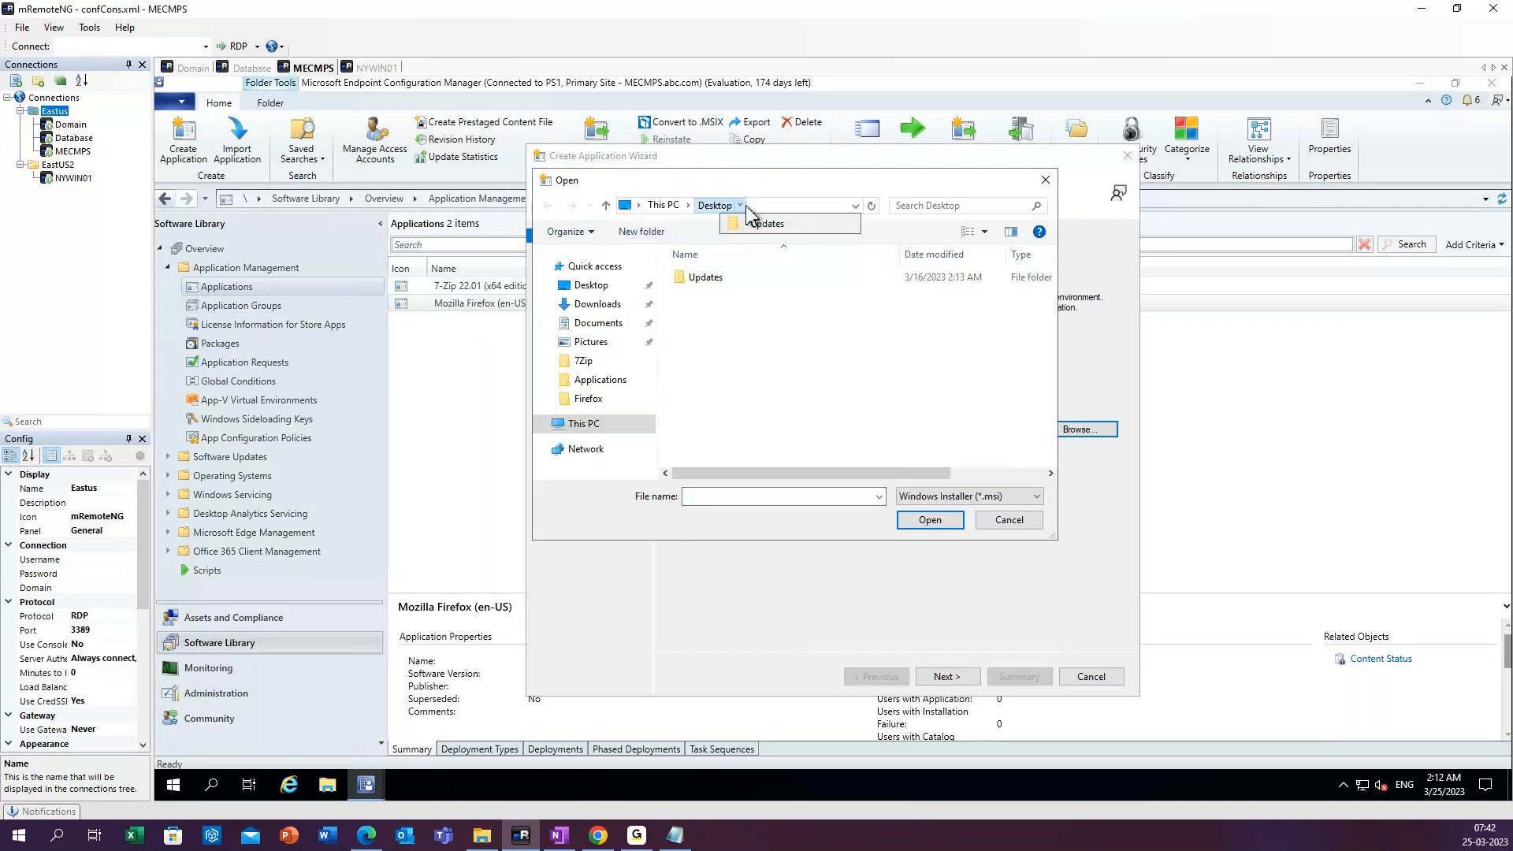
click(786, 206)
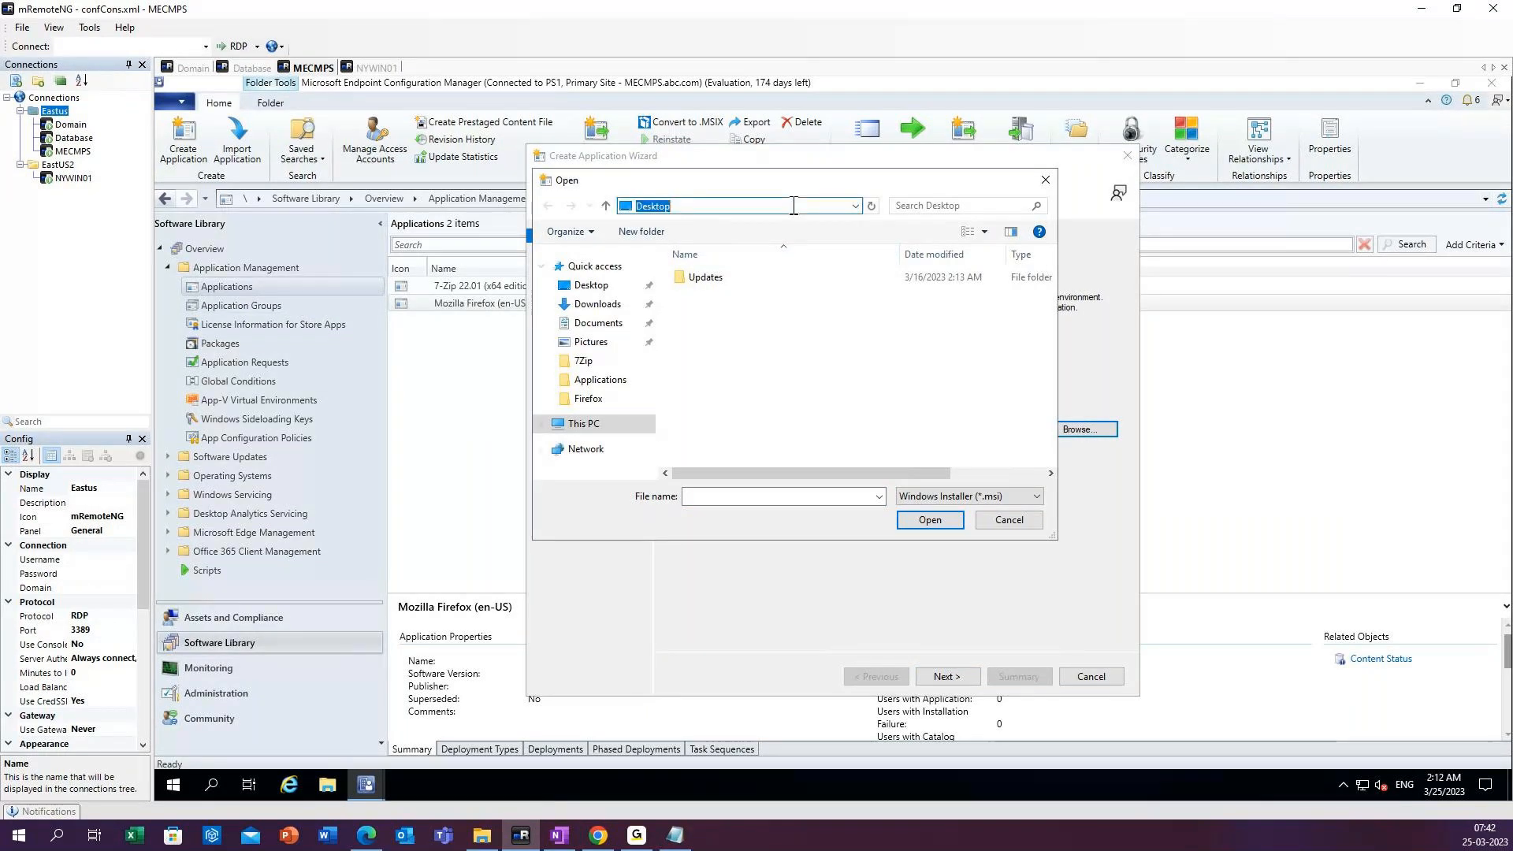
key(BackSpace)
text(\mecmps)
key(Return)
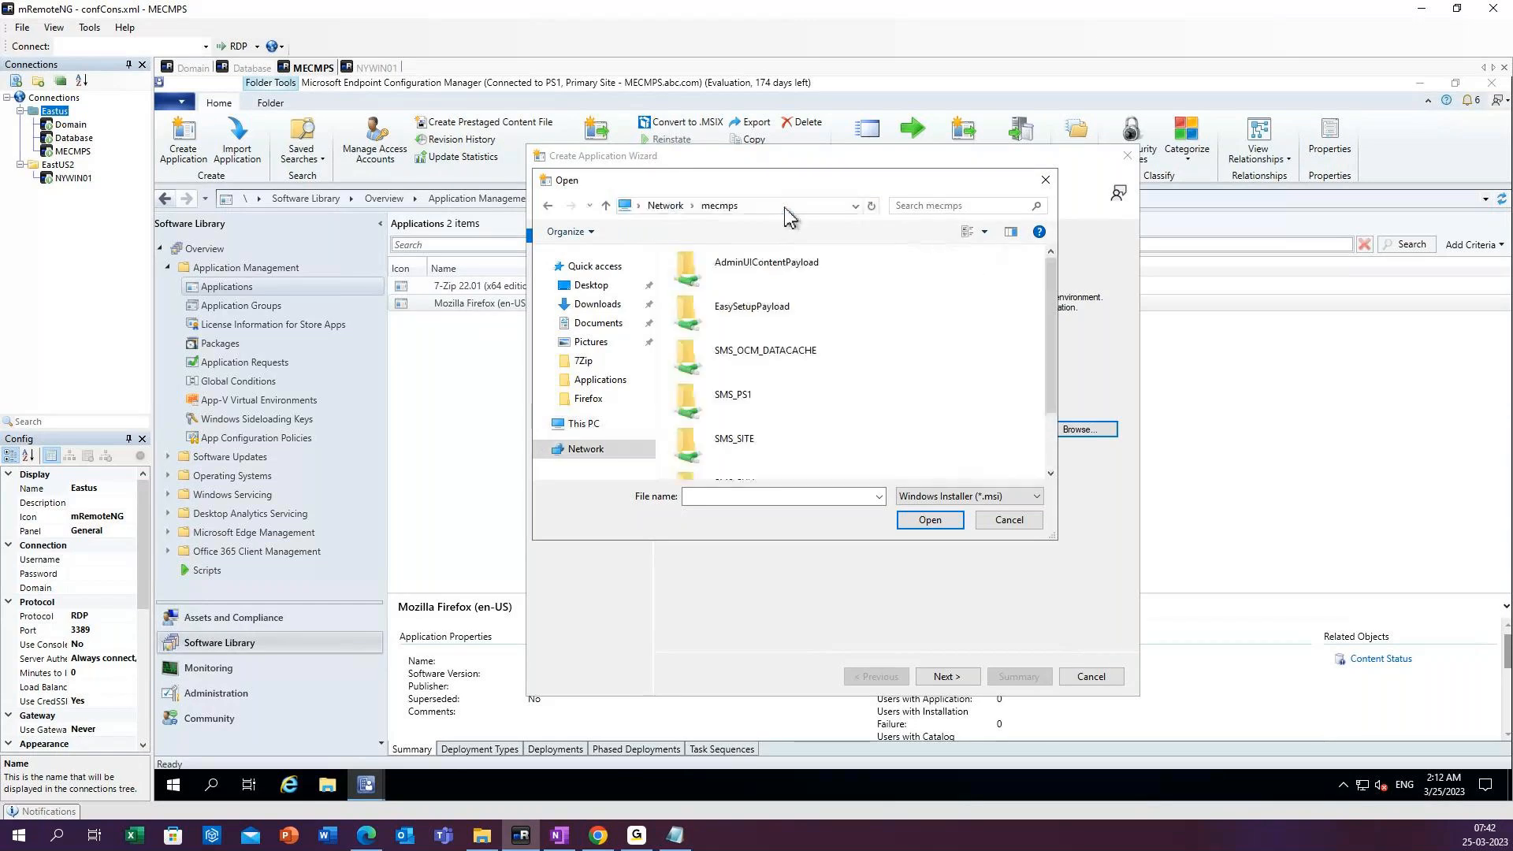
Choose mRemoteNG-Installer-1.76.20.24615.msi from Source_files\Applications\mremote and import its application information.
scroll(780, 454, down, 2)
click(769, 460)
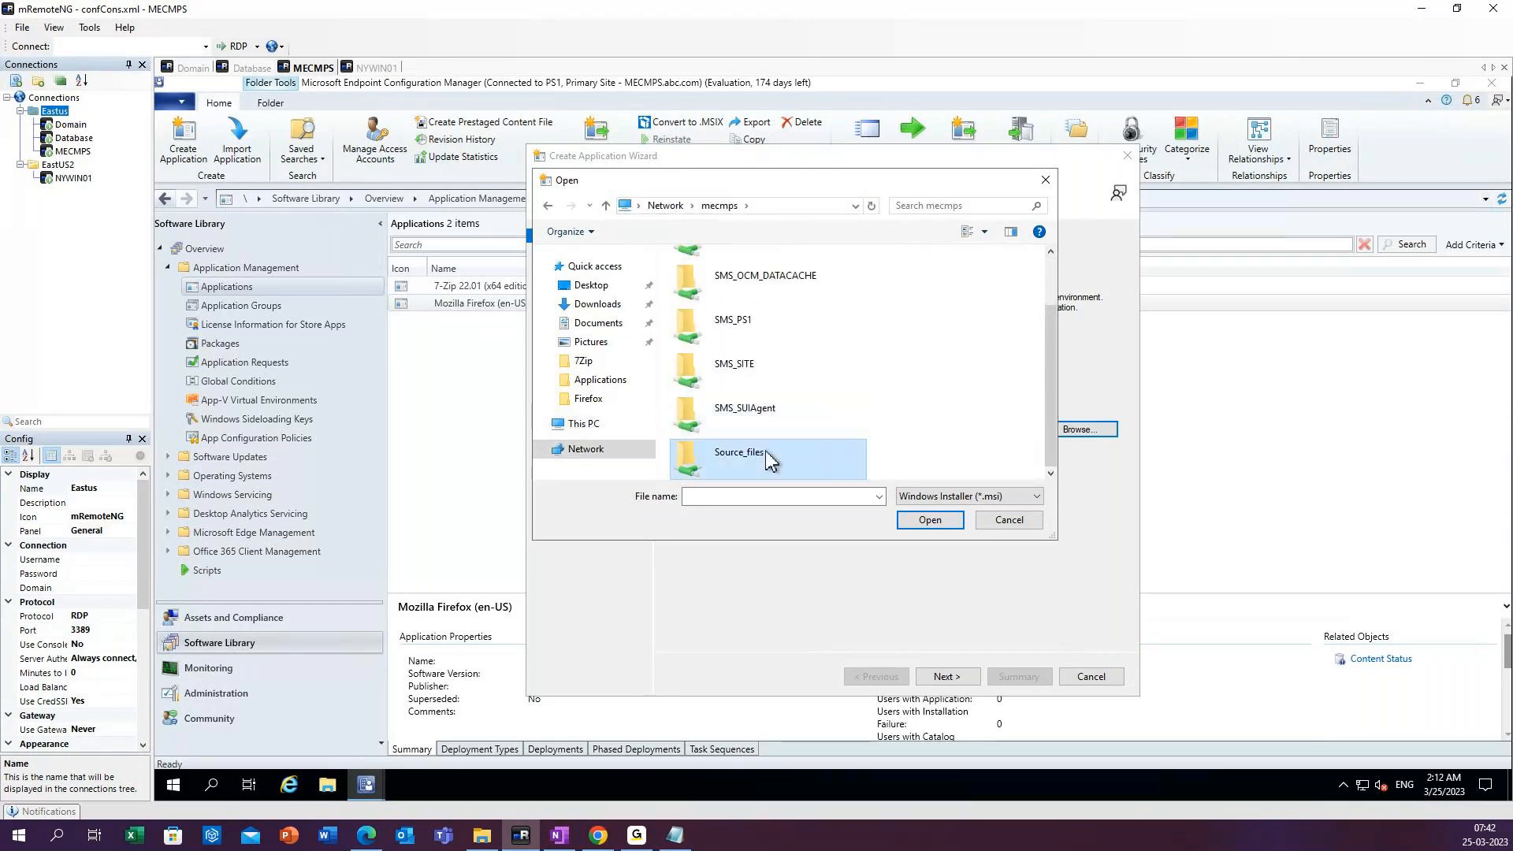
double_click(768, 461)
double_click(700, 278)
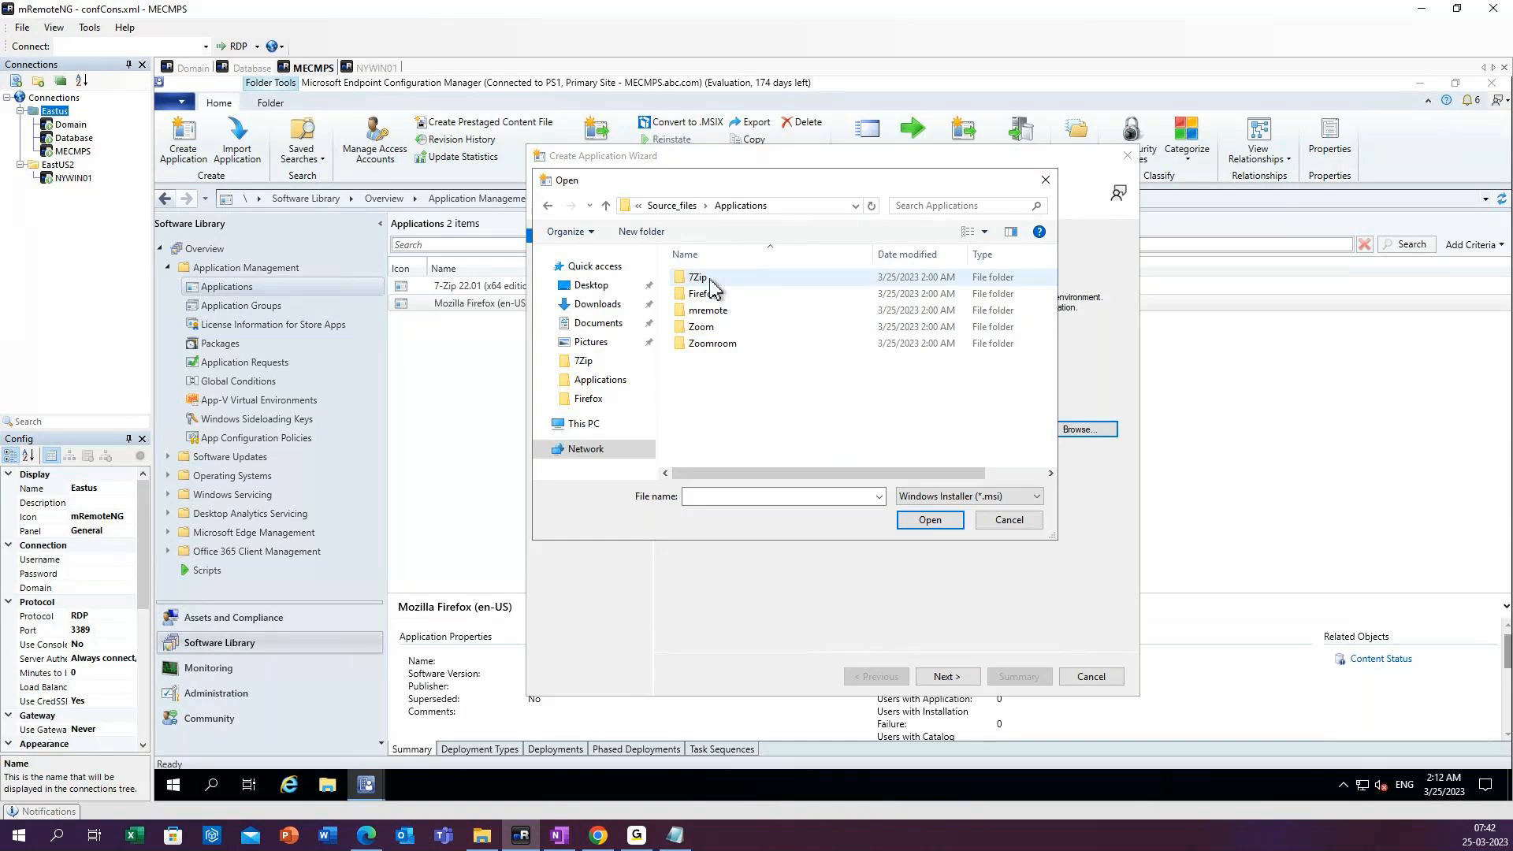
double_click(715, 312)
click(773, 277)
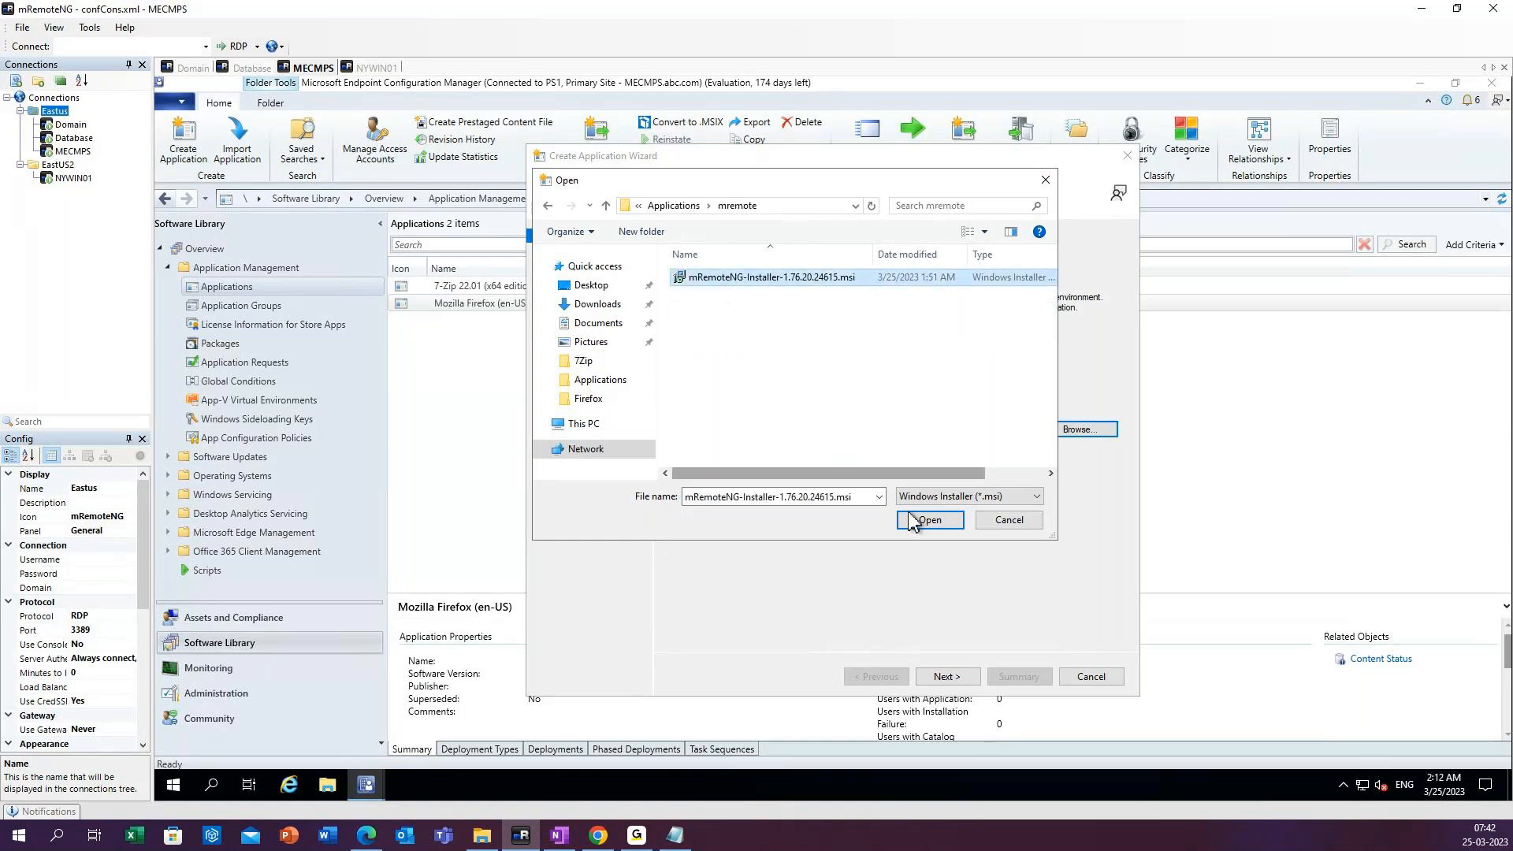
click(920, 520)
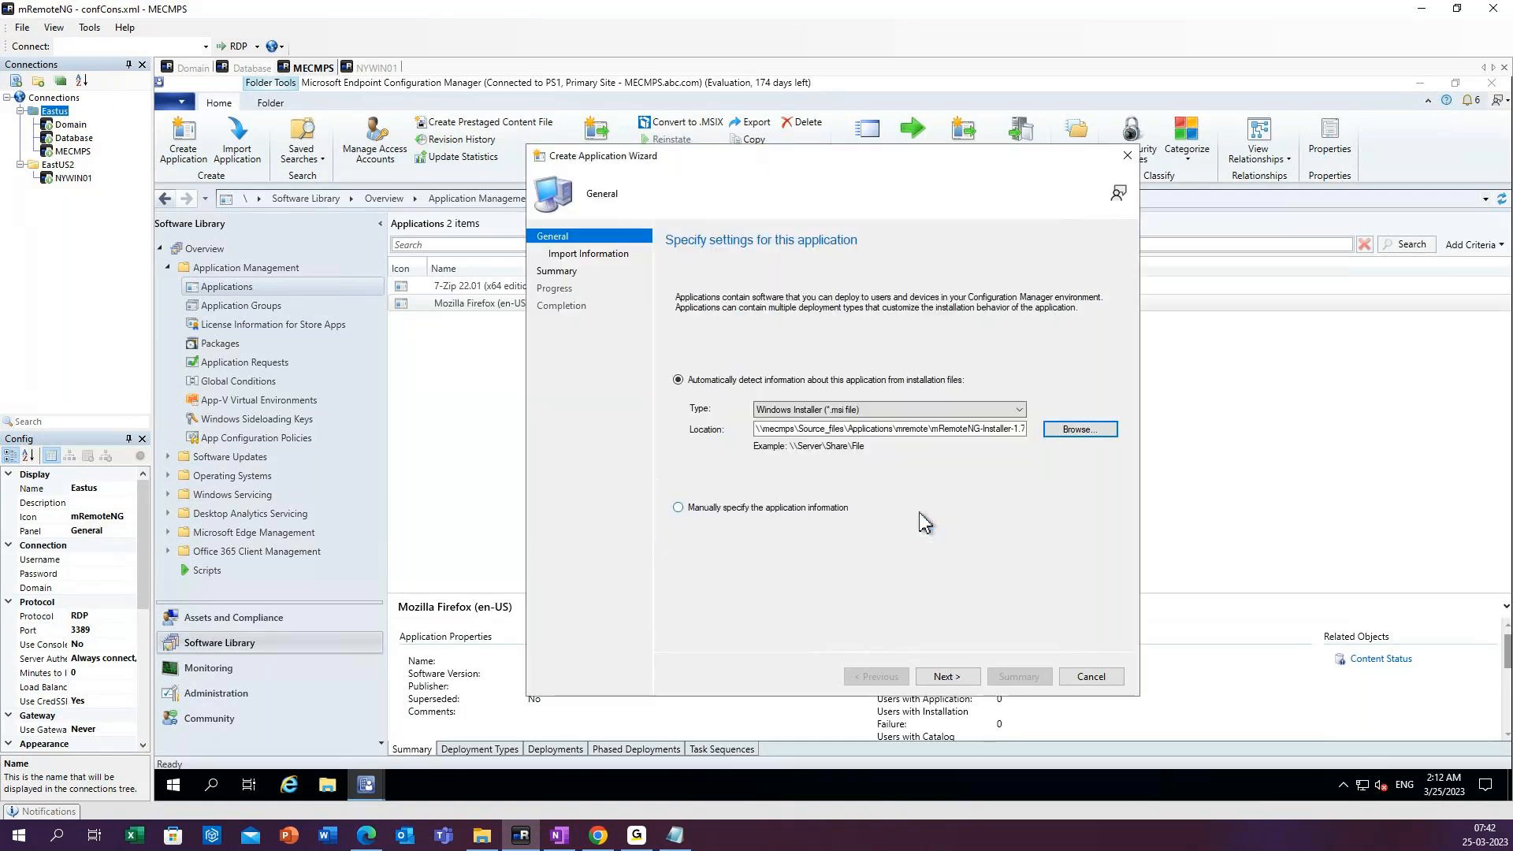
click(950, 683)
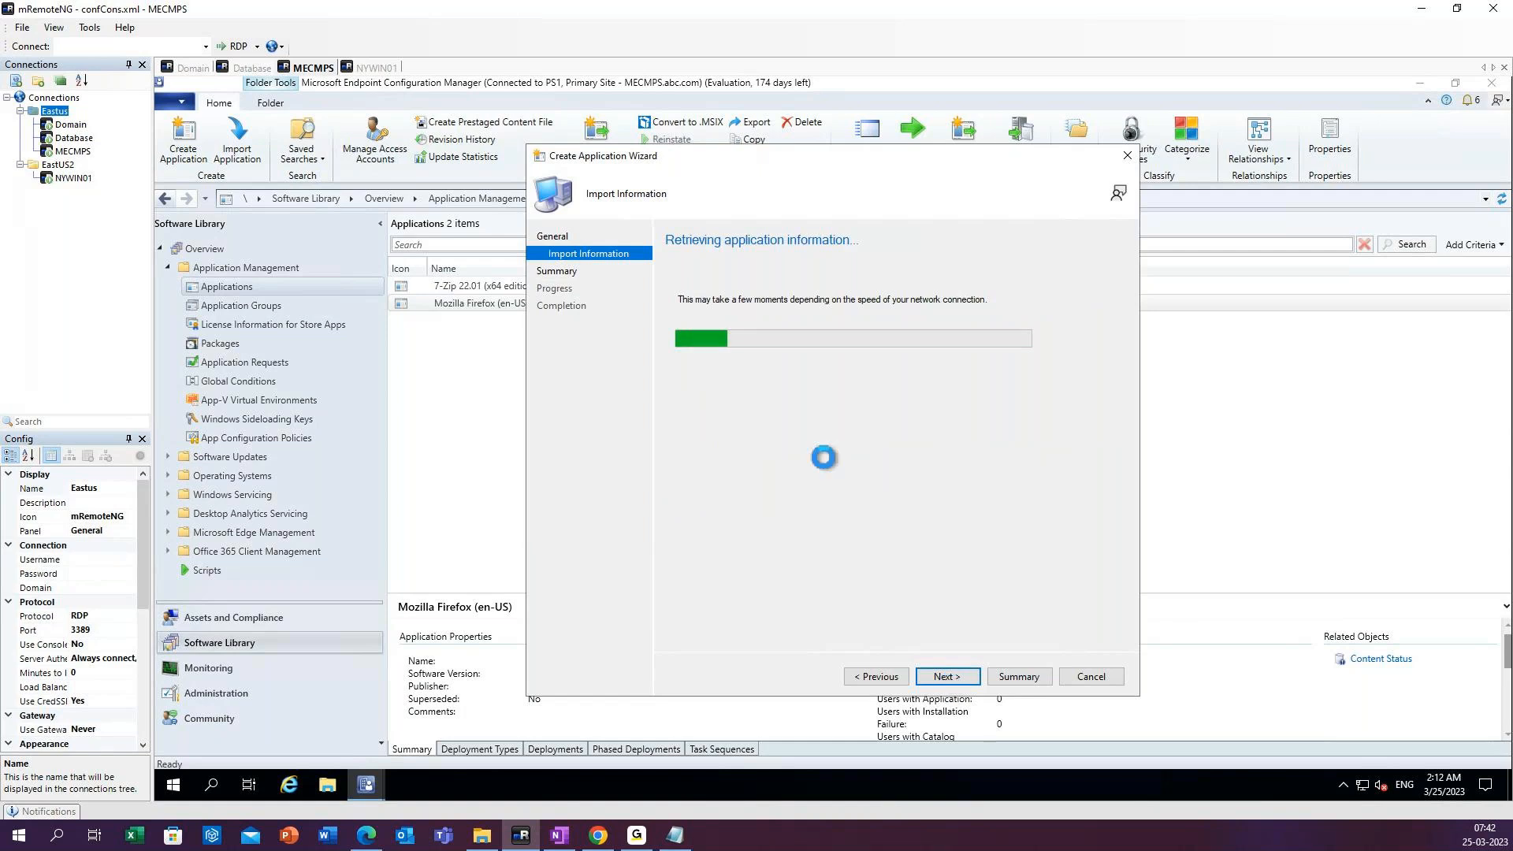
click(949, 677)
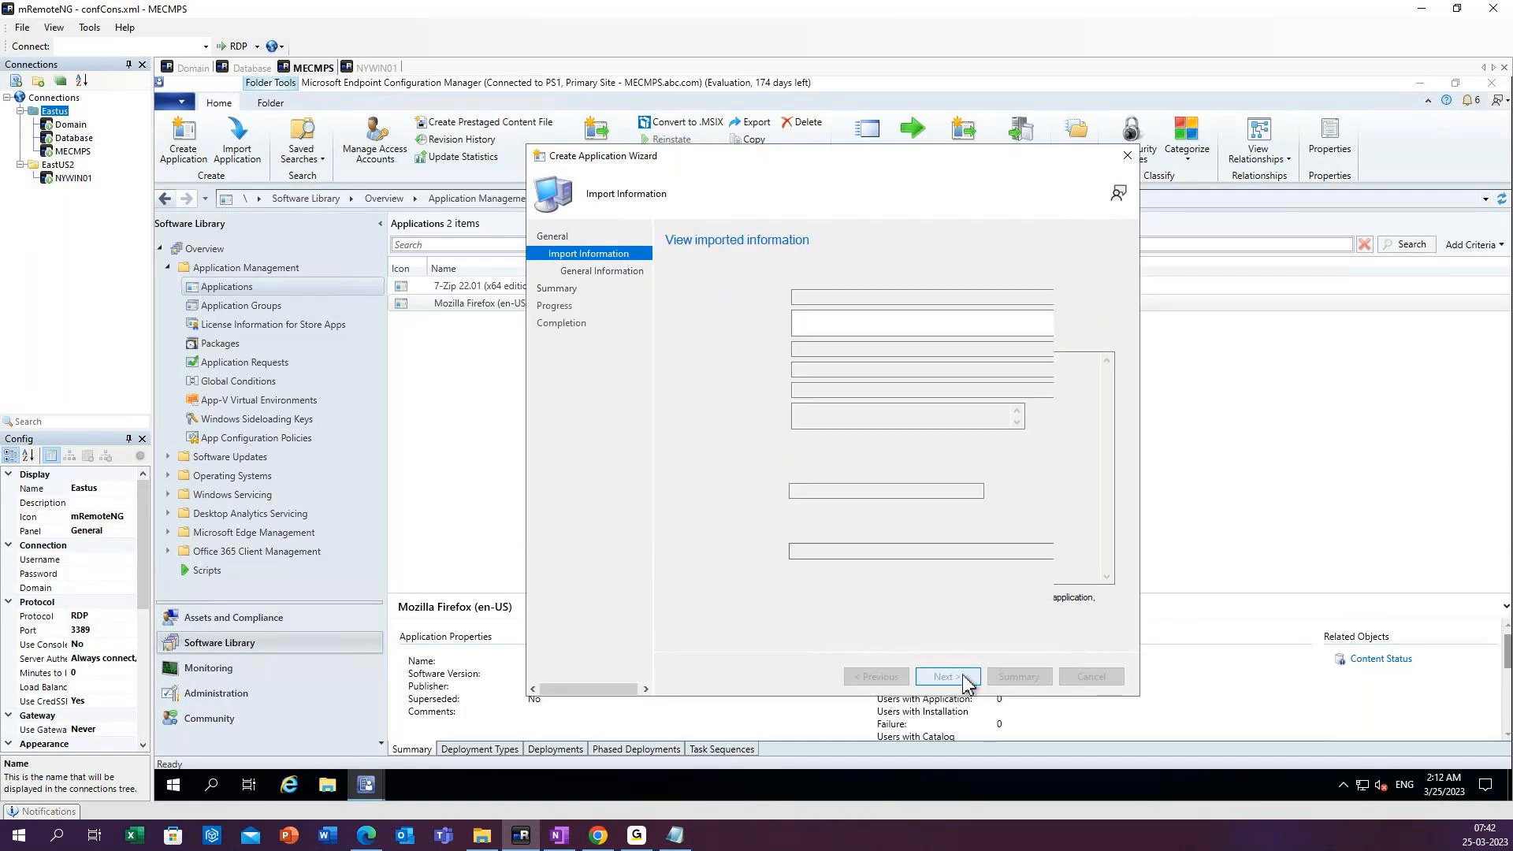
Enter mremoteng as the mRemoteNG application's publisher and 1.76 as its software version.
click(805, 349)
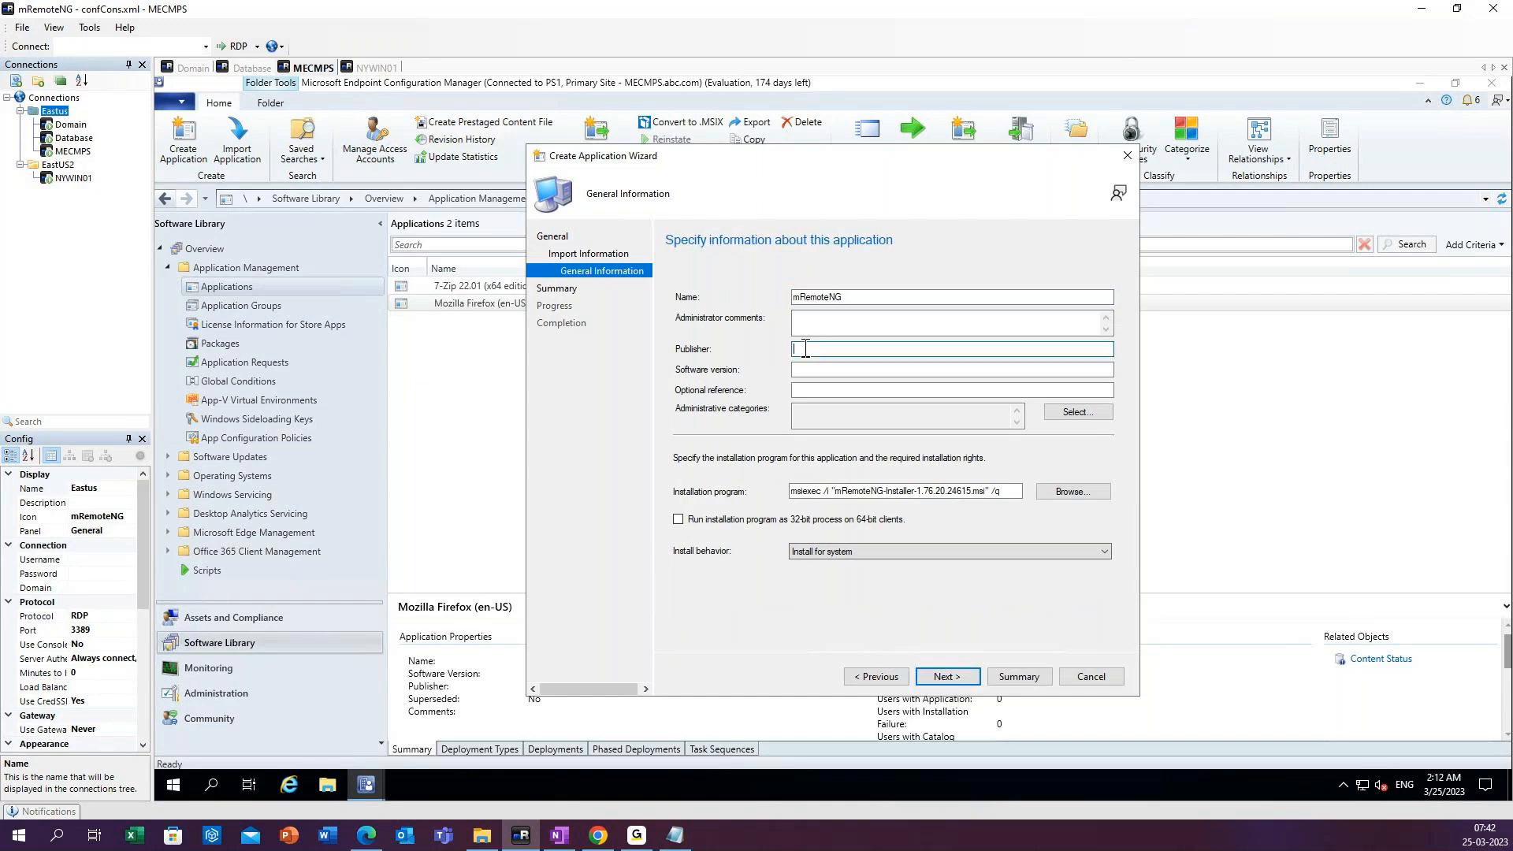
text(Remor)
key(BackSpace)
key(BackSpace)
key(BackSpace)
key(BackSpace)
text(mRemor)
key(BackSpace)
text(teng)
click(819, 370)
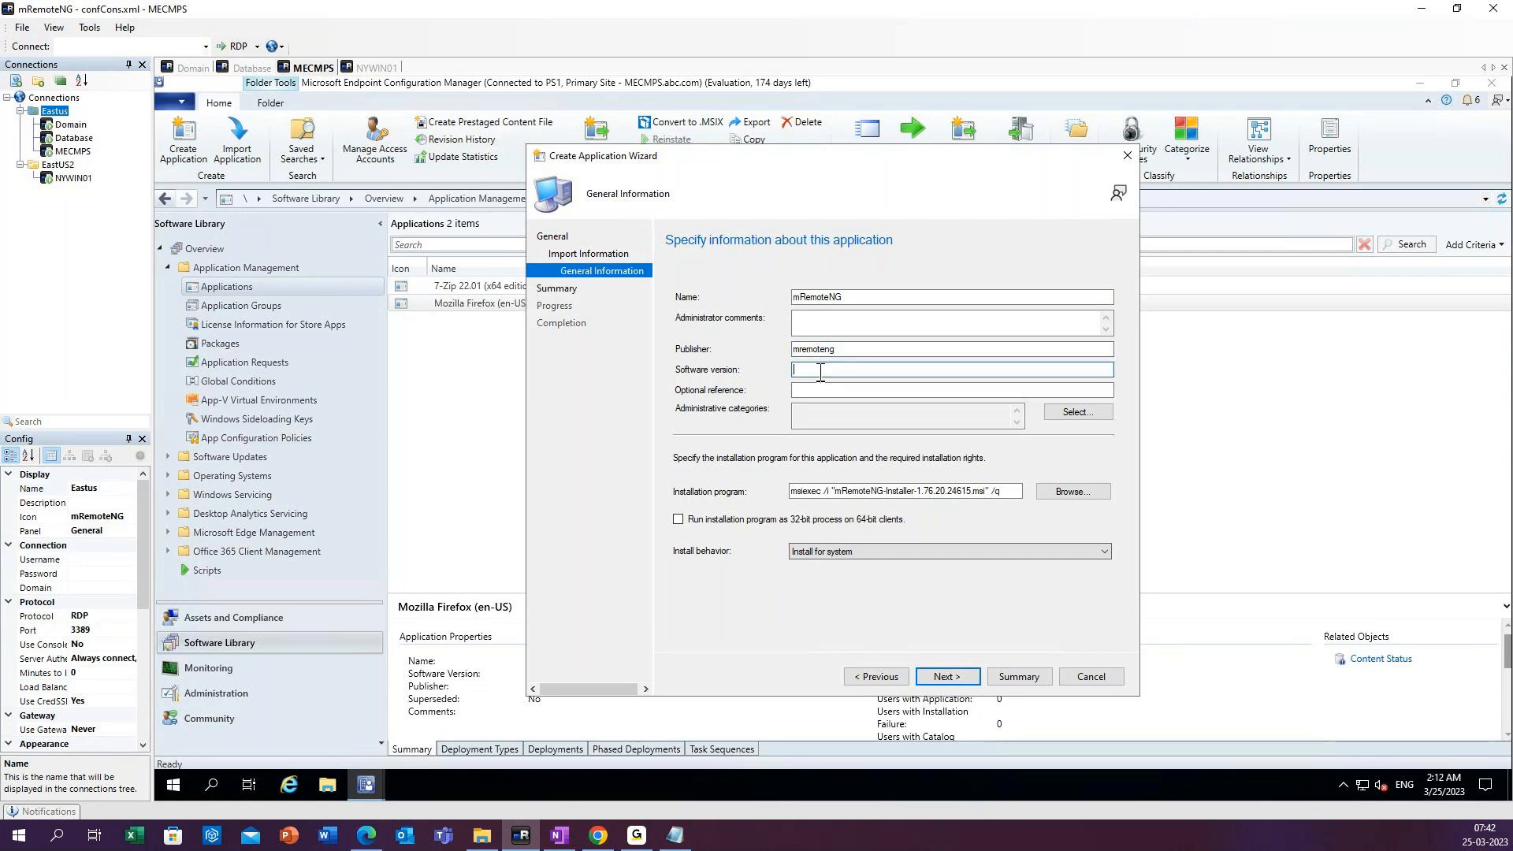
text(1.76)
Keep the install behavior as Install for system and finish creating the mRemoteNG application.
click(838, 554)
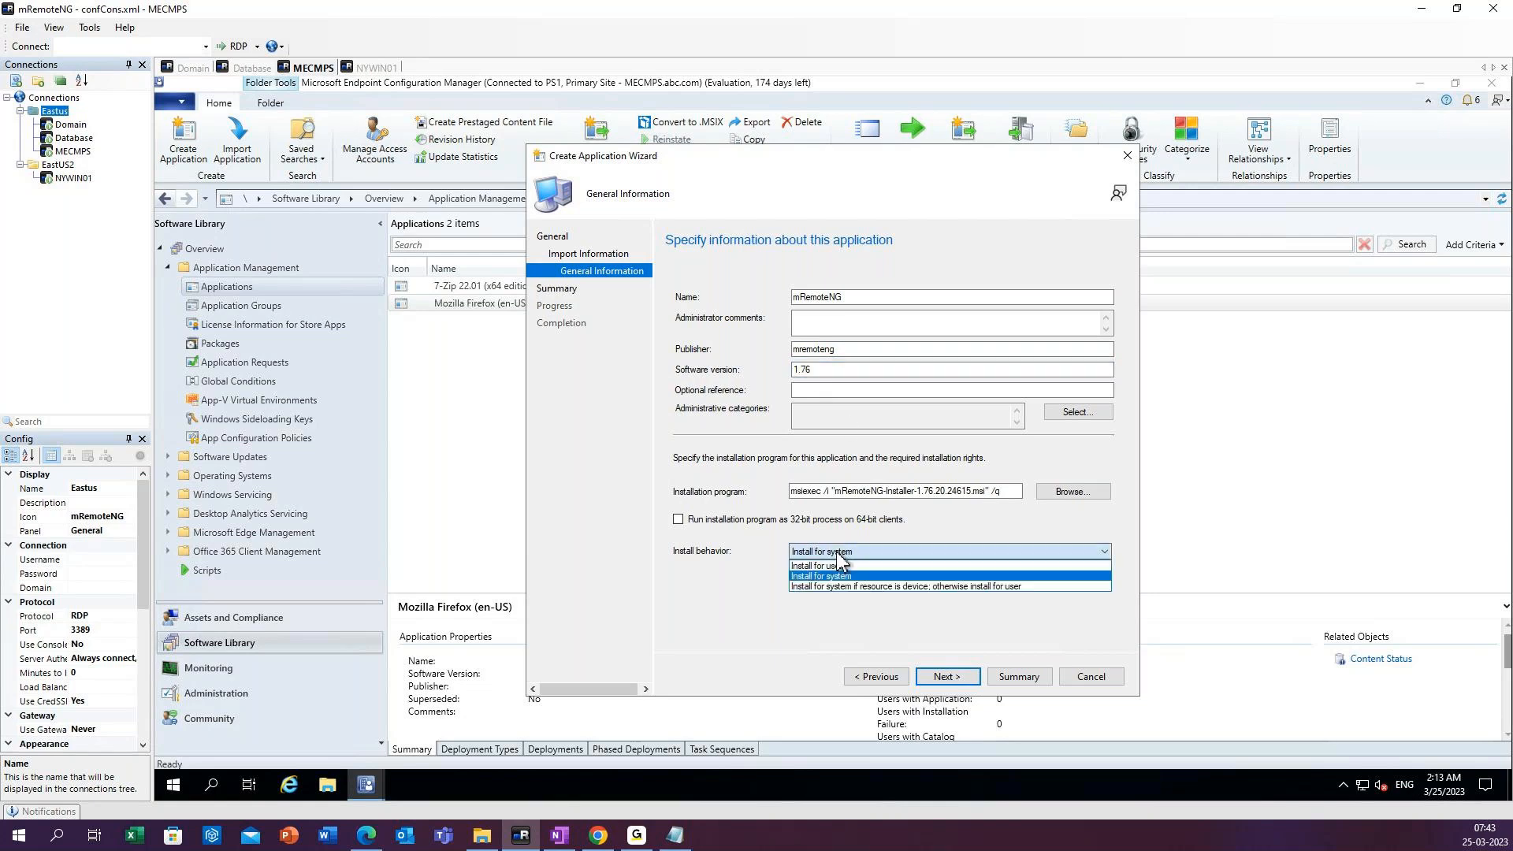
click(891, 576)
click(953, 677)
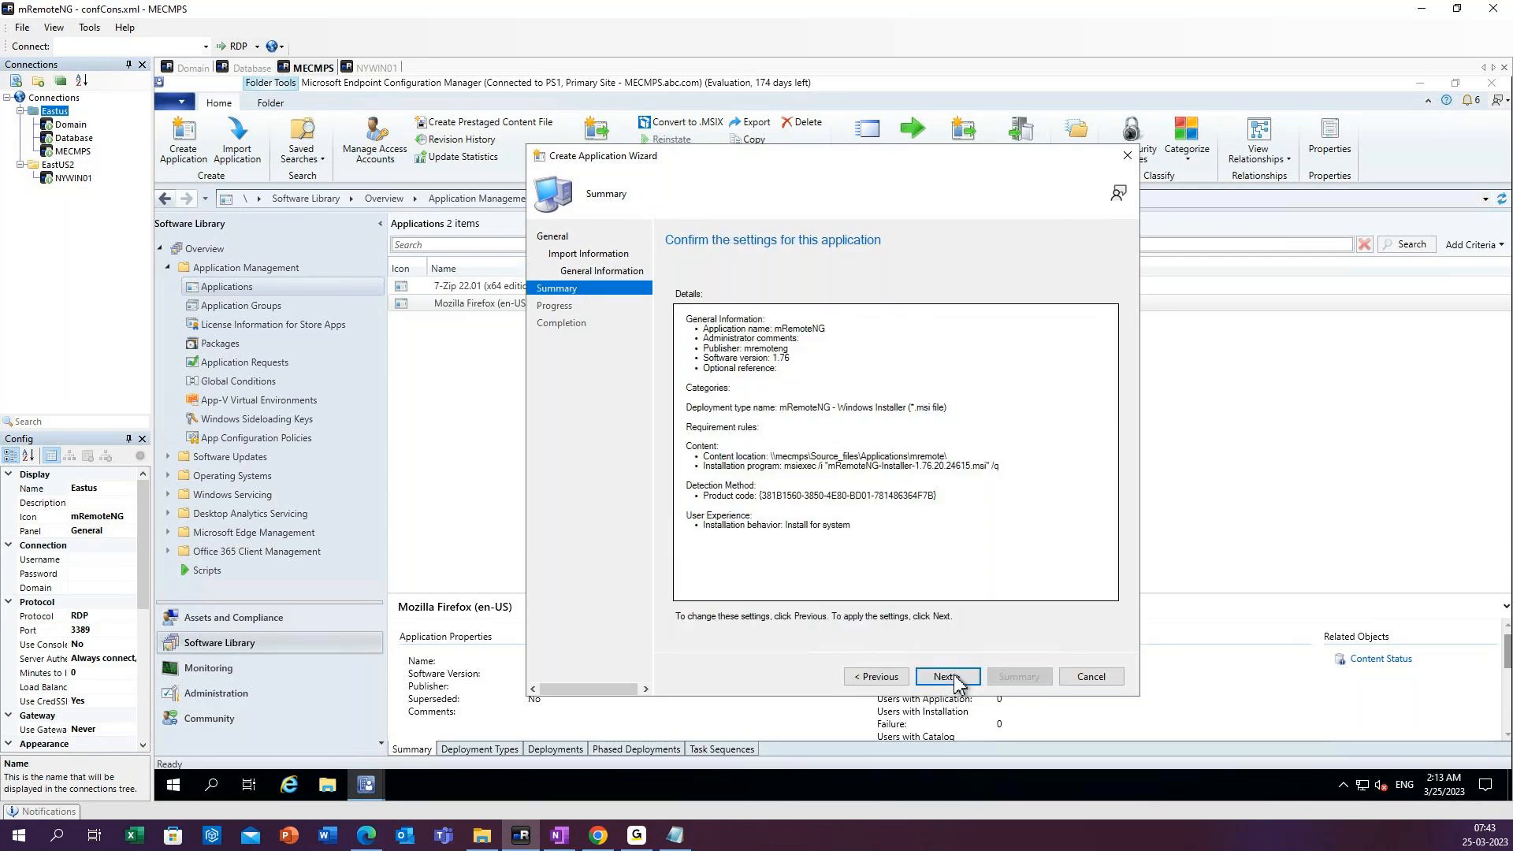
click(946, 677)
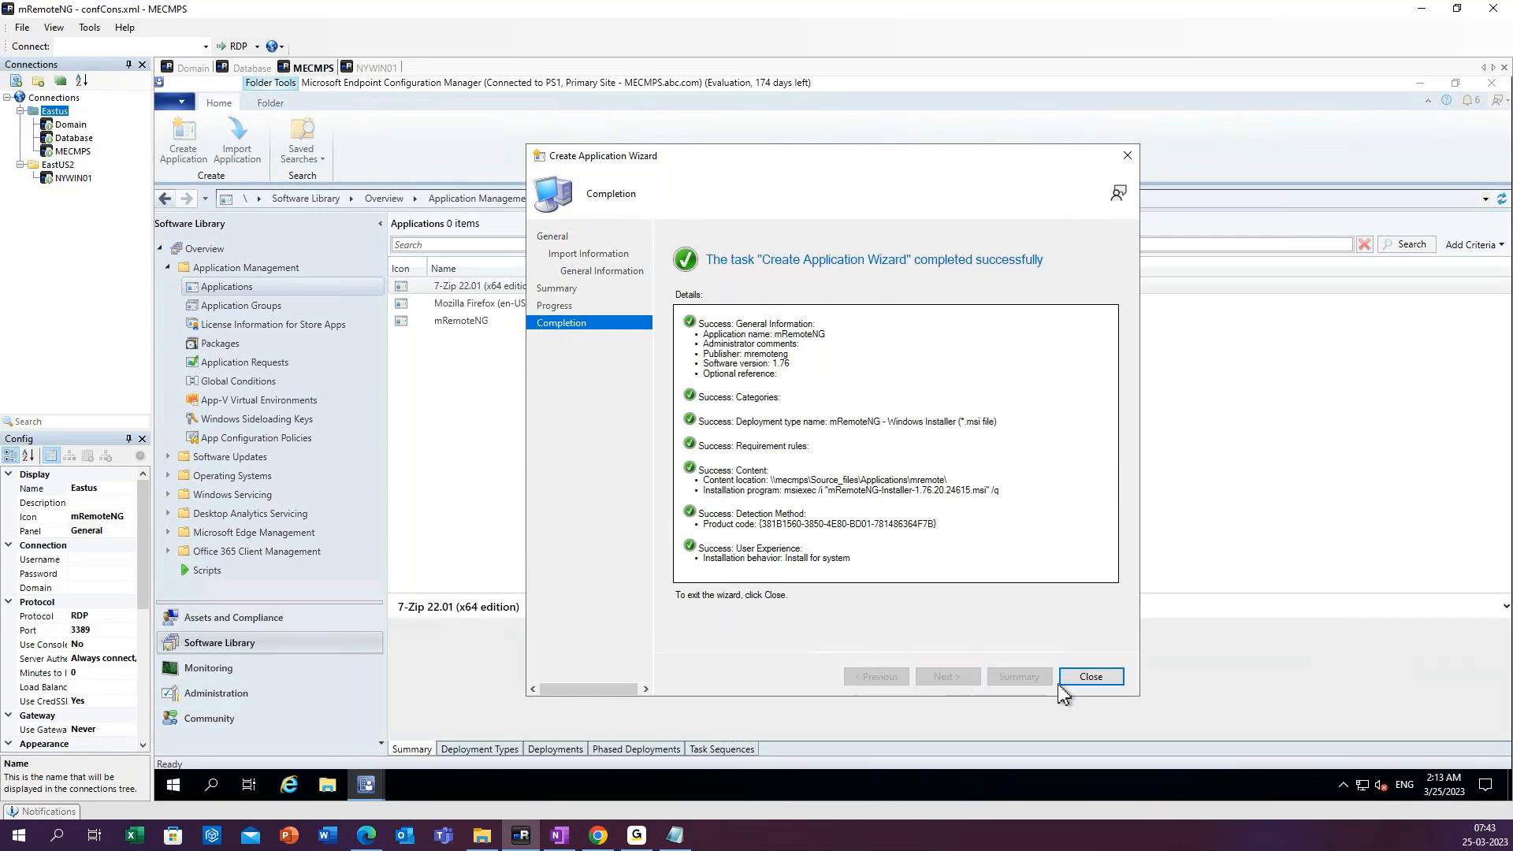
click(1092, 678)
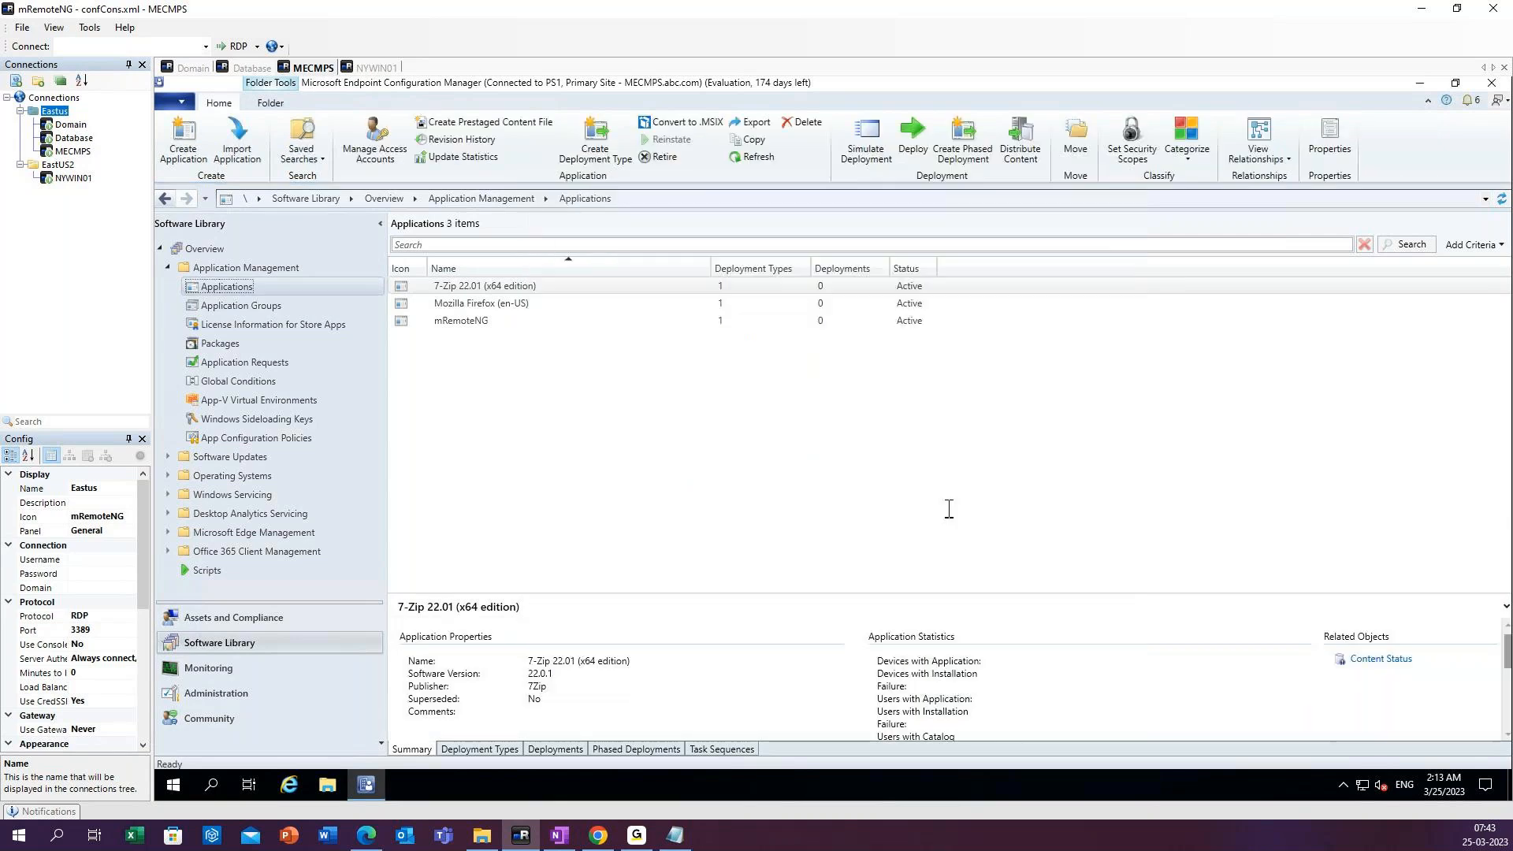
Refresh the applications list and open the Software Center properties of the mRemoteNG application.
click(766, 158)
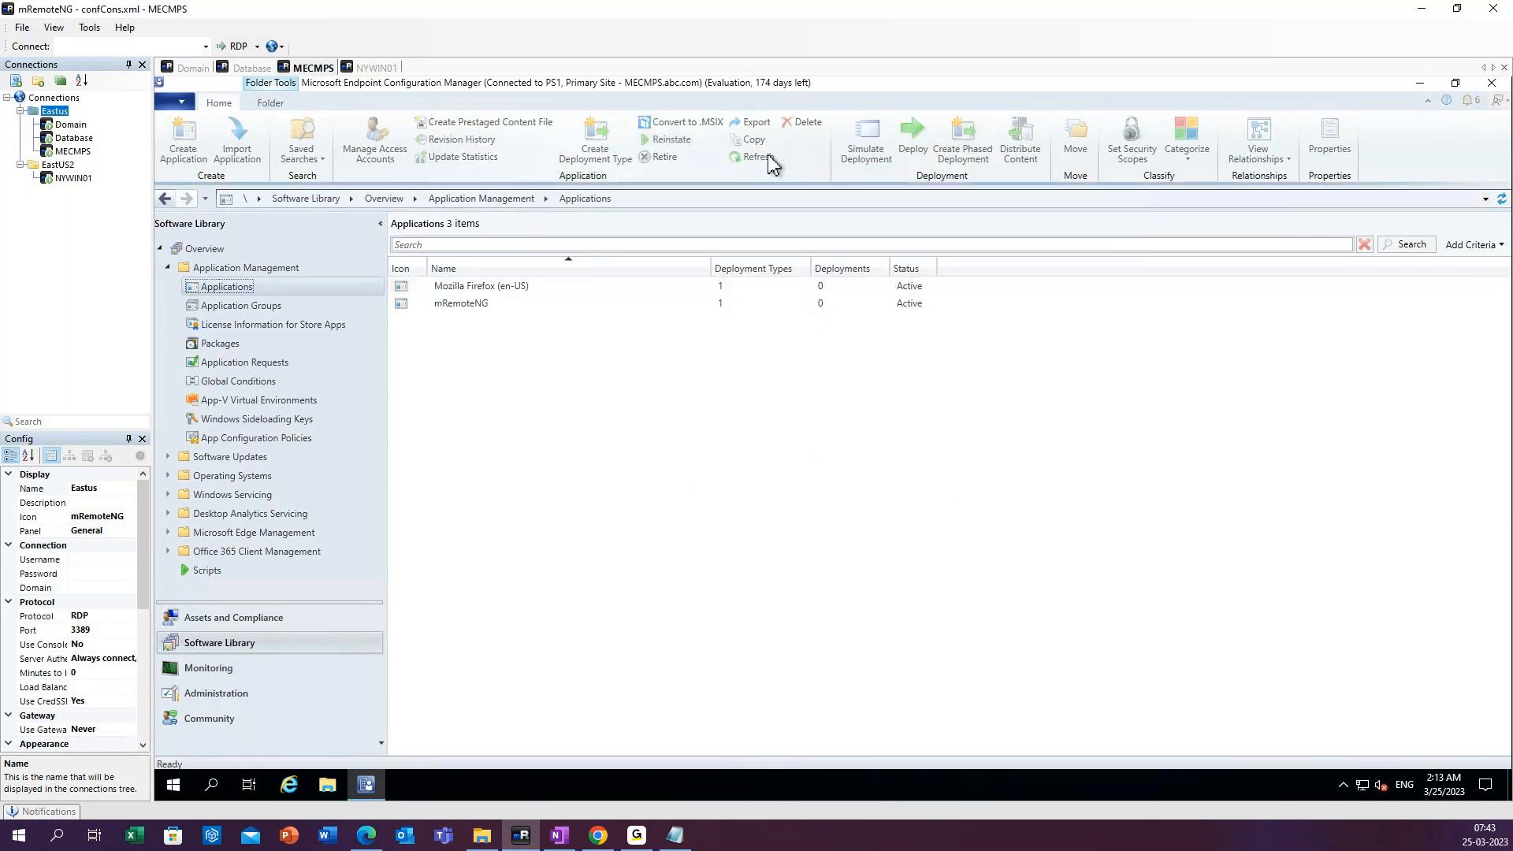
click(479, 325)
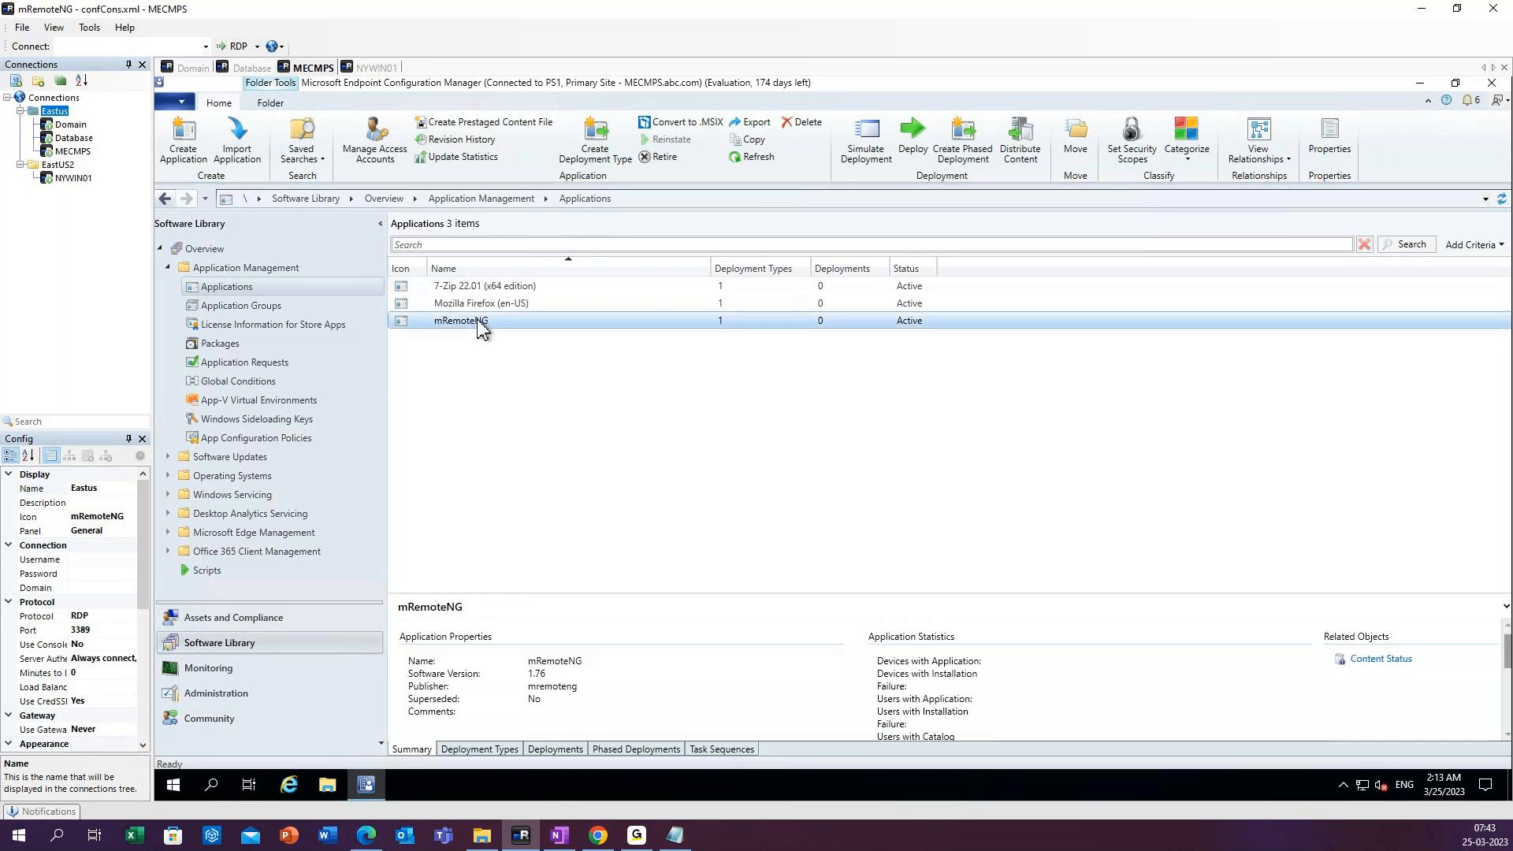
right_click(478, 324)
click(535, 736)
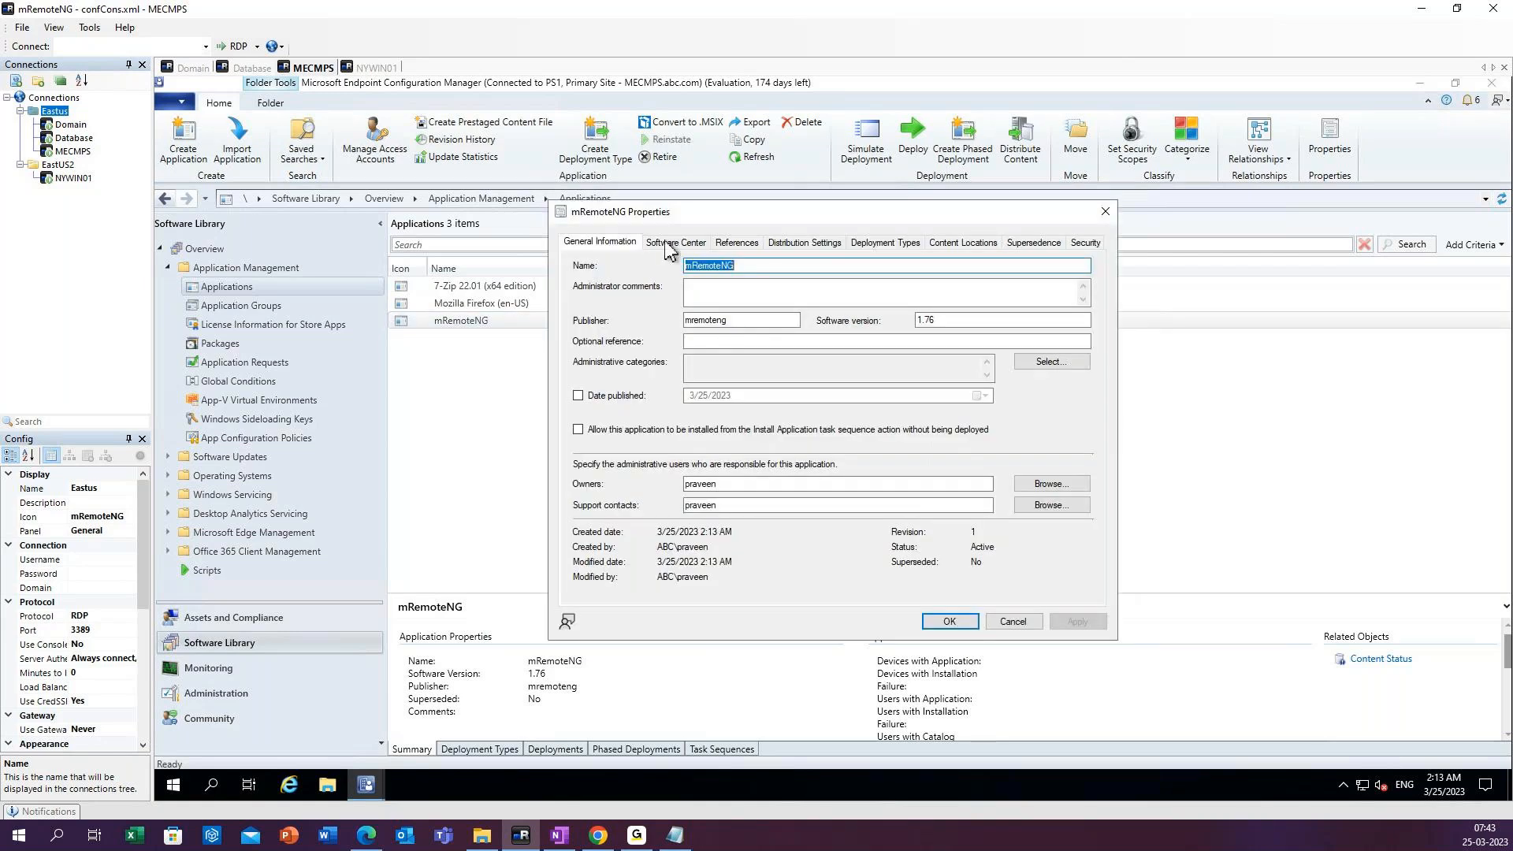
click(668, 245)
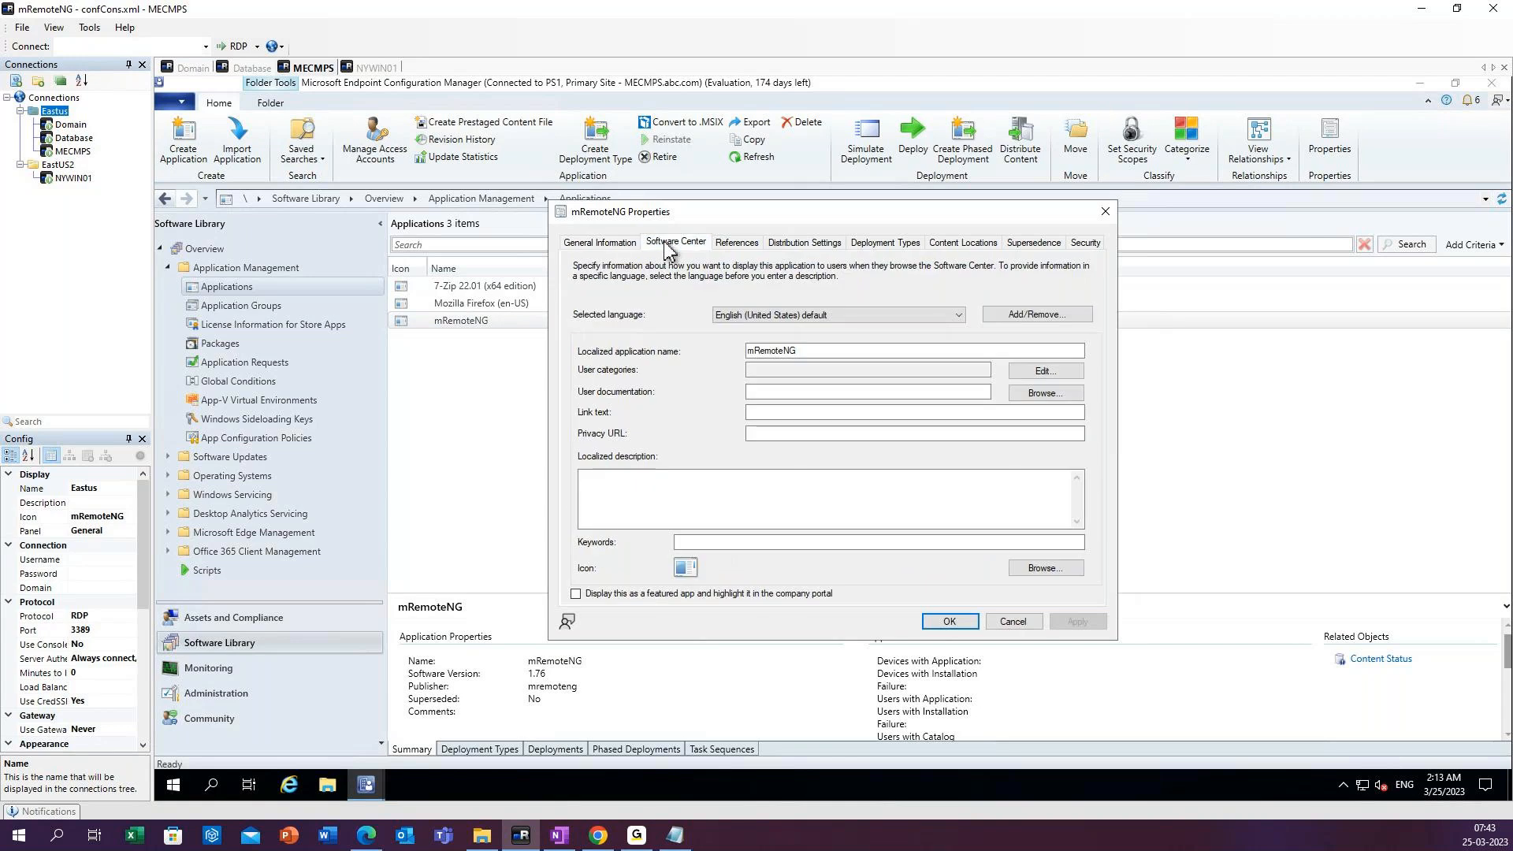
Set mremote.png from the Desktop as the mRemoteNG application's icon and save the properties.
click(1045, 568)
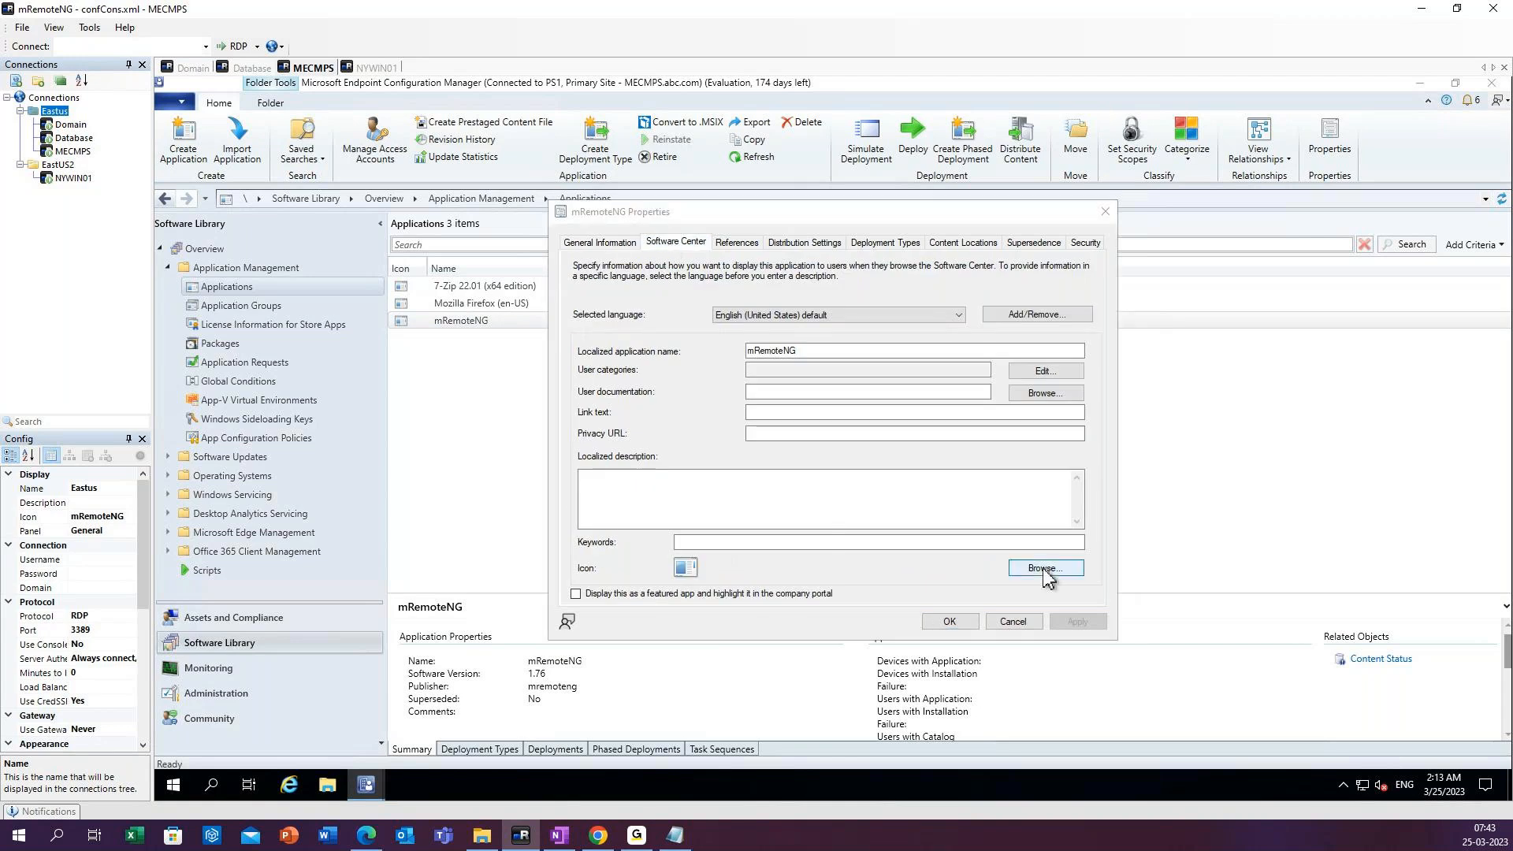
click(607, 340)
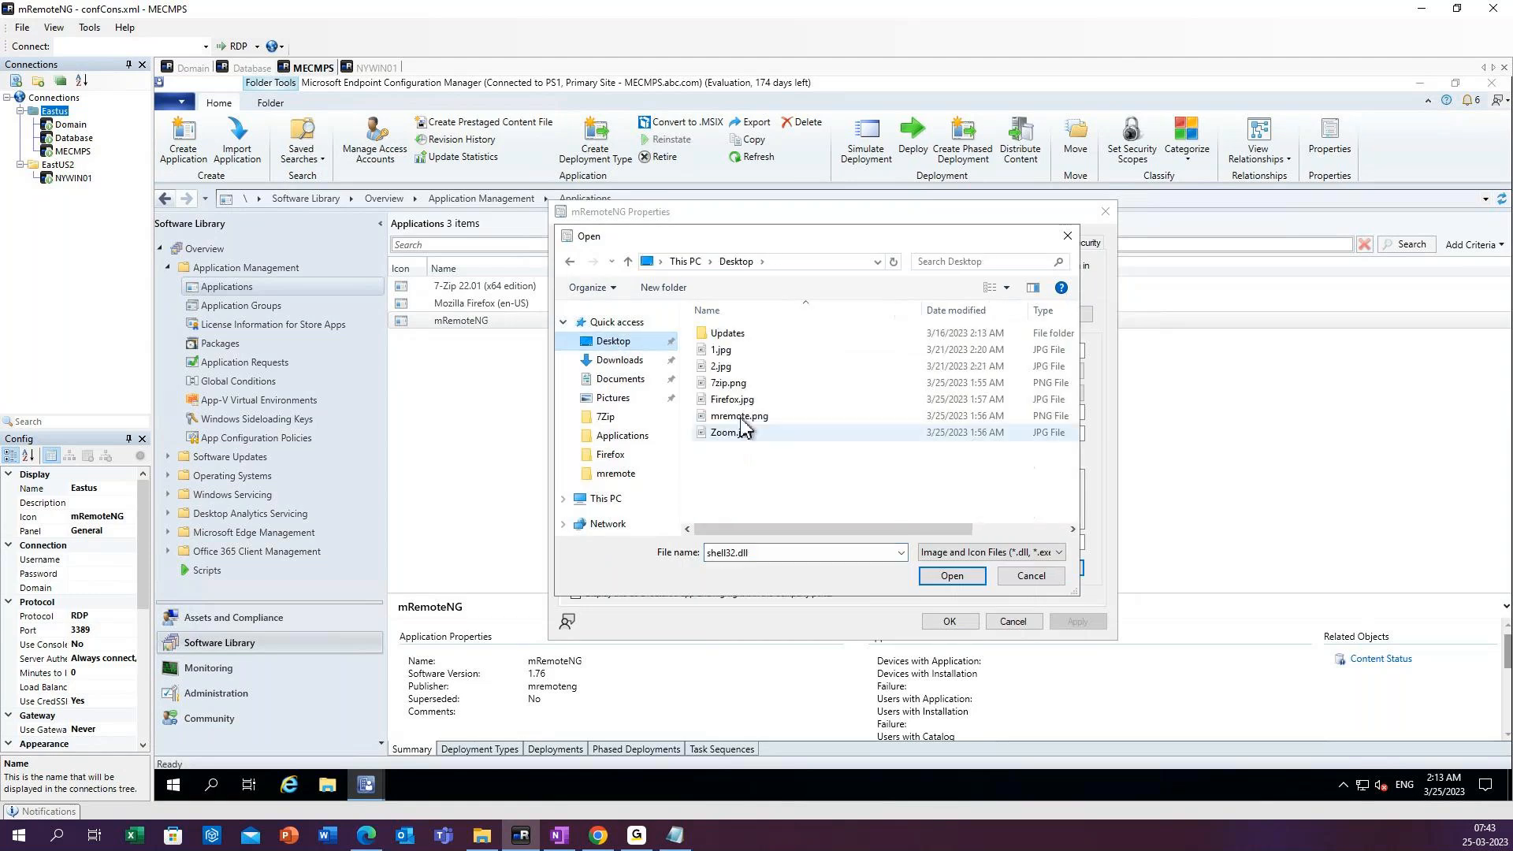
click(741, 419)
click(940, 578)
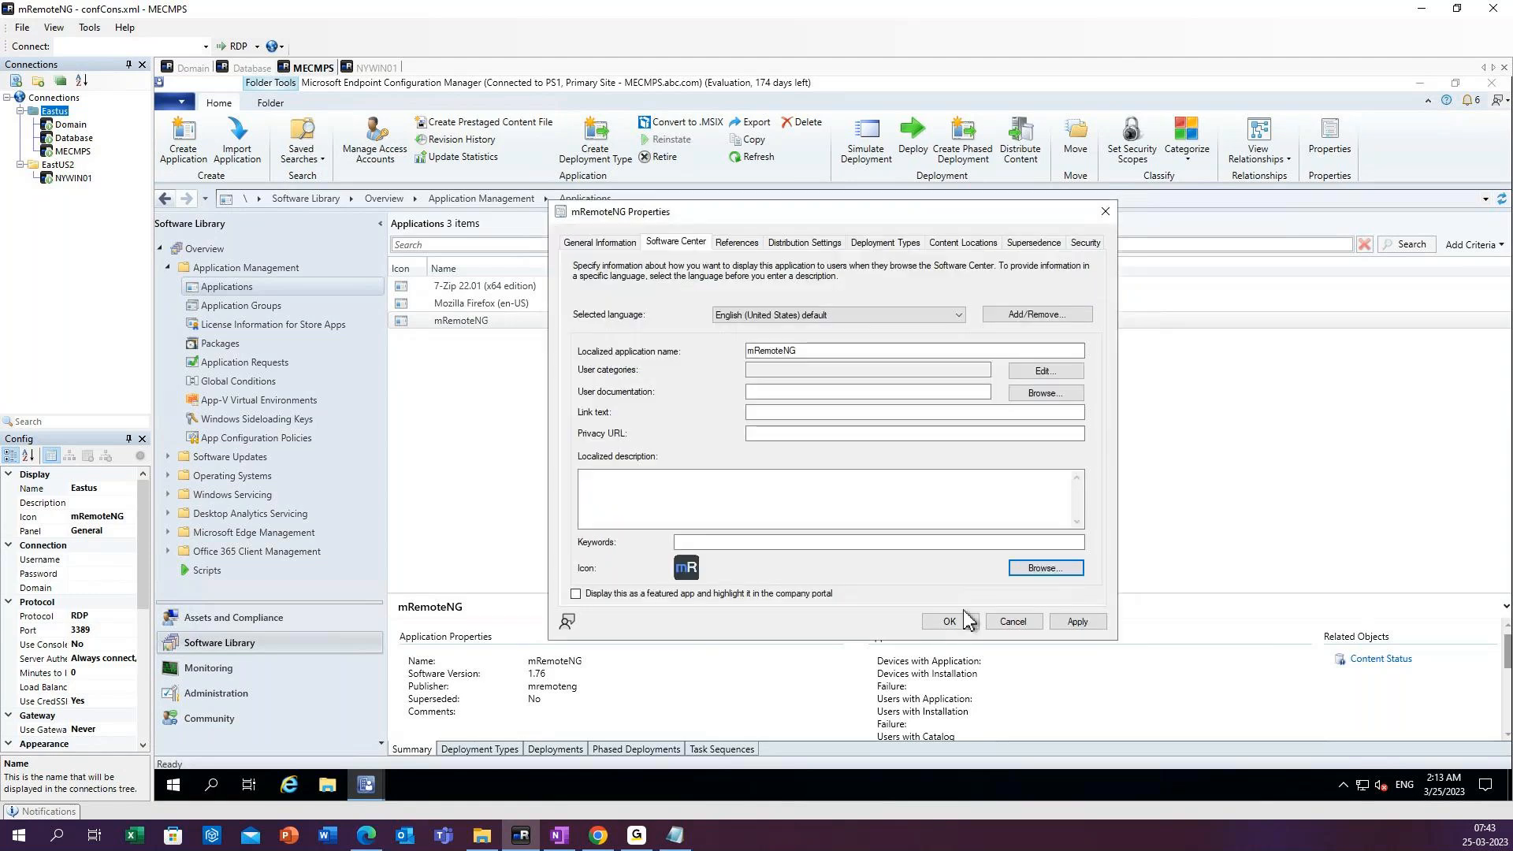
click(1078, 621)
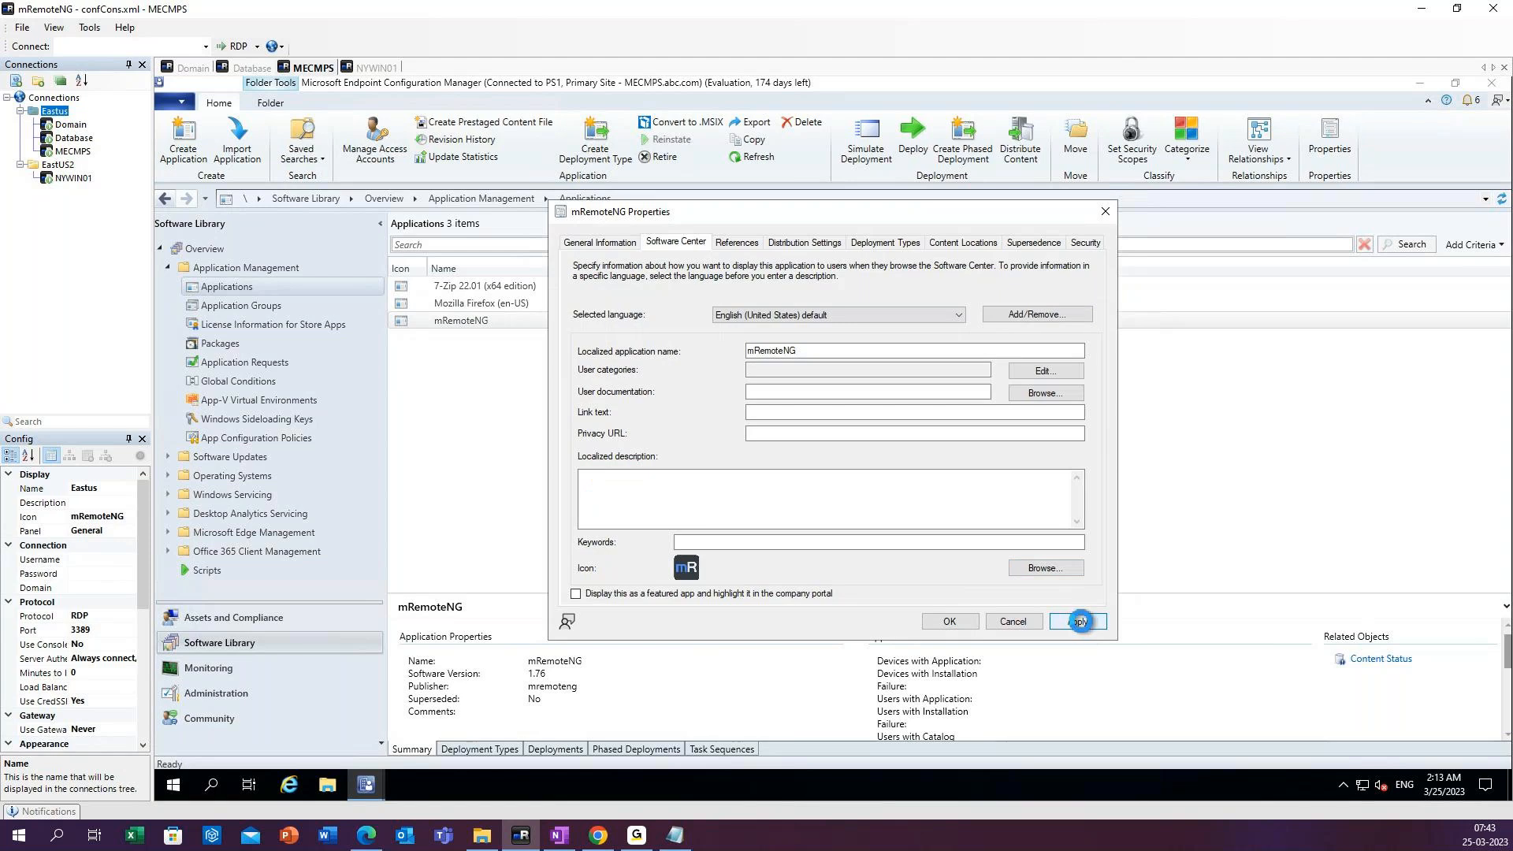
click(950, 621)
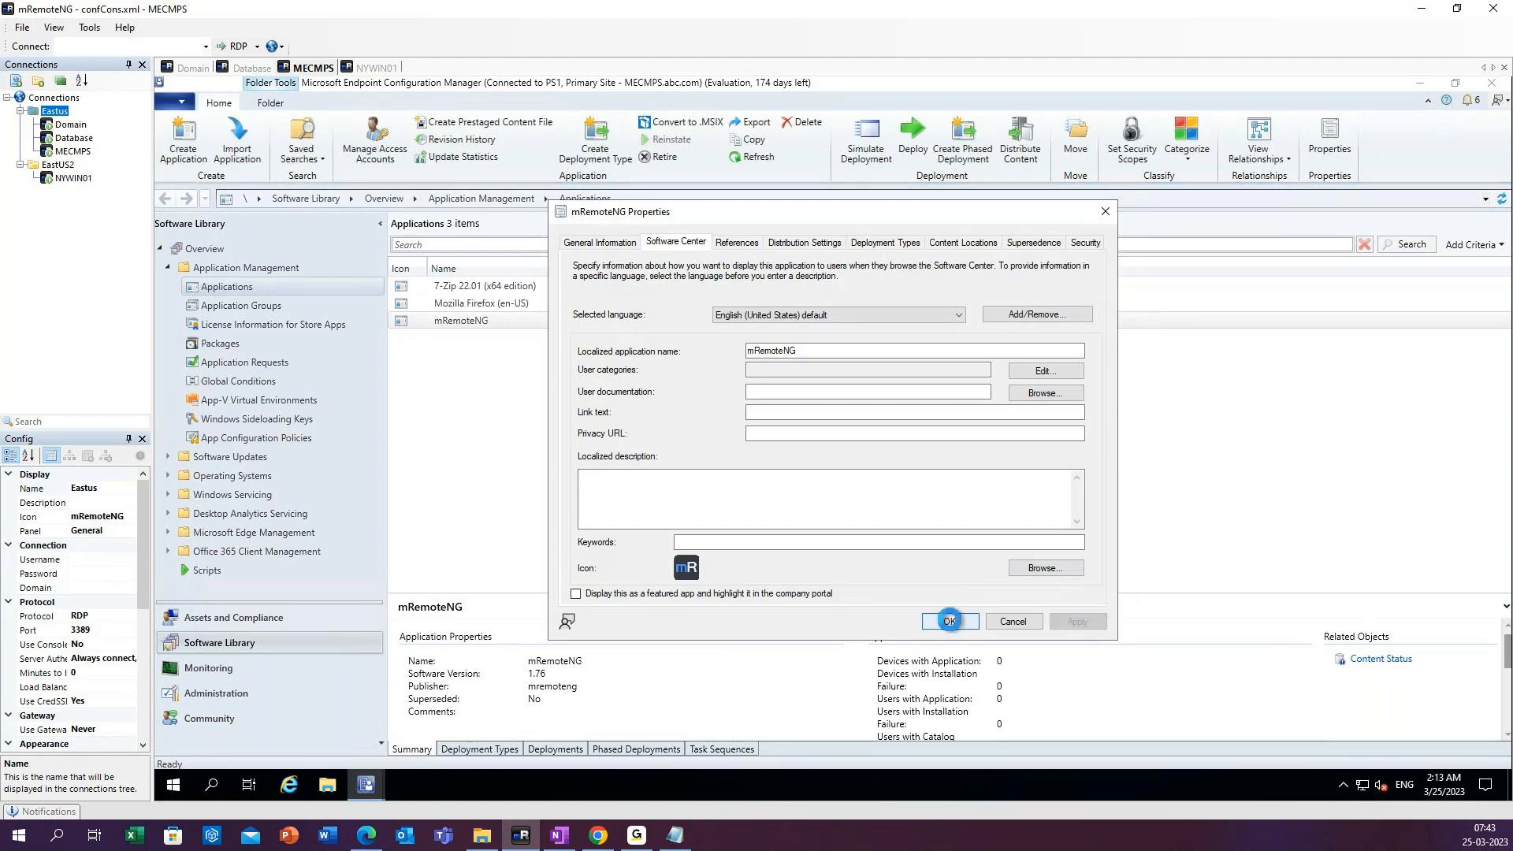
Refresh the applications list and review the summary details of the 7-Zip, Mozilla Firefox and mRemoteNG applications.
click(756, 157)
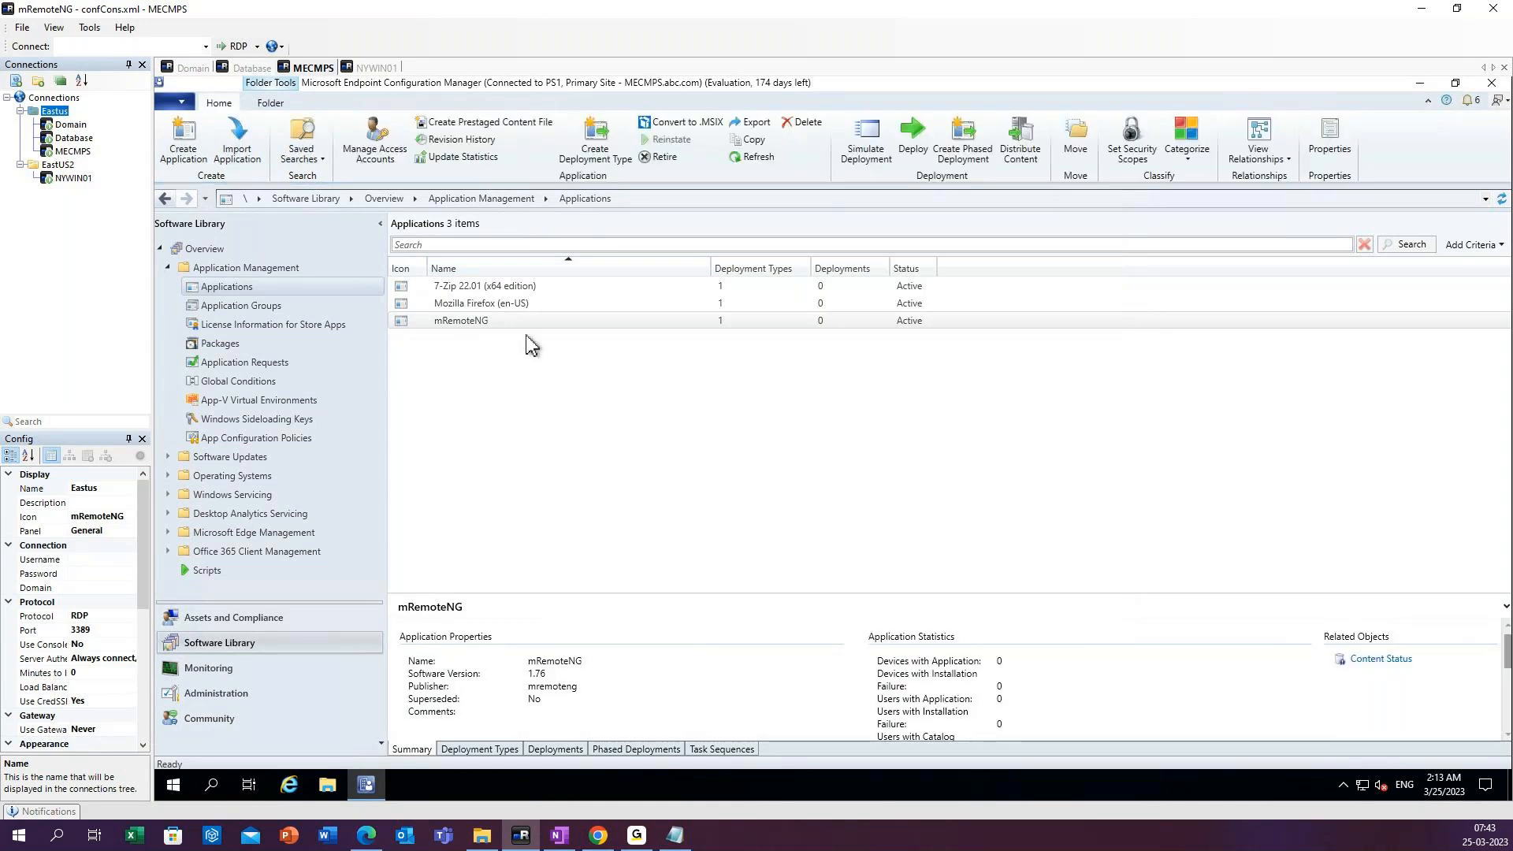
click(476, 286)
click(477, 303)
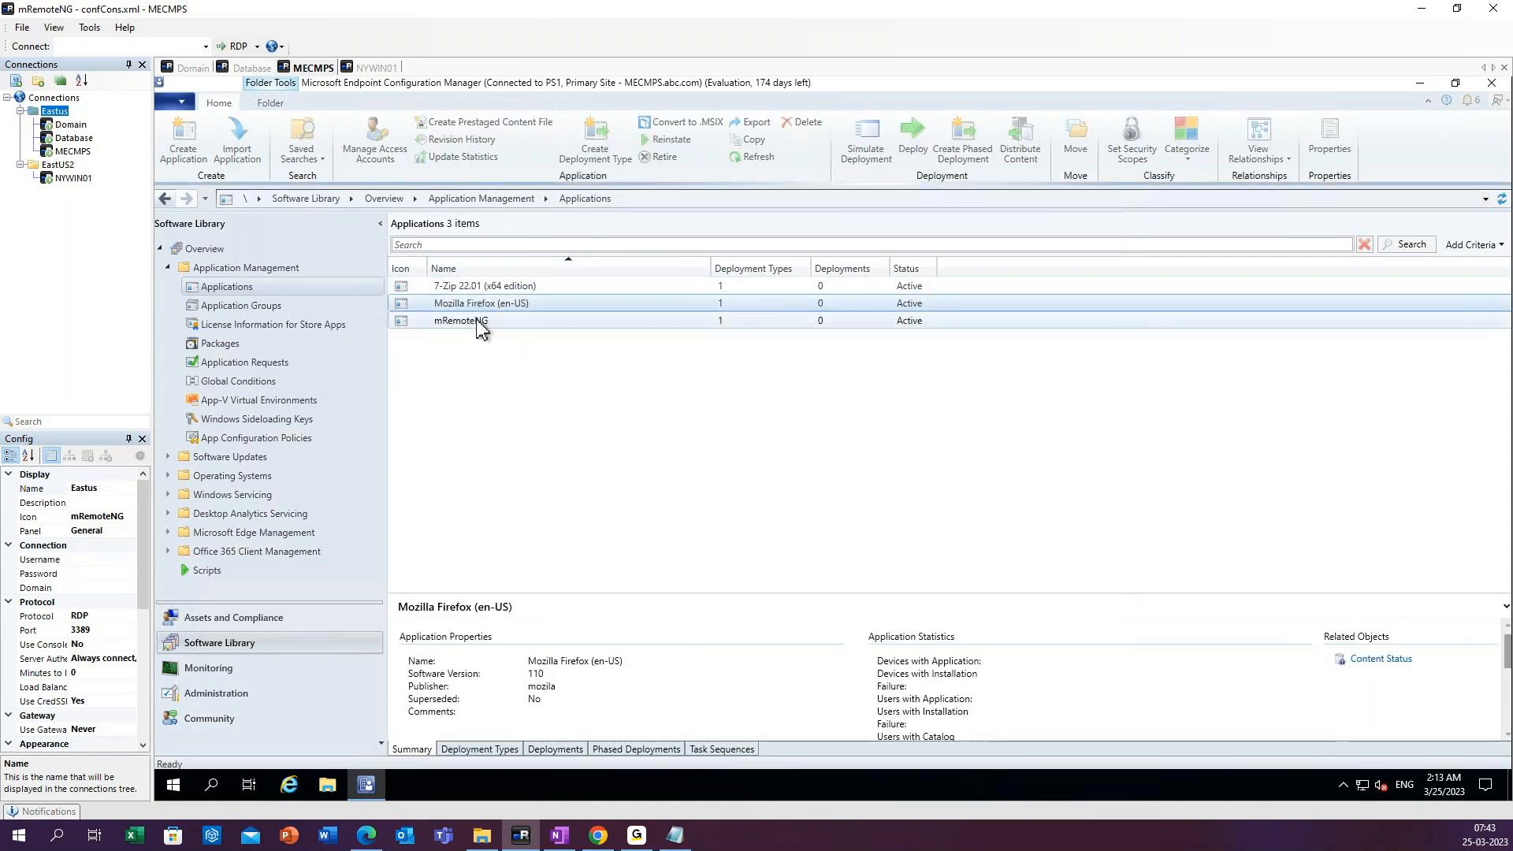
click(476, 319)
click(473, 305)
click(474, 288)
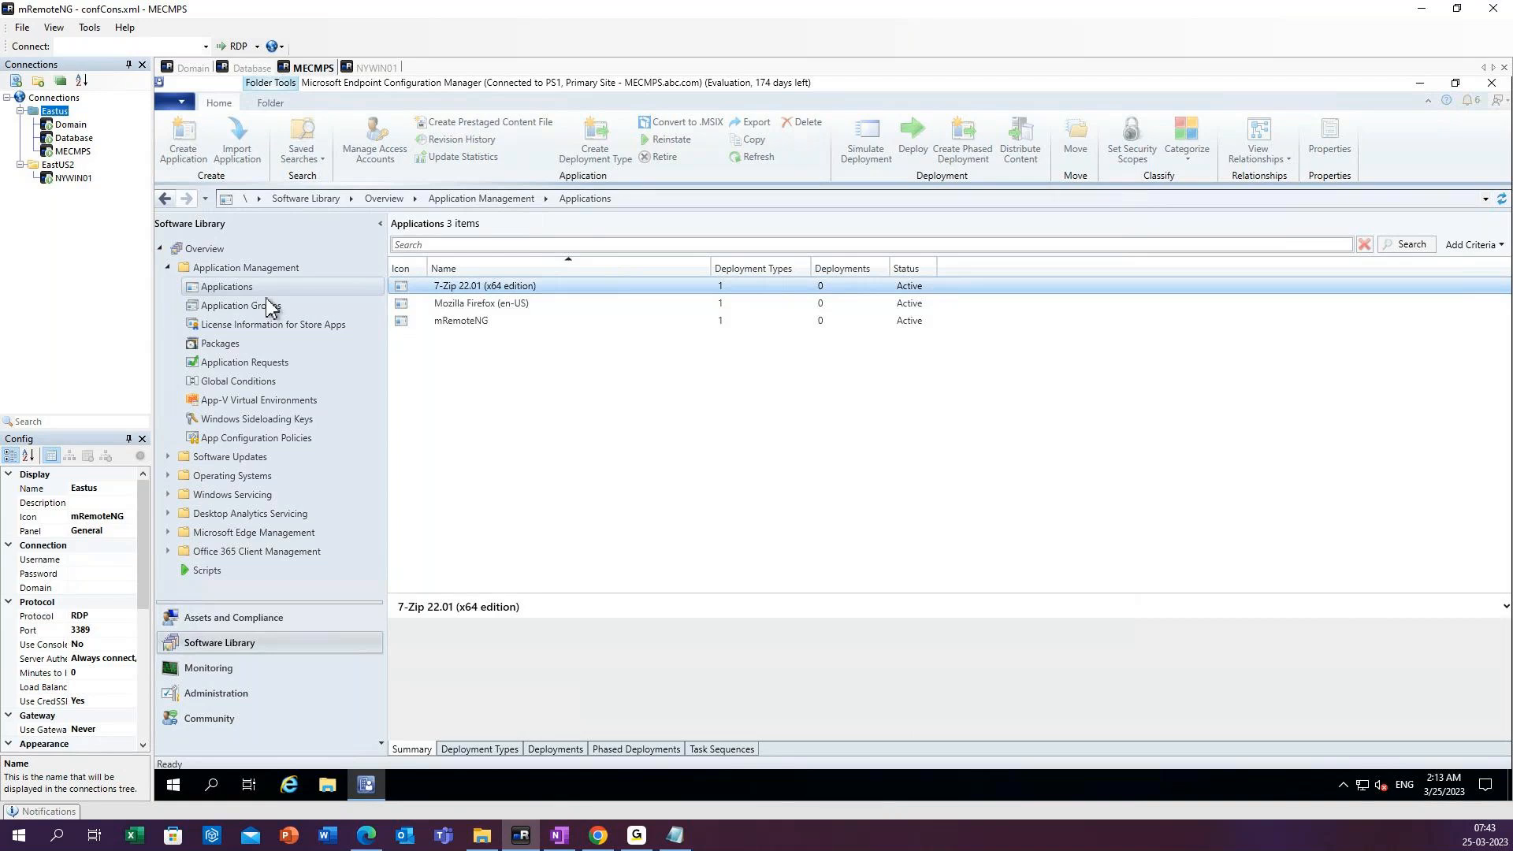
Start creating a new application from a Windows Installer file and browse to \\mecmps\Source_files\Applications for its location.
right_click(265, 291)
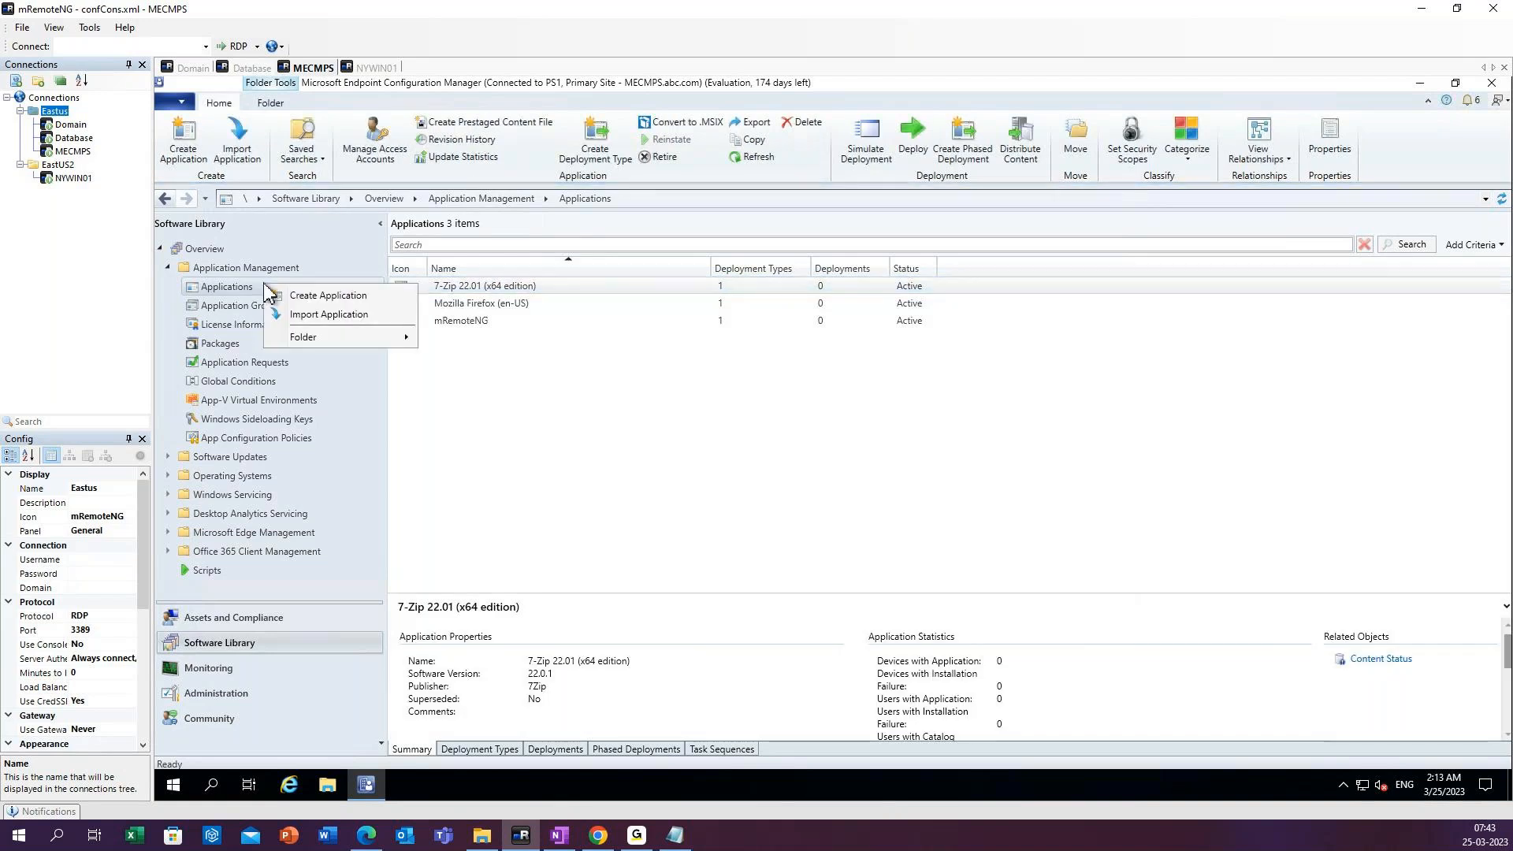
click(328, 297)
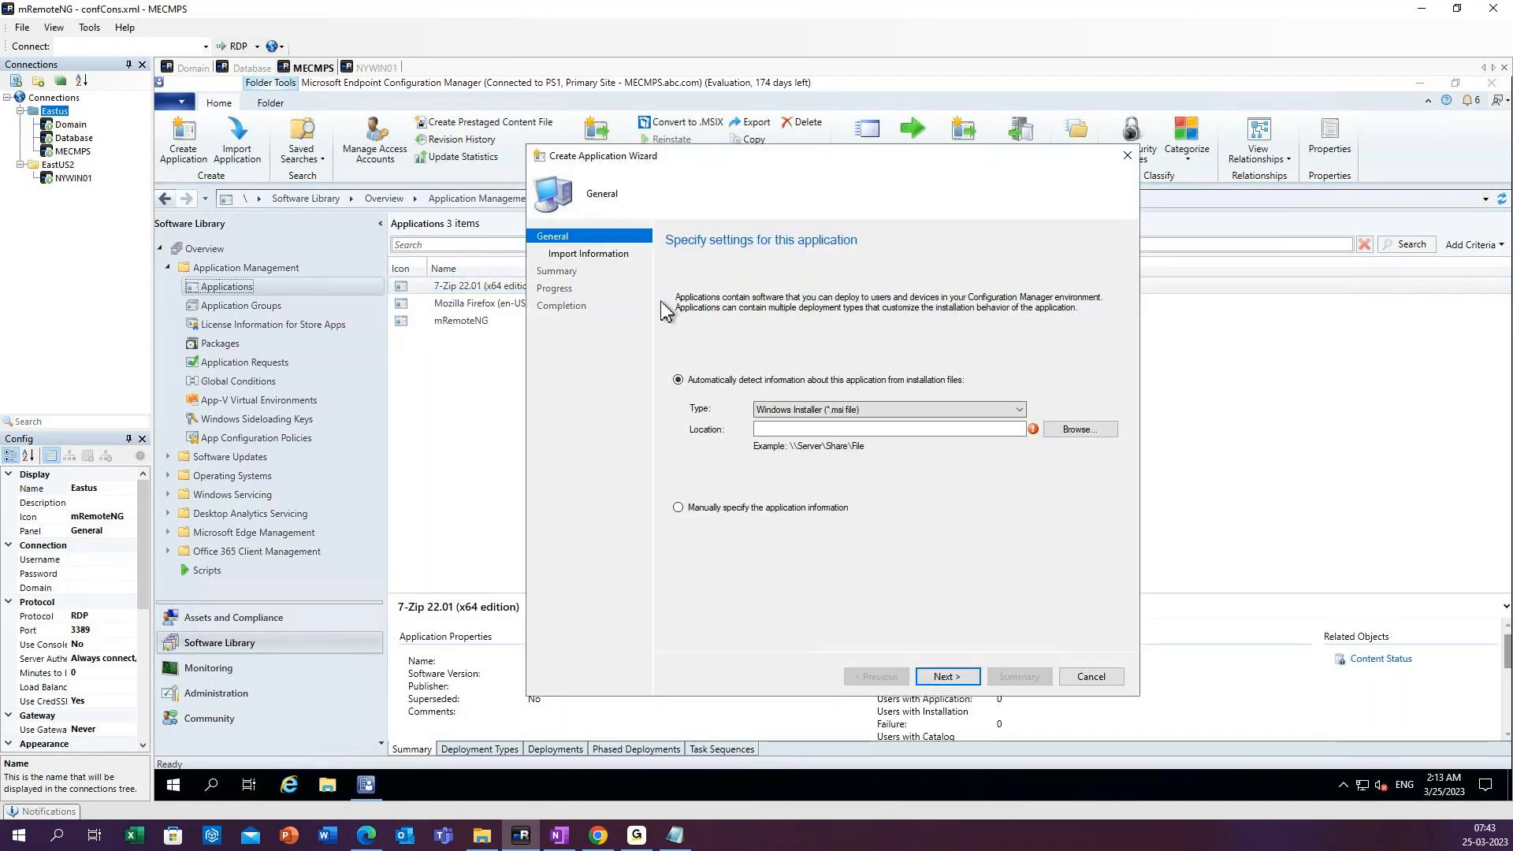
click(1078, 431)
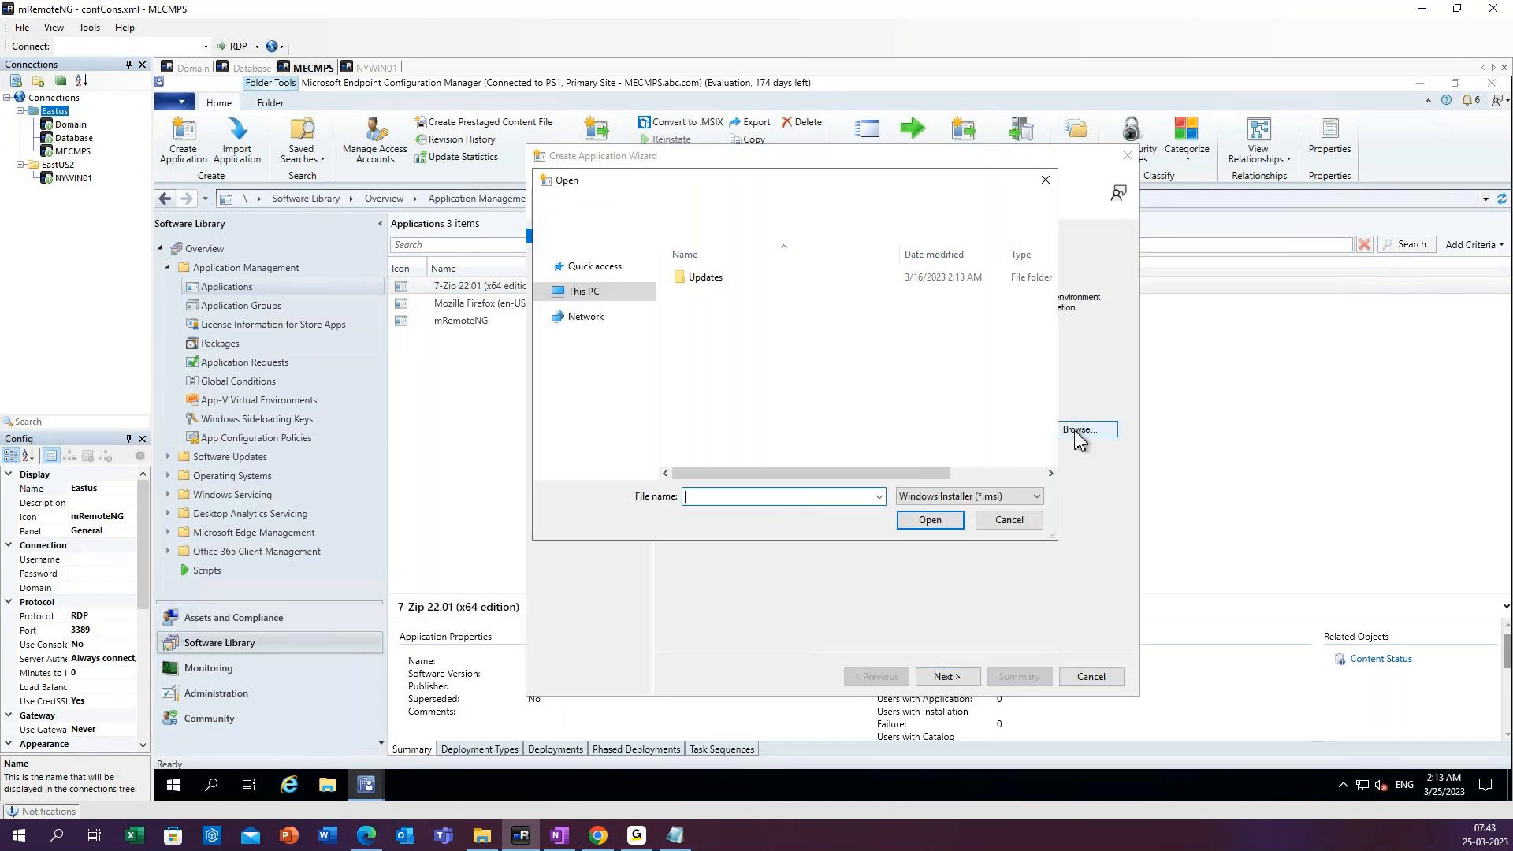
click(583, 442)
click(755, 205)
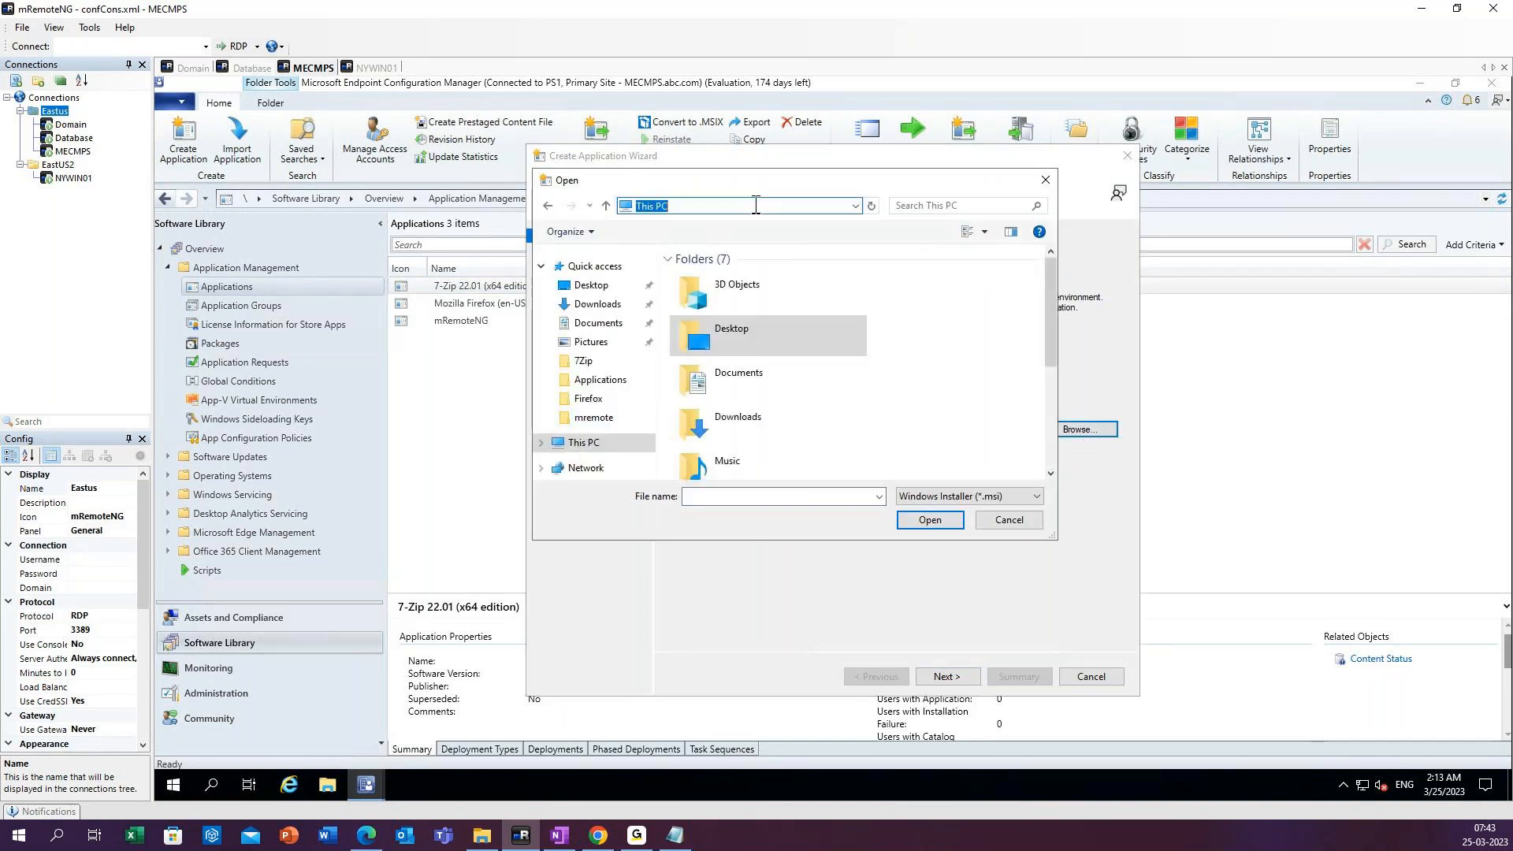
click(855, 206)
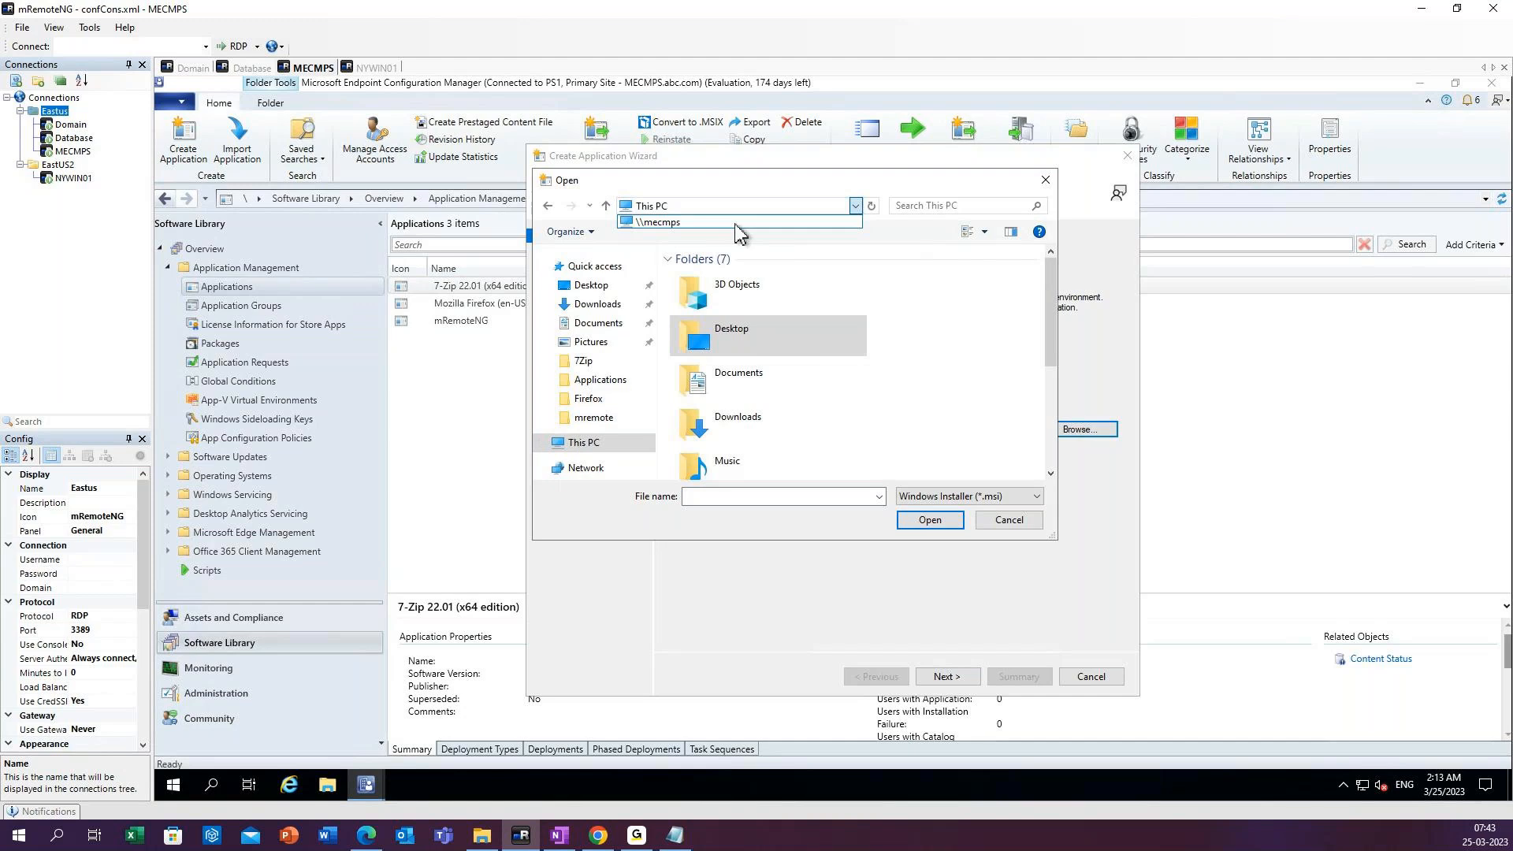
click(733, 230)
scroll(736, 315, down, 2)
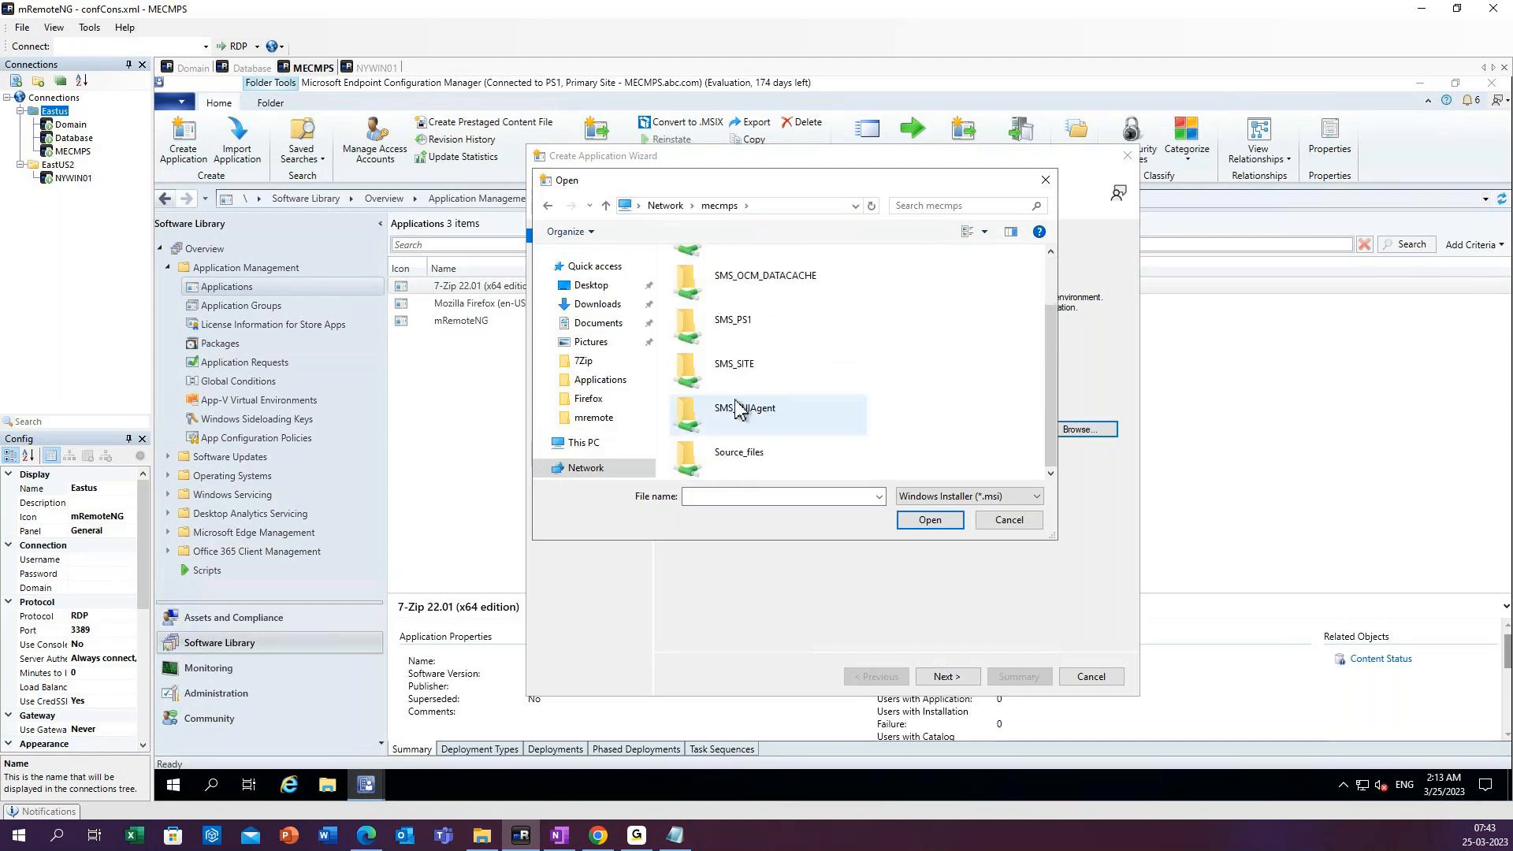
double_click(759, 460)
double_click(717, 278)
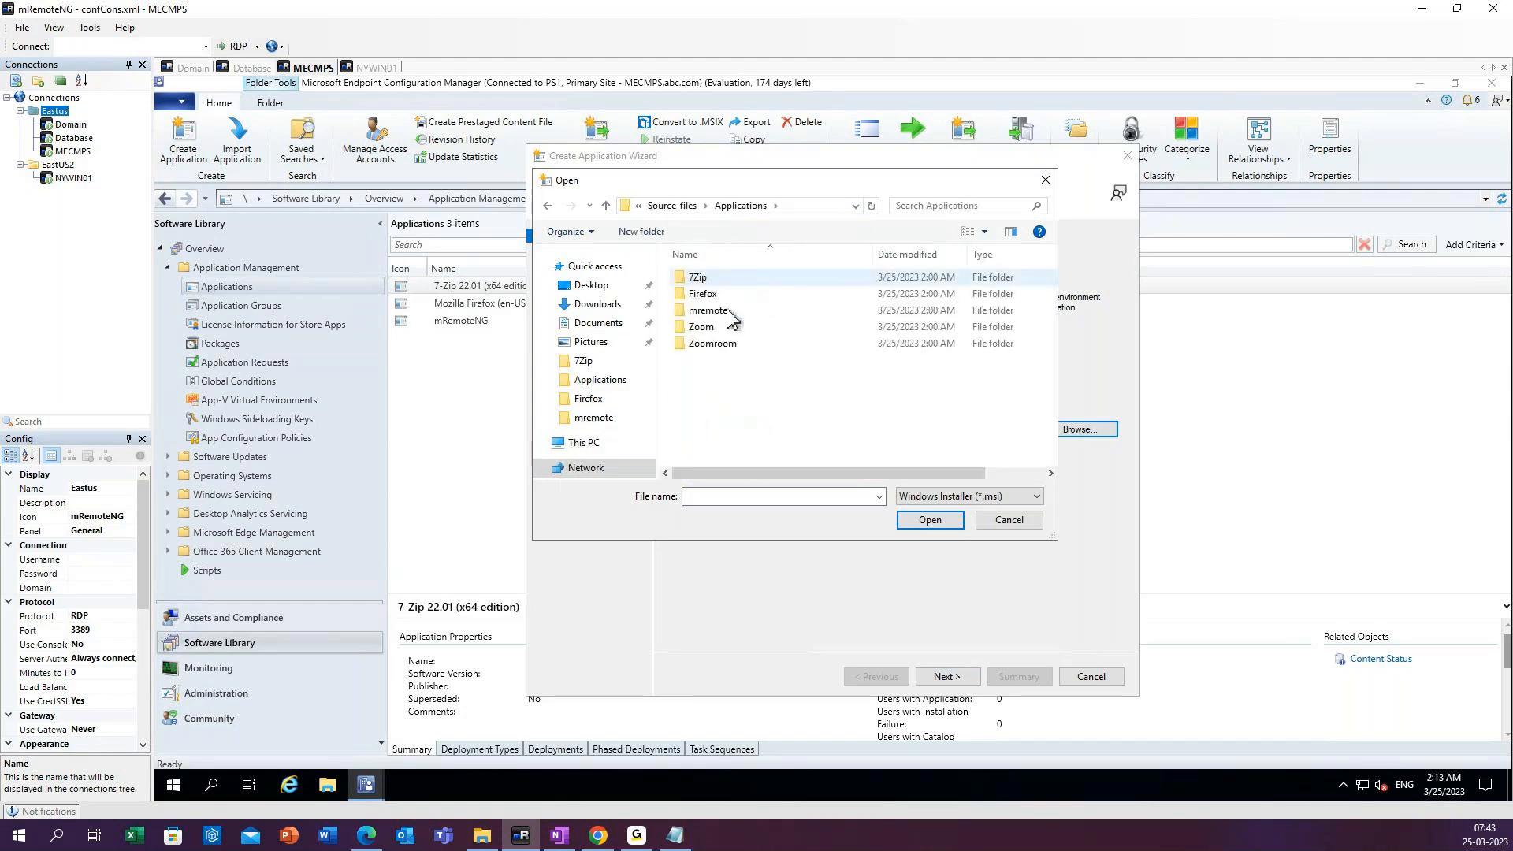
Import ZoomInstallerFull.msi from the Zoom folder and continue to the application's general information.
double_click(707, 328)
click(725, 277)
click(929, 519)
click(957, 678)
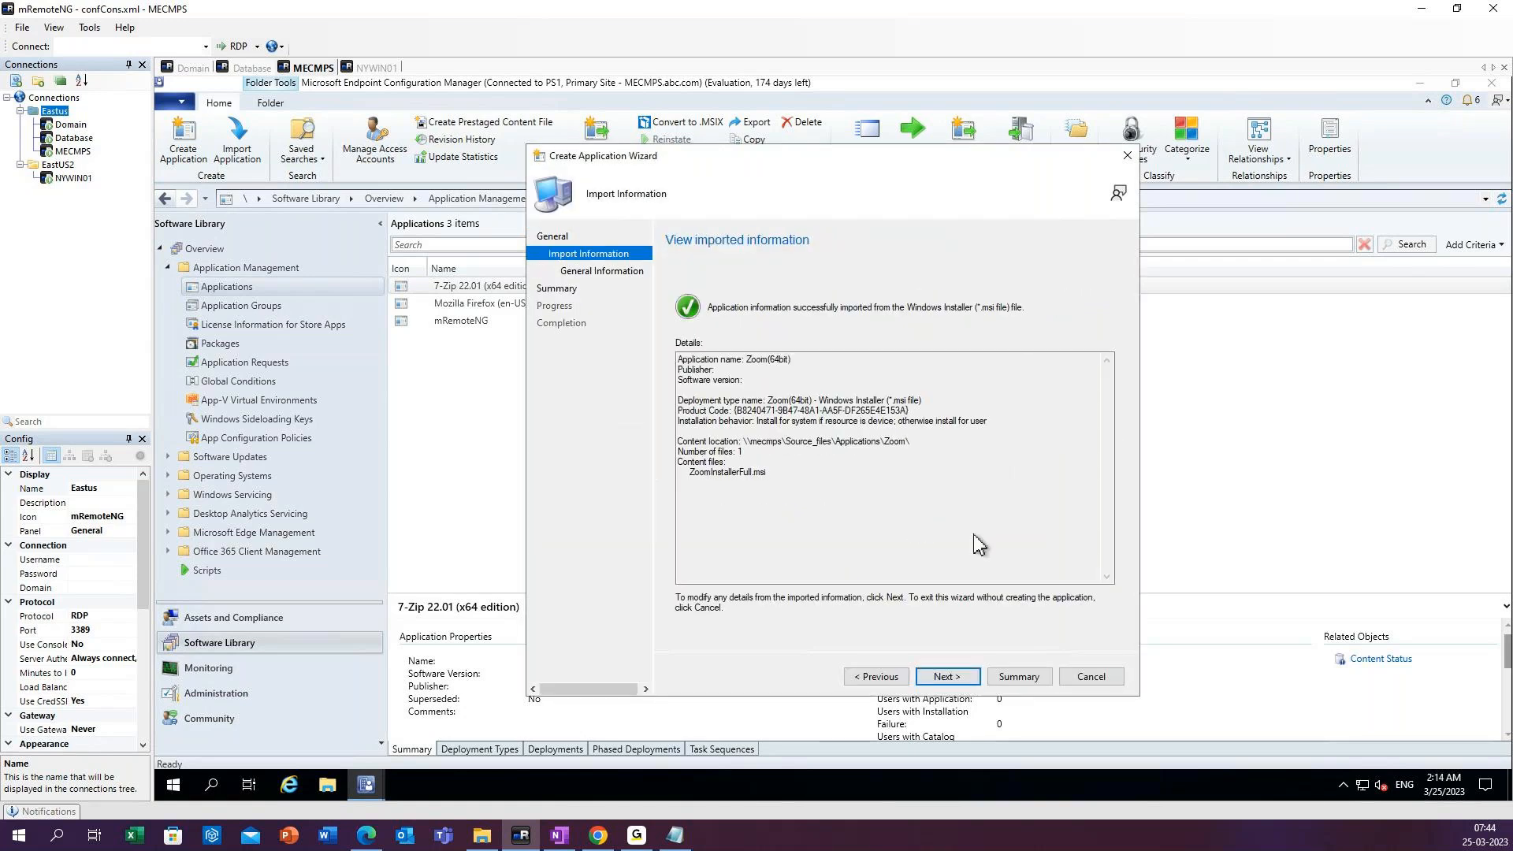
click(949, 677)
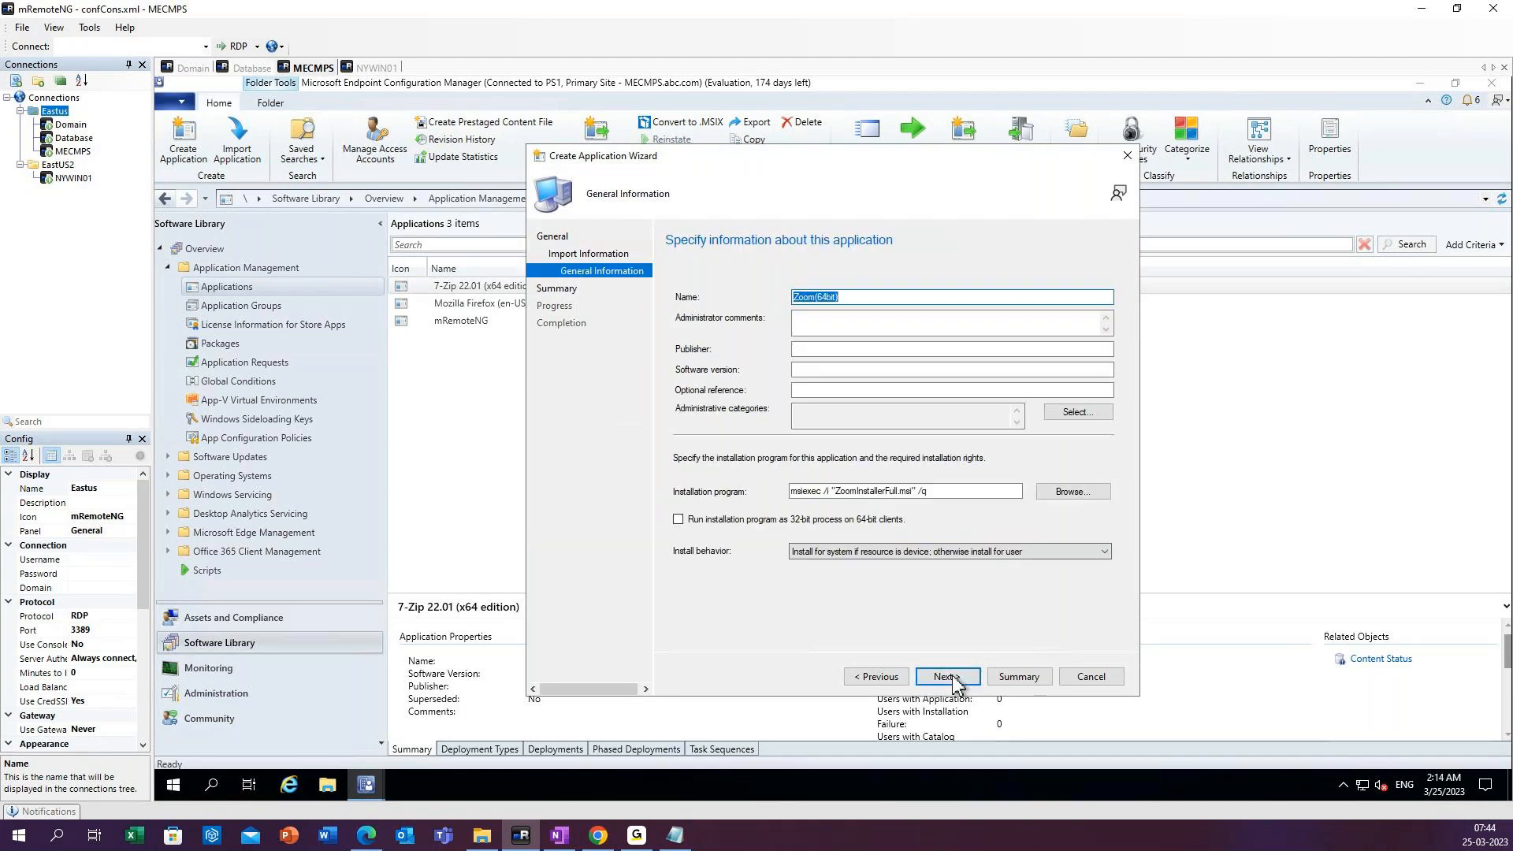
Enter Zoom as the Zoom(64bit) application's publisher and 1.0 as its software version.
click(820, 348)
text(Zoom)
click(818, 368)
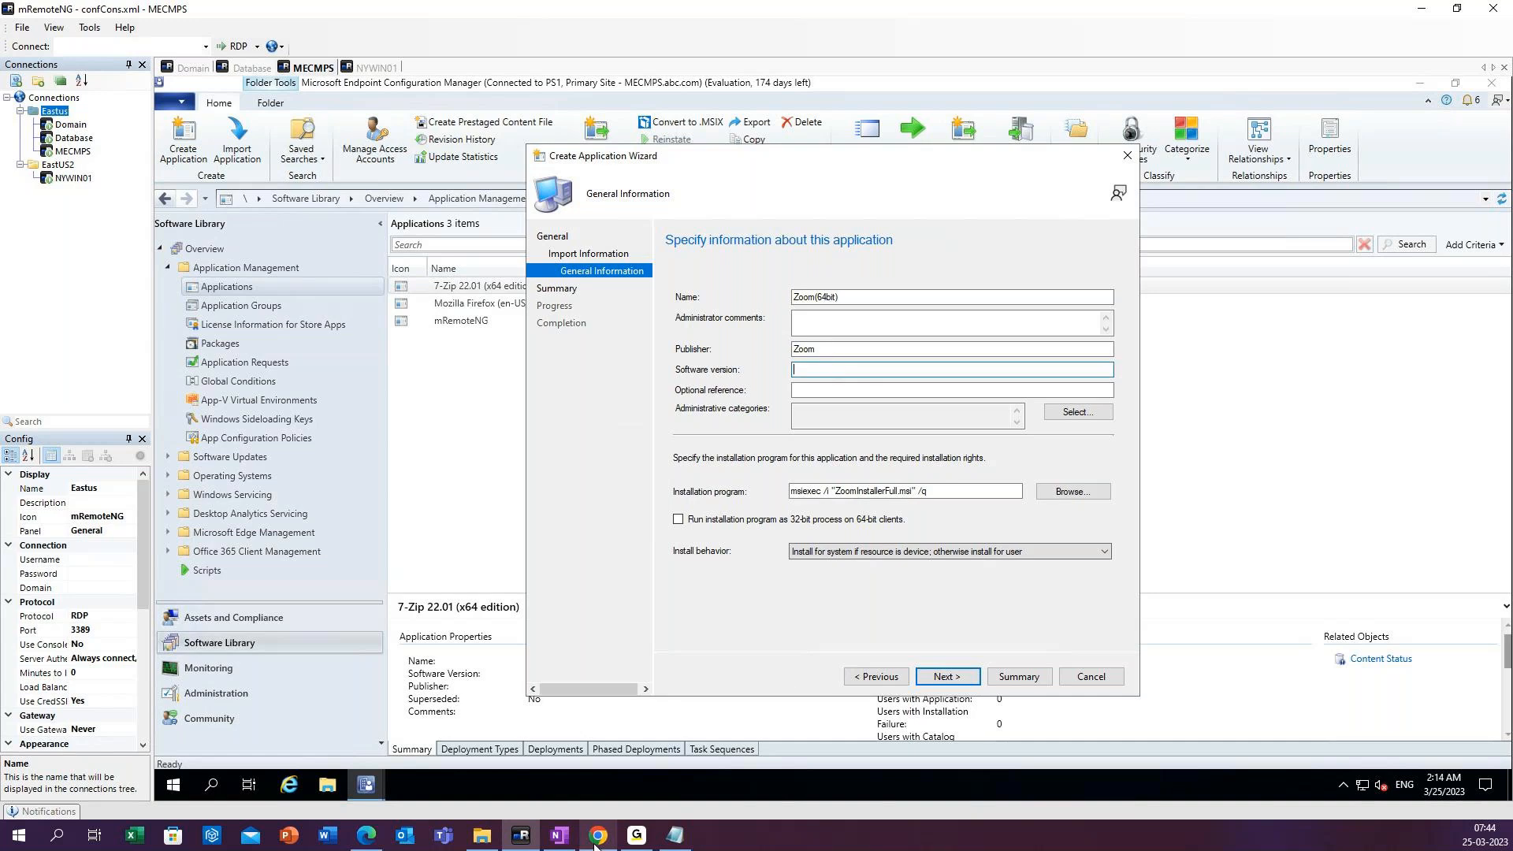
click(643, 843)
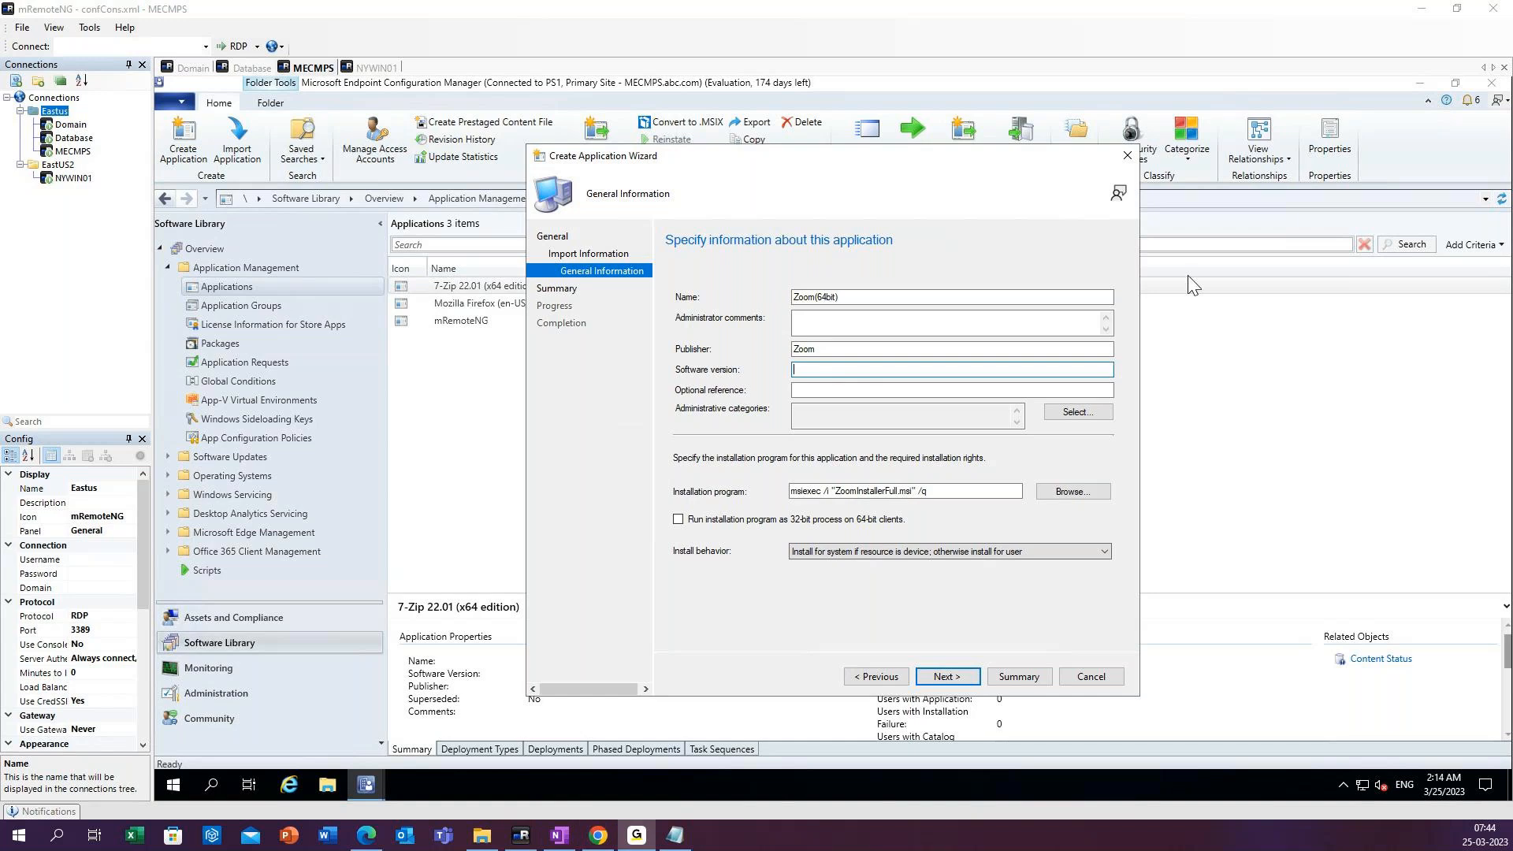
click(1304, 160)
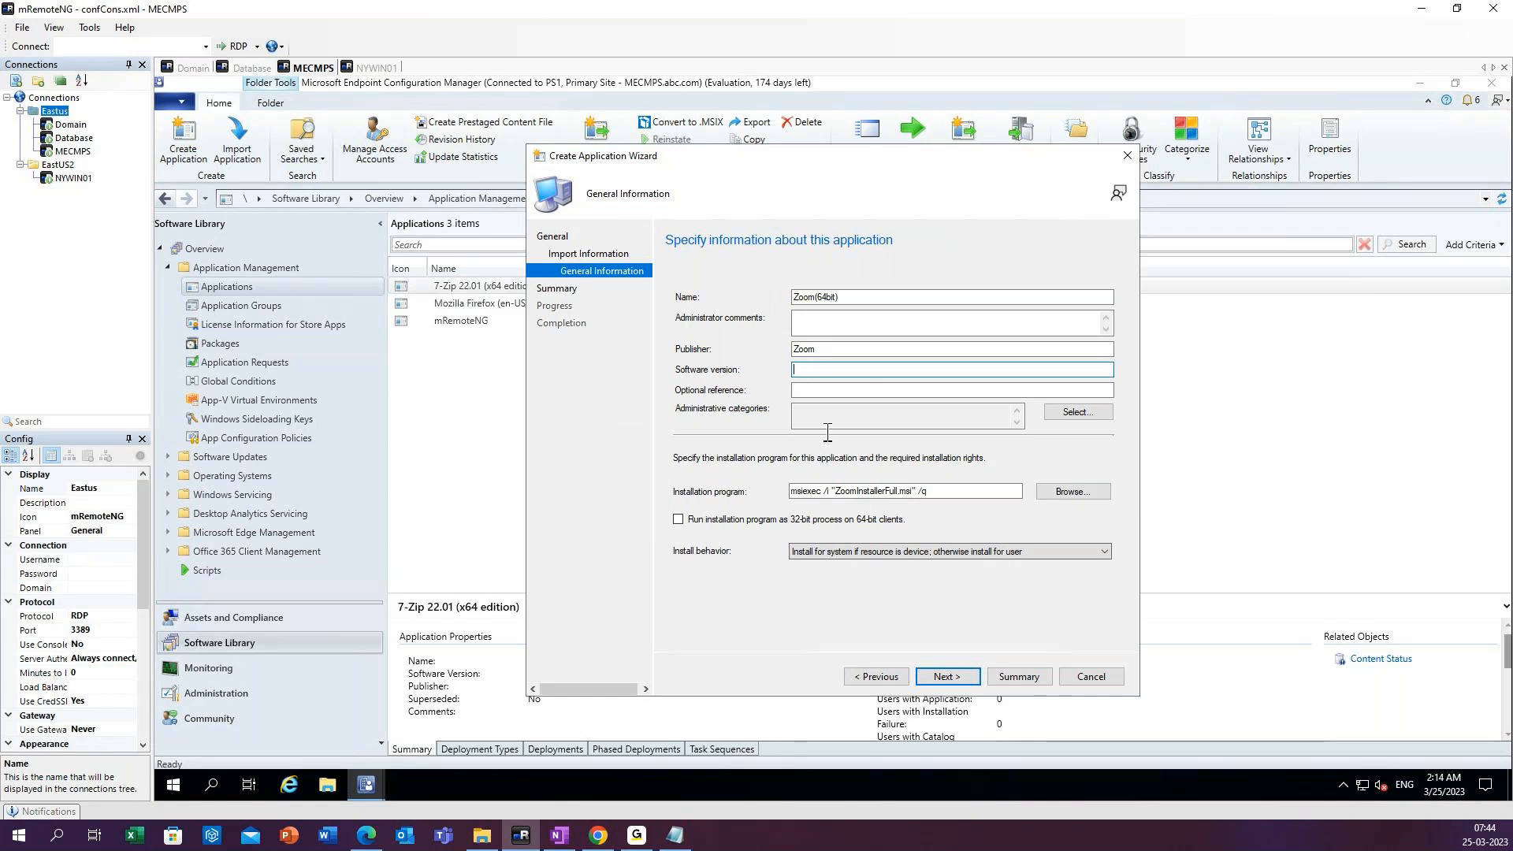
text(1.0)
Set the install behavior to Install for system and finish creating the Zoom(64bit) application.
click(816, 553)
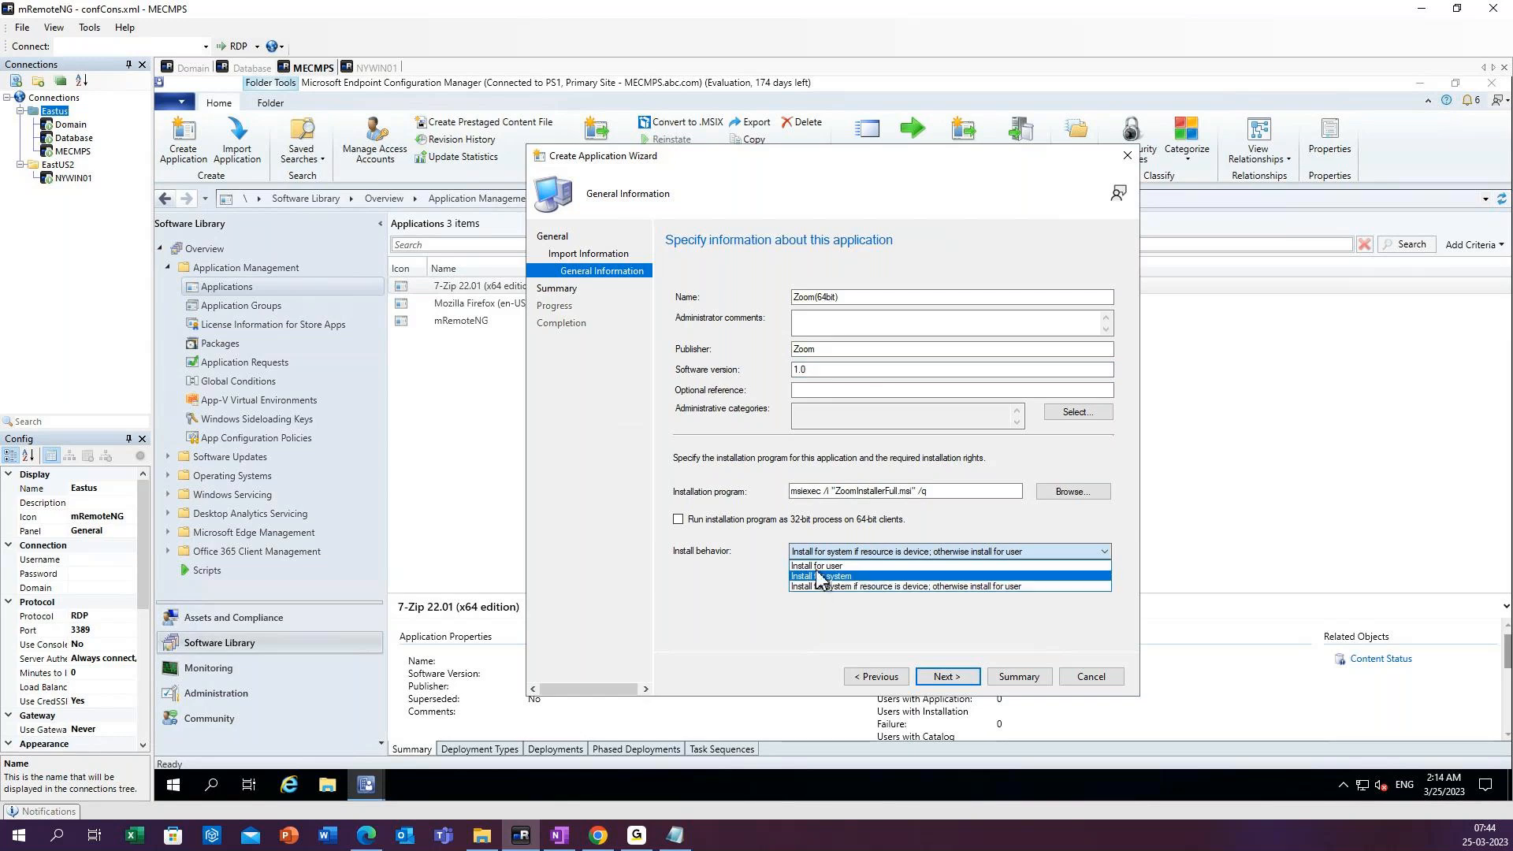
click(819, 576)
click(942, 676)
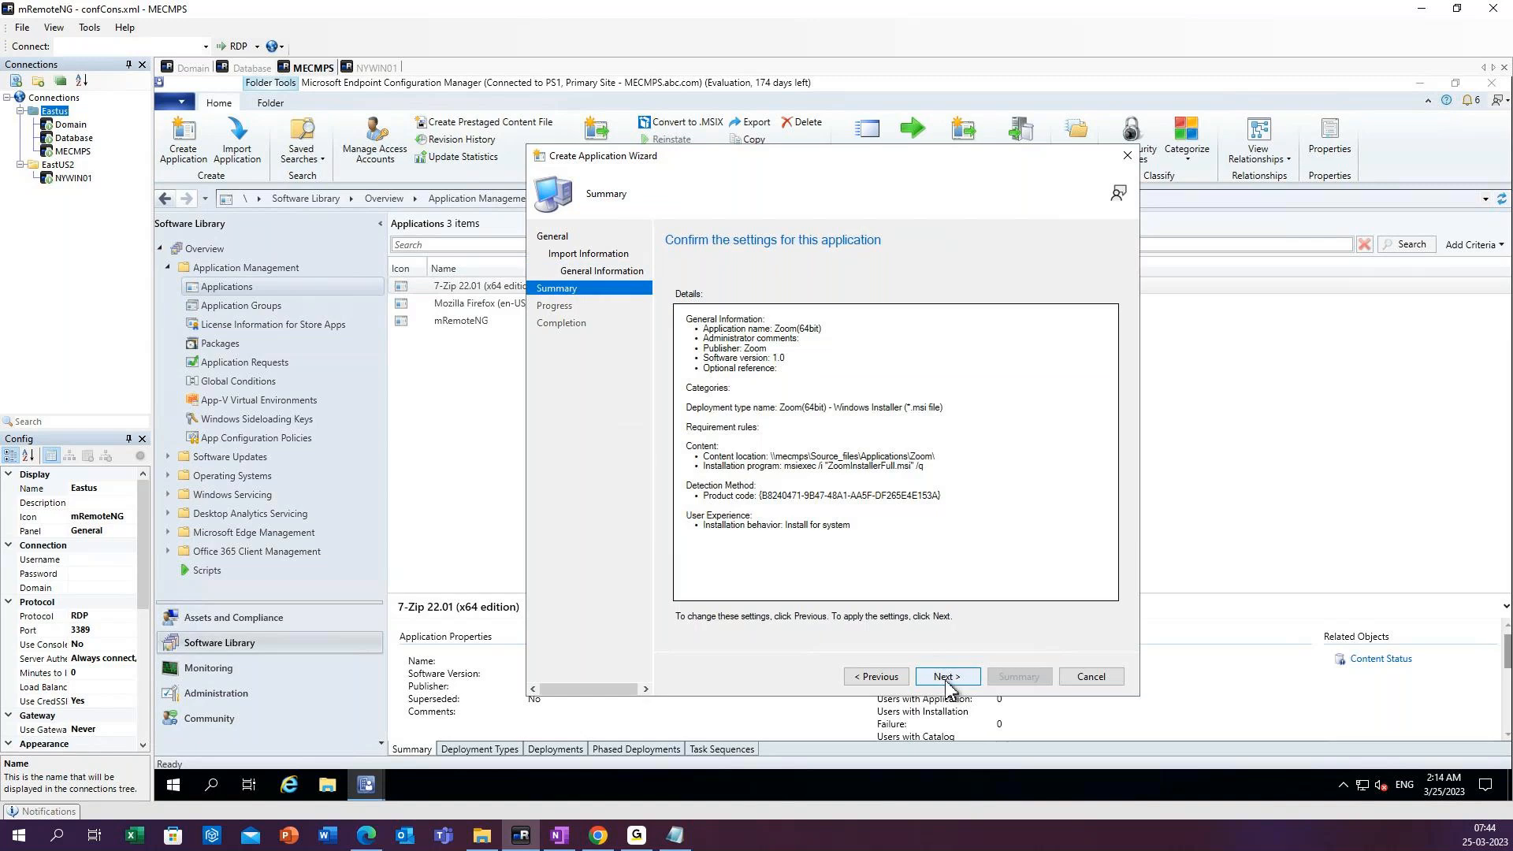
click(947, 678)
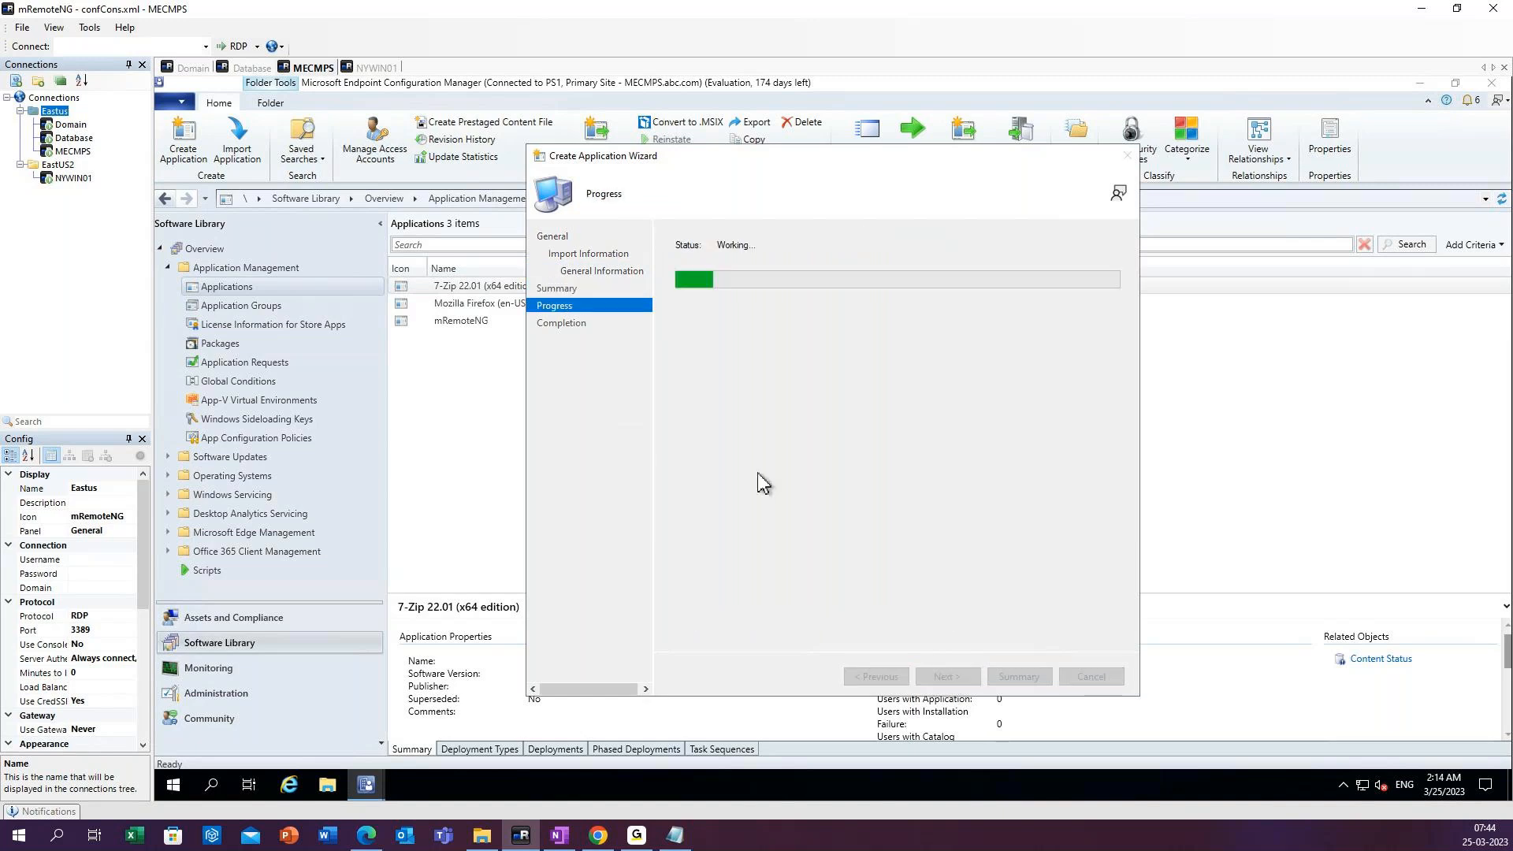
click(1091, 676)
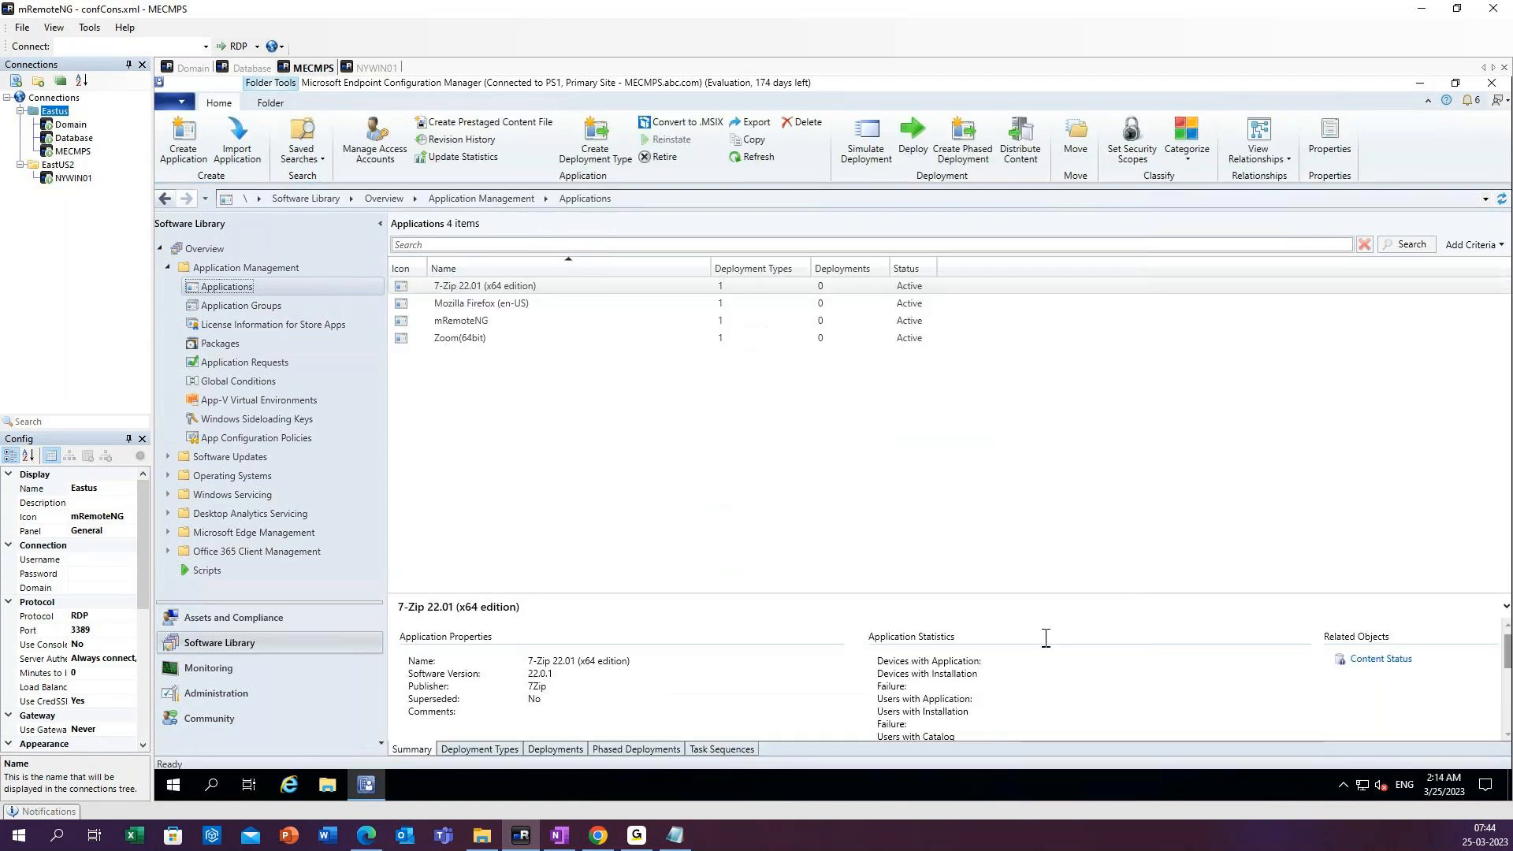
Refresh the applications list and open the Software Center properties of the Zoom(64bit) application.
click(758, 156)
click(462, 339)
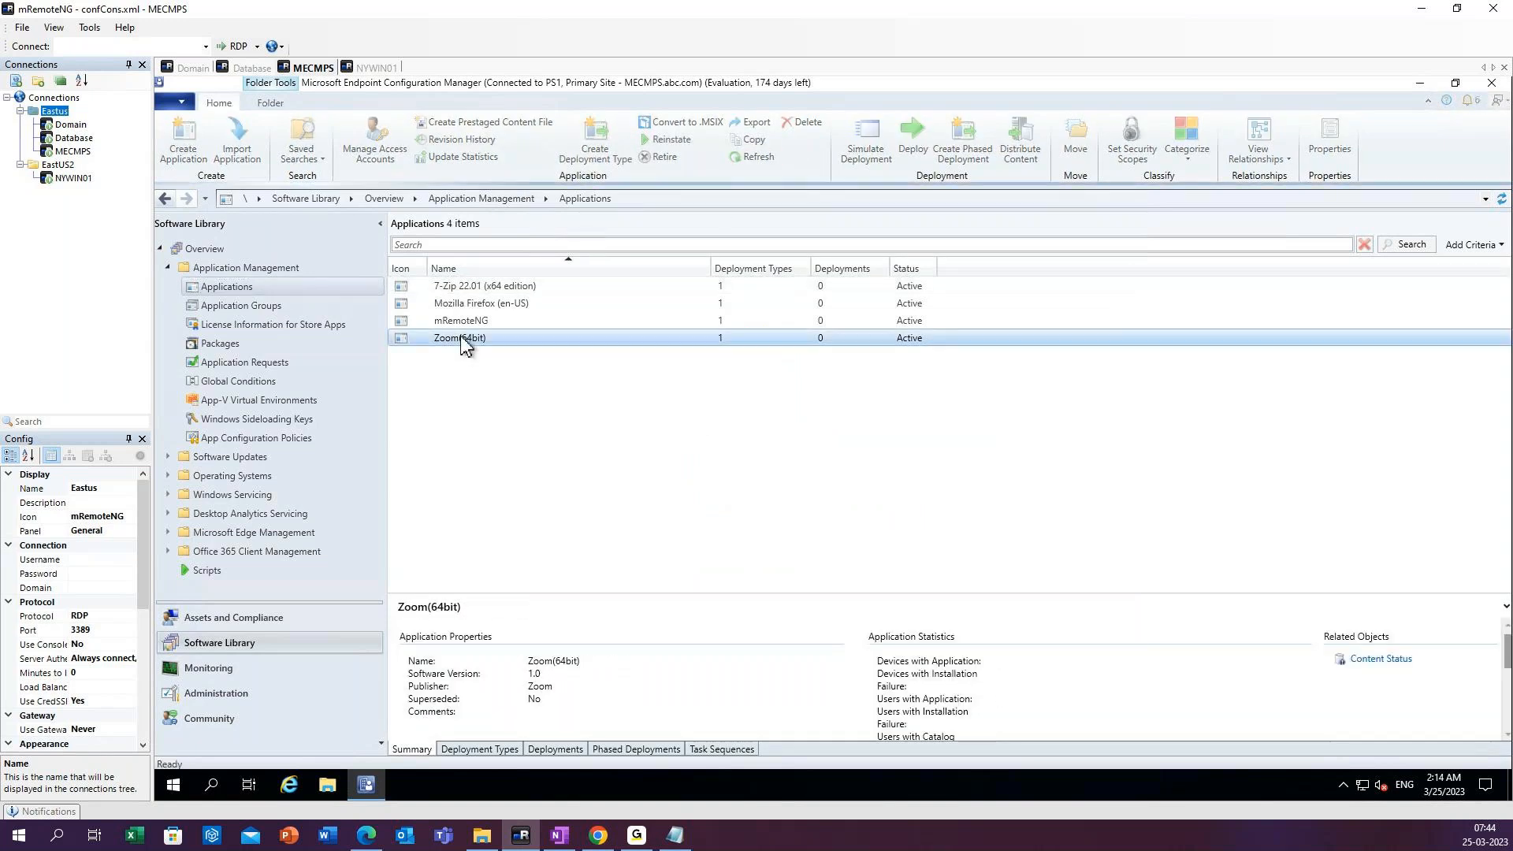
right_click(463, 341)
click(539, 749)
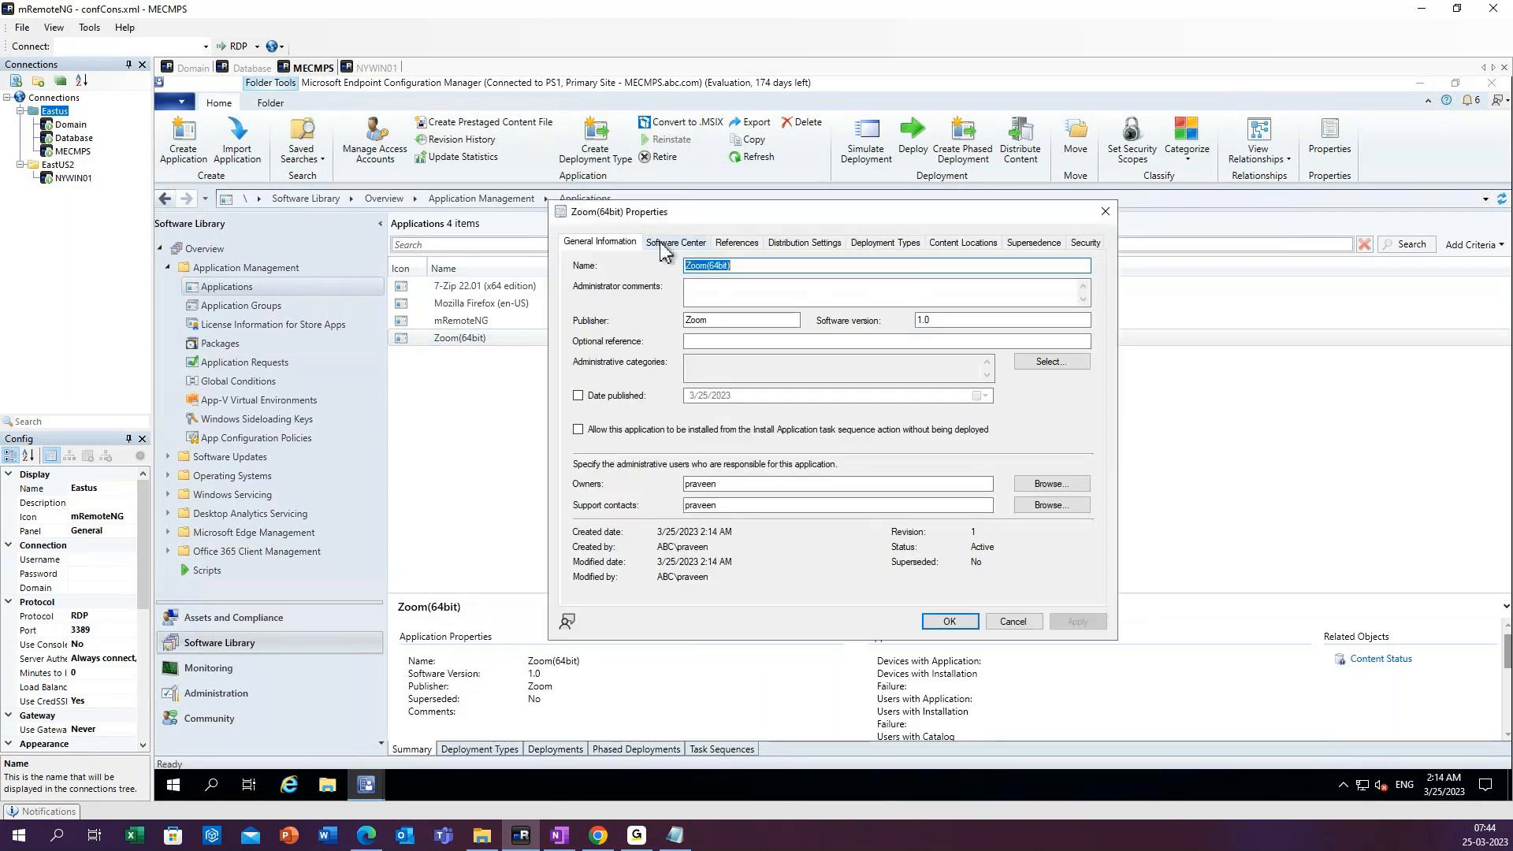
click(660, 245)
click(763, 394)
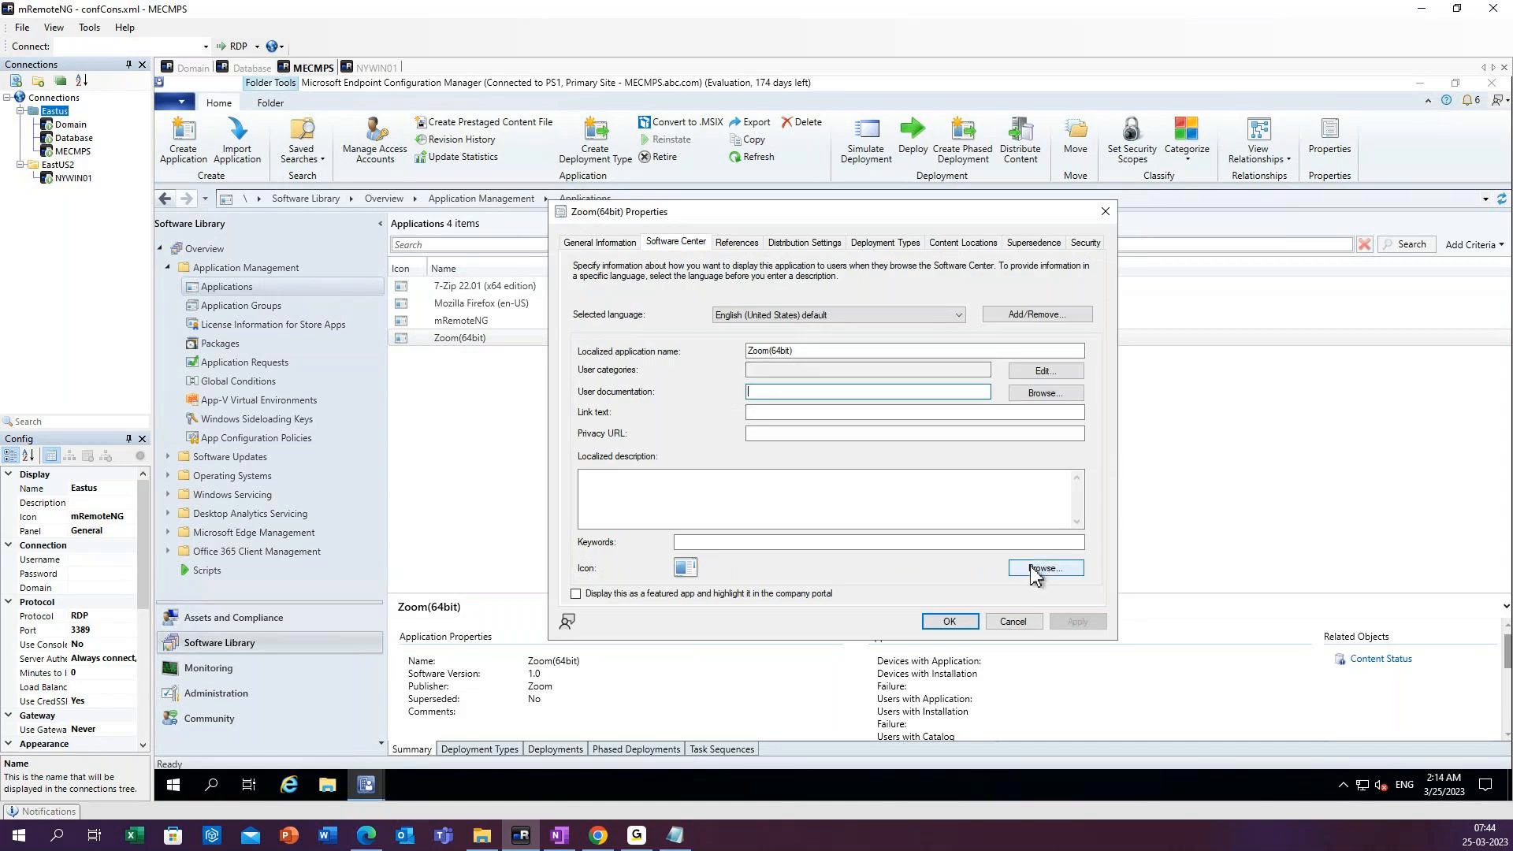
Save Zoom.jpg from the Desktop as the Zoom(64bit) application's icon and refresh the applications list.
click(1035, 571)
click(611, 341)
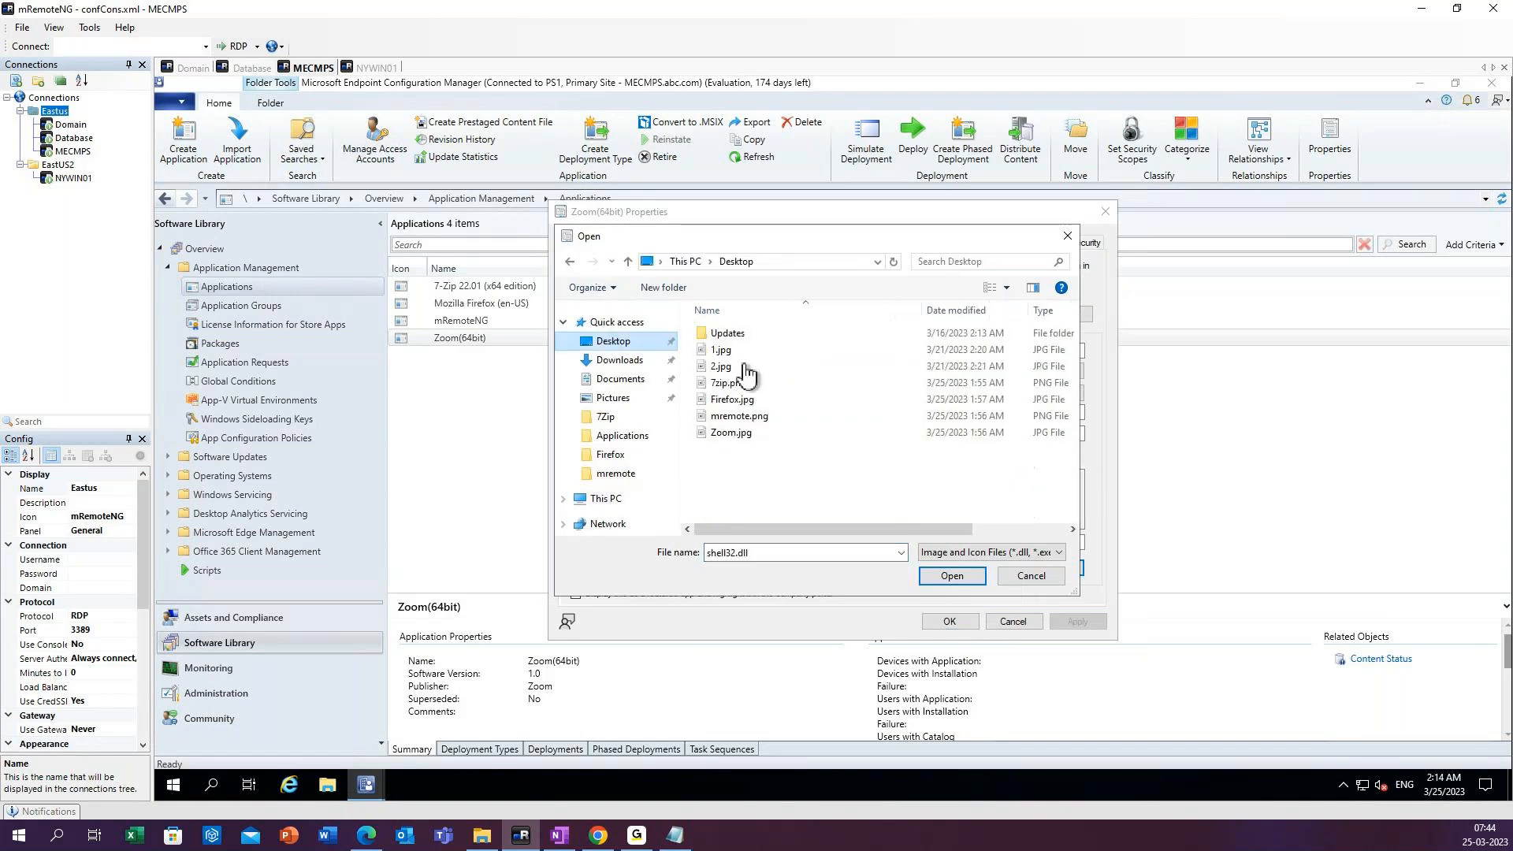
click(738, 434)
click(951, 577)
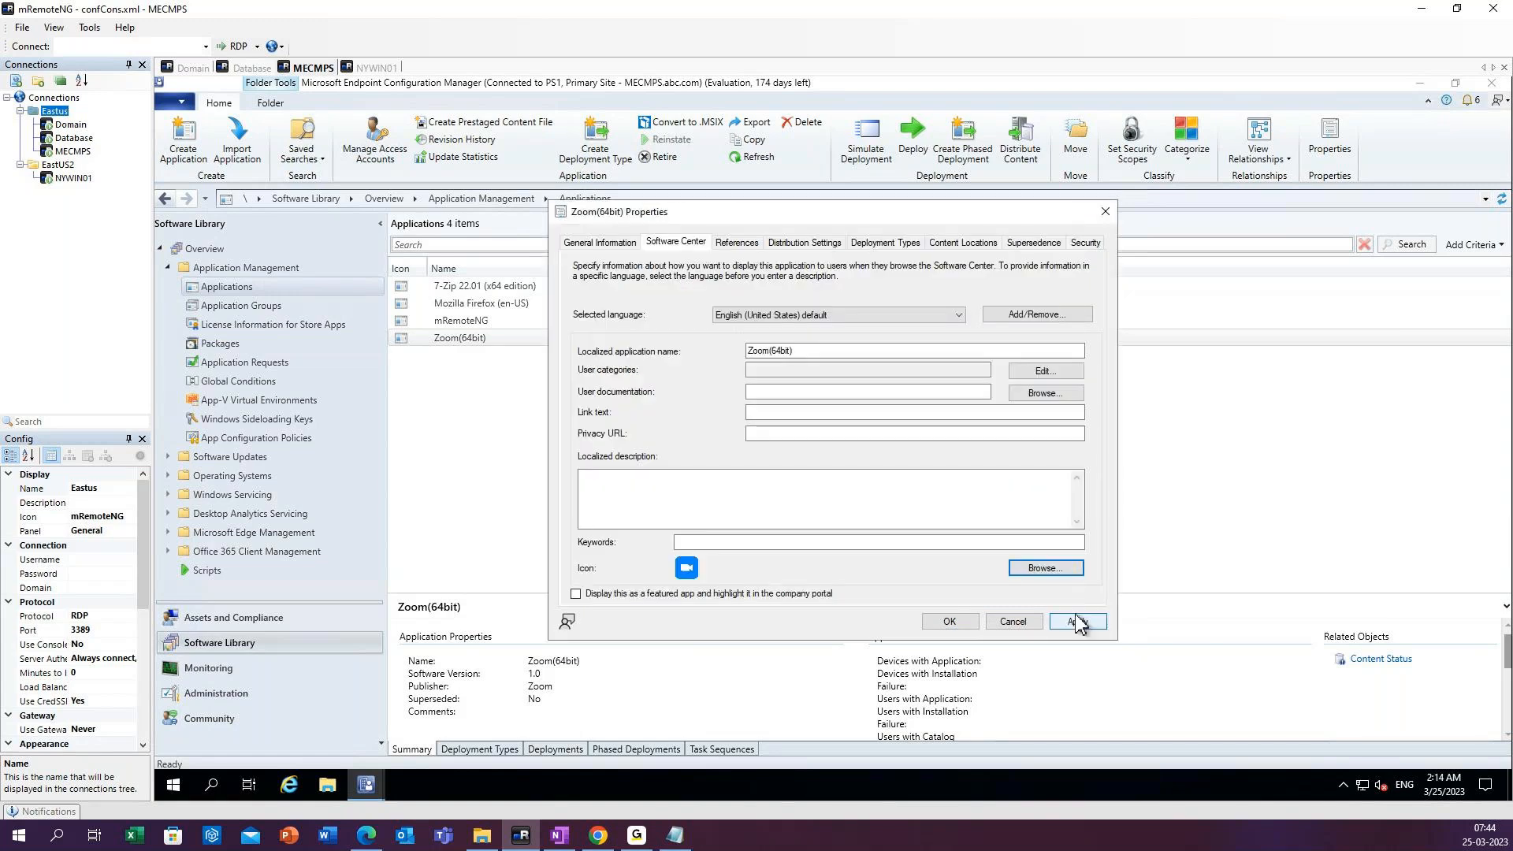
click(1076, 622)
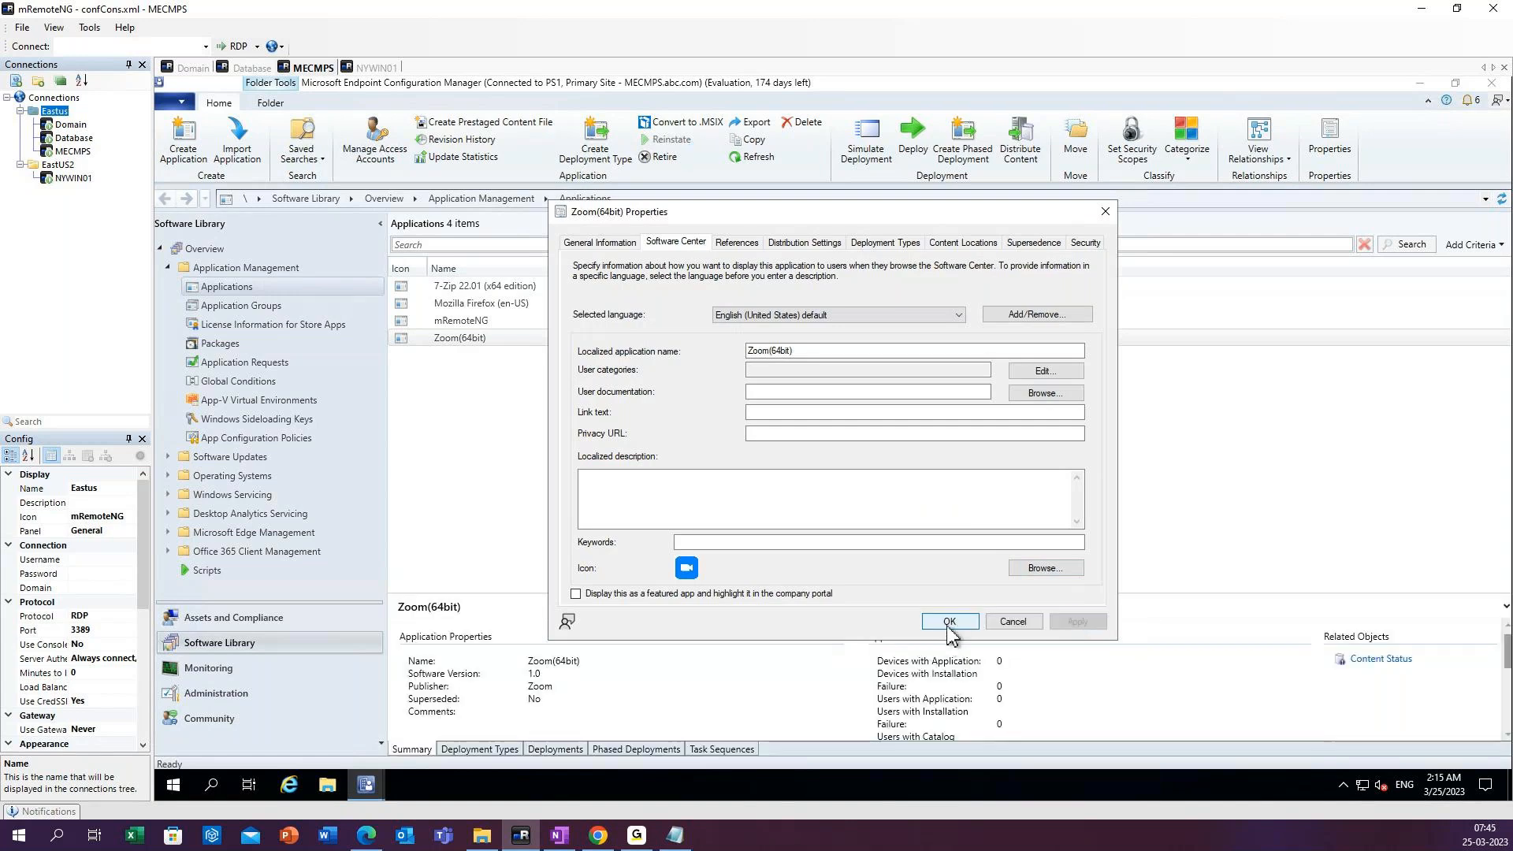
click(949, 622)
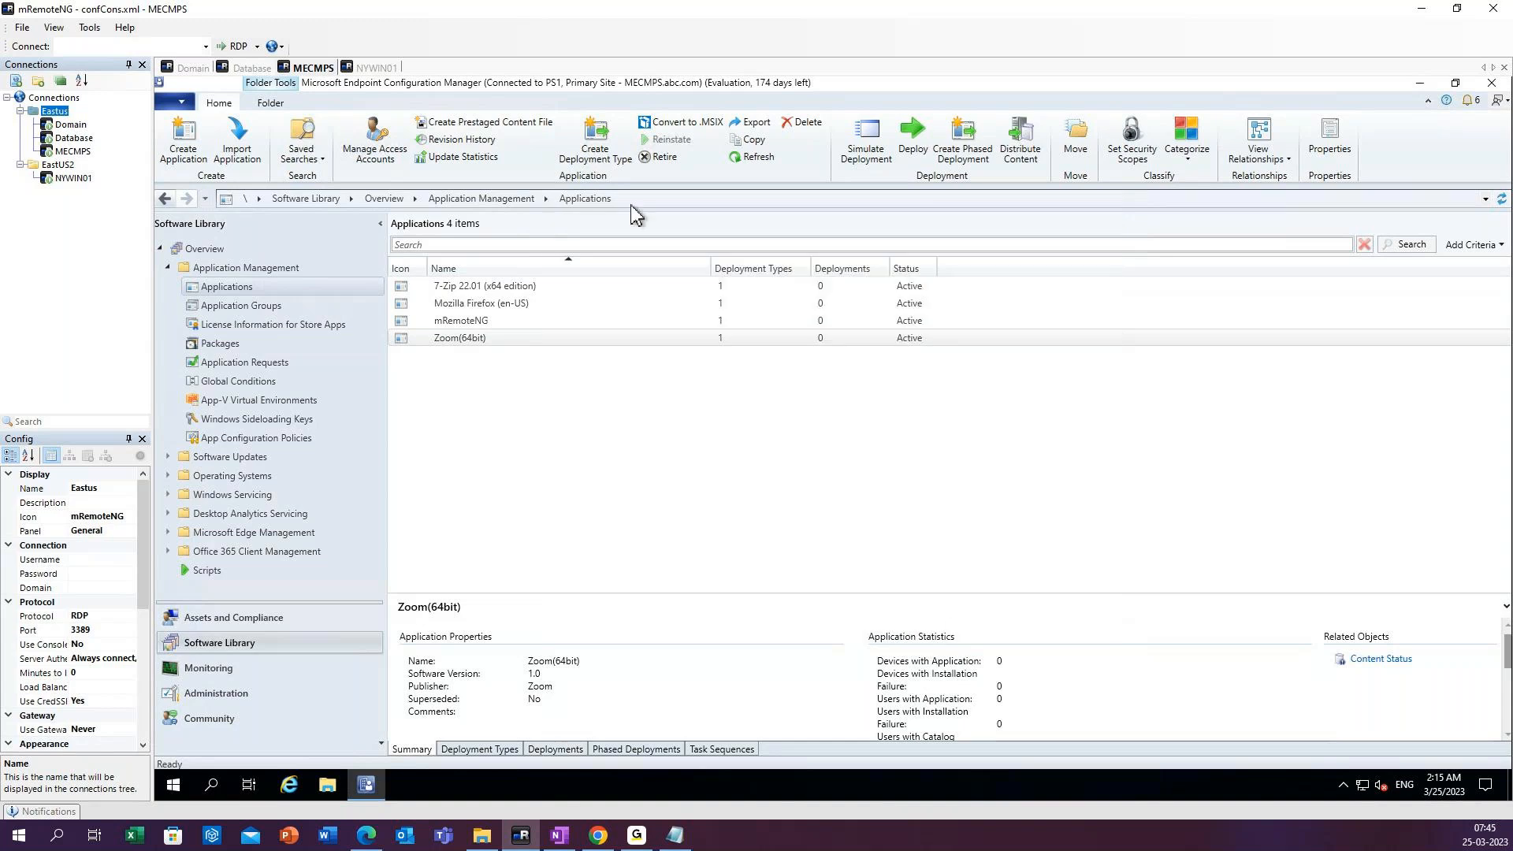
click(759, 159)
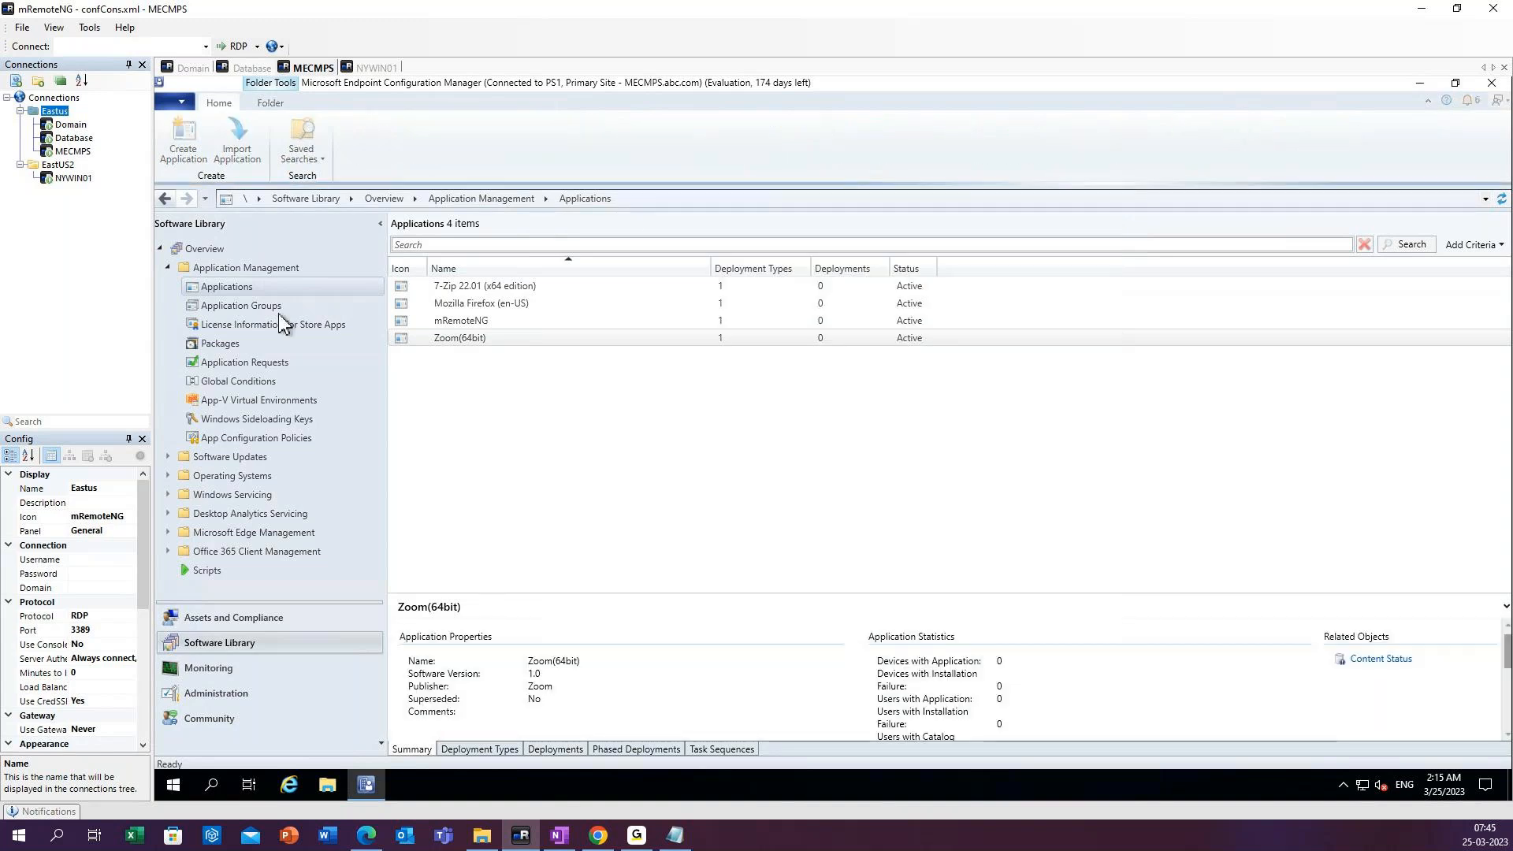
Start creating another MSI-based application and browse to the Applications folder in the \\mecmps Source_files share.
right_click(258, 286)
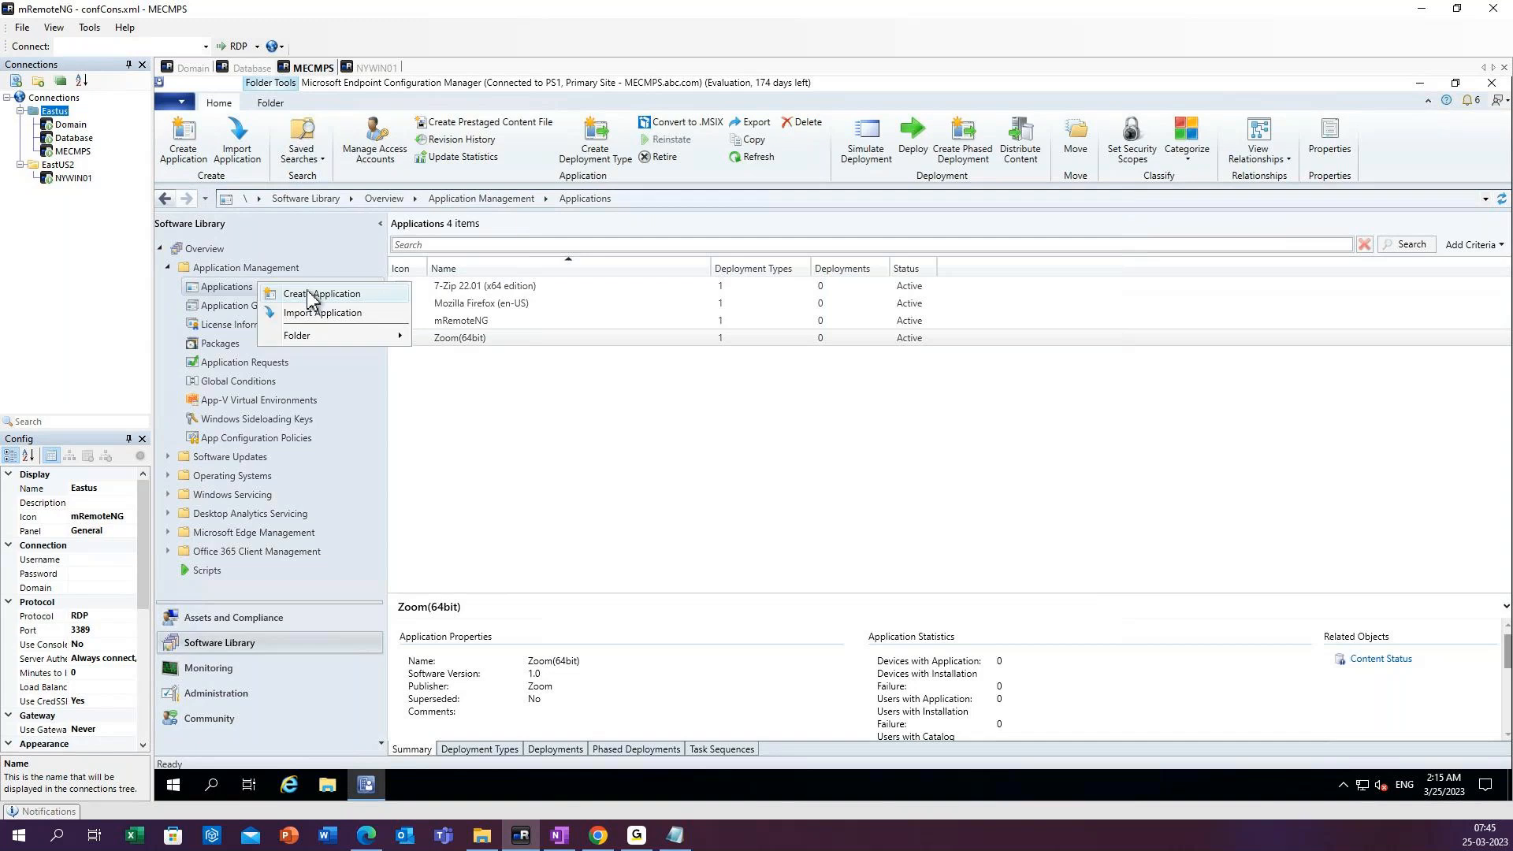
click(309, 295)
click(1079, 429)
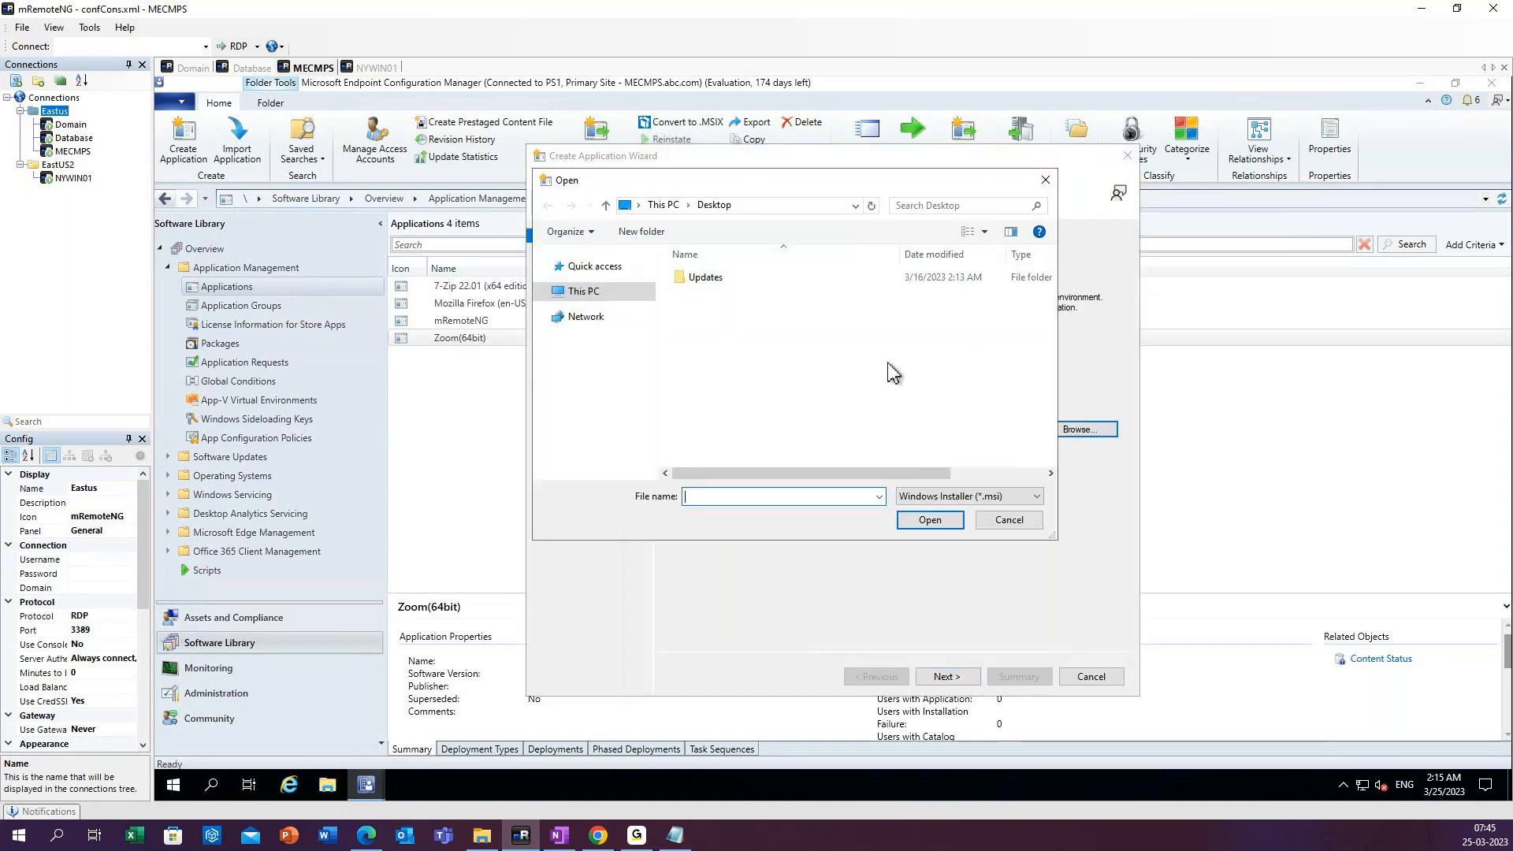
click(788, 206)
text(\\mecmps)
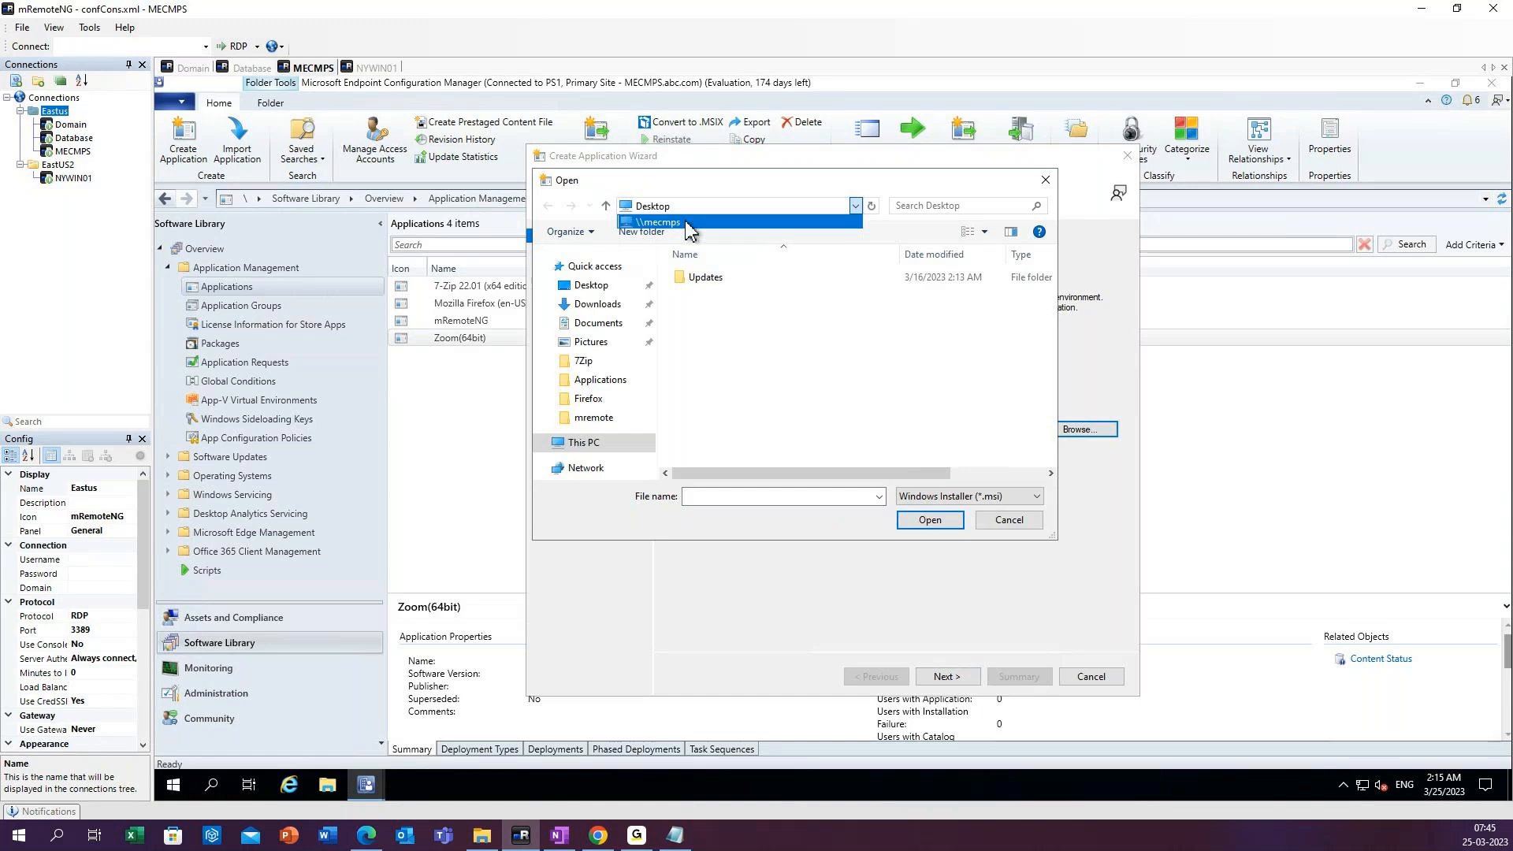
key(Return)
scroll(776, 453, down, 2)
double_click(764, 461)
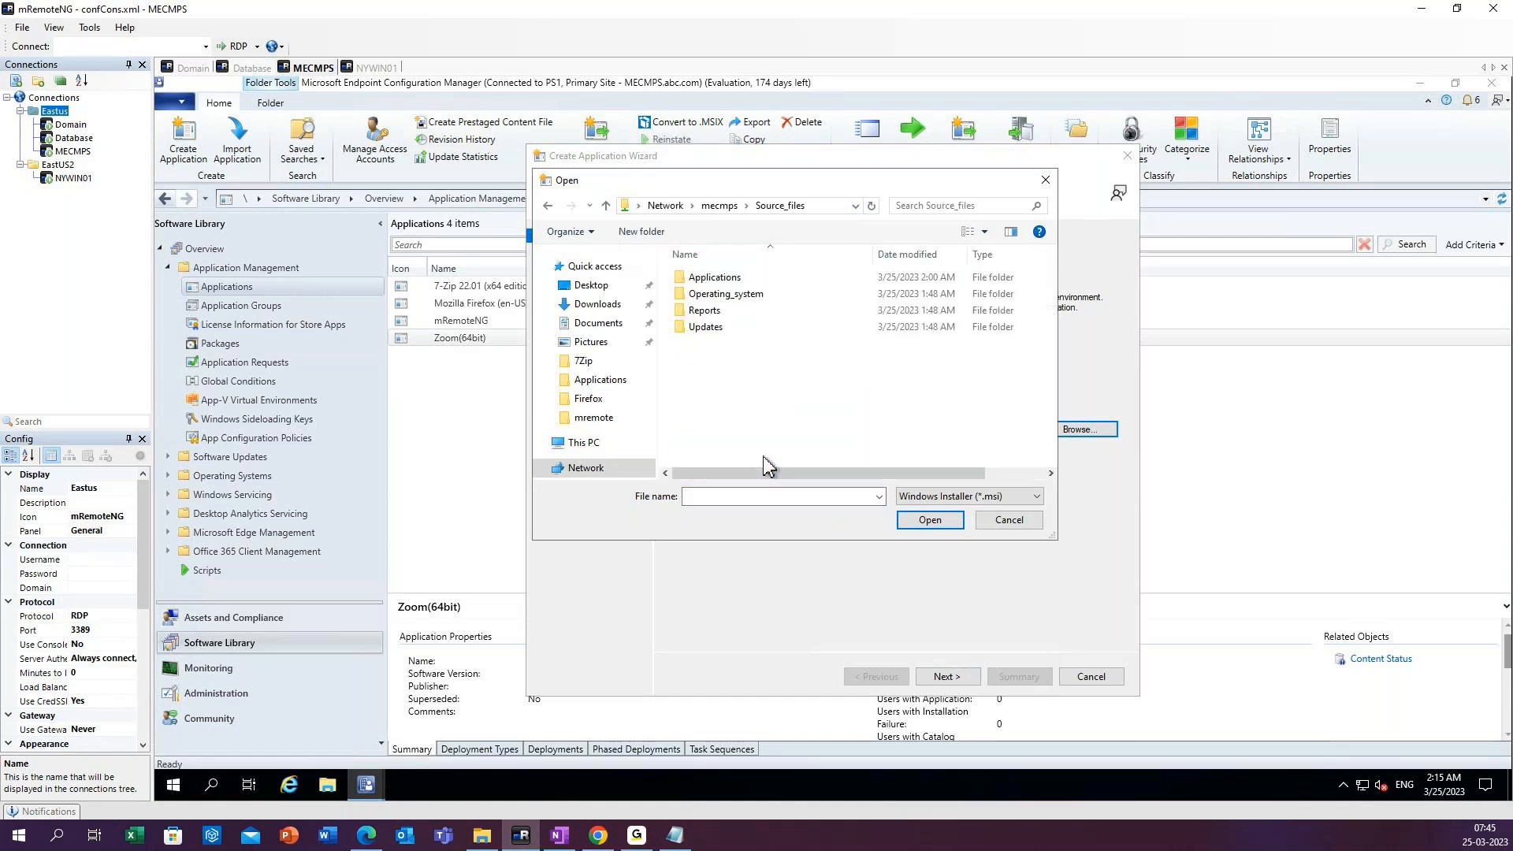
double_click(714, 280)
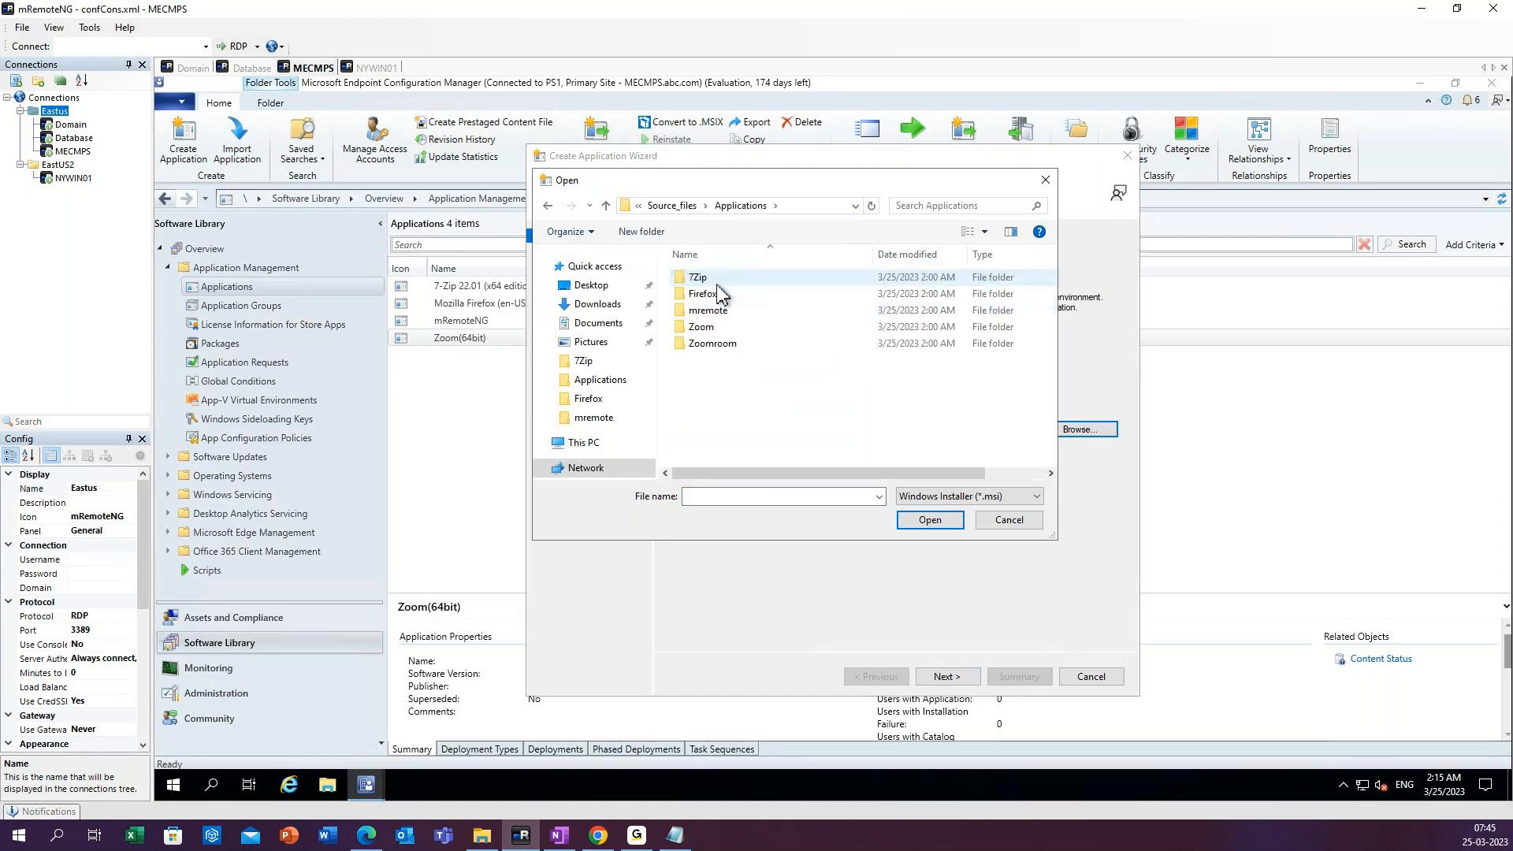
Import zoomrooms-5.13.10.2558-x64.msi from the Zoomroom folder and continue past the imported information.
click(713, 346)
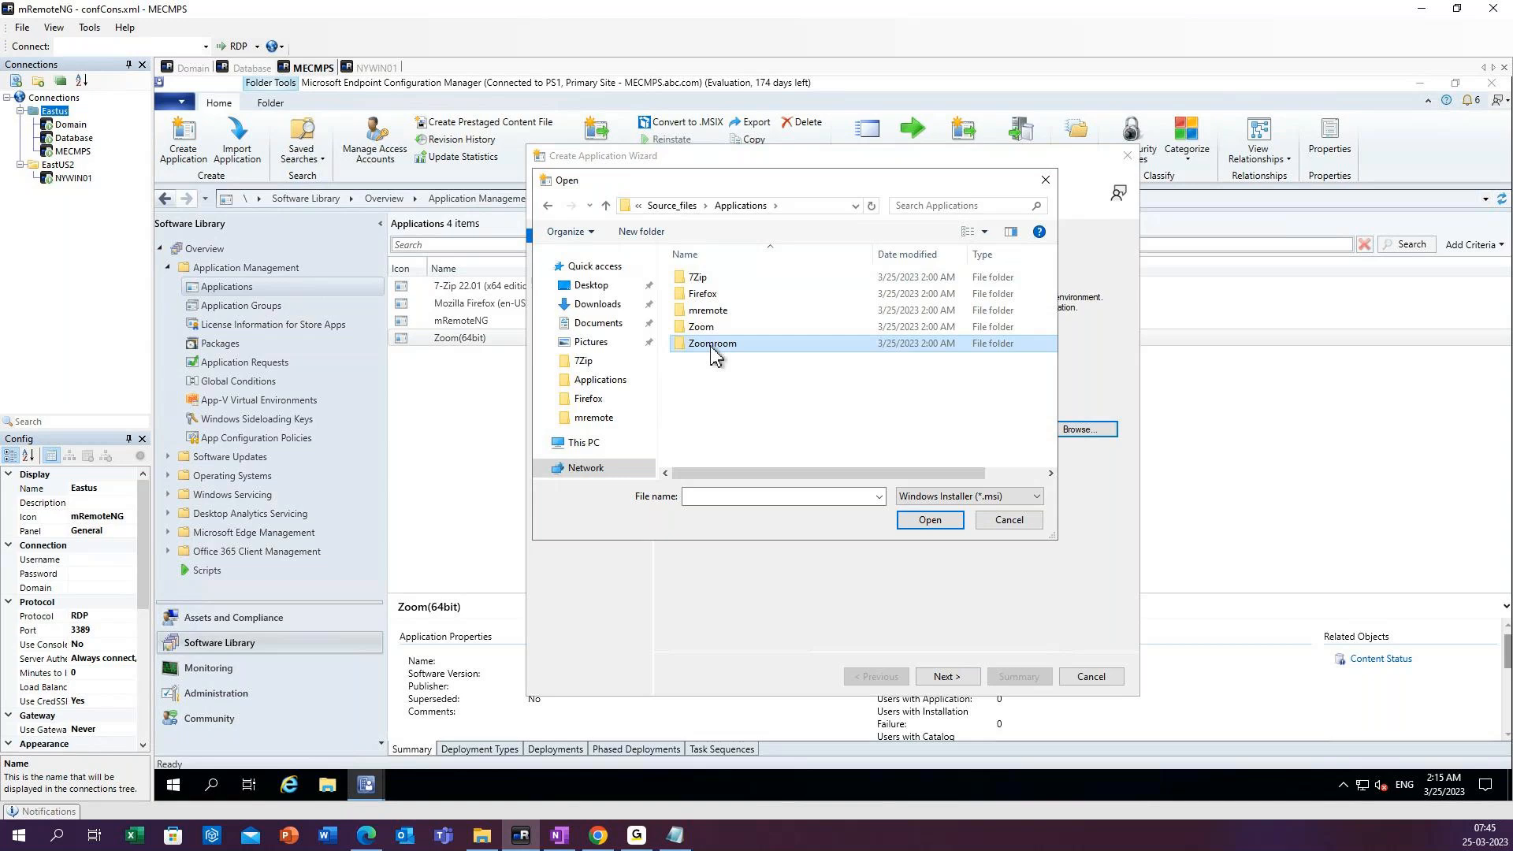
double_click(714, 347)
click(930, 520)
click(948, 677)
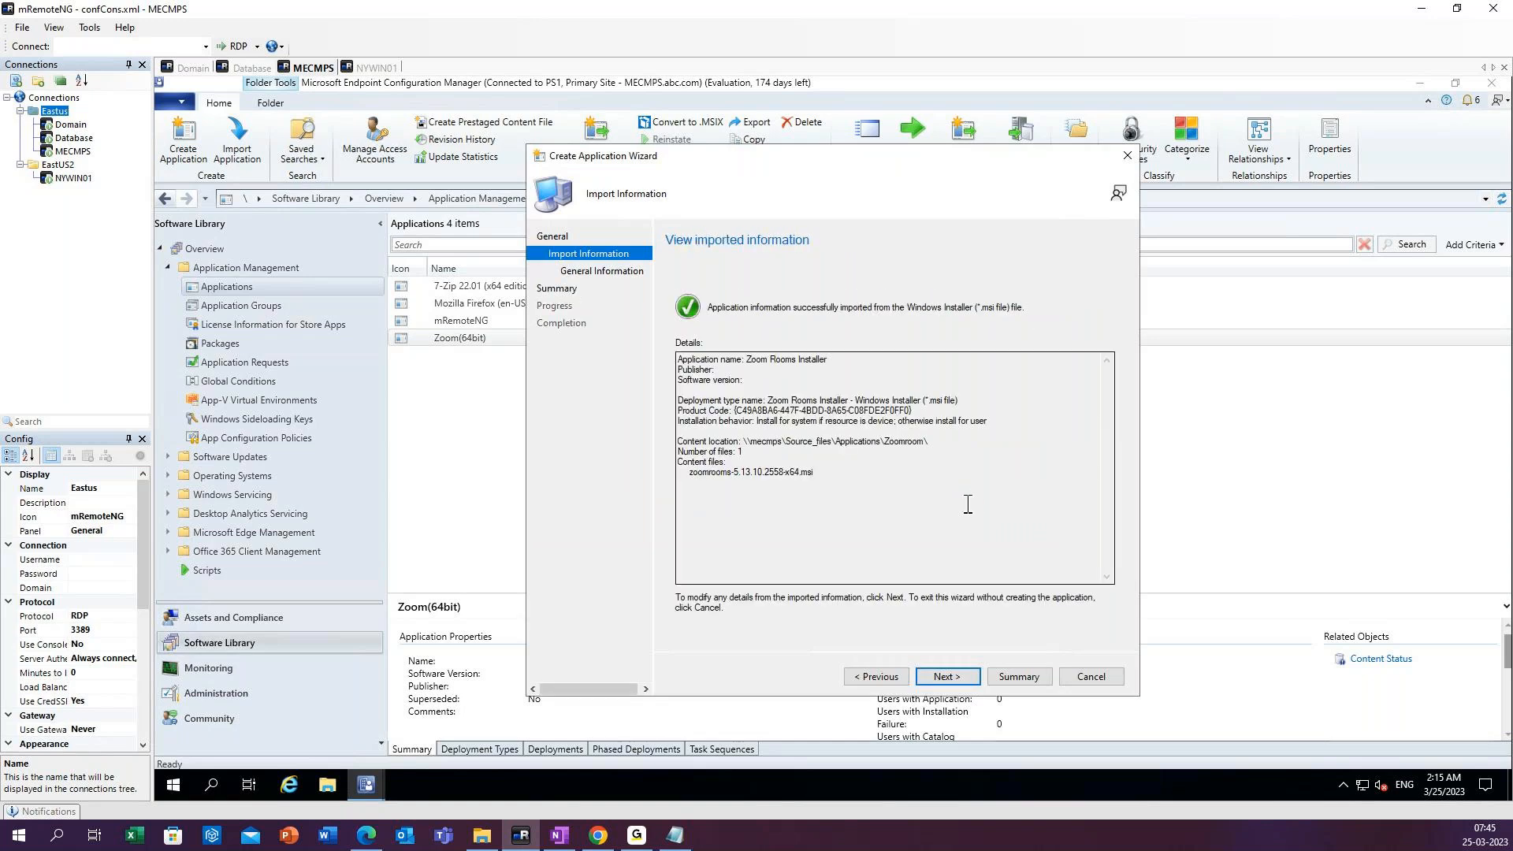
click(974, 674)
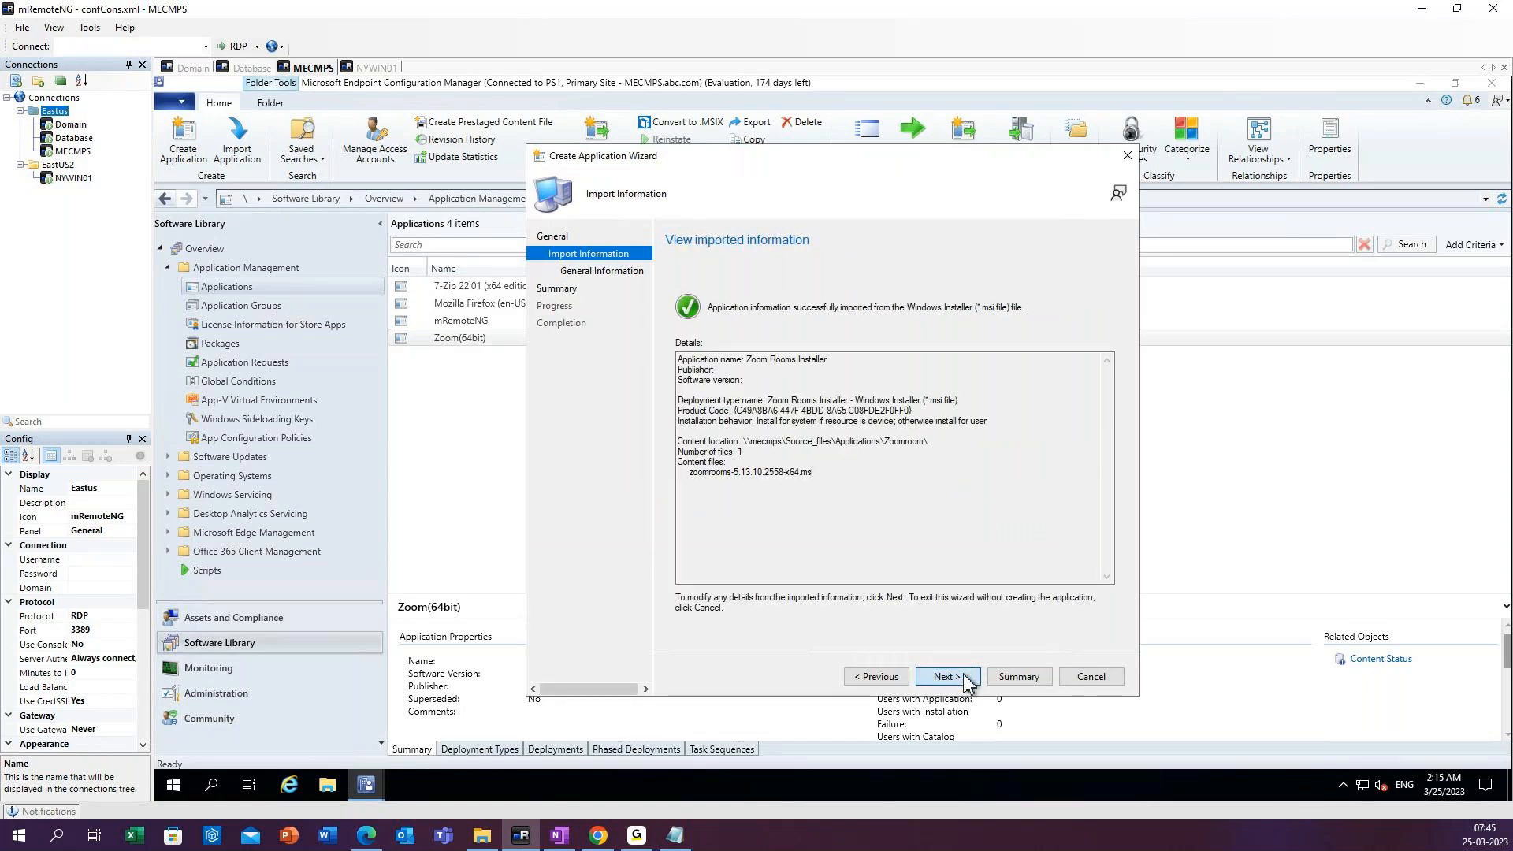
Set the new application's publisher to Zoomroom, software version to 5.13 and install behavior to Install for system.
click(811, 350)
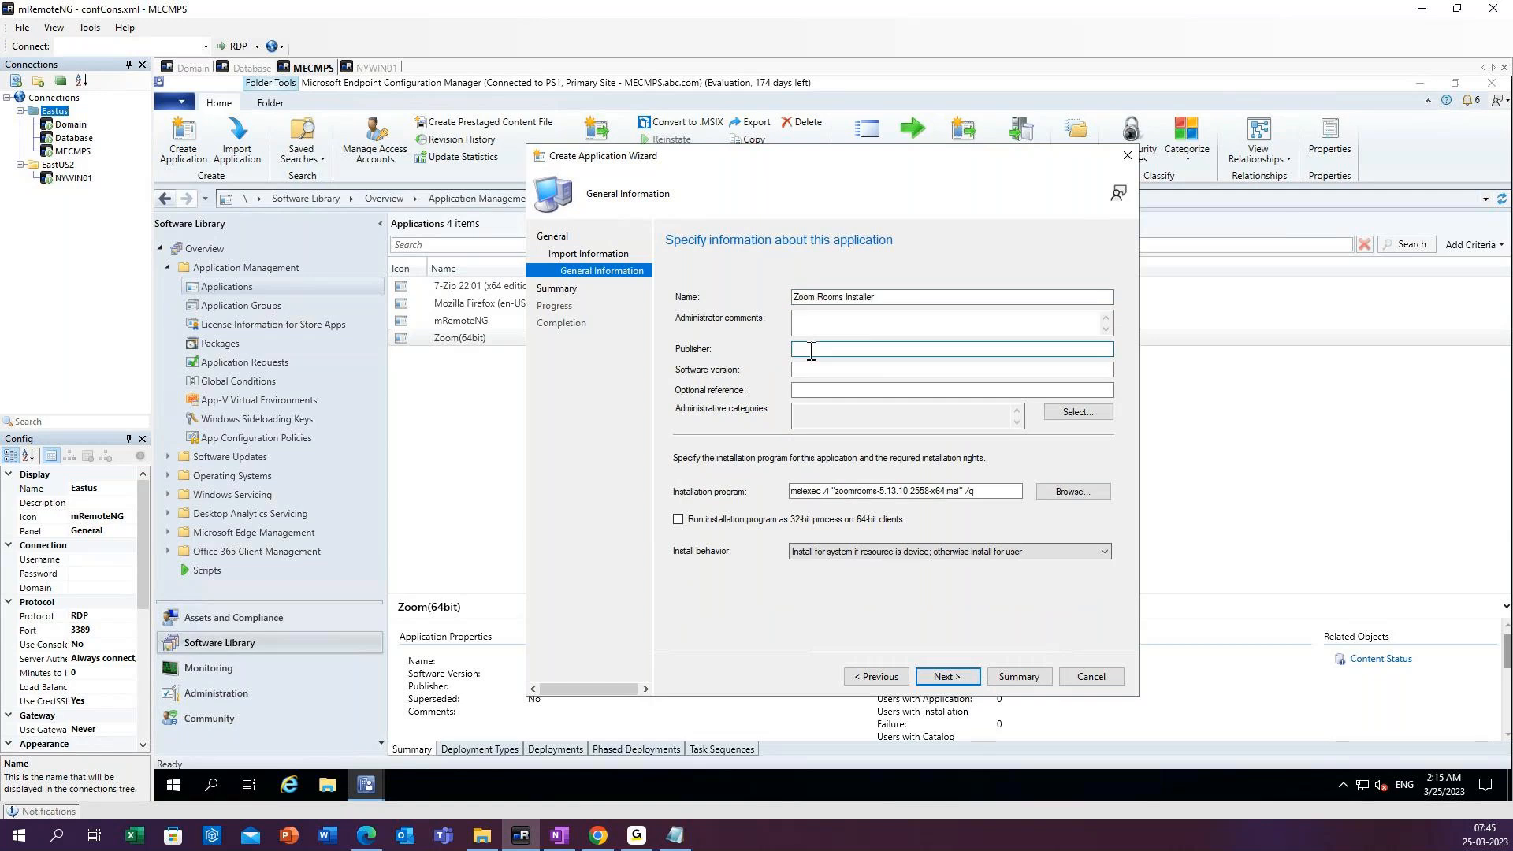
text(Zoomroom)
click(877, 372)
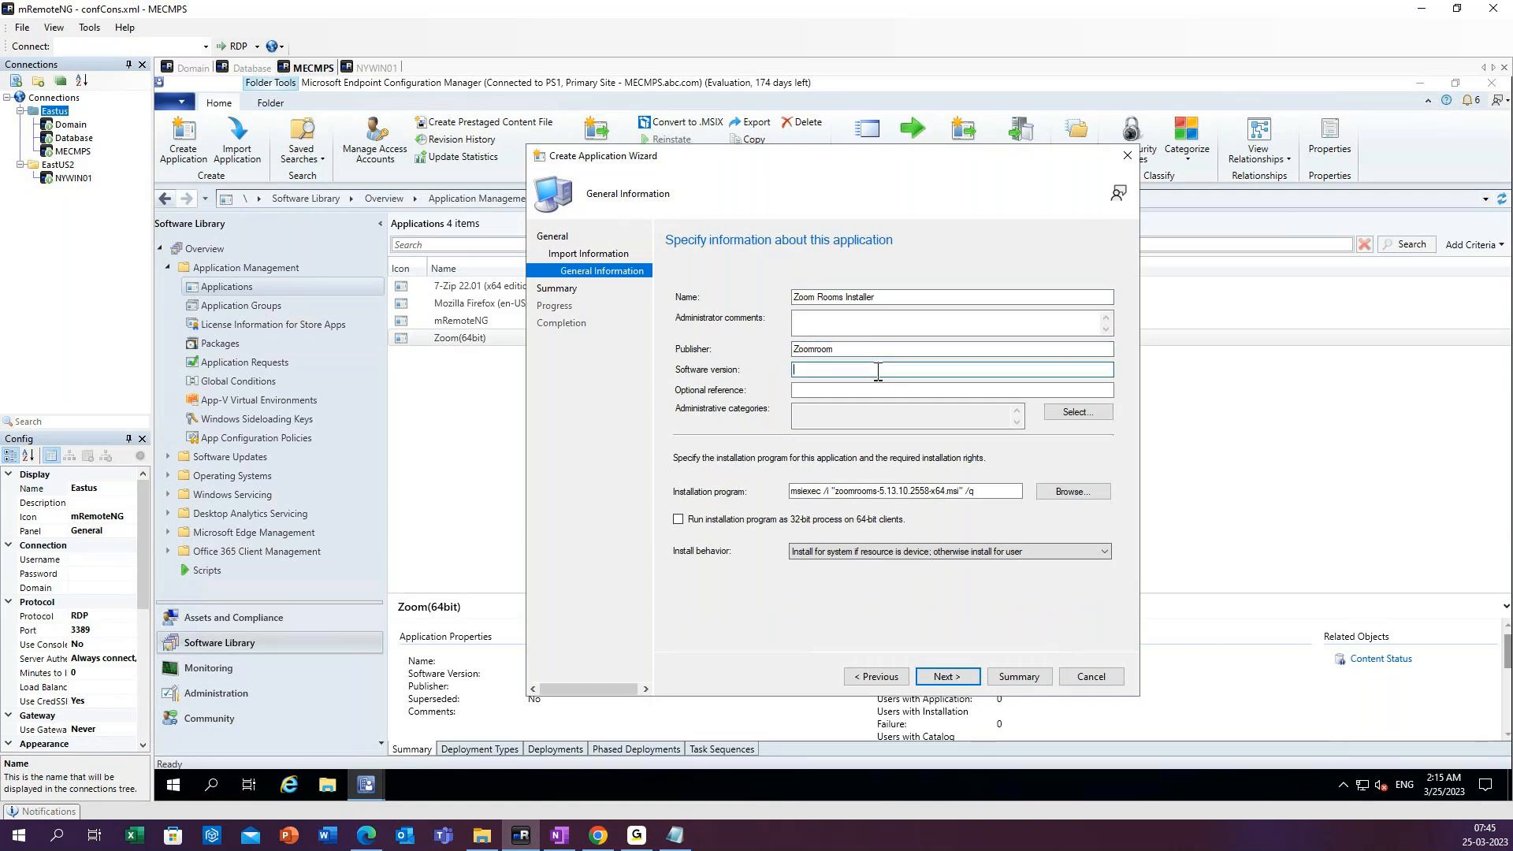
text(5.13)
click(878, 554)
click(890, 576)
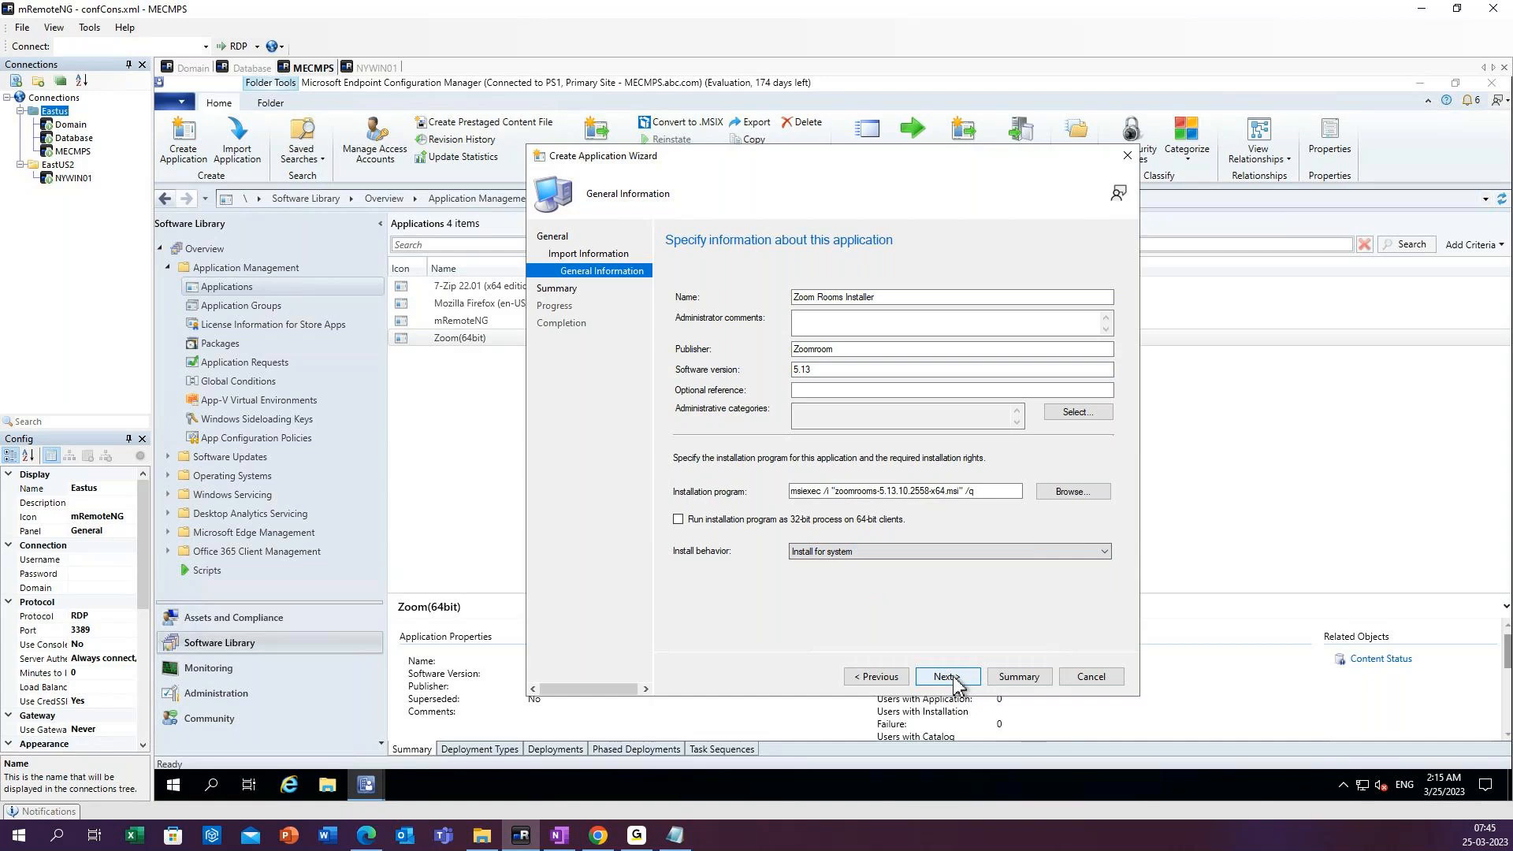
Finish creating the Zoom Rooms Installer application and refresh the applications list.
click(954, 677)
click(948, 677)
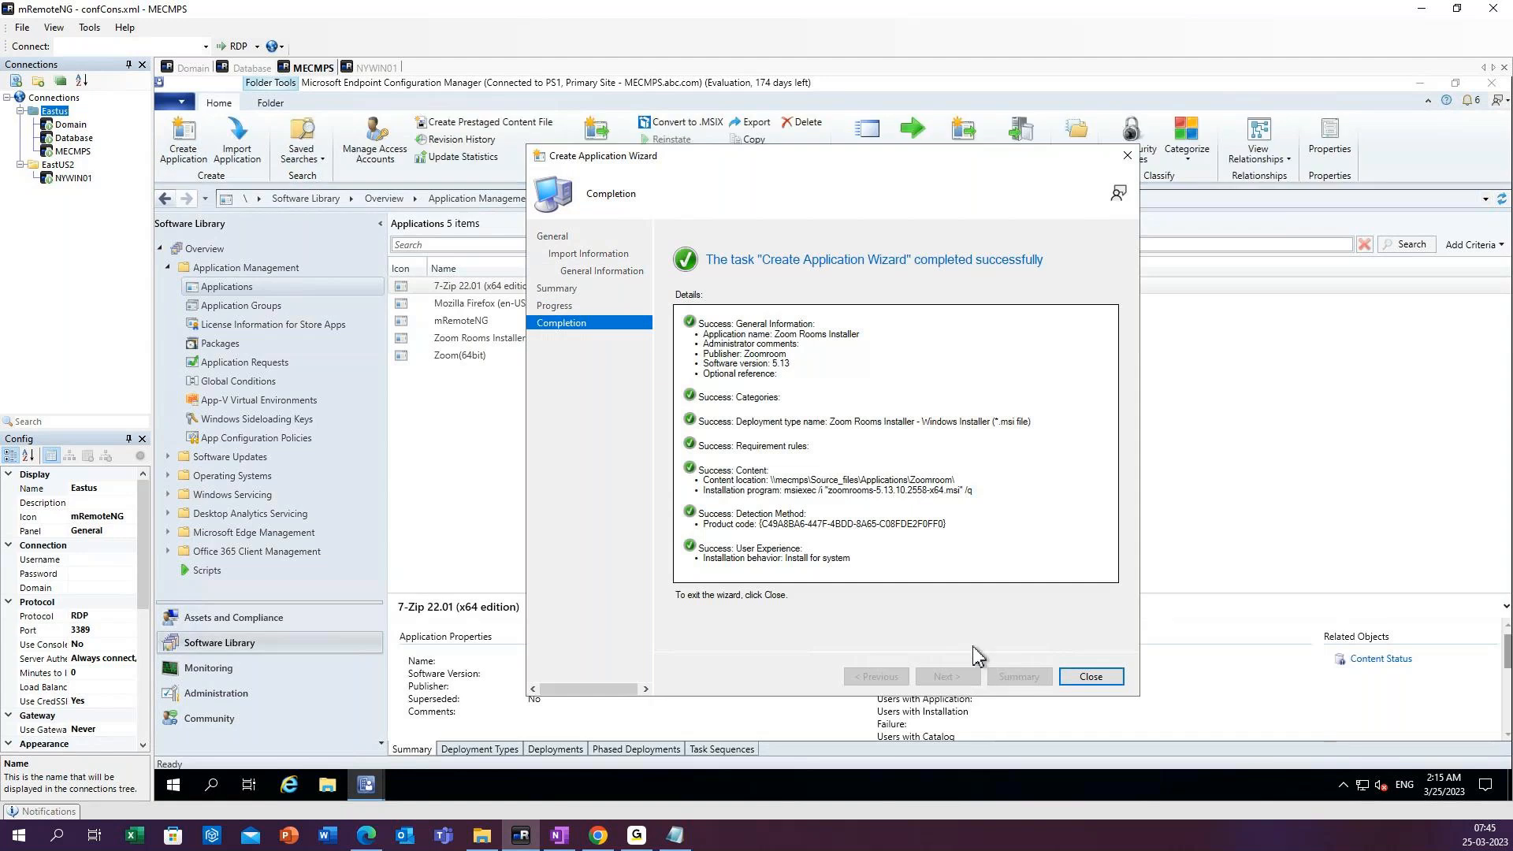
click(1091, 676)
click(755, 158)
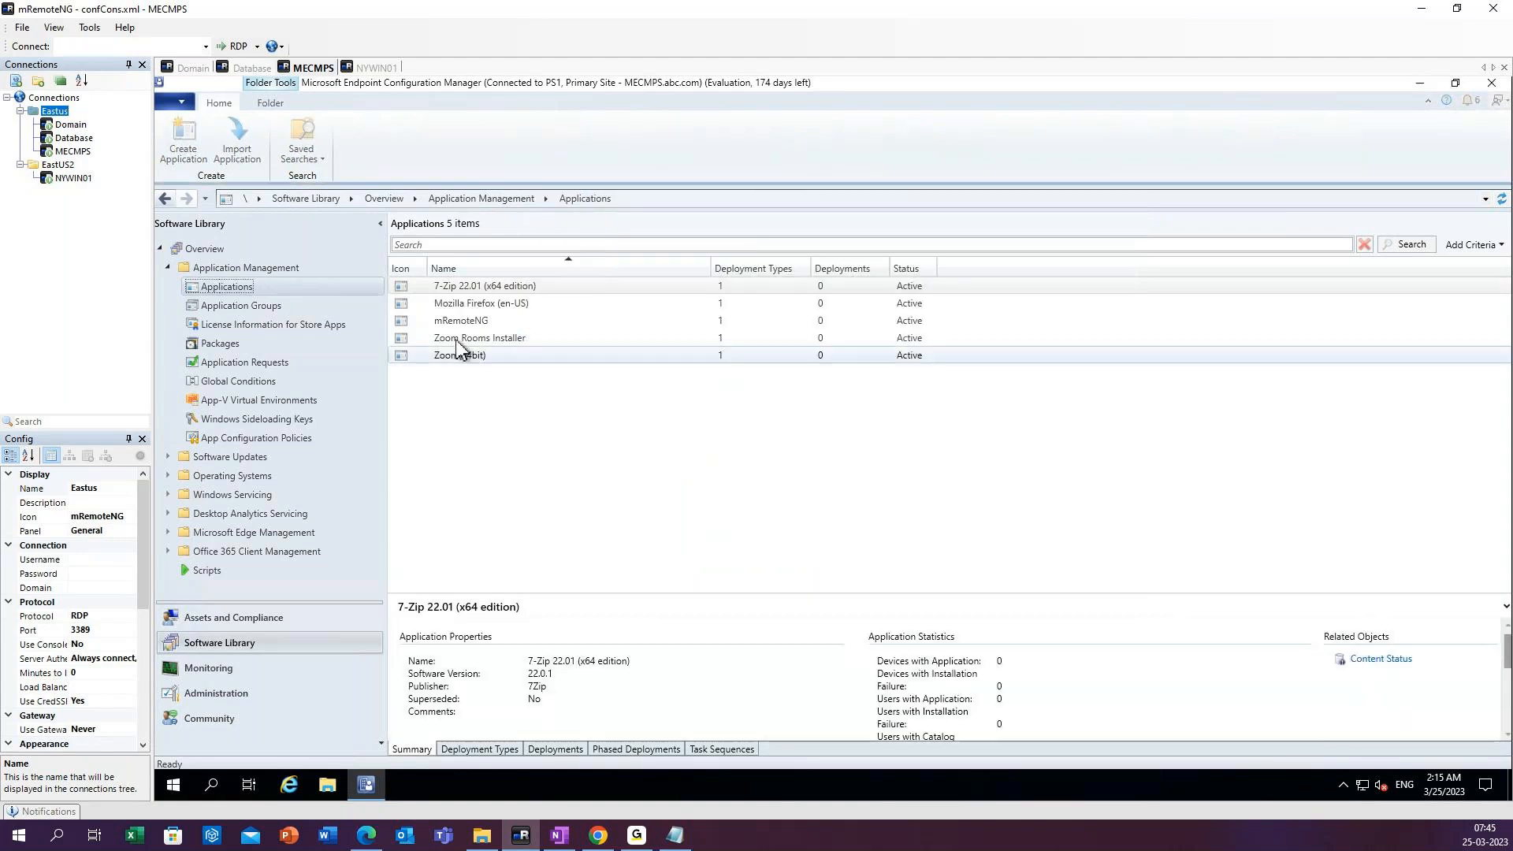
Open the properties of the Zoom Rooms Installer application and rename it ZoomRoom Installer.
click(482, 339)
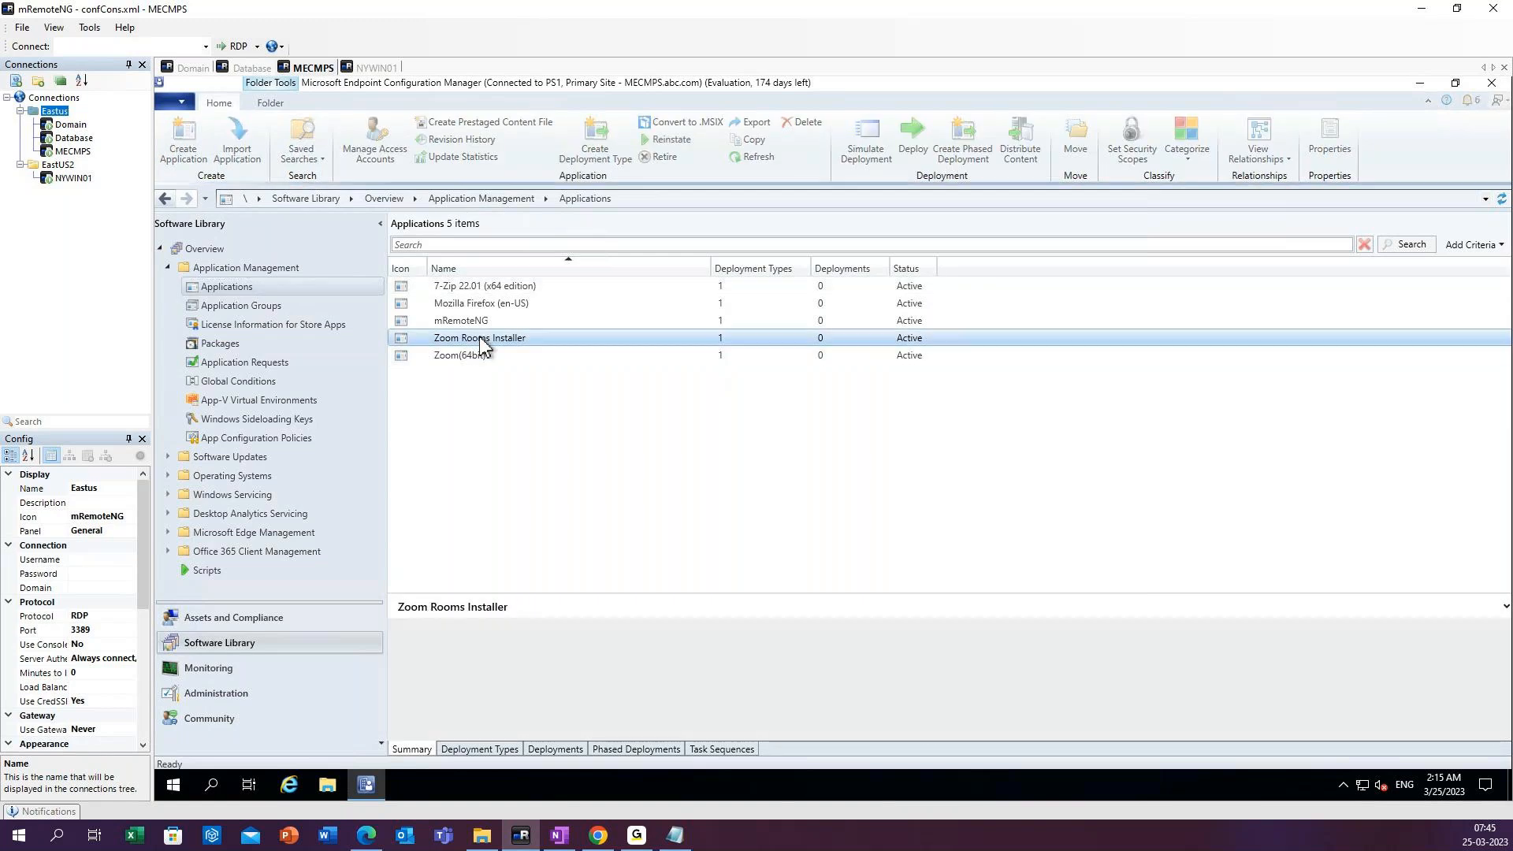
right_click(497, 344)
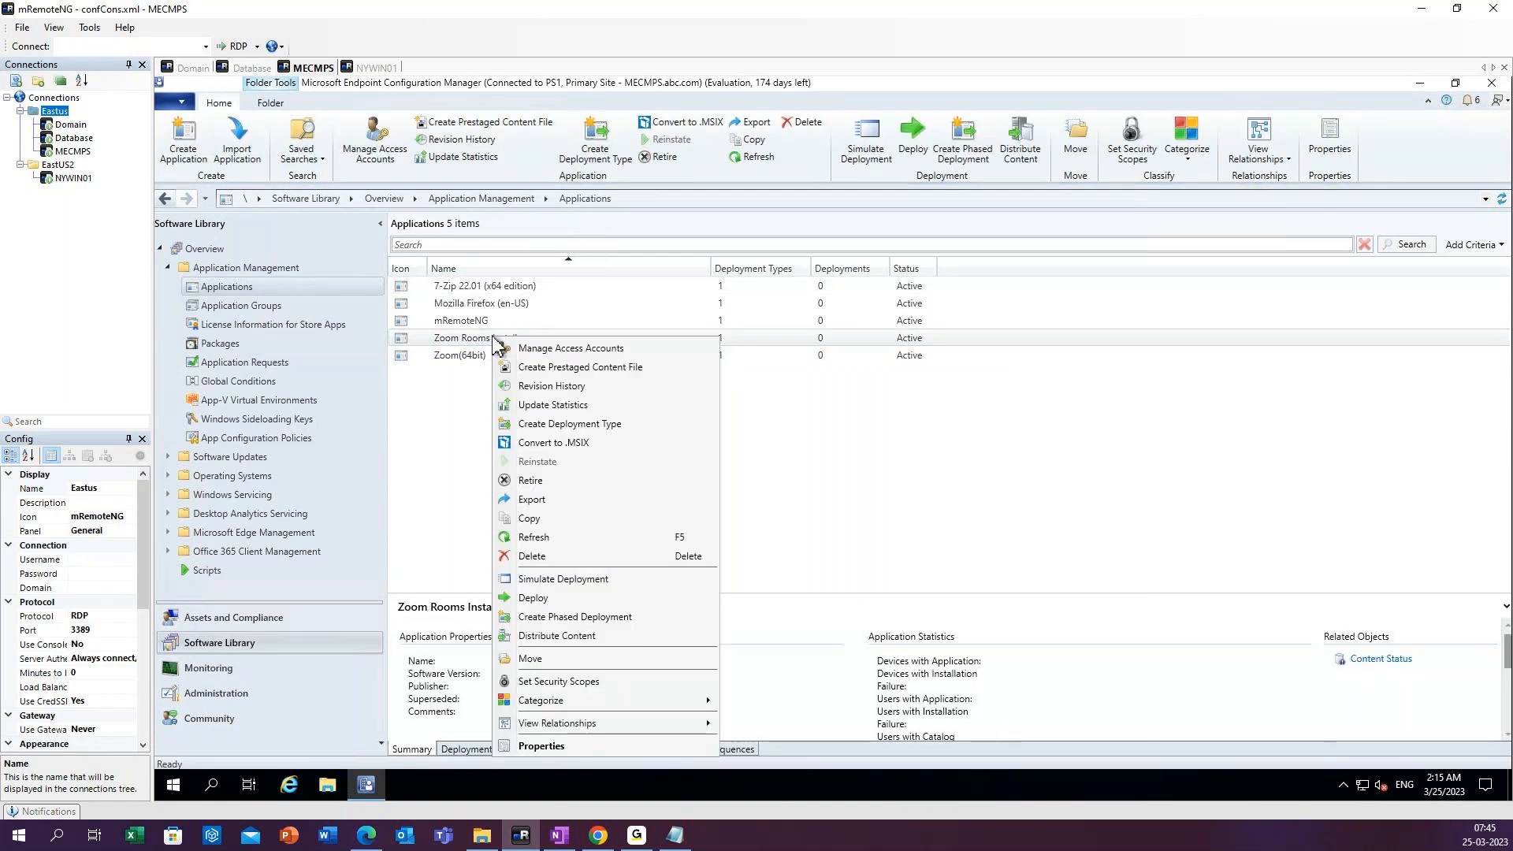
click(553, 749)
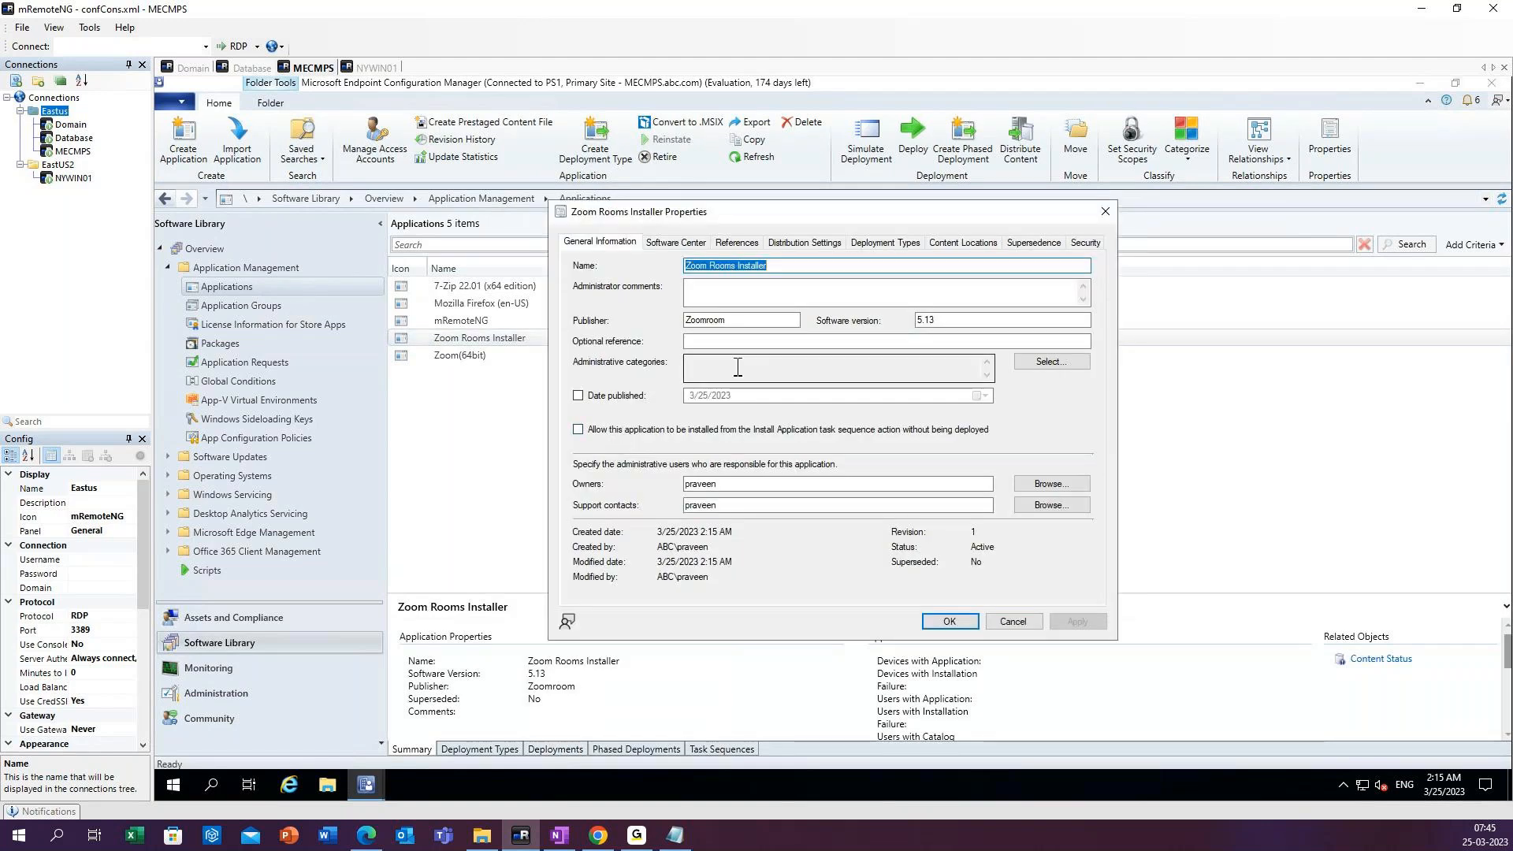
click(711, 265)
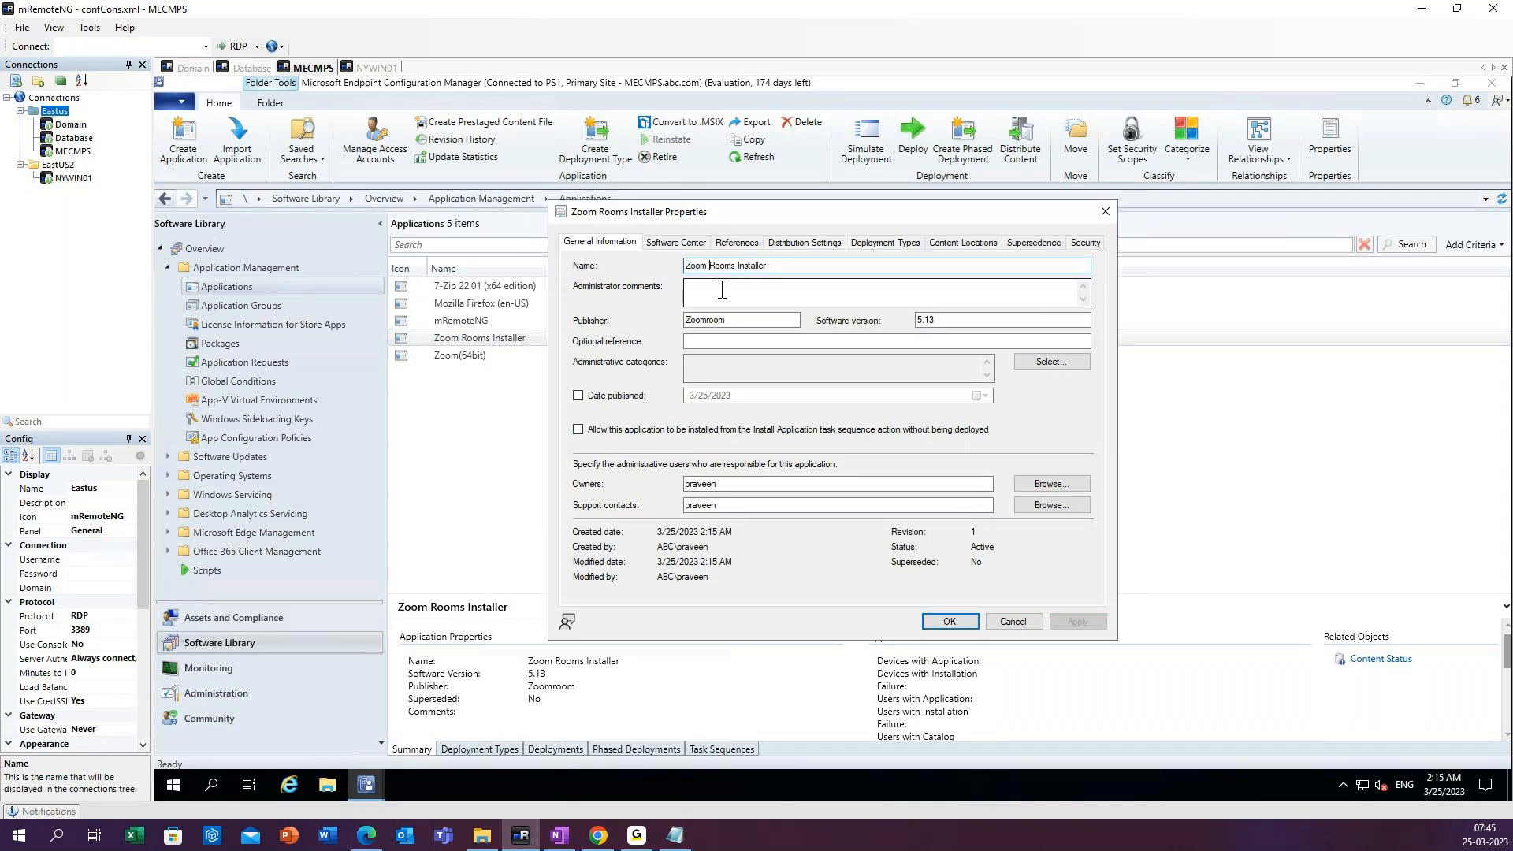
key(BackSpace)
click(732, 267)
key(BackSpace)
Set Zoom.jpg from the Desktop as the application's Software Center icon, save the properties and refresh the applications list.
click(676, 243)
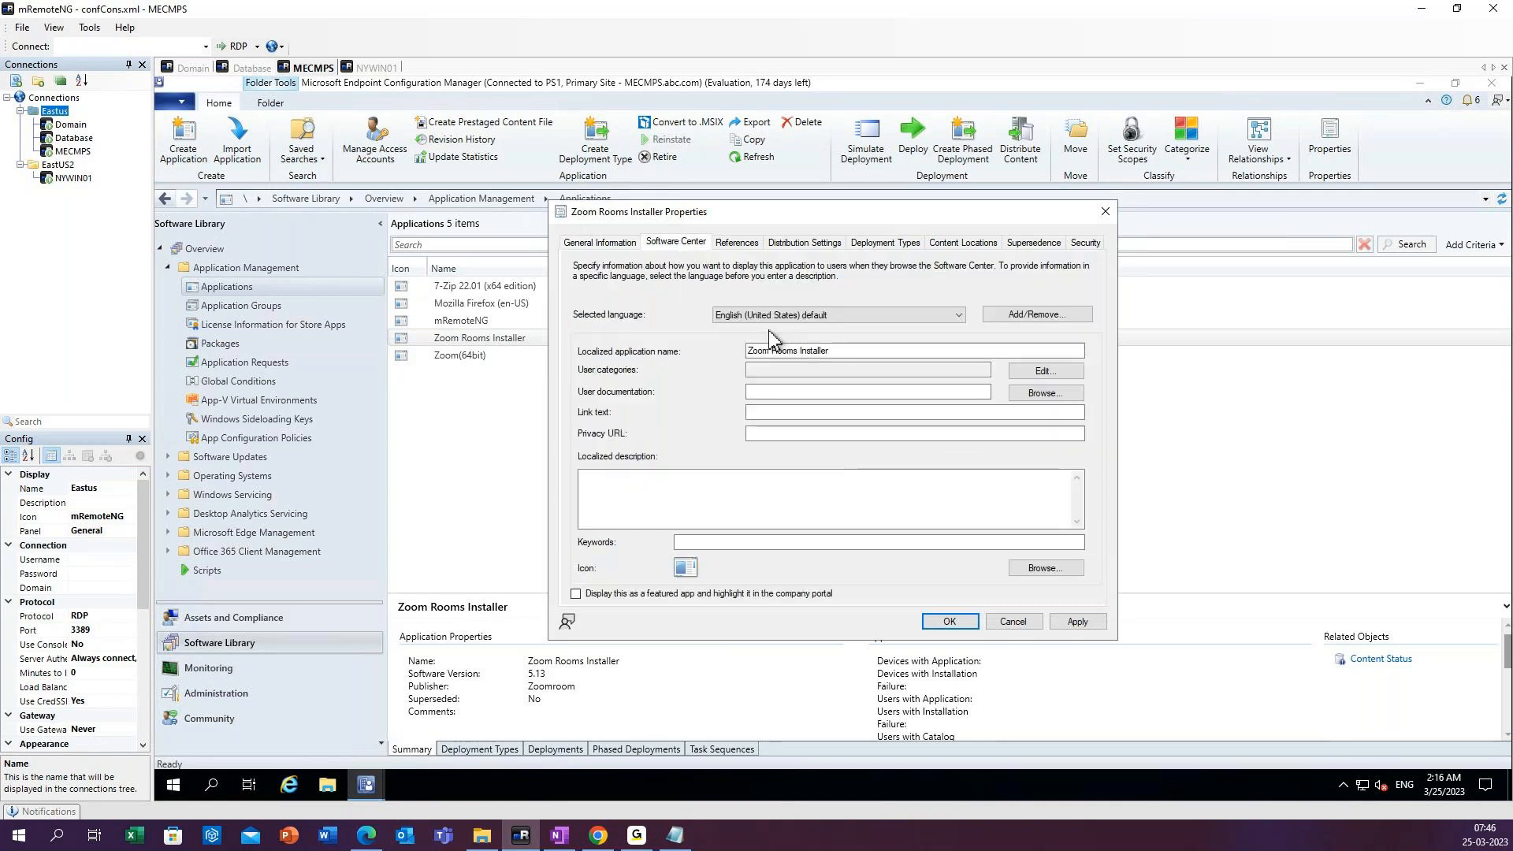
click(1044, 571)
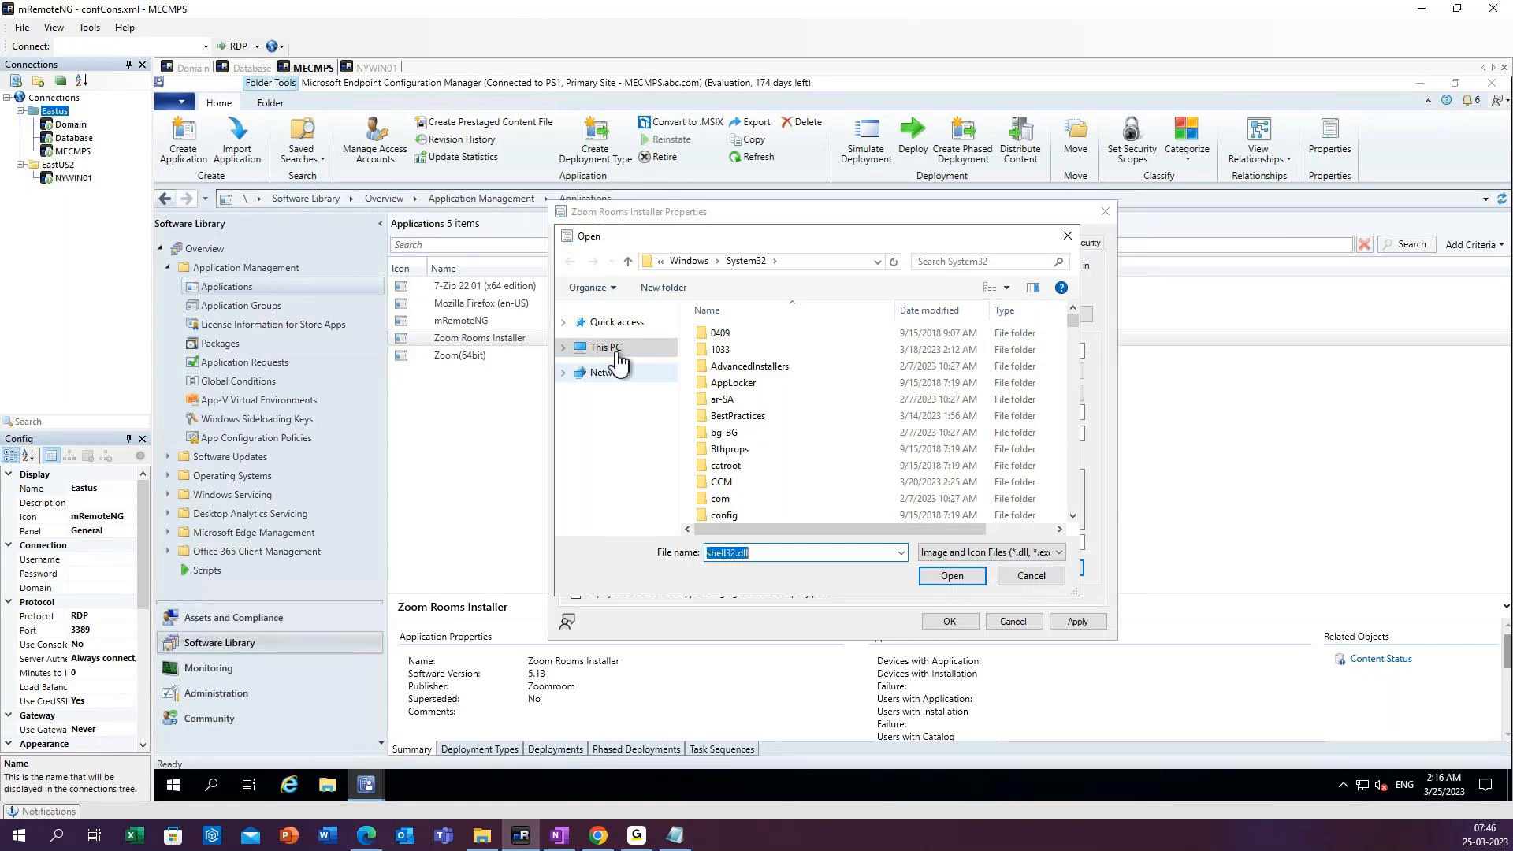
click(559, 349)
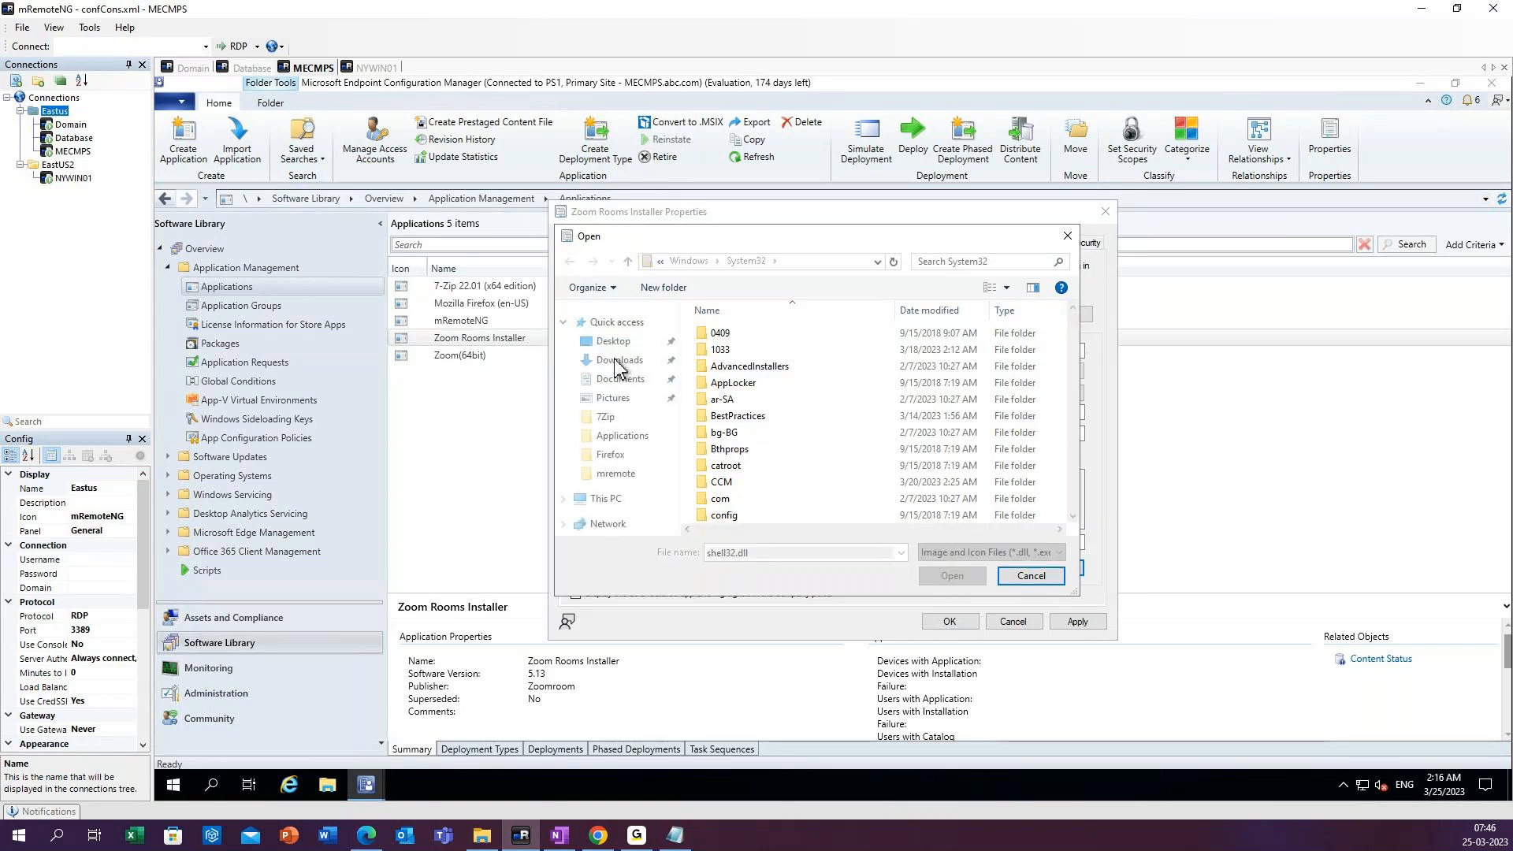
click(654, 346)
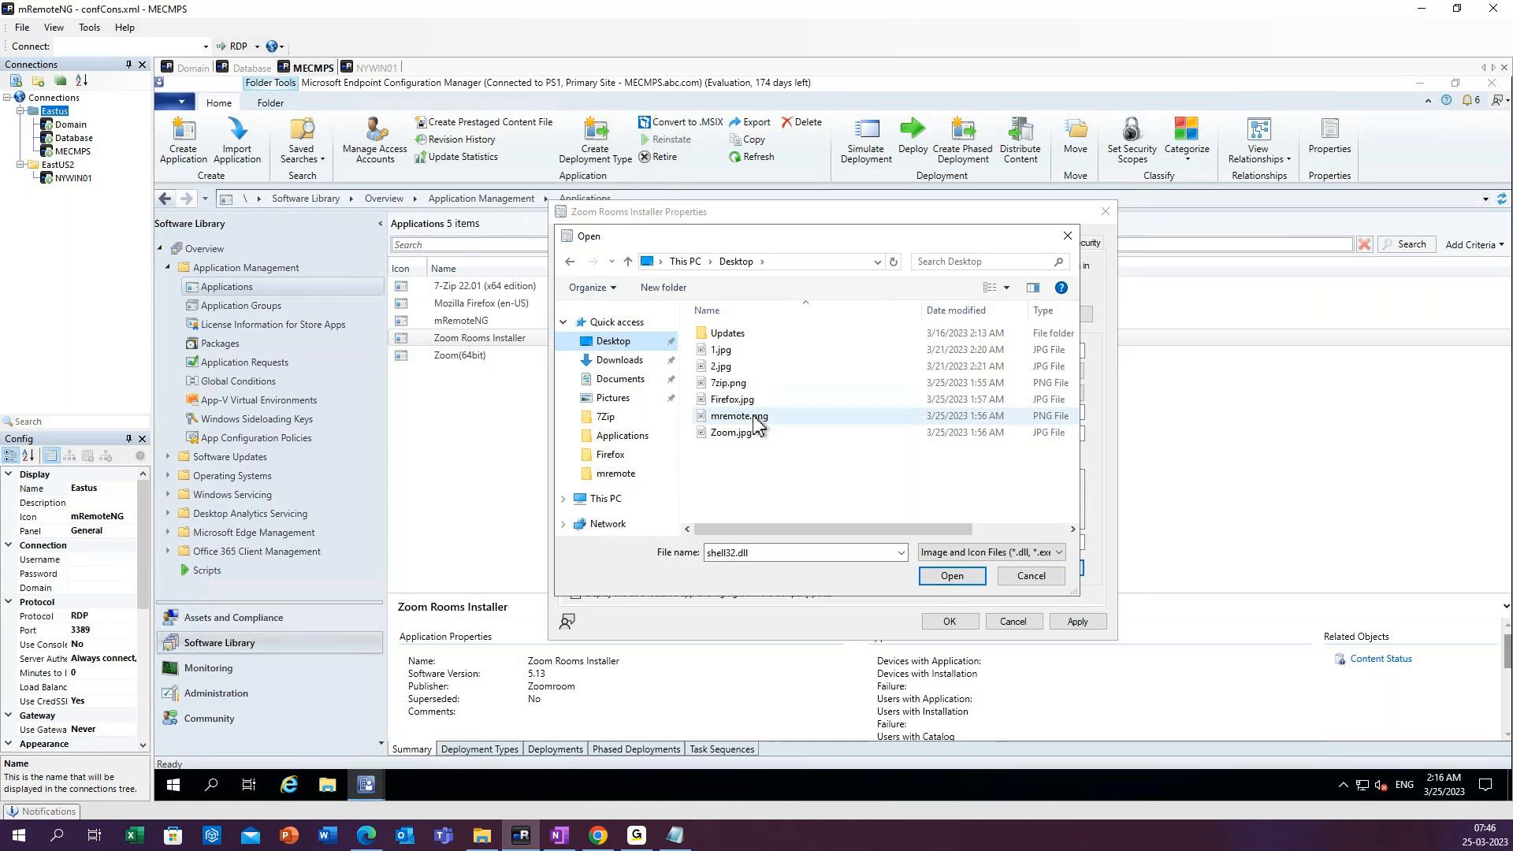
click(731, 435)
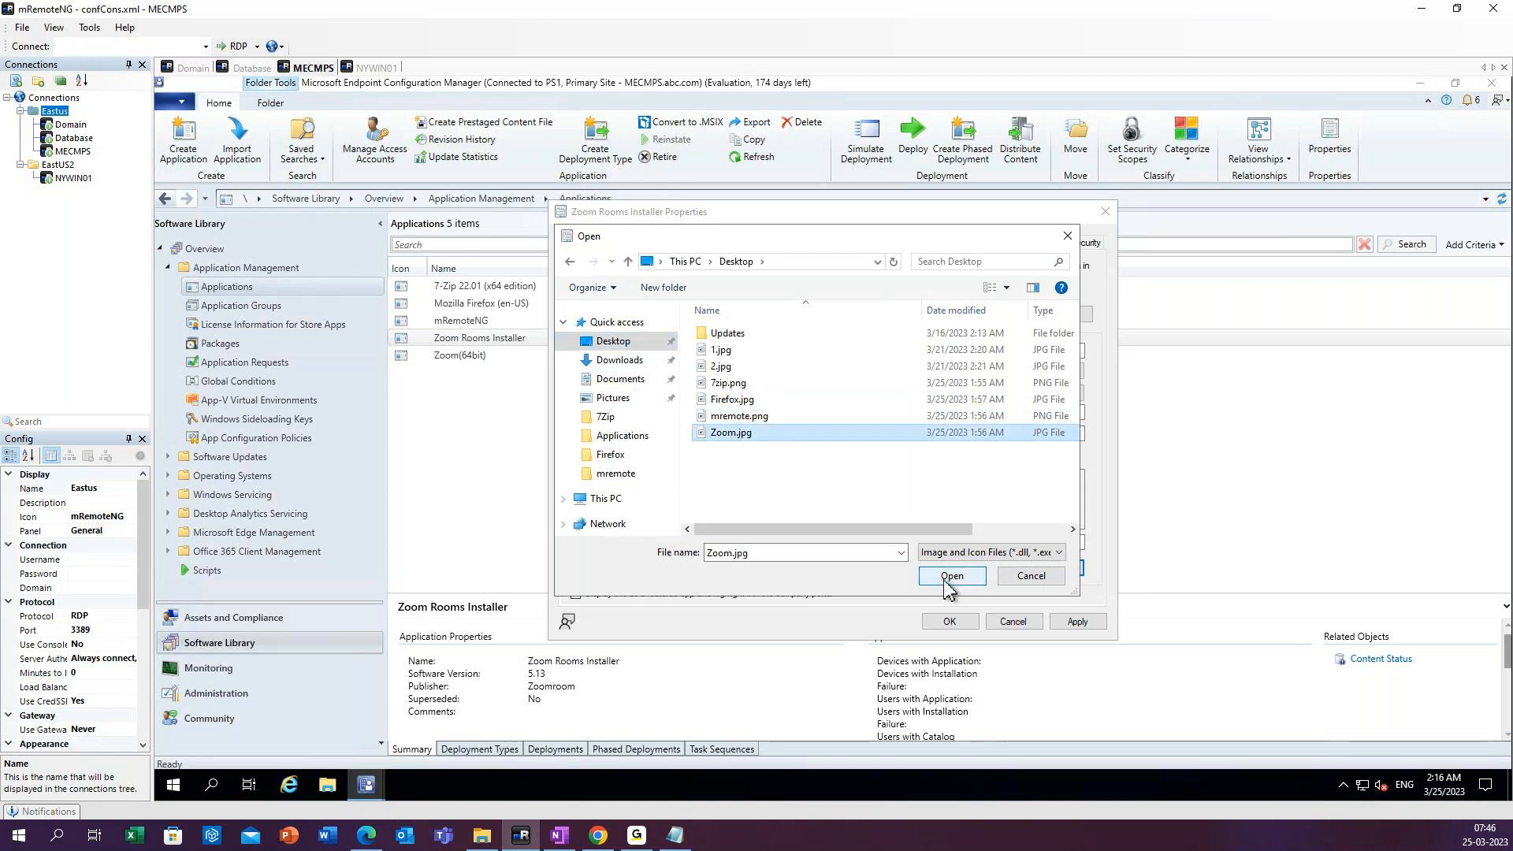
click(950, 577)
click(1077, 622)
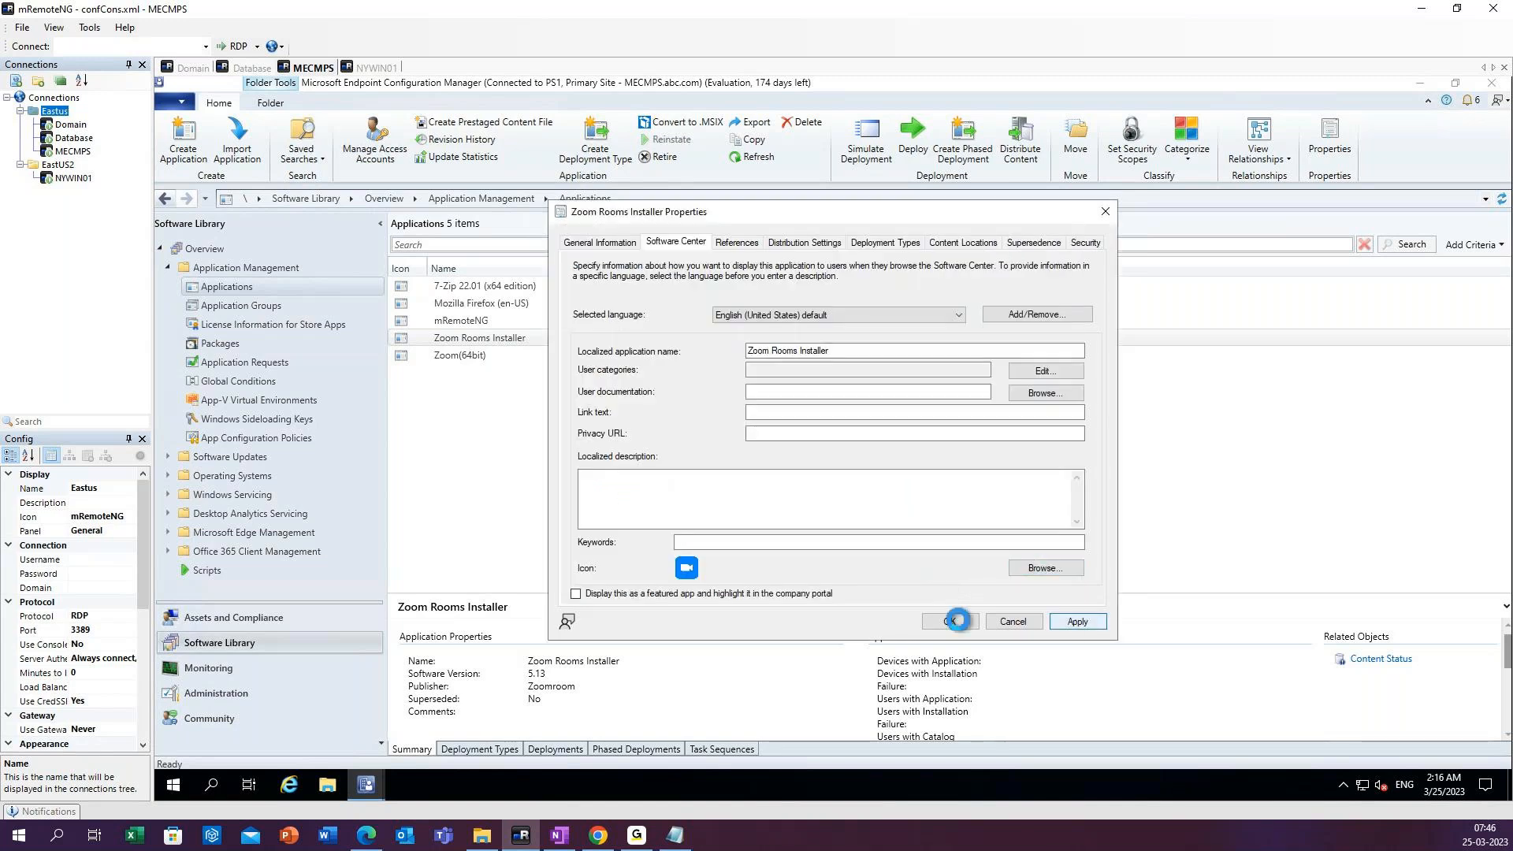
click(957, 620)
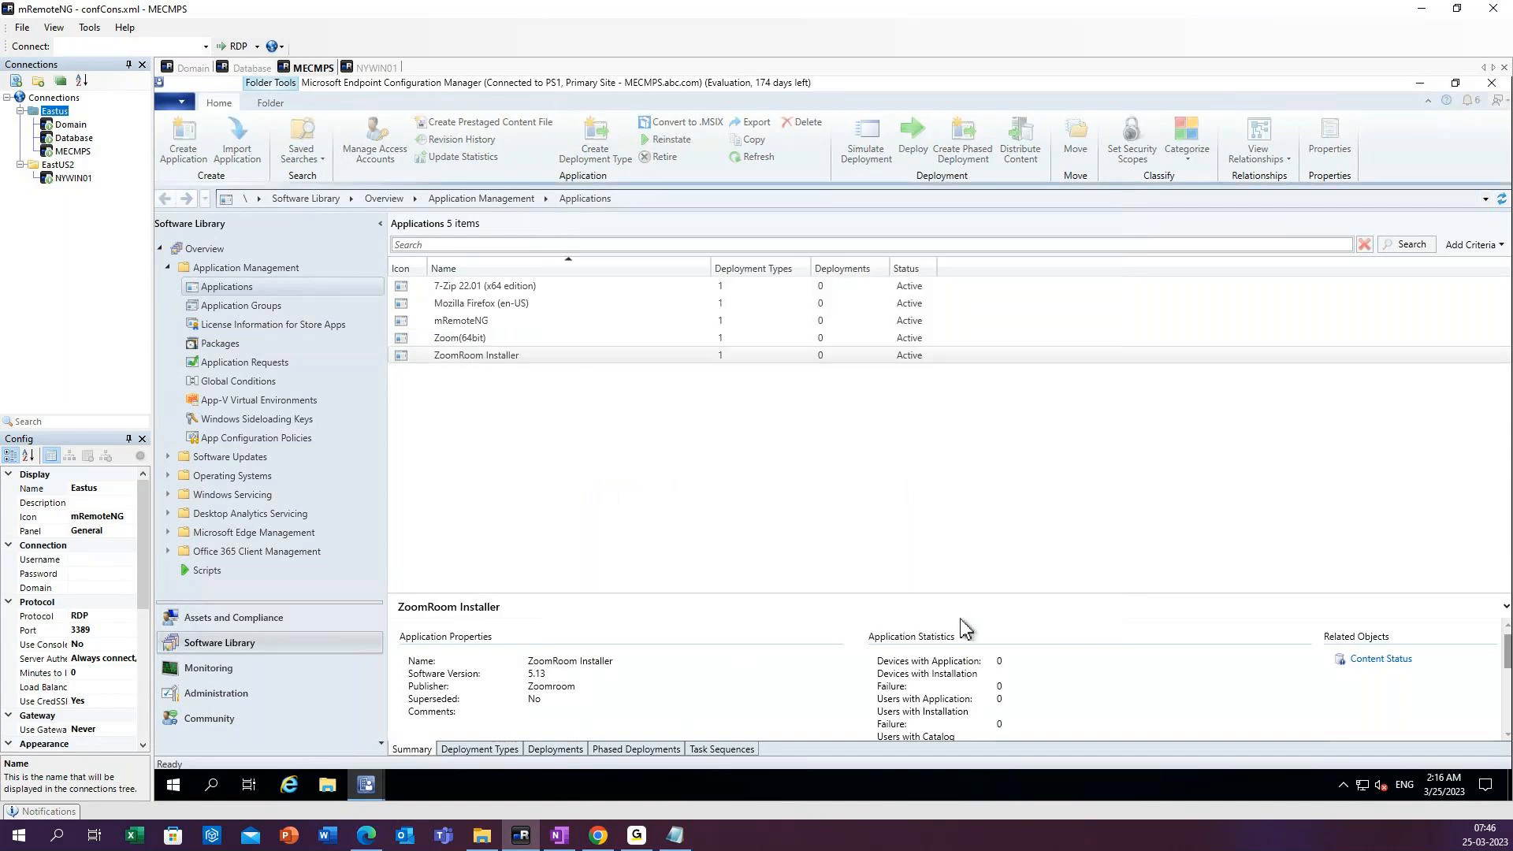
click(748, 161)
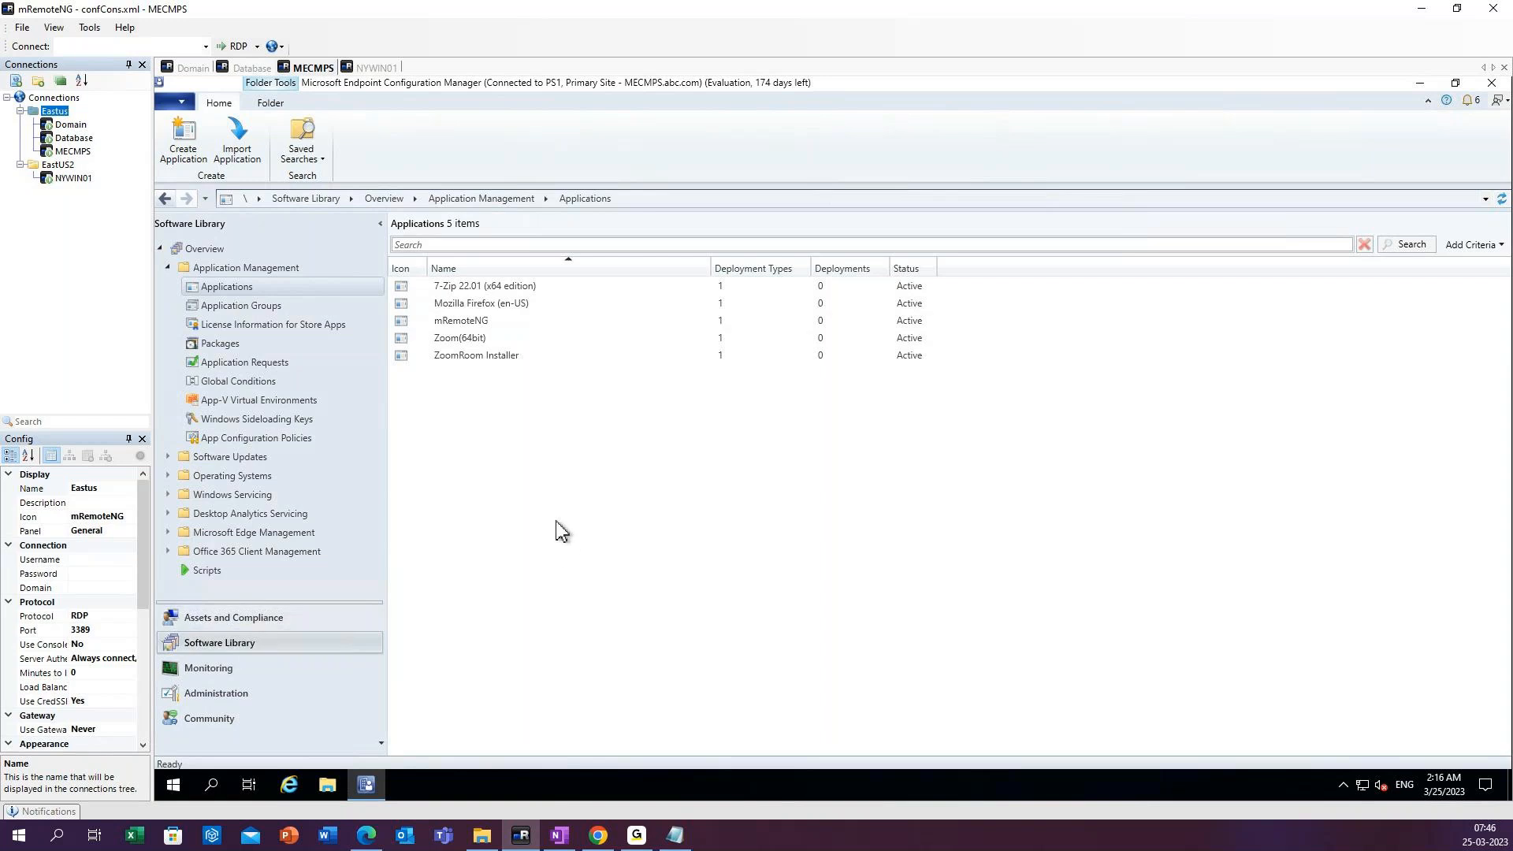
Start distributing content for all five applications and continue to the content destination settings.
click(482, 293)
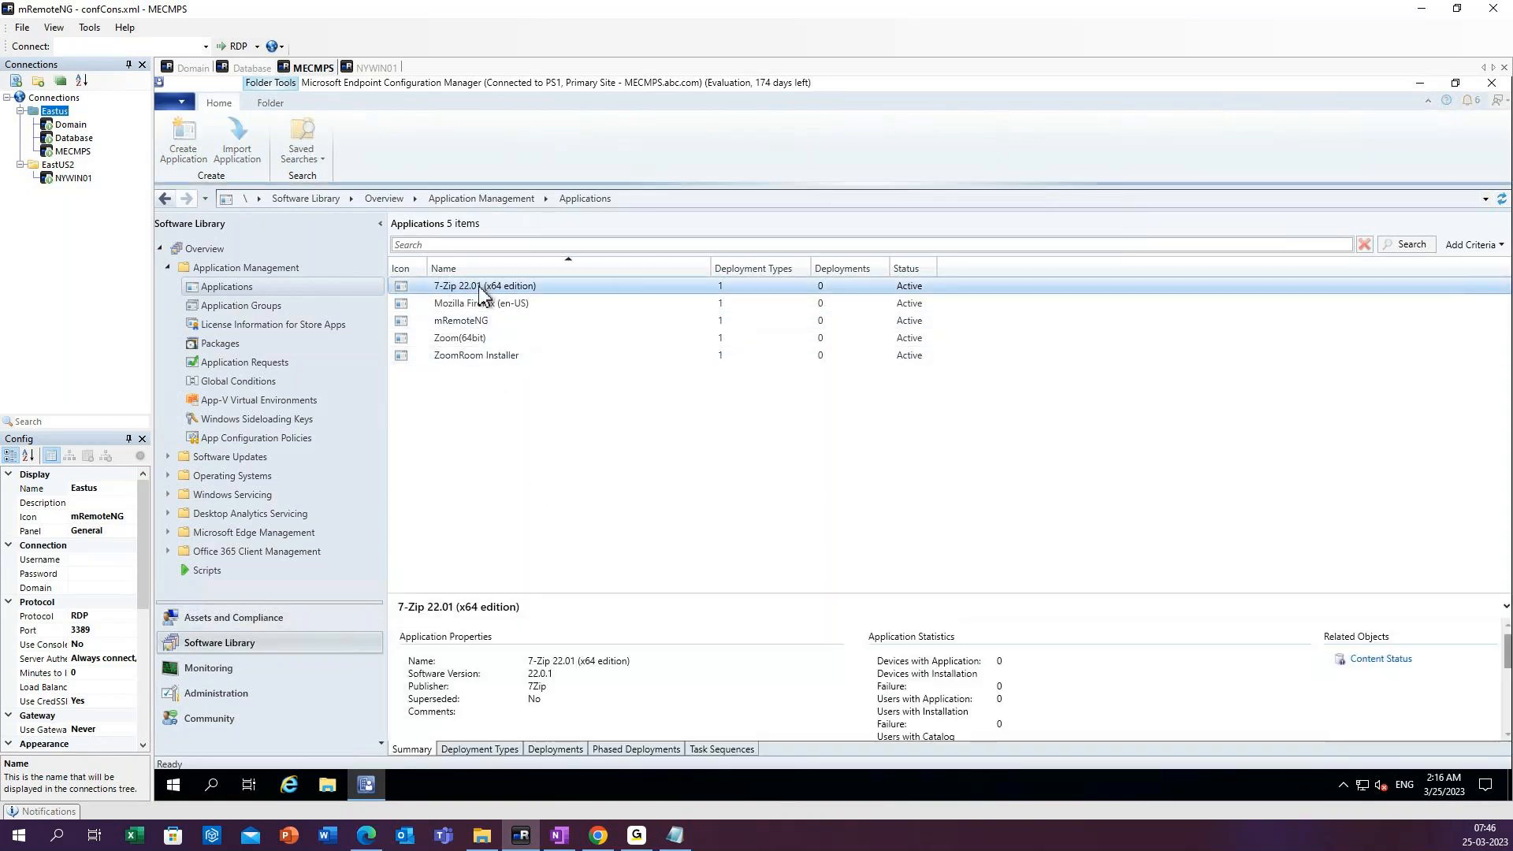
key(ctrl+a)
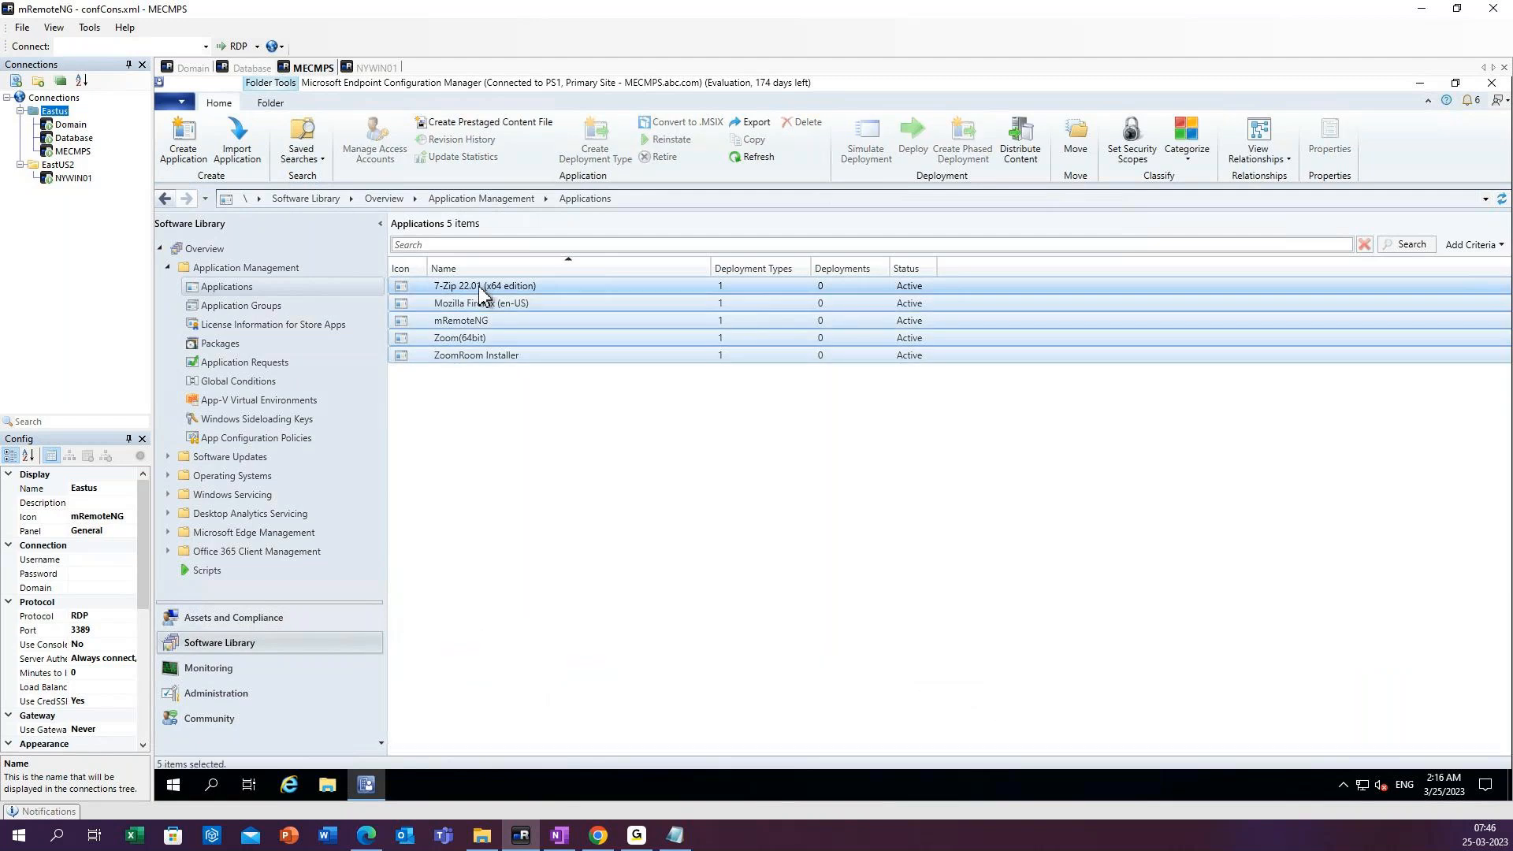
right_click(480, 287)
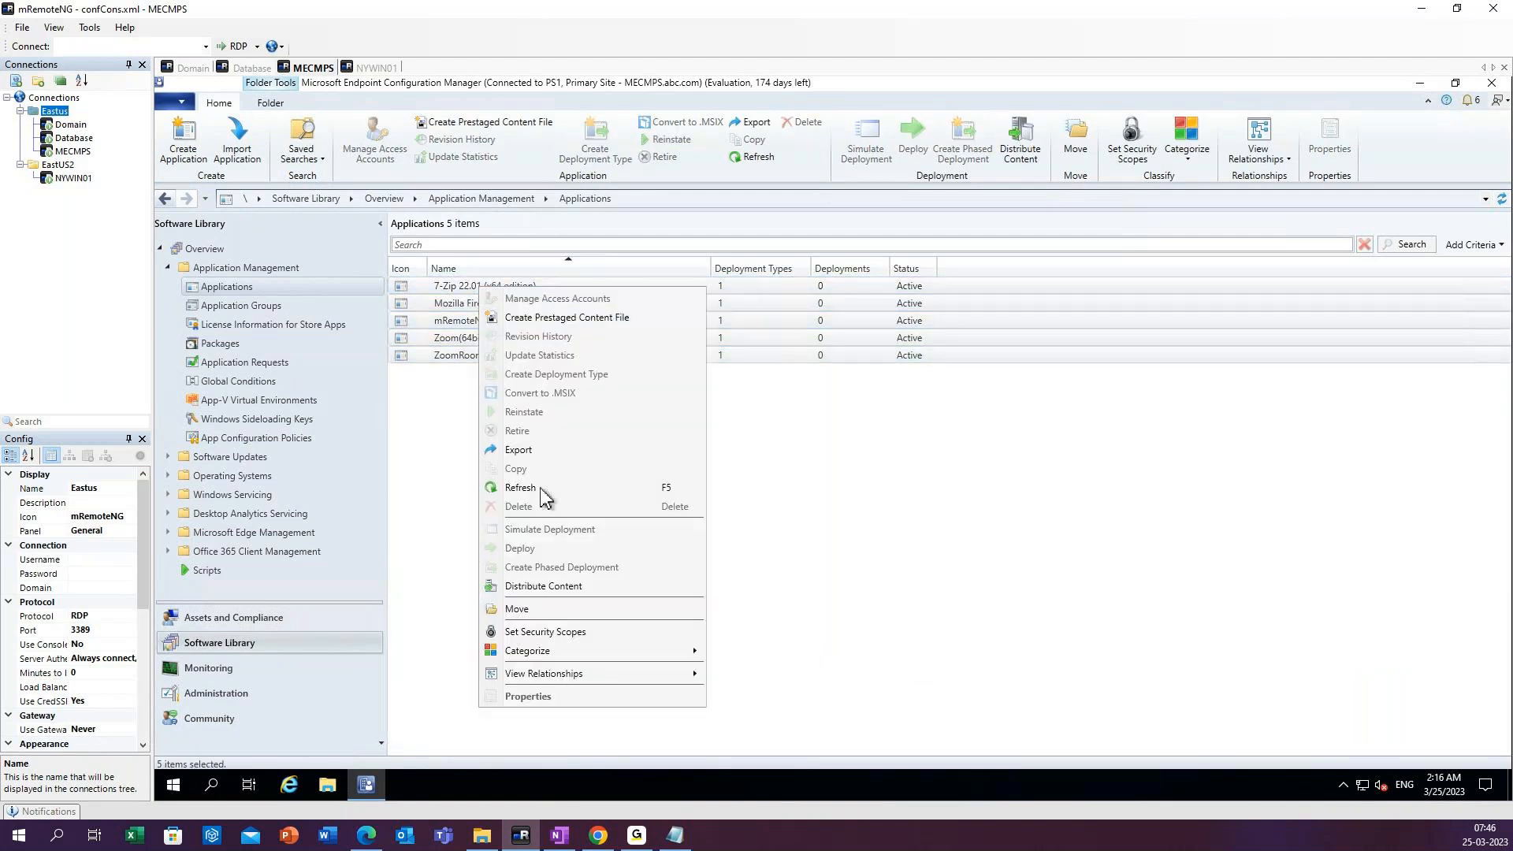
click(555, 593)
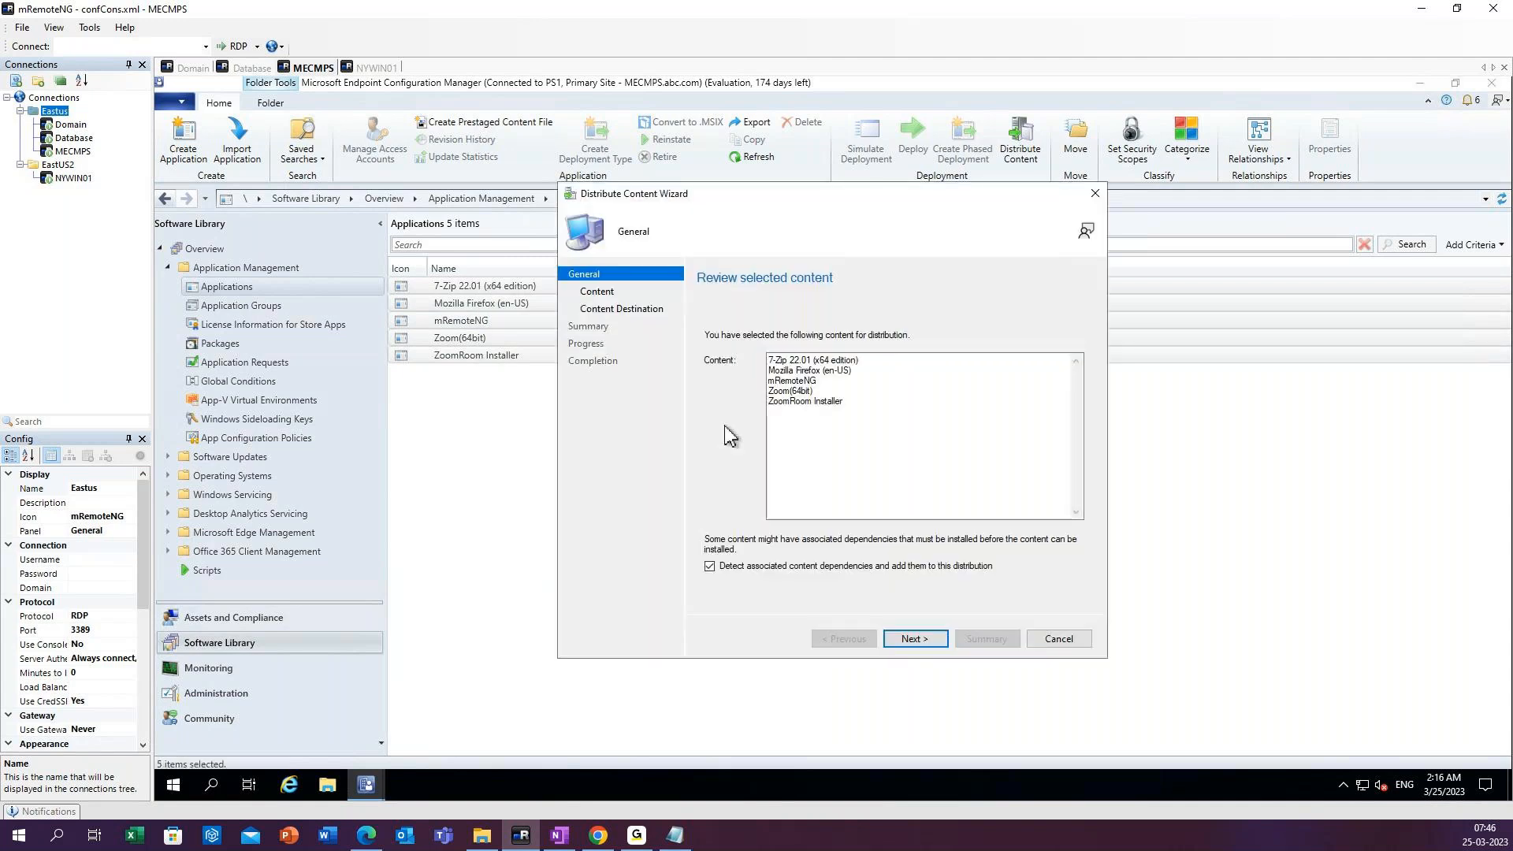
click(917, 639)
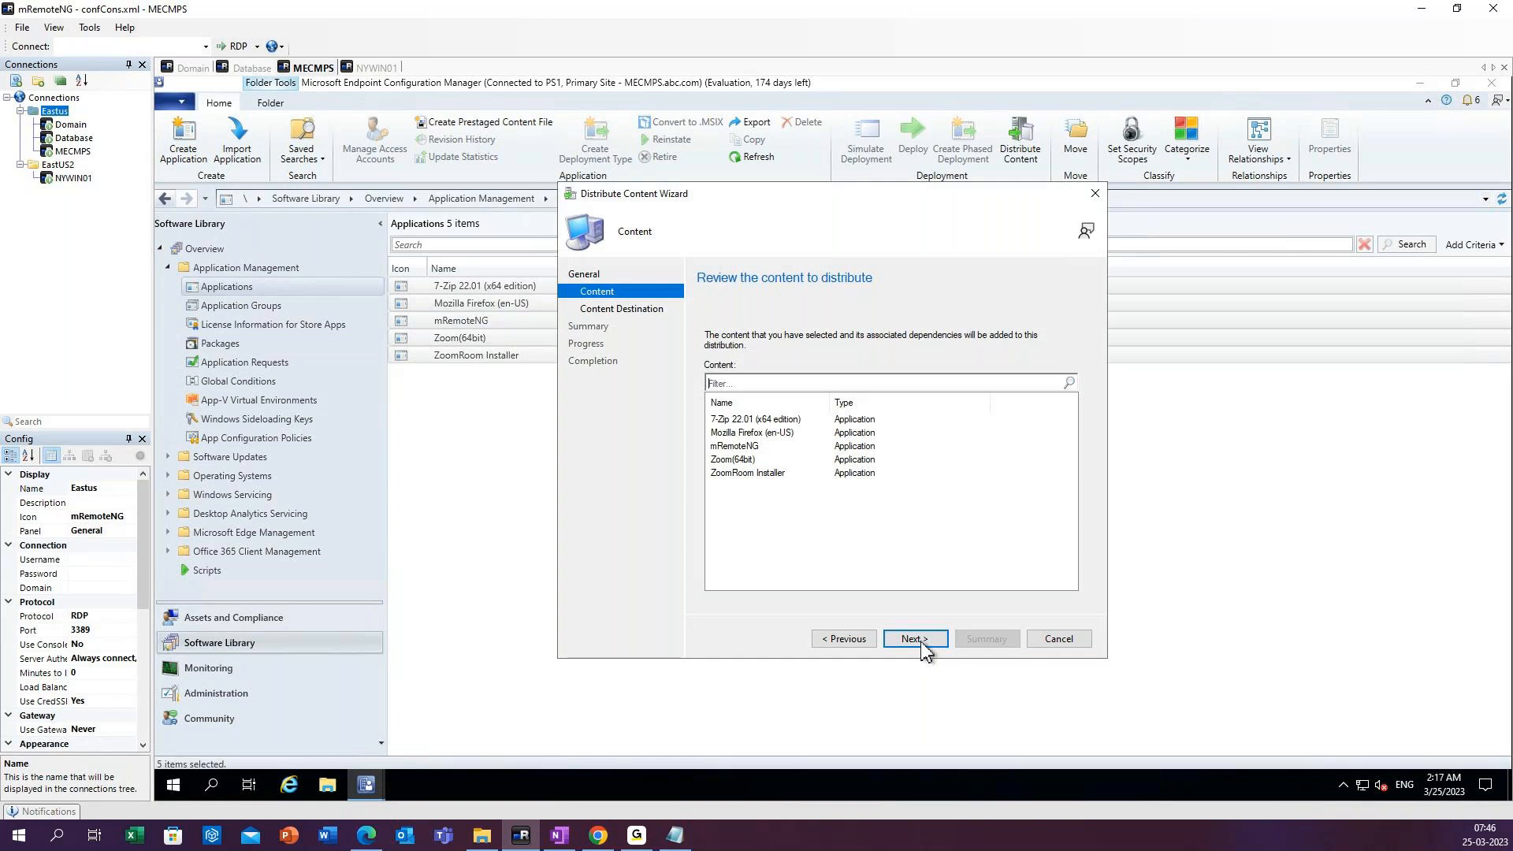
click(917, 641)
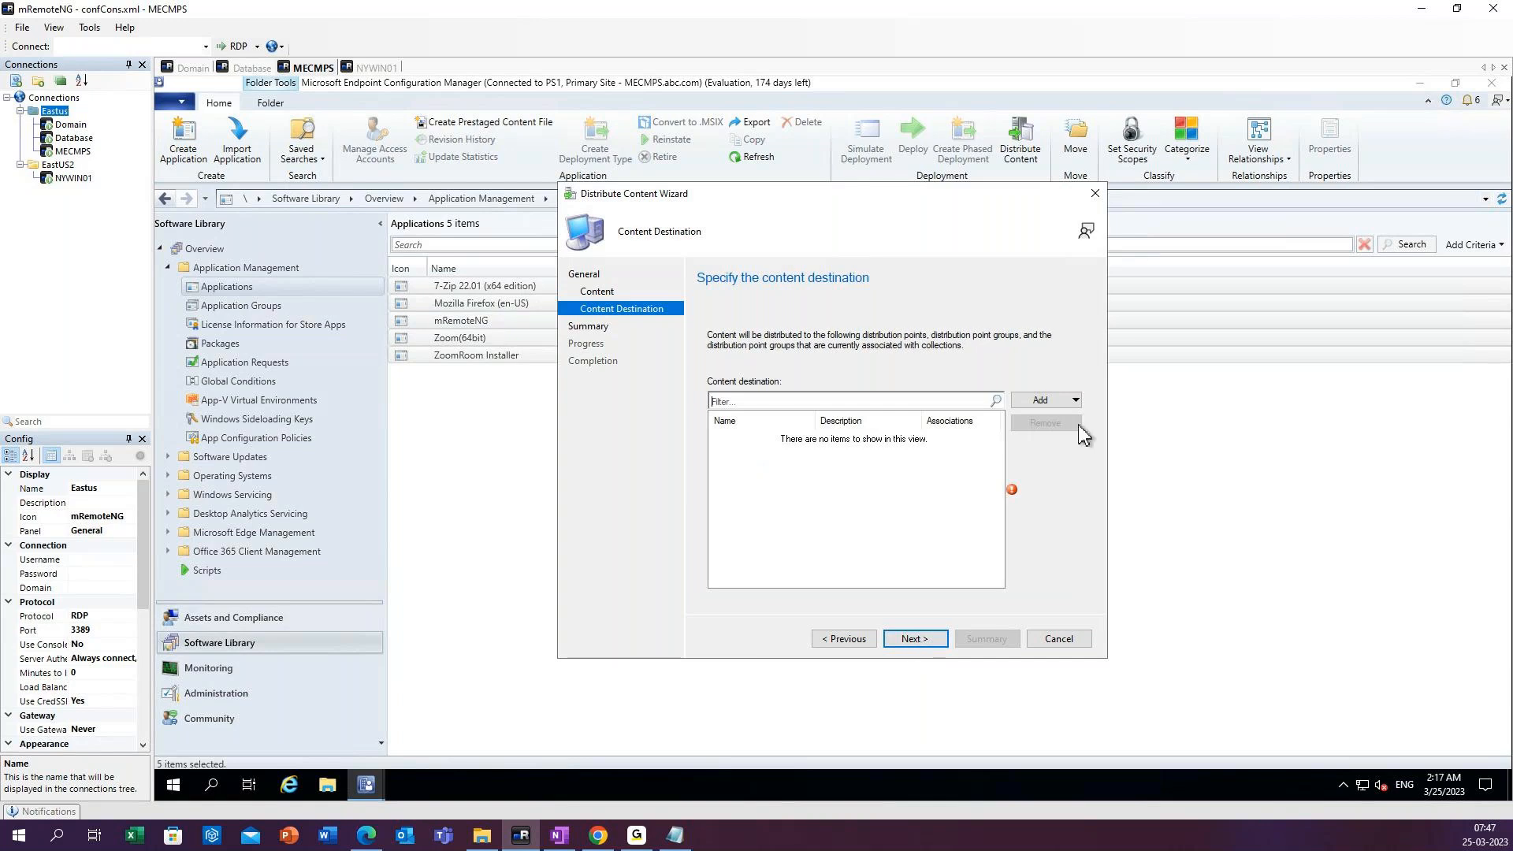
Add the MECMPS.ABC.COM distribution point as the destination and complete the content distribution.
click(1073, 400)
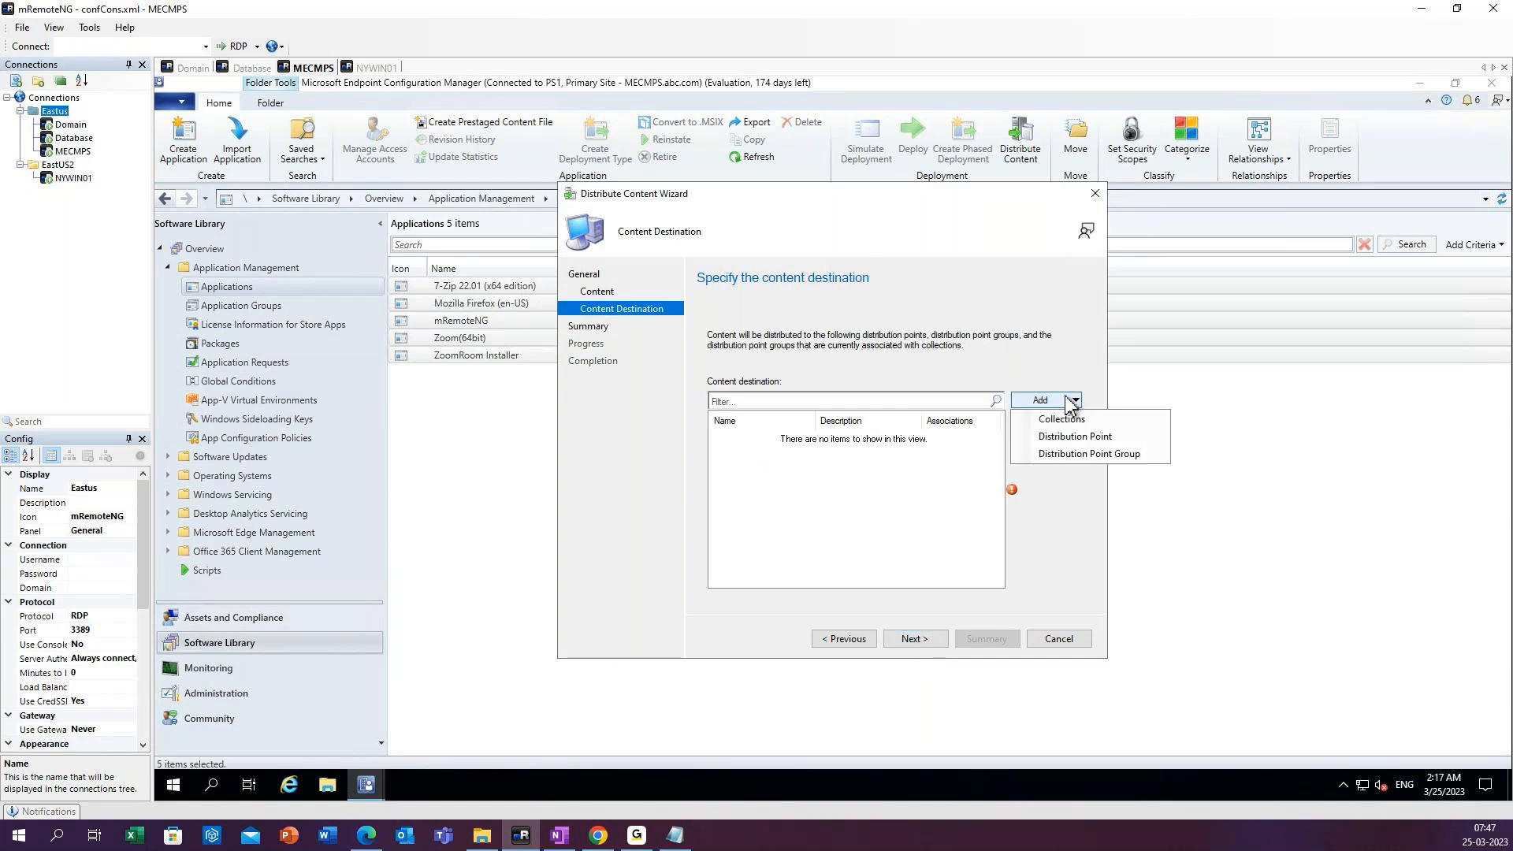
click(1073, 437)
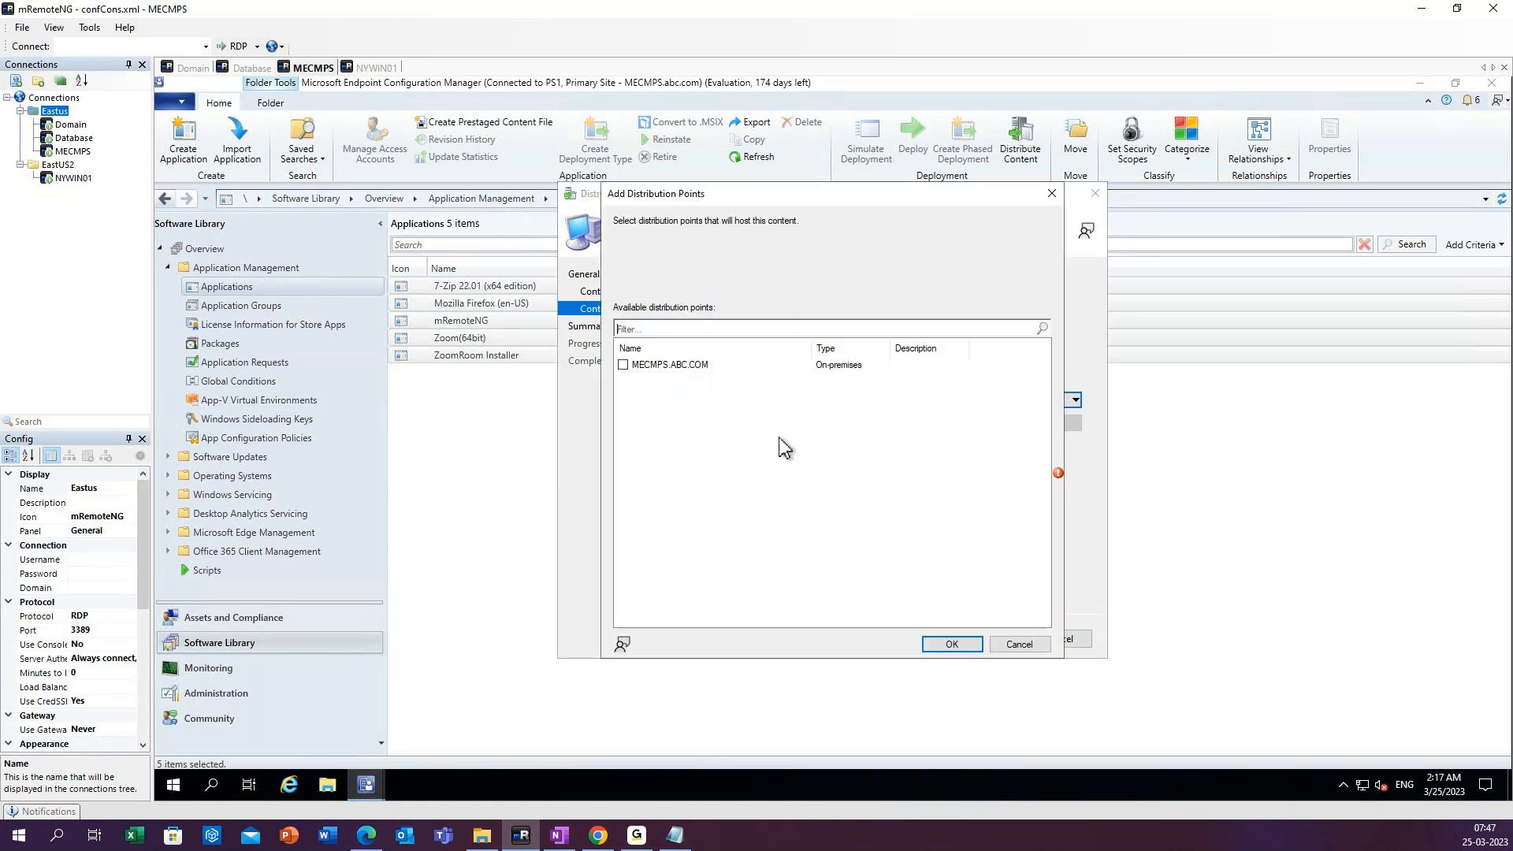
click(624, 365)
click(951, 645)
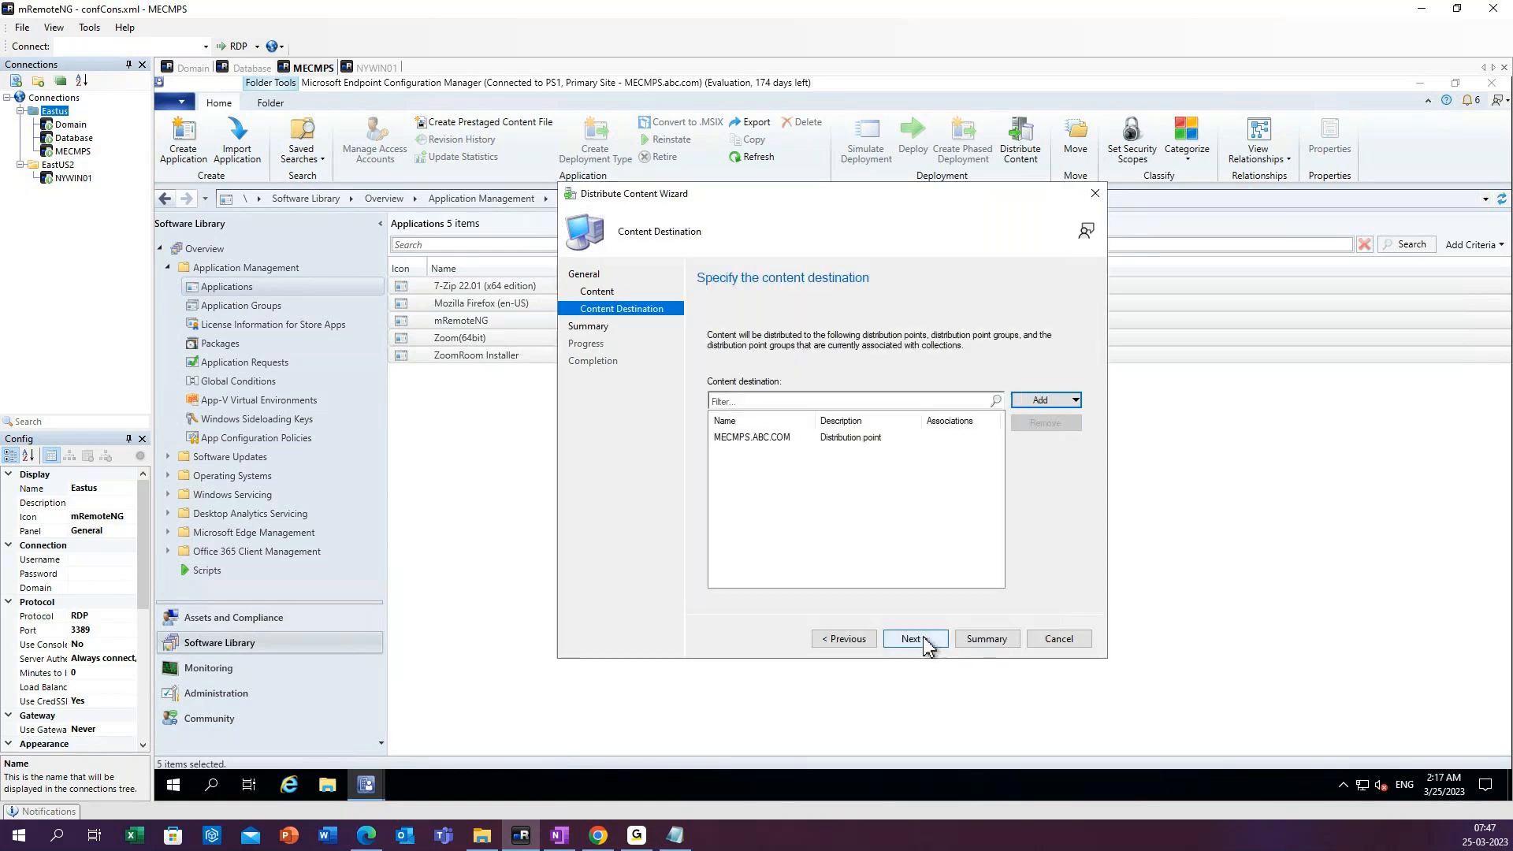
click(914, 640)
click(914, 640)
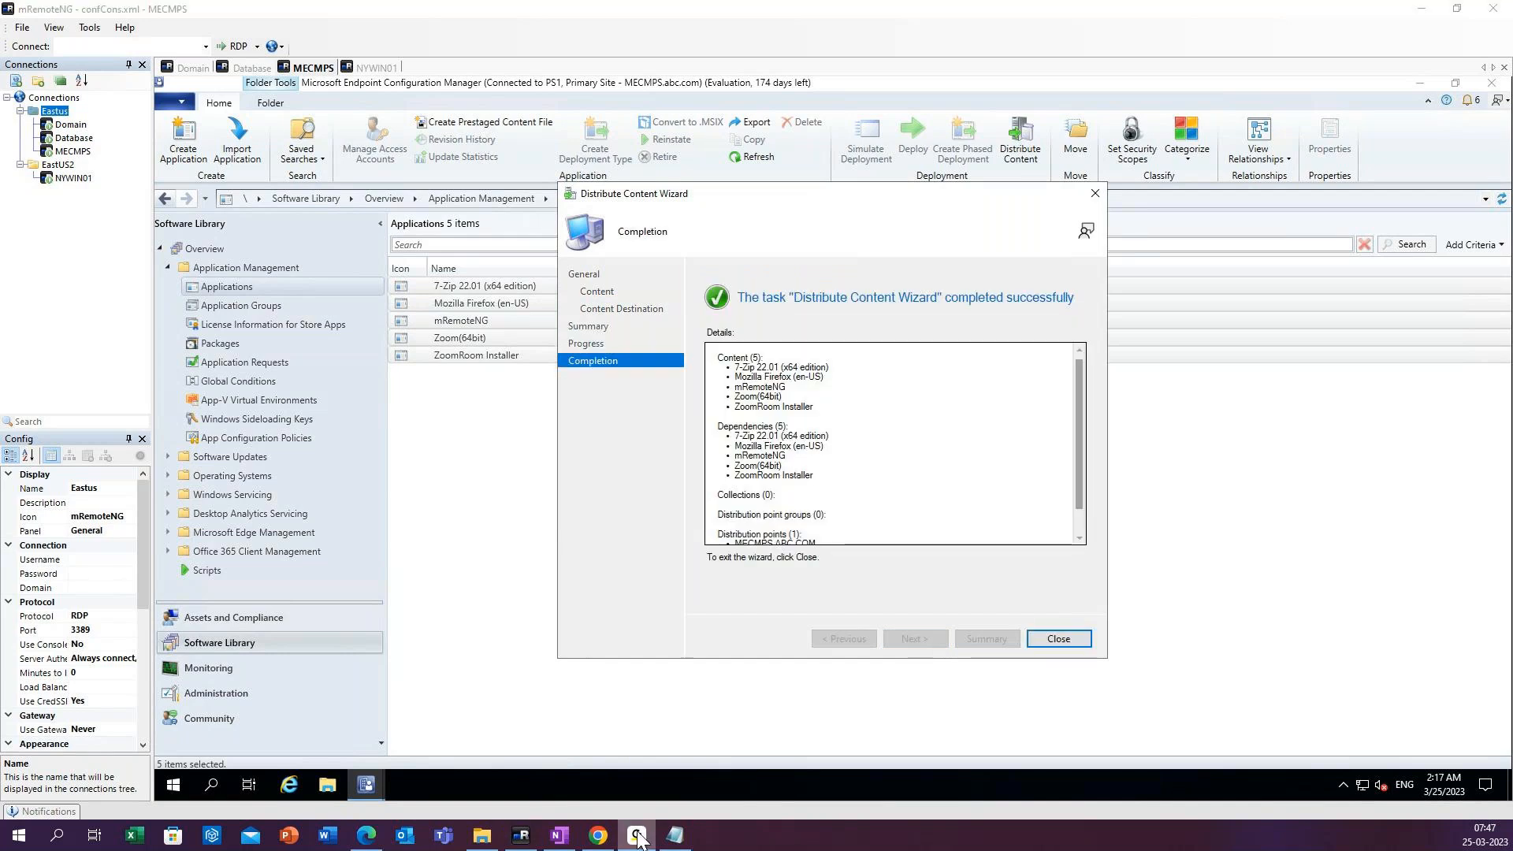
click(637, 835)
click(1060, 639)
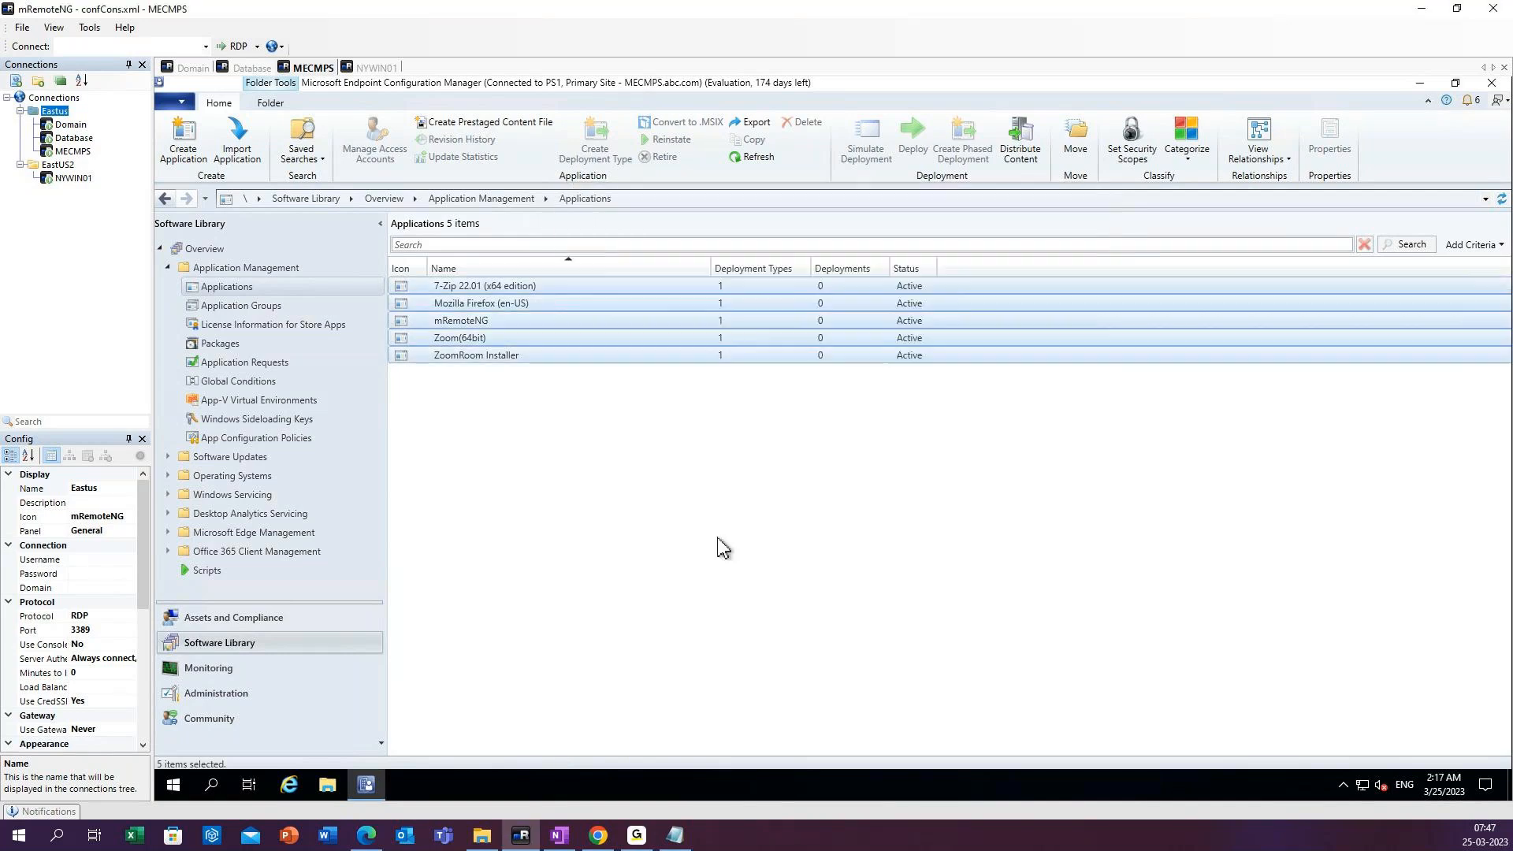
Refresh the applications list and check the content status of the 7-Zip and Mozilla Firefox applications.
click(750, 157)
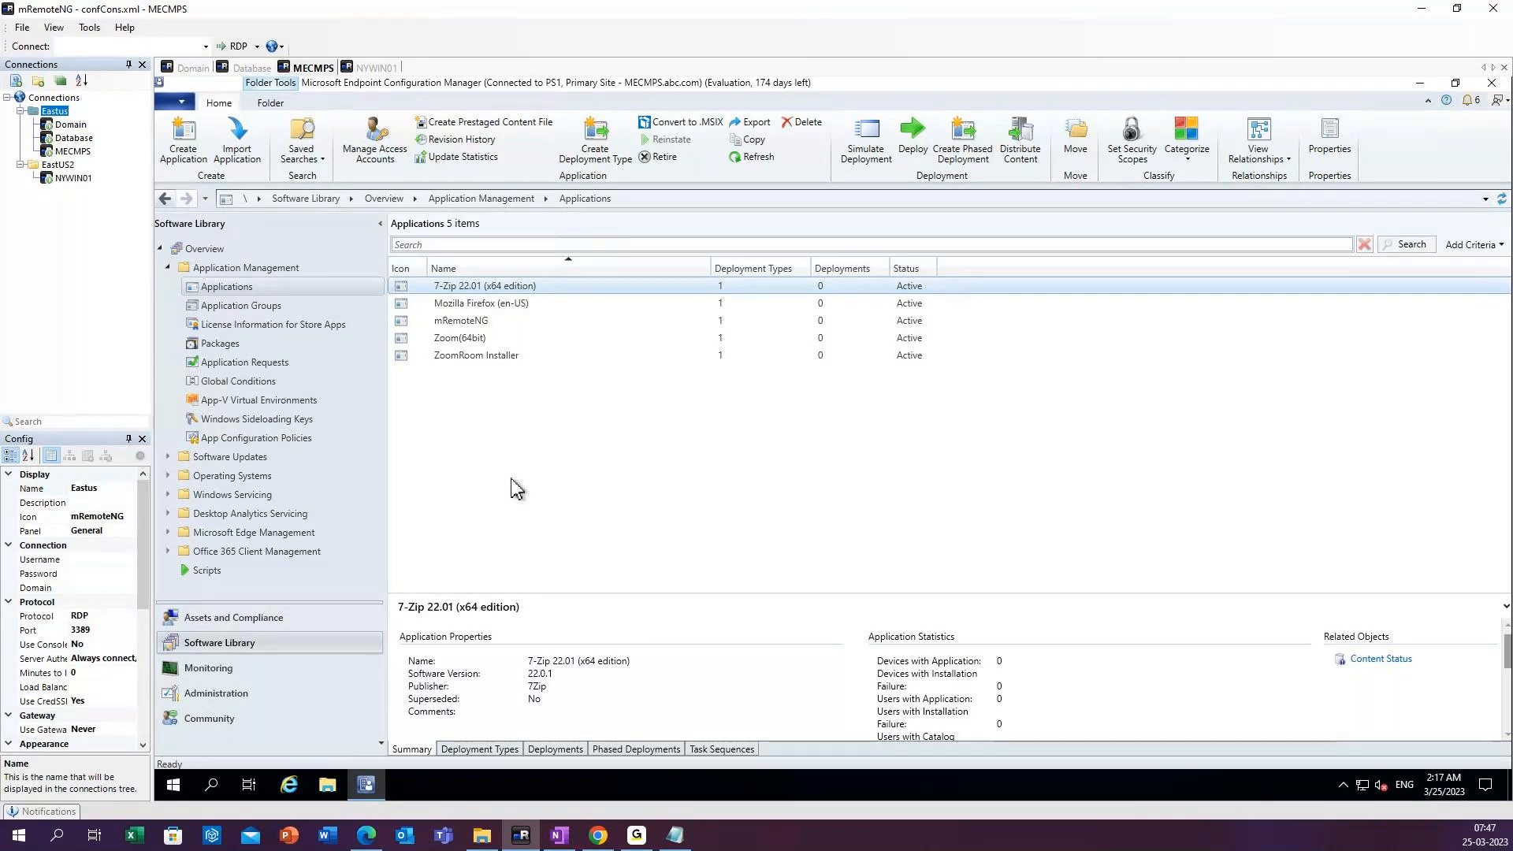
ctrl+click(443, 306)
scroll(885, 704, down, 3)
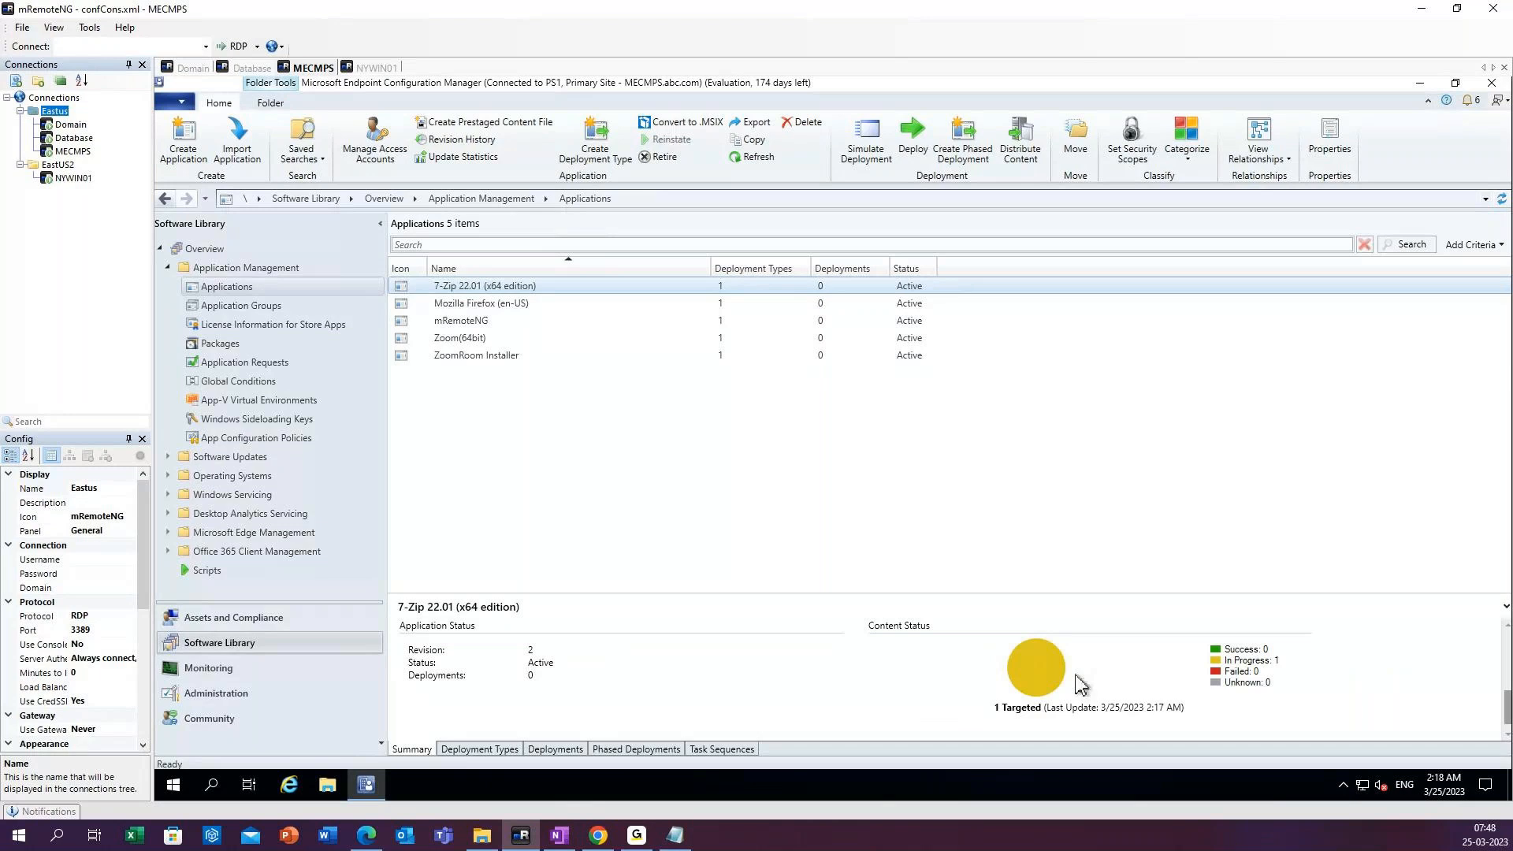
click(1230, 676)
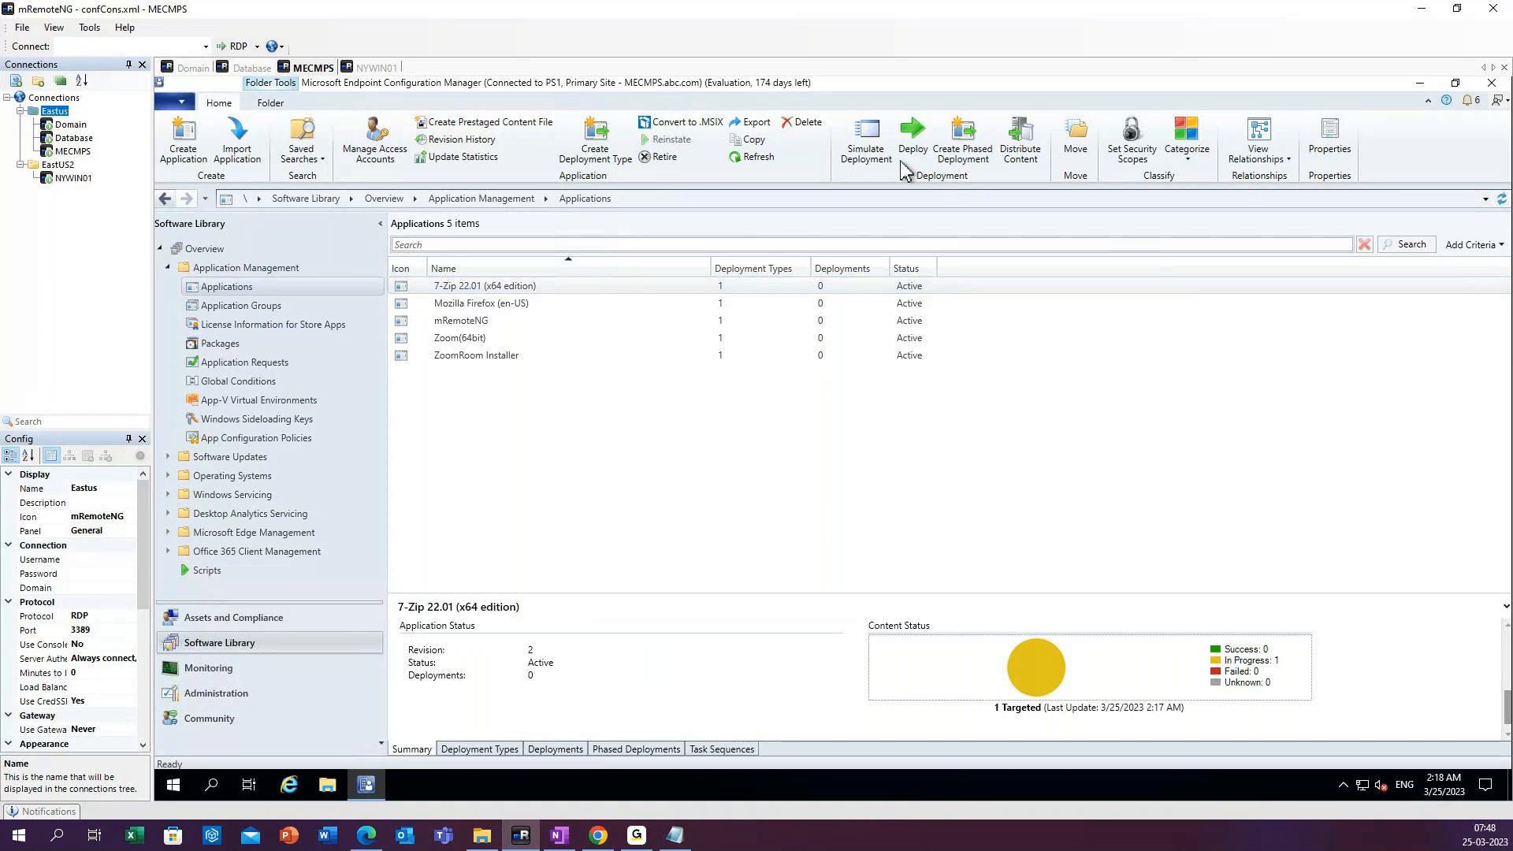
click(749, 160)
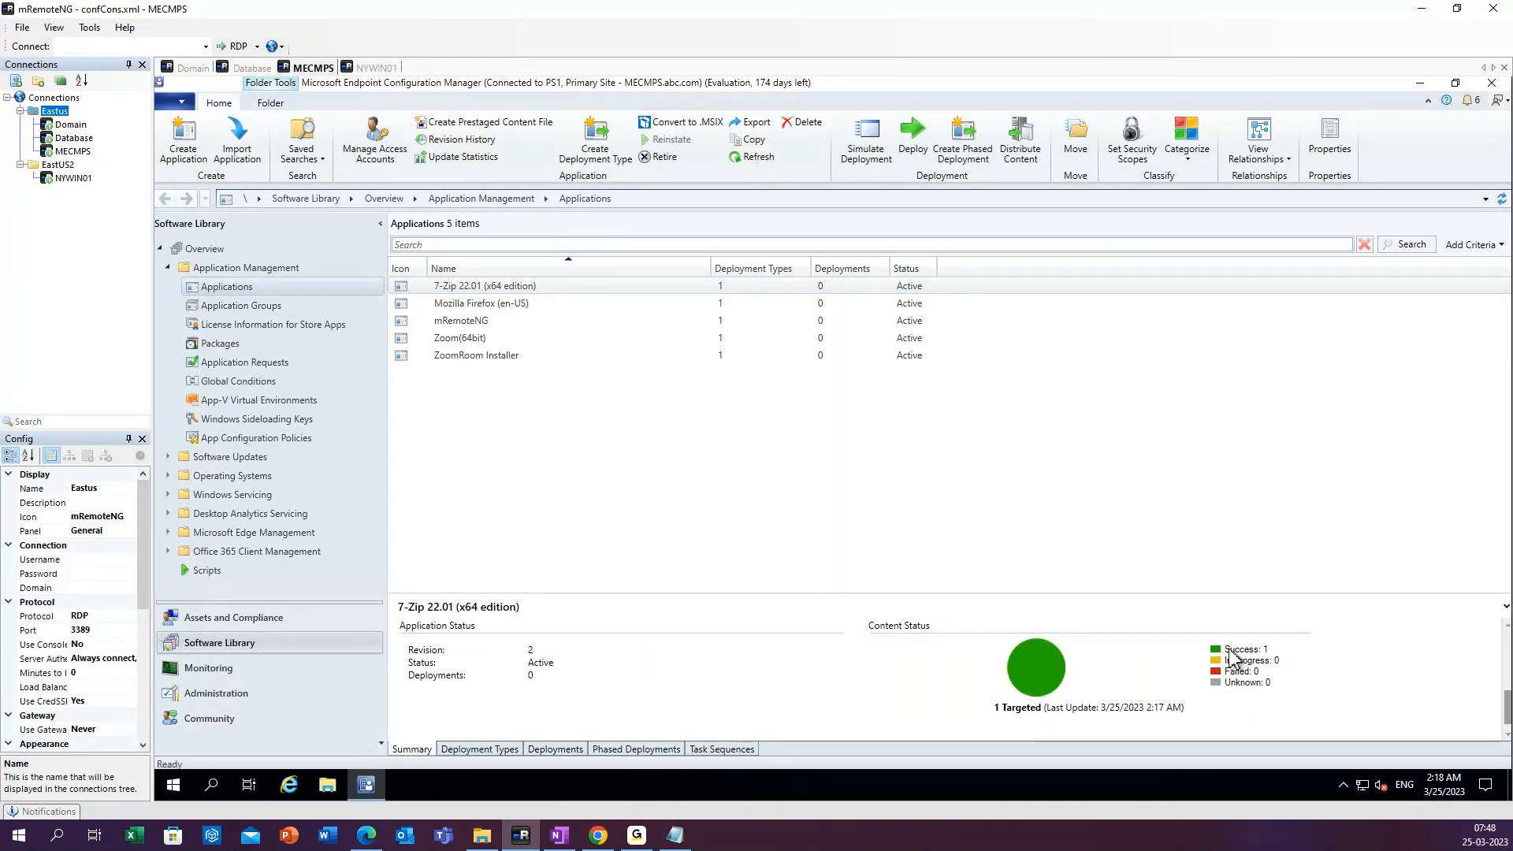
mouse_move(1270, 657)
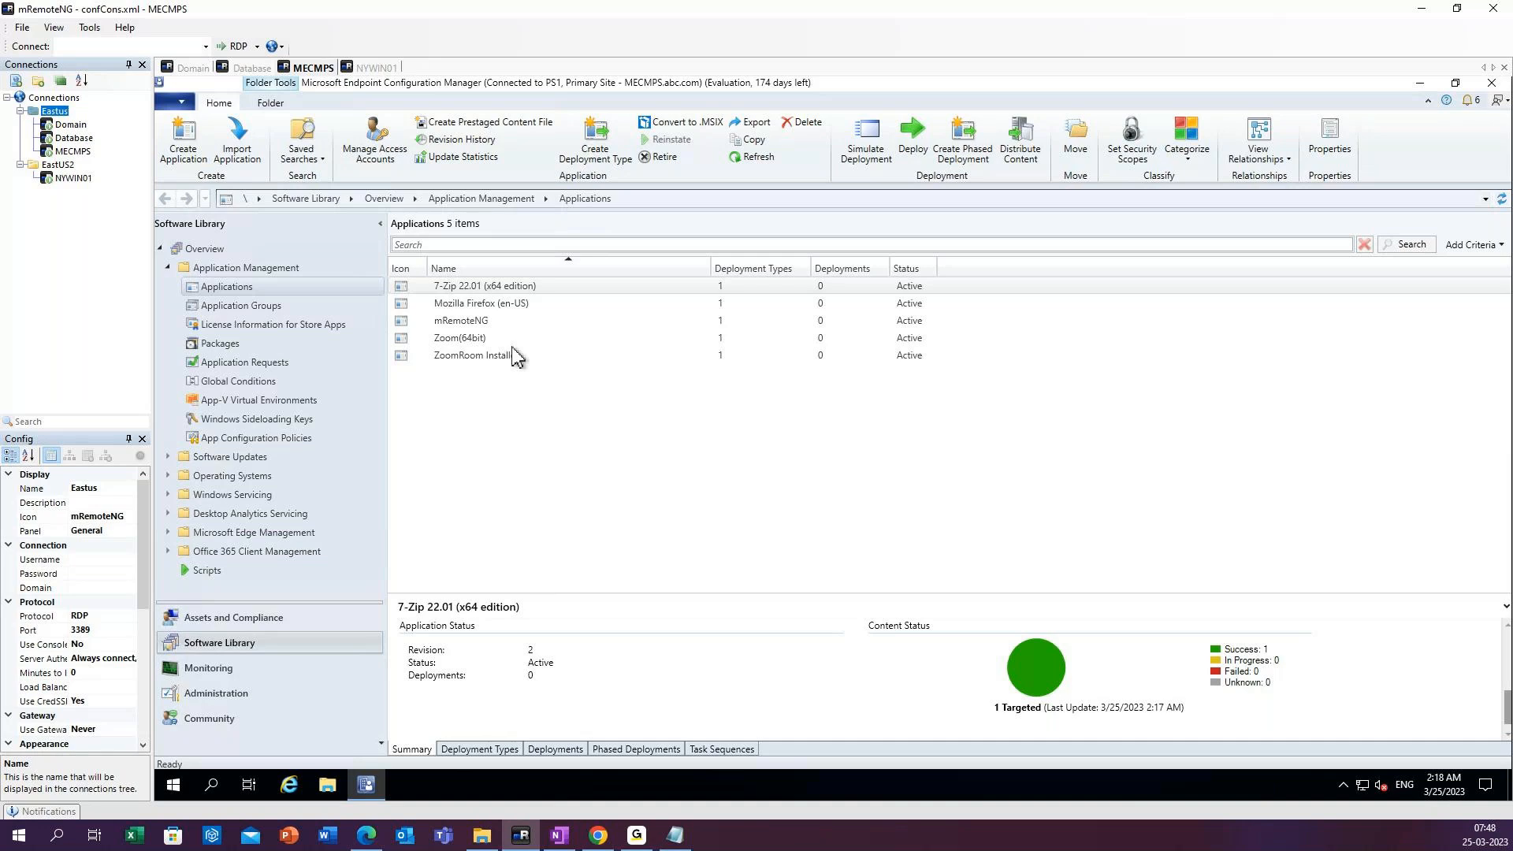
click(473, 306)
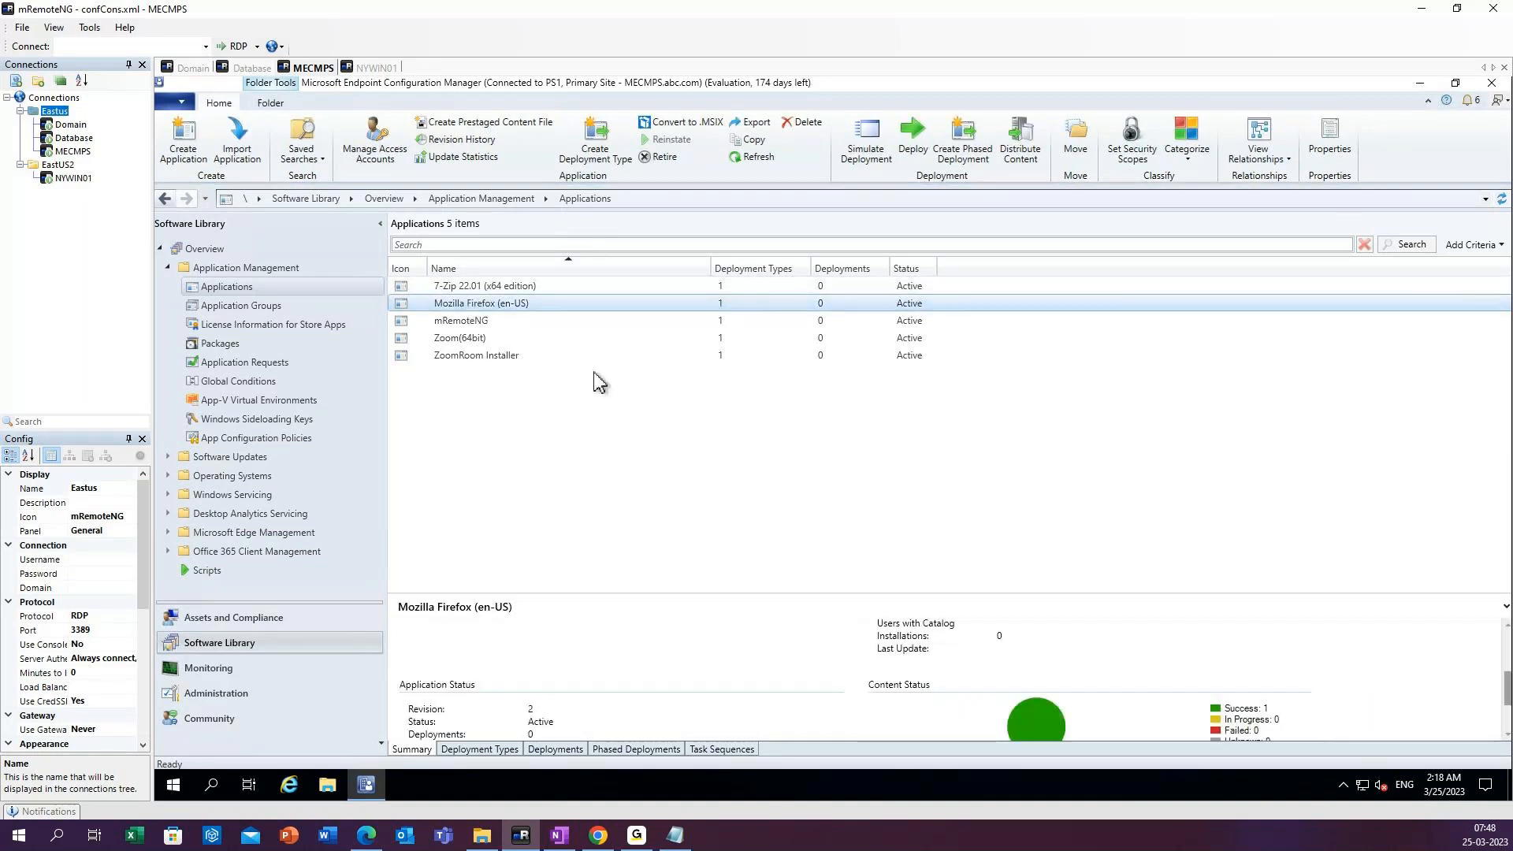
Check the content status of the mRemoteNG, Zoom(64bit) and ZoomRoom Installer applications, and refresh the applications list.
click(463, 323)
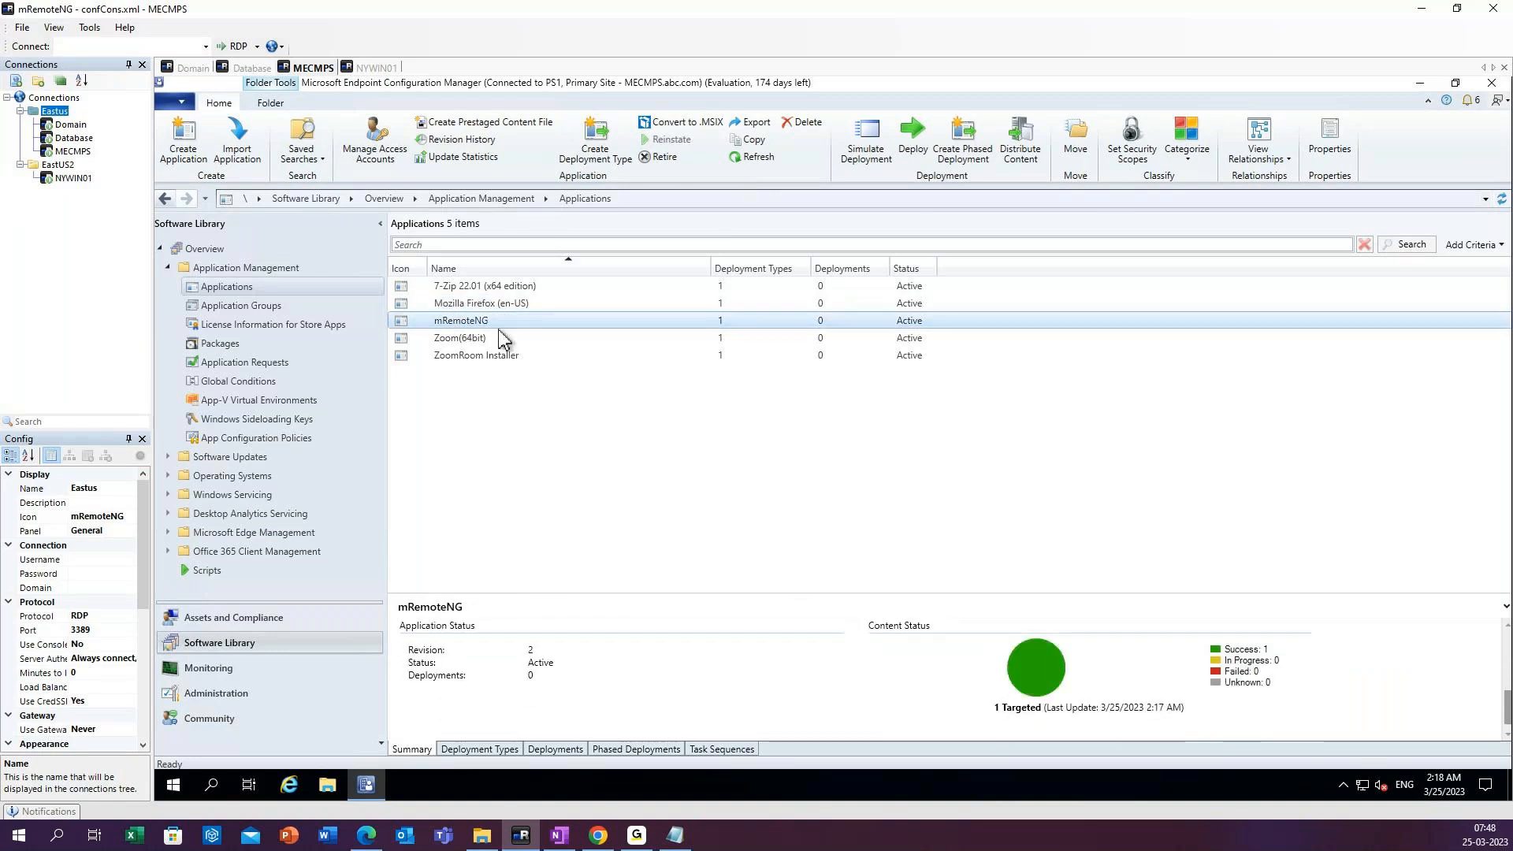
click(484, 341)
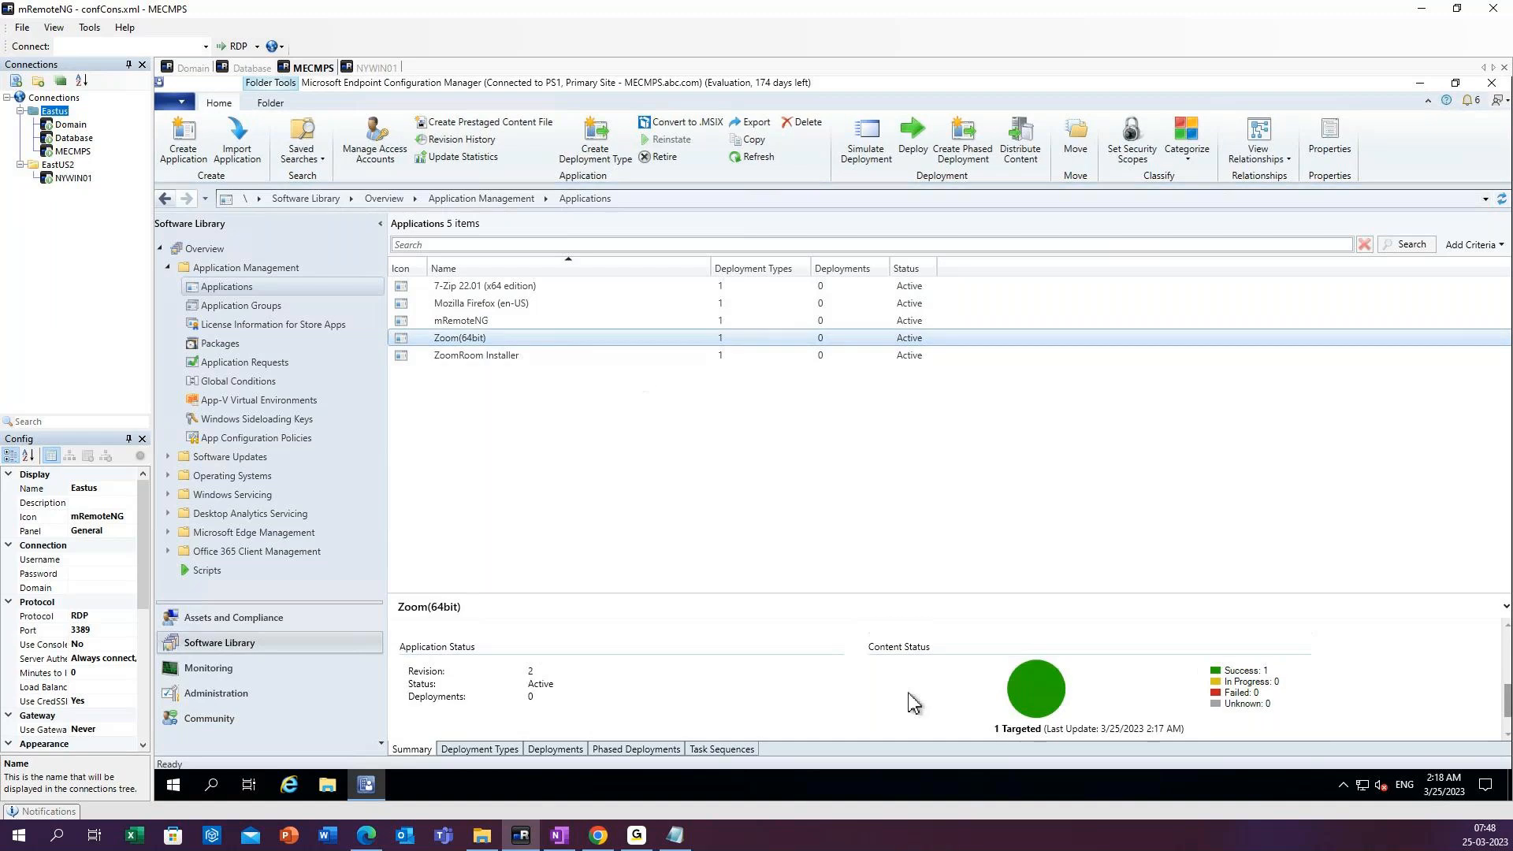
click(465, 359)
scroll(1158, 717, down, 1)
scroll(1163, 705, down, 2)
click(1262, 670)
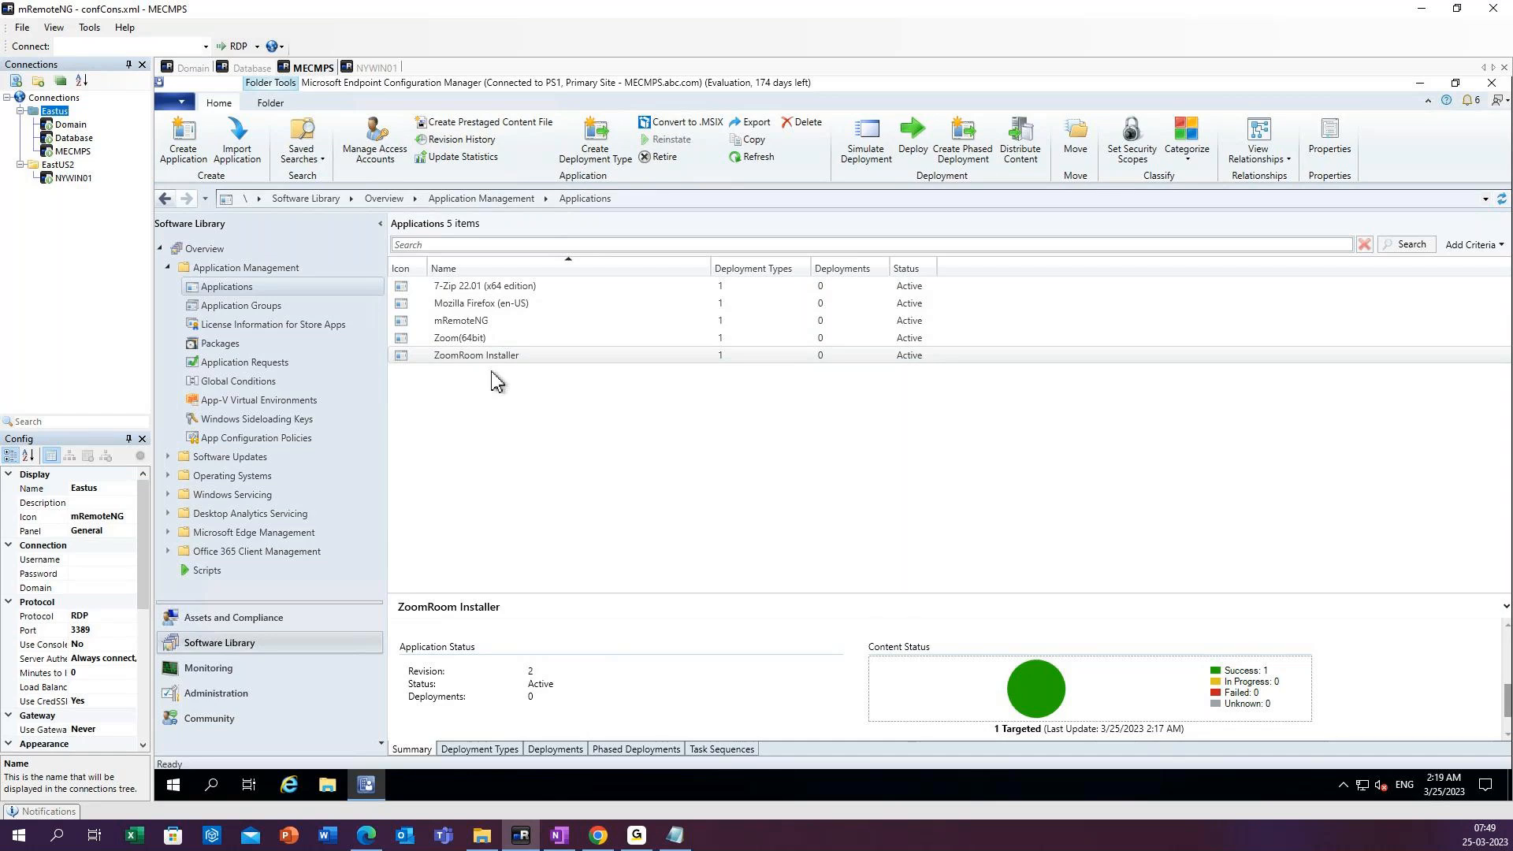
click(757, 158)
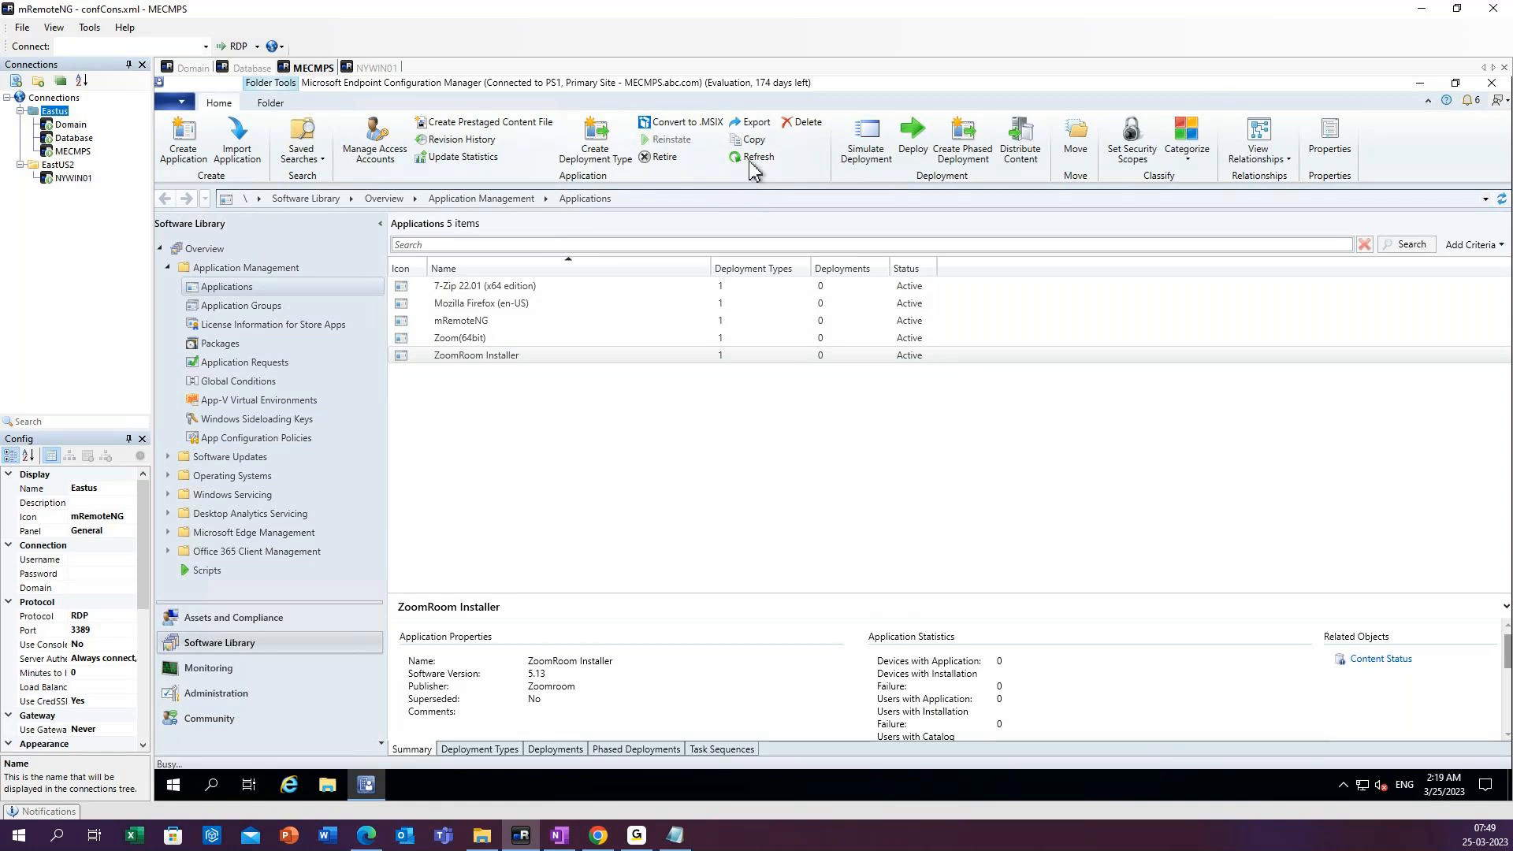
Start a deployment of the 7-Zip 22.01 (x64 edition) application.
click(478, 340)
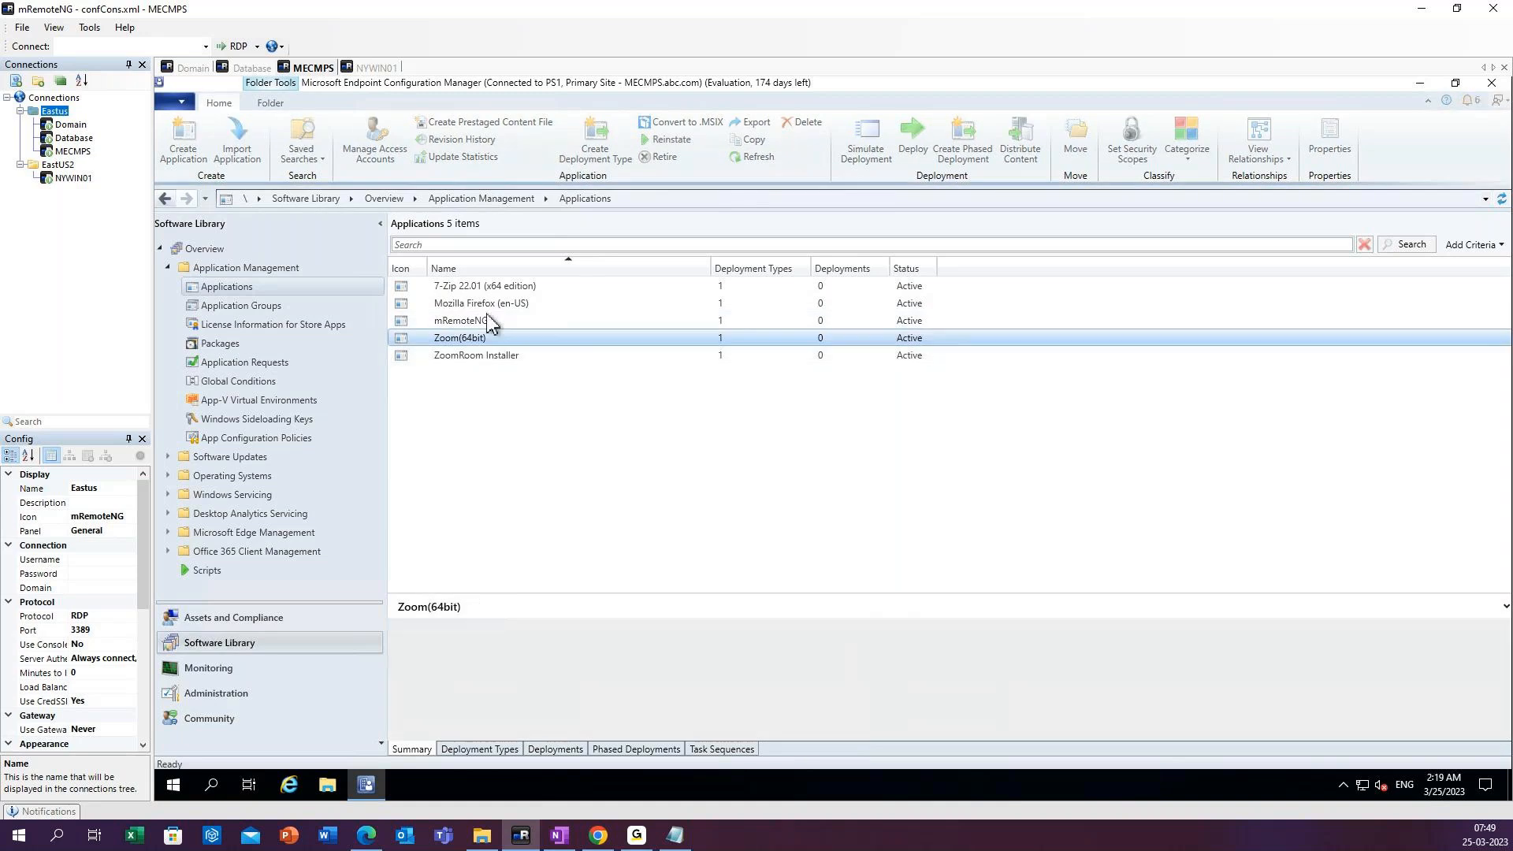
click(493, 303)
click(501, 286)
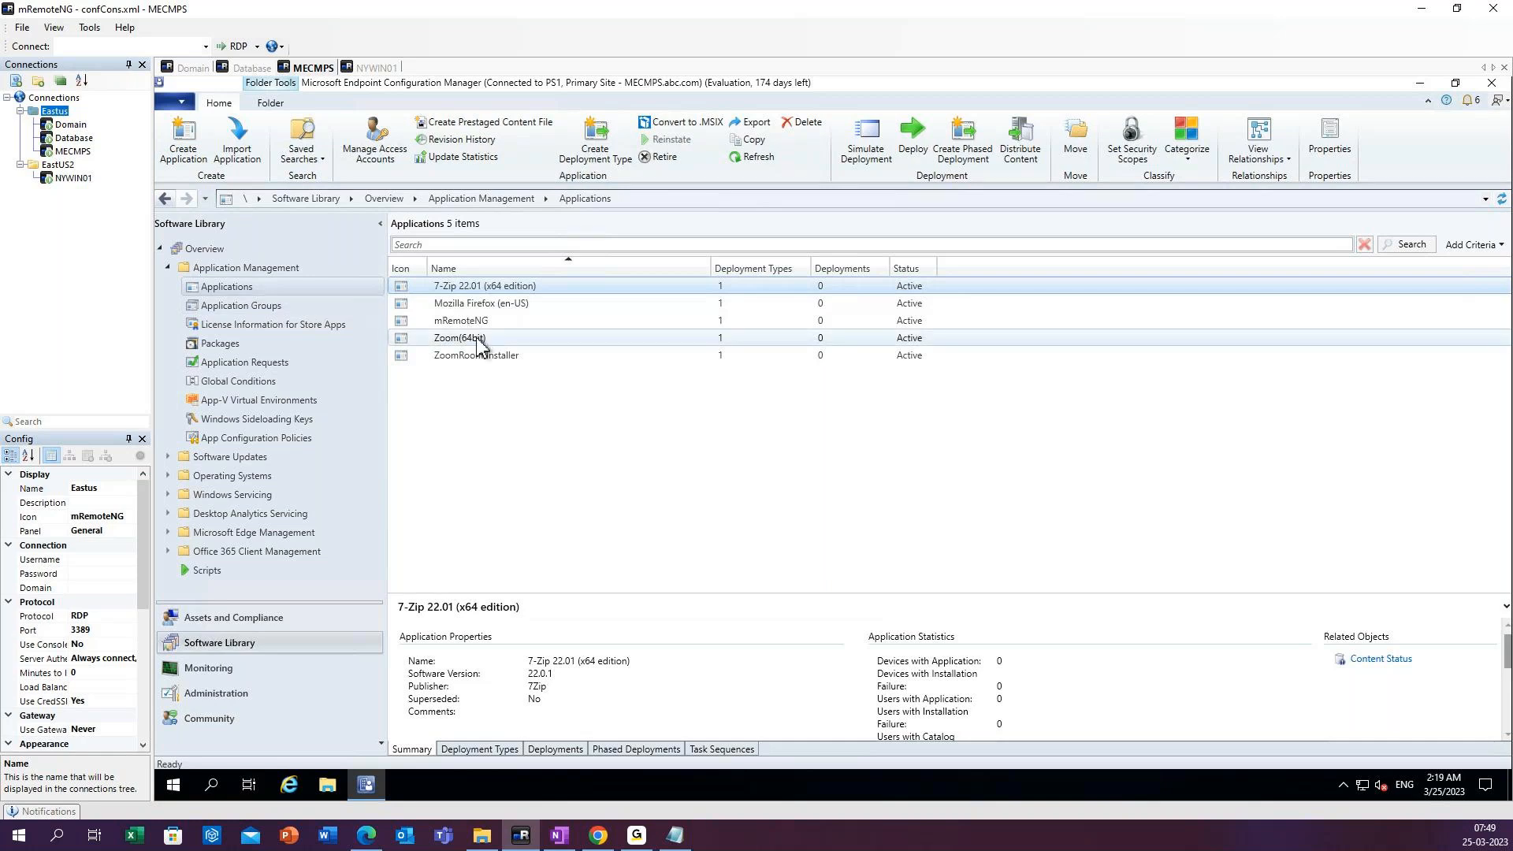
right_click(461, 286)
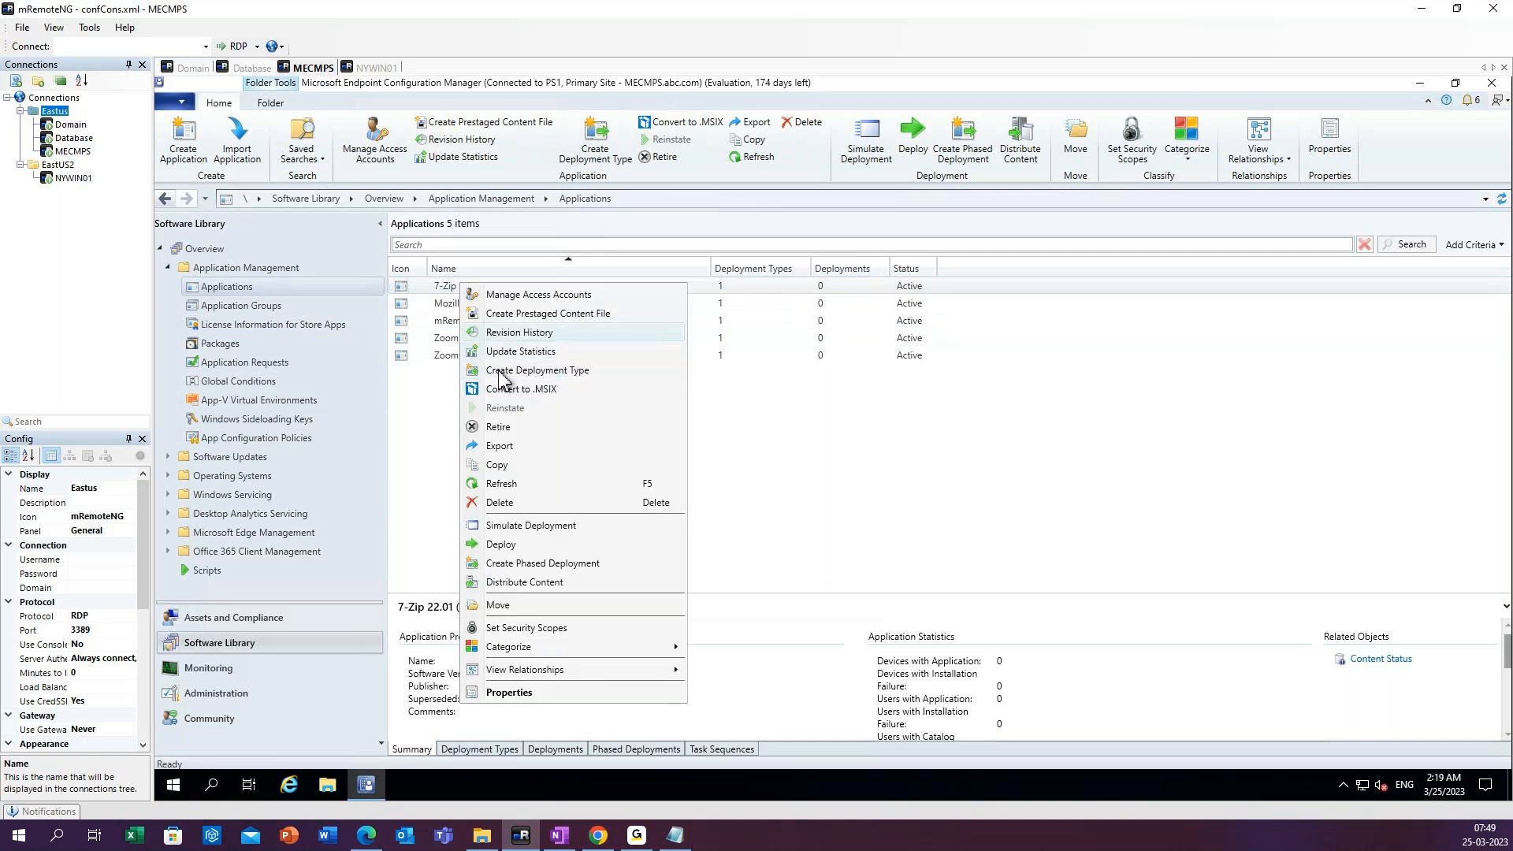
click(502, 543)
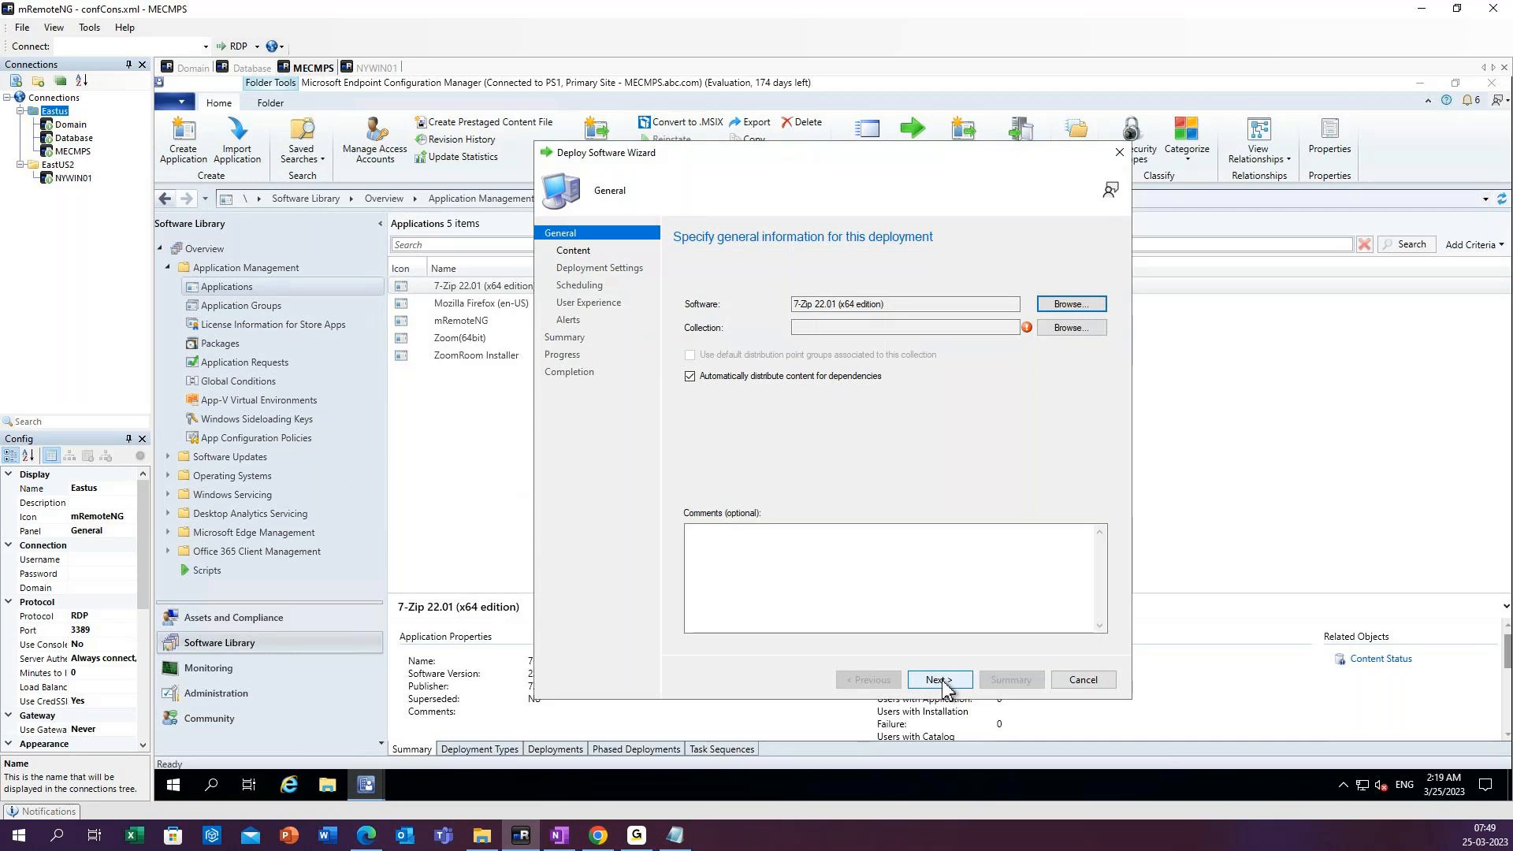
Target the deployment at the Windows 10 Collection device collection and continue to the content settings.
click(1073, 330)
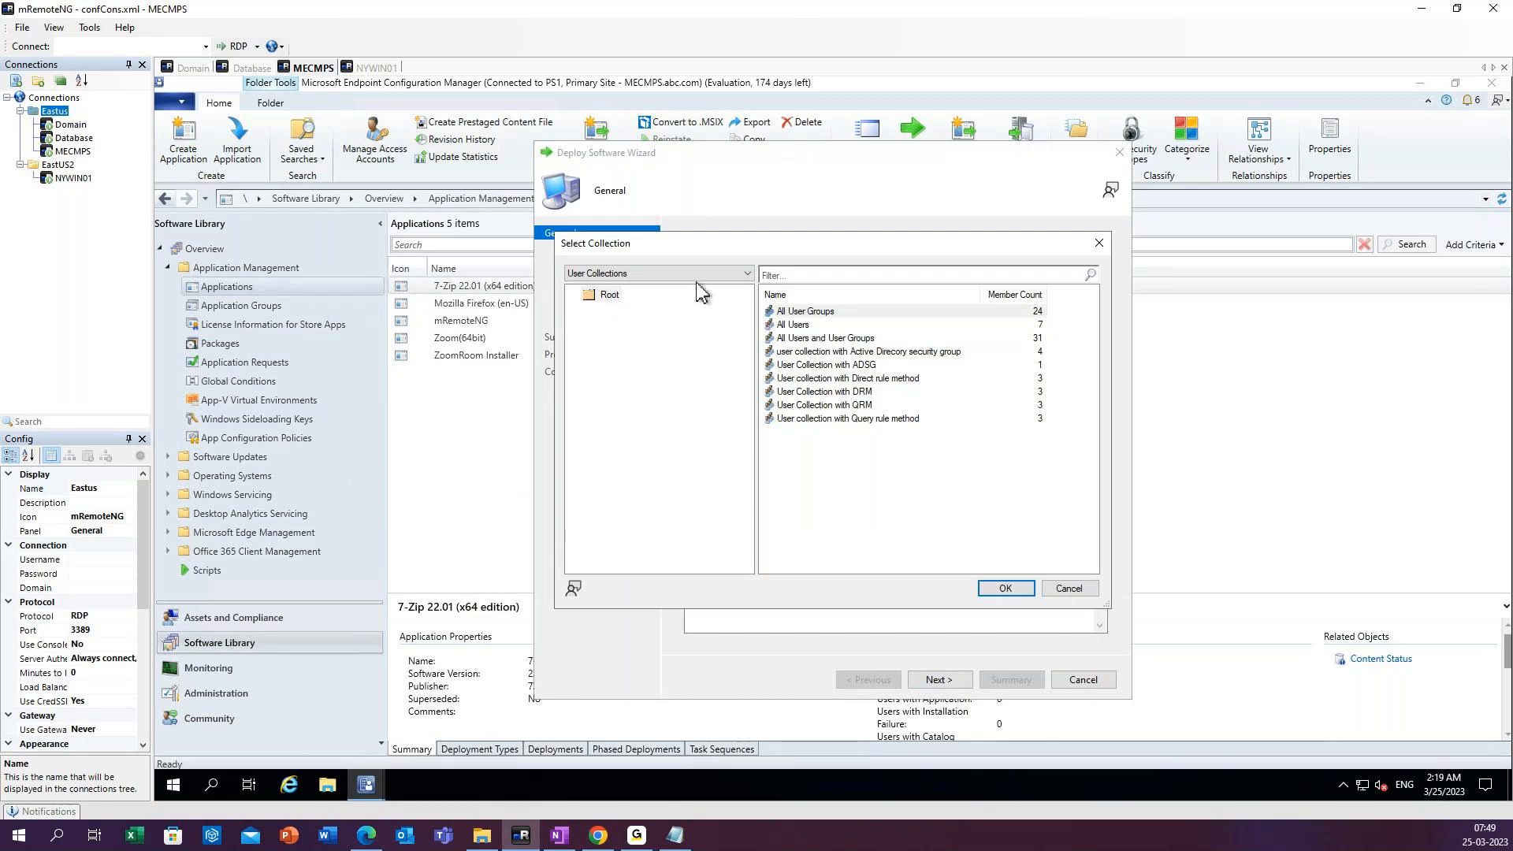
click(633, 278)
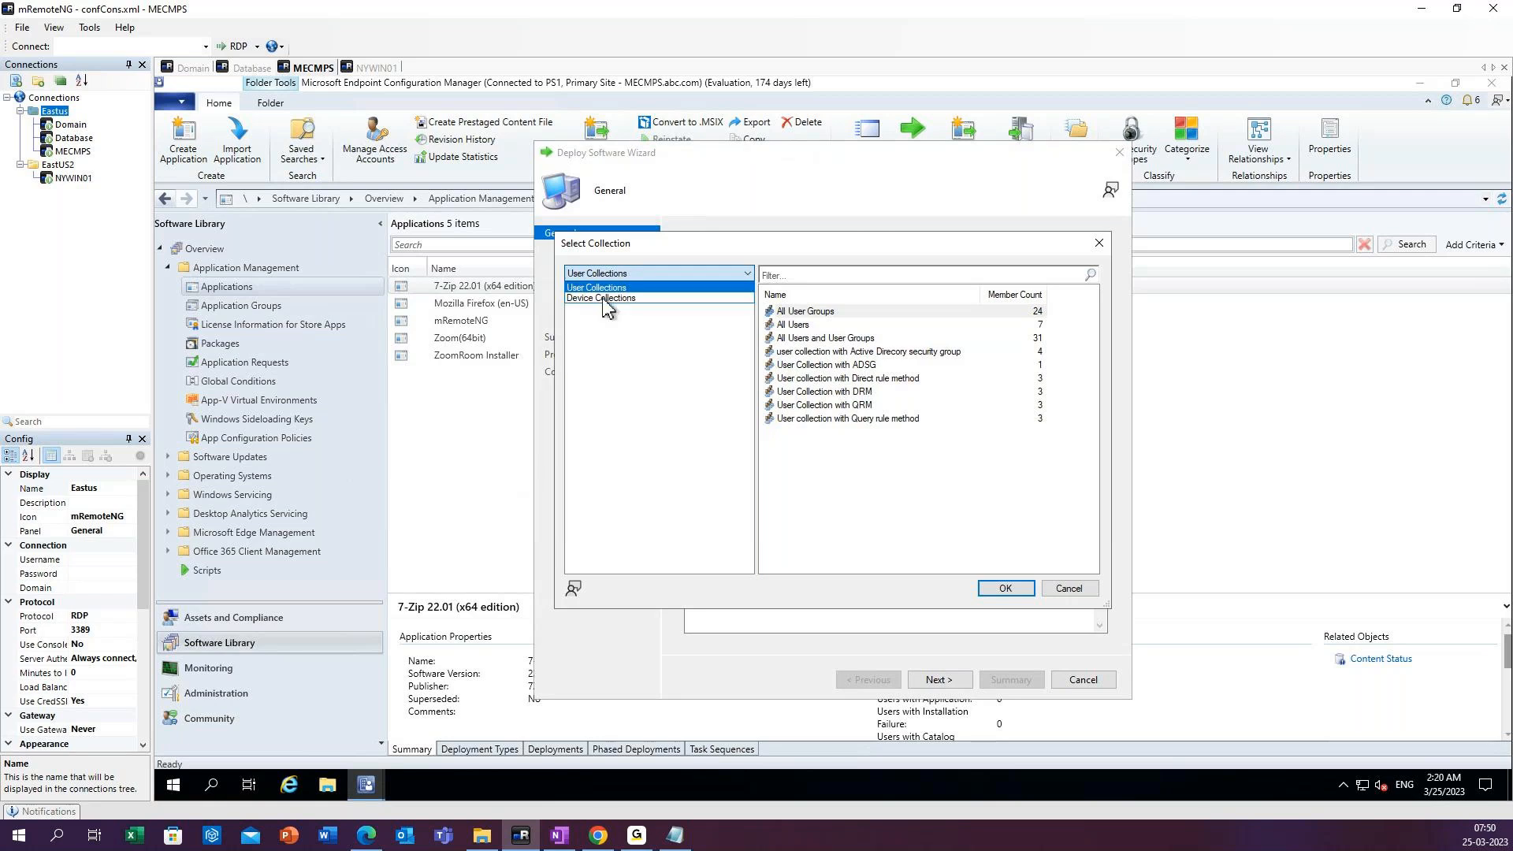
click(604, 299)
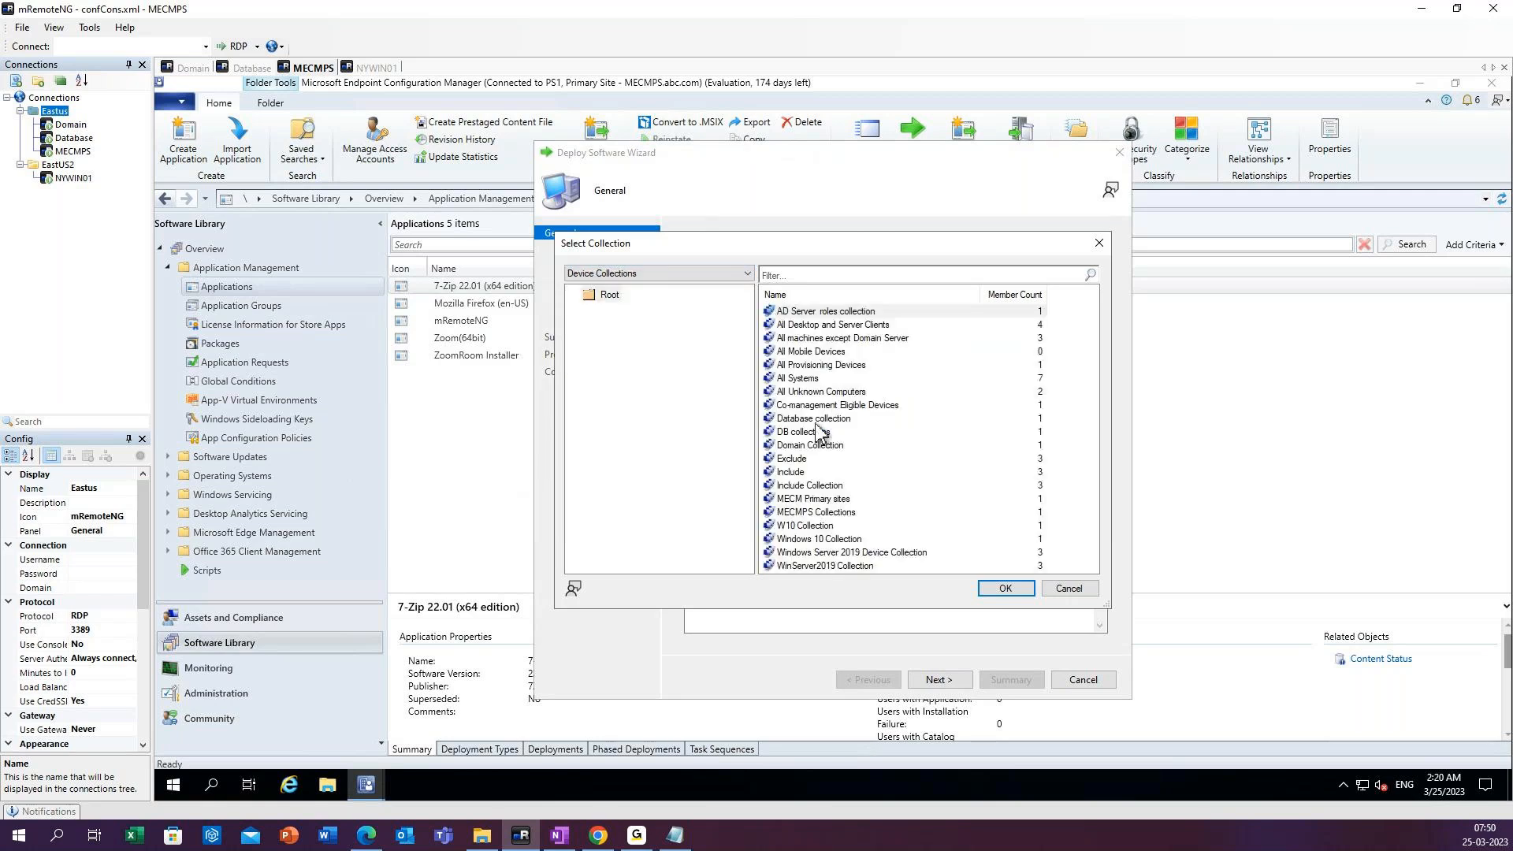
click(823, 539)
click(1006, 591)
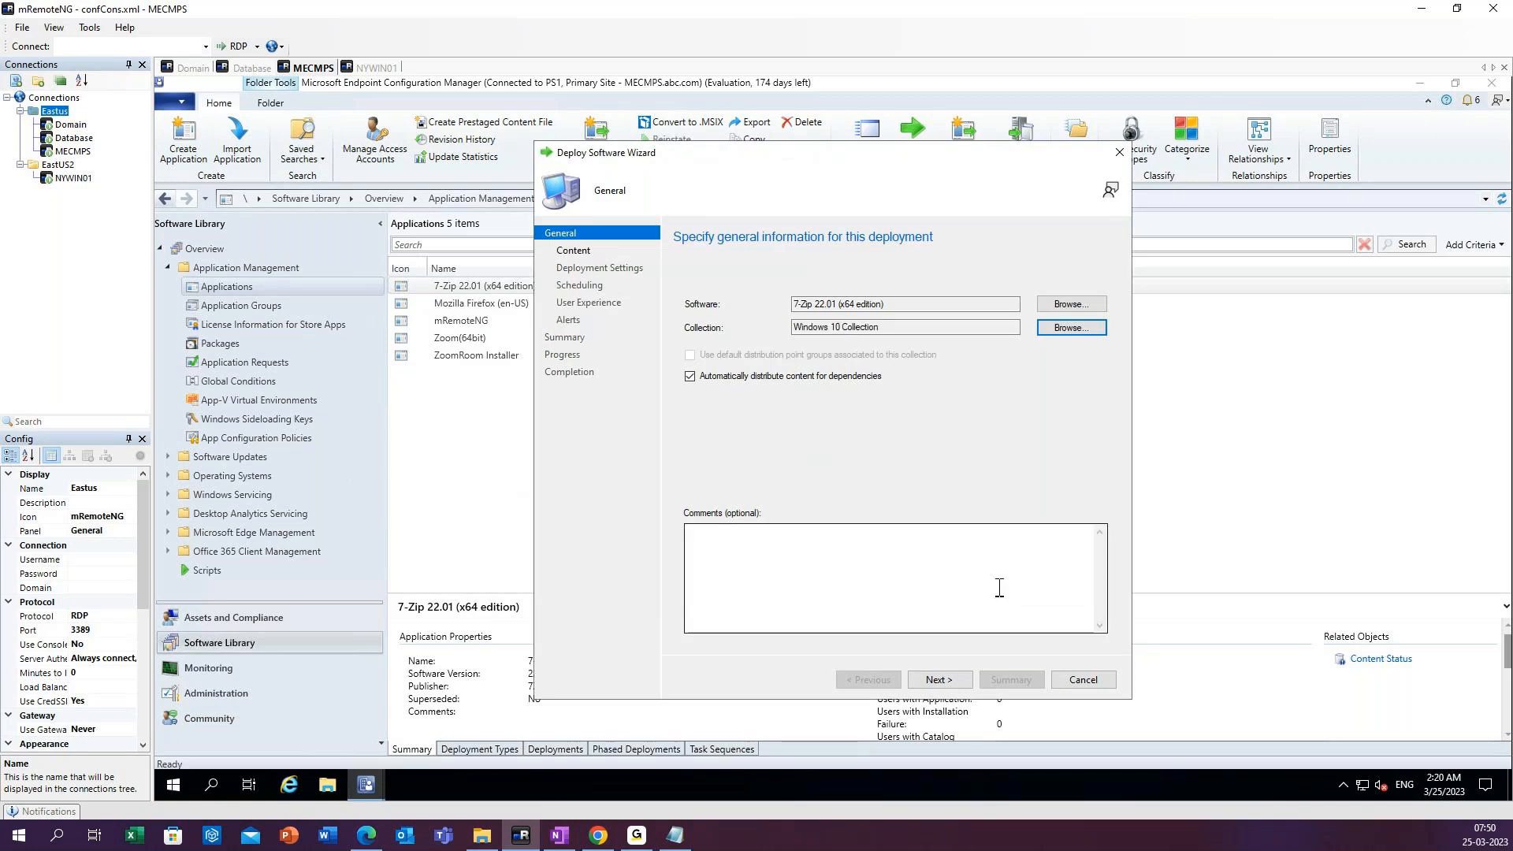
click(949, 681)
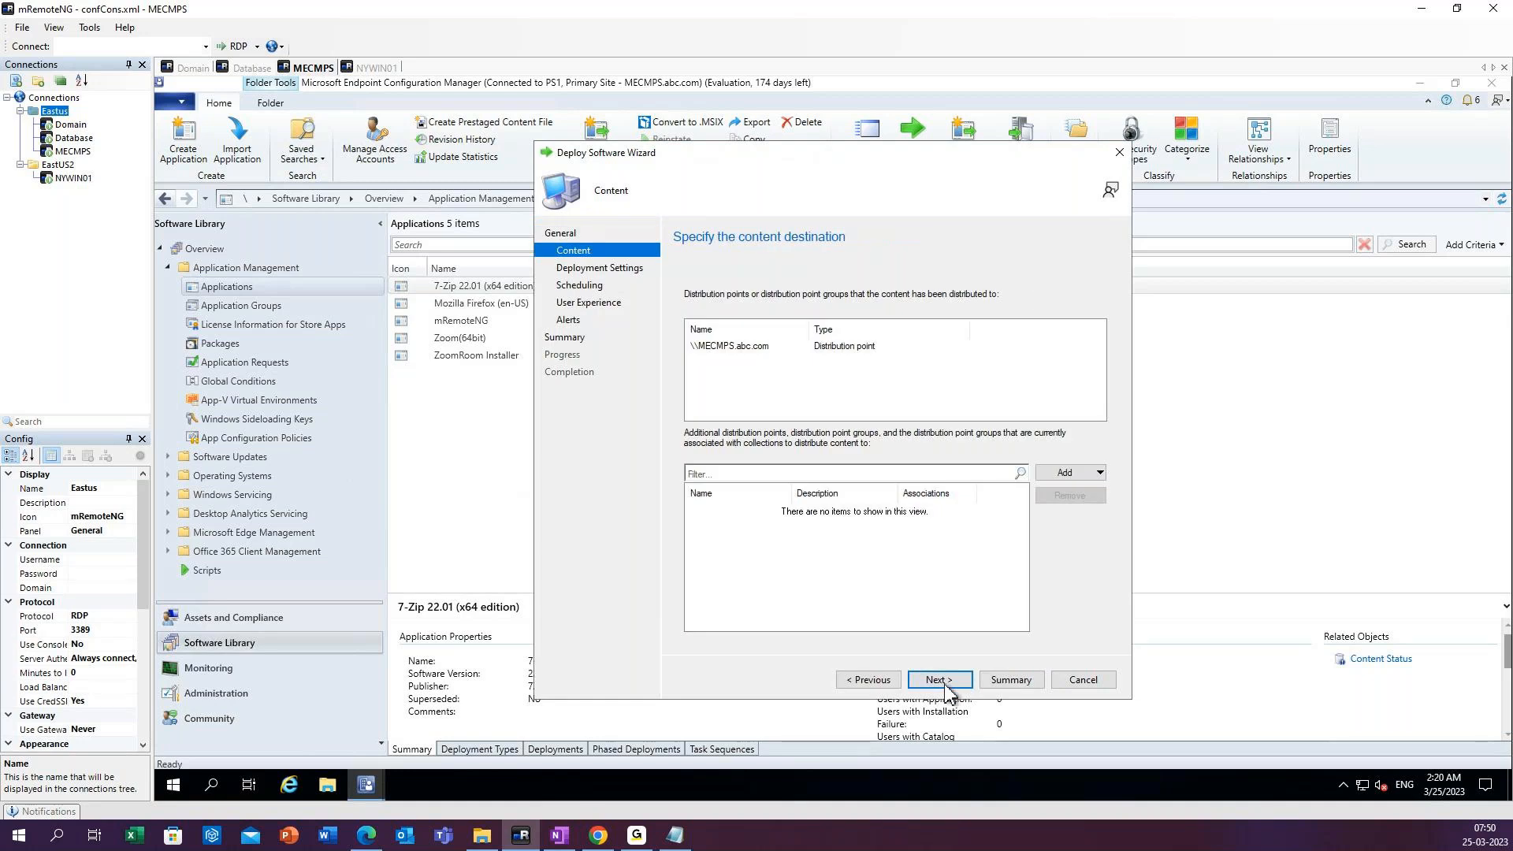
Keep the MECMPS distribution point as content destination and accept the Install action with the Available purpose.
click(747, 354)
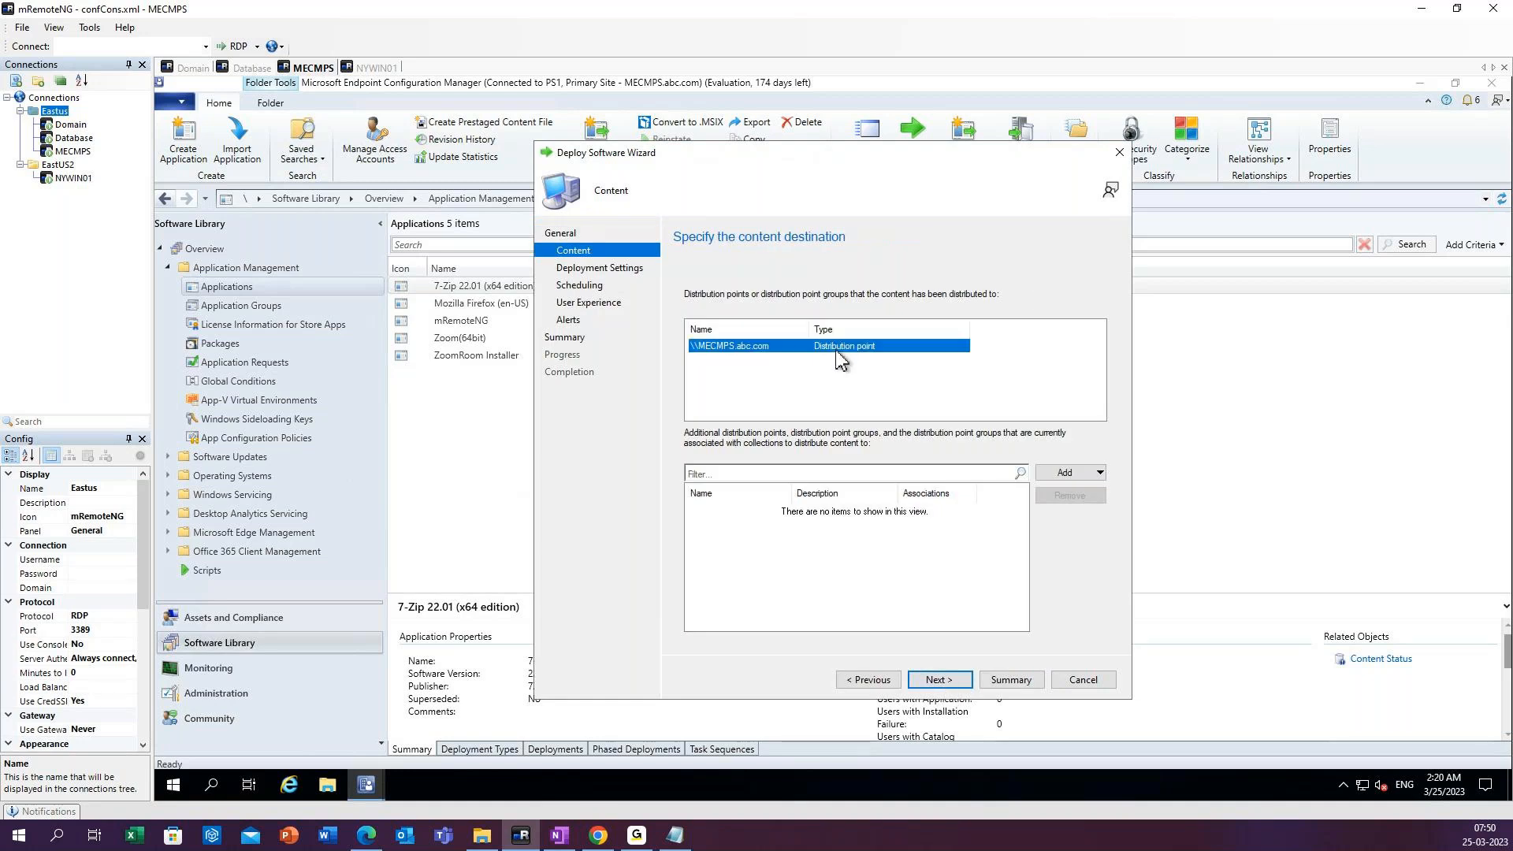
click(932, 682)
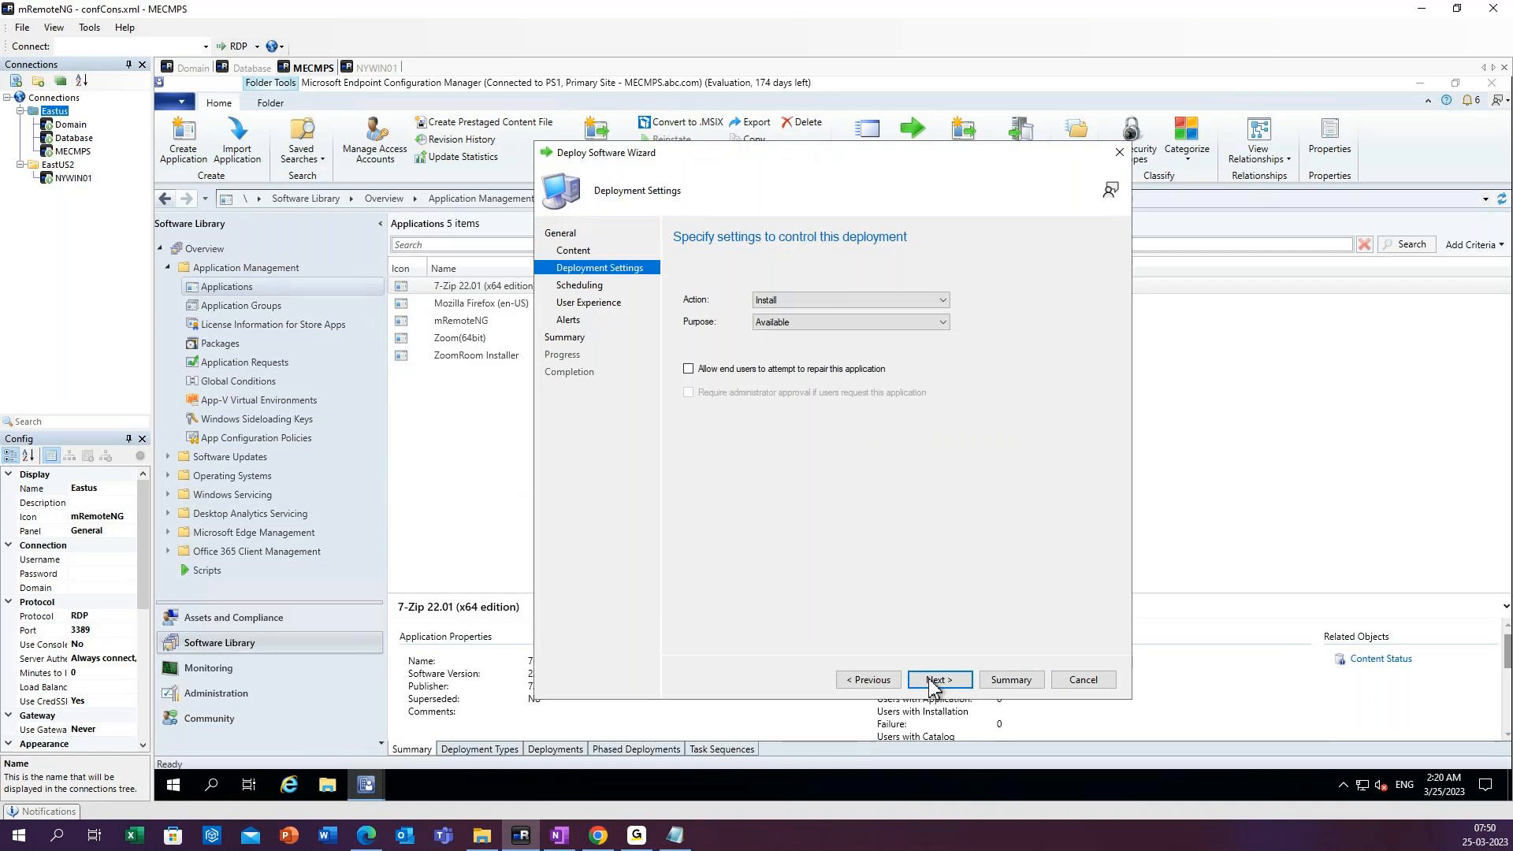
click(771, 300)
click(773, 319)
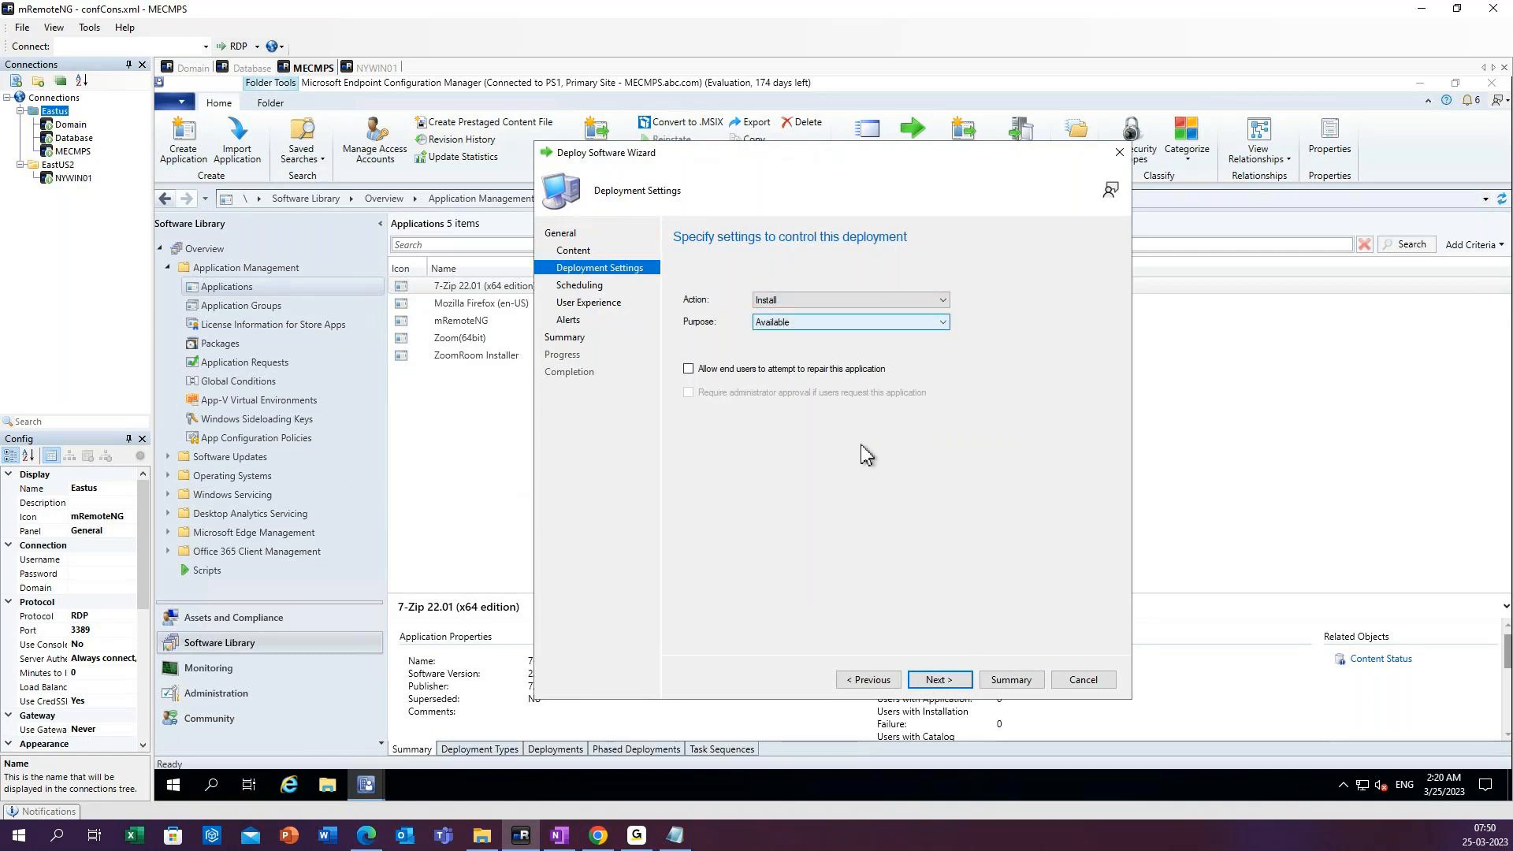
click(947, 683)
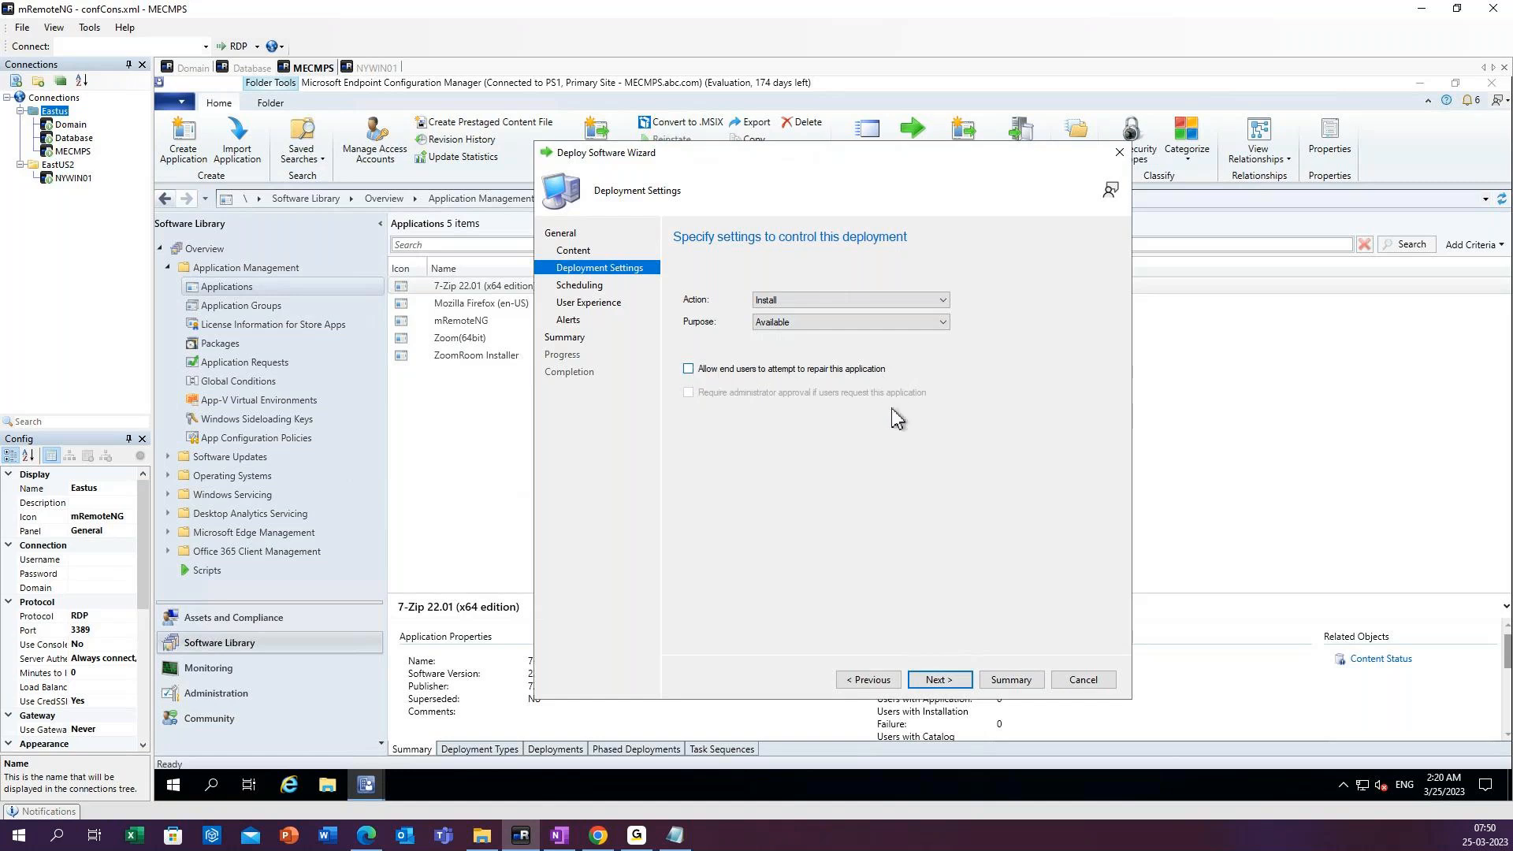
click(955, 688)
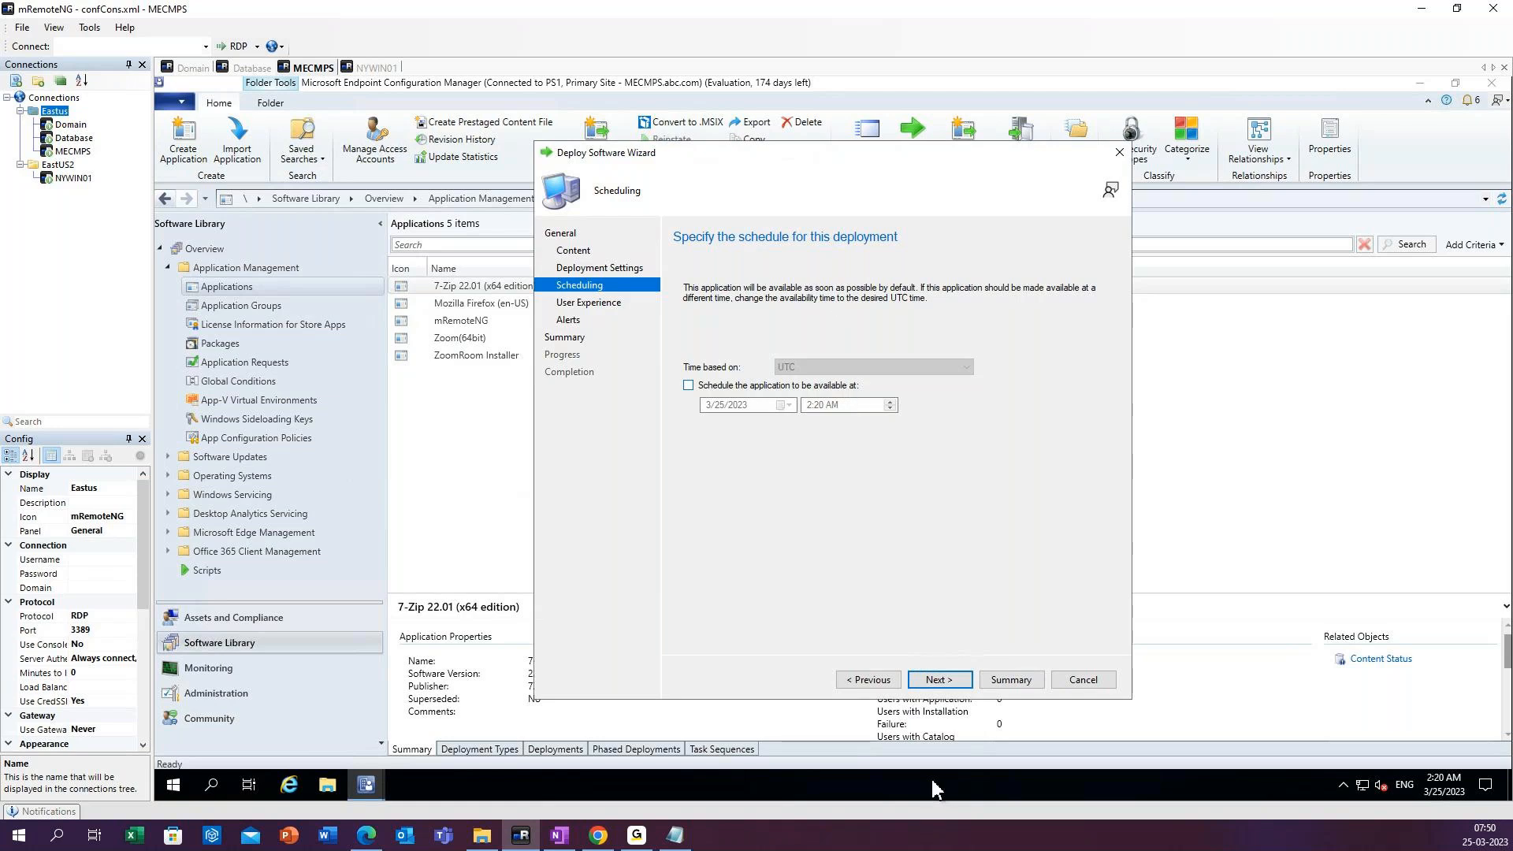
Accept the default scheduling, user experience and alert settings, complete the 7-Zip deployment and refresh the applications list.
click(941, 683)
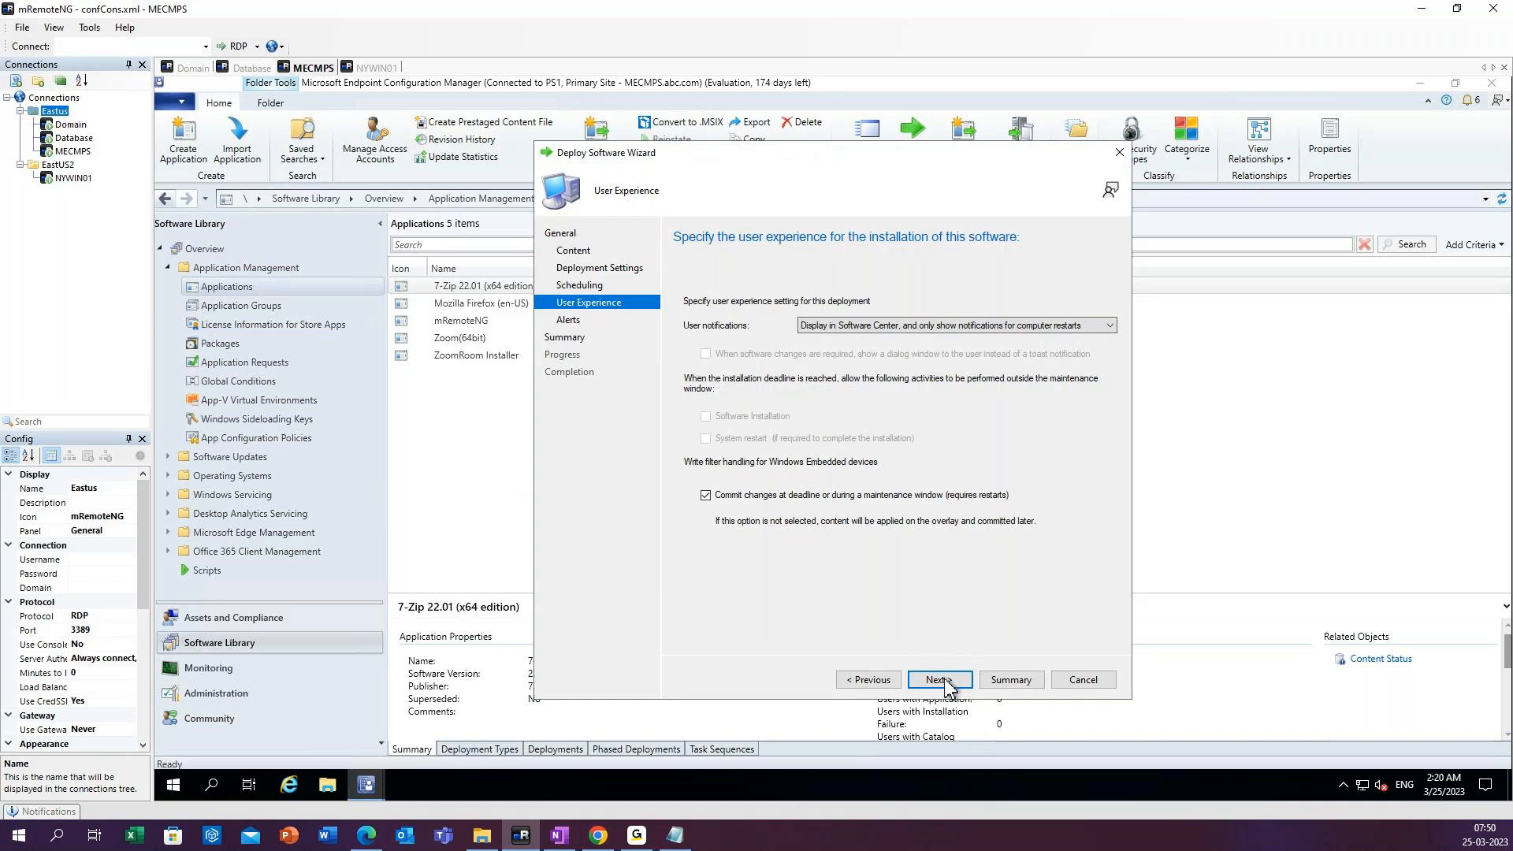
click(948, 685)
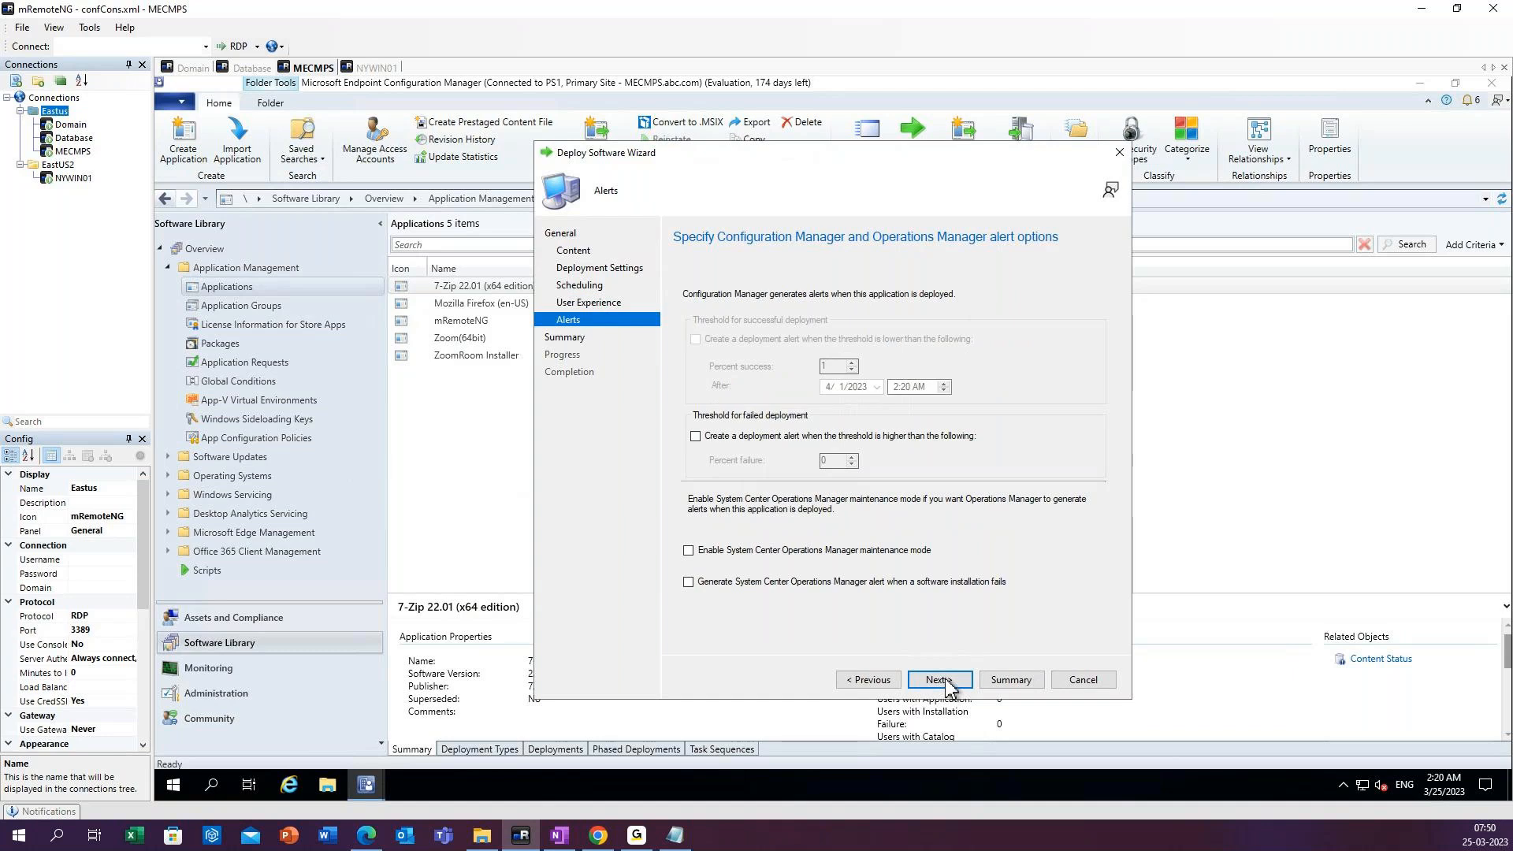
click(948, 686)
click(948, 686)
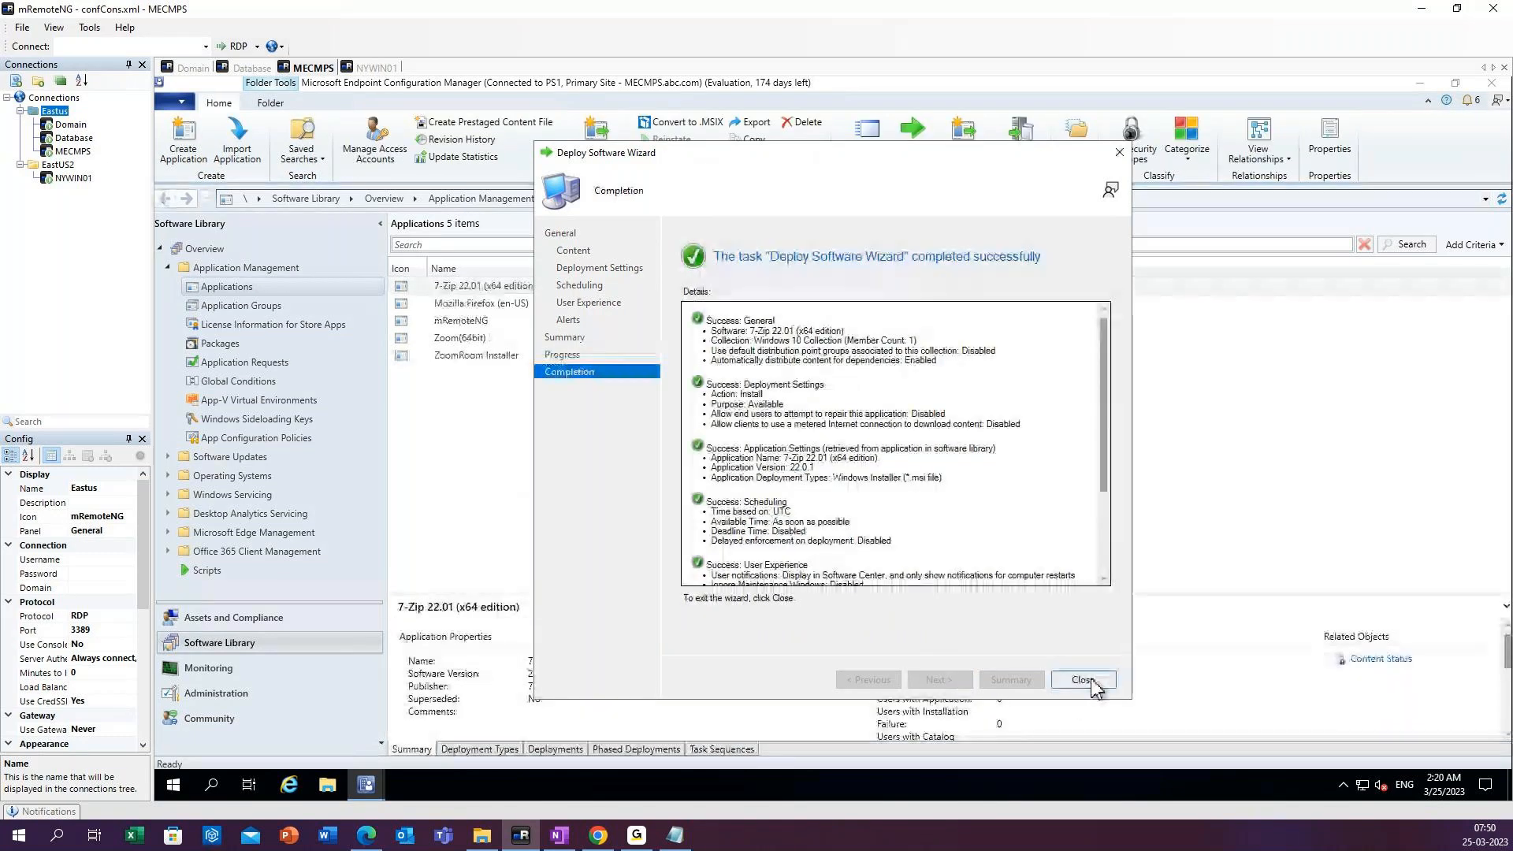
click(1084, 680)
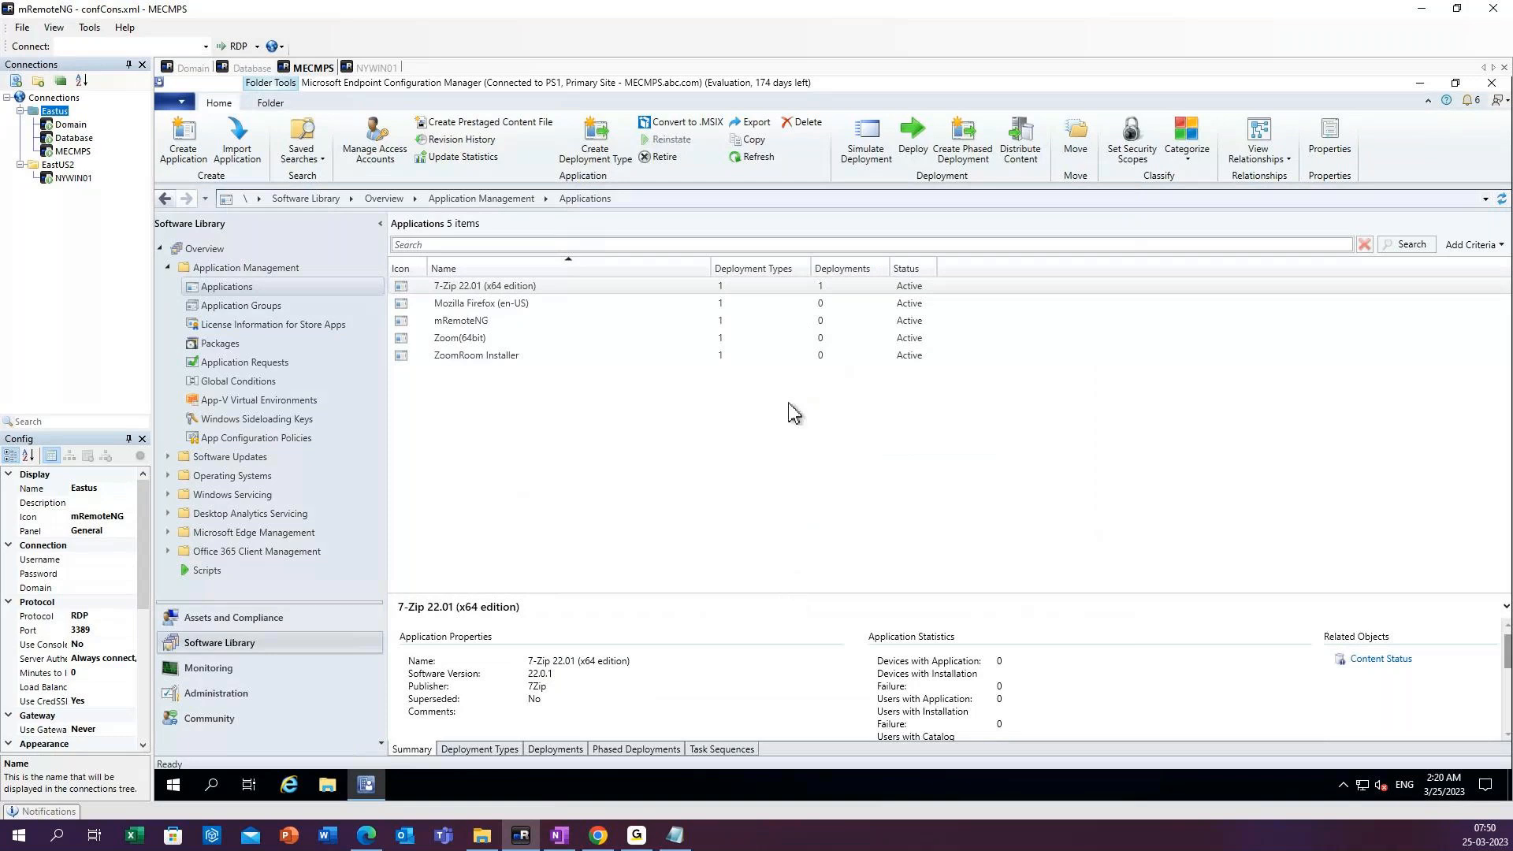
click(764, 162)
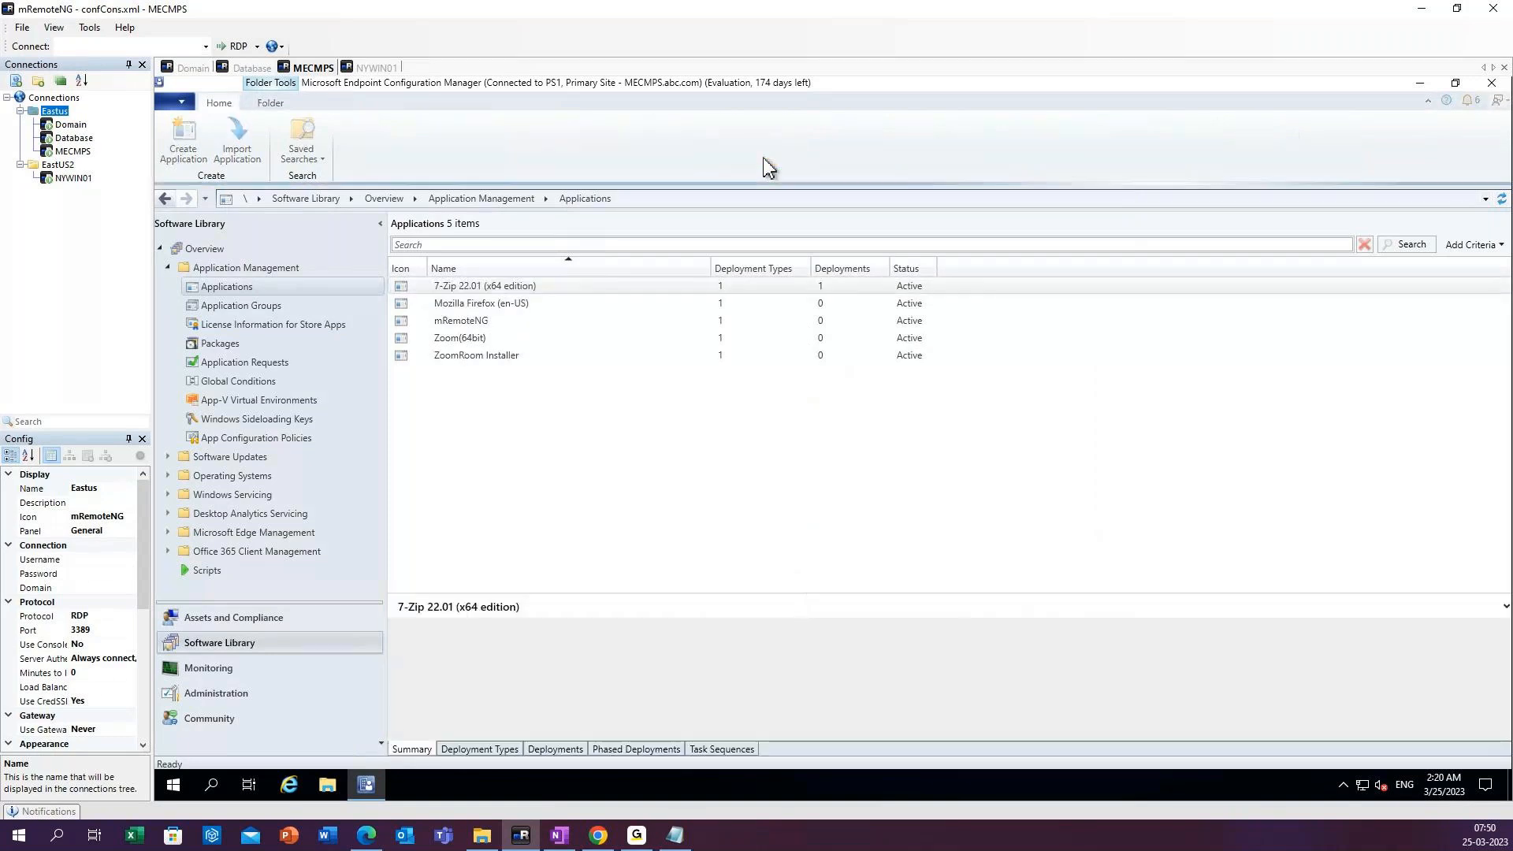
click(489, 287)
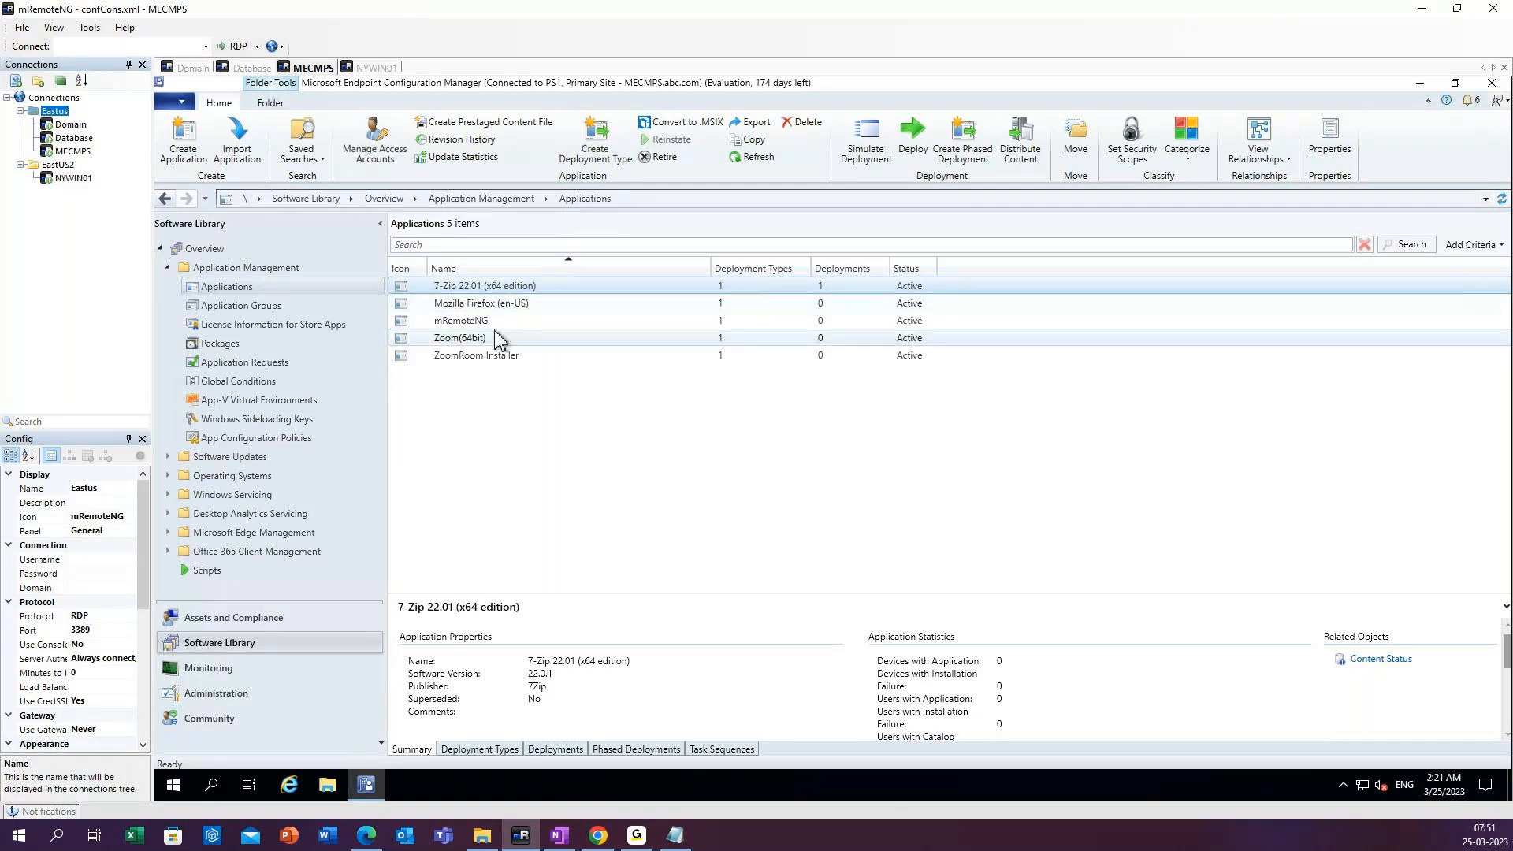
Switch to the NYWIN01 client session and open Software Center.
click(374, 68)
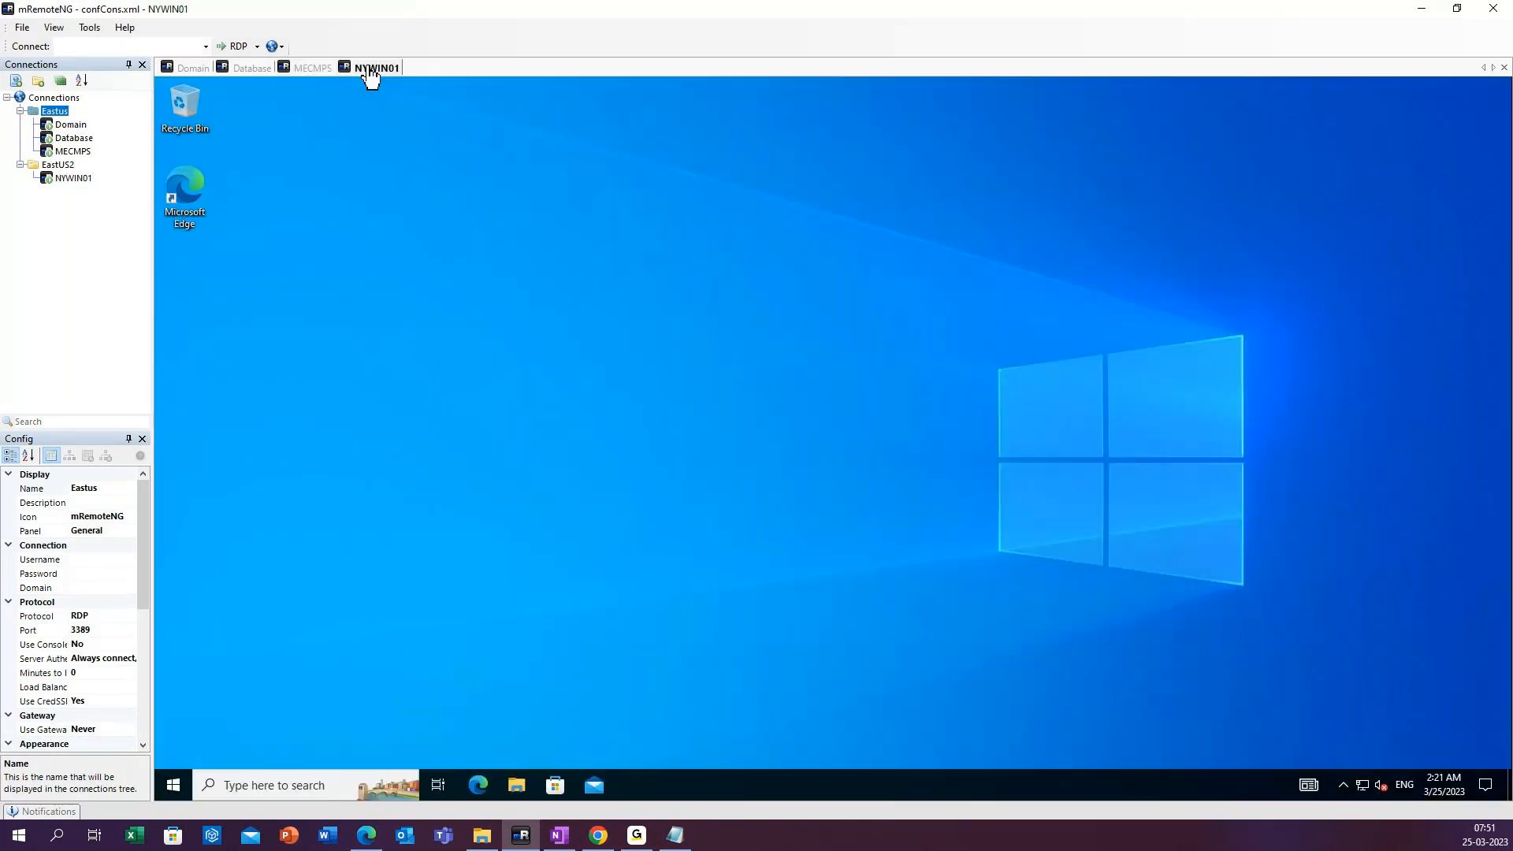
right_click(445, 272)
click(501, 320)
click(277, 786)
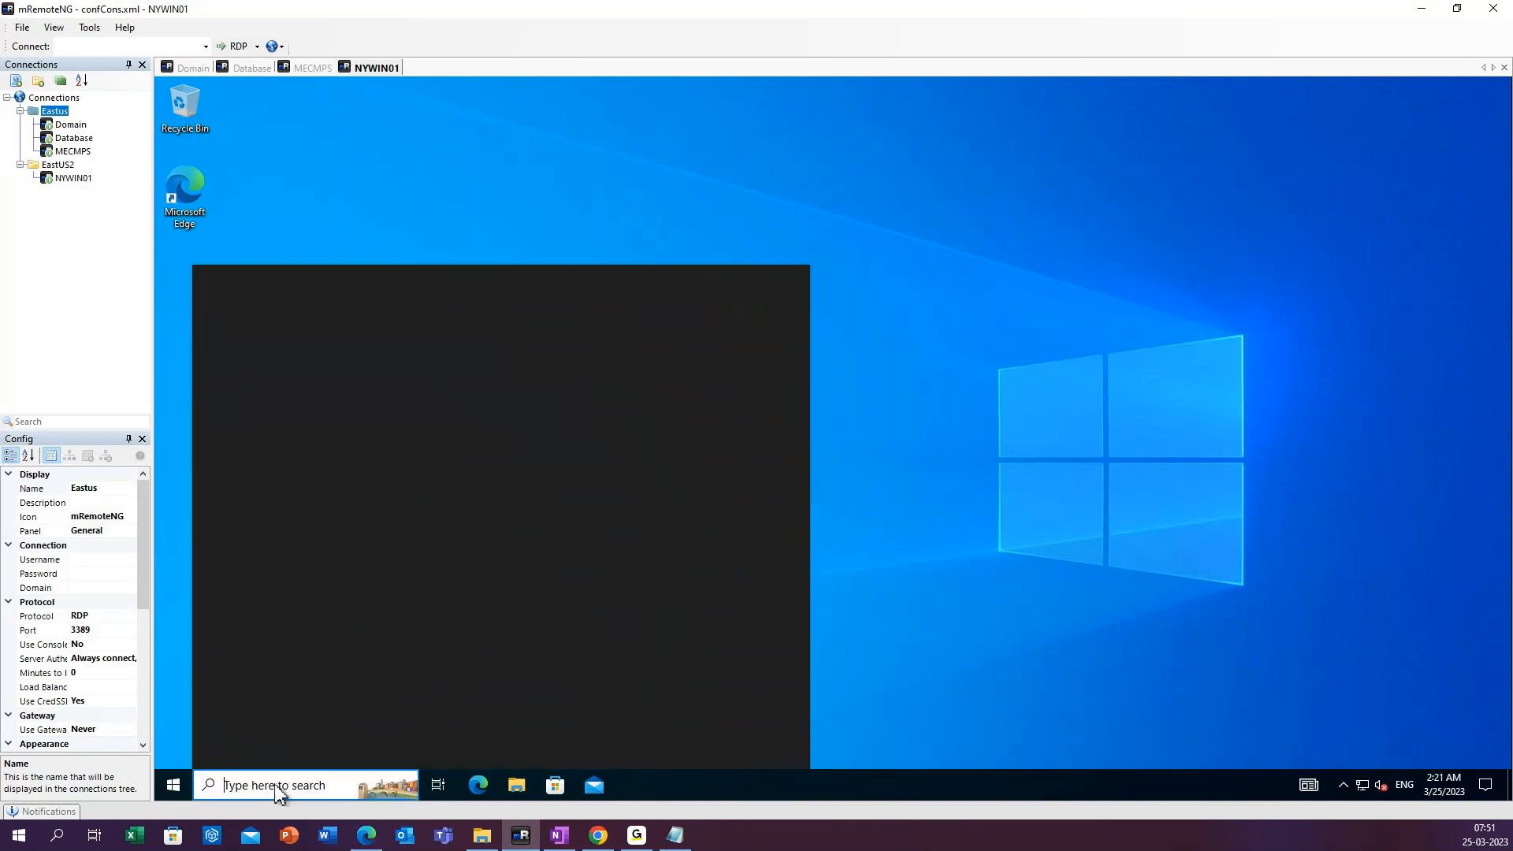
text(softwar)
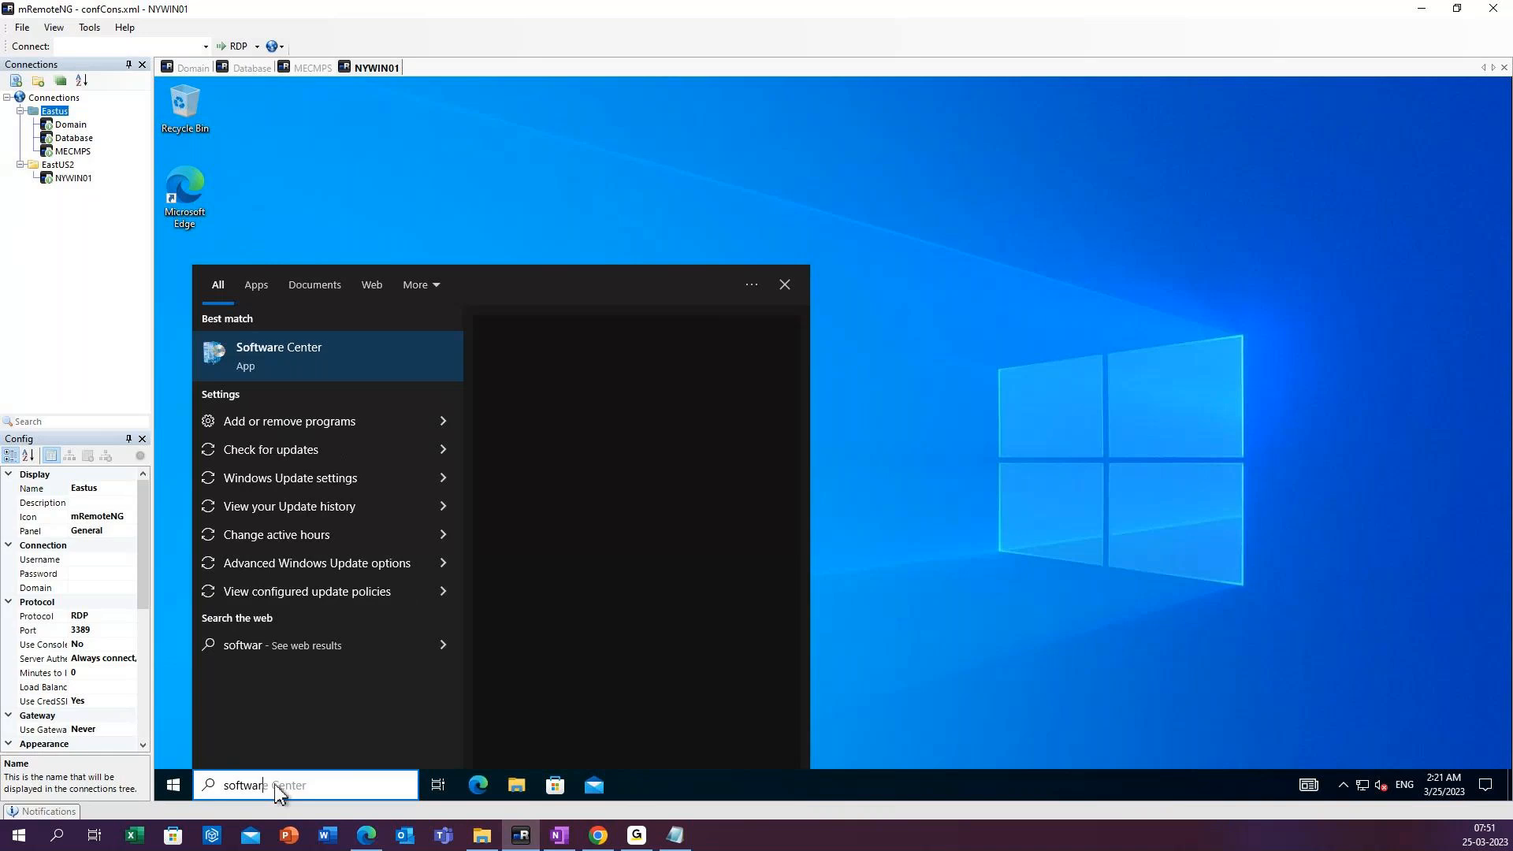
text(e)
click(305, 352)
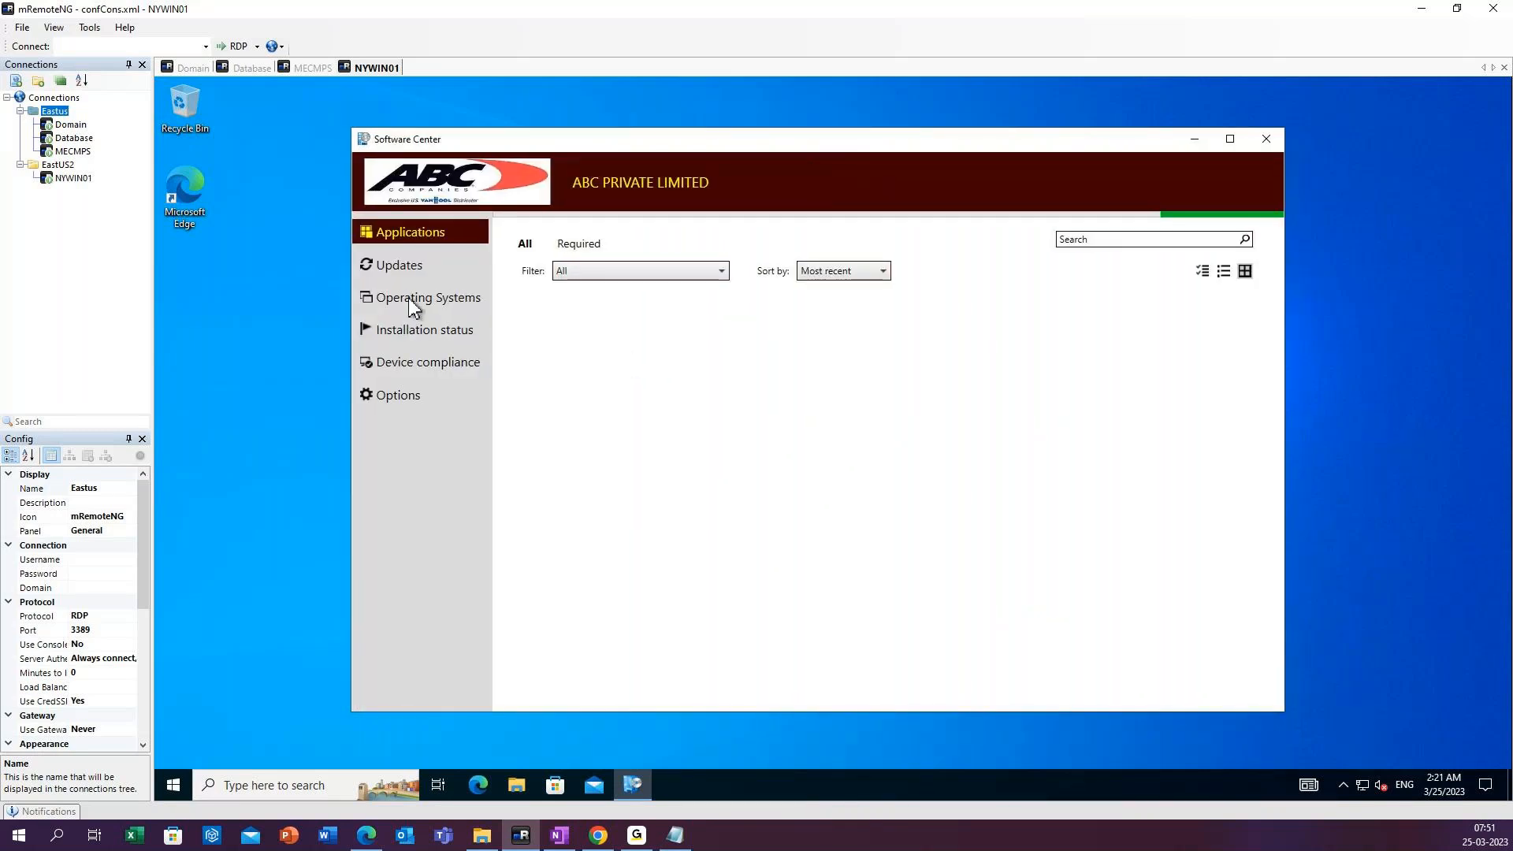
Look for the deployed application in Software Center, checking the Applications, Updates and Operating Systems pages.
click(394, 271)
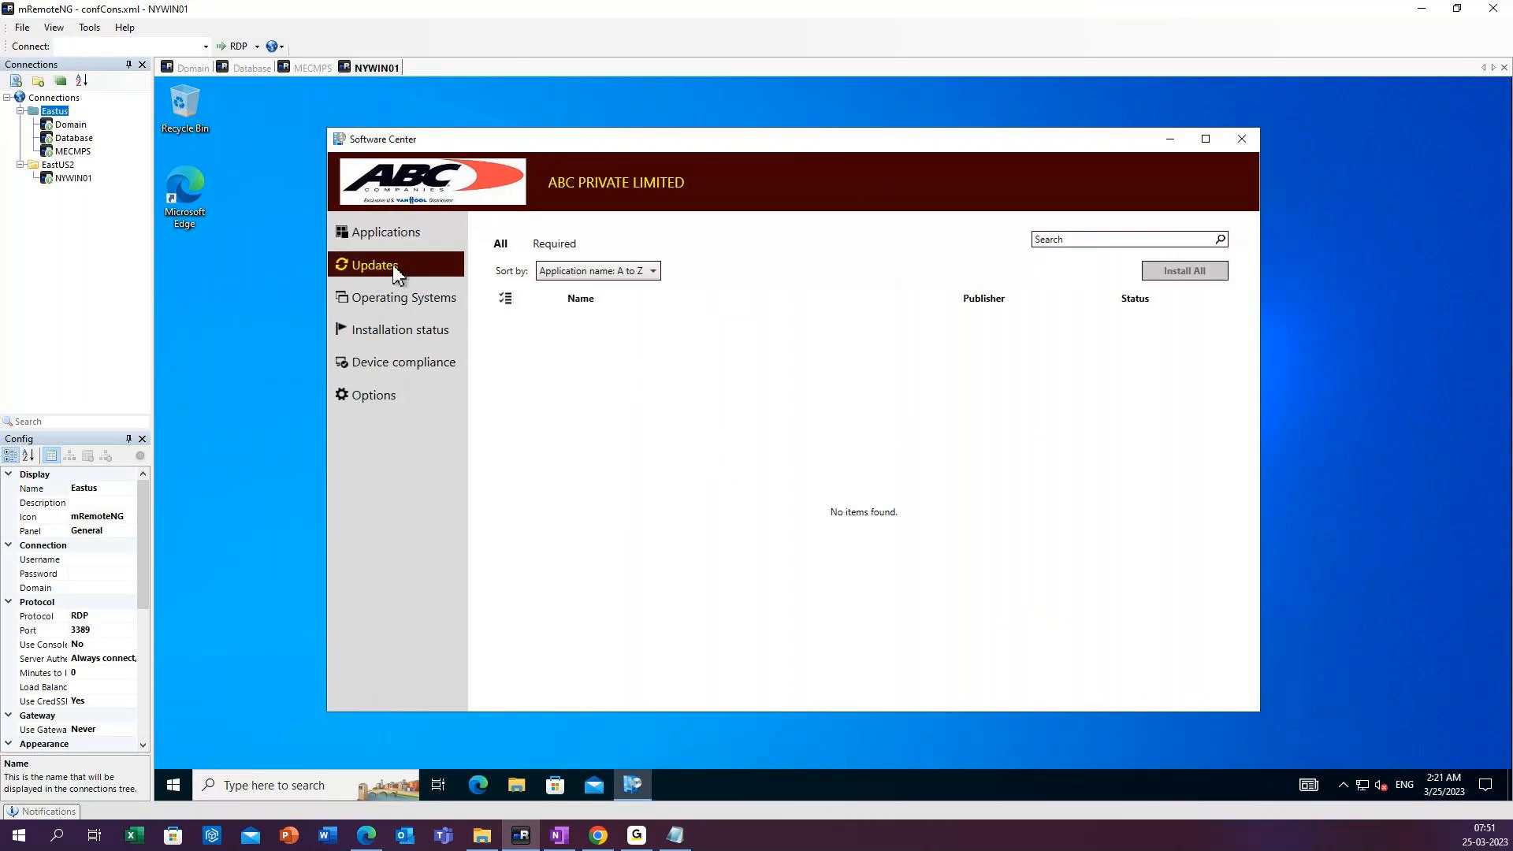
click(389, 240)
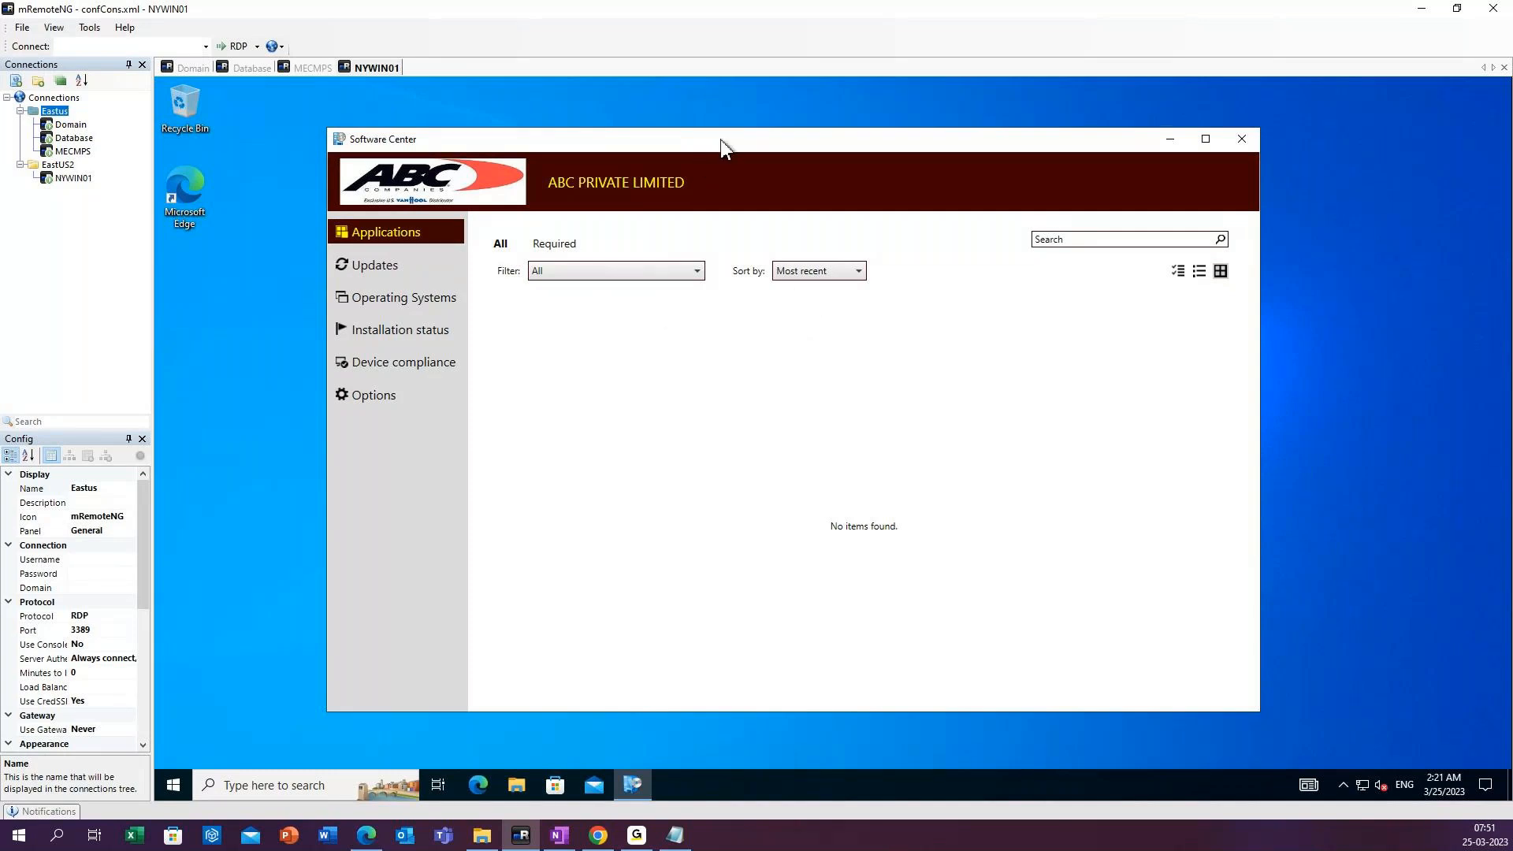
drag(720, 139, 740, 139)
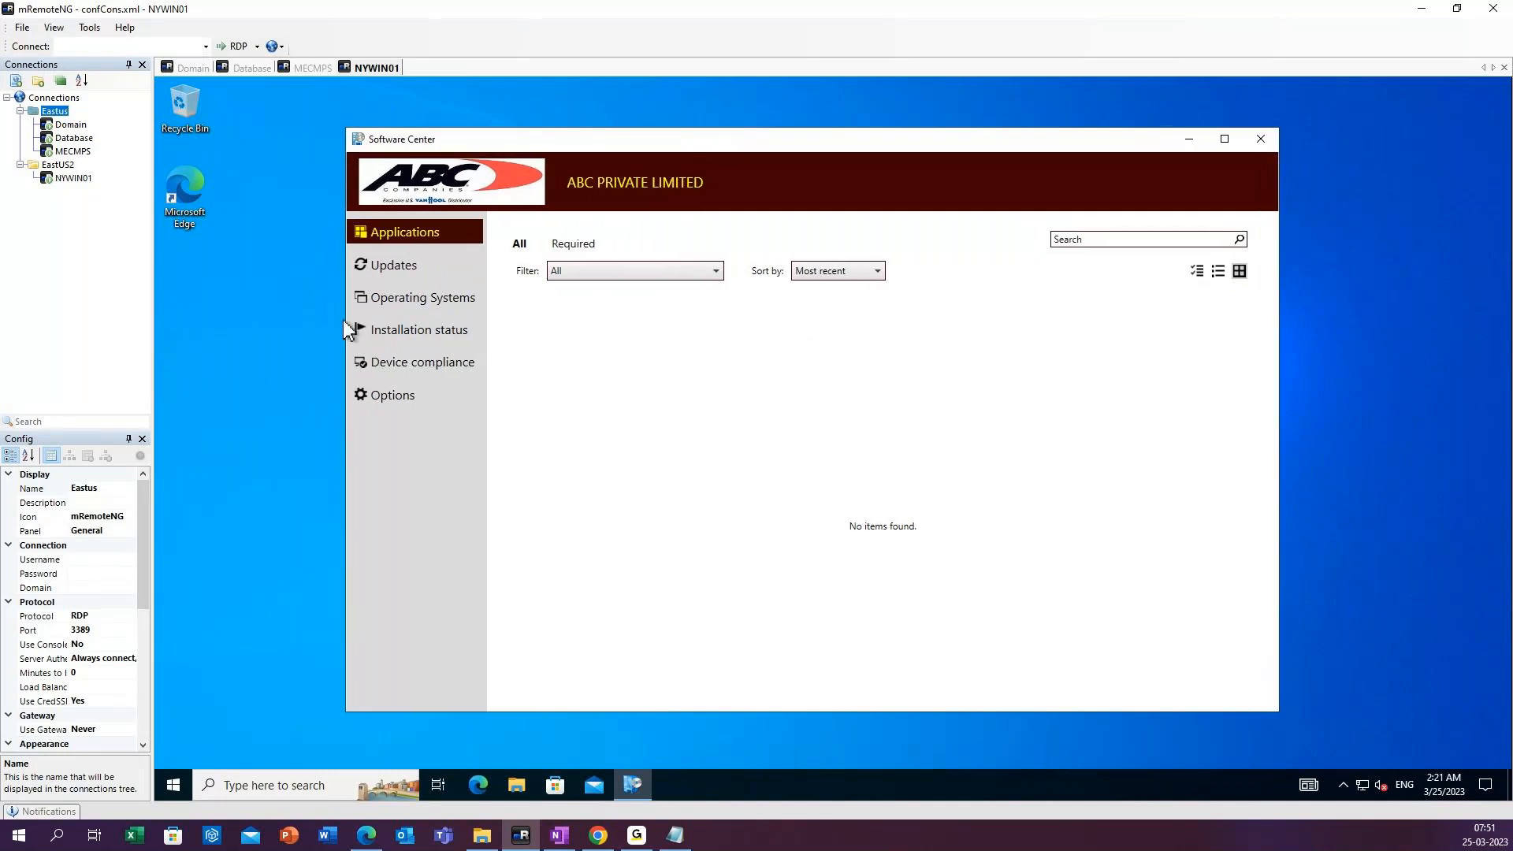
right_click(251, 331)
click(243, 334)
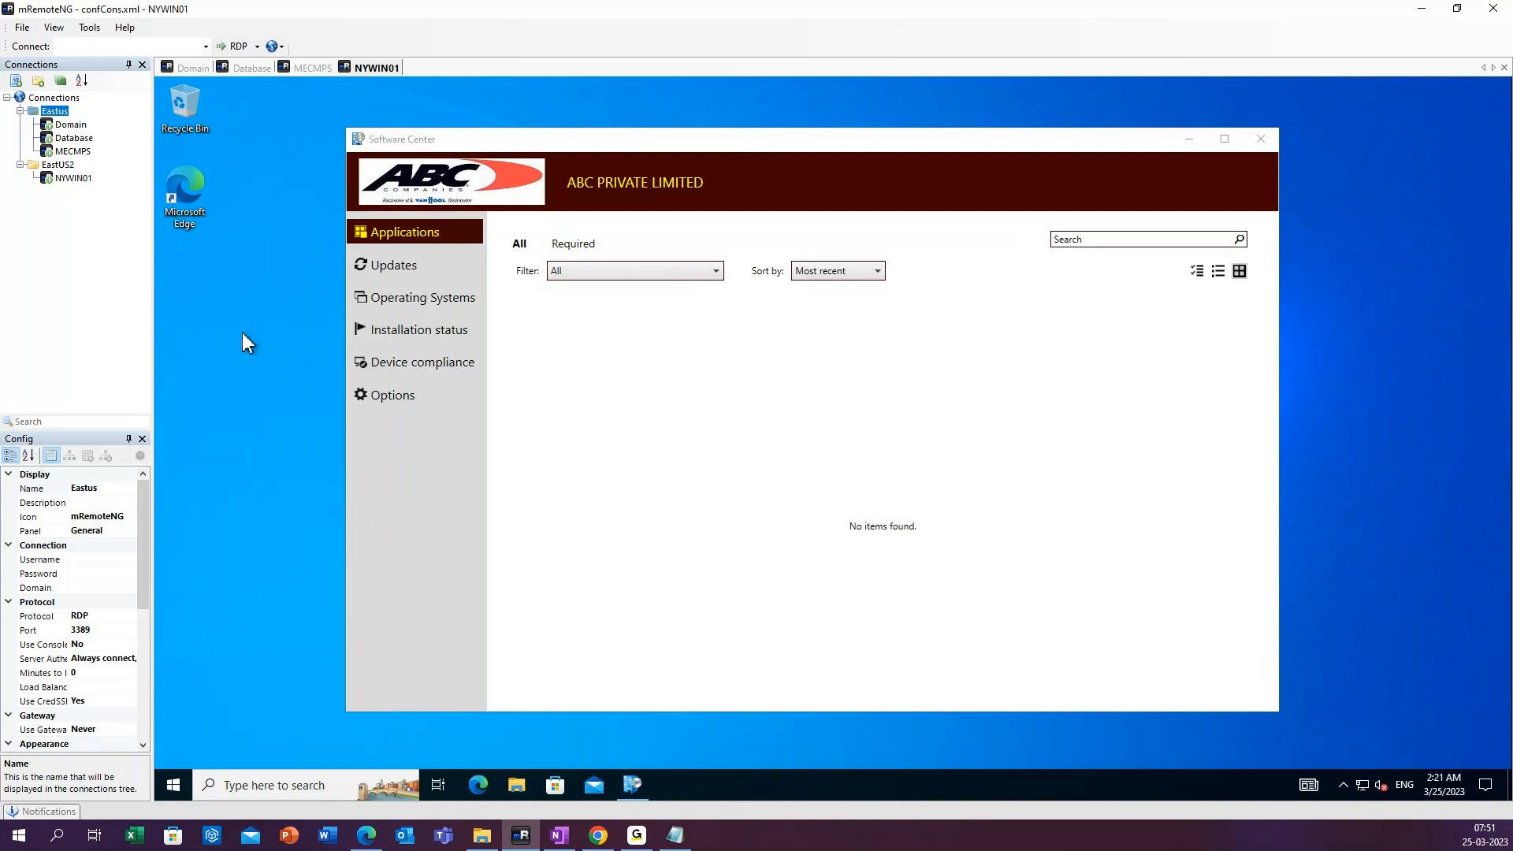
right_click(245, 340)
click(281, 383)
right_click(271, 361)
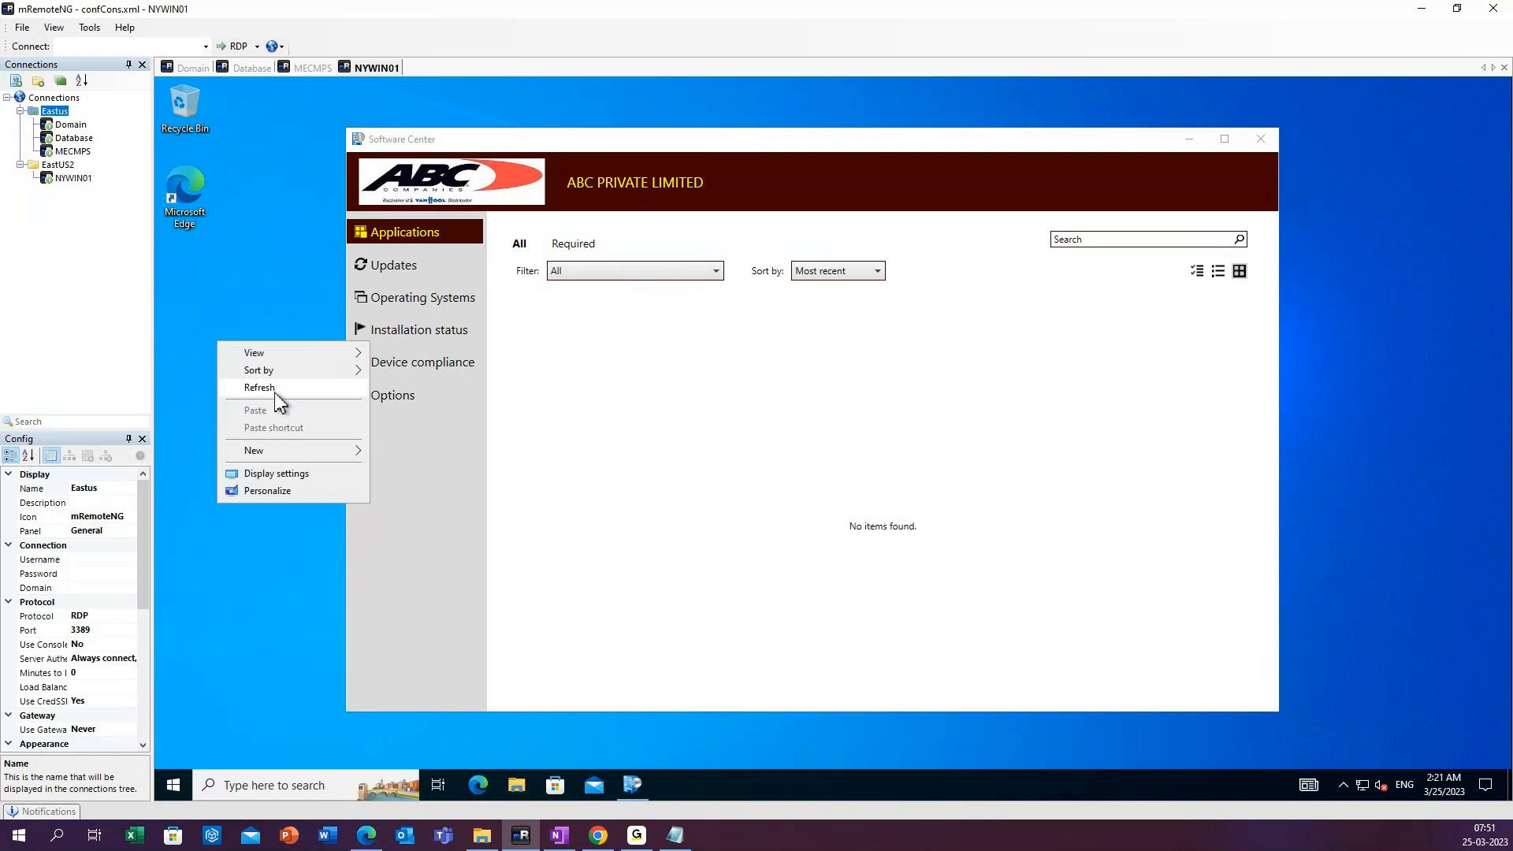
click(277, 390)
click(419, 300)
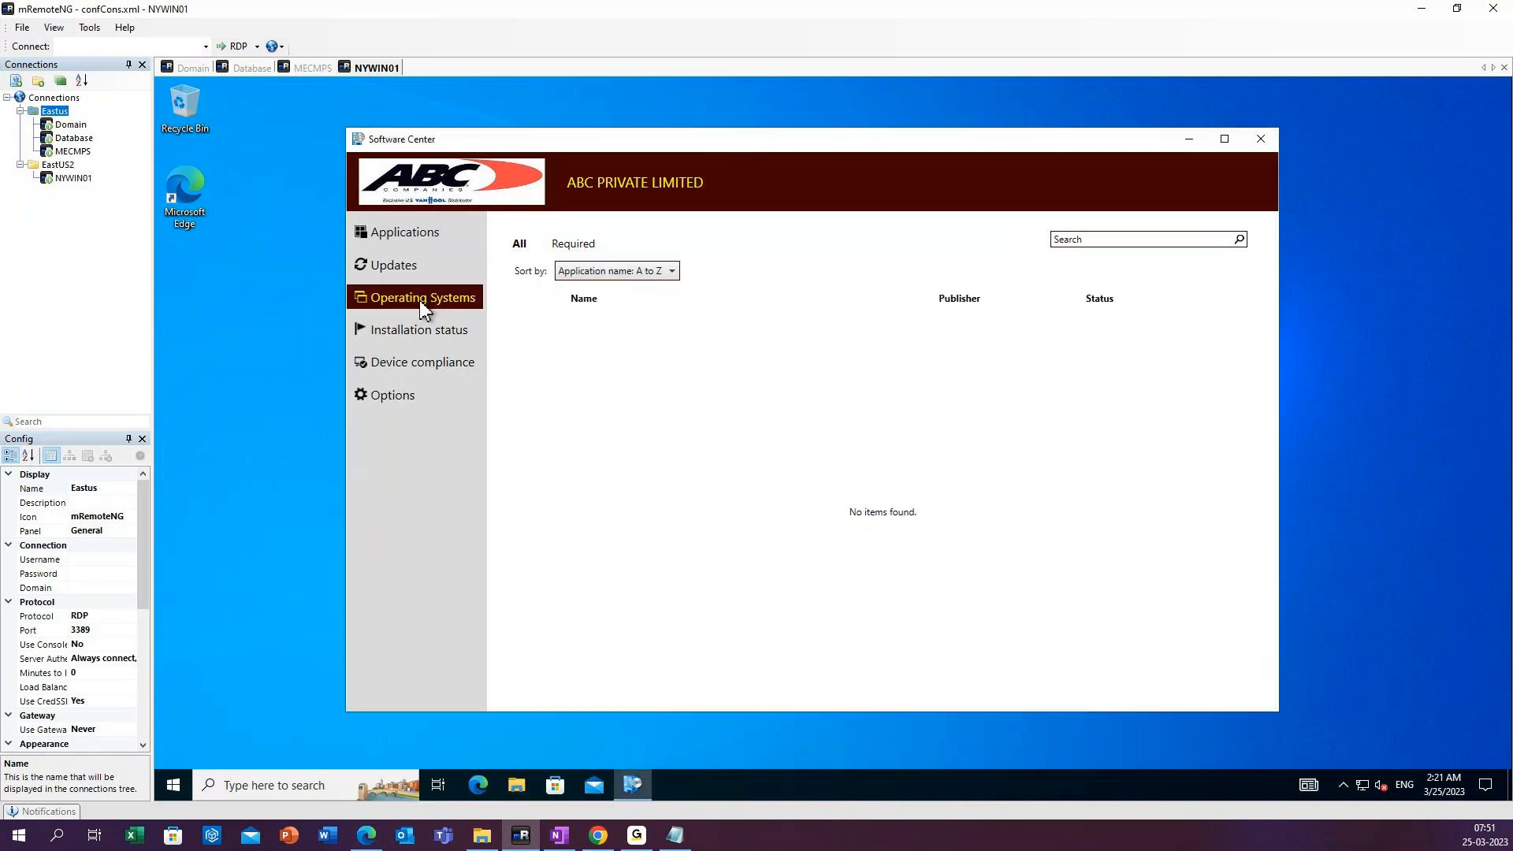
click(403, 271)
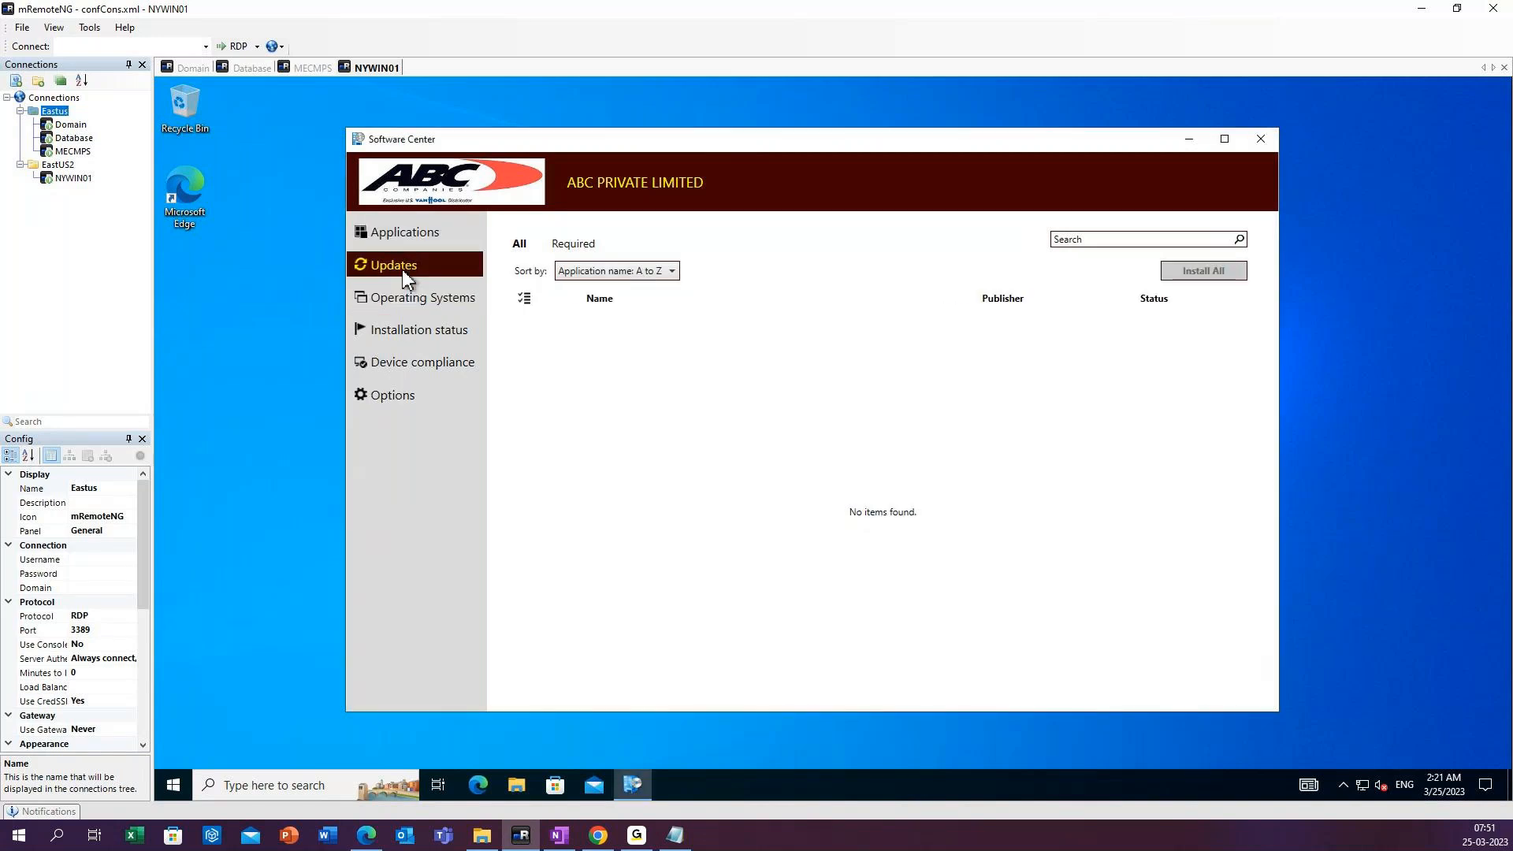
click(399, 230)
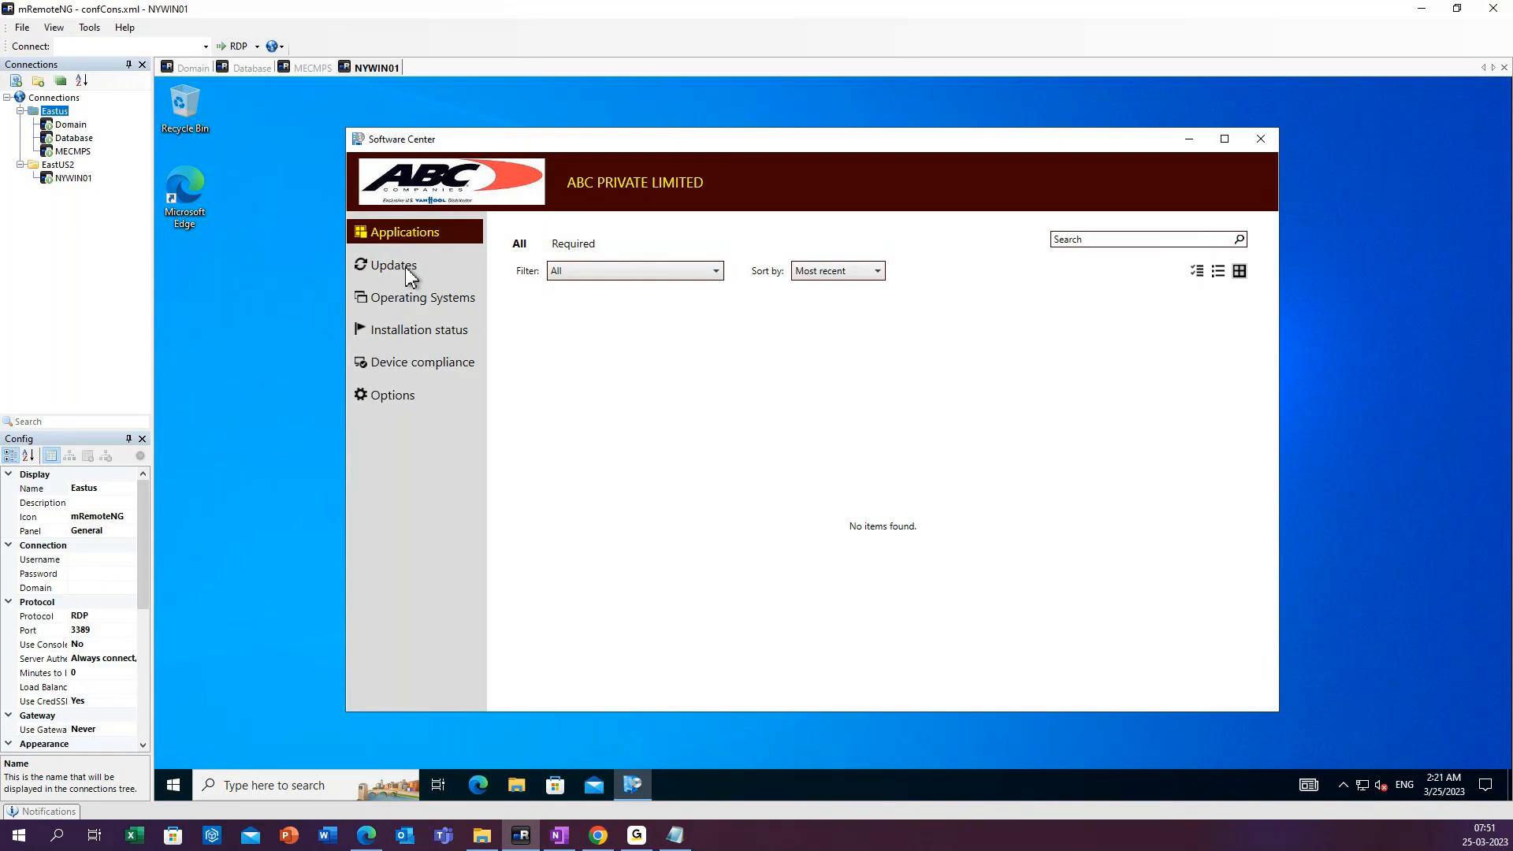
right_click(245, 311)
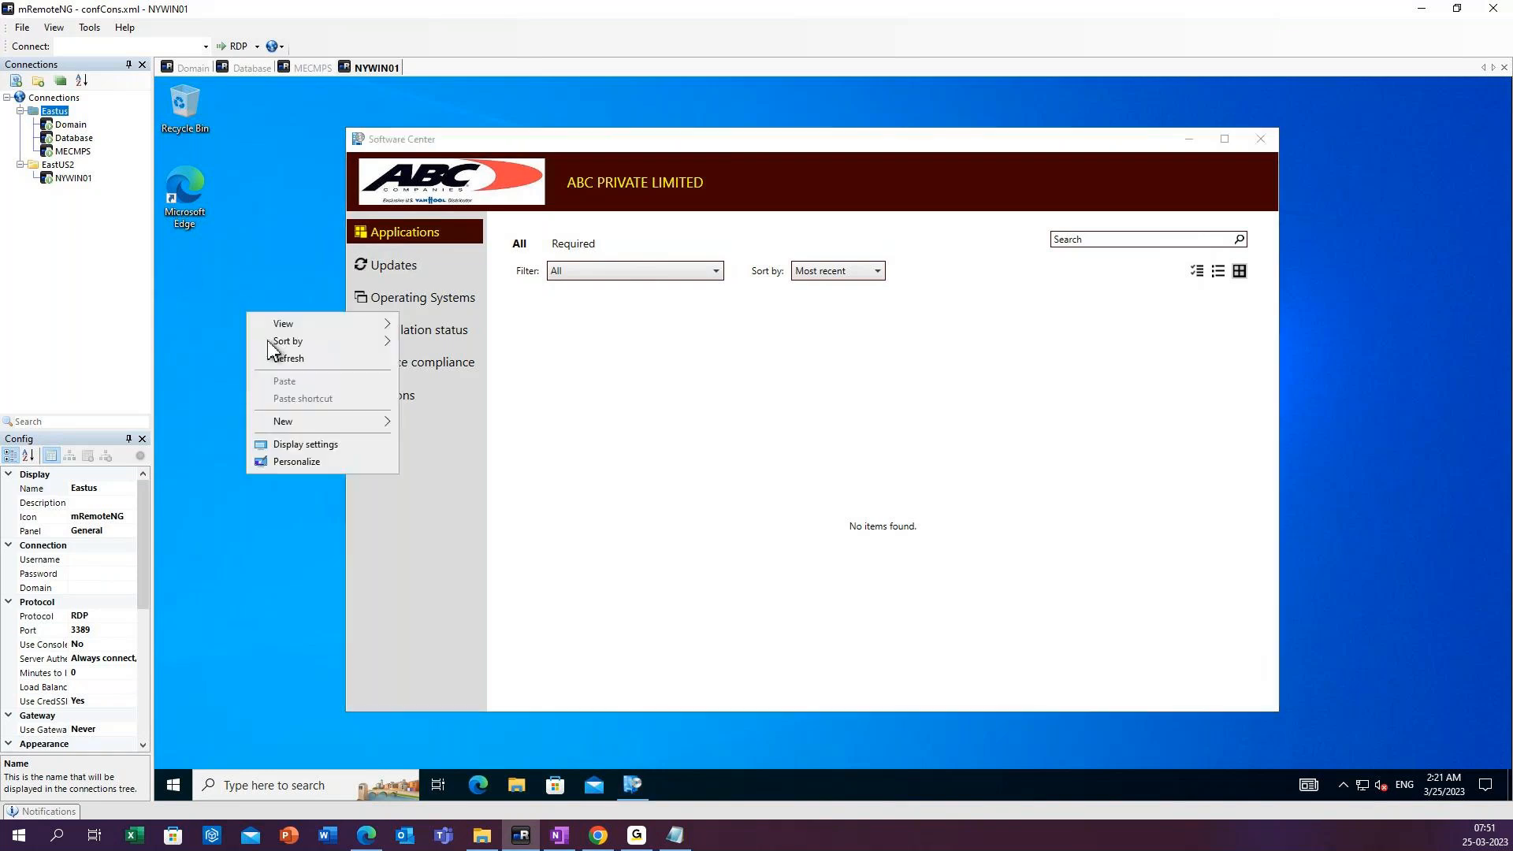
click(293, 356)
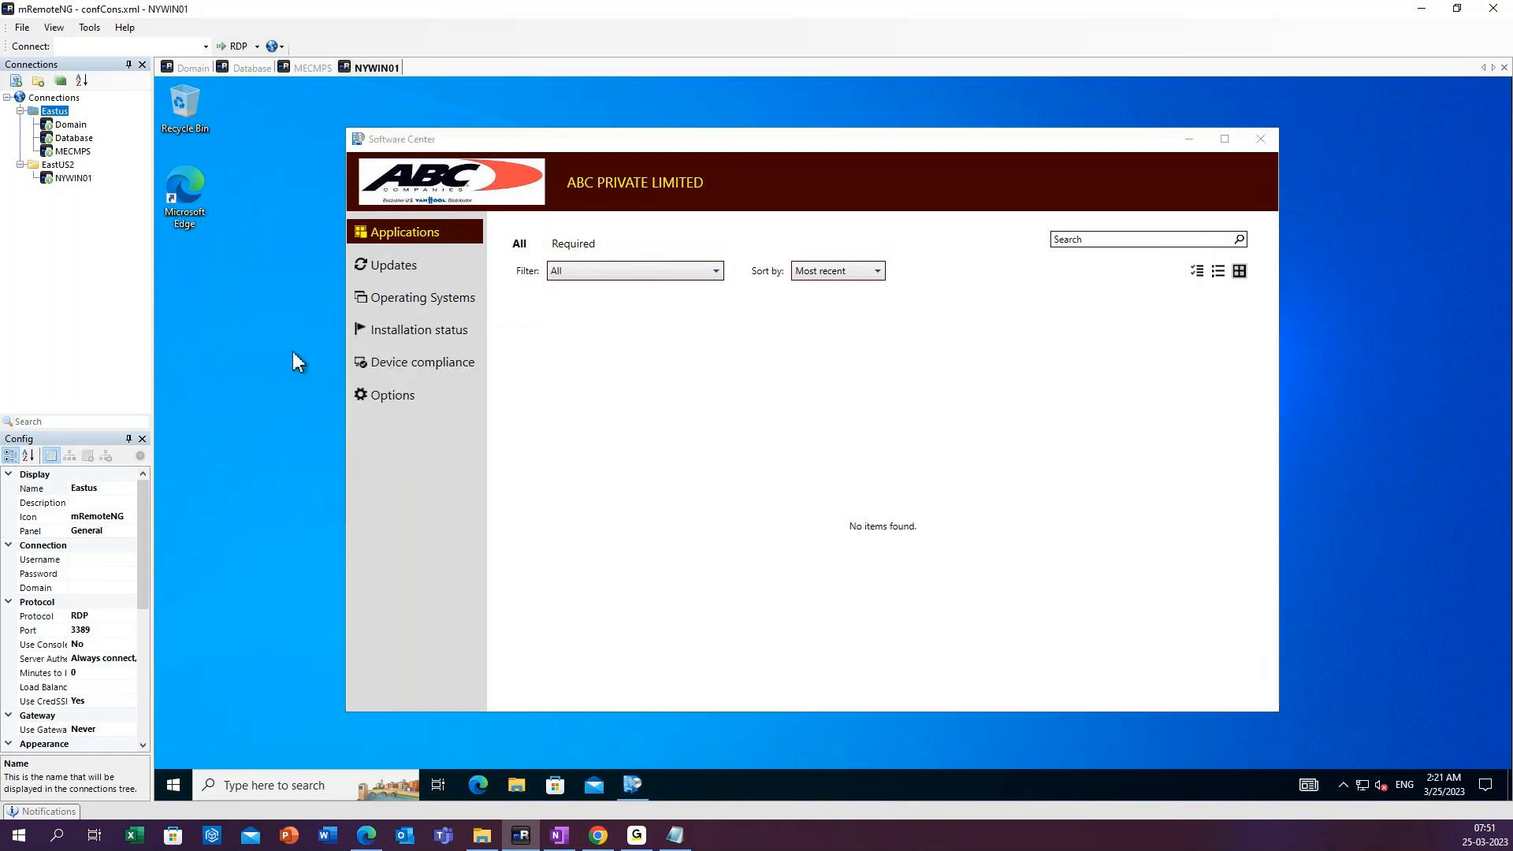
right_click(209, 338)
click(245, 380)
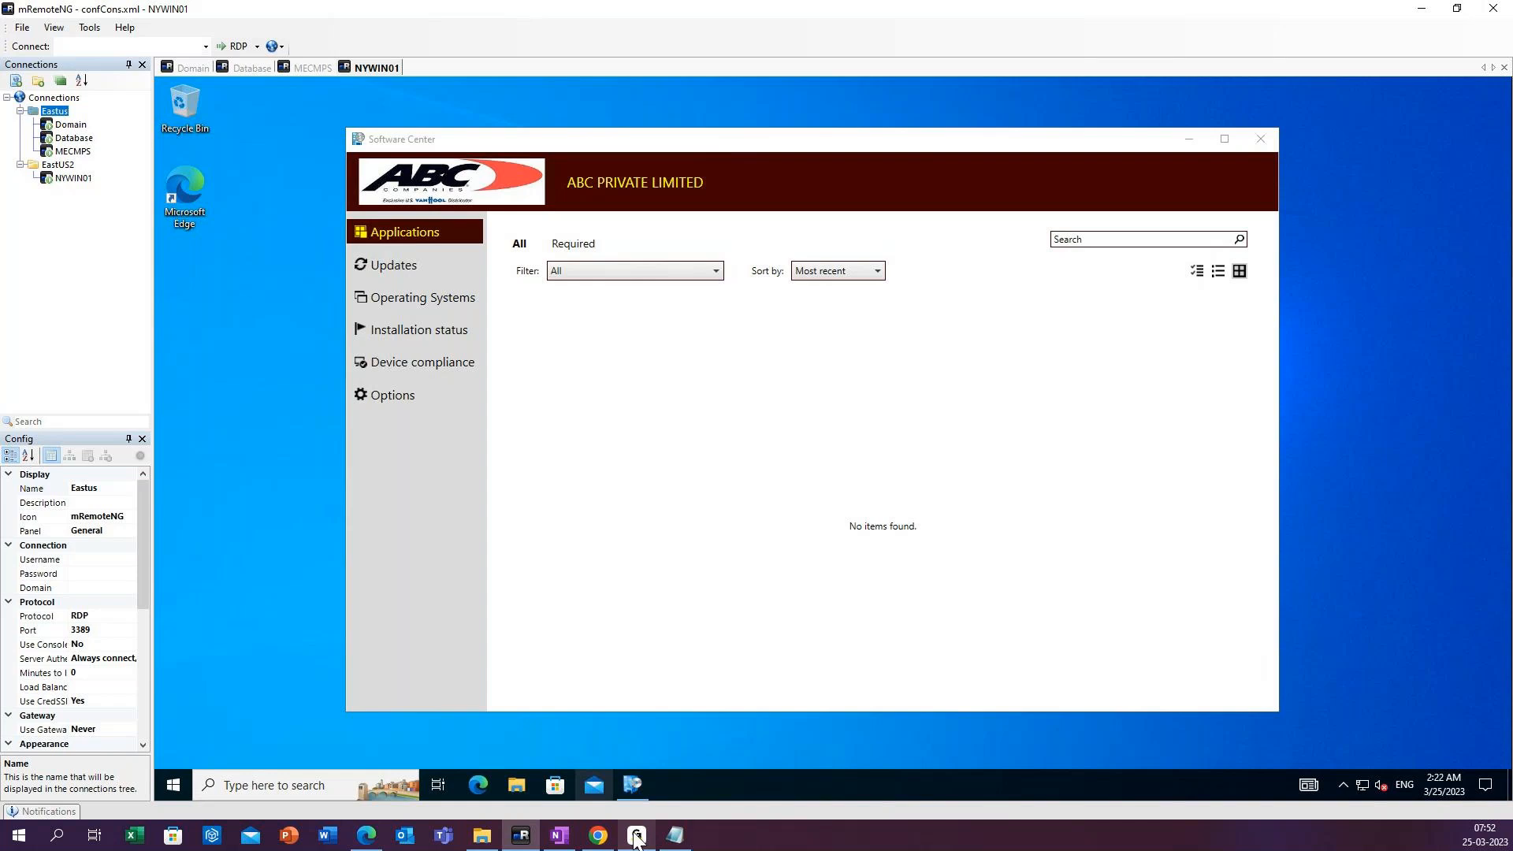
mouse_move(637, 839)
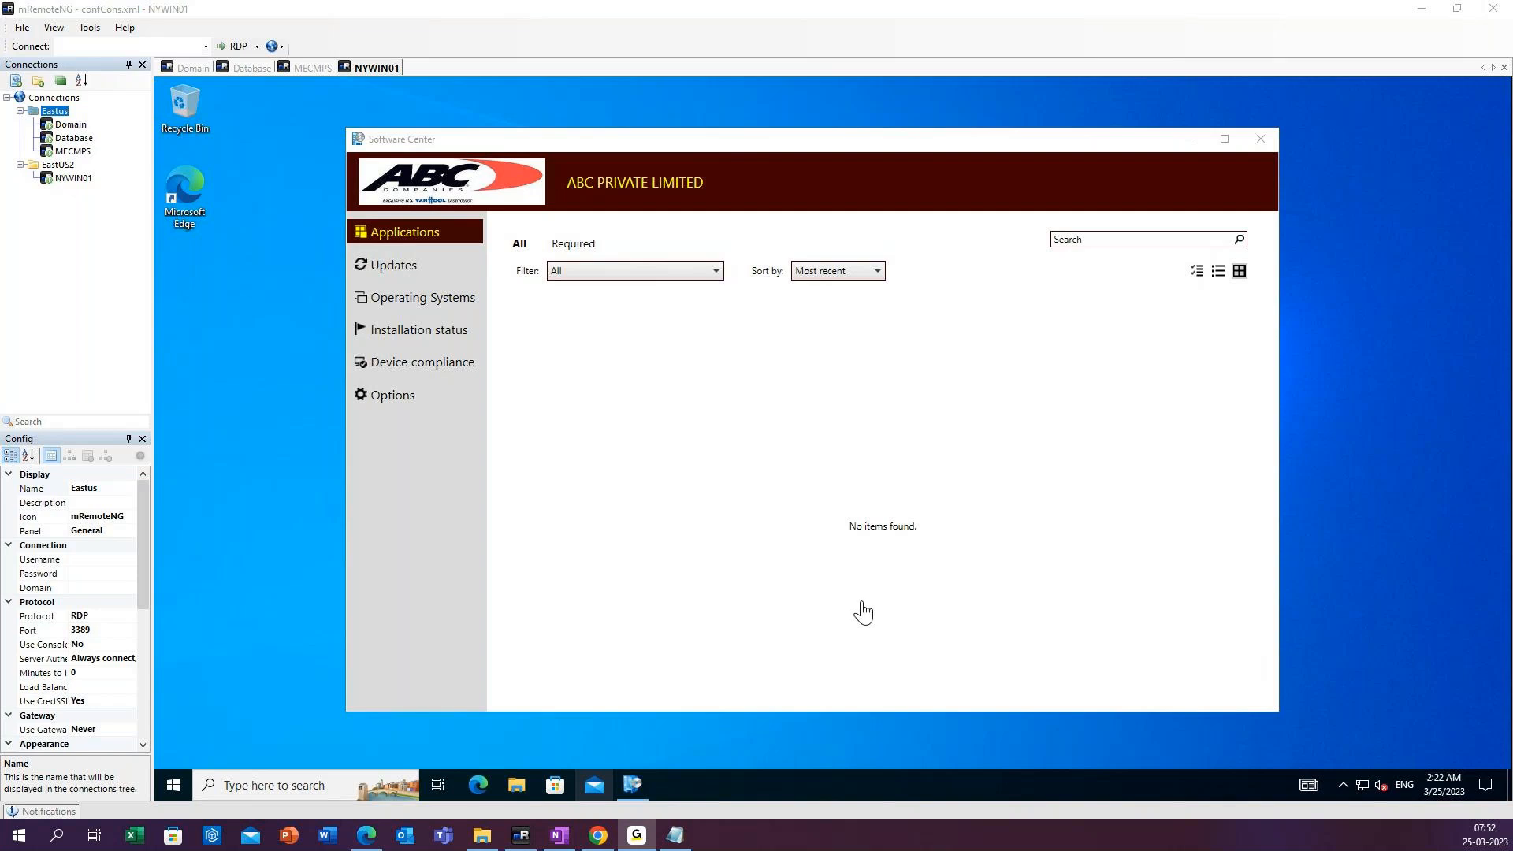
Check the Updates, Operating Systems, Installation status and Device compliance pages in Software Center for the deployment, and close Software Center.
click(1302, 152)
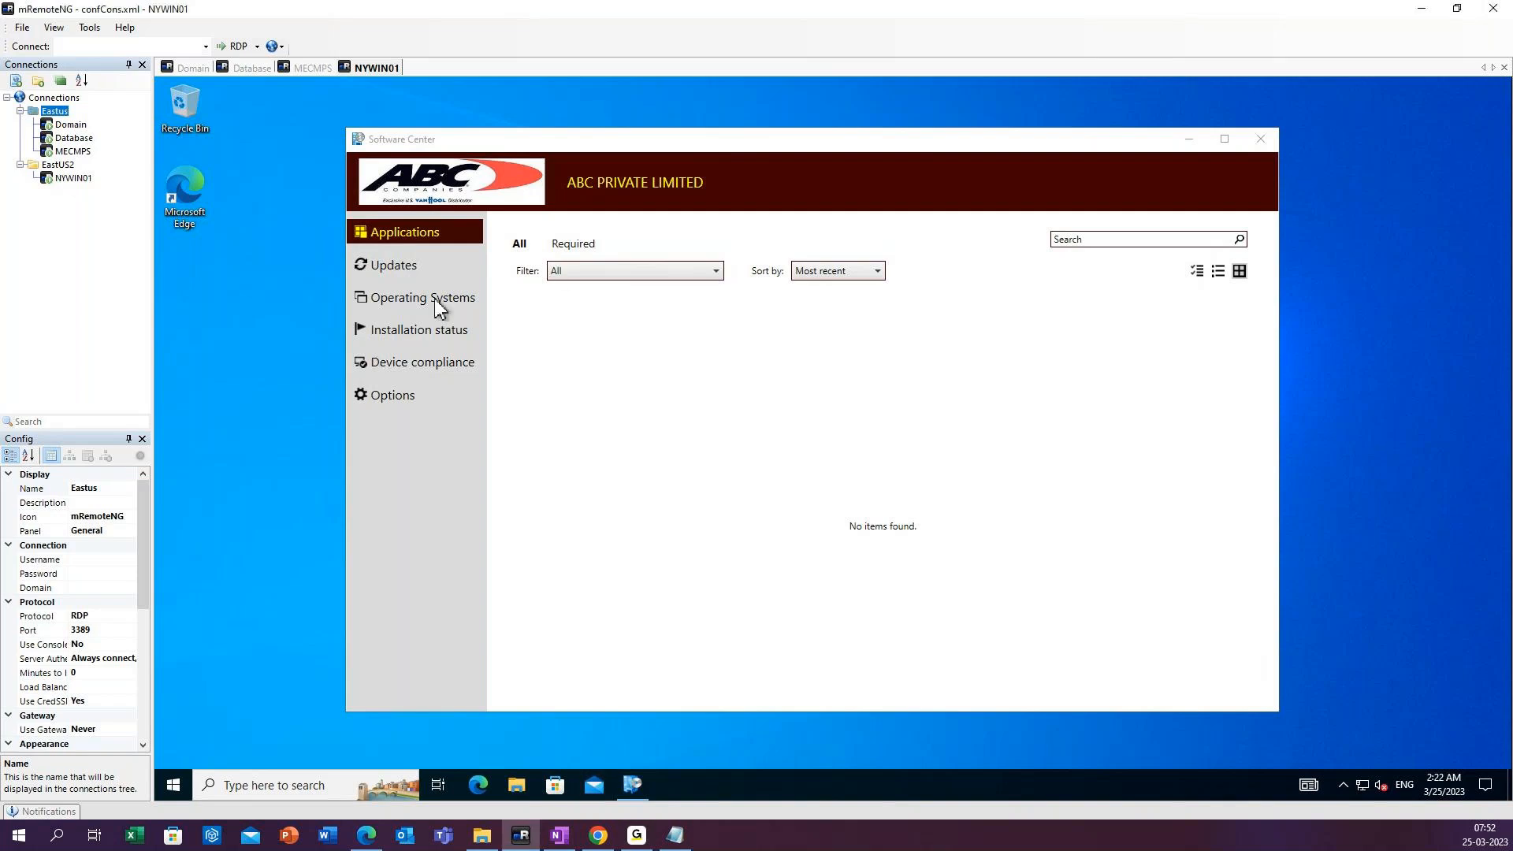
right_click(1380, 280)
click(1414, 323)
click(398, 276)
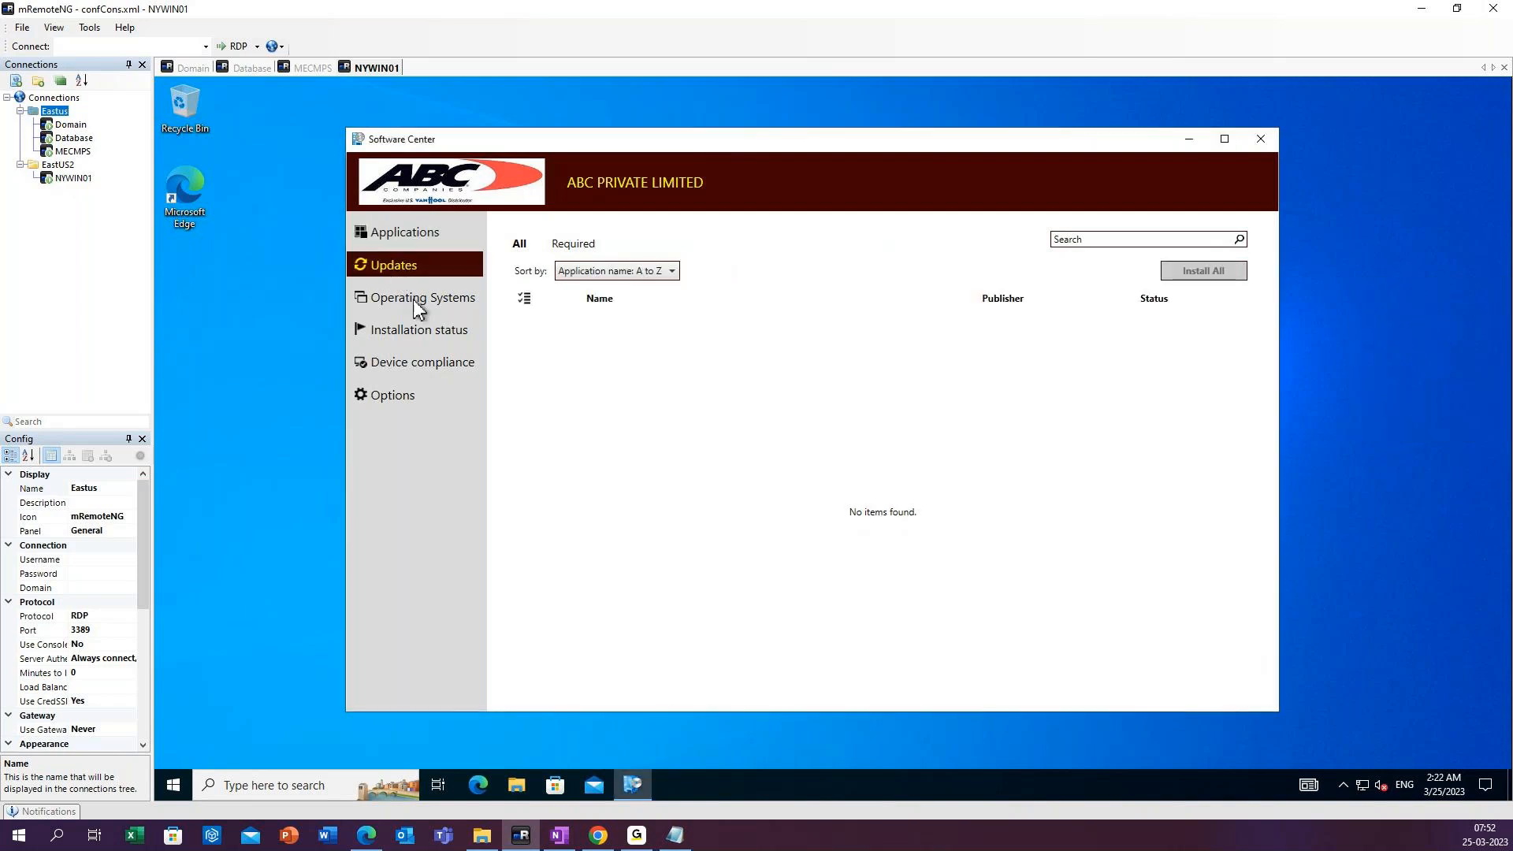
click(417, 307)
click(425, 340)
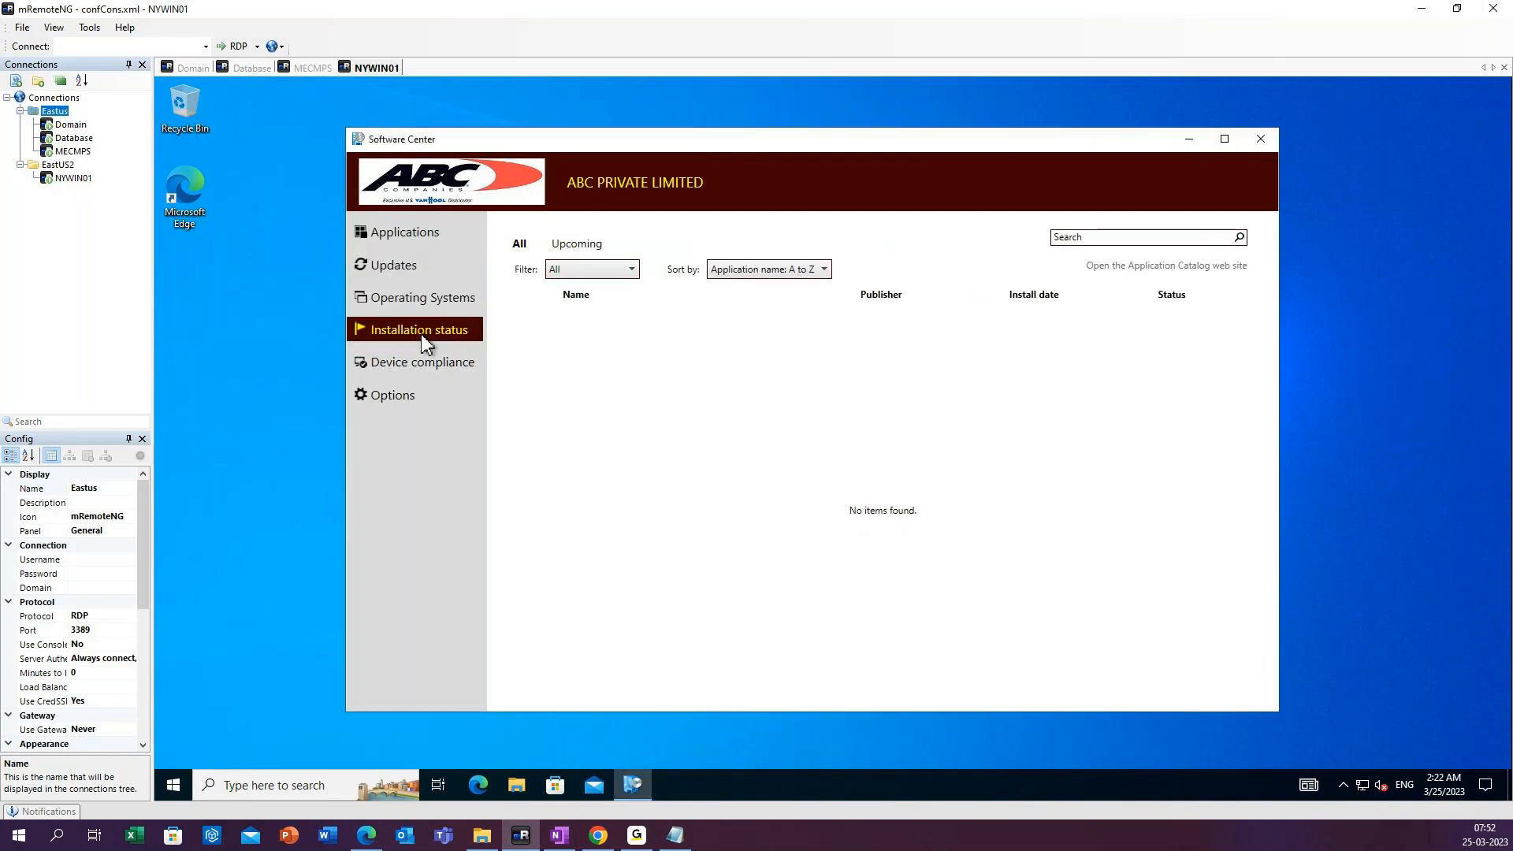
click(420, 370)
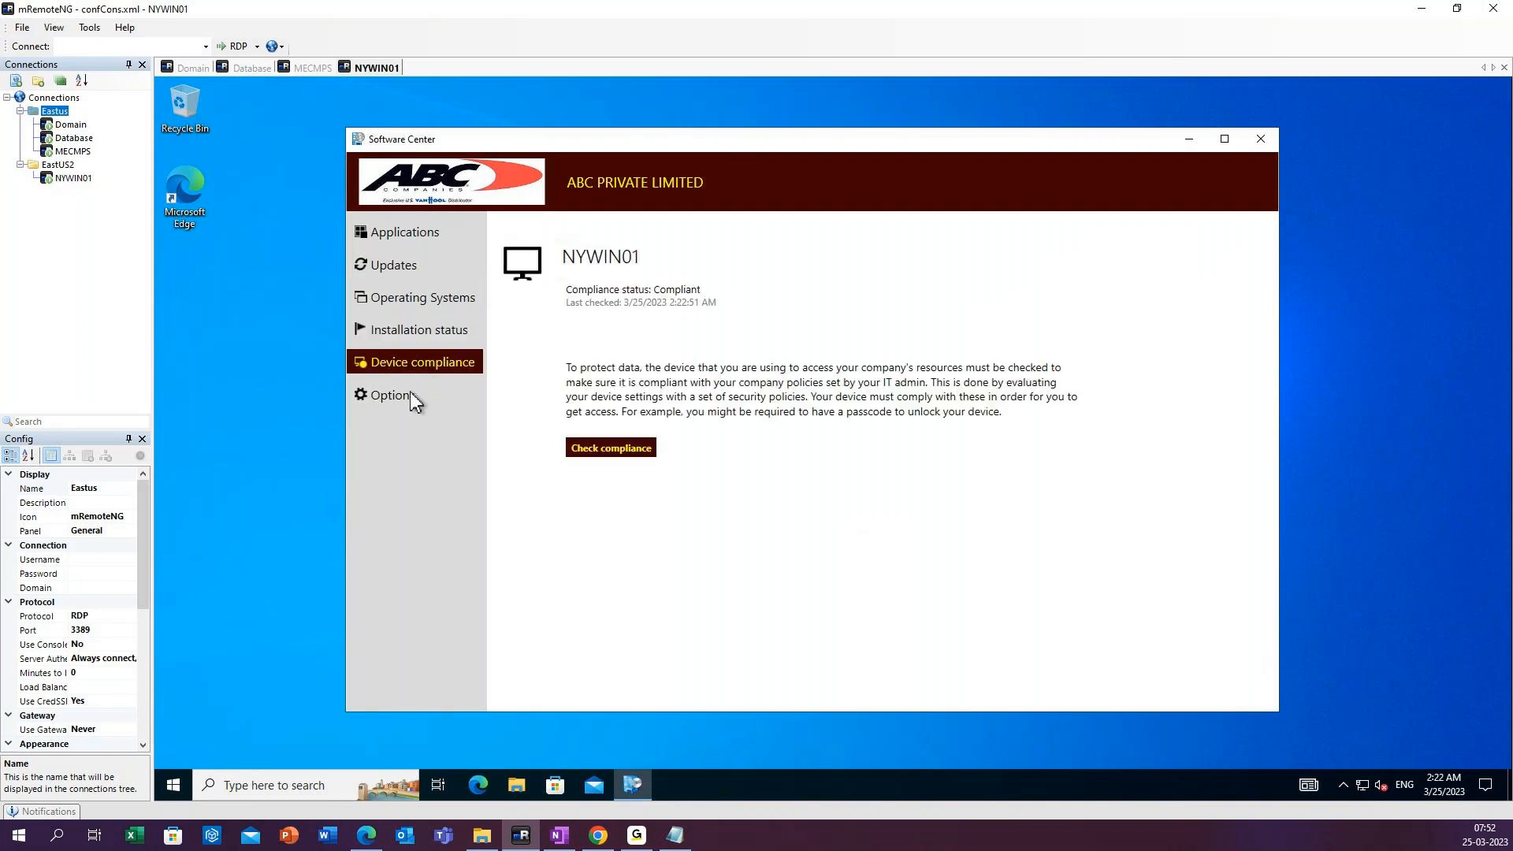
click(1260, 139)
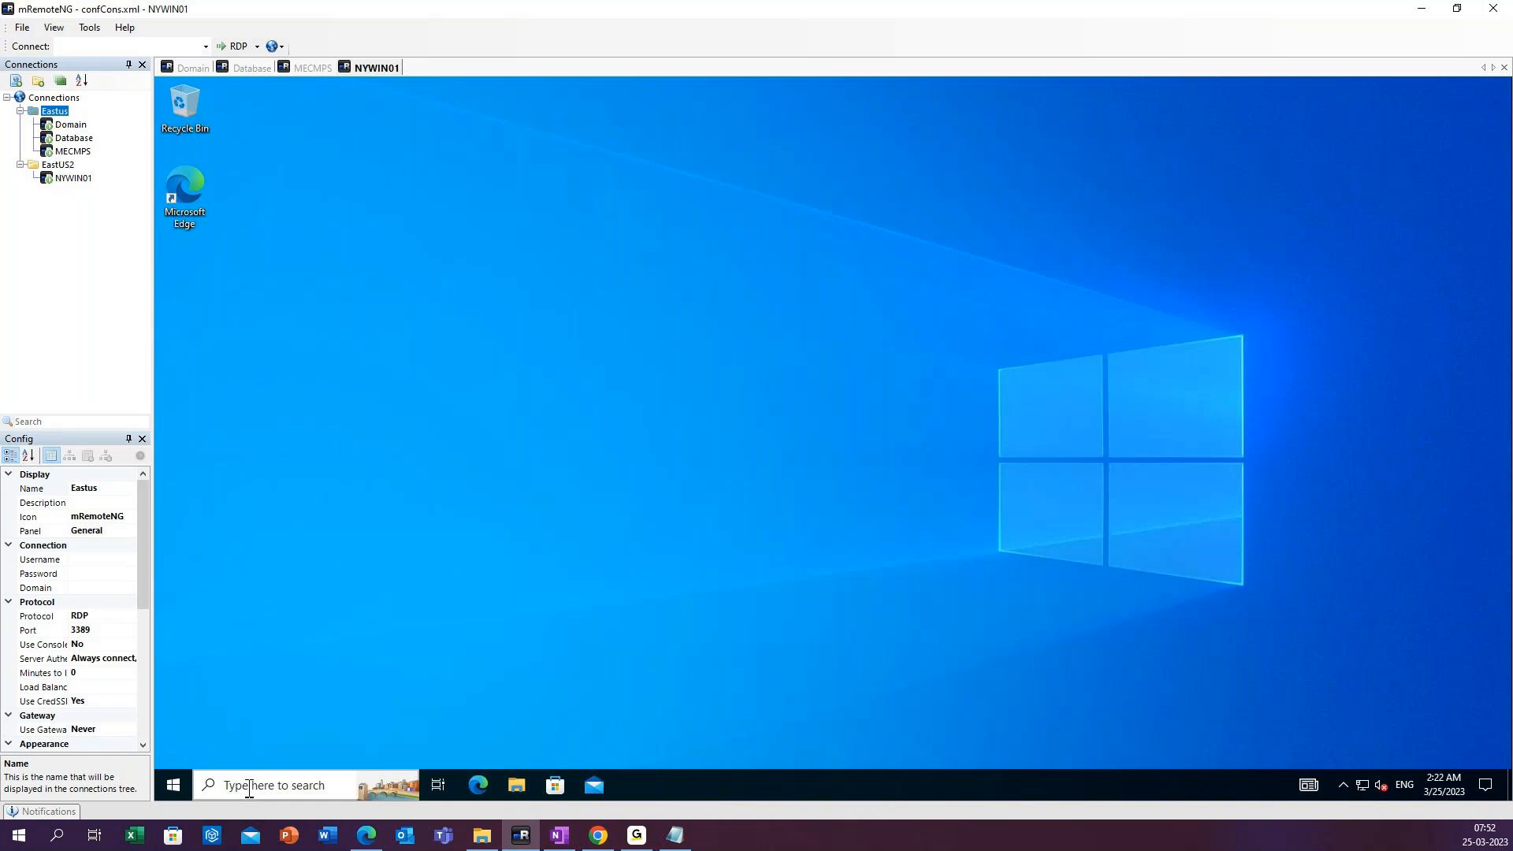
Open Control Panel on the NYWIN01 client and show its items as Small icons.
click(249, 786)
text(co)
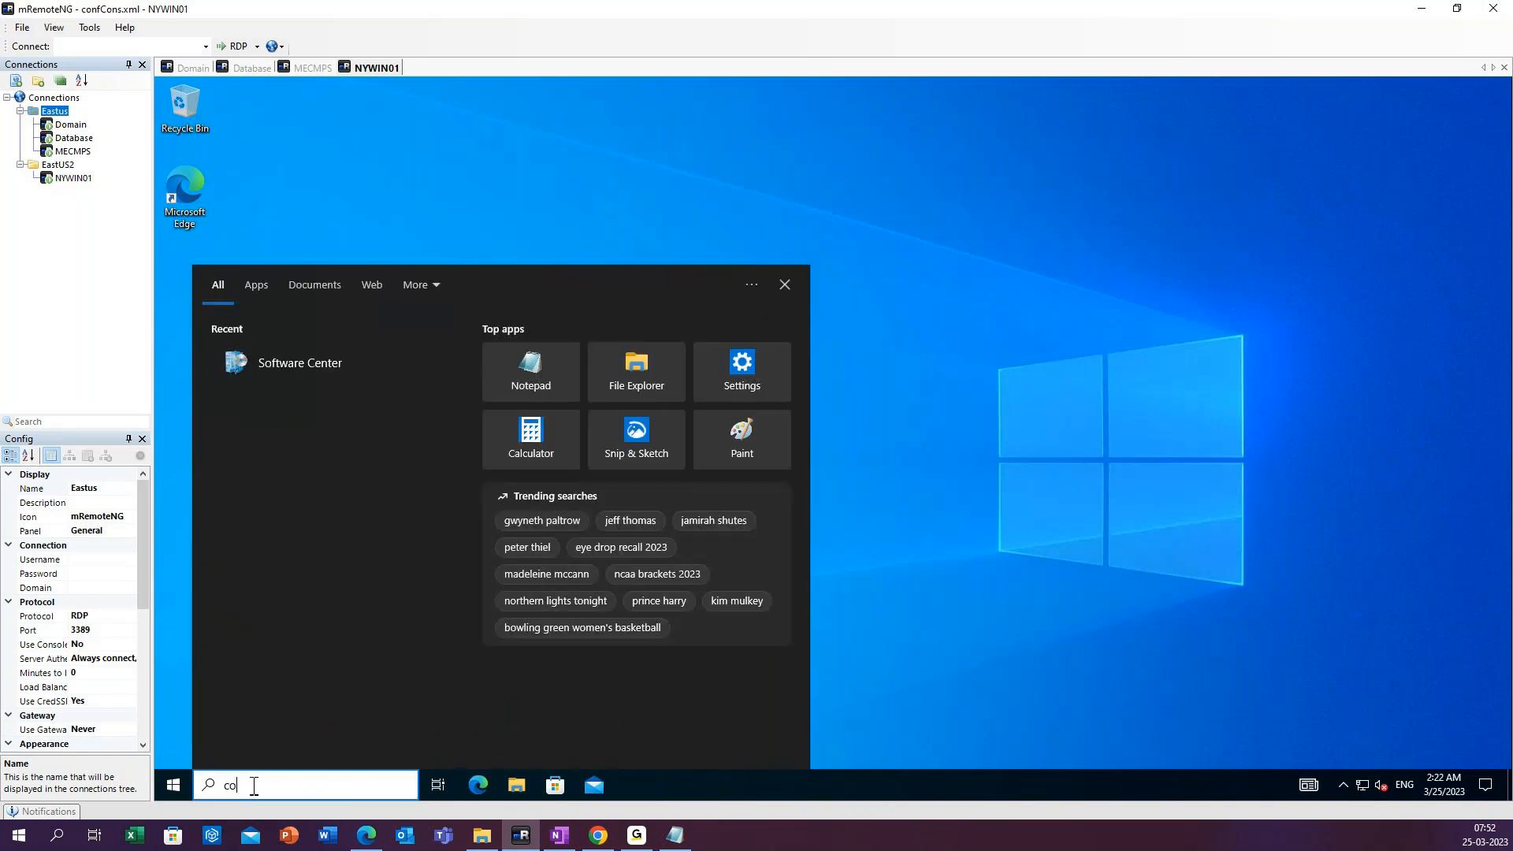
text(ntrol)
click(344, 350)
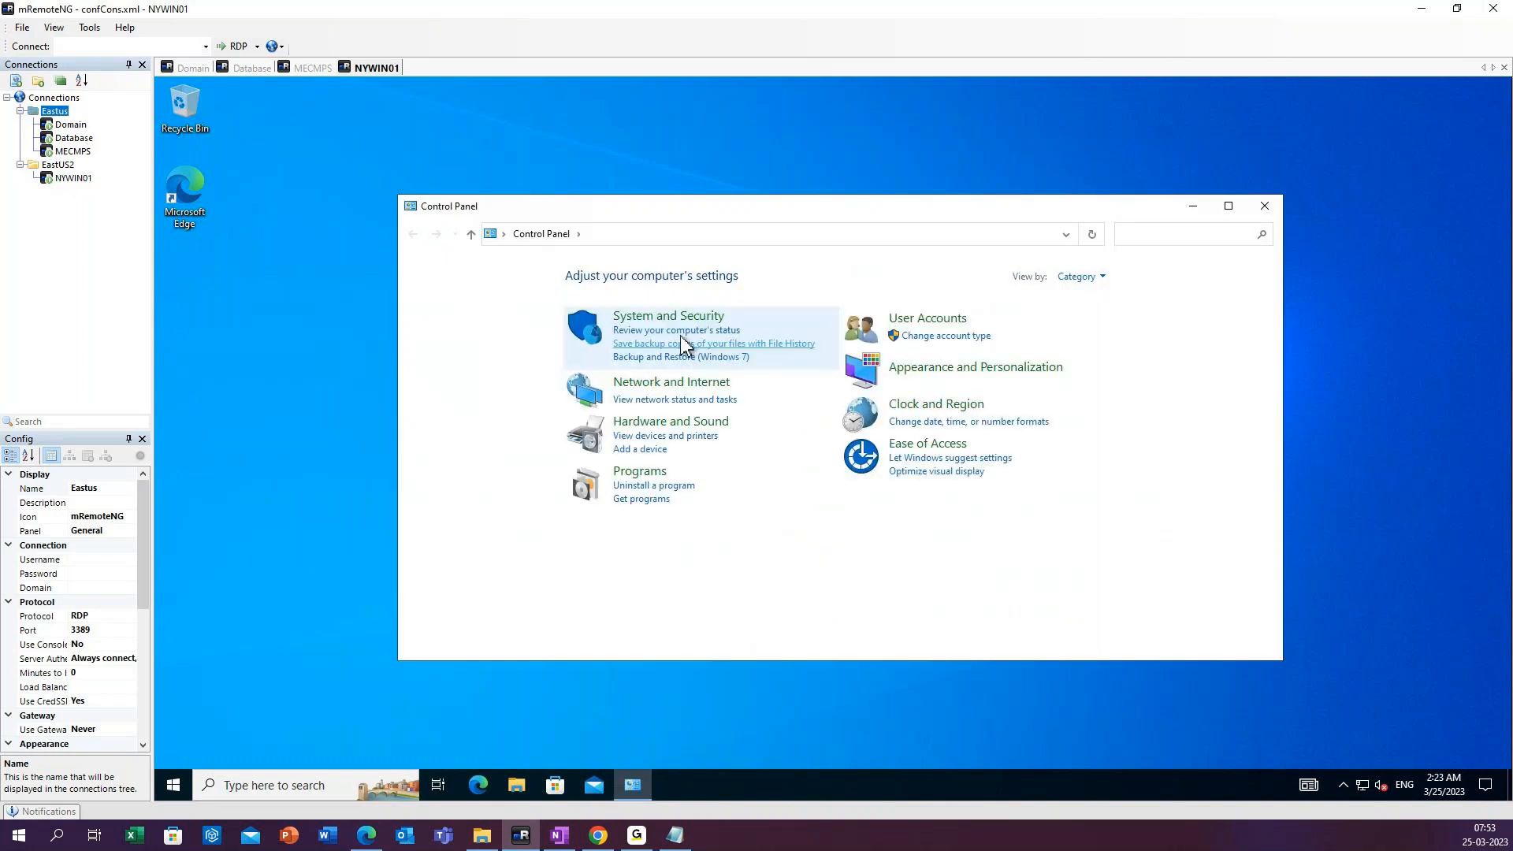
click(1079, 277)
click(1095, 344)
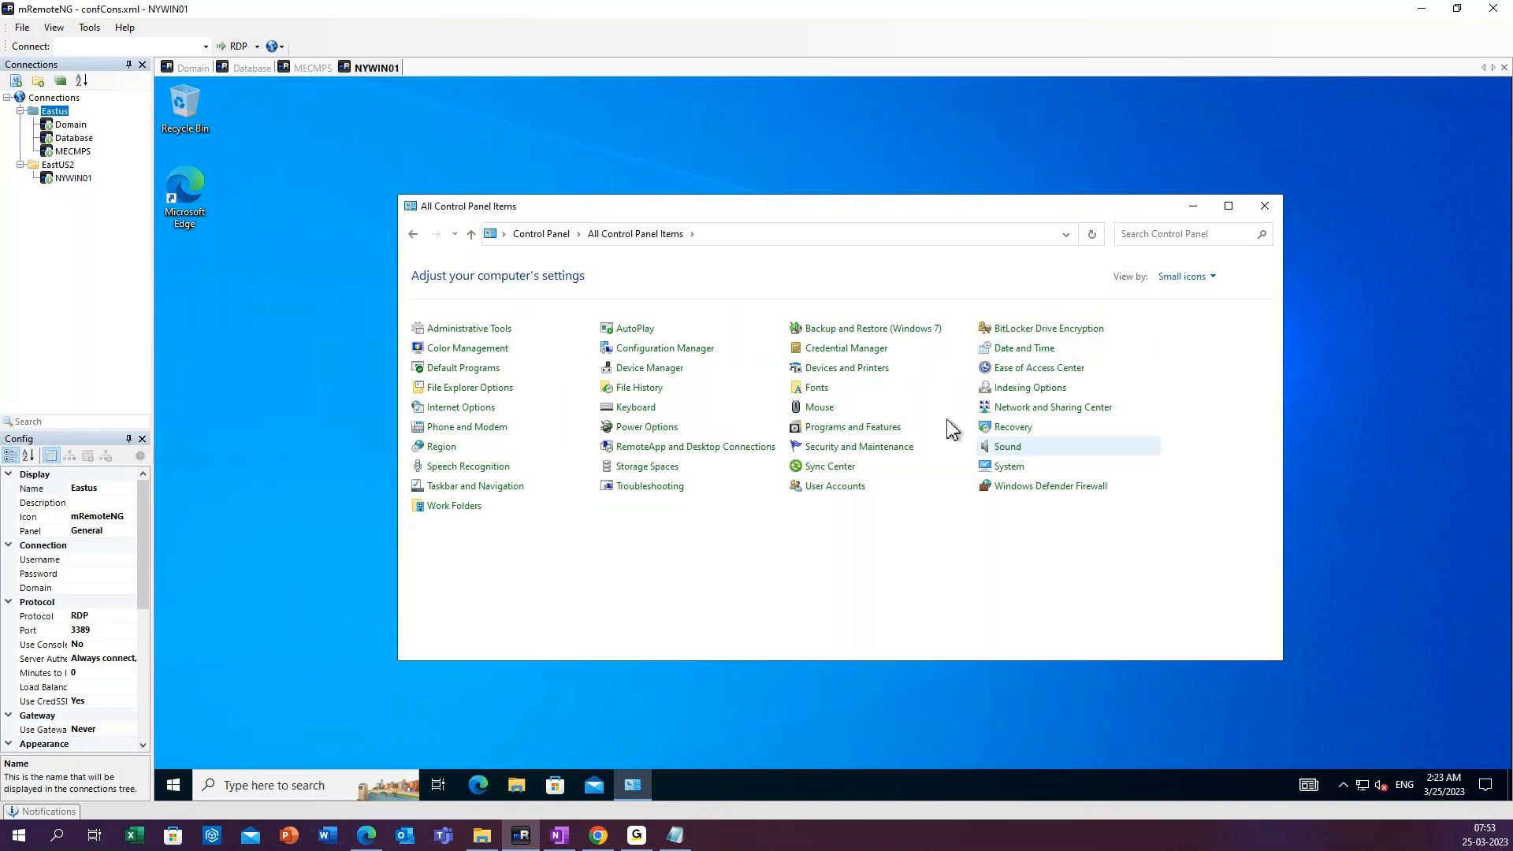
Review the installed programs in Programs and Features on the client and close the window.
click(818, 426)
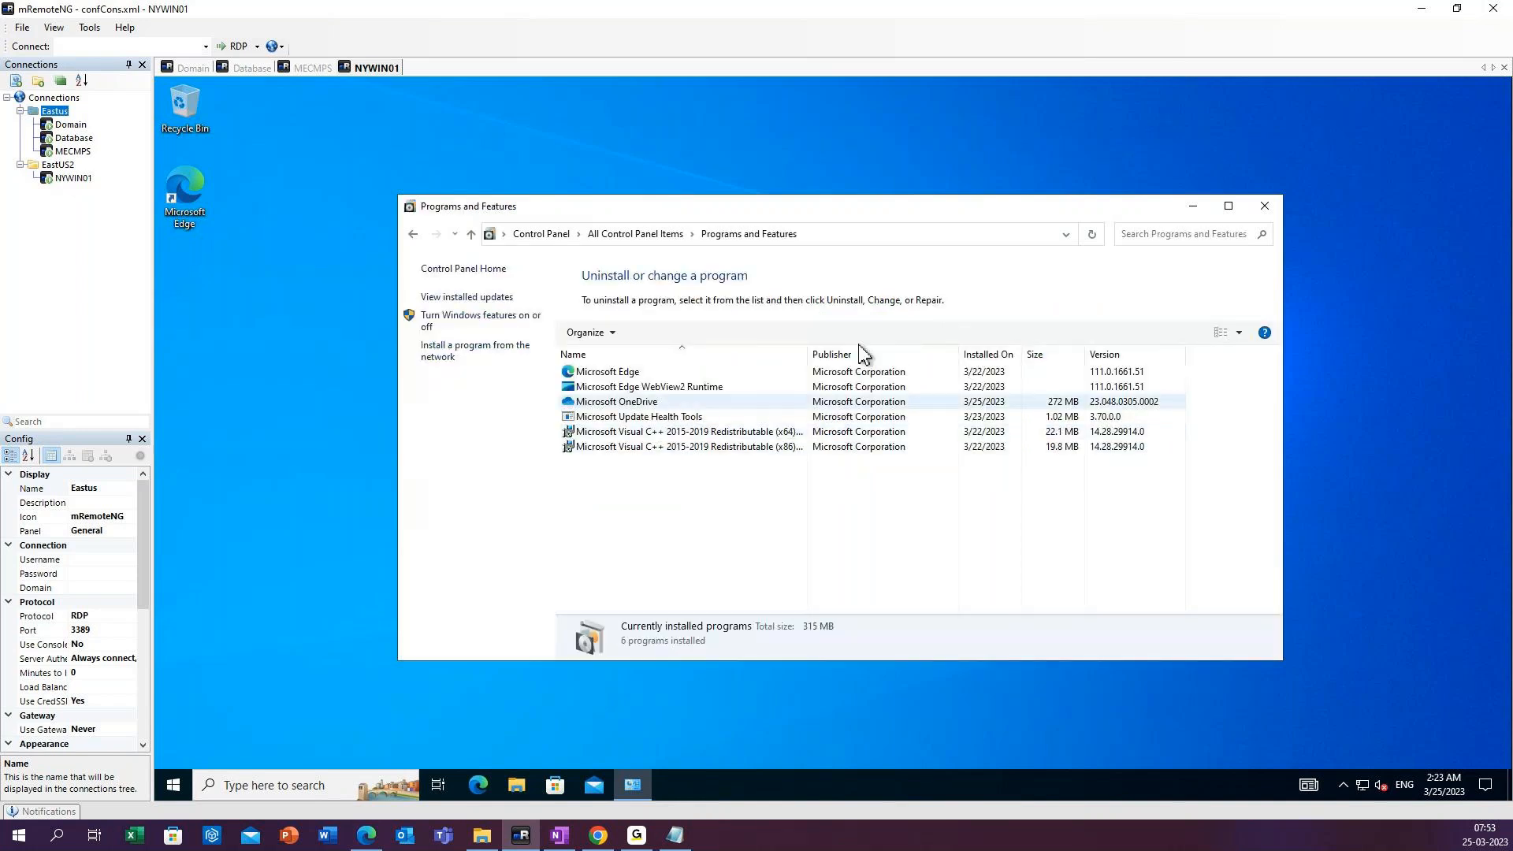
click(1228, 206)
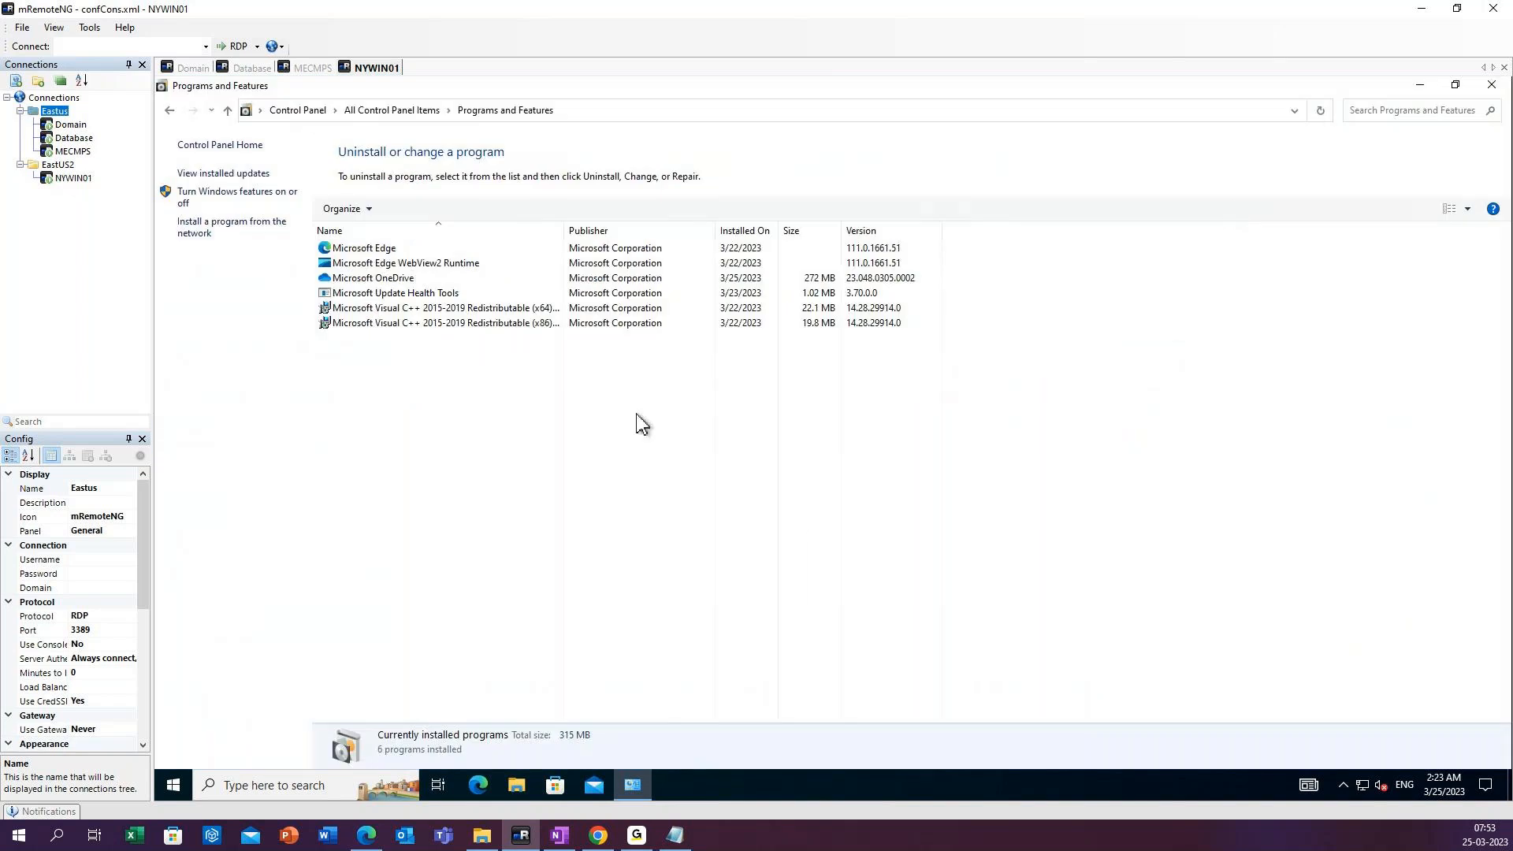
click(1491, 84)
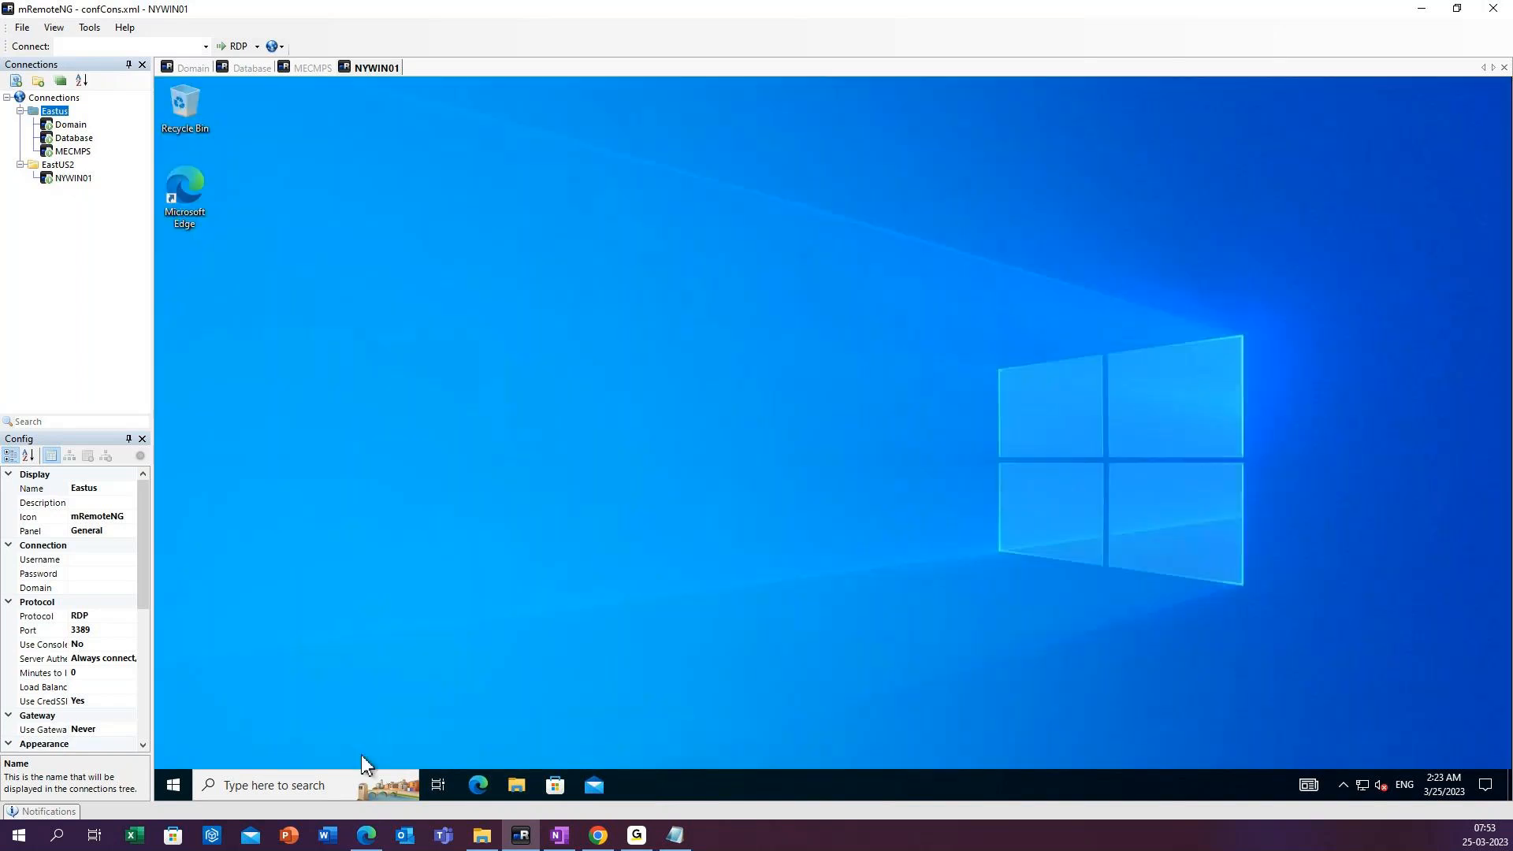
Reopen Control Panel and view the general Configuration Manager client properties, closing the properties dialog.
click(303, 780)
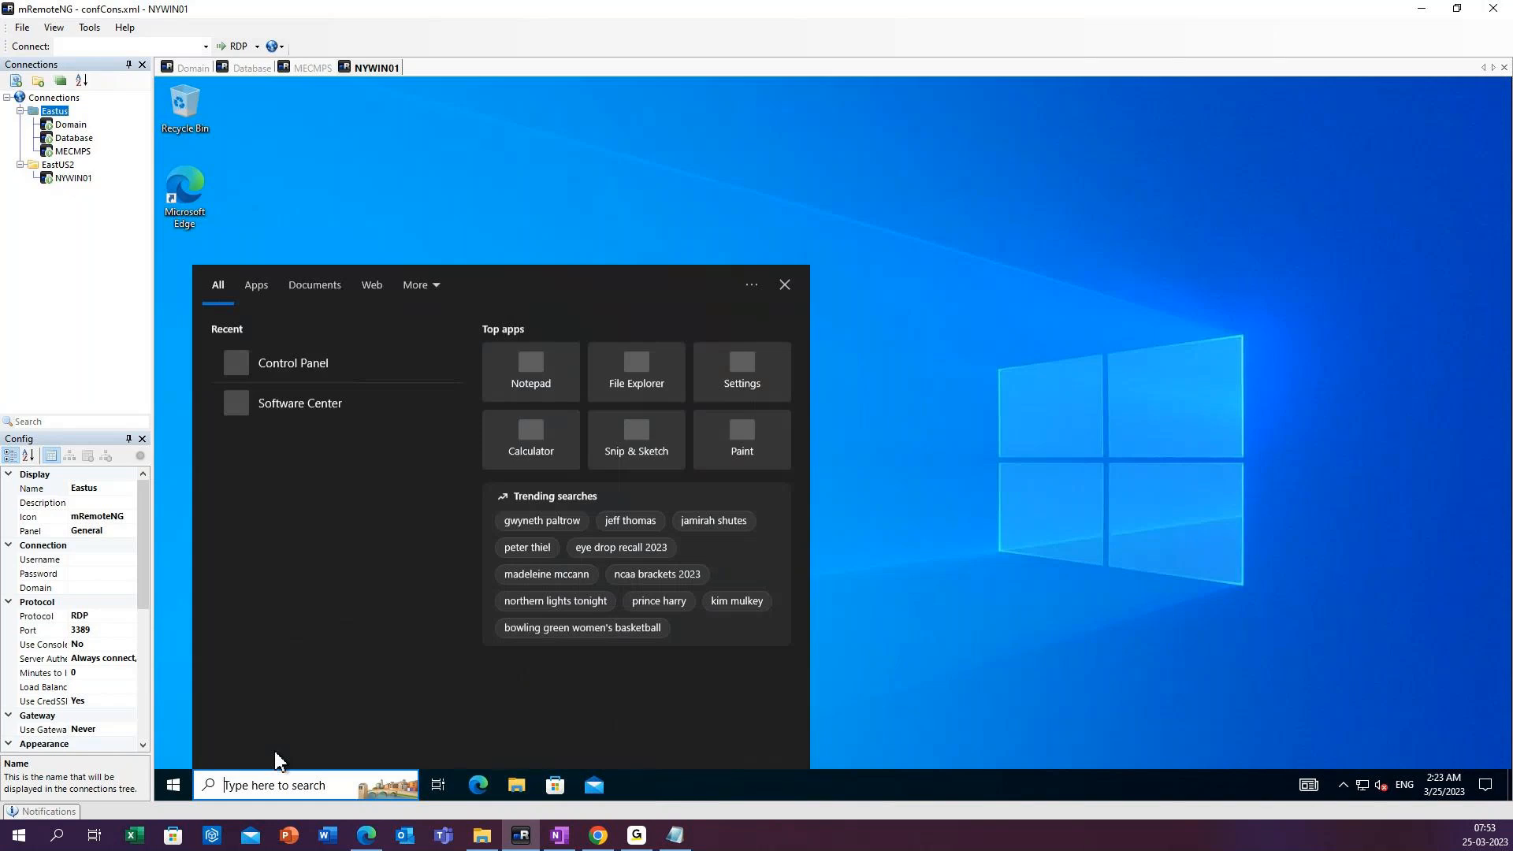
text(con)
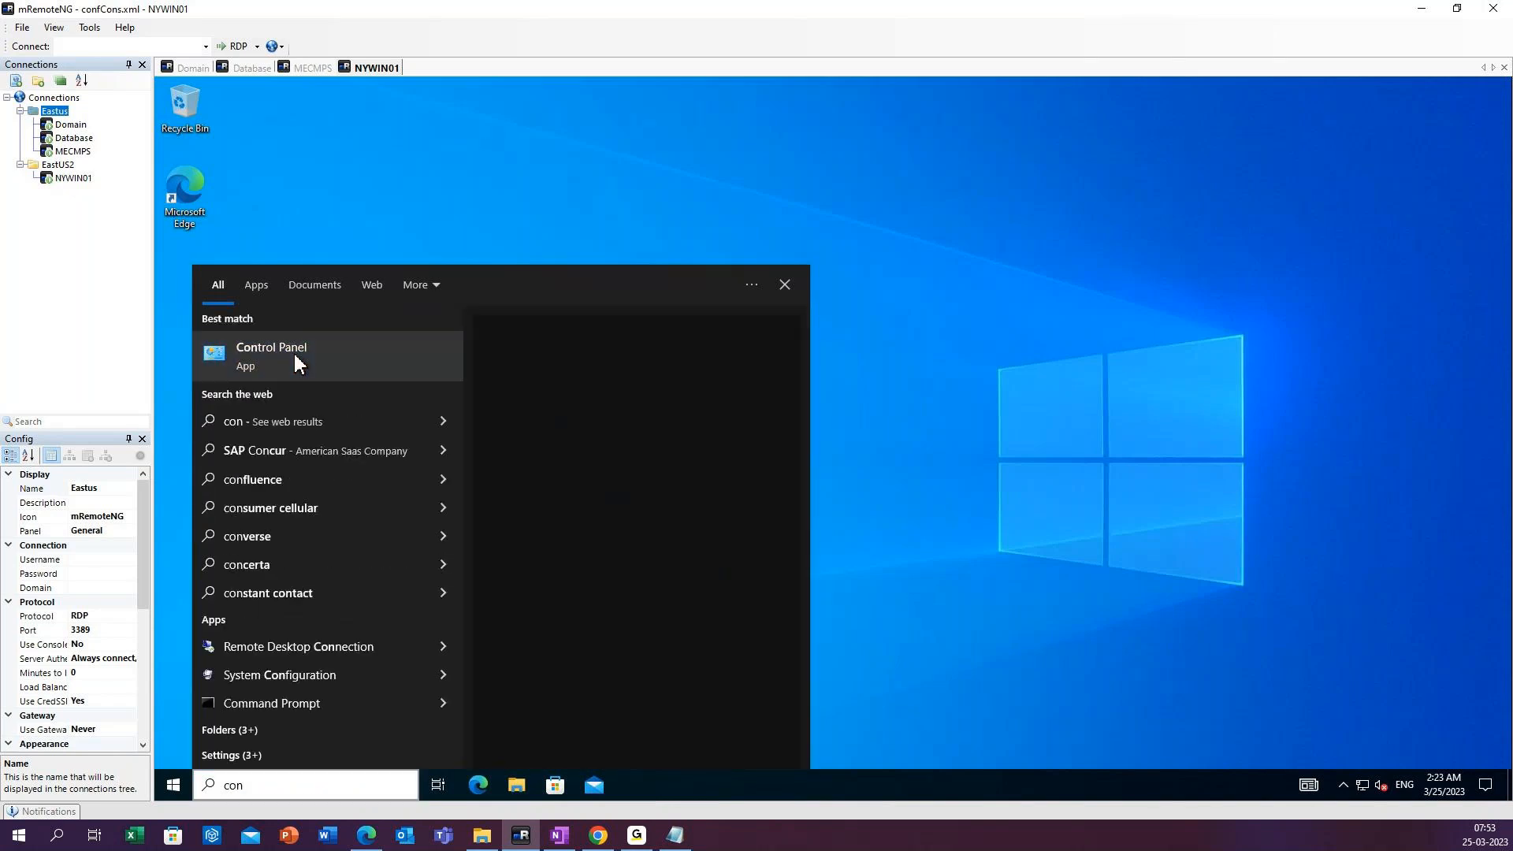
click(289, 353)
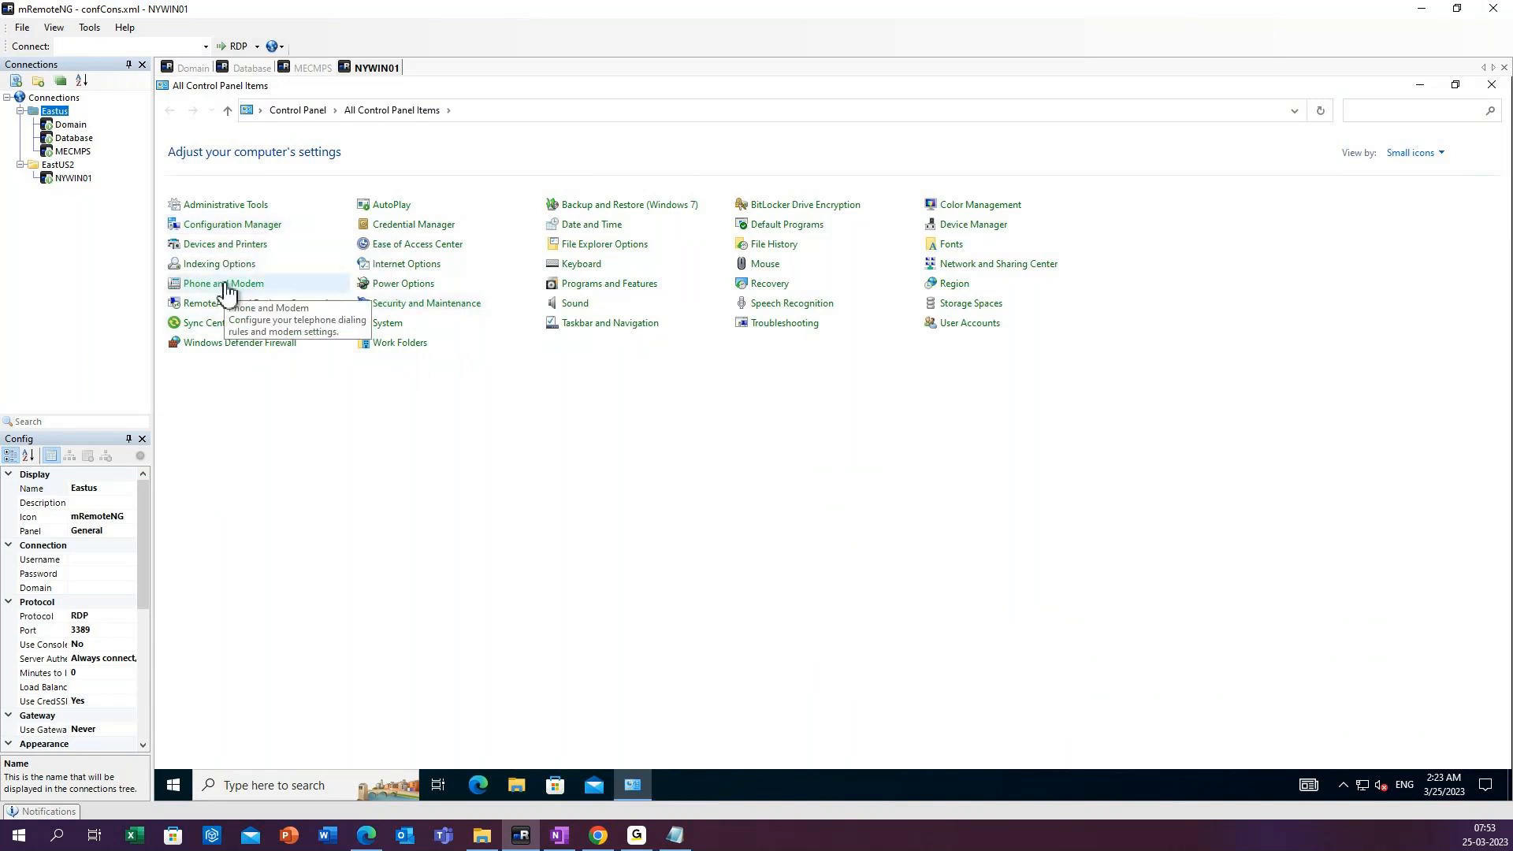
click(241, 228)
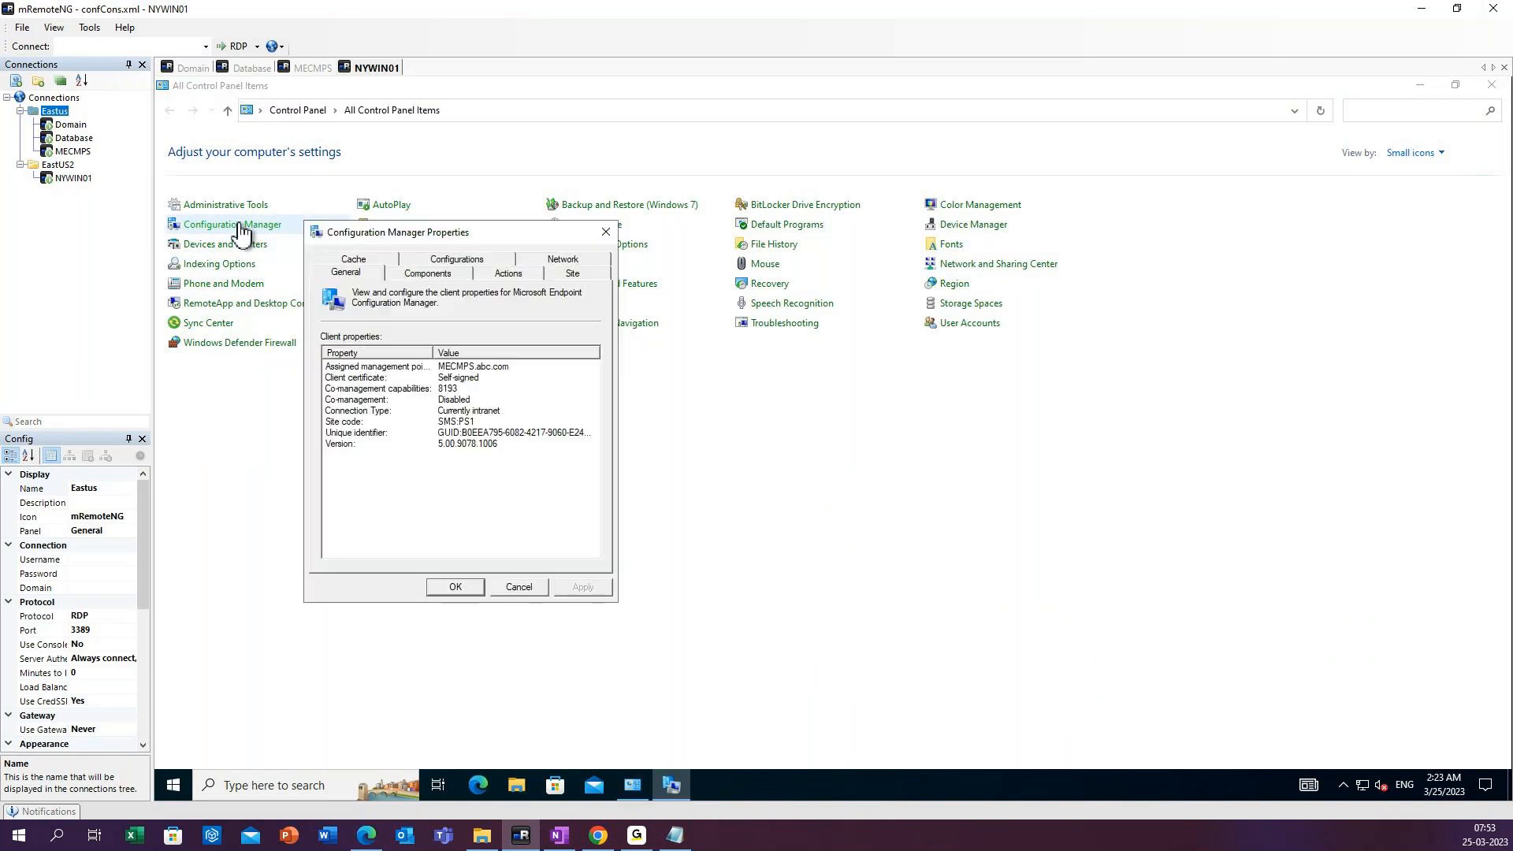
click(608, 233)
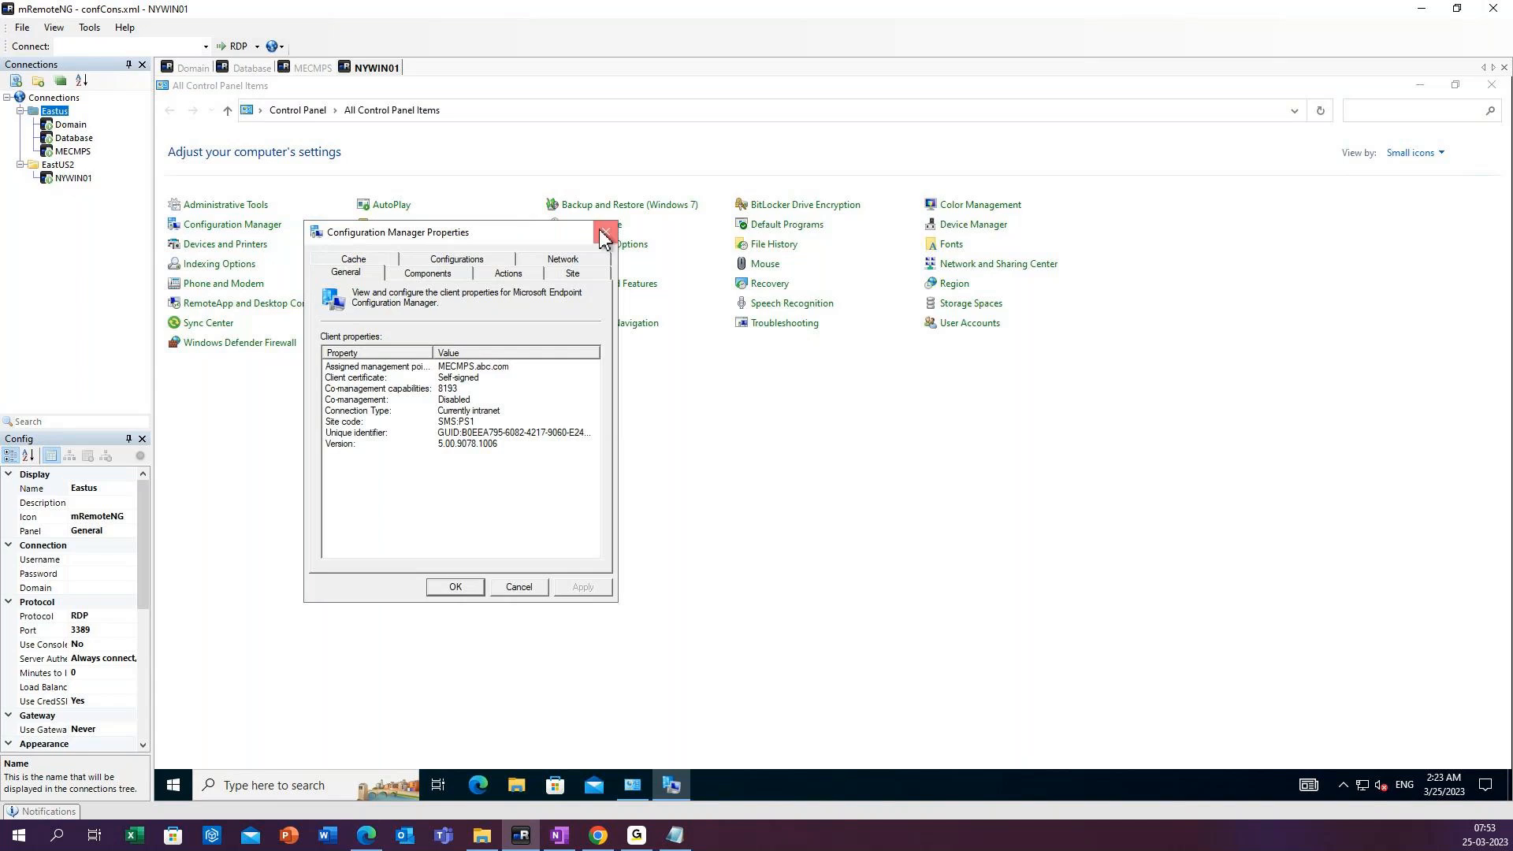
Create a desktop shortcut for the Configuration Manager item and close Control Panel.
right_click(240, 234)
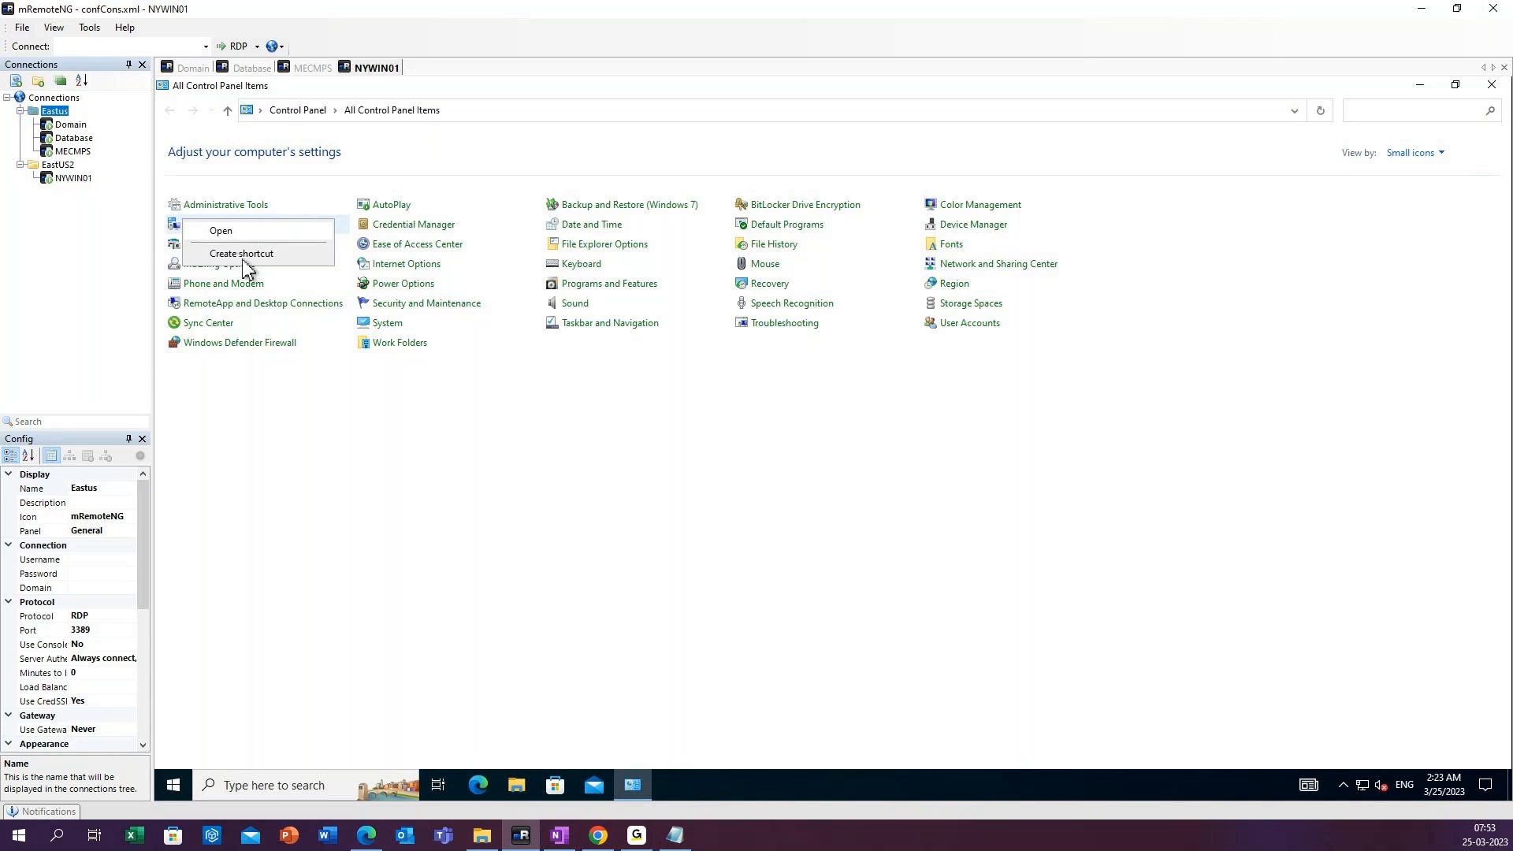
click(246, 255)
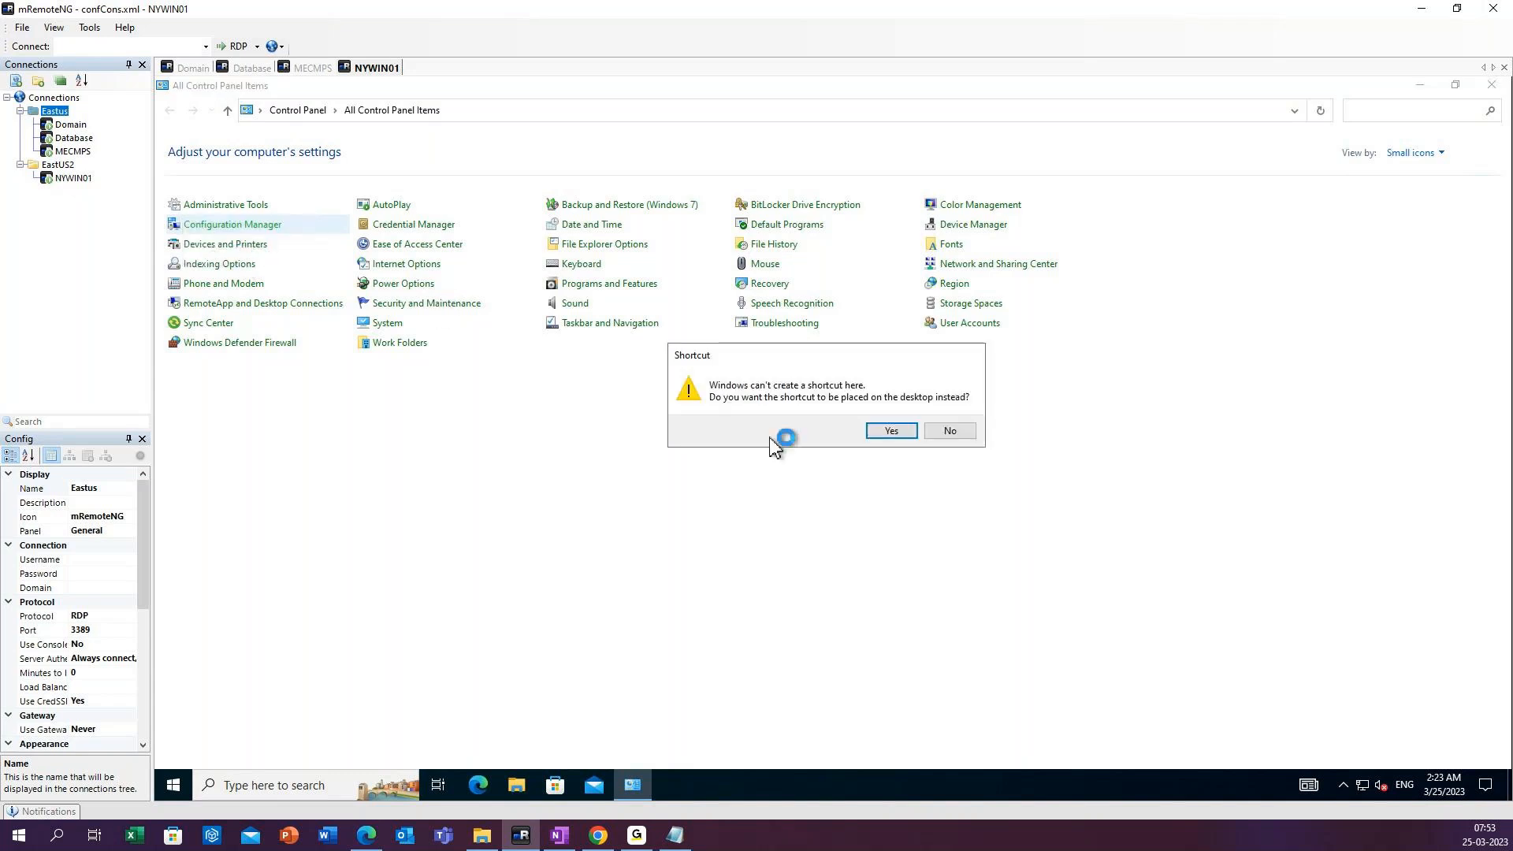
click(890, 431)
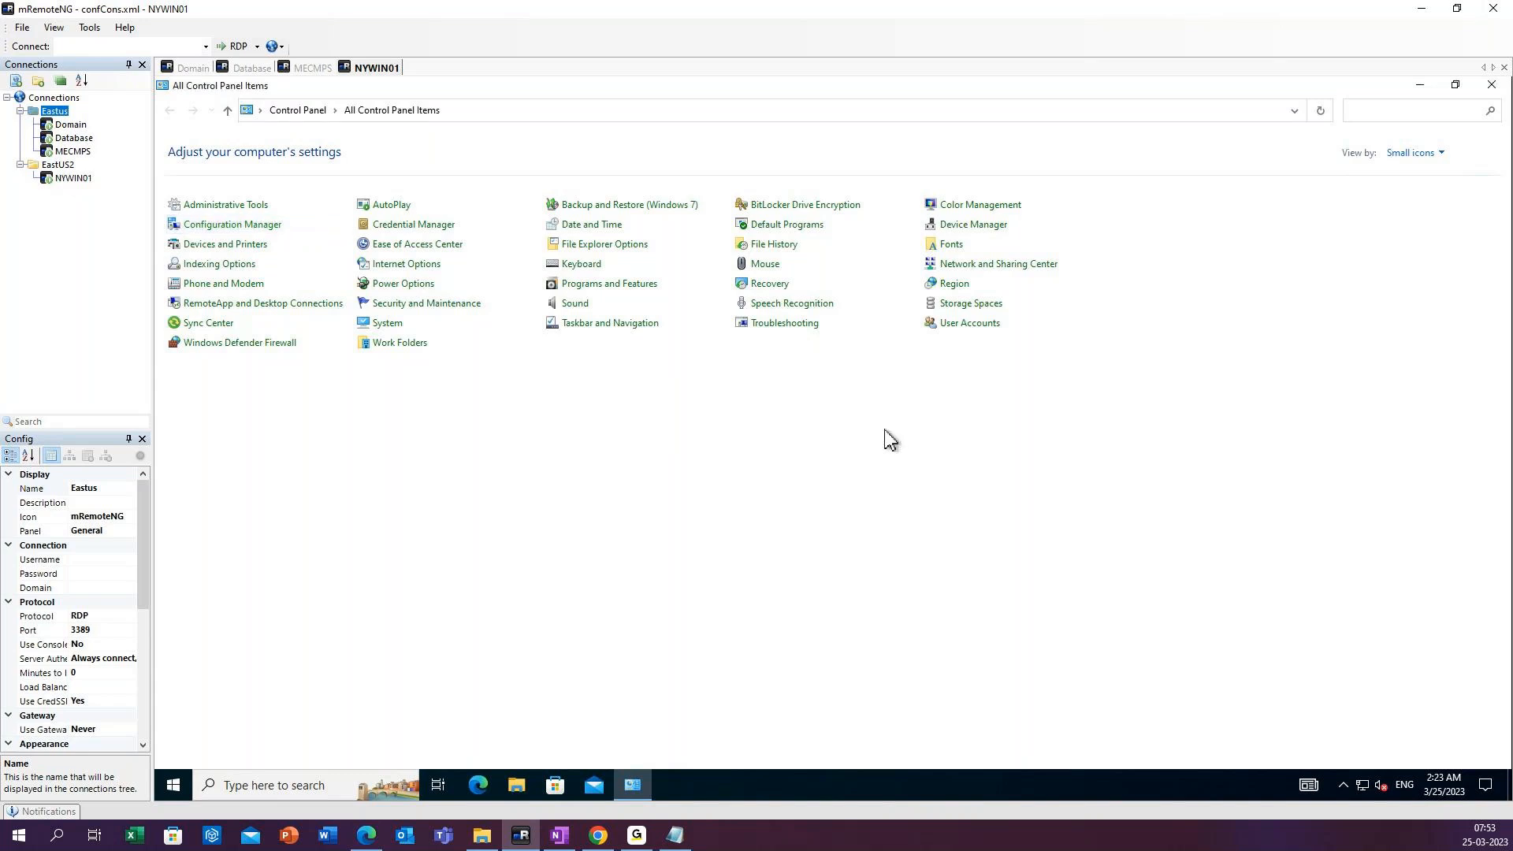
click(1491, 84)
Open Configuration Manager Properties from its desktop shortcut and display the available client actions.
click(190, 276)
double_click(190, 276)
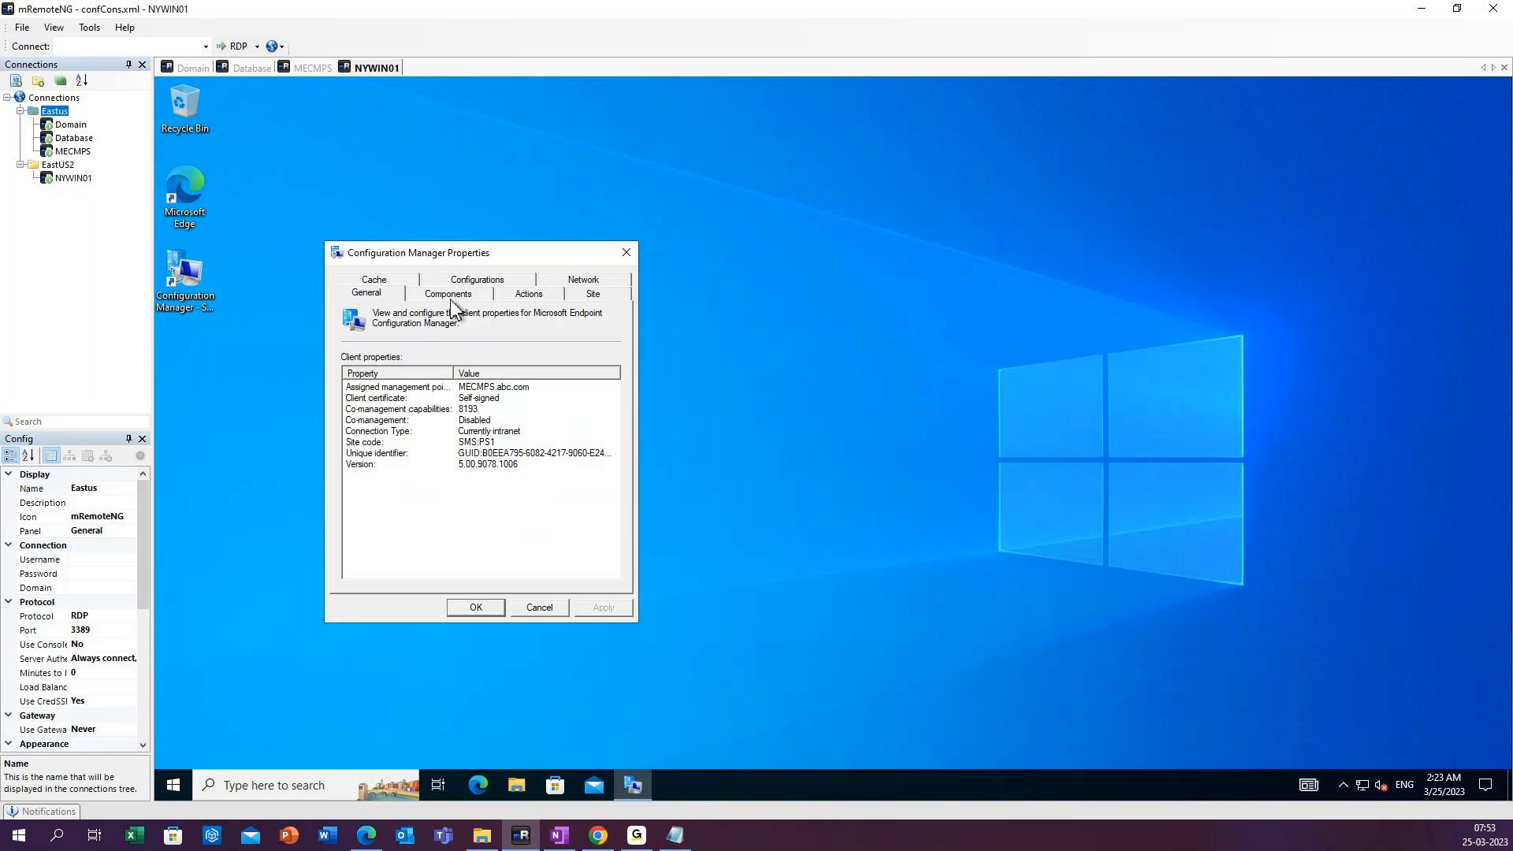
right_click(752, 315)
click(788, 362)
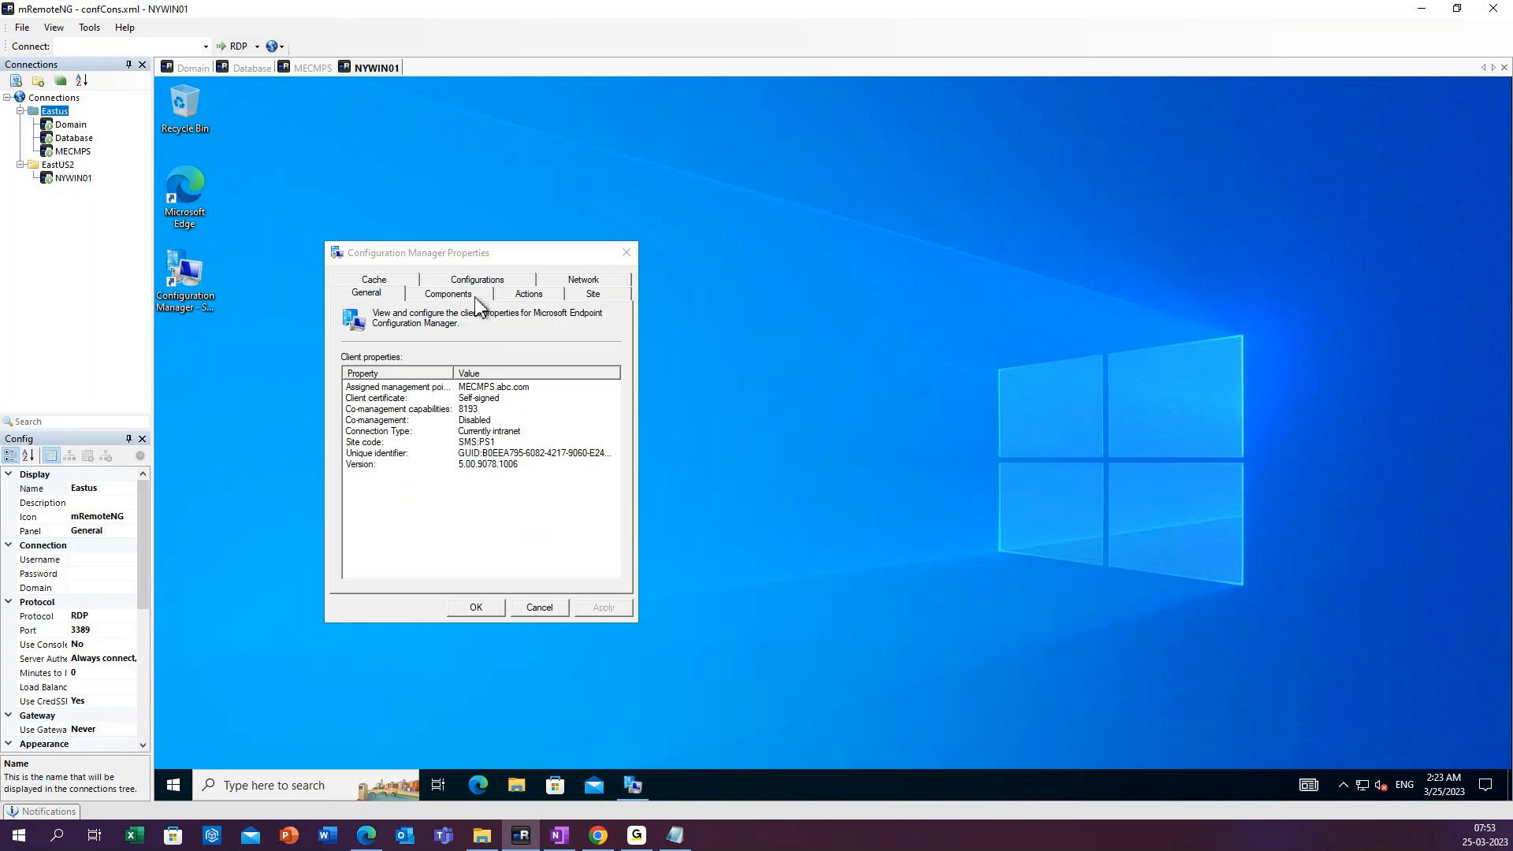
click(530, 298)
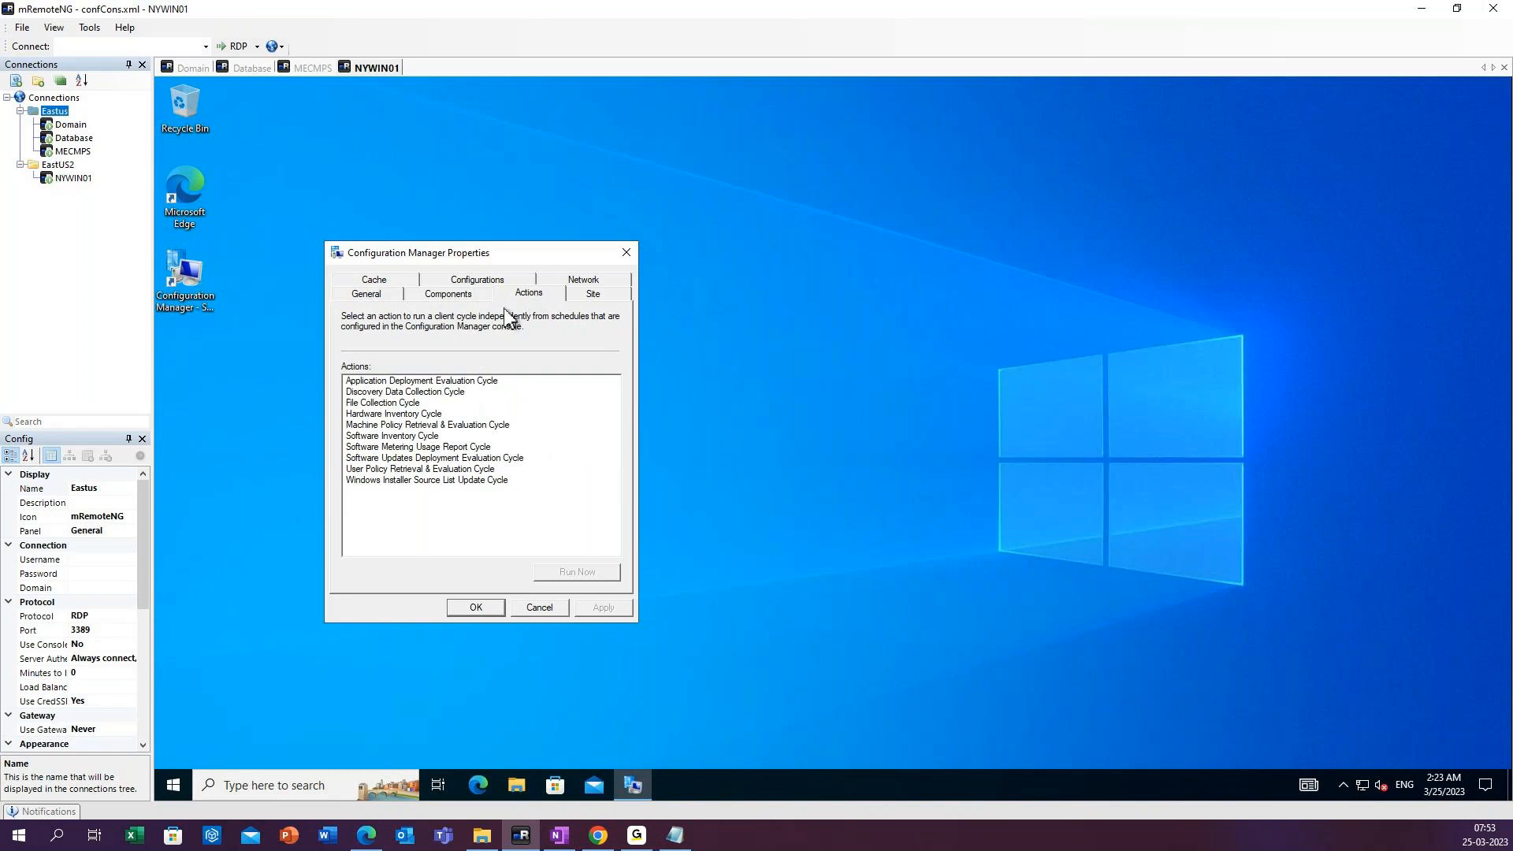
Run the Machine Policy Retrieval & Evaluation Cycle on the client and close the Configuration Manager properties.
click(393, 382)
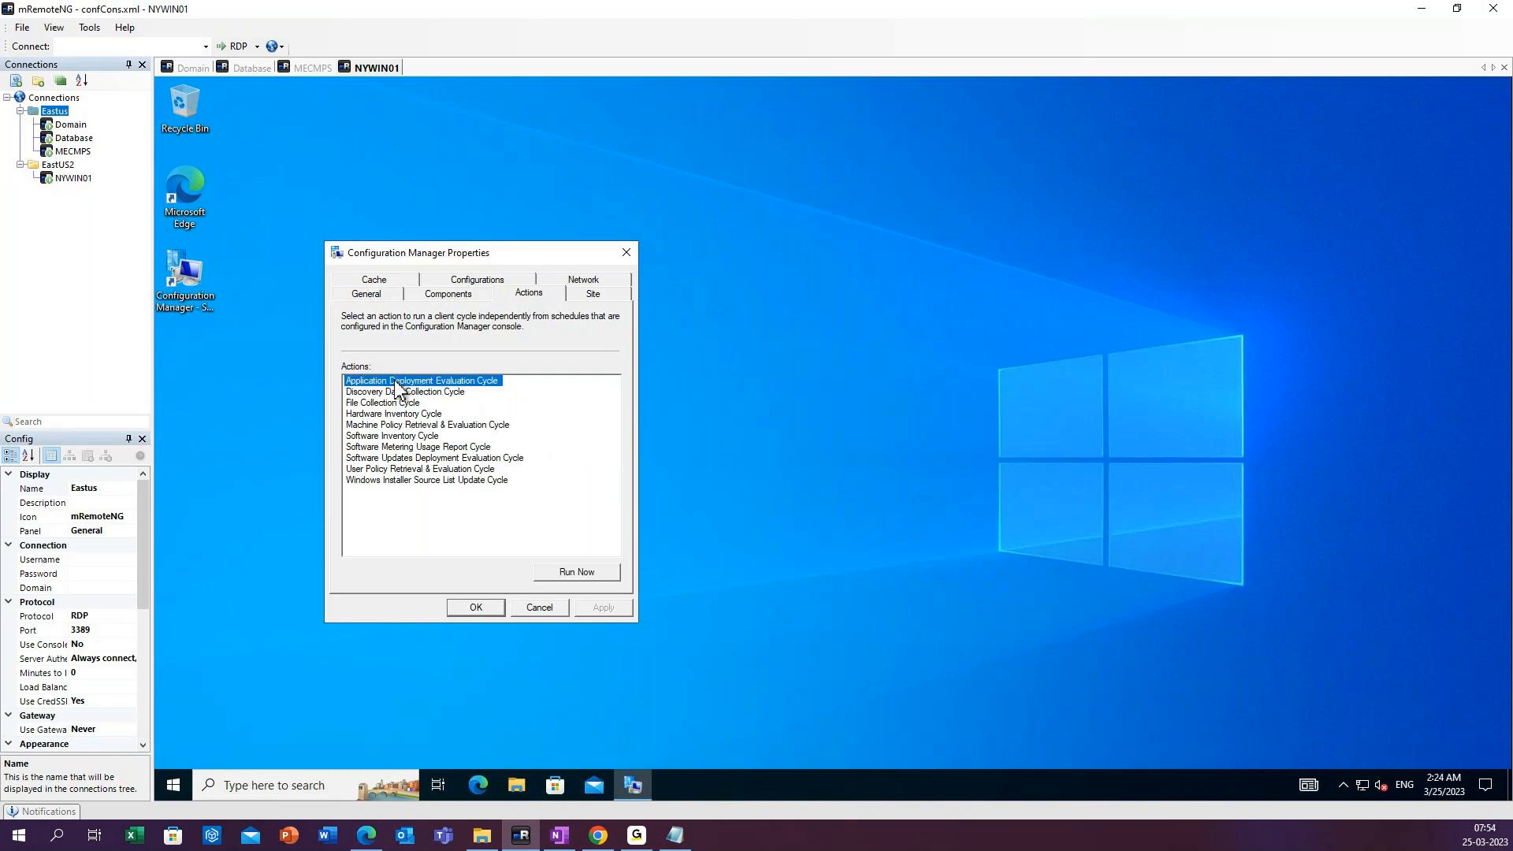
click(402, 425)
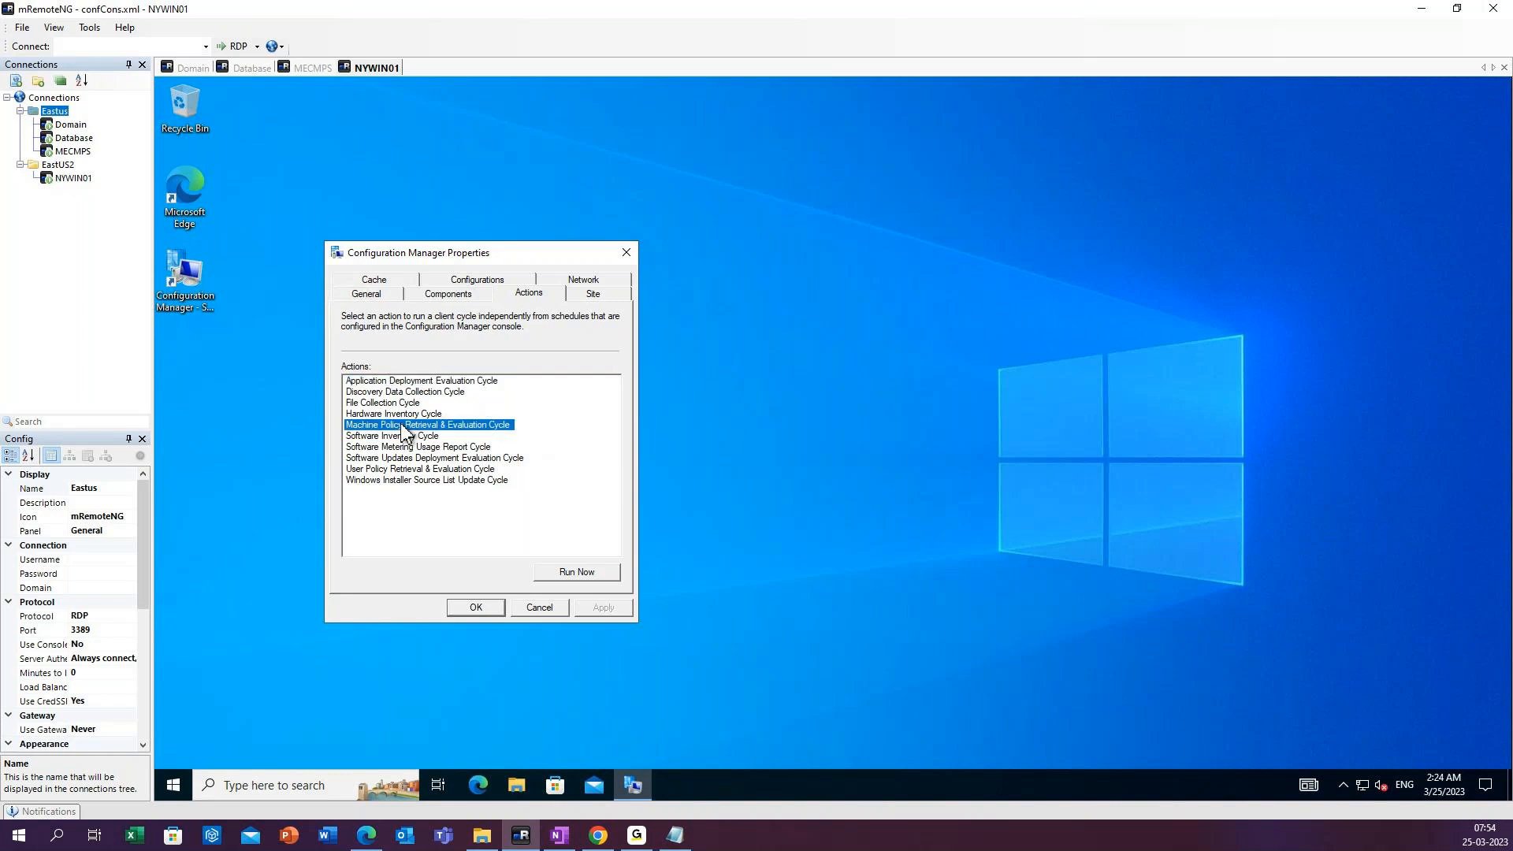
click(572, 579)
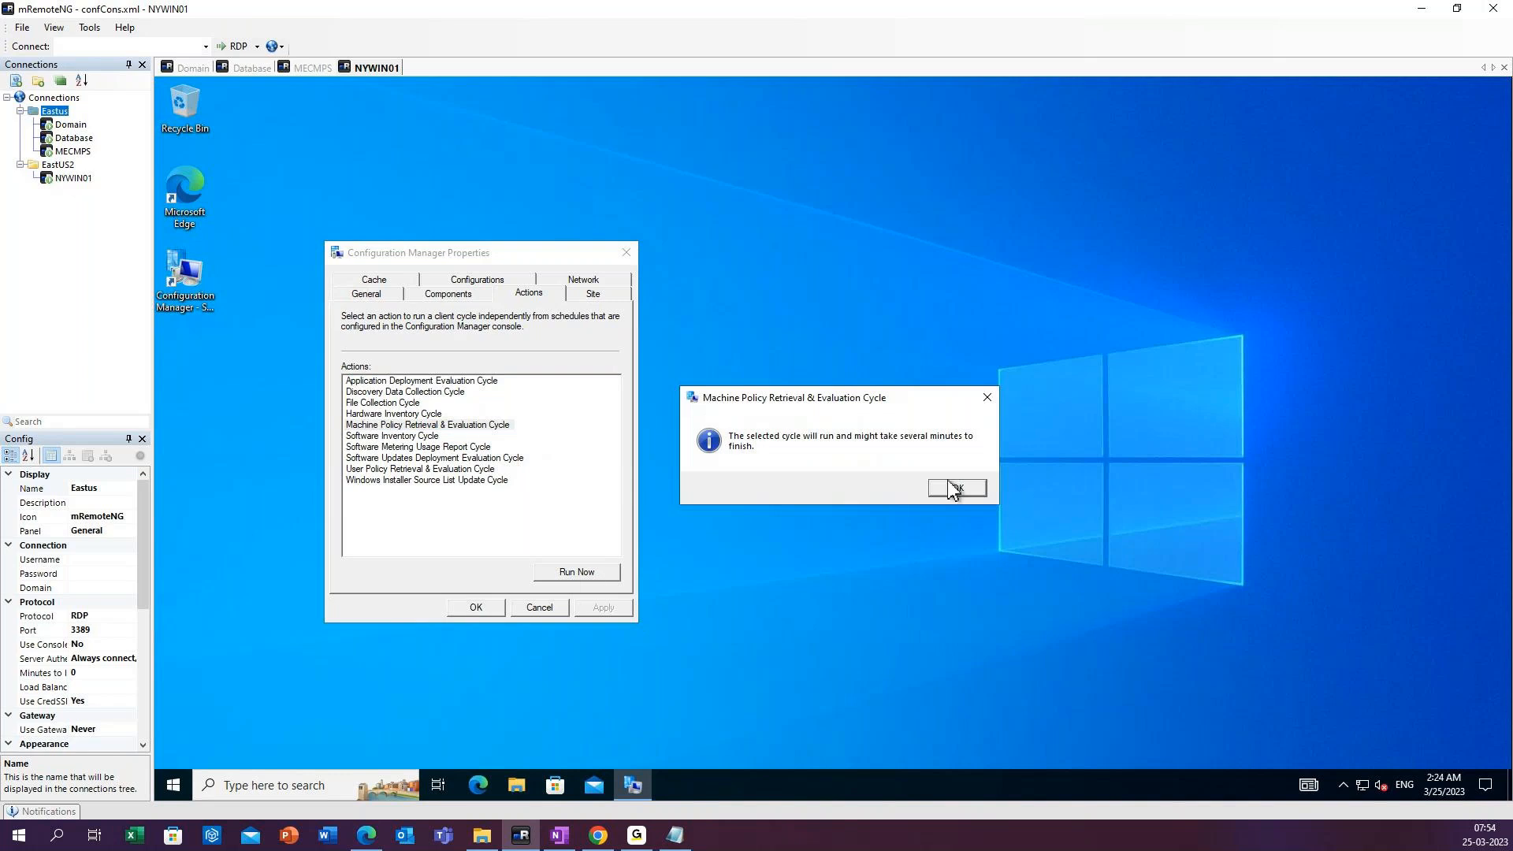
click(952, 489)
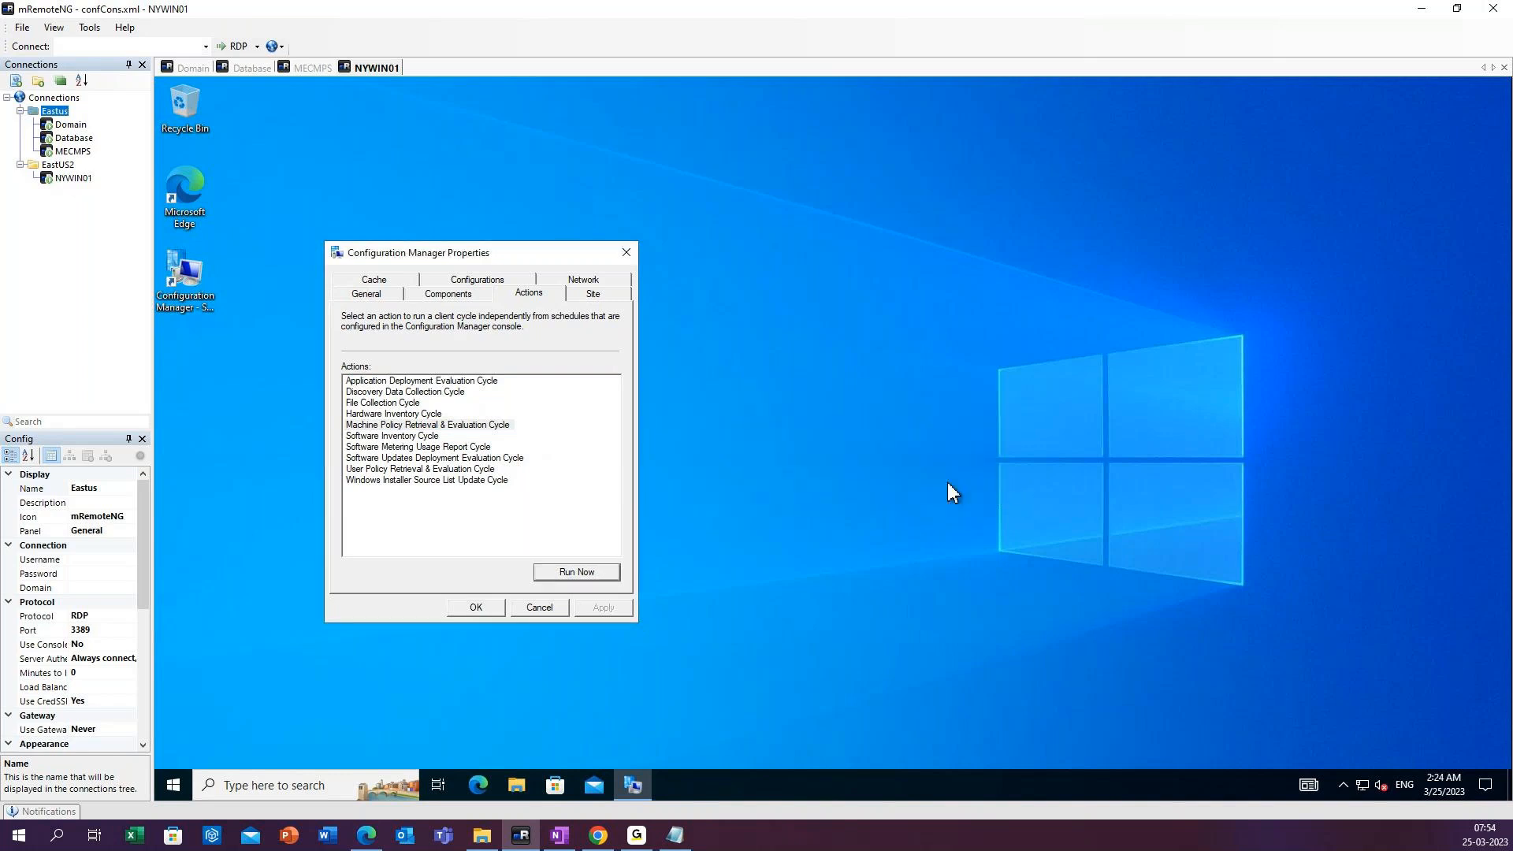
click(486, 608)
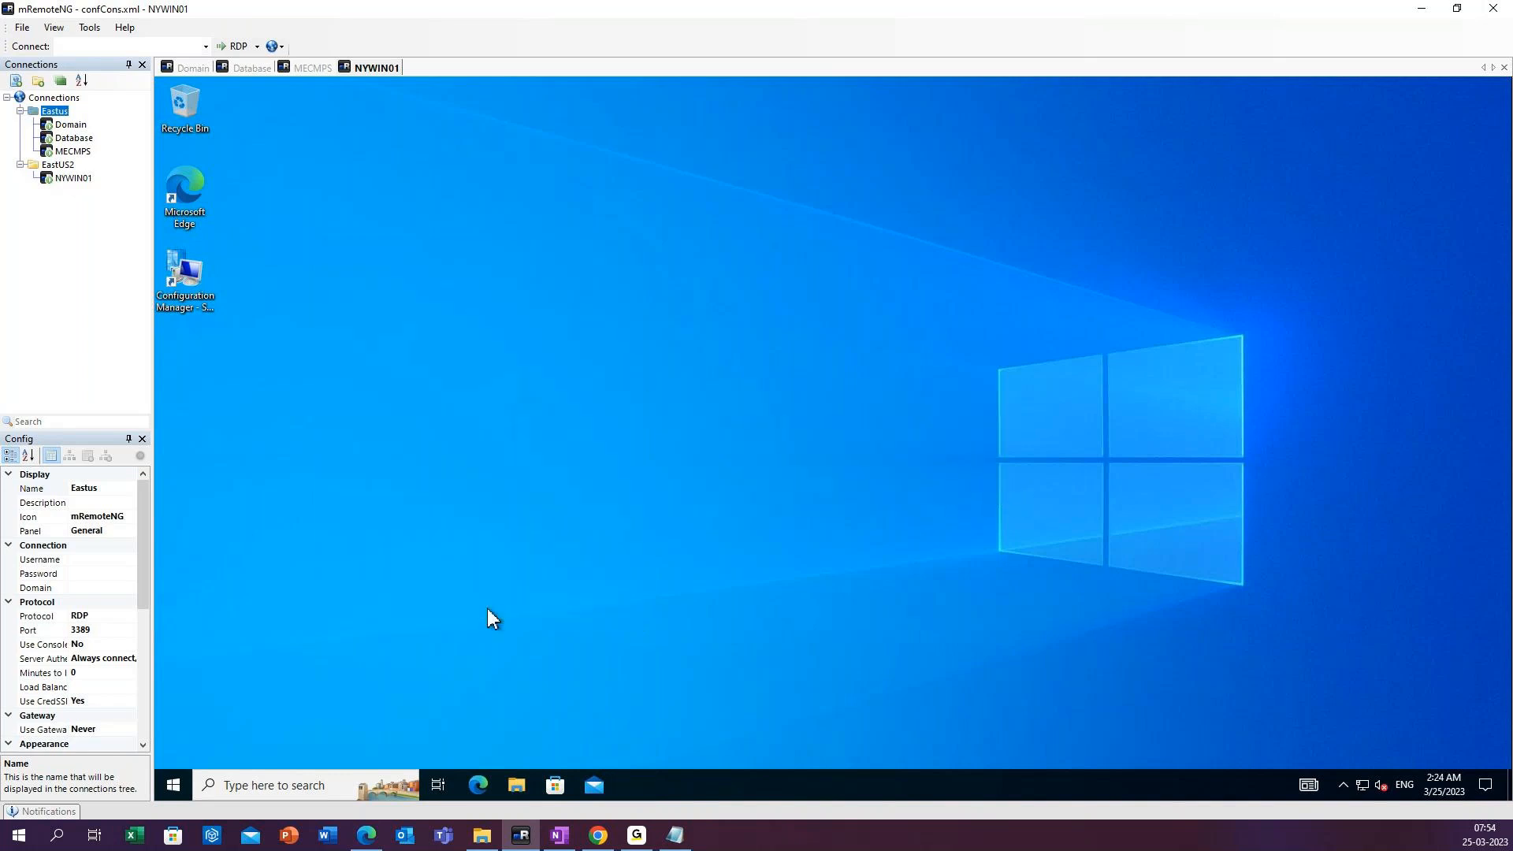
right_click(371, 373)
click(419, 418)
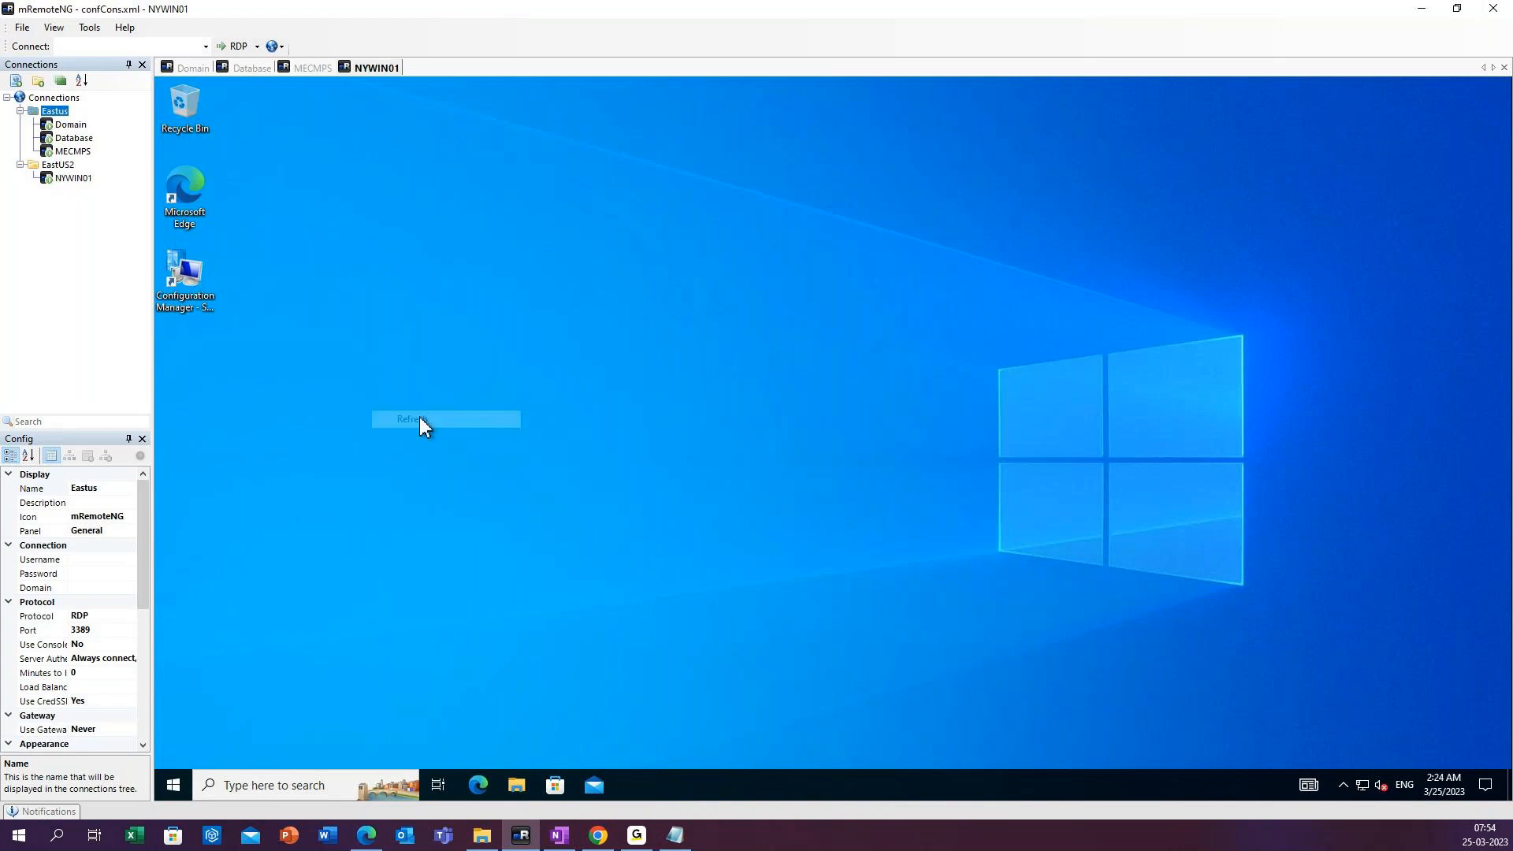
right_click(422, 317)
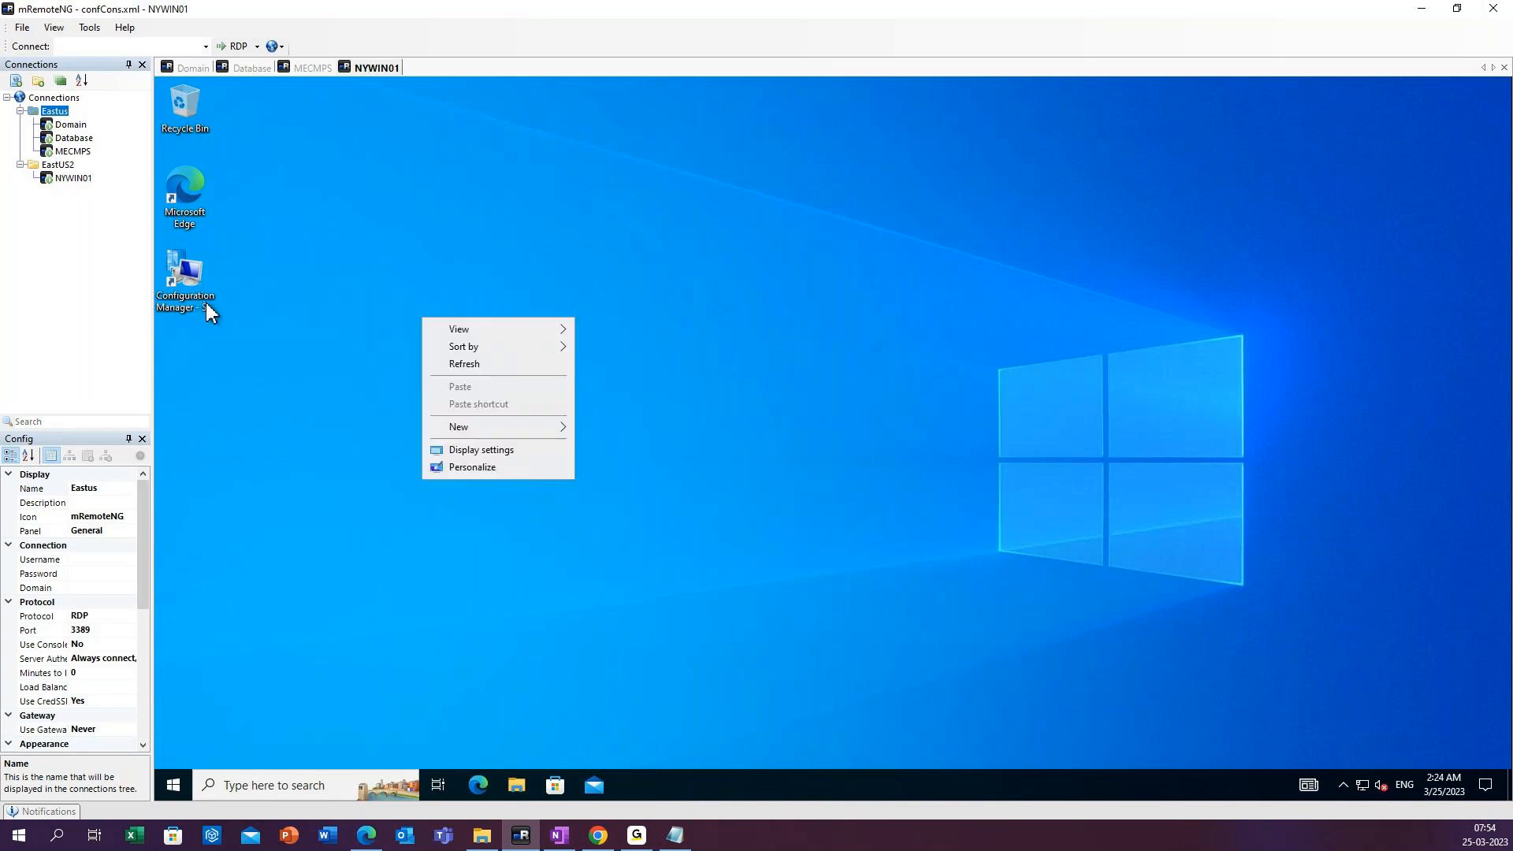
click(473, 364)
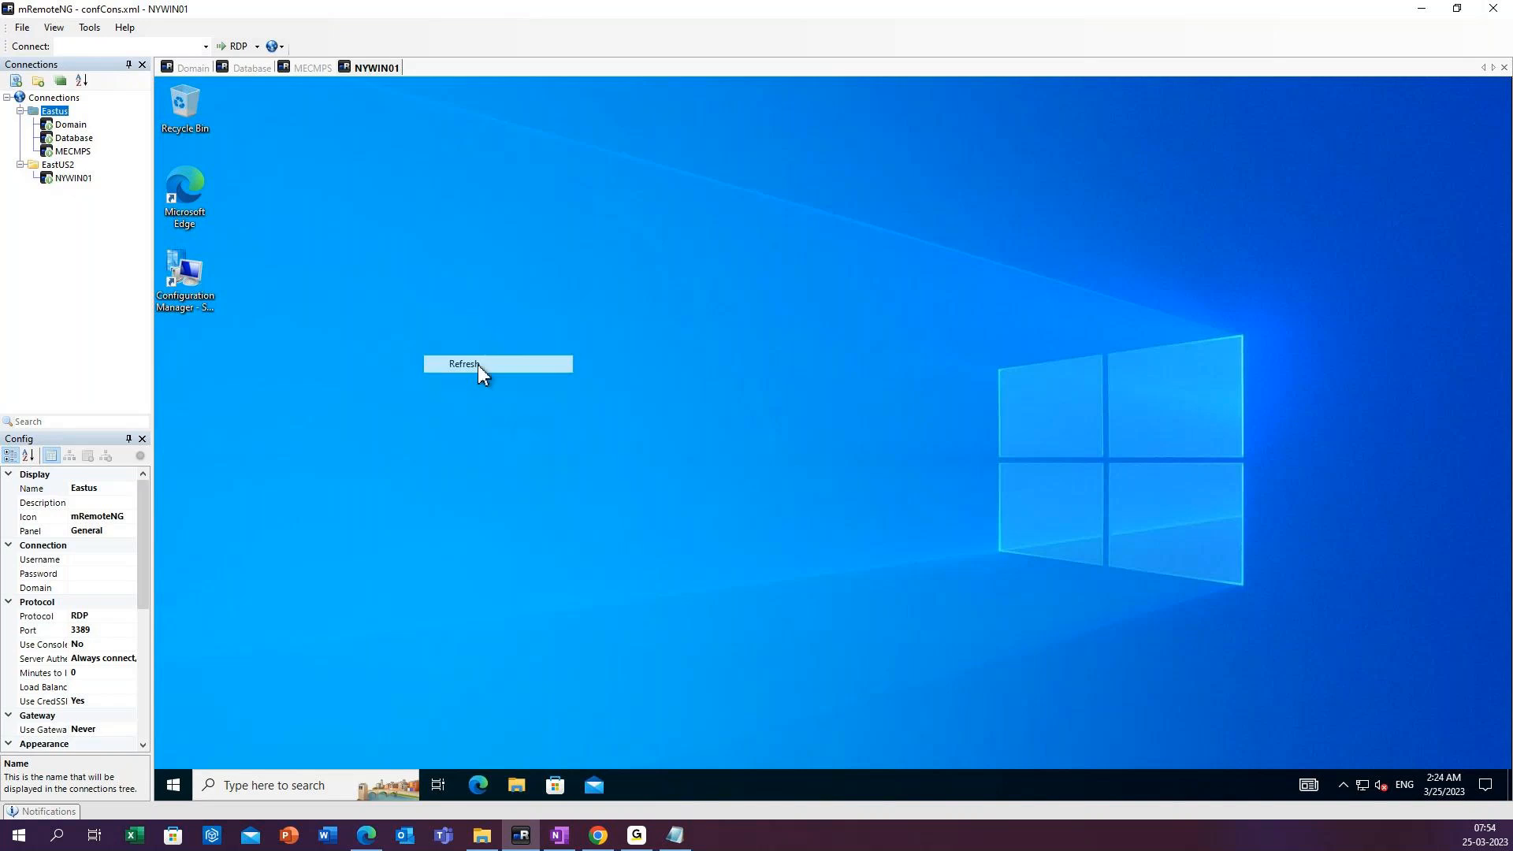
Search Windows for Software Center and open it again on the client.
click(333, 786)
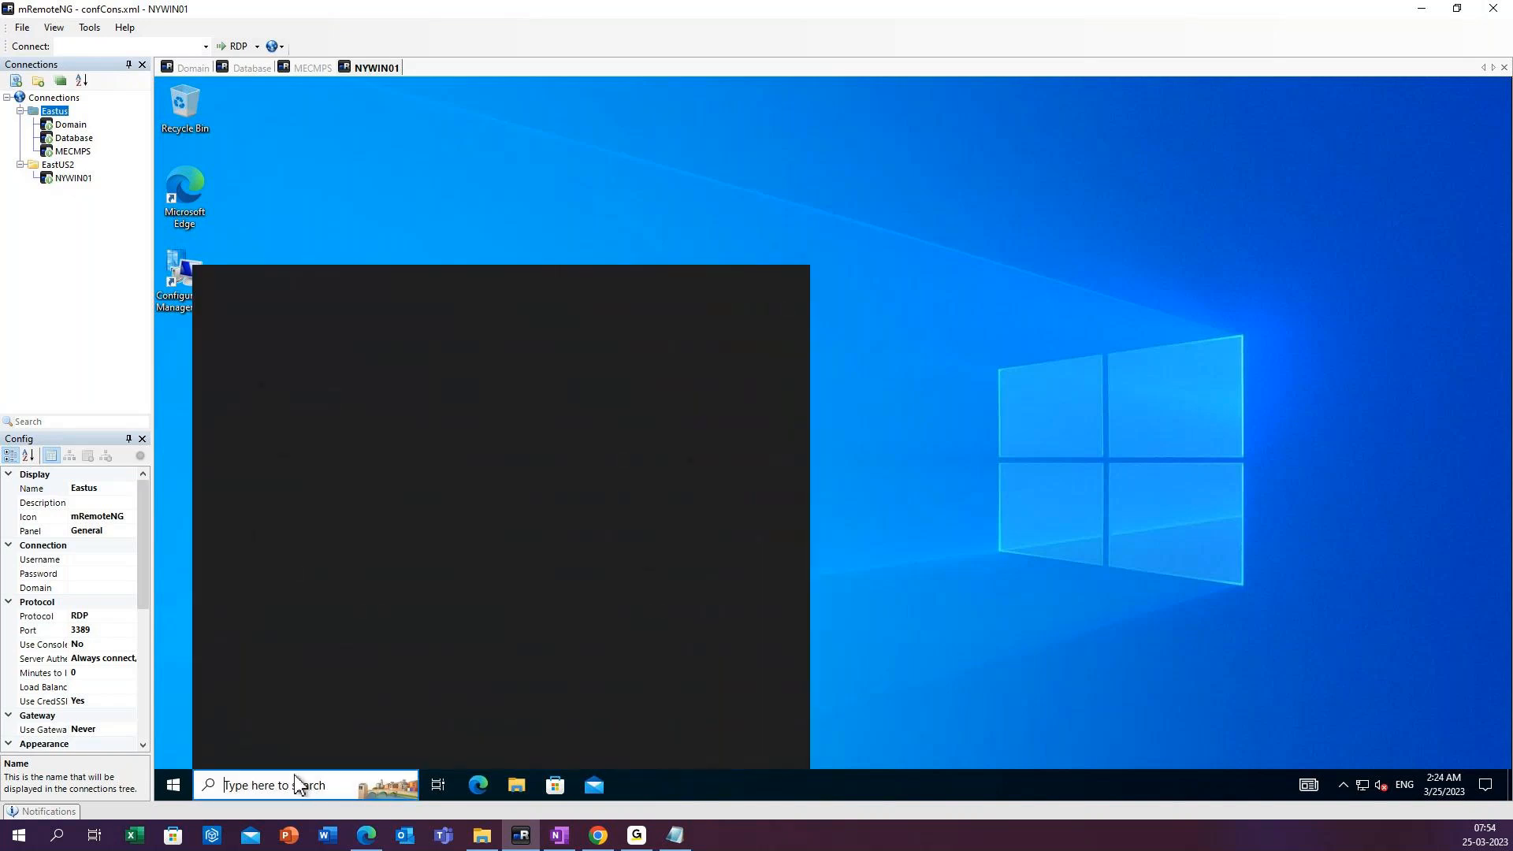
text(soft)
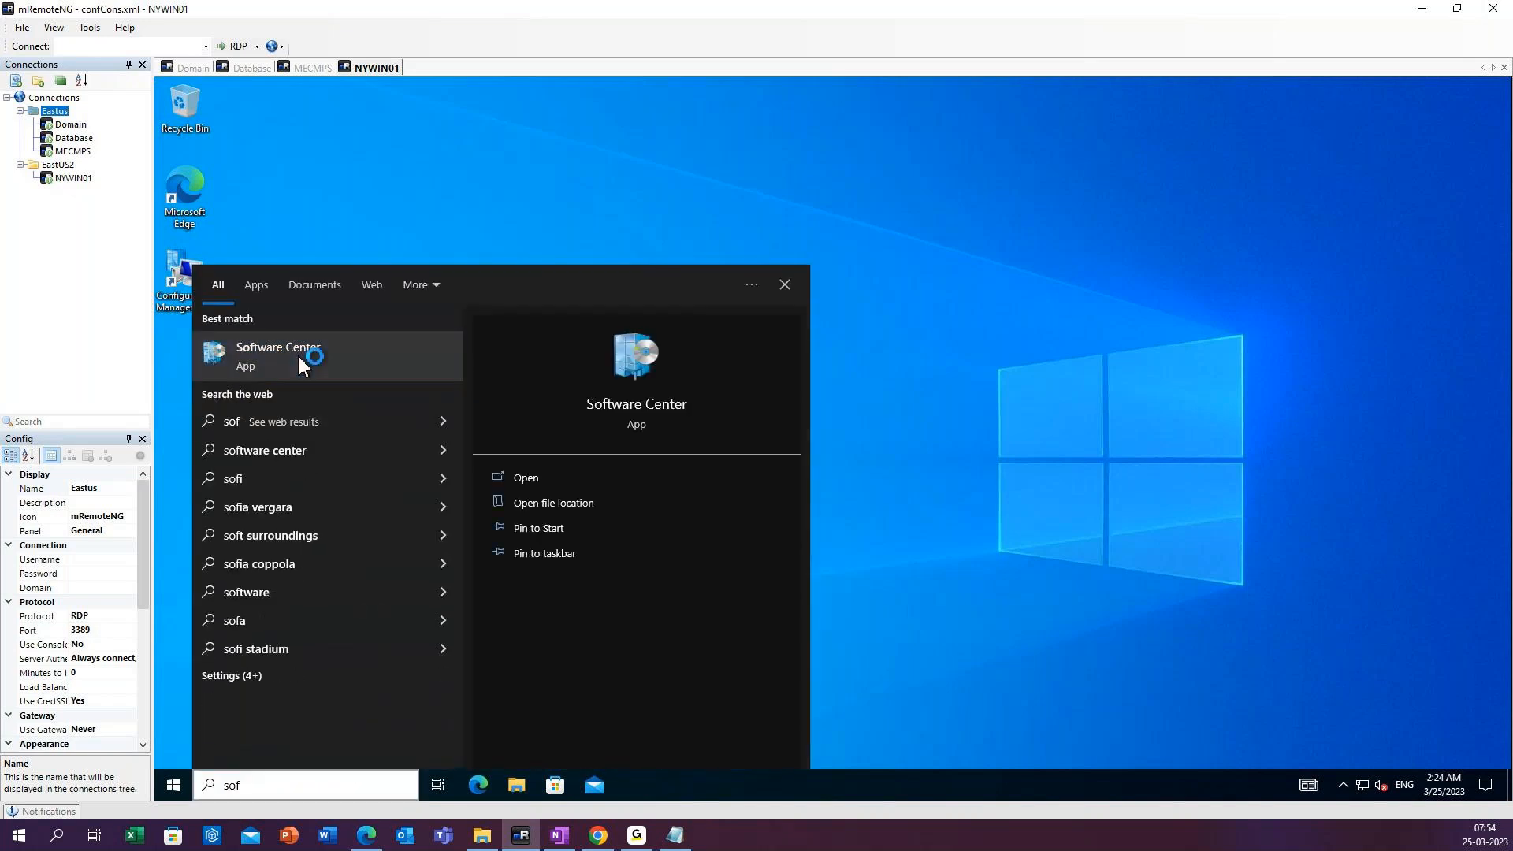
click(392, 356)
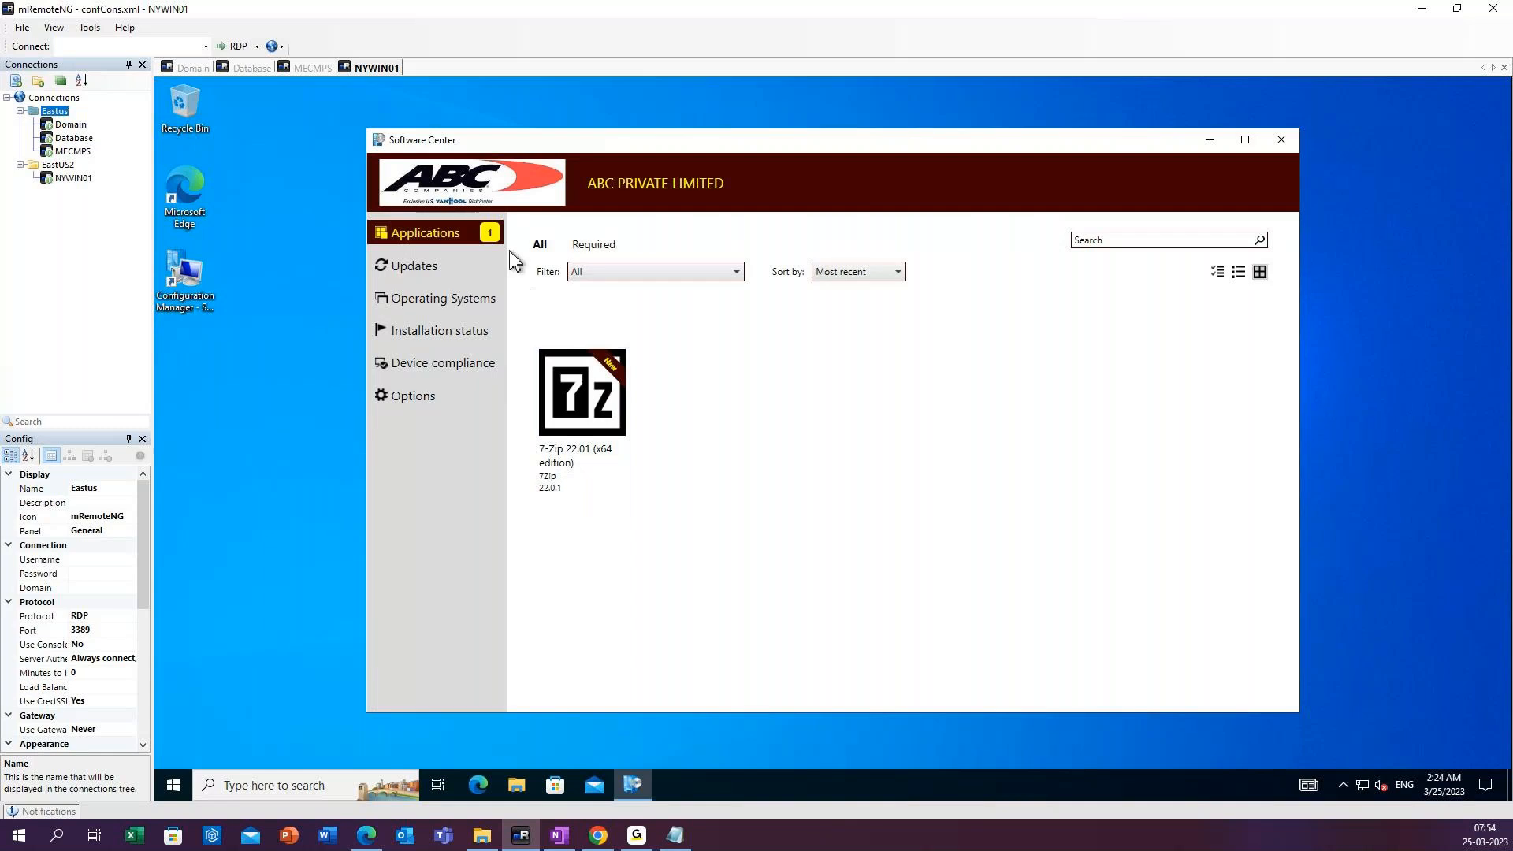
Open the details of 7-Zip 22.01 (x64 edition) in Software Center and install the application.
click(607, 409)
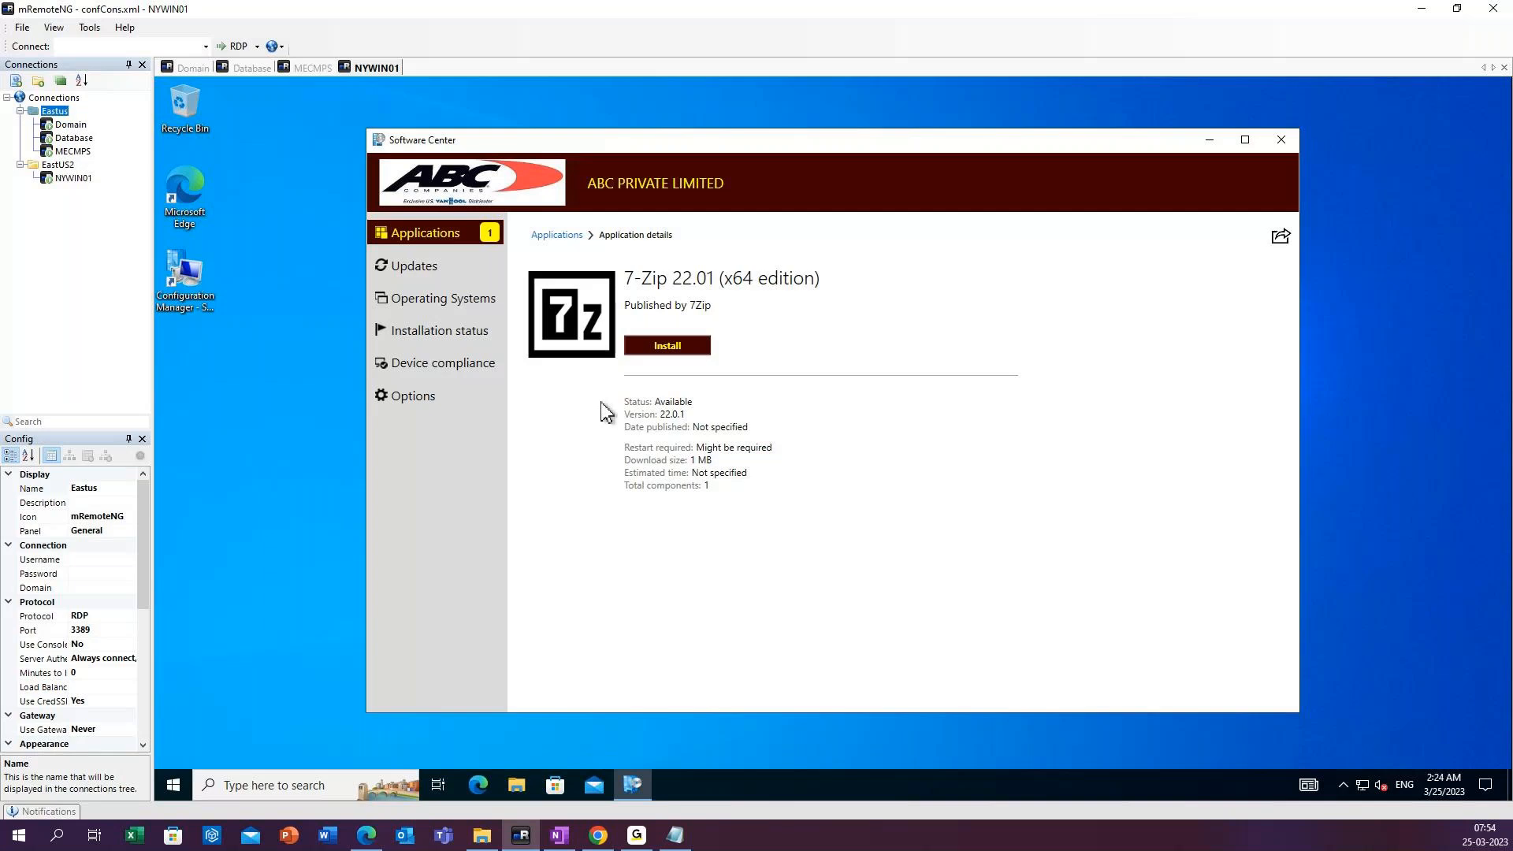
click(670, 350)
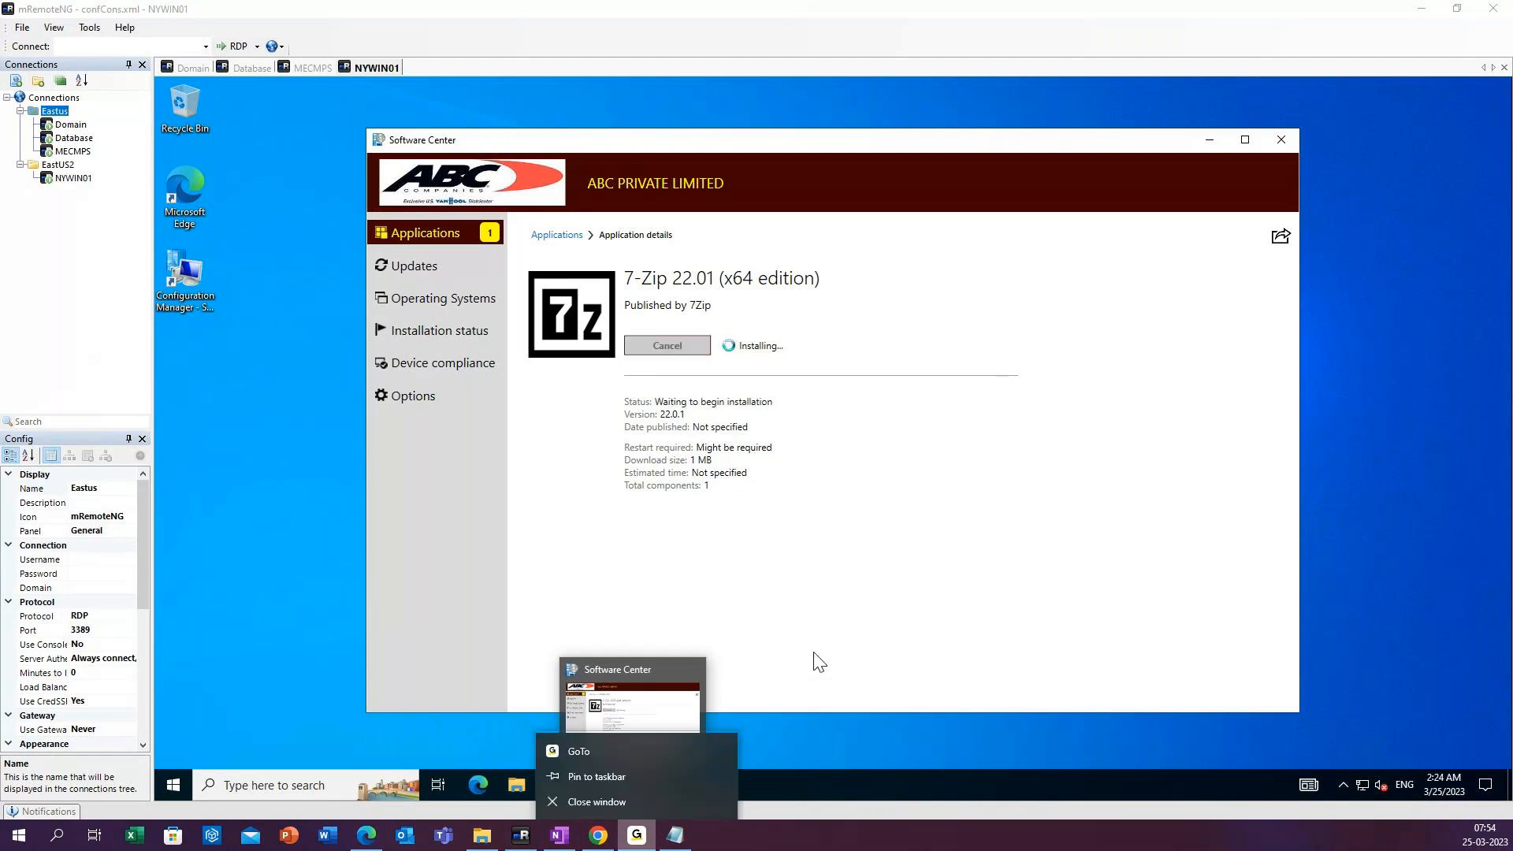
click(641, 842)
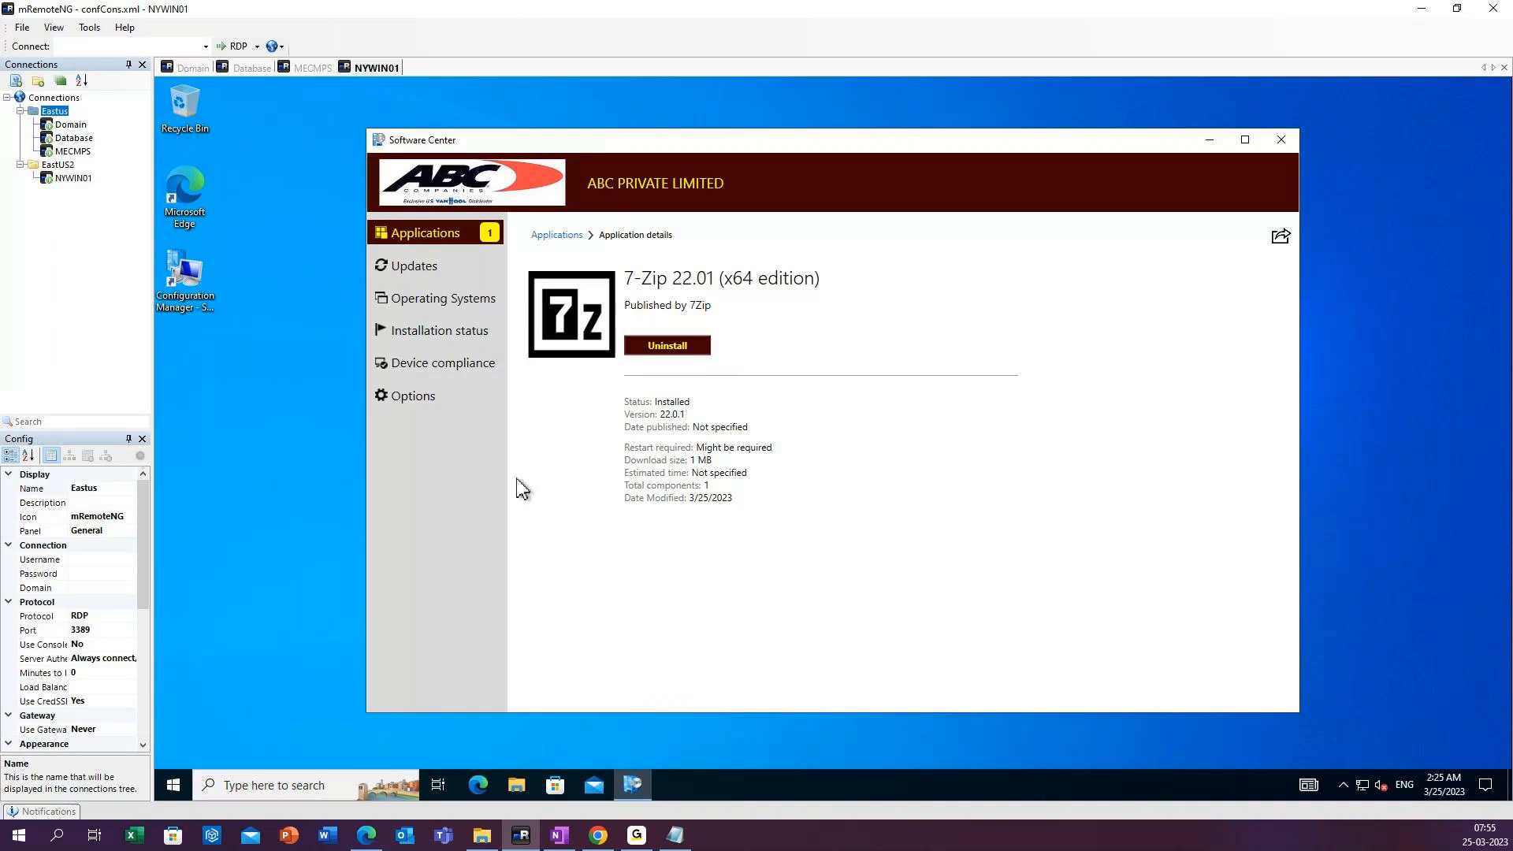
Close Software Center on NYWIN01 and start a deployment of Mozilla Firefox (en-US) from the applications list on MECMPS.
click(254, 796)
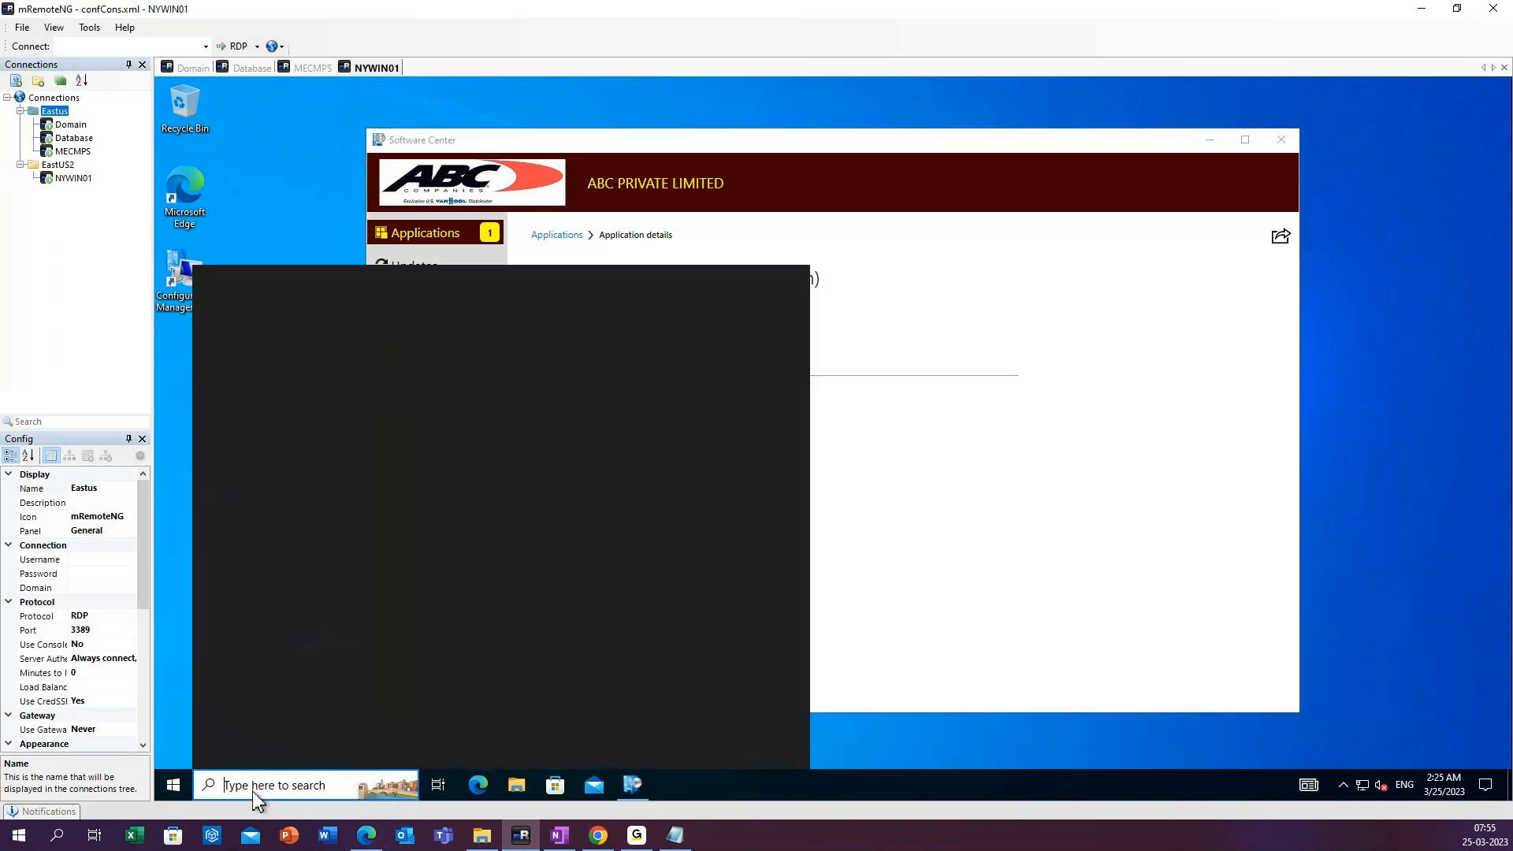
click(1280, 140)
click(313, 69)
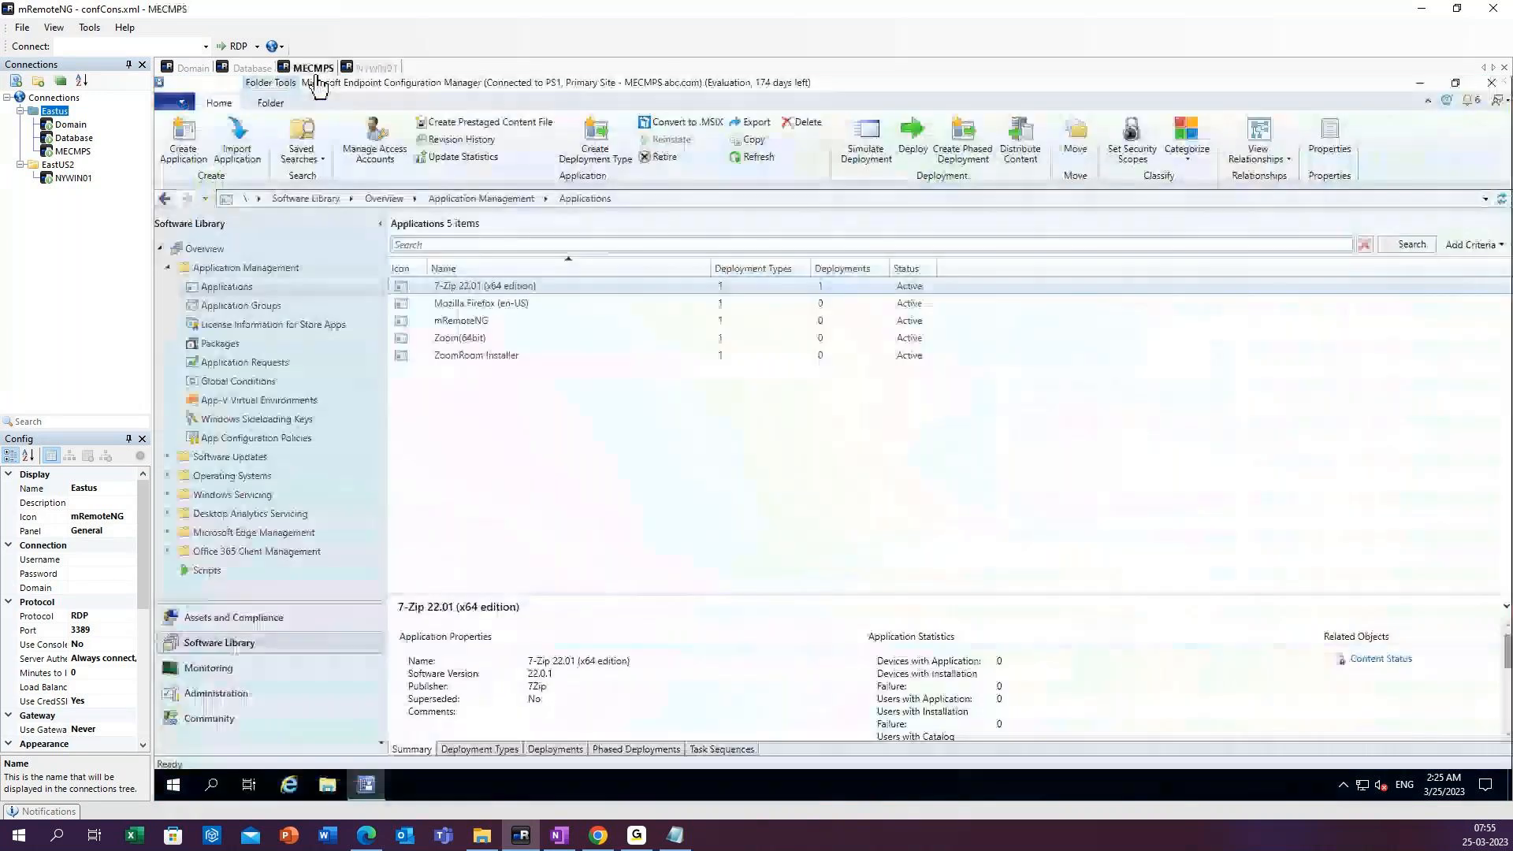
click(461, 308)
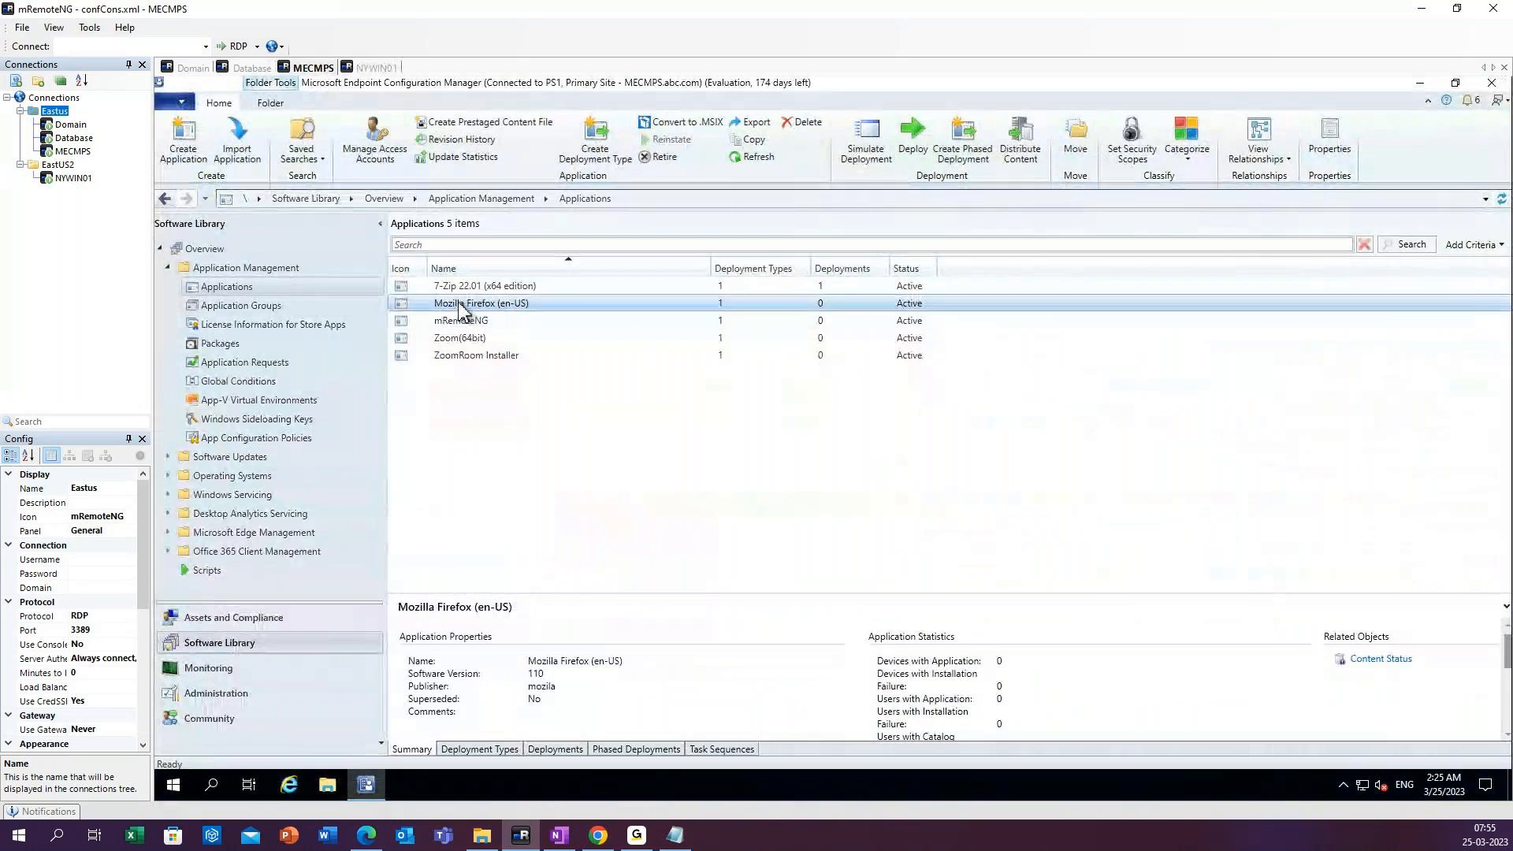
right_click(461, 308)
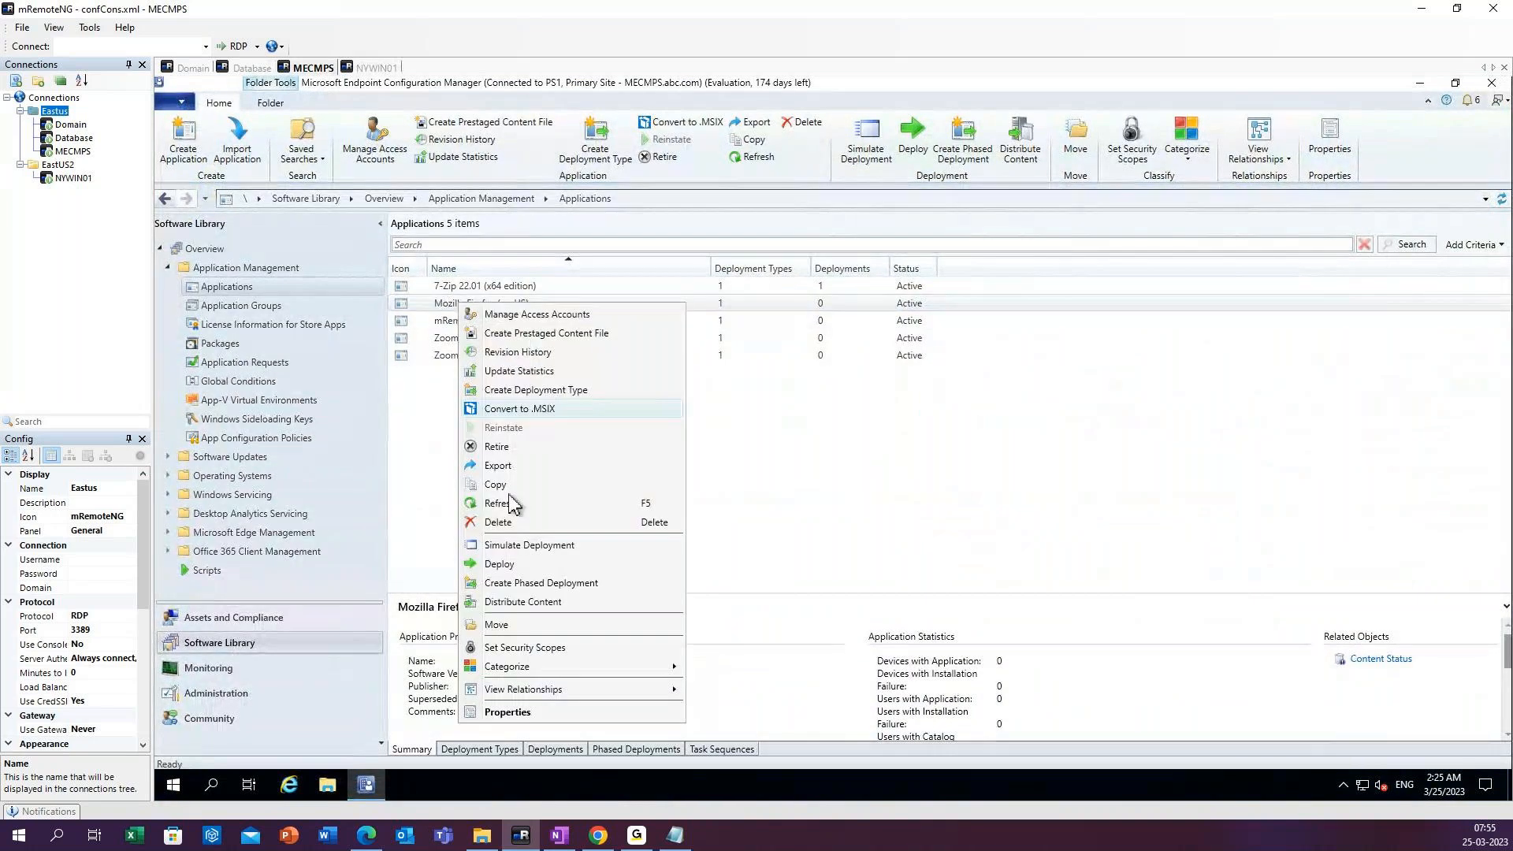
click(502, 566)
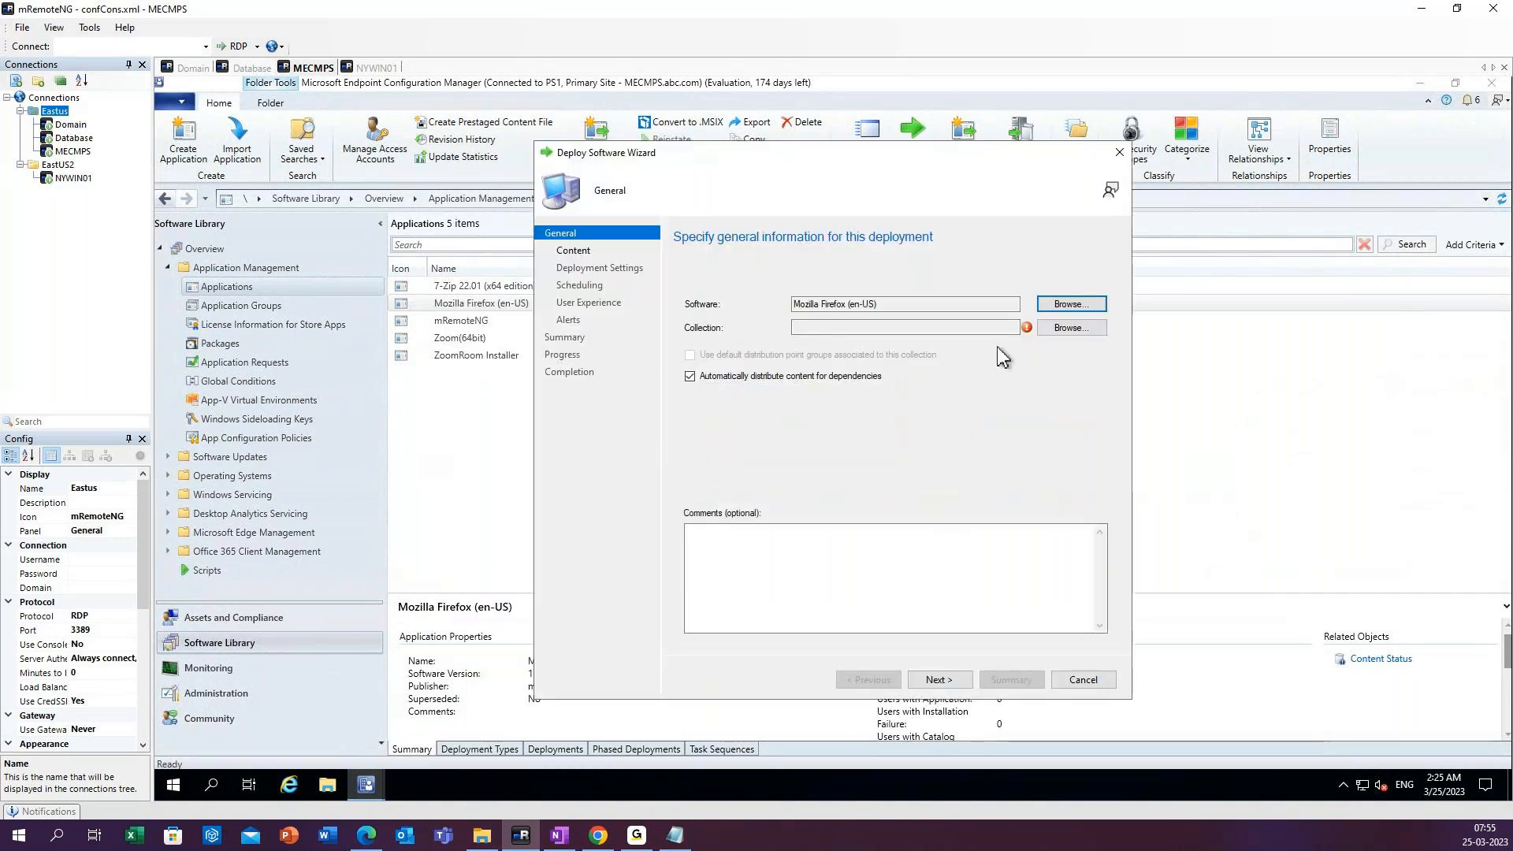
Target the deployment at the device collection All Desktop and Server Clients and keep the existing content distribution point.
click(1071, 327)
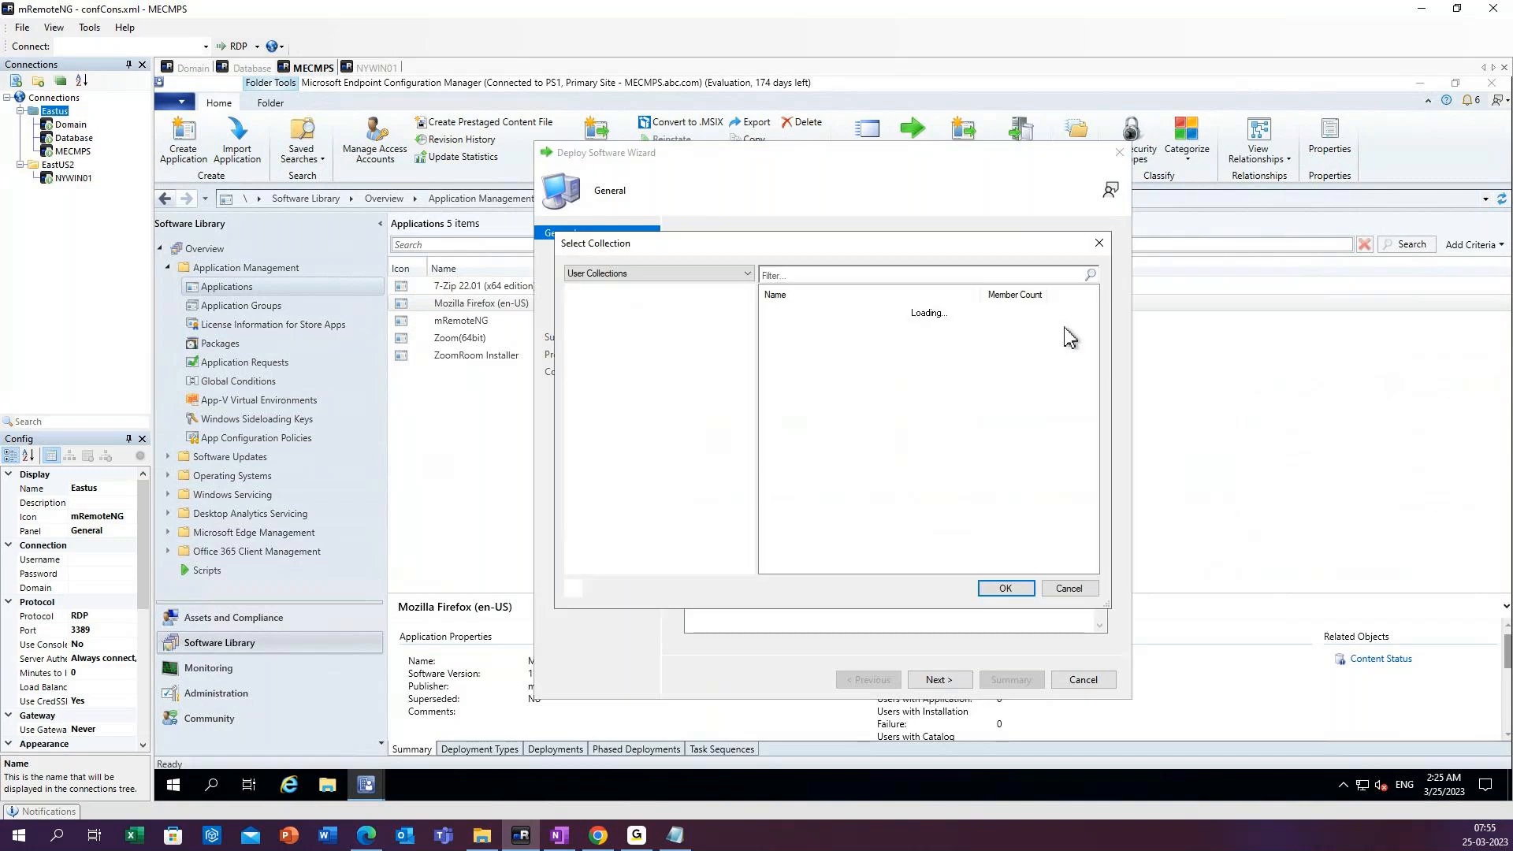
click(618, 273)
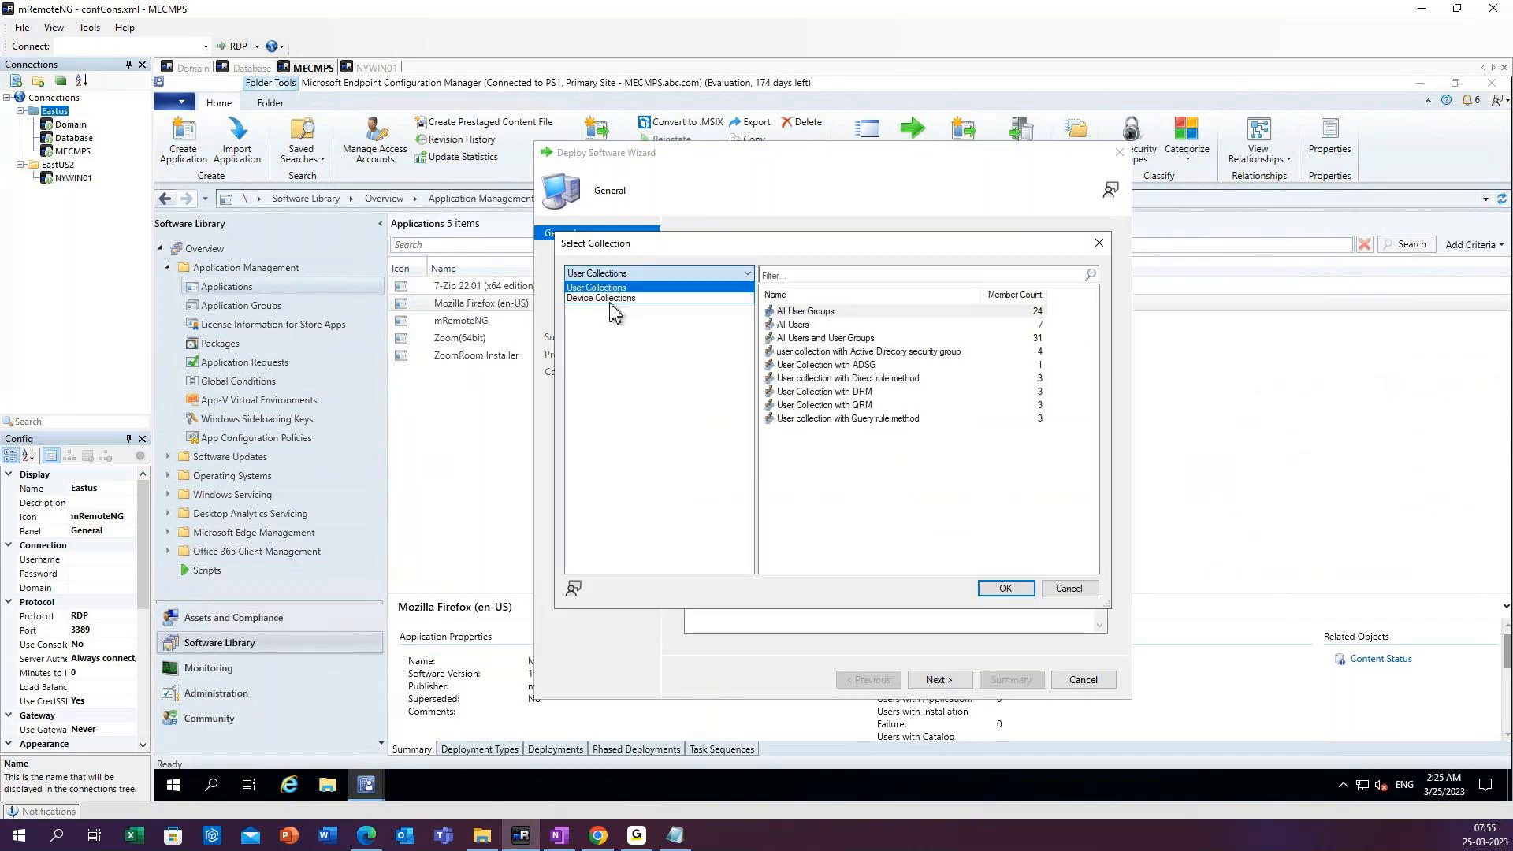
click(613, 298)
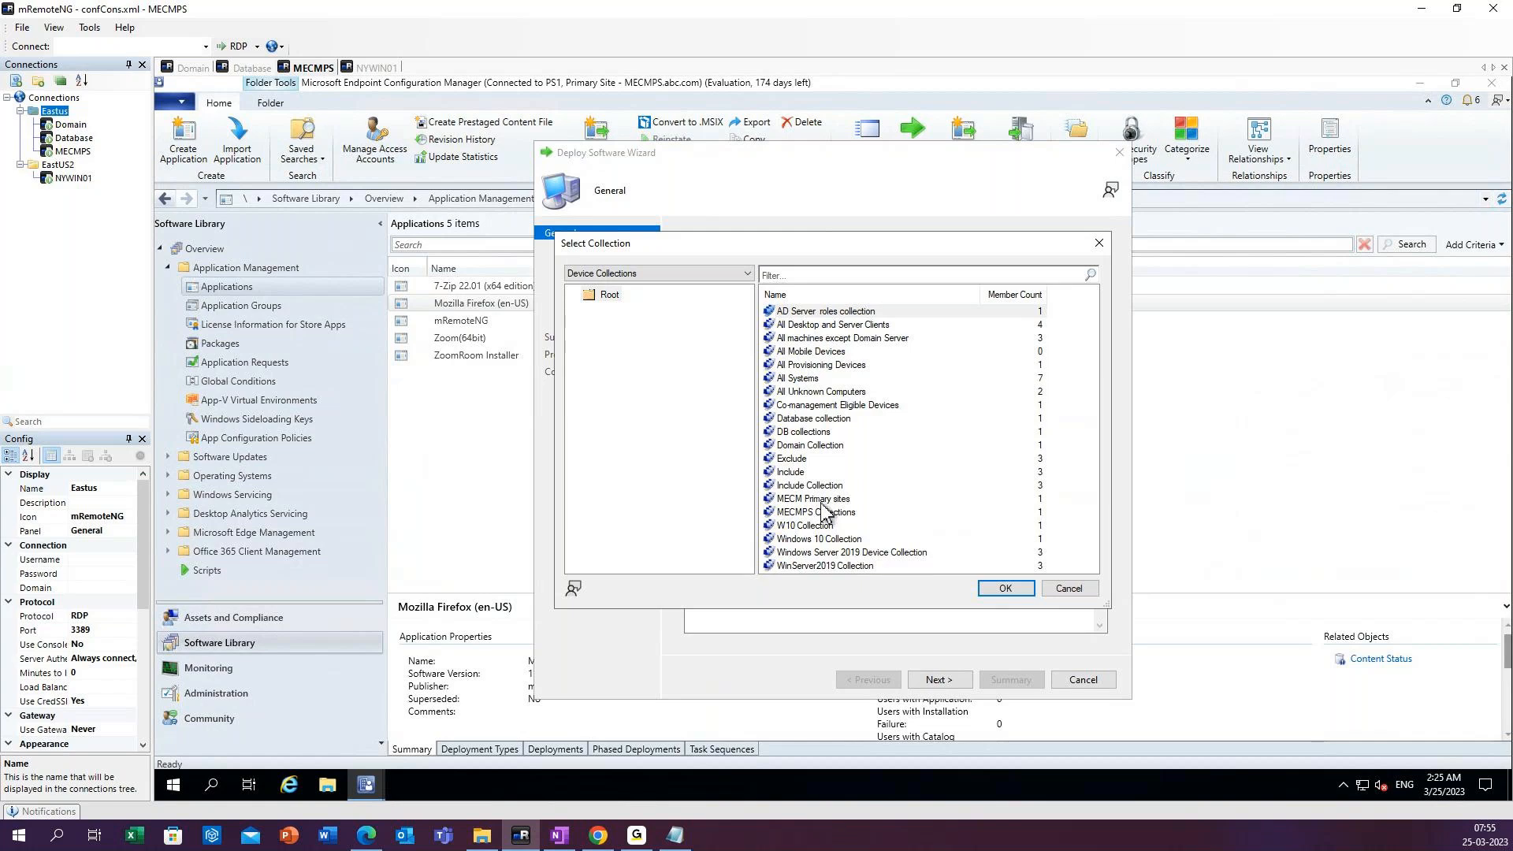
click(816, 325)
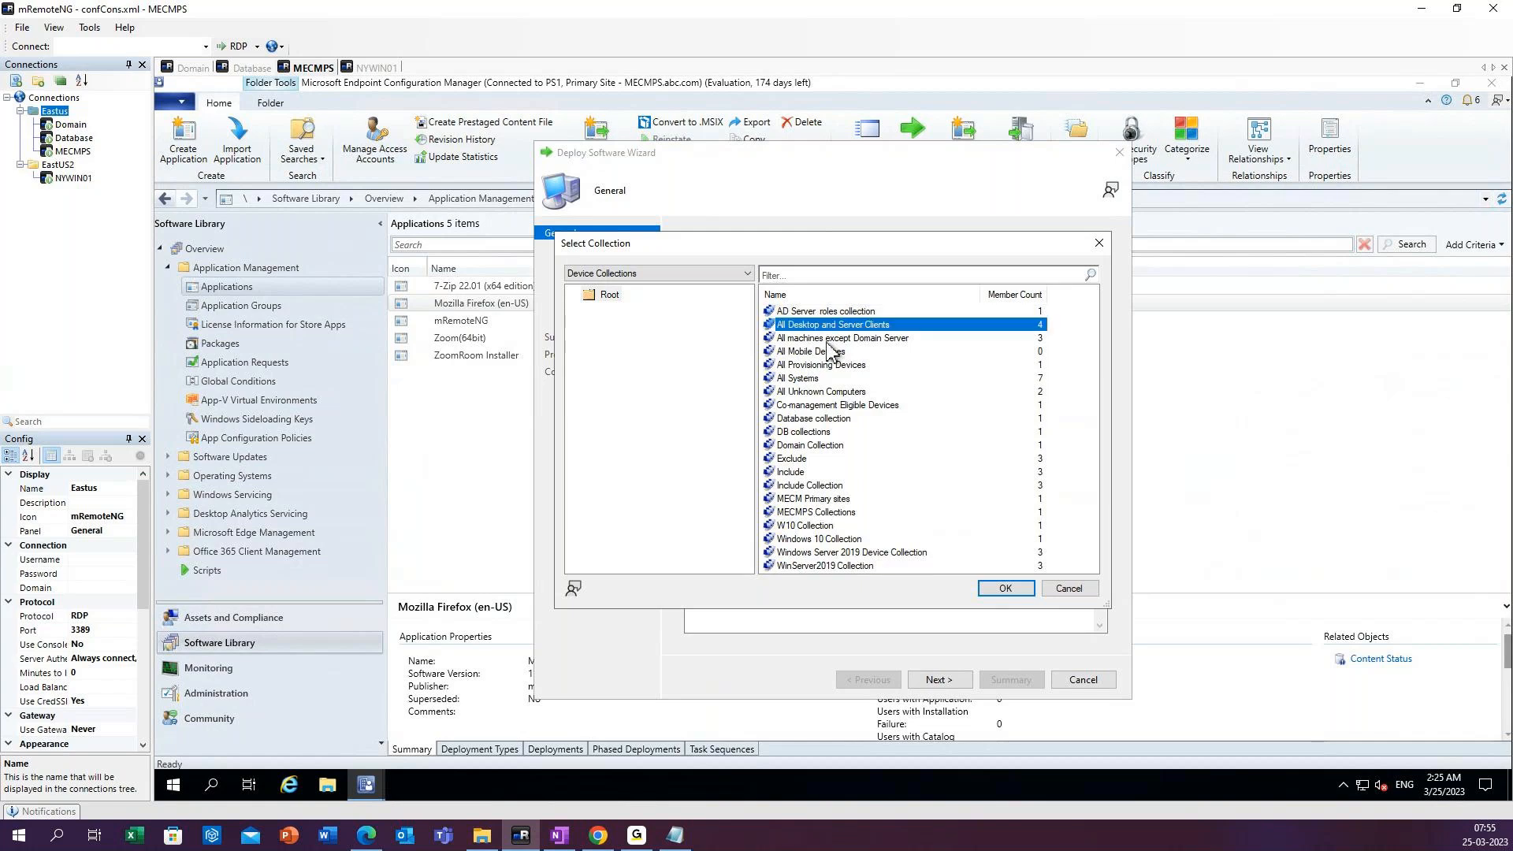
click(1005, 589)
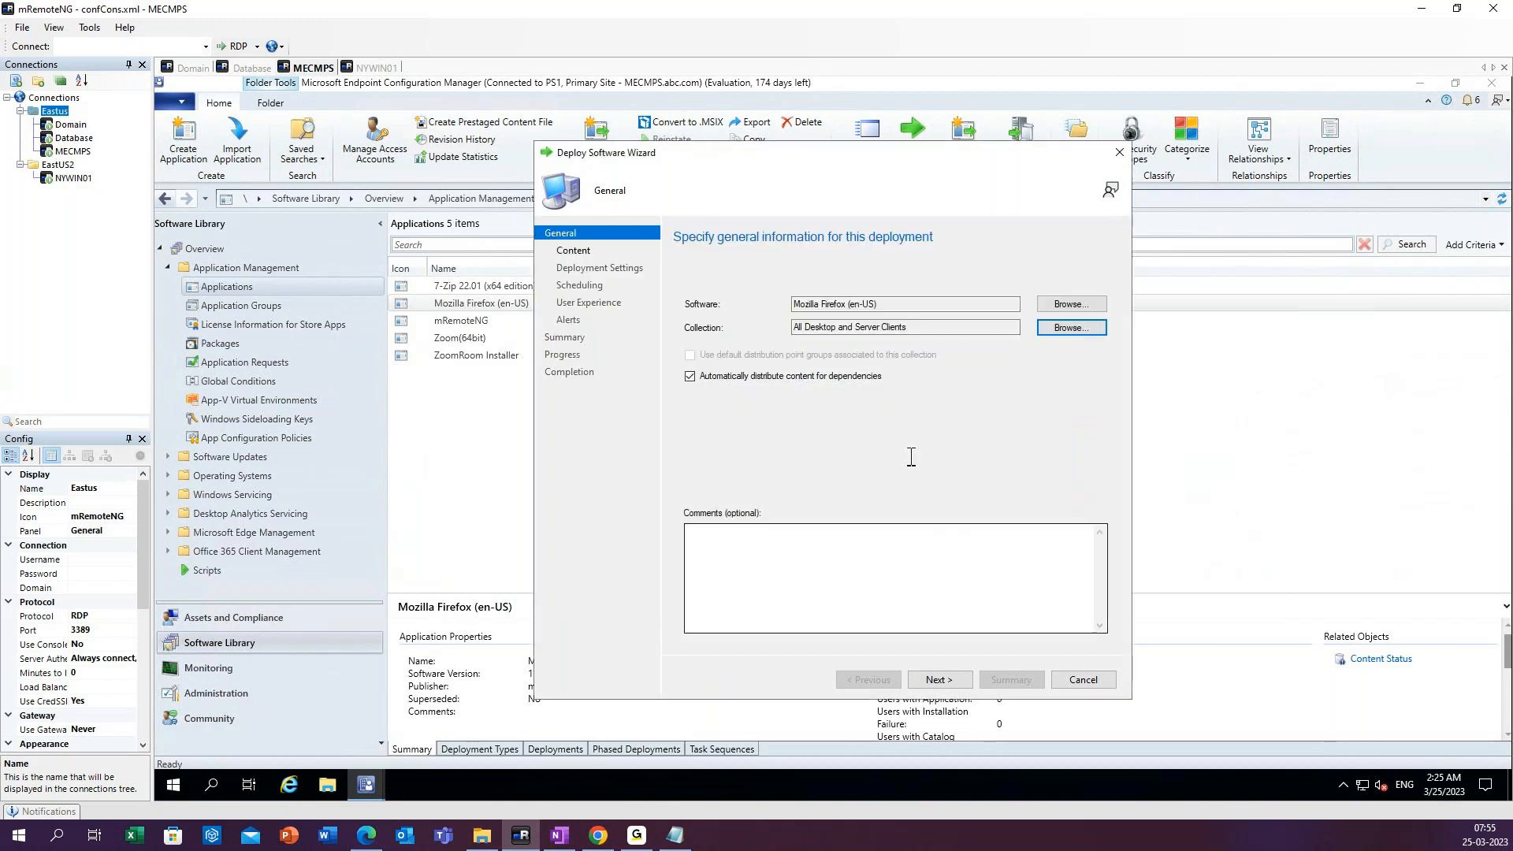
click(952, 687)
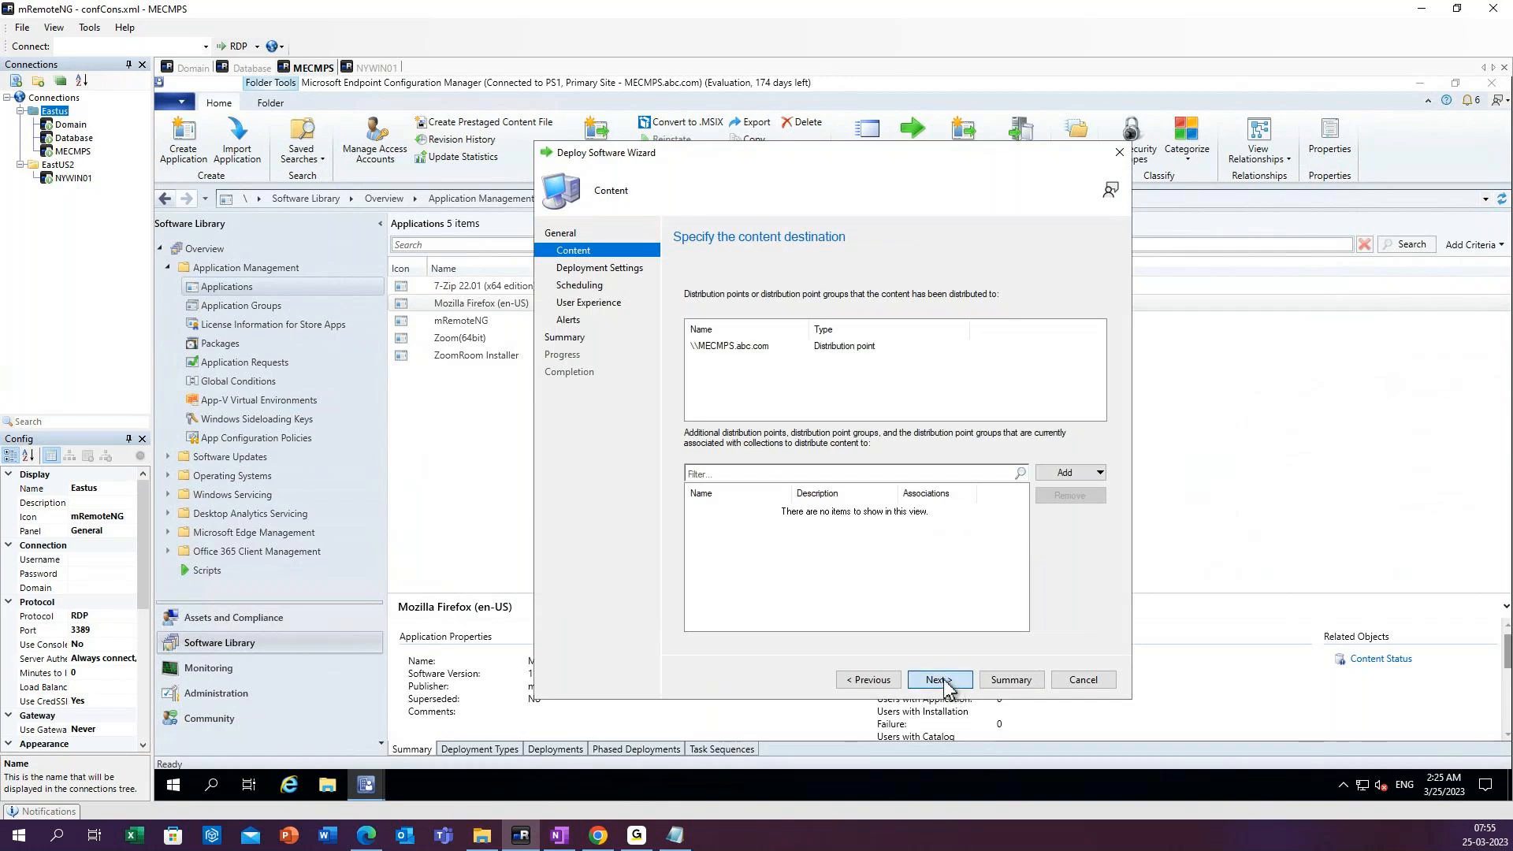
click(940, 681)
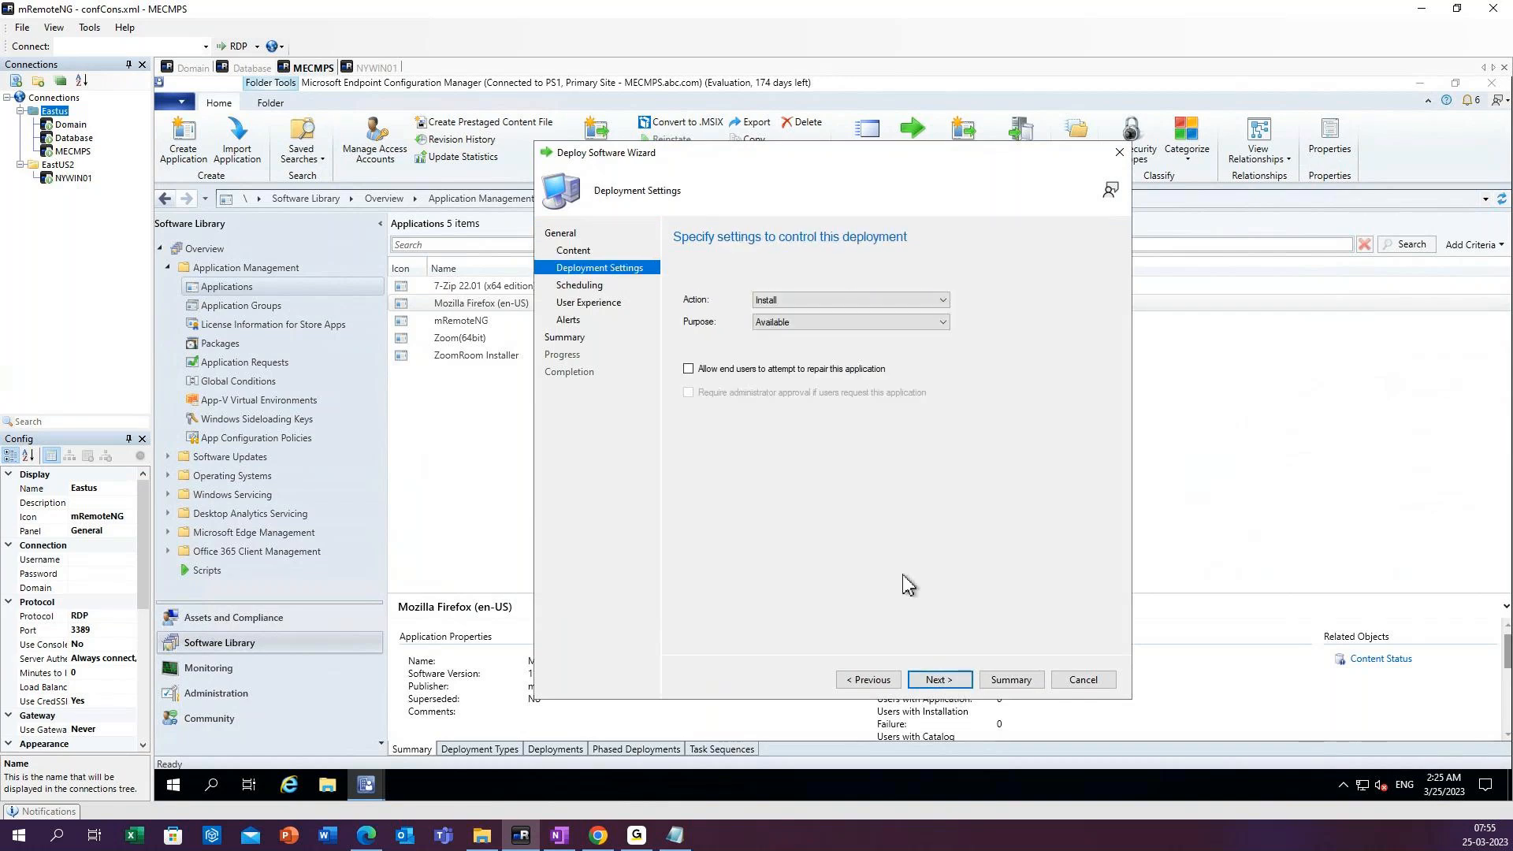
Set the Firefox deployment's action to Install and its purpose to Required.
click(789, 310)
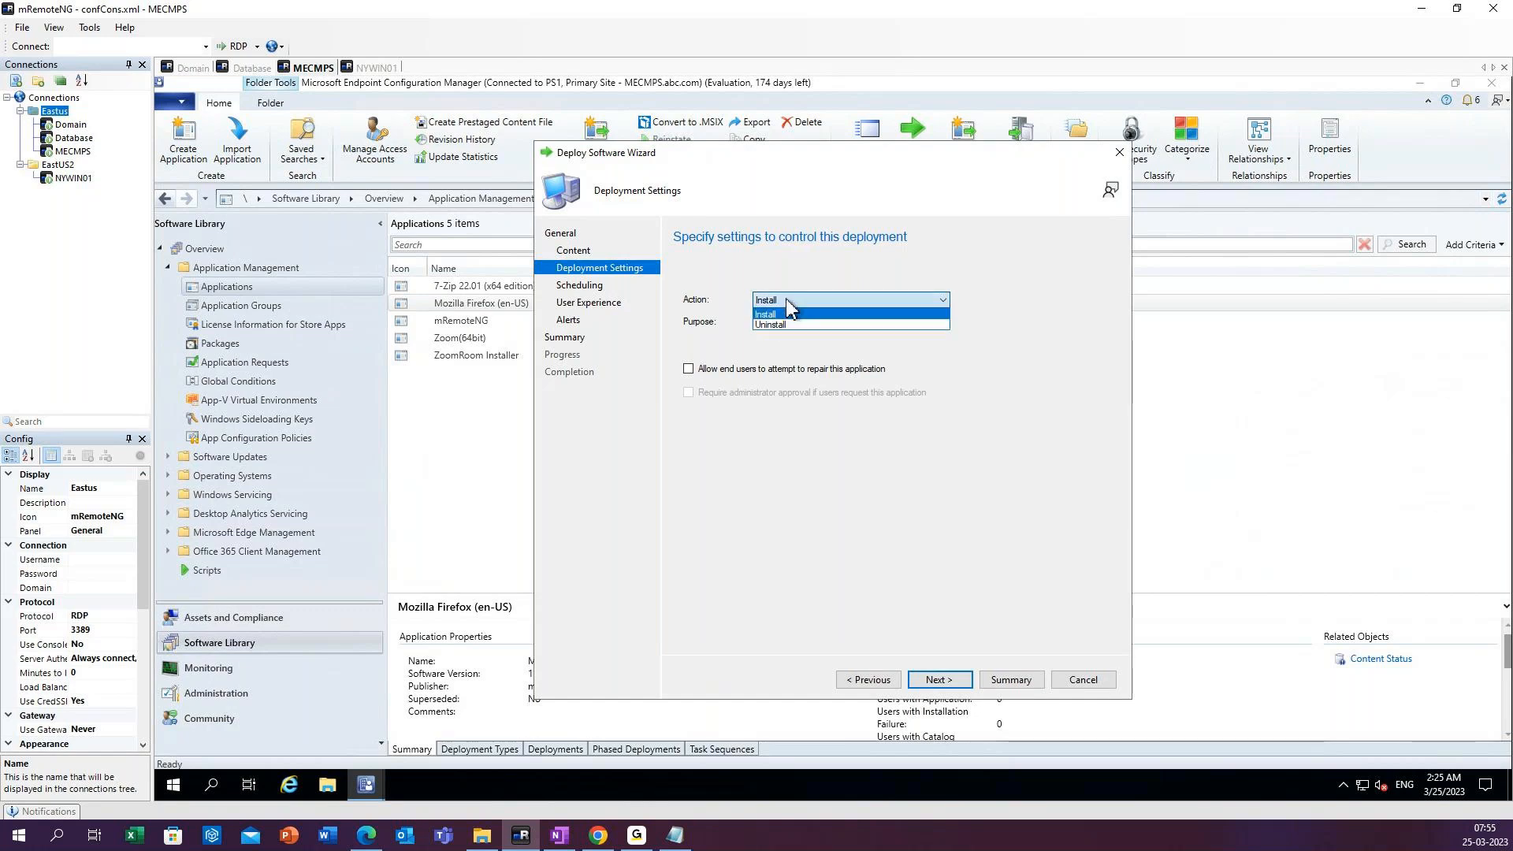
click(788, 314)
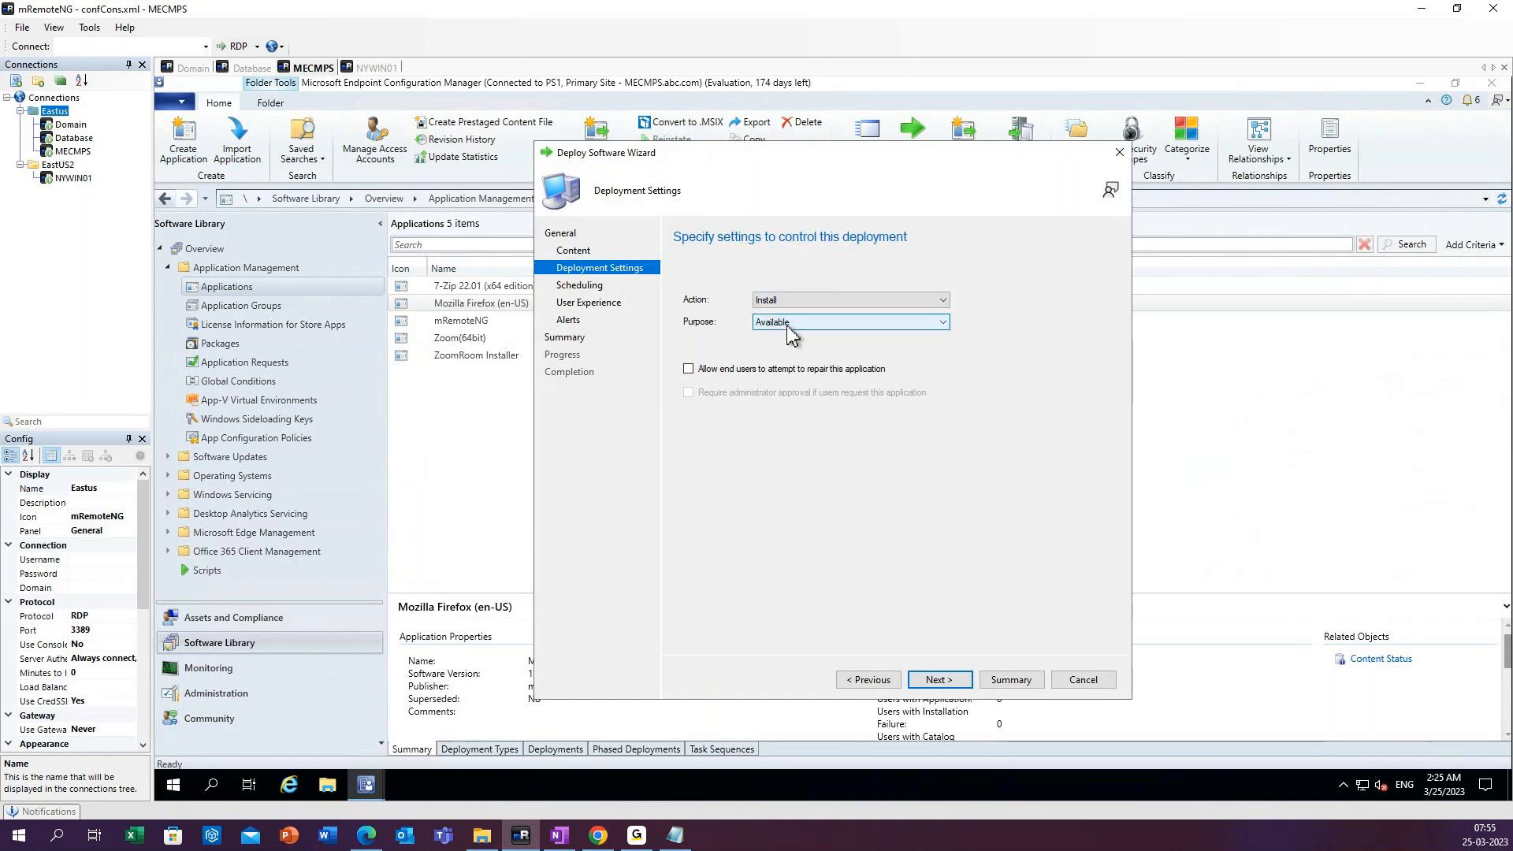
click(790, 324)
click(788, 354)
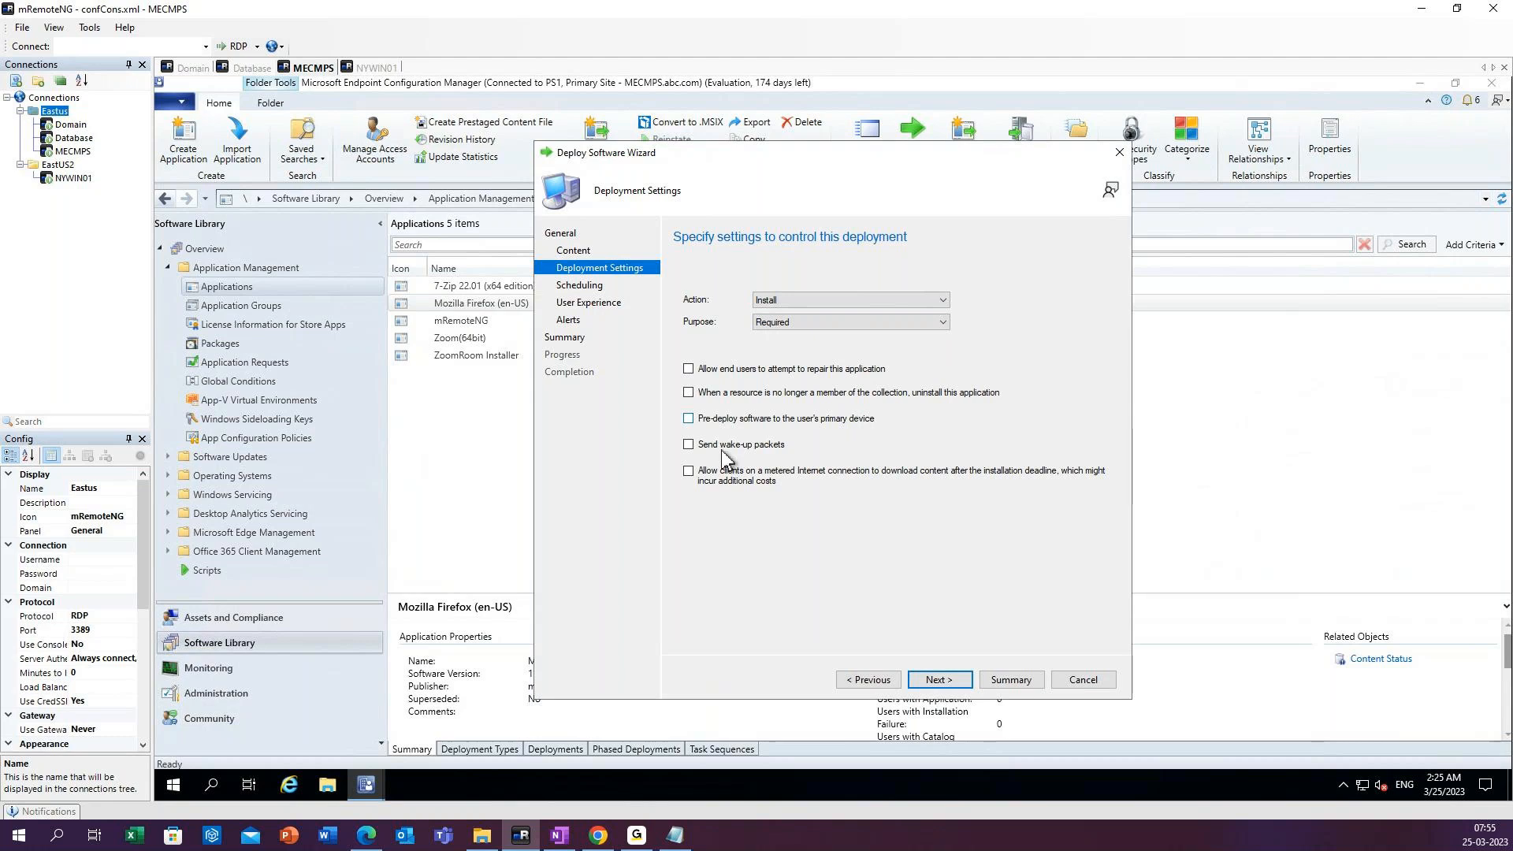
Complete the Firefox deployment with the default scheduling, user experience and alert settings, and refresh the applications list.
click(951, 687)
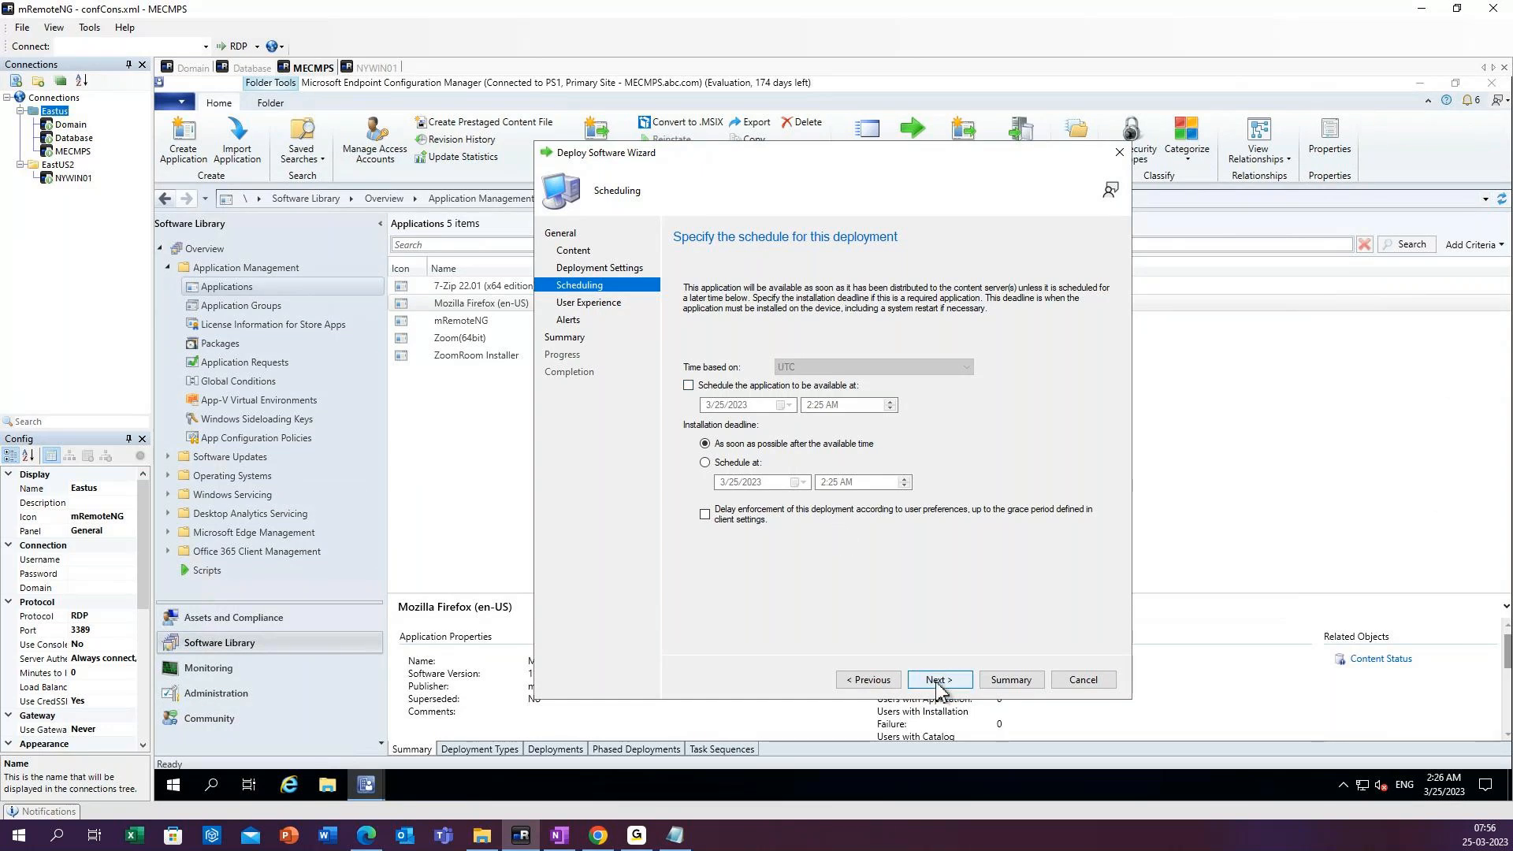
click(939, 680)
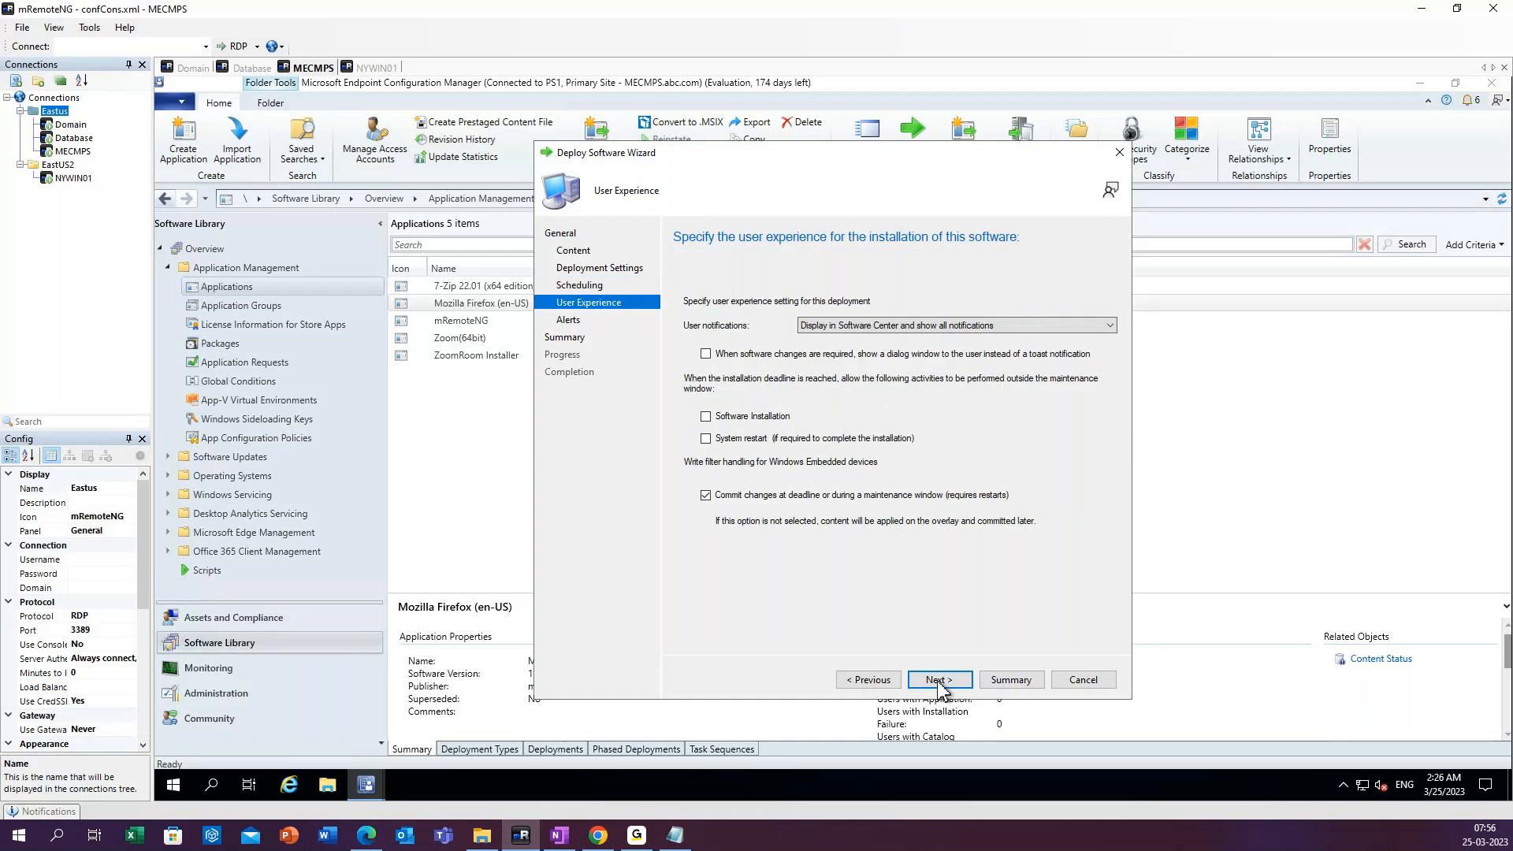
click(938, 680)
click(939, 680)
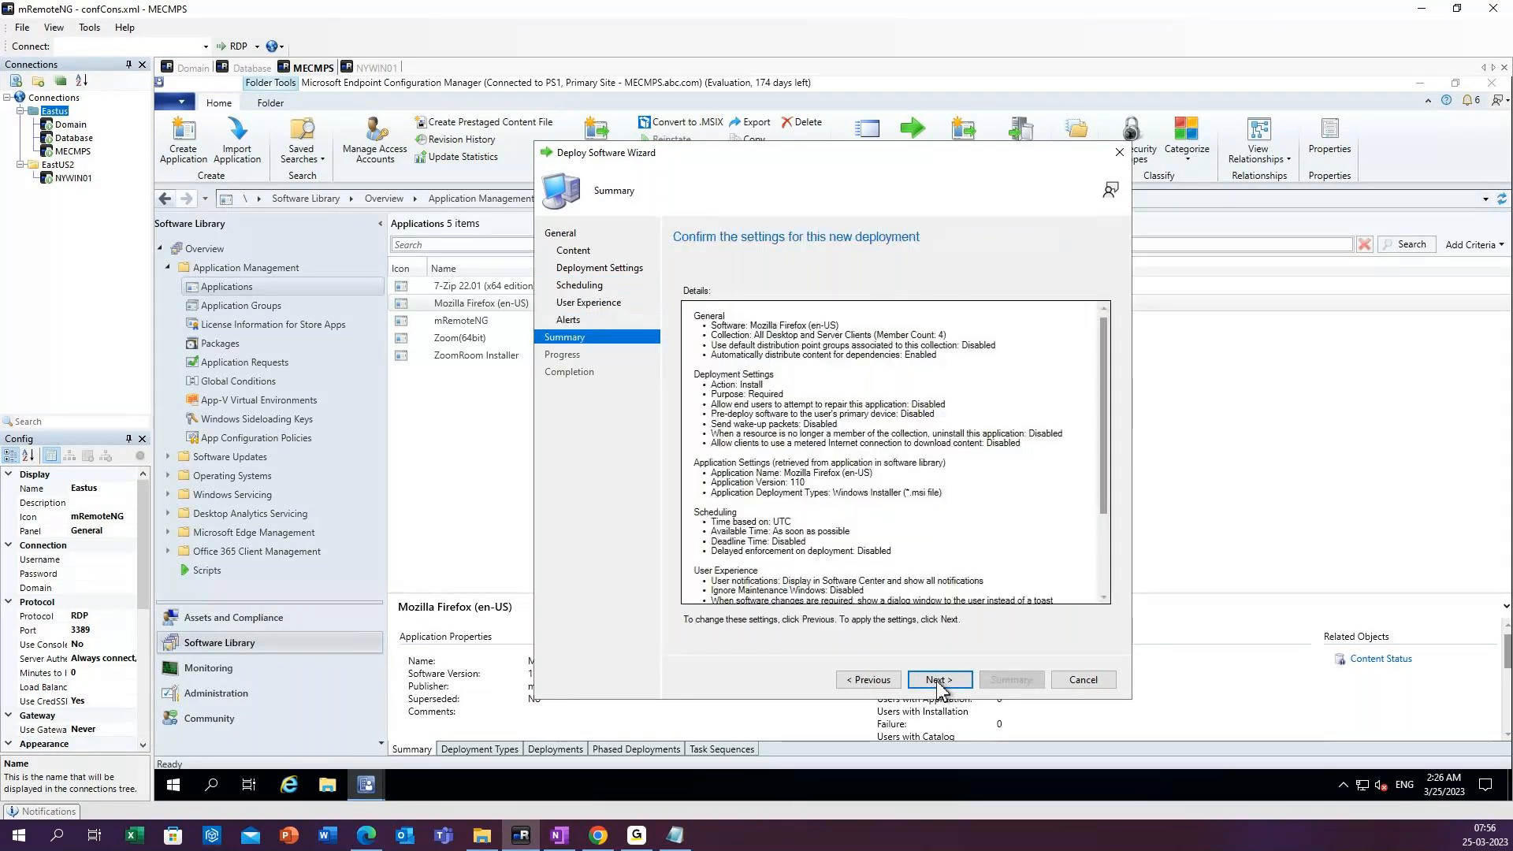
click(939, 681)
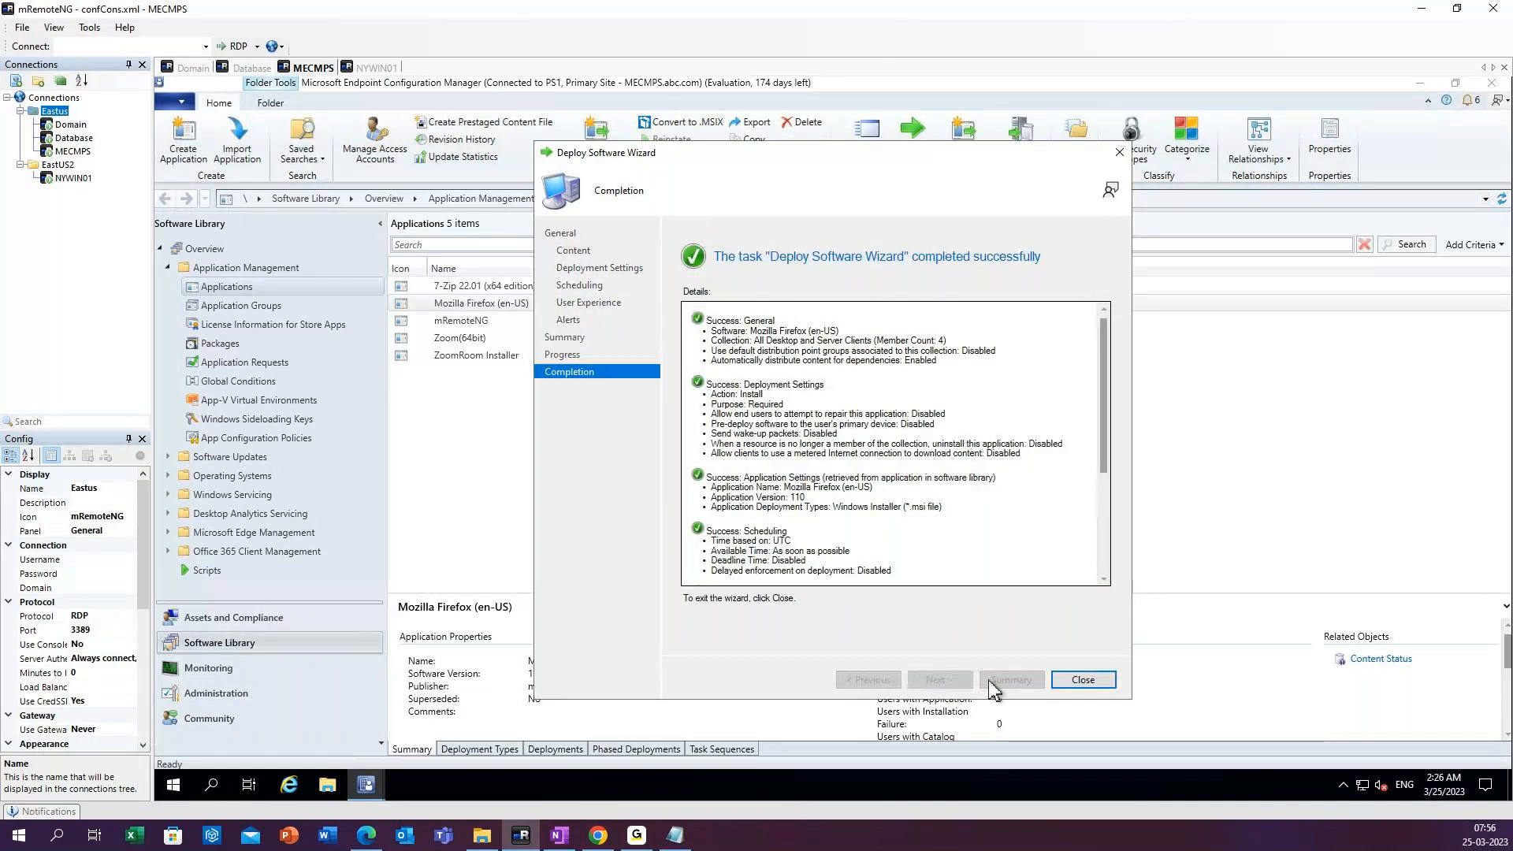
click(1081, 680)
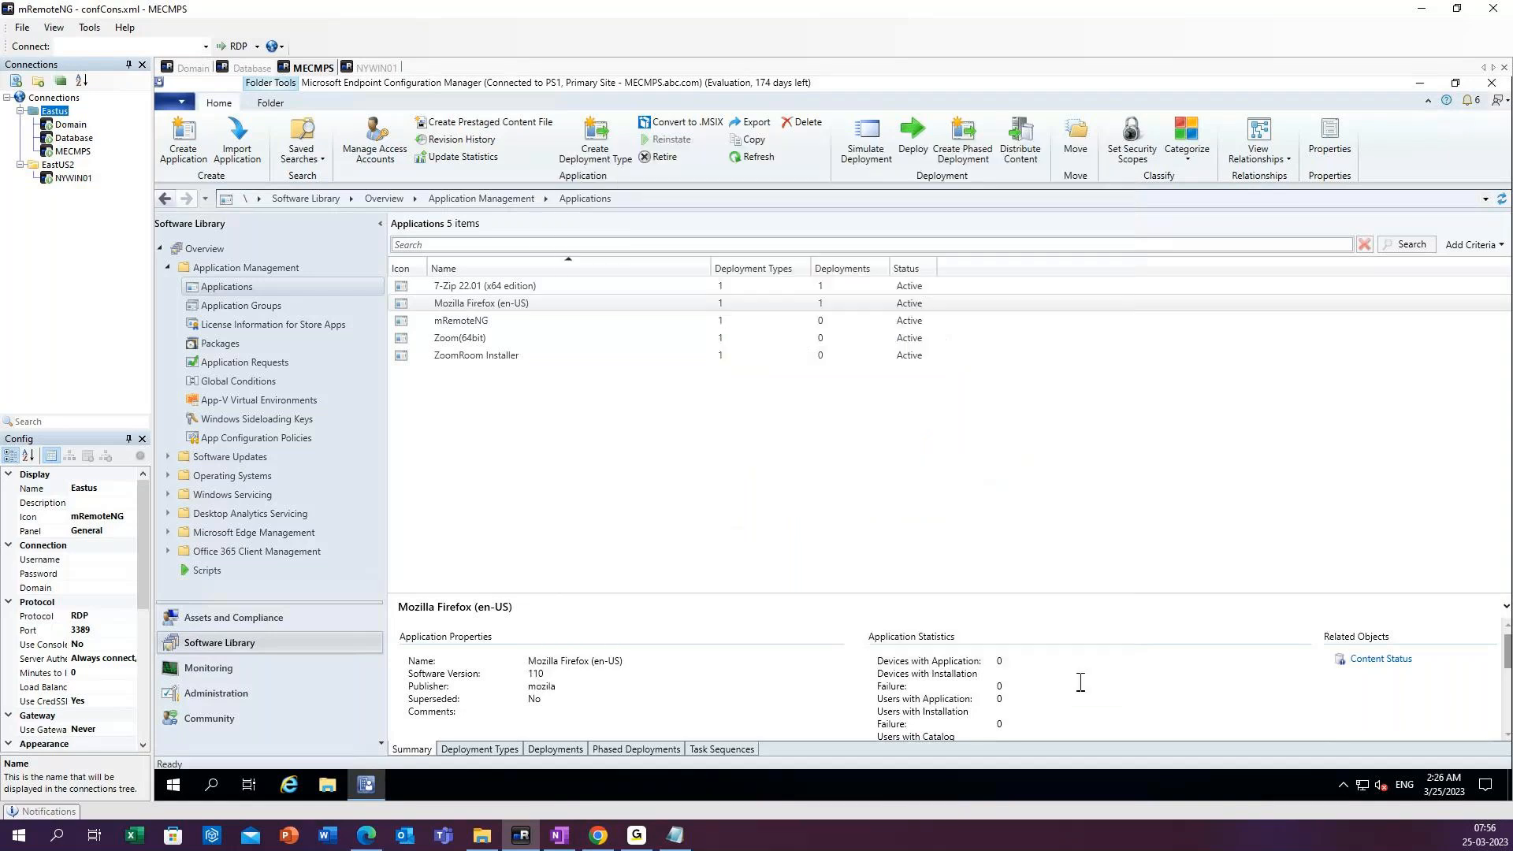
click(758, 158)
Switch to the Domain session and open Configuration Manager Properties from the desktop shortcut to display the client actions.
click(189, 68)
right_click(393, 221)
click(181, 195)
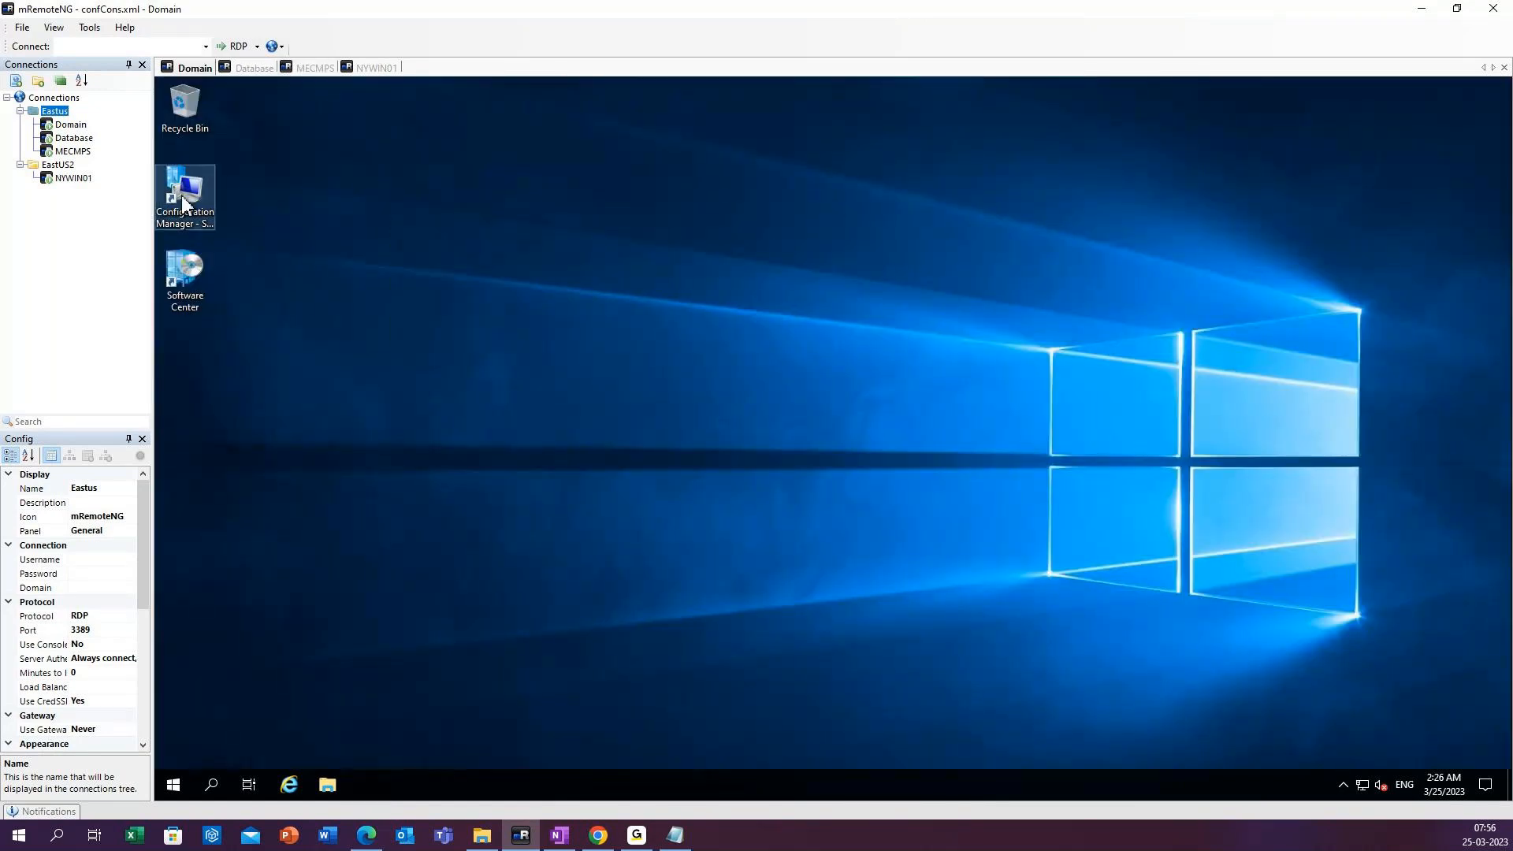
double_click(184, 196)
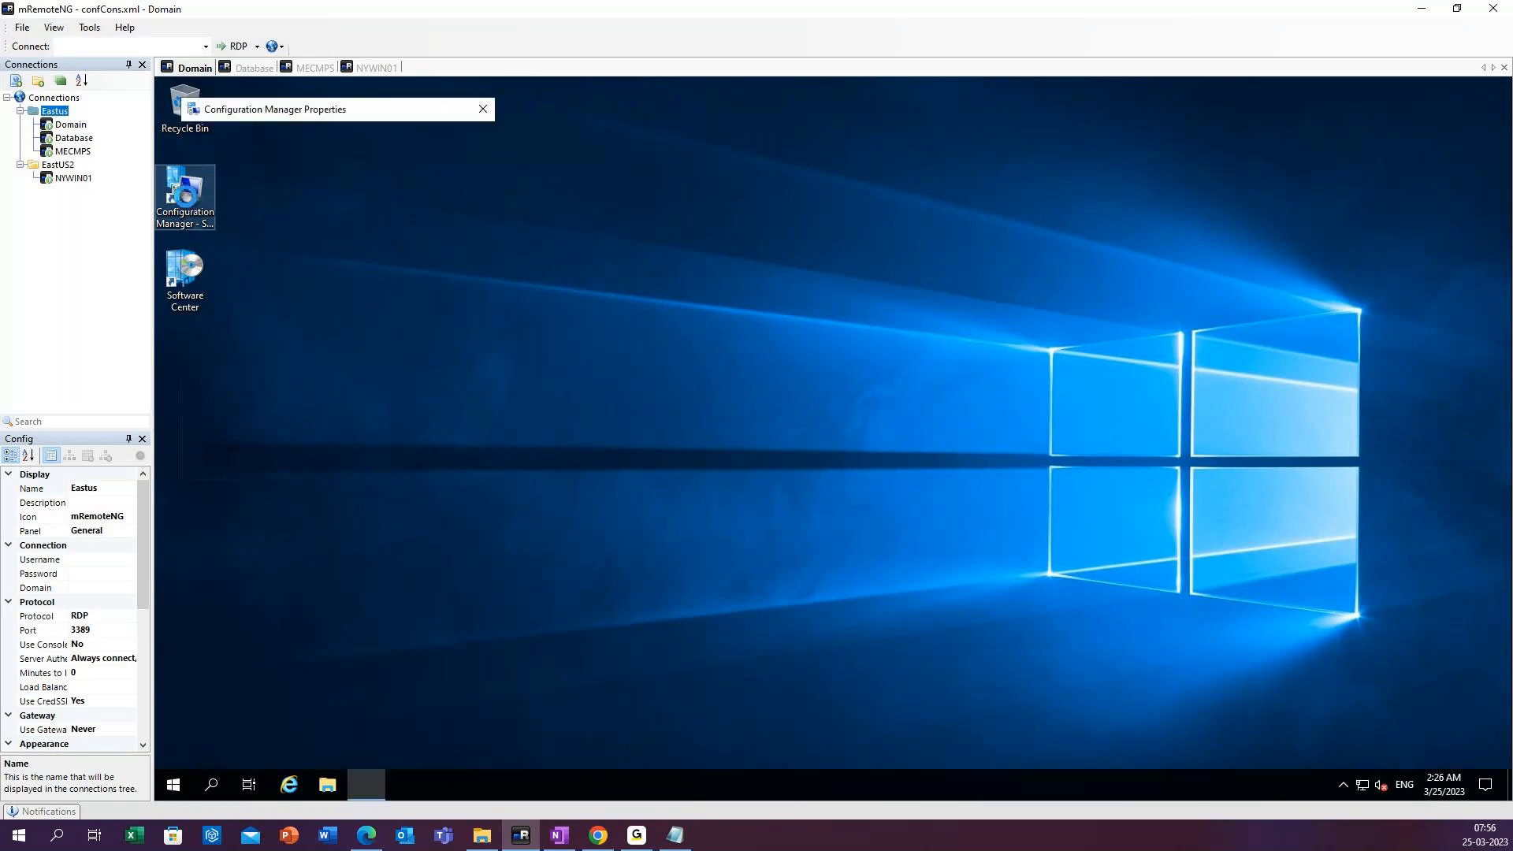
drag(457, 120, 607, 139)
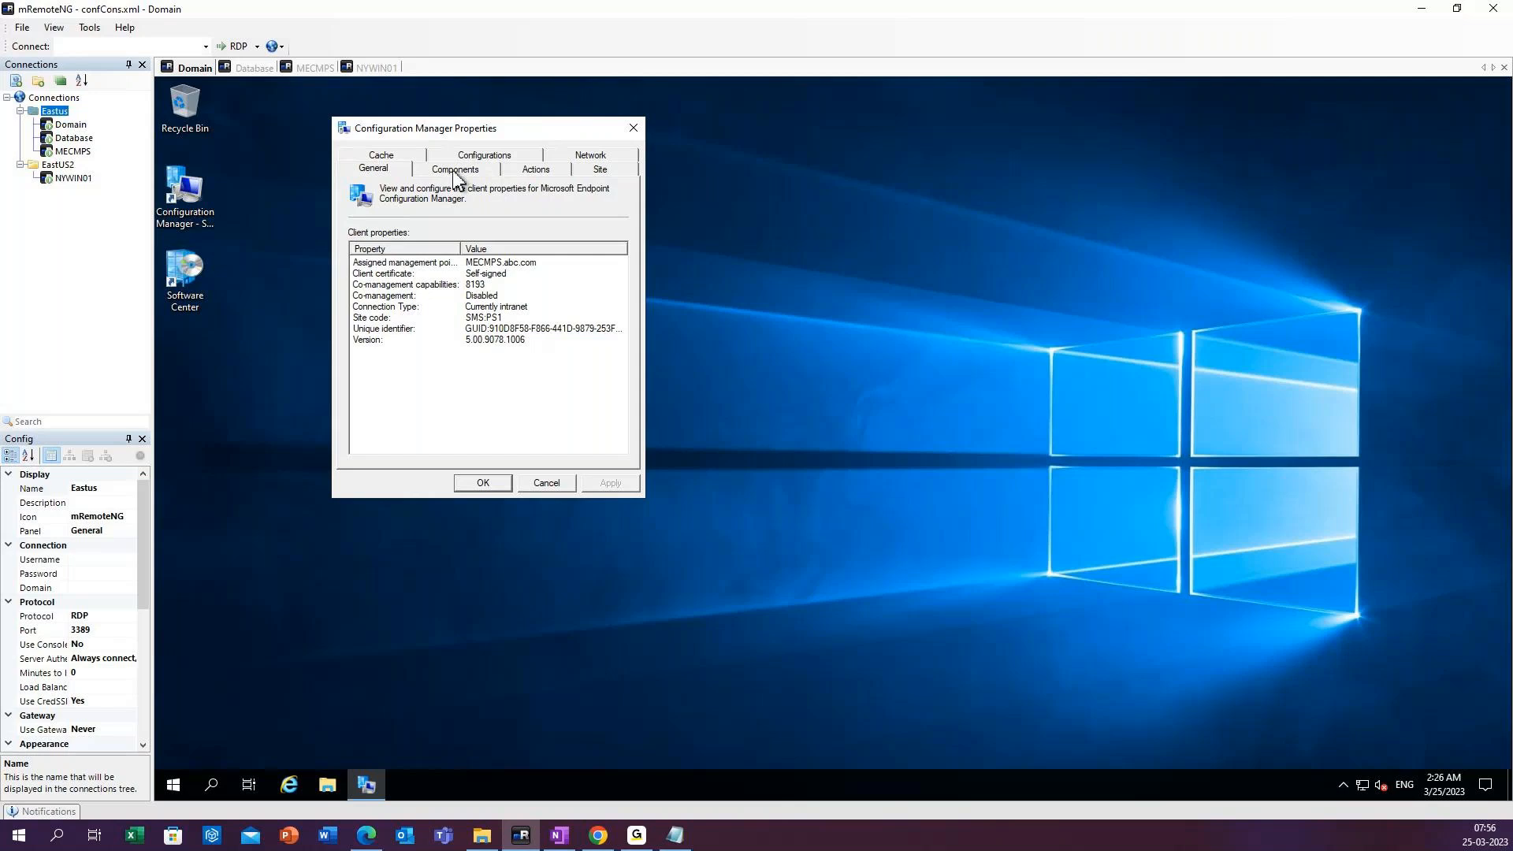
click(547, 177)
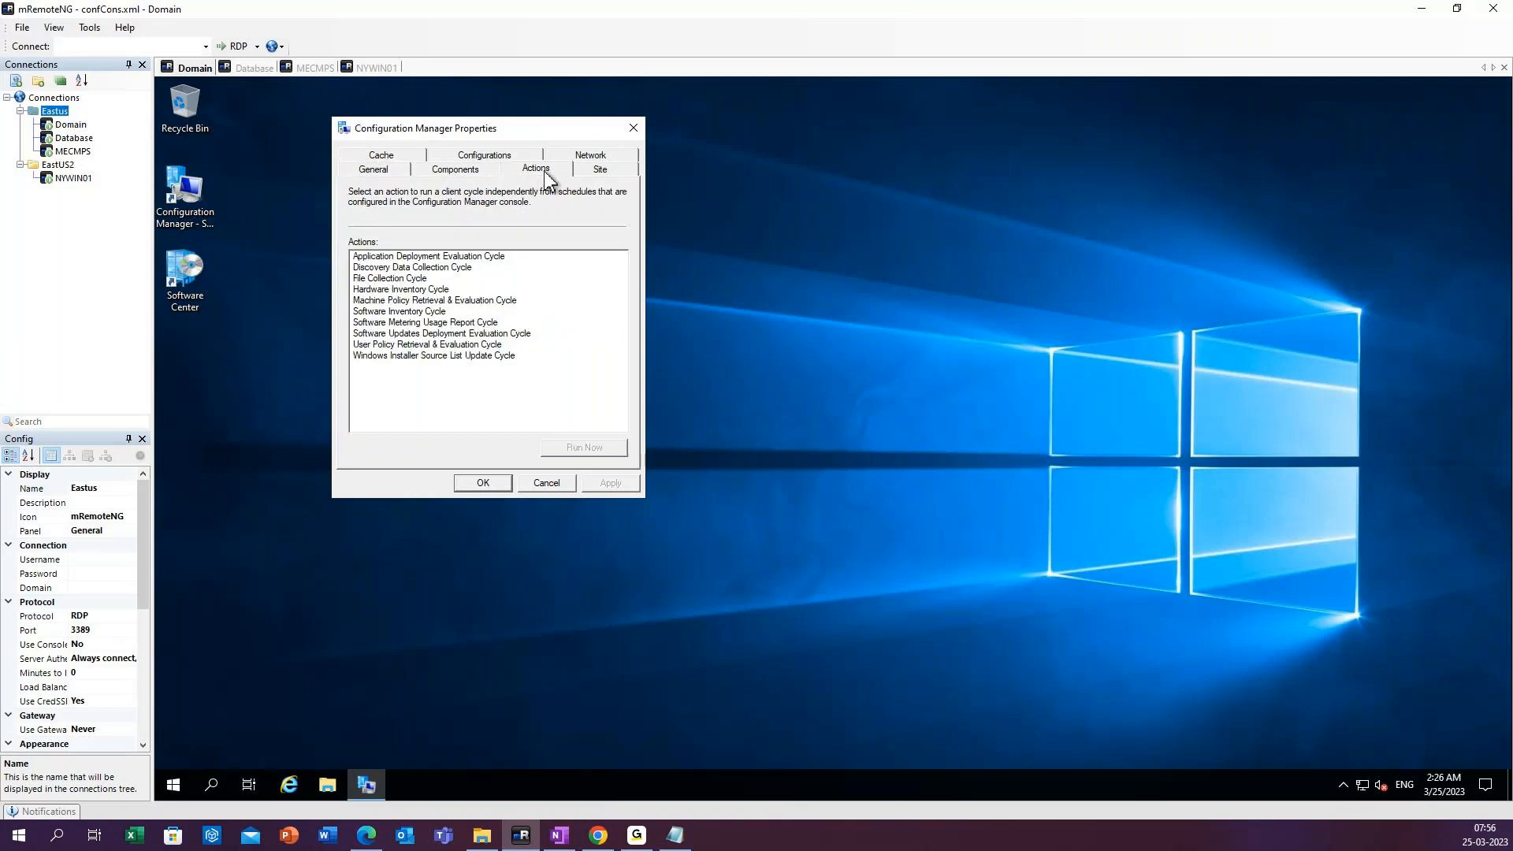
Run the Machine Policy Retrieval & Evaluation Cycle on the Domain server and close the Configuration Manager properties.
click(406, 346)
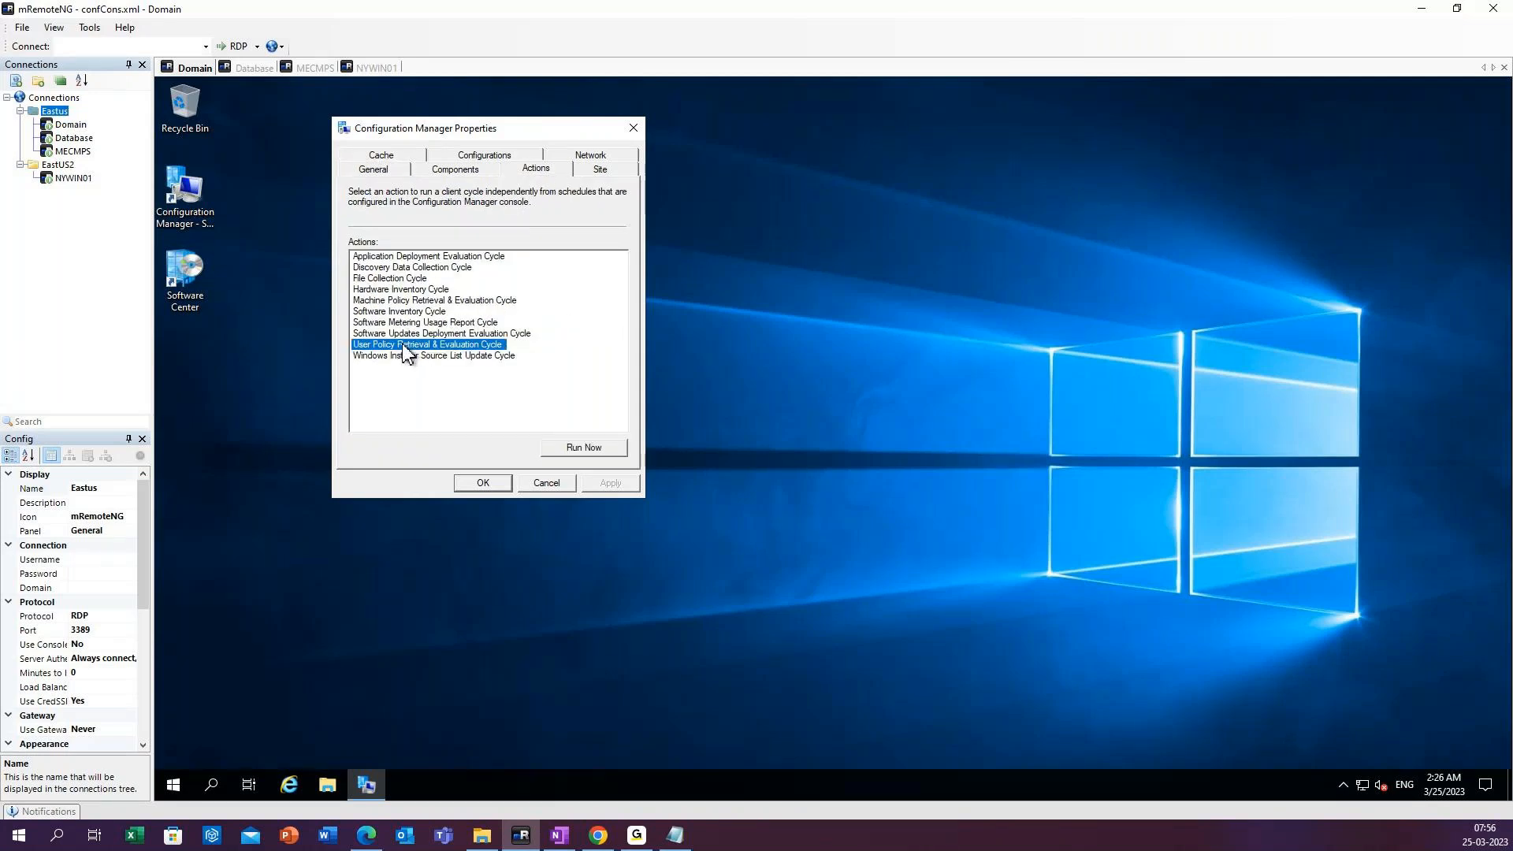
click(406, 356)
click(393, 301)
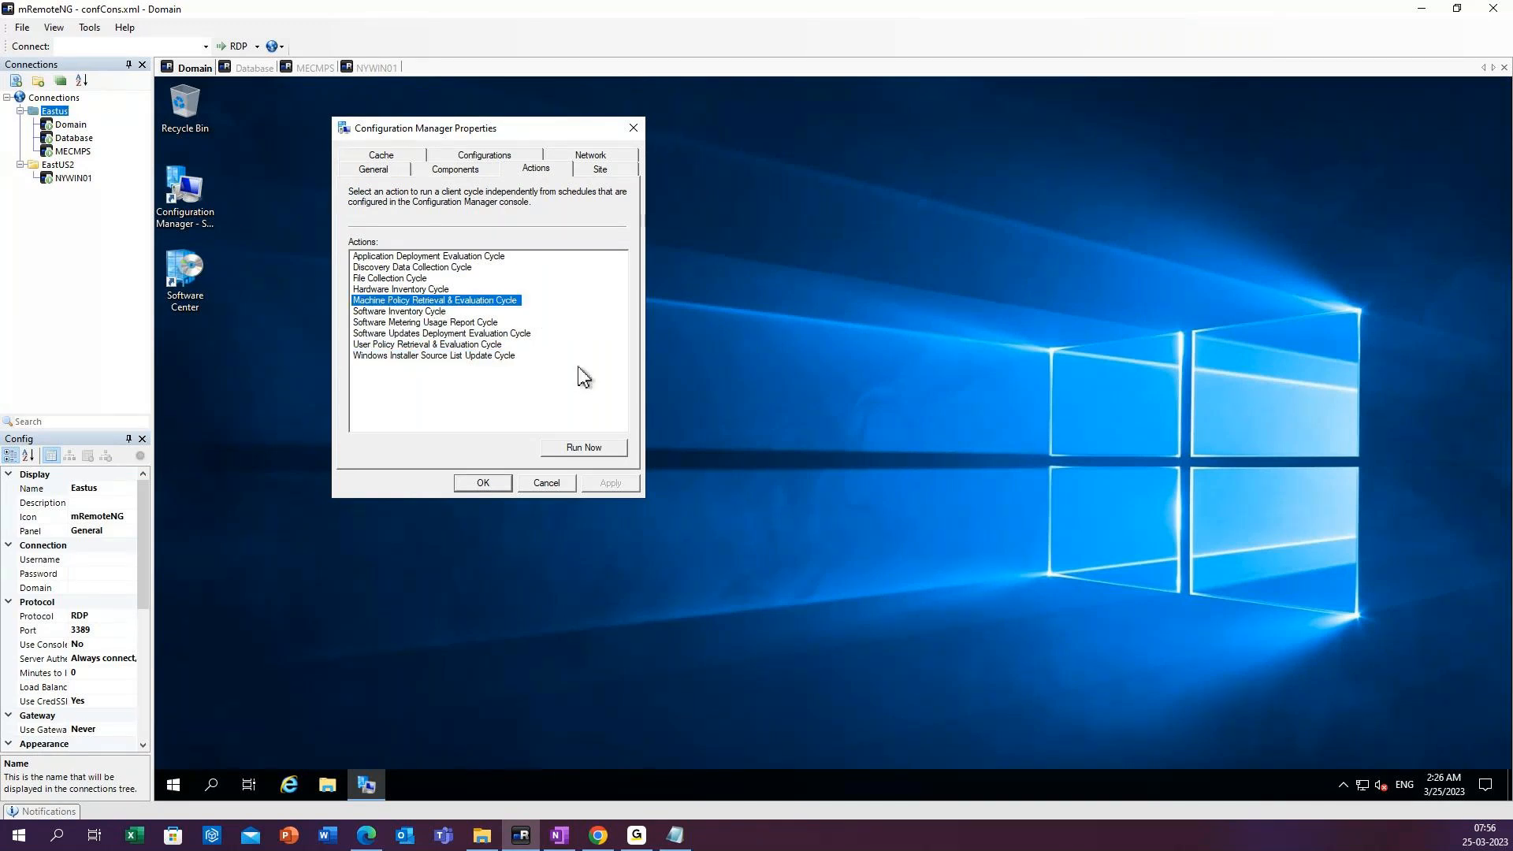
drag(521, 134, 693, 152)
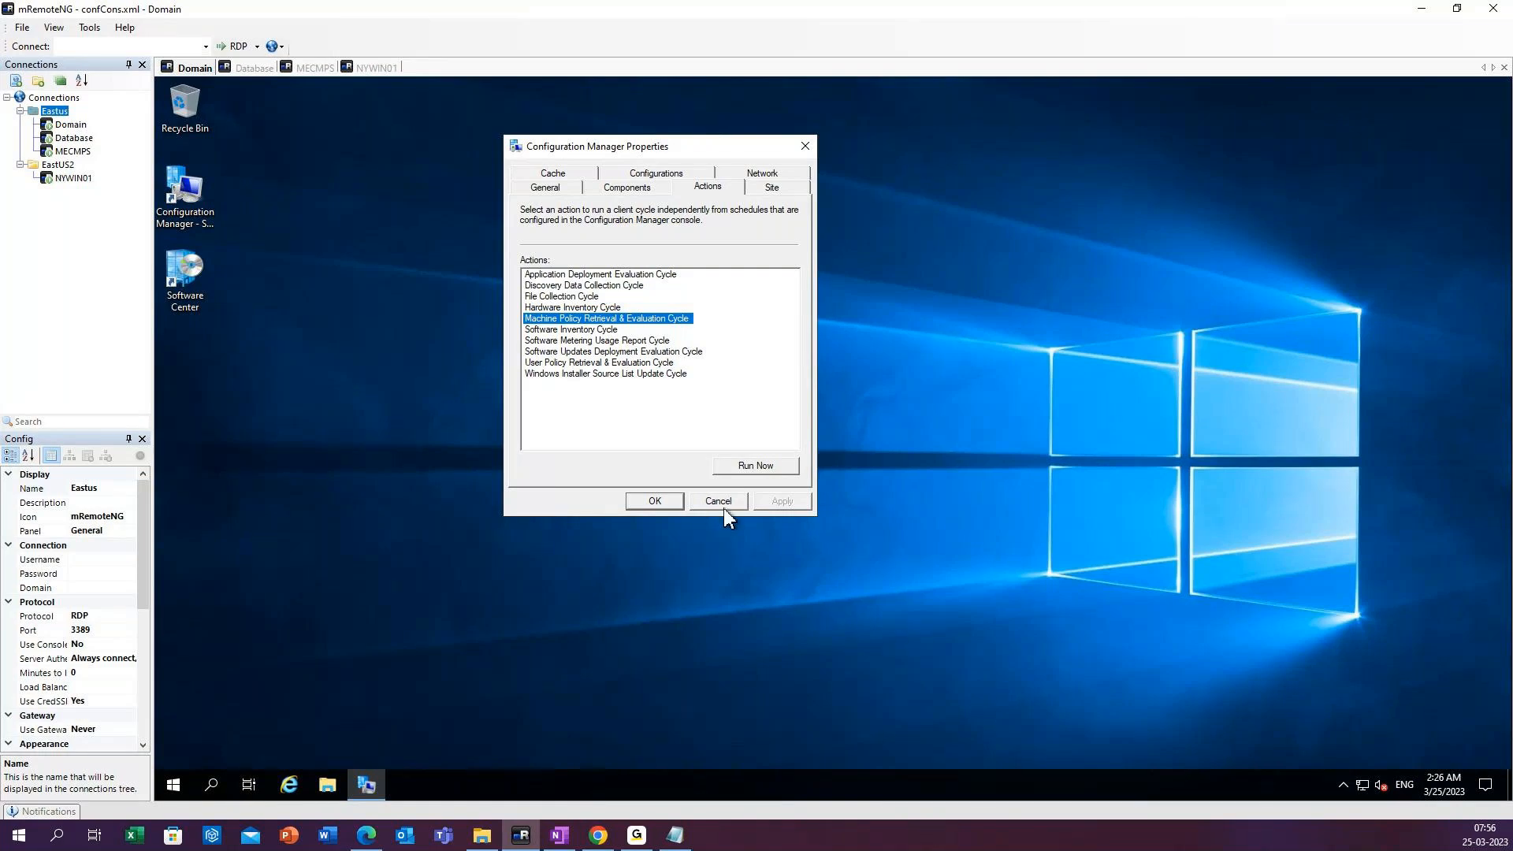
click(755, 466)
click(950, 488)
click(804, 147)
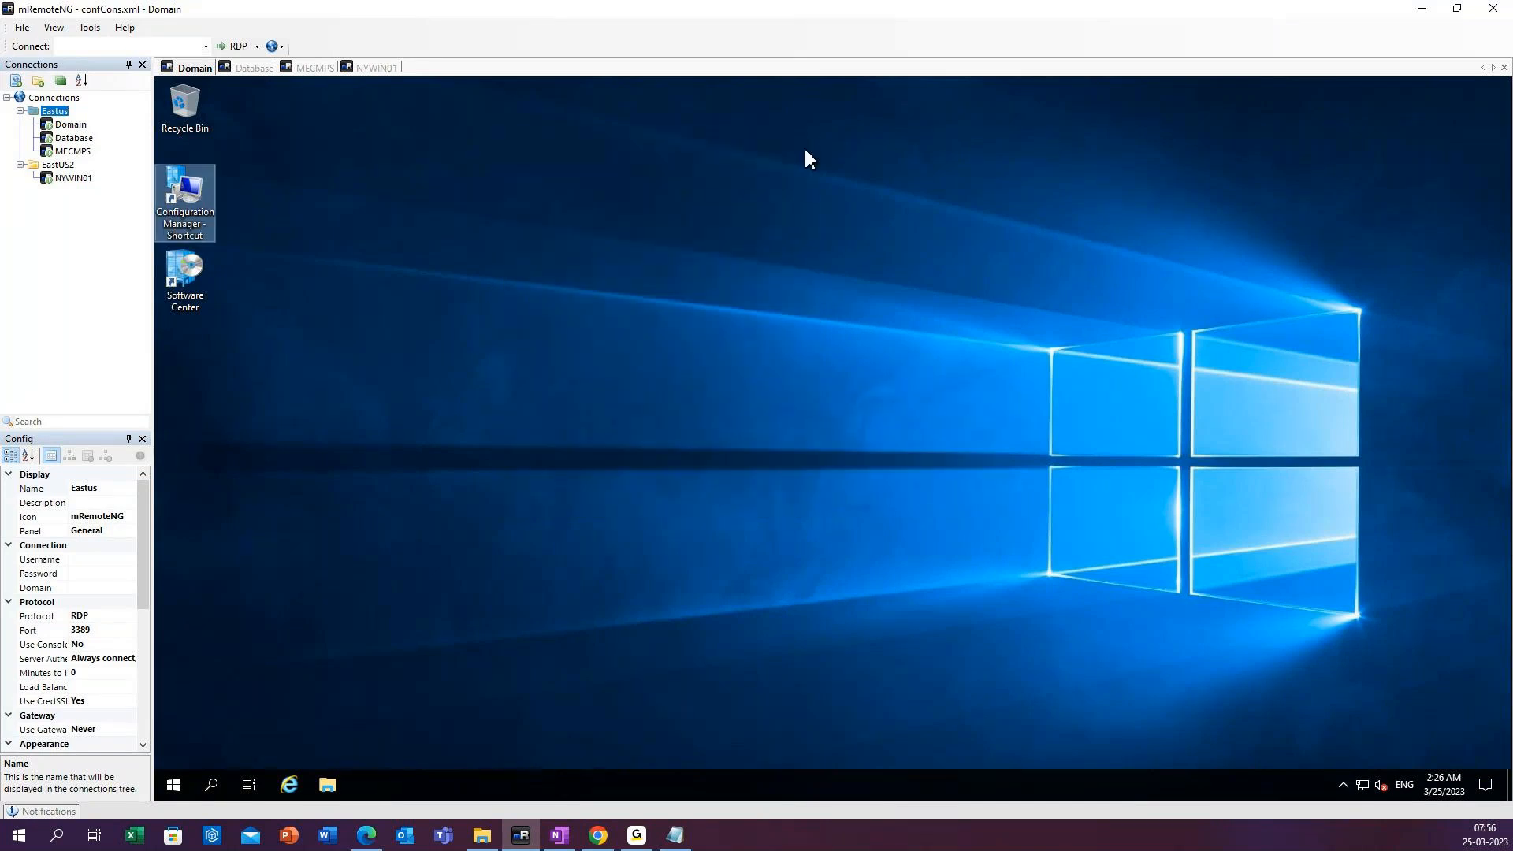
Open Software Center on the Domain server, check Mozilla Firefox (en-US) under the installation status, and dismiss the software changes notification.
click(213, 784)
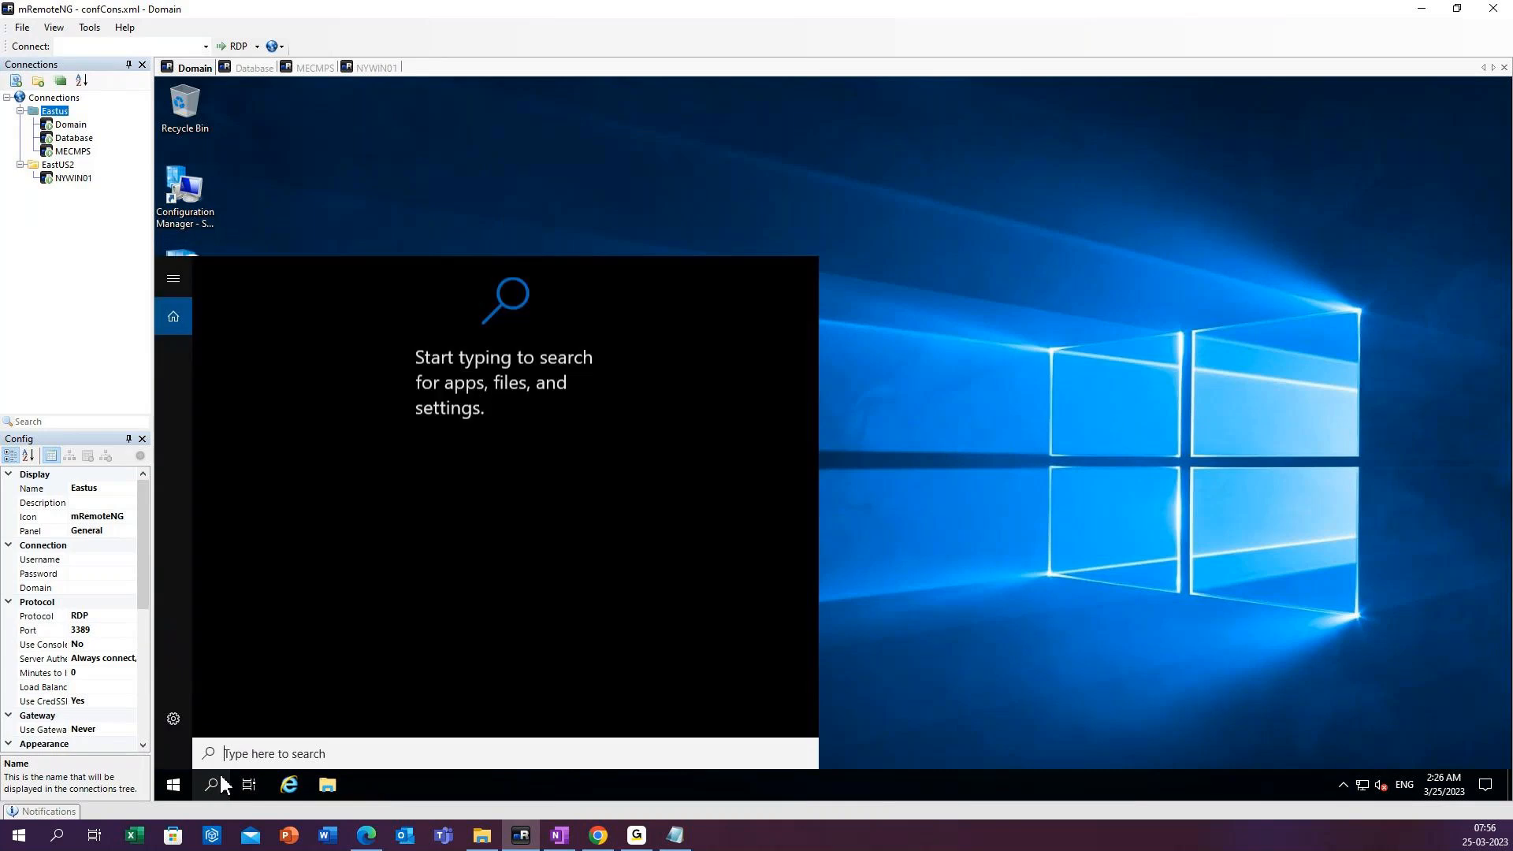
click(286, 199)
double_click(192, 268)
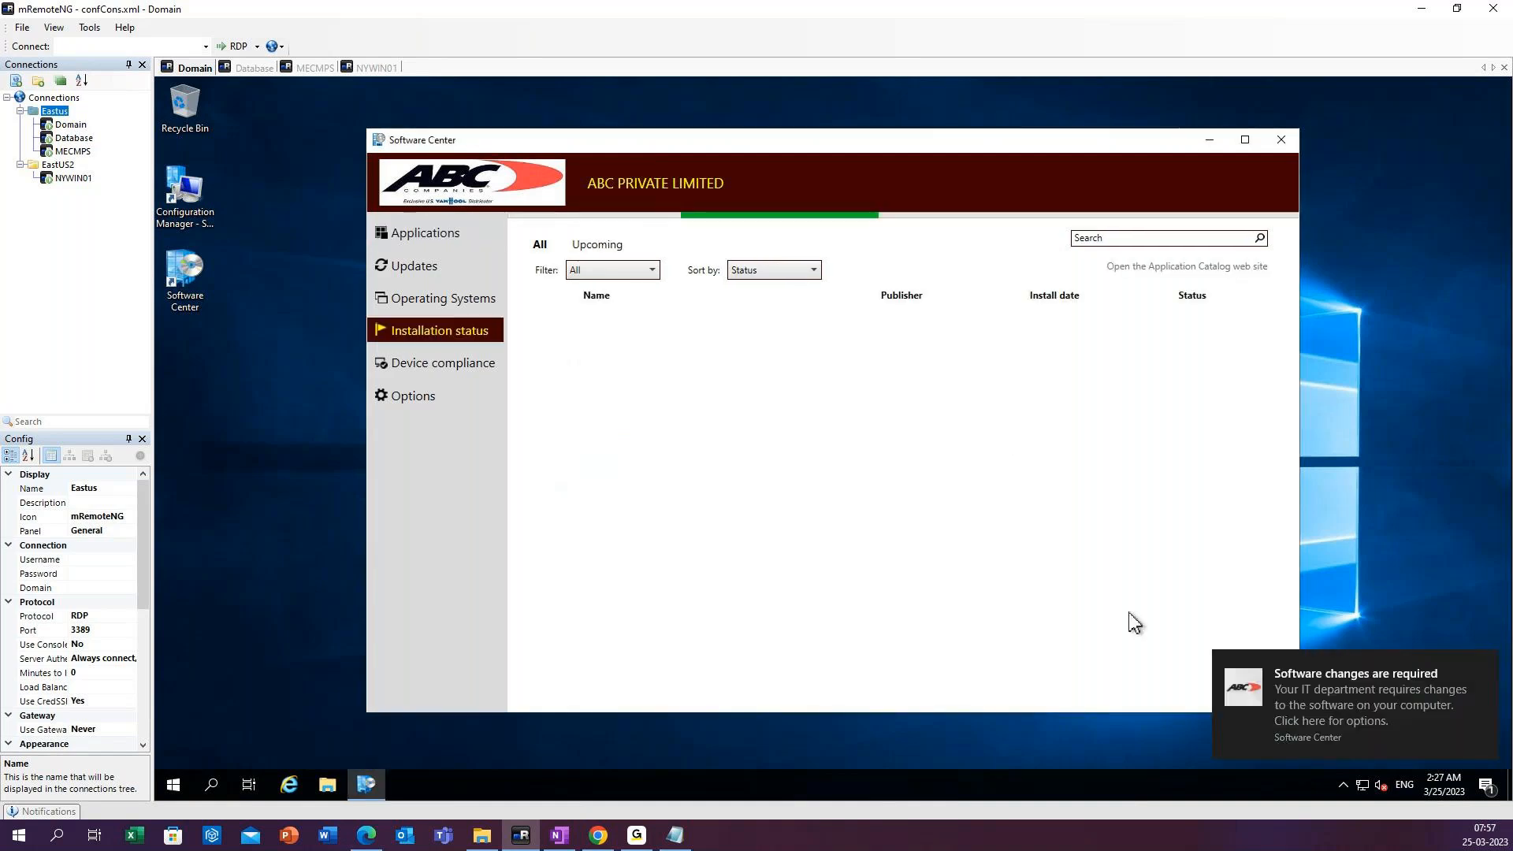
click(707, 344)
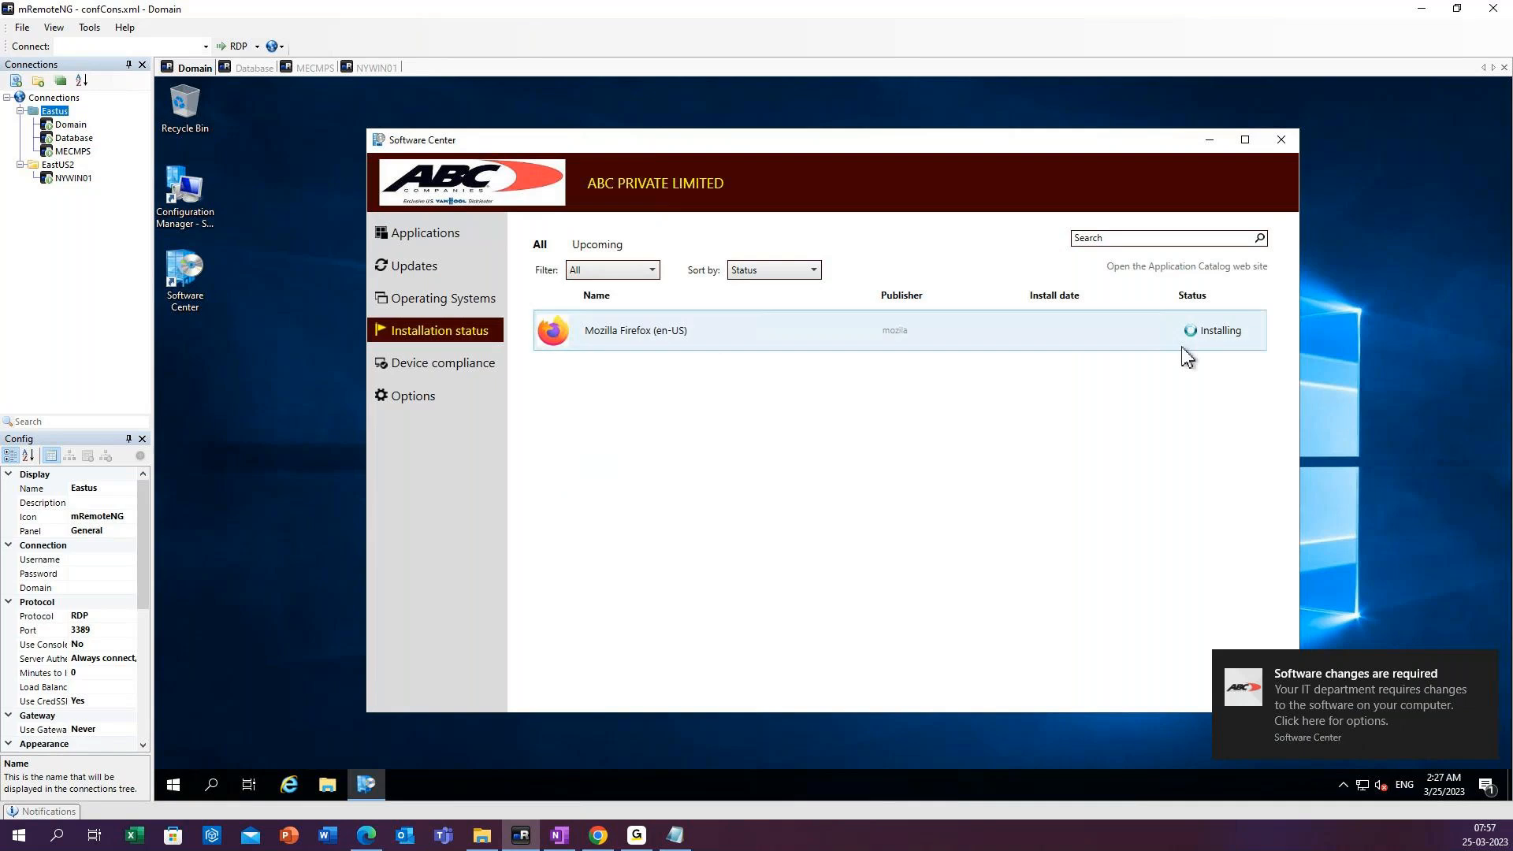
click(1360, 564)
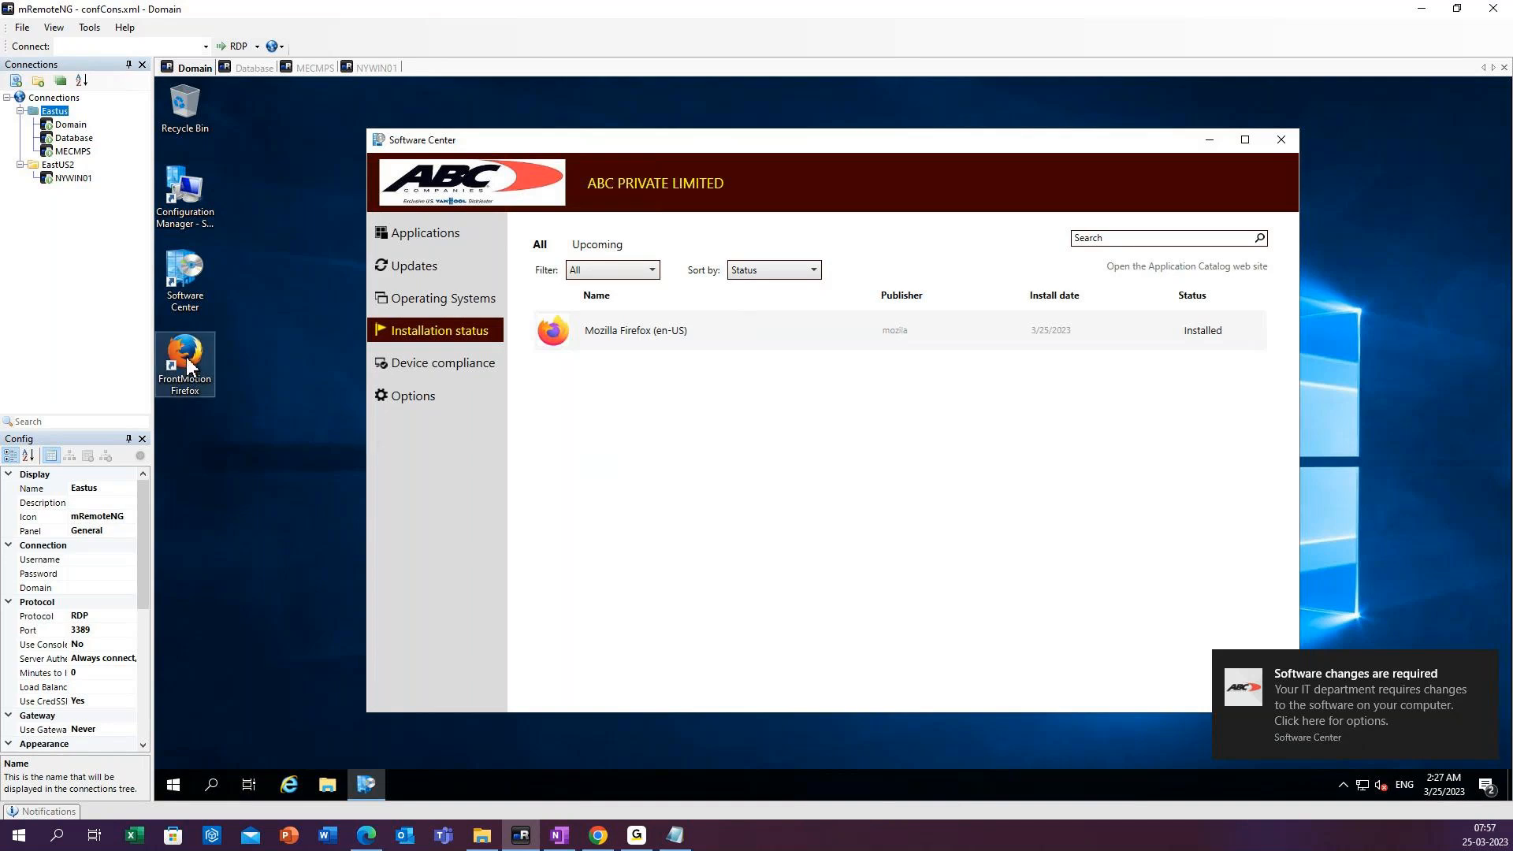
click(1486, 664)
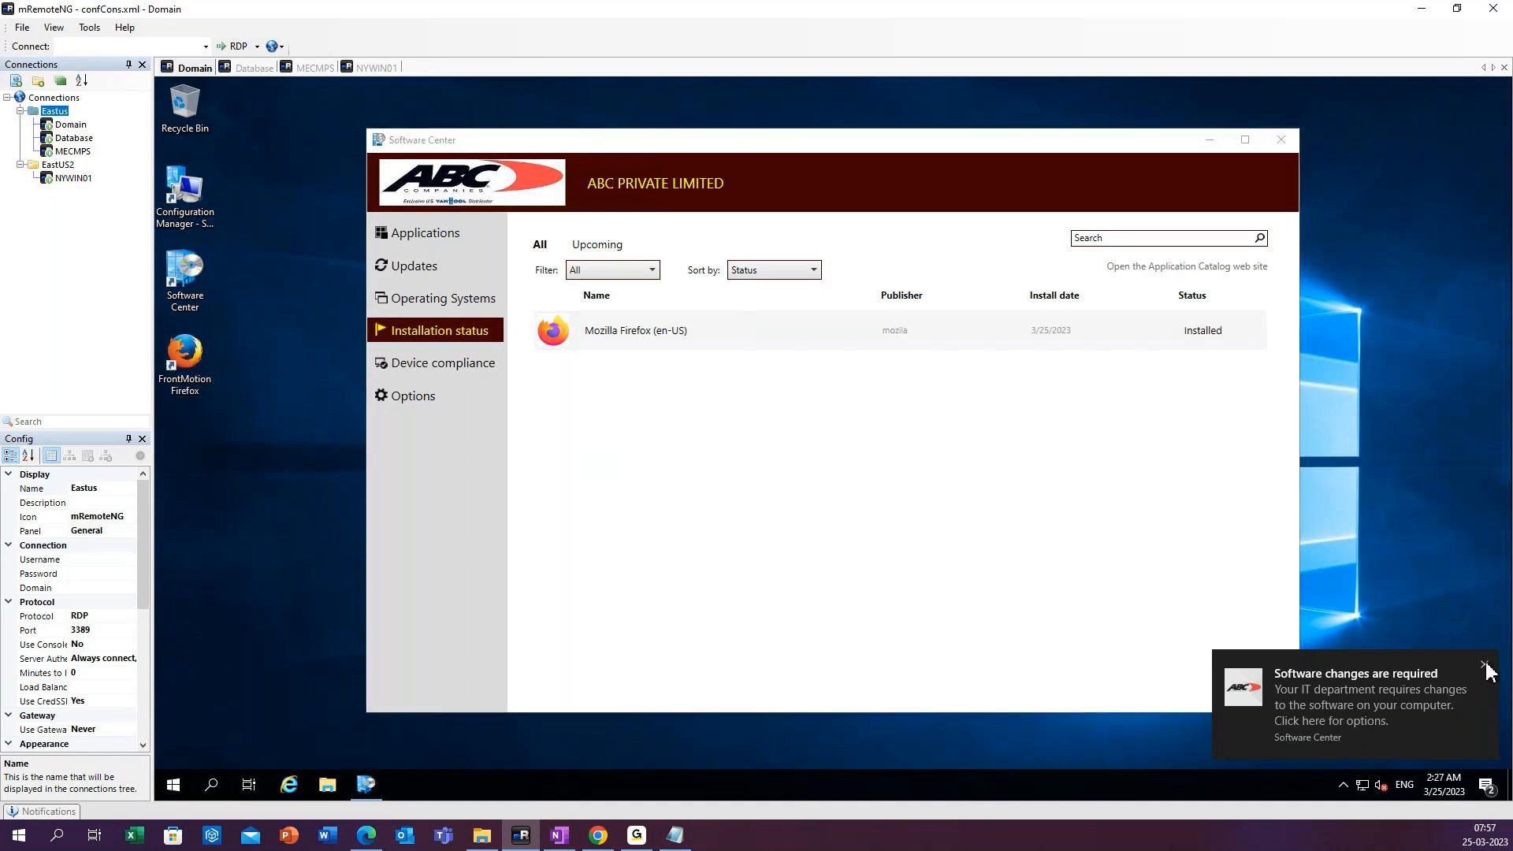
Switch to the Database session and open Software Center through the Windows search.
click(250, 71)
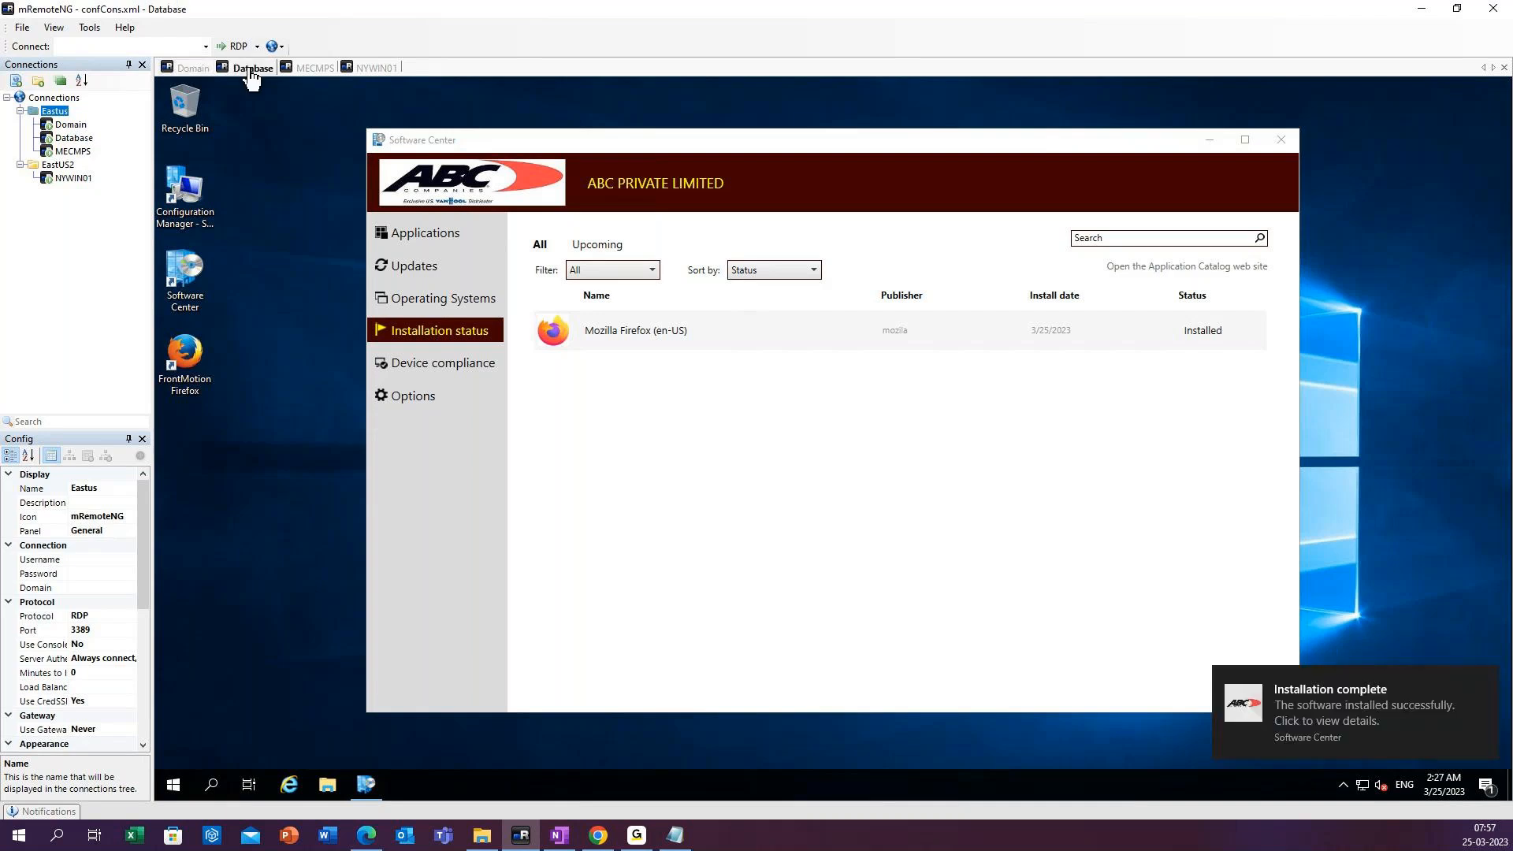
click(212, 786)
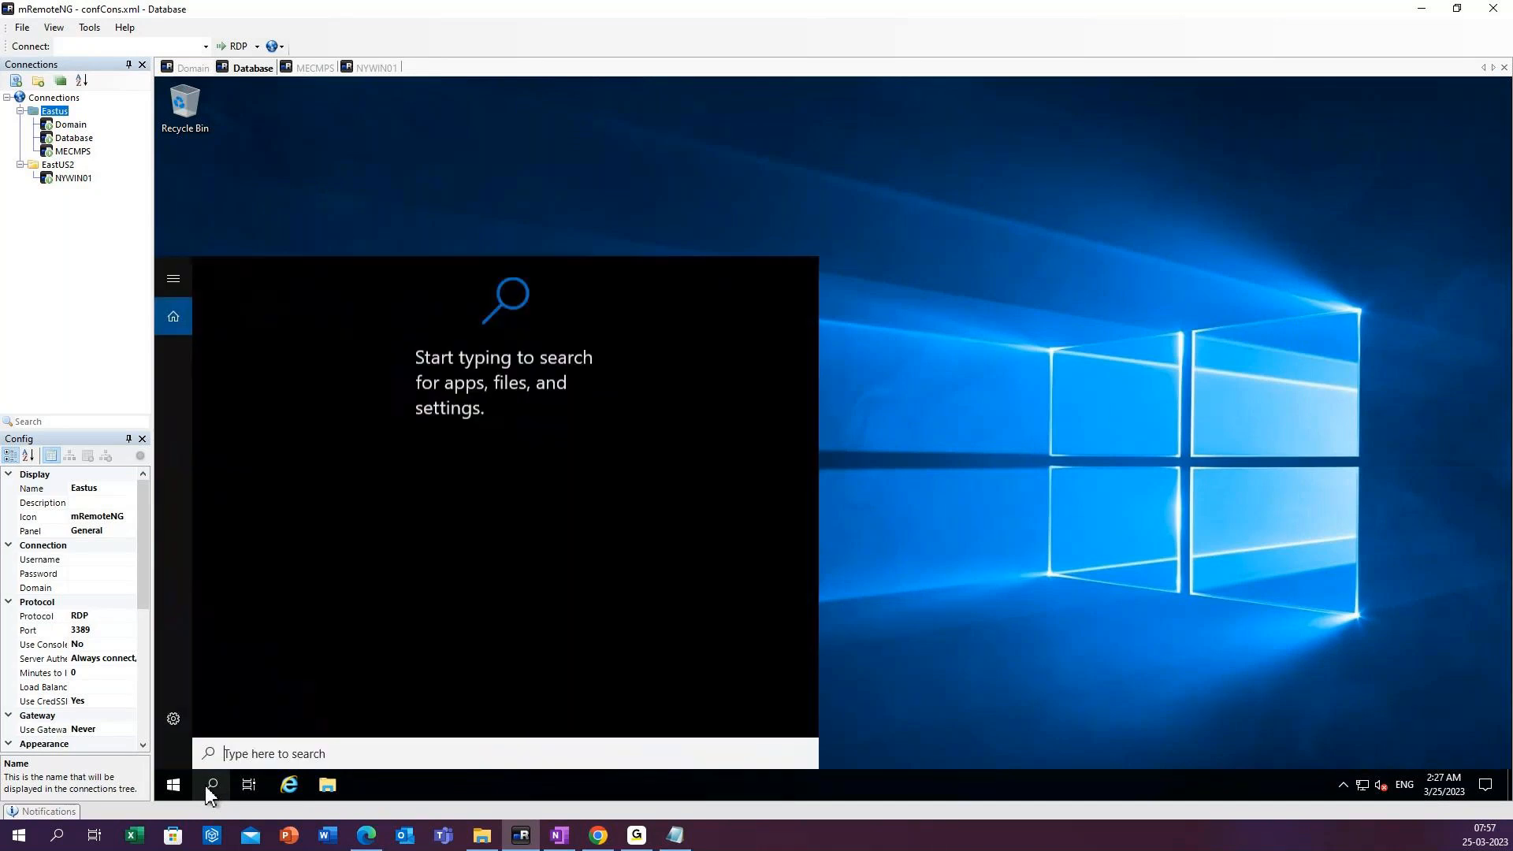
text(soft)
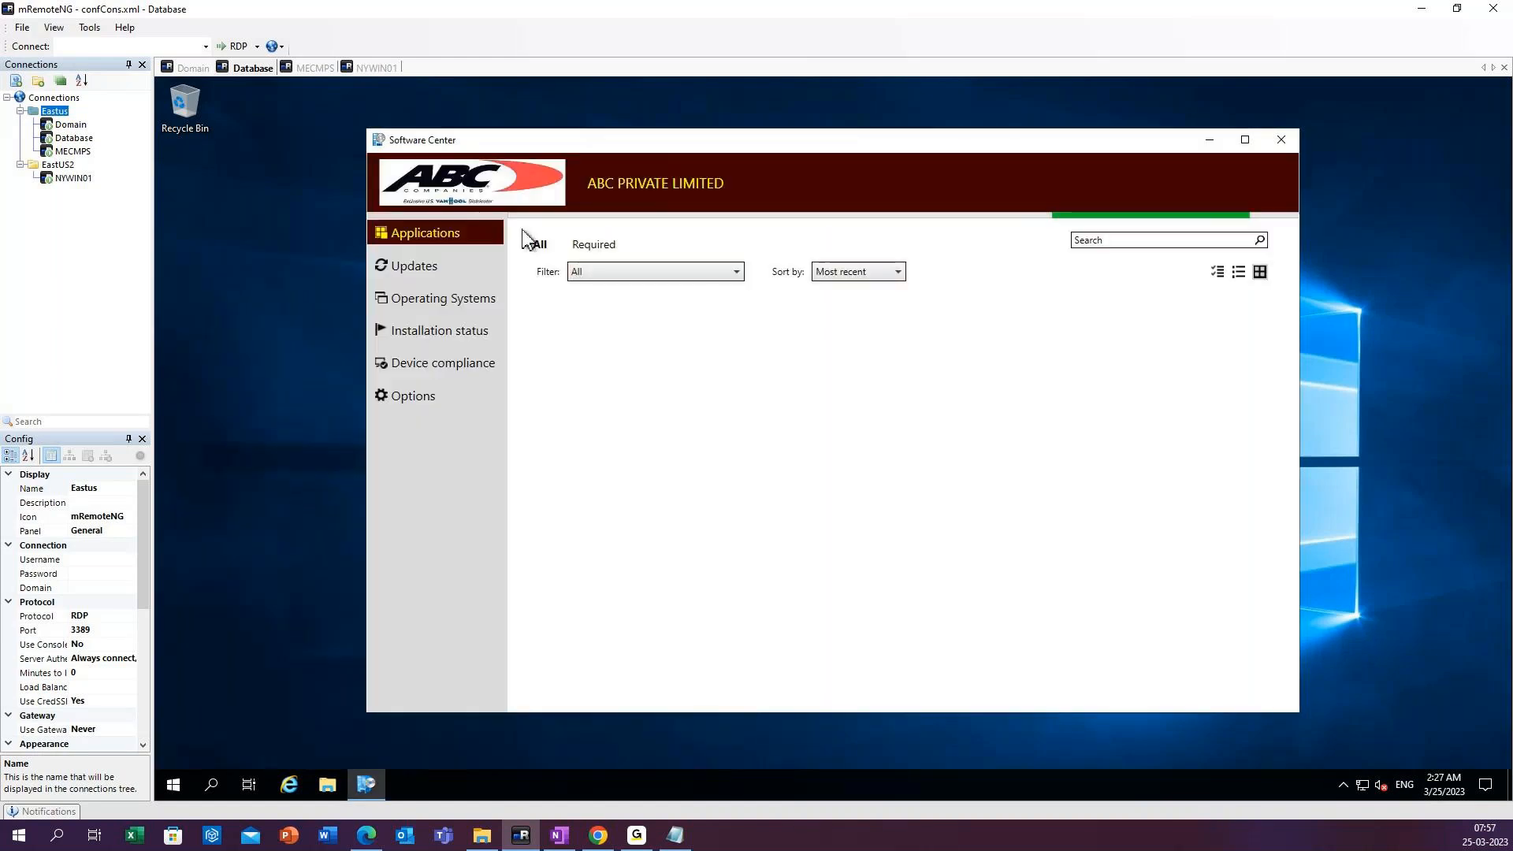
Check the applications and updates offered in Software Center on the Database server, and close it.
click(417, 268)
click(437, 237)
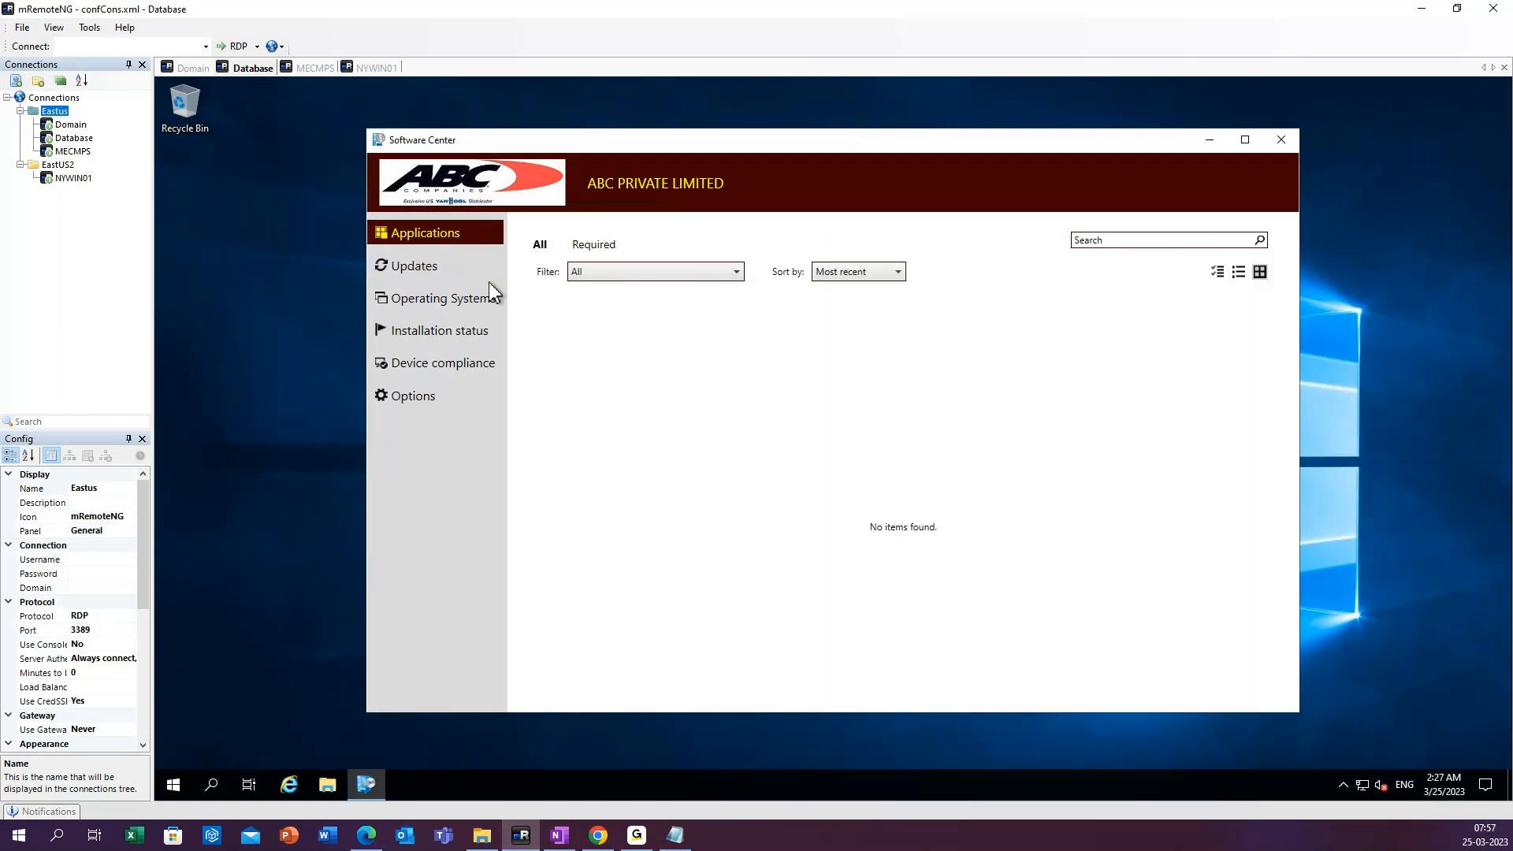
click(435, 274)
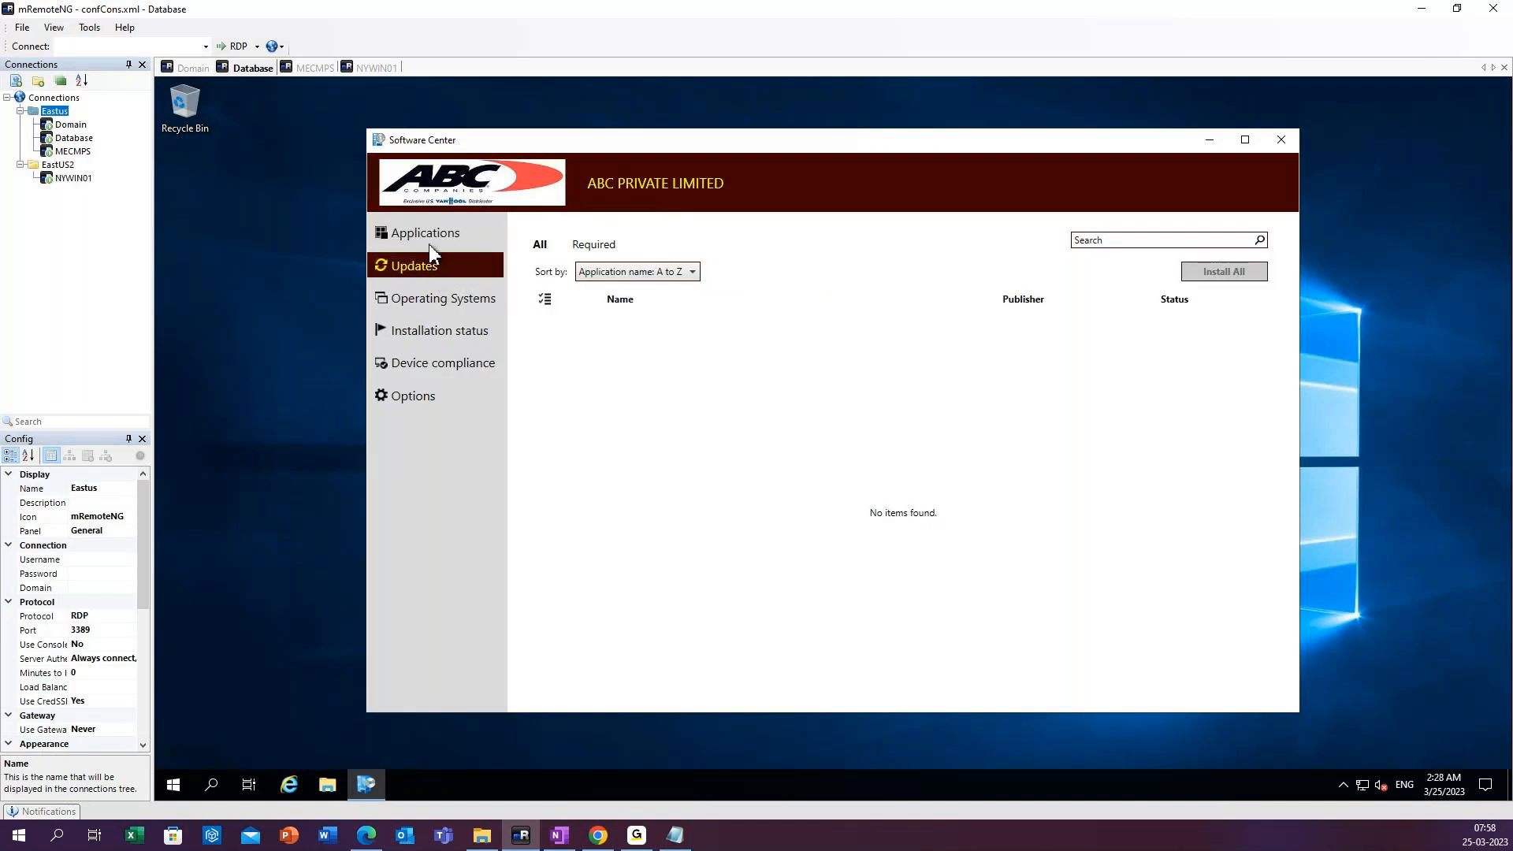
click(429, 243)
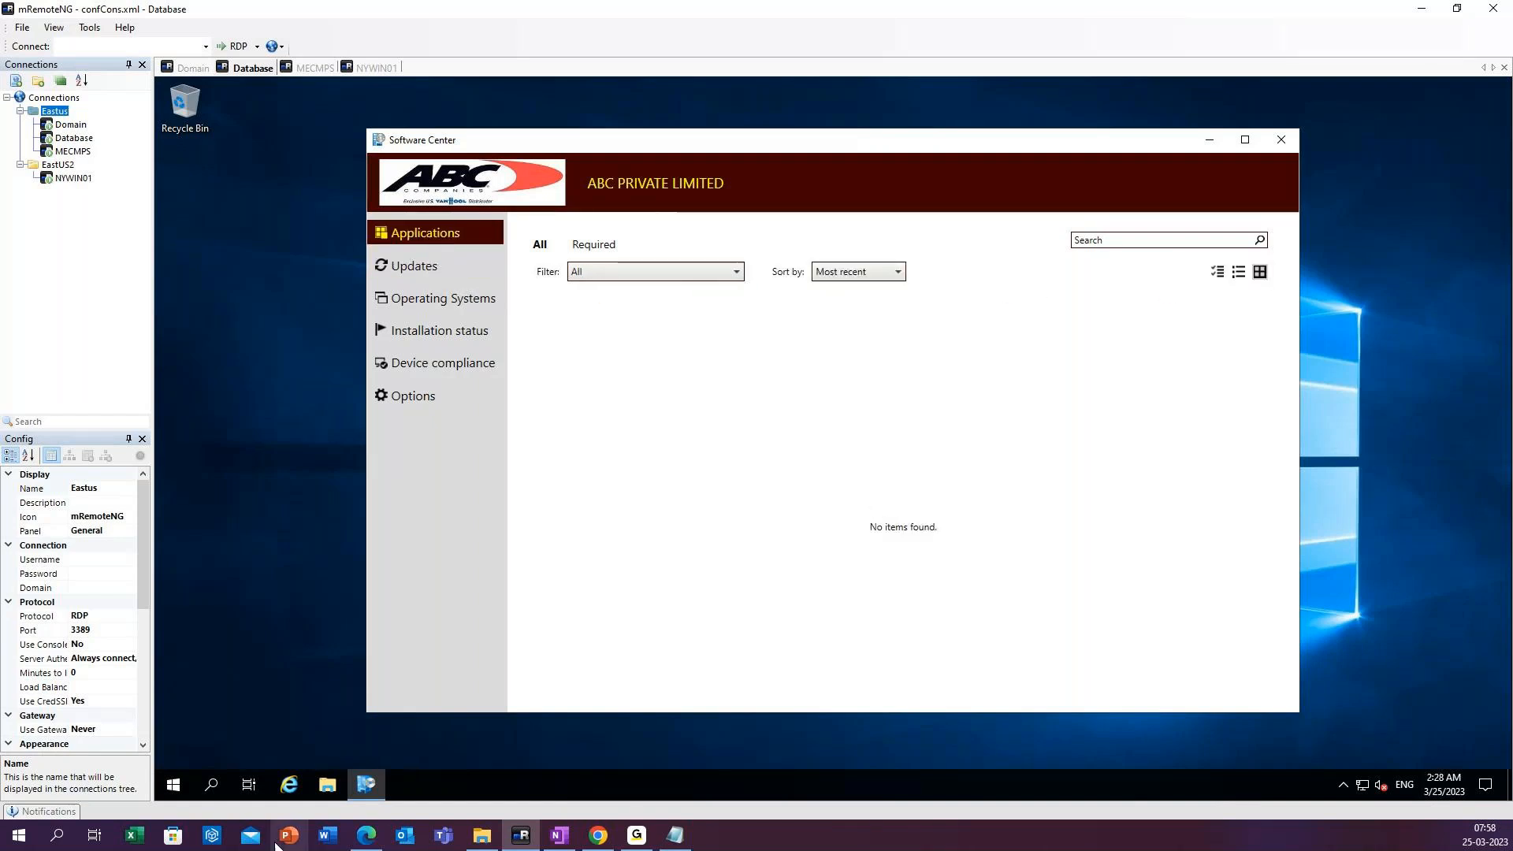
click(212, 785)
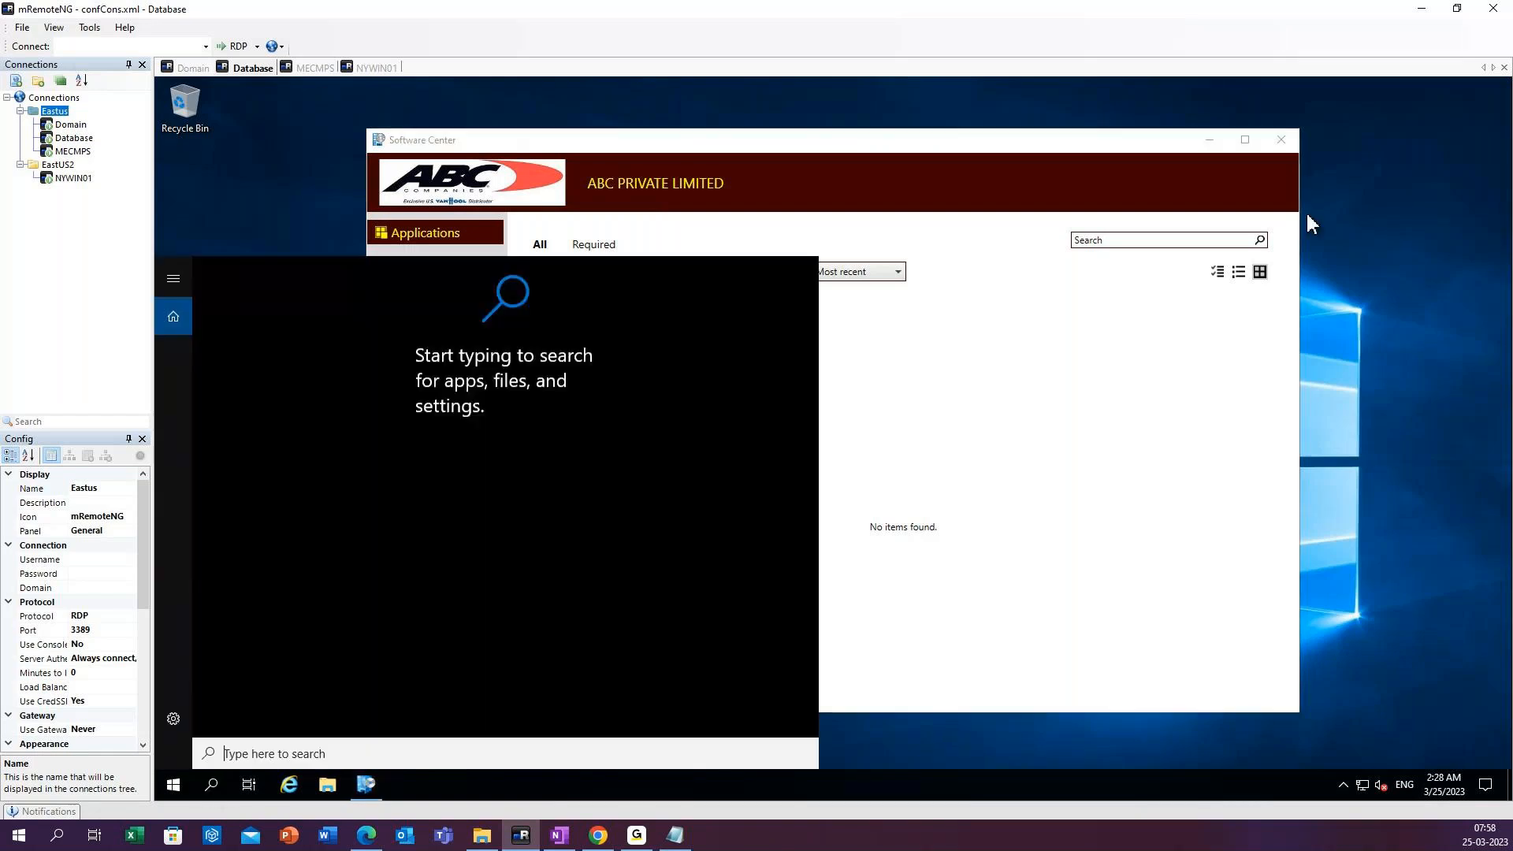
click(1285, 145)
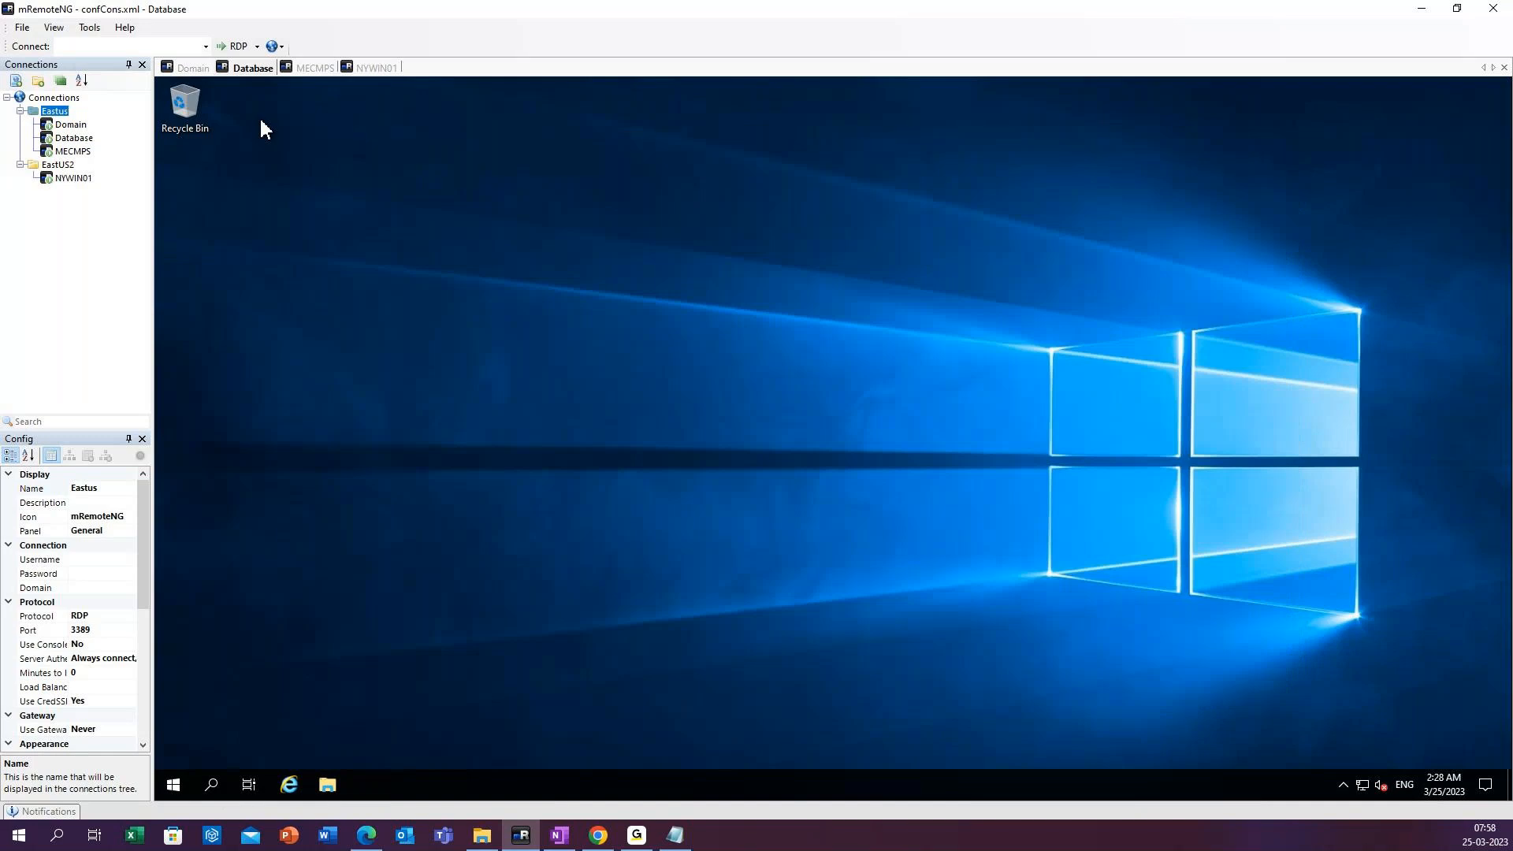
Switch to the MECMPS session and start a deployment of the ZoomRoom Installer application.
click(314, 67)
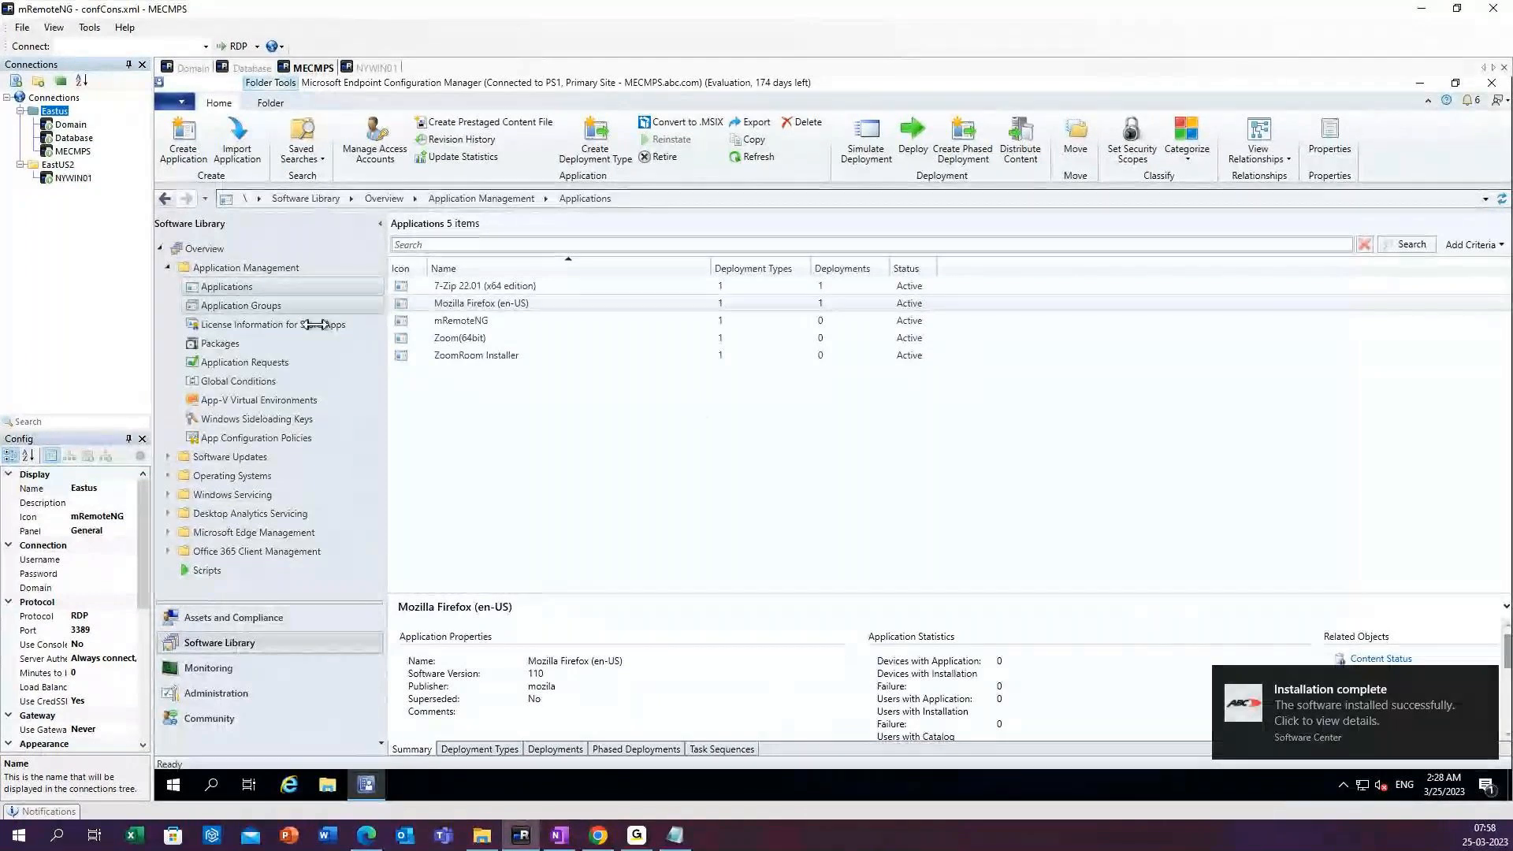
click(473, 341)
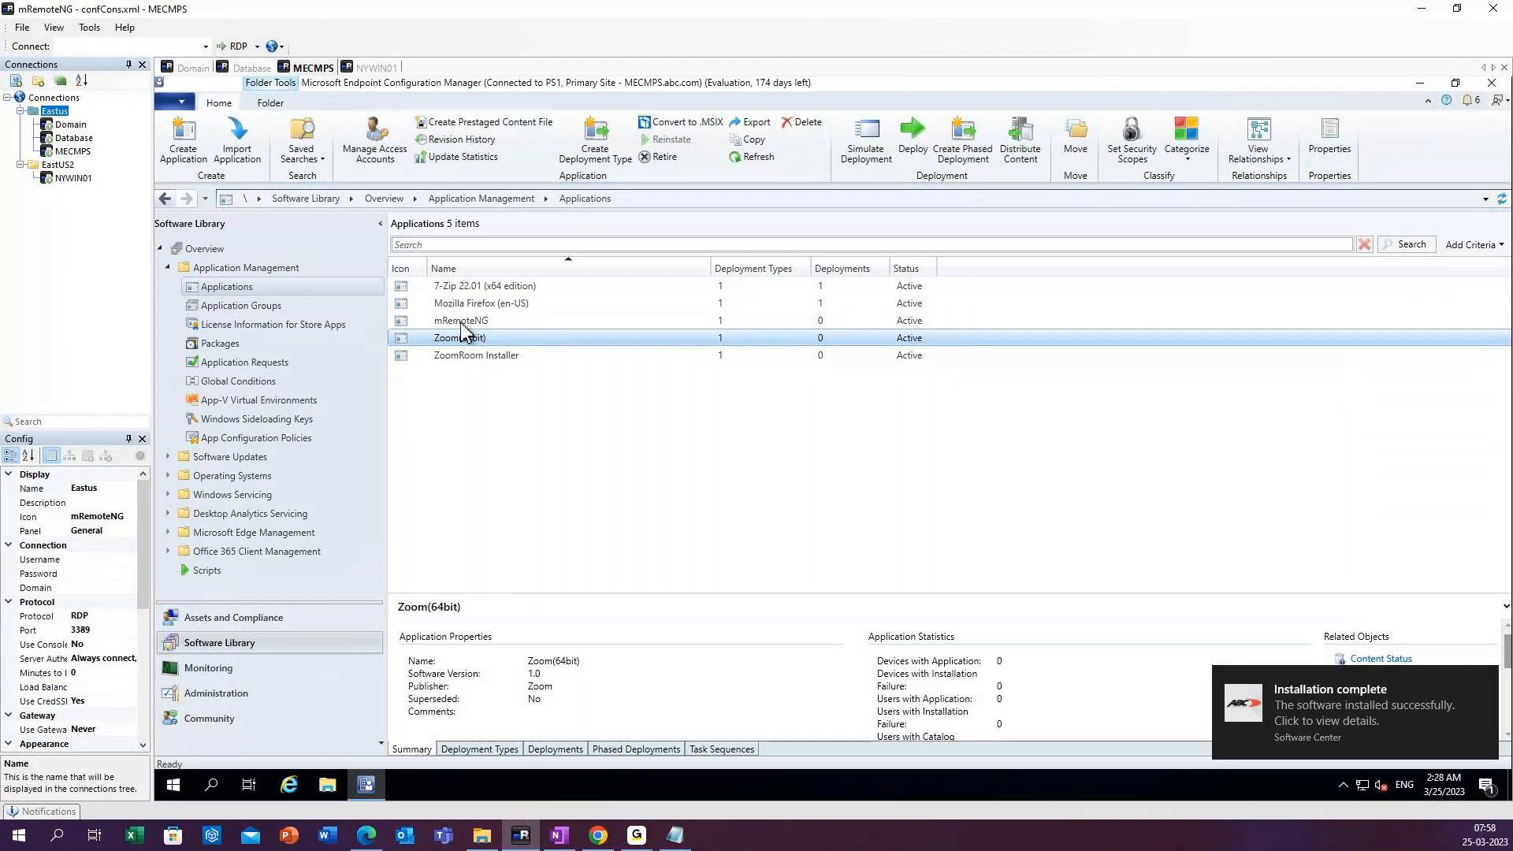
click(463, 321)
click(479, 356)
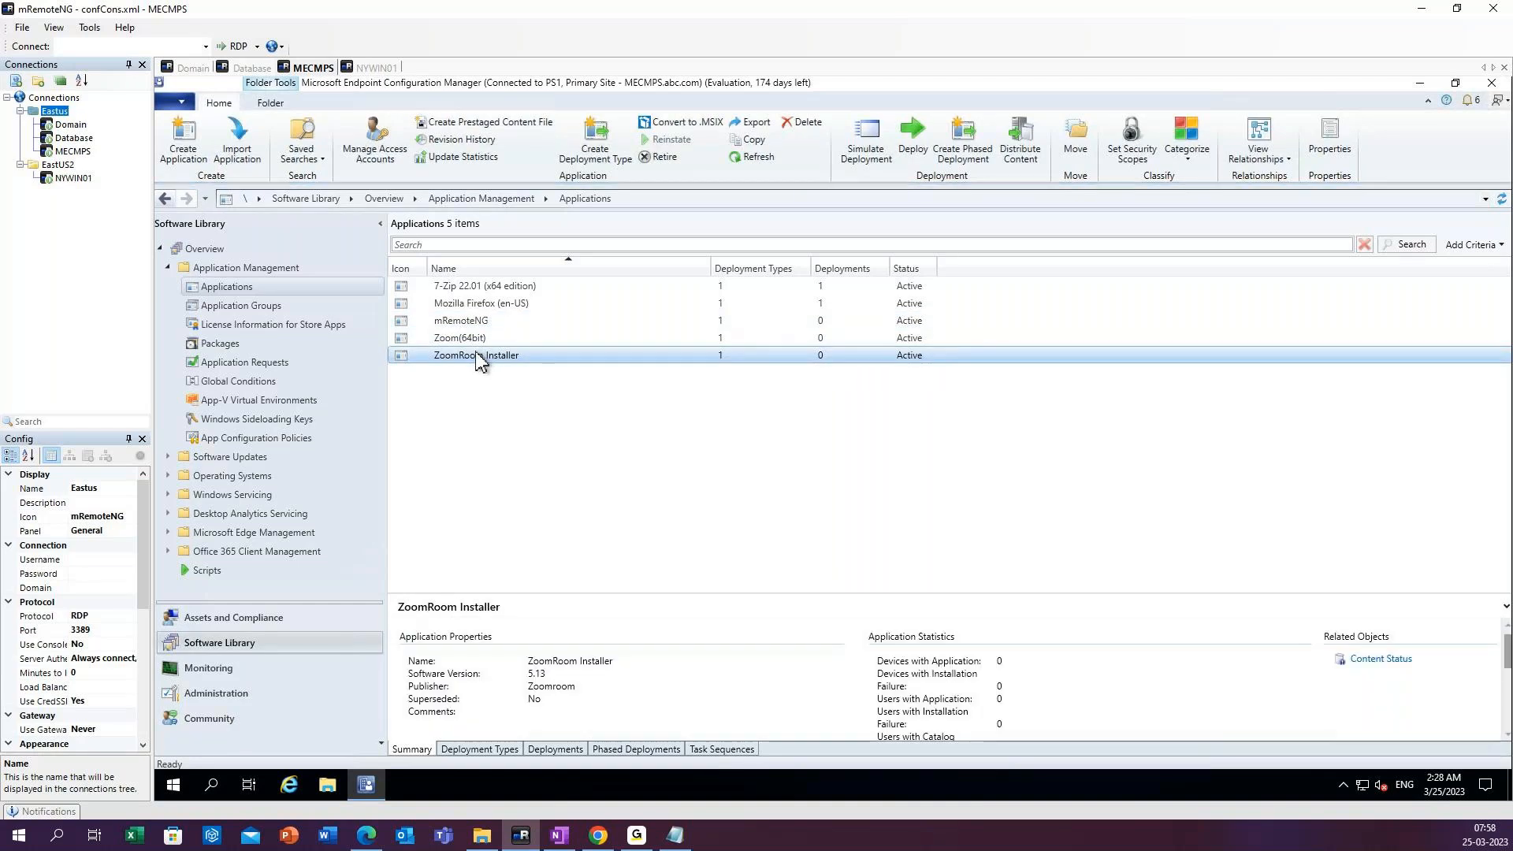
right_click(481, 359)
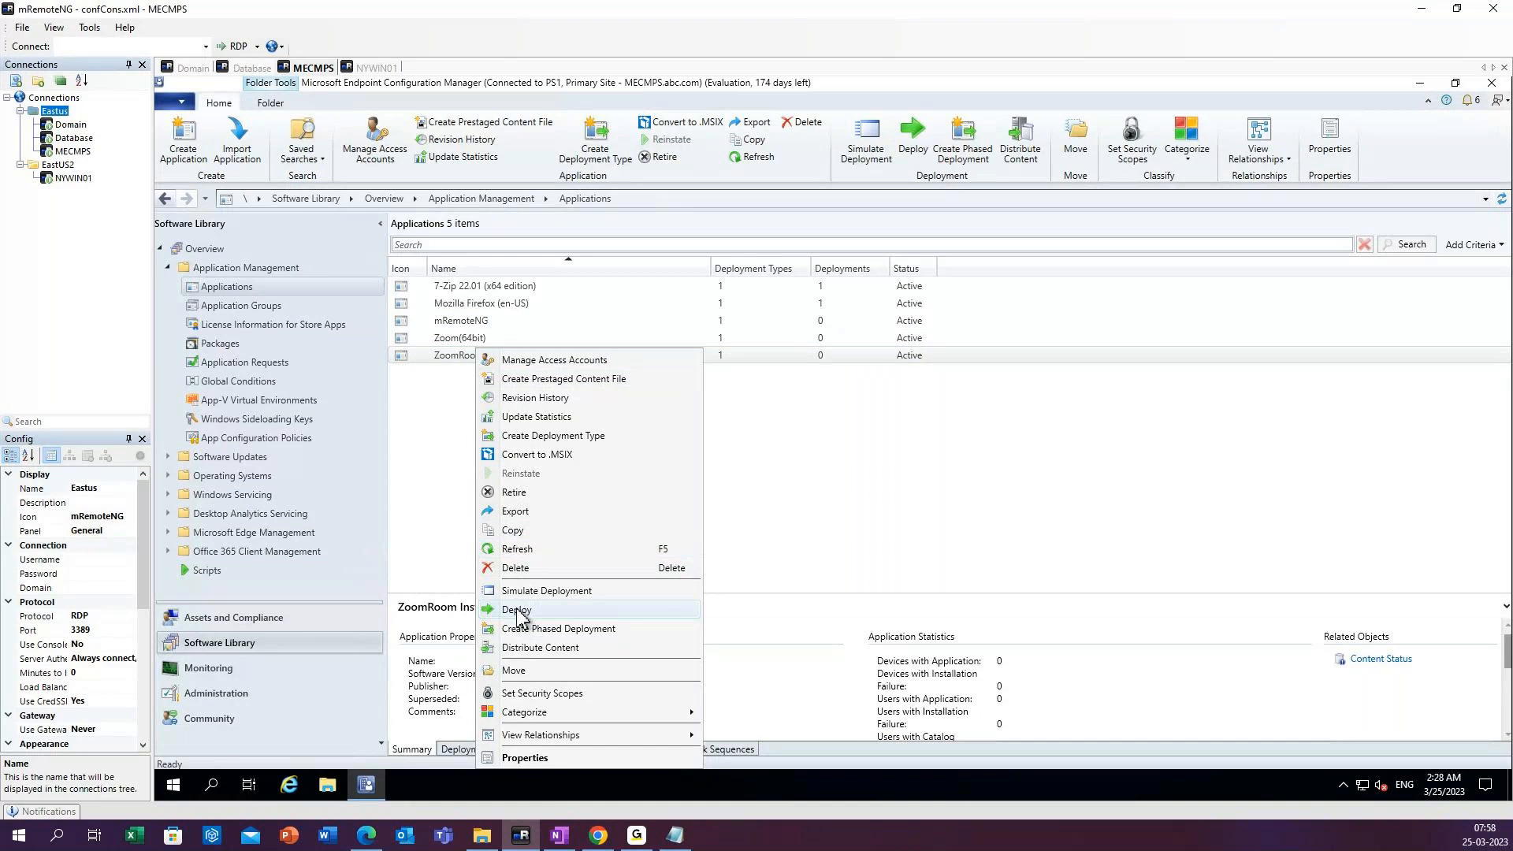
click(534, 629)
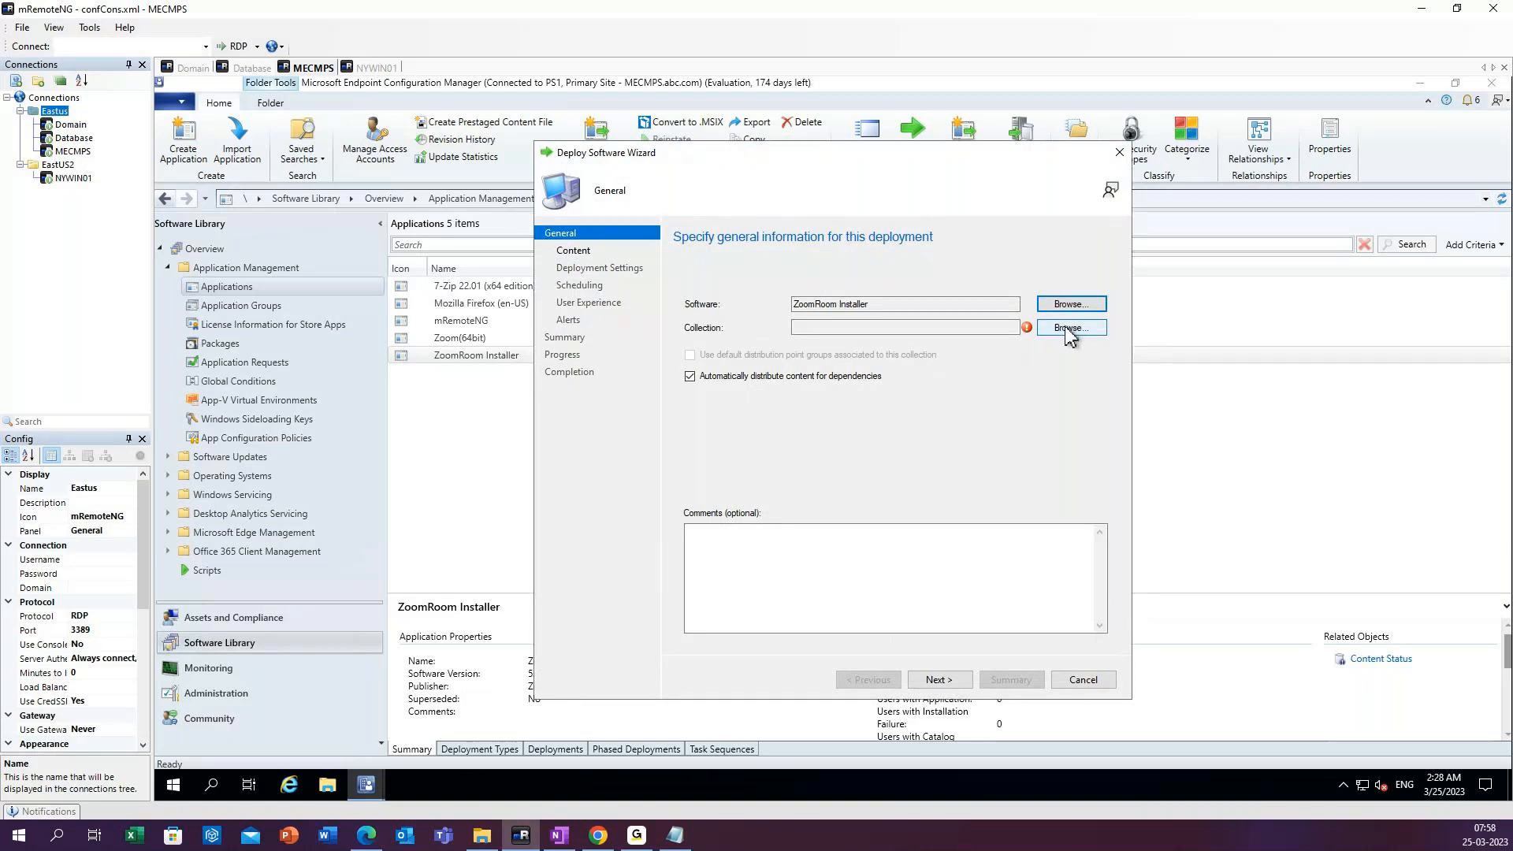
Choose the All Users user collection as the target of the ZoomRoom Installer deployment.
click(1069, 332)
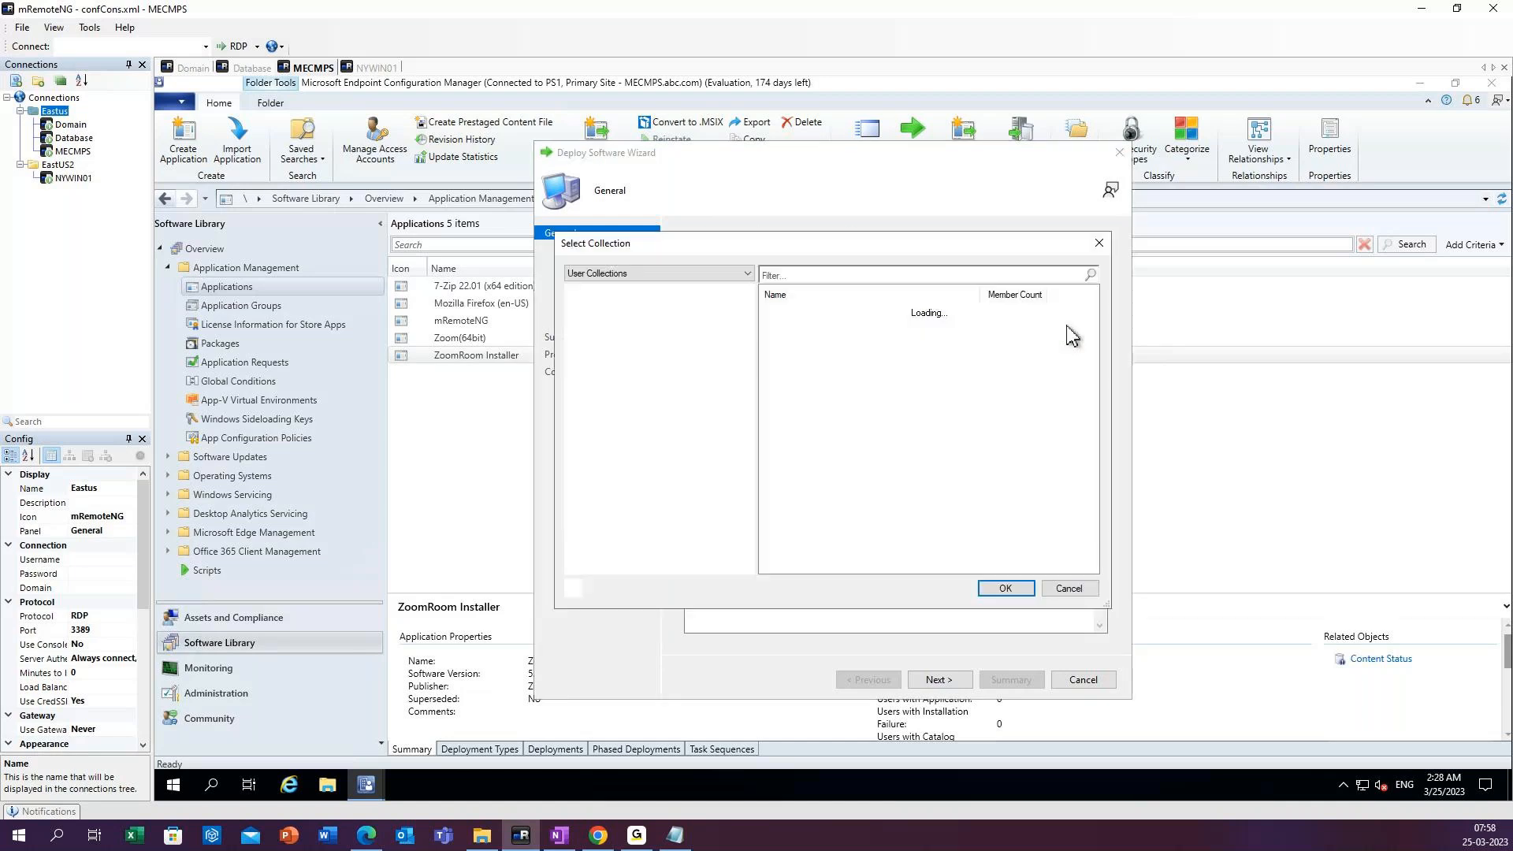
click(674, 276)
click(626, 299)
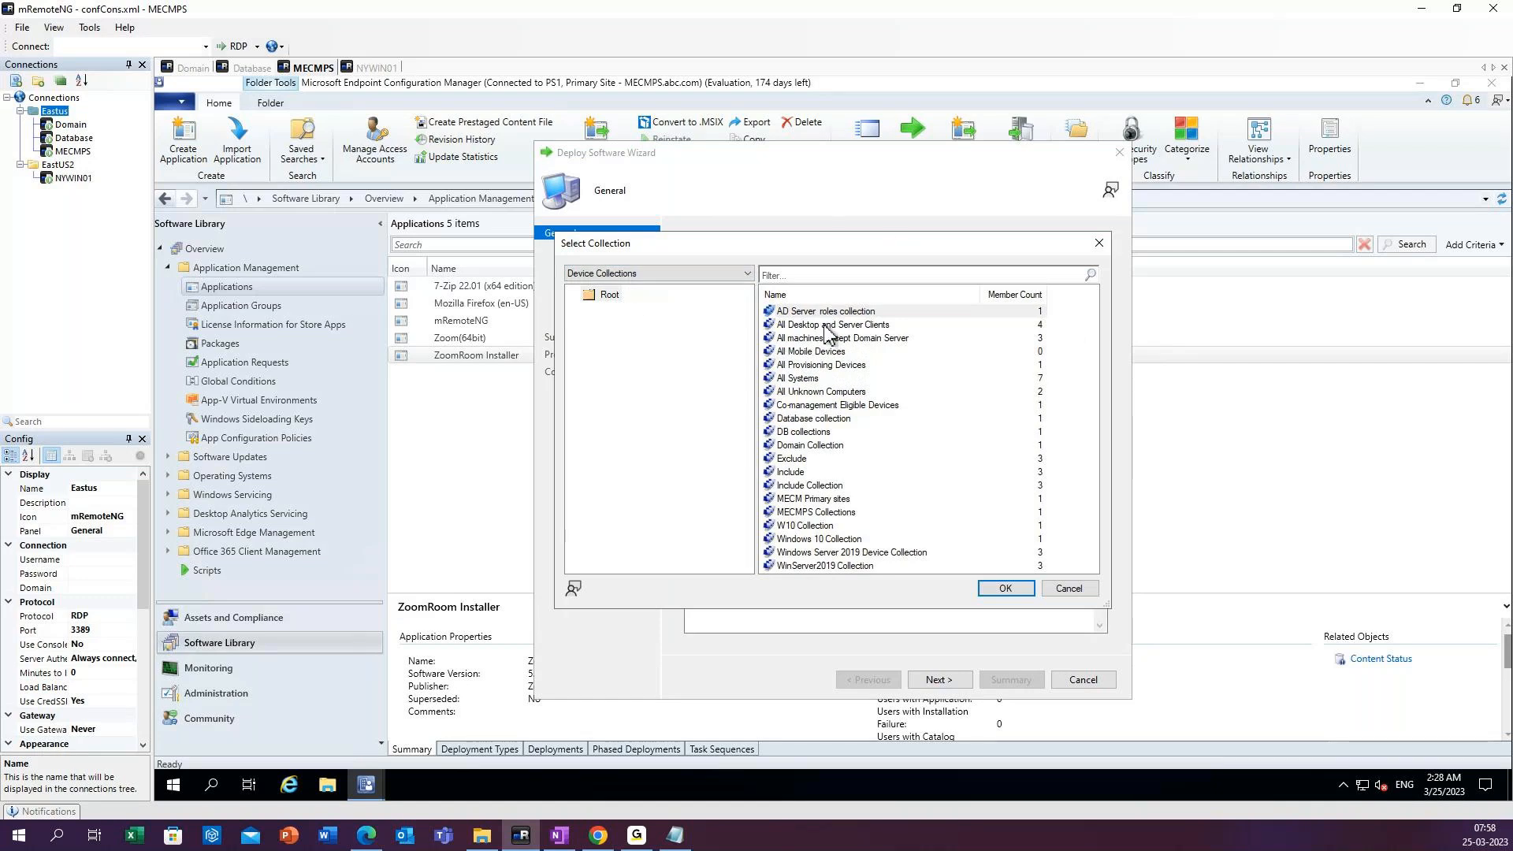
scroll(785, 325, up, 1)
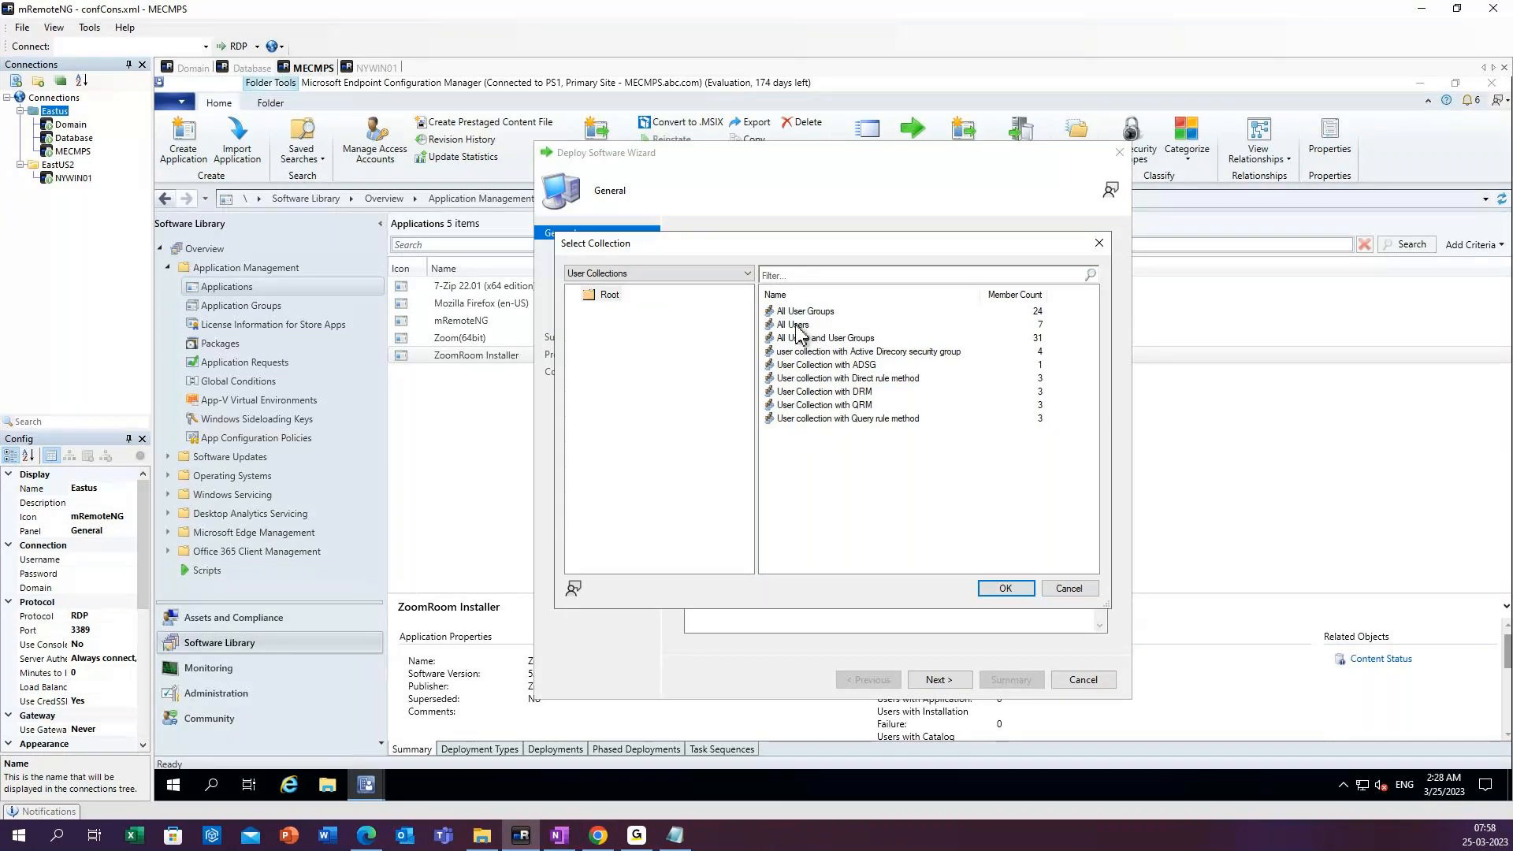
click(998, 592)
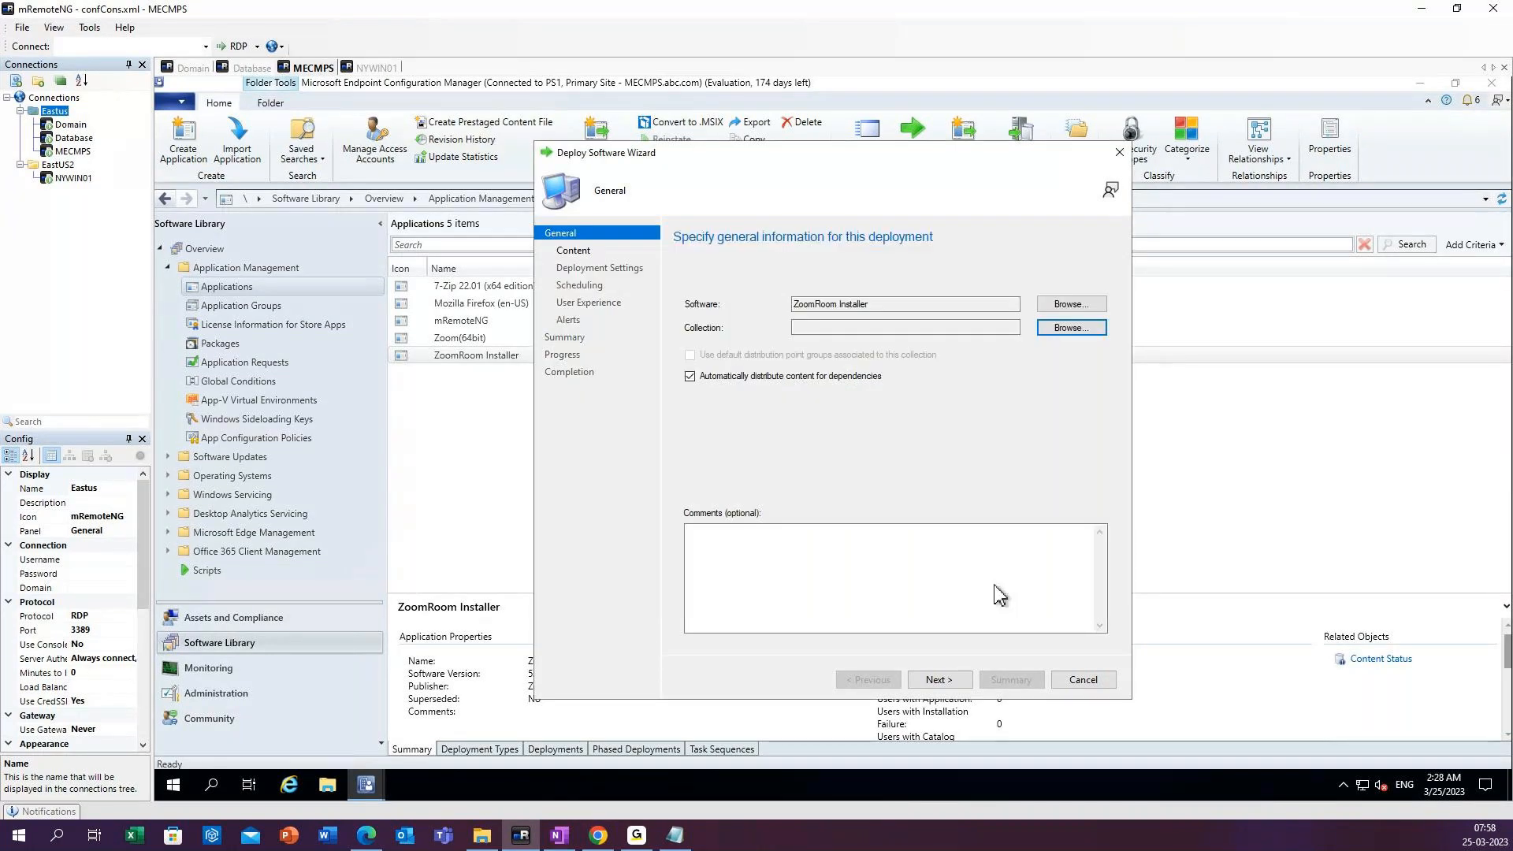
Keep the MECMPS.abc.com distribution point and the Available install purpose, and require administrator approval if users request the application.
click(942, 682)
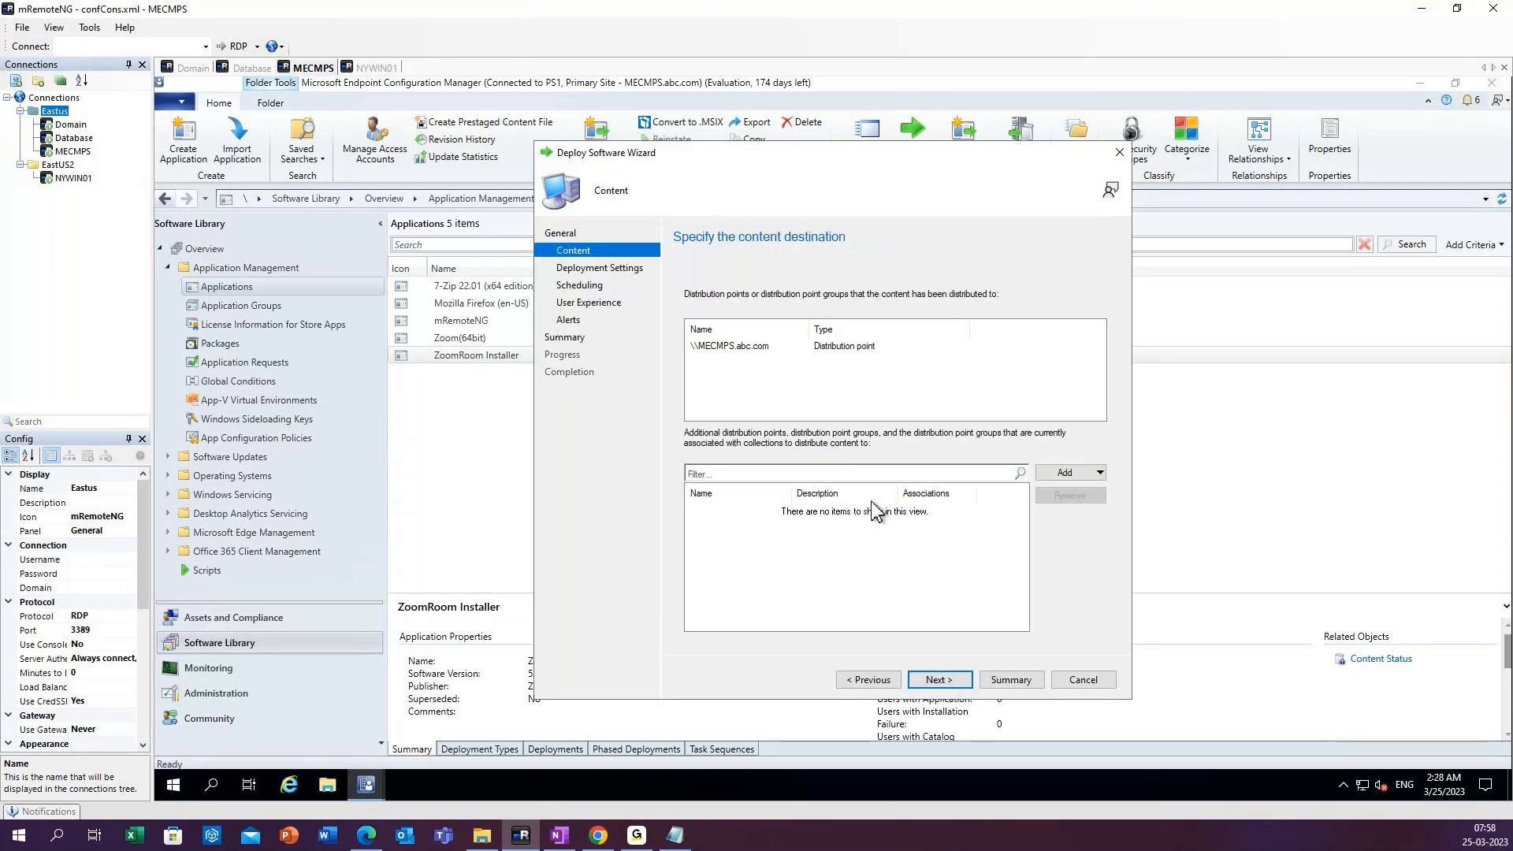
click(740, 352)
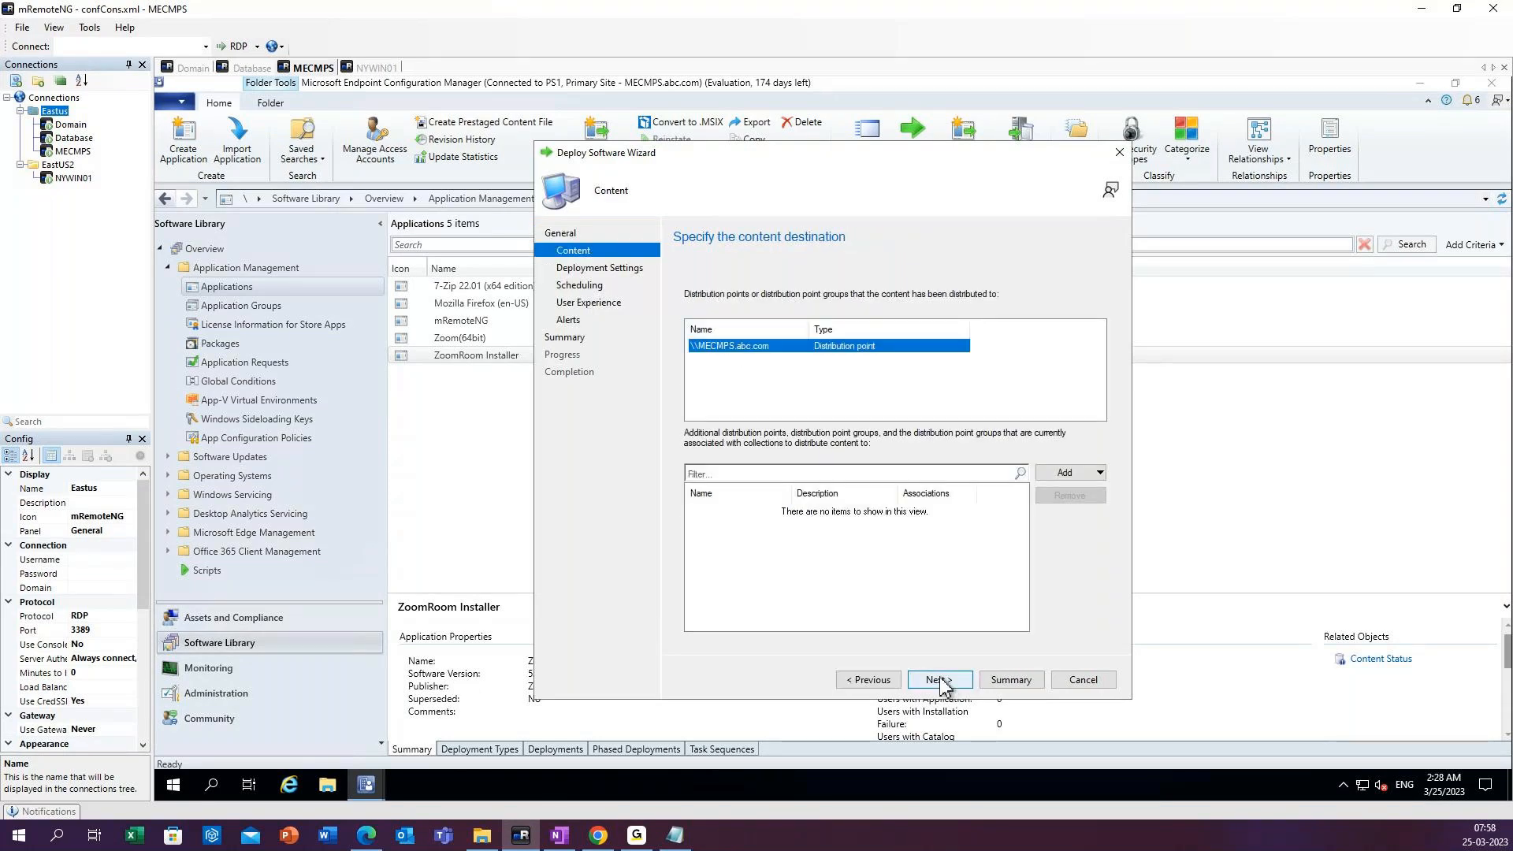
click(942, 682)
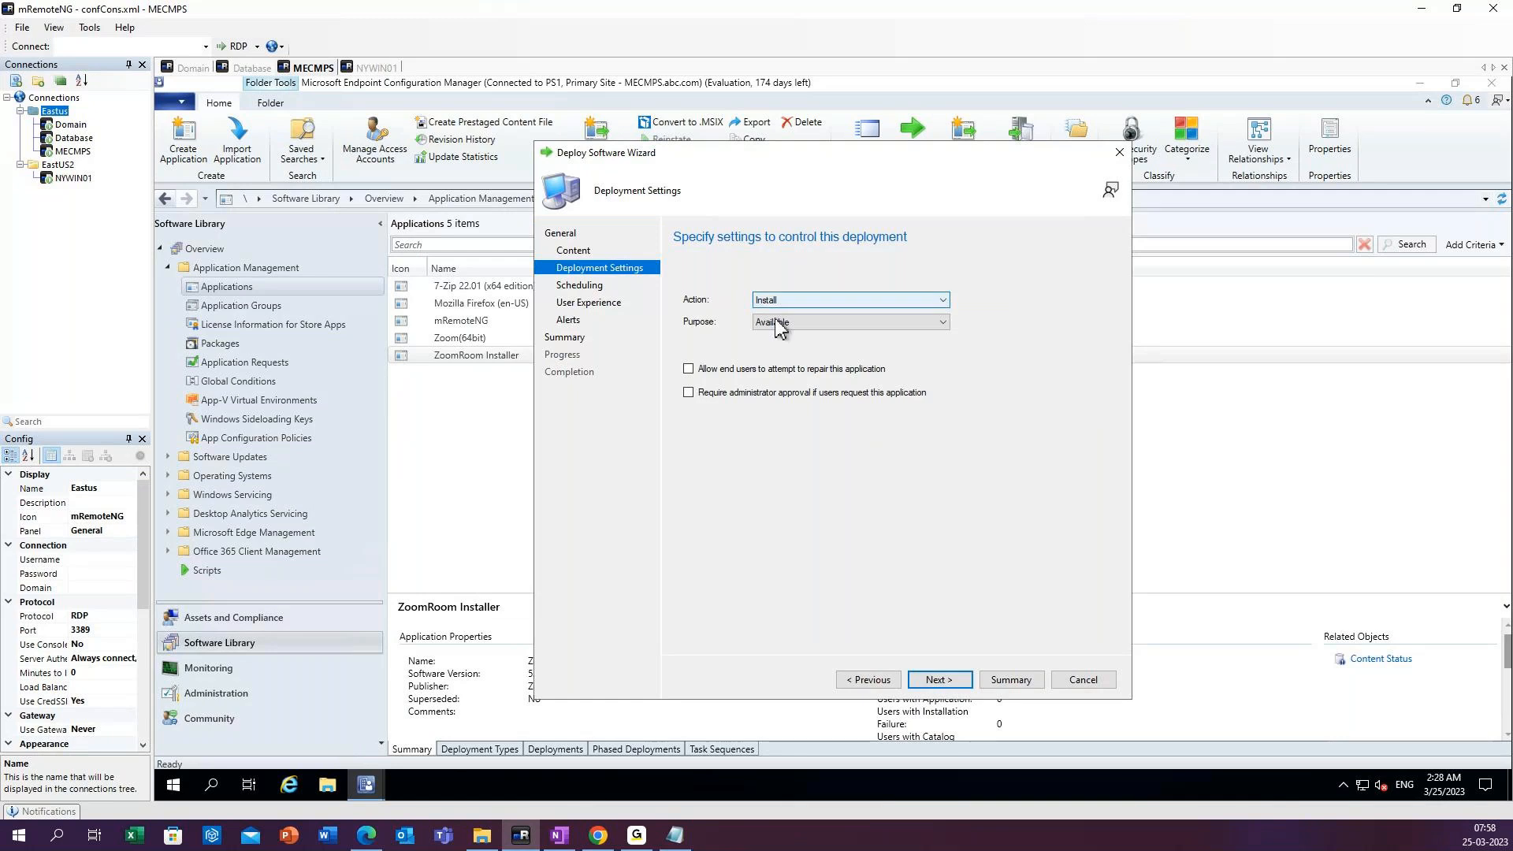
click(948, 683)
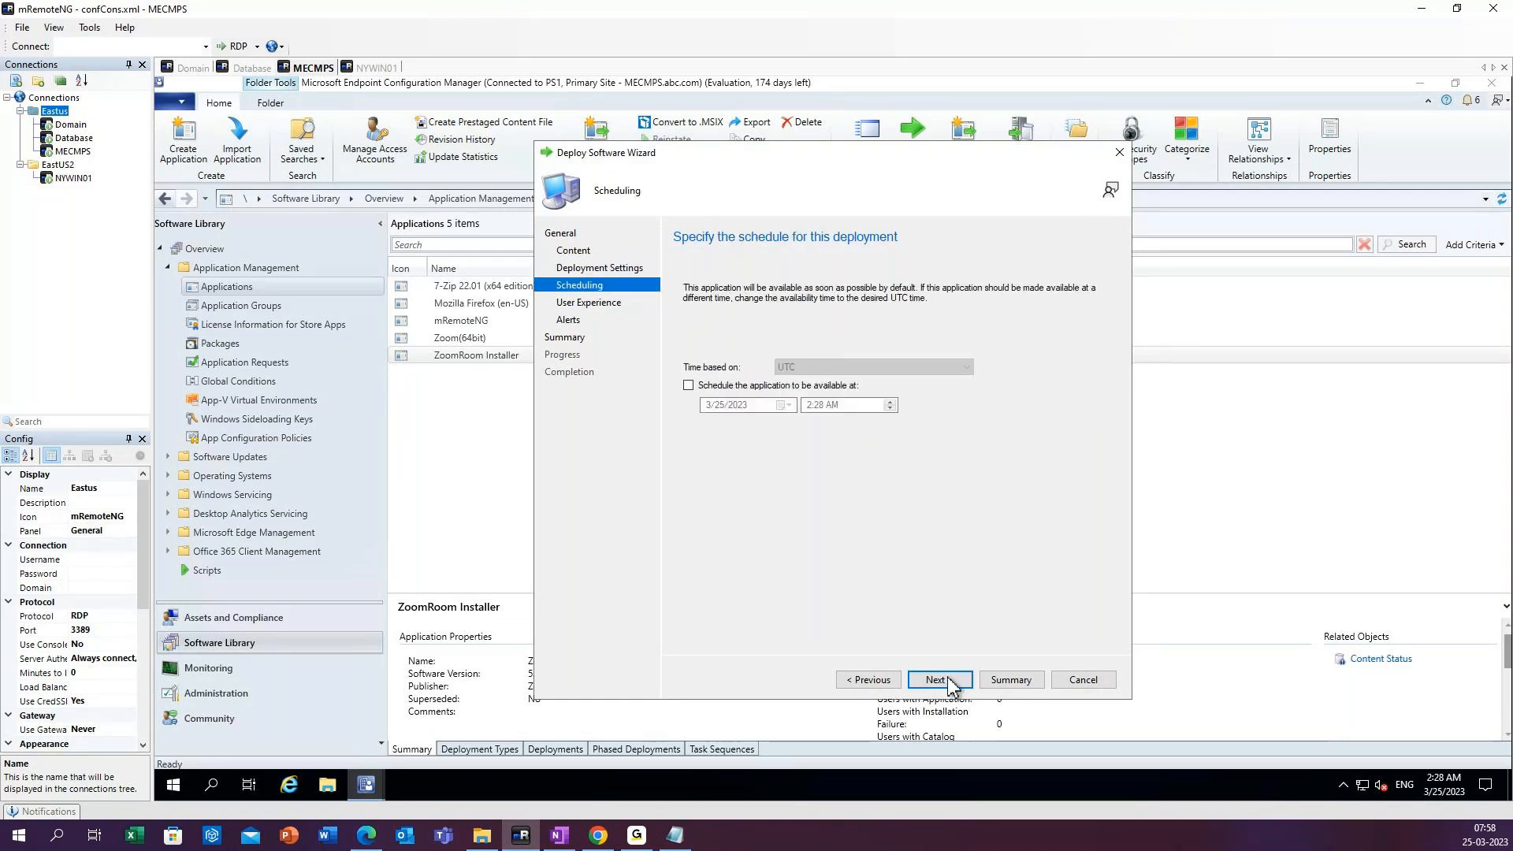
click(868, 679)
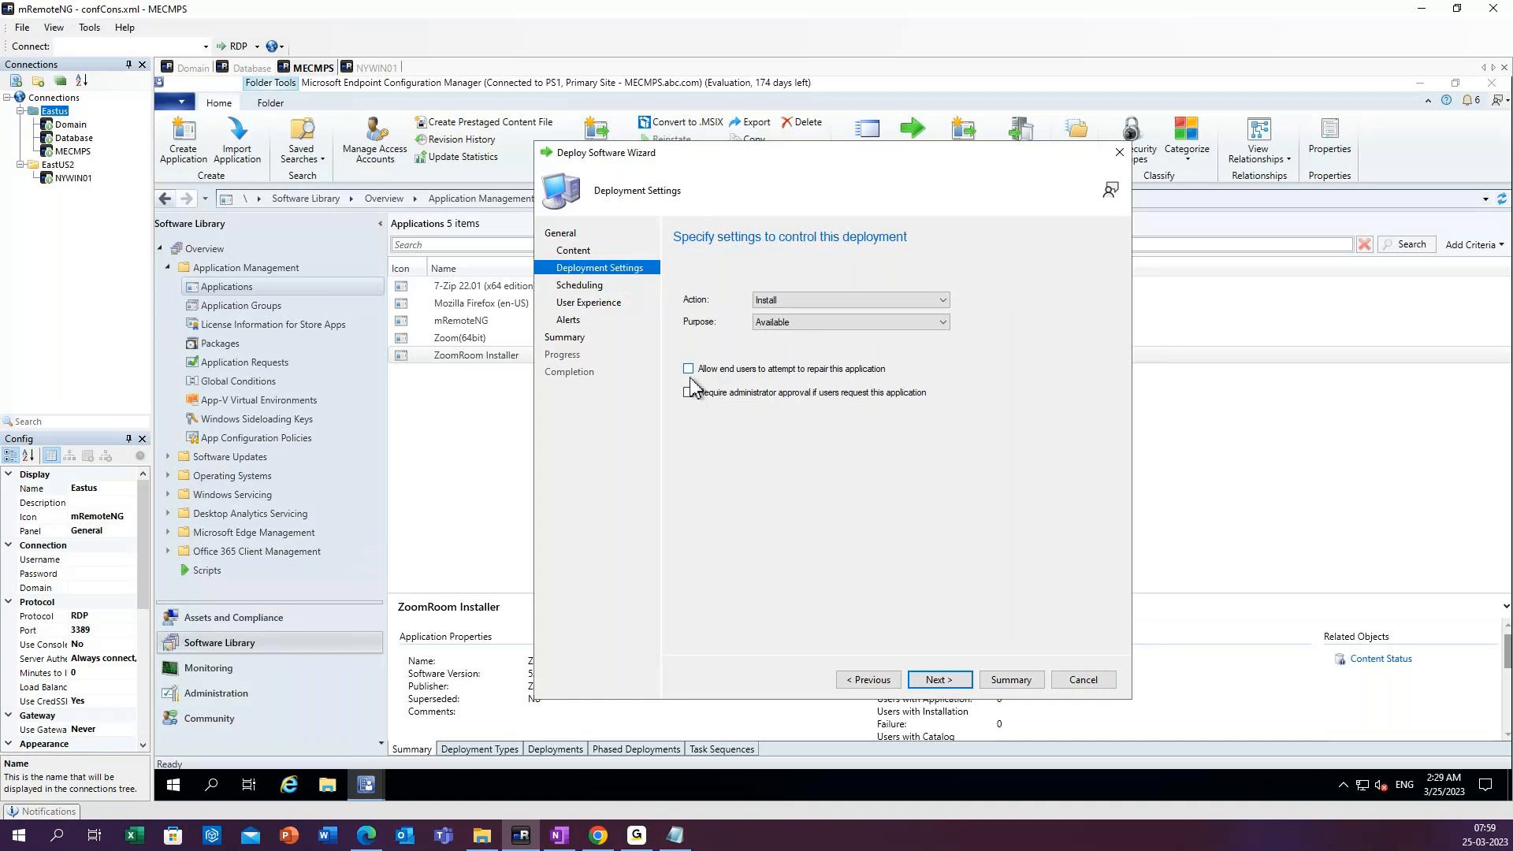
click(690, 391)
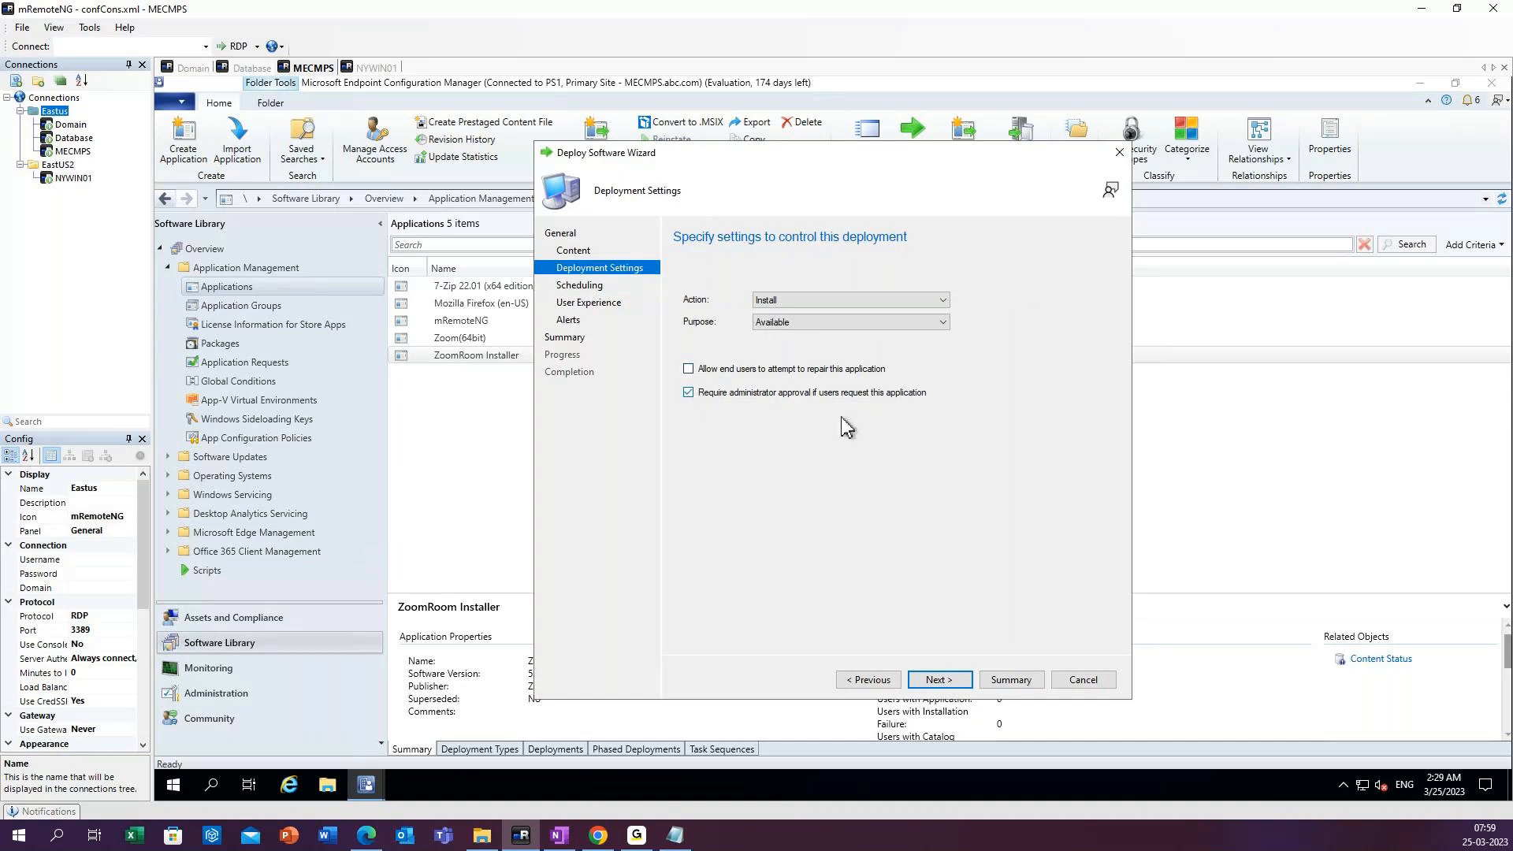
Complete the ZoomRoom Installer deployment with the default scheduling, user experience and alert settings, and close the wizard.
click(951, 682)
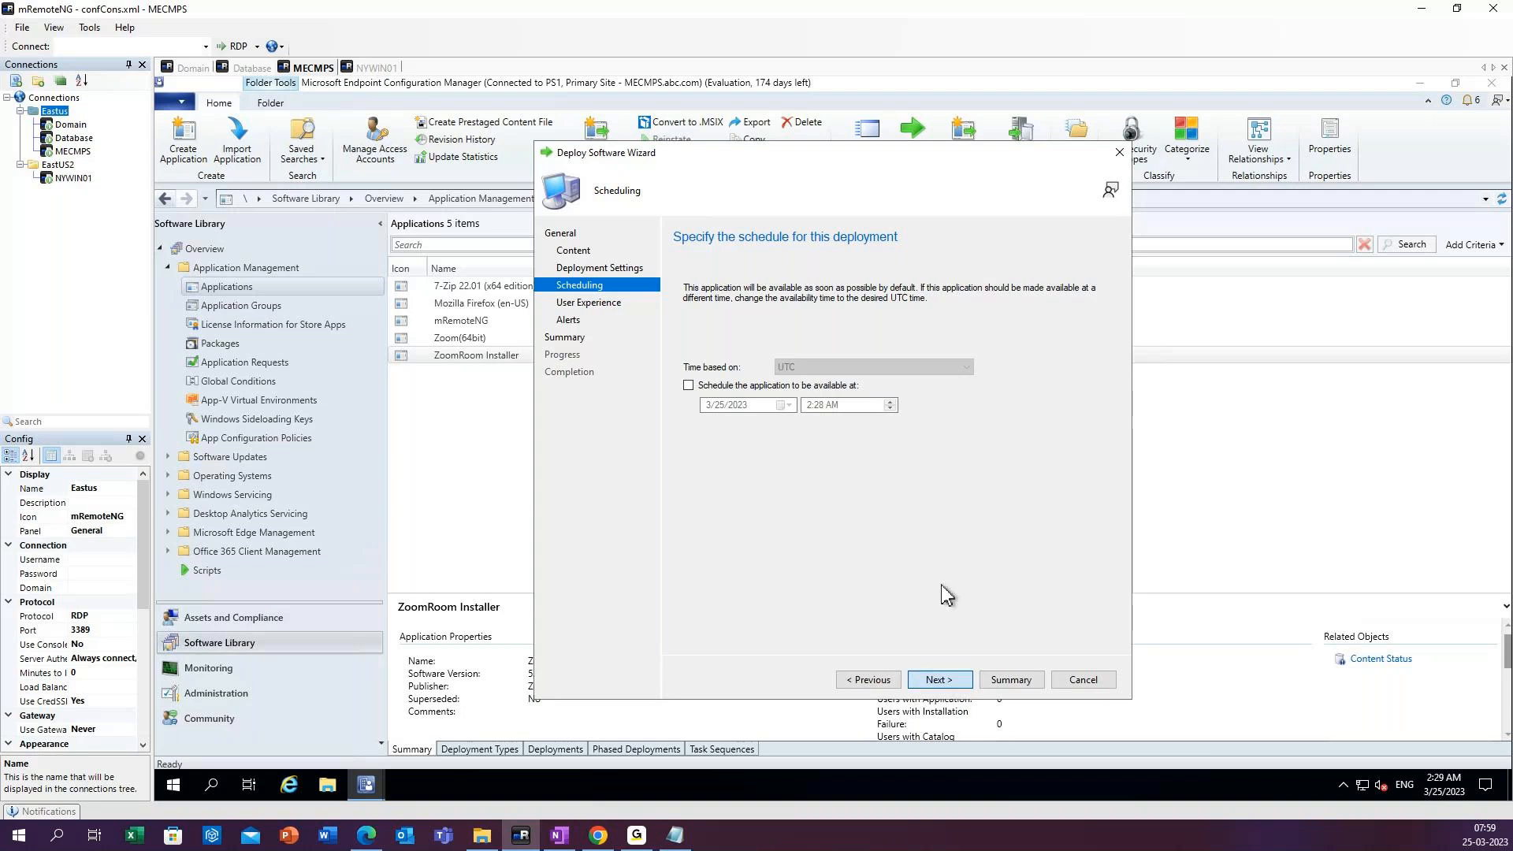
click(951, 682)
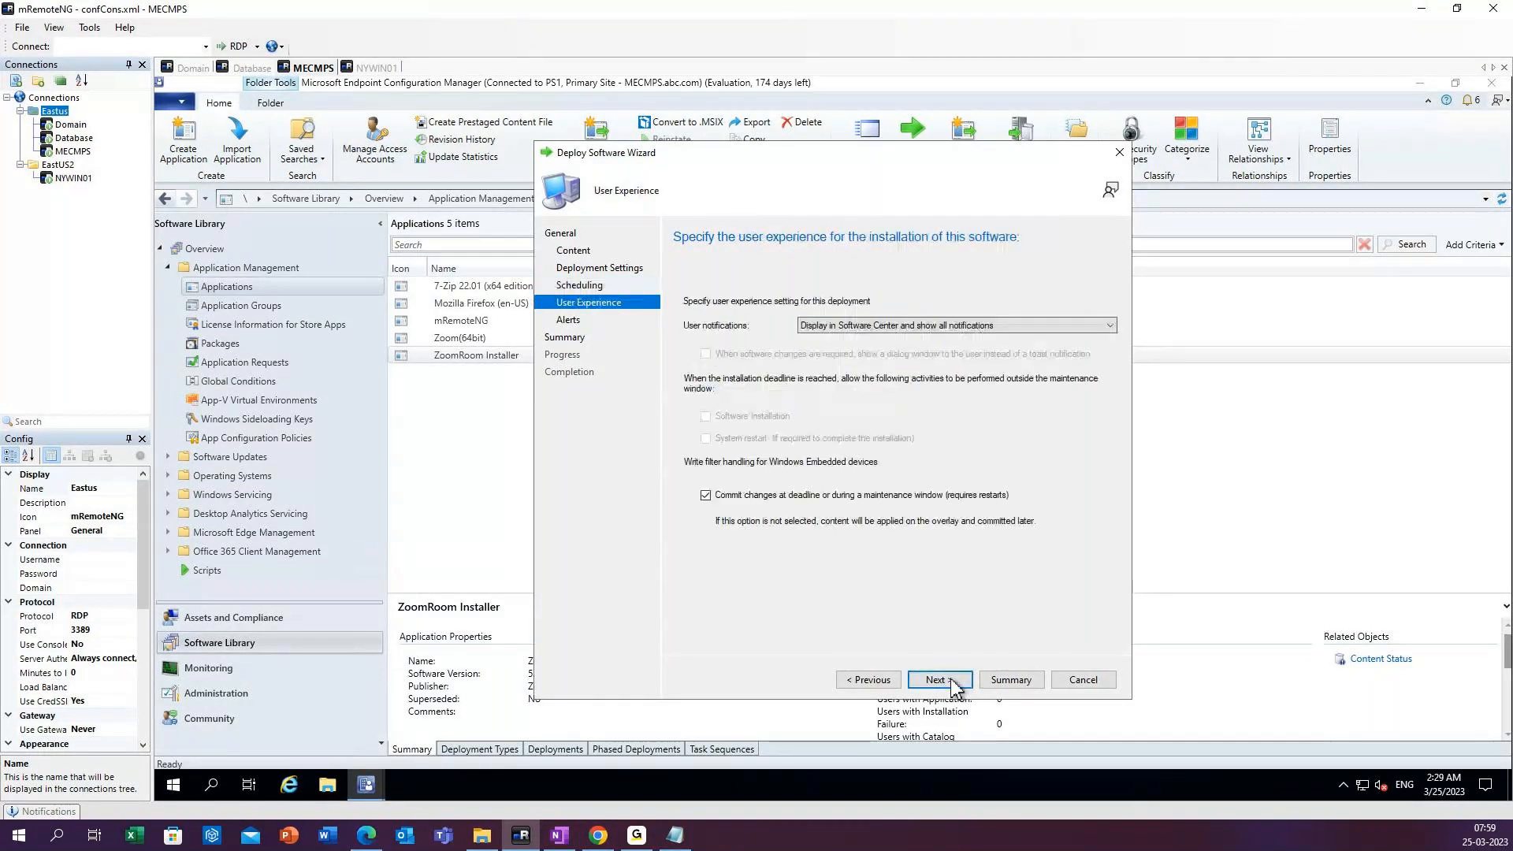
click(939, 683)
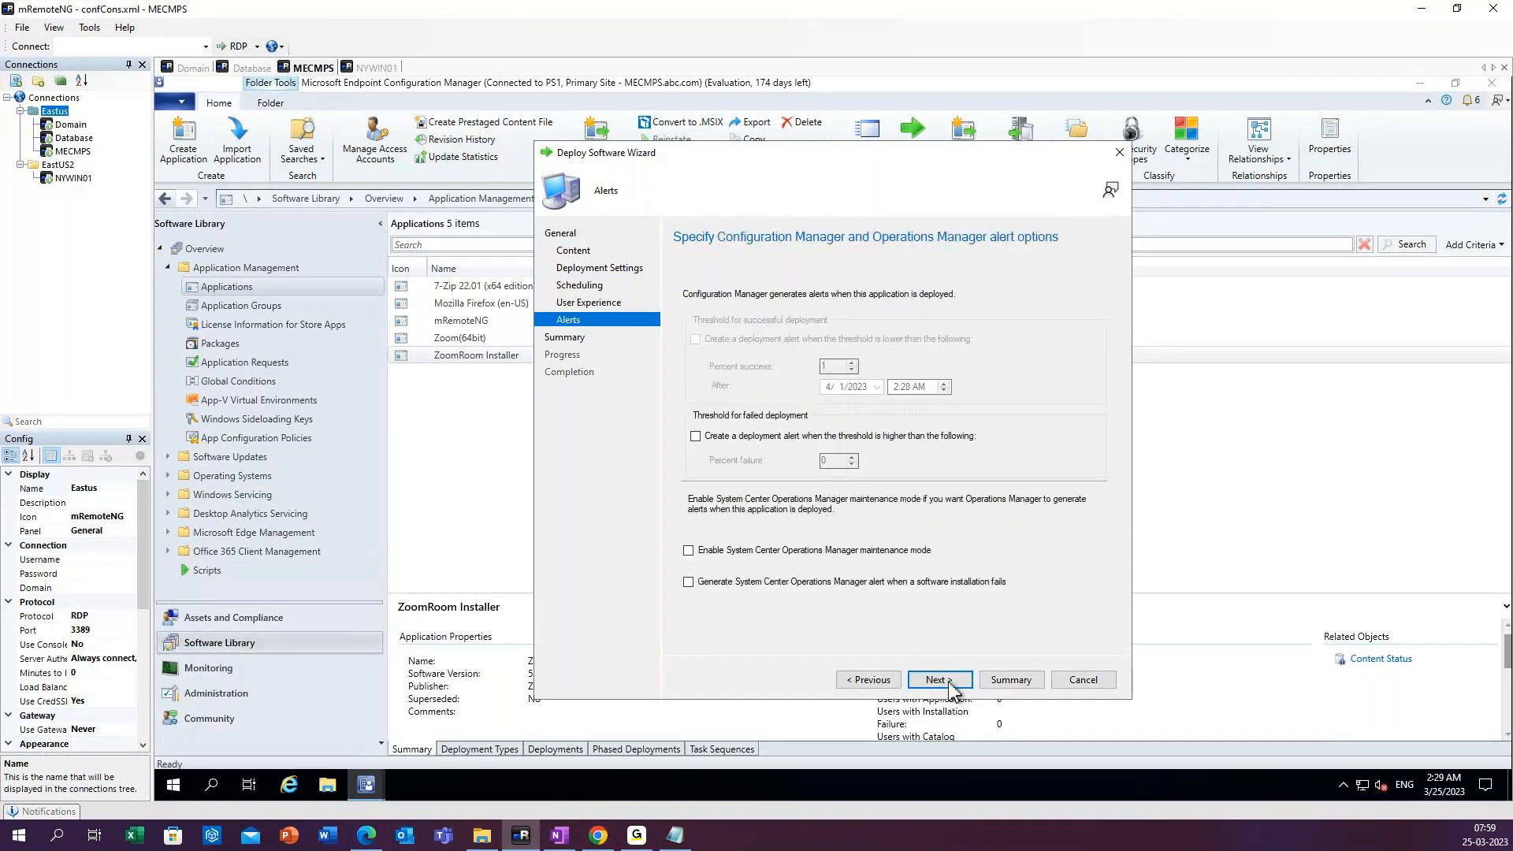
click(950, 683)
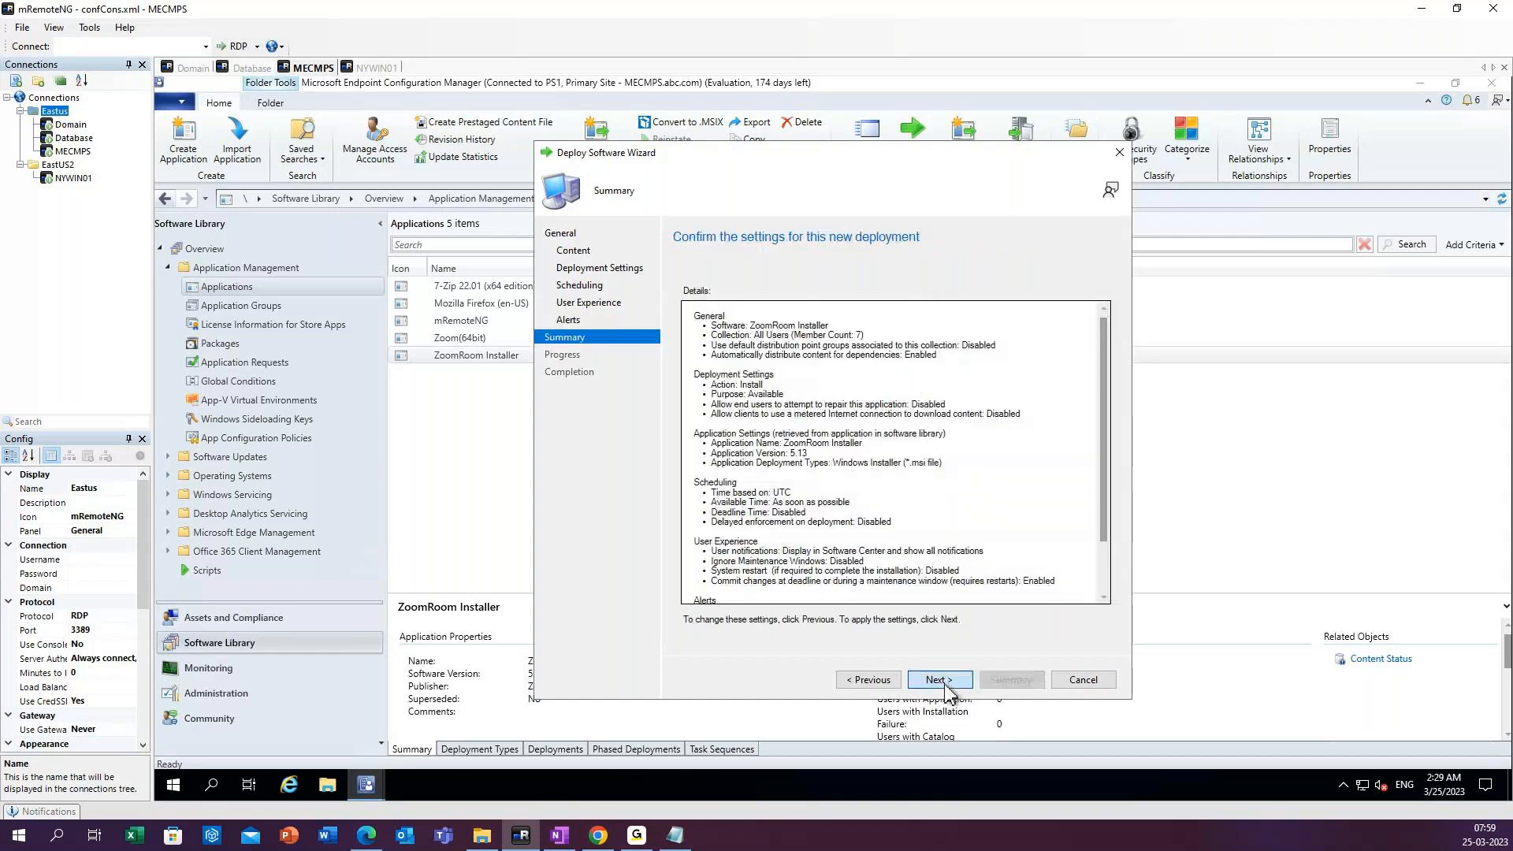
click(946, 682)
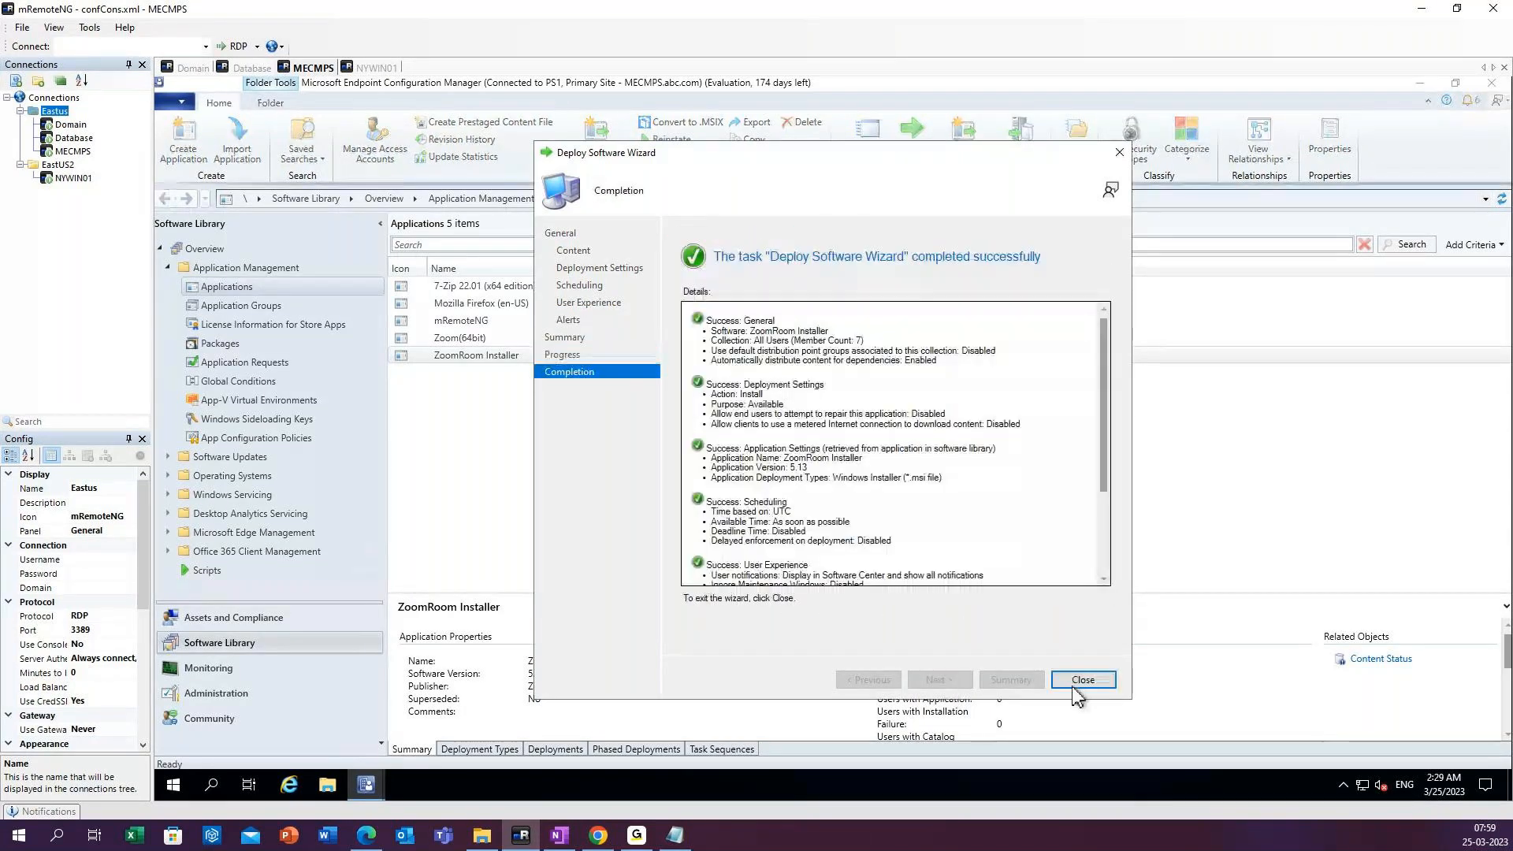
click(1081, 682)
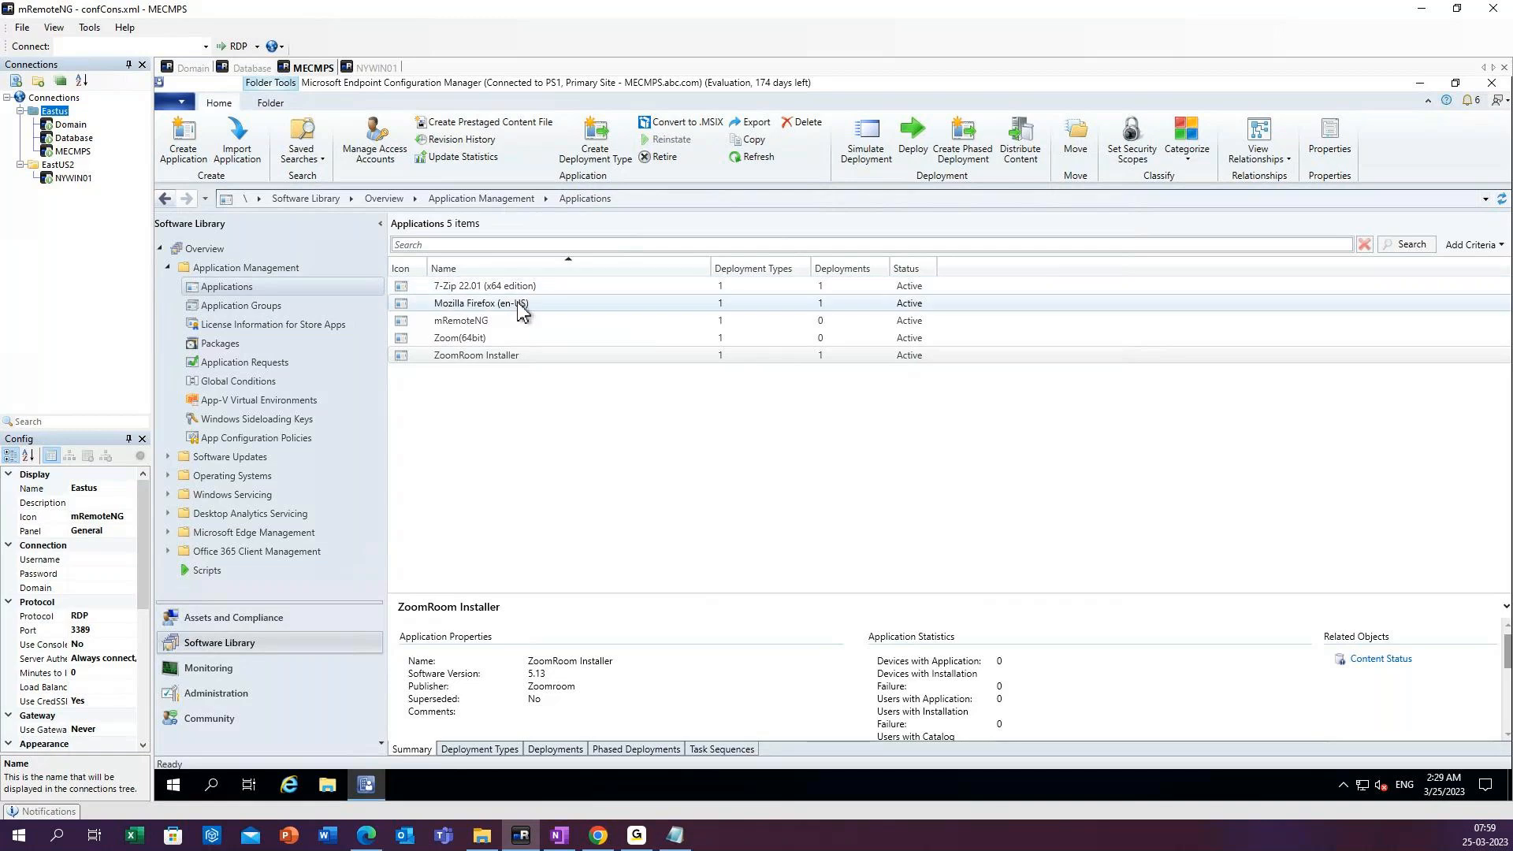
Switch to the NYWIN01 session, view the Configuration Manager client's general properties, and close them.
click(370, 68)
right_click(546, 334)
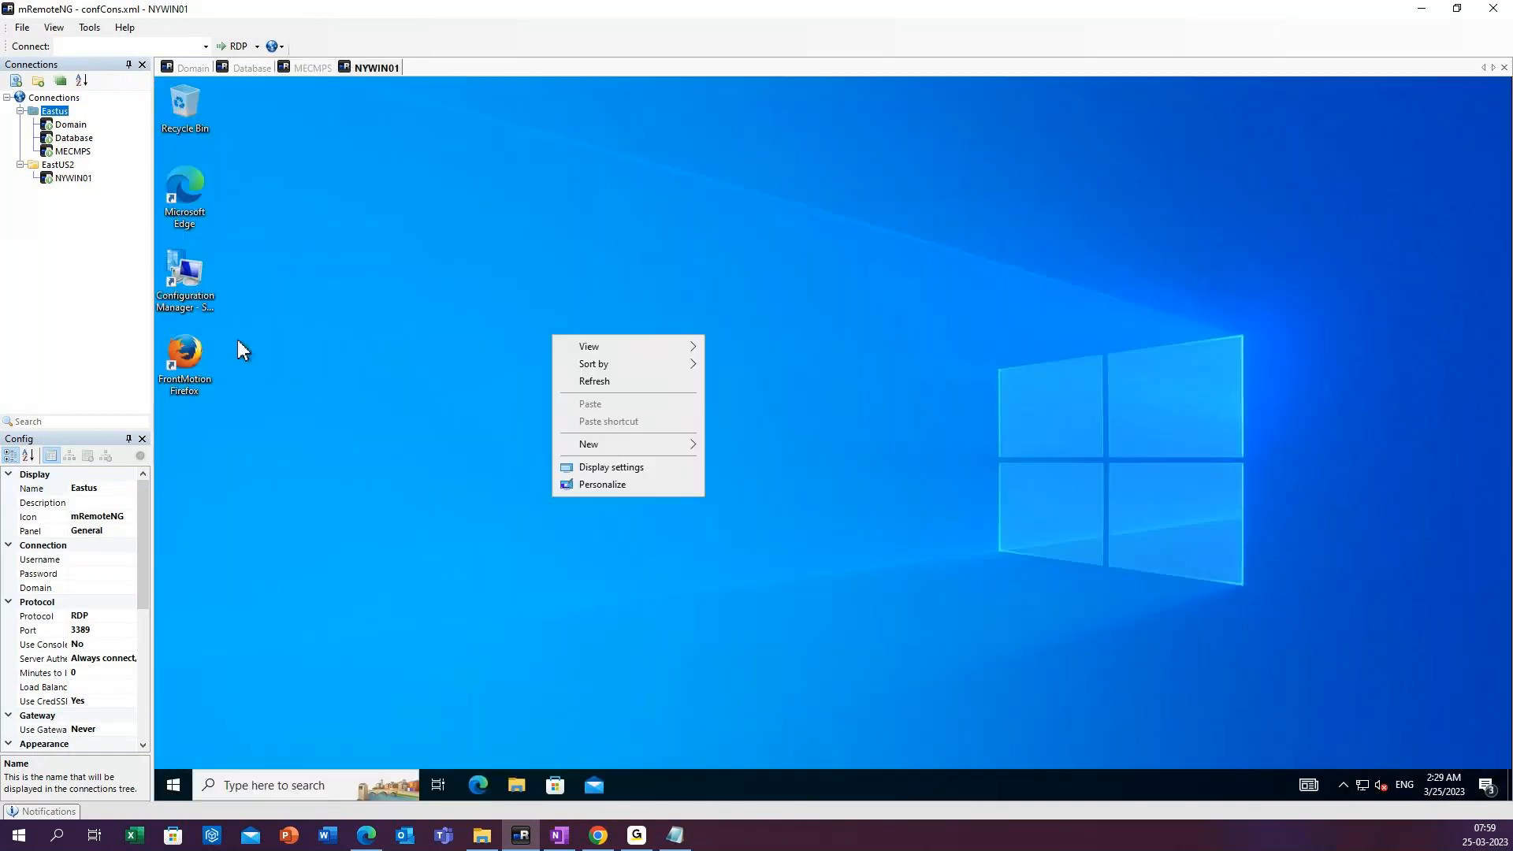
click(196, 283)
double_click(198, 290)
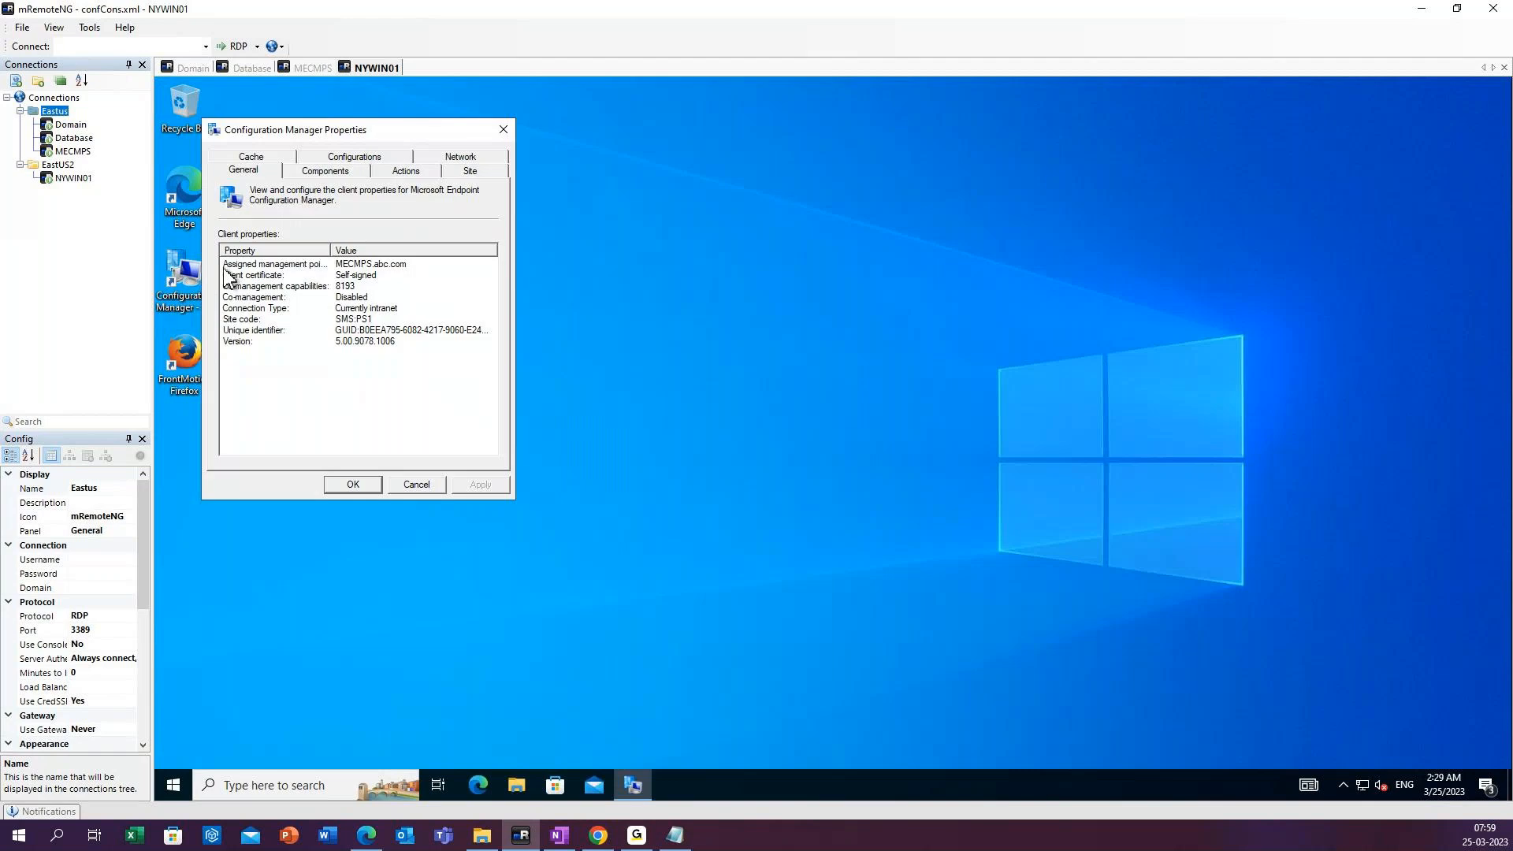
drag(422, 134, 673, 150)
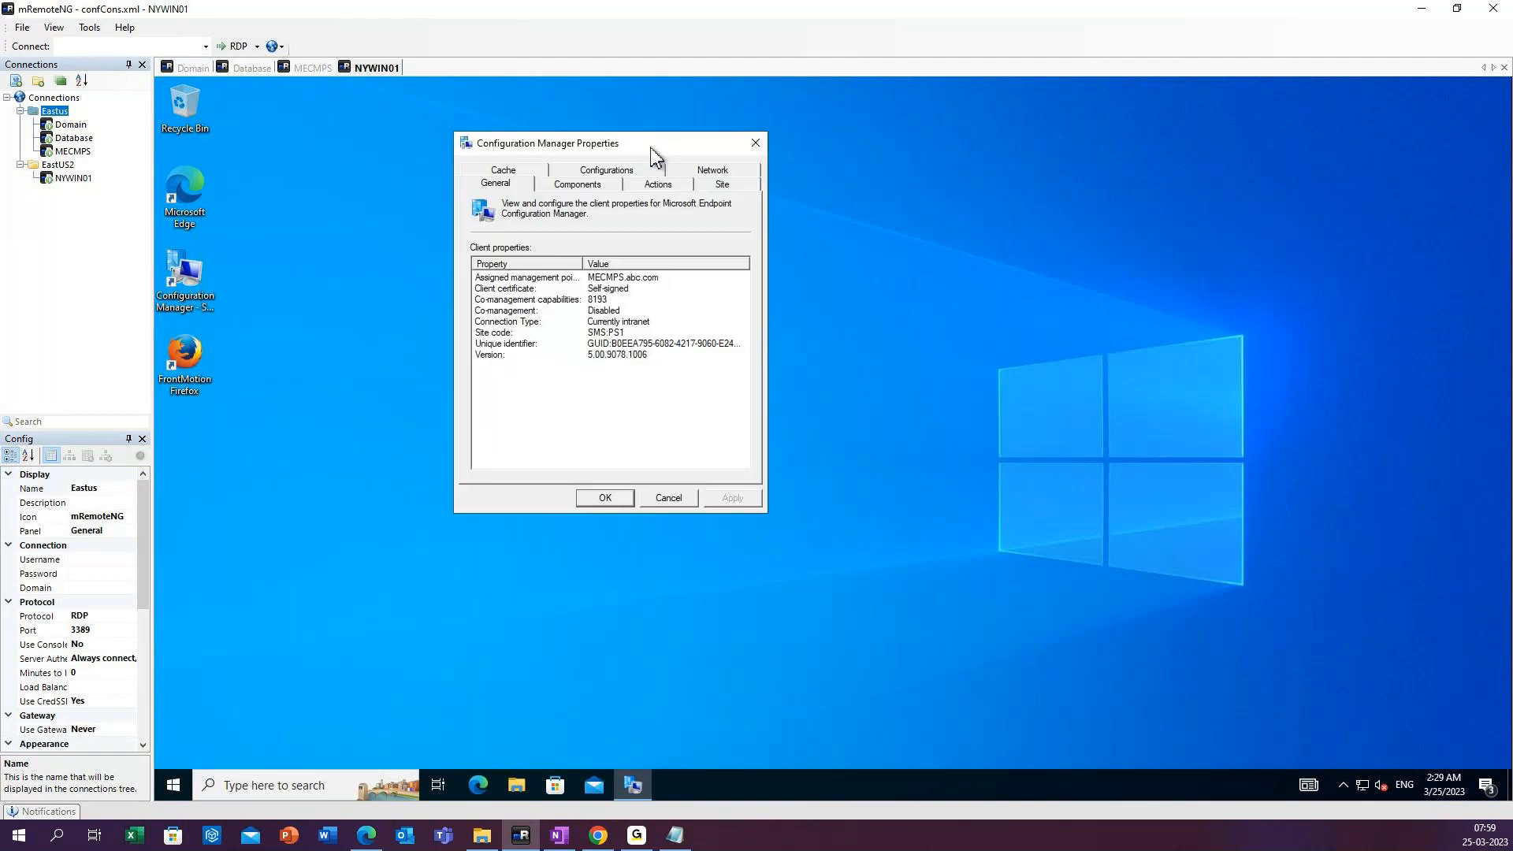
click(755, 147)
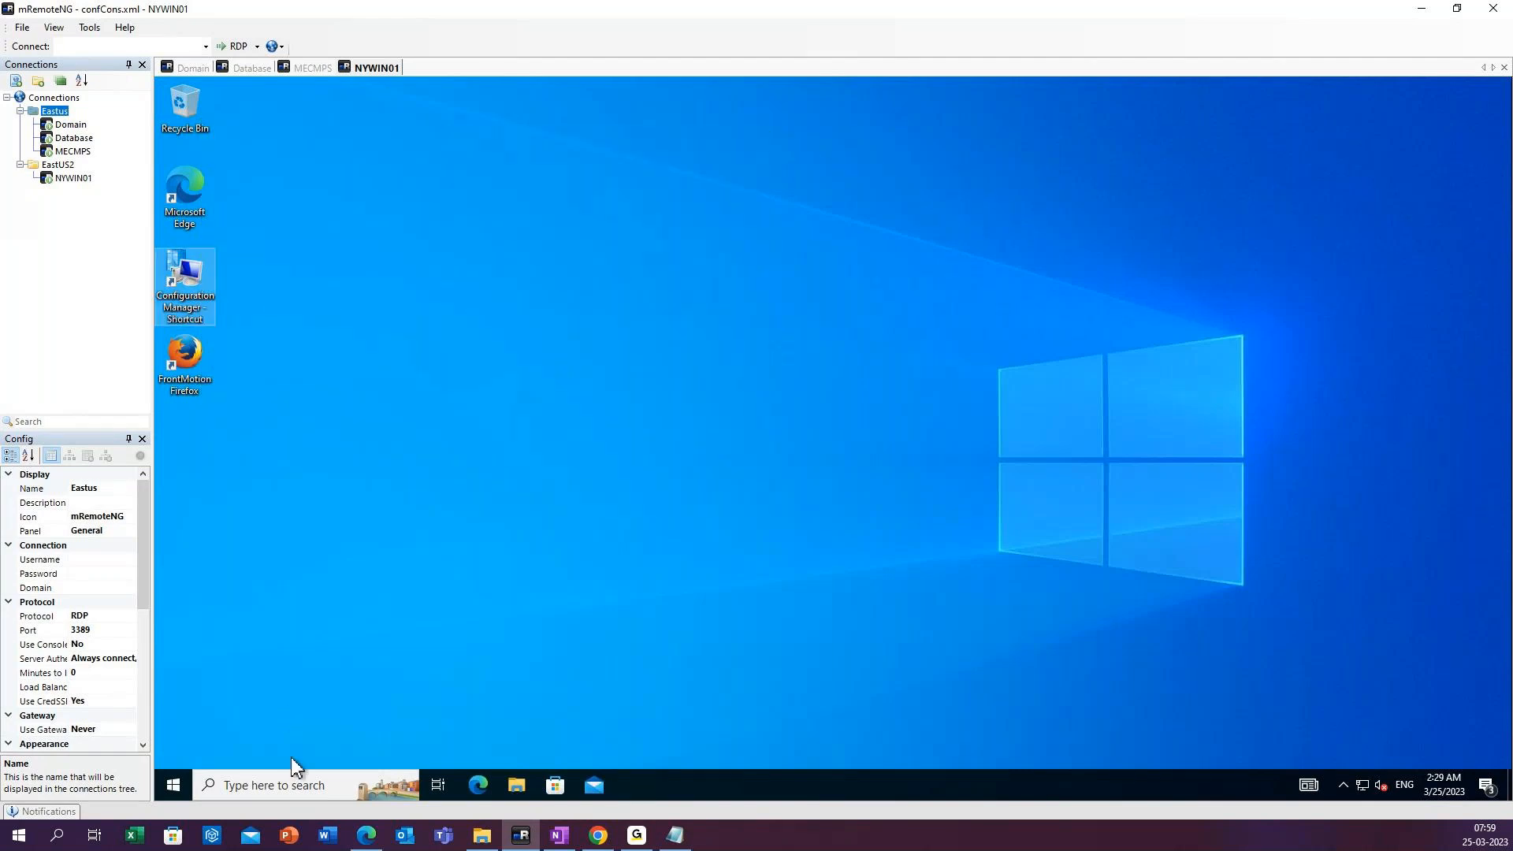
Open Software Center on NYWIN01 and reload its applications list, opening the details of Zoom Rooms Installer.
click(281, 788)
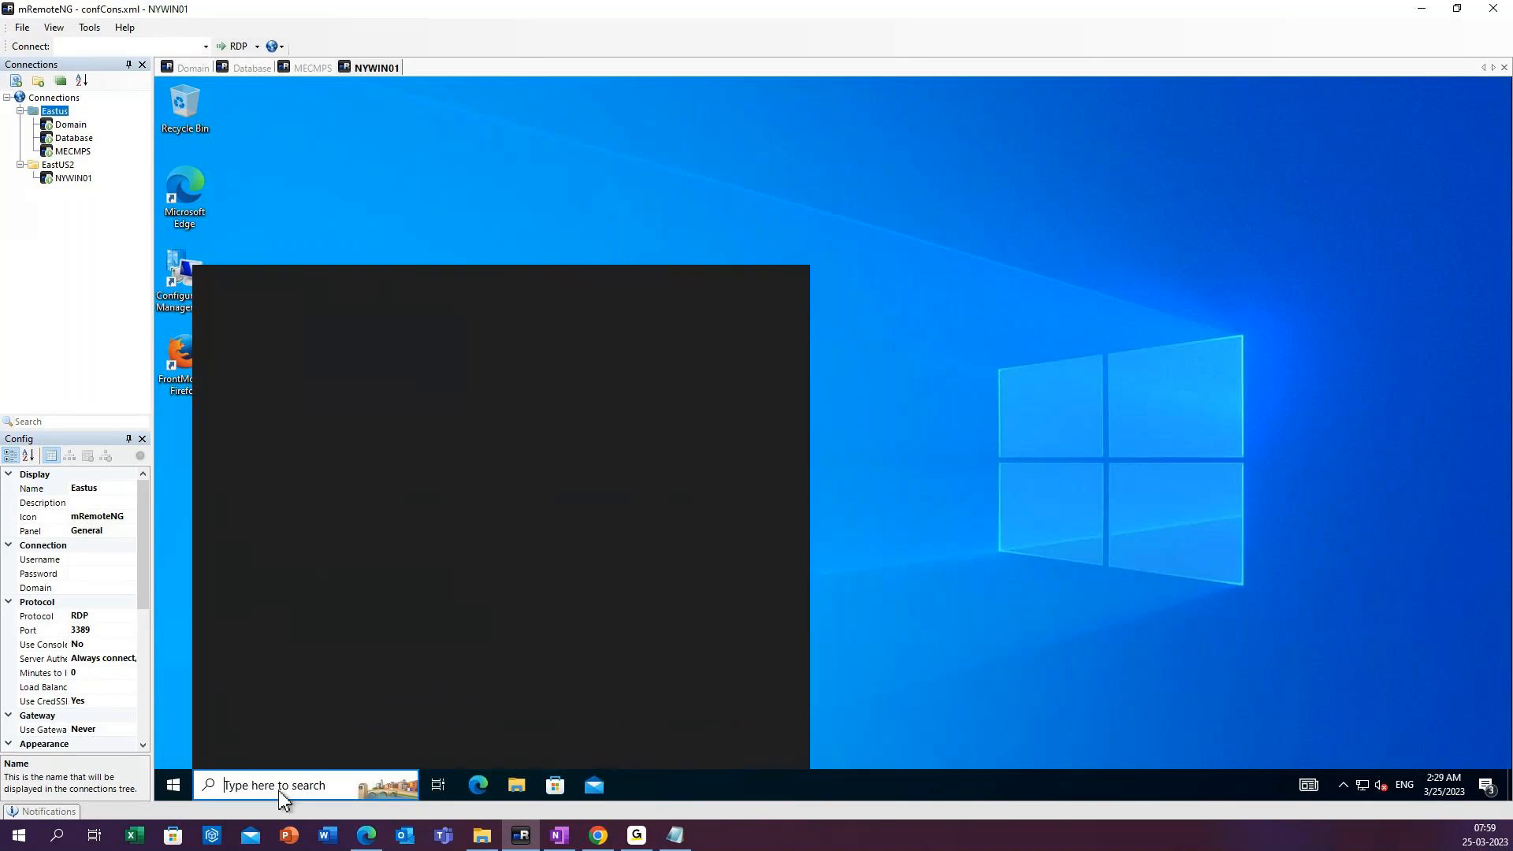
text(sof)
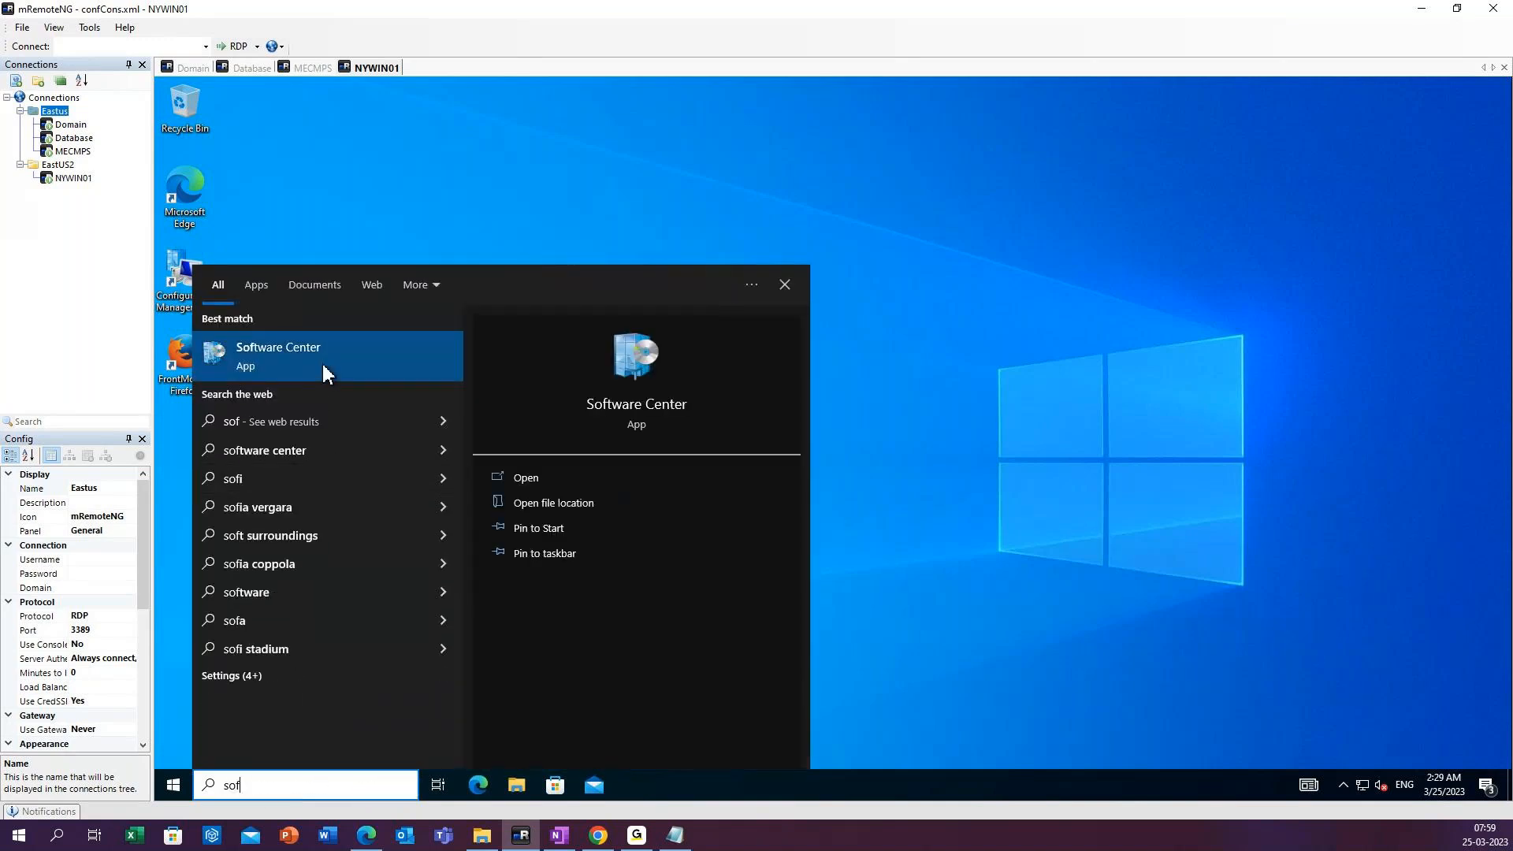
click(321, 361)
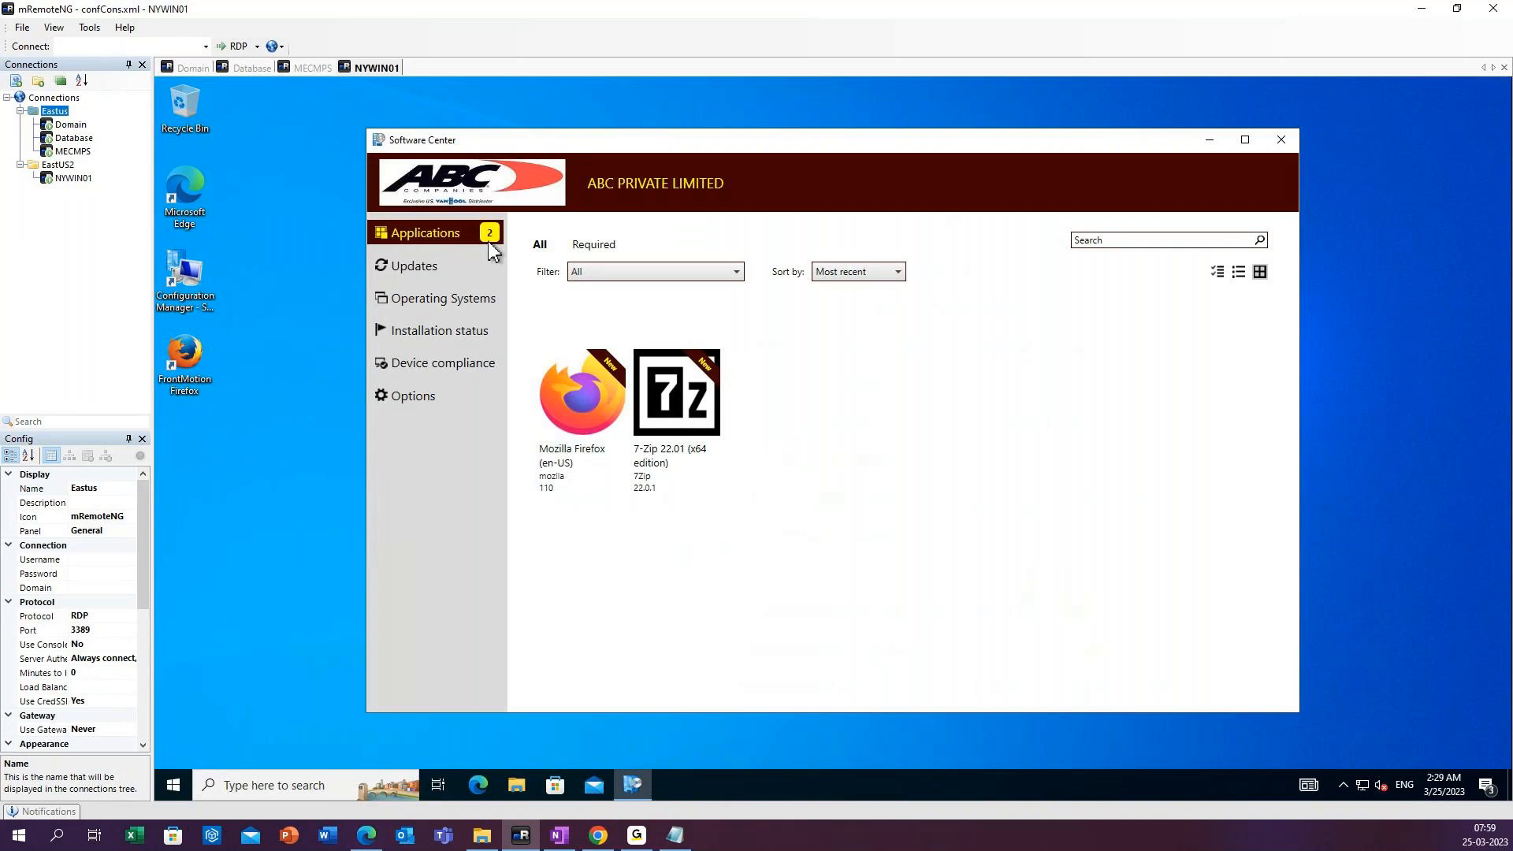
click(440, 270)
click(448, 232)
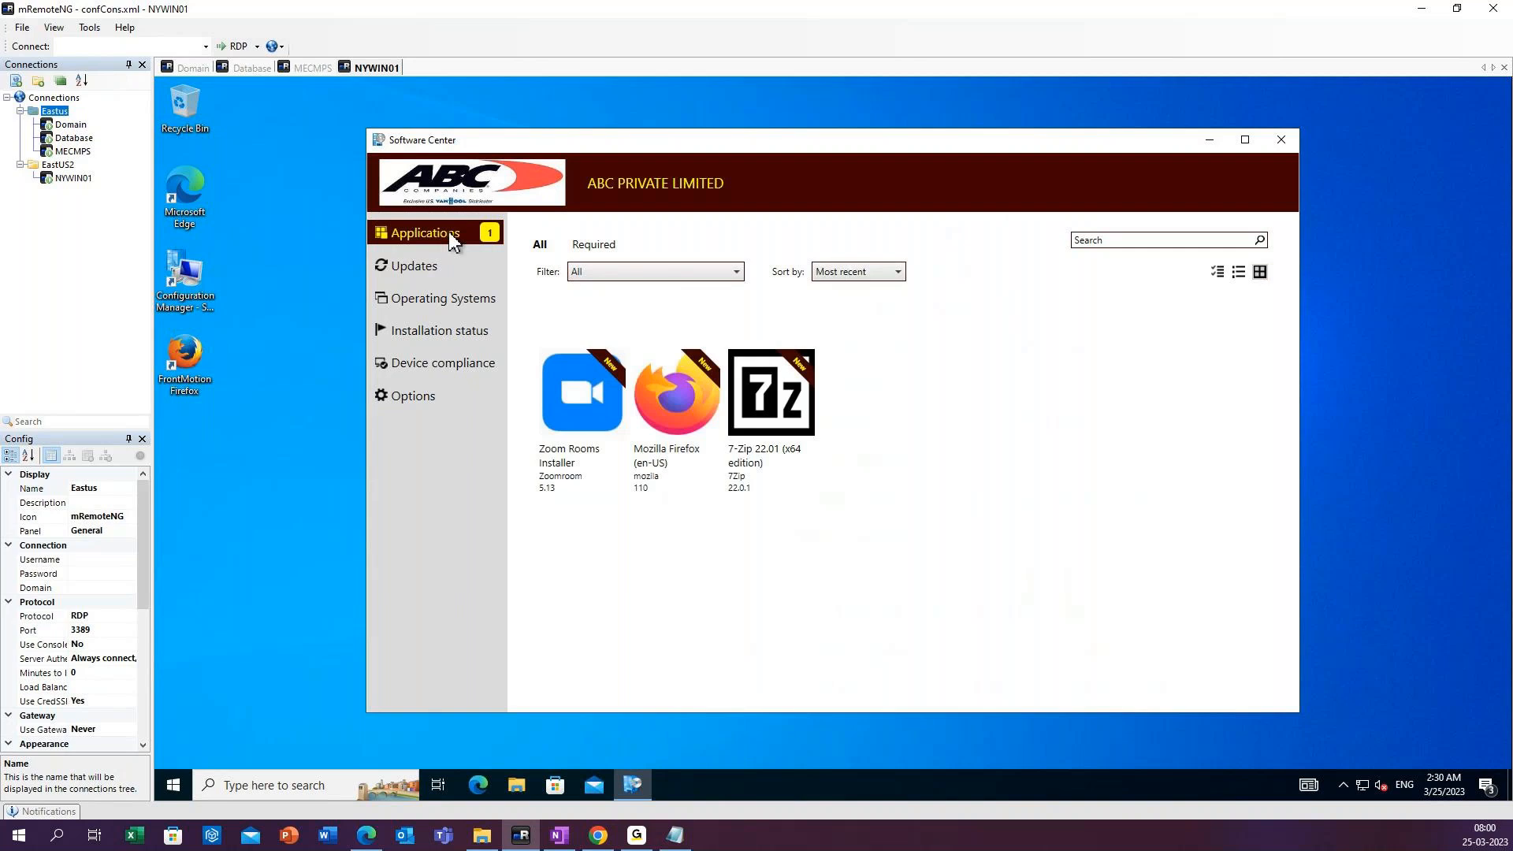
click(591, 410)
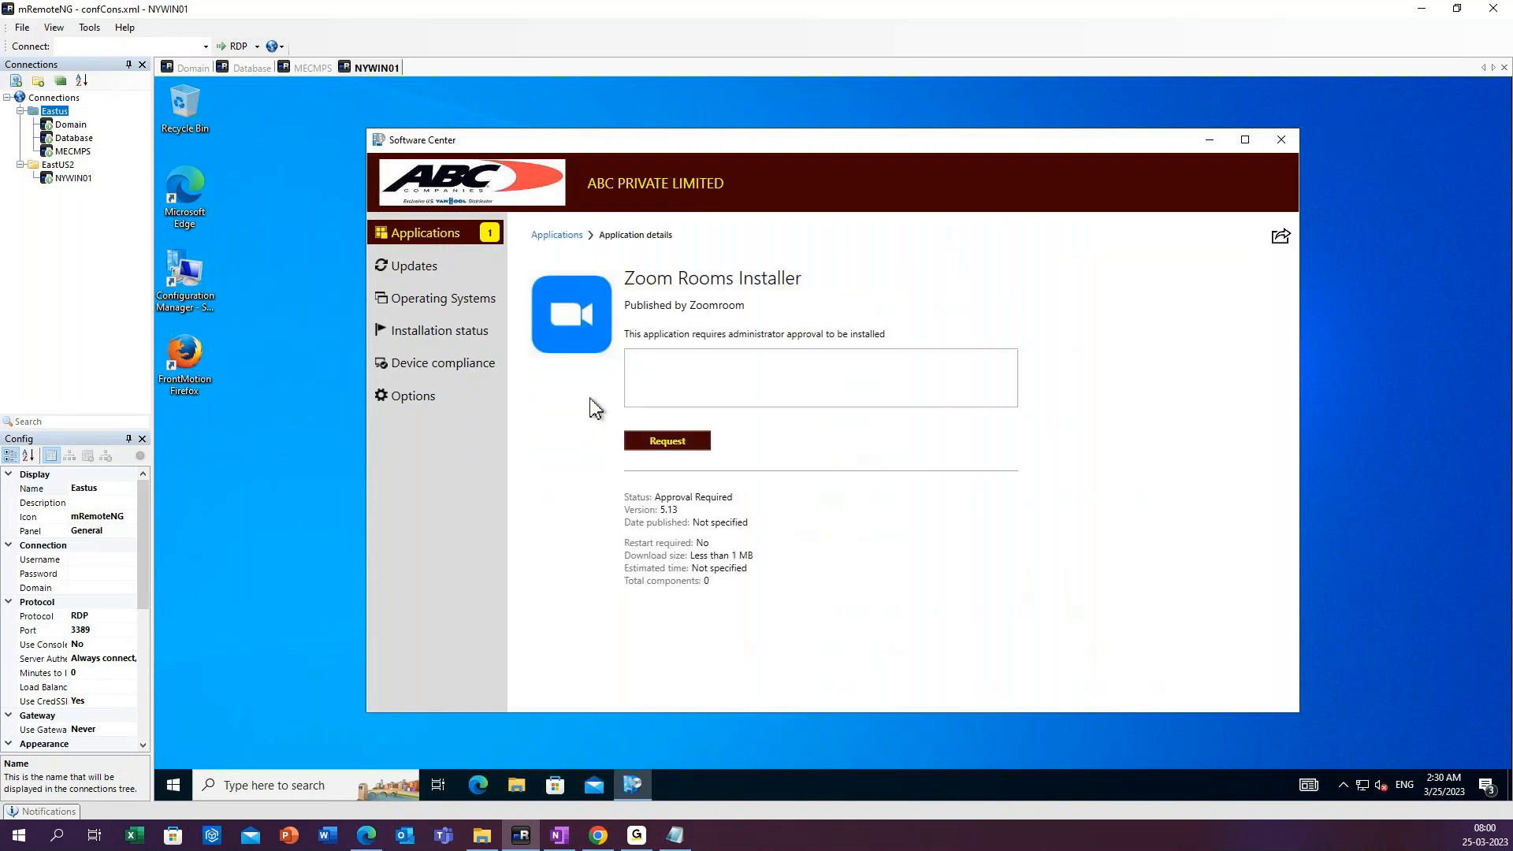
Request approval to install Zoom Rooms Installer with the comment "Kindly approve".
click(670, 363)
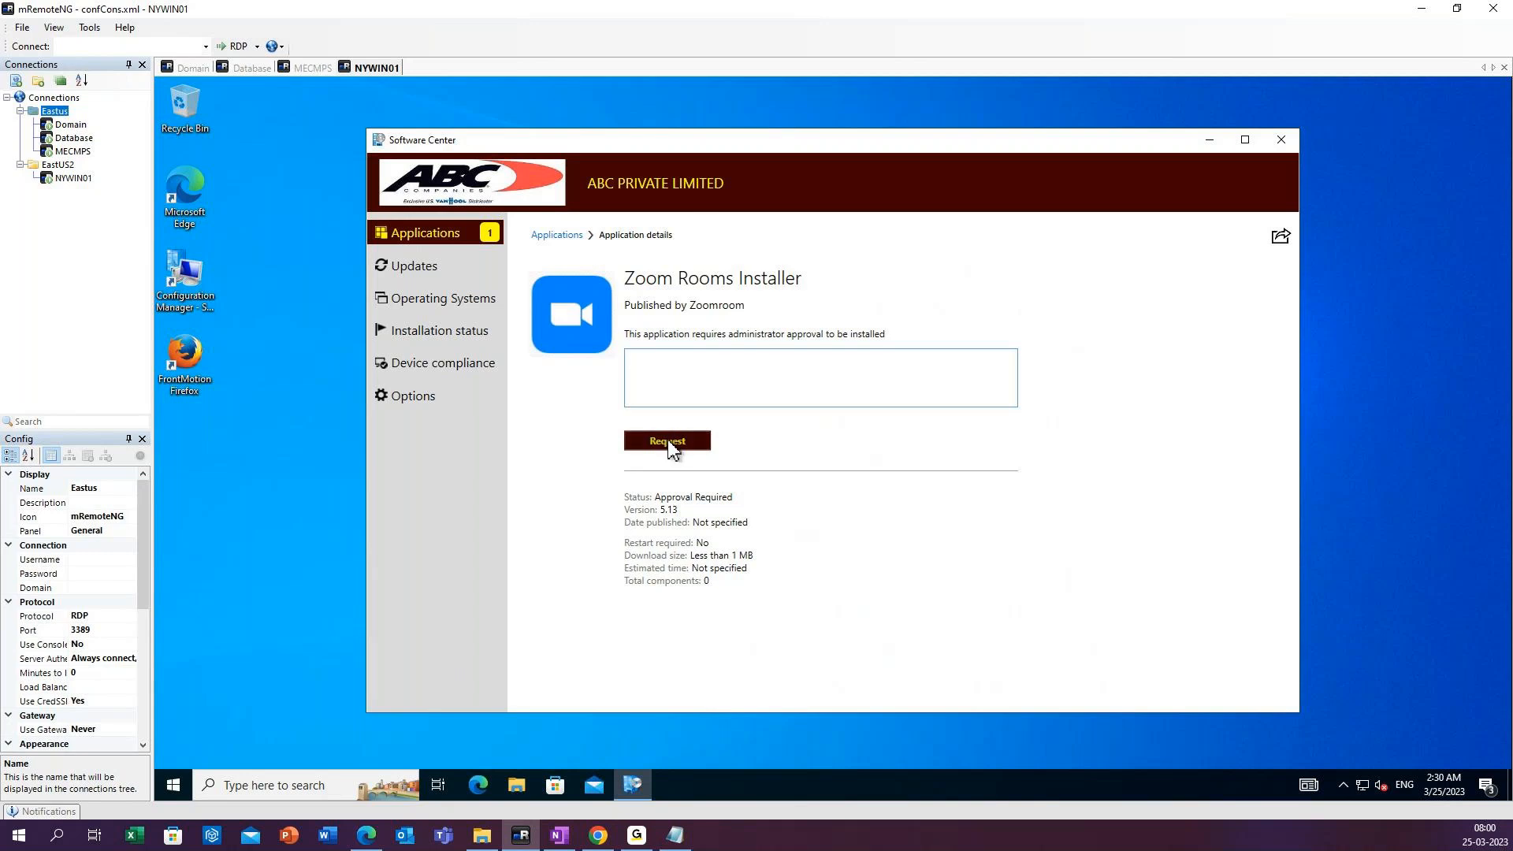
text(Kindly approve)
click(676, 445)
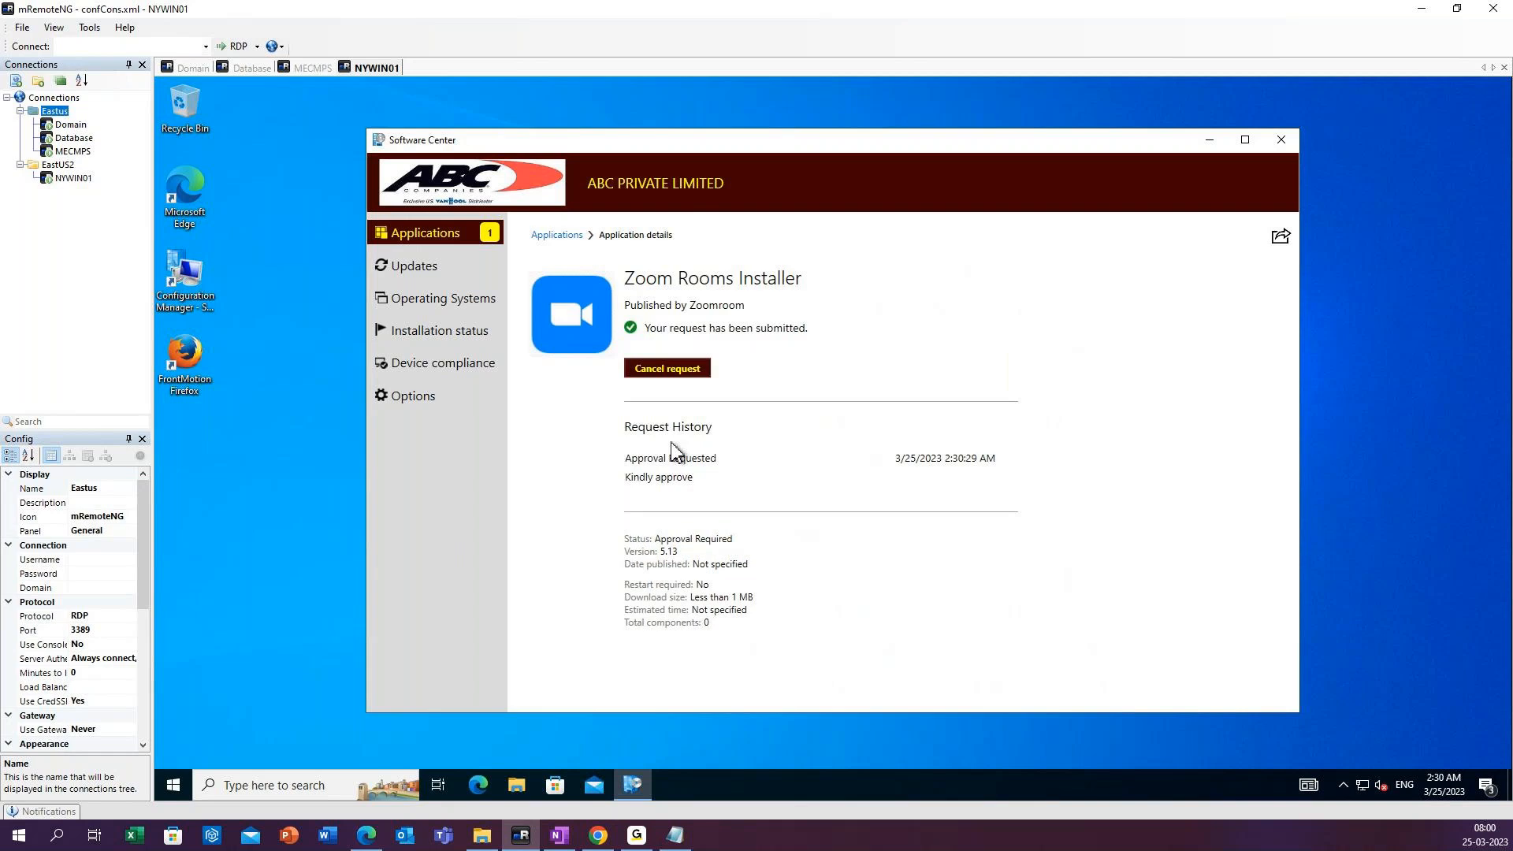
Switch to the MECMPS session, refresh the applications list, and open Application Requests in the Software Library.
click(304, 72)
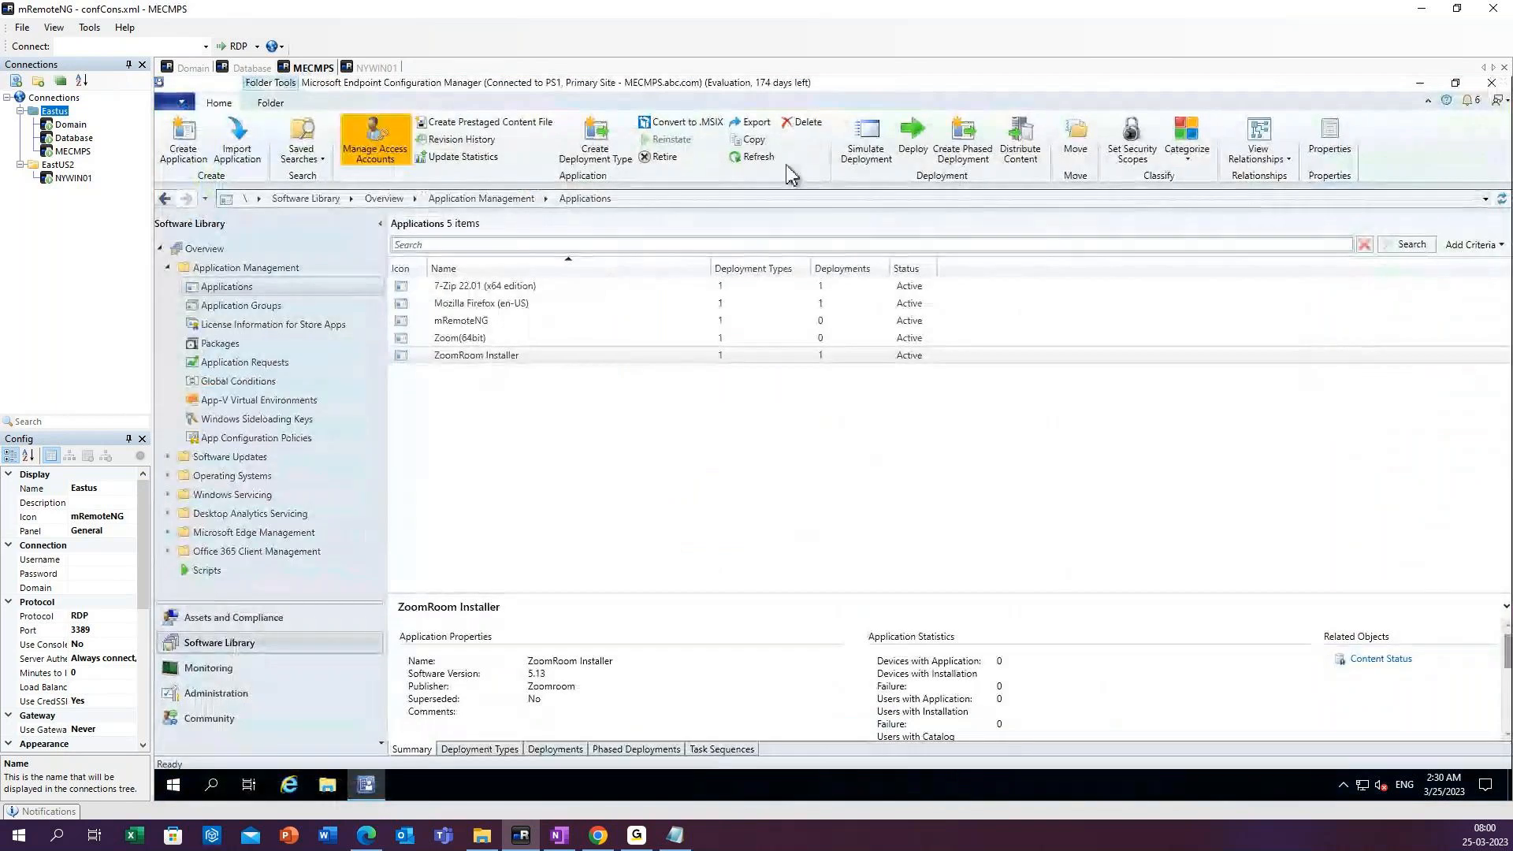
click(748, 157)
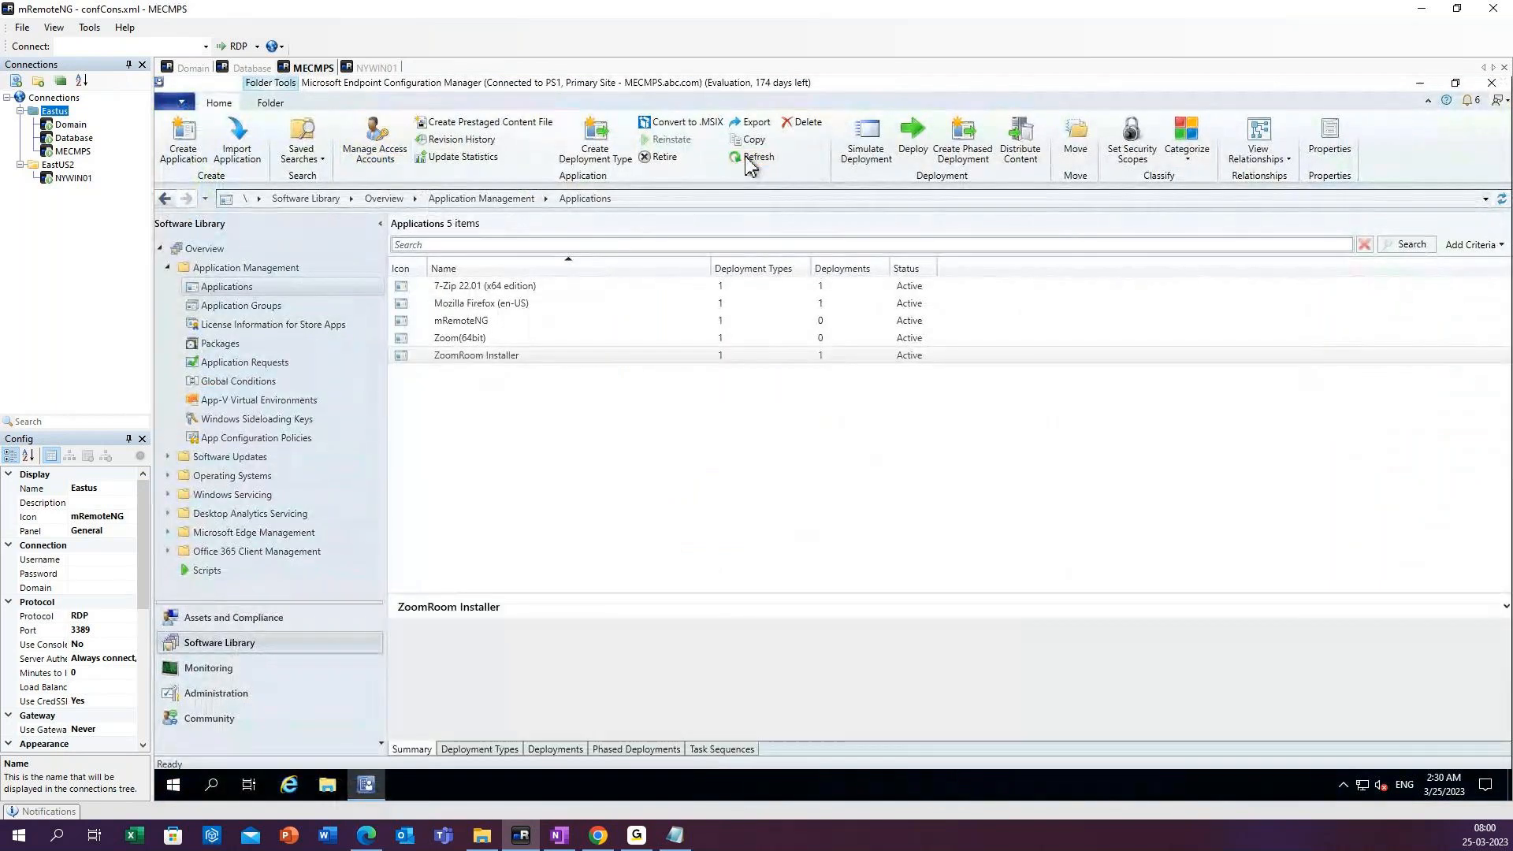
click(246, 290)
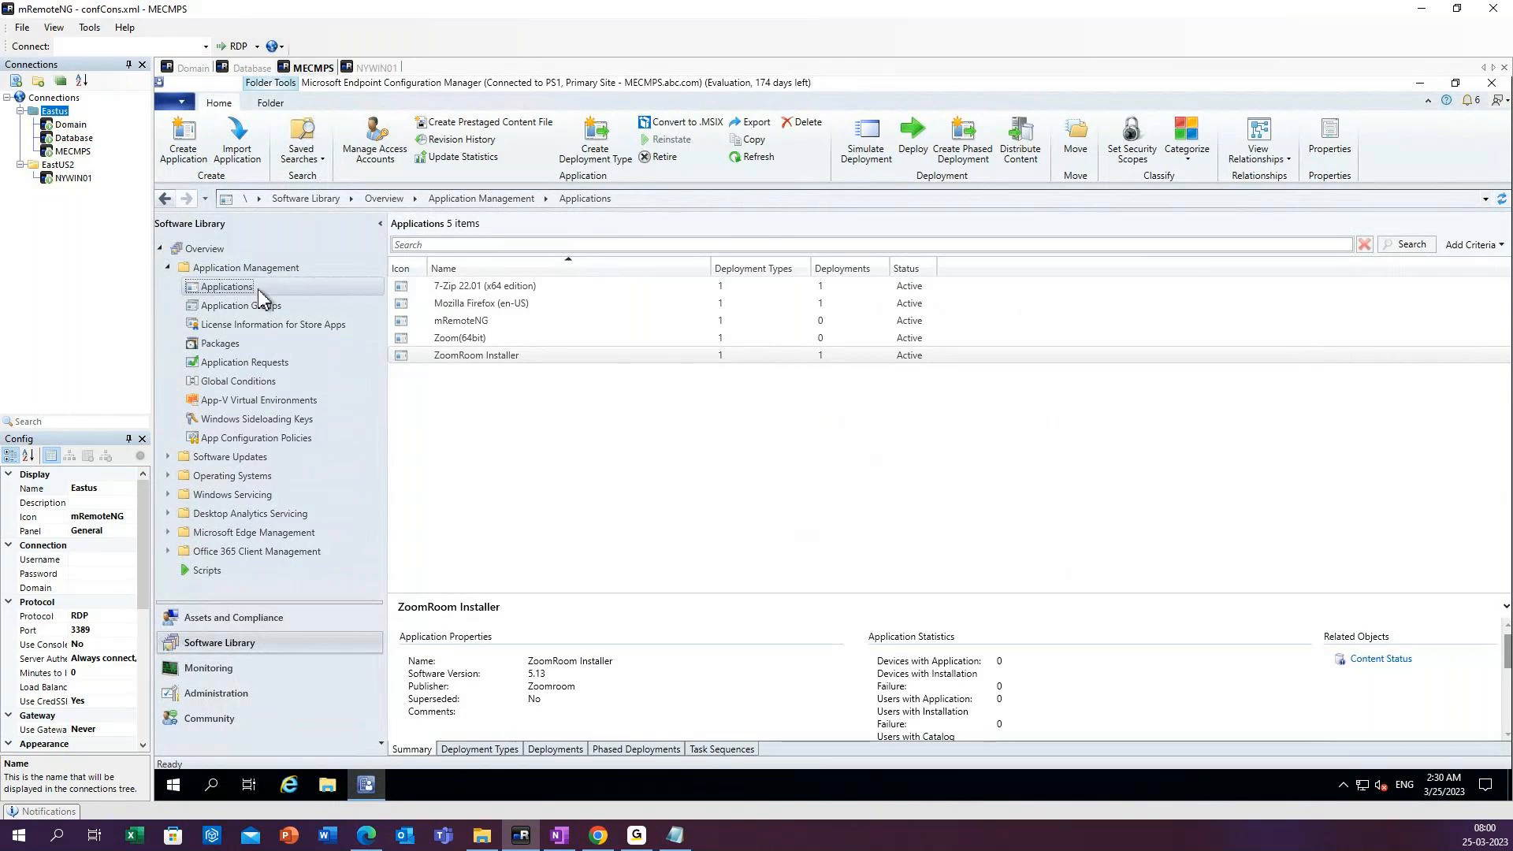
click(263, 369)
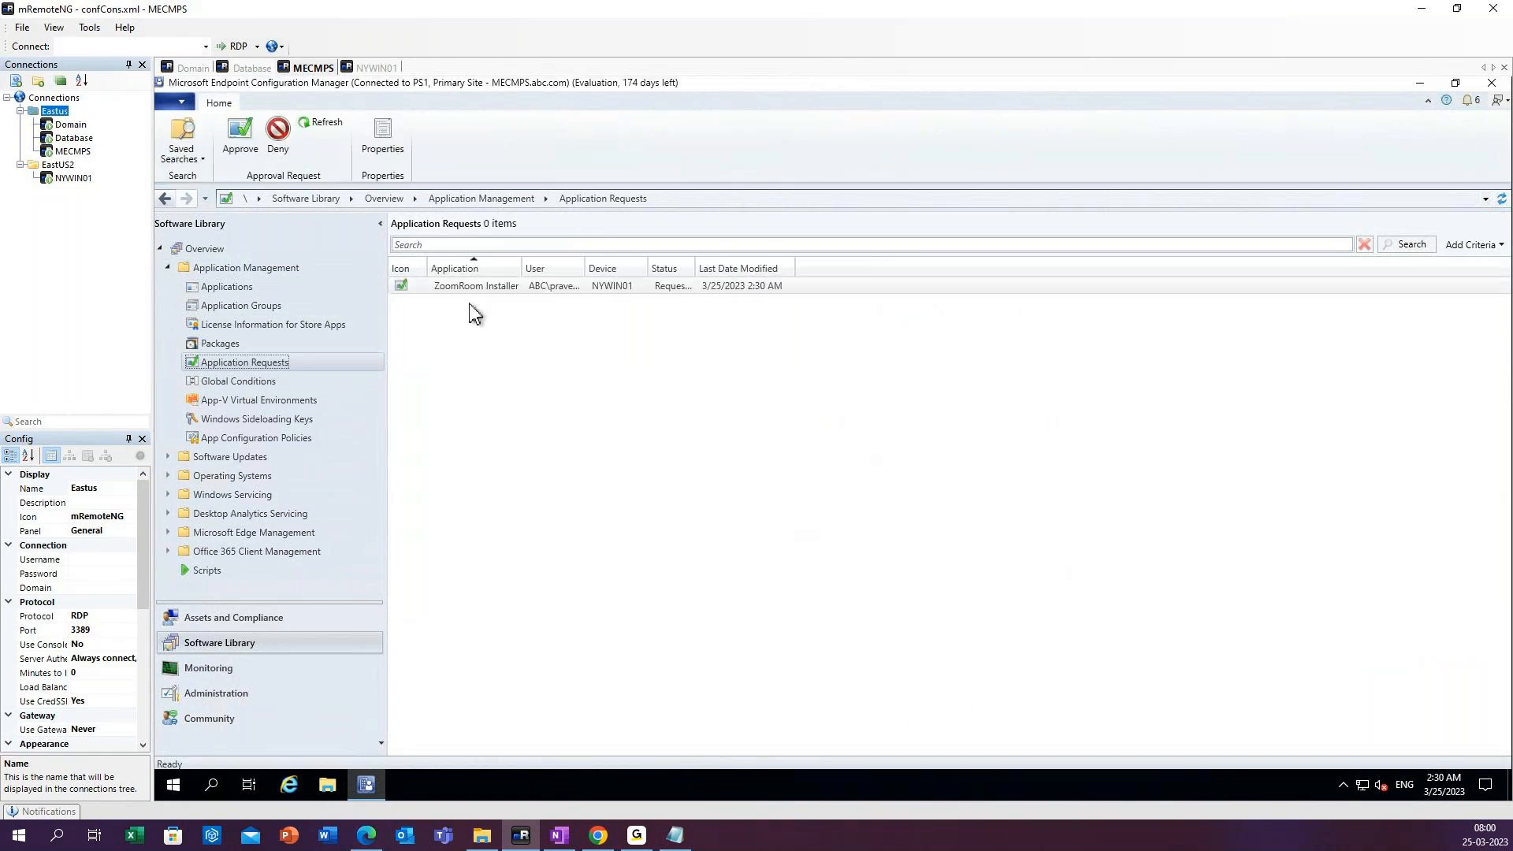
Widen the User and Status columns of the application requests list so their entries can be read in full.
right_click(633, 292)
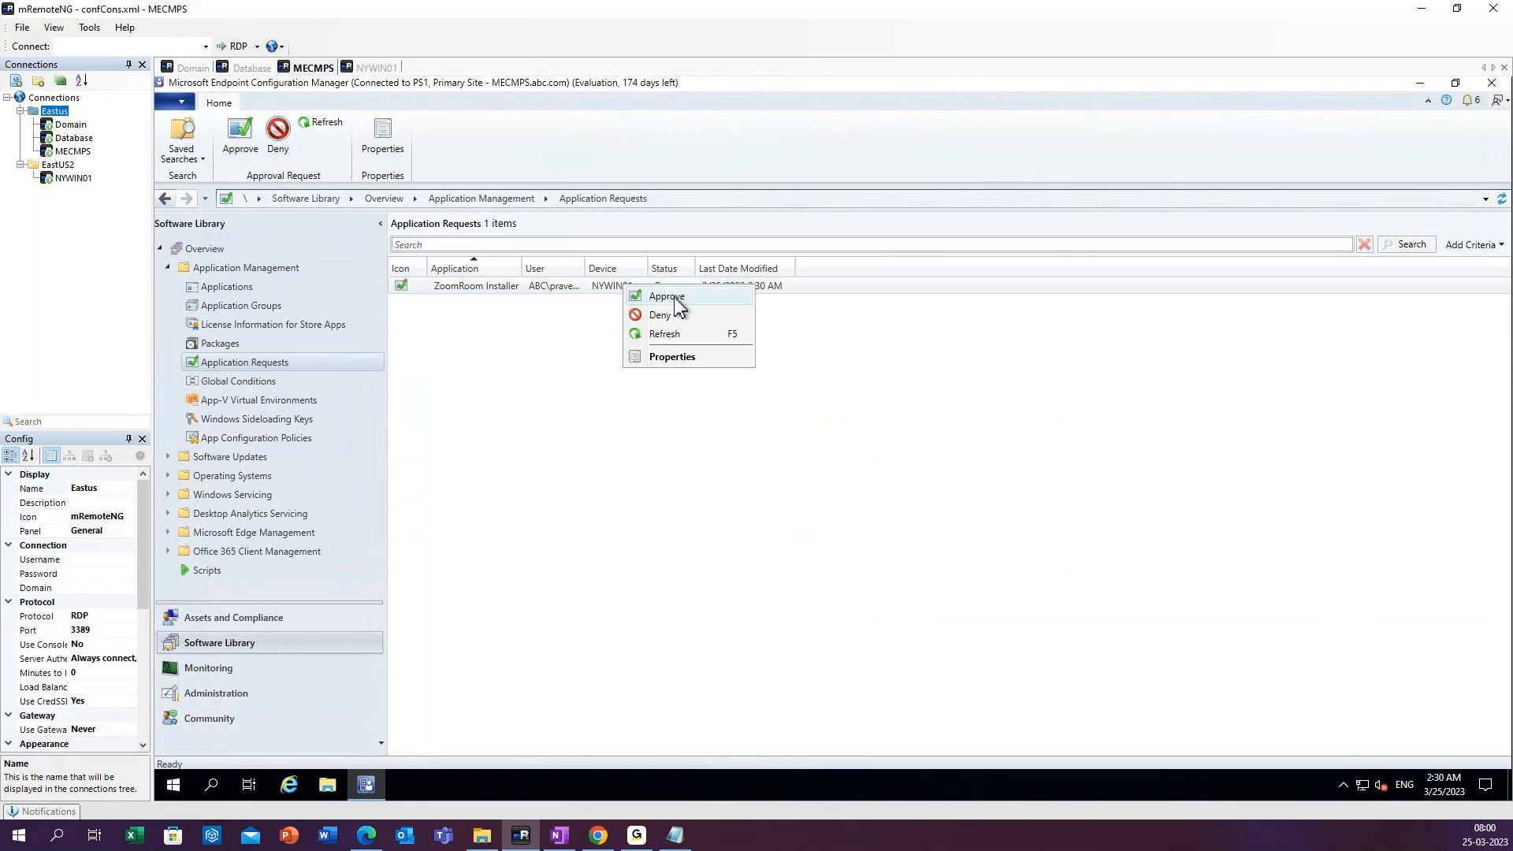
click(938, 322)
drag(585, 260, 710, 264)
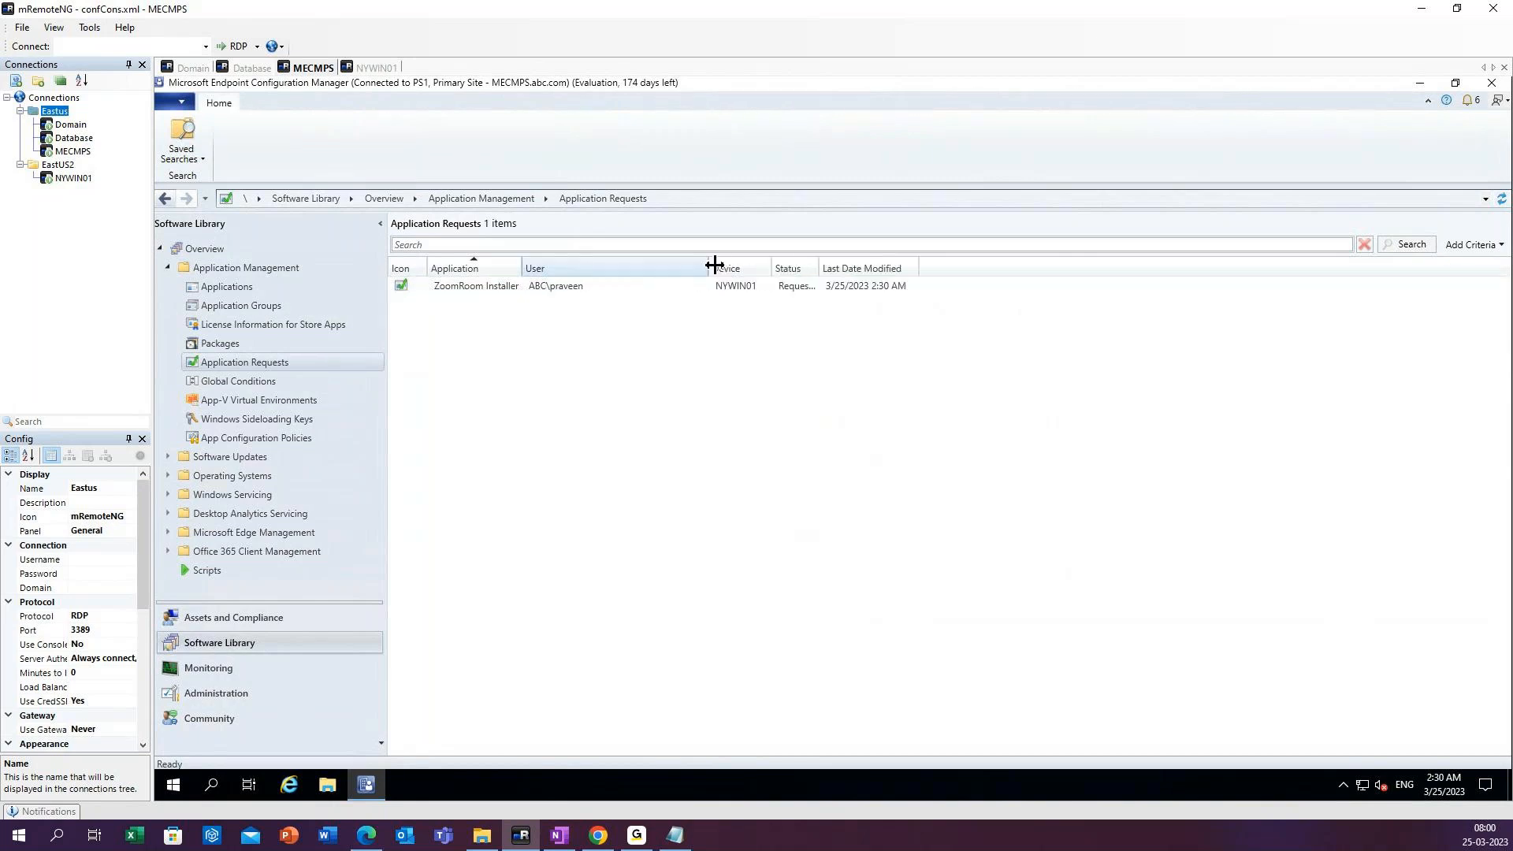
drag(820, 263, 865, 266)
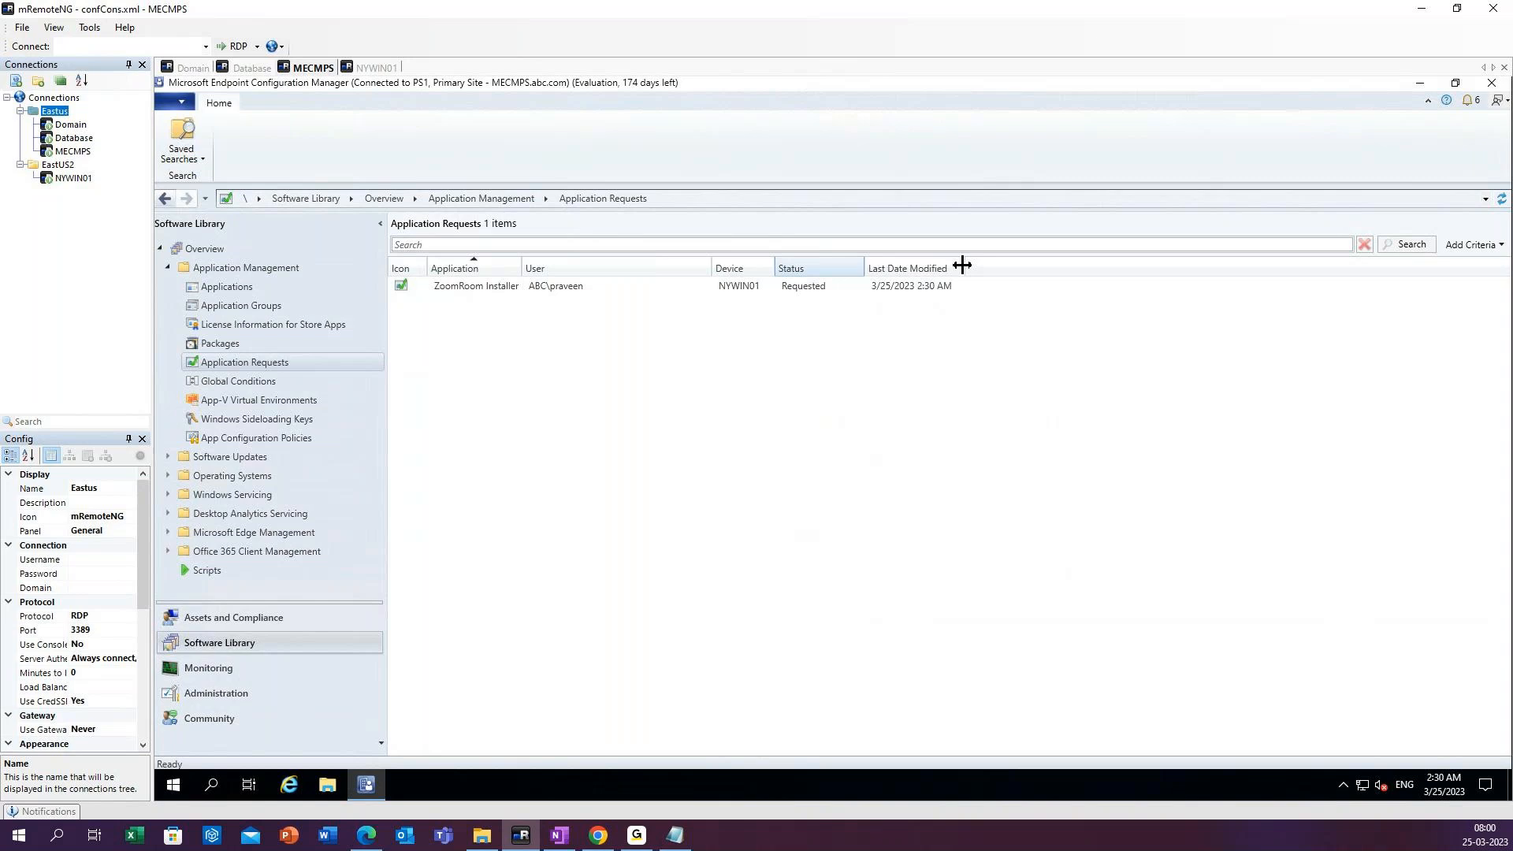
drag(962, 265, 965, 266)
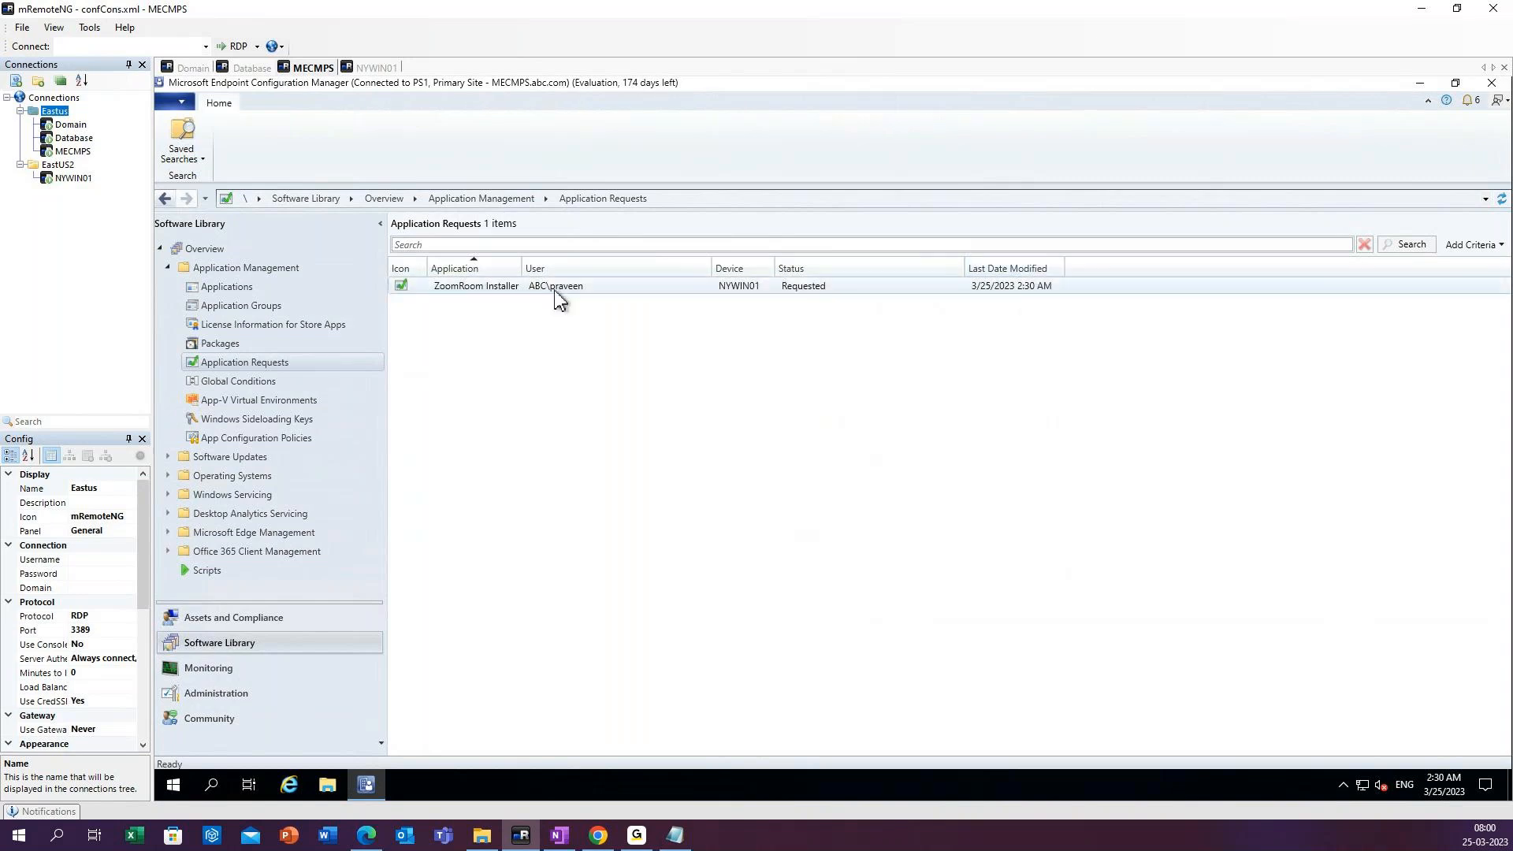
Approve the ZoomRoom Installer request for NYWIN01 with the approver's comment "Approved".
click(501, 292)
right_click(501, 292)
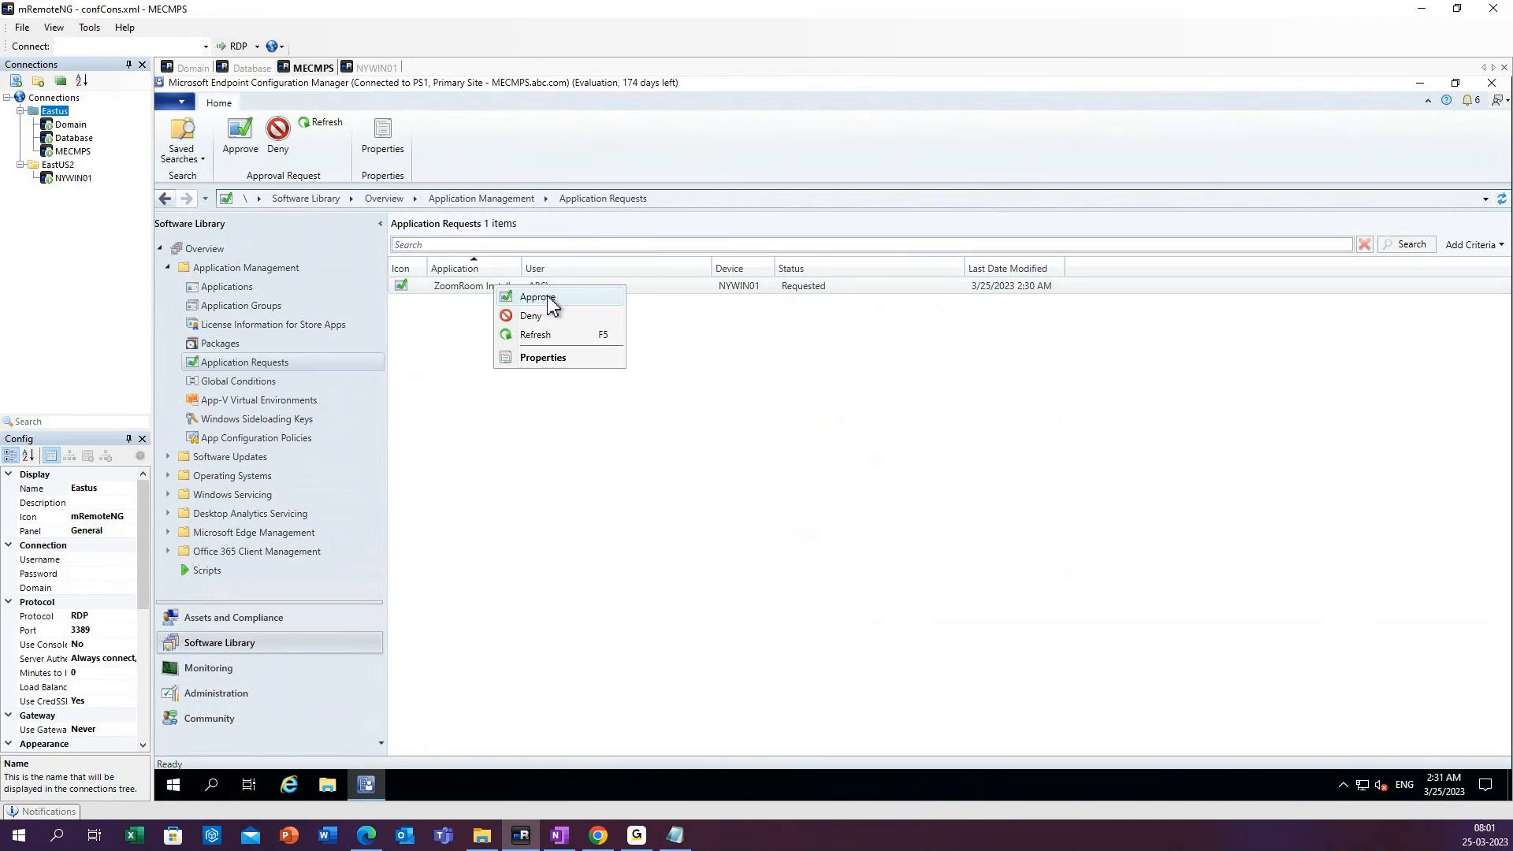
click(549, 303)
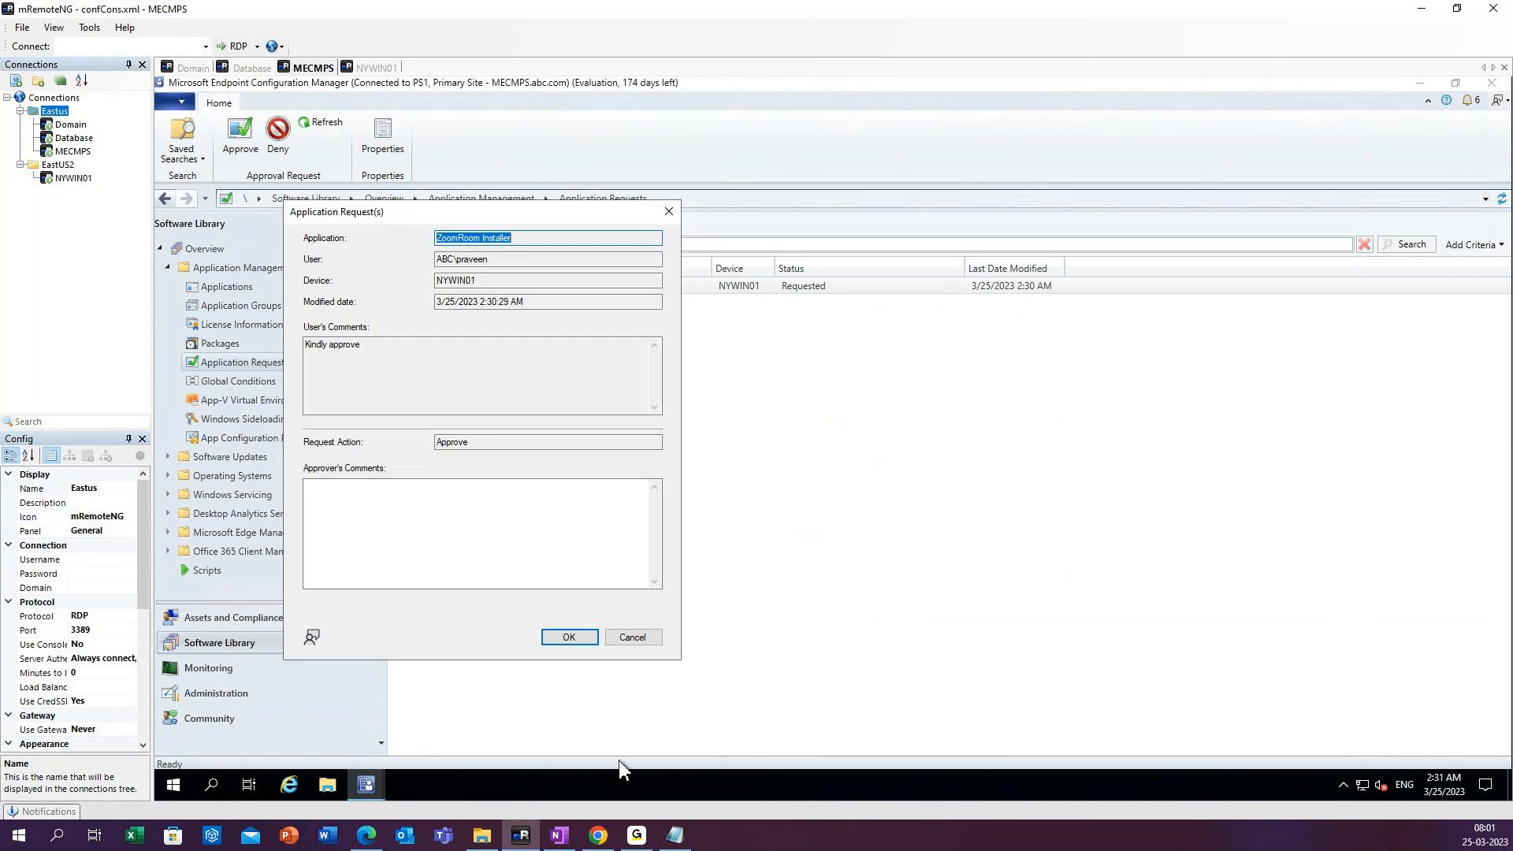
click(374, 504)
text(A)
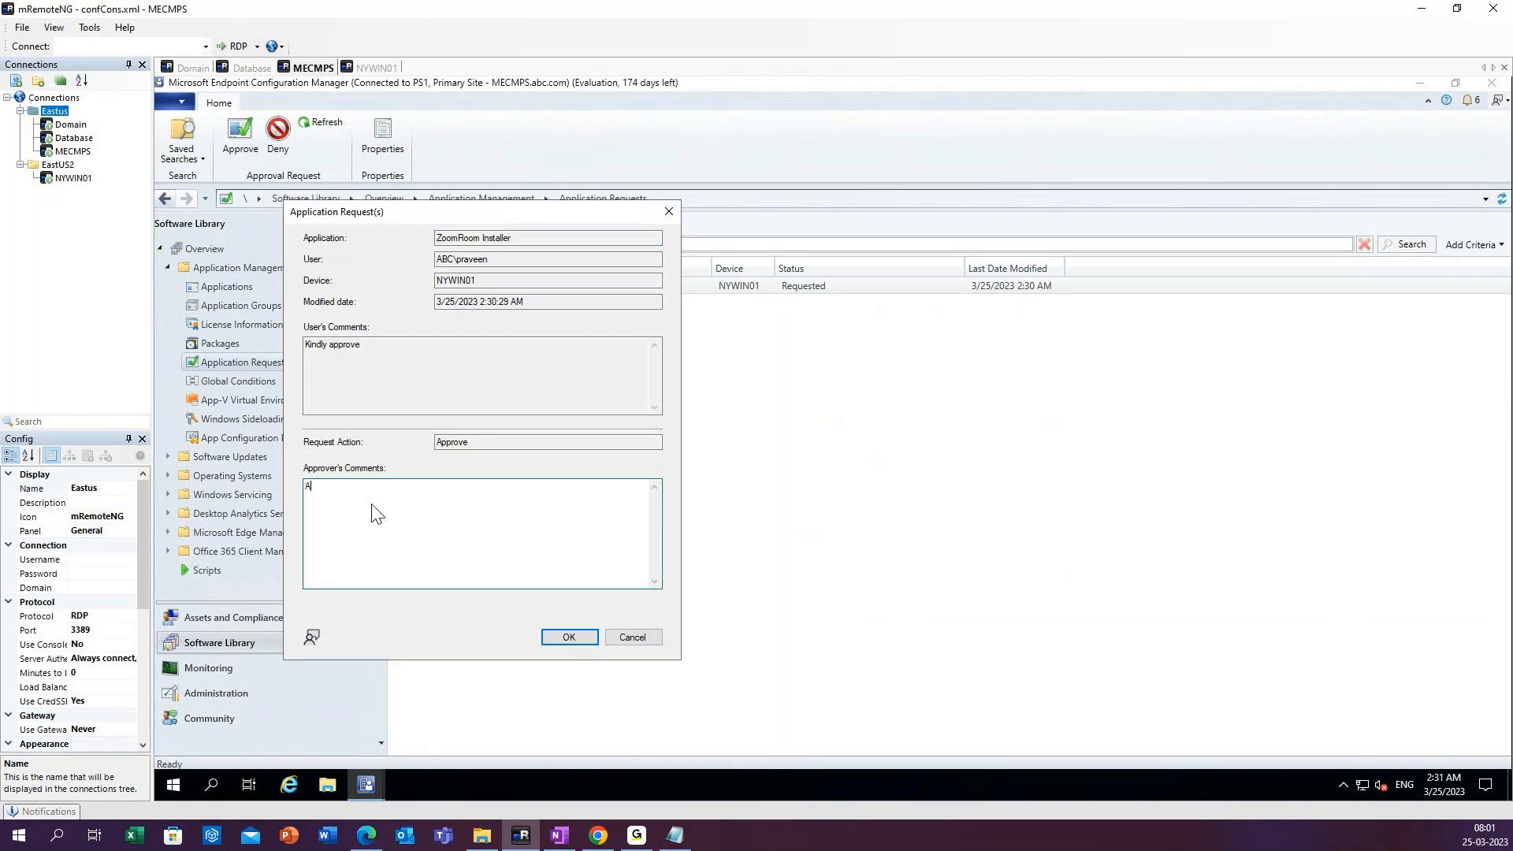
text(pproved)
click(568, 639)
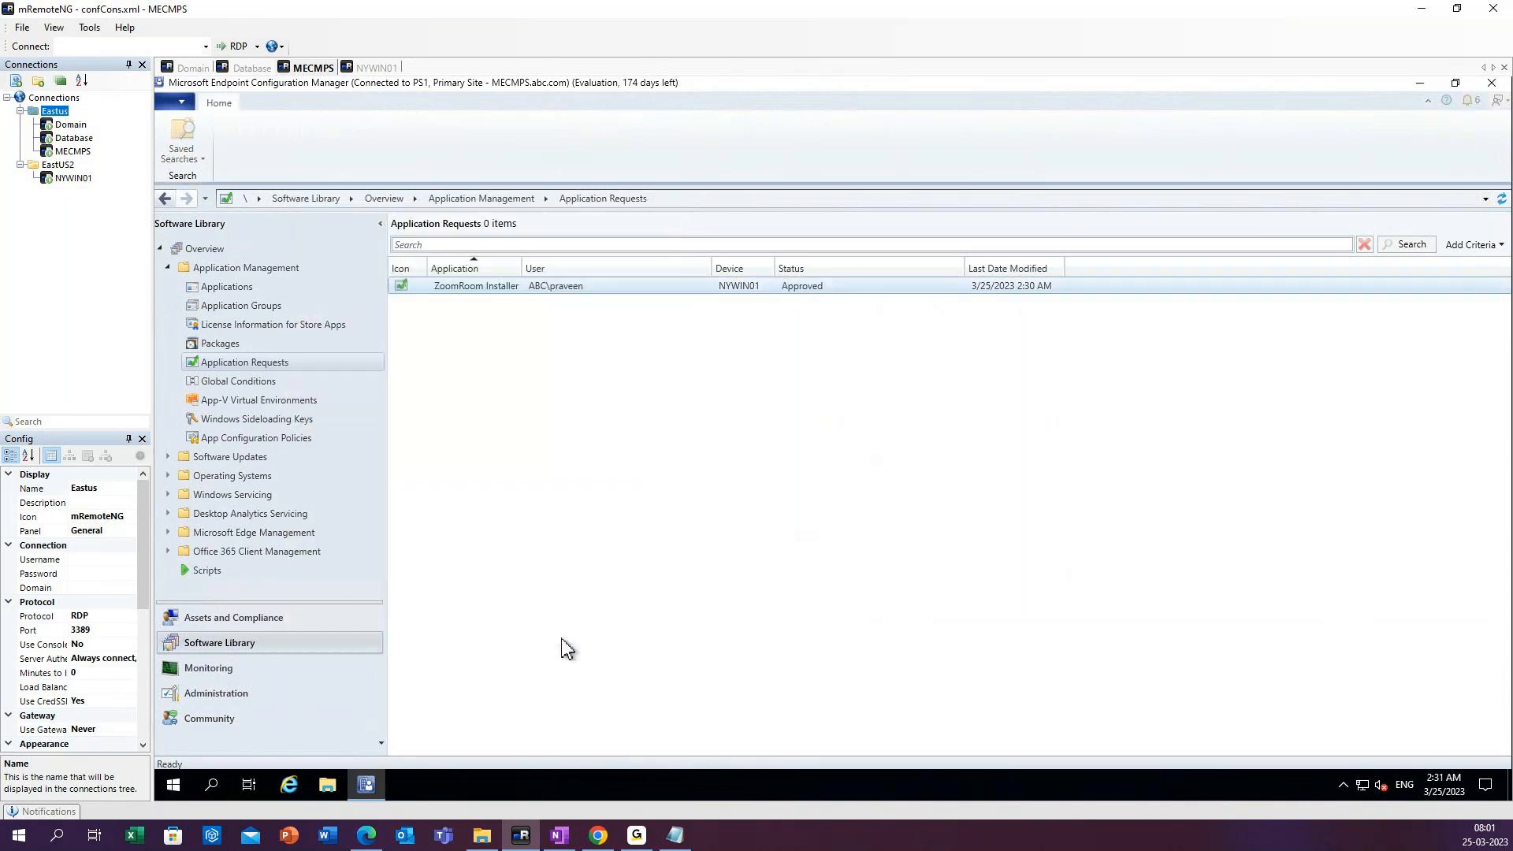
Switch to the NYWIN01 session, check the Zoom Rooms Installer request status in Software Center, and refresh the desktop.
click(372, 68)
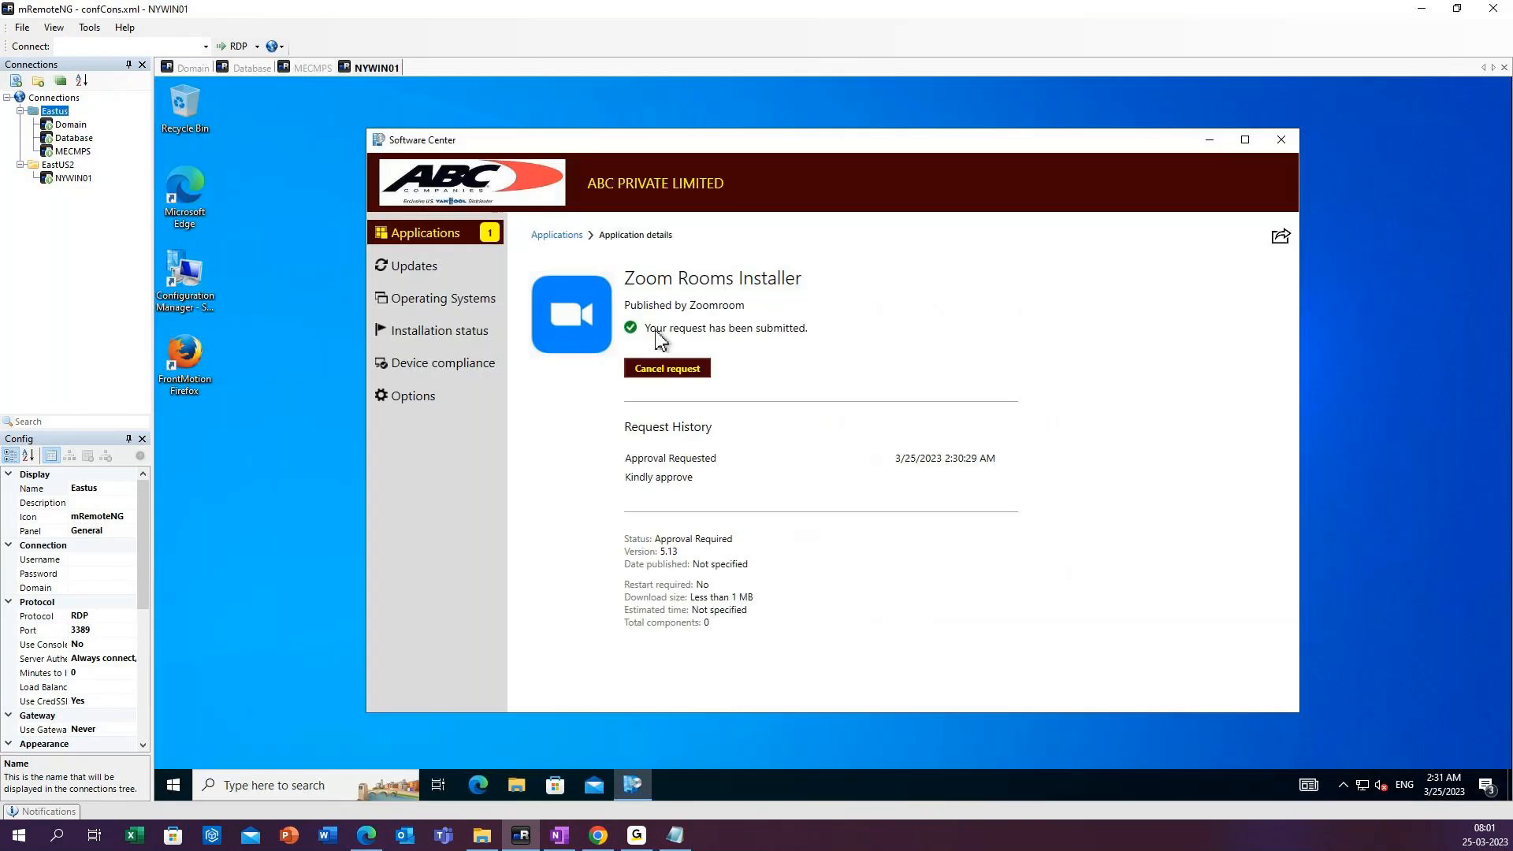
right_click(272, 318)
click(311, 365)
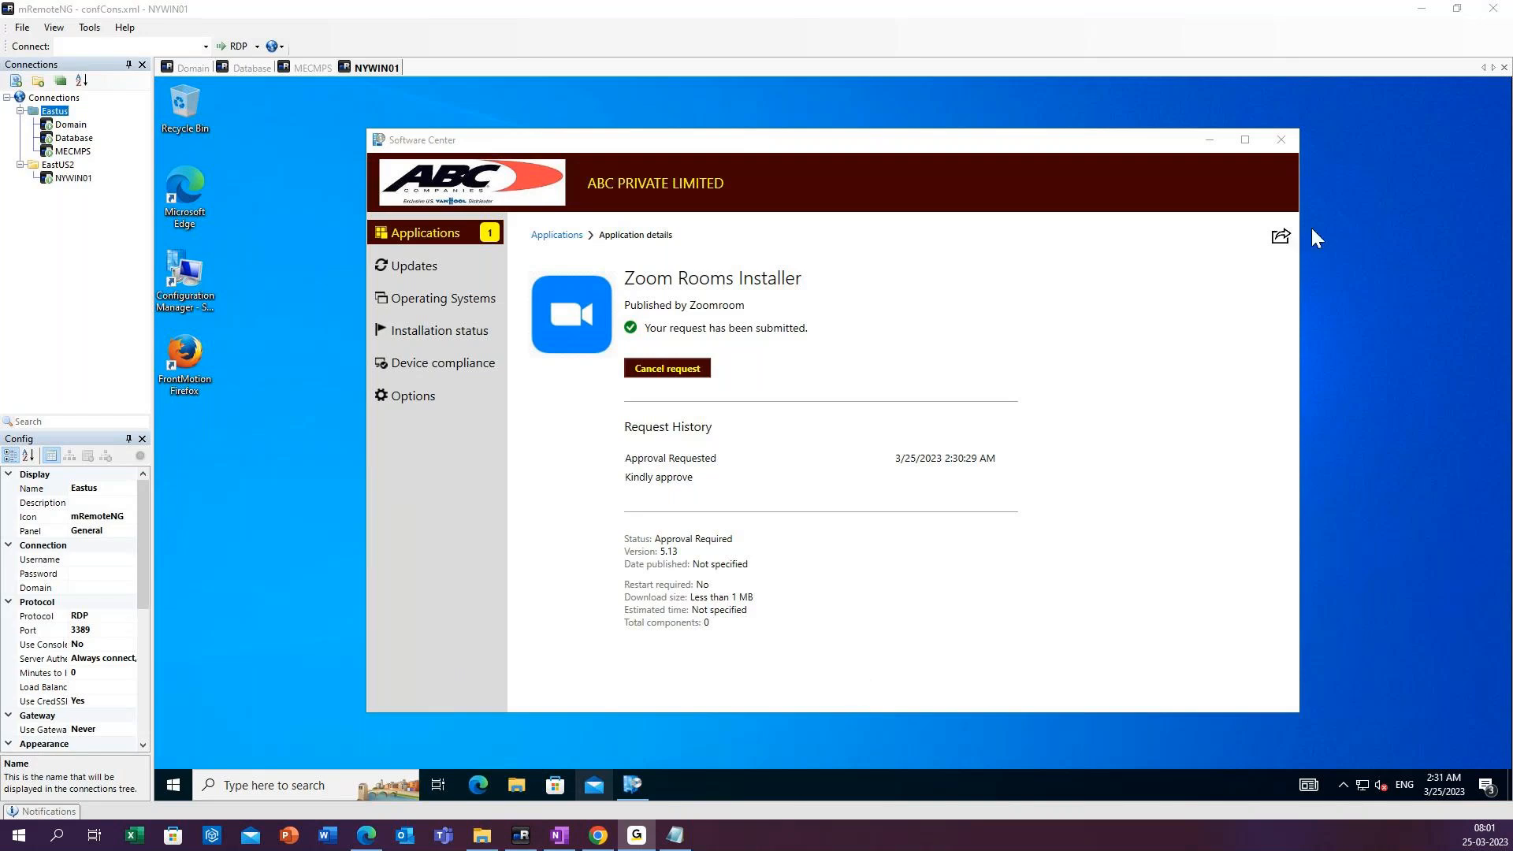
Switch to the MECM Lab Setup Notes in Notepad and complete item 3 as "Application deployment in require mode".
click(675, 835)
click(495, 556)
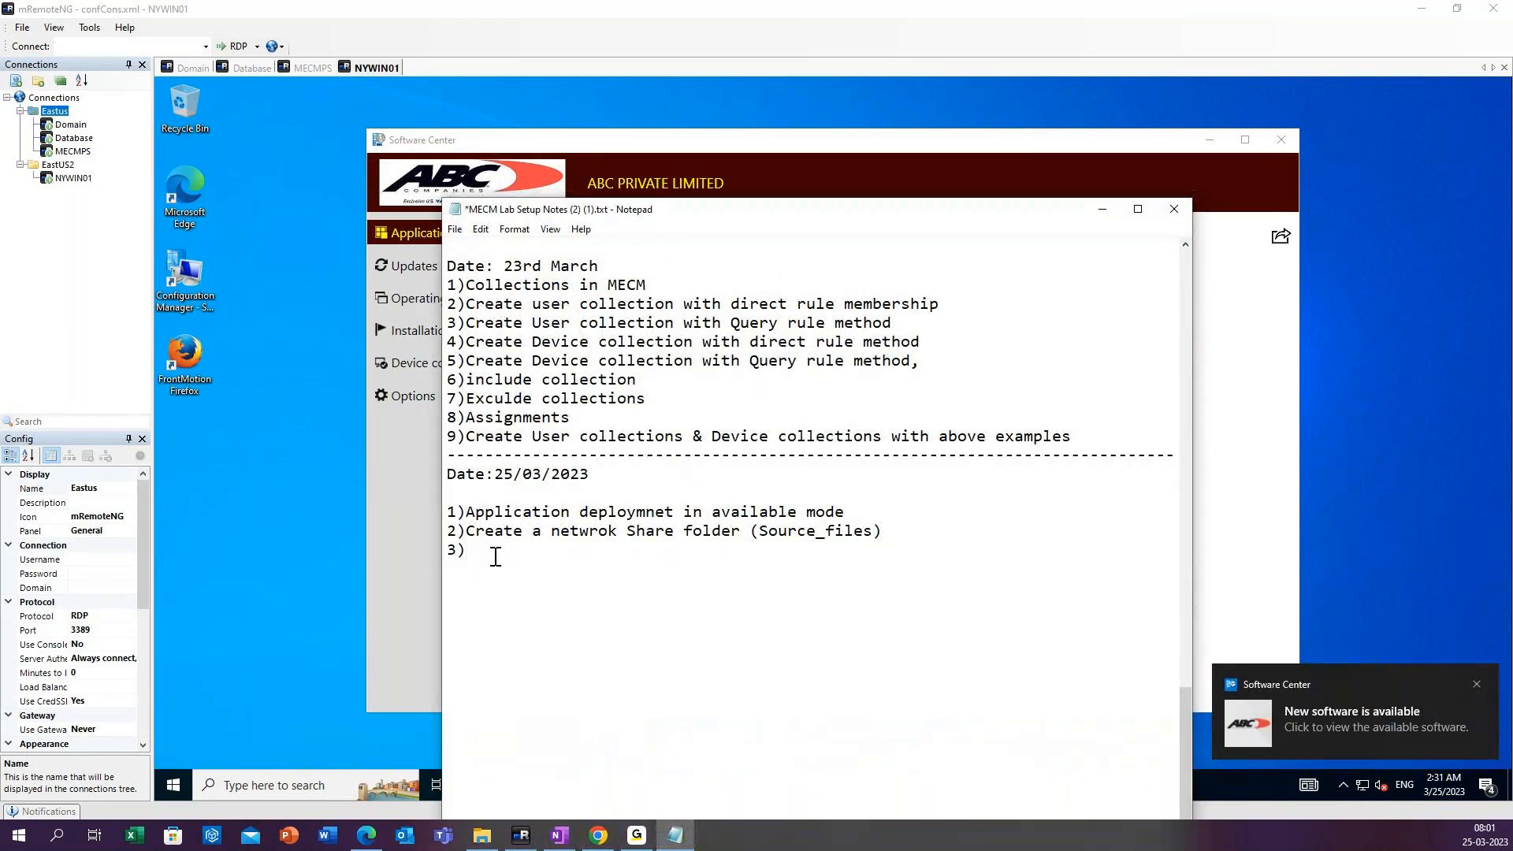
text(Deplo)
key(BackSpace)
key(BackSpace)
key(BackSpace)
key(BackSpace)
key(BackSpace)
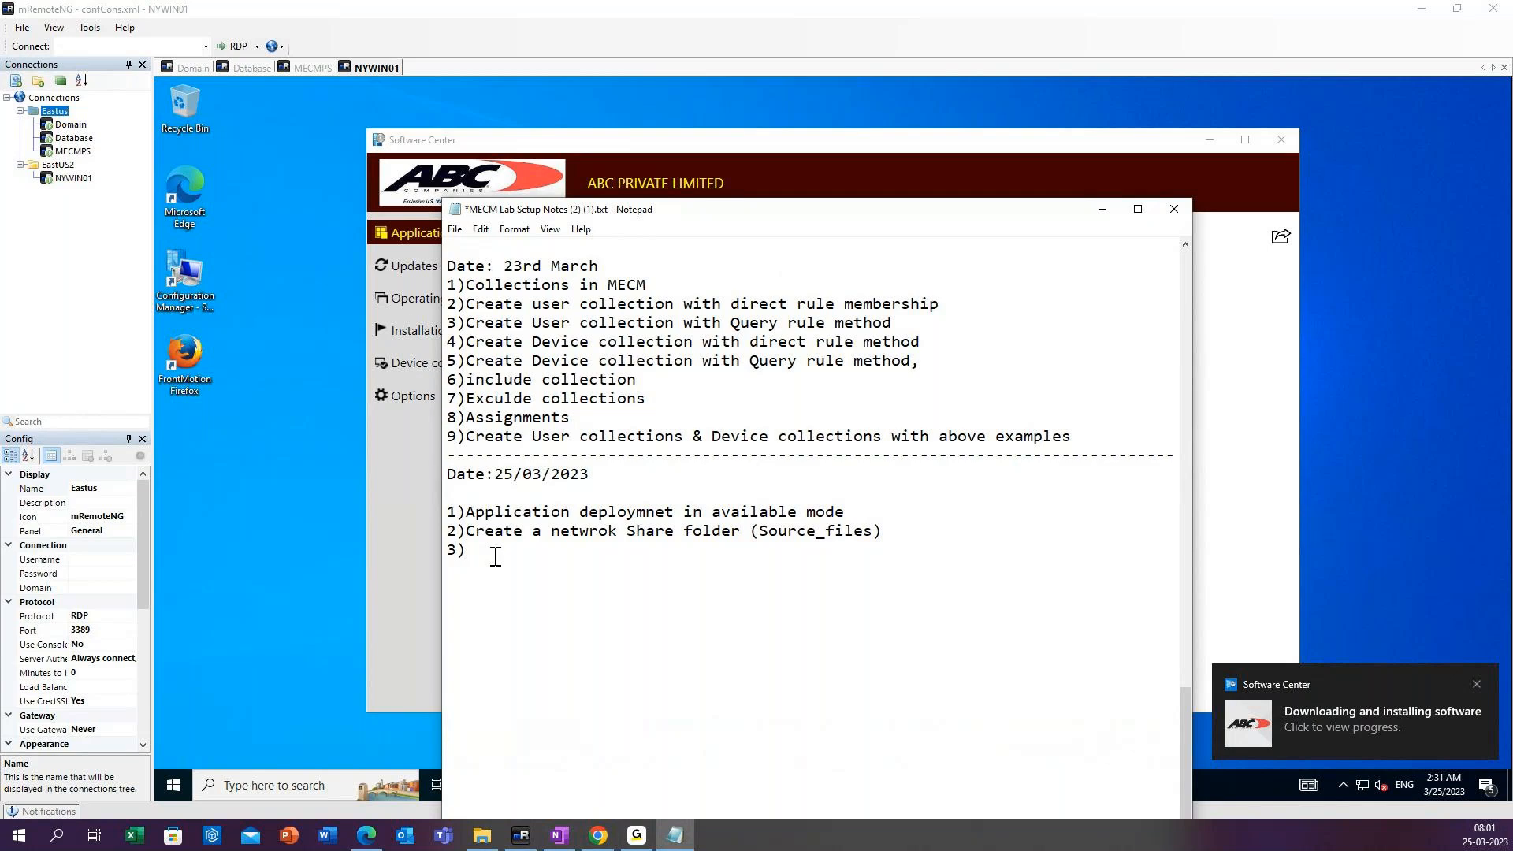
text(Application )
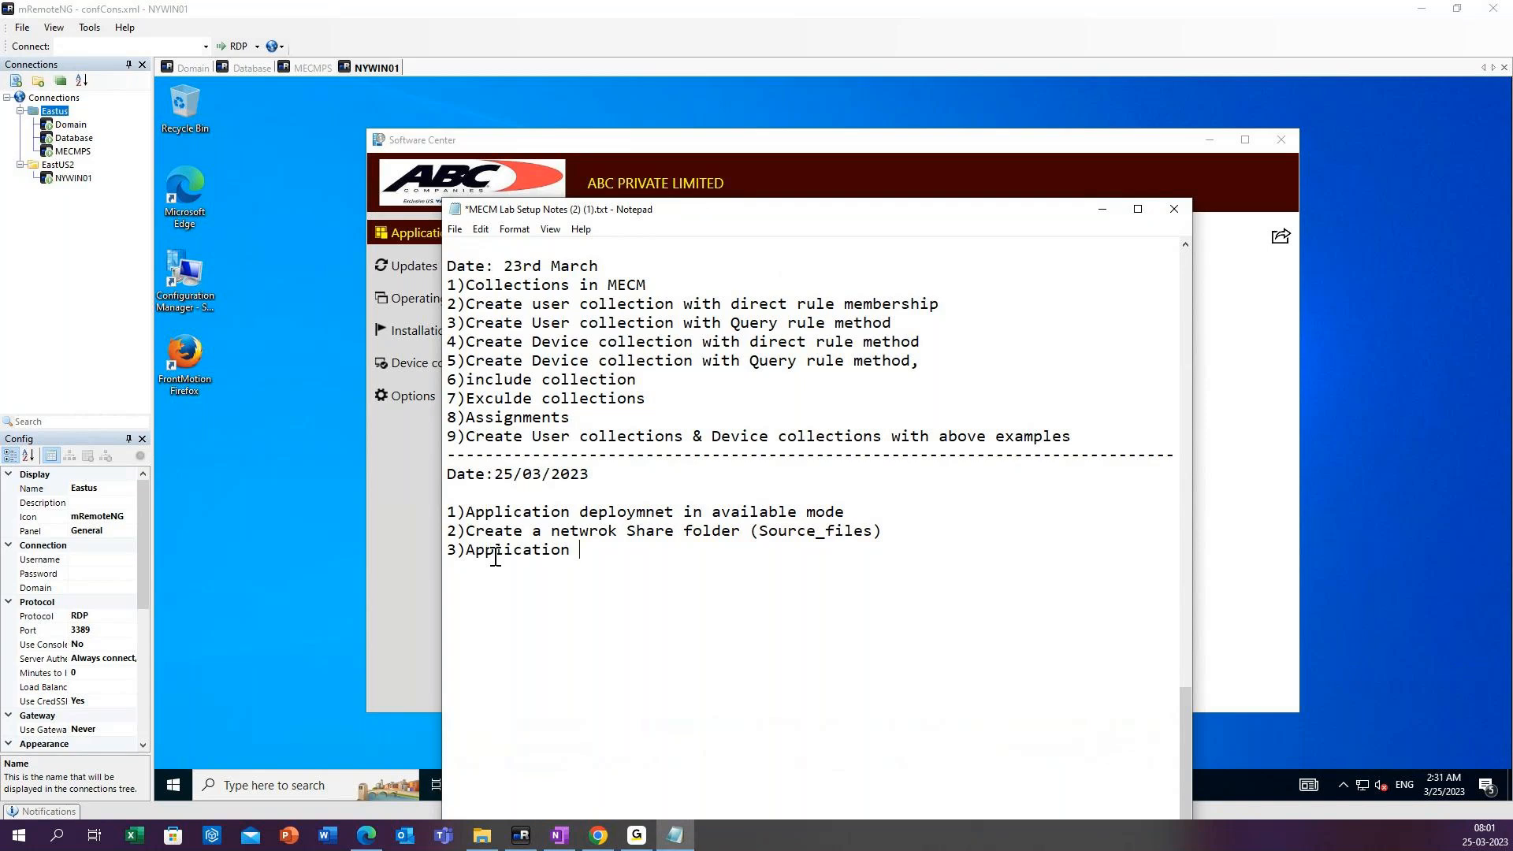
text(deployment in requir)
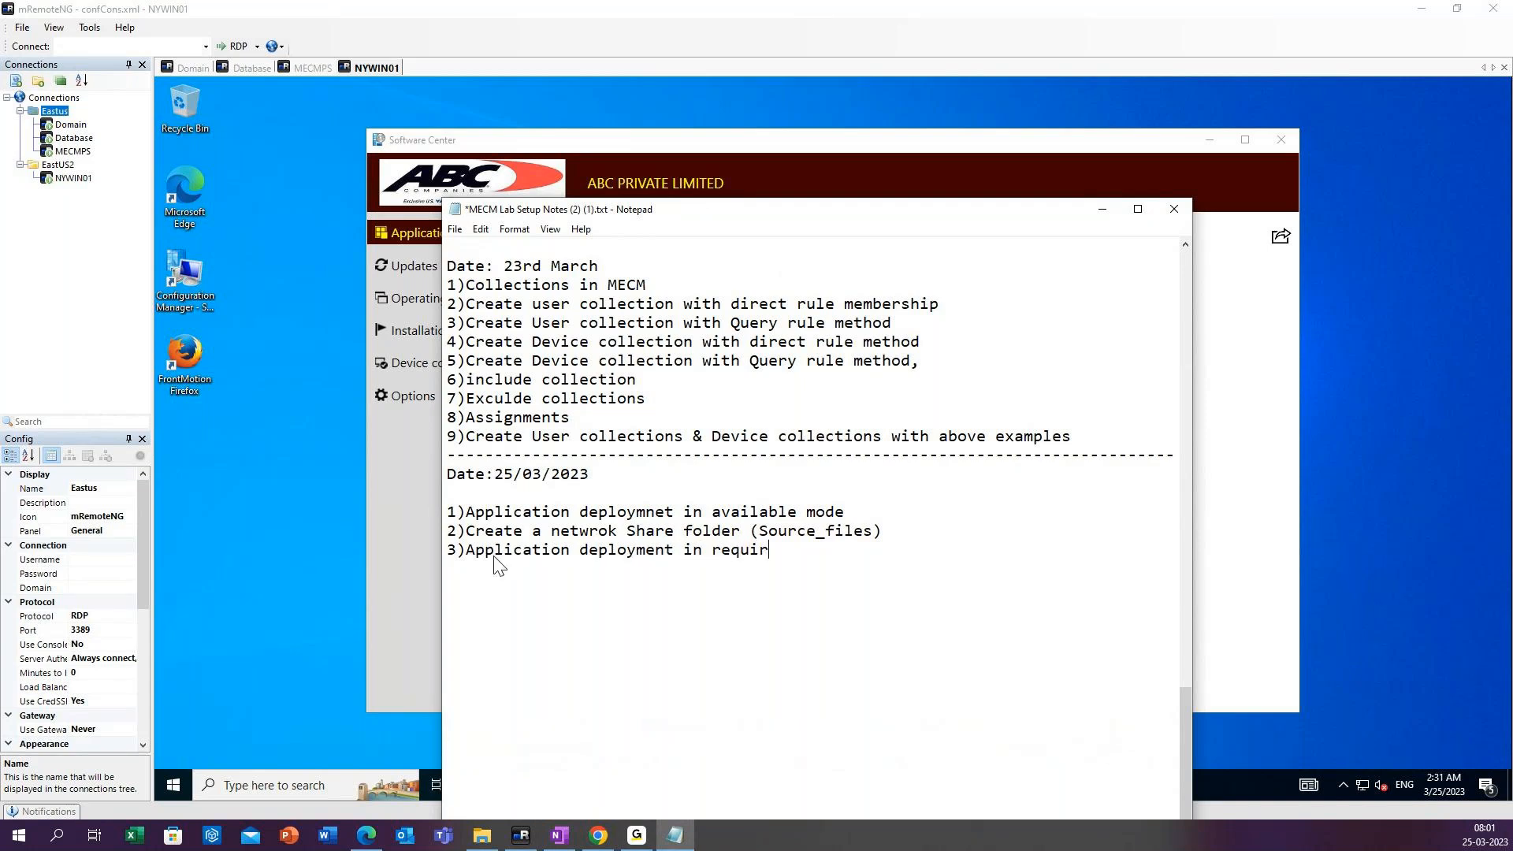
text(e mo)
text(de)
key(Return)
Add item 4 to the notes, "Application deployment in approval mode", and start a line numbered 5).
text(4)Application deploy)
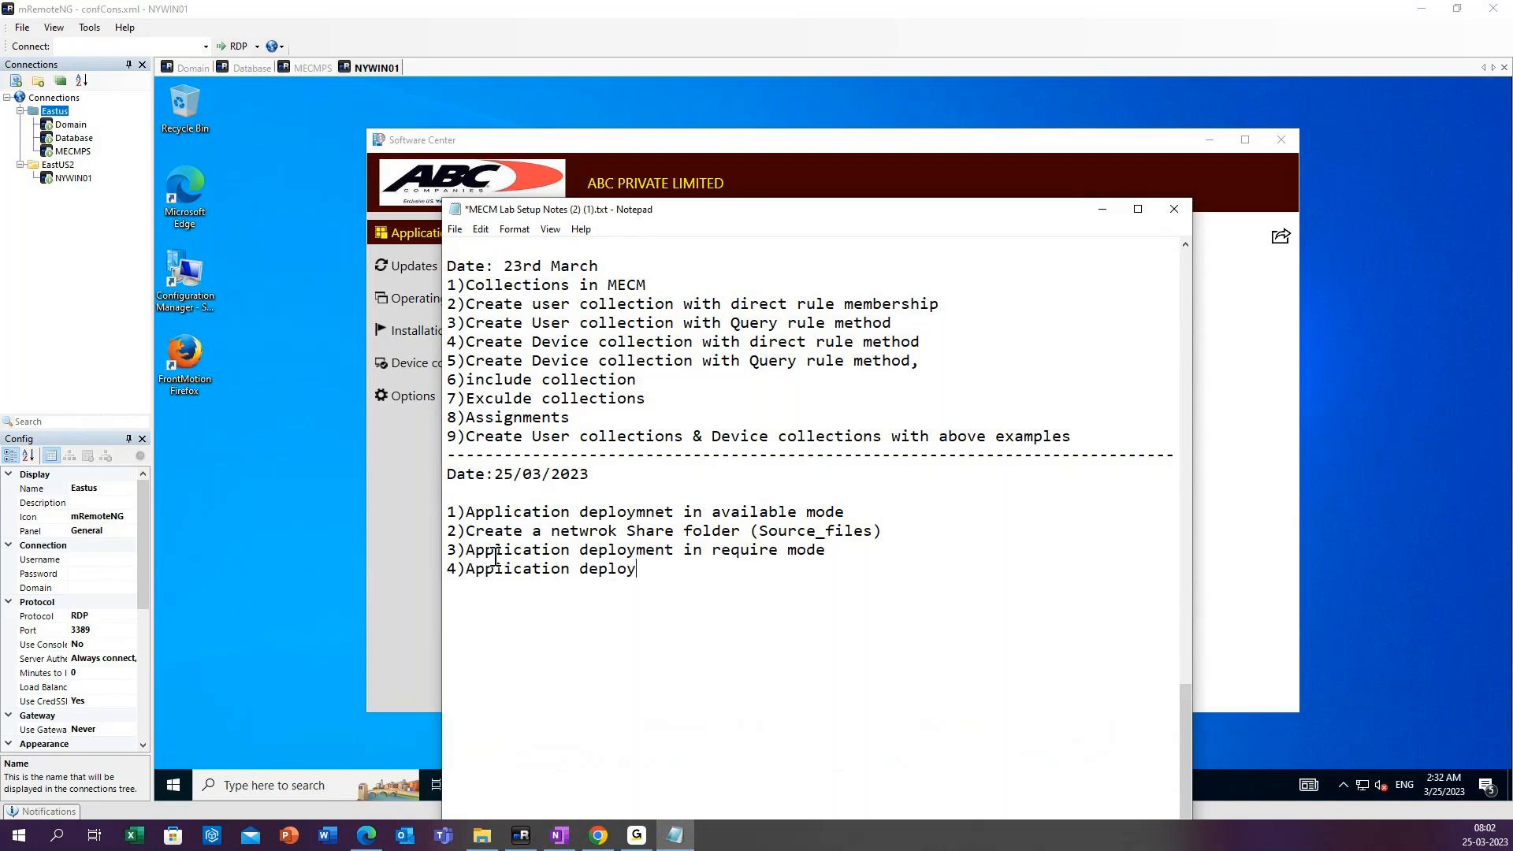
text(ment in approved mode)
key(Return)
text(5)
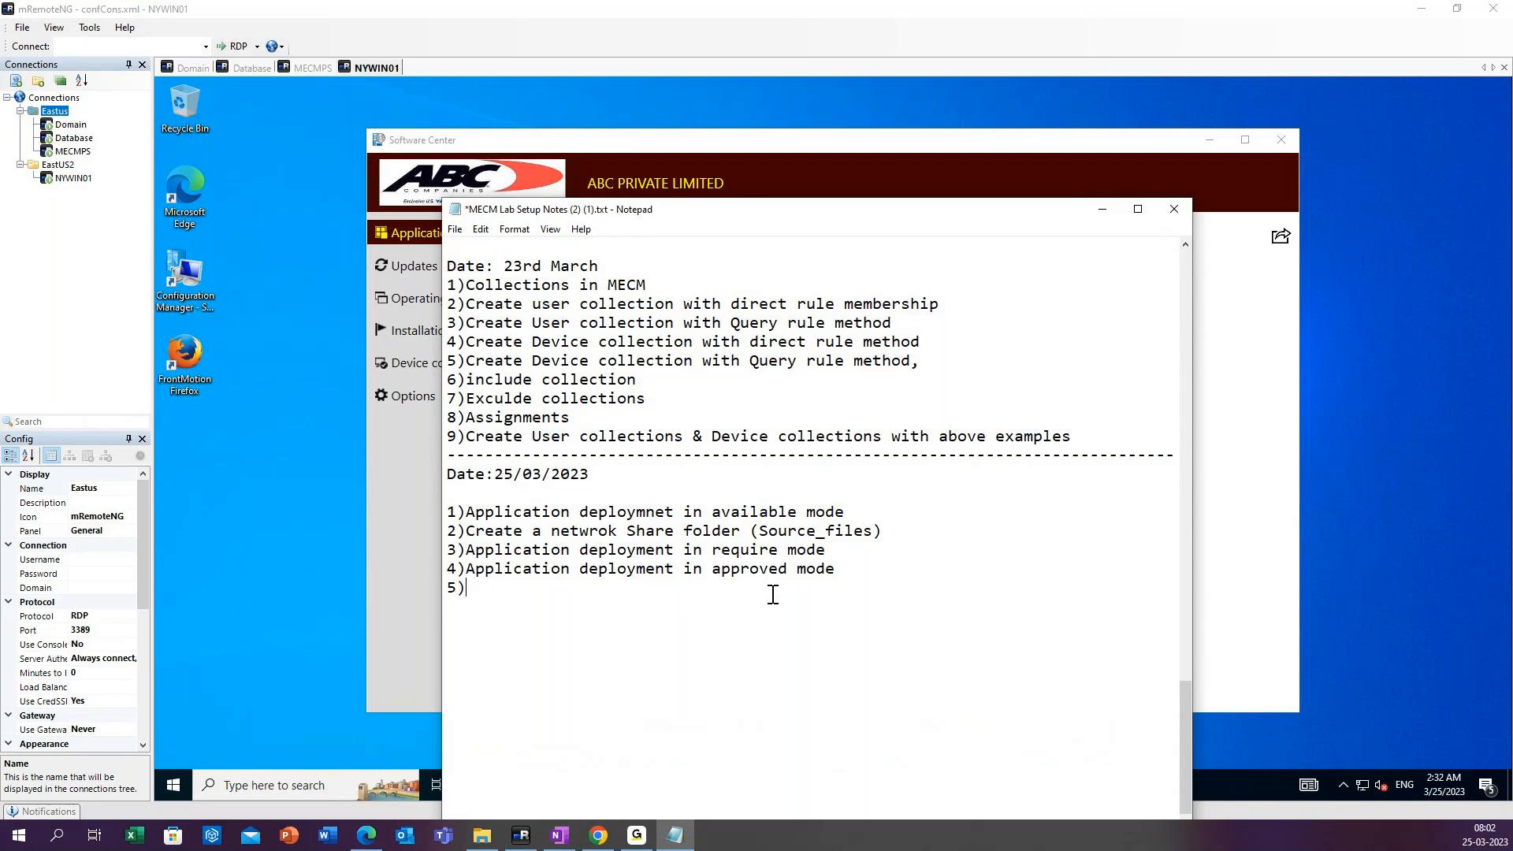
click(789, 569)
key(BackSpace)
key(BackSpace)
text(al)
Complete item 5 of the notes as "Assignments(Deploy application with the given link)" and minimize Notepad.
click(511, 589)
text(De)
key(BackSpace)
key(BackSpace)
text(Assignments)
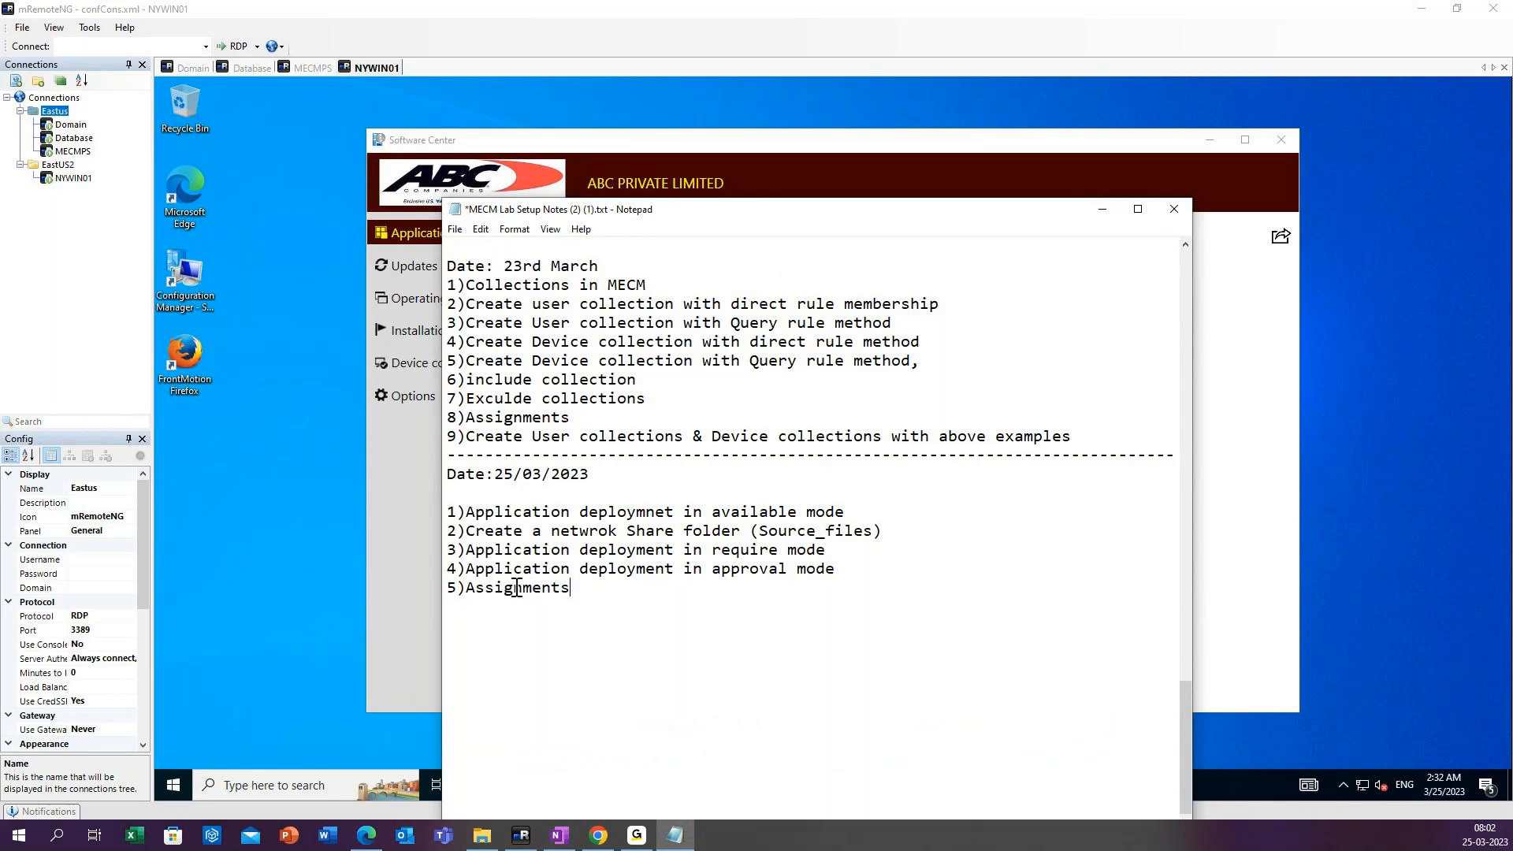
text((Depl)
text(y)
key(BackSpace)
key(BackSpace)
text(loy application)
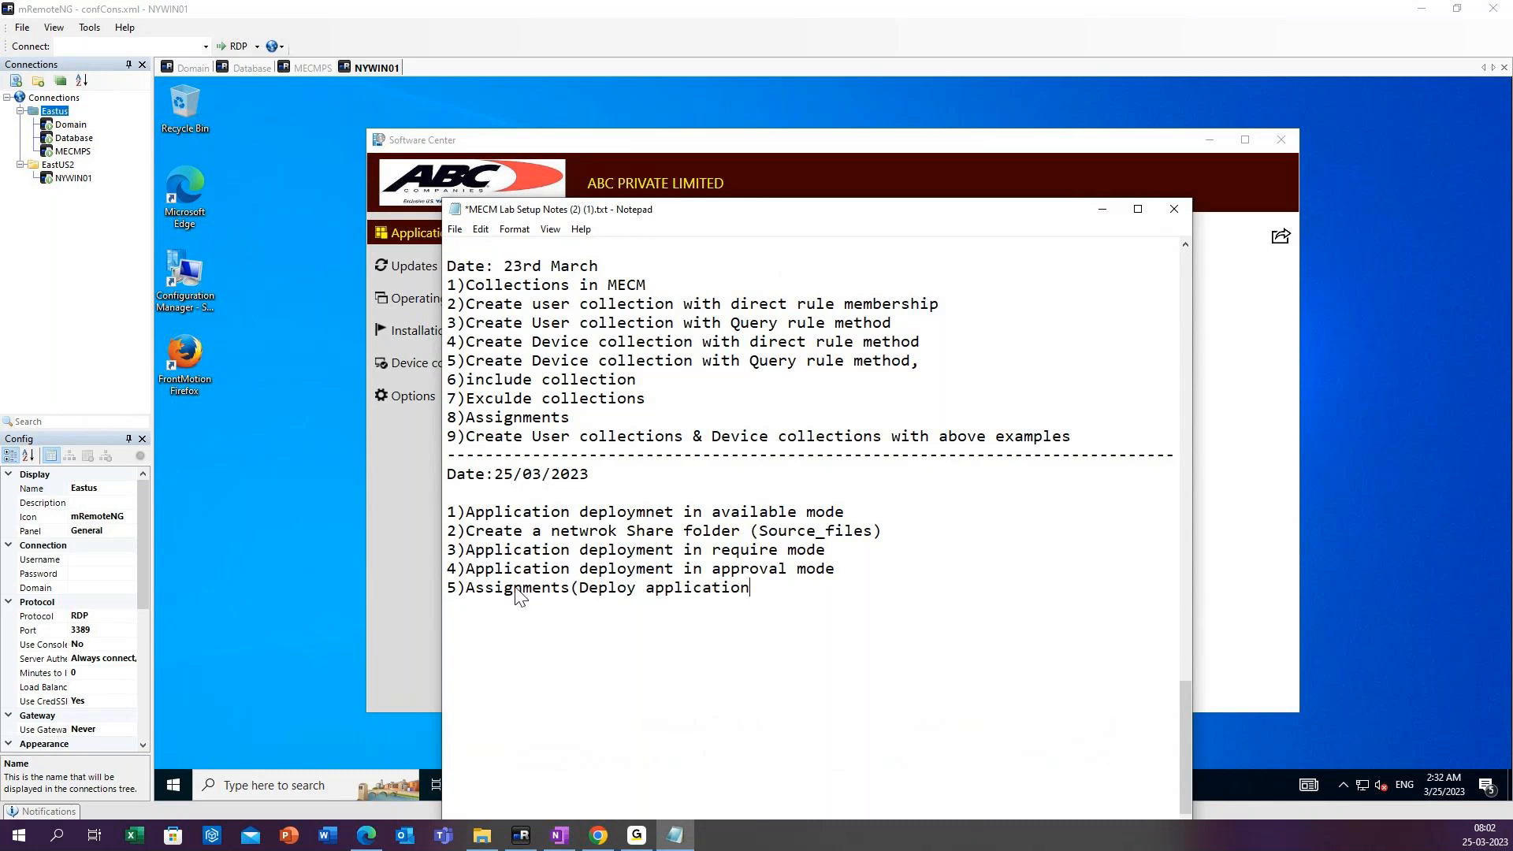
text( with the given link))
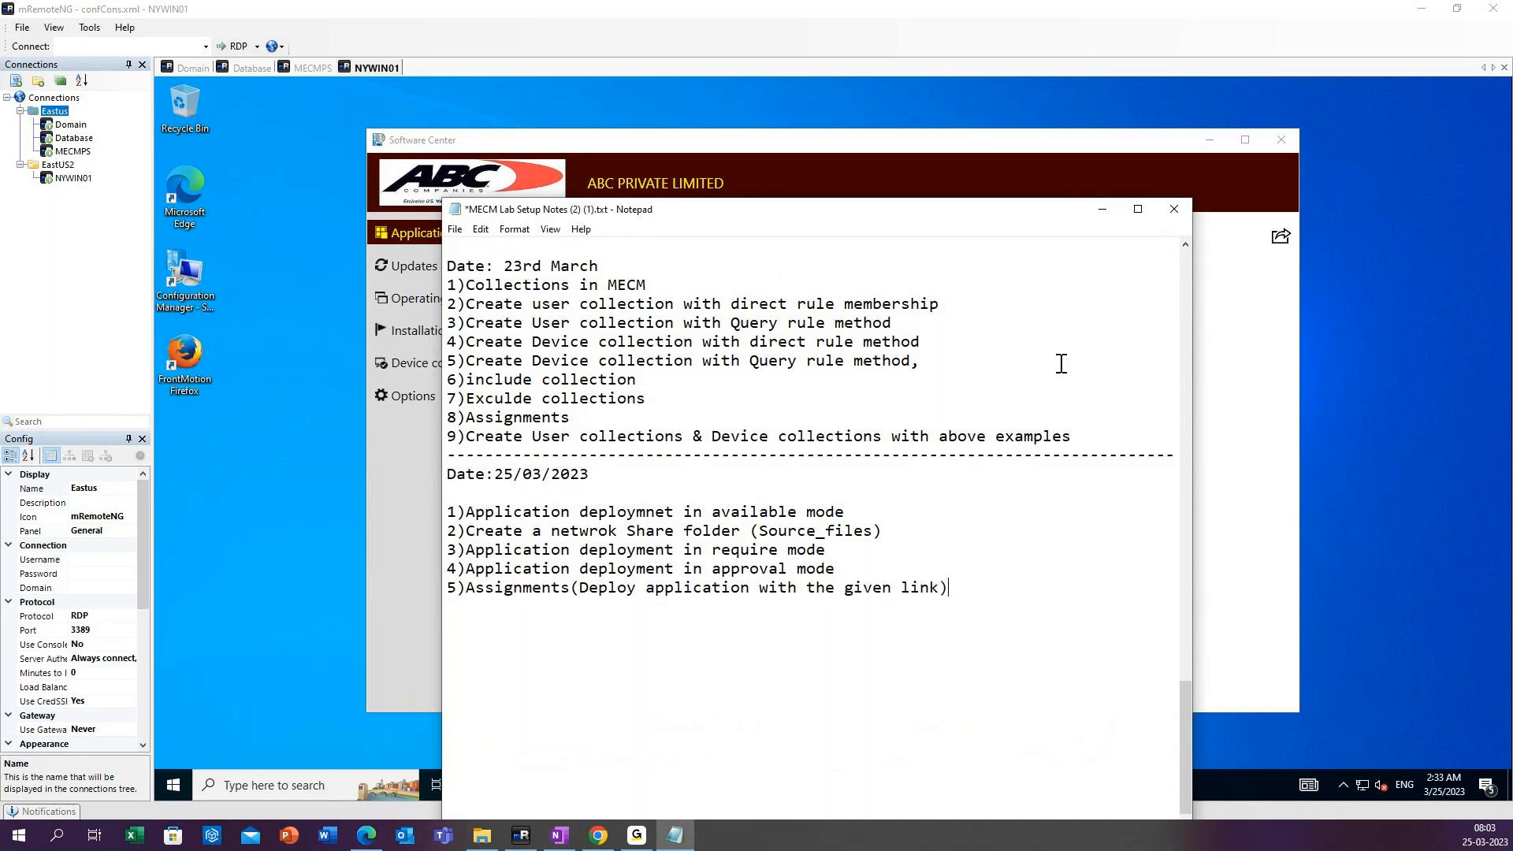
click(1103, 210)
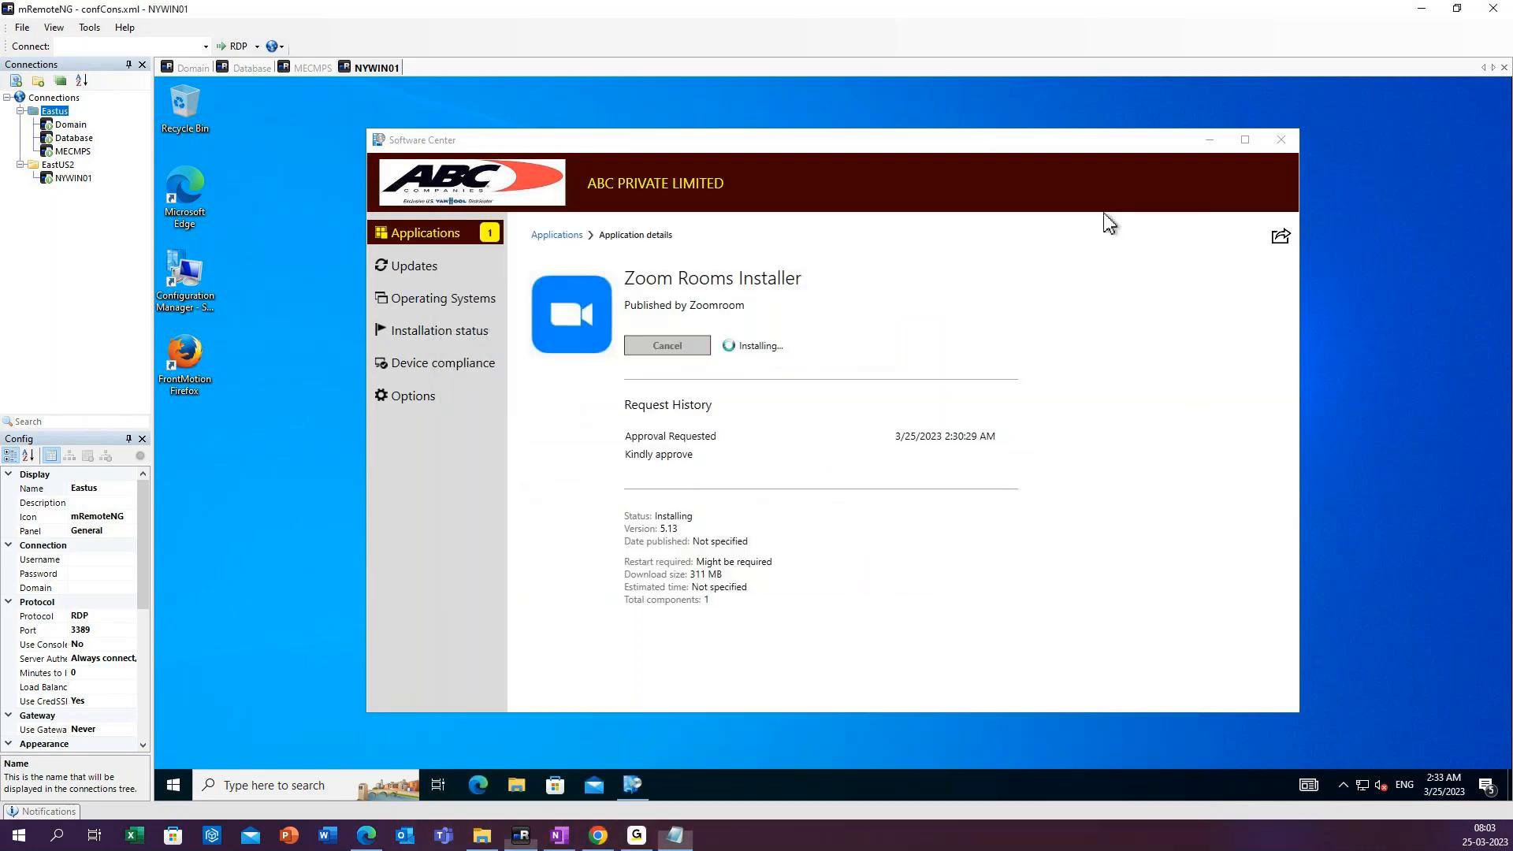
Refresh the NYWIN01 desktop and check the Zoom Rooms Installer installation progress in Software Center, briefly reviewing the notes.
right_click(266, 380)
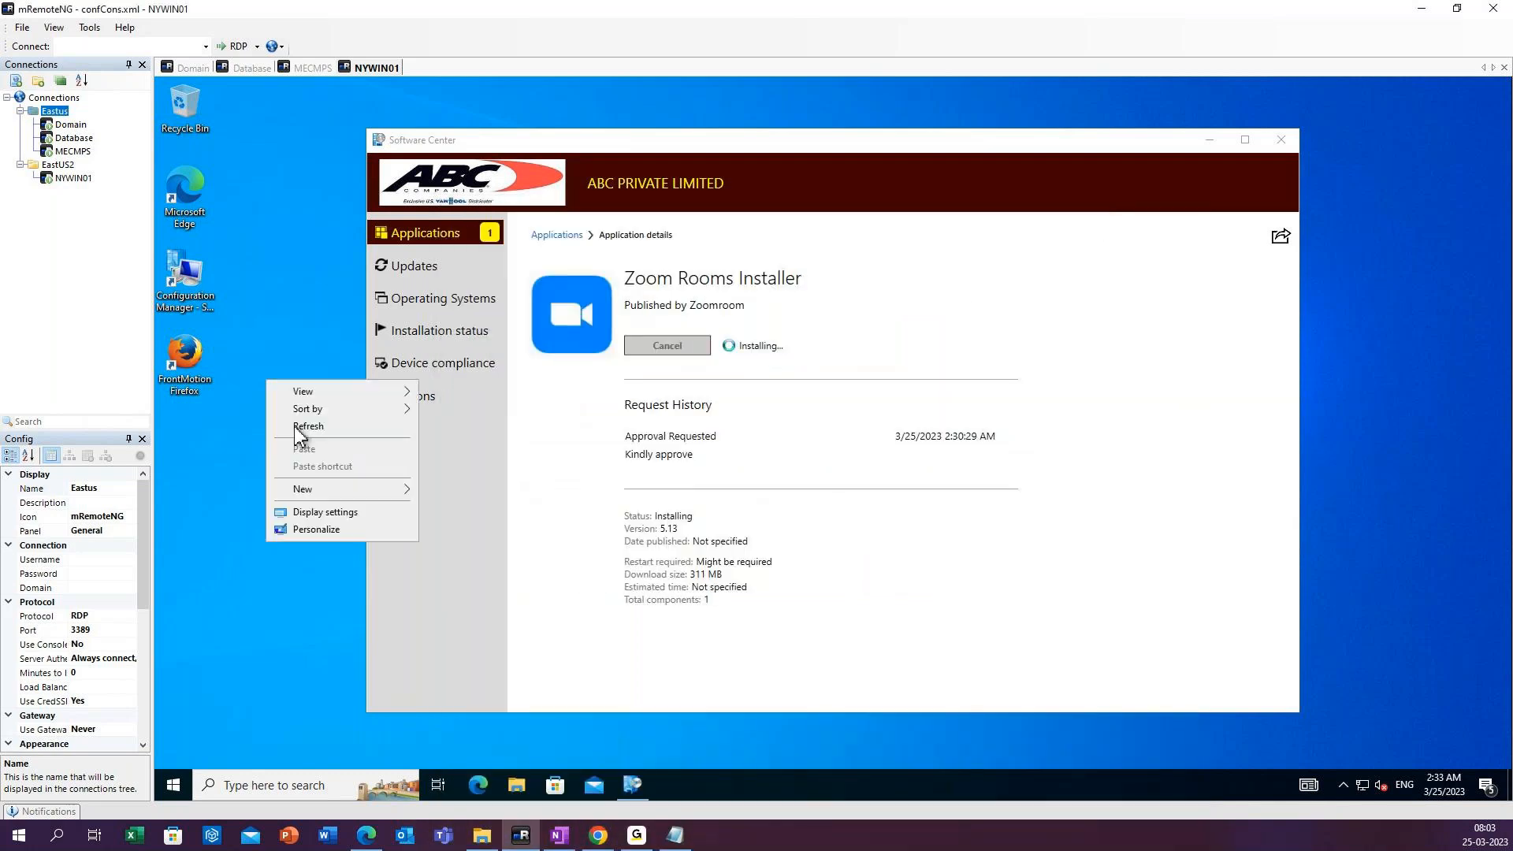
click(303, 424)
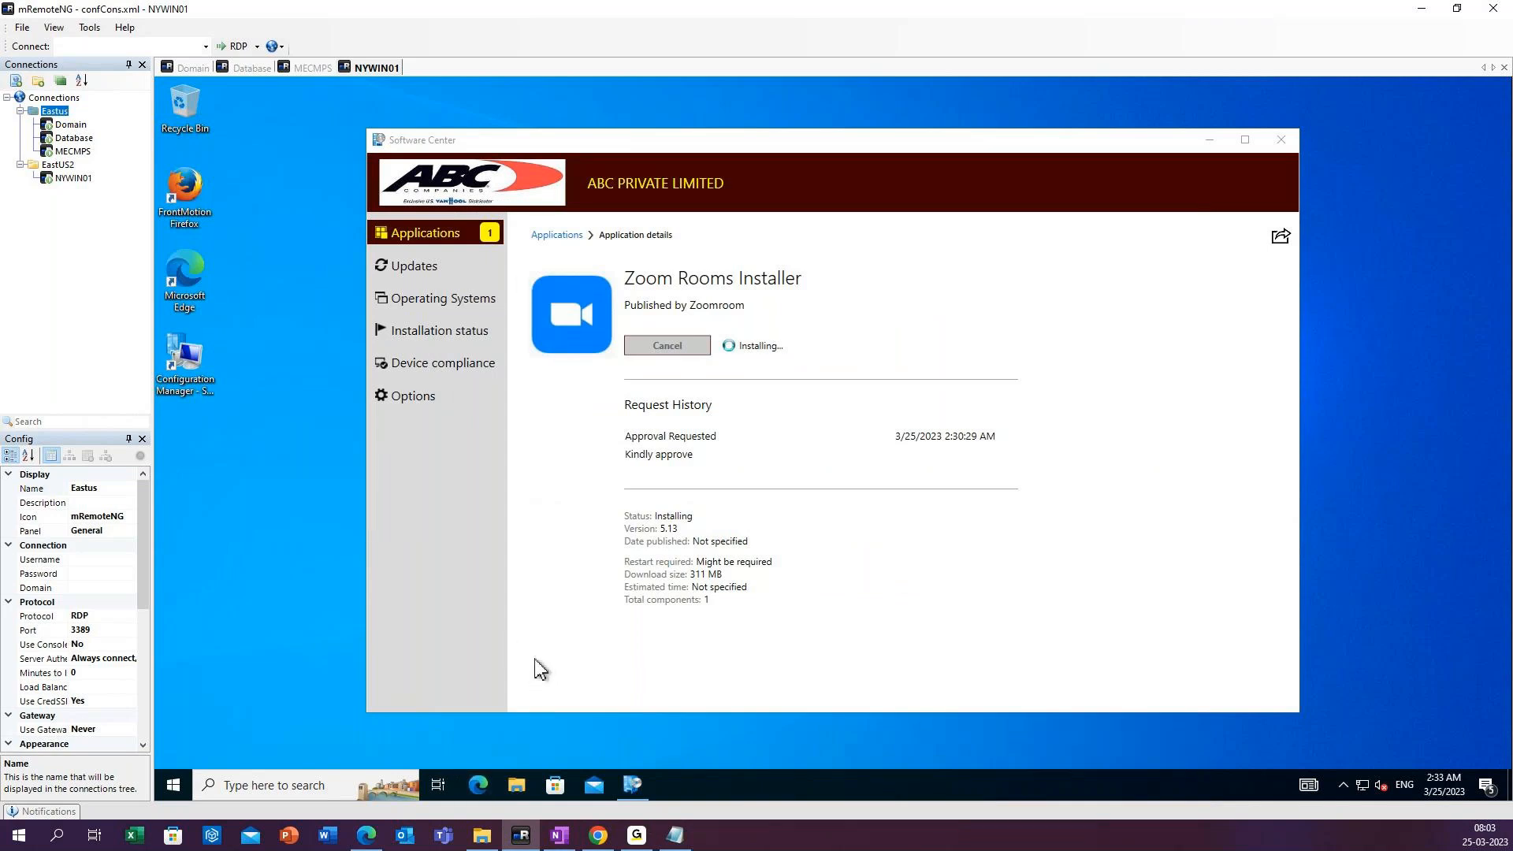
click(309, 68)
click(392, 71)
right_click(239, 384)
right_click(281, 419)
click(314, 471)
click(677, 837)
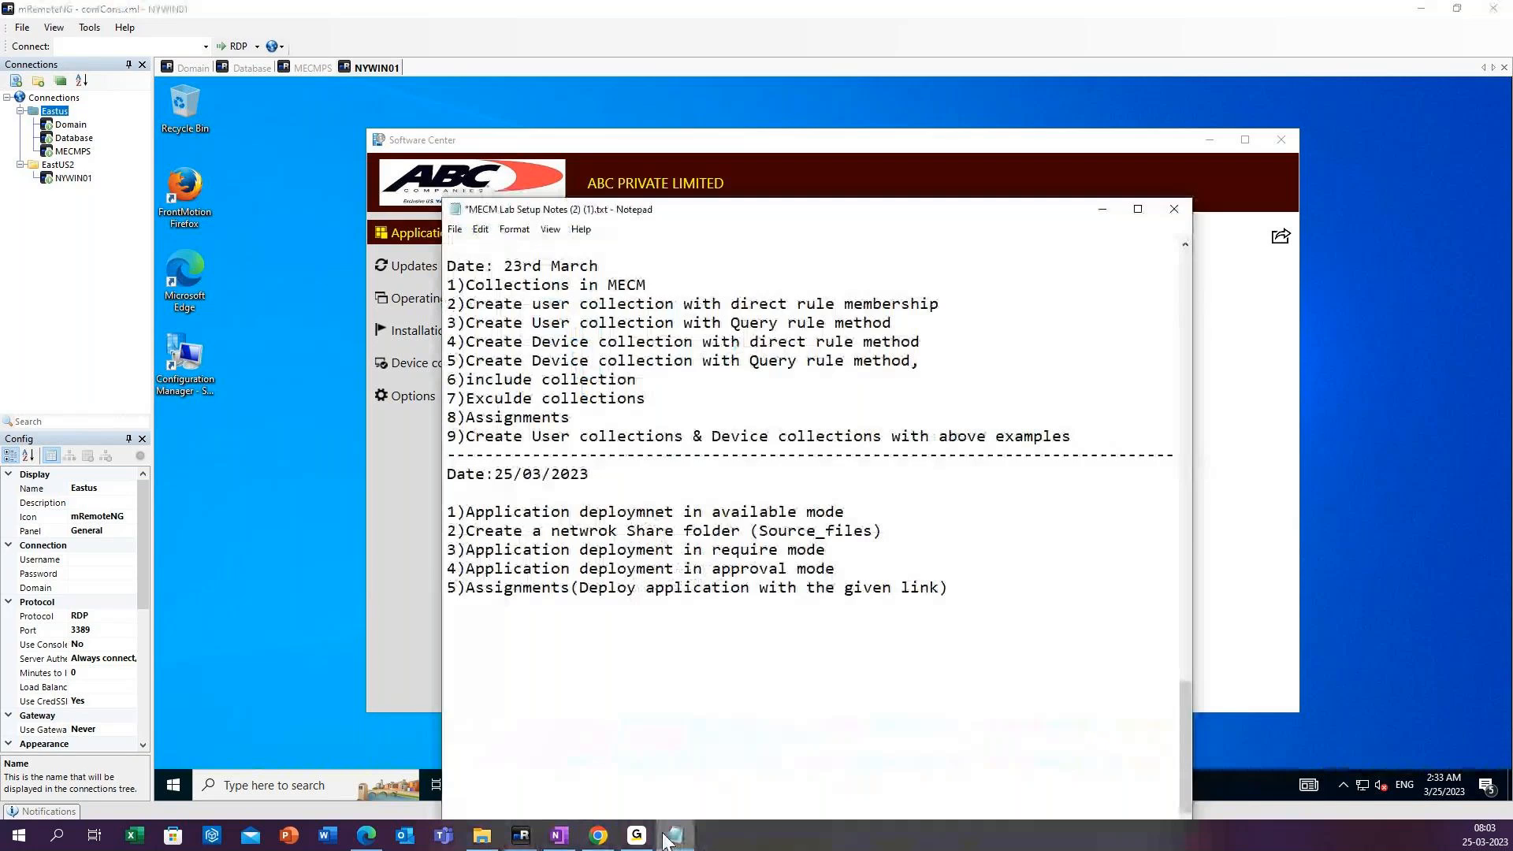
click(1103, 211)
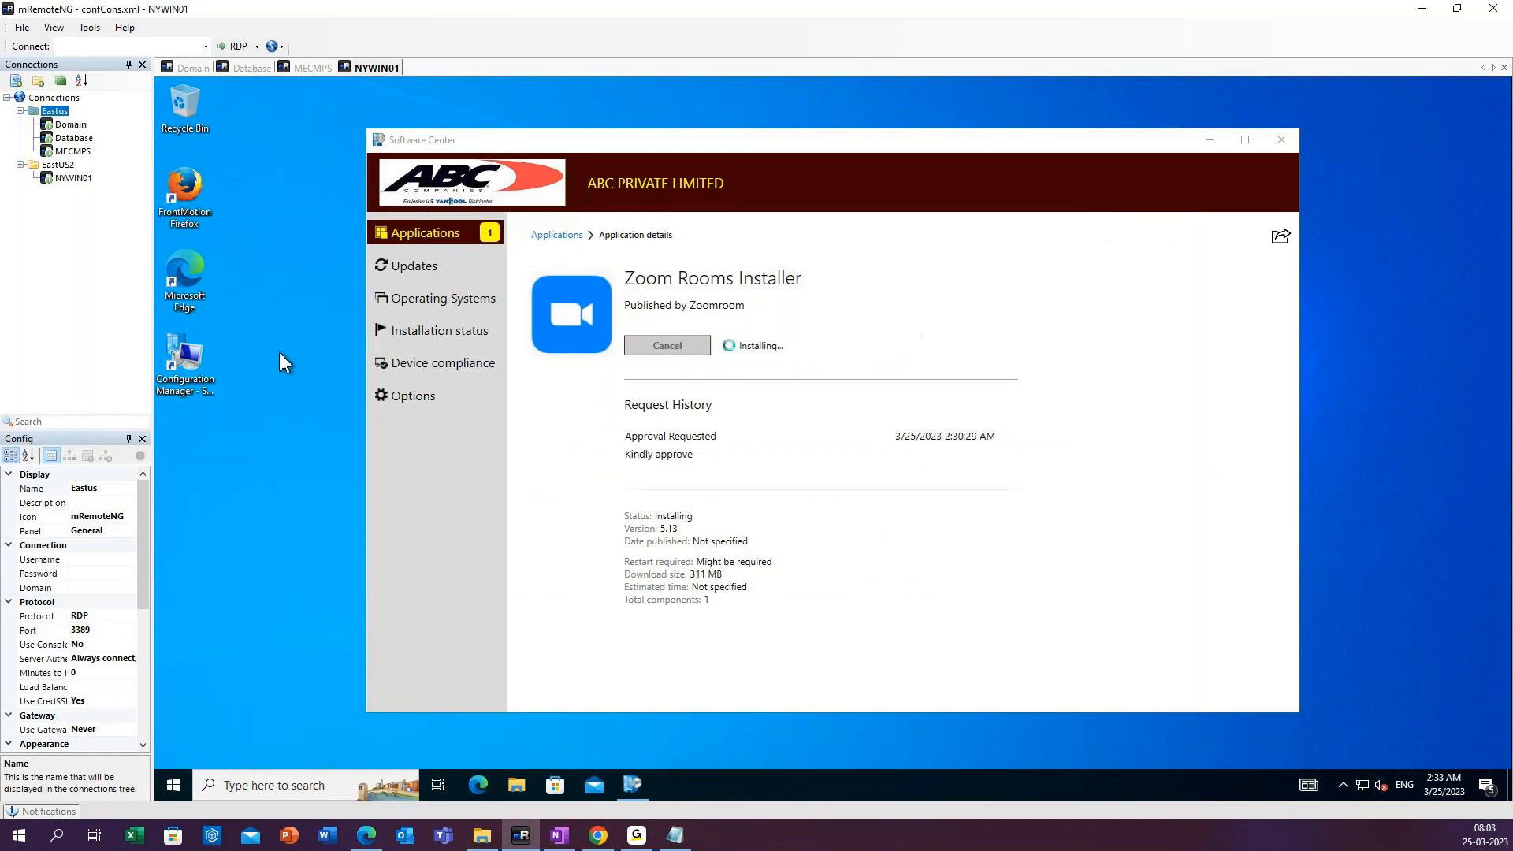
right_click(263, 335)
click(315, 351)
right_click(315, 352)
click(344, 402)
right_click(315, 371)
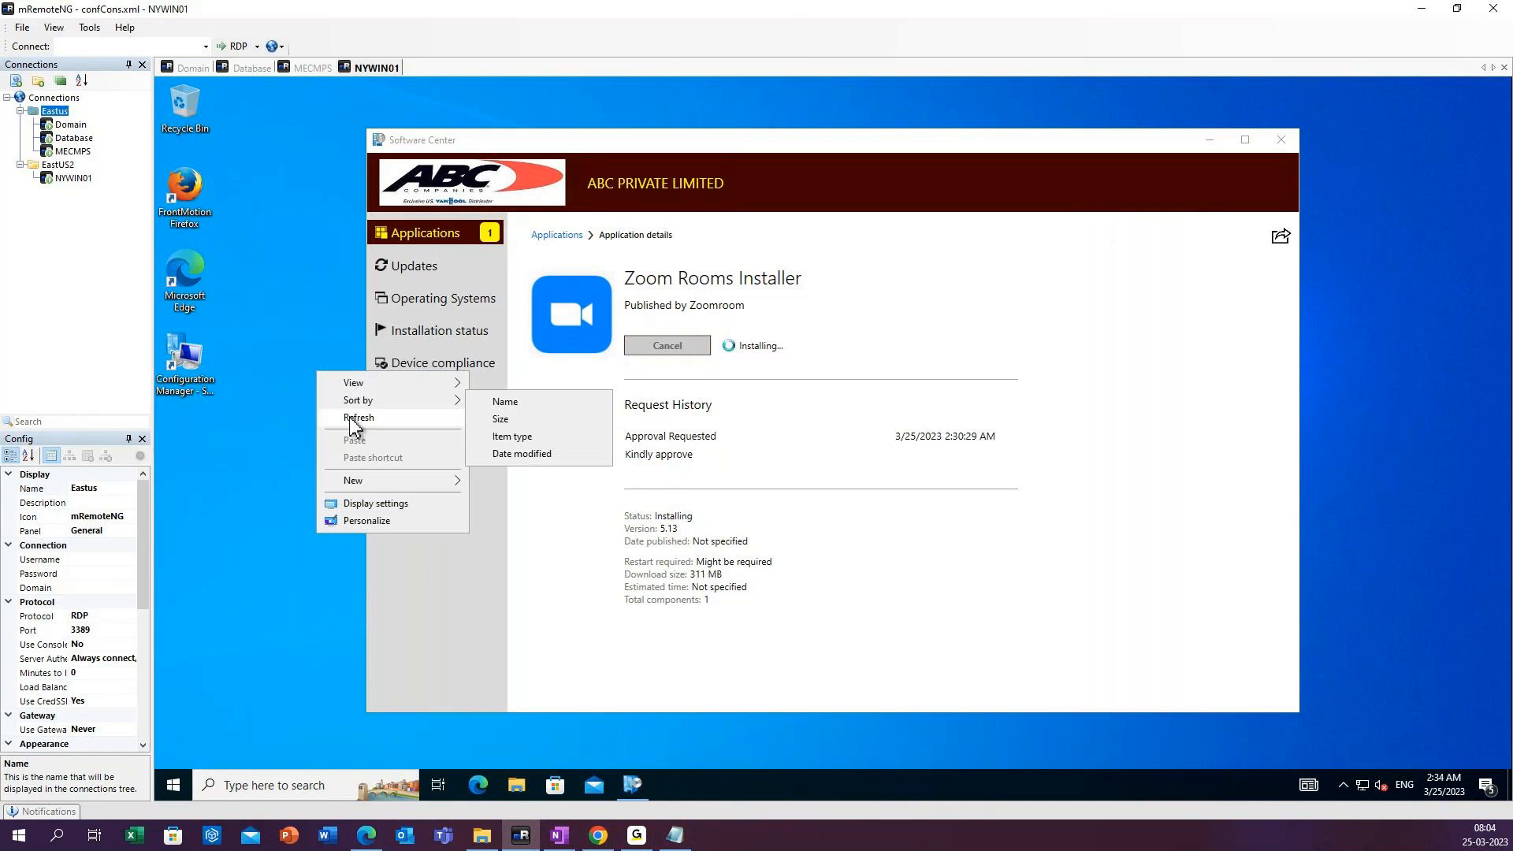
click(353, 425)
right_click(324, 388)
click(352, 433)
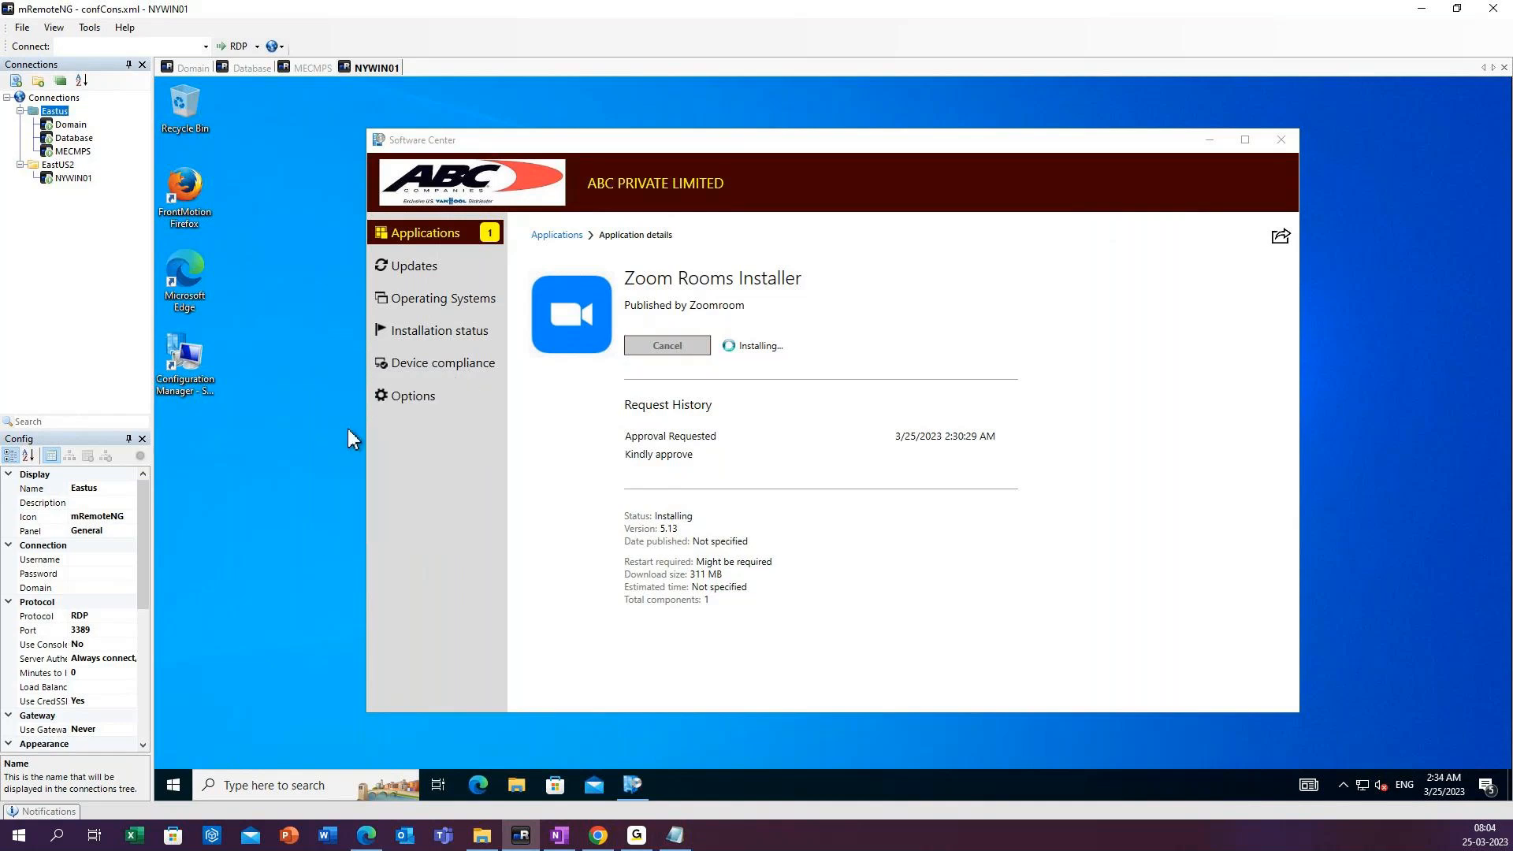
right_click(331, 485)
click(380, 533)
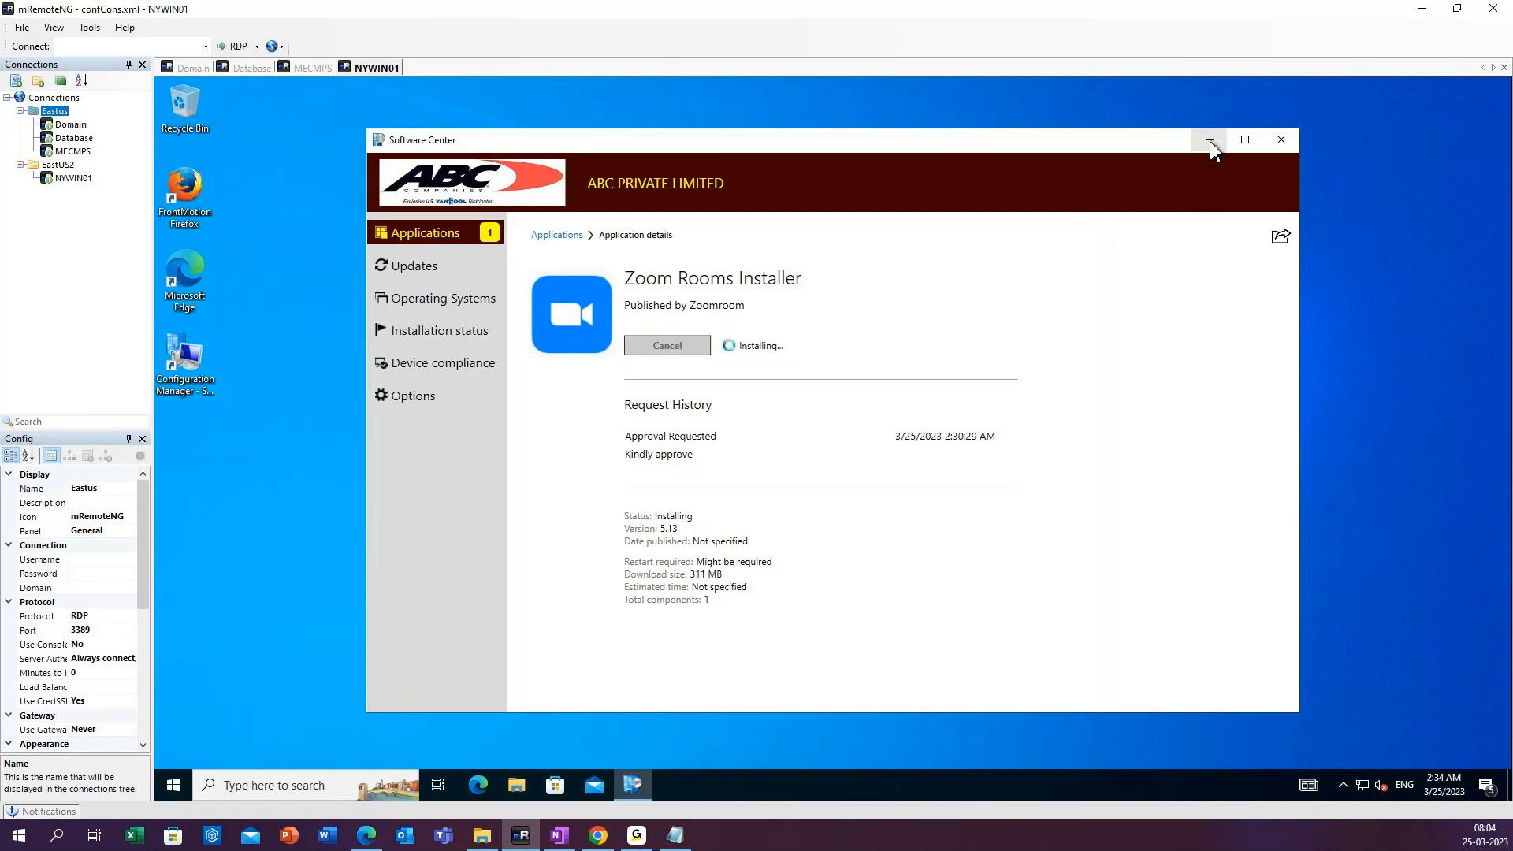
right_click(262, 349)
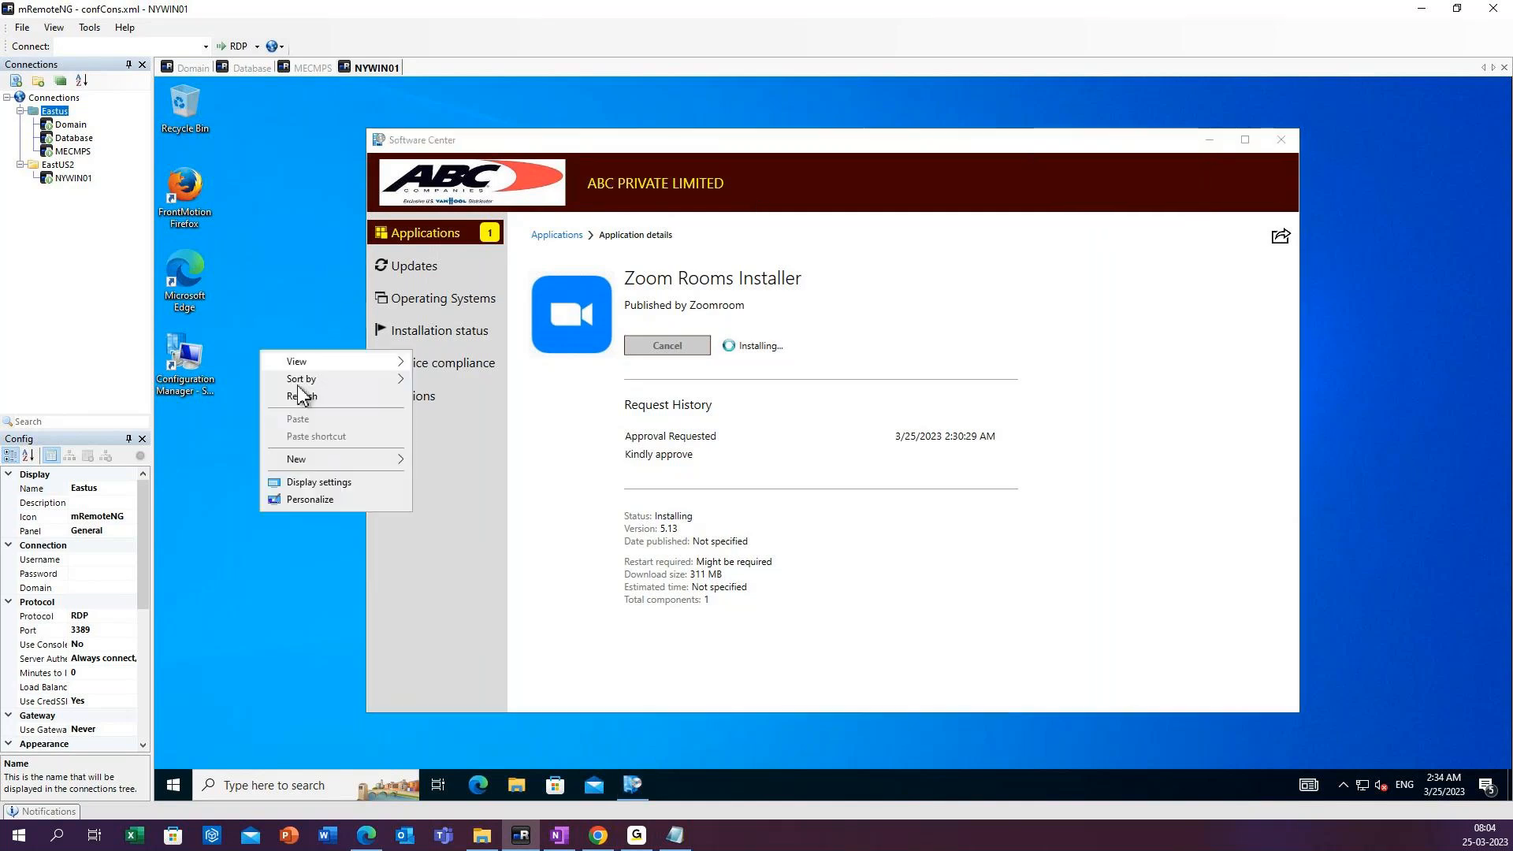
click(304, 398)
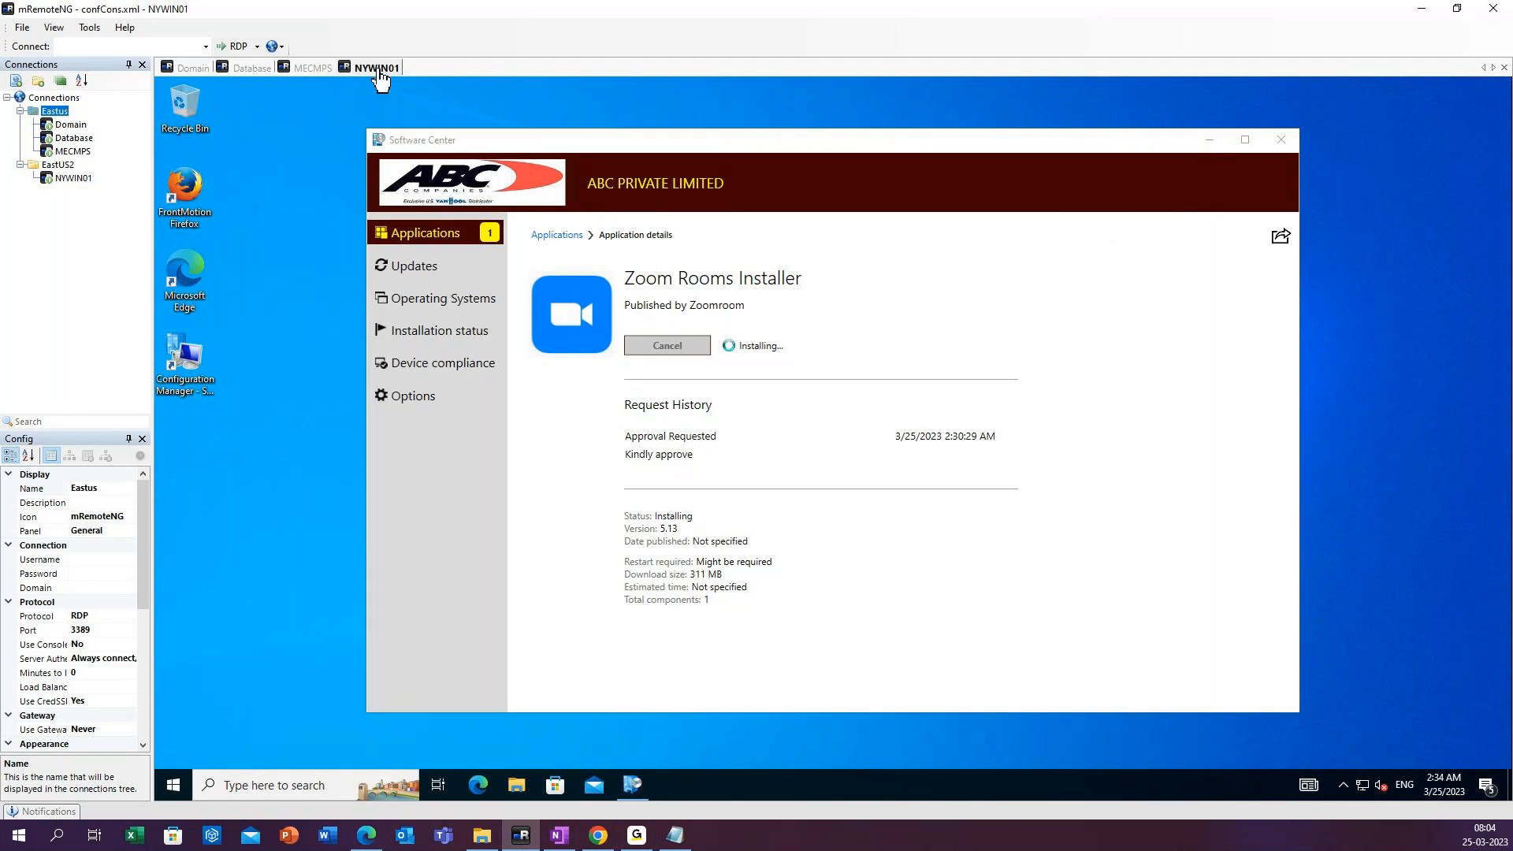
Switch to the MECMPS session and reword item 5 of the Notepad notes as "Assignments(Deploy application with the given links on whataspp)".
click(307, 71)
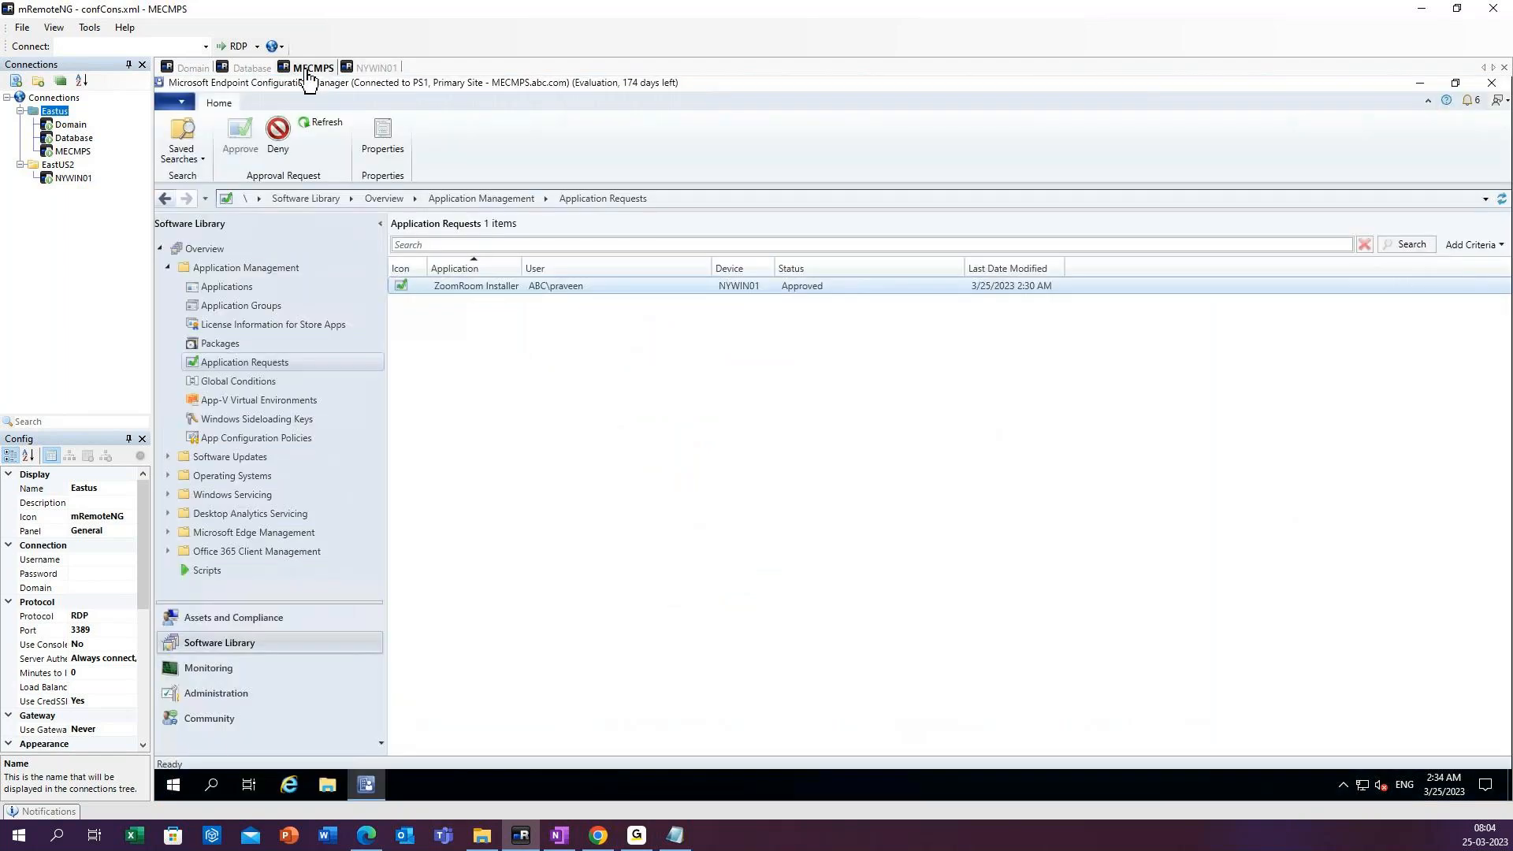
click(676, 836)
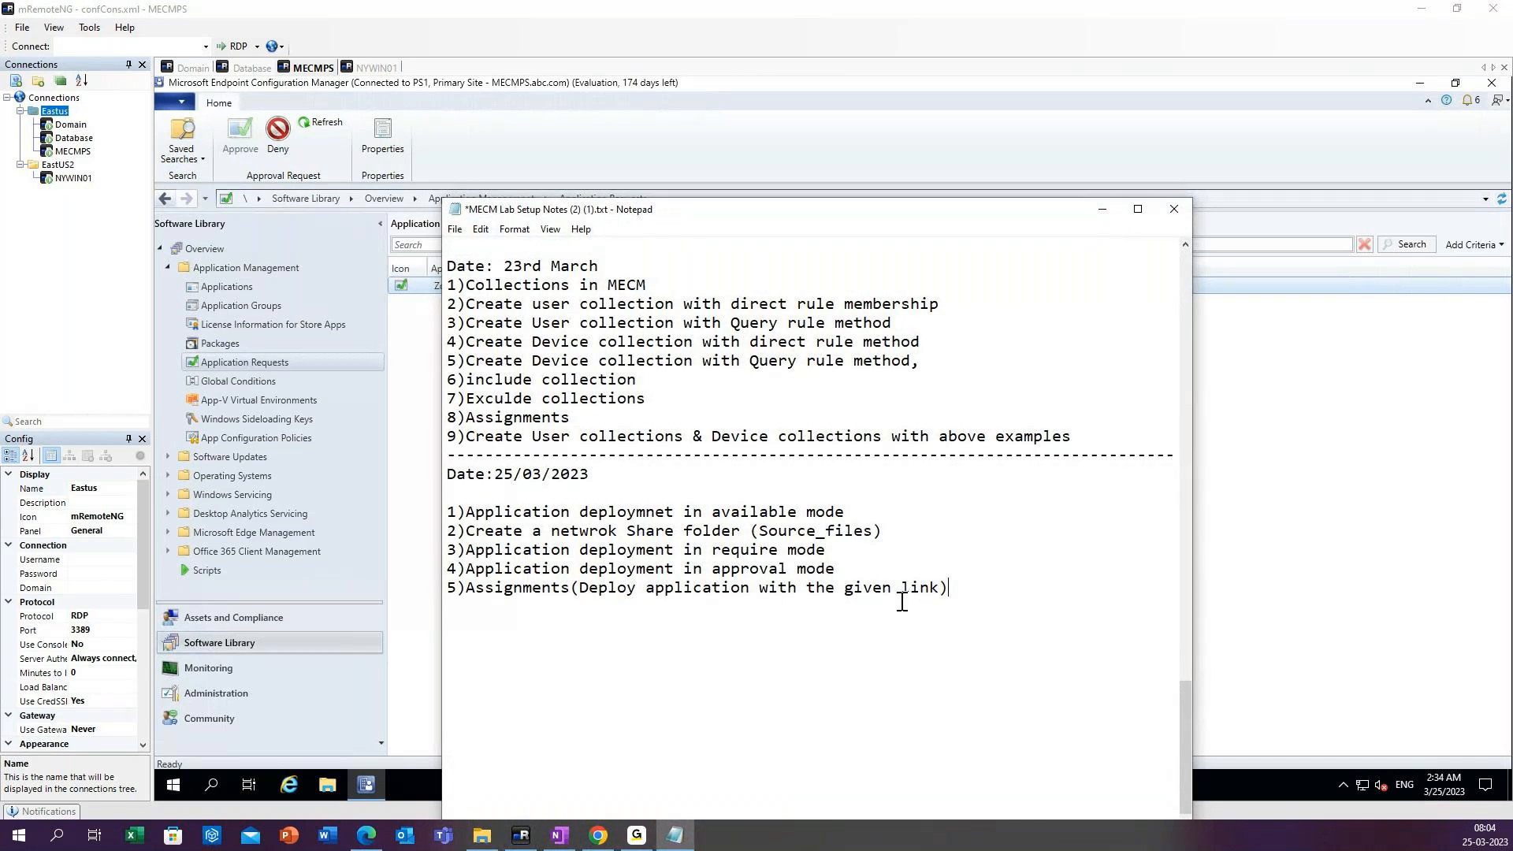
click(939, 589)
text(s on whataspp)
Add a dashed separator line below item 5, review the earlier lab notes, and minimize Notepad.
click(786, 663)
click(554, 605)
text(-----------------------------------------------------------------------------)
scroll(1075, 345, up, 5)
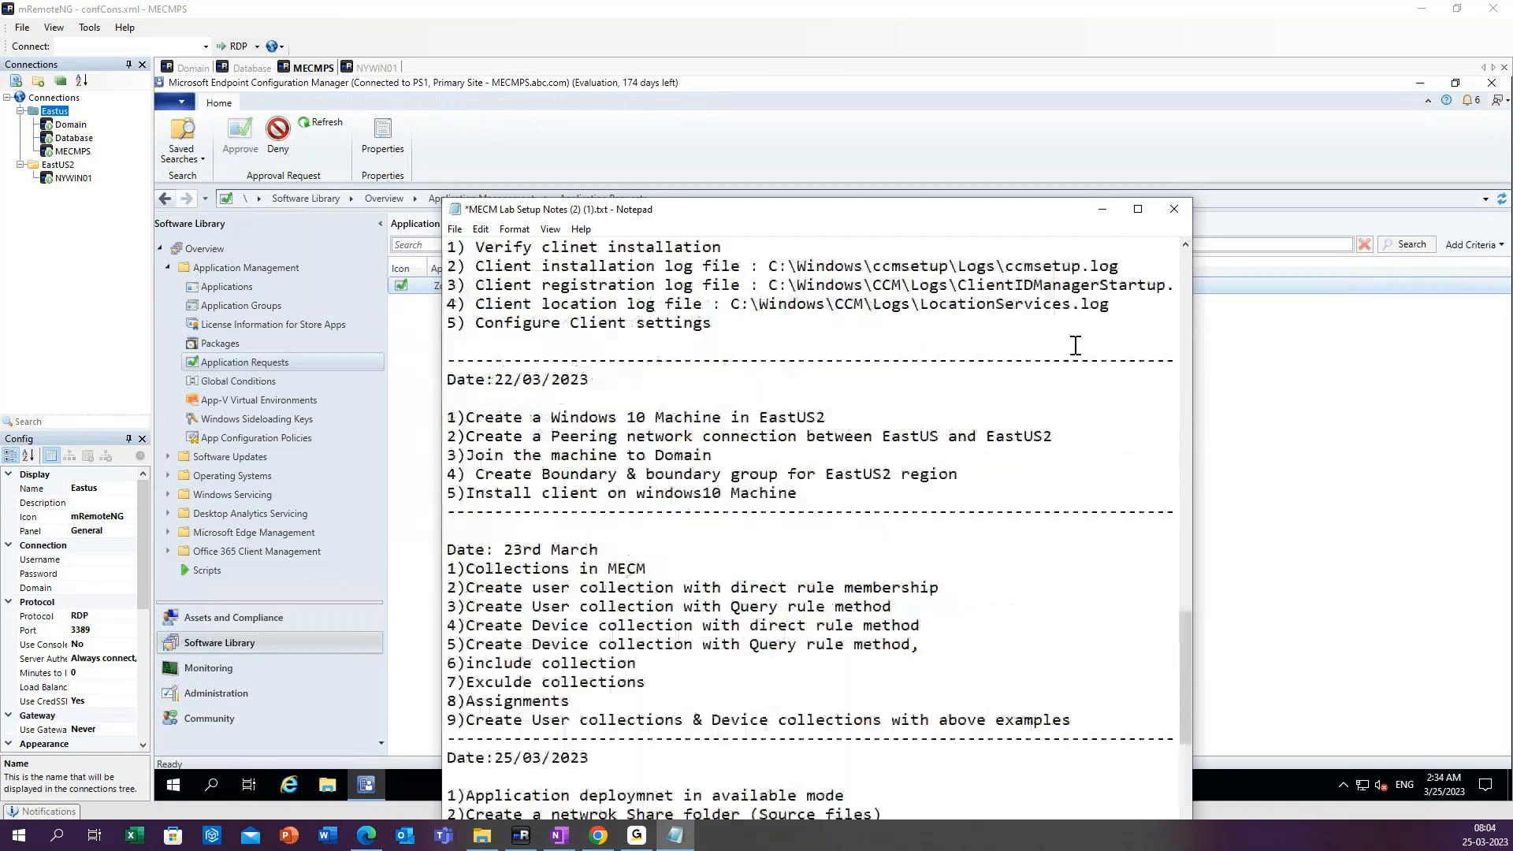
scroll(1075, 345, up, 6)
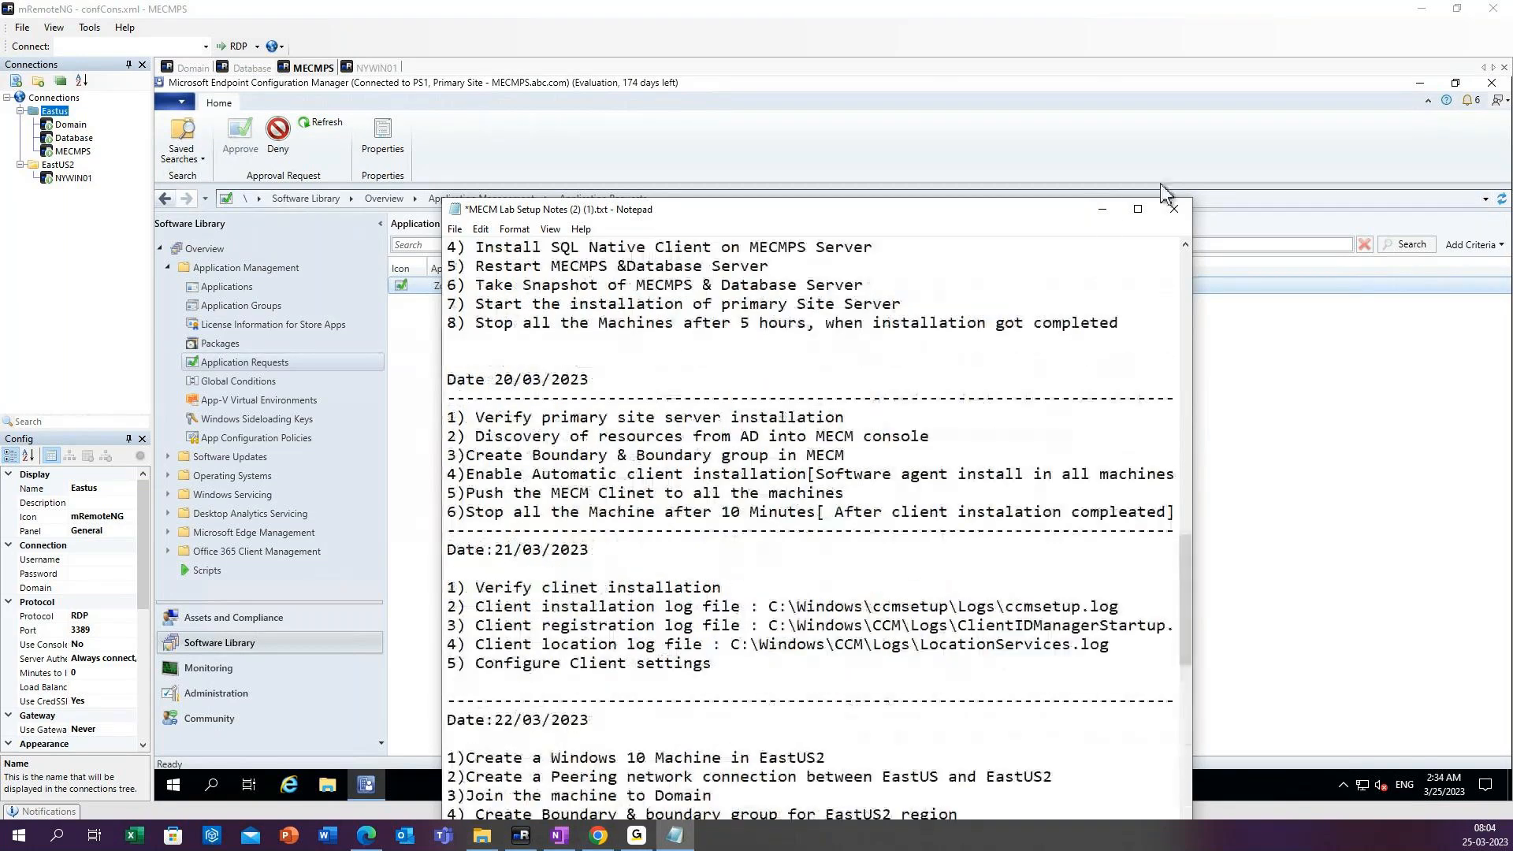
click(1102, 209)
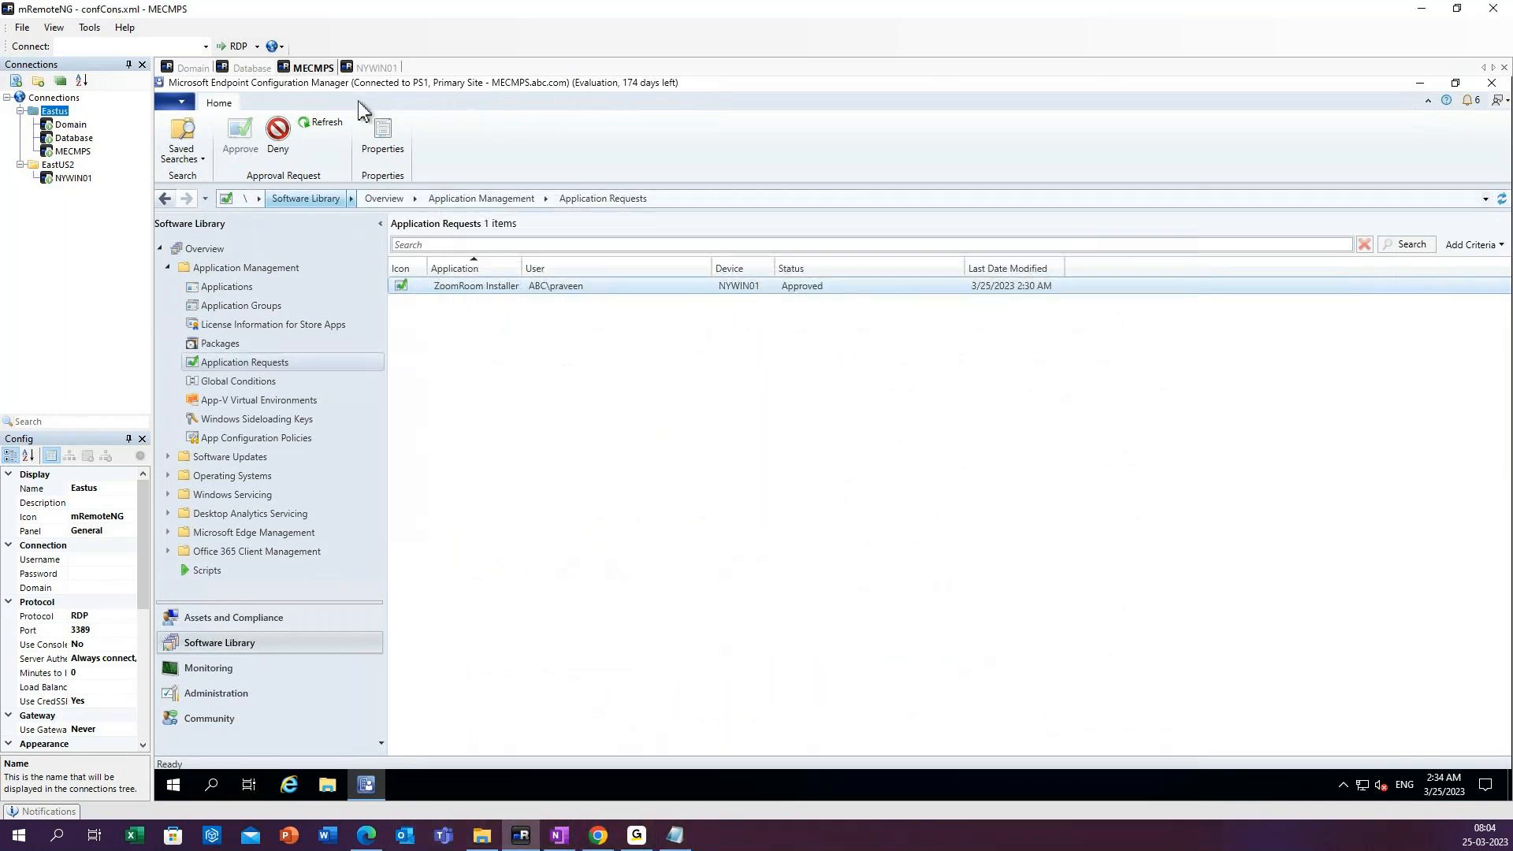
Check the Zoom Rooms Installer status in Software Center on NYWIN01 and return to the MECMPS session.
click(378, 69)
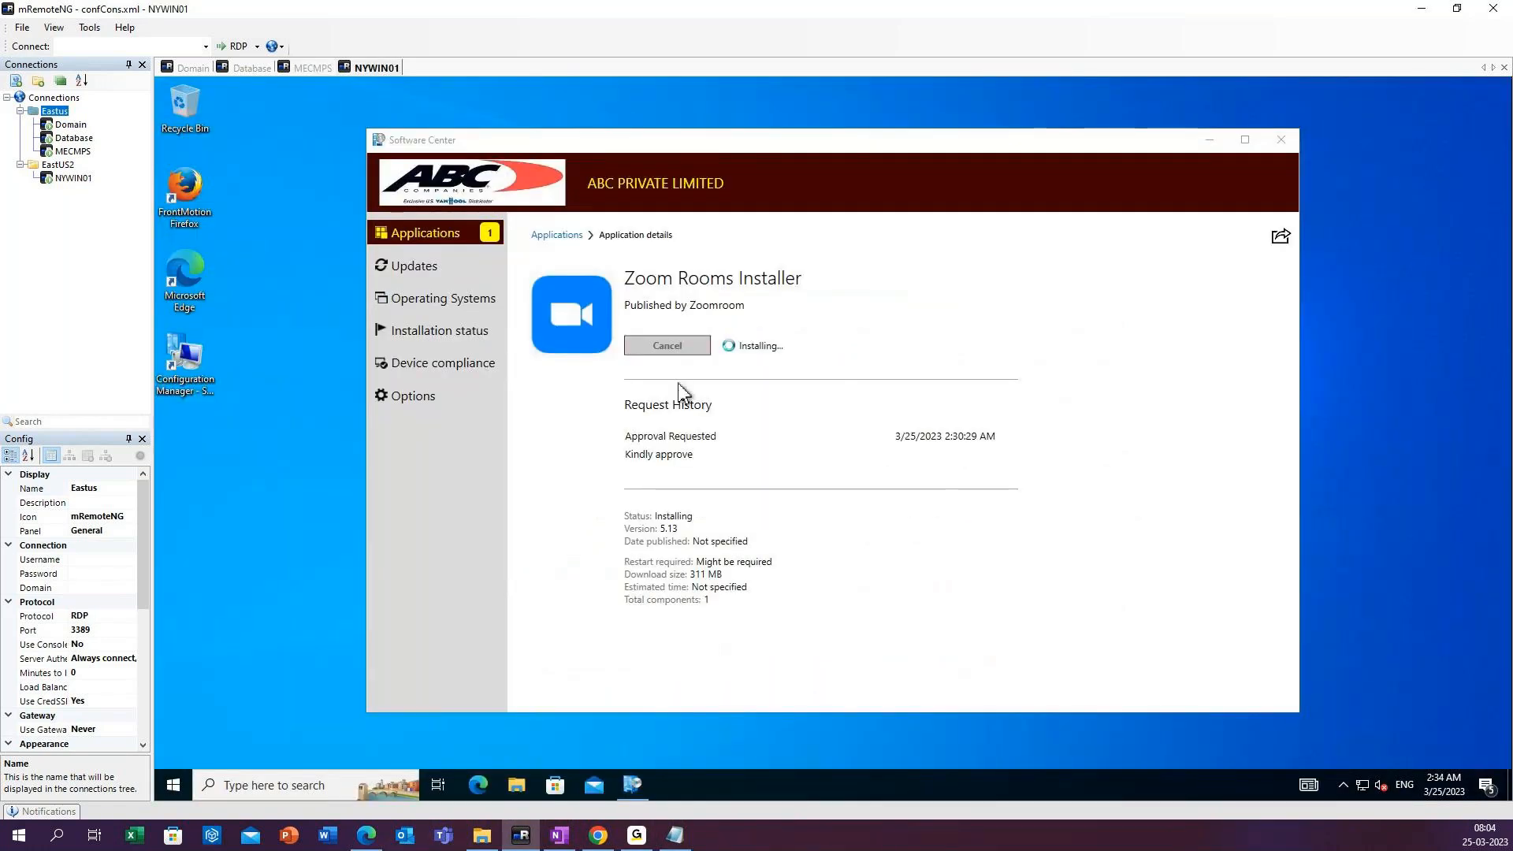
click(314, 69)
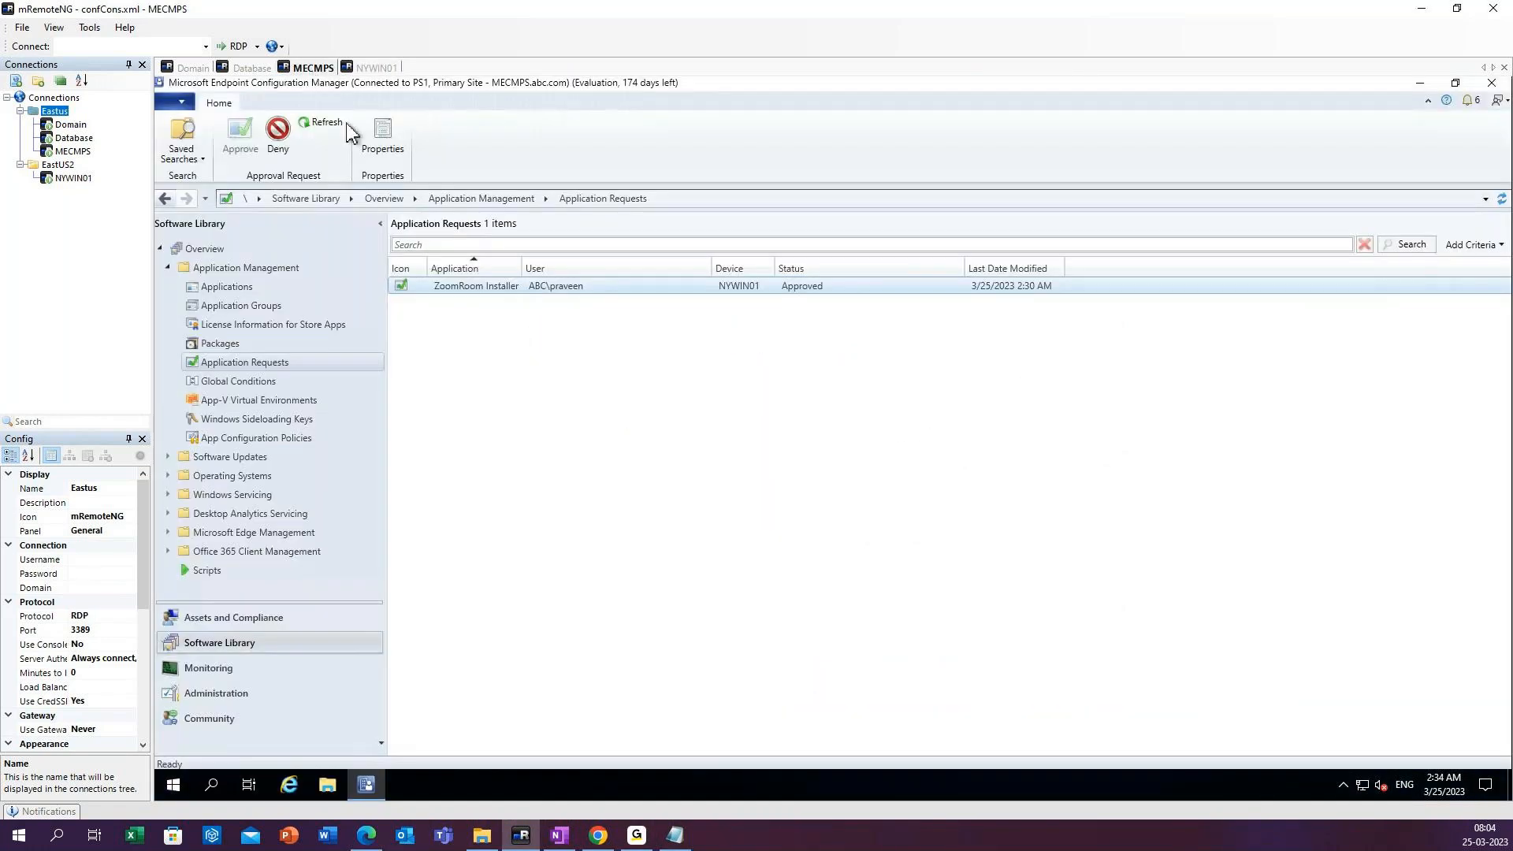
click(636, 835)
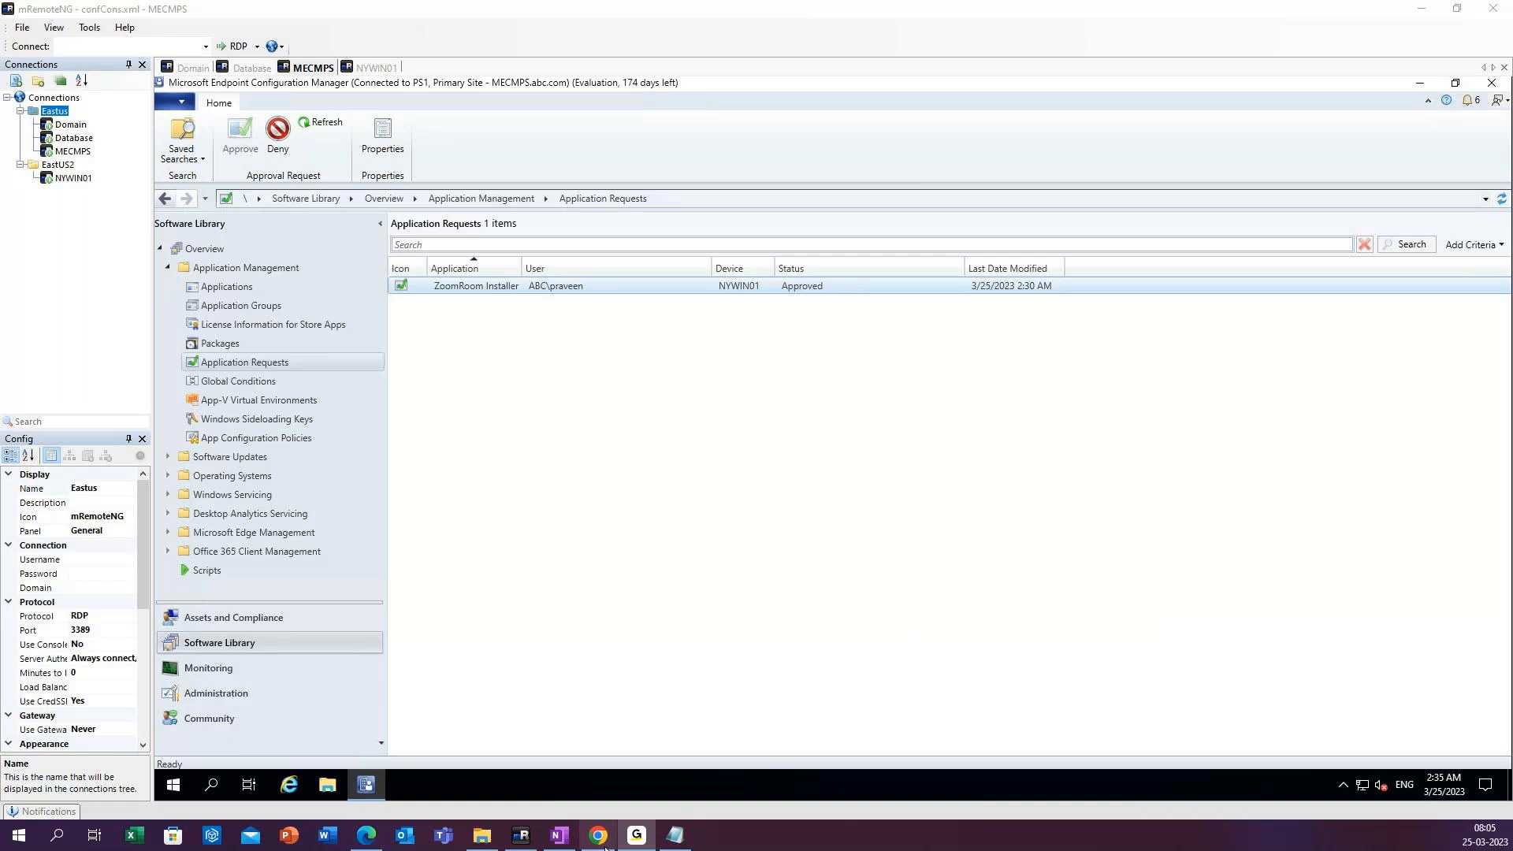
Reopen the MECM Lab Setup Notes, review the 25/03/2023 entries, and close Notepad, saving the changes.
click(675, 835)
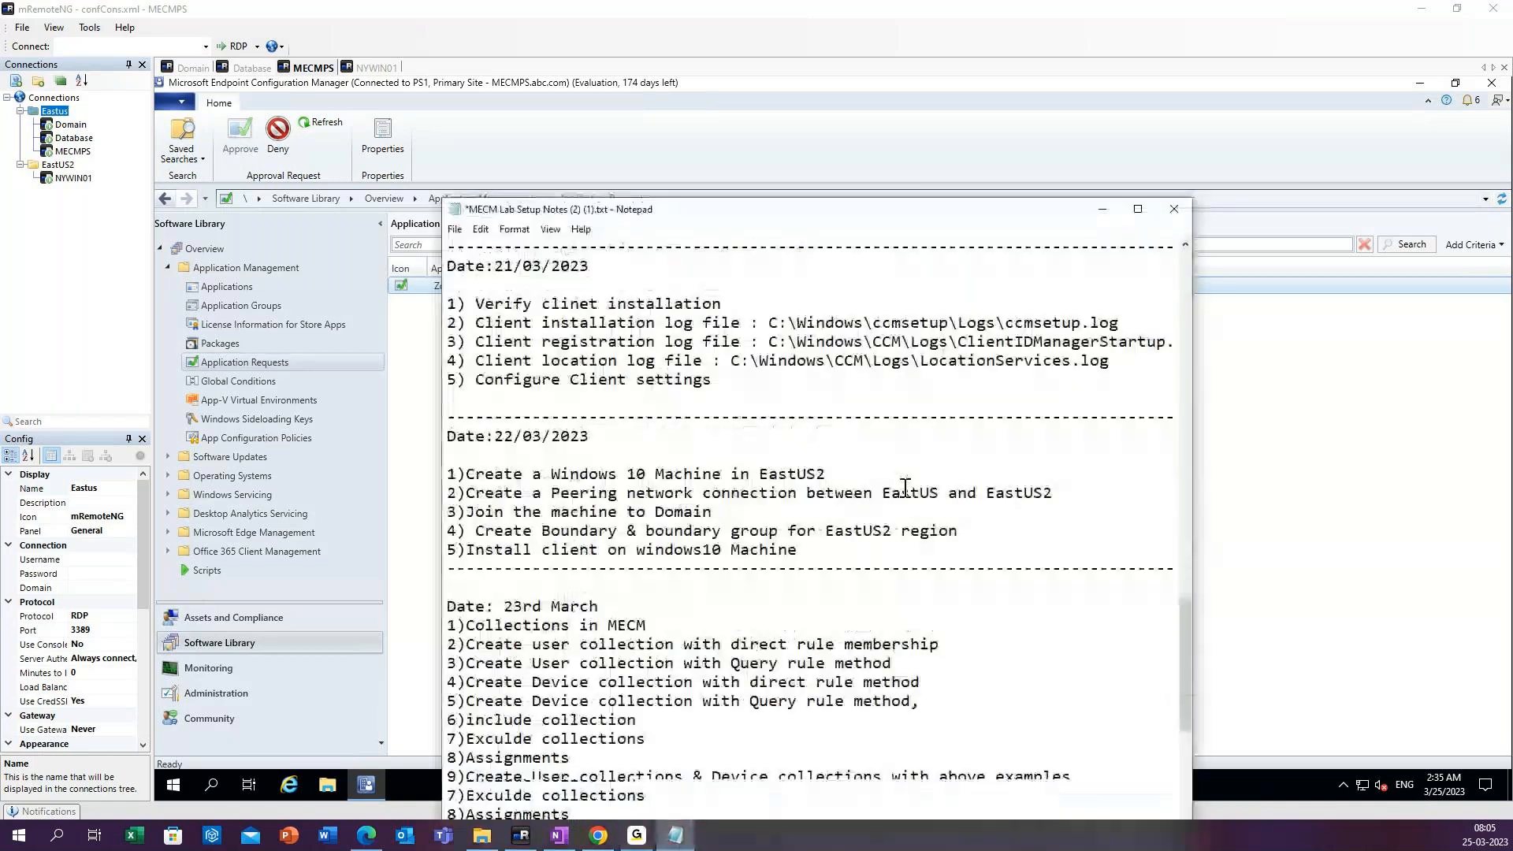
scroll(900, 492, down, 1)
scroll(901, 492, down, 6)
click(1172, 210)
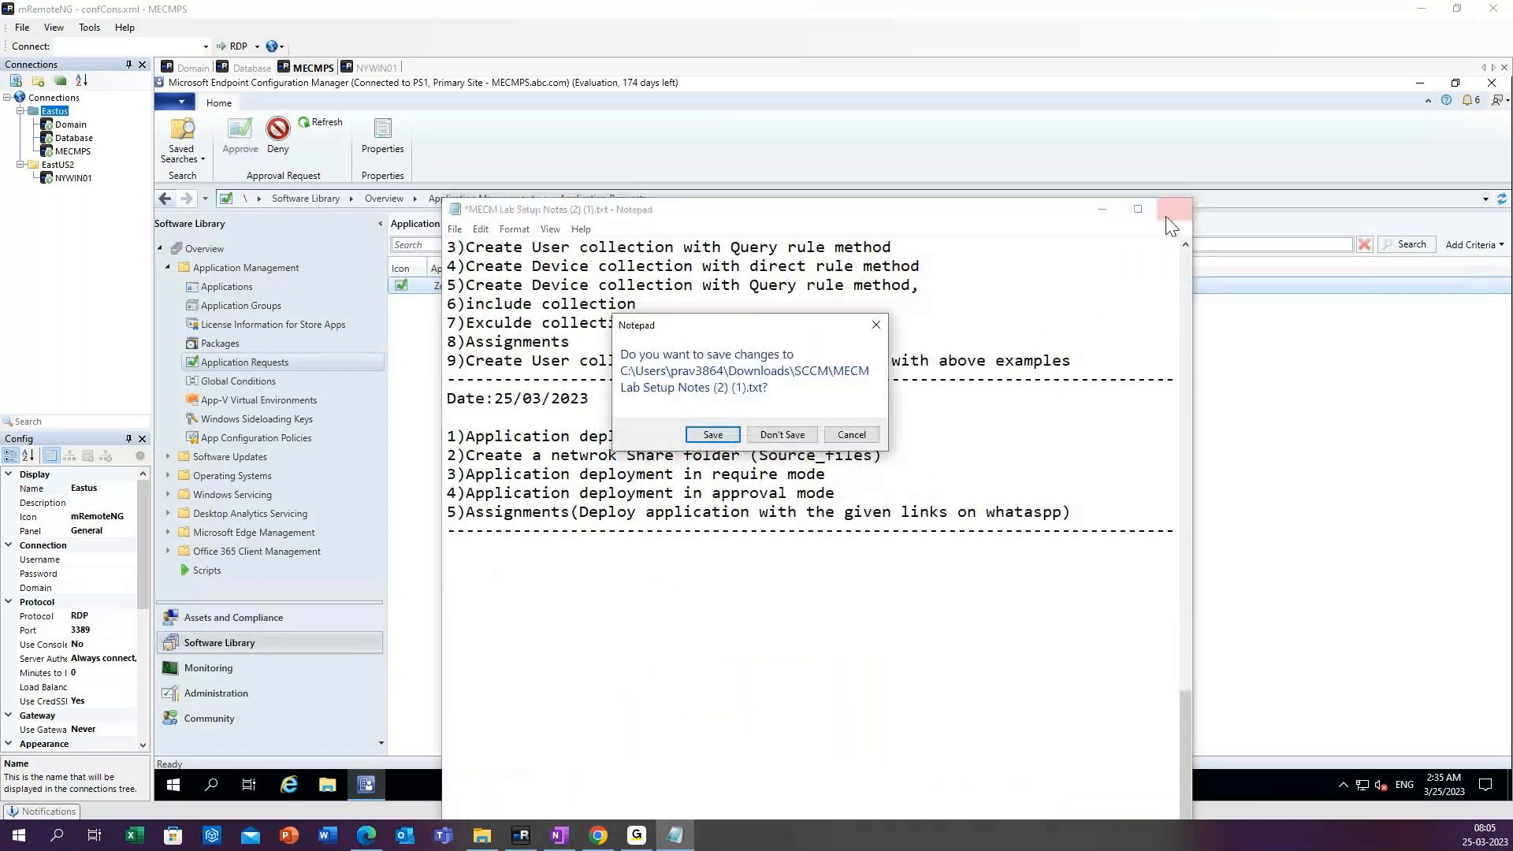
click(720, 436)
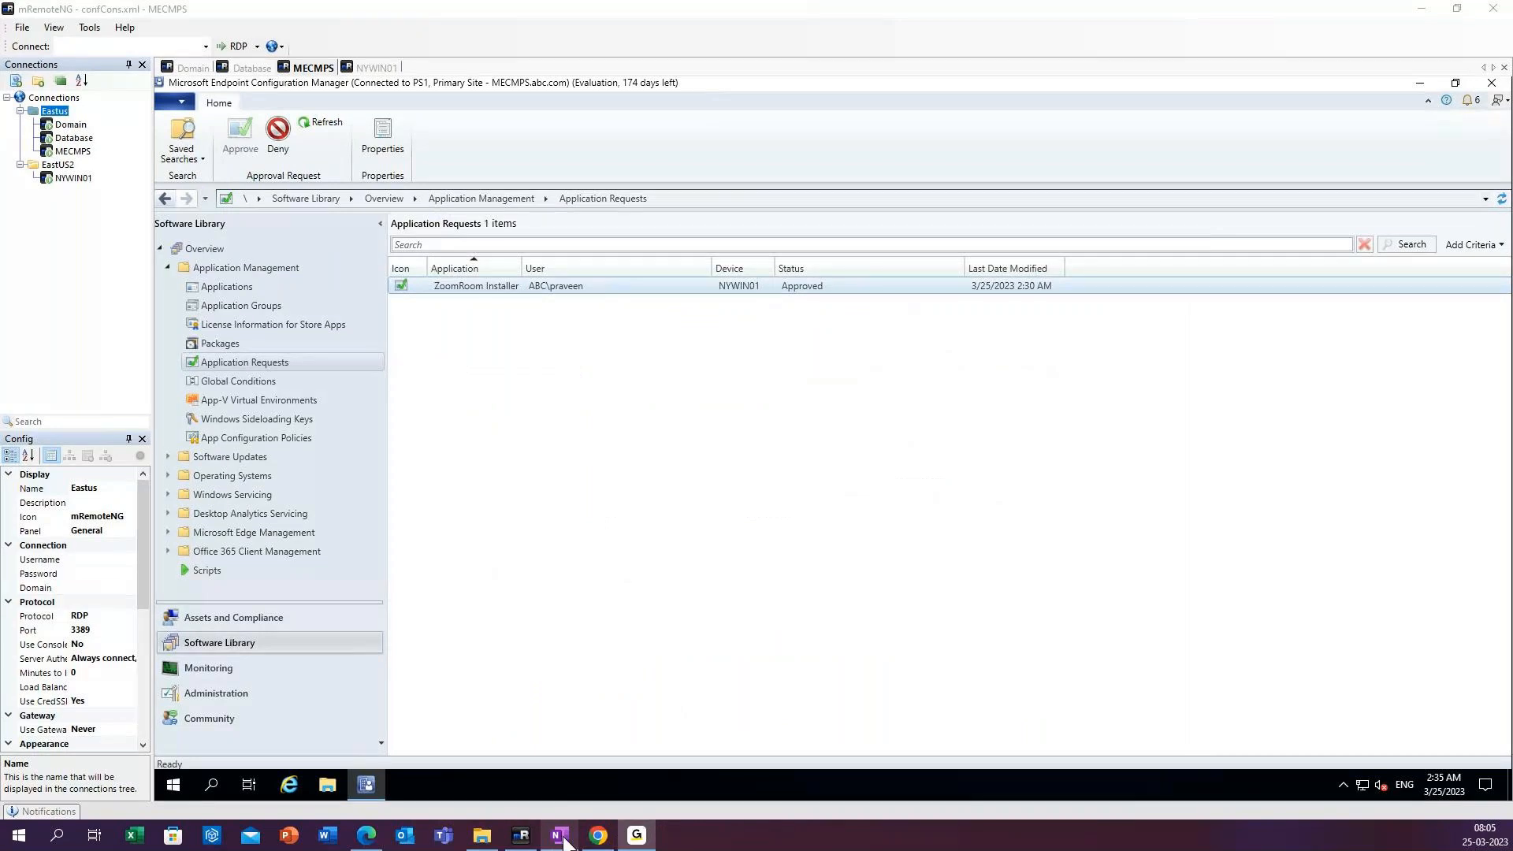